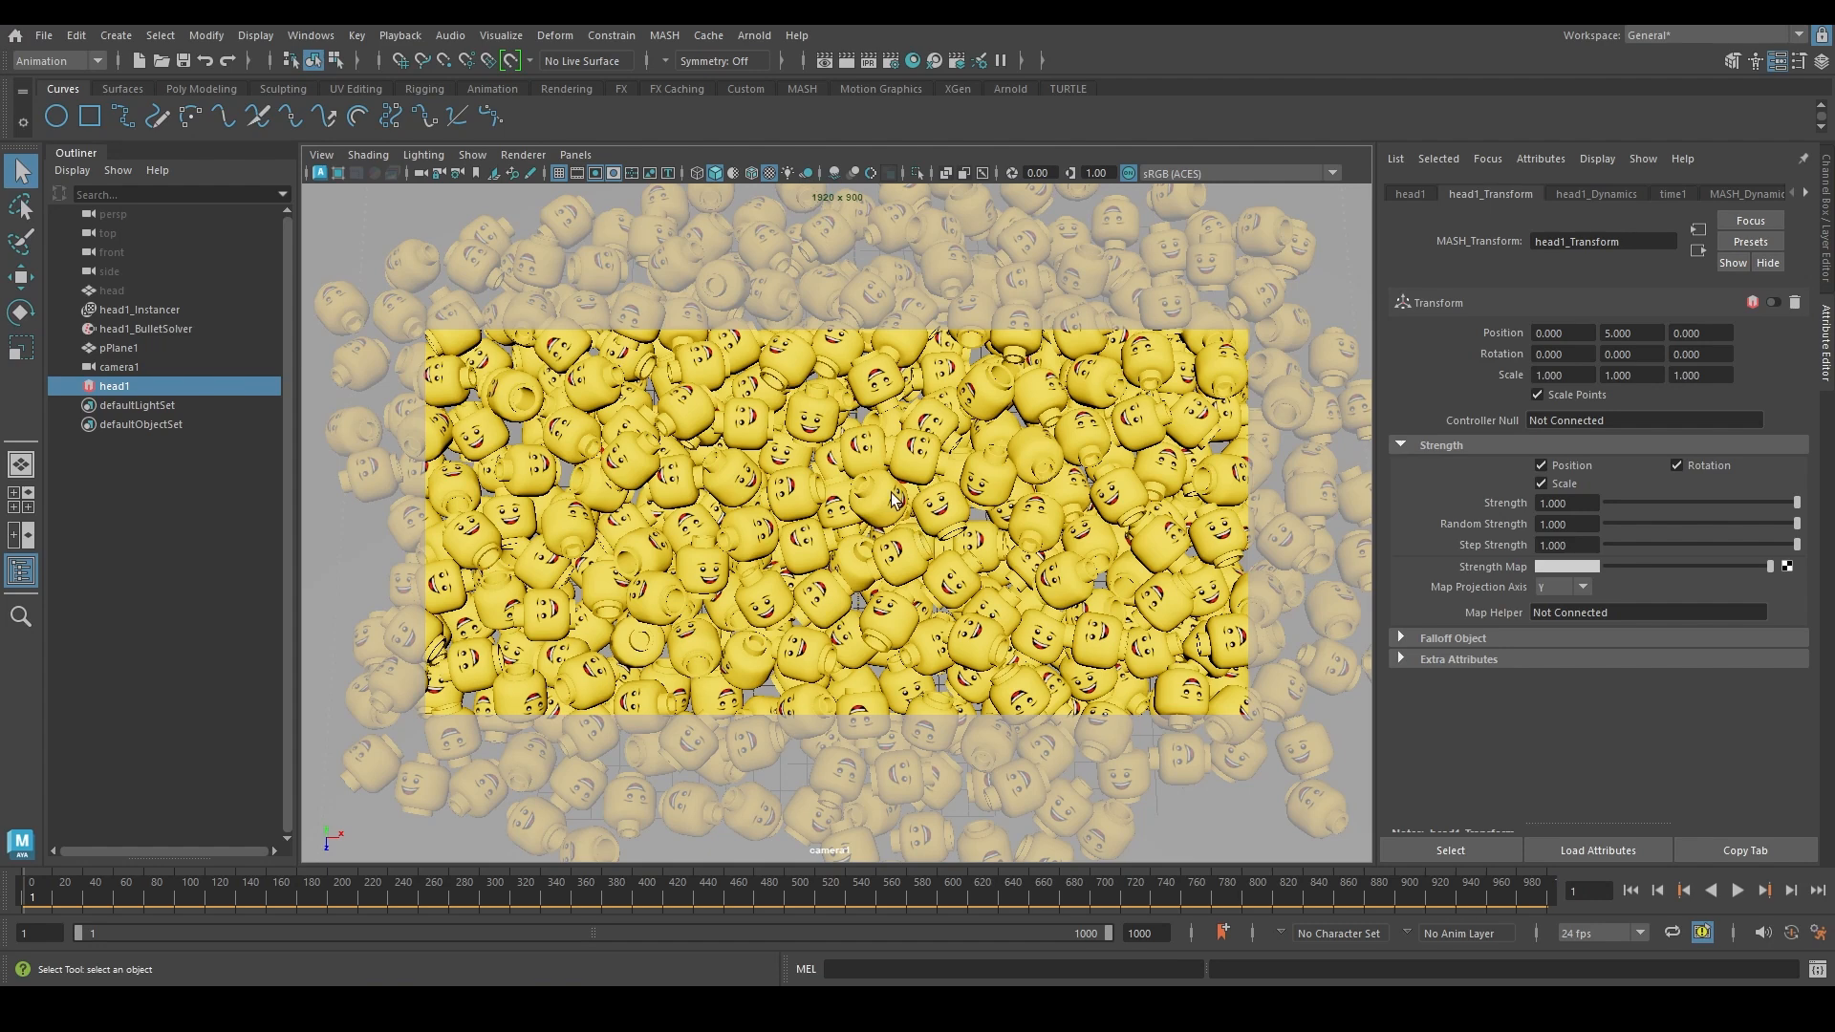
Switch to the perspective view and examine the simulated pile of heads from low side angles and from above
key("space")
left_click_drag(890, 493, 890, 442)
left_click_drag(903, 552, 889, 455, "alt")
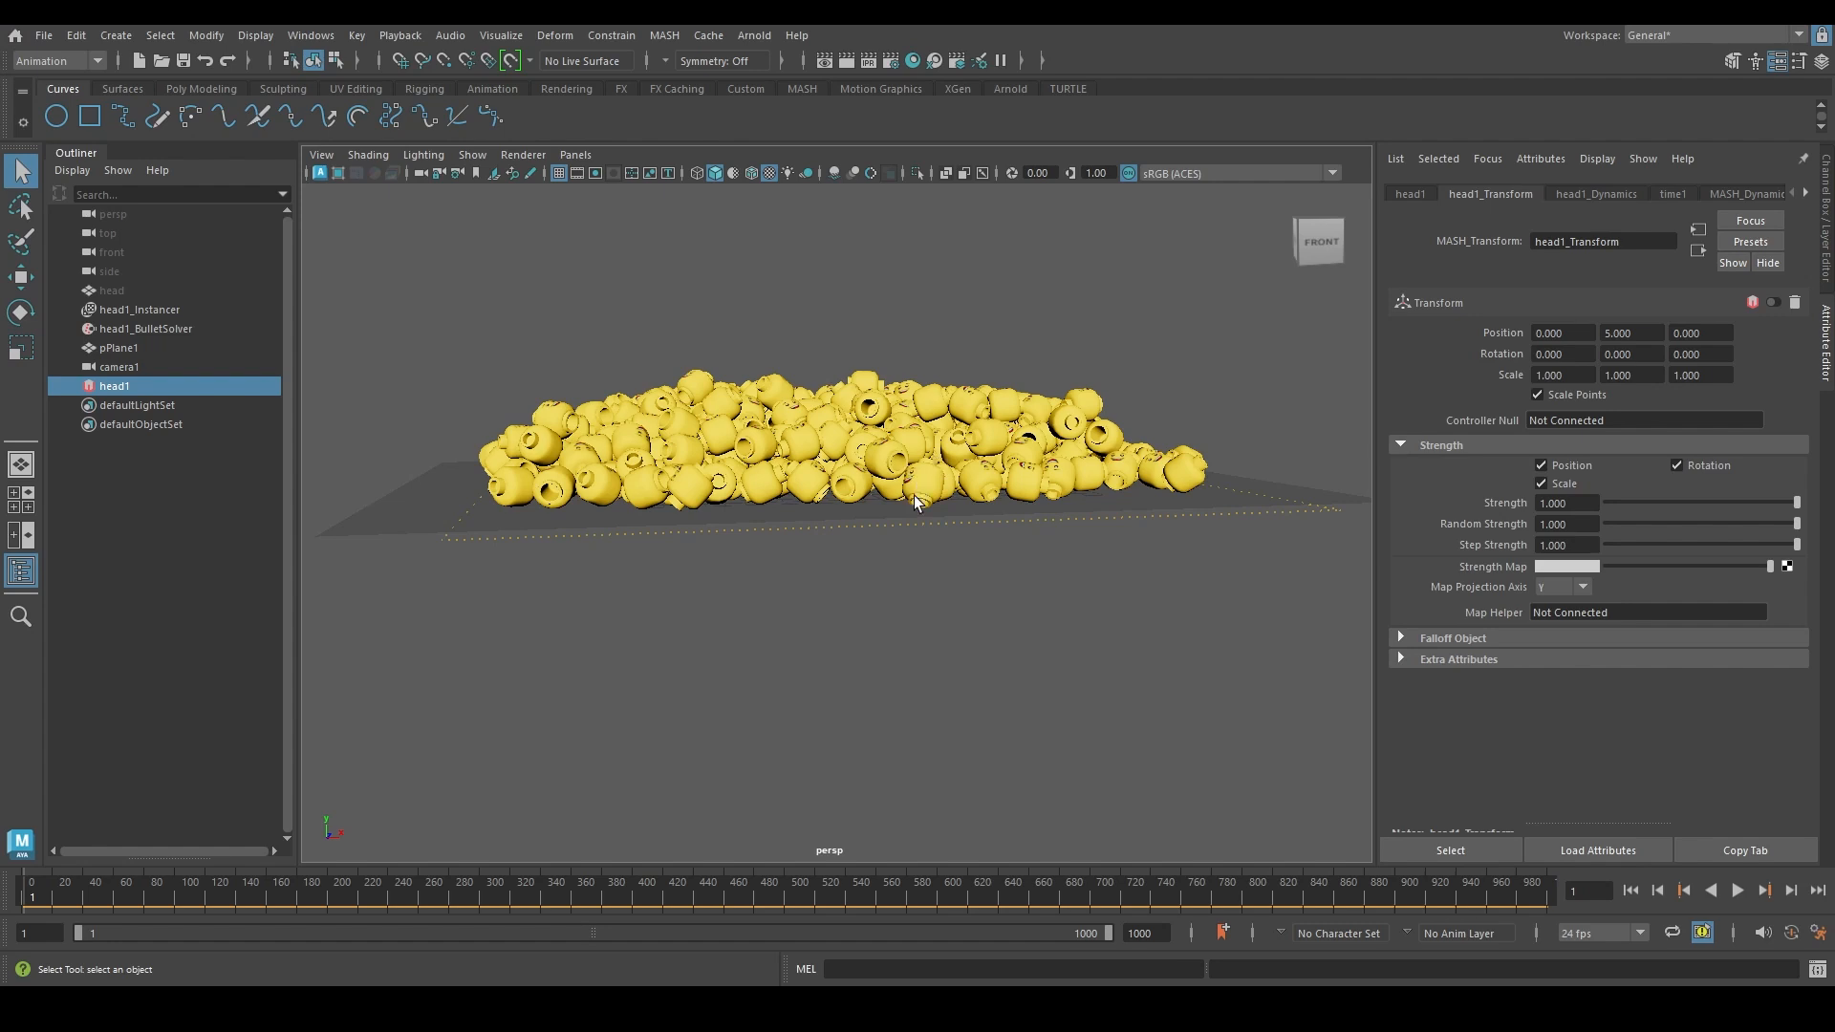
left_click_drag(1644, 333, 1475, 325)
left_click_drag(1024, 653, 1006, 744, "alt")
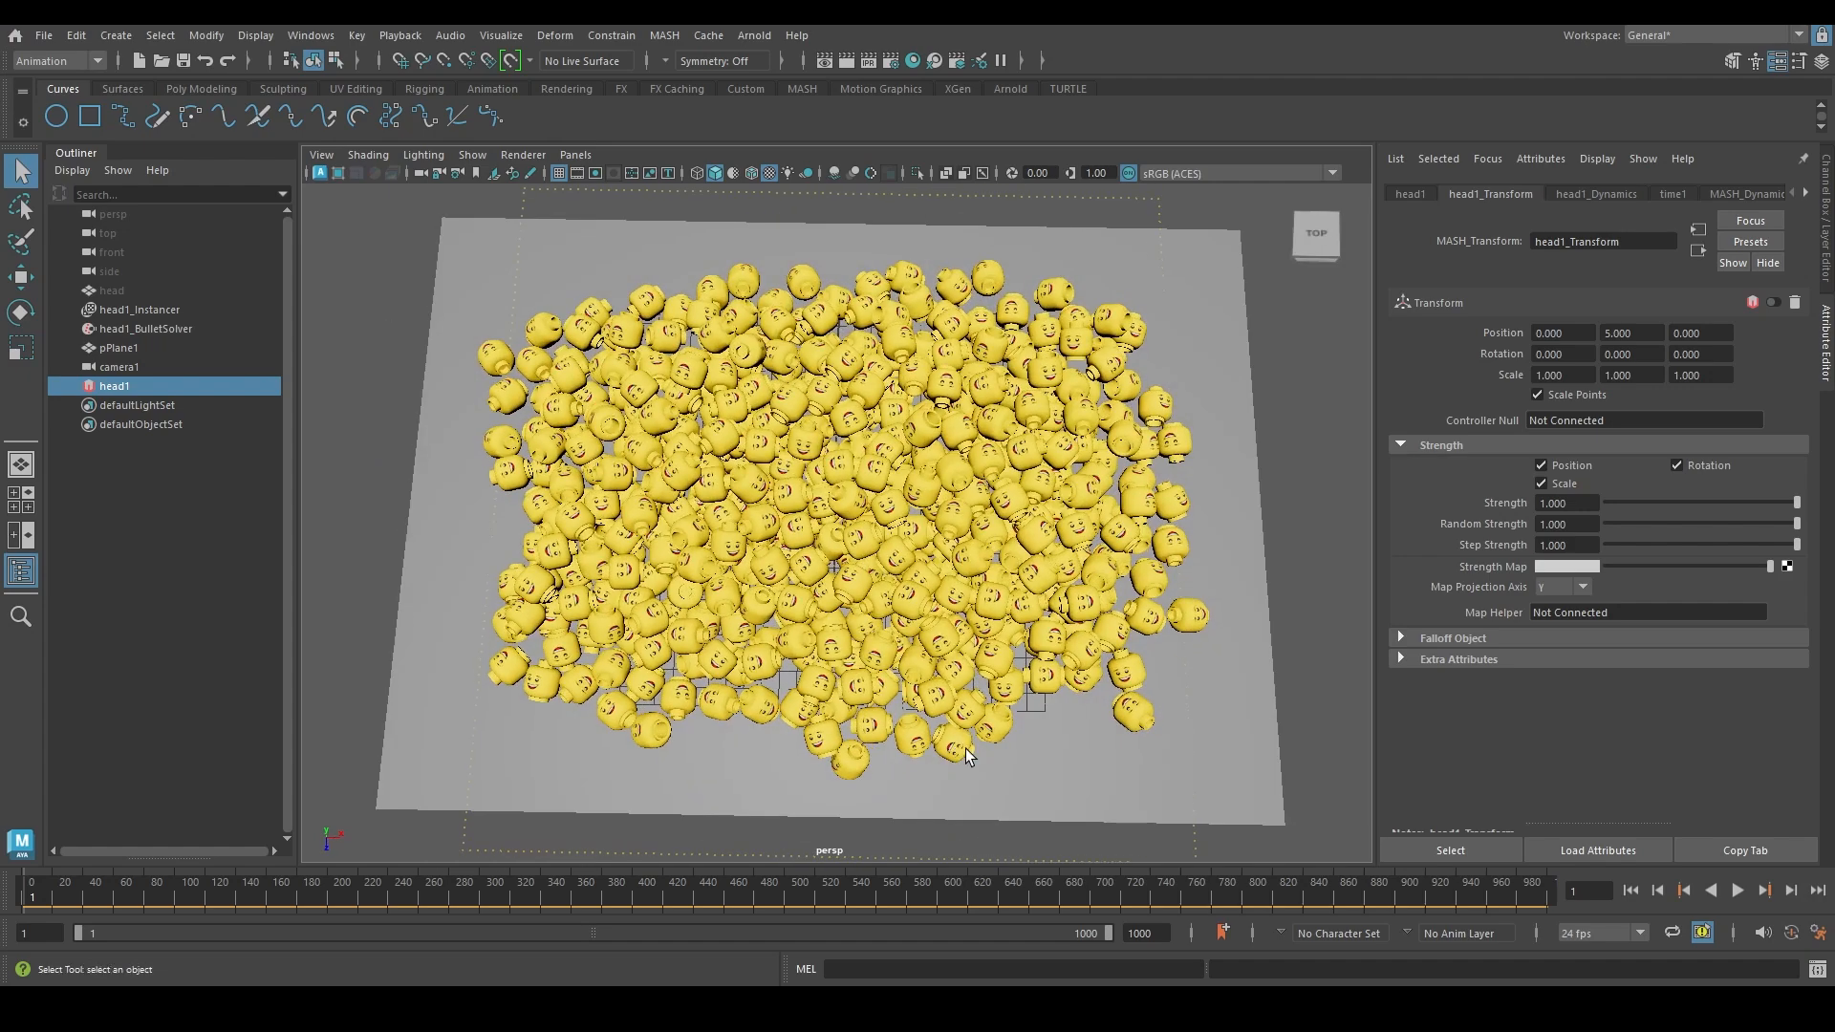
left_click_drag(884, 598, 887, 503, "alt")
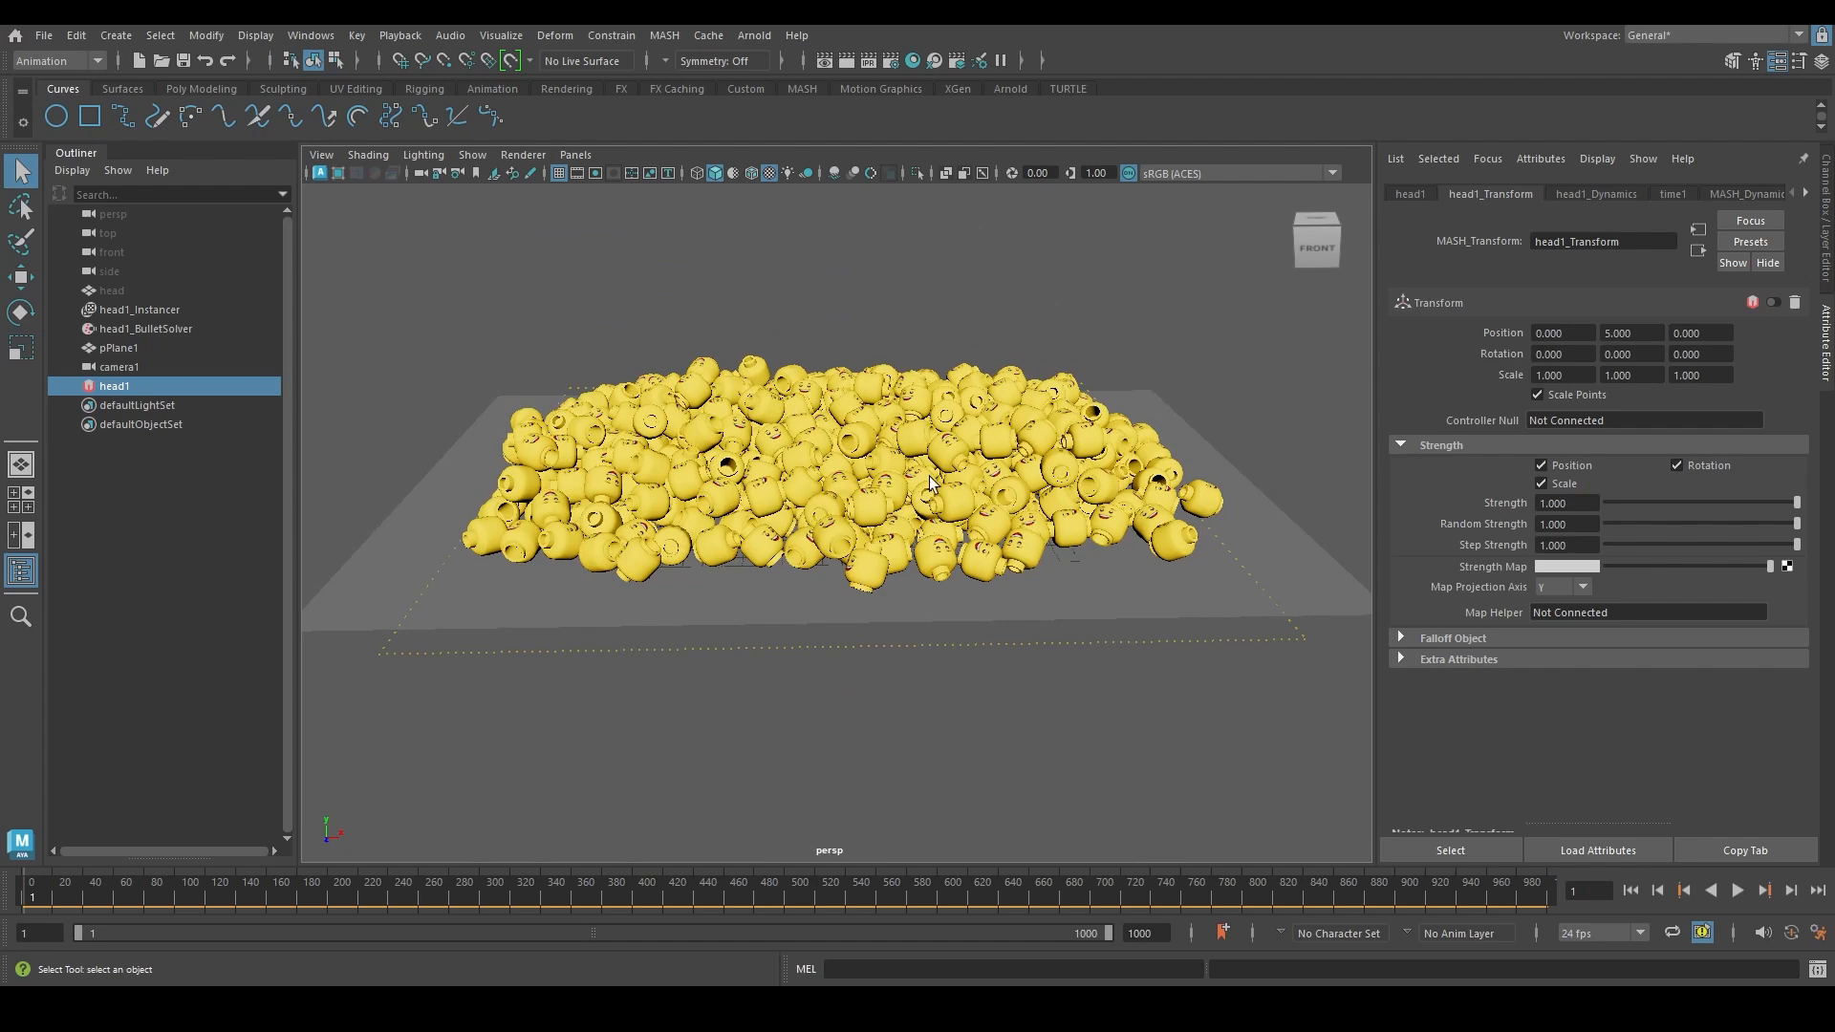
left_click_drag(963, 450, 958, 545, "alt")
scroll(958, 545, "up", 3)
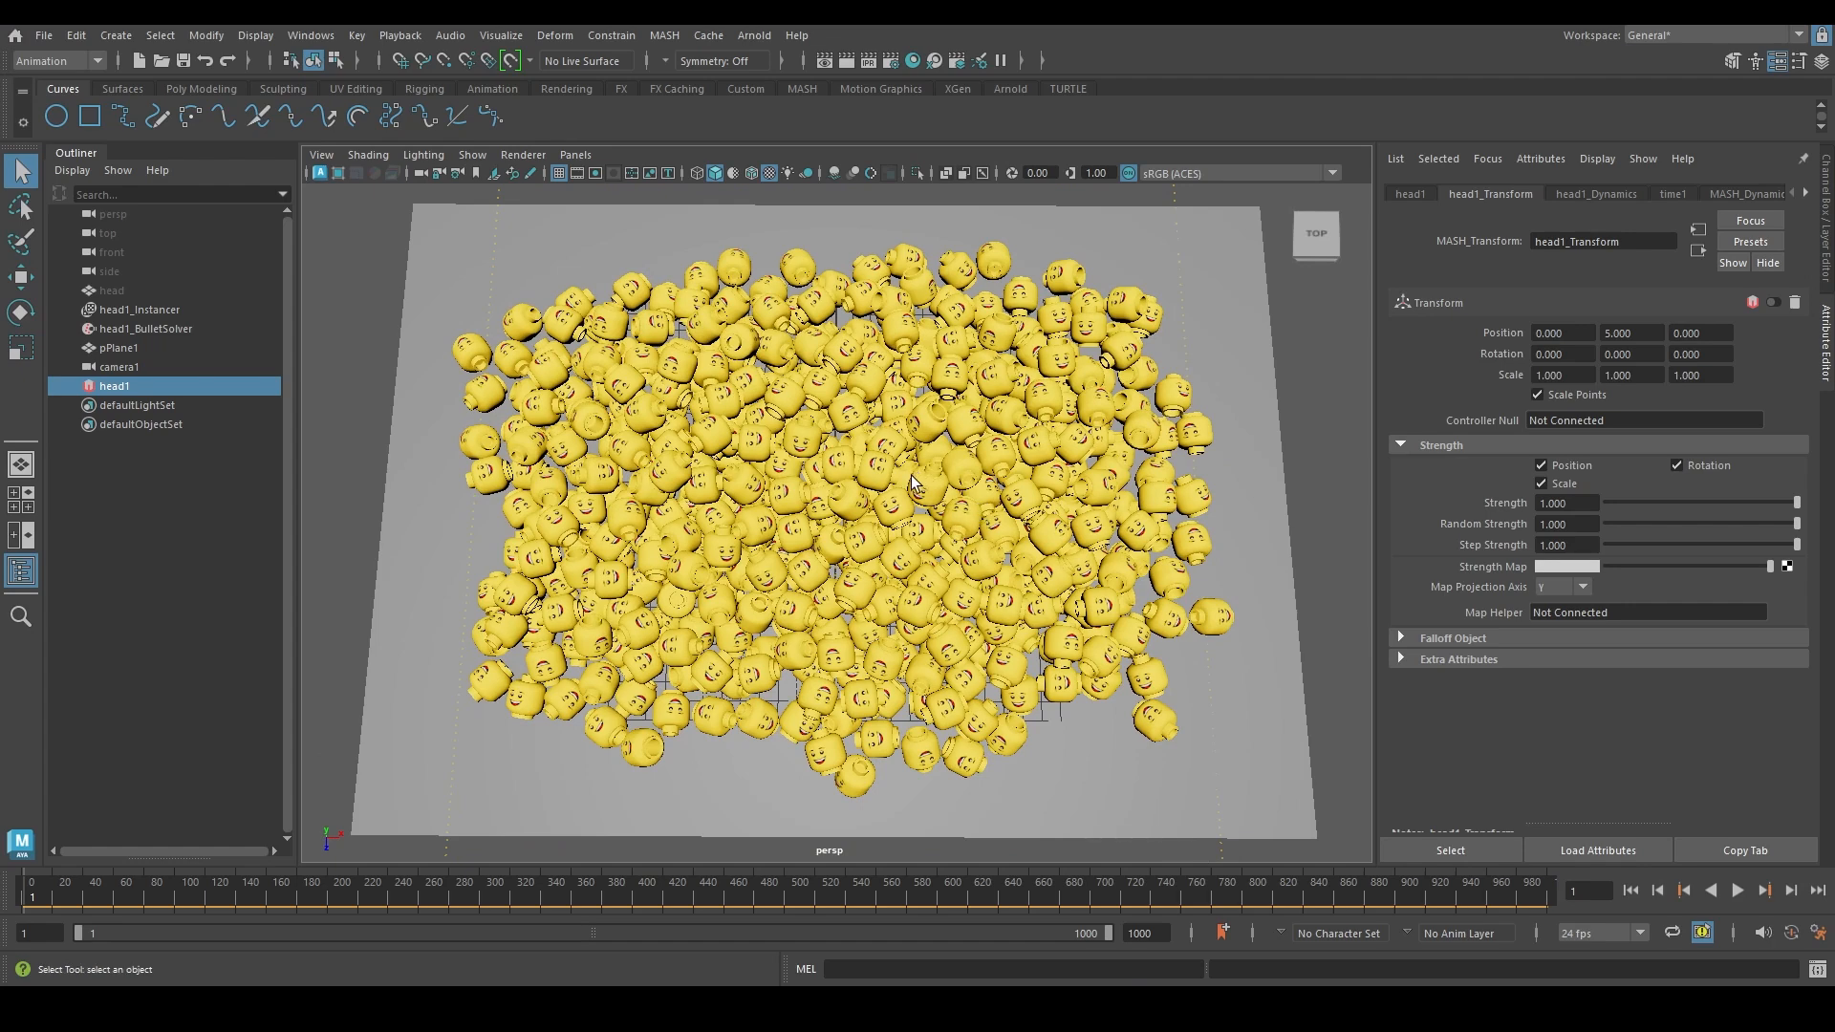
Set the viewport to look through camera1
left_click(576, 155)
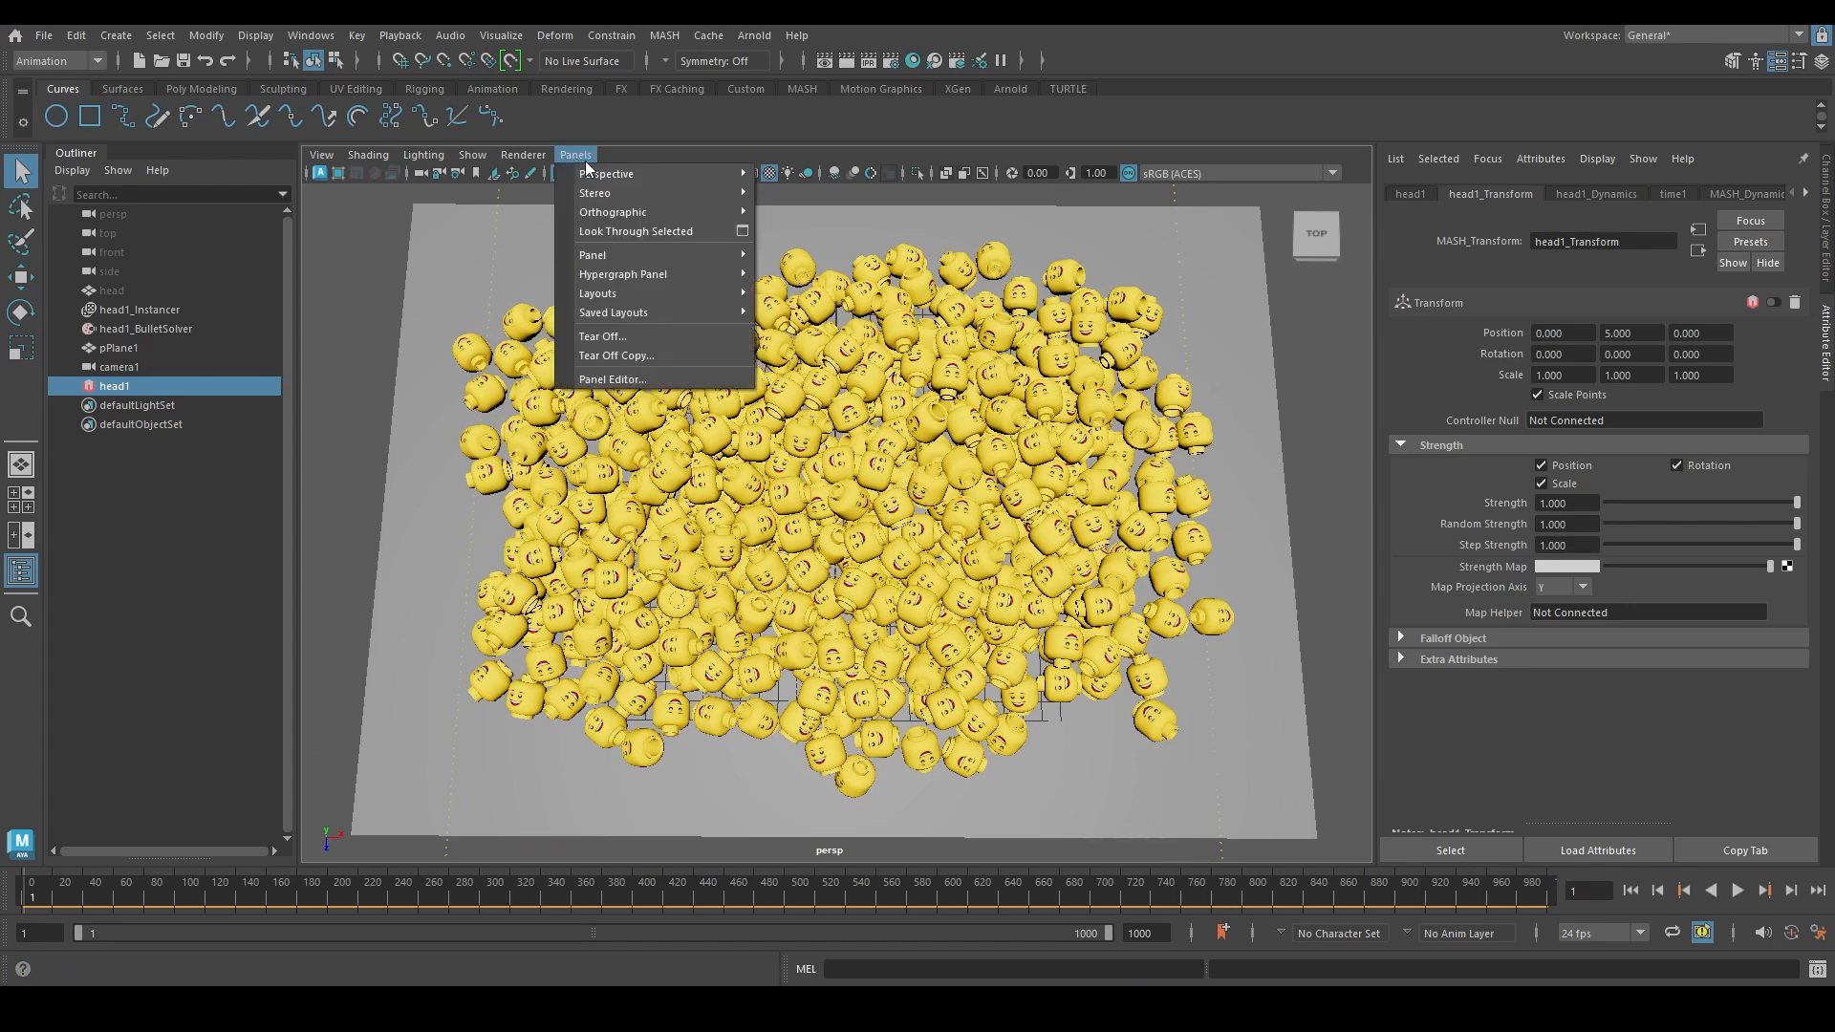
mouse_move(669, 174)
left_click(798, 175)
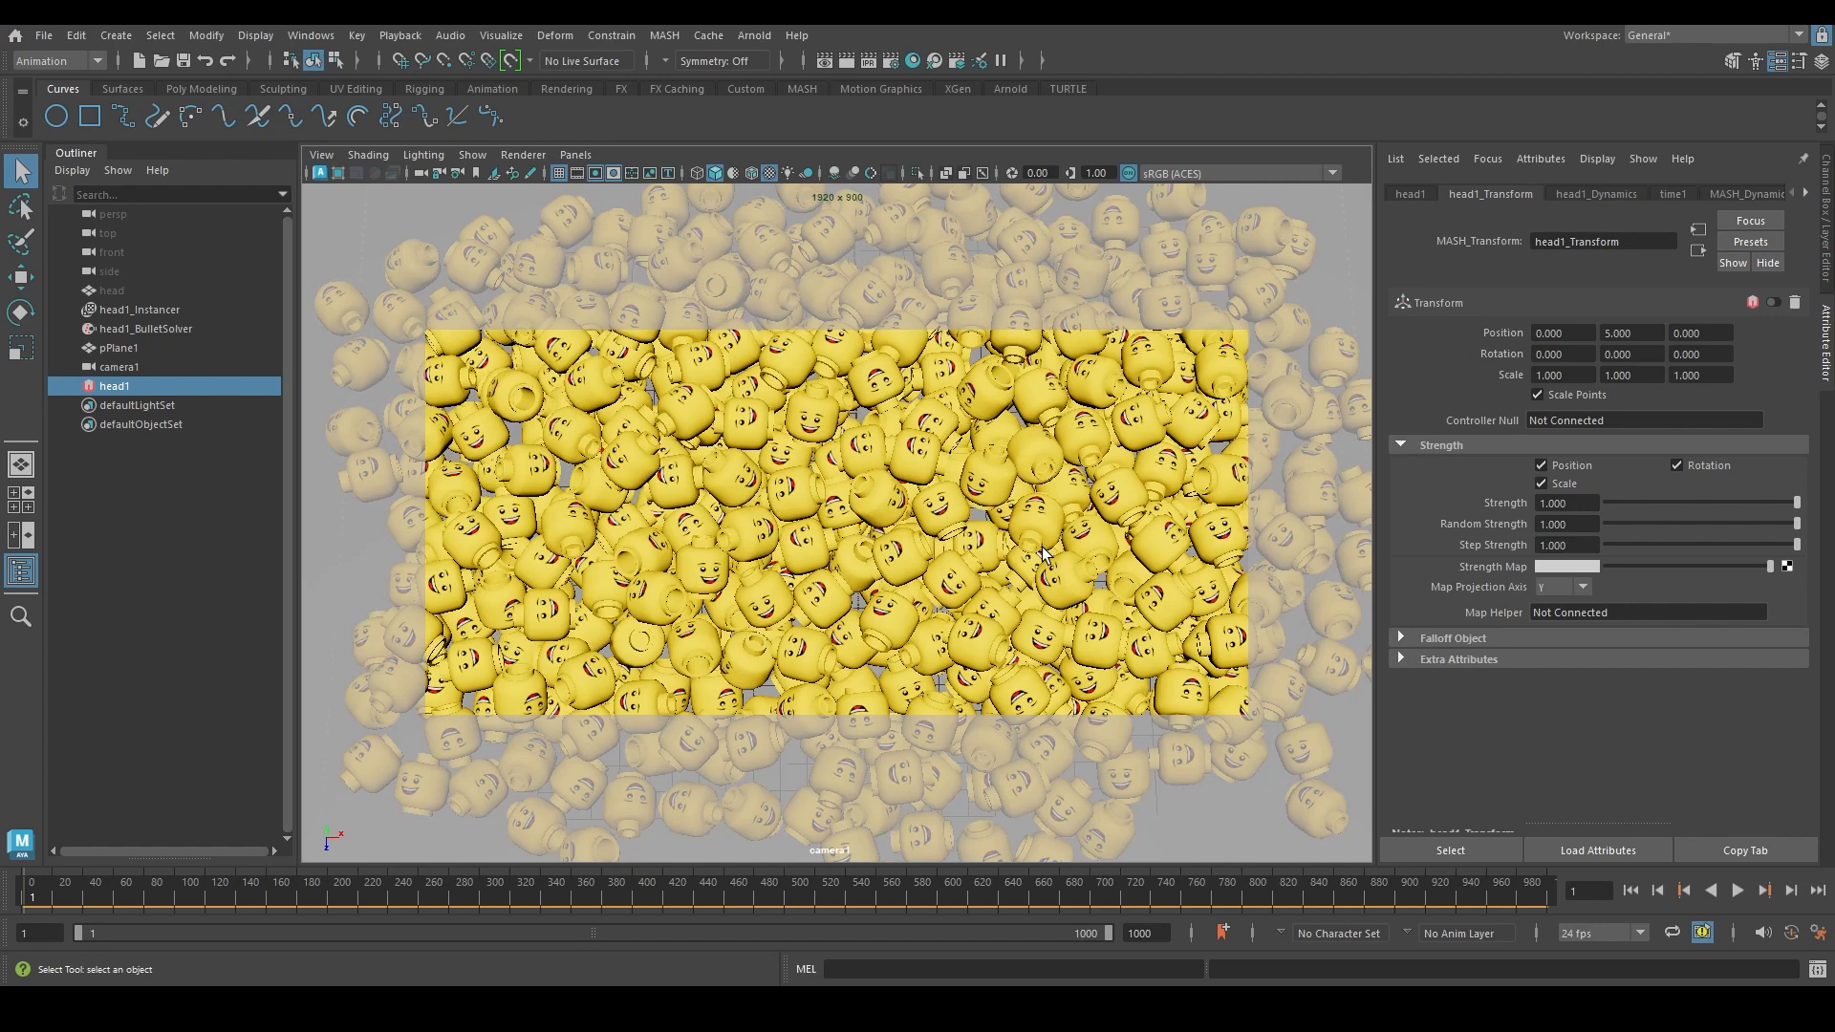
Add an Arnold Skydome Light to the scene
left_click(751, 36)
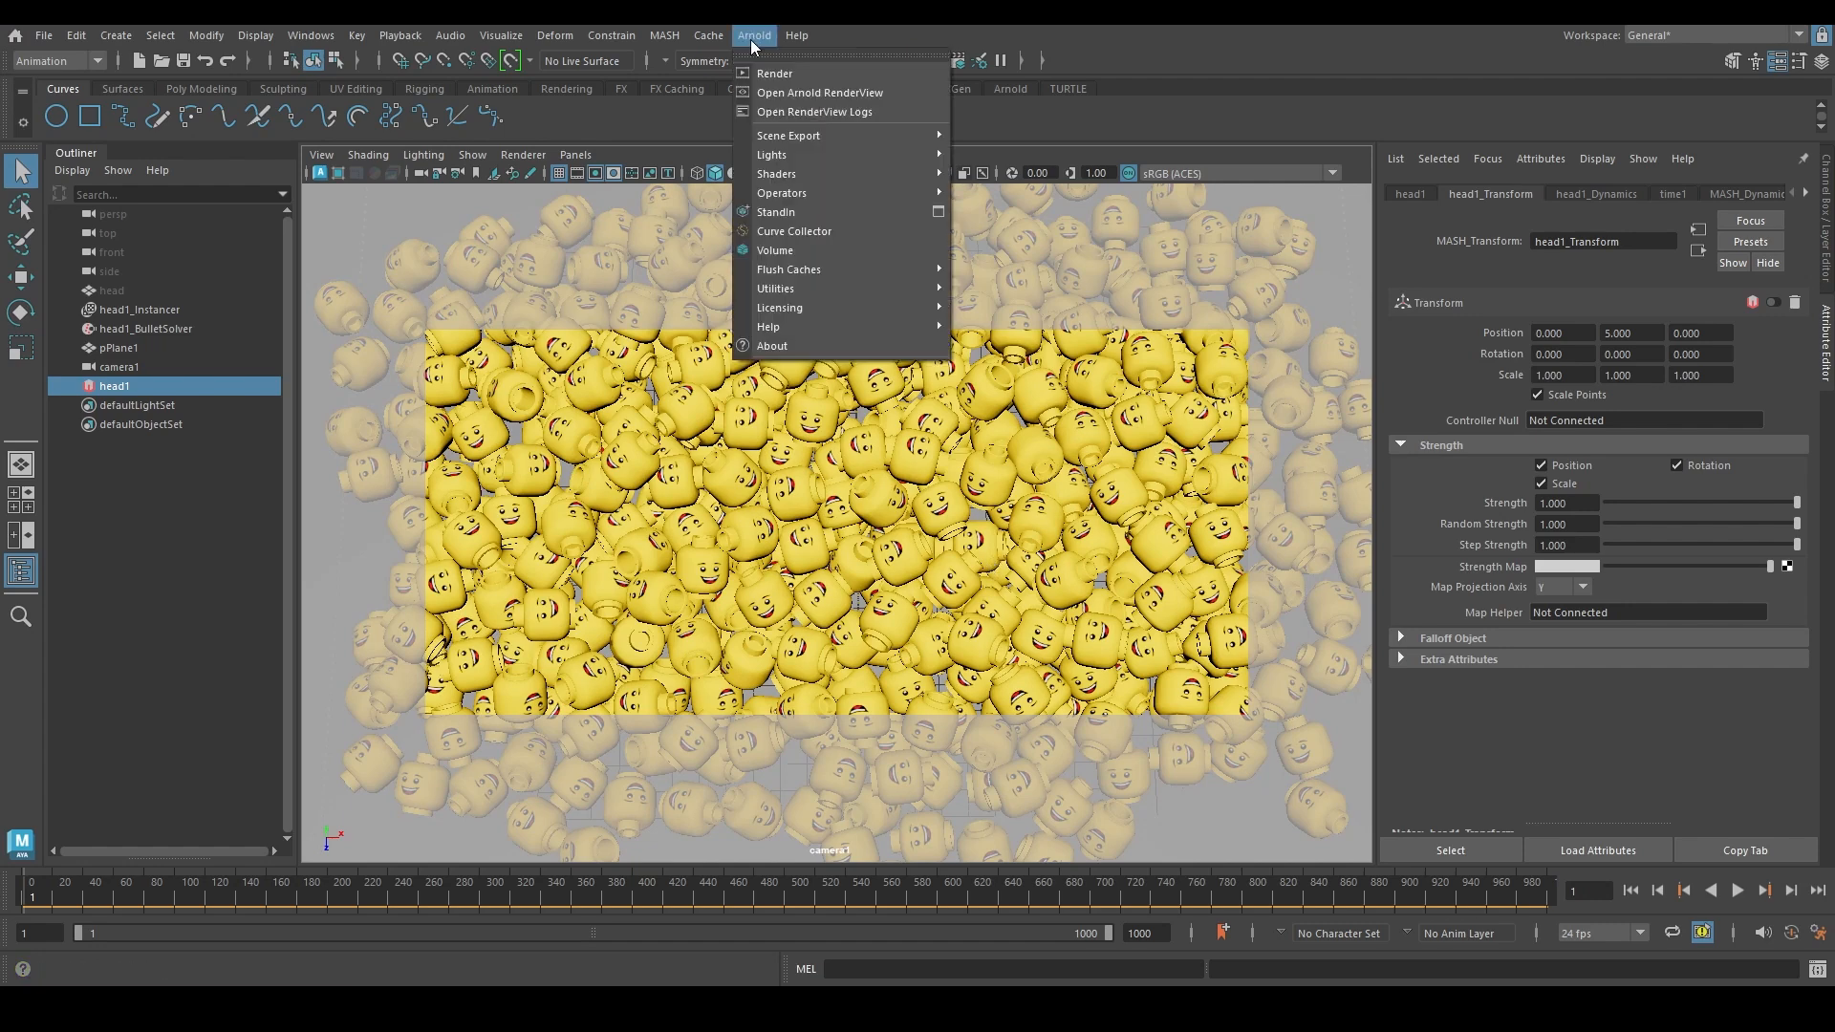
mouse_move(860, 155)
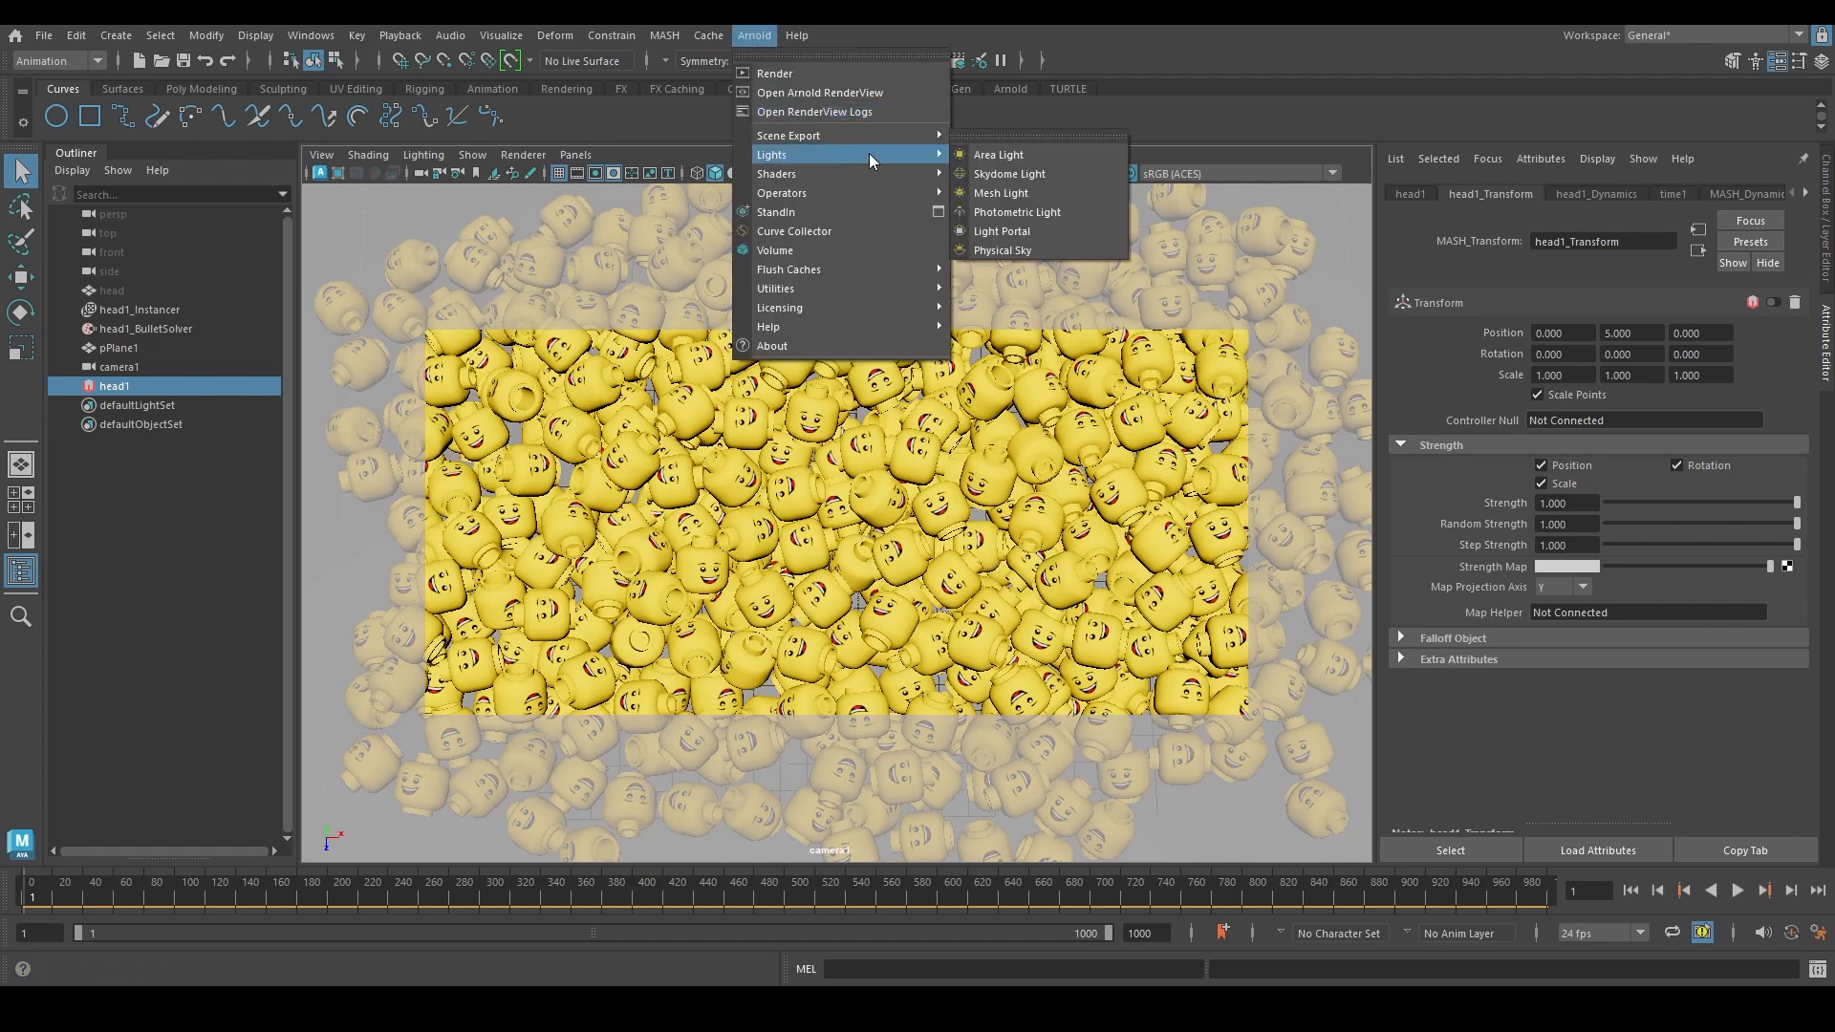
left_click(1025, 174)
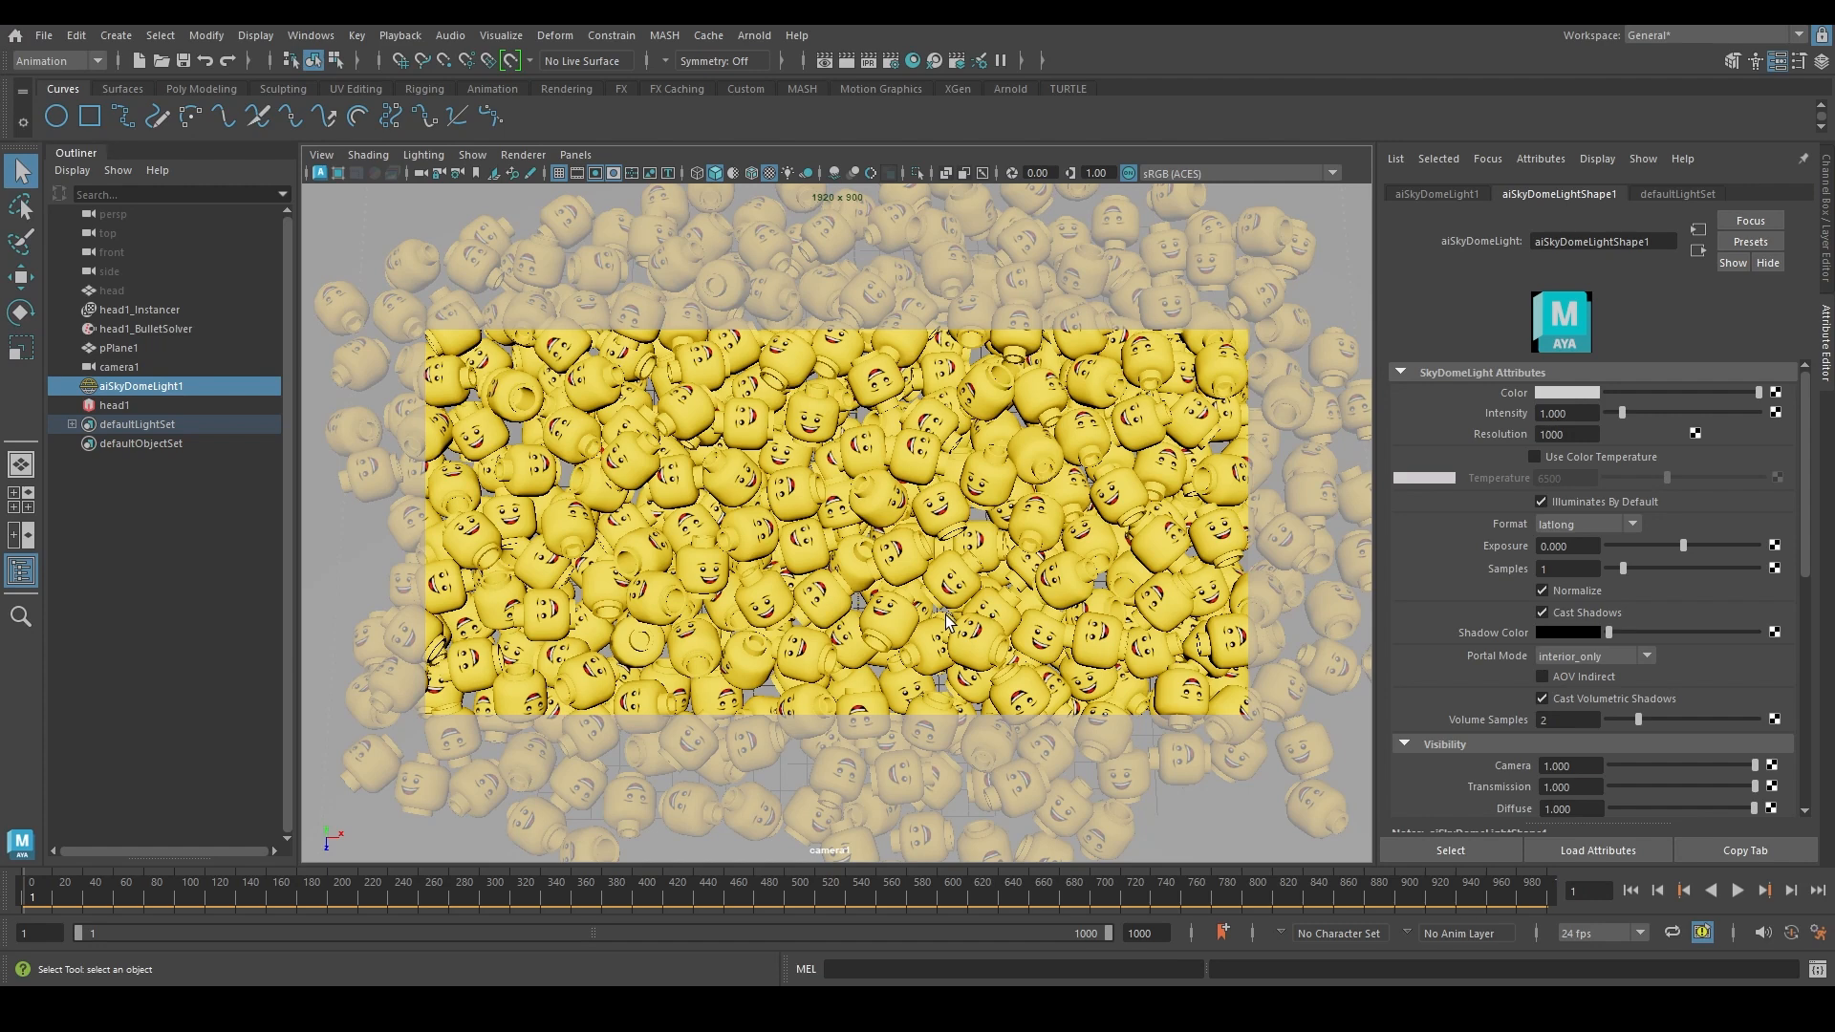
Connect a File texture to the skydome light's Color and load leadenhall_market_4k.exr from the HDRIS folder
left_click(1775, 393)
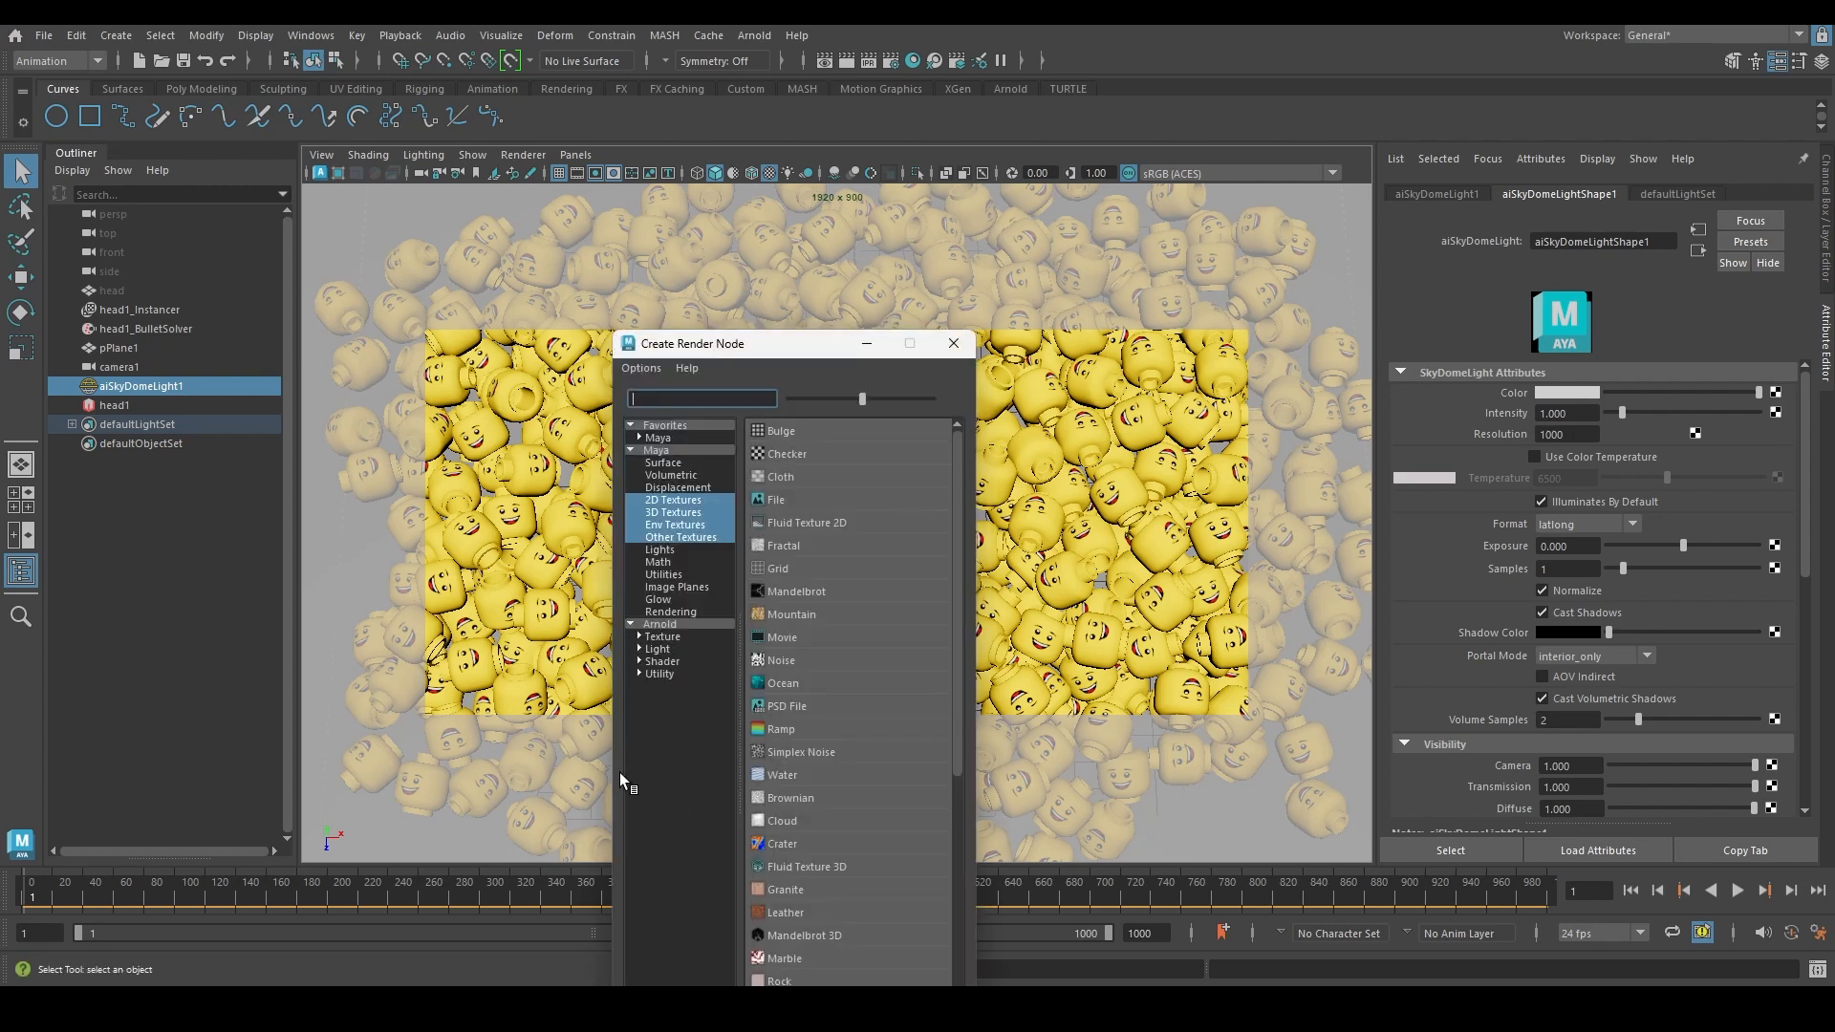
left_click(775, 500)
left_click(1774, 393)
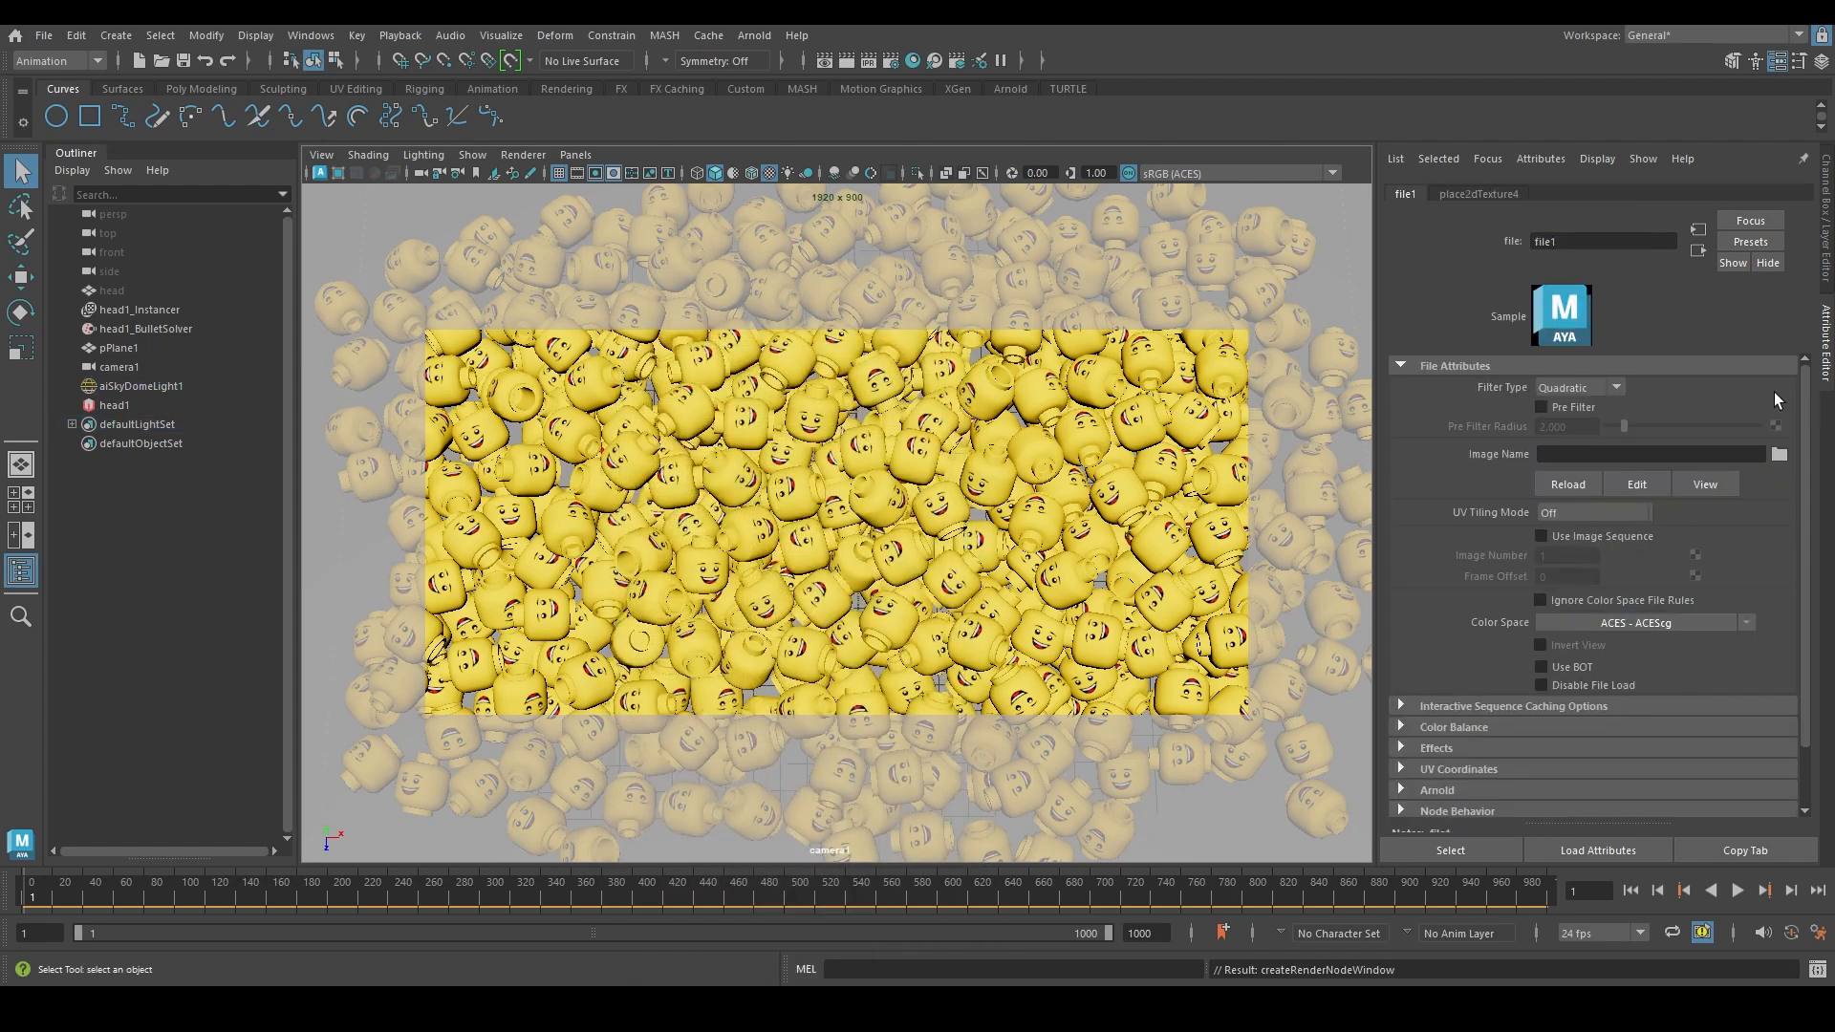
left_click(1779, 455)
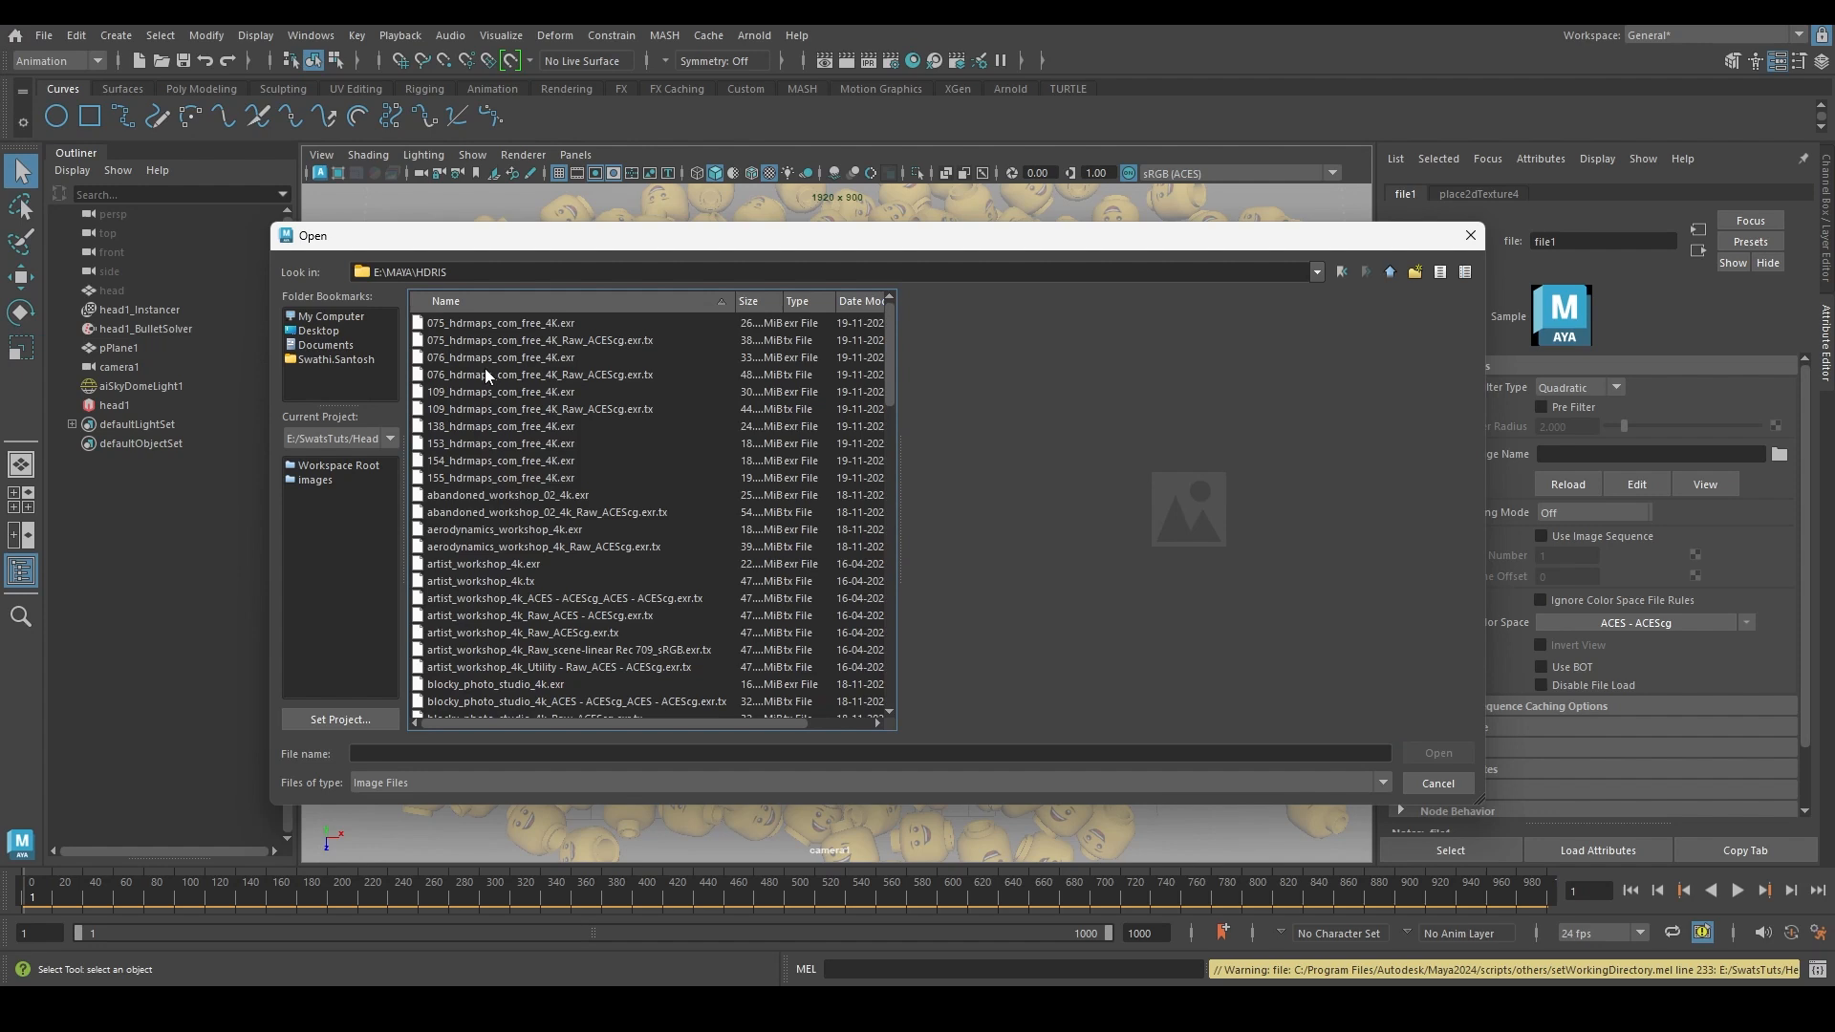
left_click(530, 325)
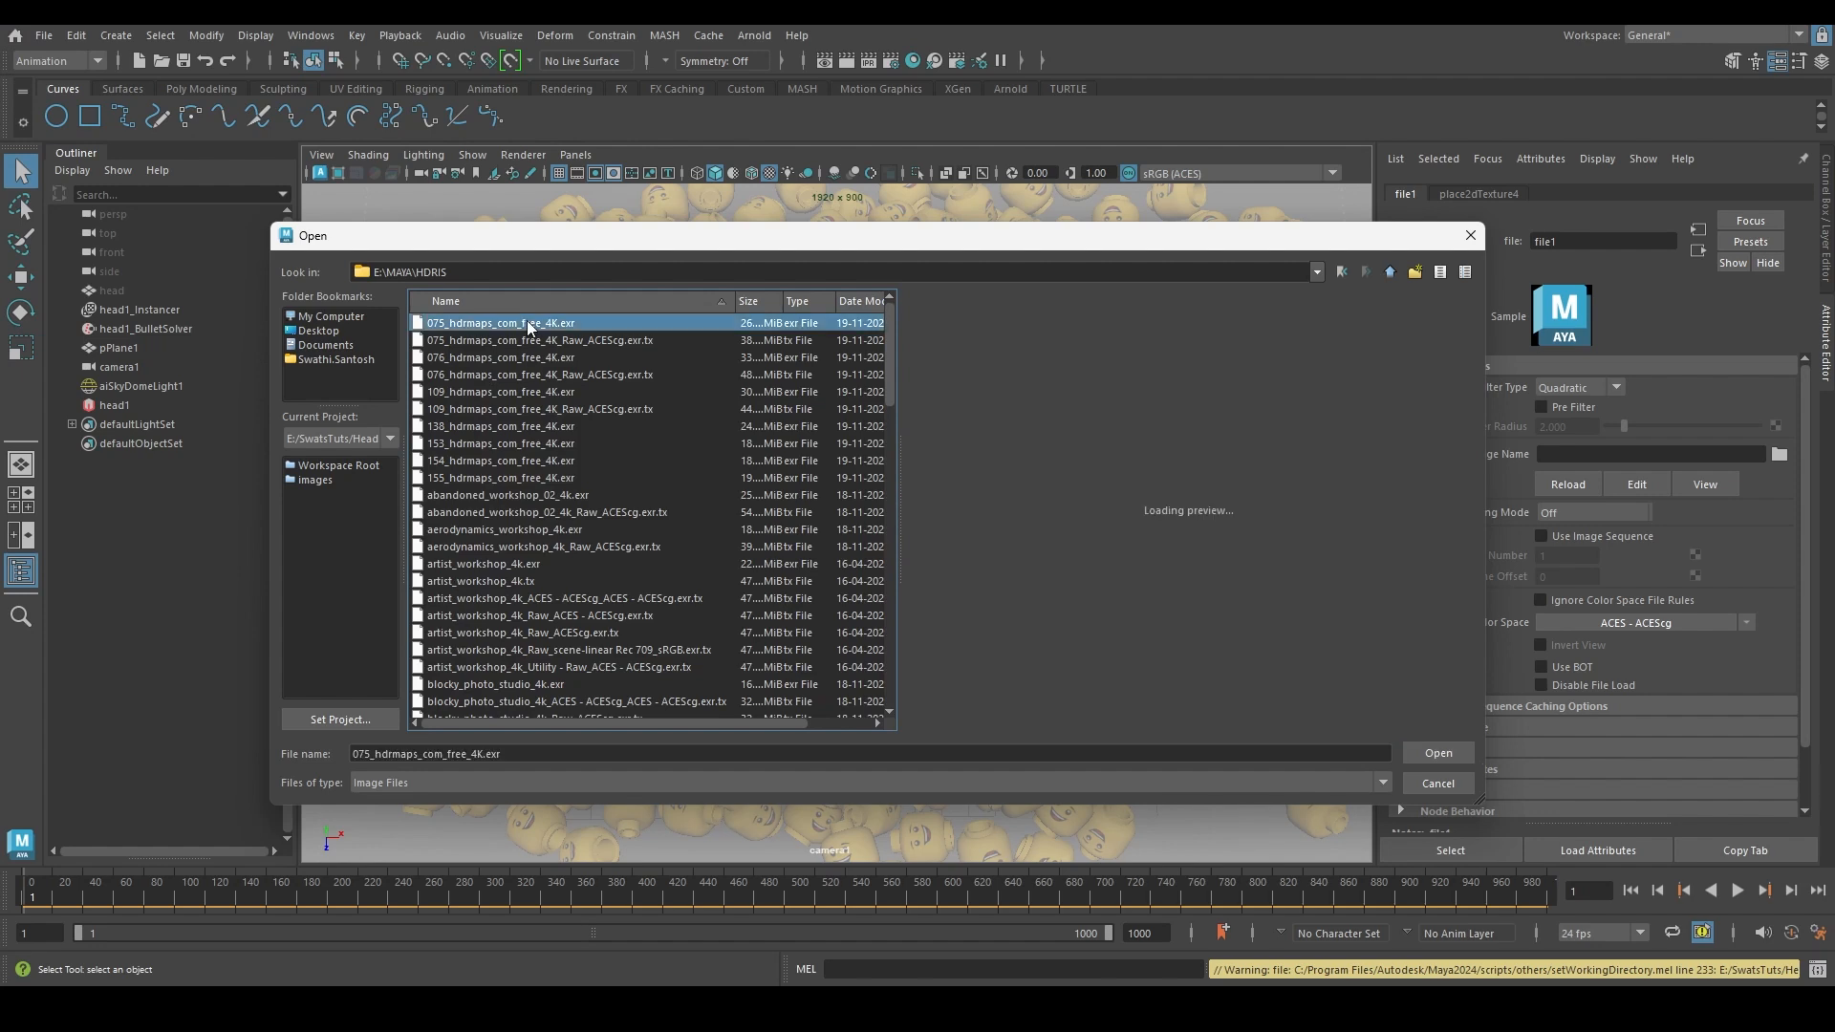
scroll(529, 325, "down", 10)
left_click(475, 564)
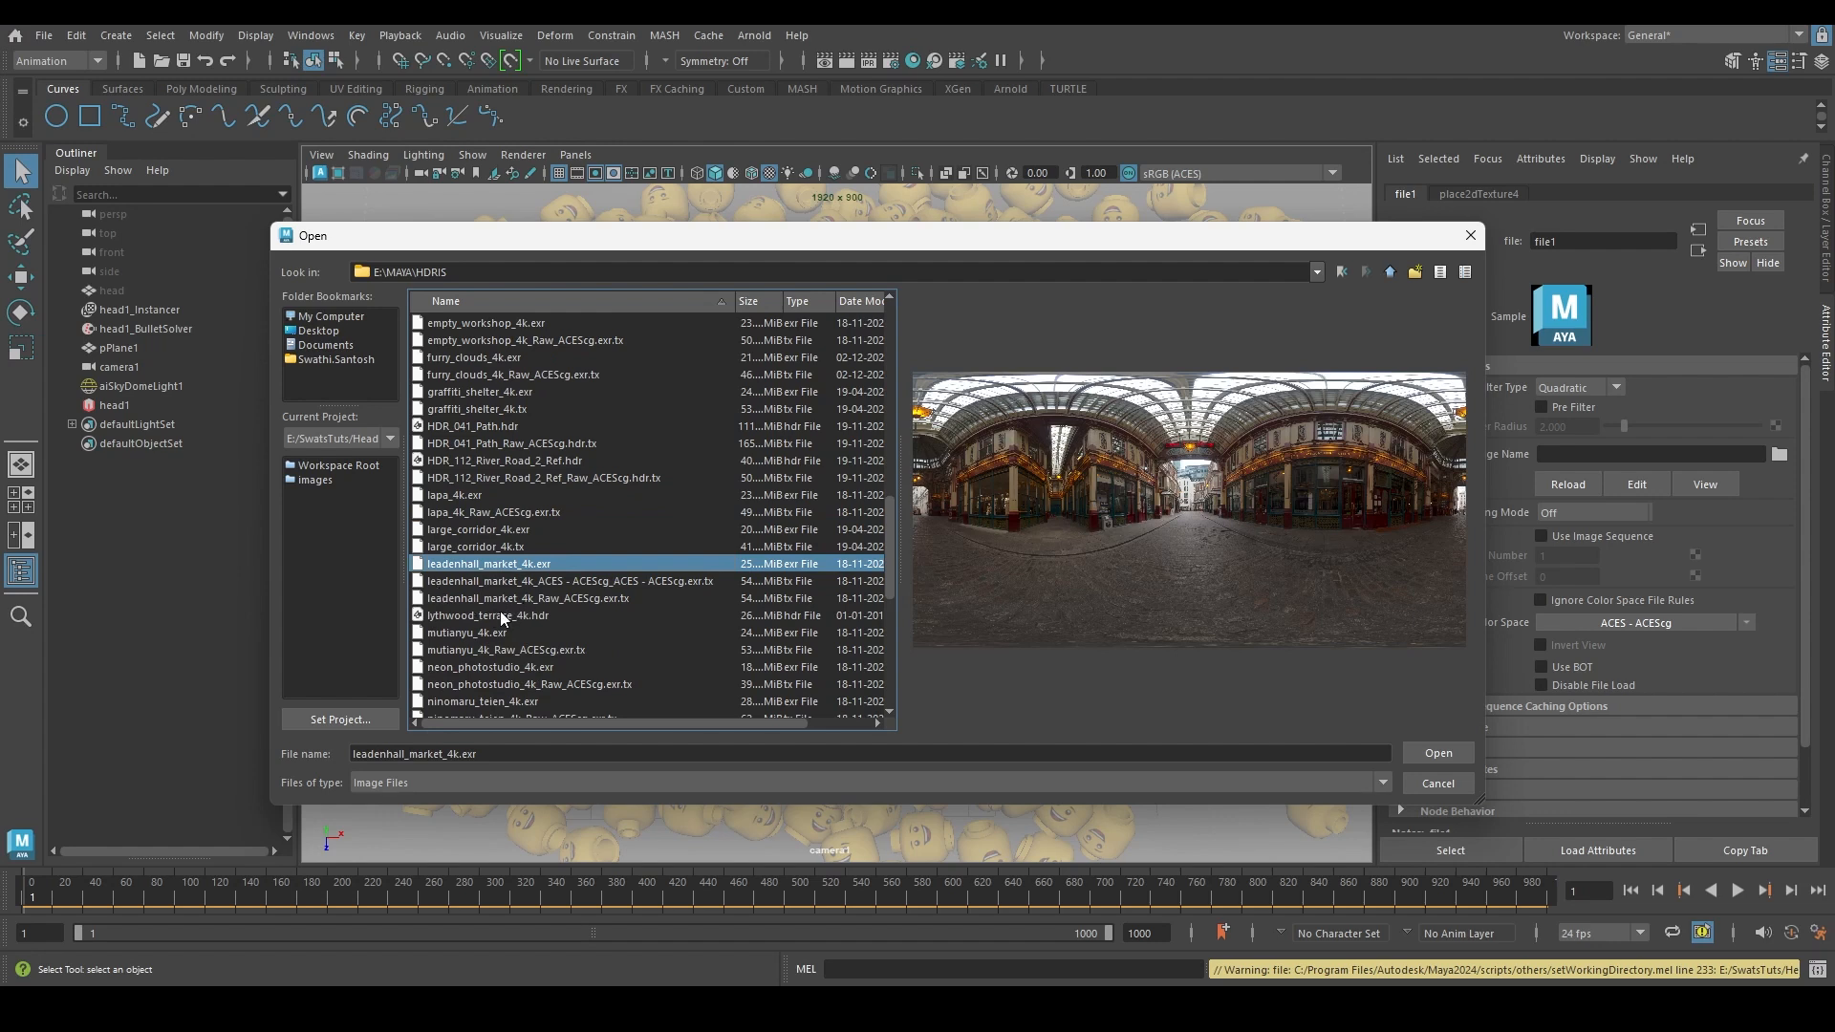
double_click(547, 566)
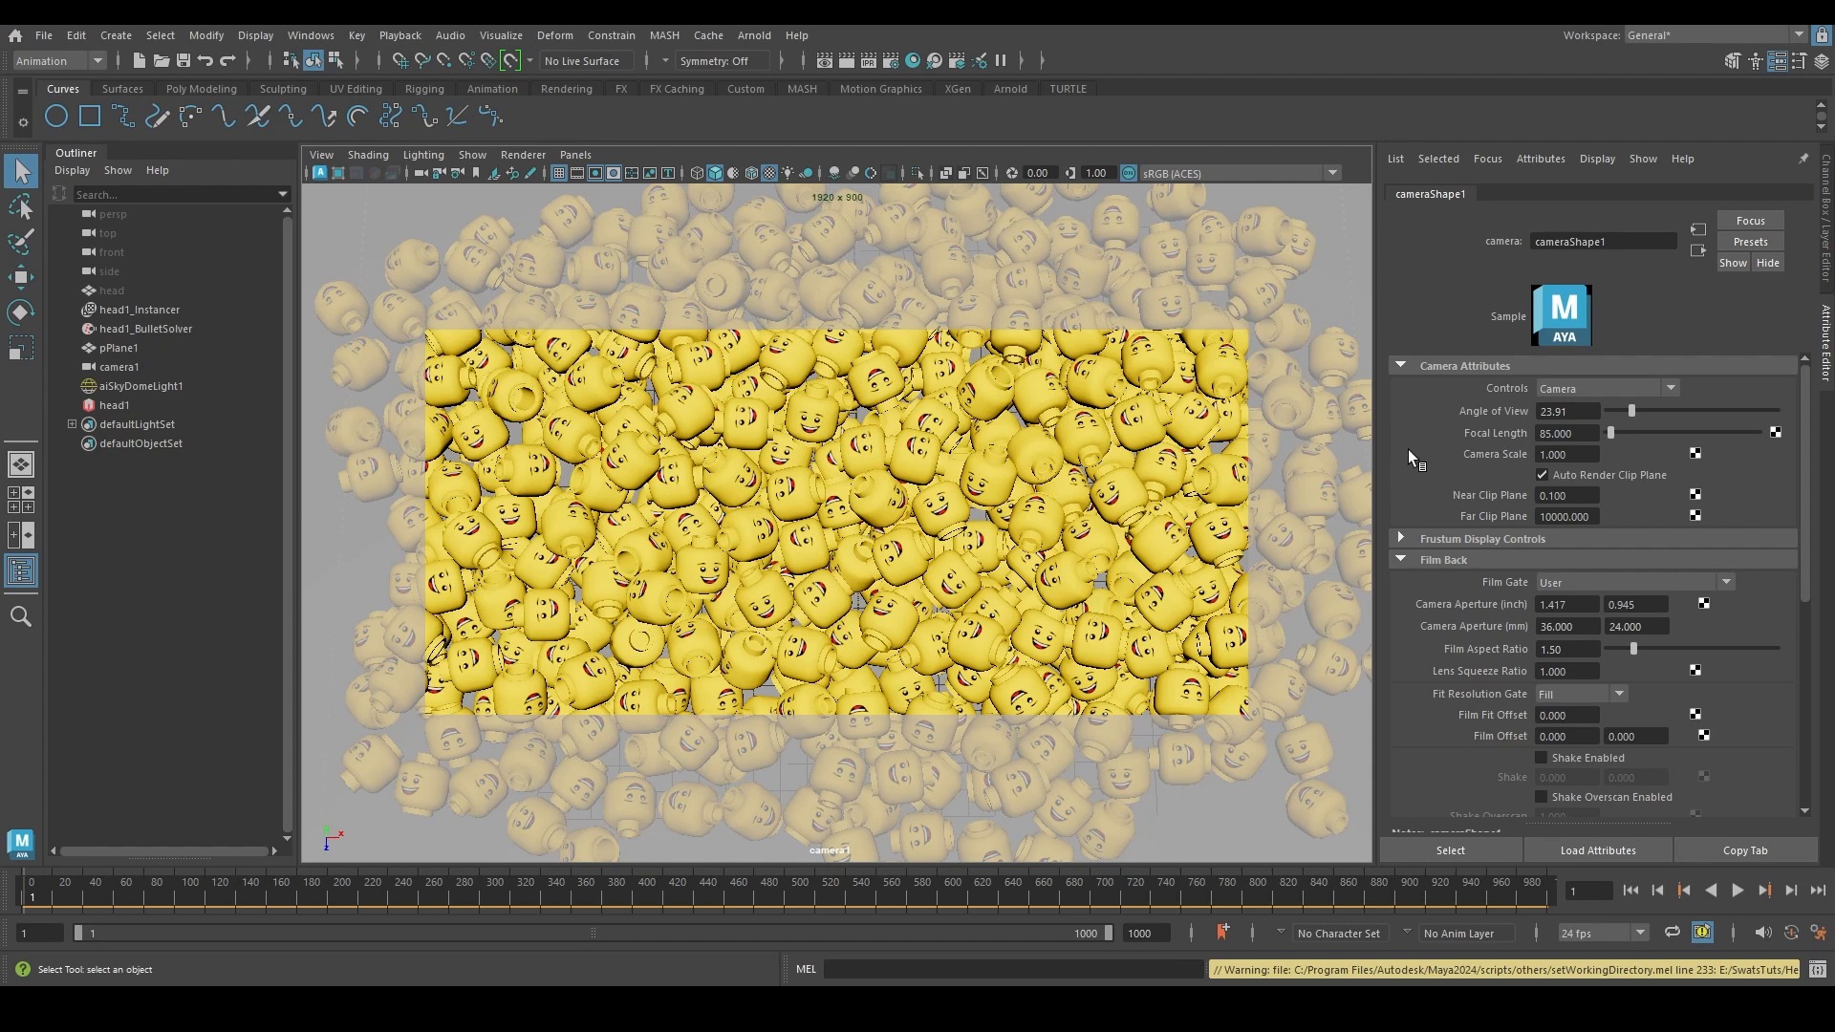
Open the Arnold RenderView and render the scene through cameraShape1
left_click_drag(1582, 455, 1434, 435)
left_click(754, 35)
left_click(833, 93)
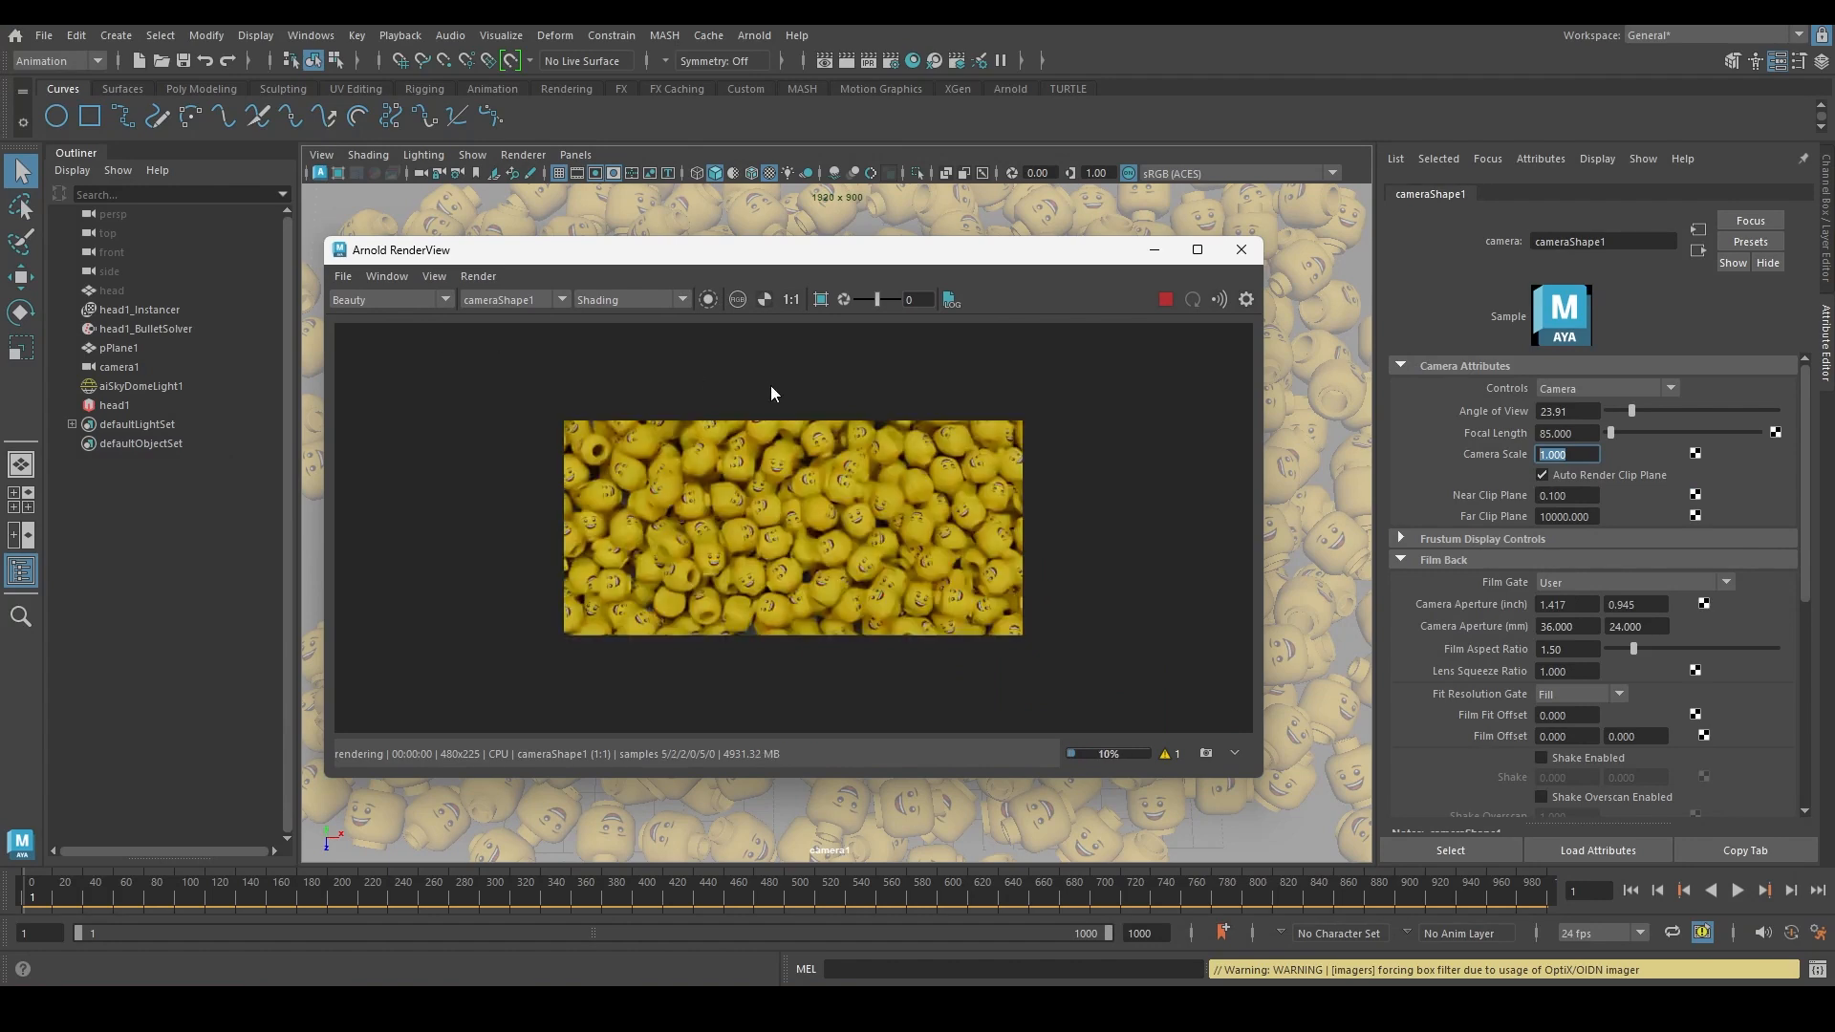
left_click_drag(937, 257, 1156, 212)
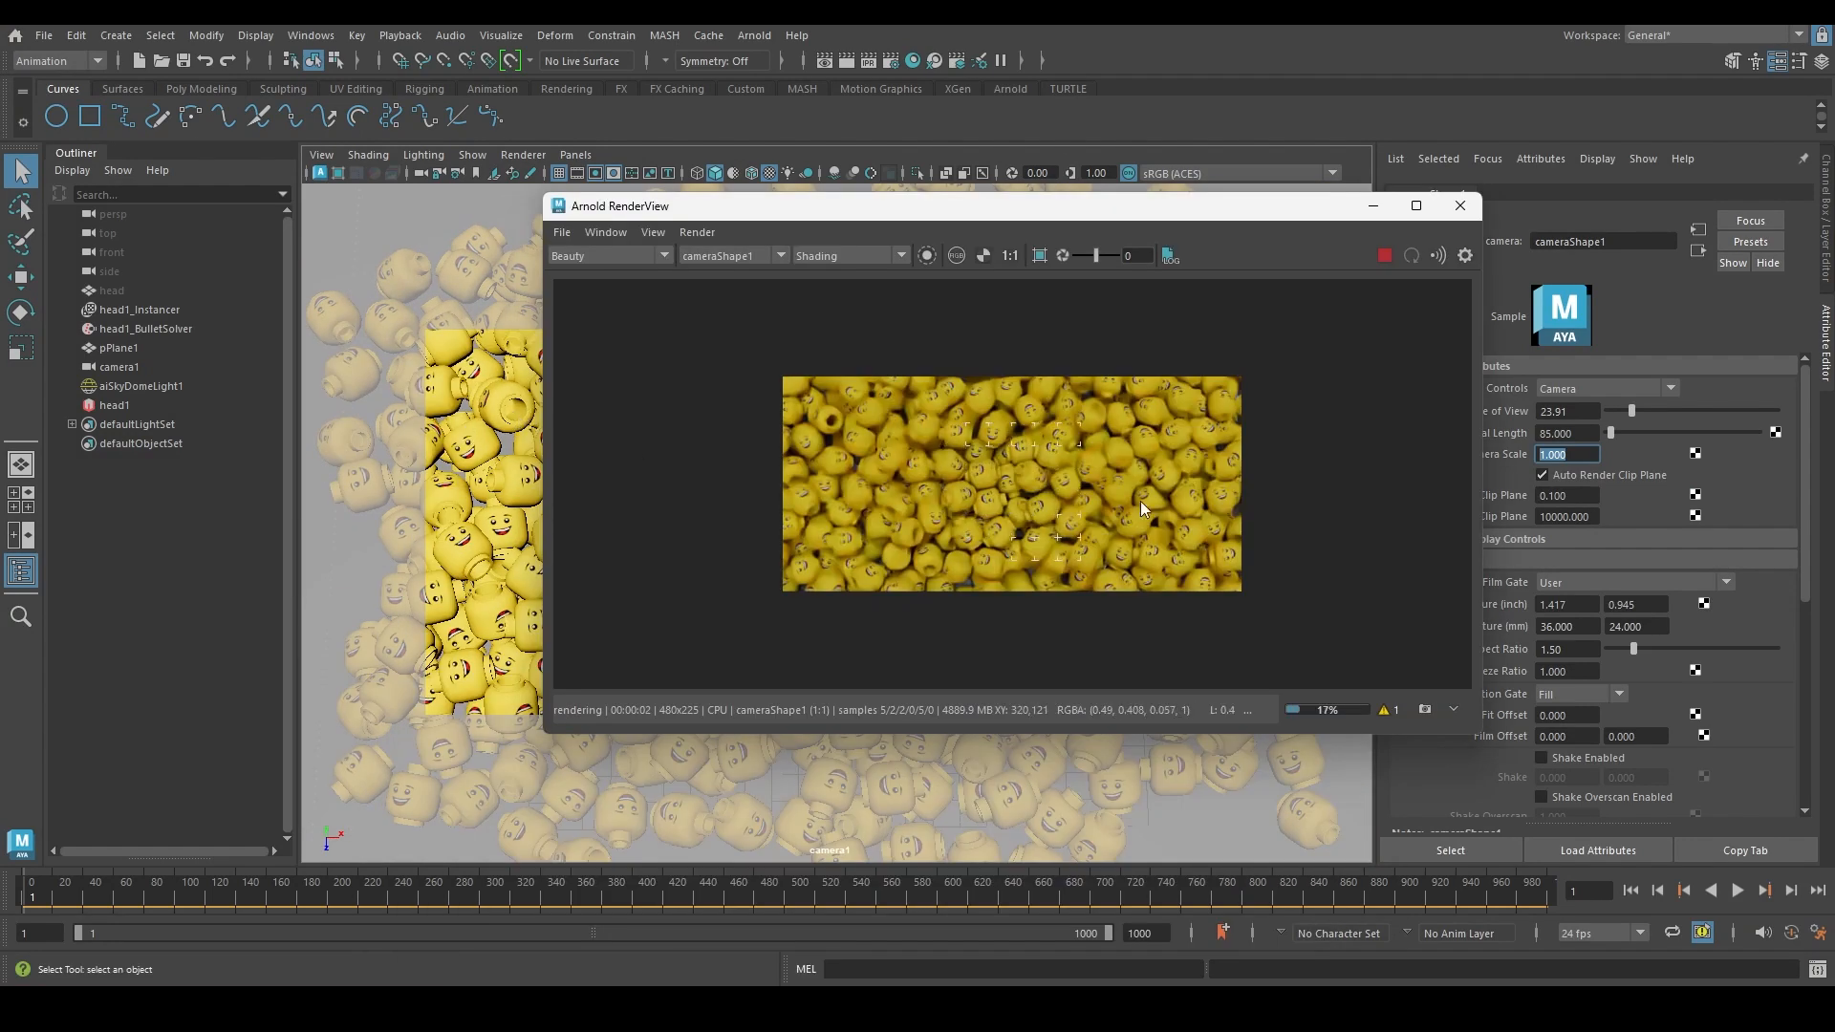
Lock the viewport camera and turn off 3D Manipulation in the Arnold RenderView
left_click(140, 310)
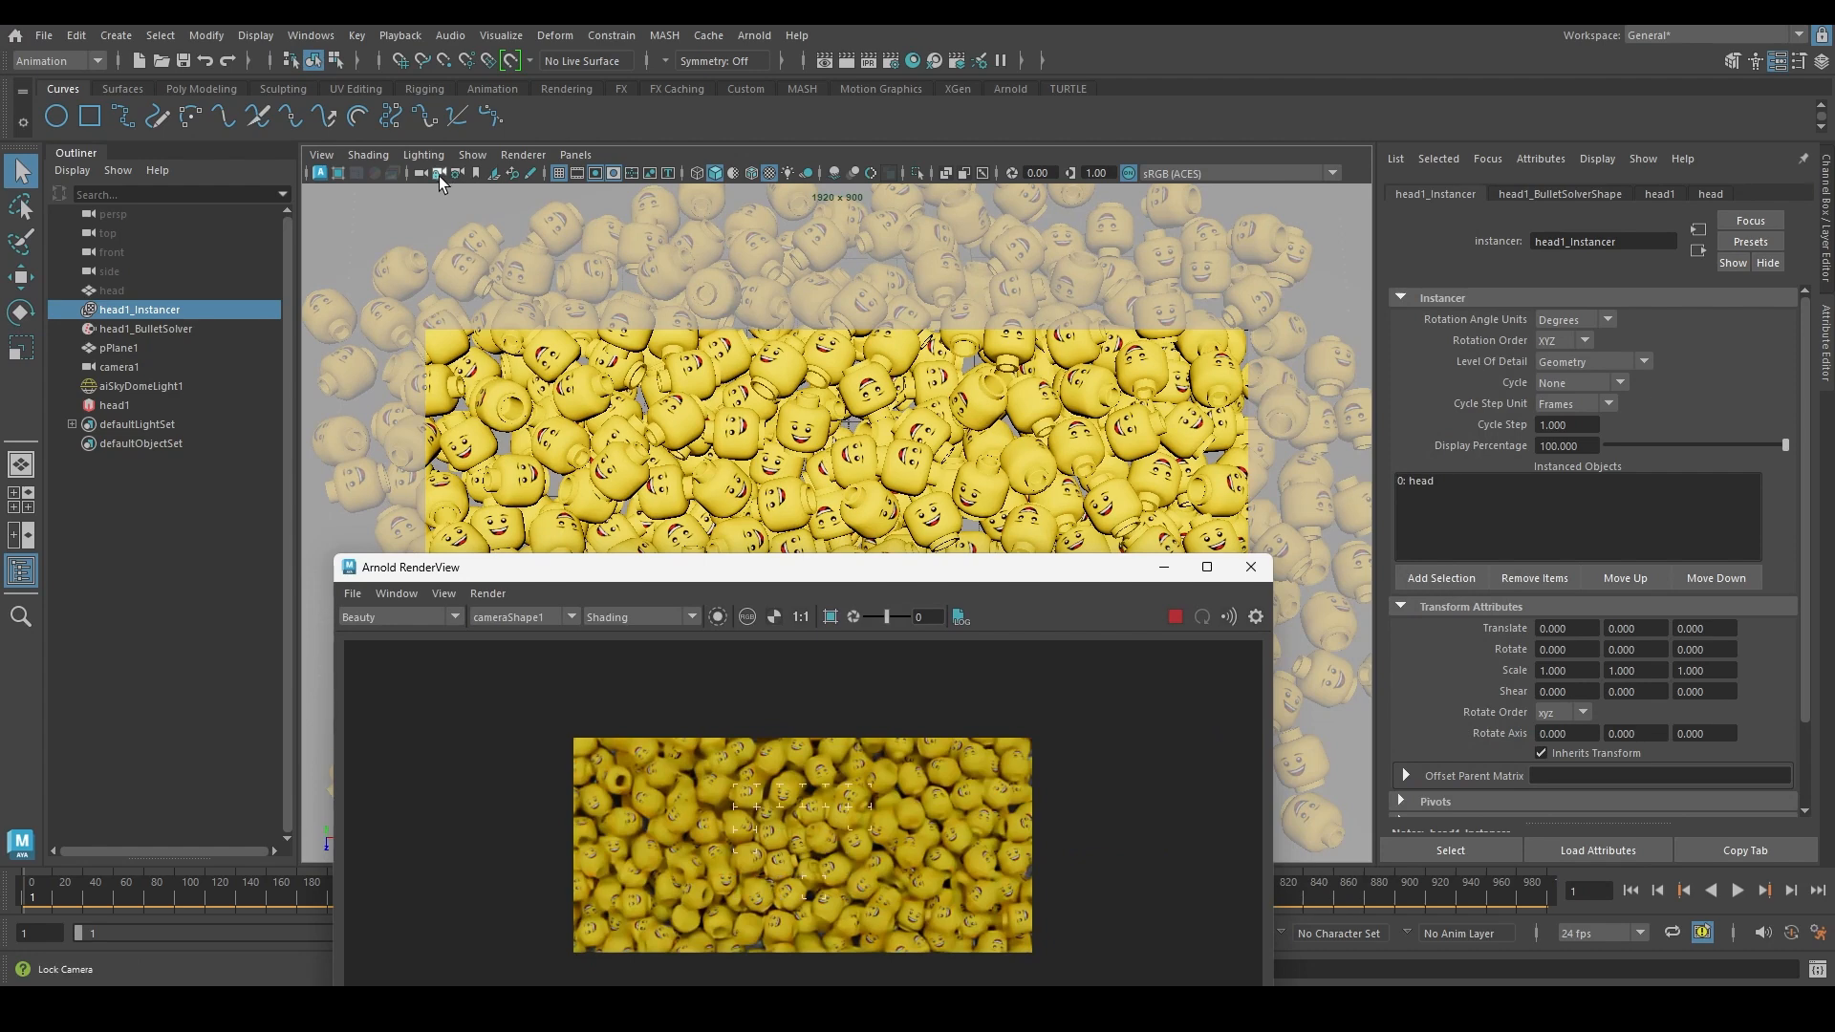
left_click(439, 173)
left_click_drag(826, 571, 750, 217)
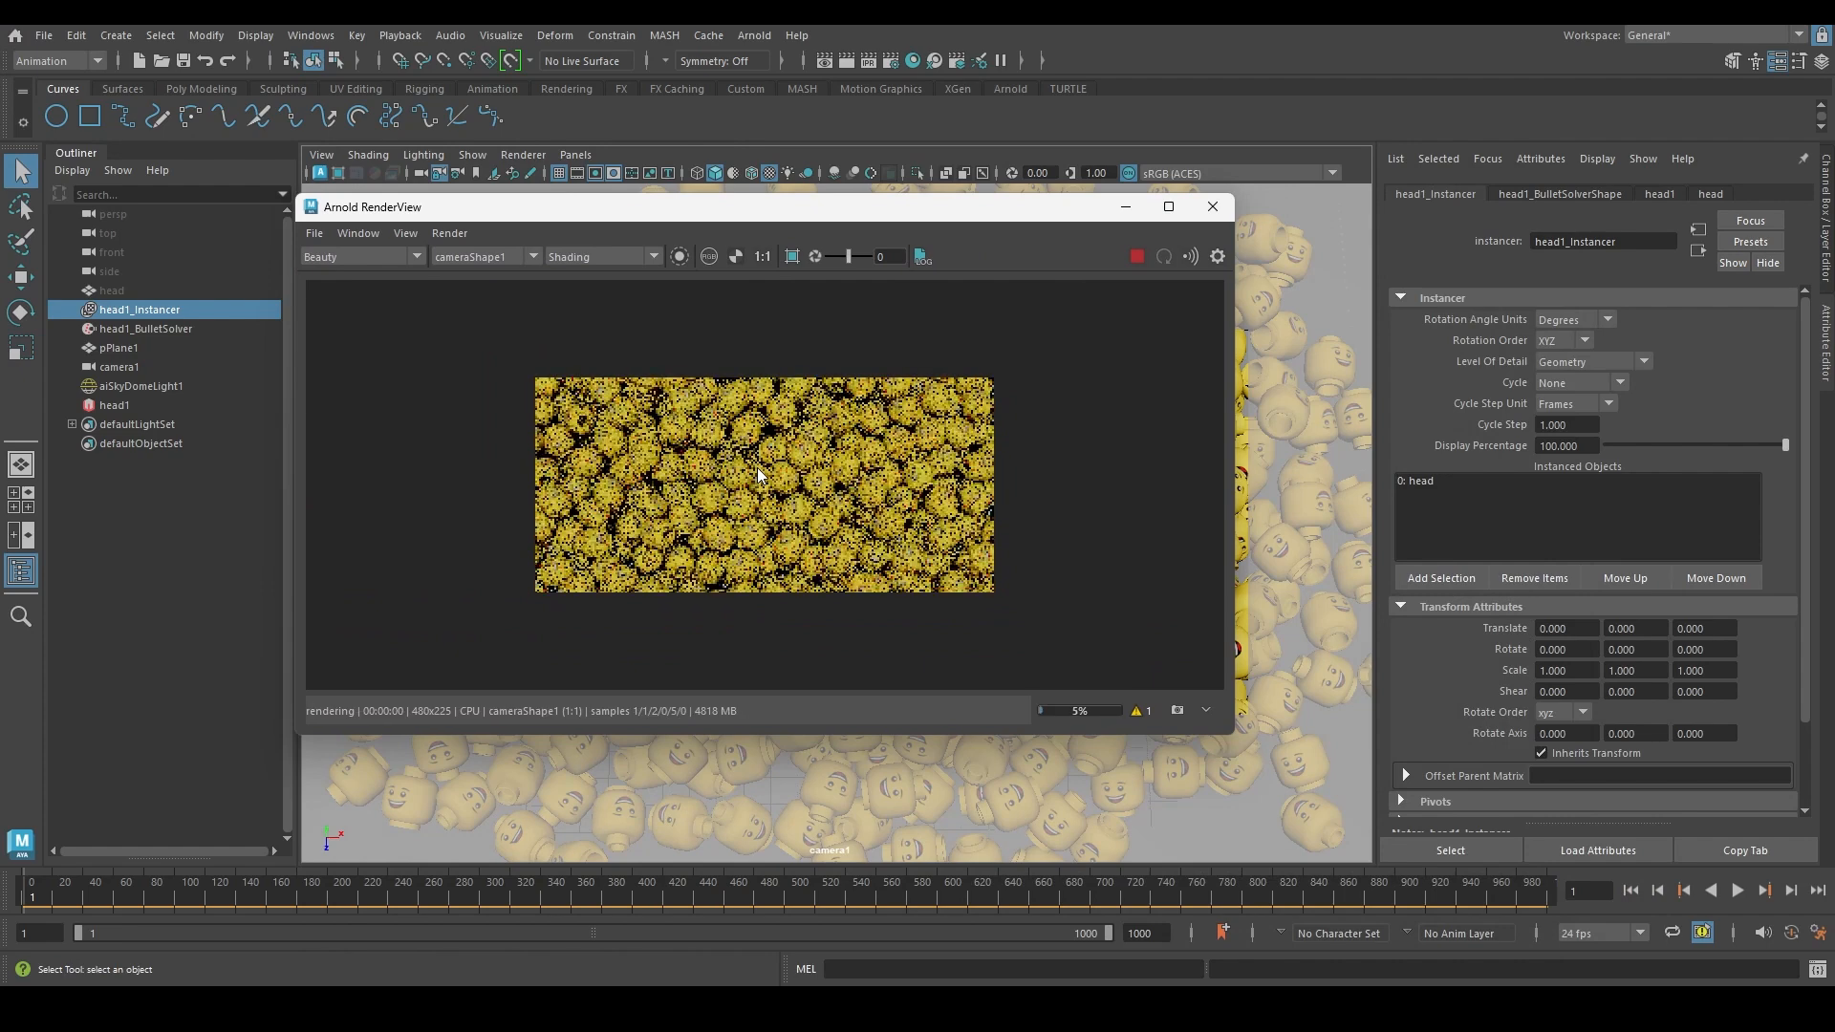
left_click(369, 233)
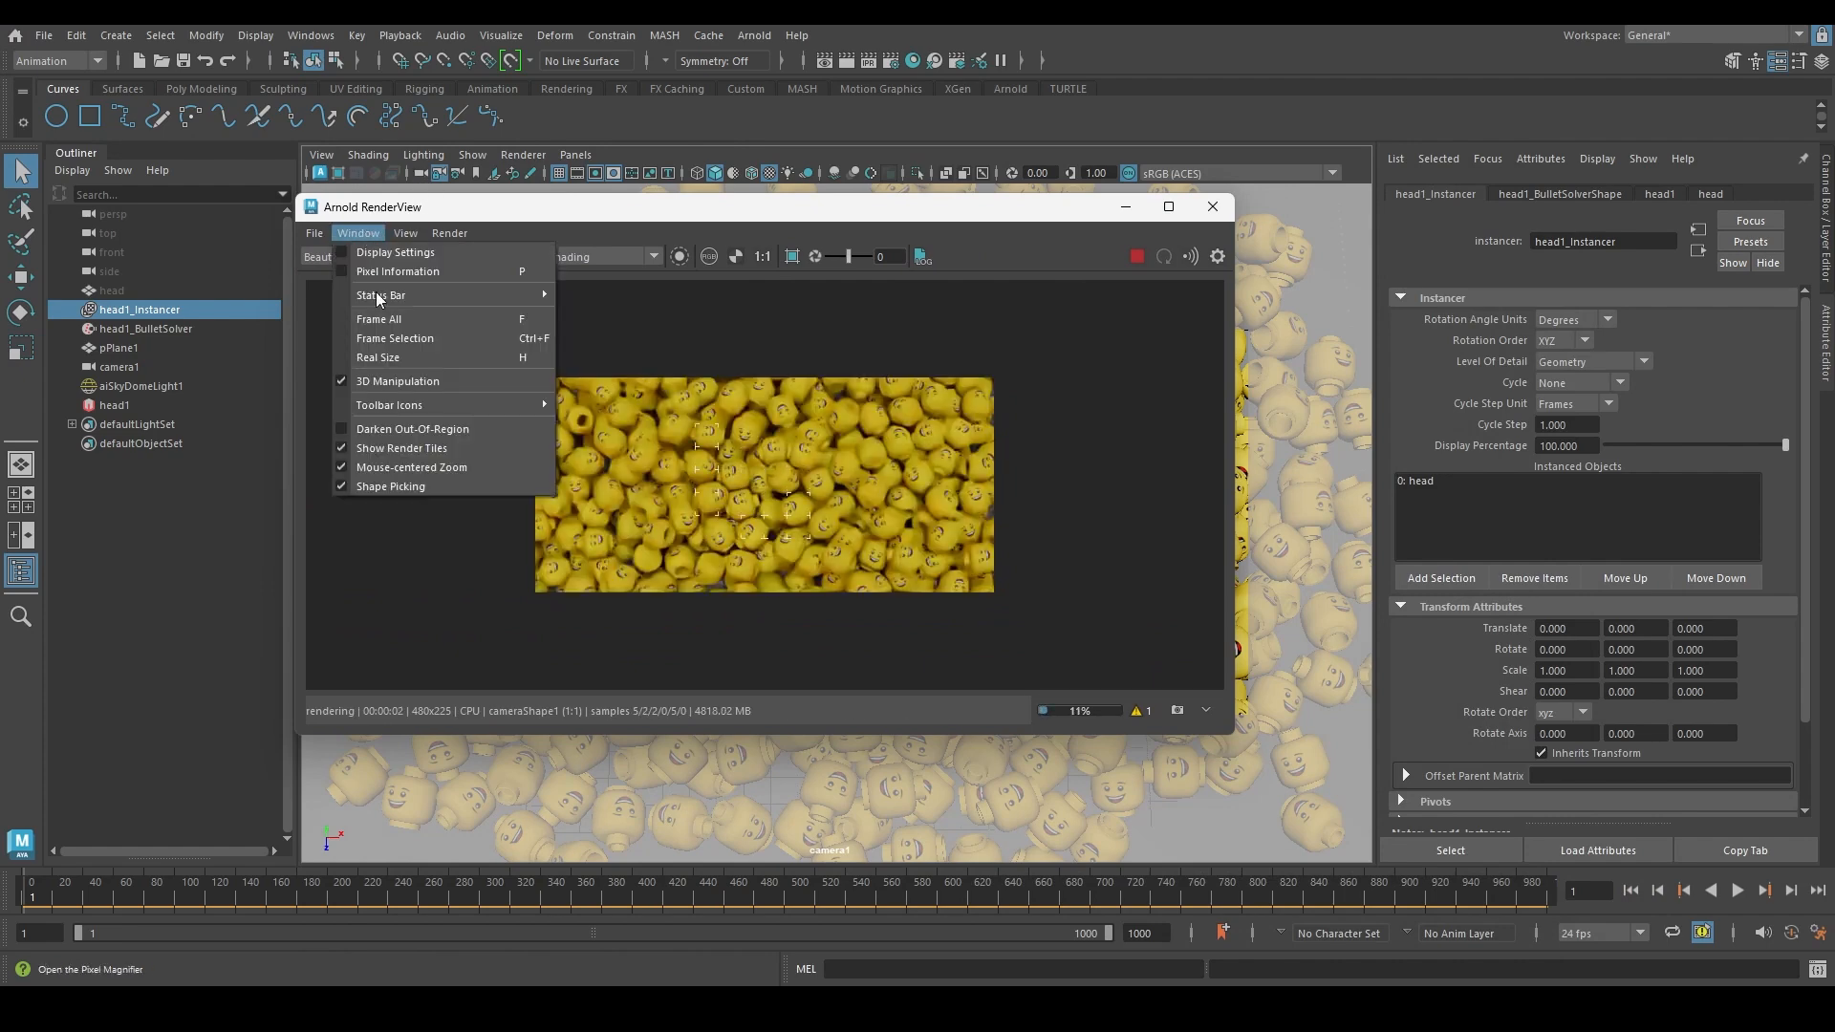
left_click(371, 380)
Inspect the rendered heads up close in the Arnold RenderView
scroll(719, 501, "up", 3)
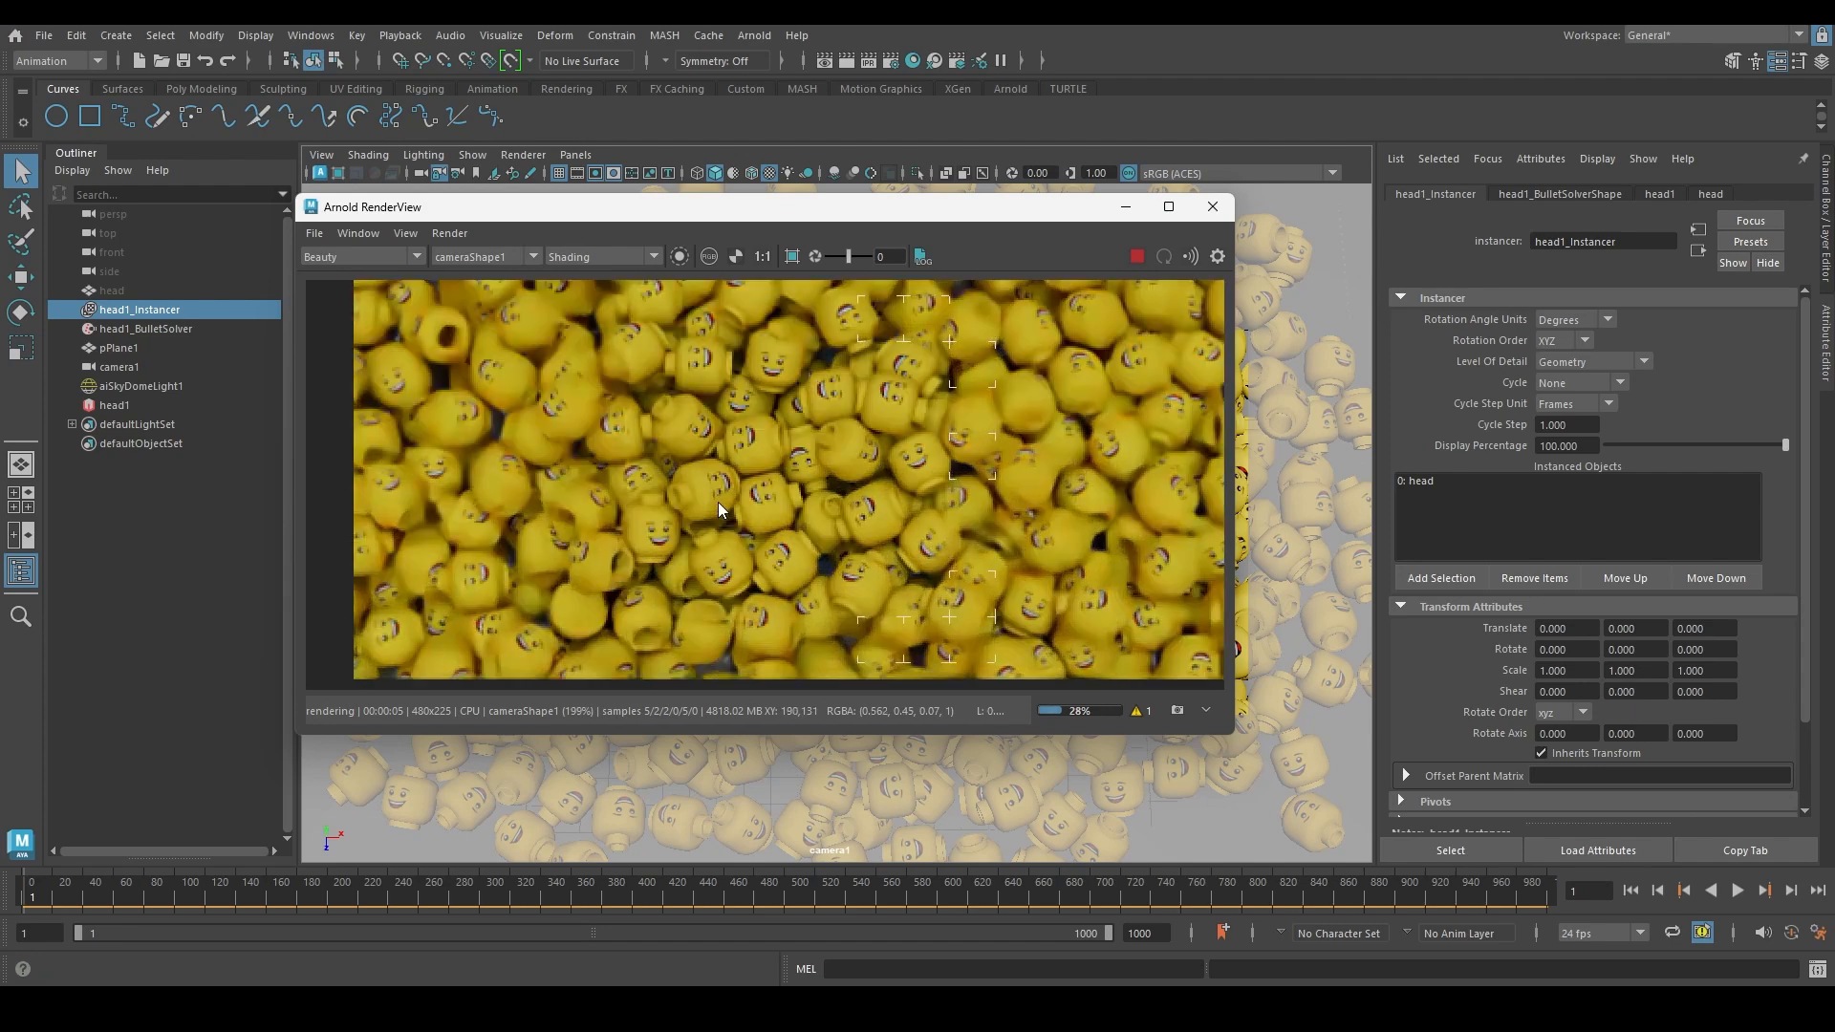
scroll(753, 458, "down", 1)
mouse_move(846, 214)
left_mouse_down()
mouse_move(1340, 260)
mouse_move(832, 243)
left_mouse_up()
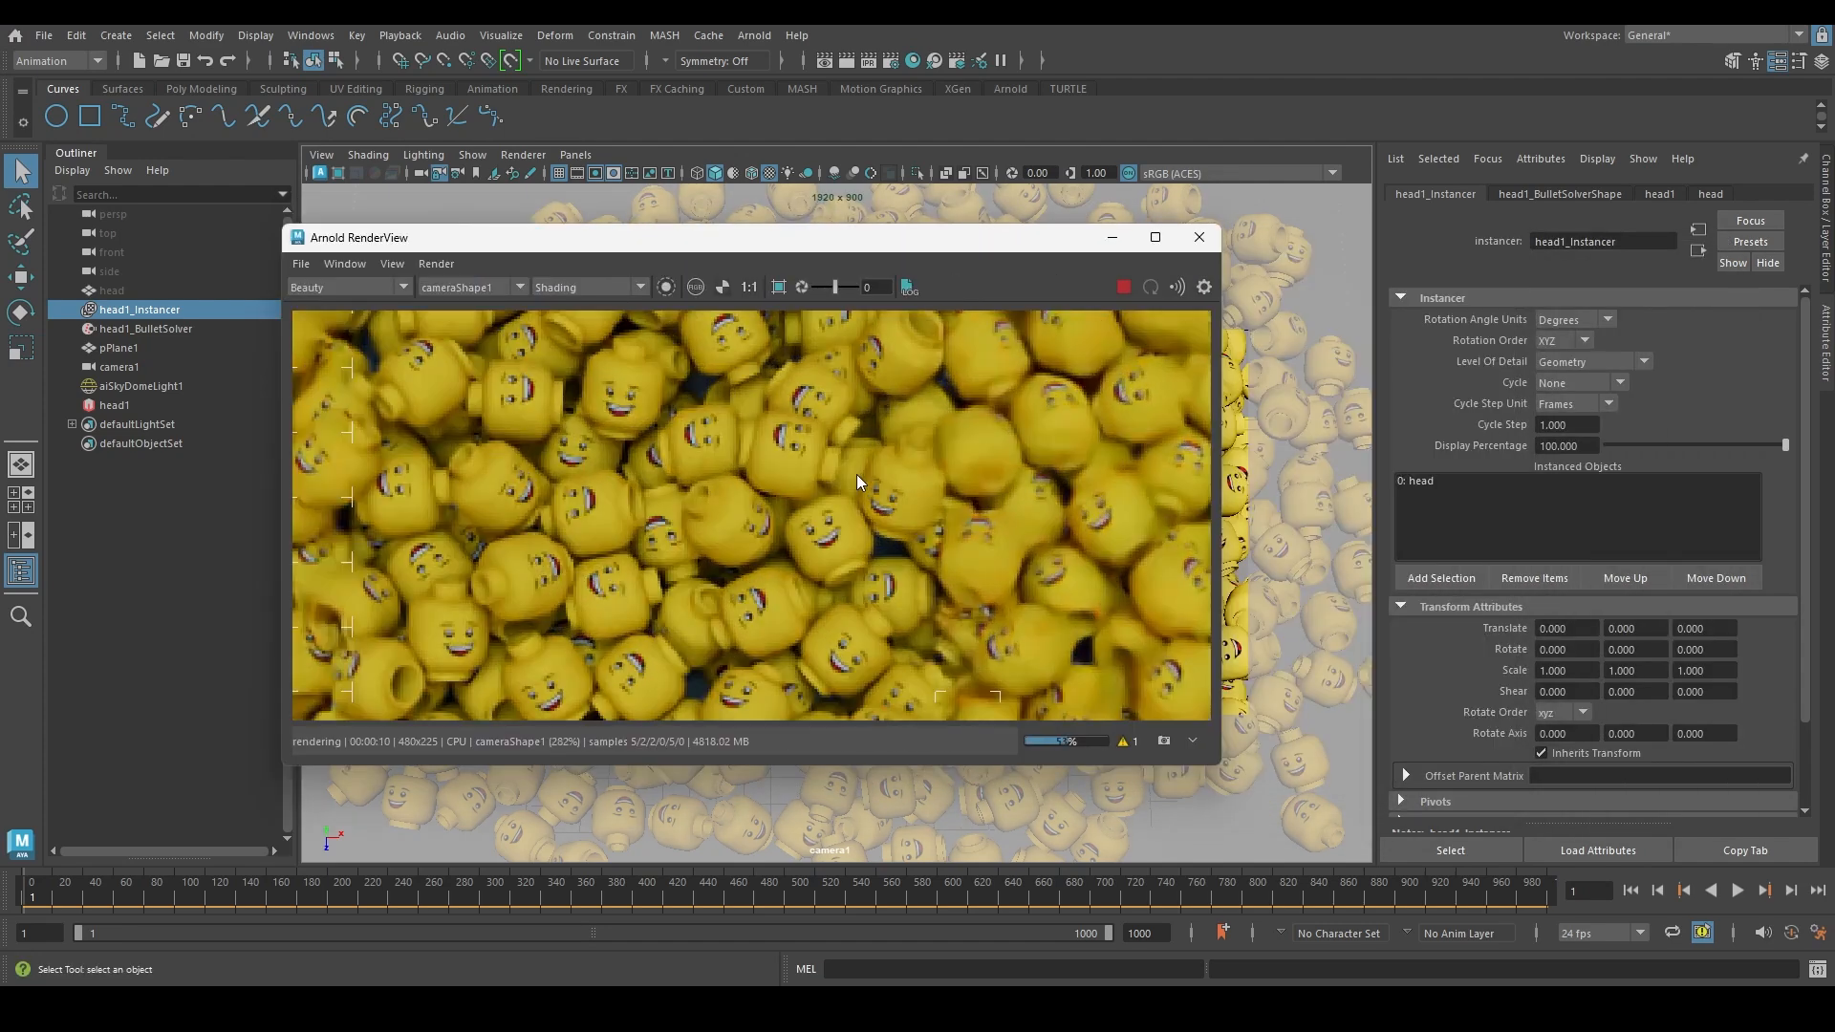
scroll(856, 474, "up", 2)
middle_click_drag(778, 526, 855, 514)
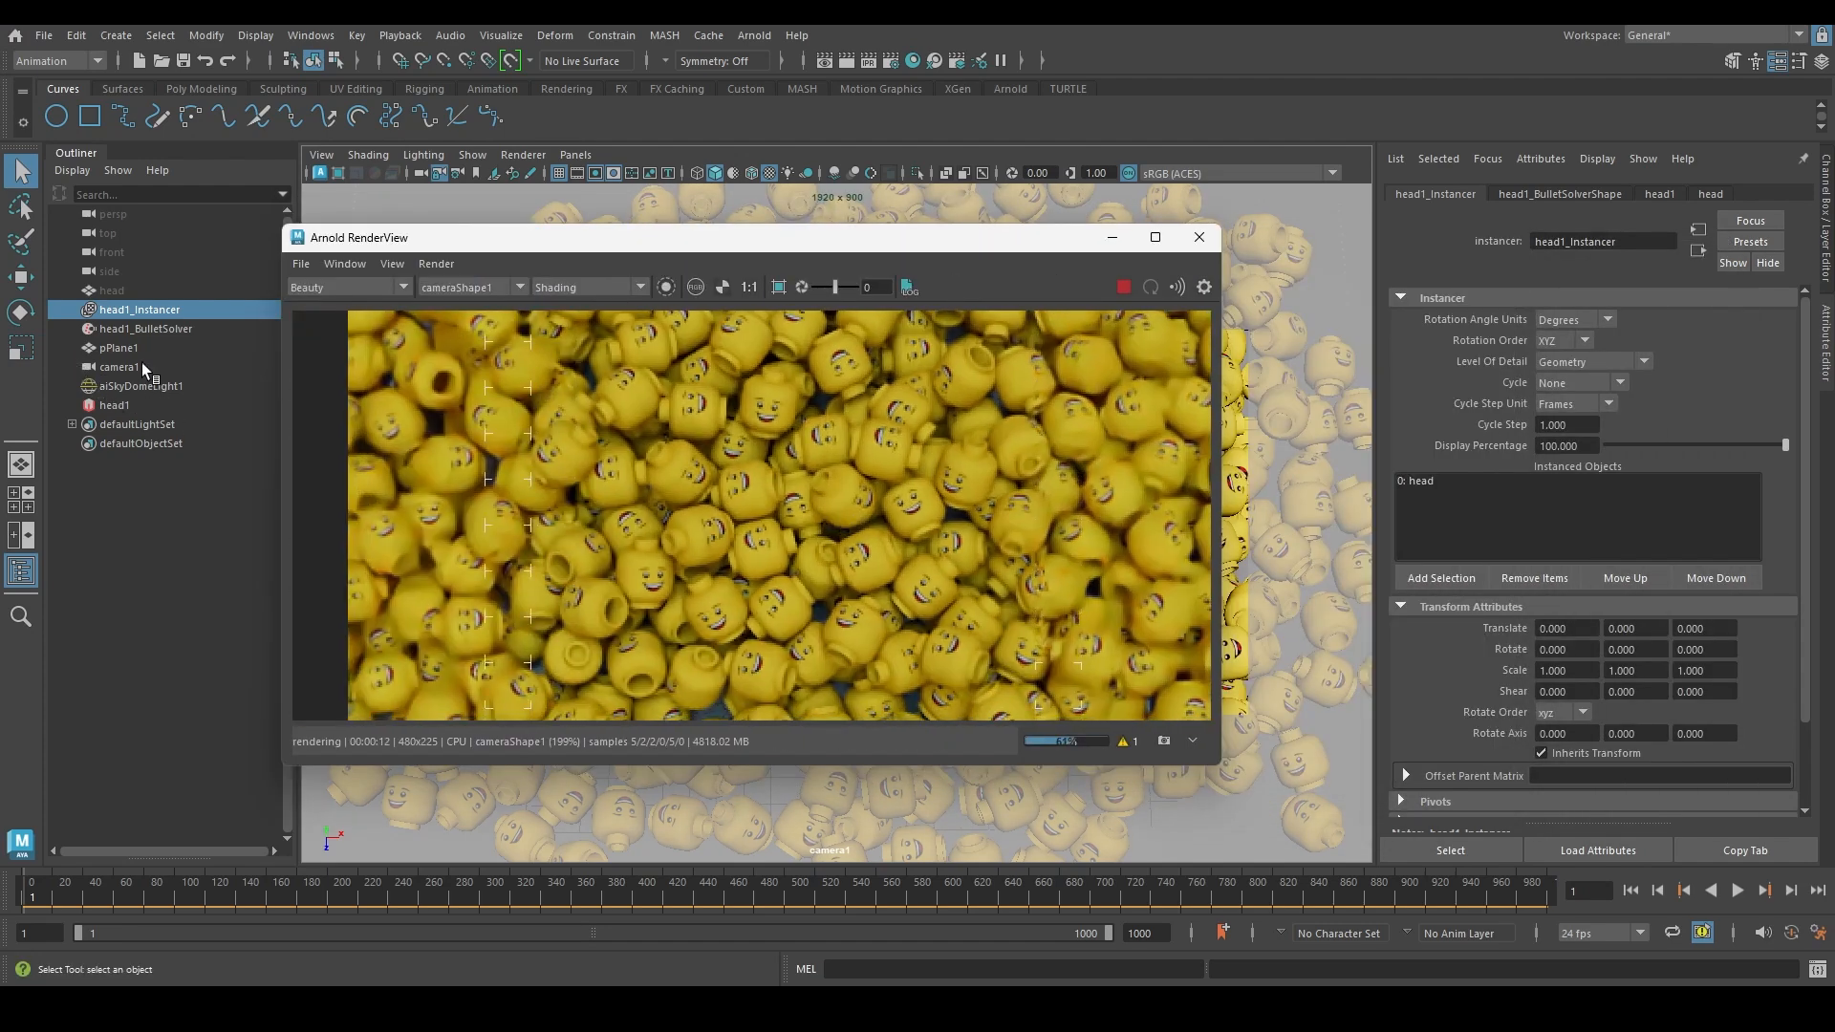
Select the original head mesh and open the file texture connected to the Color of its lambert2 material
left_click(112, 291)
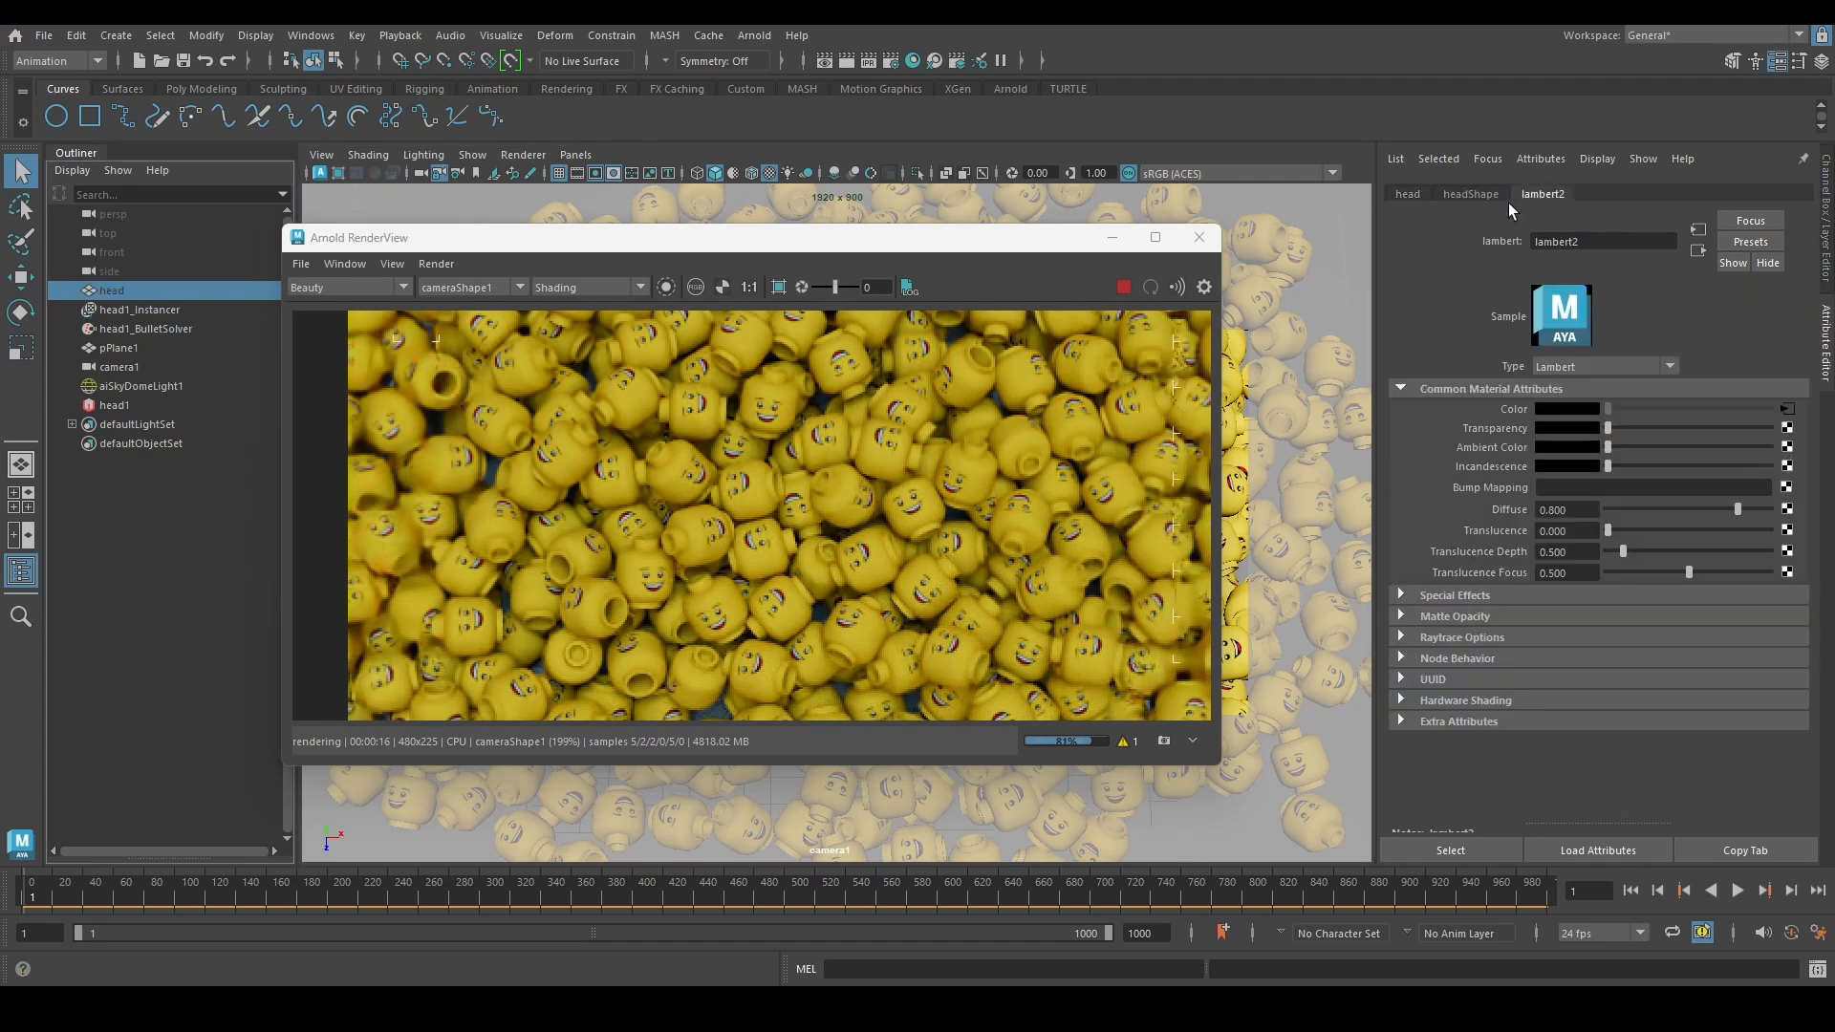
left_click(1787, 408)
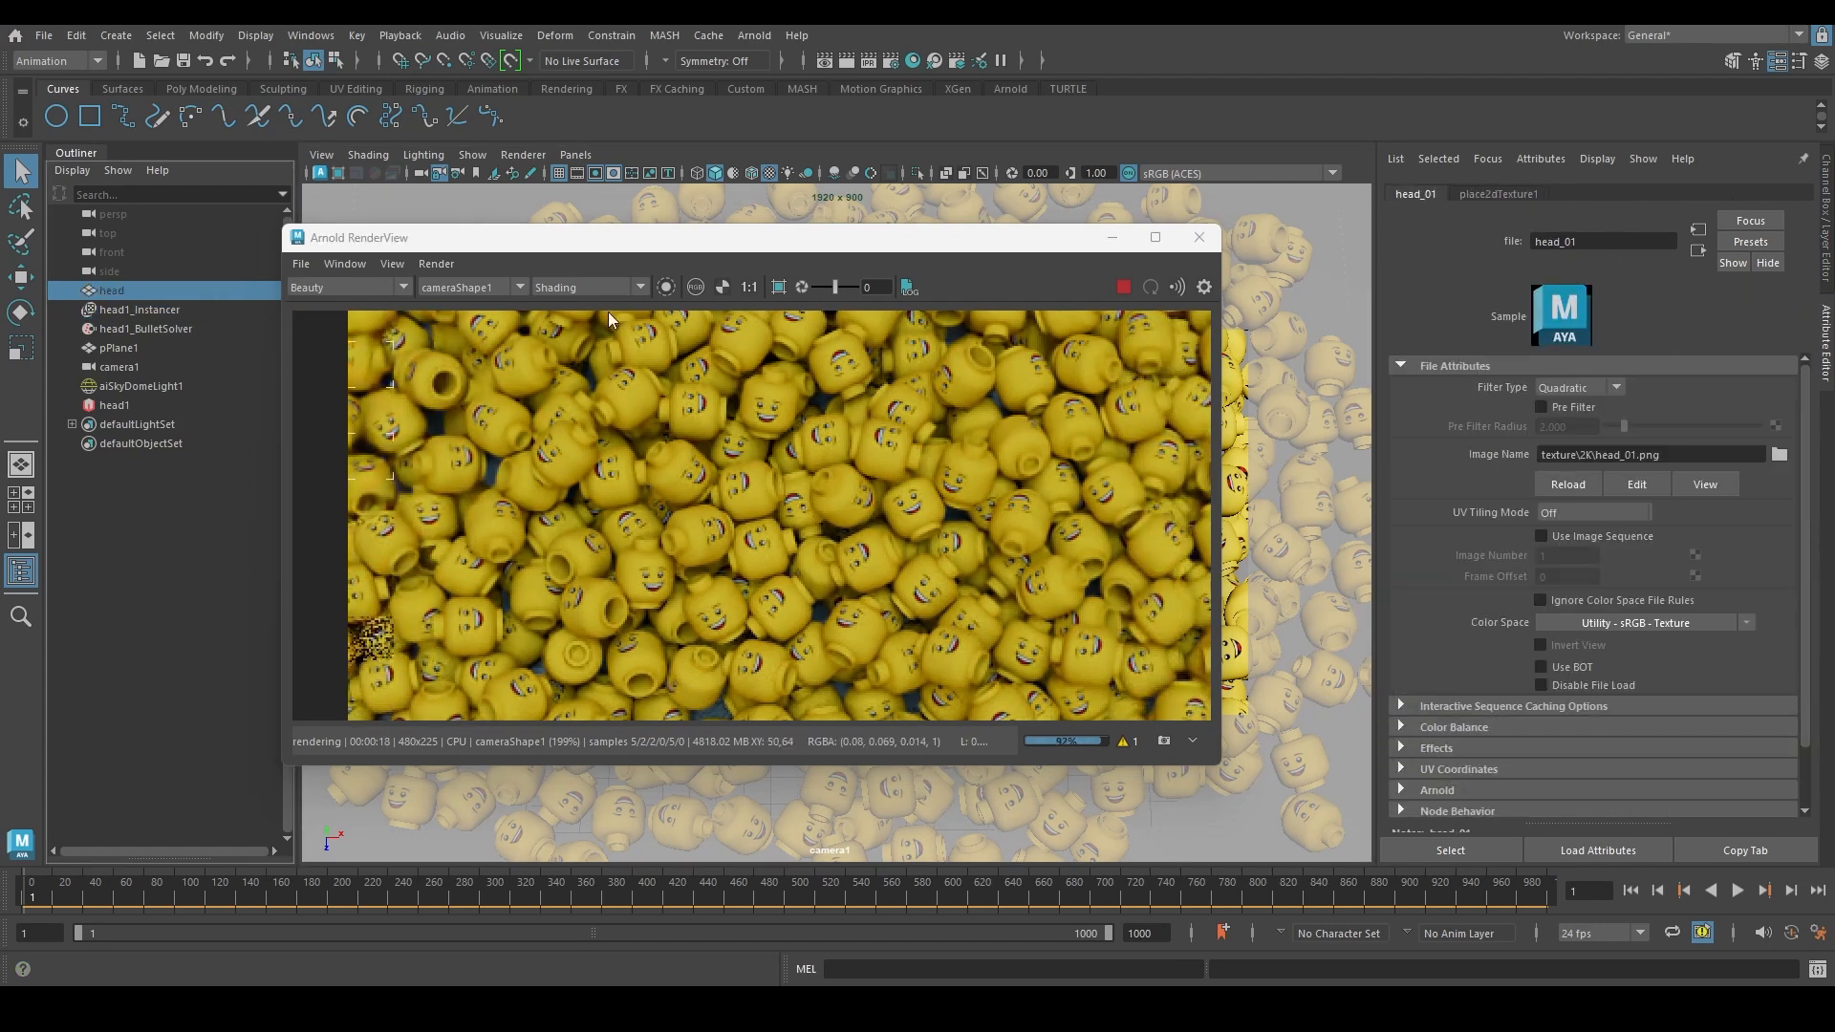
scroll(748, 501, "down", 1)
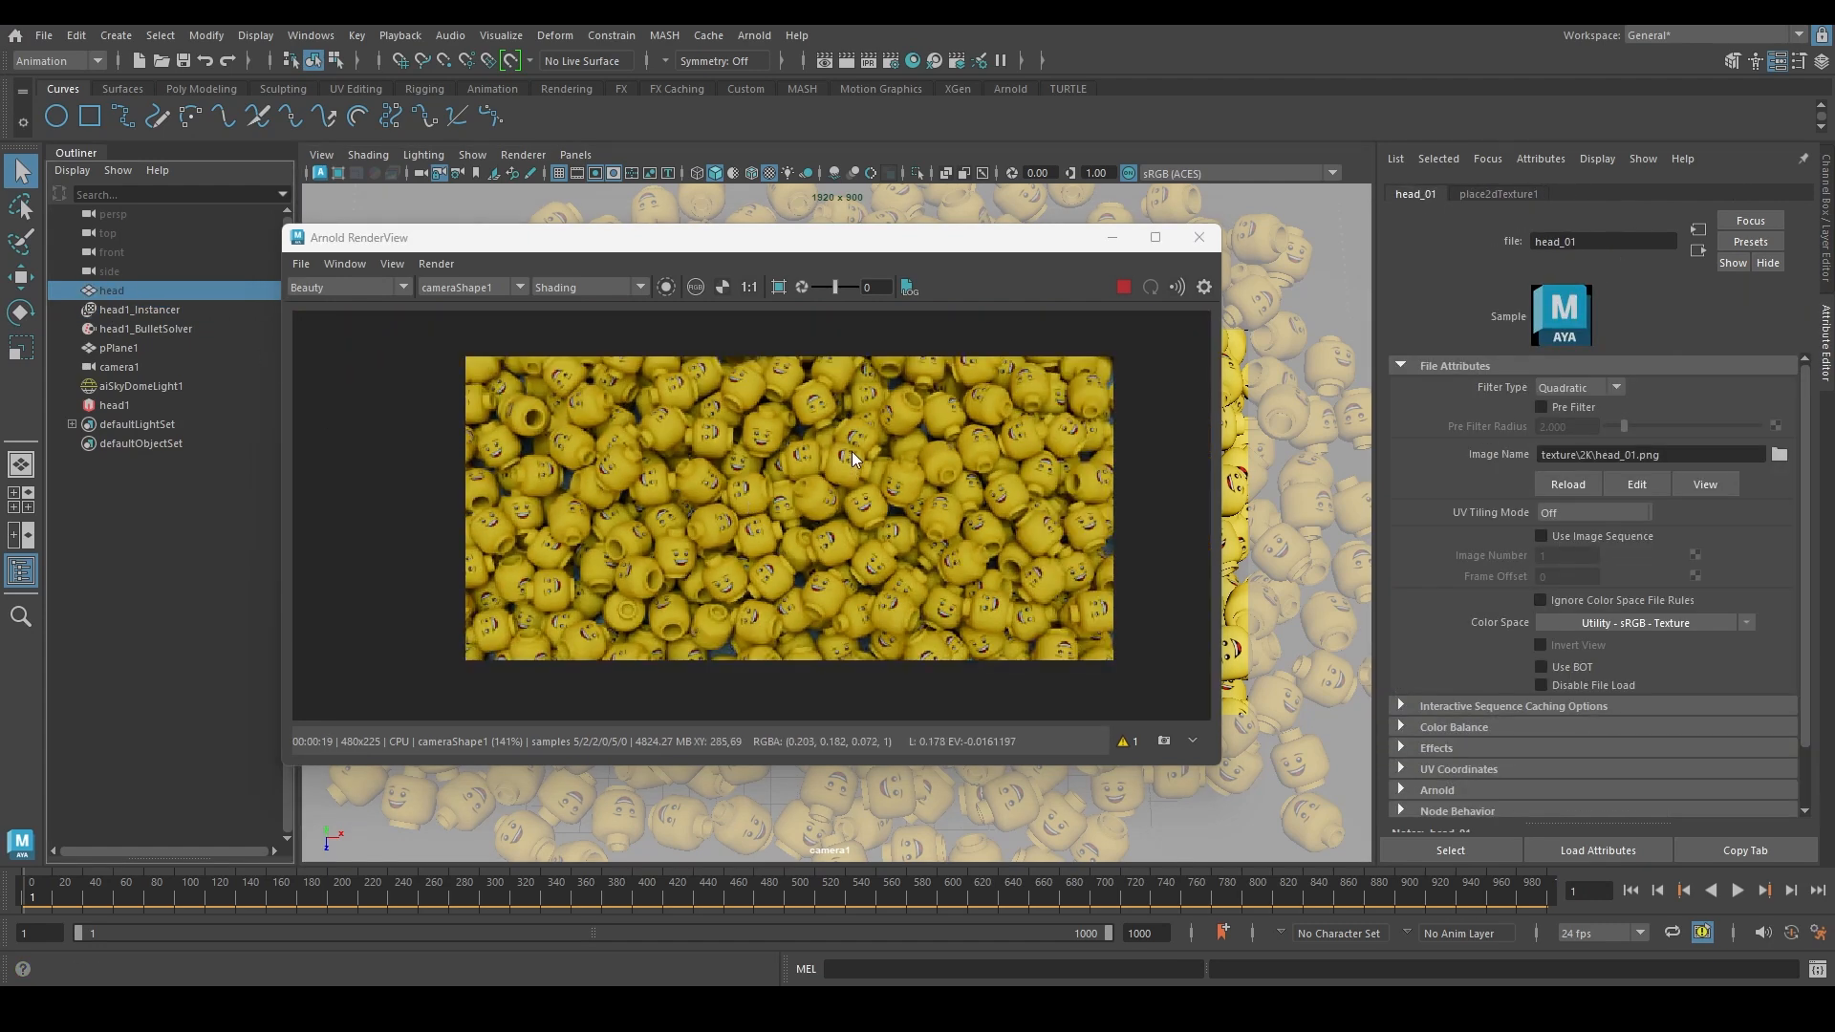
scroll(850, 451, "up", 1)
left_click_drag(758, 242, 897, 252)
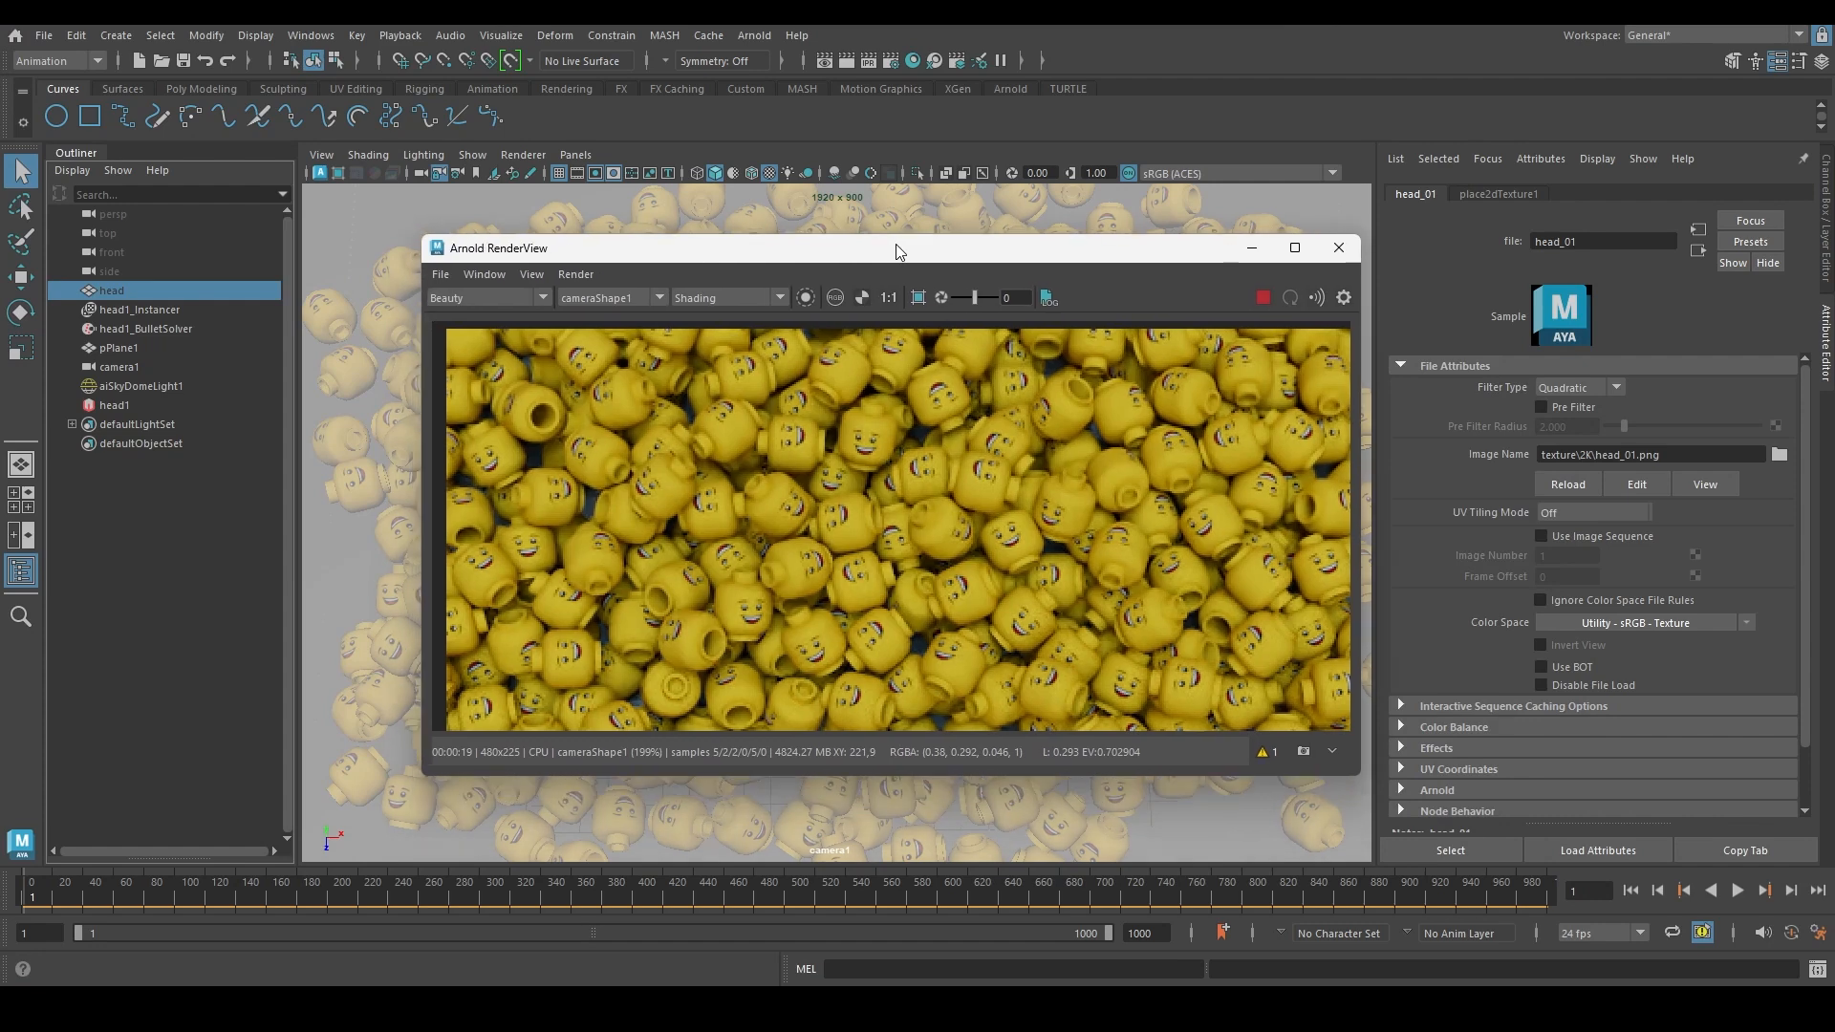
Open the Node Editor and frame the head_01.png texture node in the graph
left_click(311, 36)
left_click(411, 291)
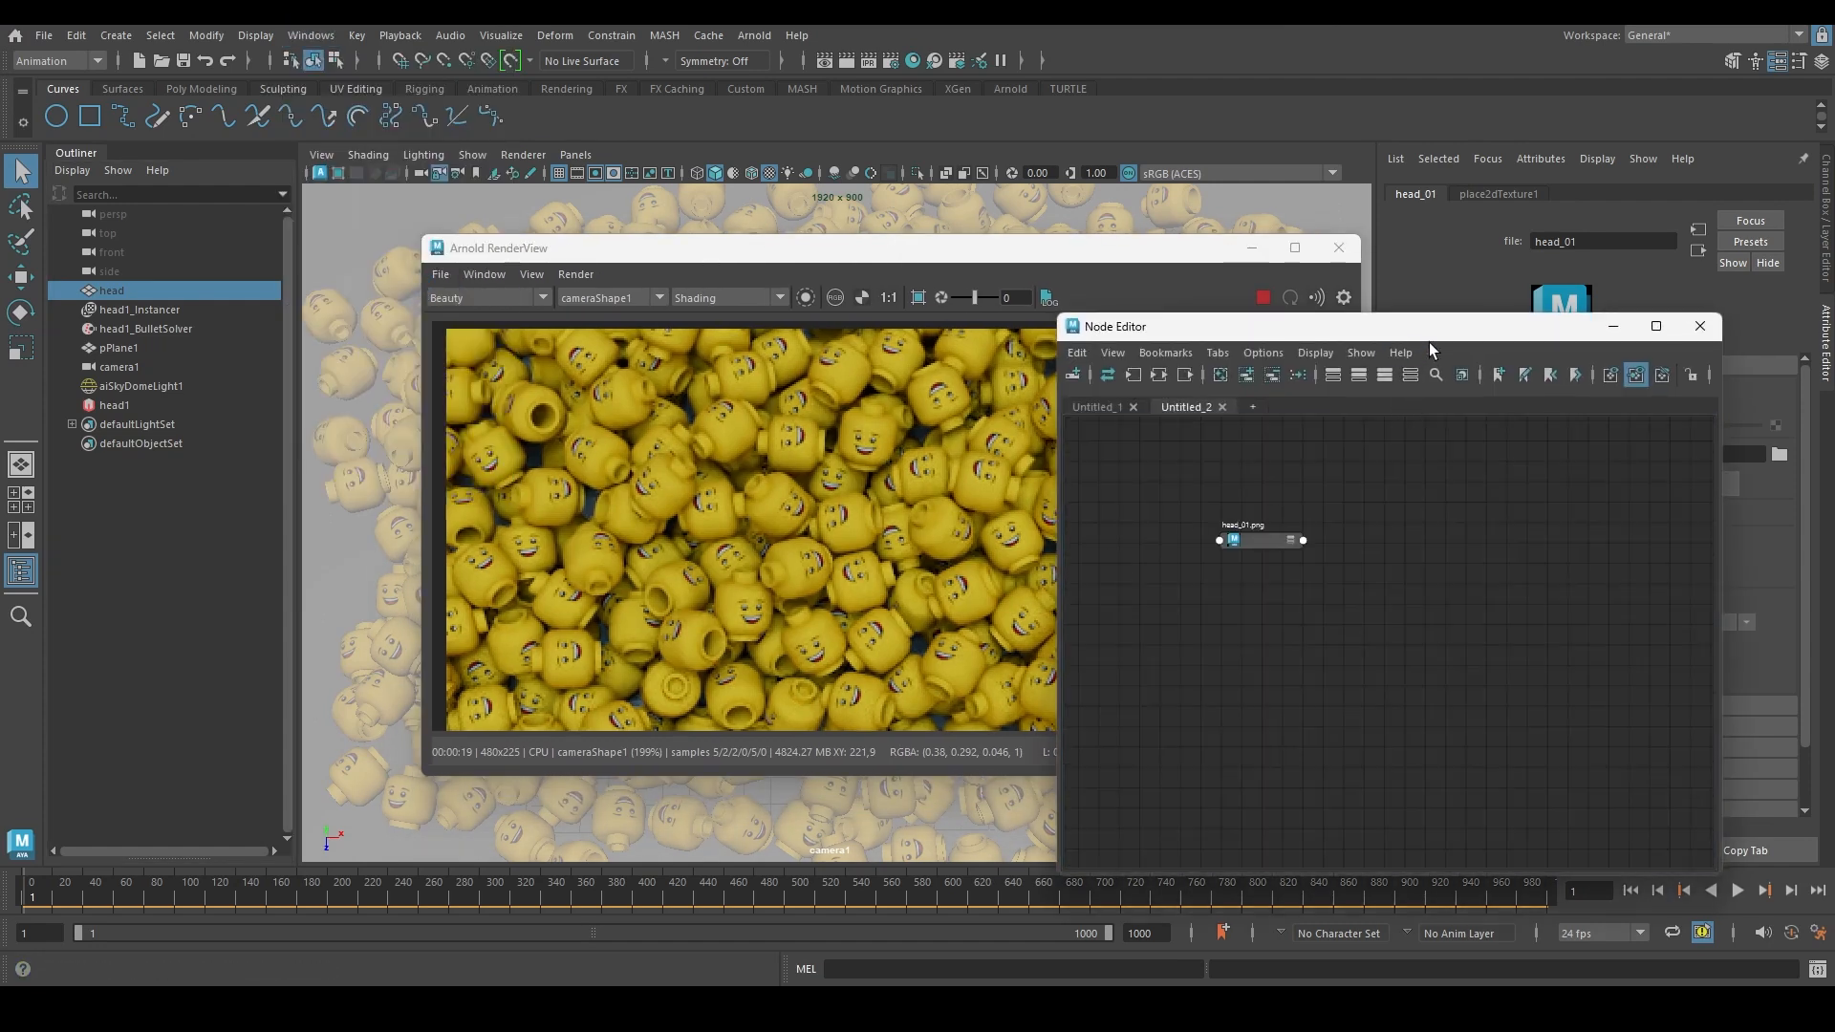
left_click_drag(1431, 329, 1336, 218)
left_click(1265, 520)
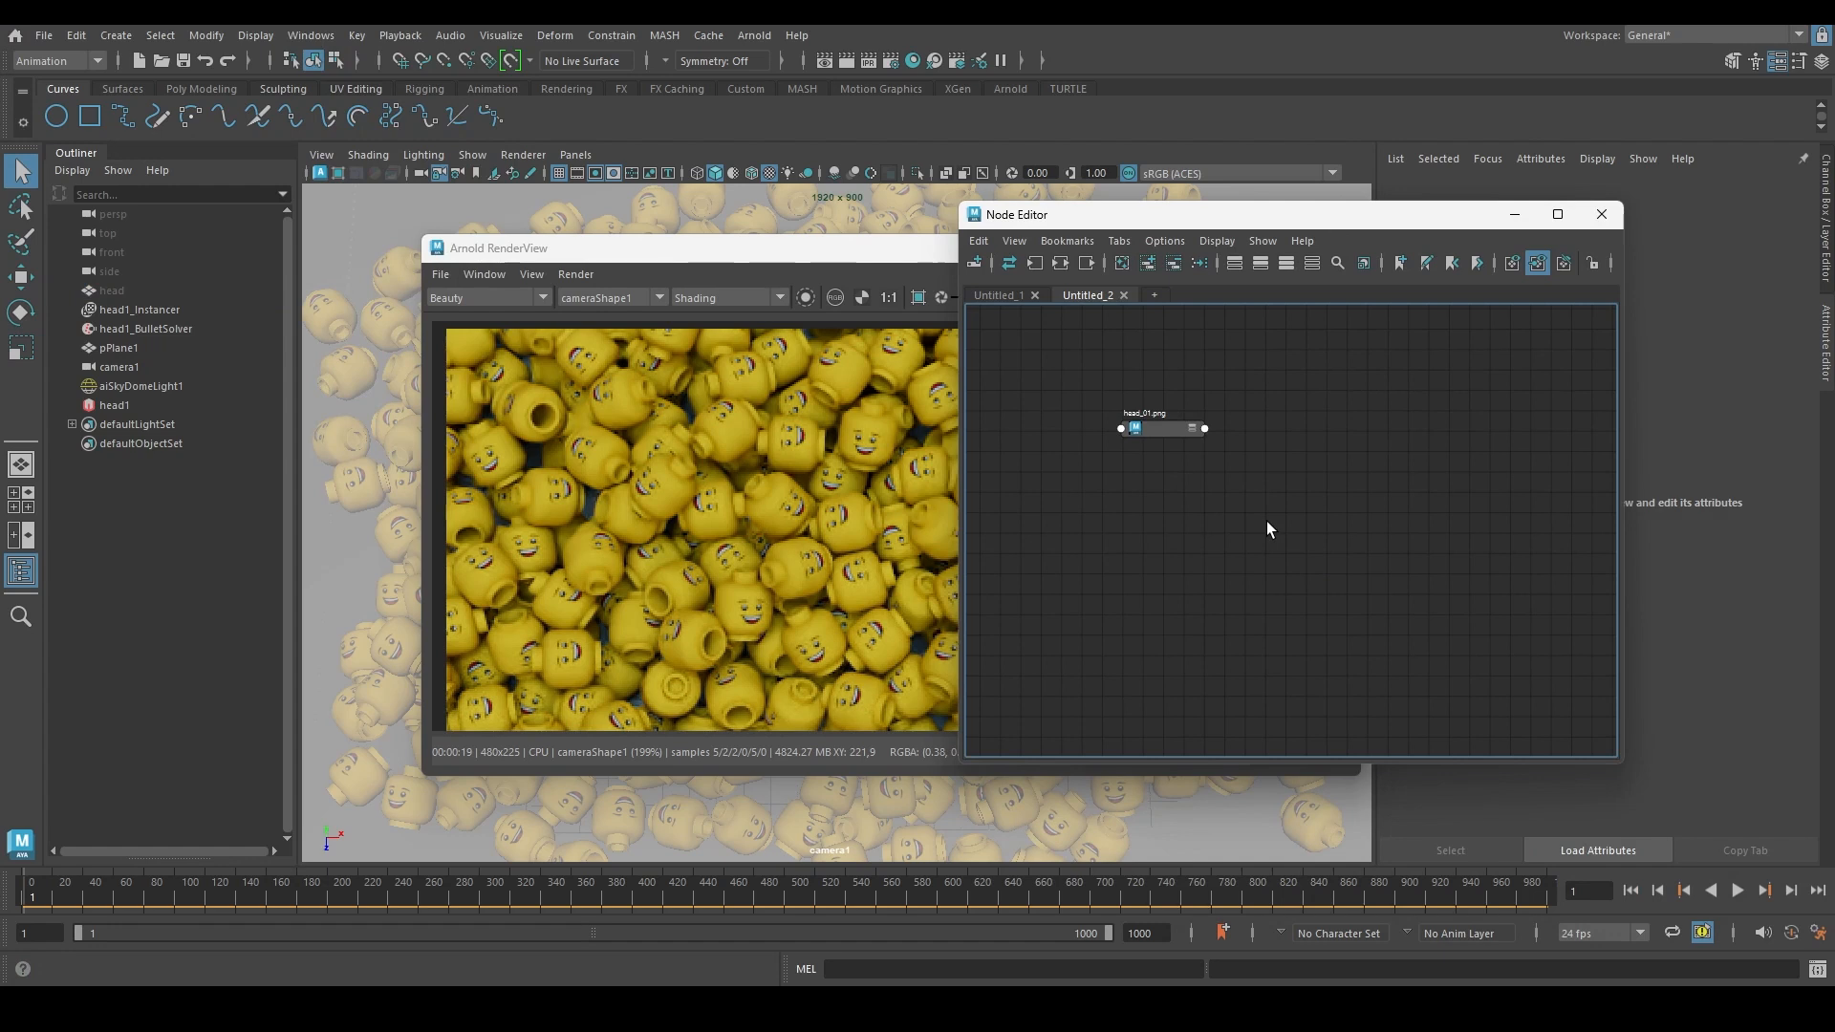
key("f")
key("t")
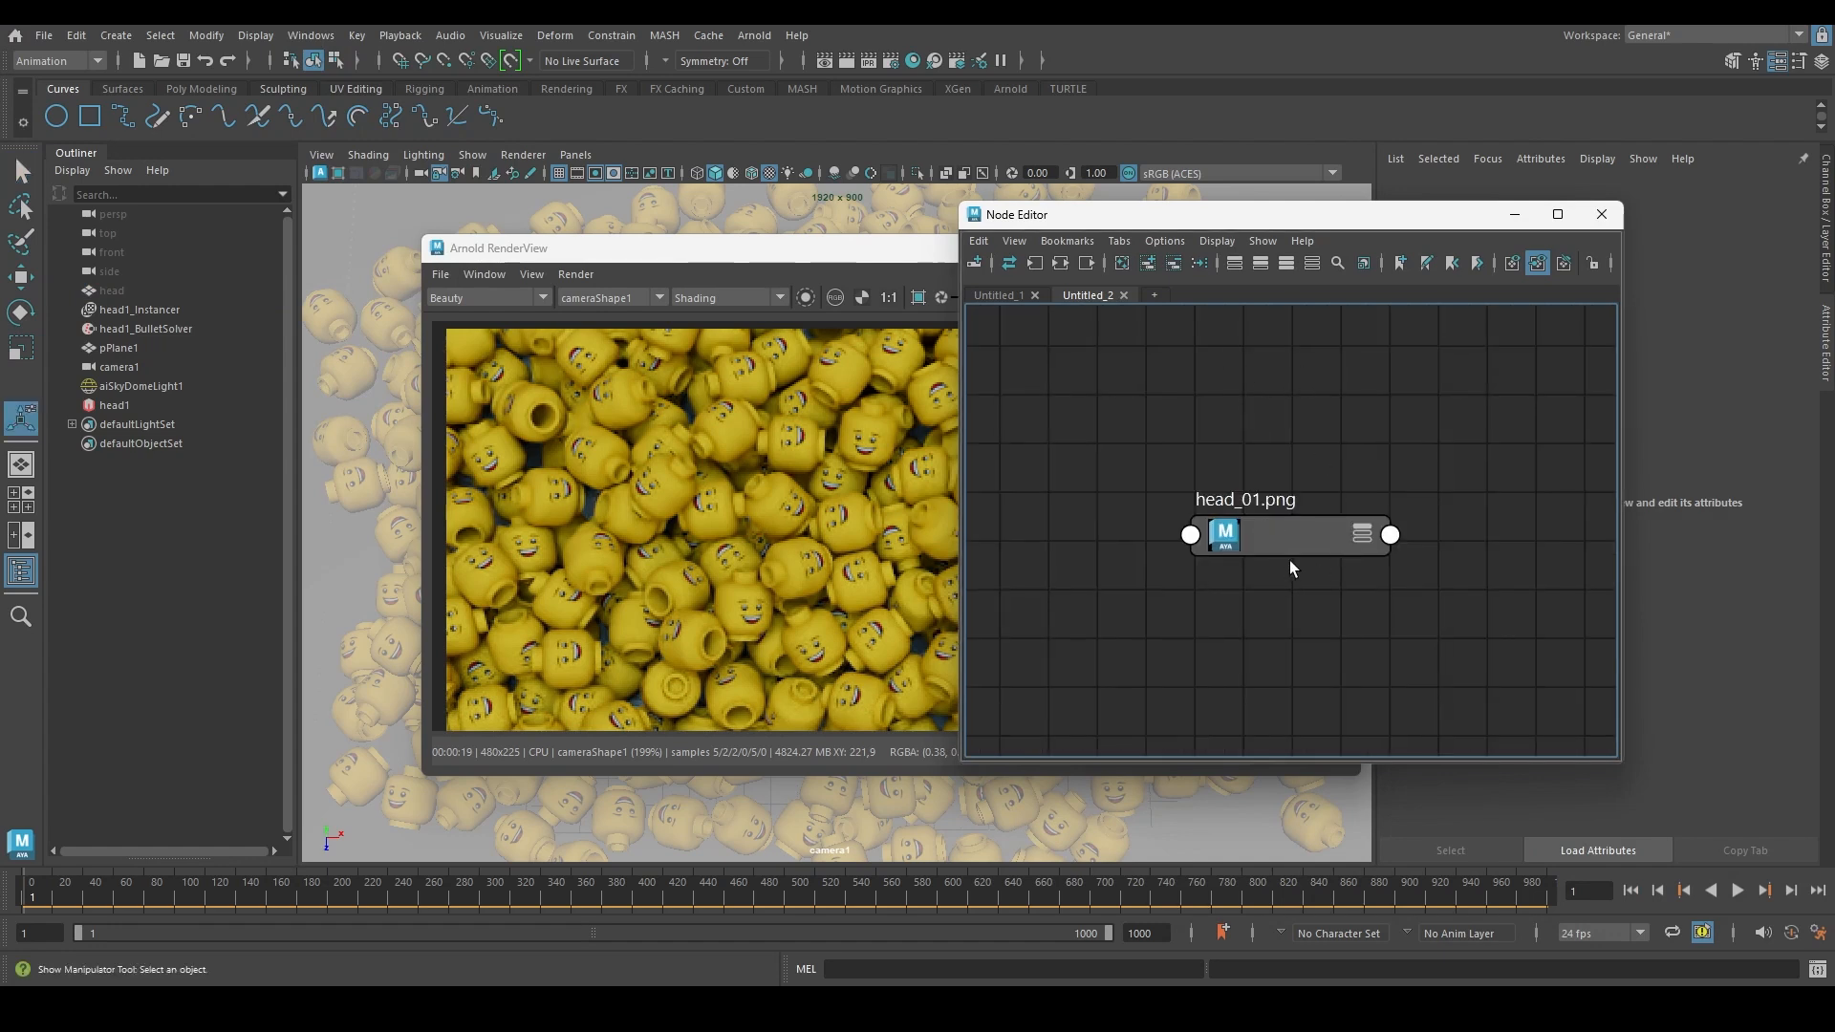
left_click_drag(1292, 547, 1229, 483)
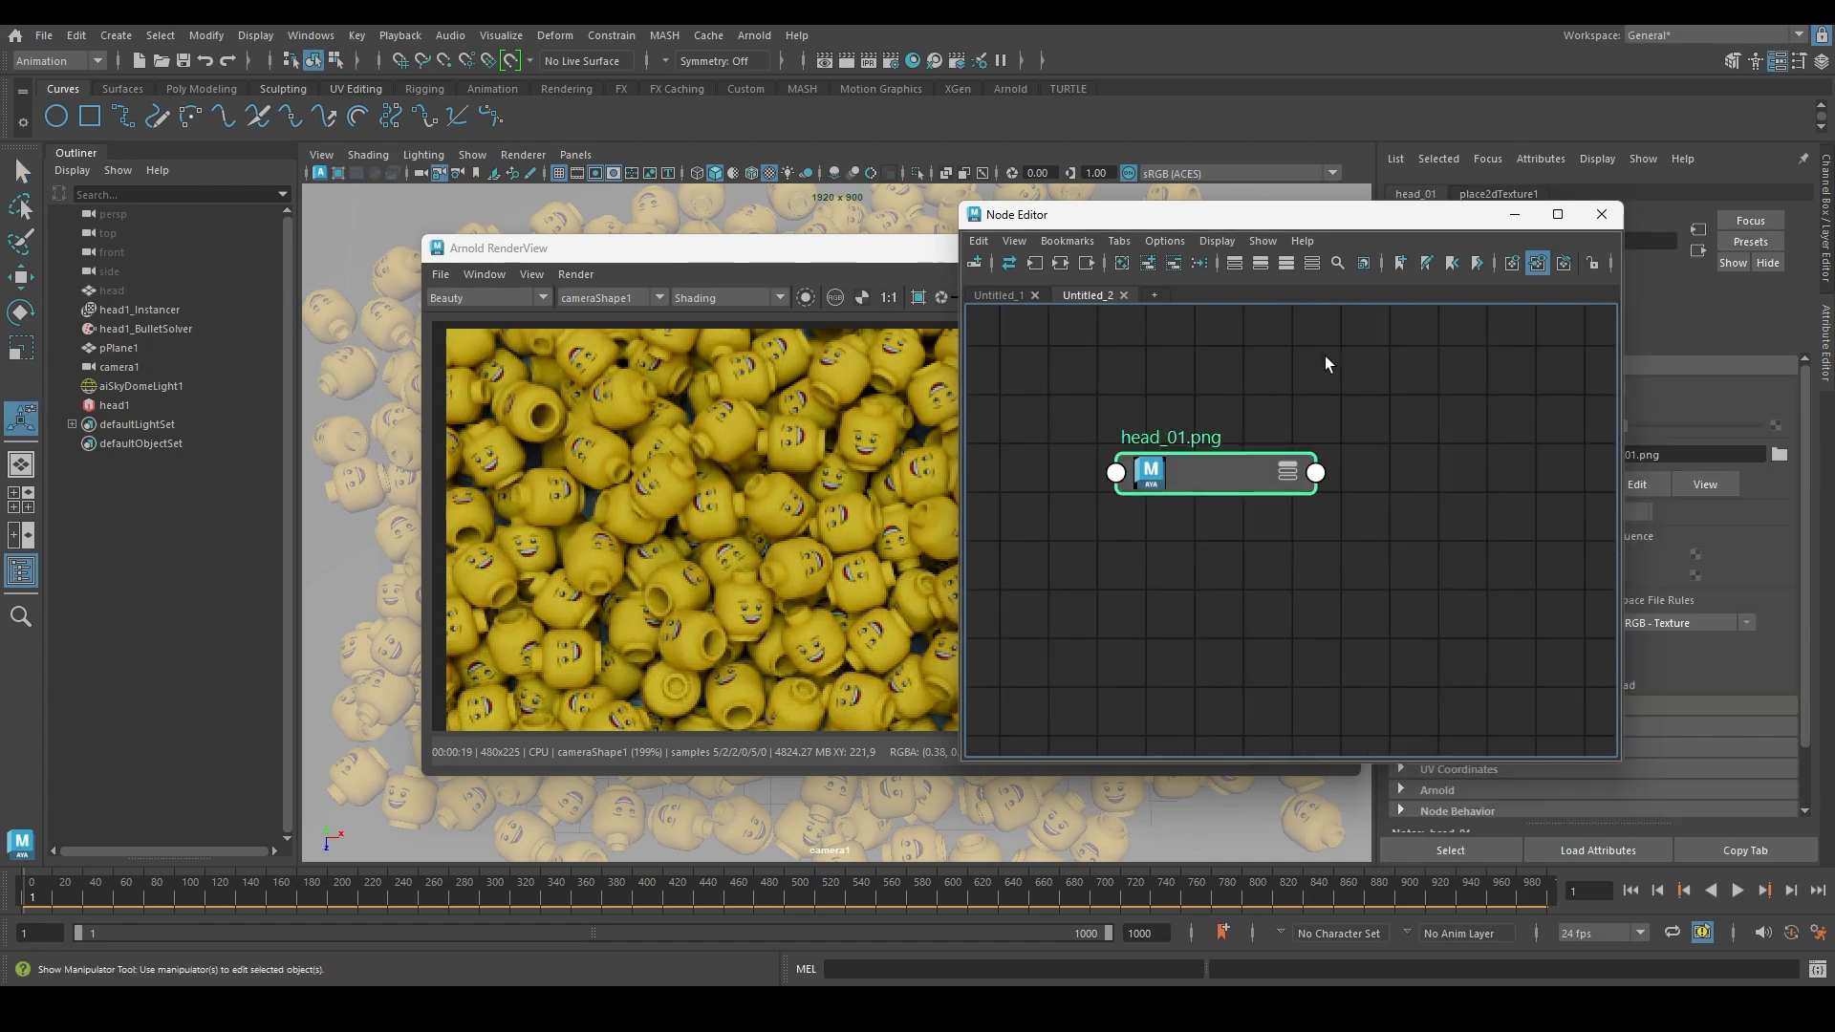
Create an aiStandardSurface shader in the node graph and place it below the head_01.png node
left_click(1358, 413)
key("Tab")
type("aistanda")
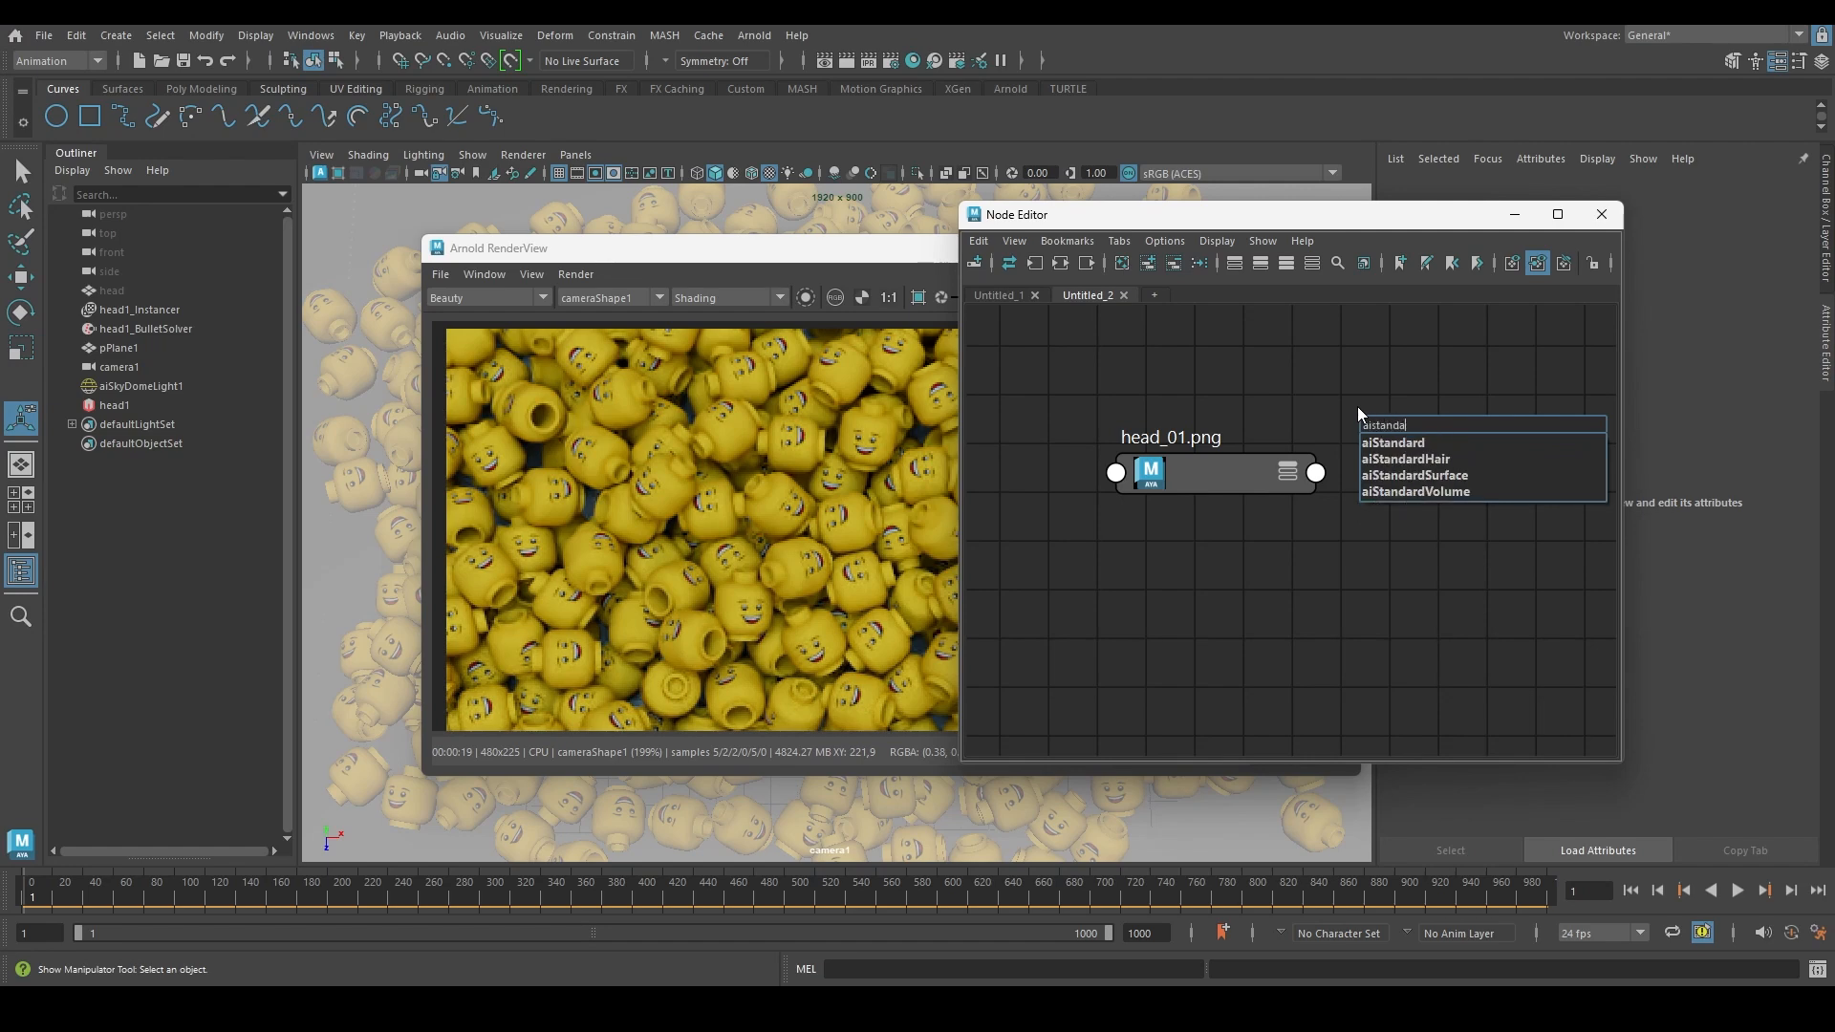
left_click(1441, 477)
left_click_drag(1451, 423, 1226, 608)
Arrange the graph so the head_01.png node sits before the aiStandardSurface shader and the shading group follows it
scroll(1490, 608, "down", 3)
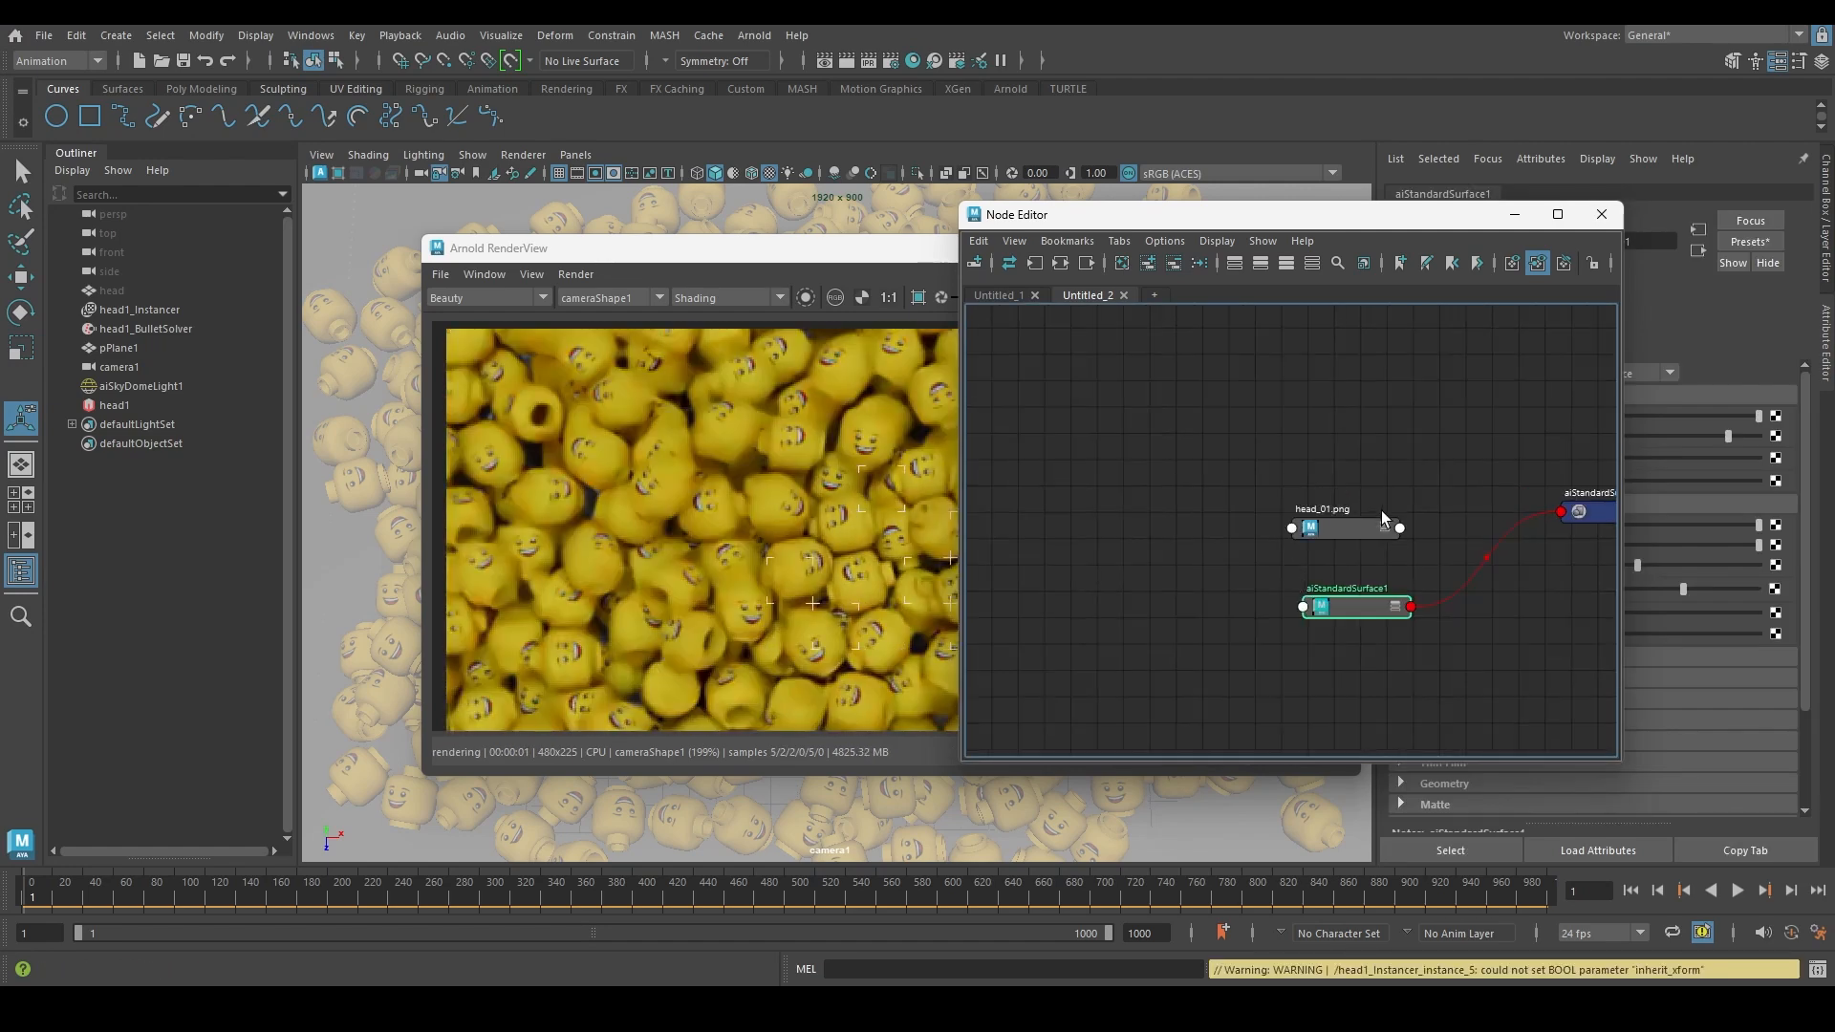
middle_click_drag(1381, 511, 1135, 509, "alt")
left_click_drag(1377, 516, 1392, 631)
middle_click_drag(1099, 504, 1240, 415, "alt")
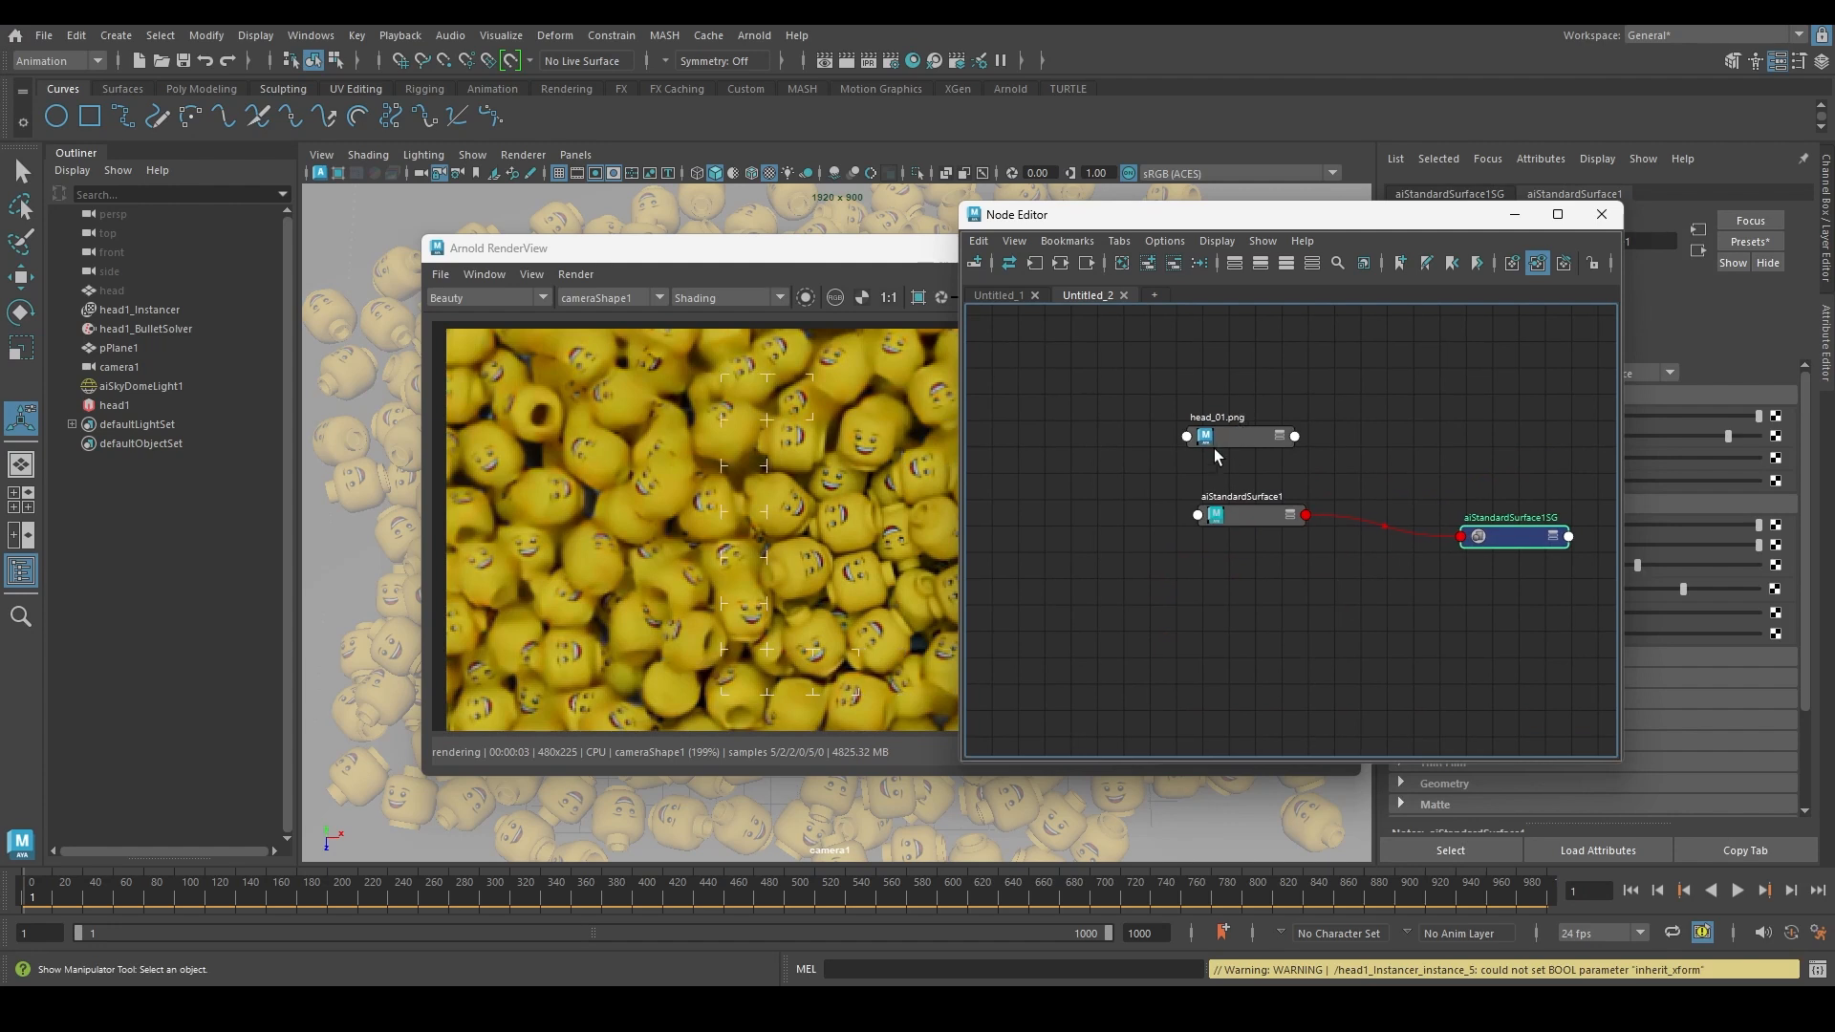
left_click(1233, 436)
left_click_drag(1234, 436, 1015, 423)
left_click_drag(1318, 226, 1059, 225)
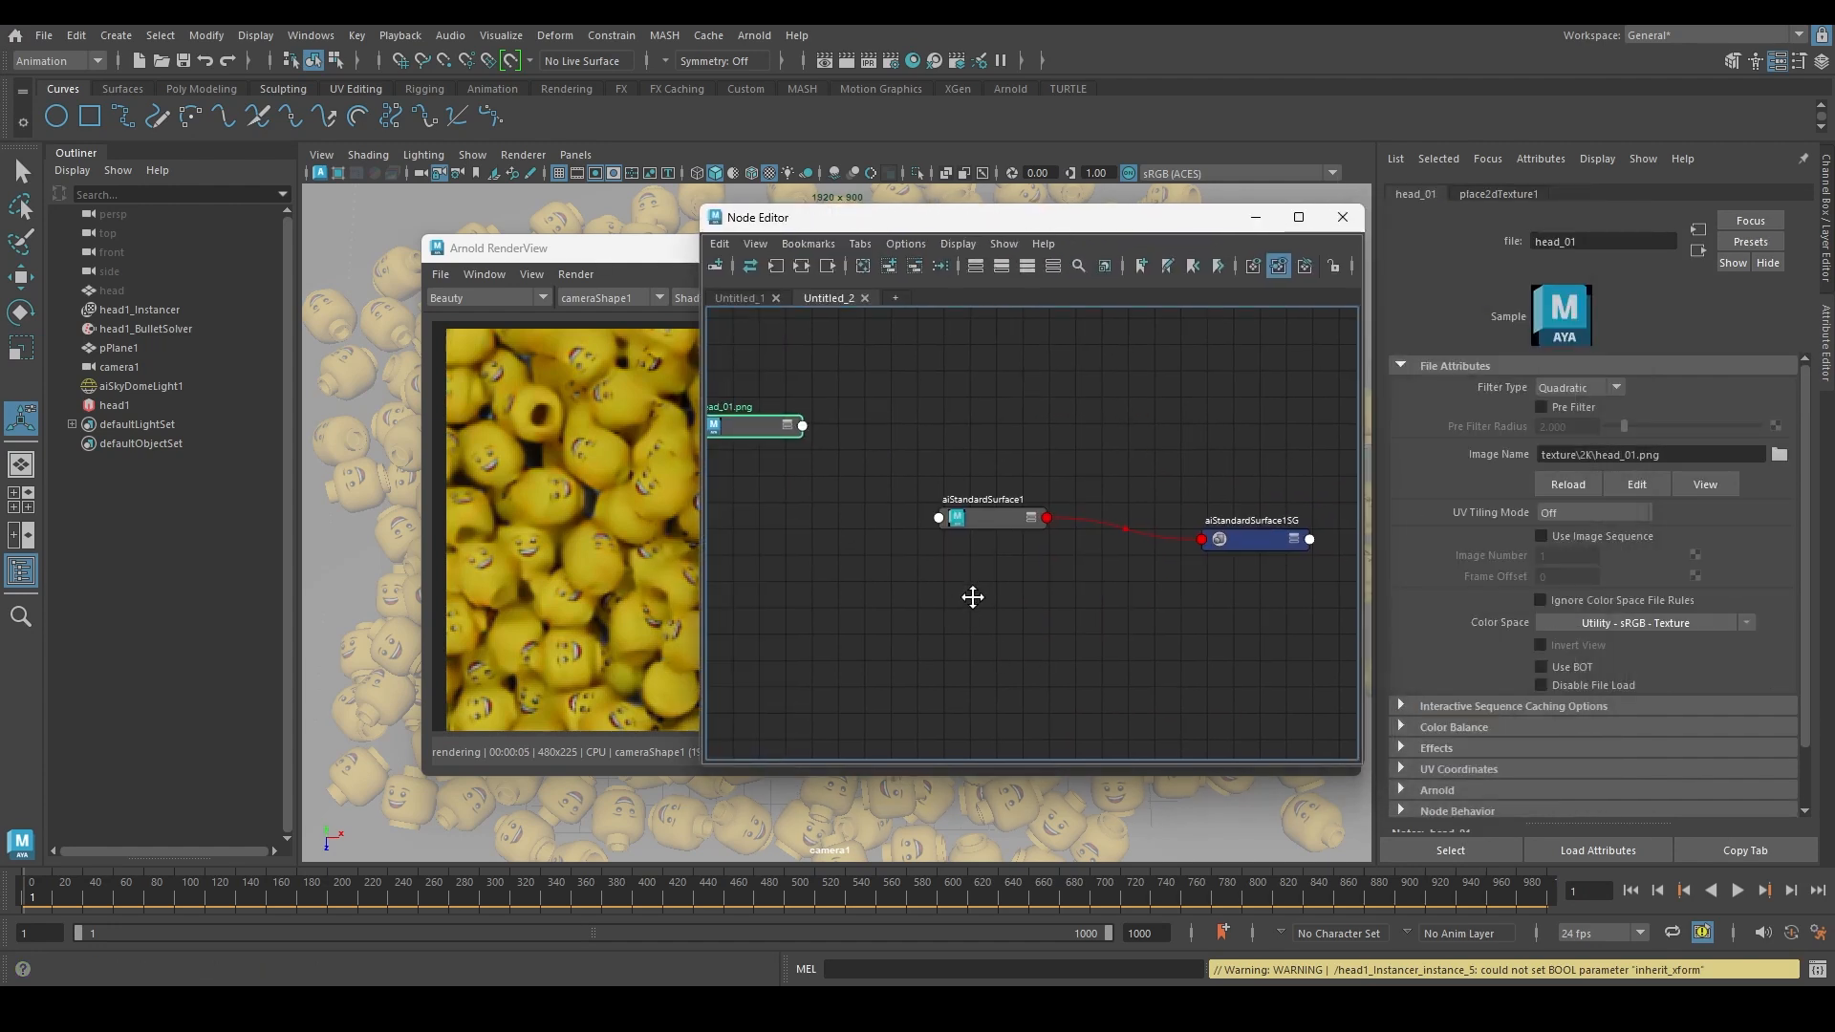
Create an aiSwitch node between the head_01.png node and the aiStandardSurface shader, and delete the switch's own shading group
middle_click_drag(971, 595, 1150, 607, "alt")
left_click_drag(928, 439, 855, 439)
left_click(982, 492)
key("Tab")
type("aiswi")
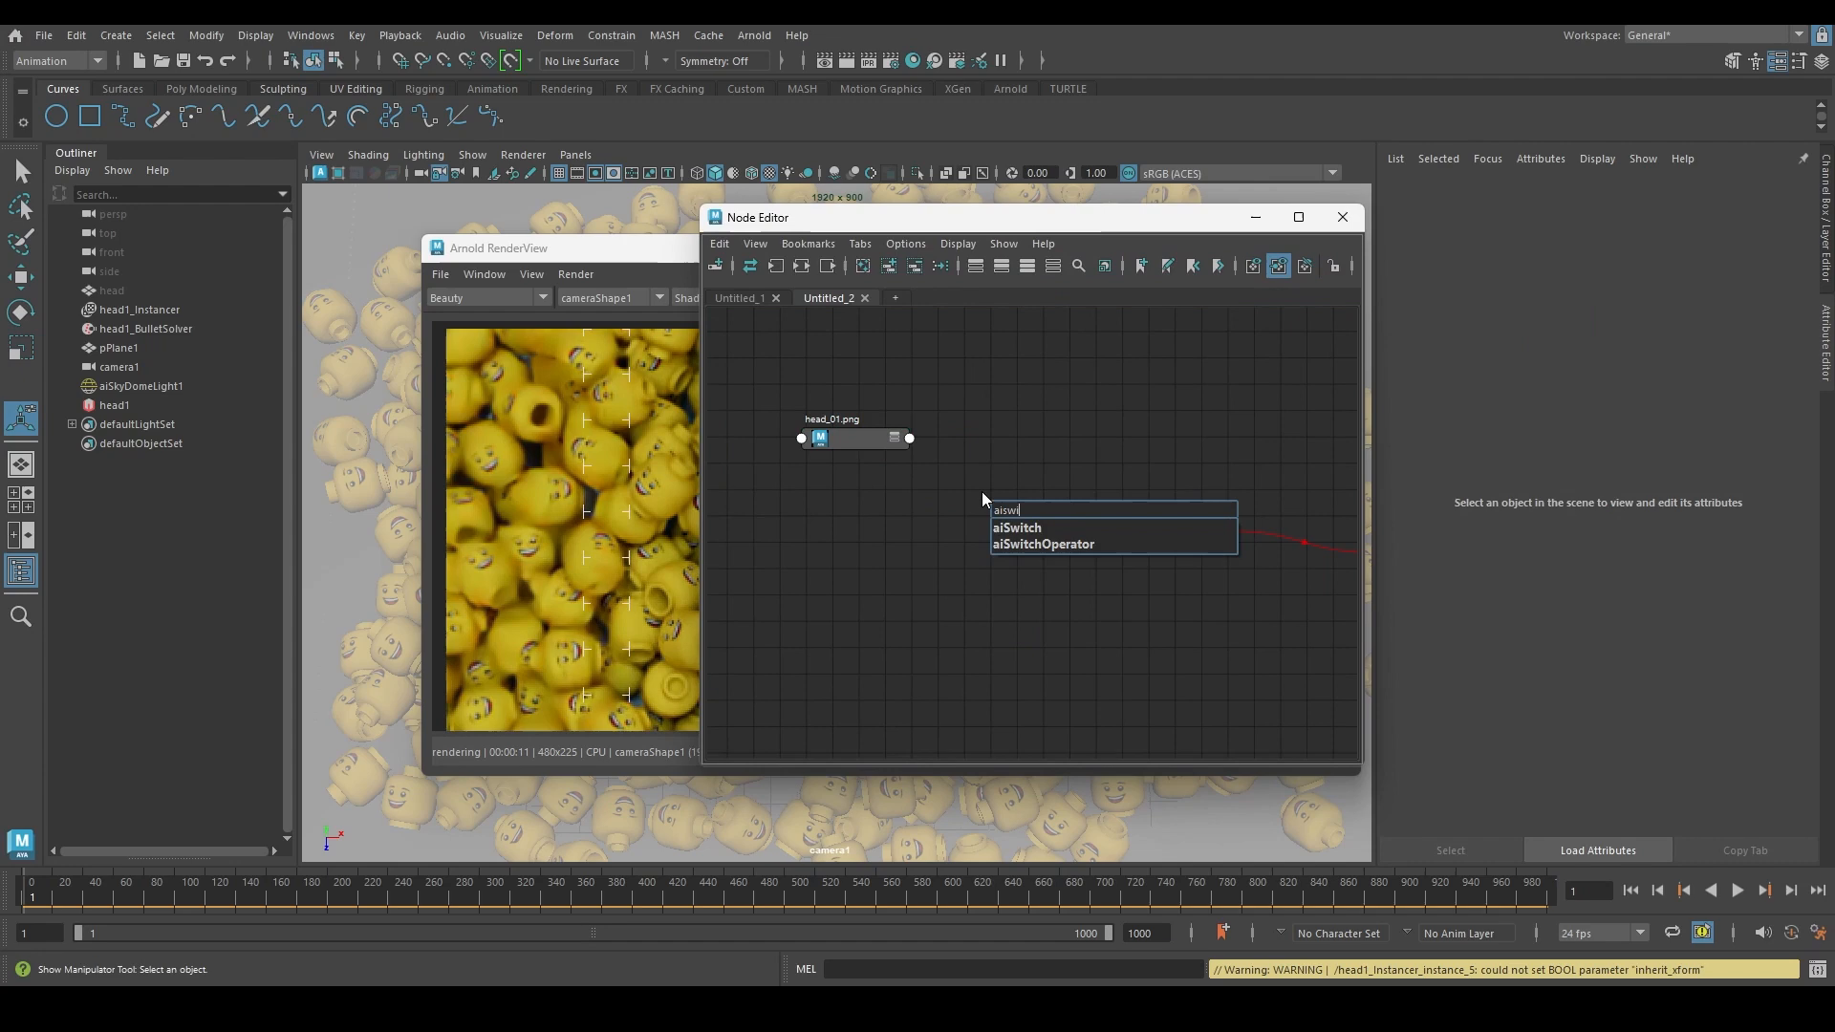
left_click(1019, 528)
left_click_drag(1193, 513, 1195, 445)
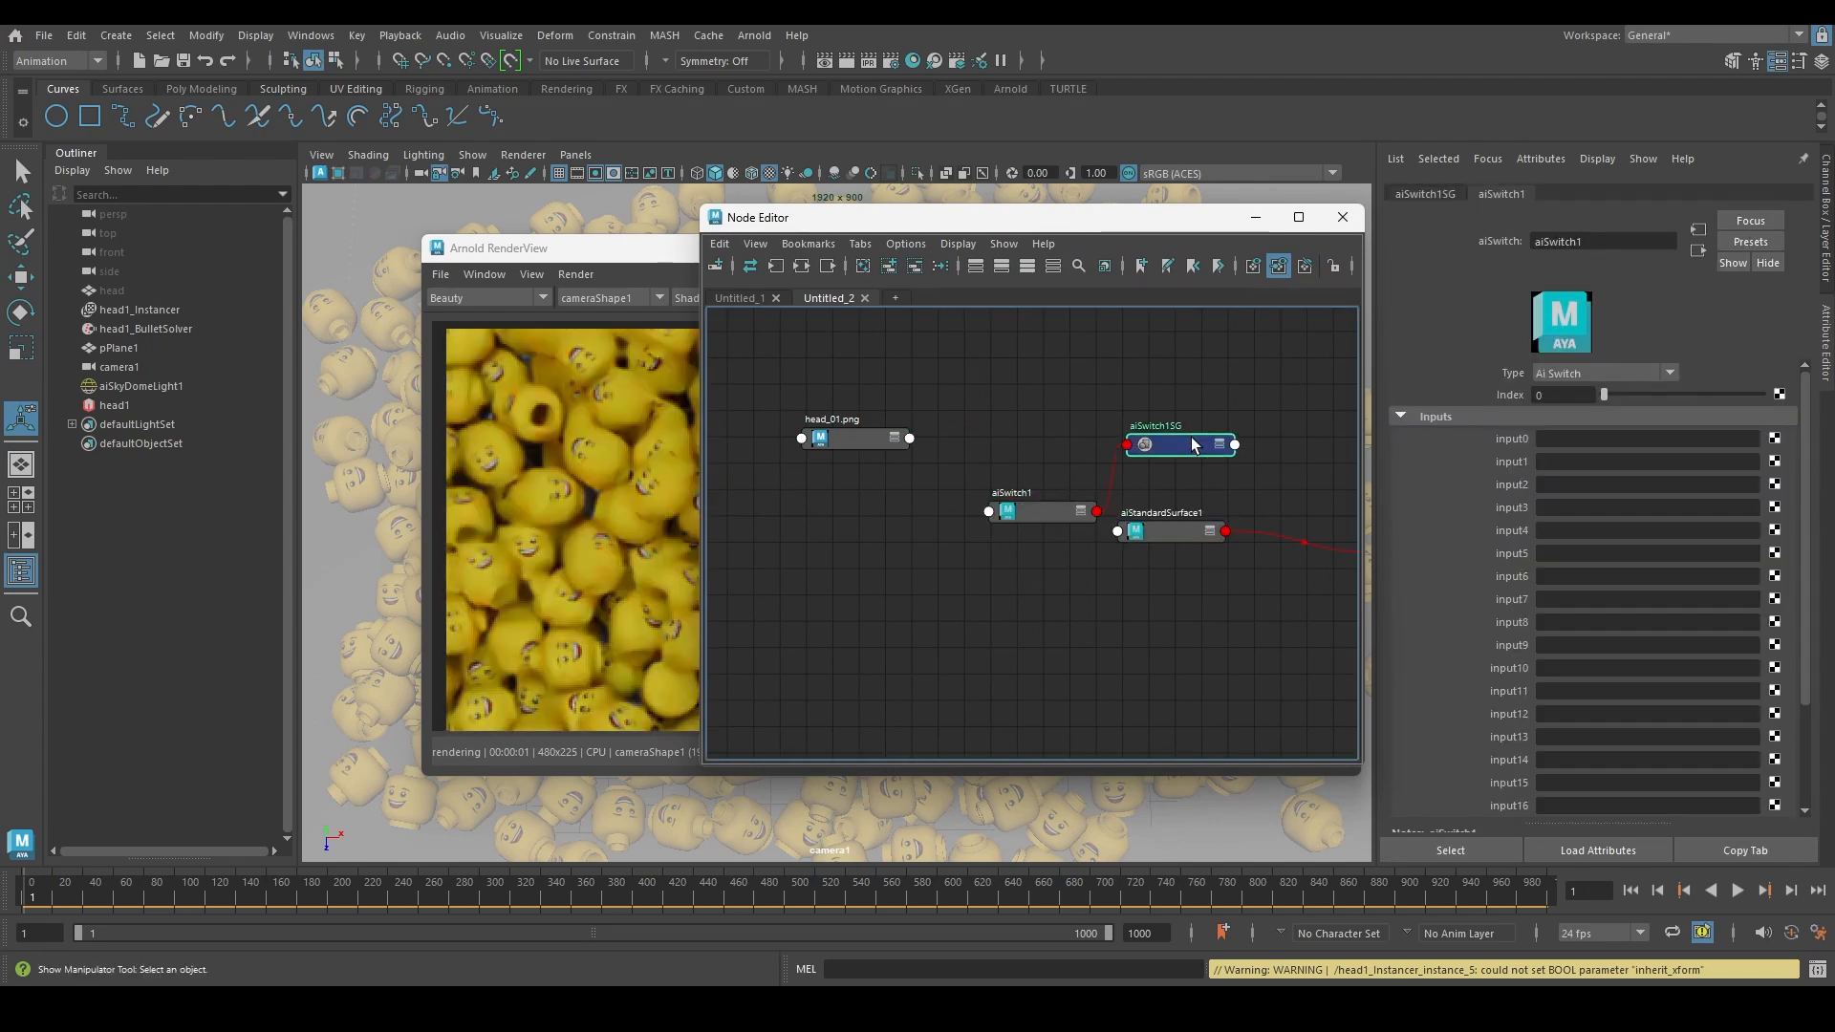
key("Delete")
Connect the aiSwitch node to the base Color of aiStandardSurface1 and move the switch away from the shader
left_click(1156, 536)
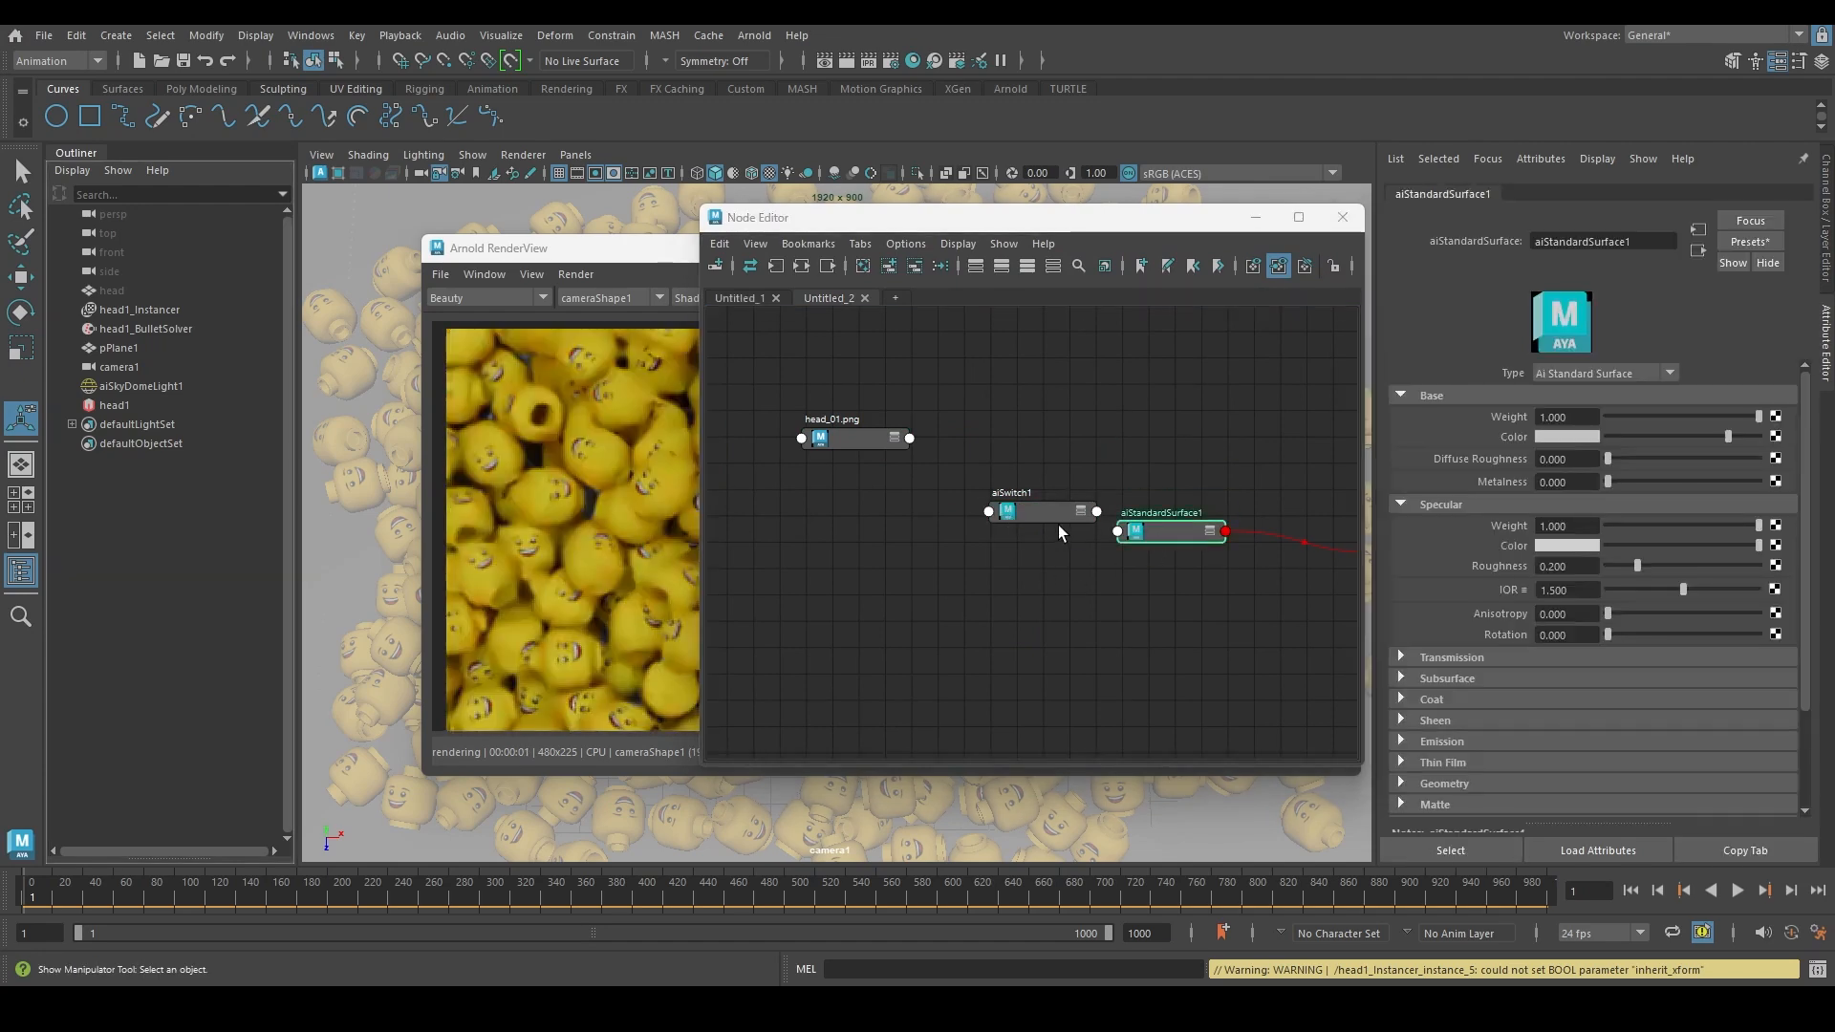
middle_click_drag(1574, 427, 1541, 428)
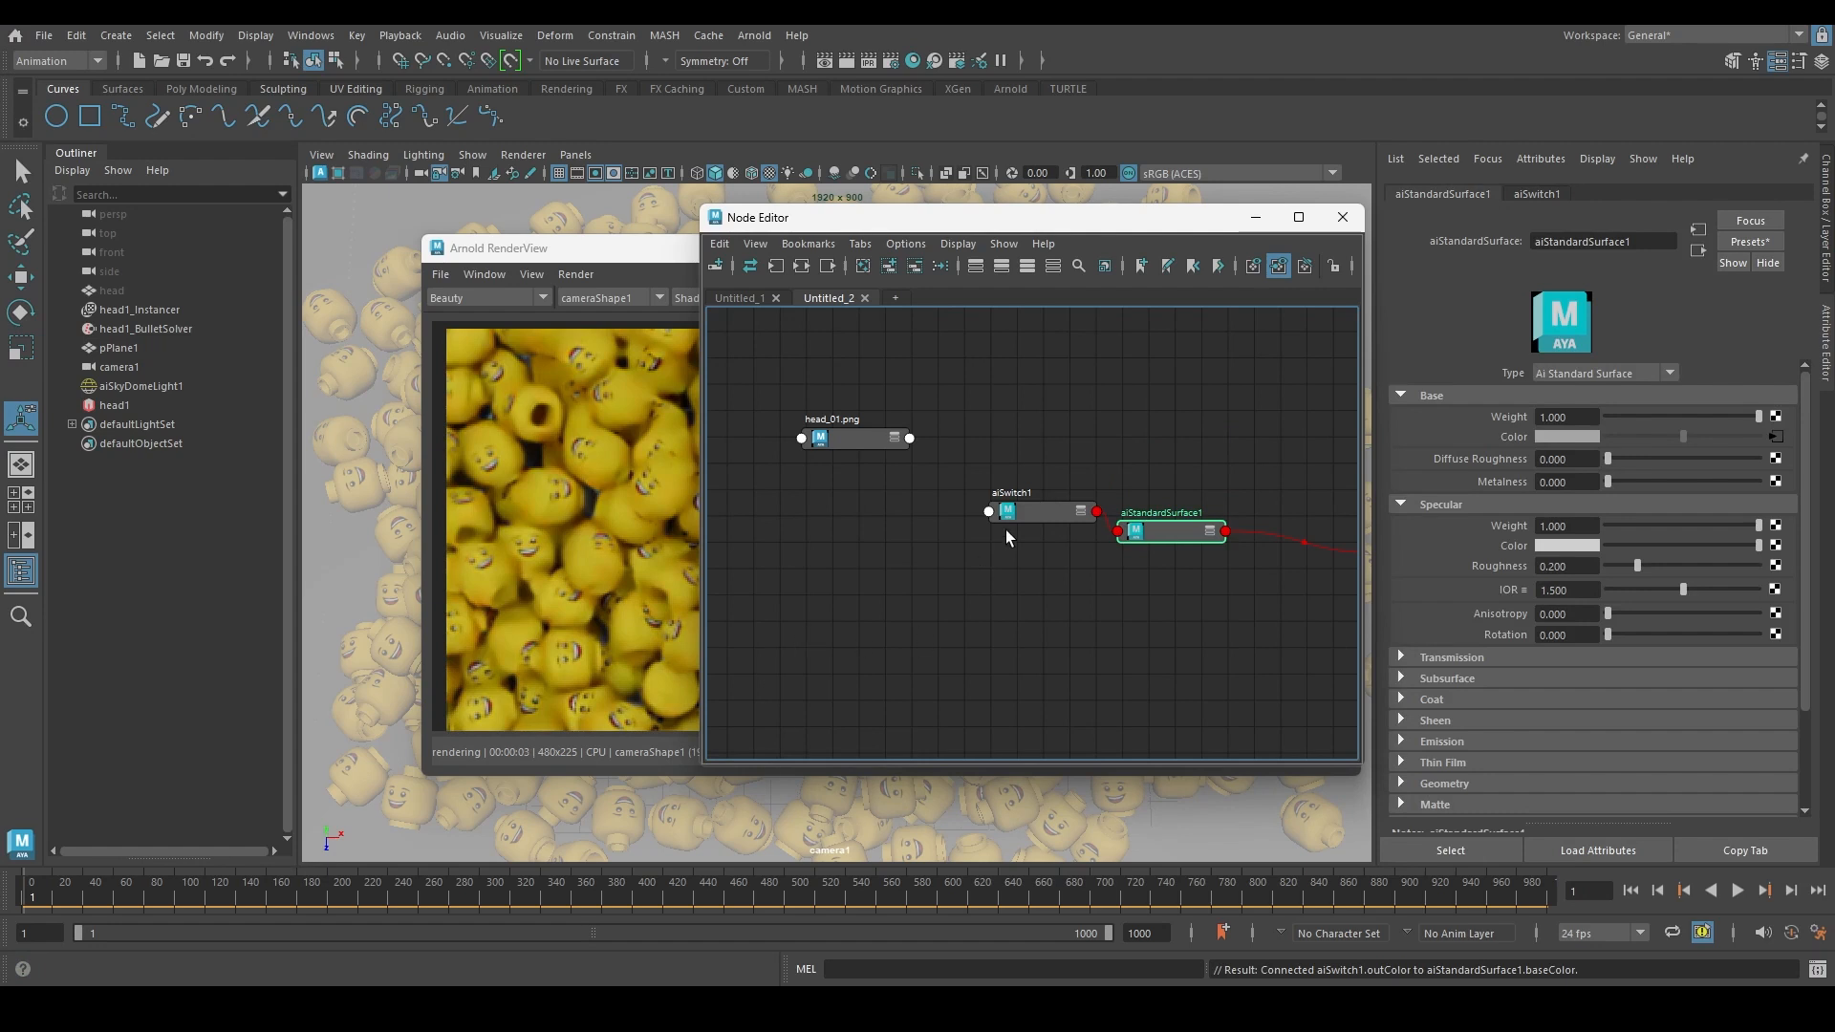
left_click_drag(1047, 514, 971, 518)
Connect the head_01.png texture node to input0 of the aiSwitch node
middle_click_drag(966, 595, 998, 585)
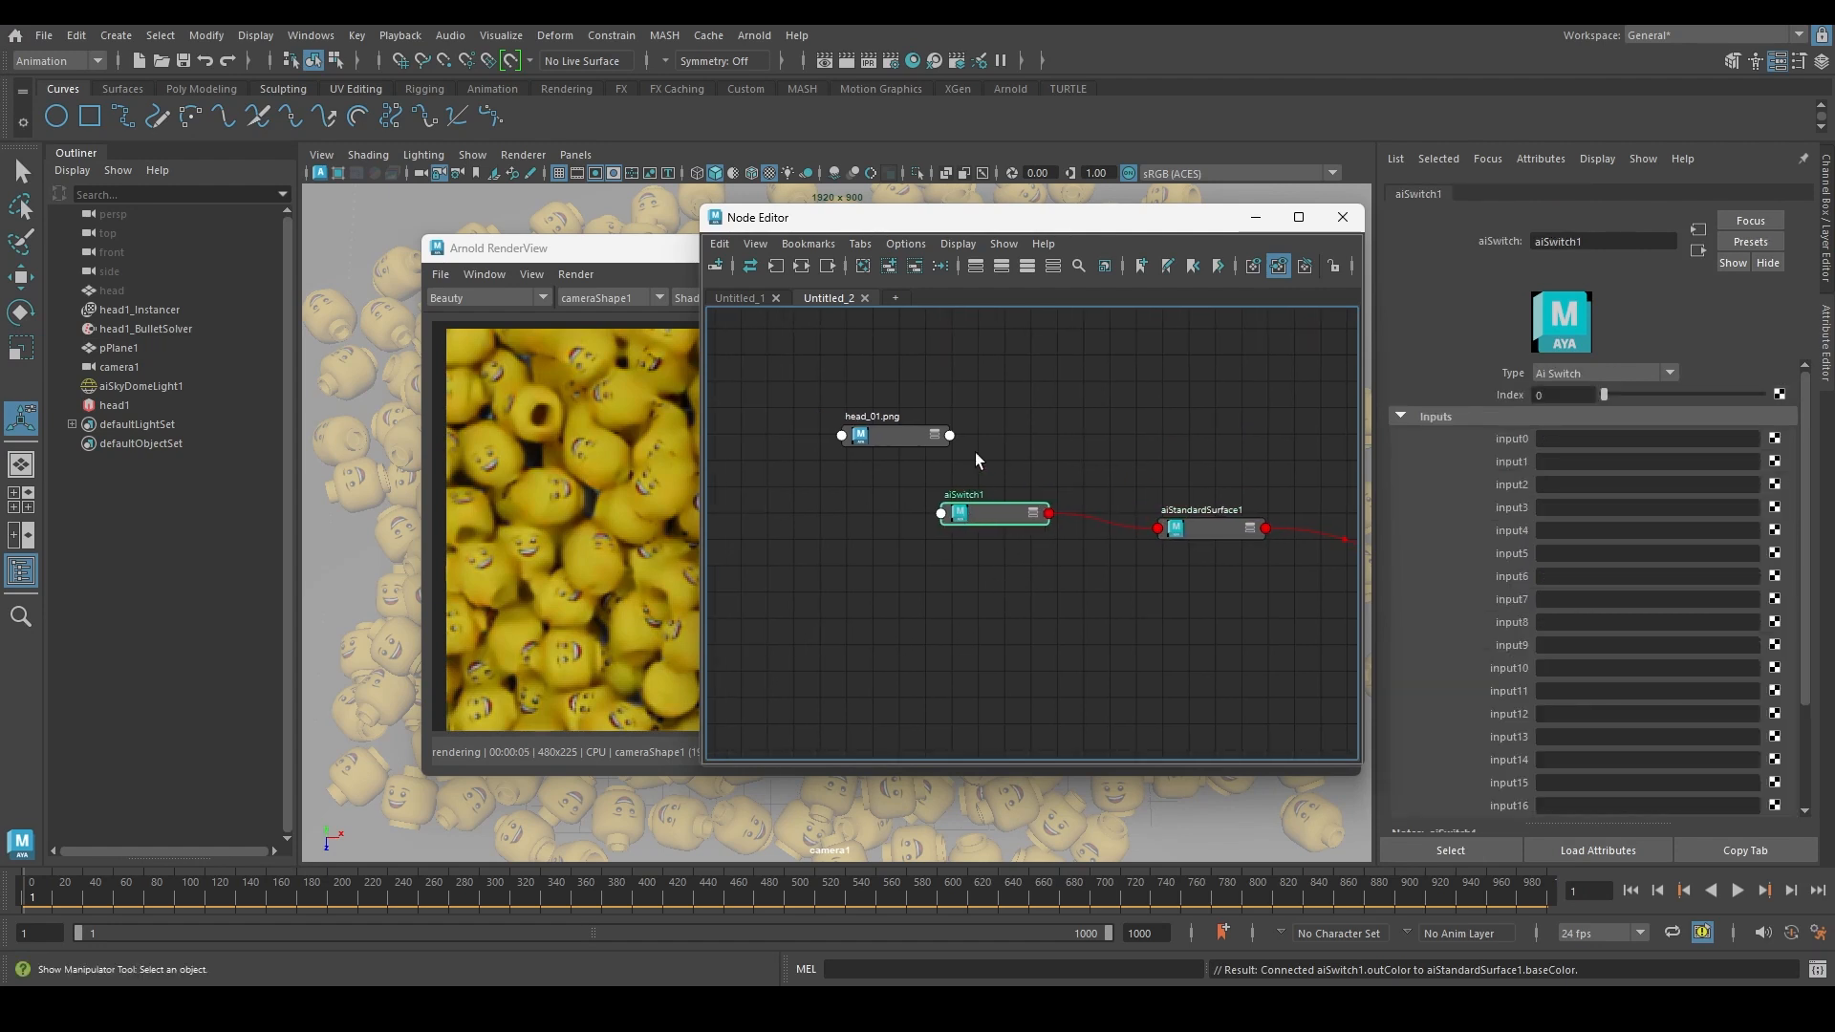
middle_click_drag(893, 434, 1513, 440)
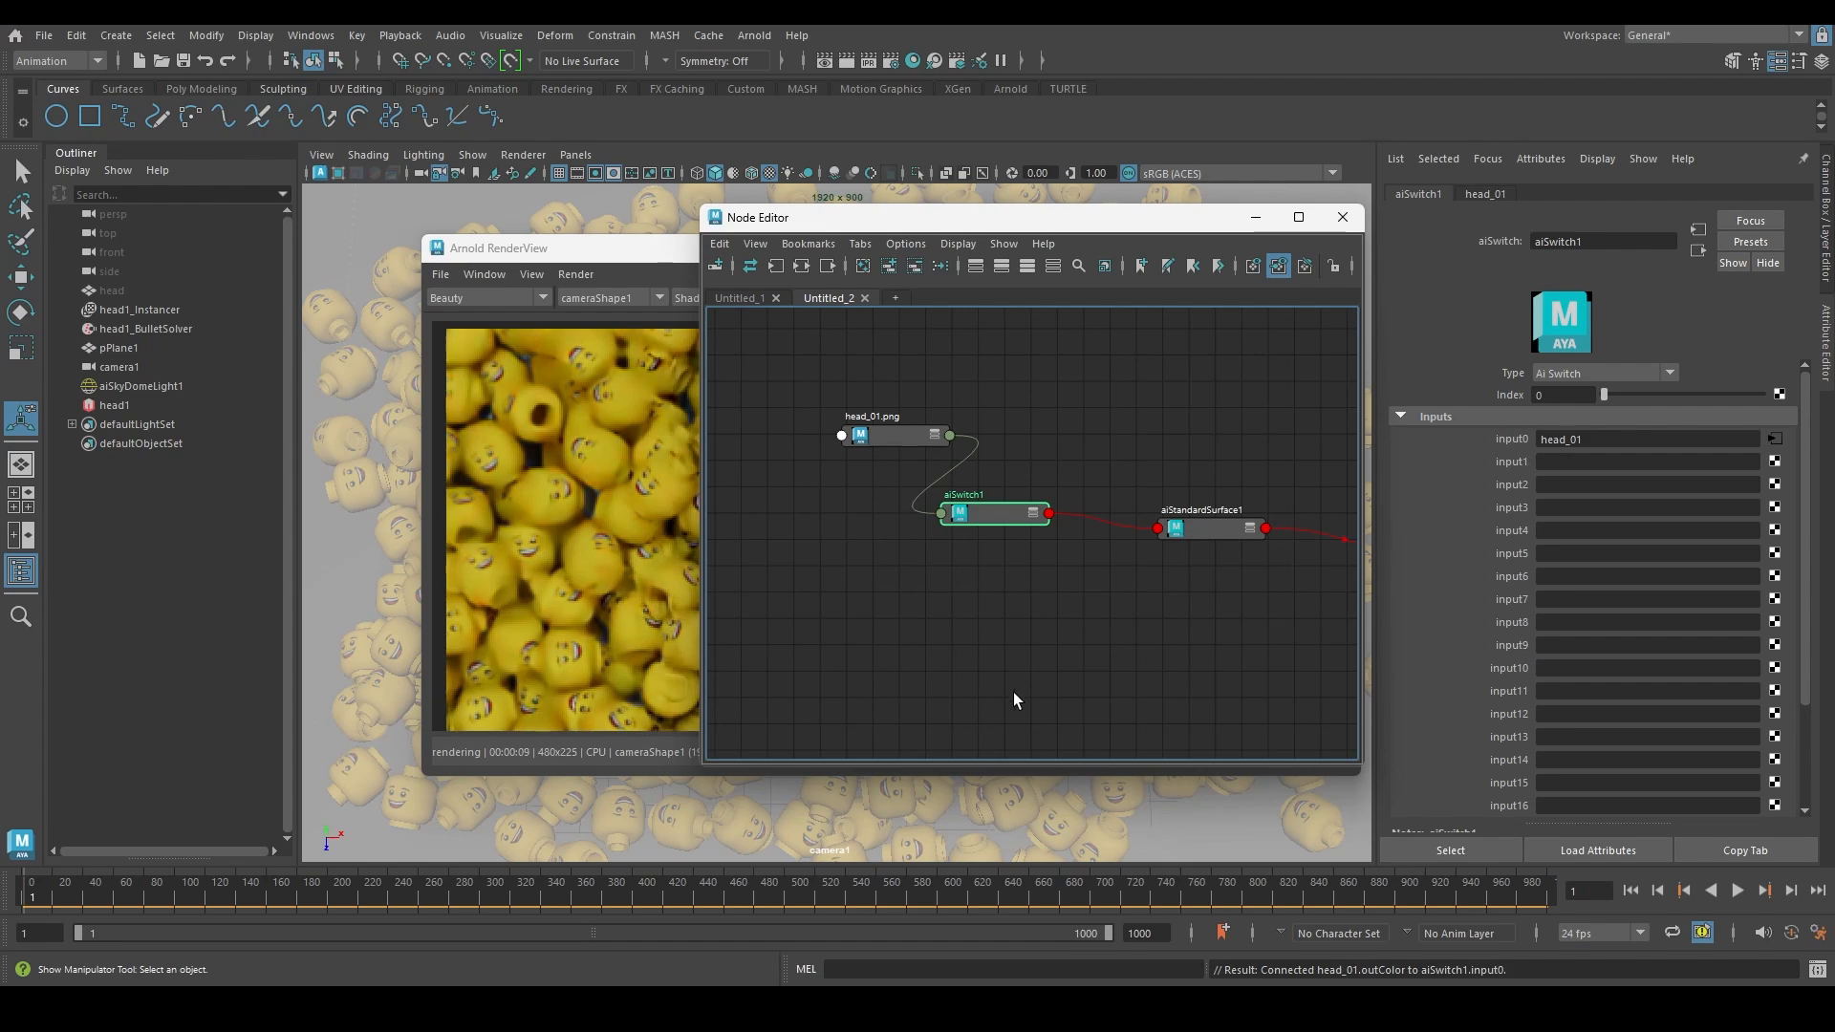
middle_click_drag(1161, 604, 1021, 634)
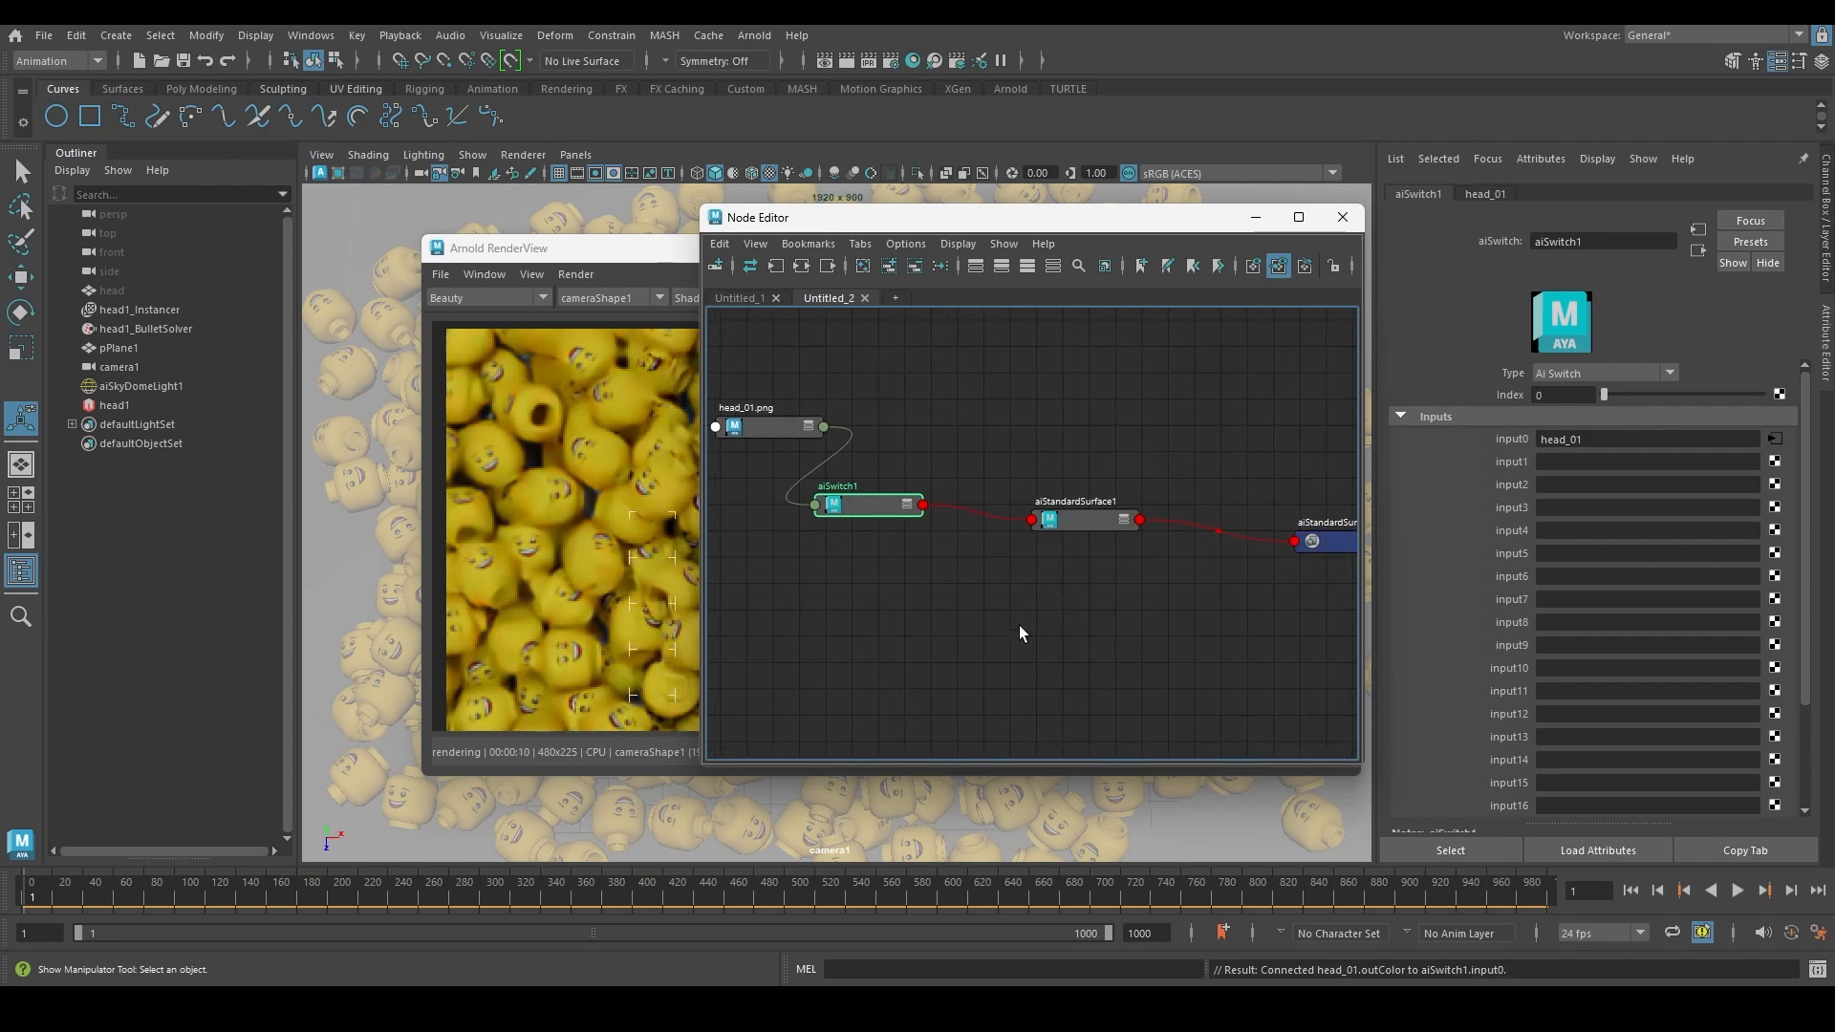
Assign the aiStandardSurface1 material to the original head mesh and move the Node Editor away from the render view
left_click(112, 290)
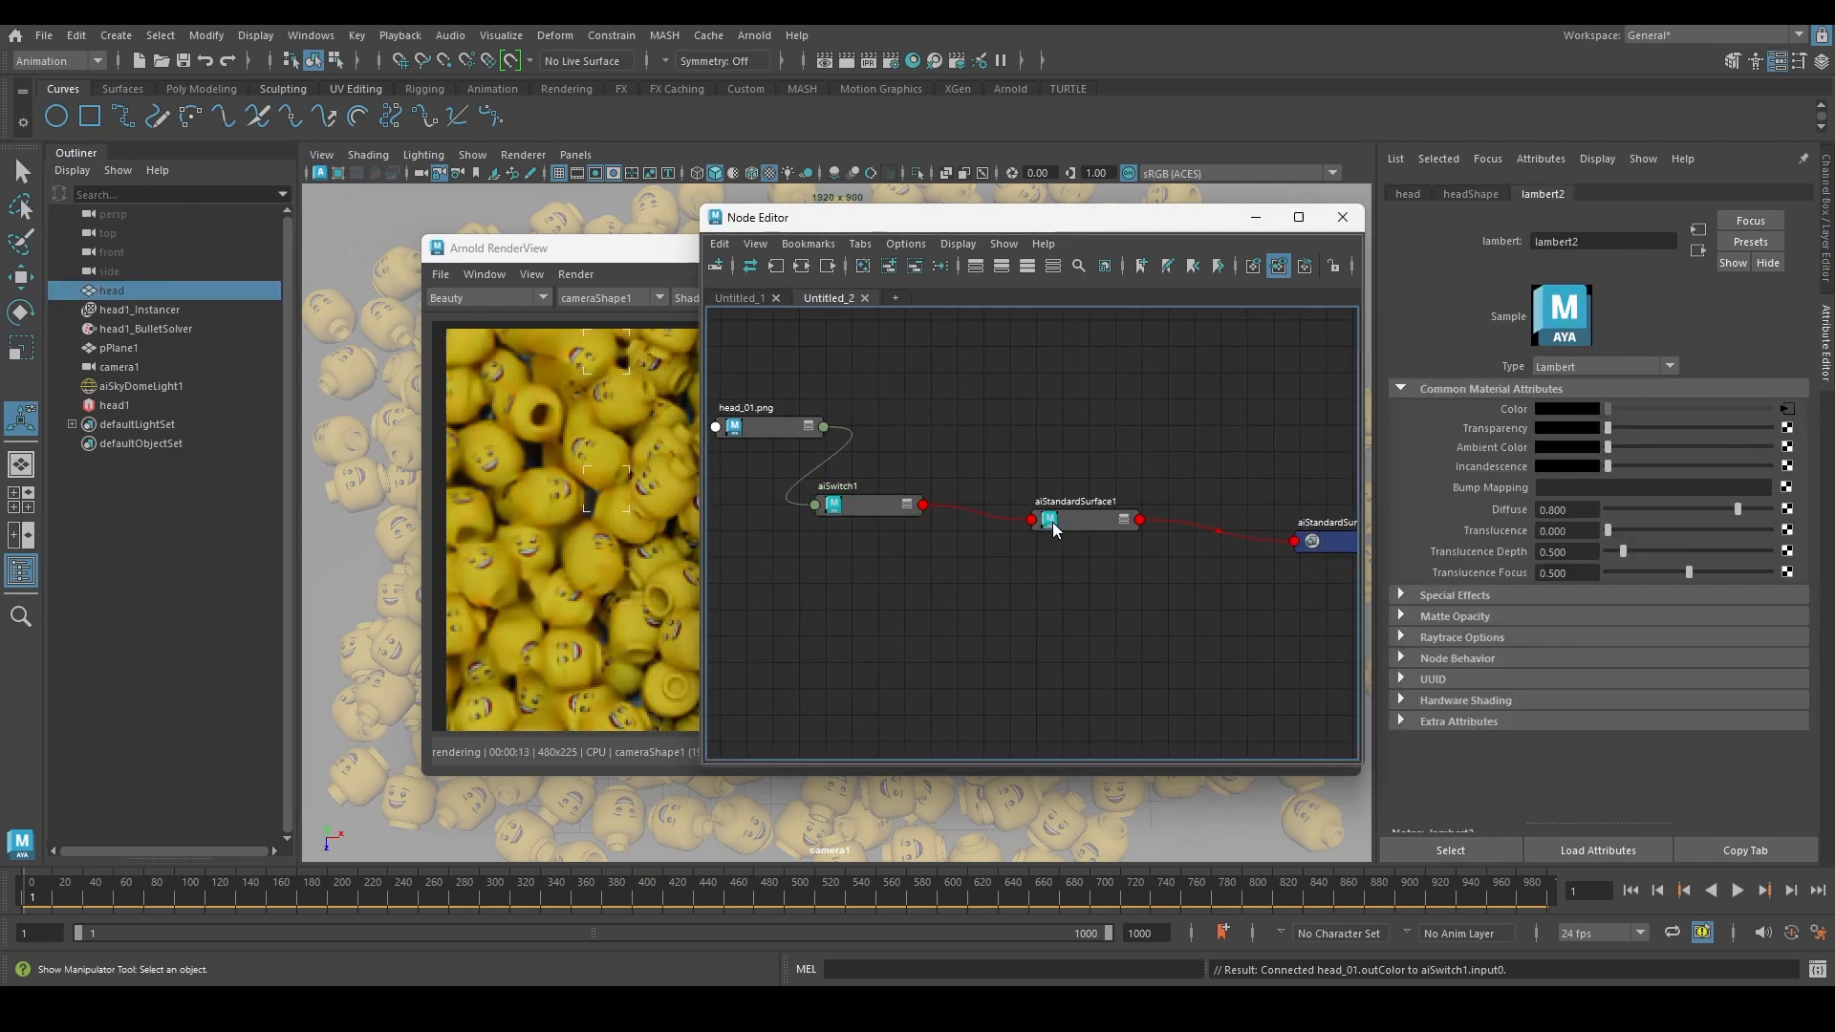
right_click(1047, 457)
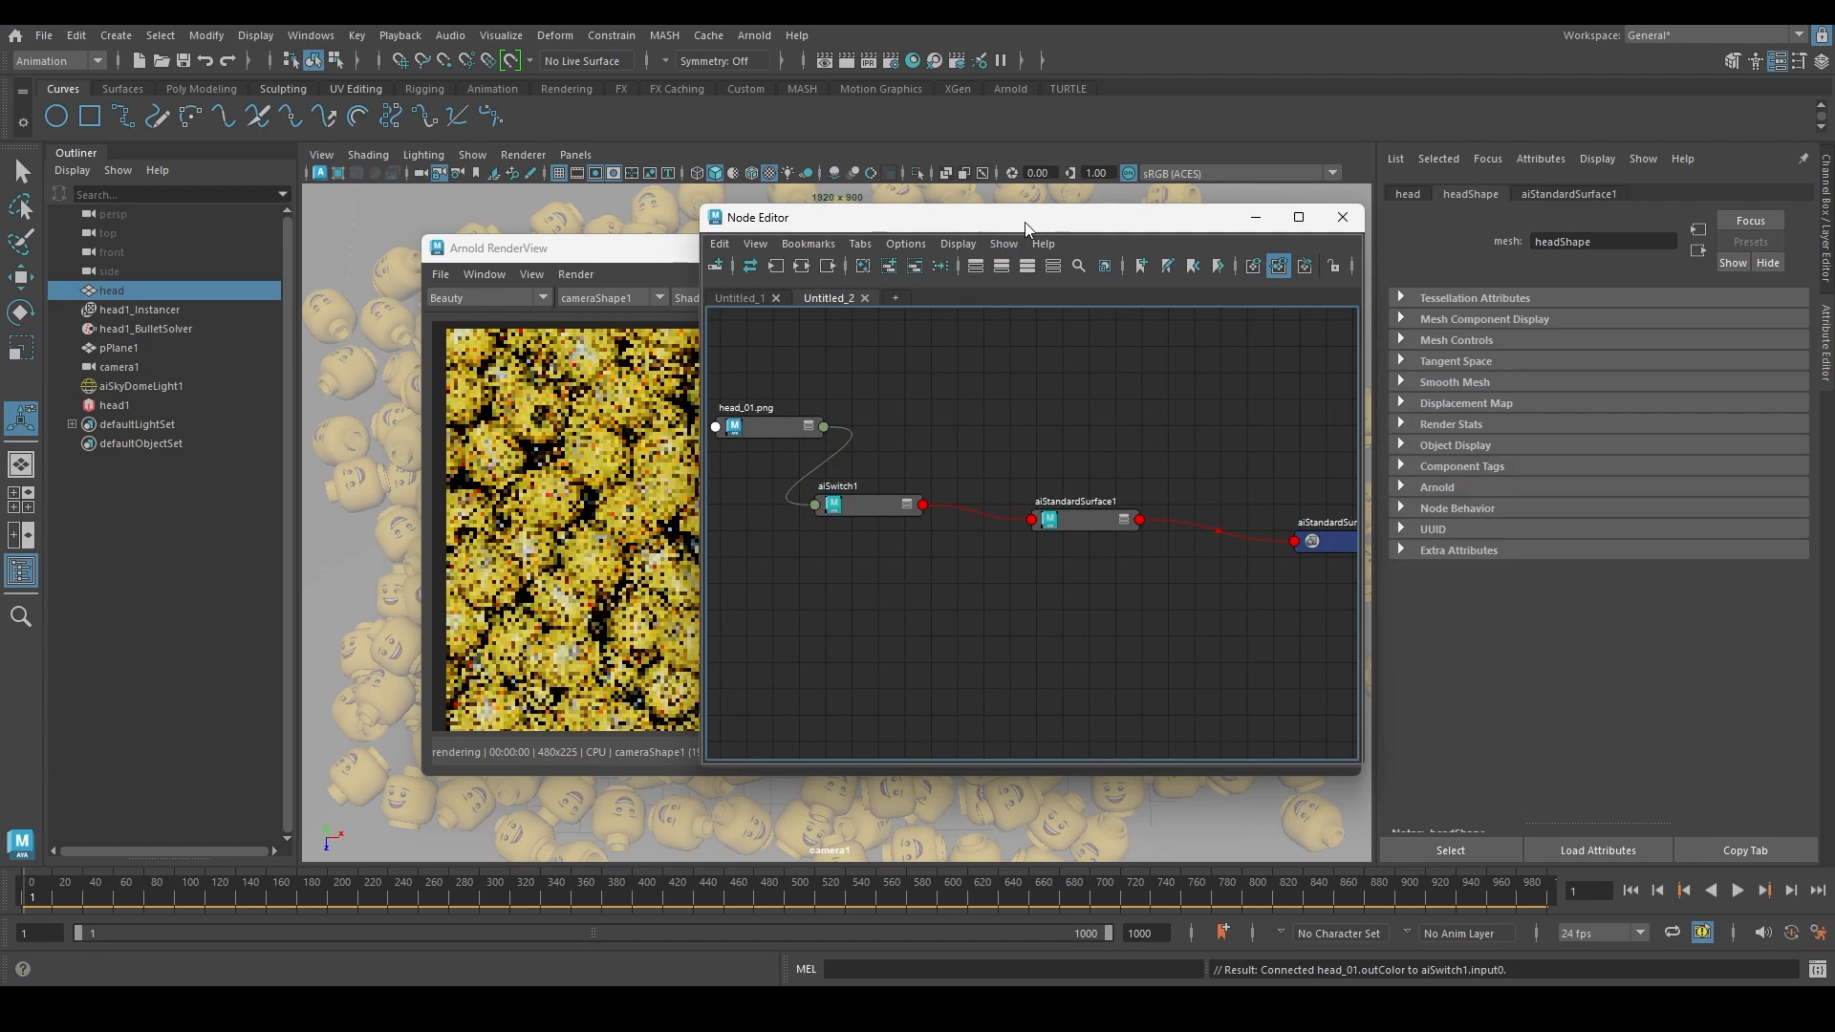
left_click_drag(1015, 217, 1274, 313)
Reposition the Arnold RenderView window and examine the newly shaded heads up close and as a whole
left_click_drag(571, 657, 689, 203)
scroll(811, 532, "down", 1)
scroll(765, 497, "up", 2)
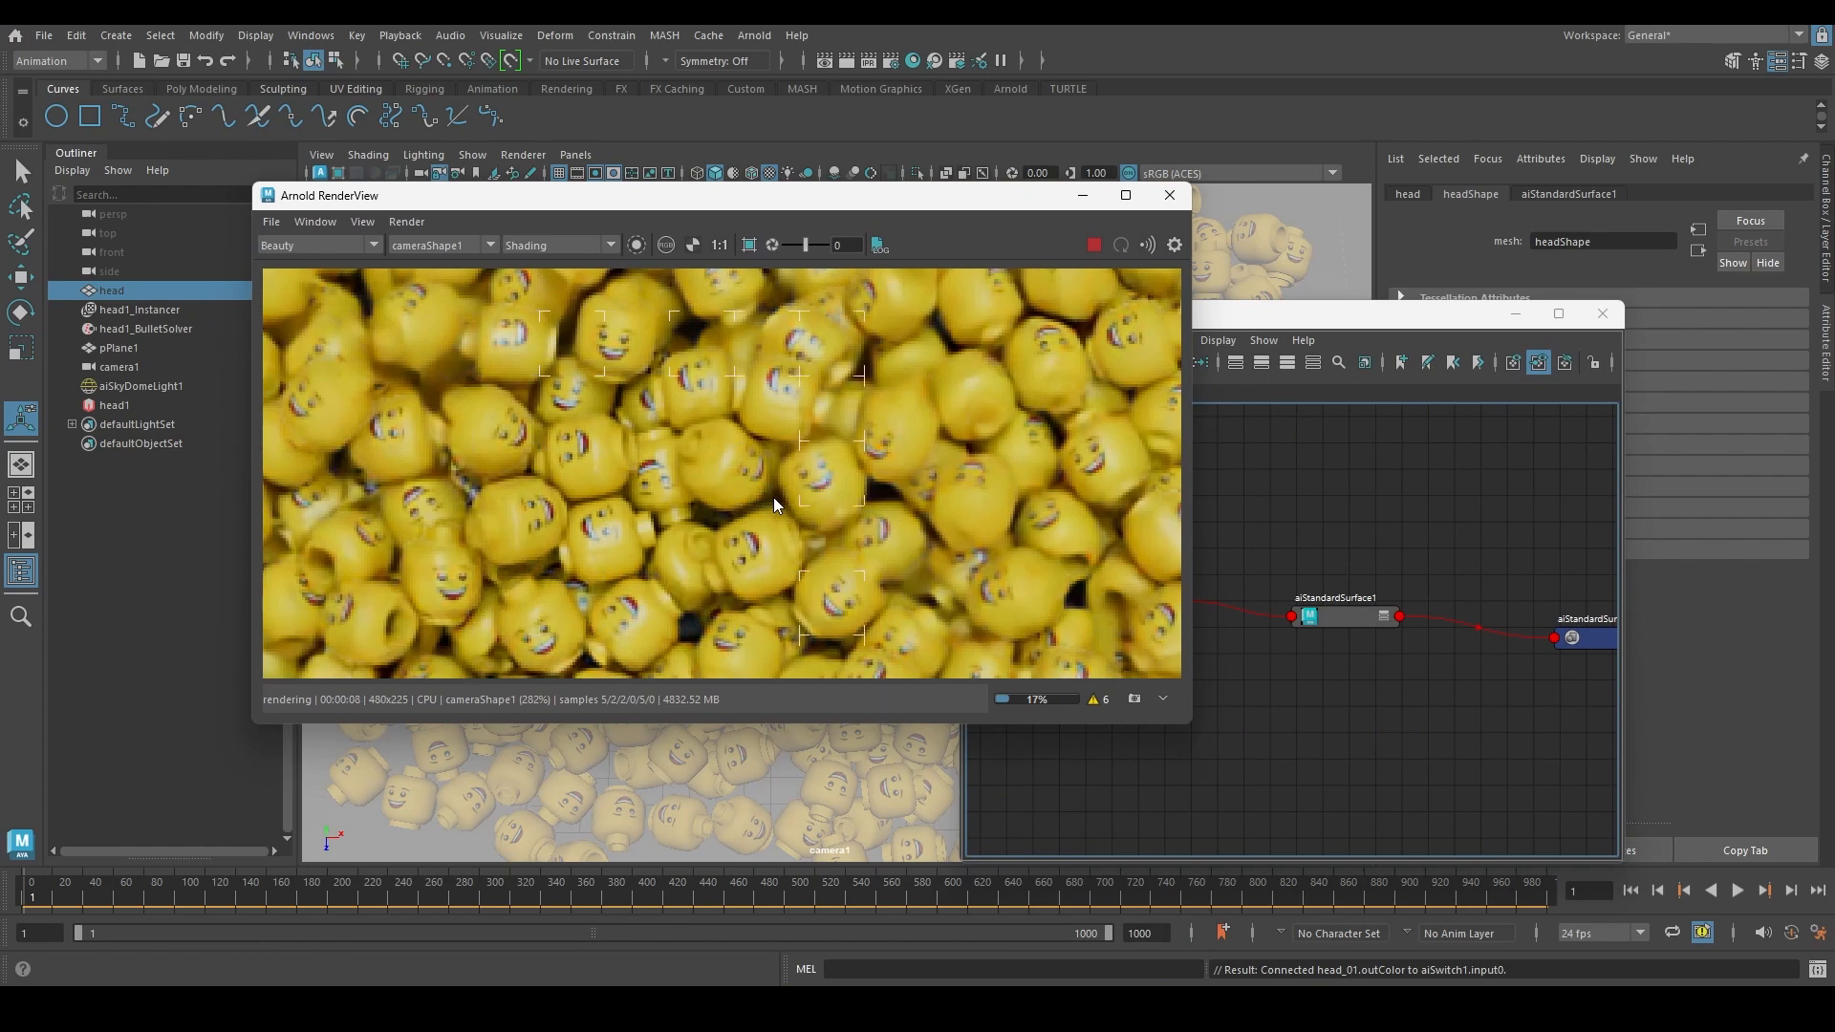
scroll(709, 499, "down", 1)
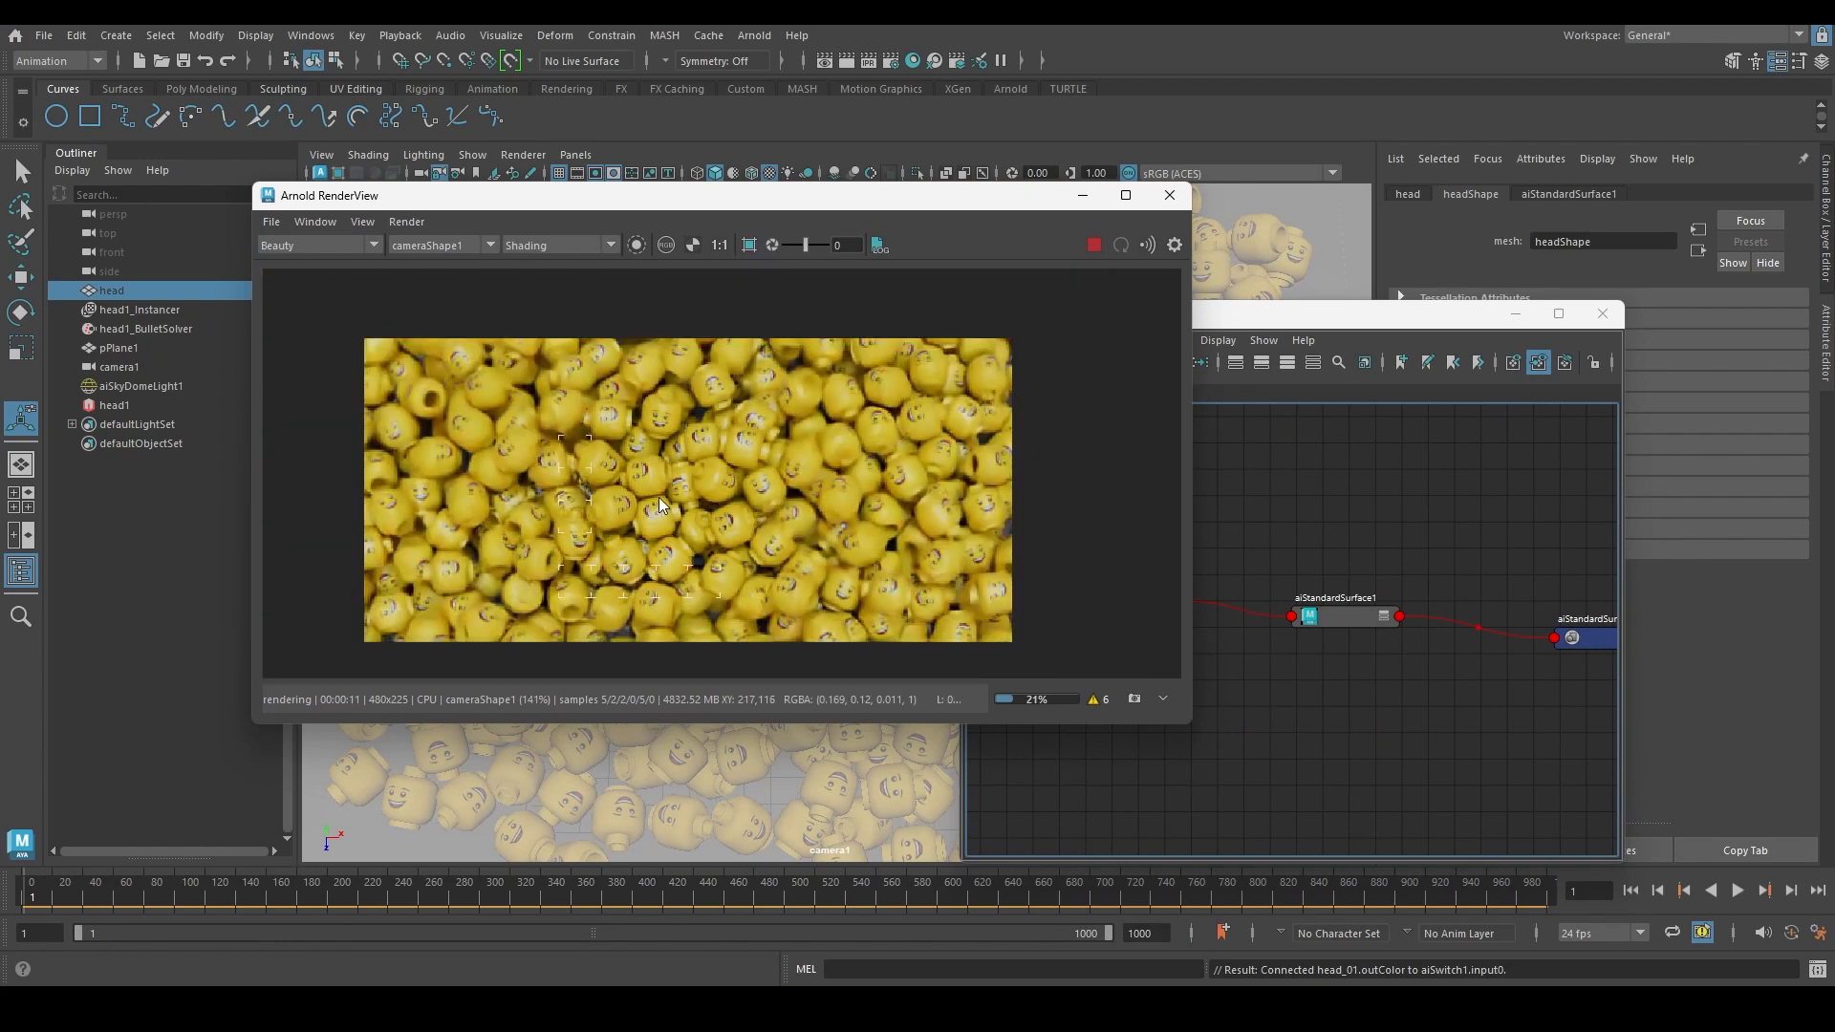
scroll(658, 497, "up", 1)
scroll(660, 495, "down", 1)
Set the Arnold RenderView test resolution to 100%
left_click(364, 222)
mouse_move(454, 383)
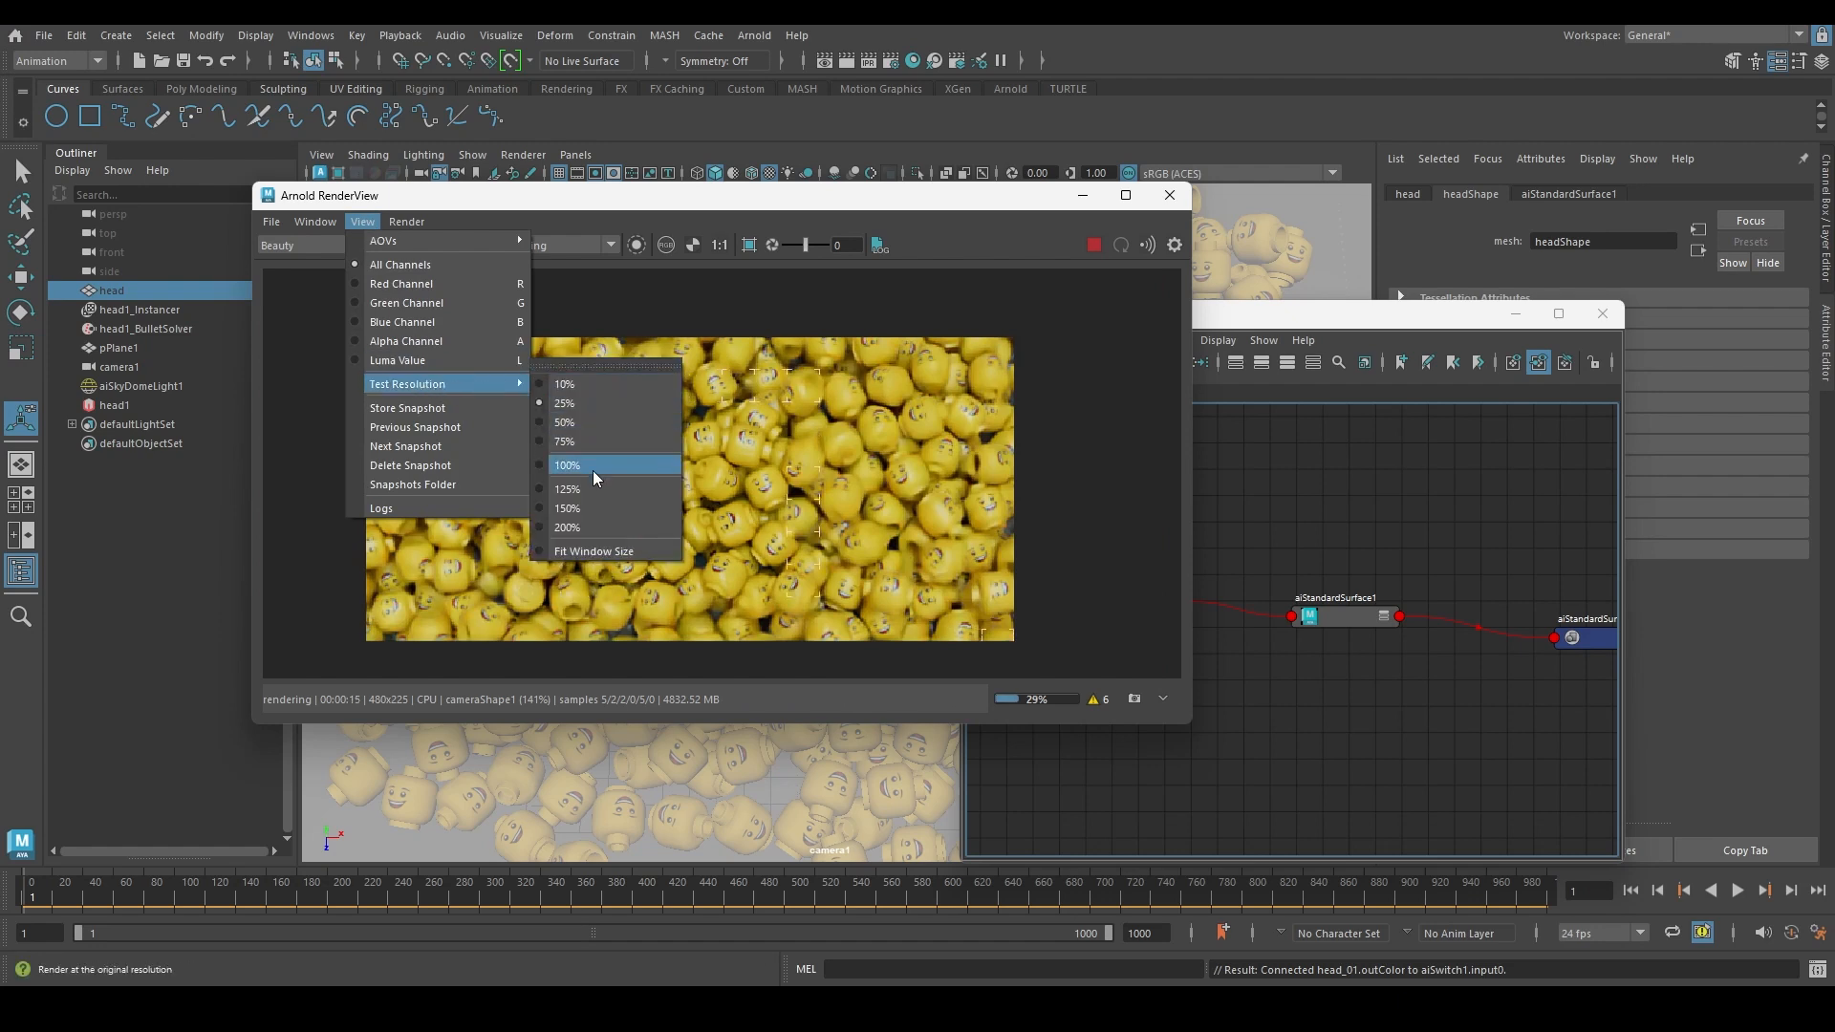
left_click(619, 465)
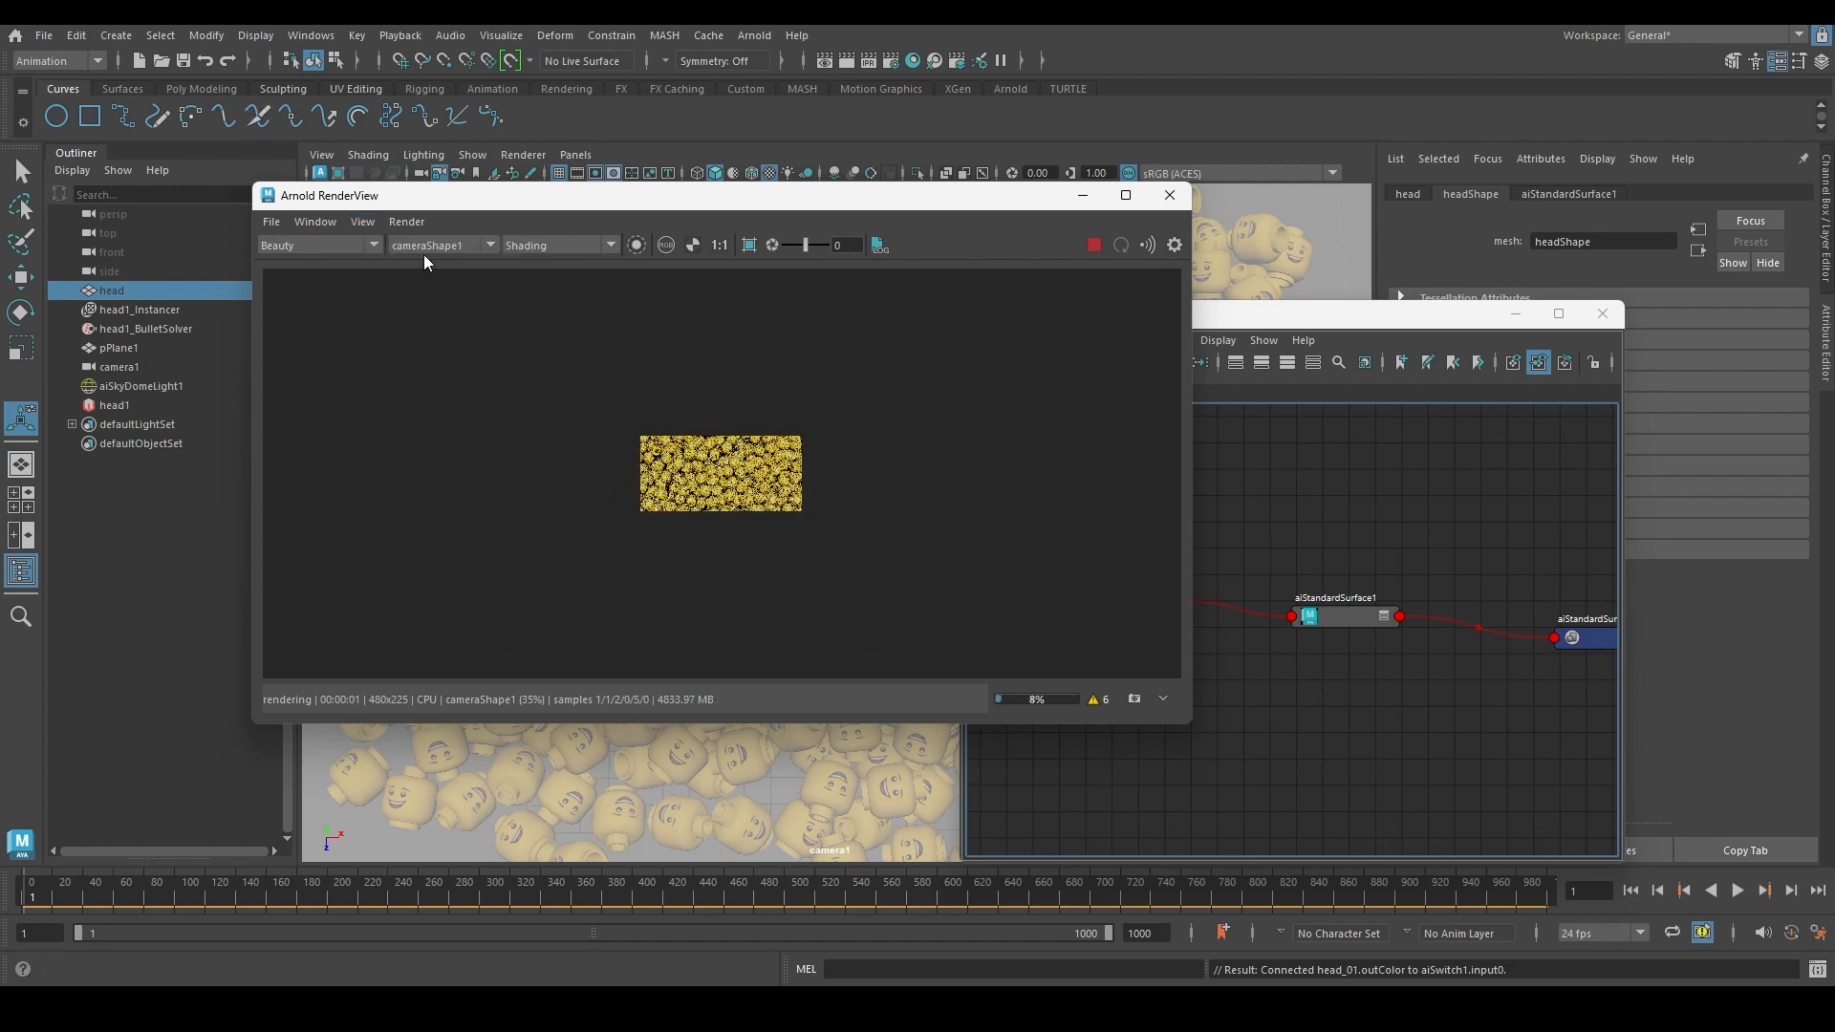
Check the image size in the Render Settings, then fit the whole render in the Arnold RenderView and examine it
left_click(422, 221)
left_click(459, 358)
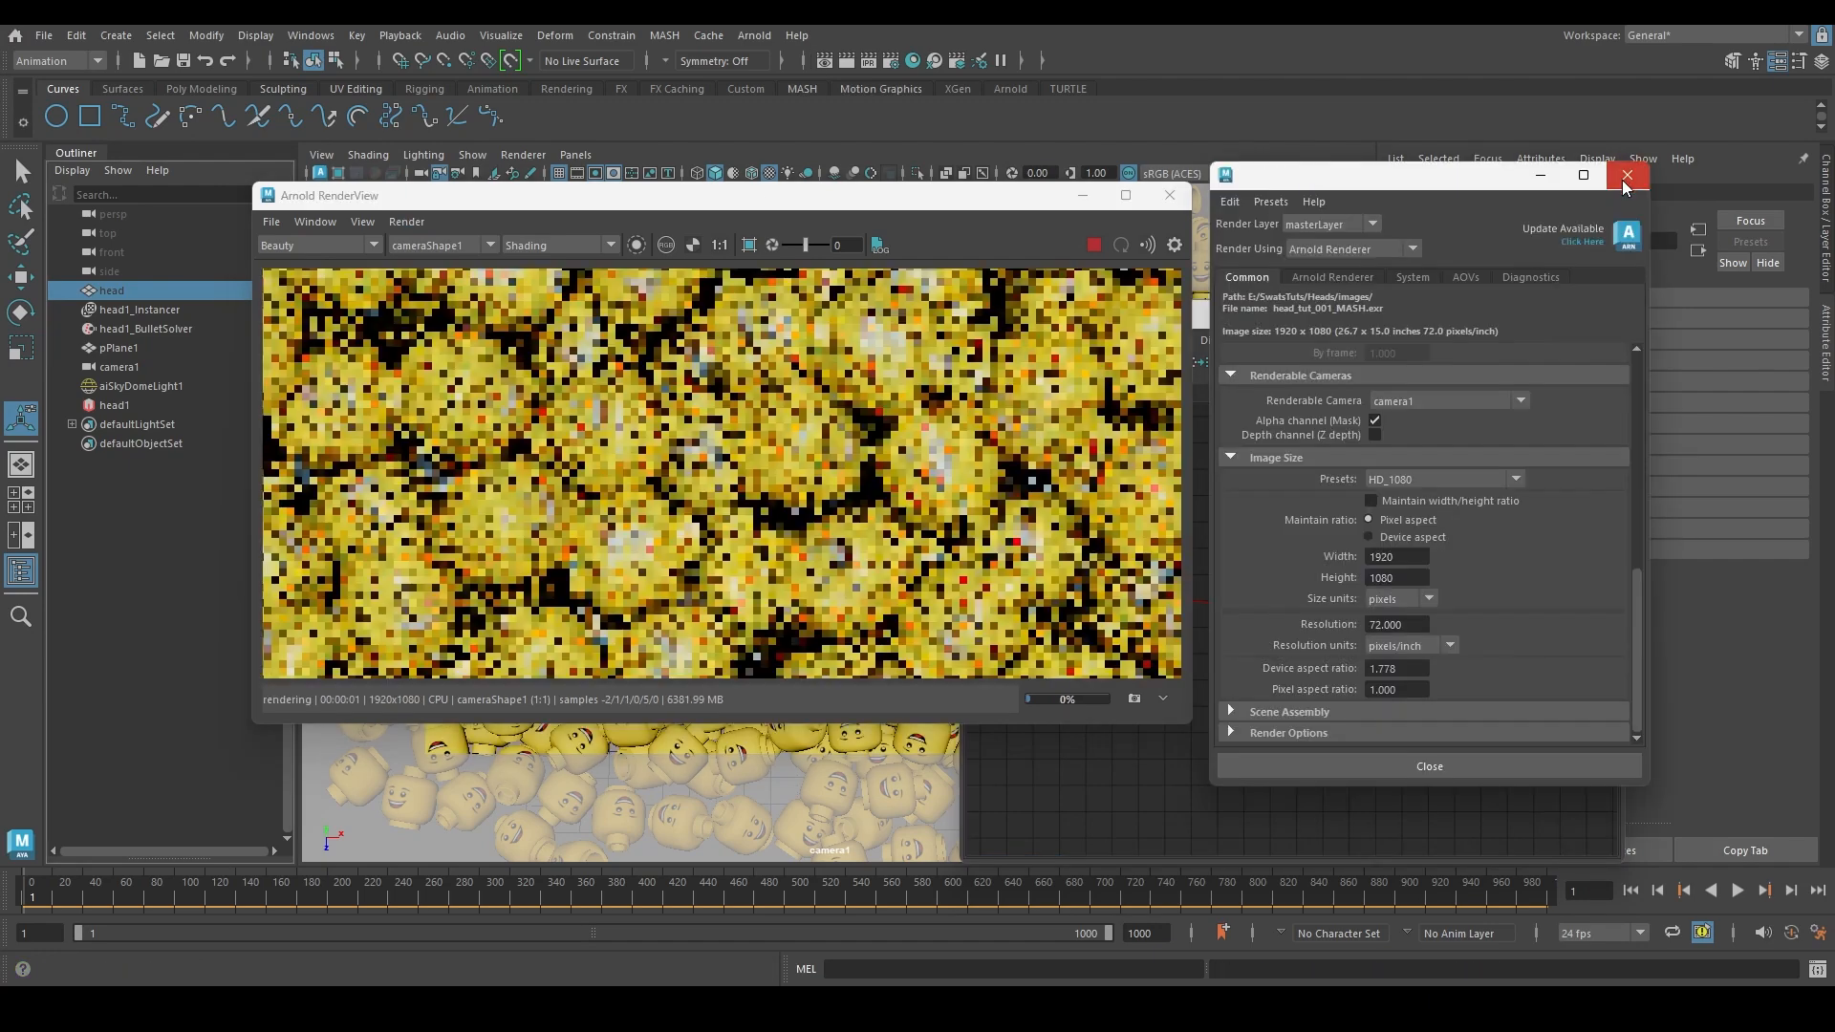
scroll(646, 513, "down", 4)
middle_click_drag(678, 484, 714, 457)
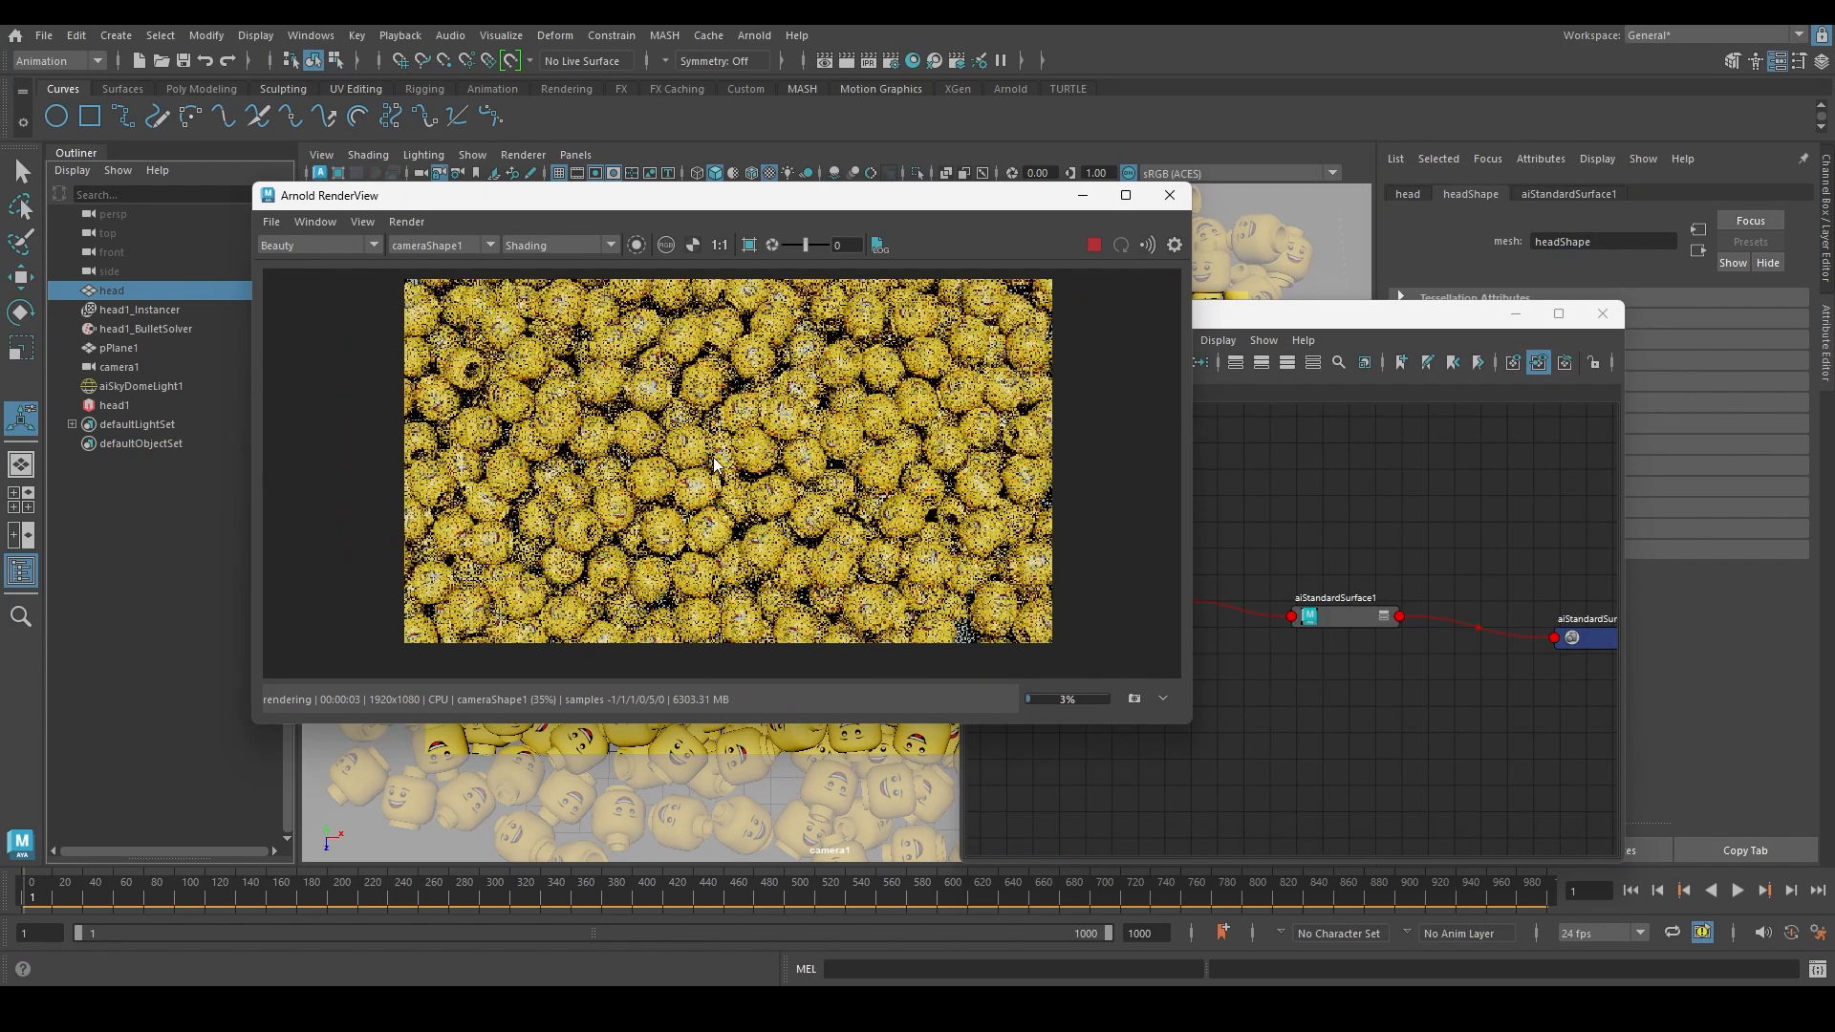
scroll(662, 469, "down", 1)
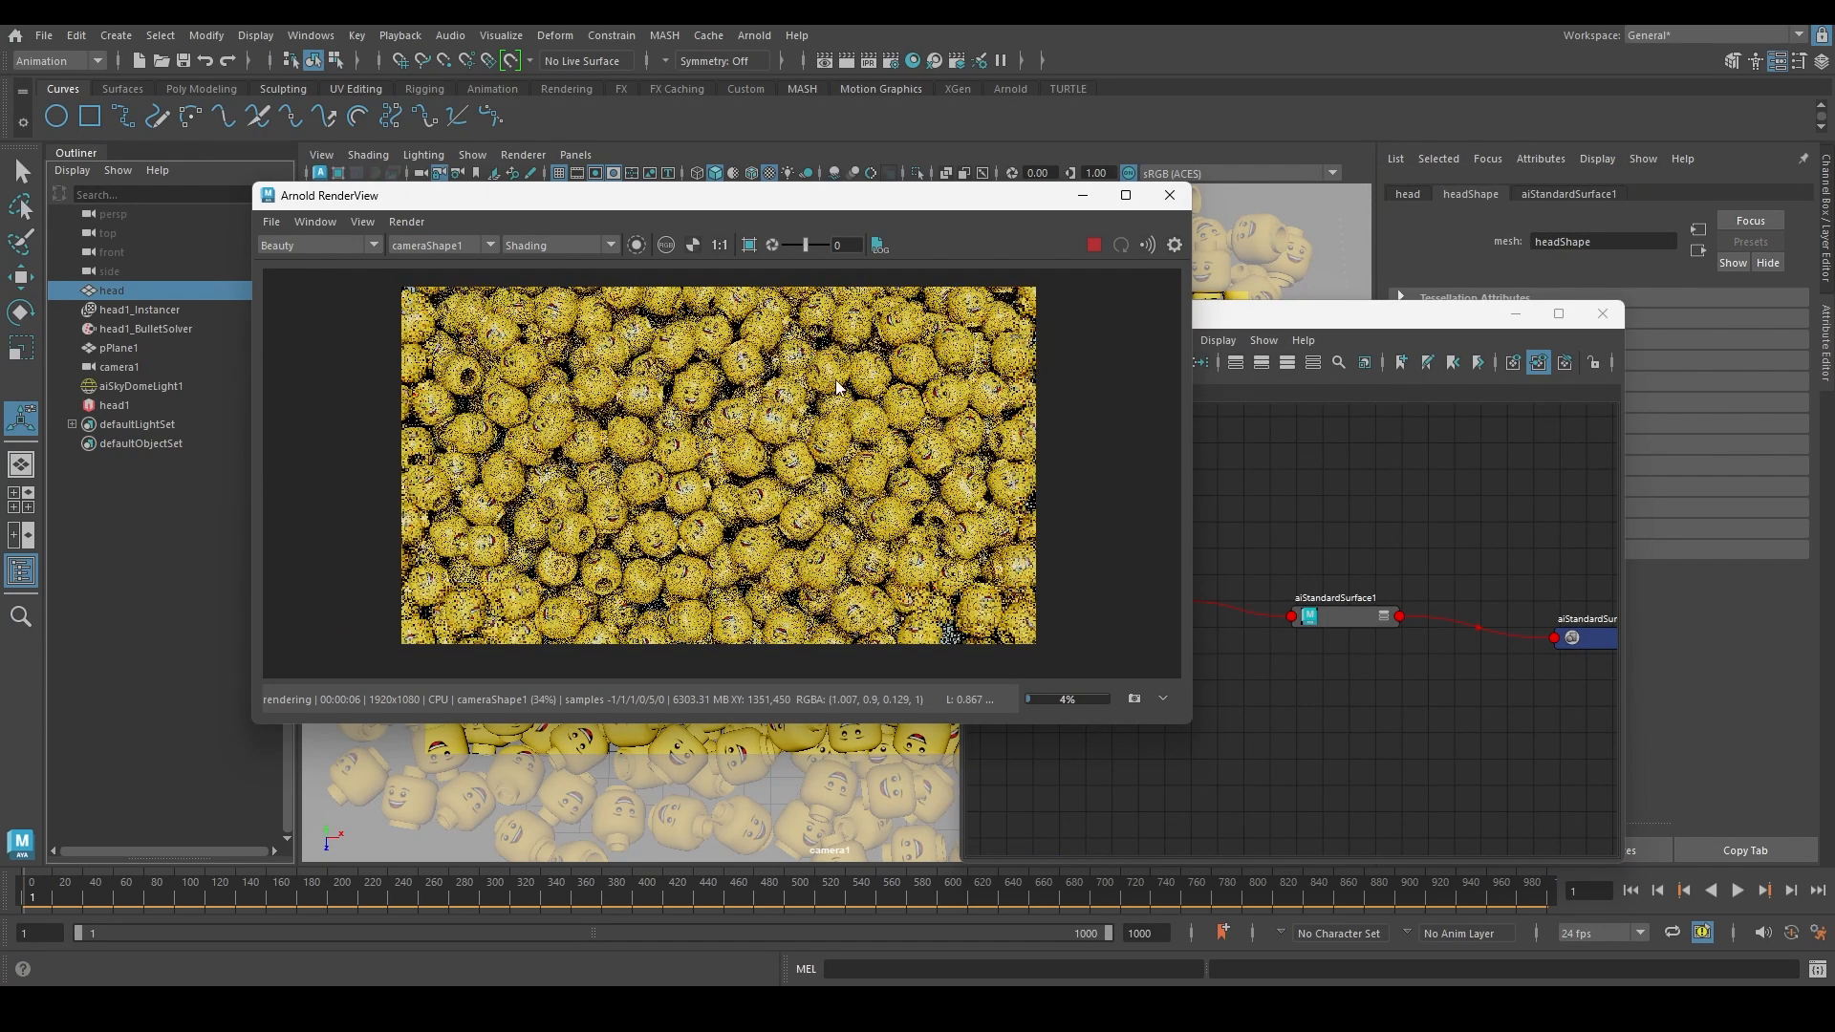
left_click_drag(789, 196, 954, 198)
Open the Render Settings and set the Arnold RenderView test resolution to 75%
left_click(889, 62)
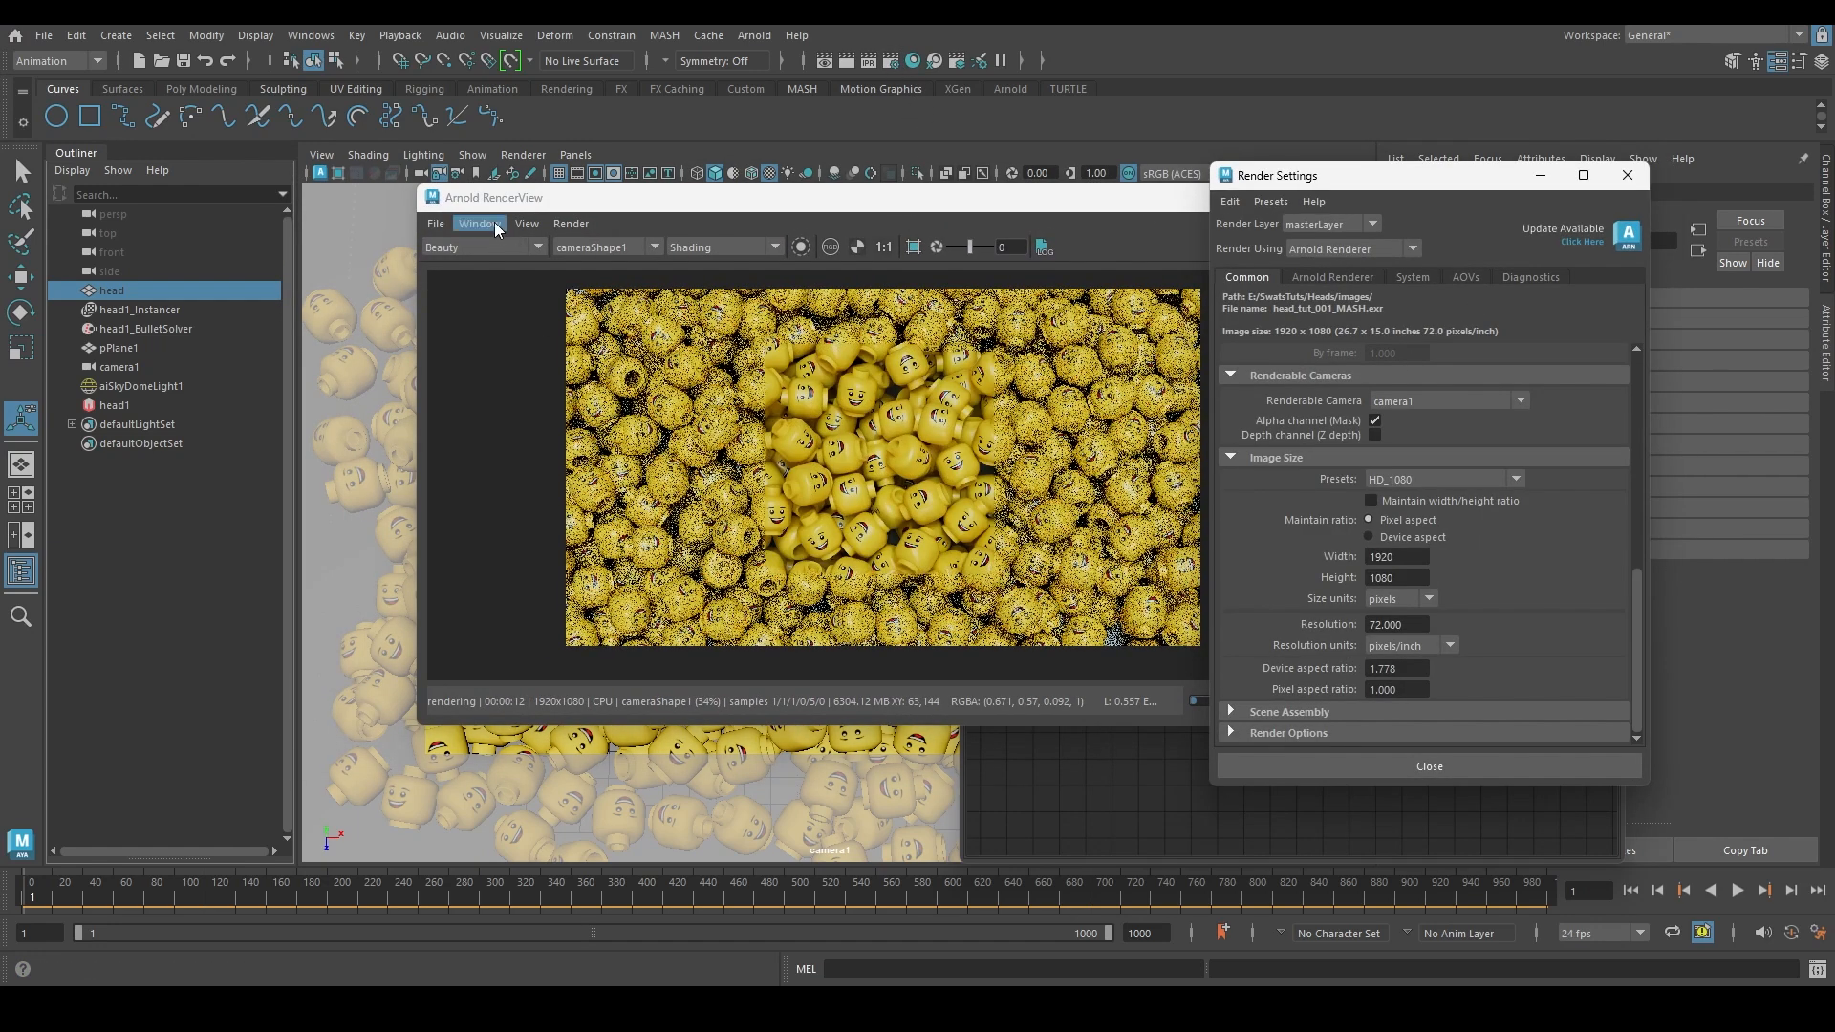
left_click(495, 222)
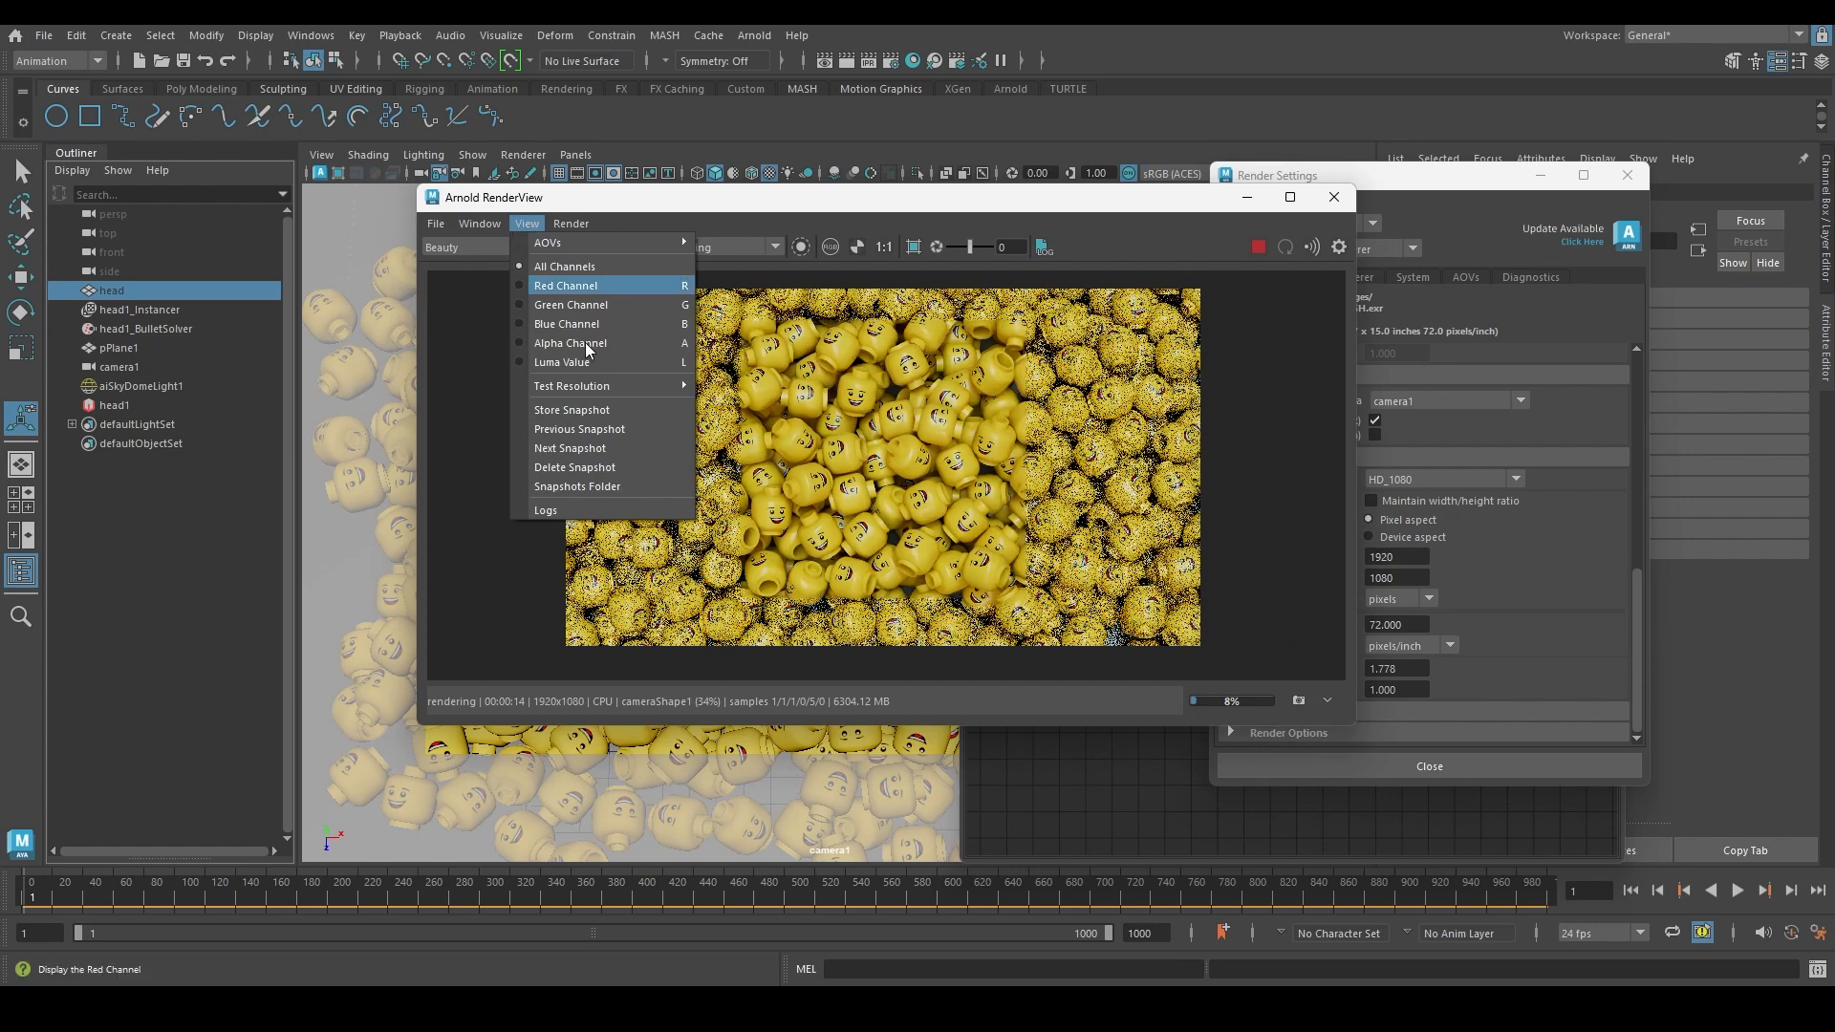
mouse_move(584, 385)
left_click(755, 443)
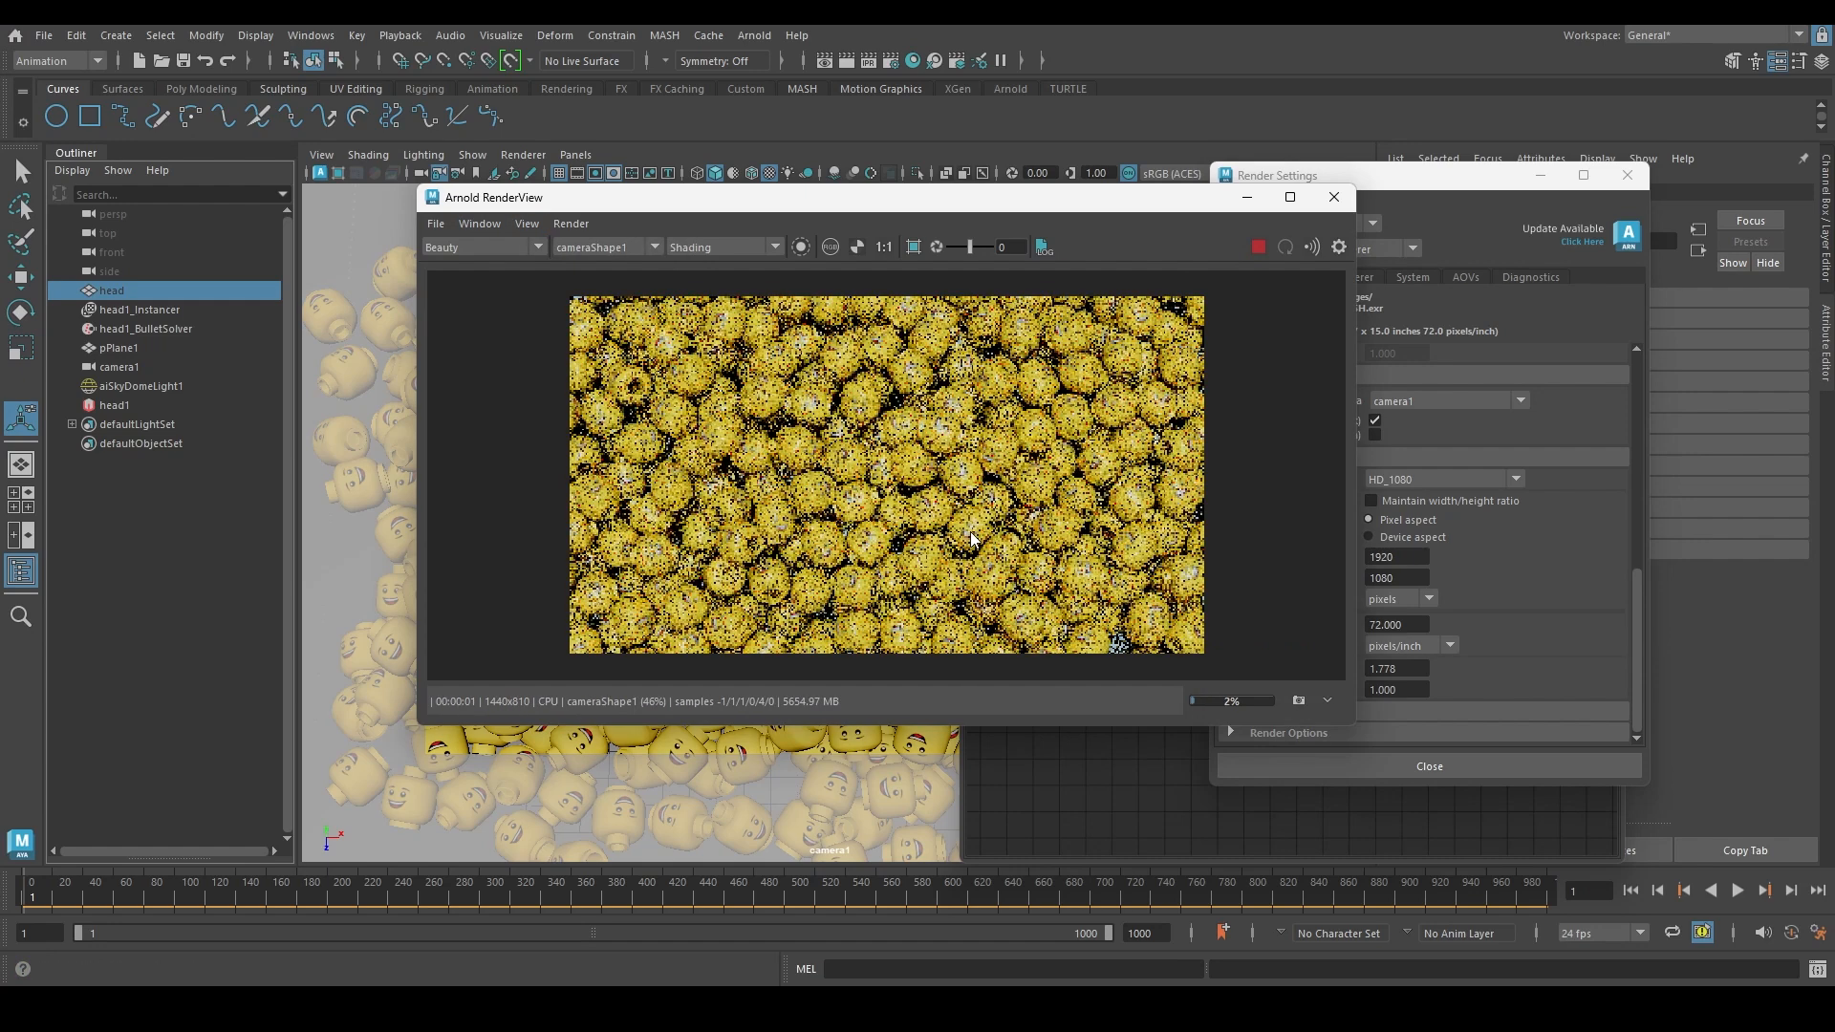
Show the settings of the aiImagerDenoiserOptix1 imager in the Arnold RenderView and widen the render image area beside them
left_click(1340, 247)
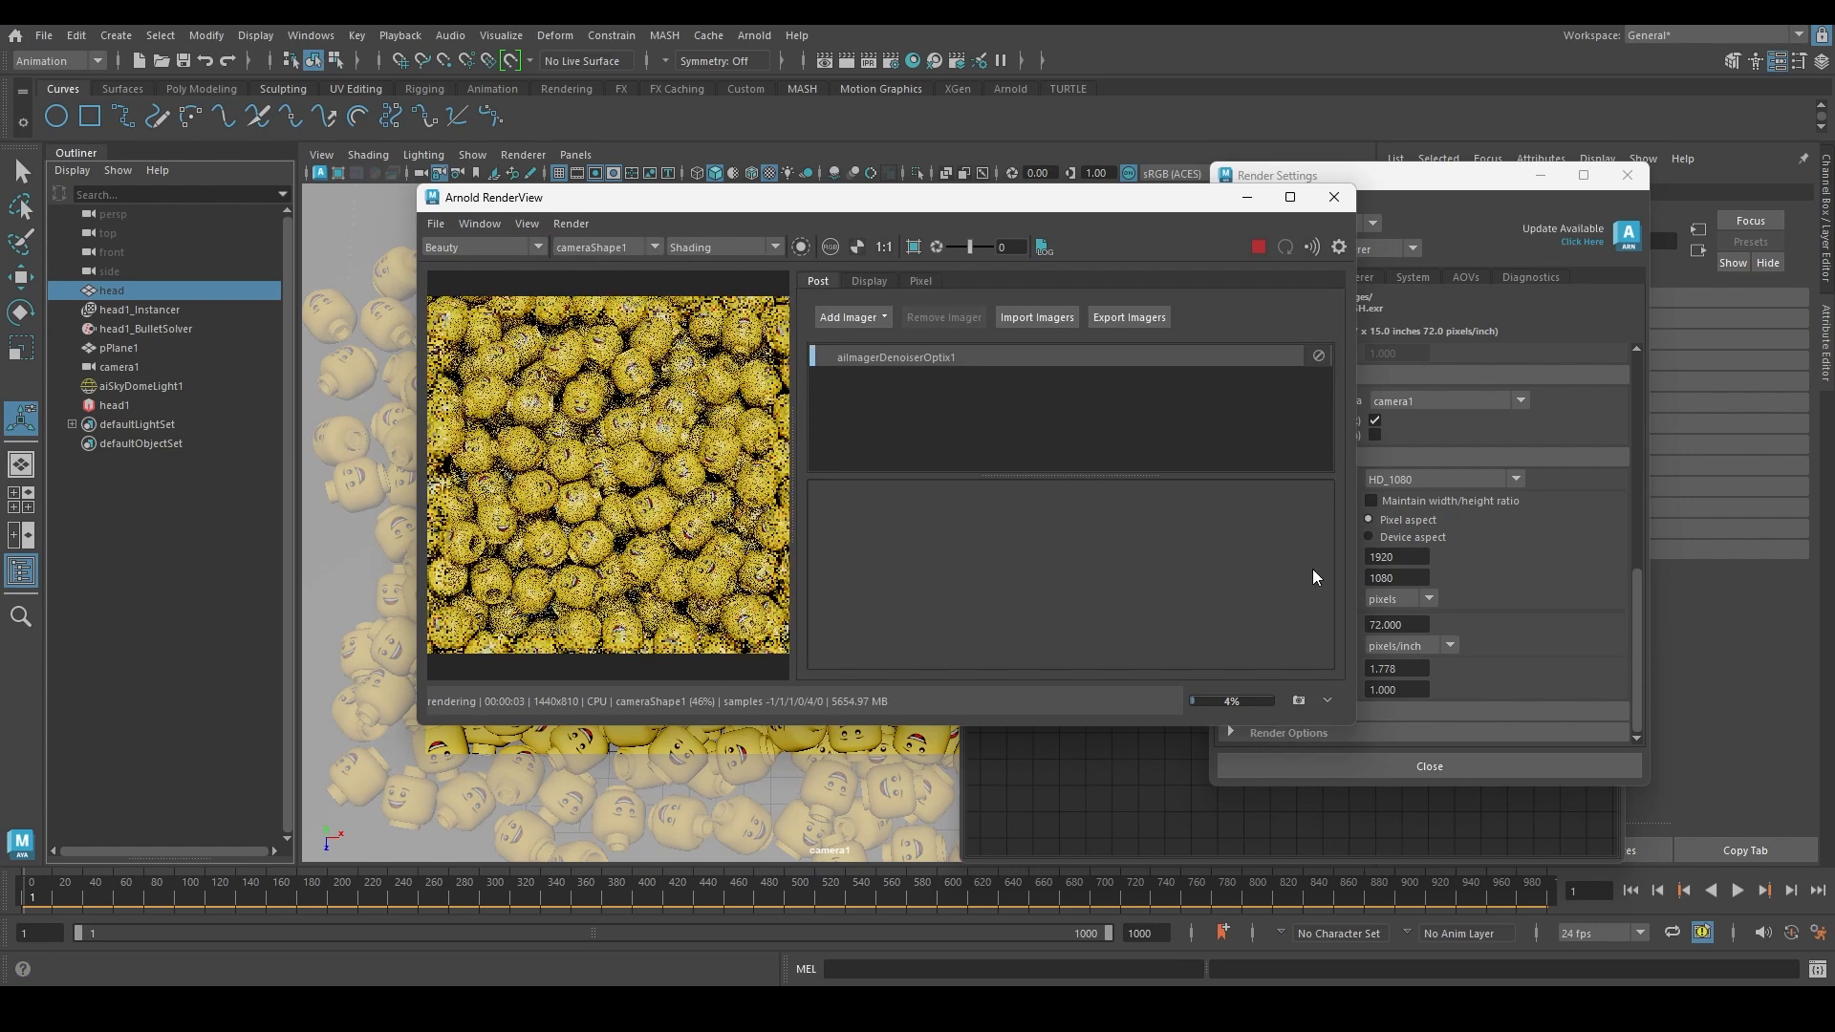
left_click(899, 358)
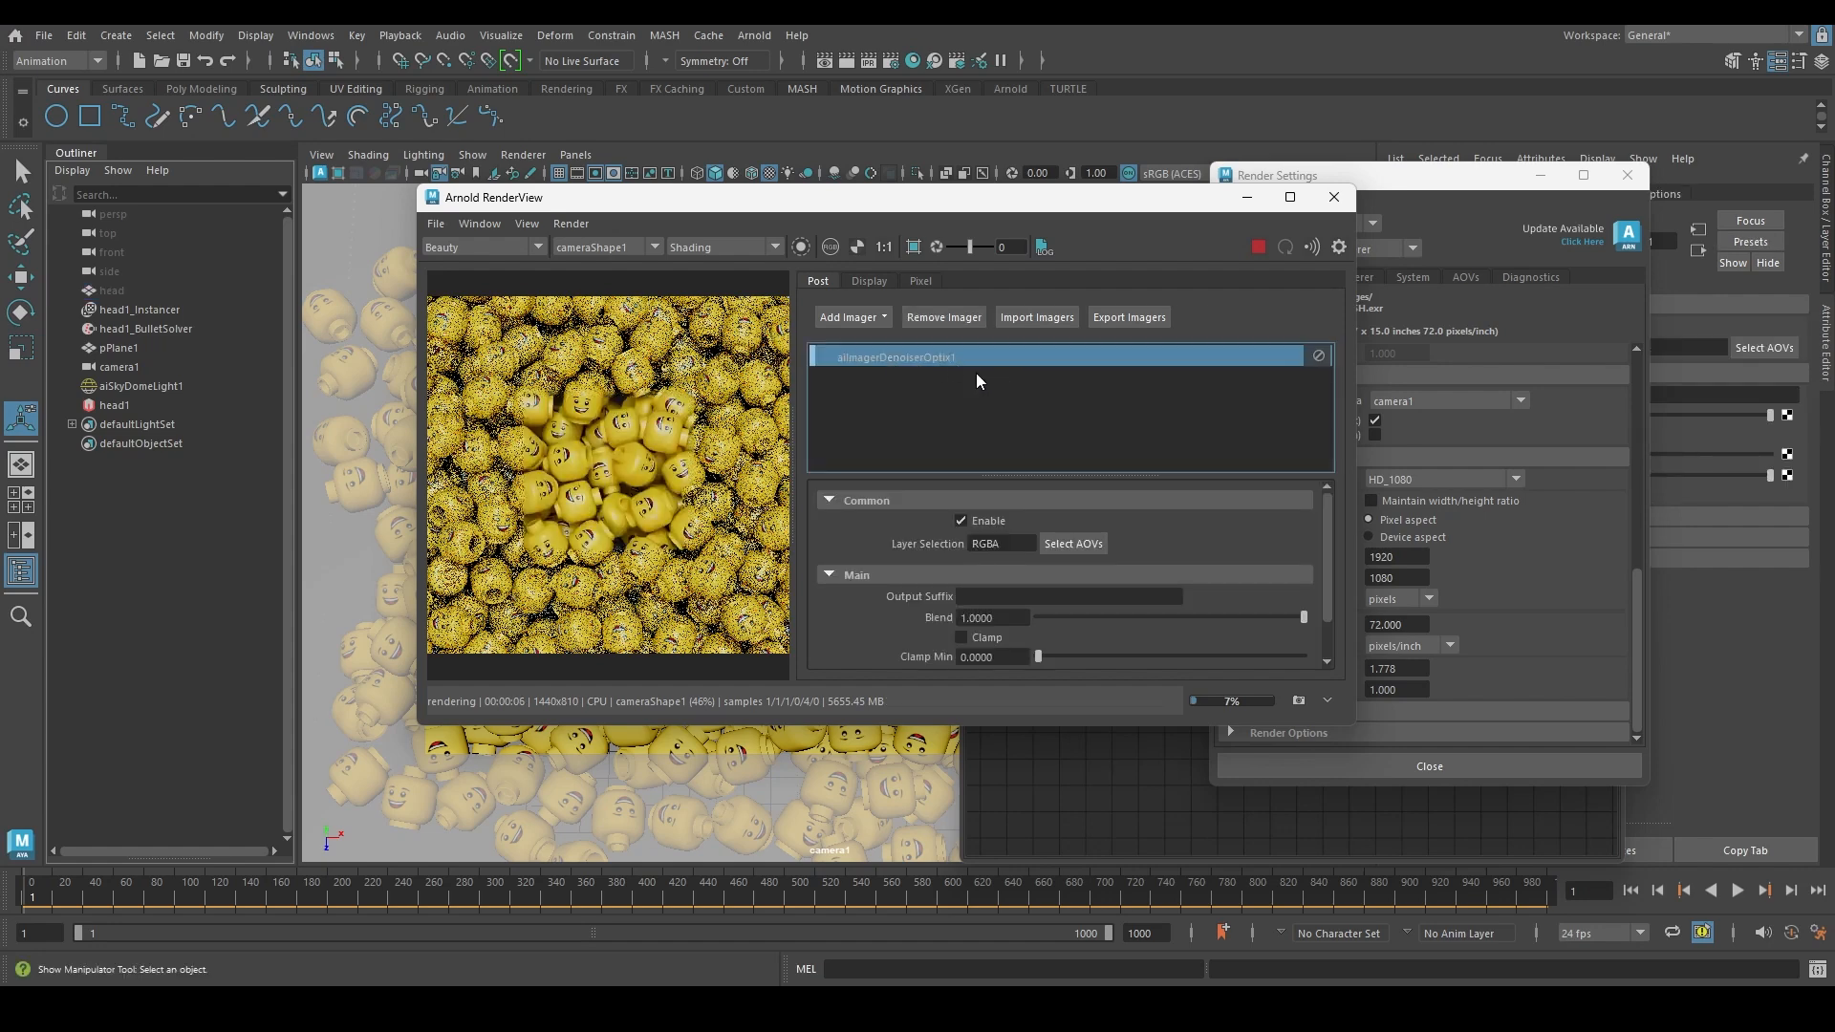
left_click_drag(788, 432, 949, 436)
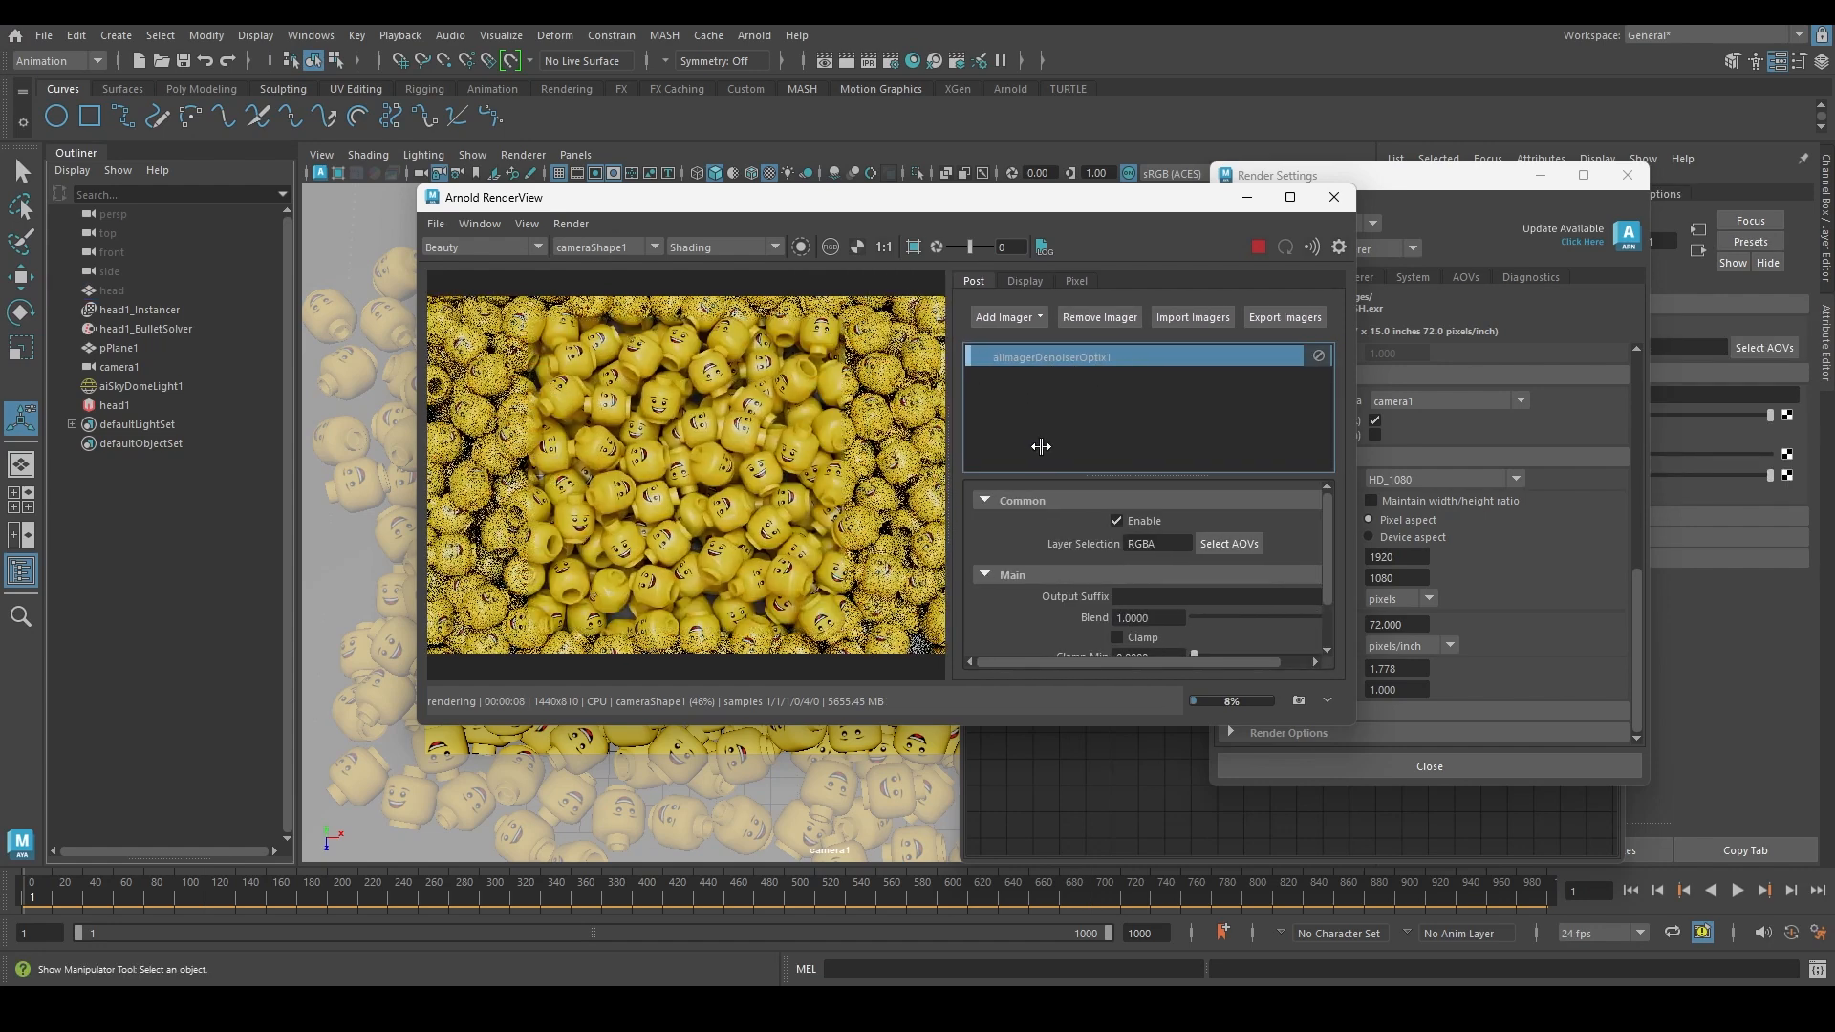
Examine the denoised render of the heads in close-up and in full frame
scroll(731, 482, "up", 2)
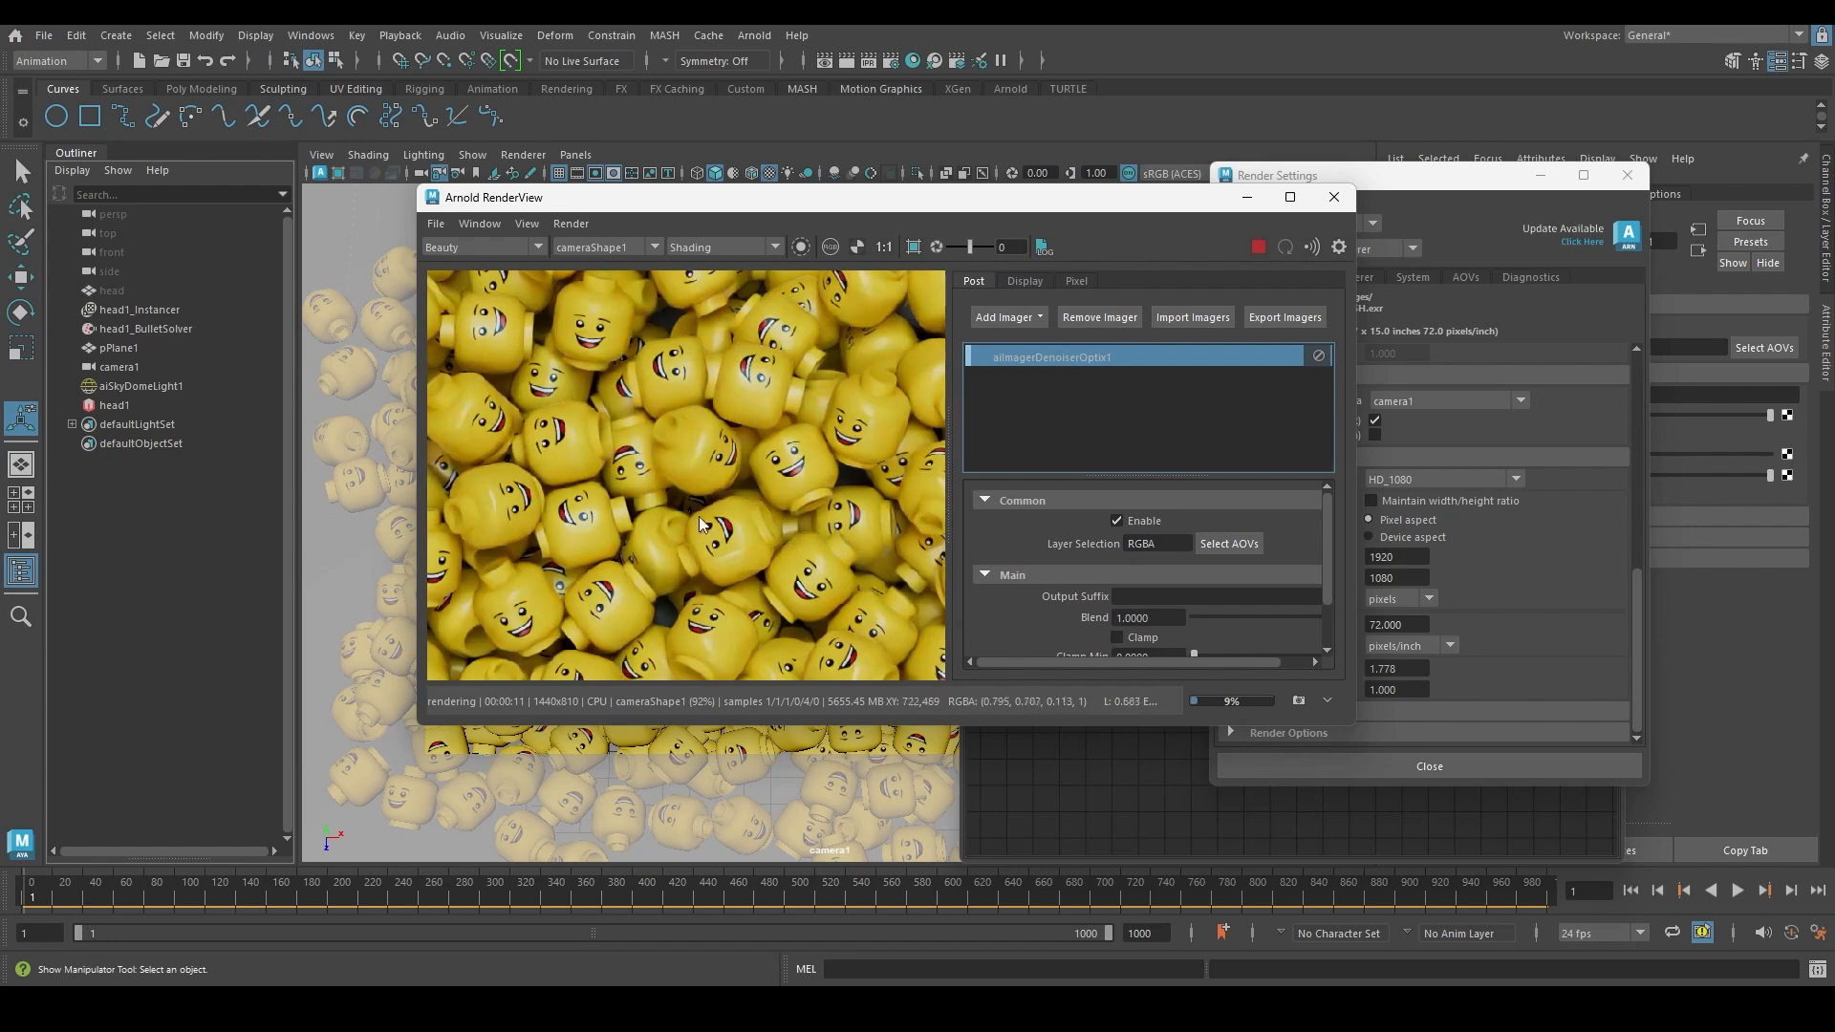
scroll(708, 497, "down", 2)
middle_click_drag(703, 490, 791, 476)
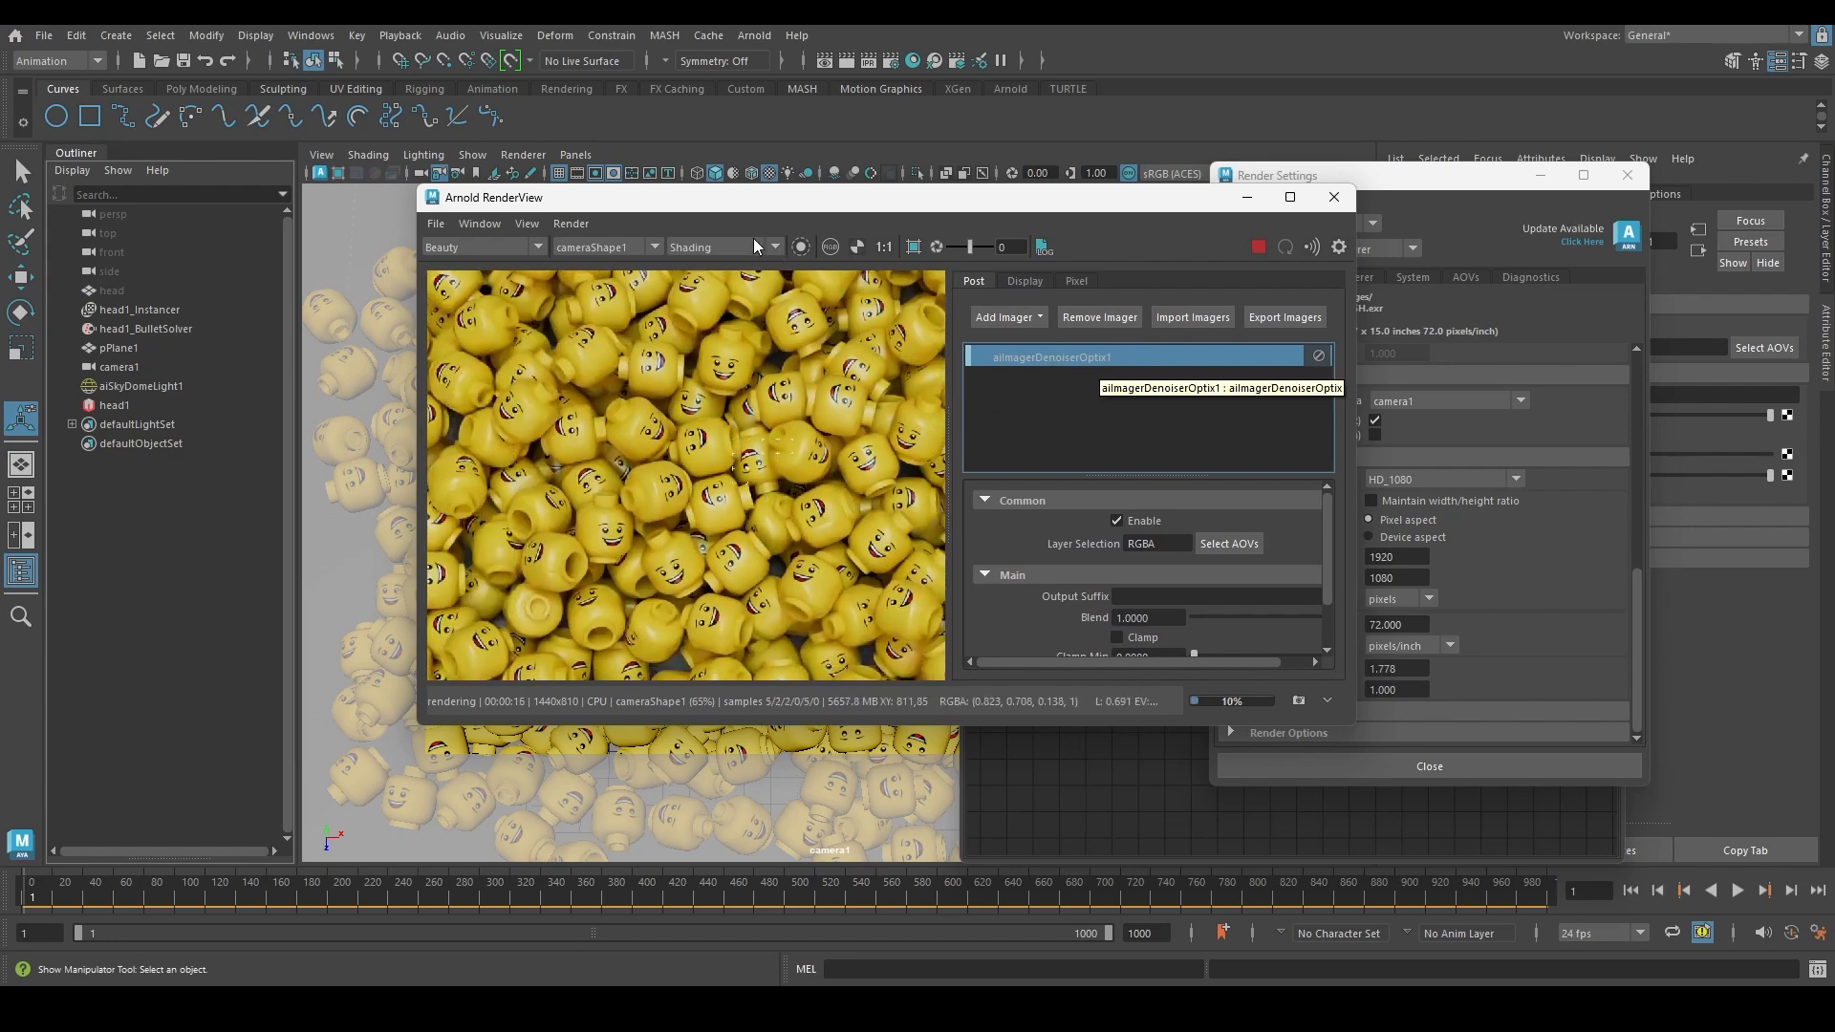
middle_click_drag(702, 466, 754, 480)
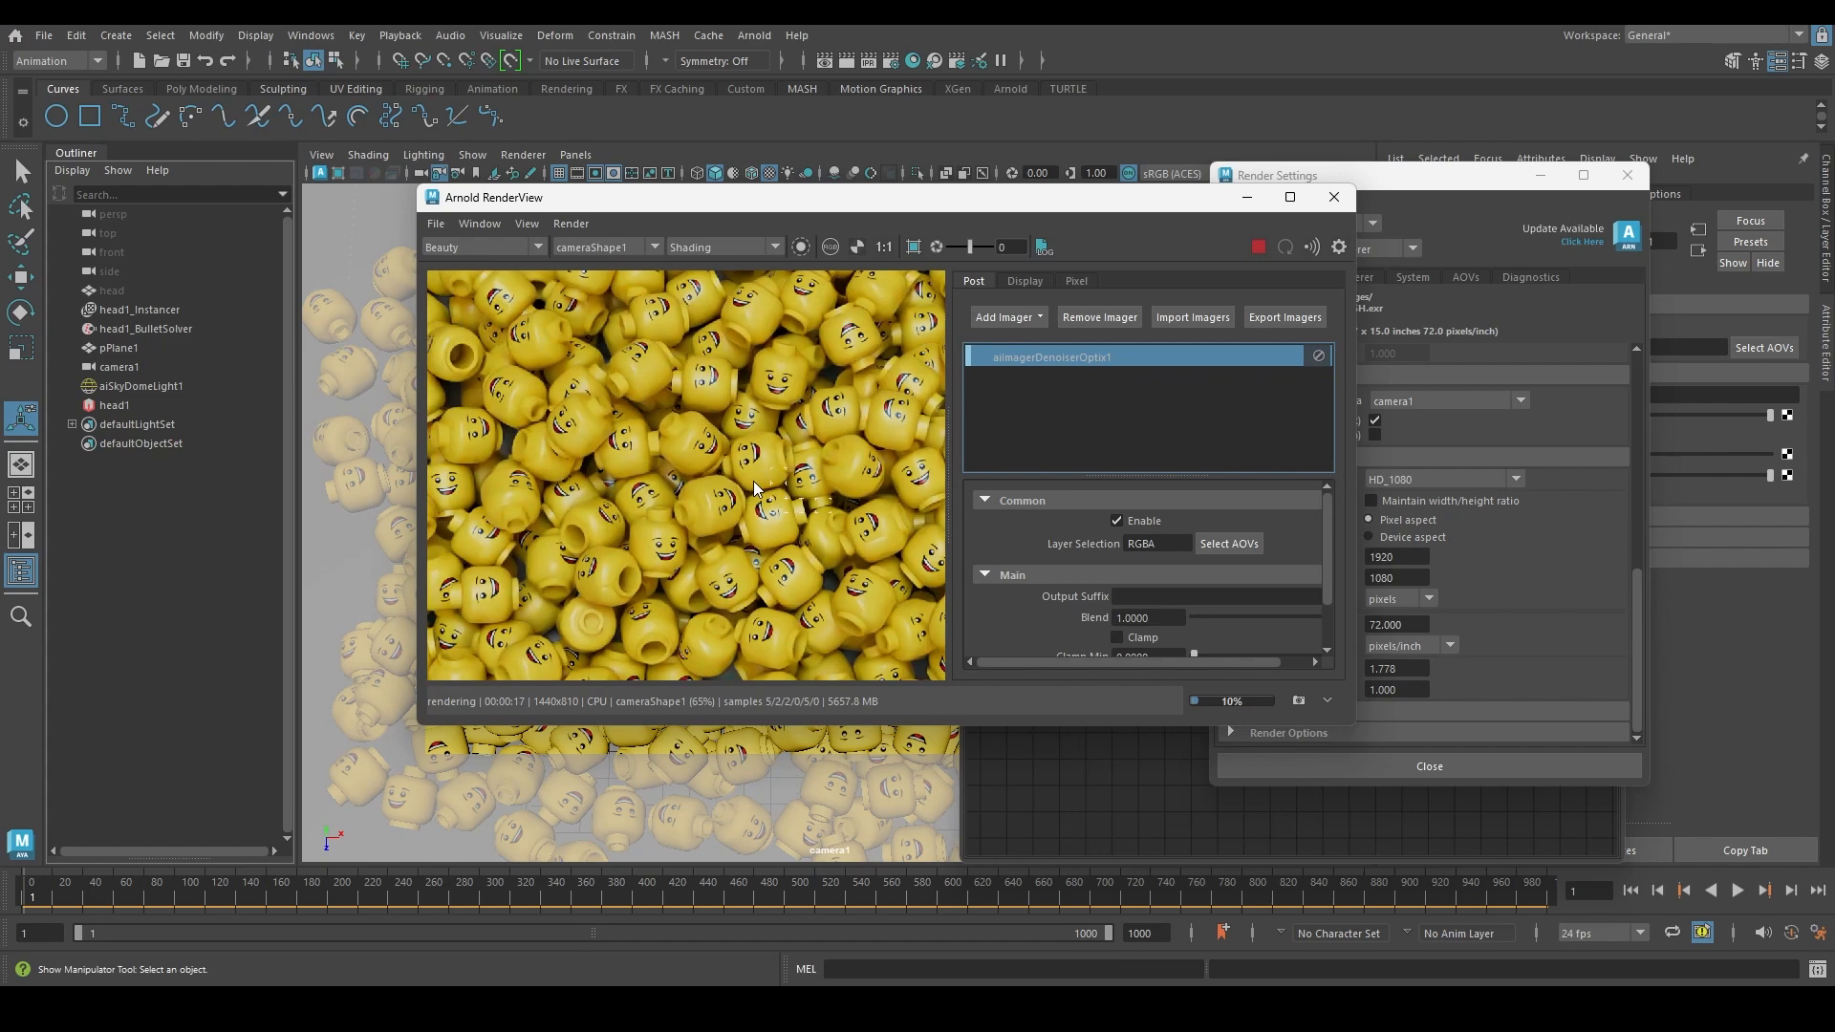
scroll(753, 480, "down", 2)
left_click(571, 224)
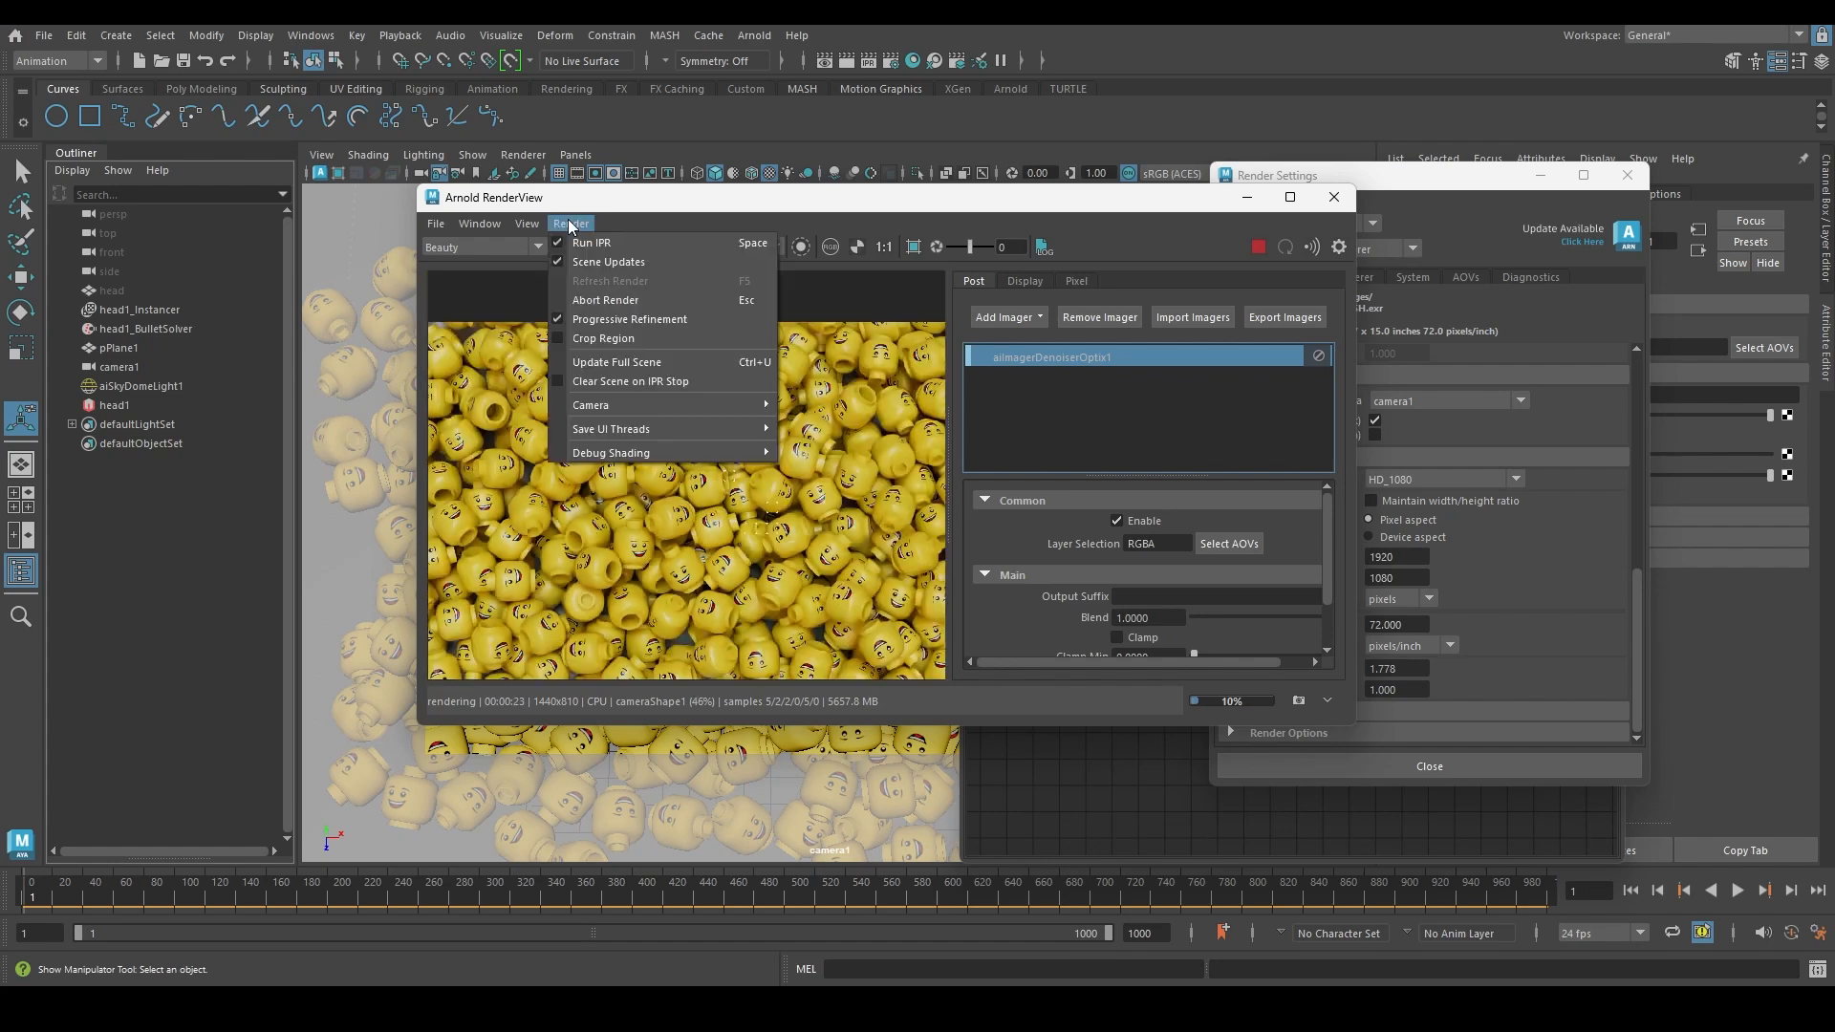
left_click(1044, 330)
scroll(732, 525, "down", 2)
middle_click_drag(751, 518, 700, 511)
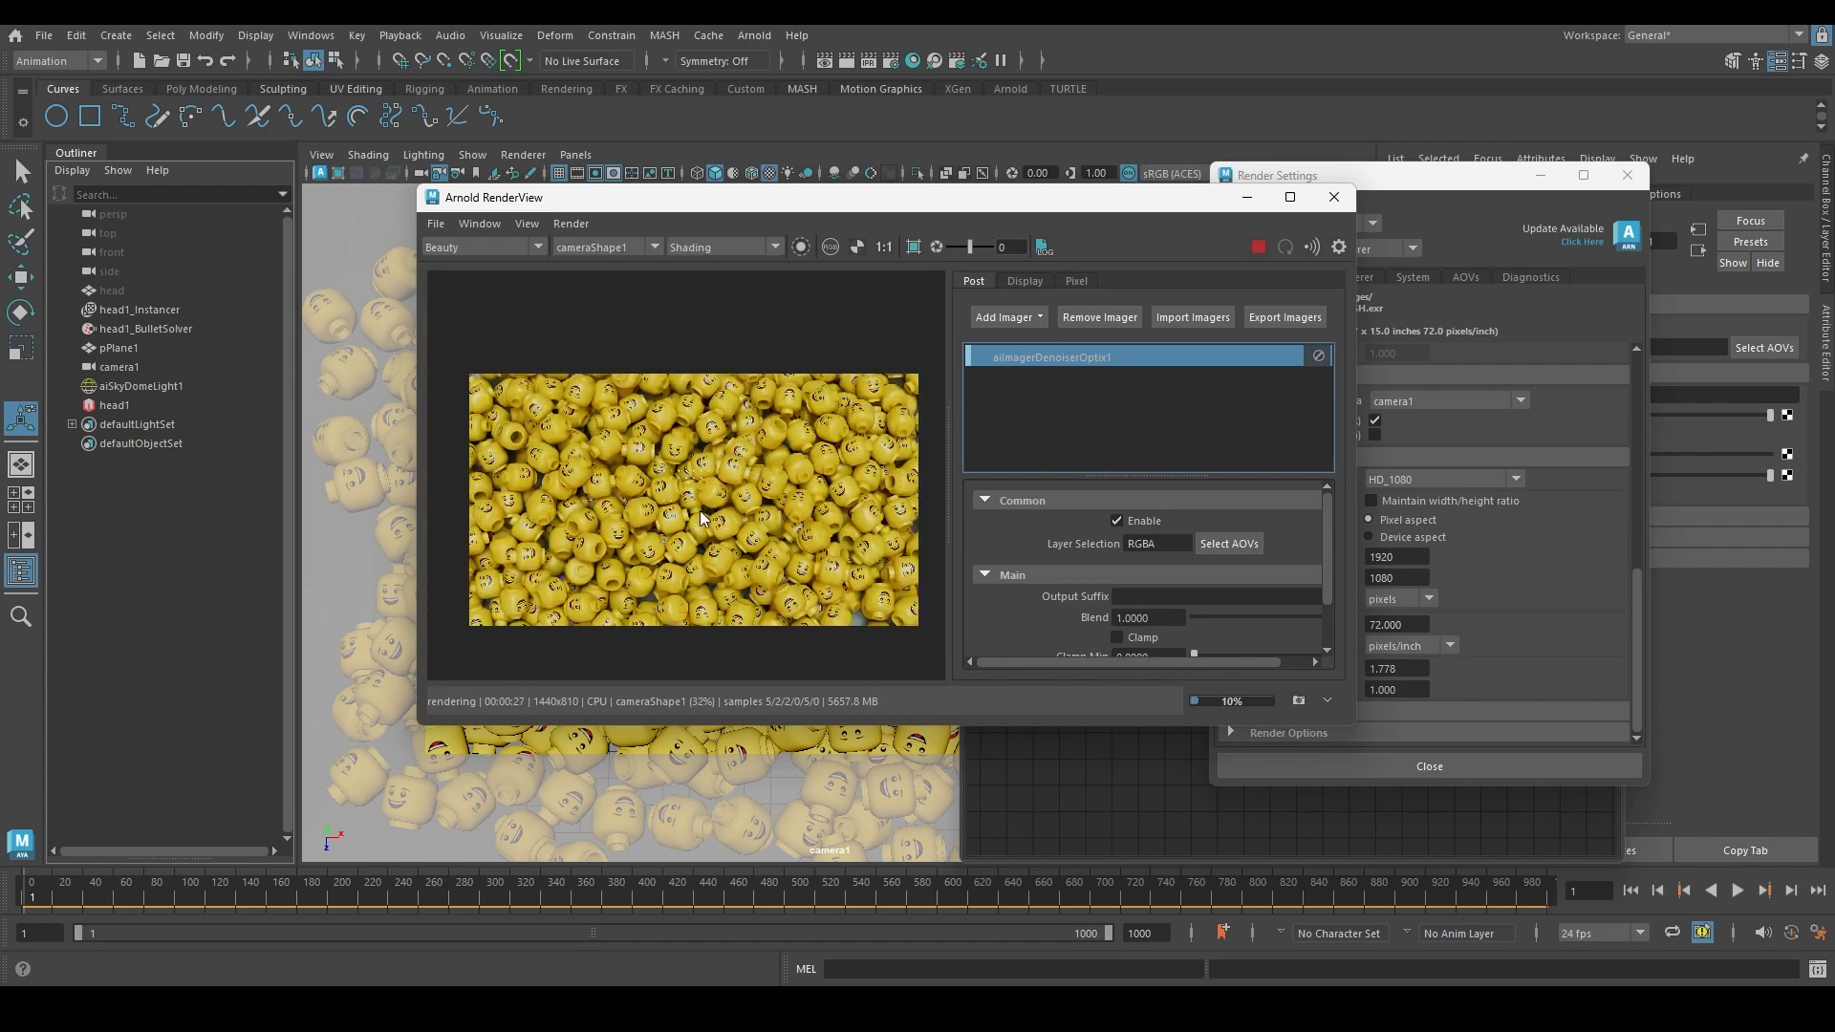
Hide the imager settings, inspect the render of the heads, and move the Arnold RenderView clear of the camera viewport
left_click_drag(795, 203, 918, 156)
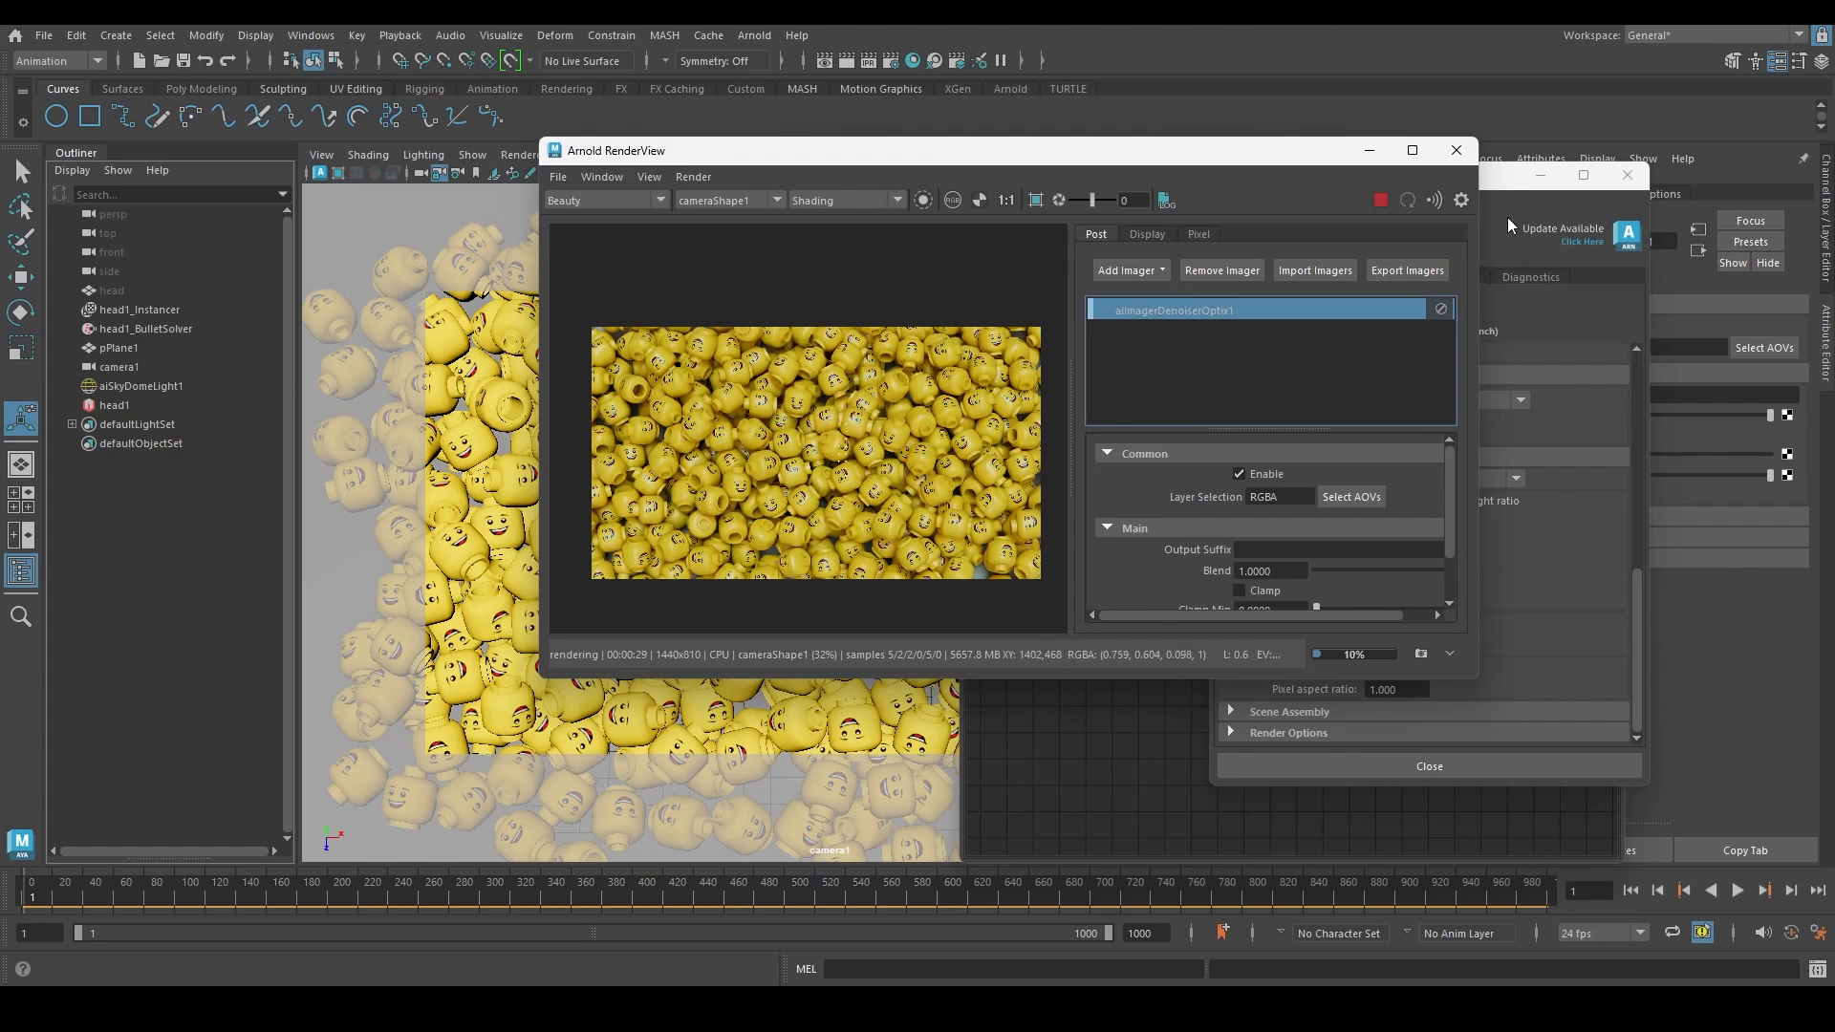
left_click(1462, 199)
scroll(1031, 466, "up", 2)
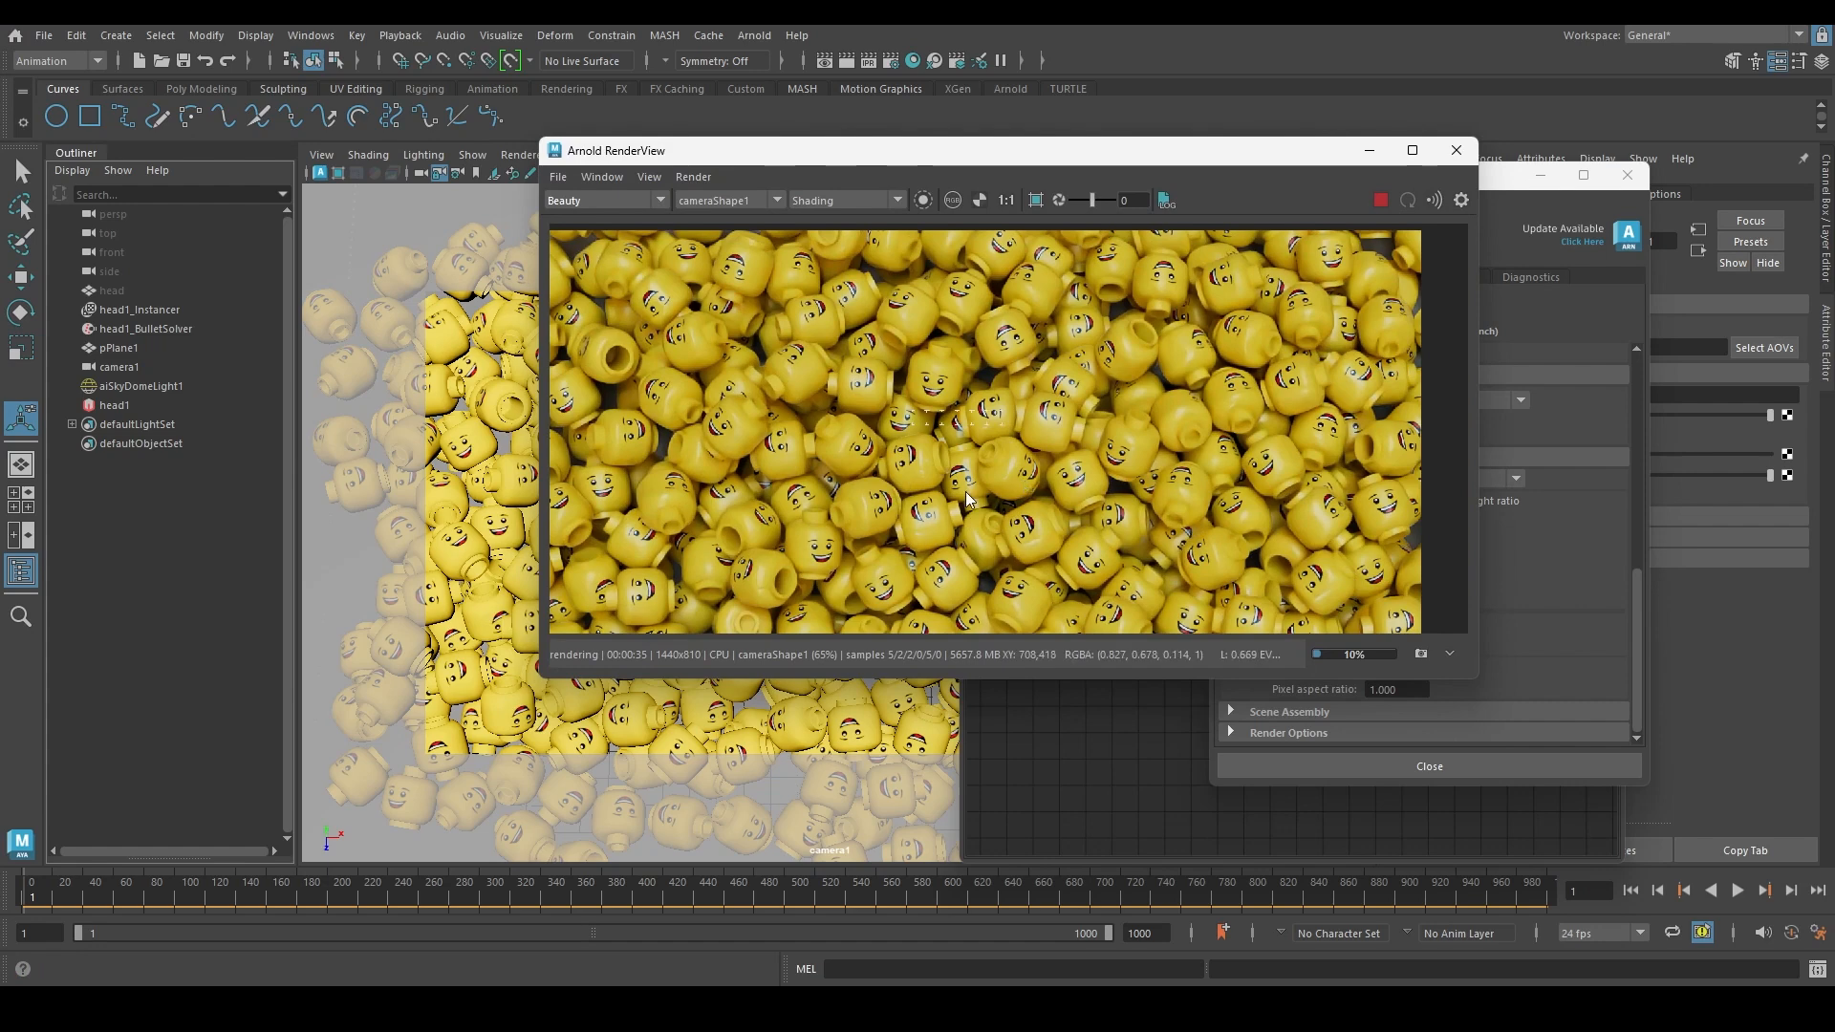
scroll(966, 498, "down", 1)
middle_click_drag(967, 493, 998, 439)
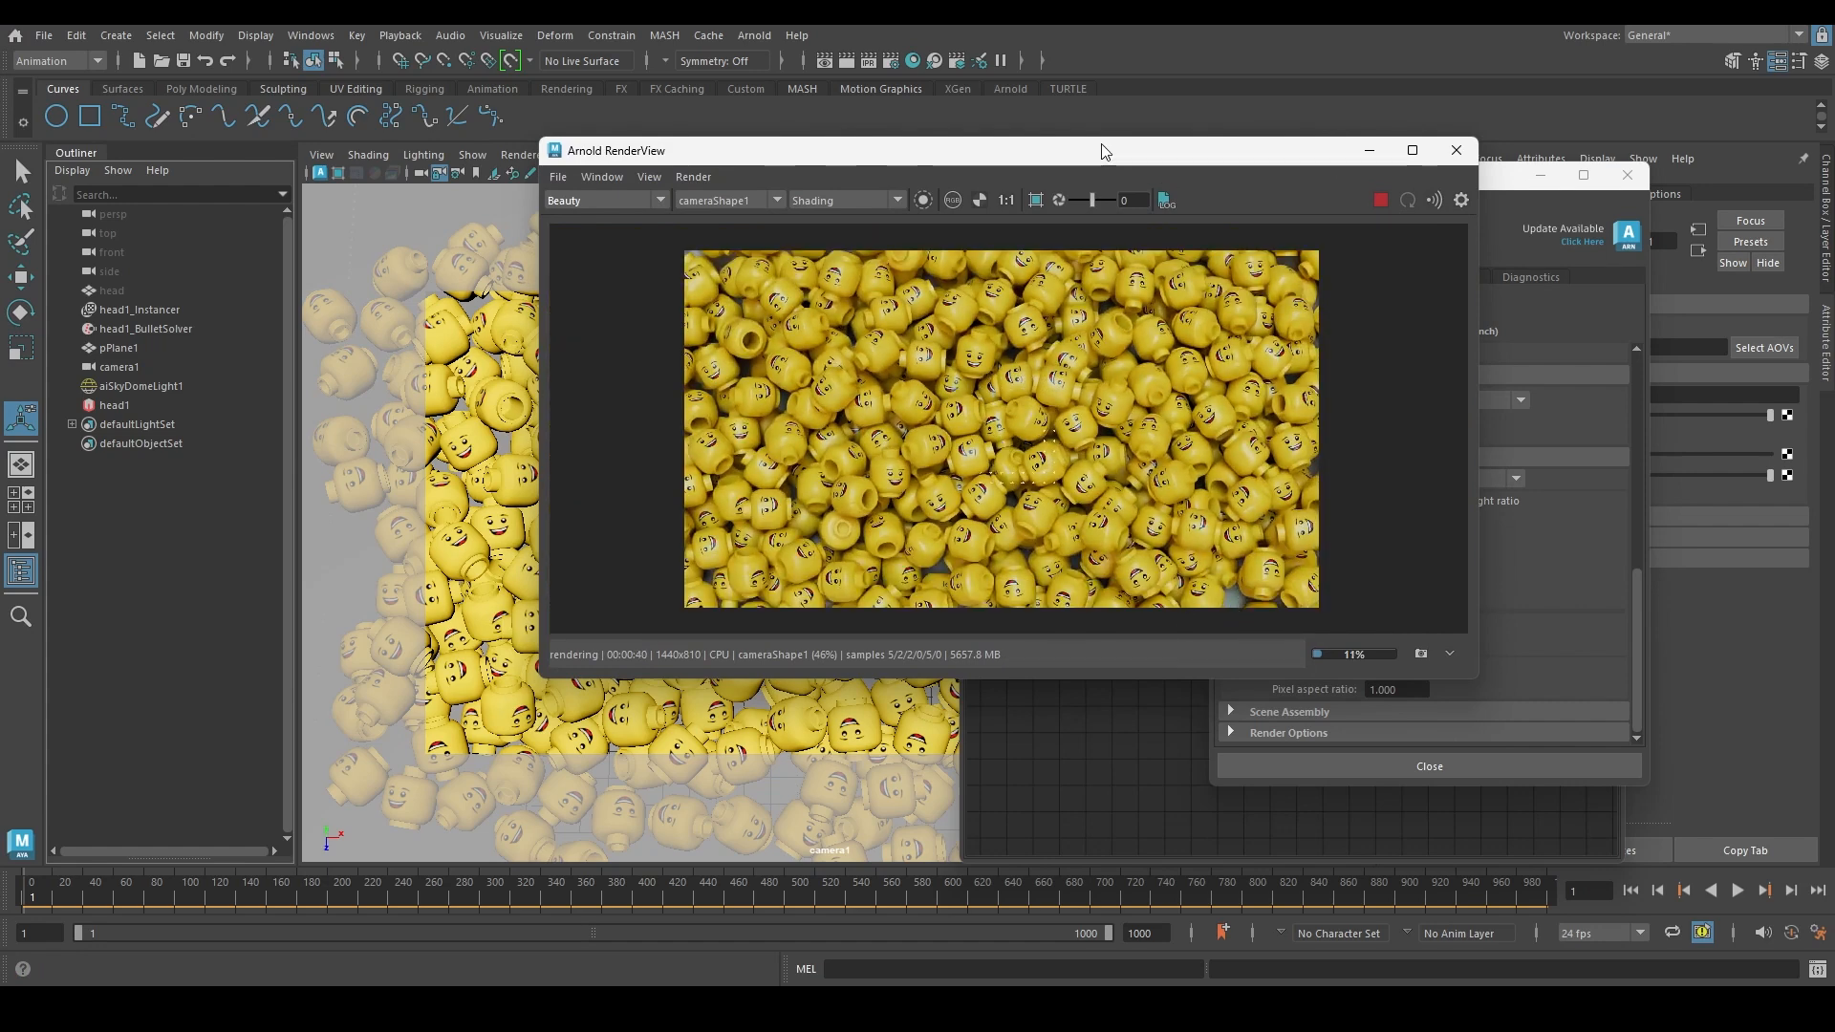
left_click_drag(1099, 152, 1426, 139)
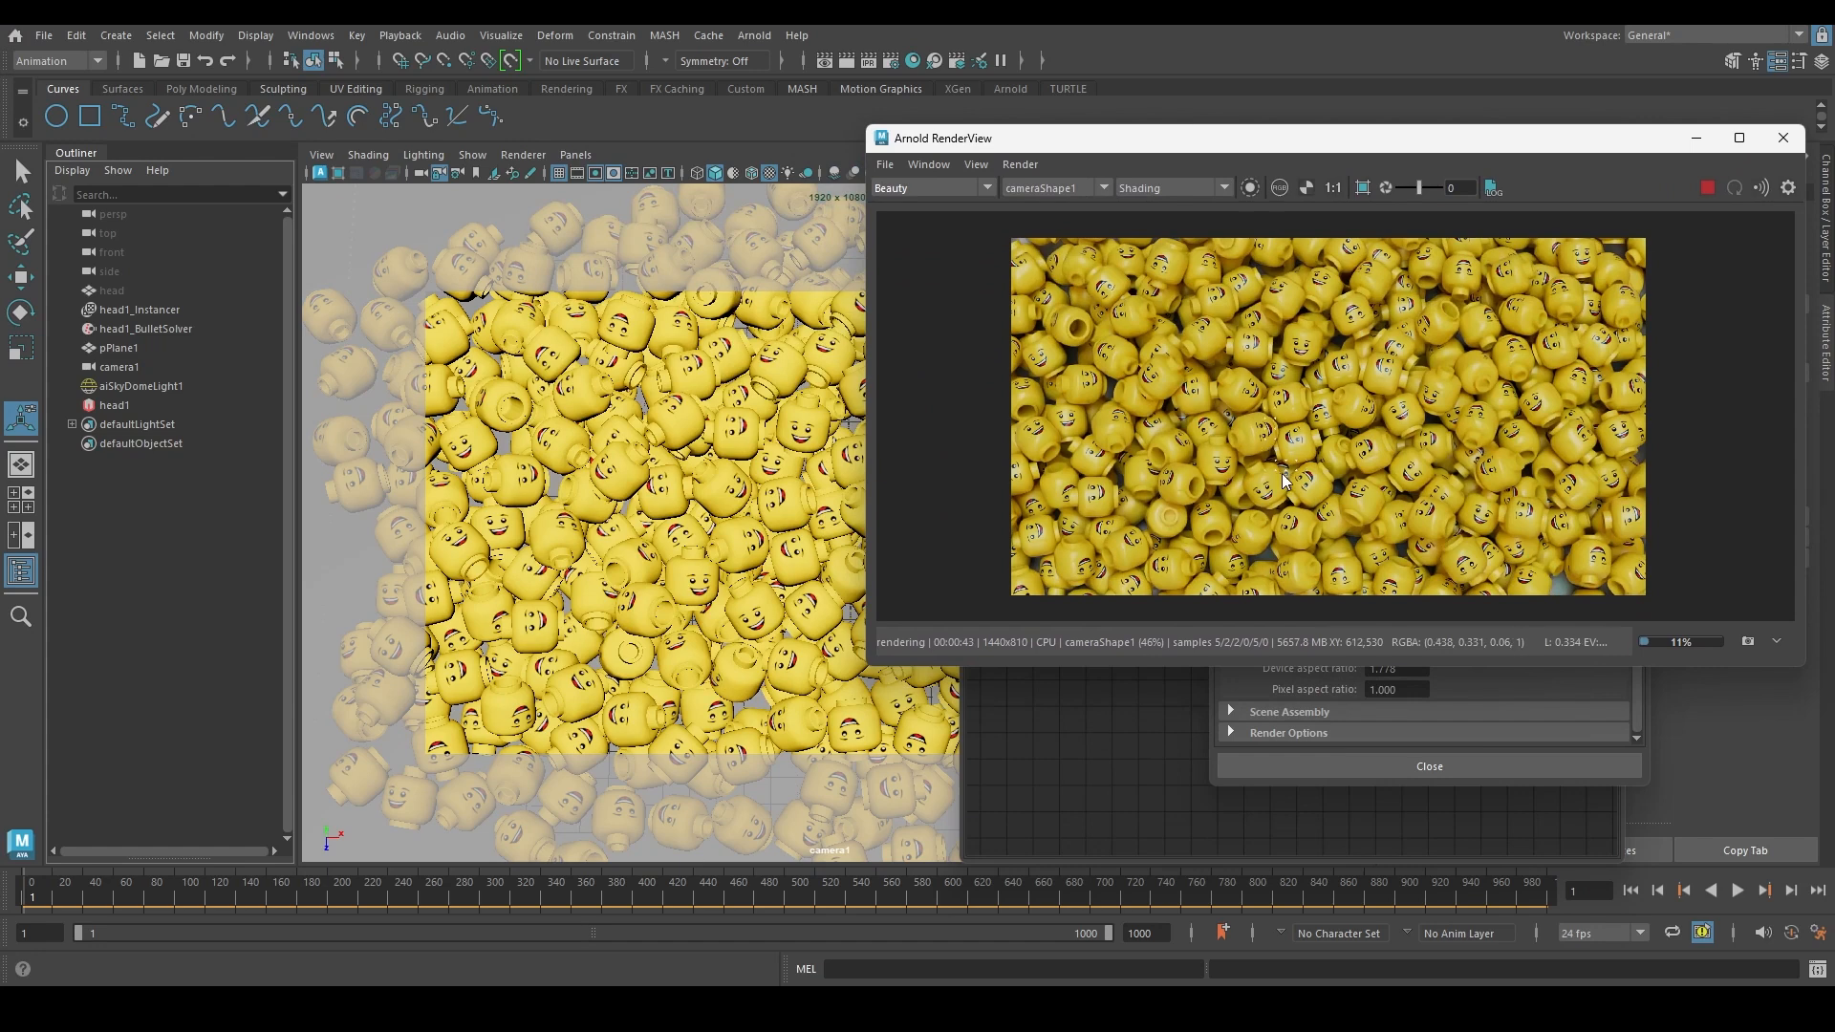
scroll(1557, 522, "up", 1)
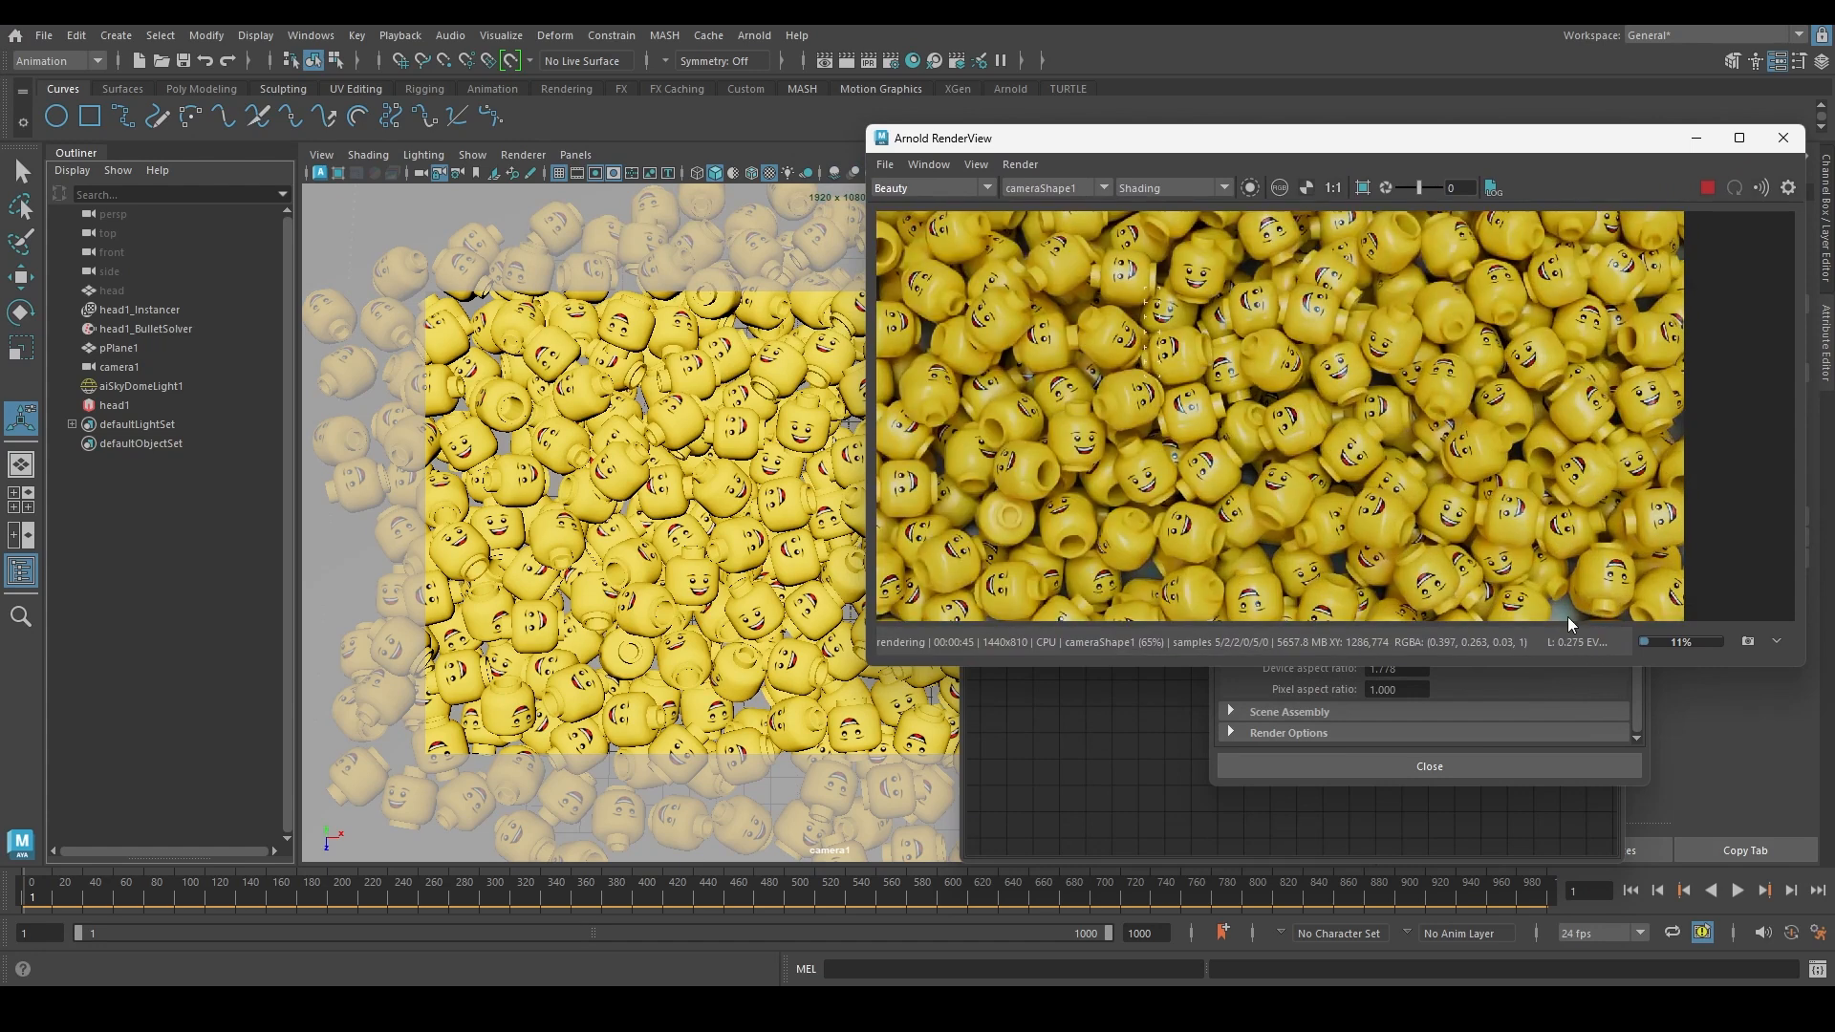
left_click_drag(1449, 145, 1527, 284)
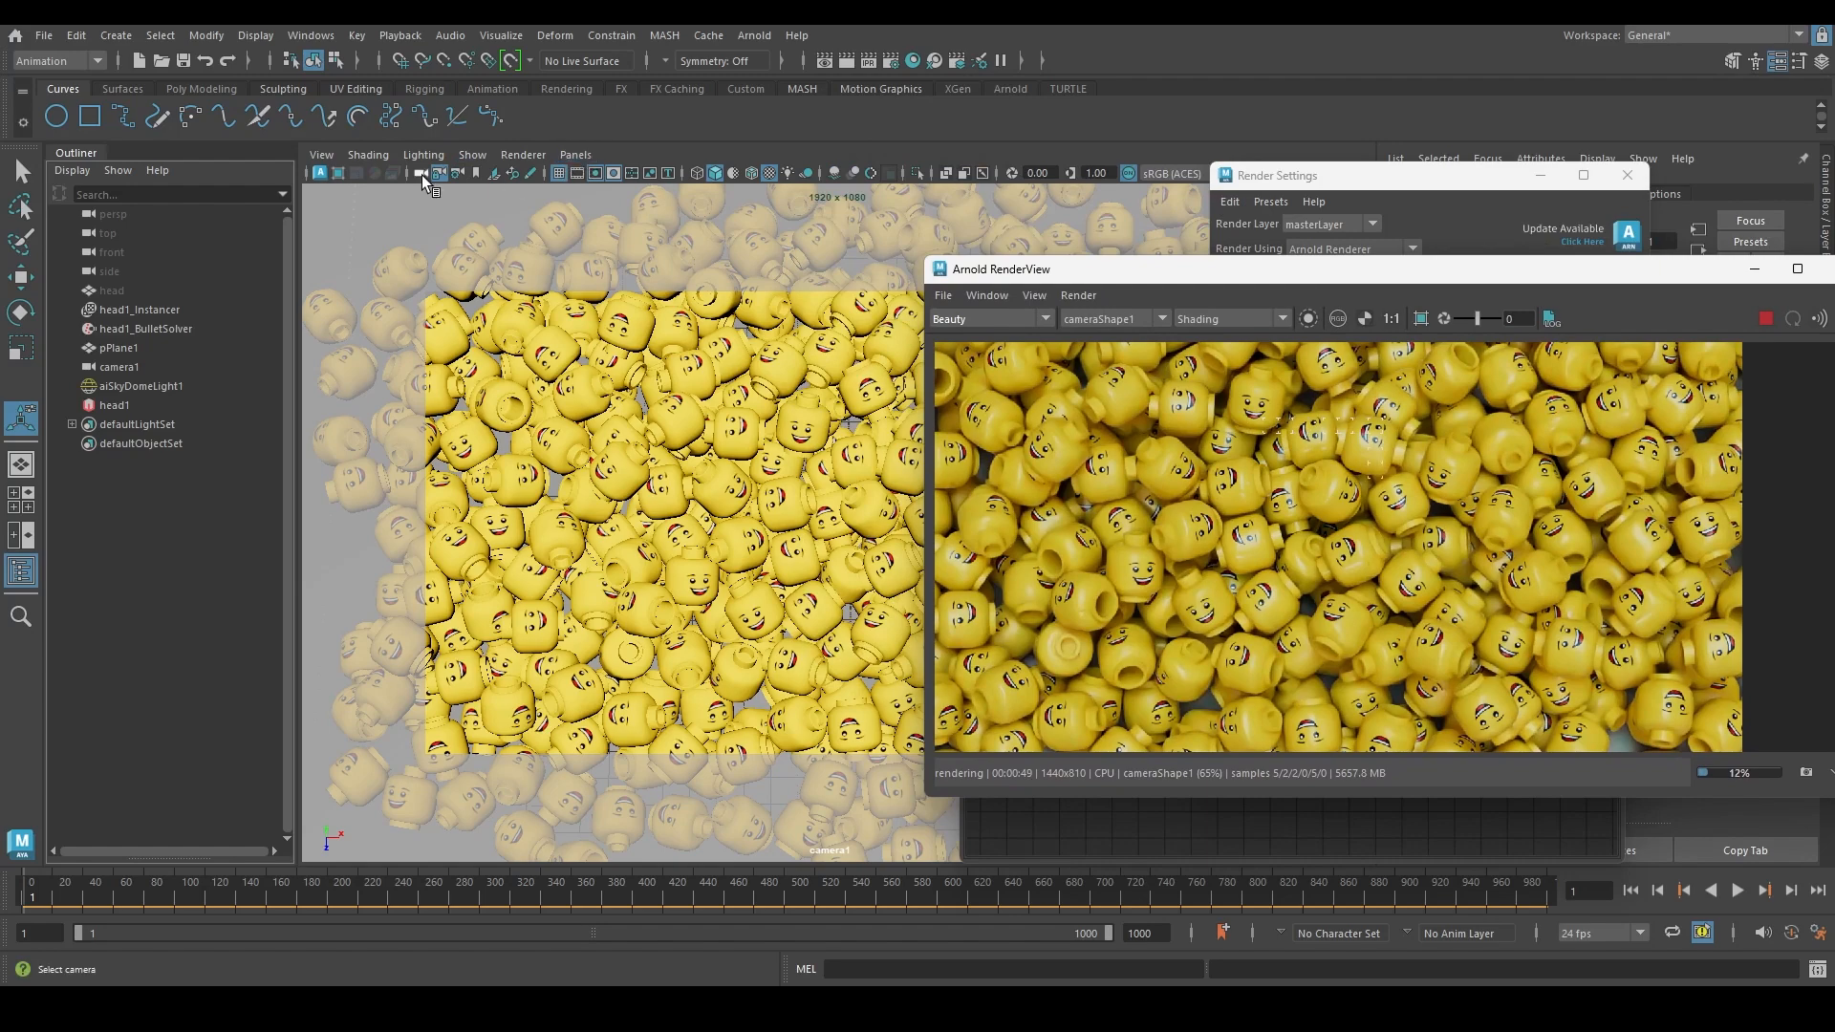
Place the Arnold RenderView beside the viewport and shift the camera1 view slightly to reframe the pile of heads
left_click_drag(1115, 277, 937, 146)
middle_click_drag(621, 430, 644, 435, "alt")
key("f")
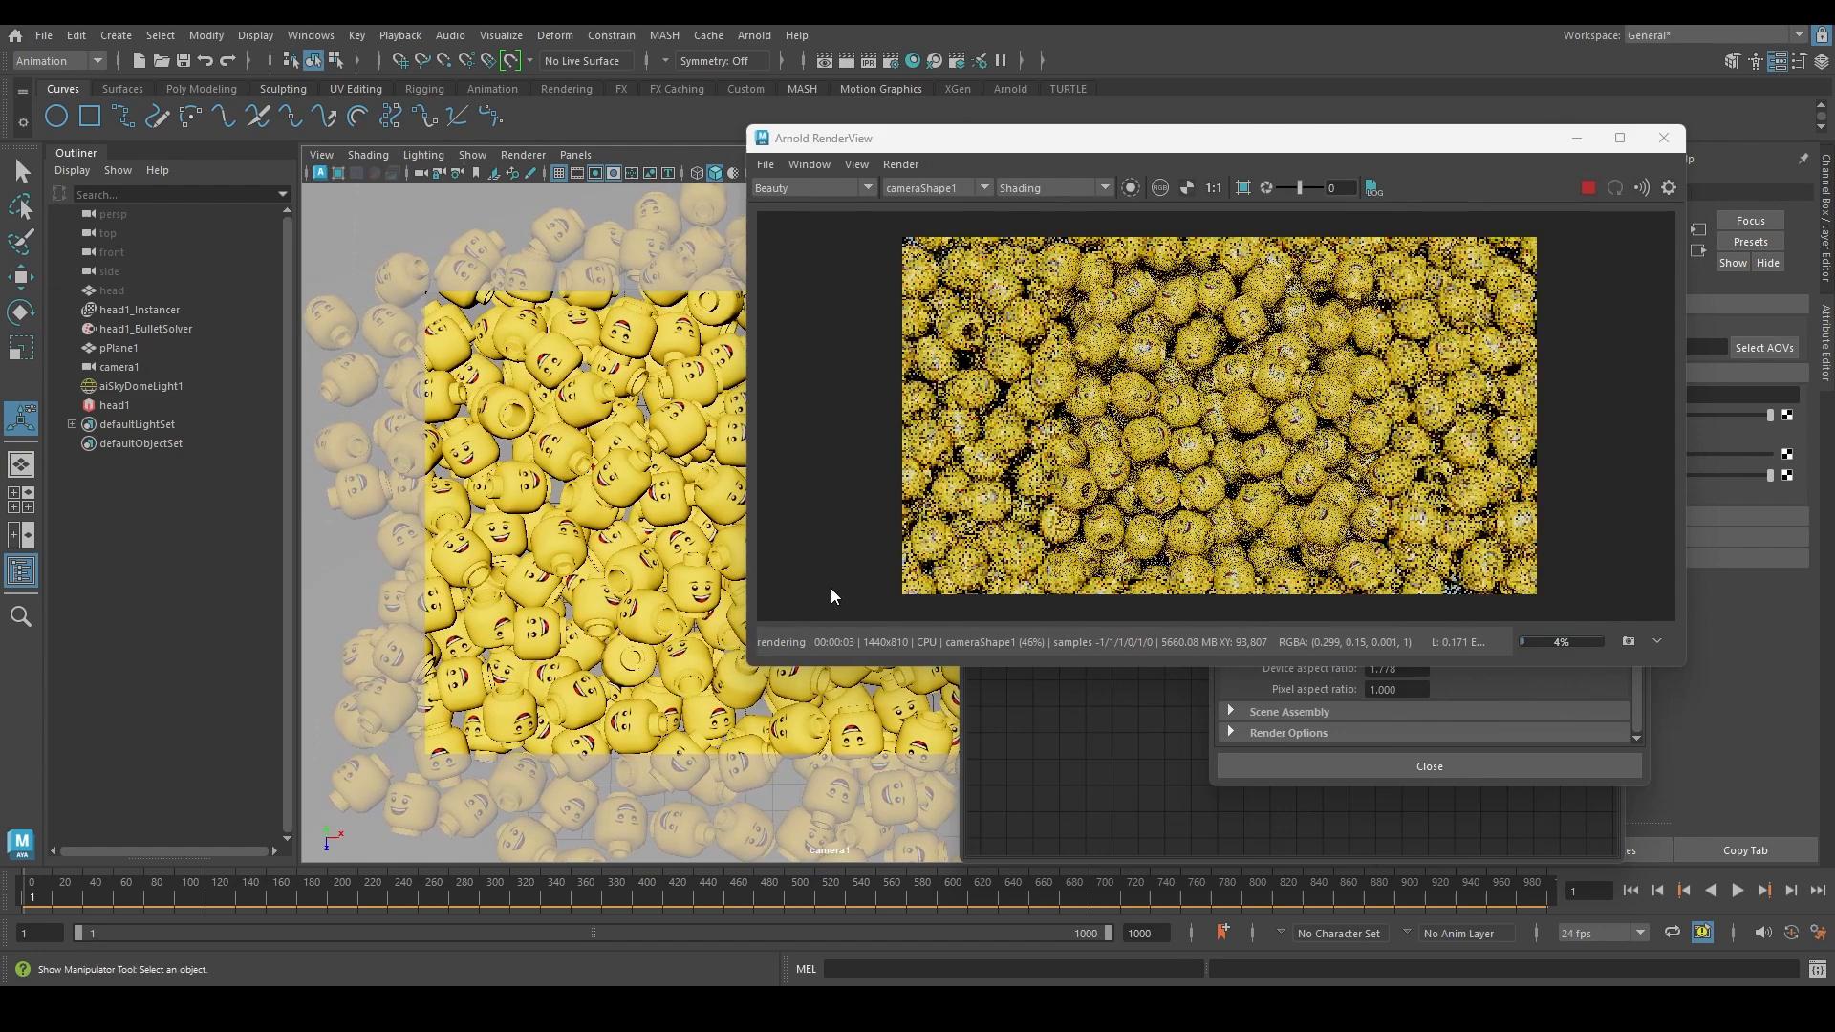
middle_click_drag(650, 517, 663, 515, "alt")
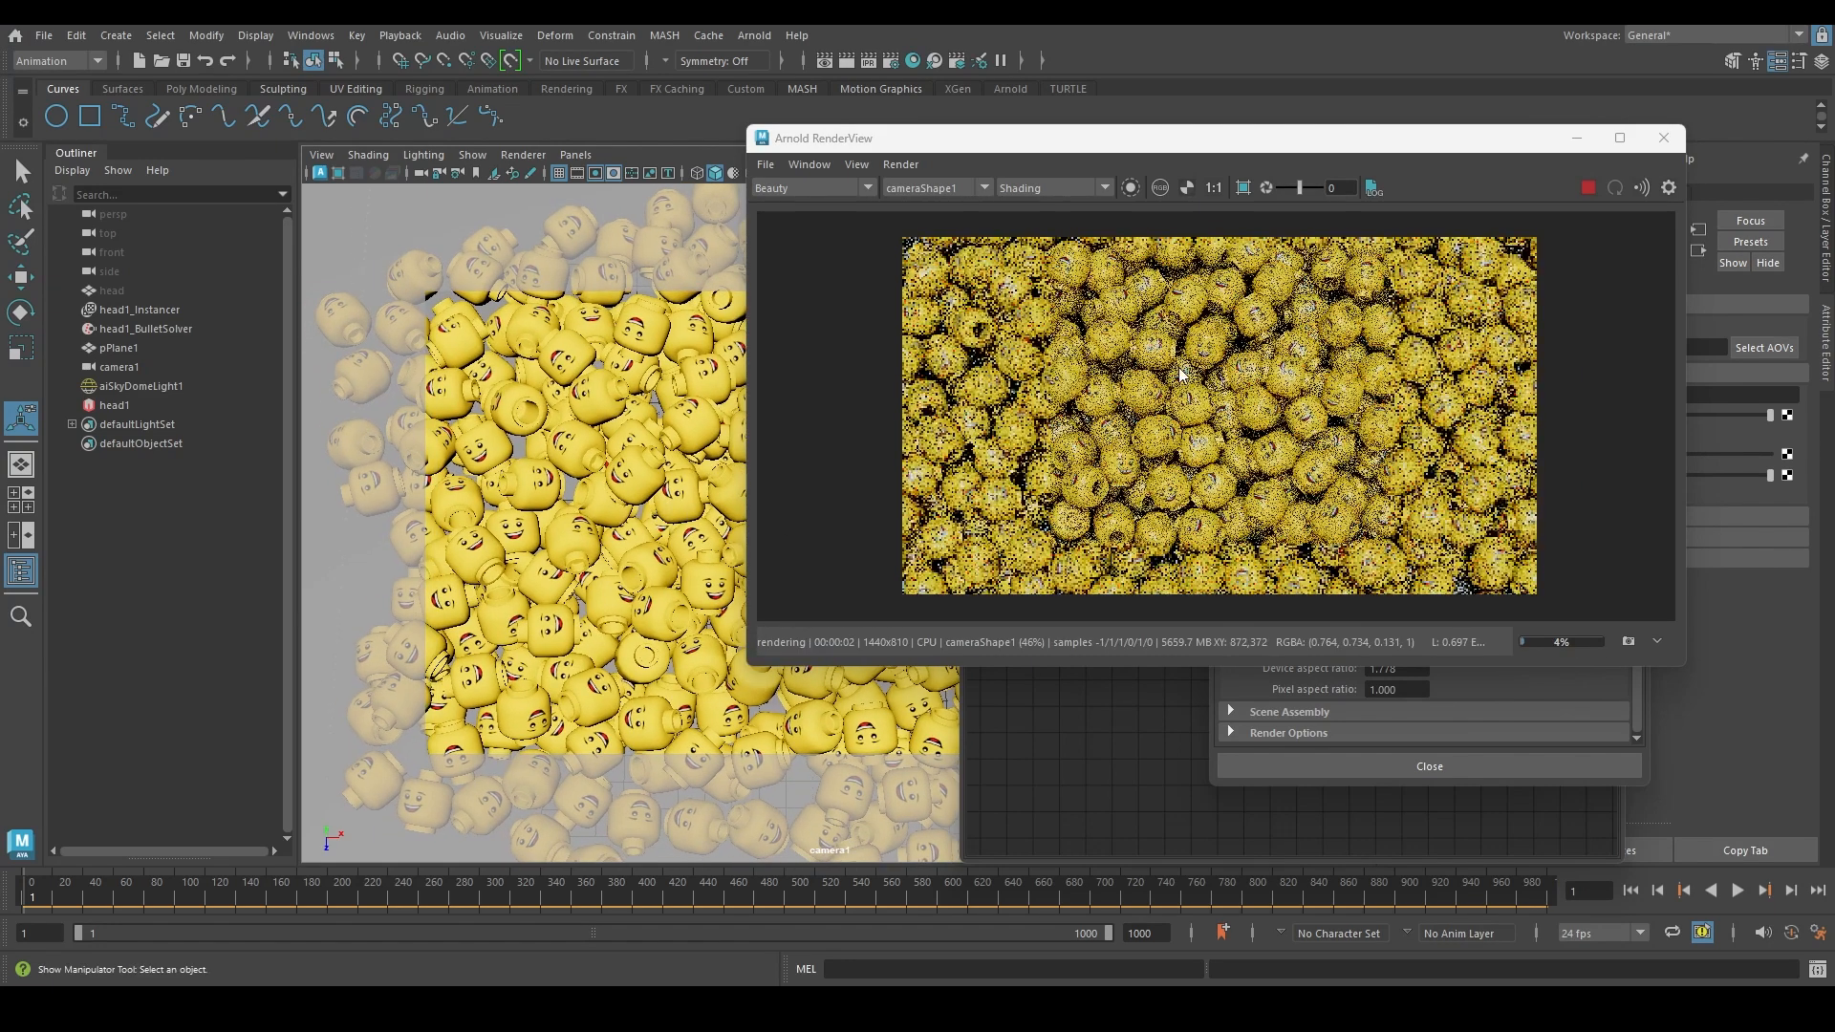
Move the Arnold RenderView clear of the Node Editor and bring the shading network forward
left_click_drag(1367, 149, 1377, 274)
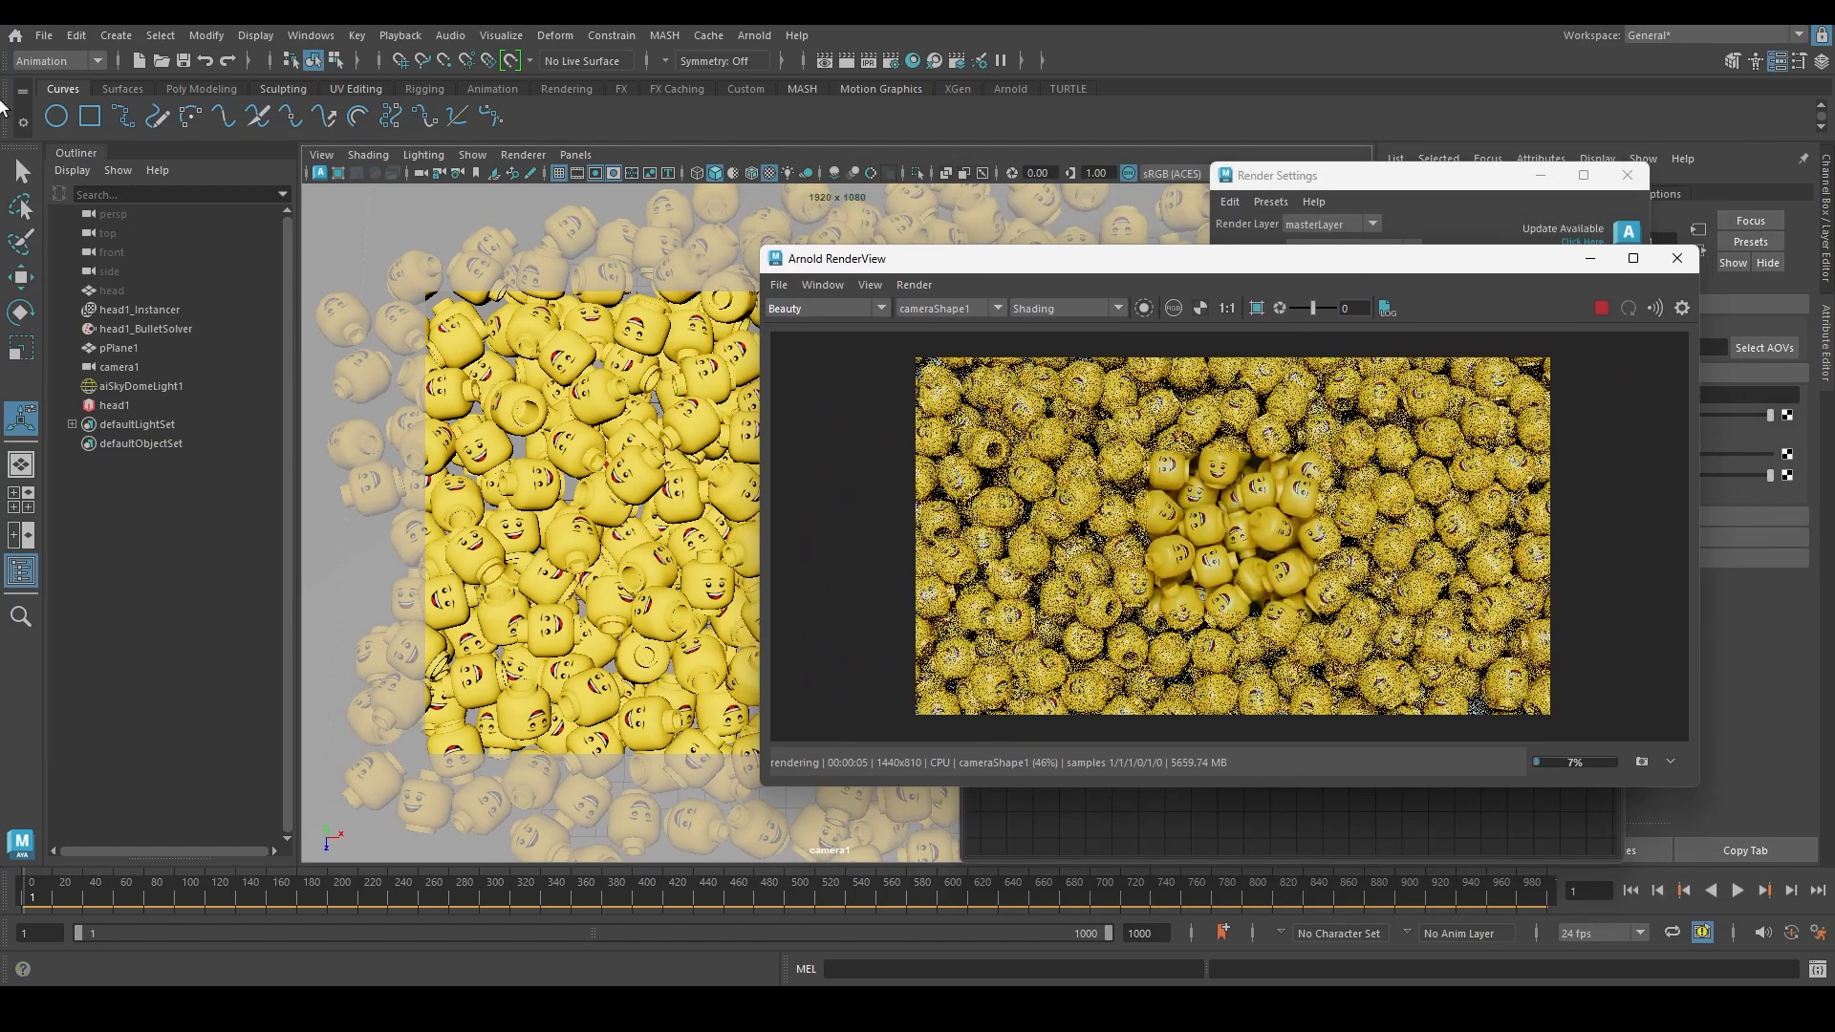
left_click(436, 174)
left_click_drag(1259, 274, 628, 213)
left_click(1172, 325)
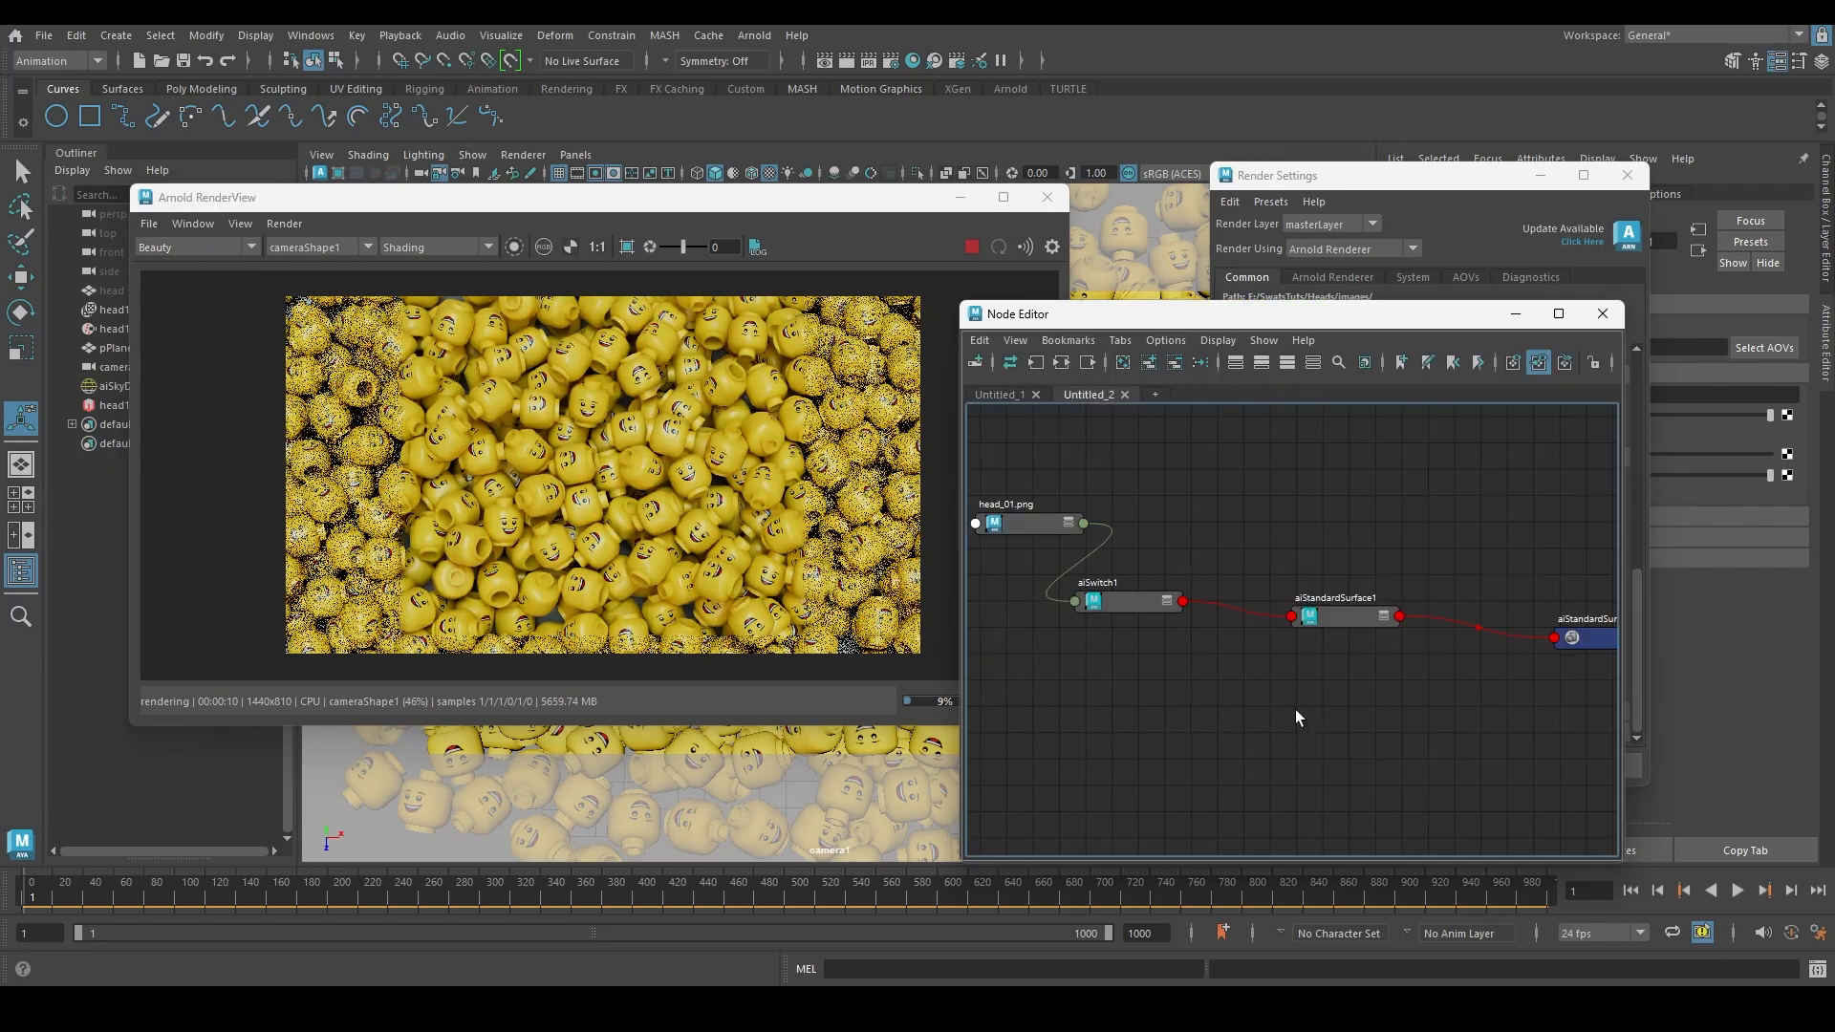
Line up the head_01.png file node in front of aiSwitch1 and move the Node Editor off the Render Settings
scroll(1407, 686, "down", 2)
scroll(1105, 493, "down", 2)
left_click(1138, 495)
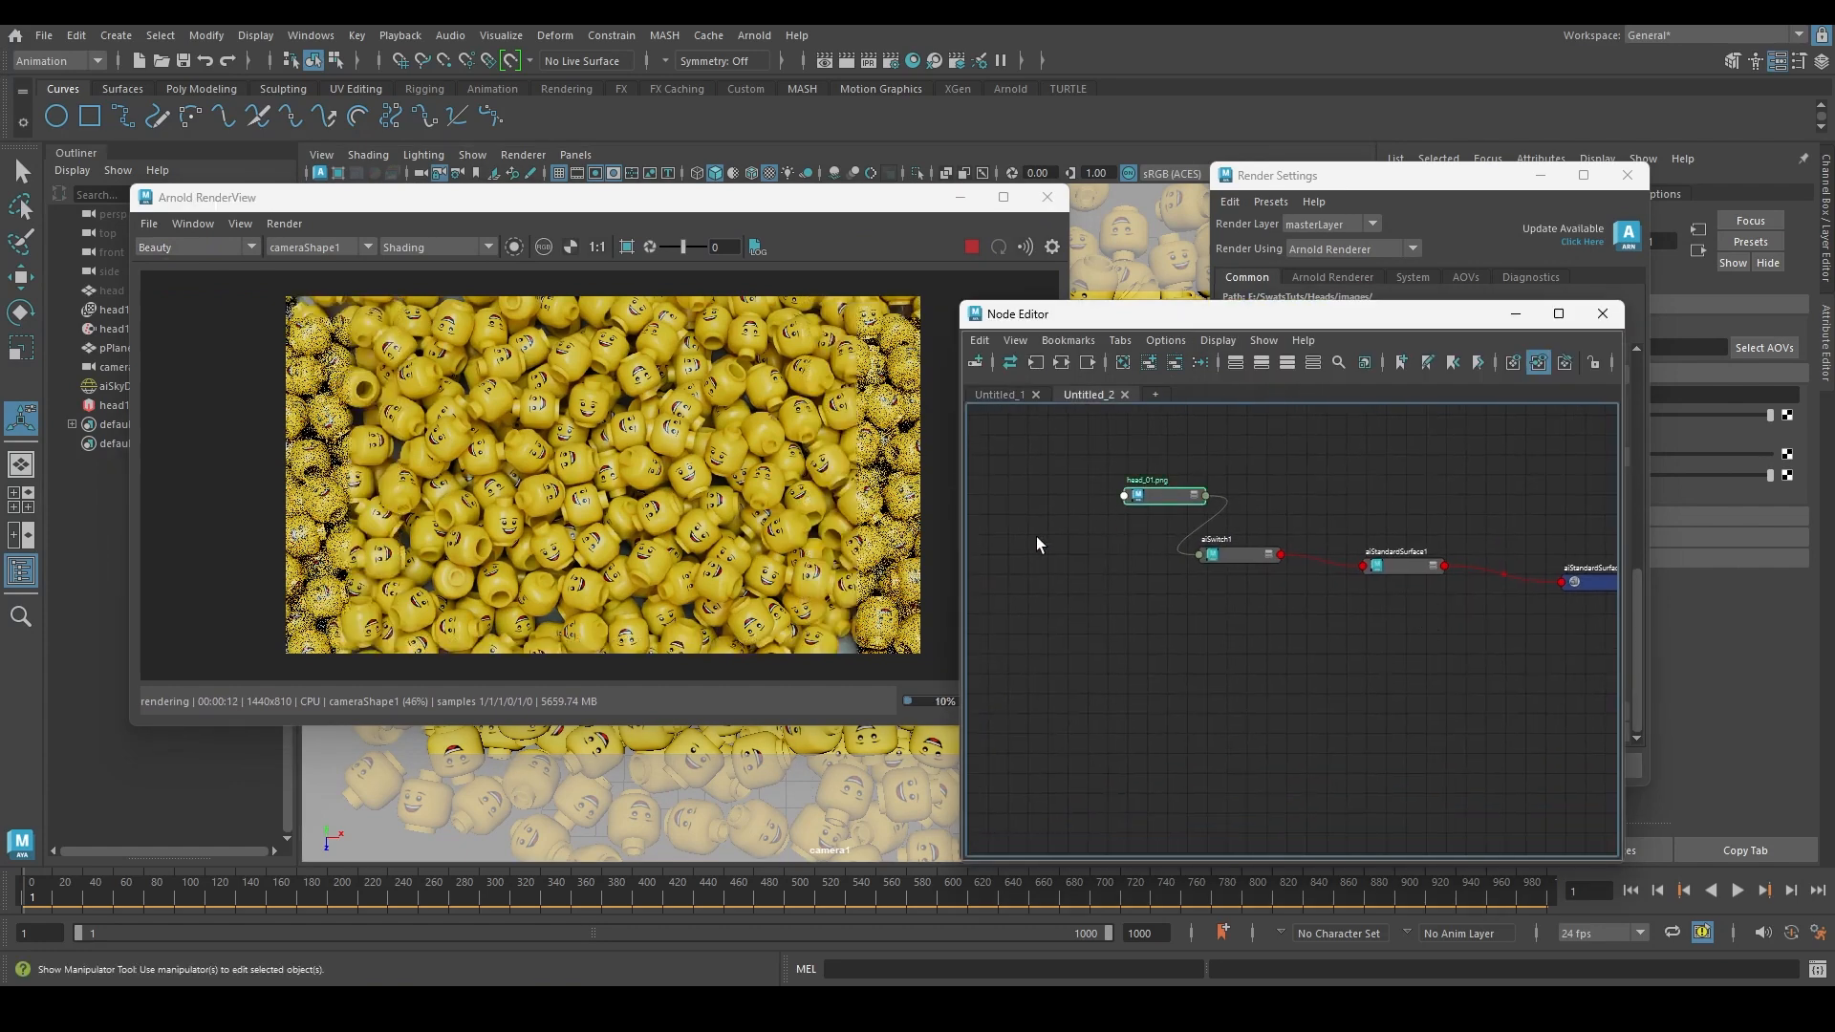
left_click_drag(1148, 495, 1022, 551)
left_click_drag(1418, 326, 877, 335)
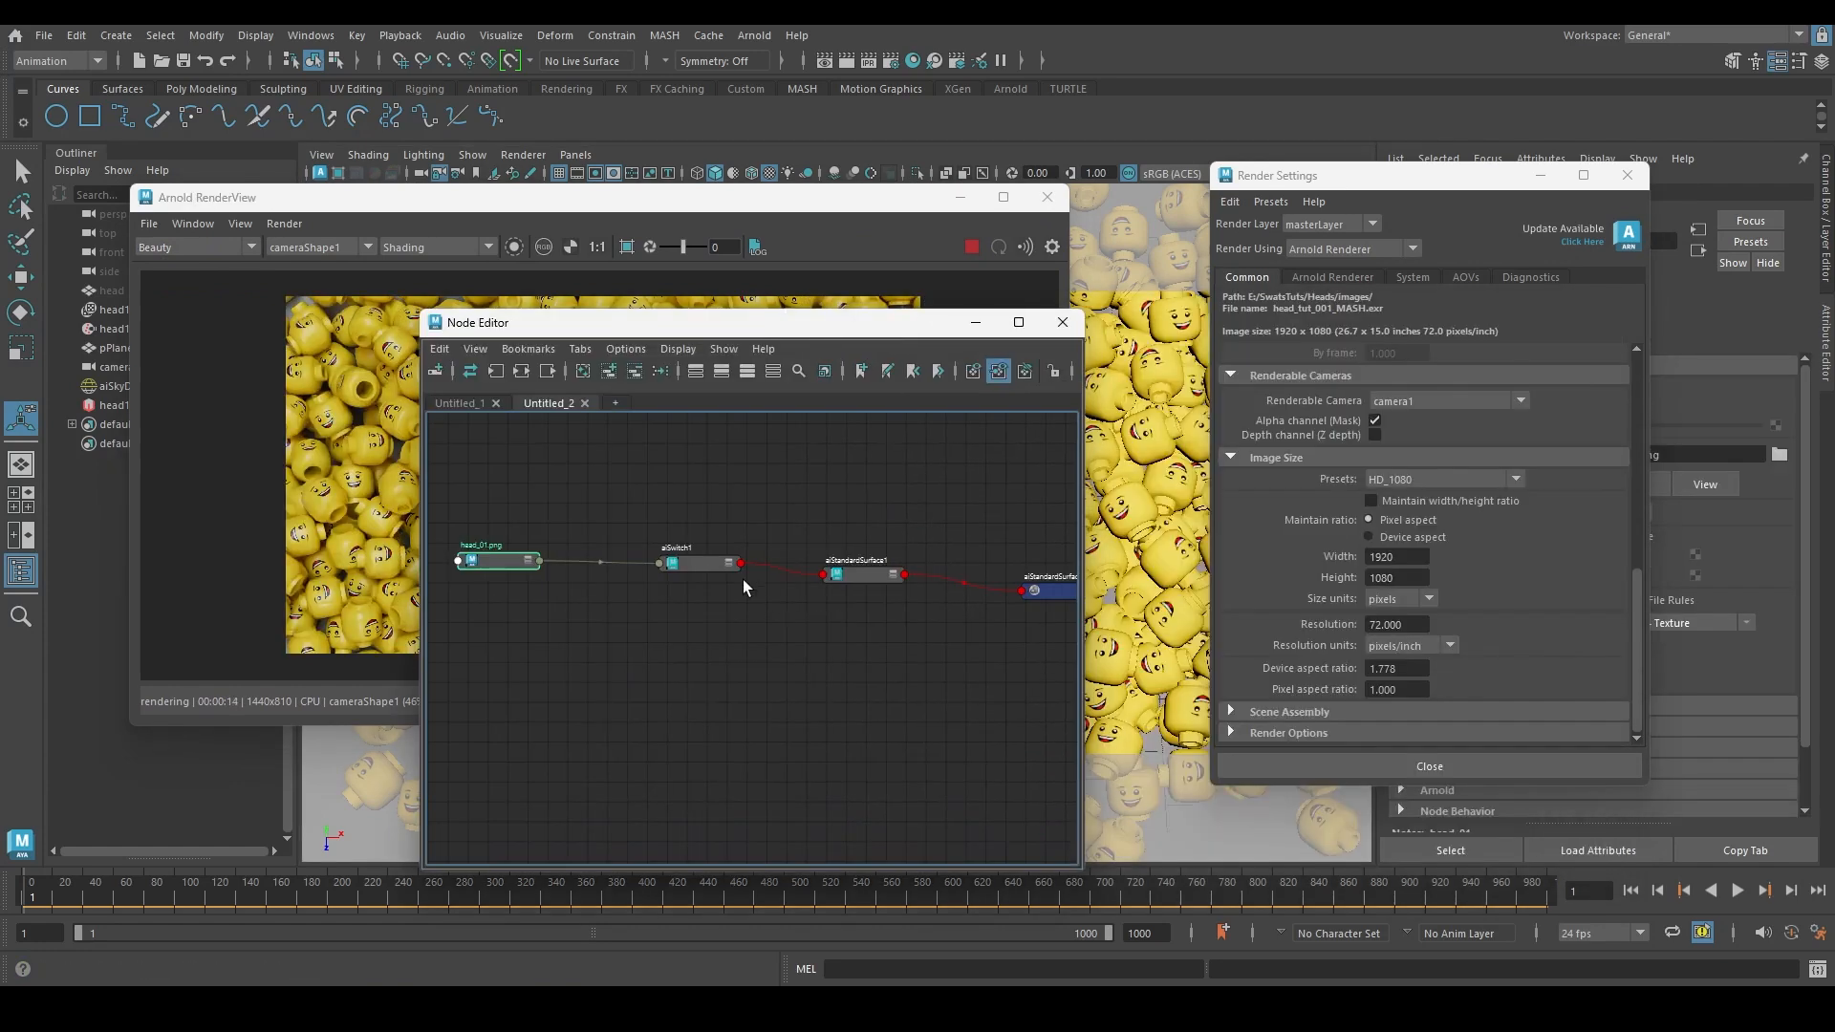
Show the aiSwitch1 attributes, closing the Render Settings and moving the Node Editor clear of them
left_click(691, 565)
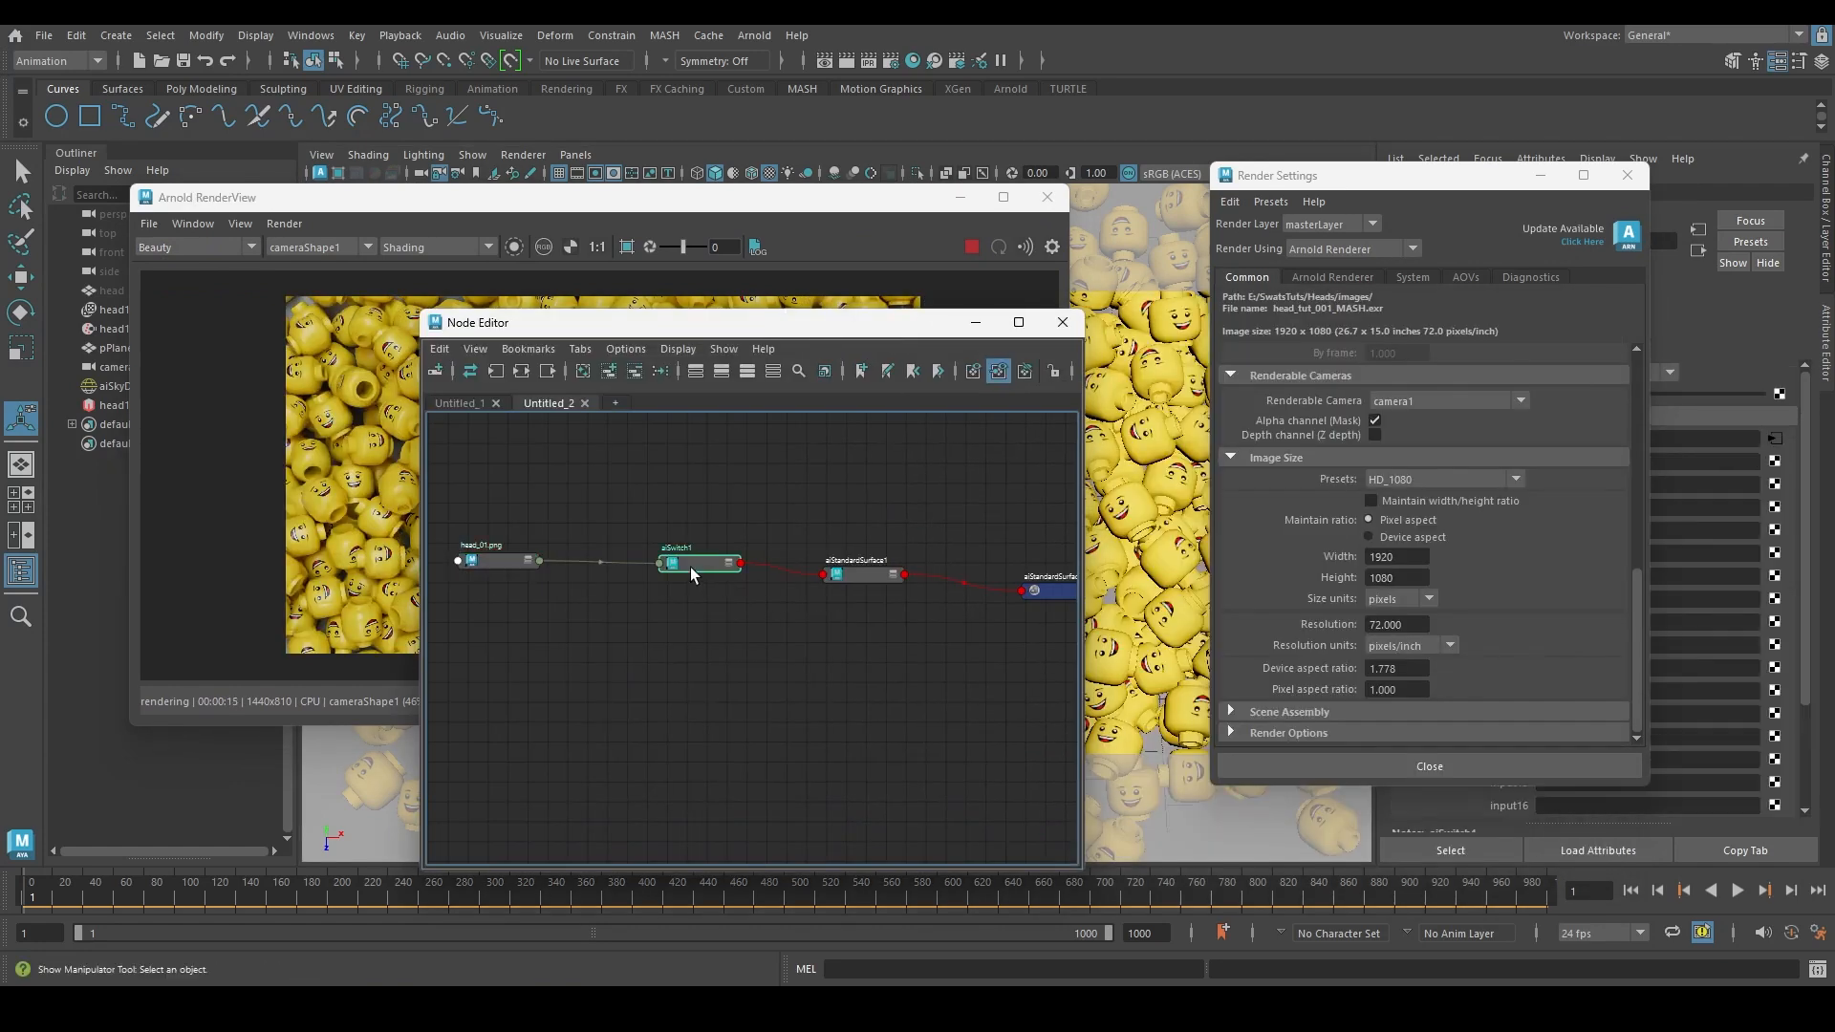
left_click(1628, 175)
left_click_drag(749, 325, 933, 252)
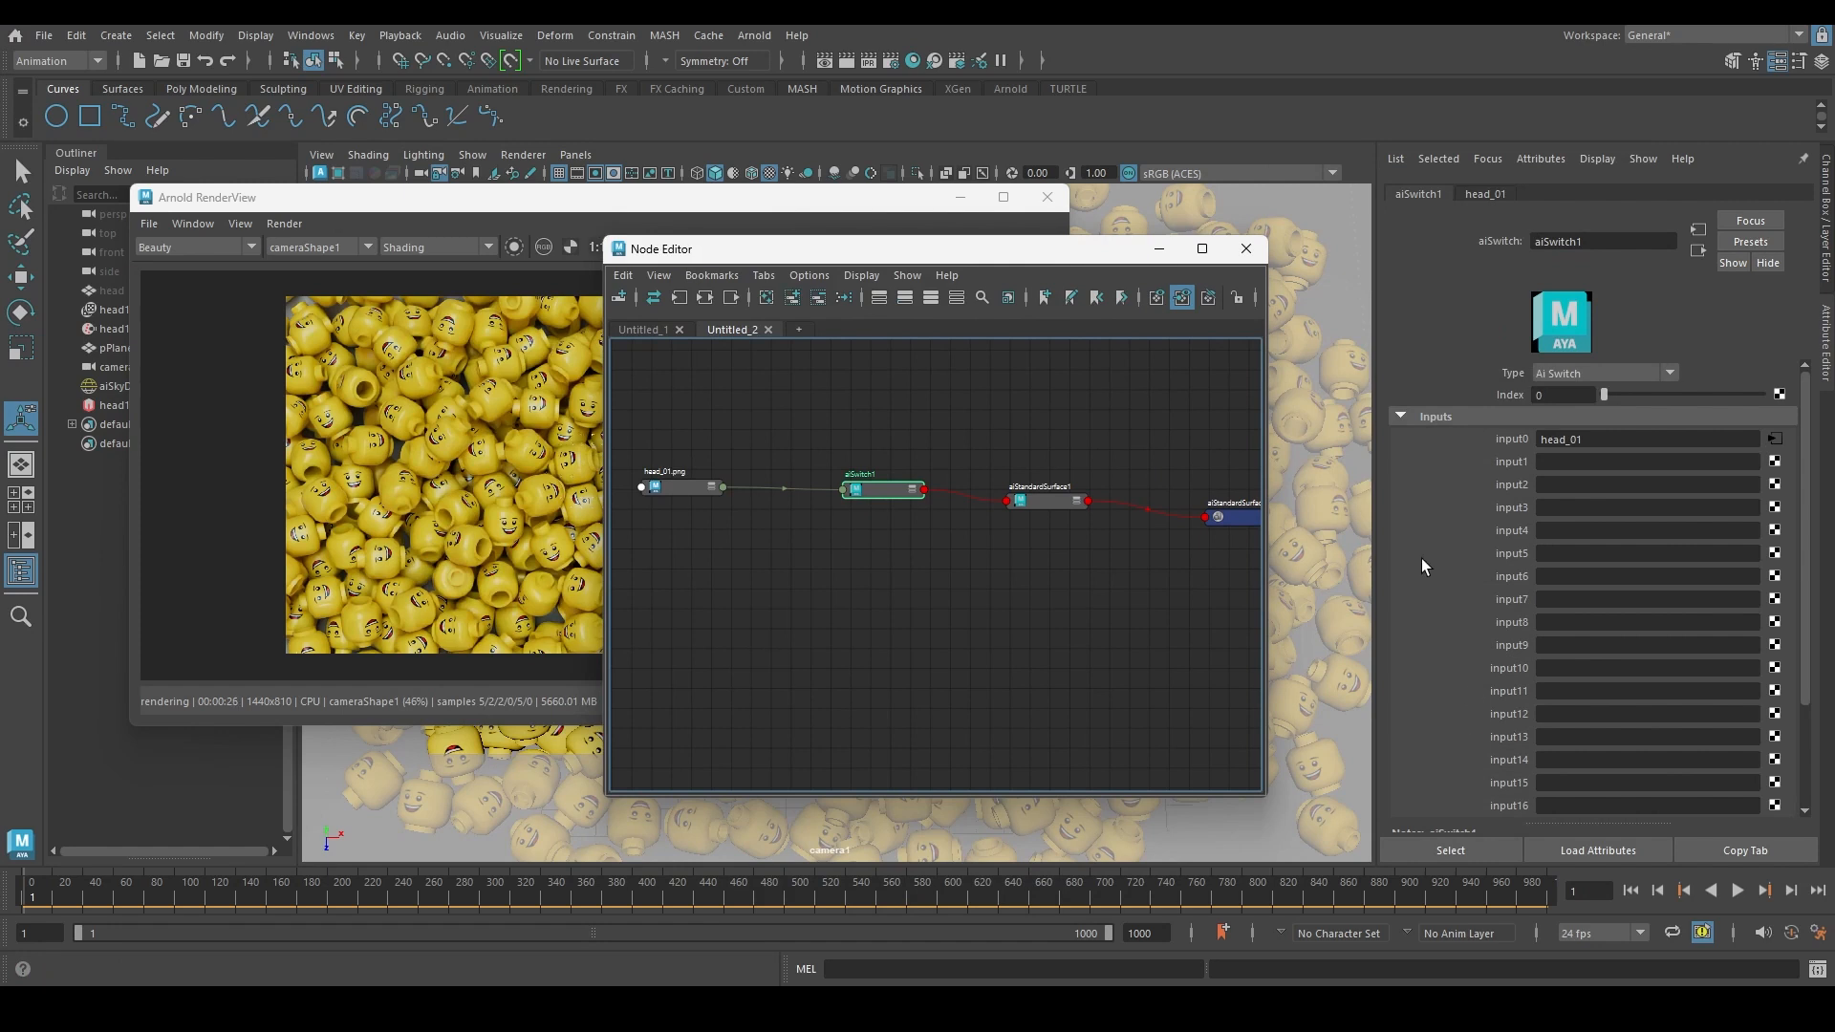
left_click(1564, 395)
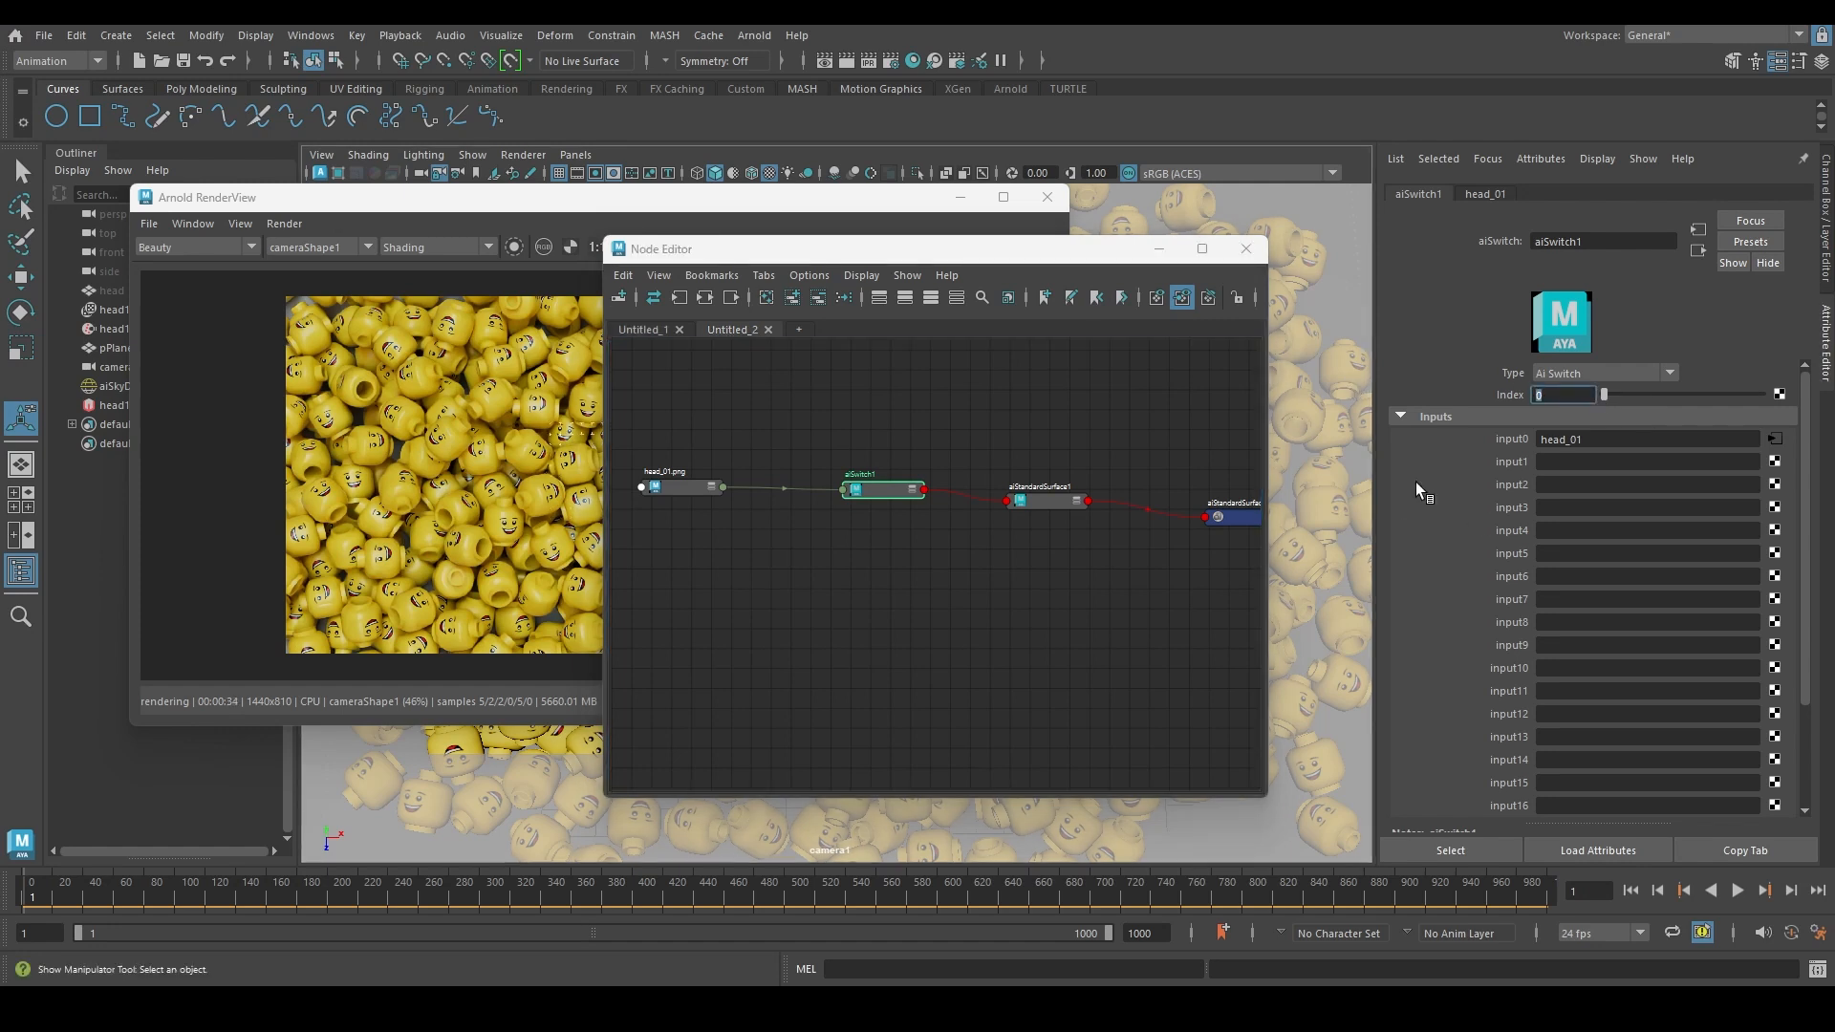
View the aiStandardSurface1 attributes and return to those of aiSwitch1, keeping the Node Editor clear of its inputs
left_click(1035, 507)
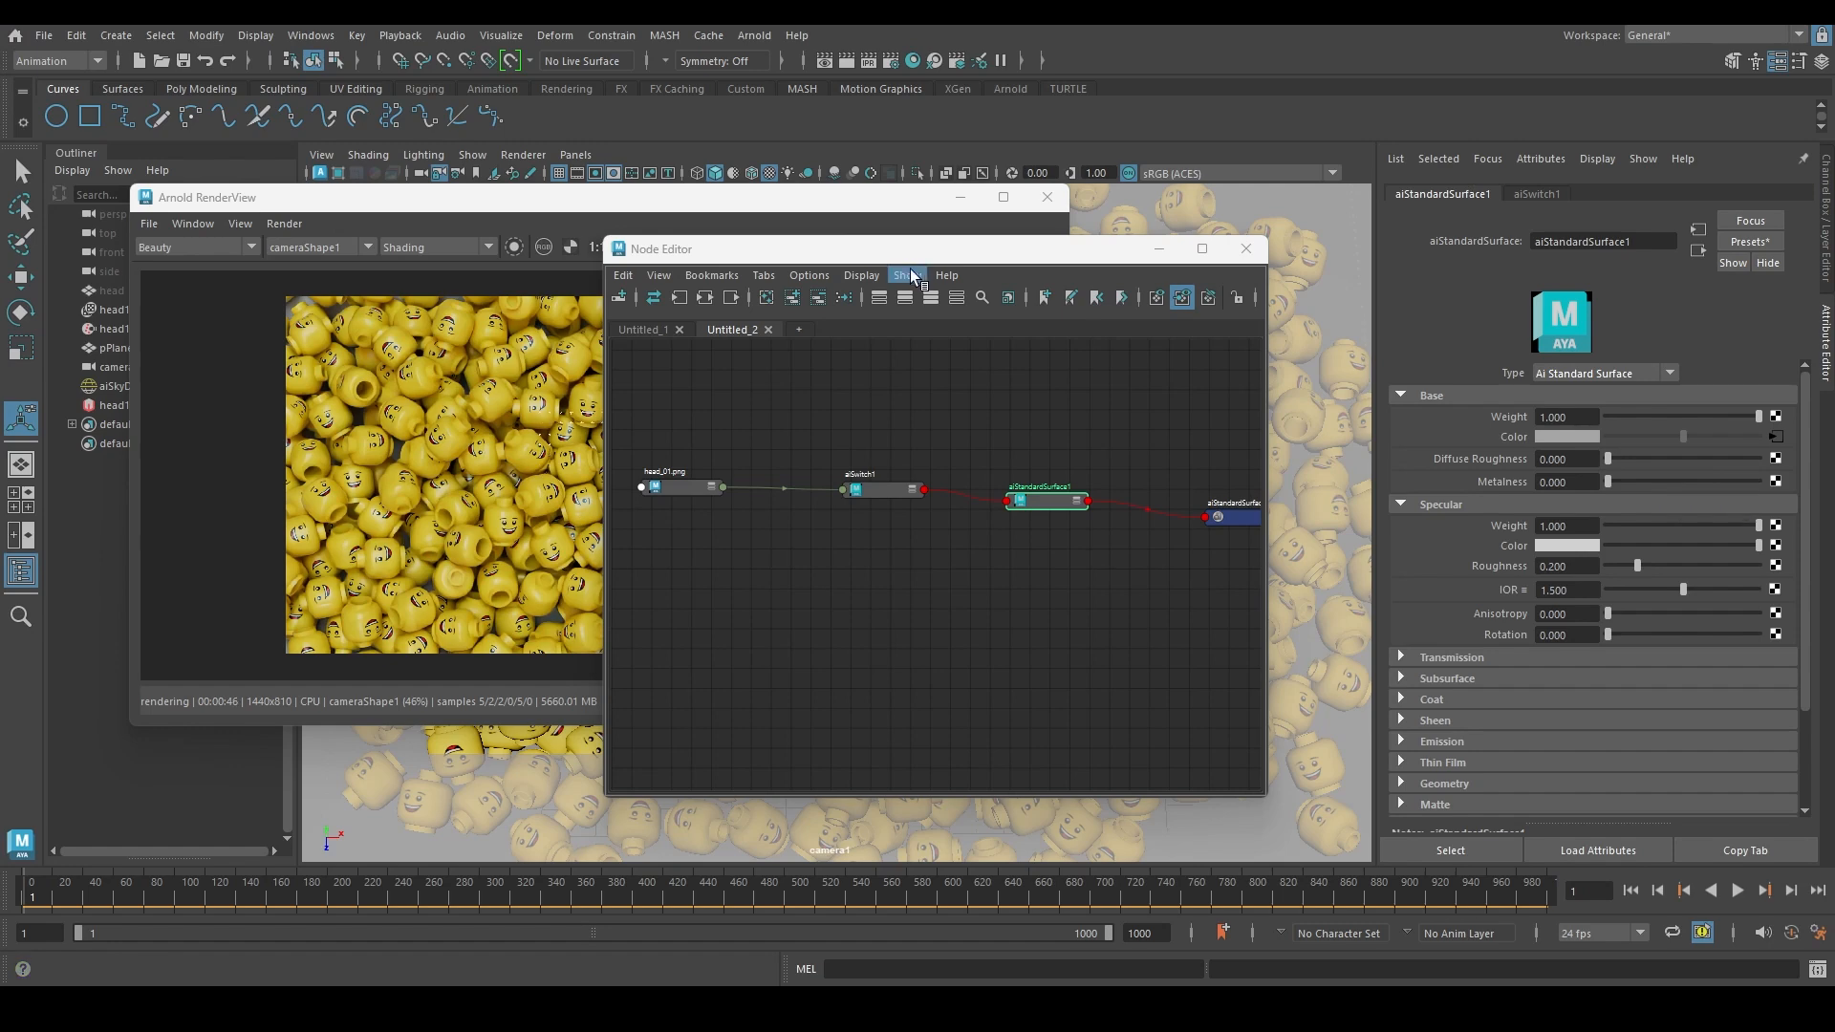
left_click_drag(913, 251, 1133, 248)
middle_click_drag(1044, 554, 1161, 568, "alt")
left_click(973, 497)
left_click(1244, 498)
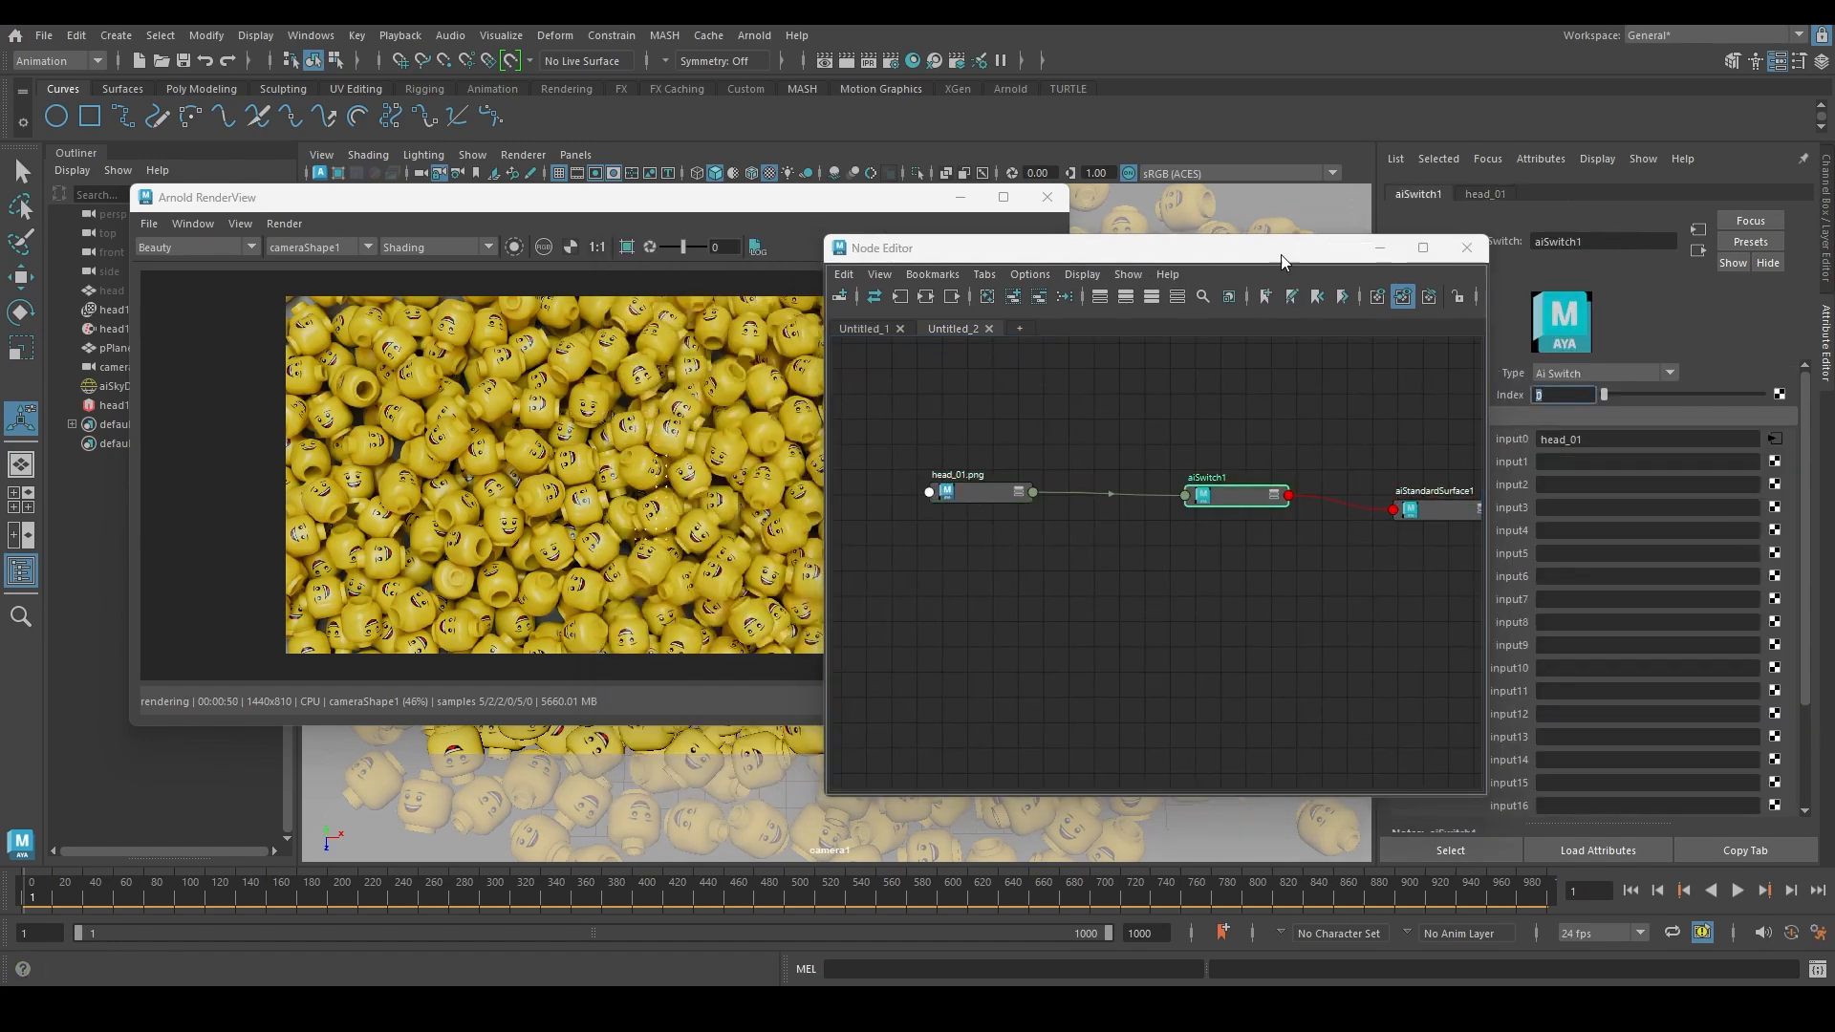
left_click_drag(1295, 252, 1187, 368)
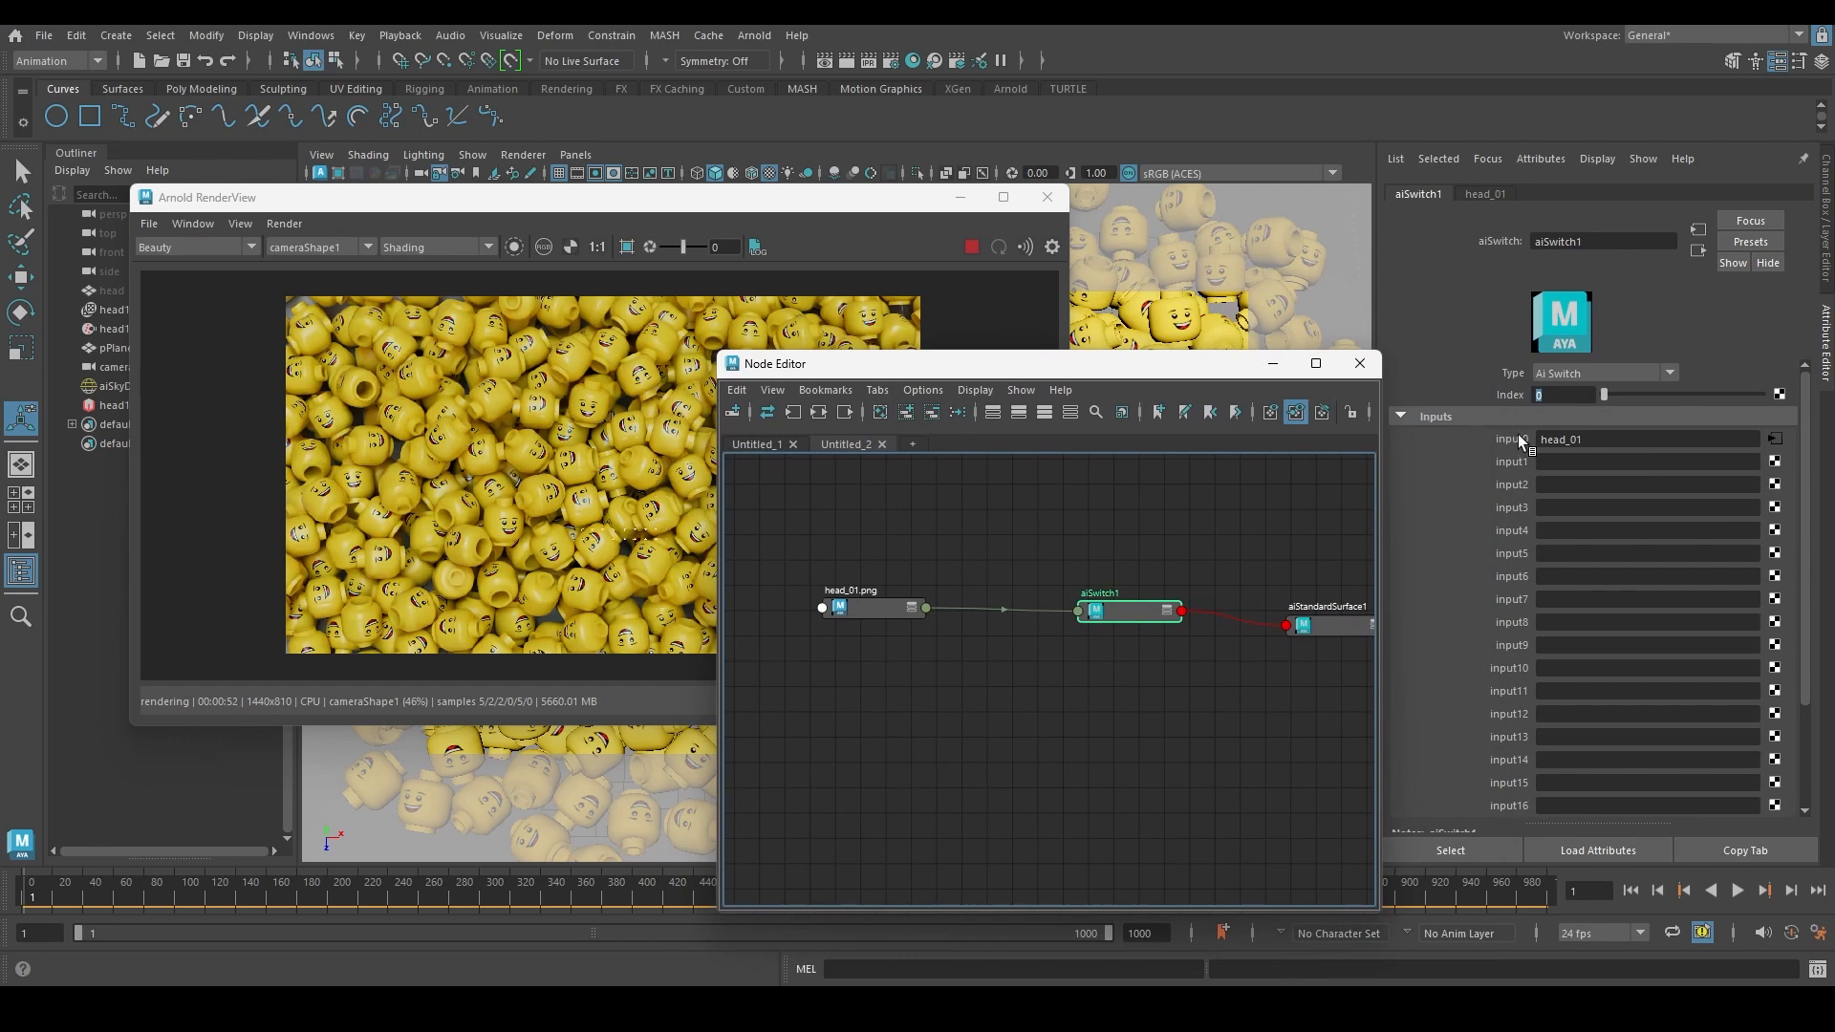
Set the index of aiSwitch1 to 1 and bring the Arnold RenderView into full view
left_click_drag(1561, 394, 1335, 378)
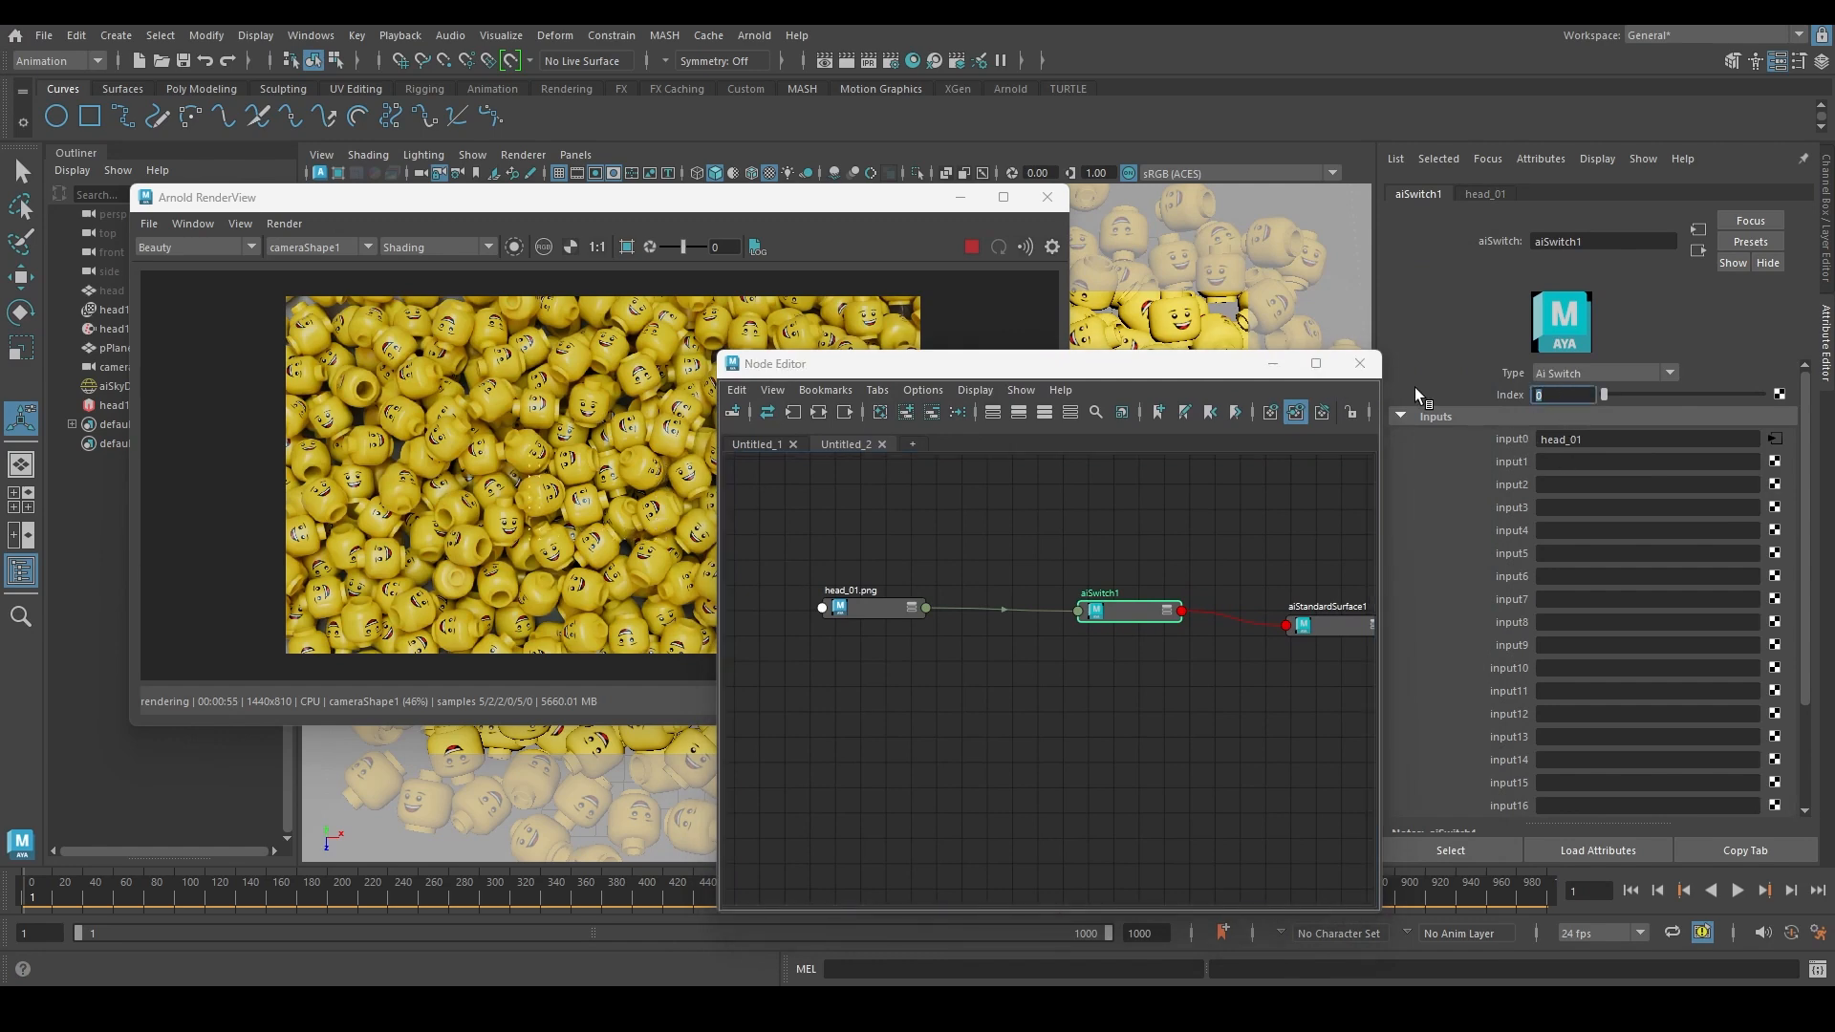
type("1")
key("Return")
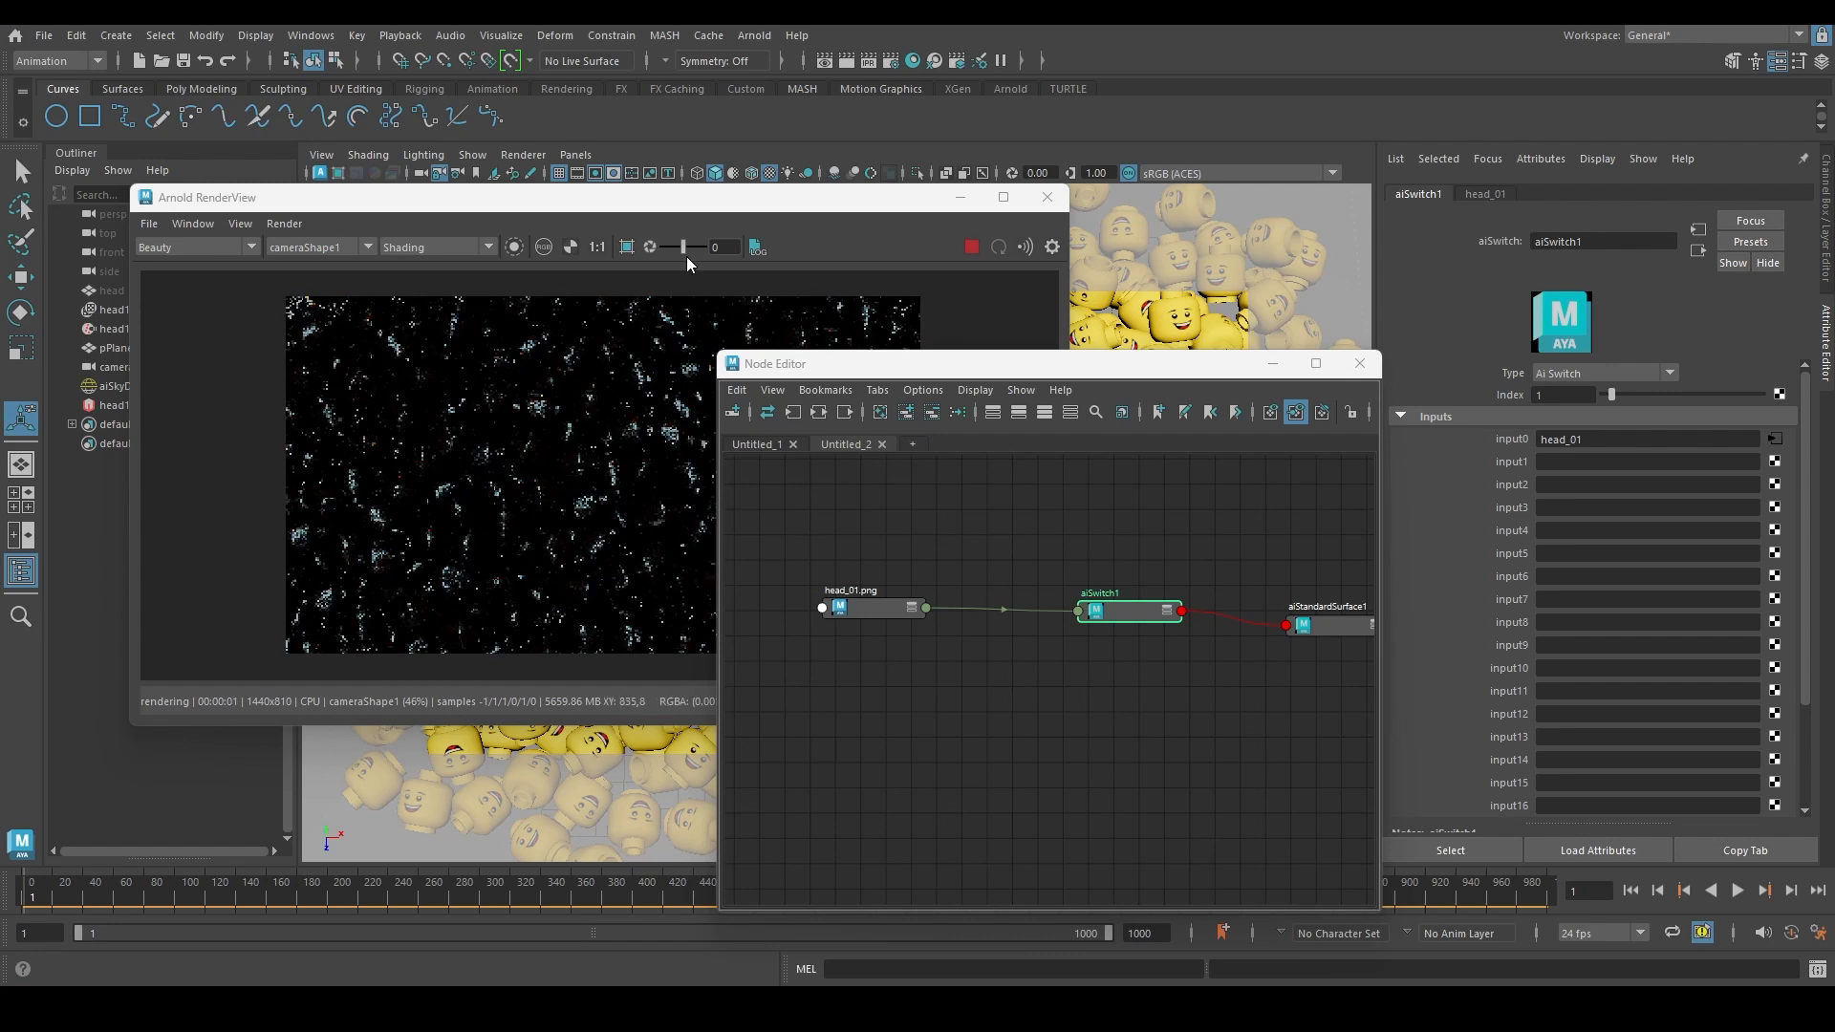
left_click_drag(719, 209, 682, 223)
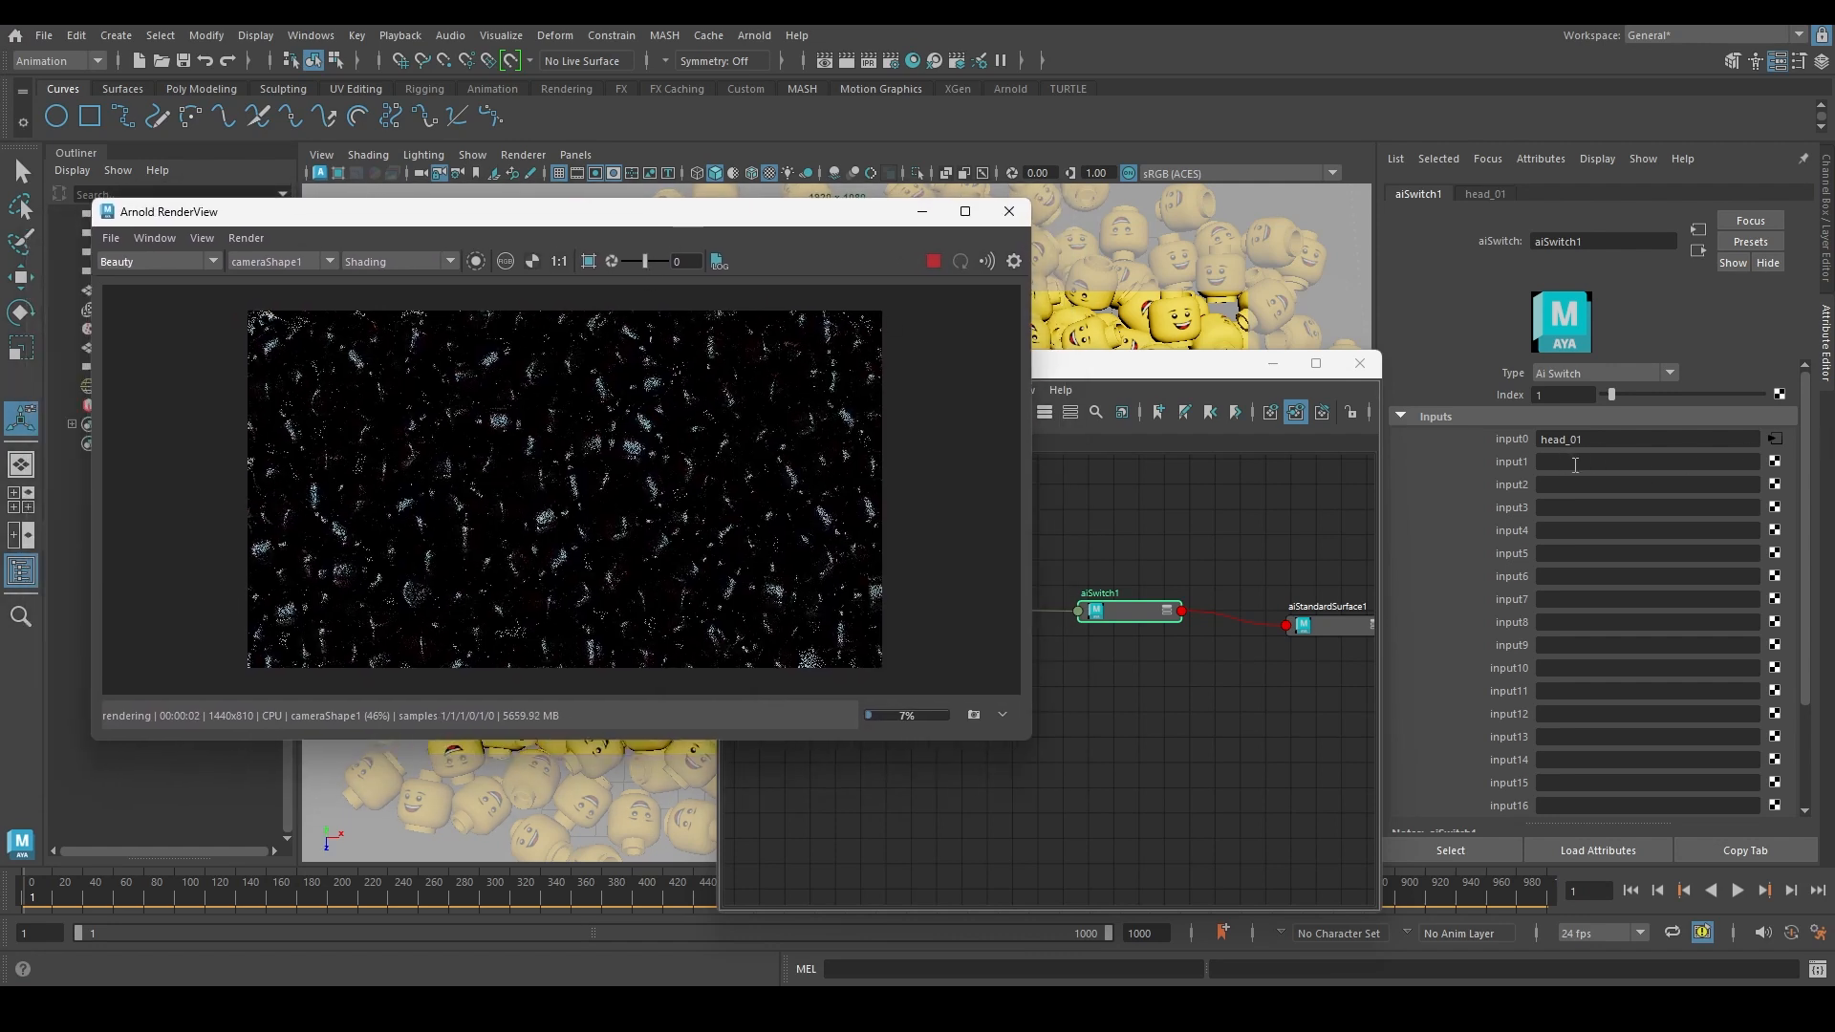
Connect the head_01 texture to input1 of aiSwitch1 and check the updated render
left_click(1200, 746)
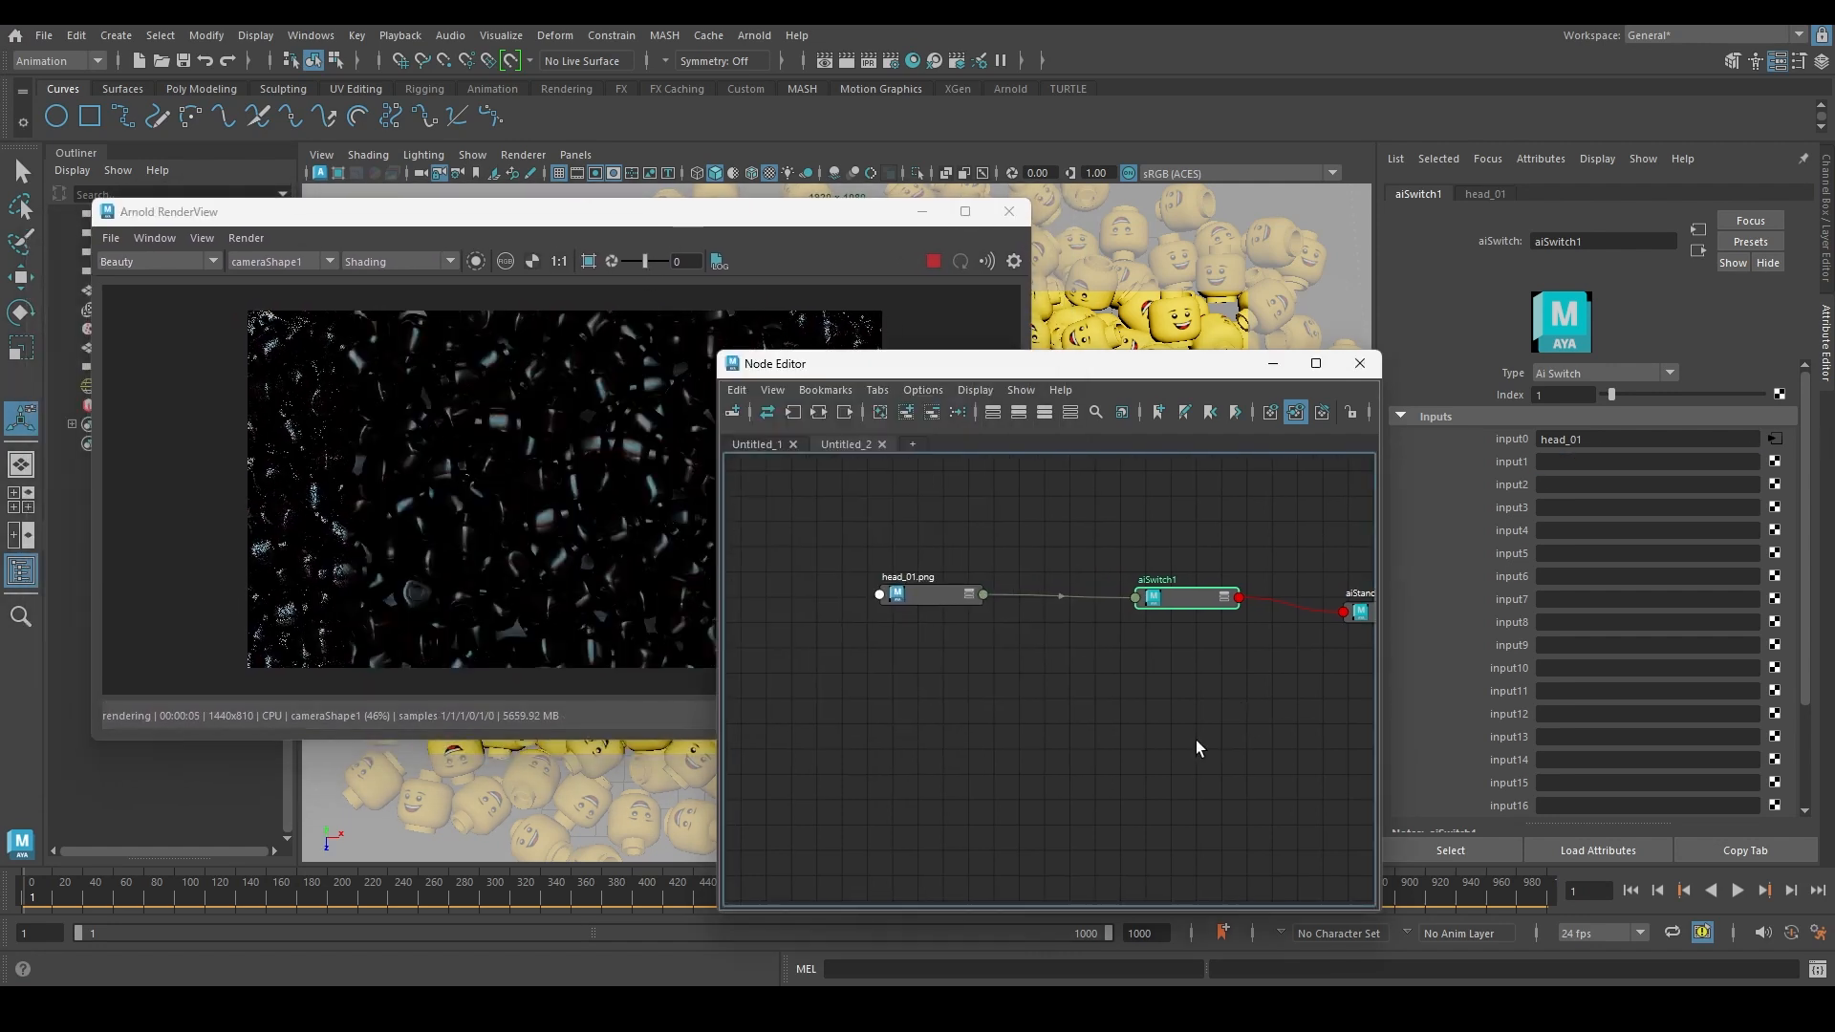
middle_click_drag(935, 598, 1516, 467)
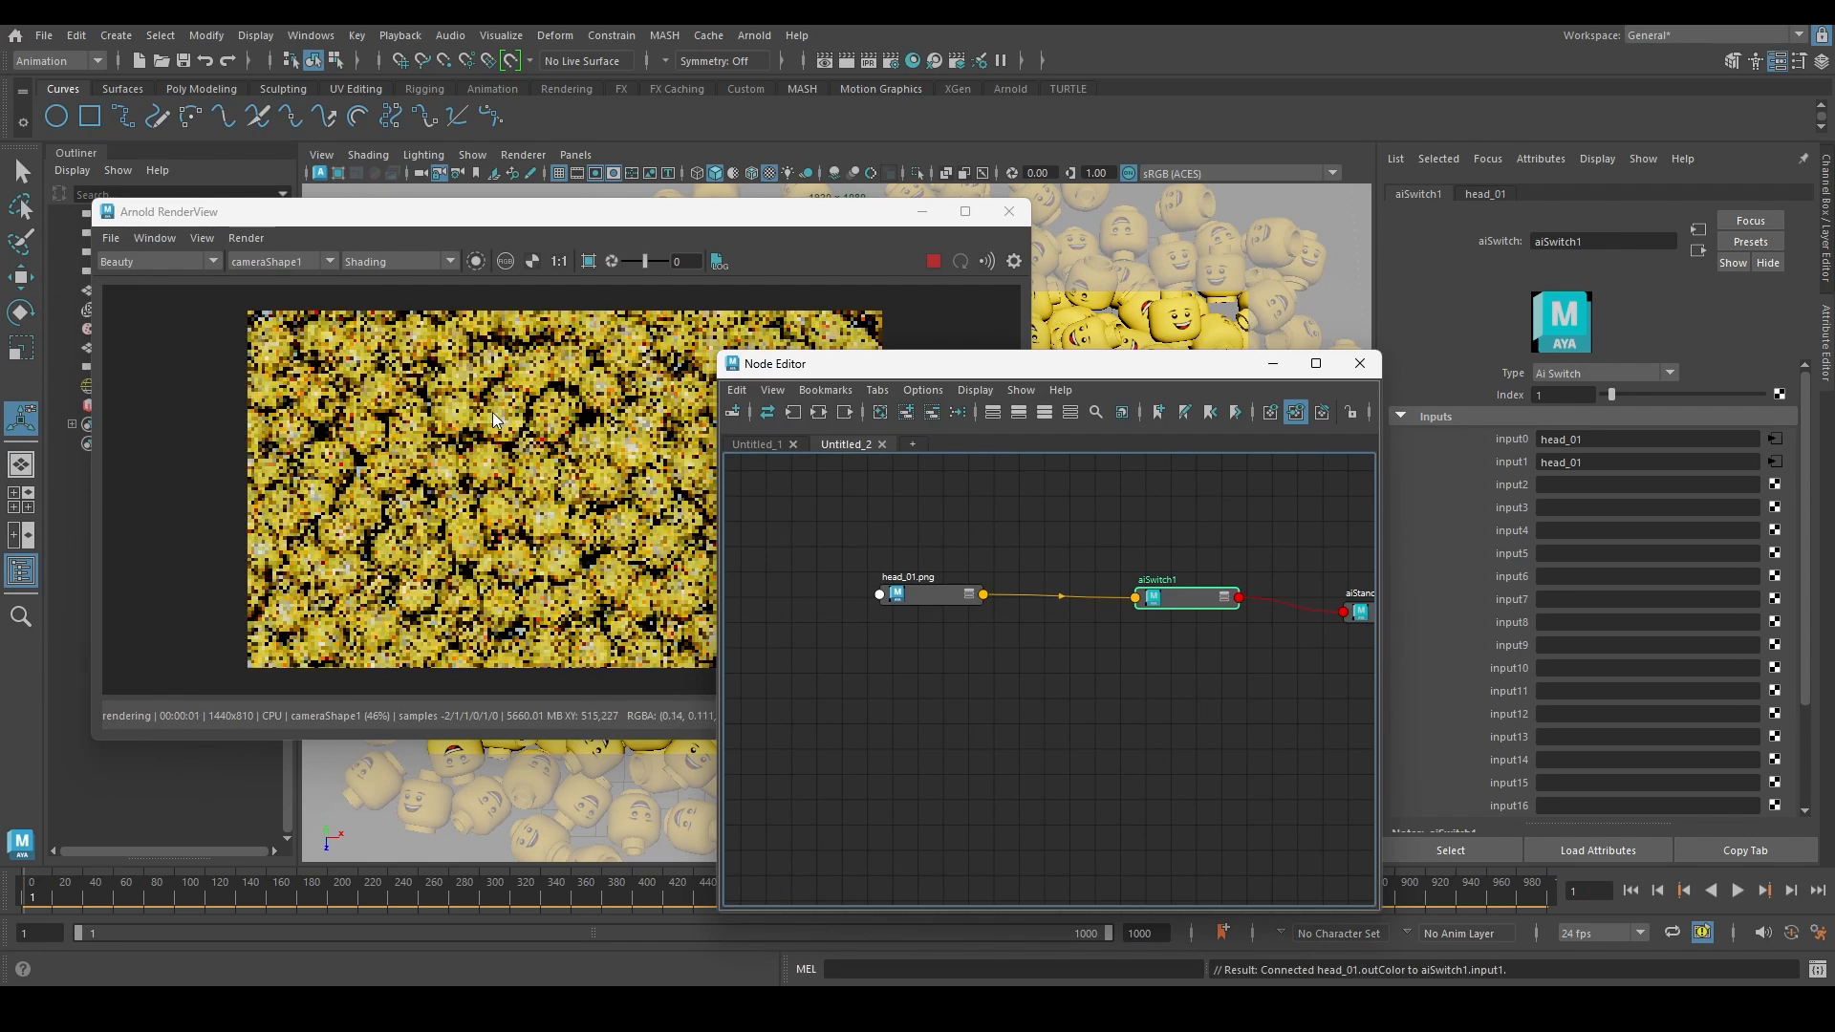
left_click(494, 418)
left_click(1244, 689)
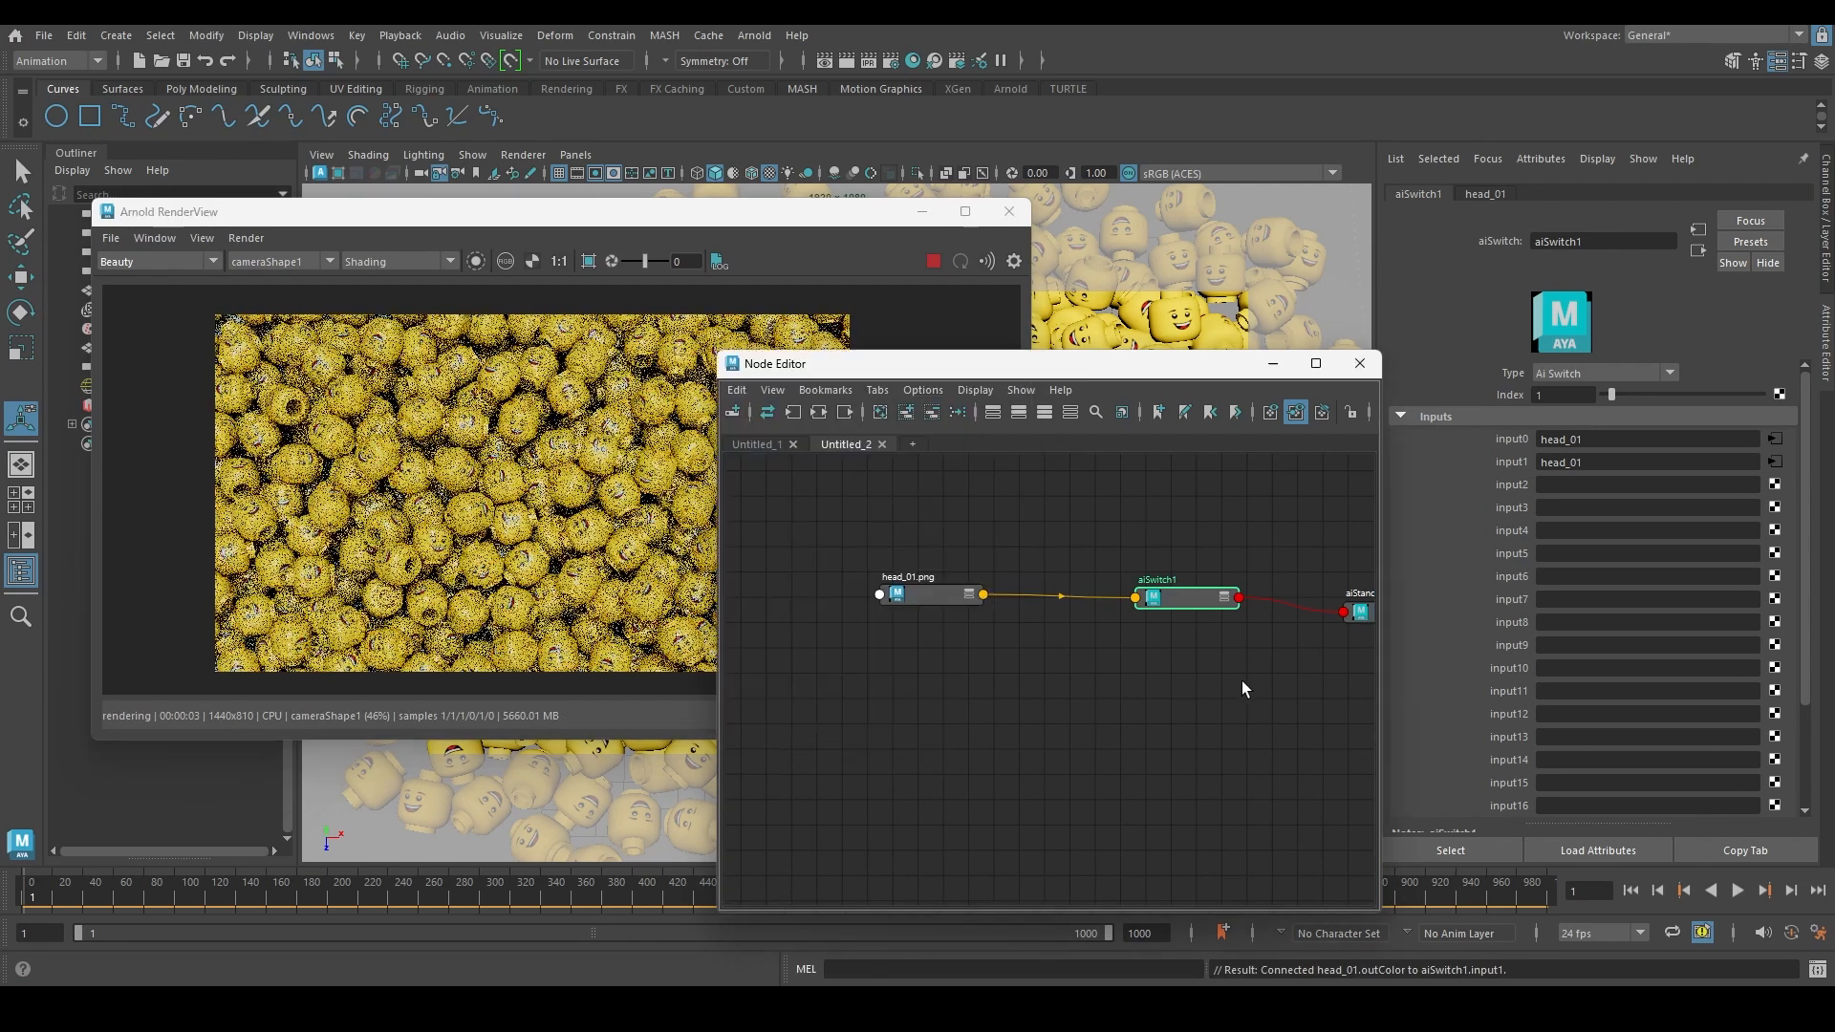
Stop the render, duplicate the head_01 file node and set the copy's image name to texture\2K\head_02.png
mouse_move(1244, 688)
middle_mouse_down()
mouse_move(1193, 733)
mouse_move(1217, 697)
middle_mouse_up()
key("Escape")
left_click(978, 582)
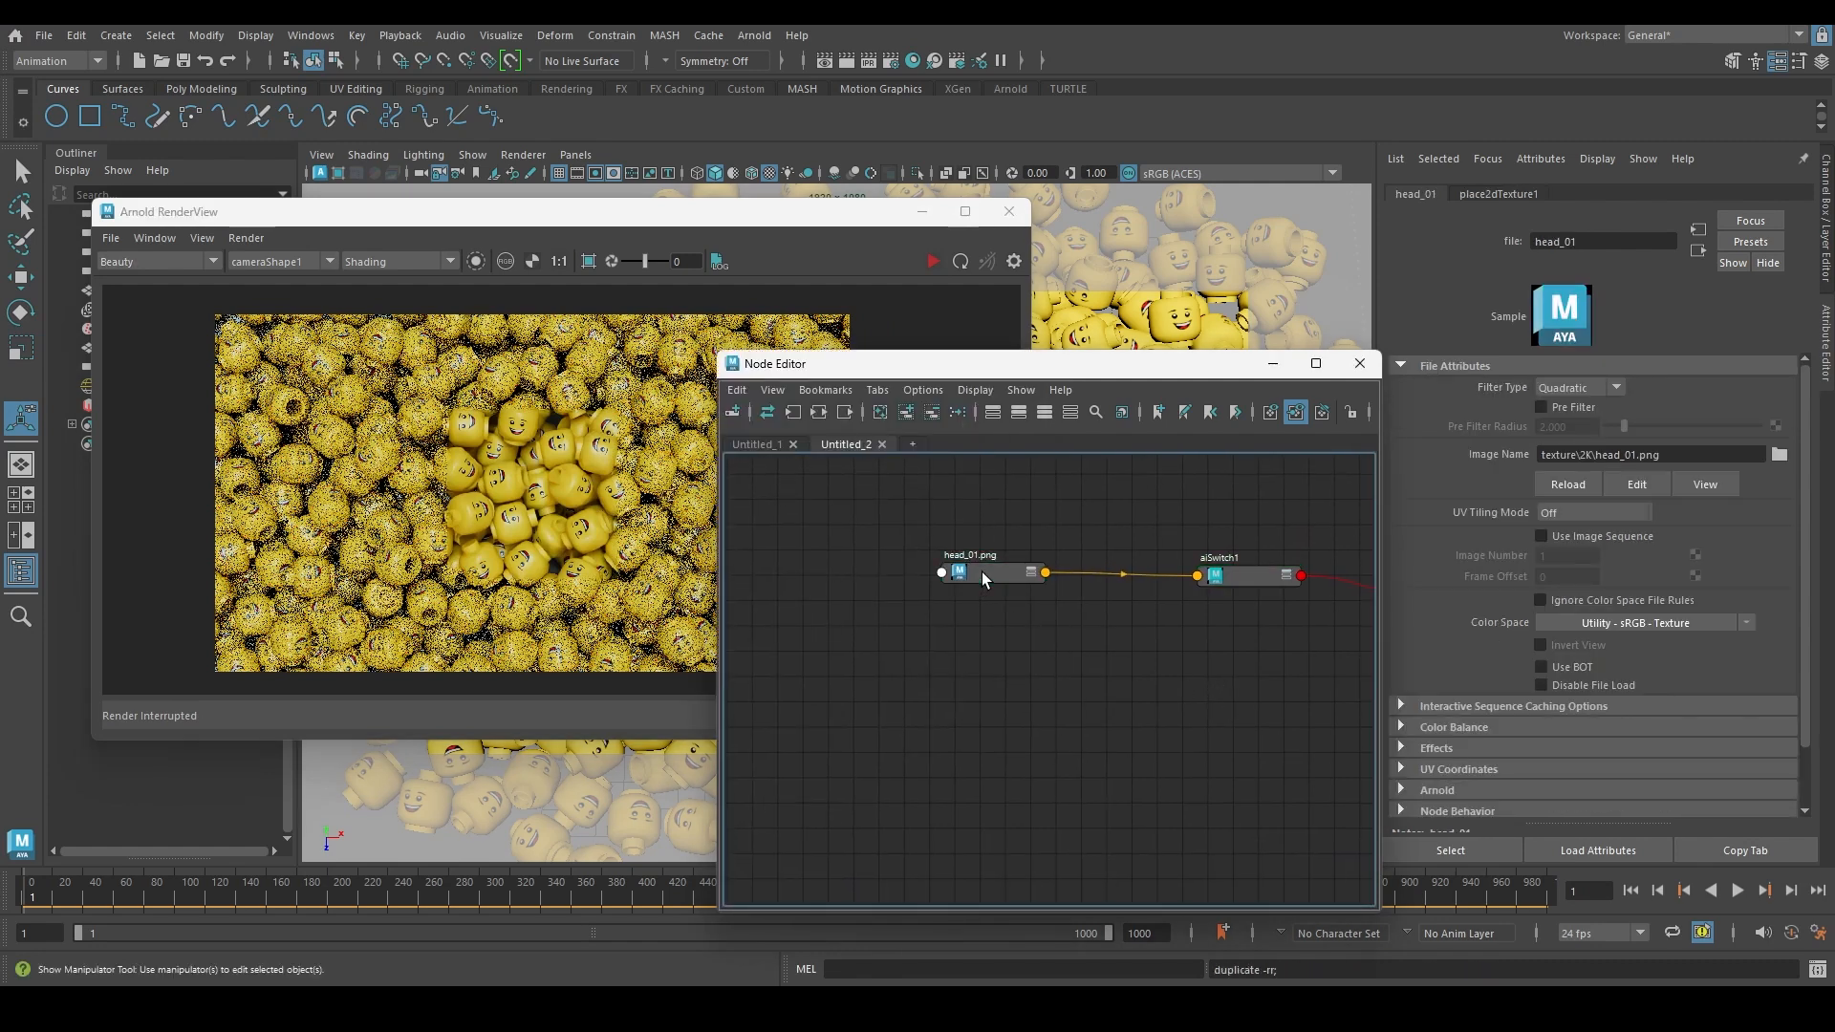
key("ctrl+d")
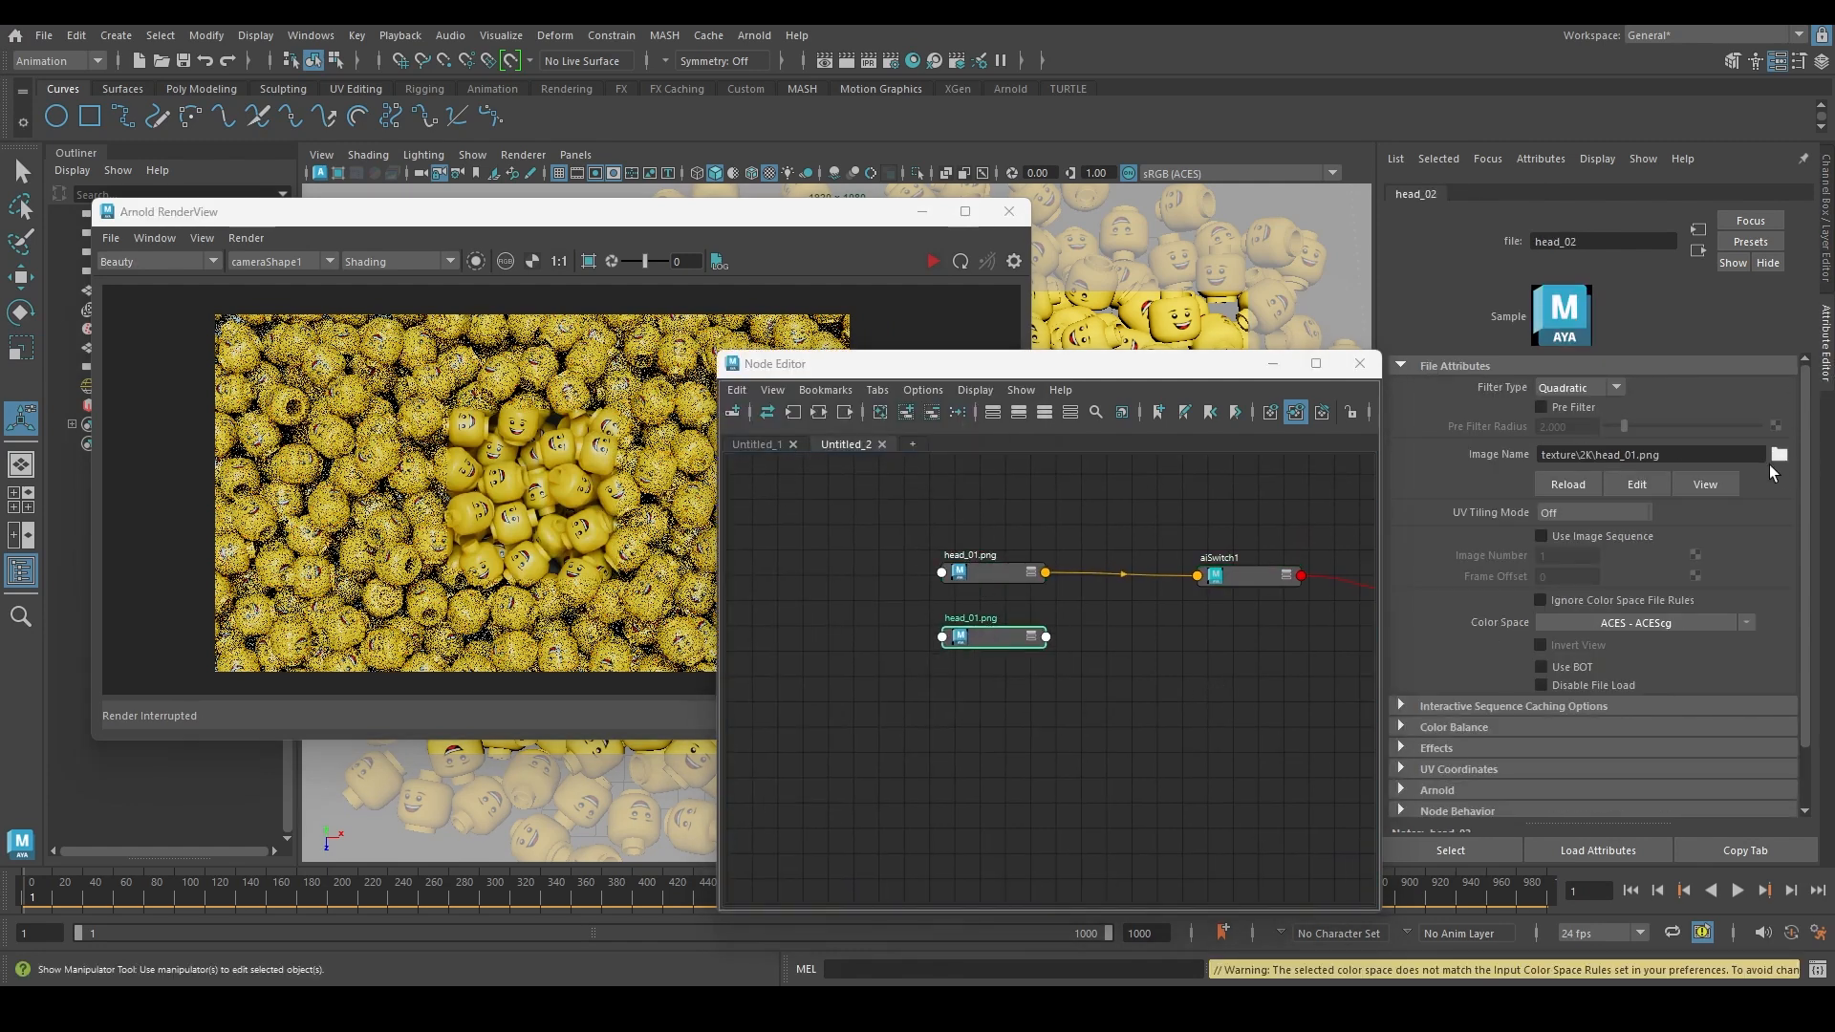
key("BackSpace")
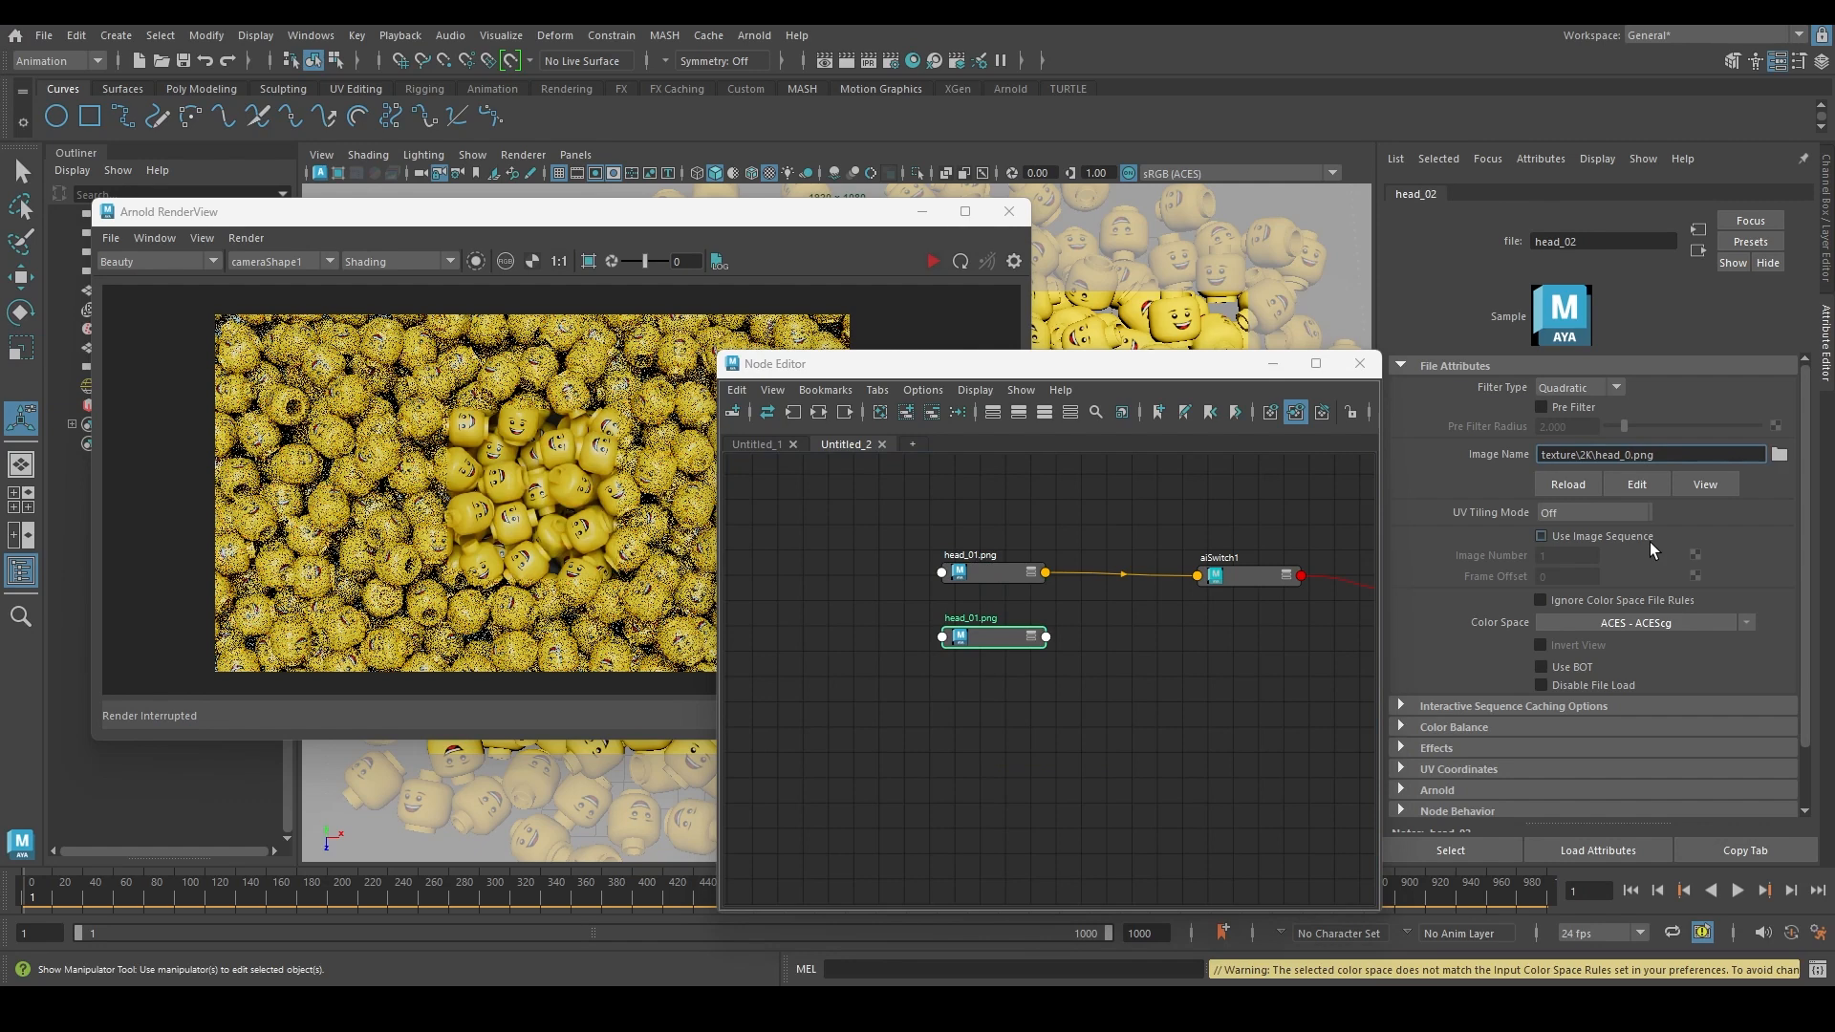
type("2")
key("Return")
Connect the head_02 texture to input1 of aiSwitch1 and restart the render
left_click(1244, 578)
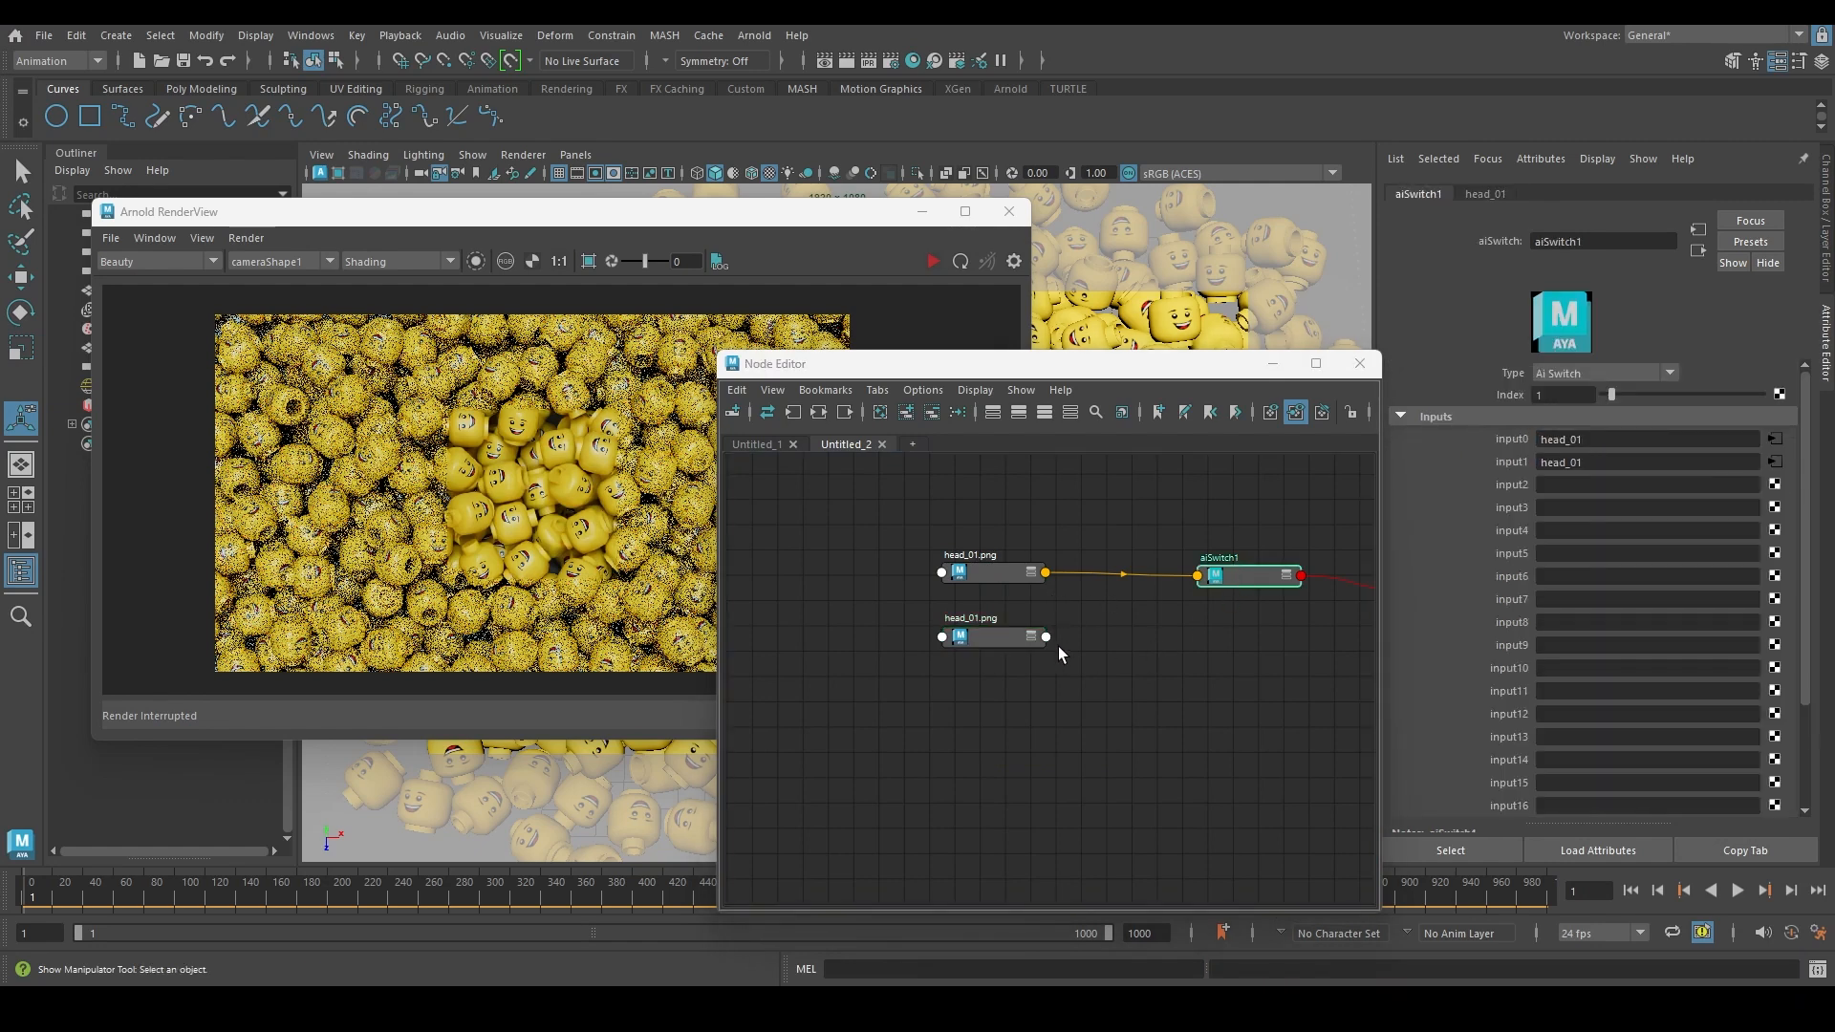
middle_click_drag(1018, 637, 1512, 467)
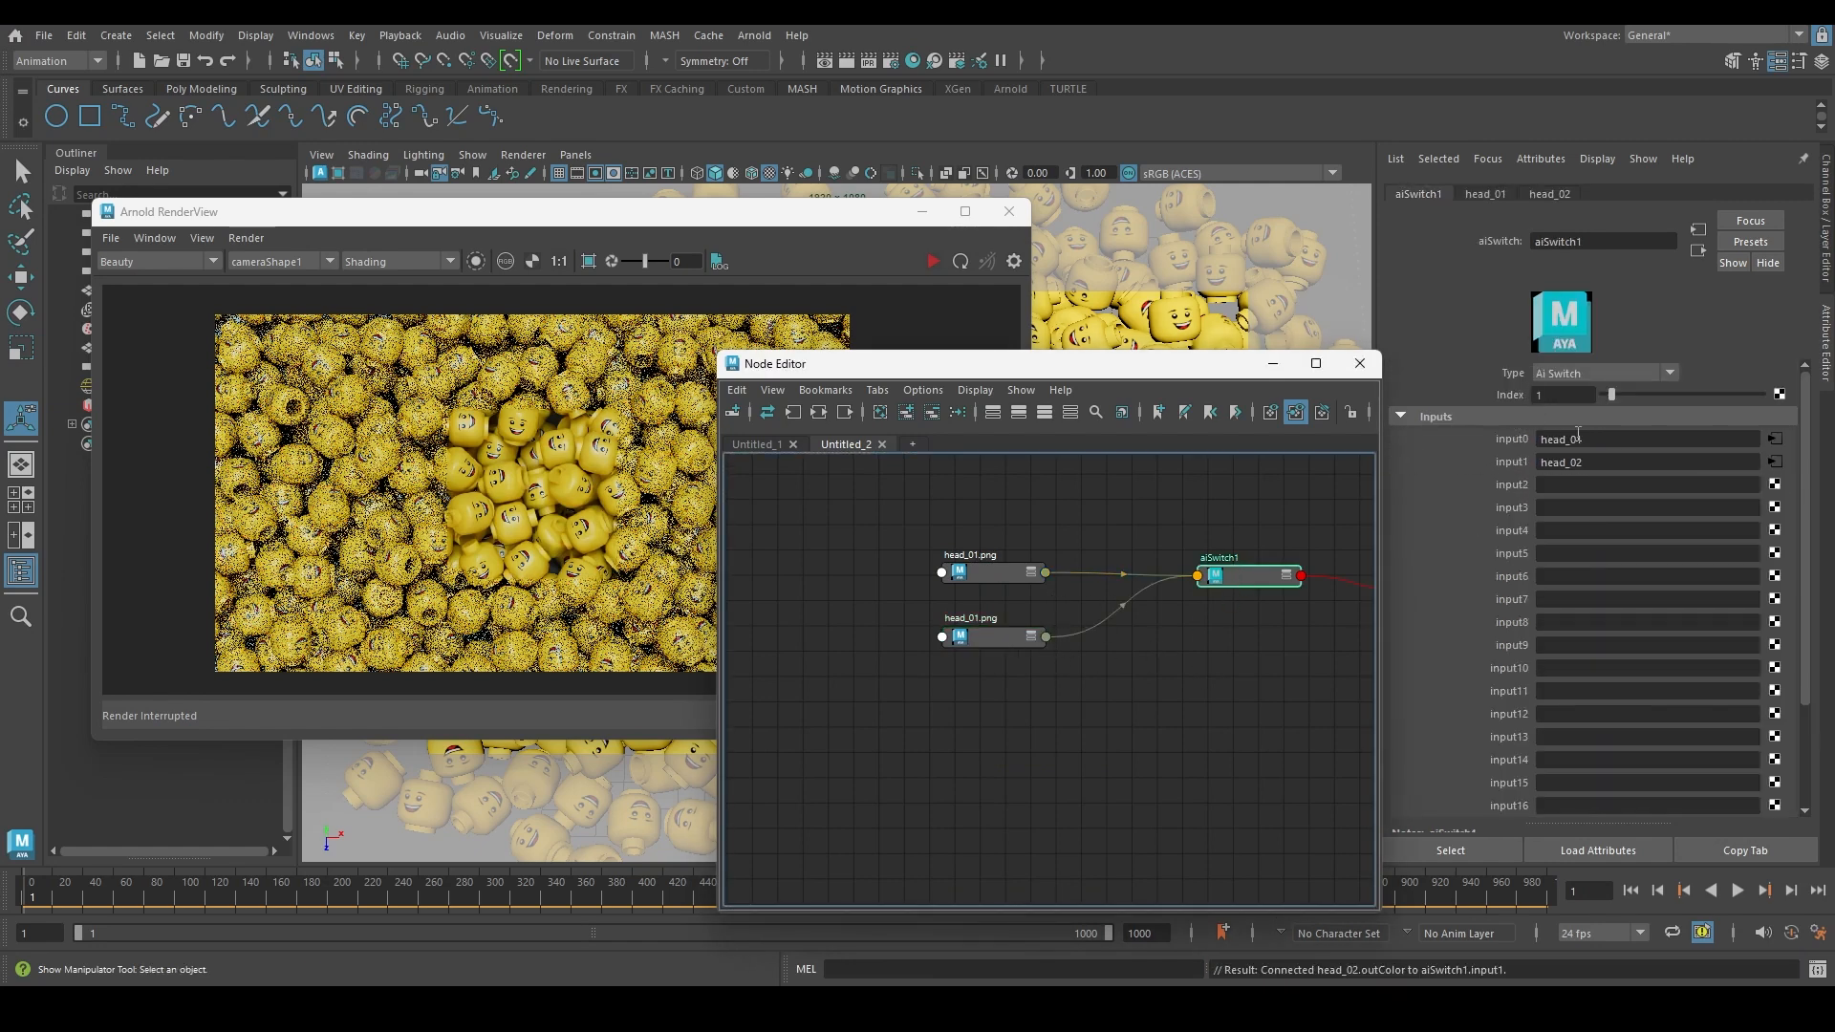
left_click(933, 261)
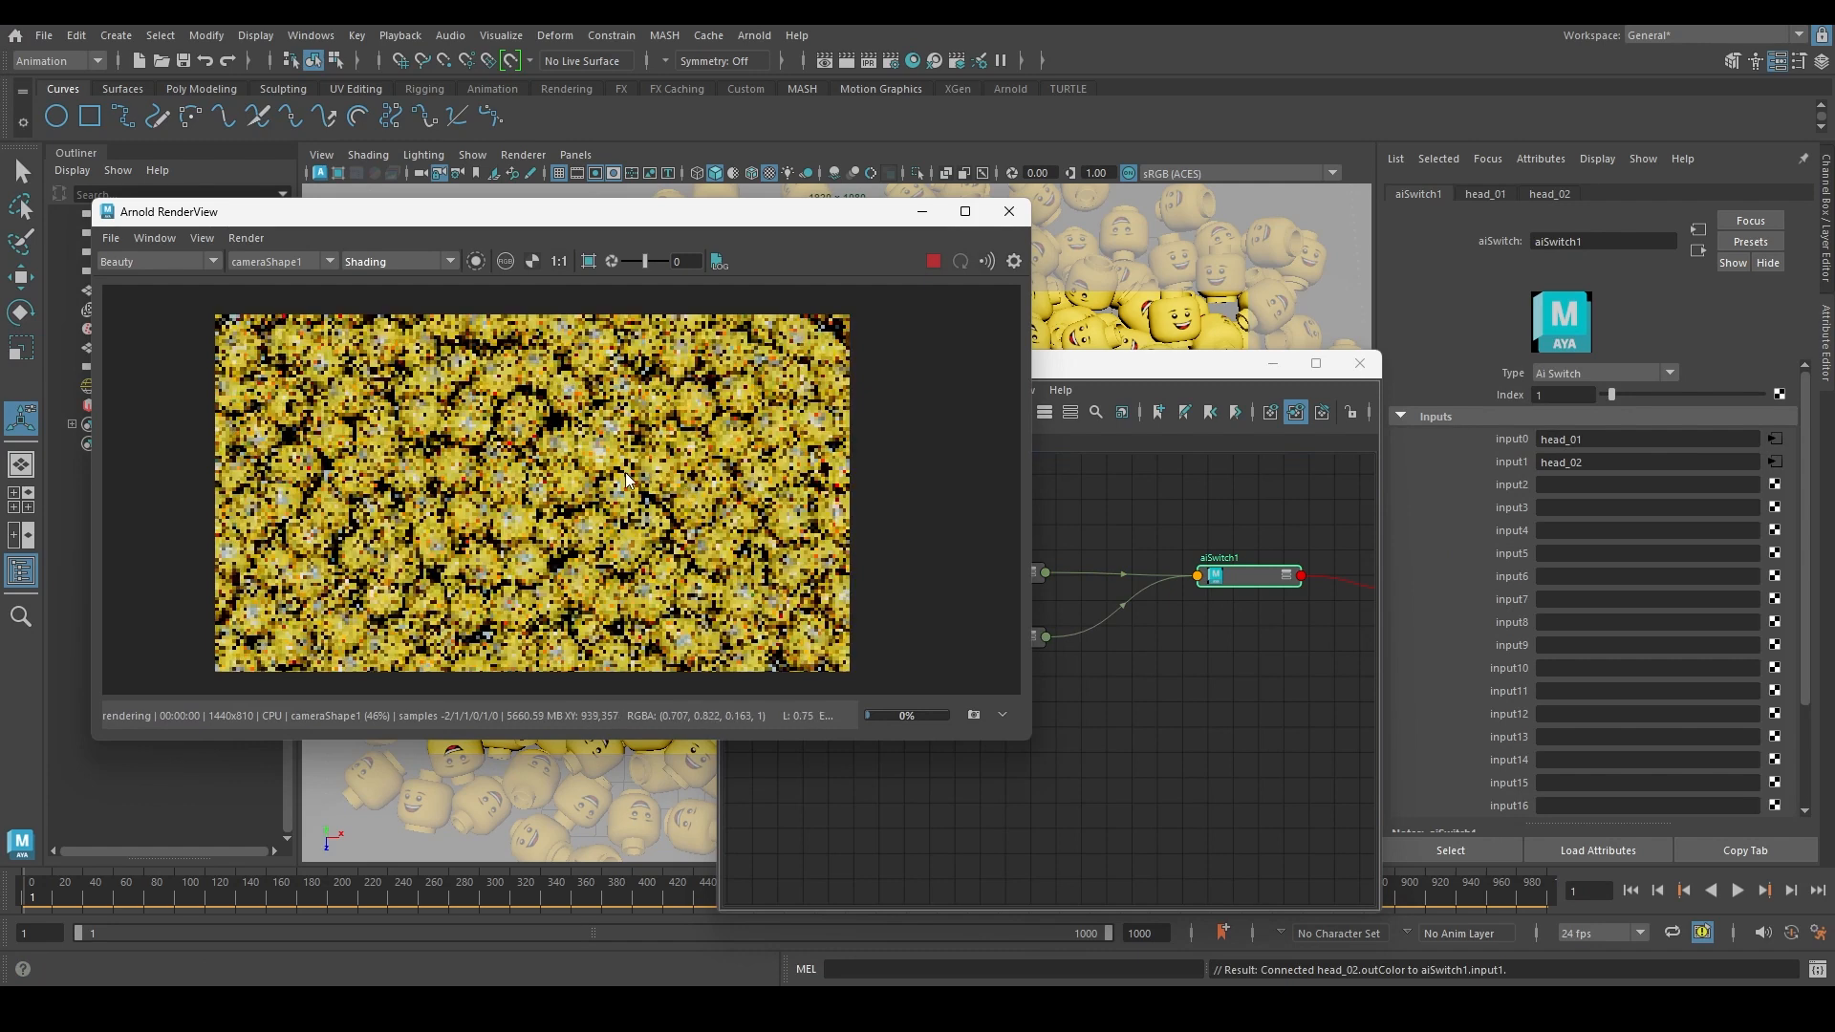
Limit the render to a crop region around the central heads and inspect their faces in close-up
scroll(487, 477, "up", 3)
middle_click_drag(487, 479, 551, 499)
left_click_drag(382, 344, 857, 612, "shift")
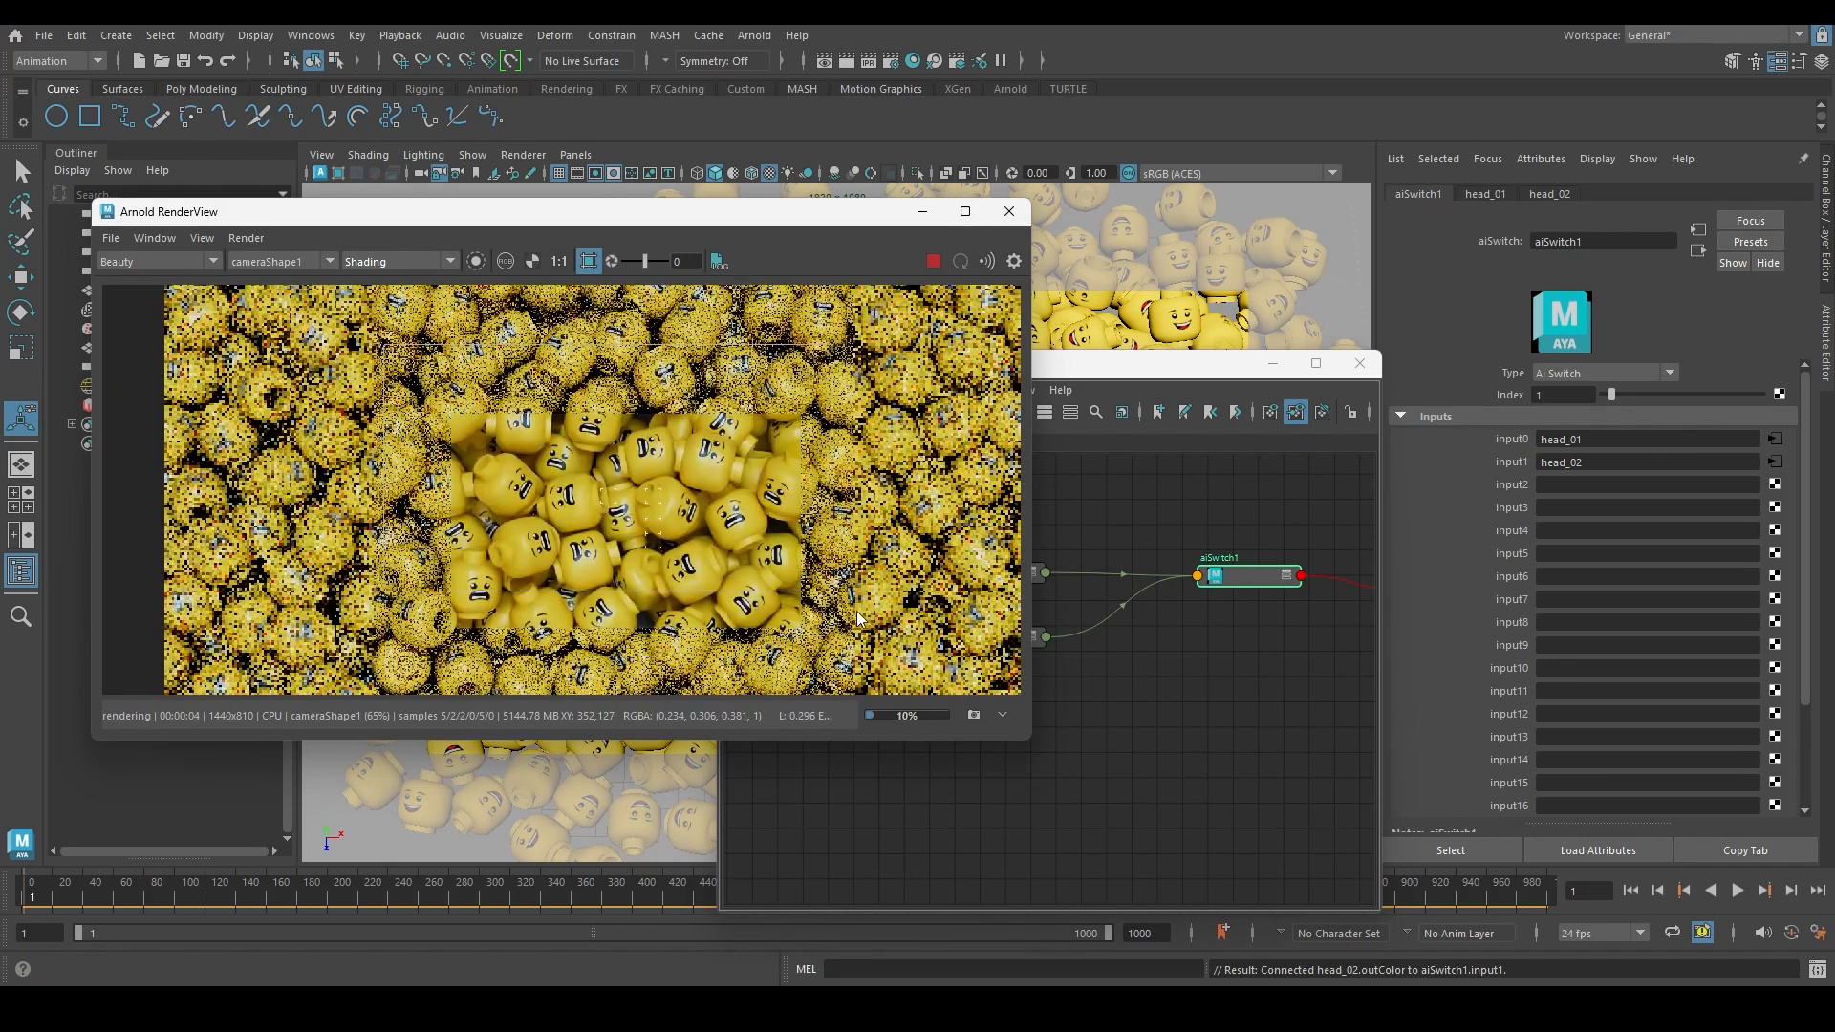
scroll(857, 616, "up", 2)
Duplicate the head_02 file node and place the copy below the other two texture nodes
left_click_drag(1058, 369, 985, 339)
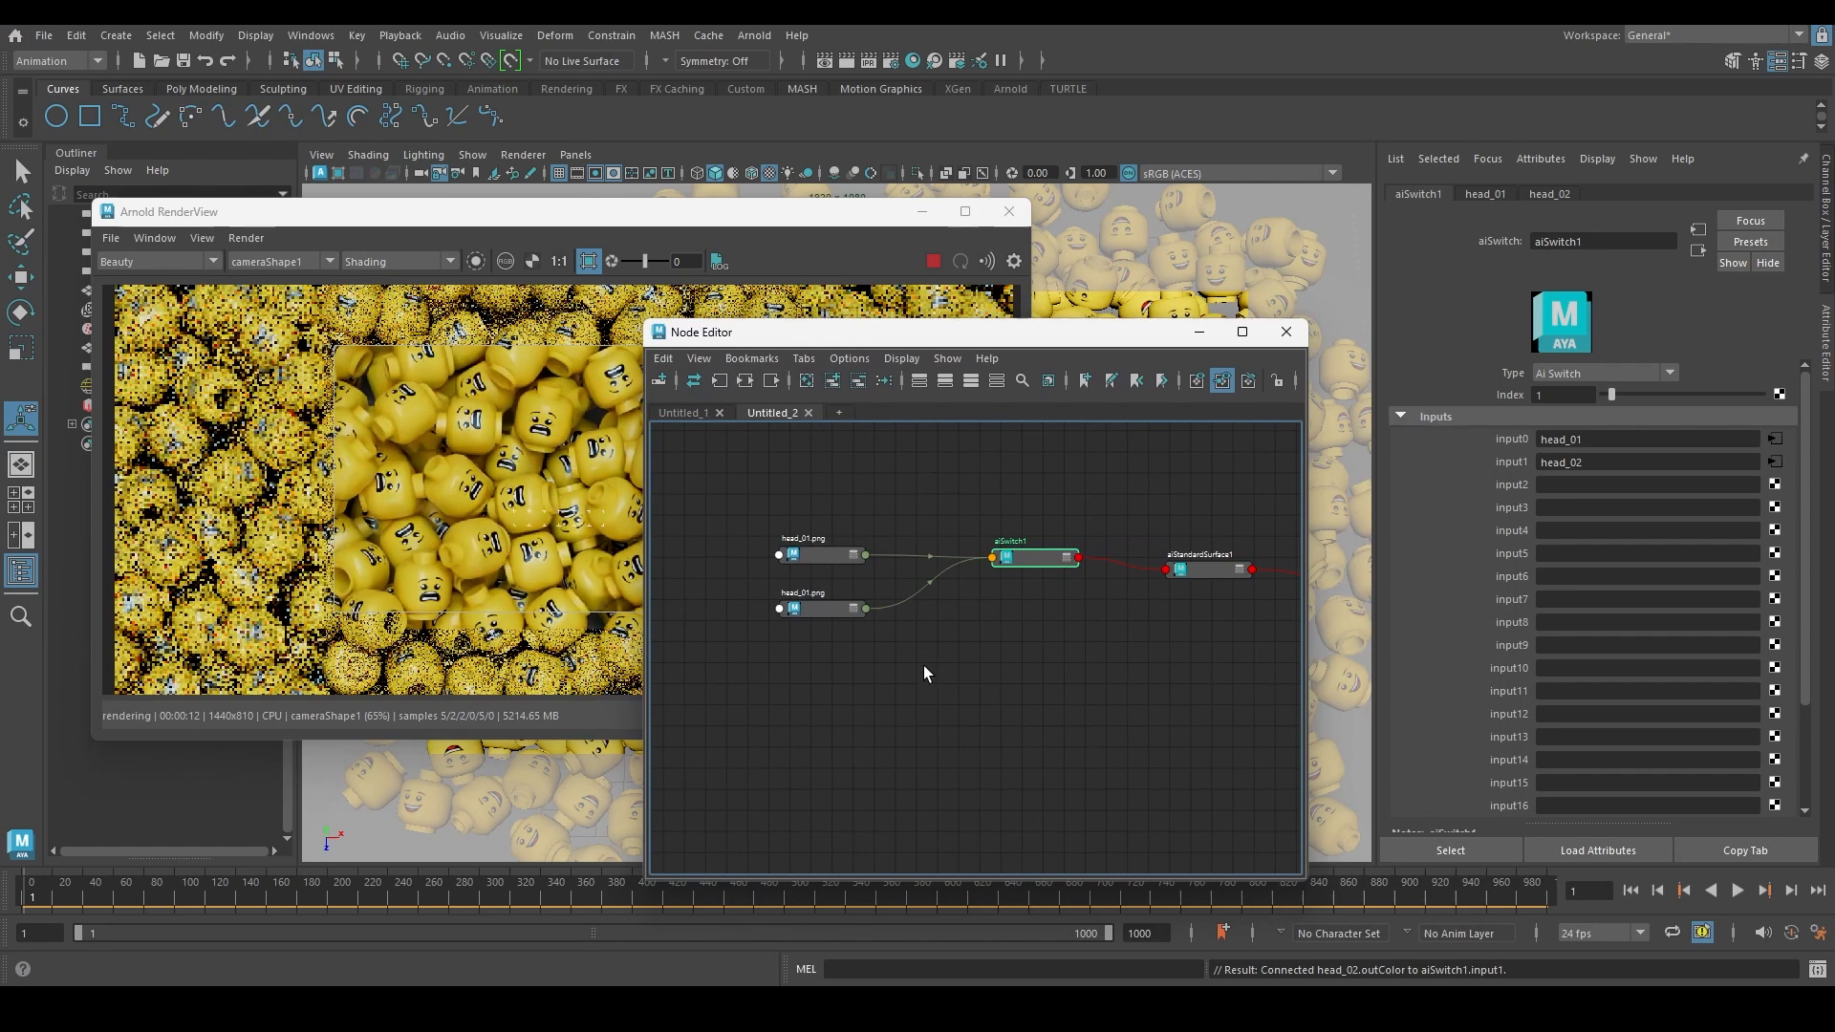
middle_click_drag(924, 665, 1004, 625)
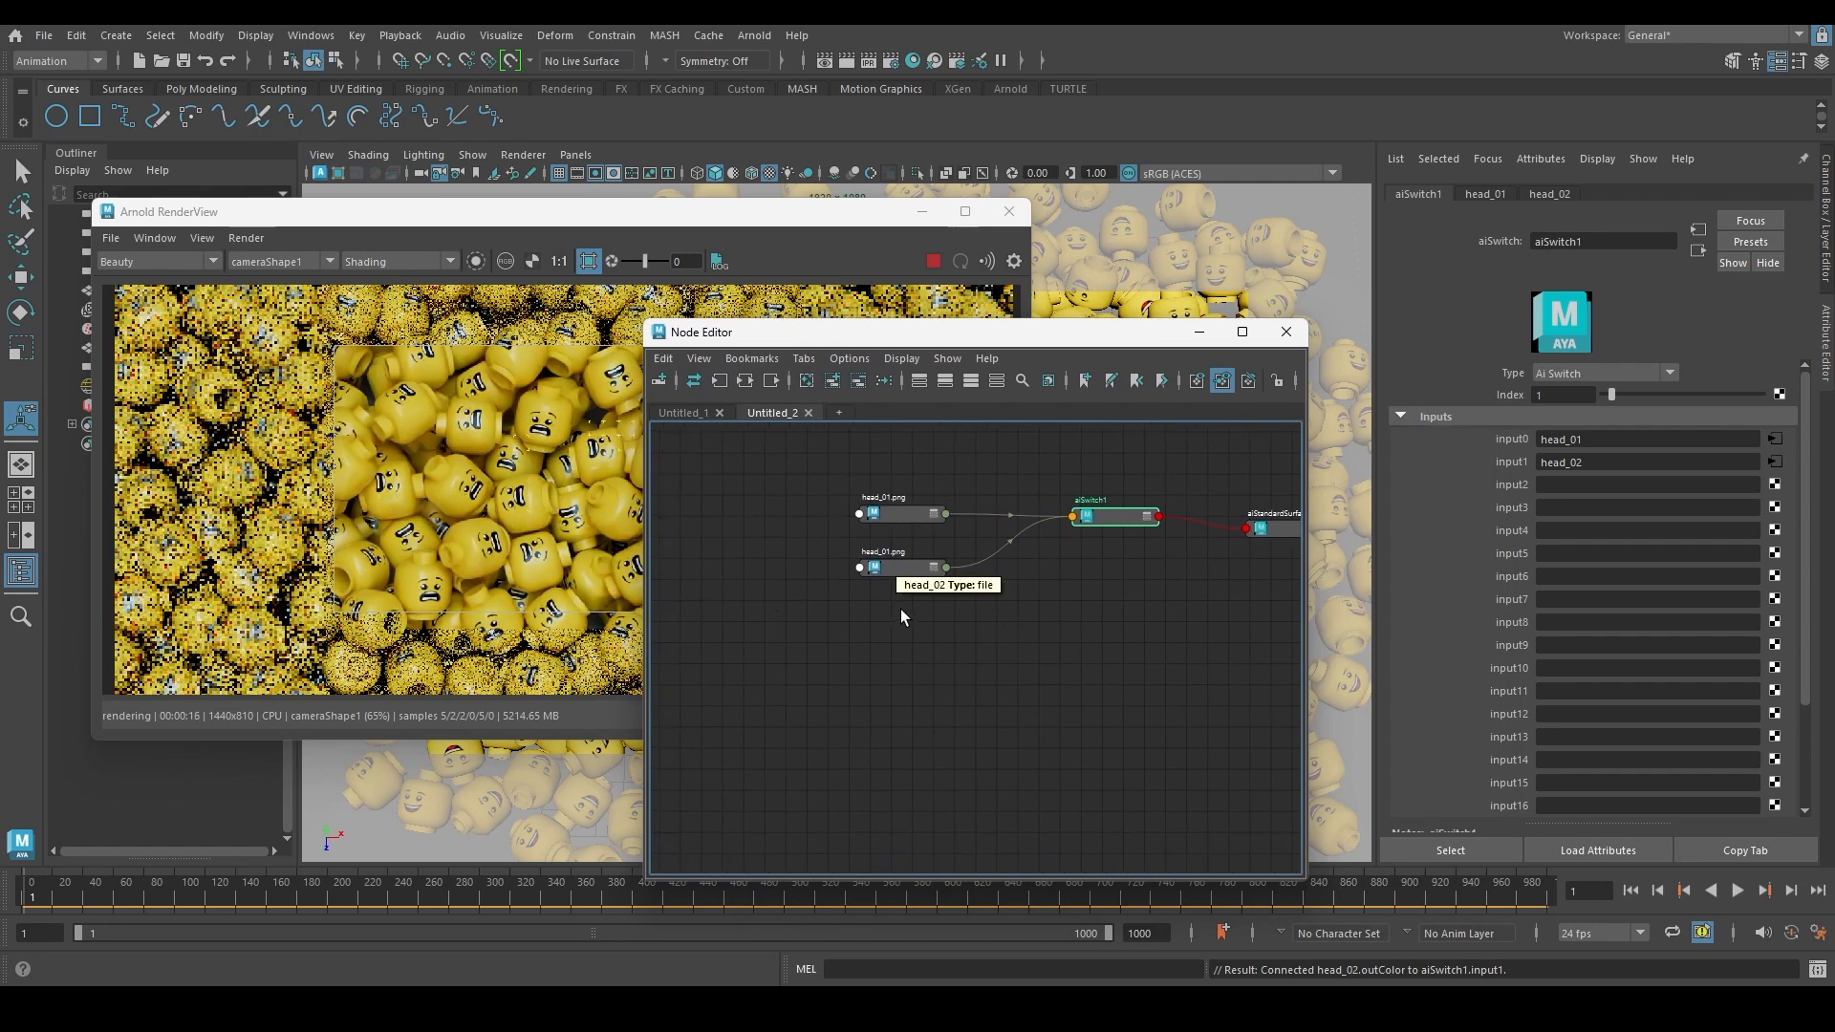
left_click(896, 571)
key("ctrl+d")
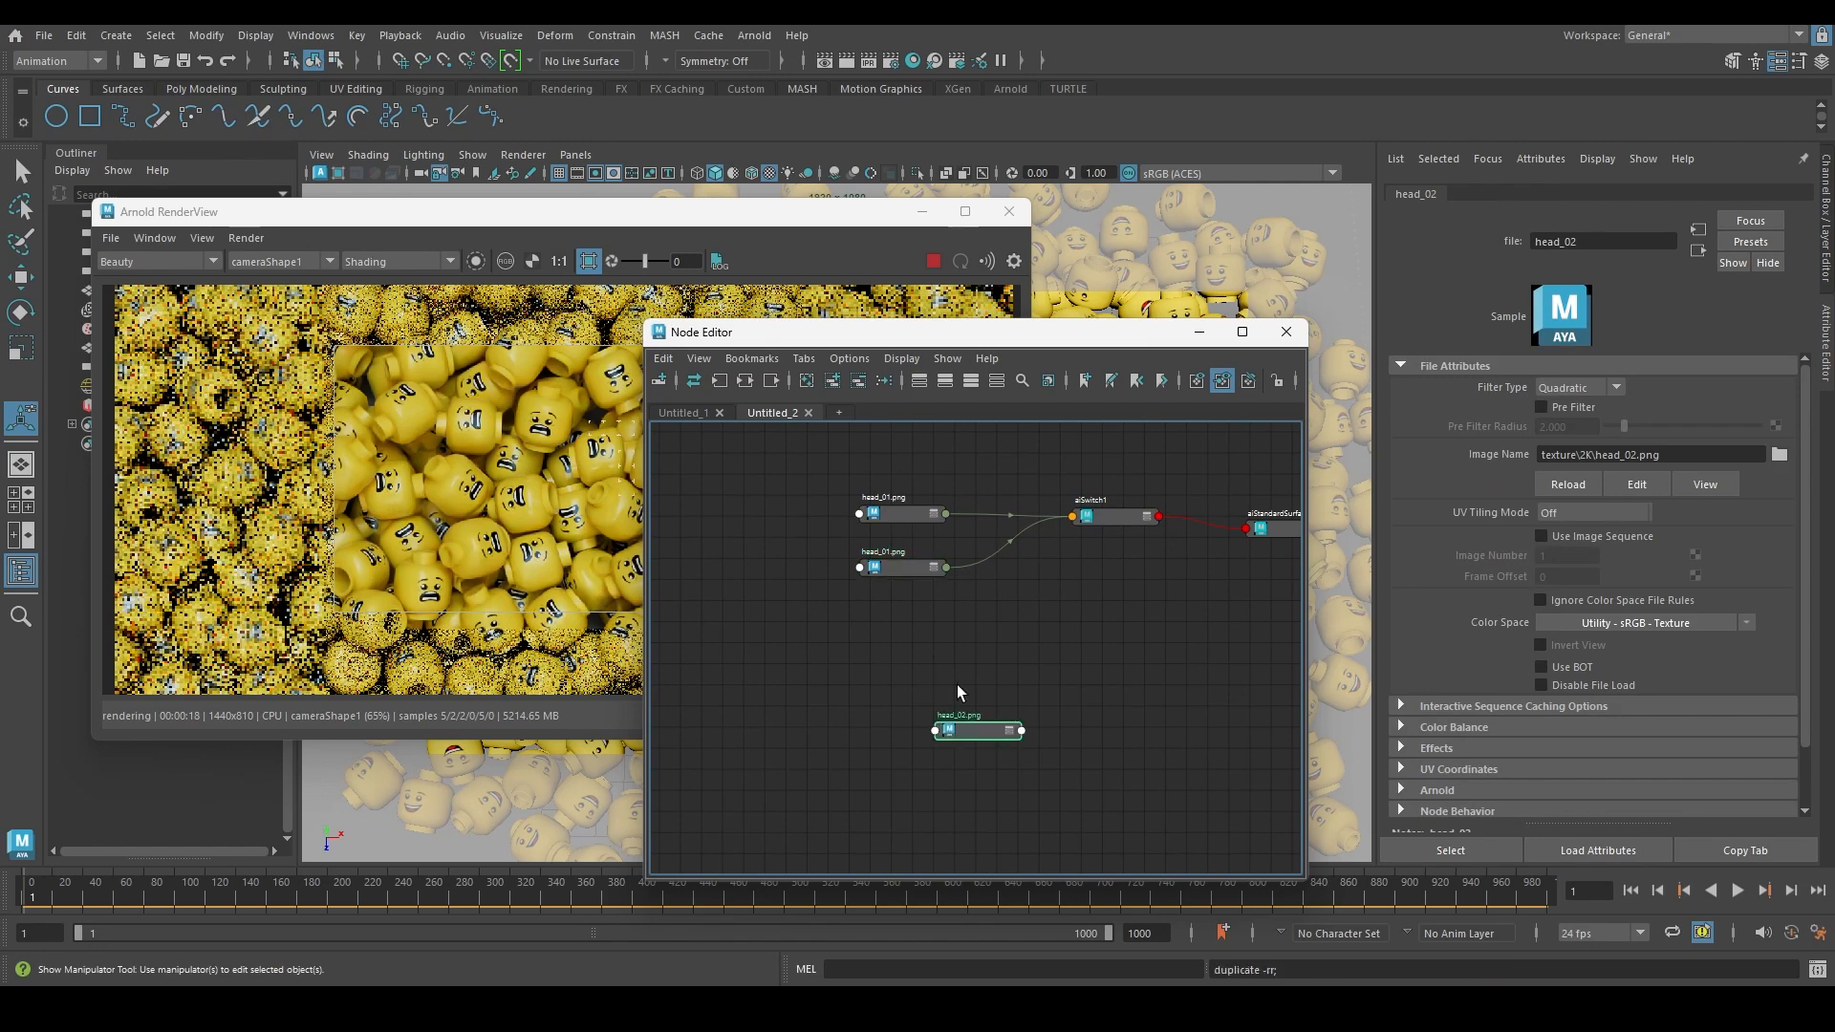
left_click_drag(983, 733, 903, 633)
scroll(1070, 692, "down", 1)
middle_click_drag(1102, 652, 985, 700, "alt")
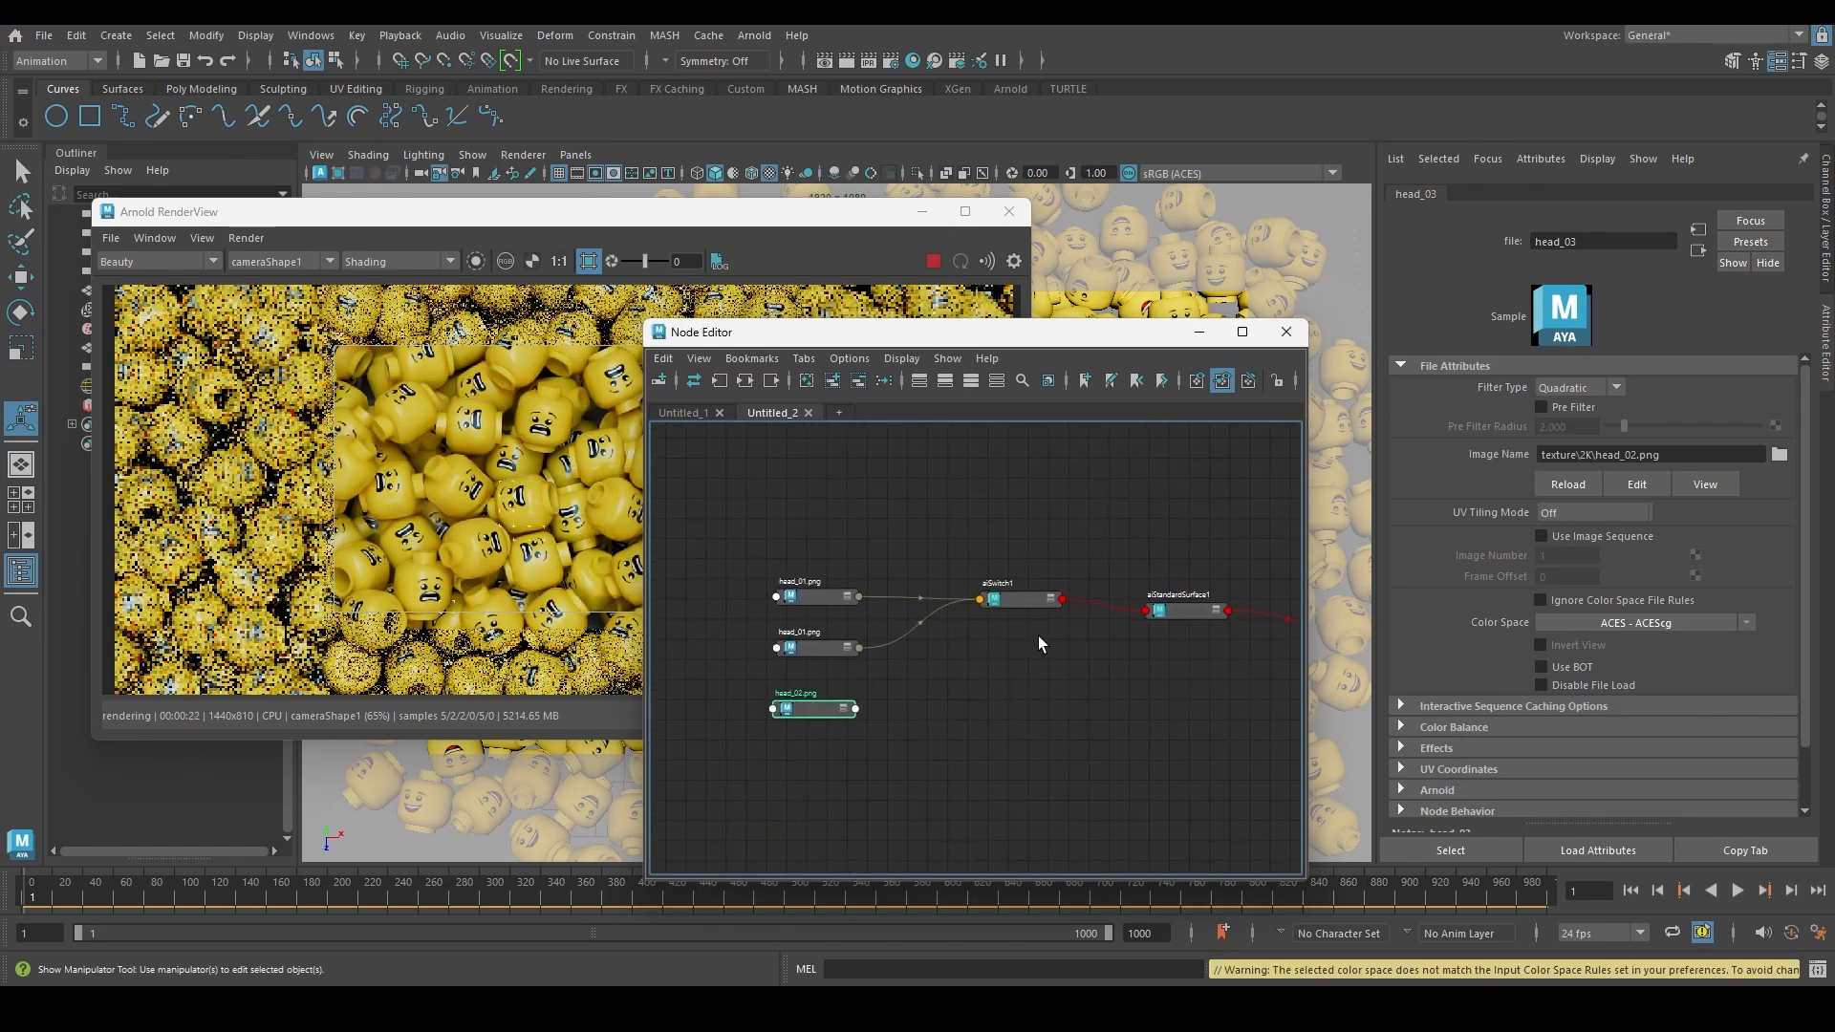
Preview the face textures head_01.png to head_05.png in the texture\2K folder for the head_03 node, without loading any
left_click(1017, 600)
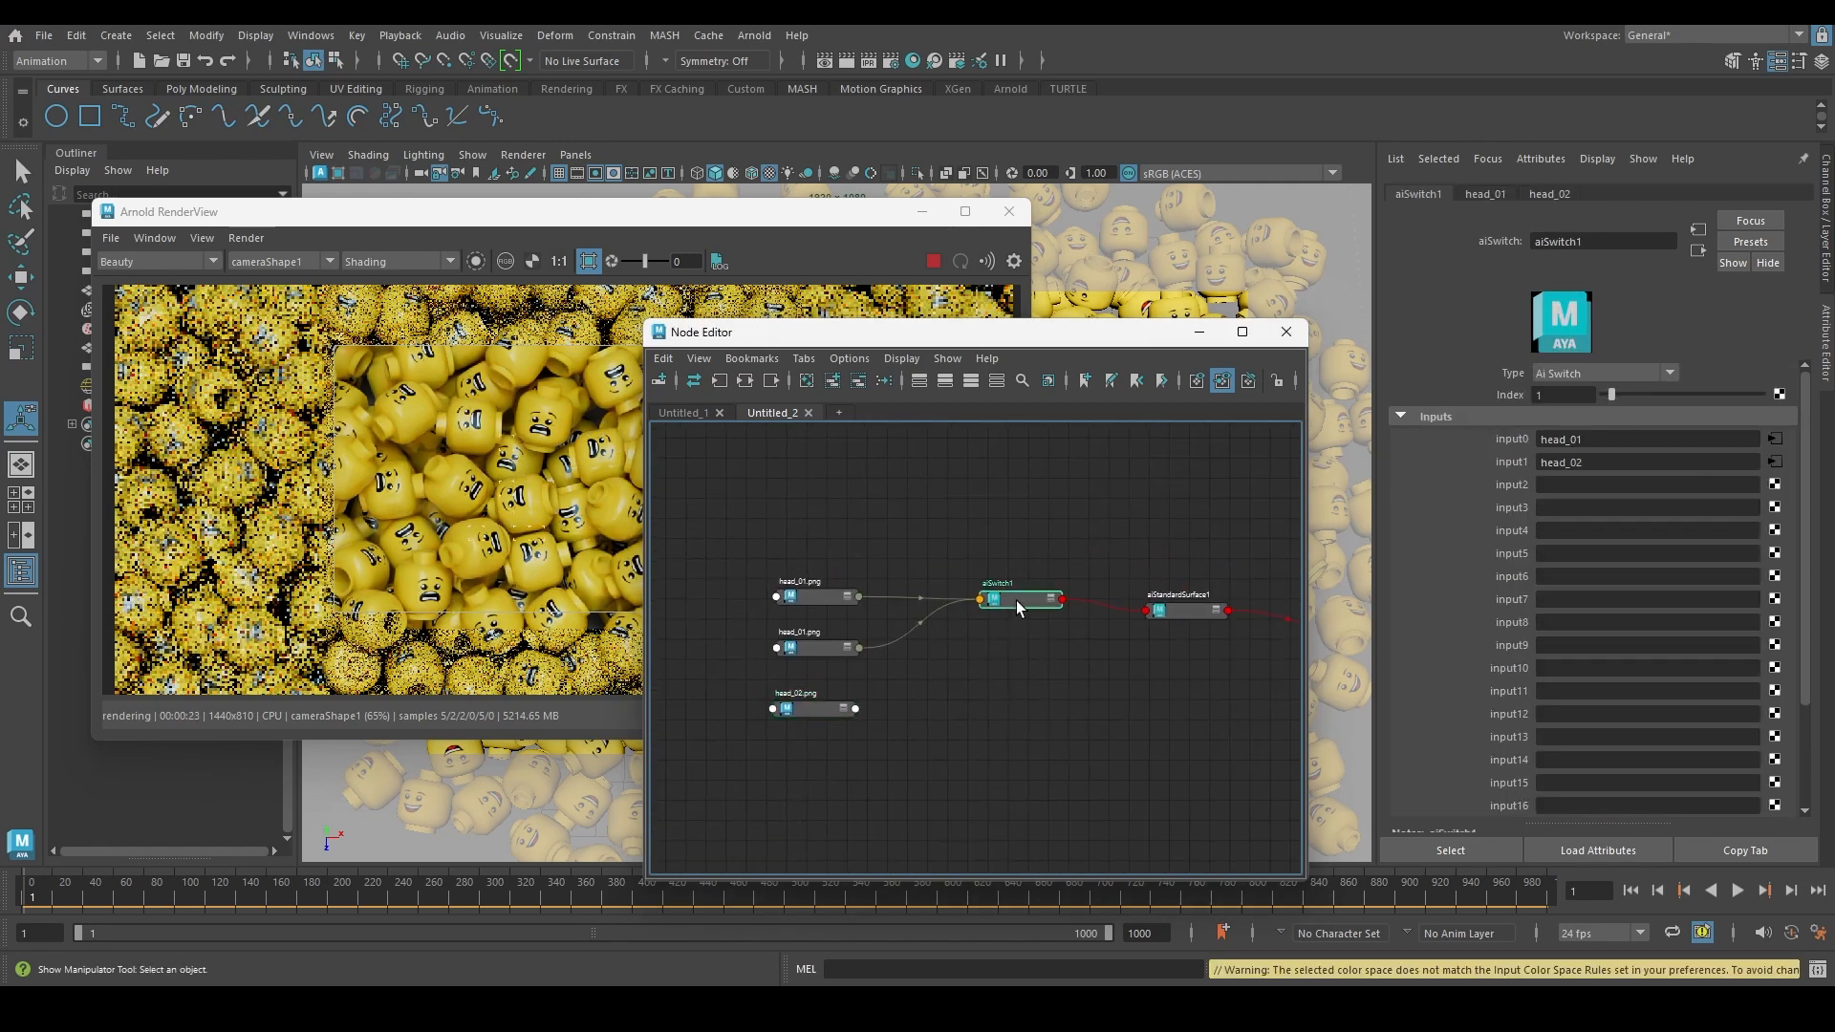
left_click(810, 713)
left_click(1635, 454)
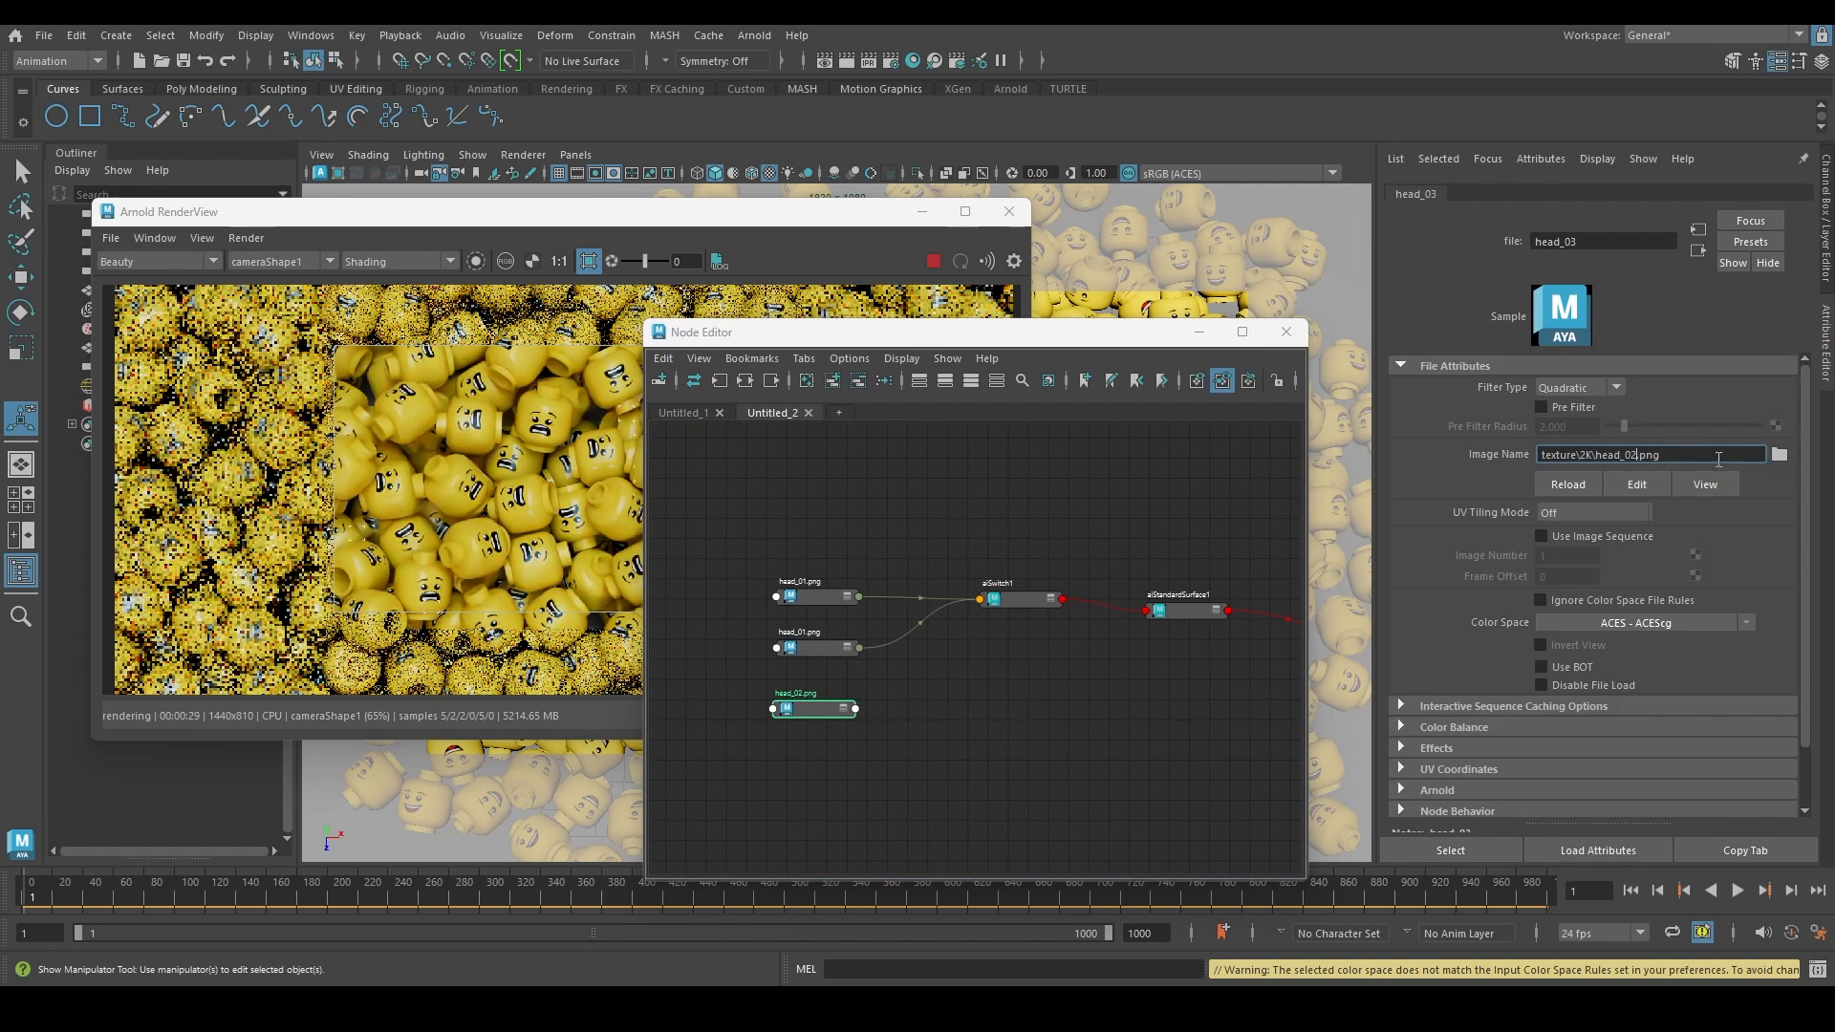
left_click(1780, 454)
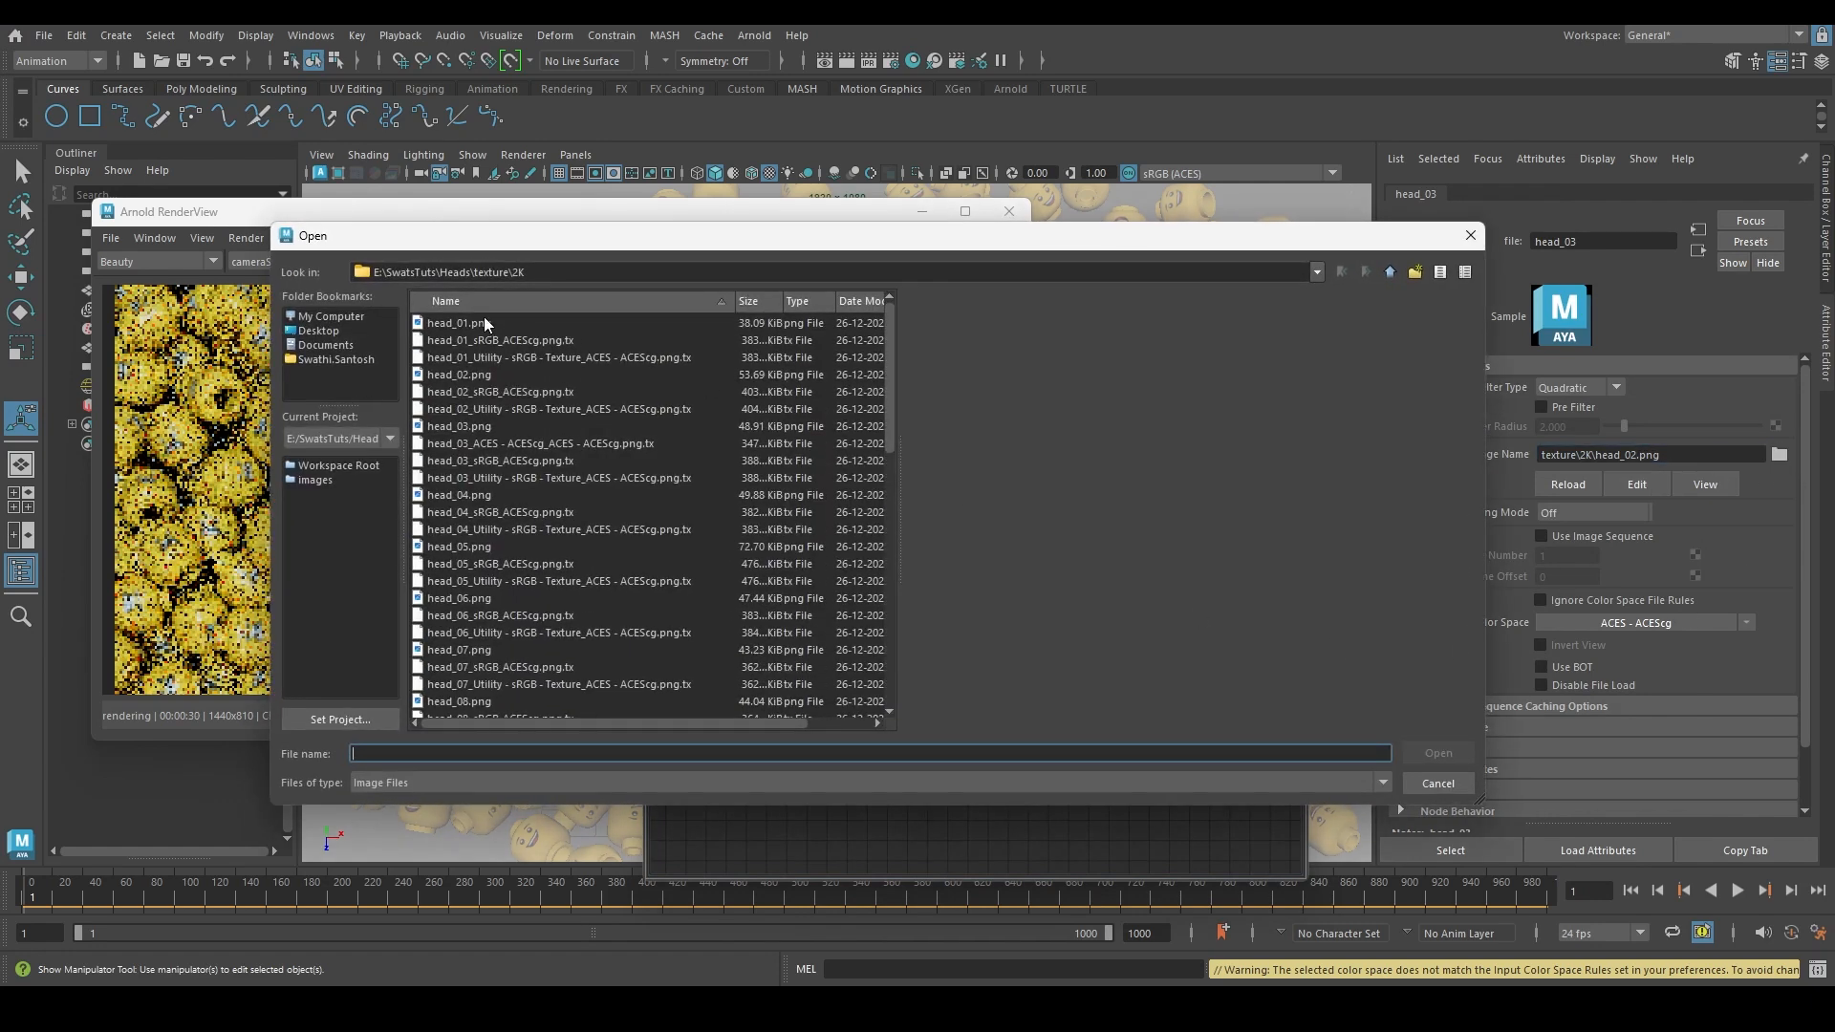
left_click(484, 323)
left_click(466, 378)
left_click(487, 428)
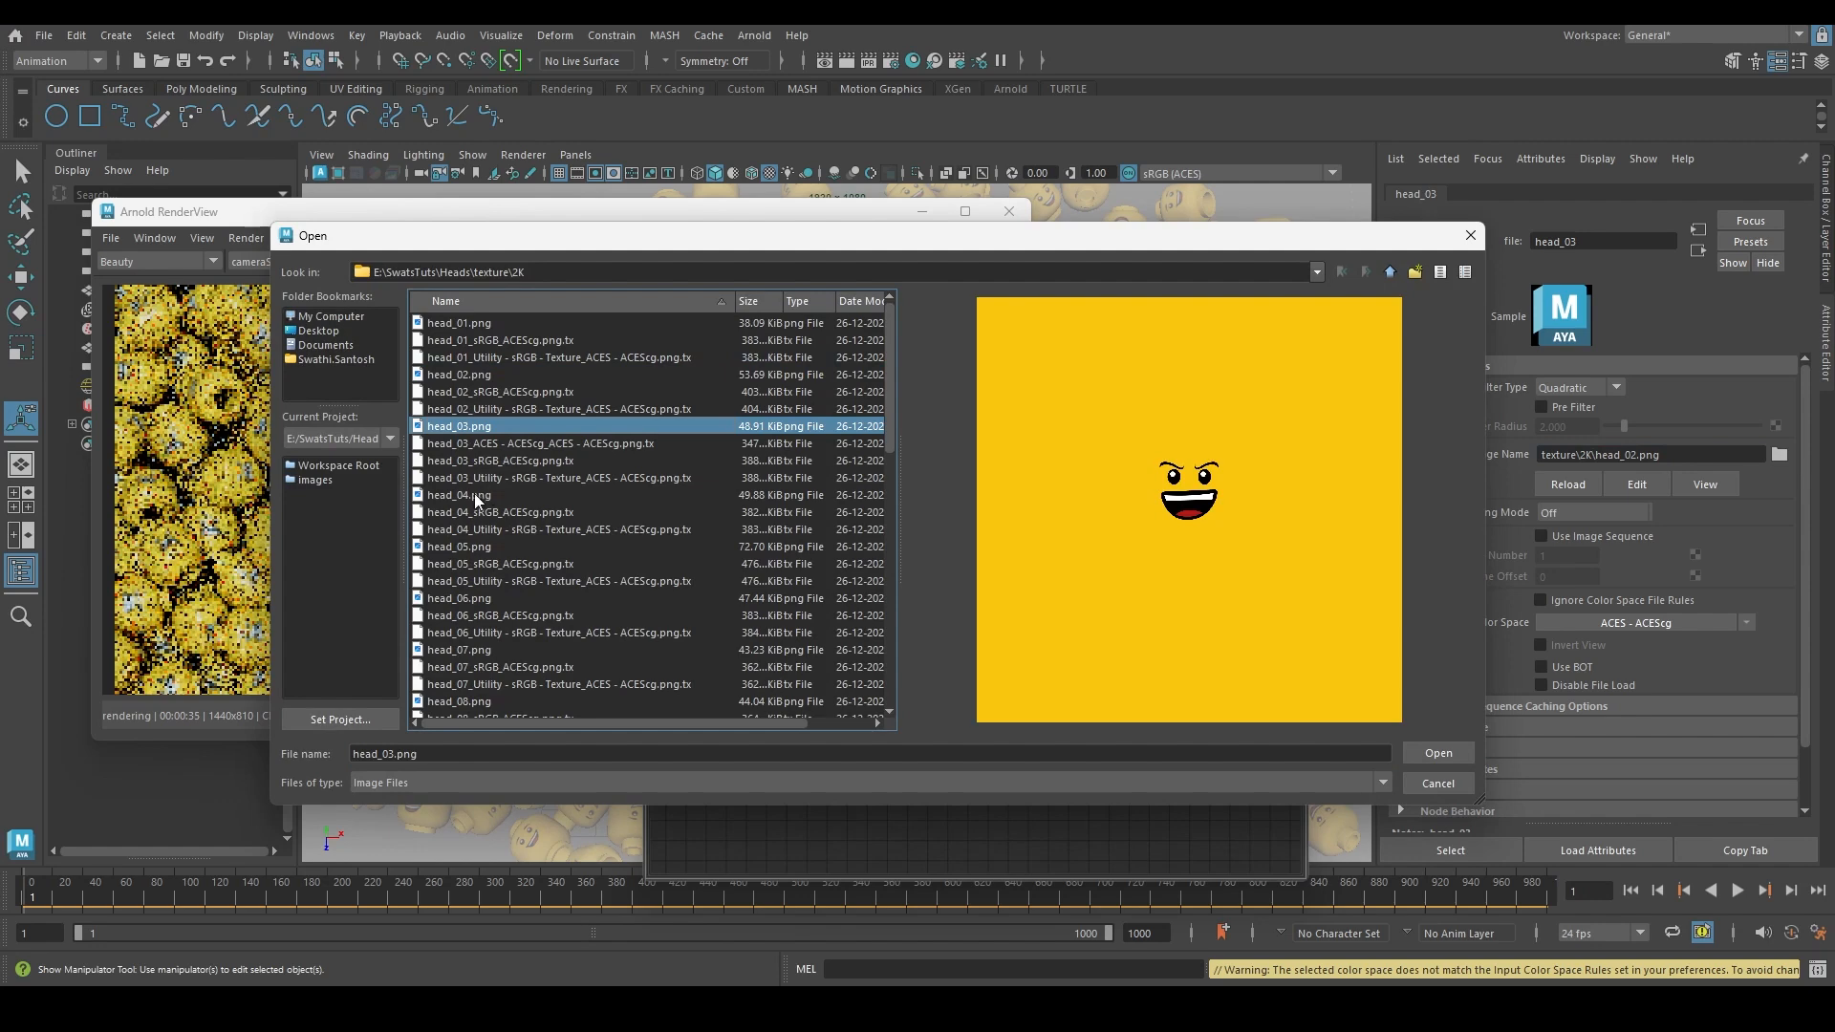
left_click(470, 495)
left_click(486, 549)
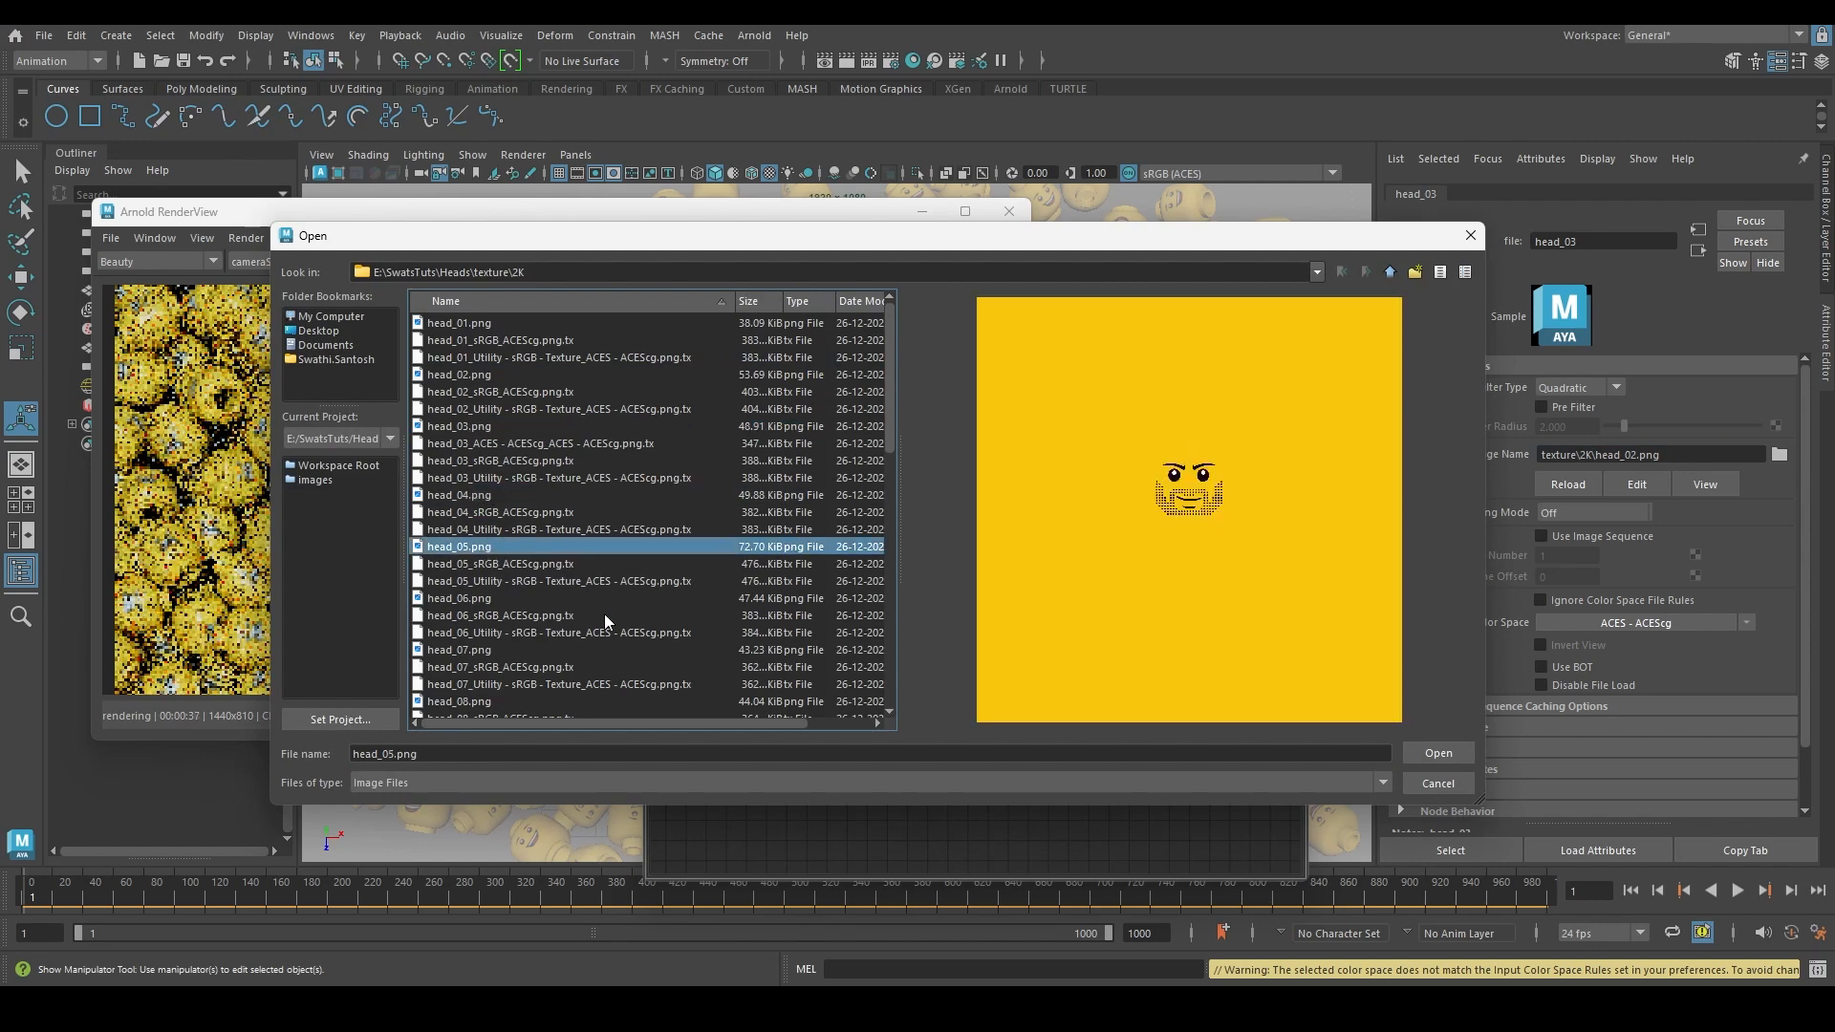
left_click(1472, 246)
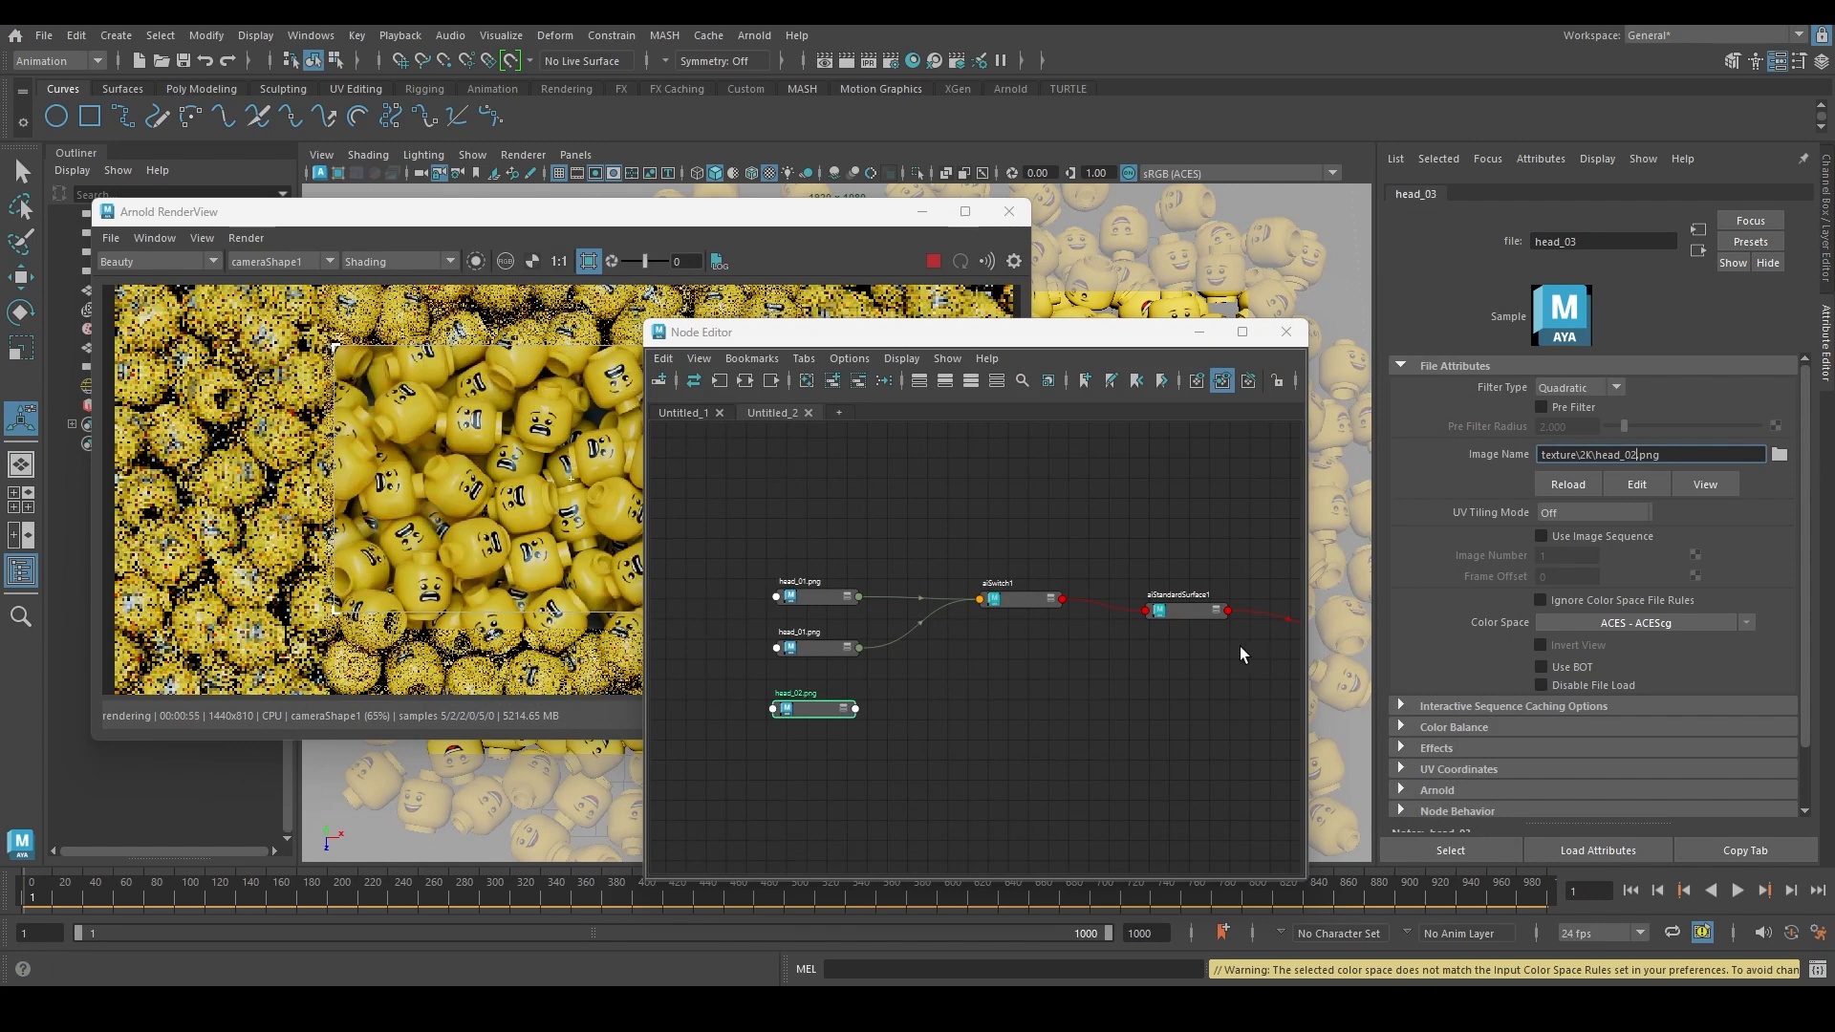
Examine the network of head textures feeding aiSwitch1, with the Node Editor moved away from the render
middle_click_drag(1007, 672, 1024, 642)
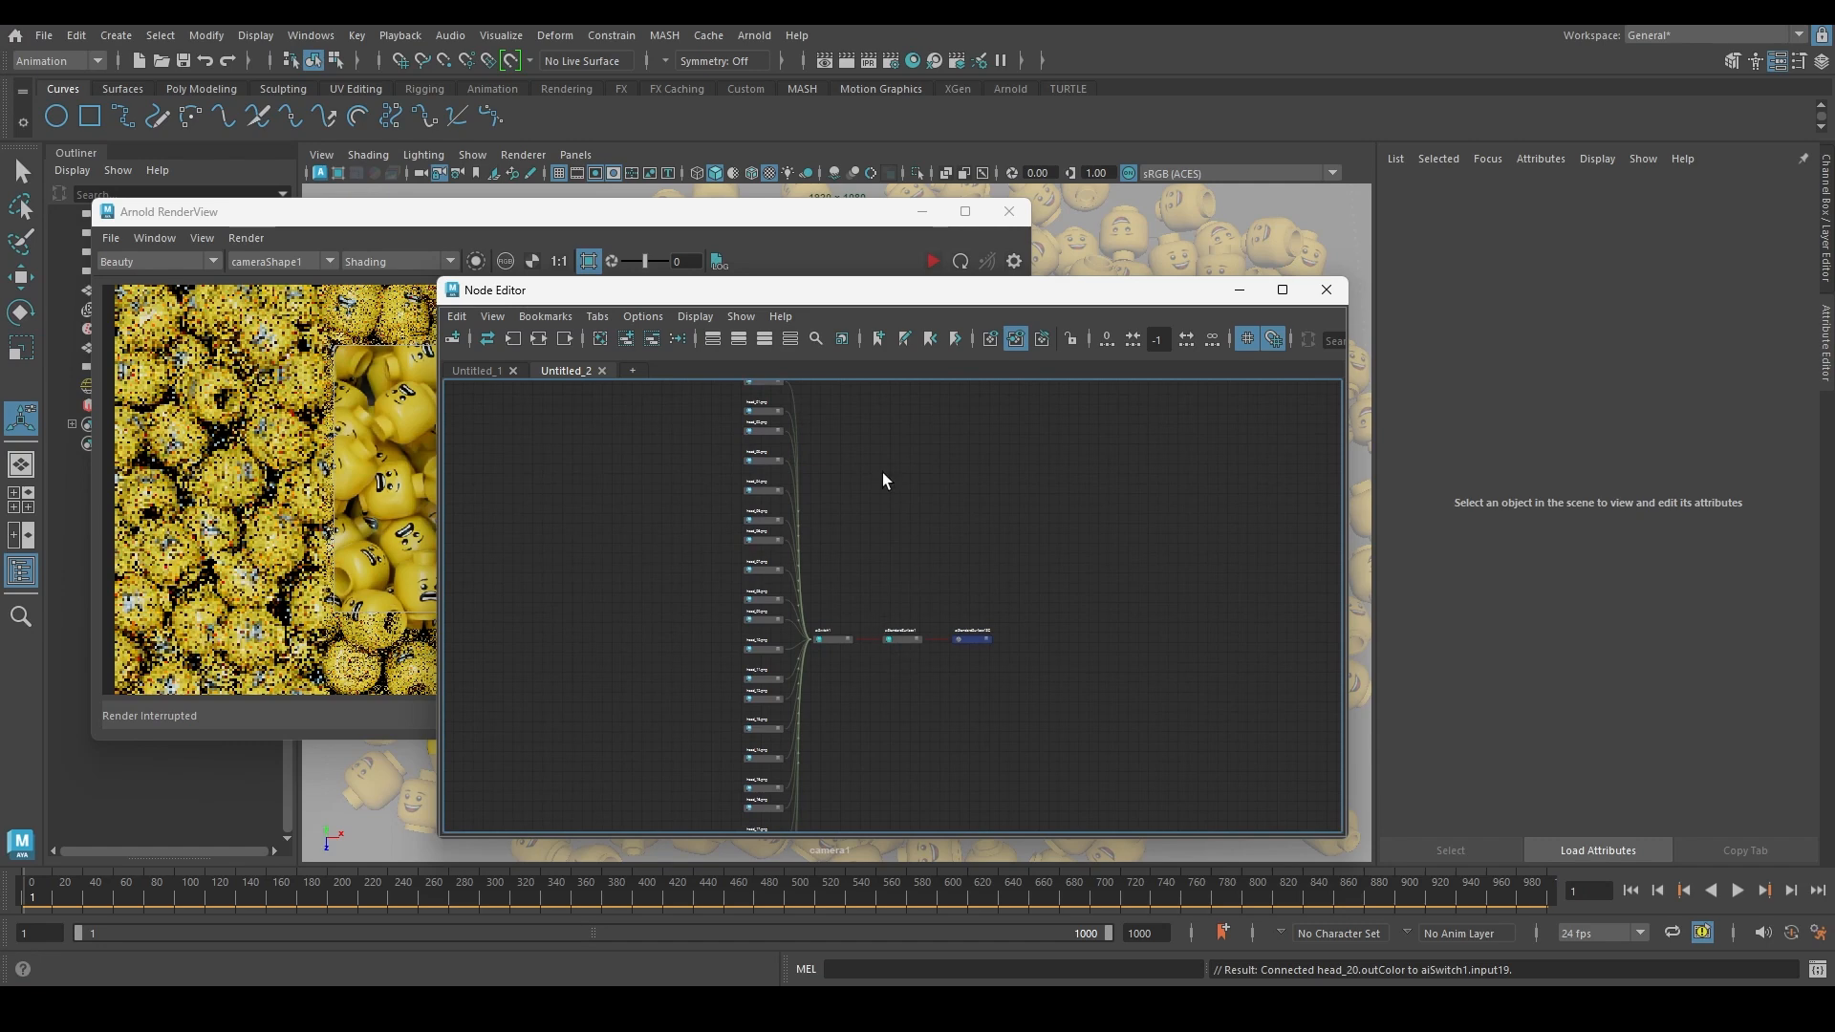
left_click_drag(870, 297, 1006, 252)
right_click_drag(979, 475, 927, 490, "alt")
middle_click_drag(960, 497, 897, 541, "alt")
right_click_drag(884, 571, 1093, 658, "alt")
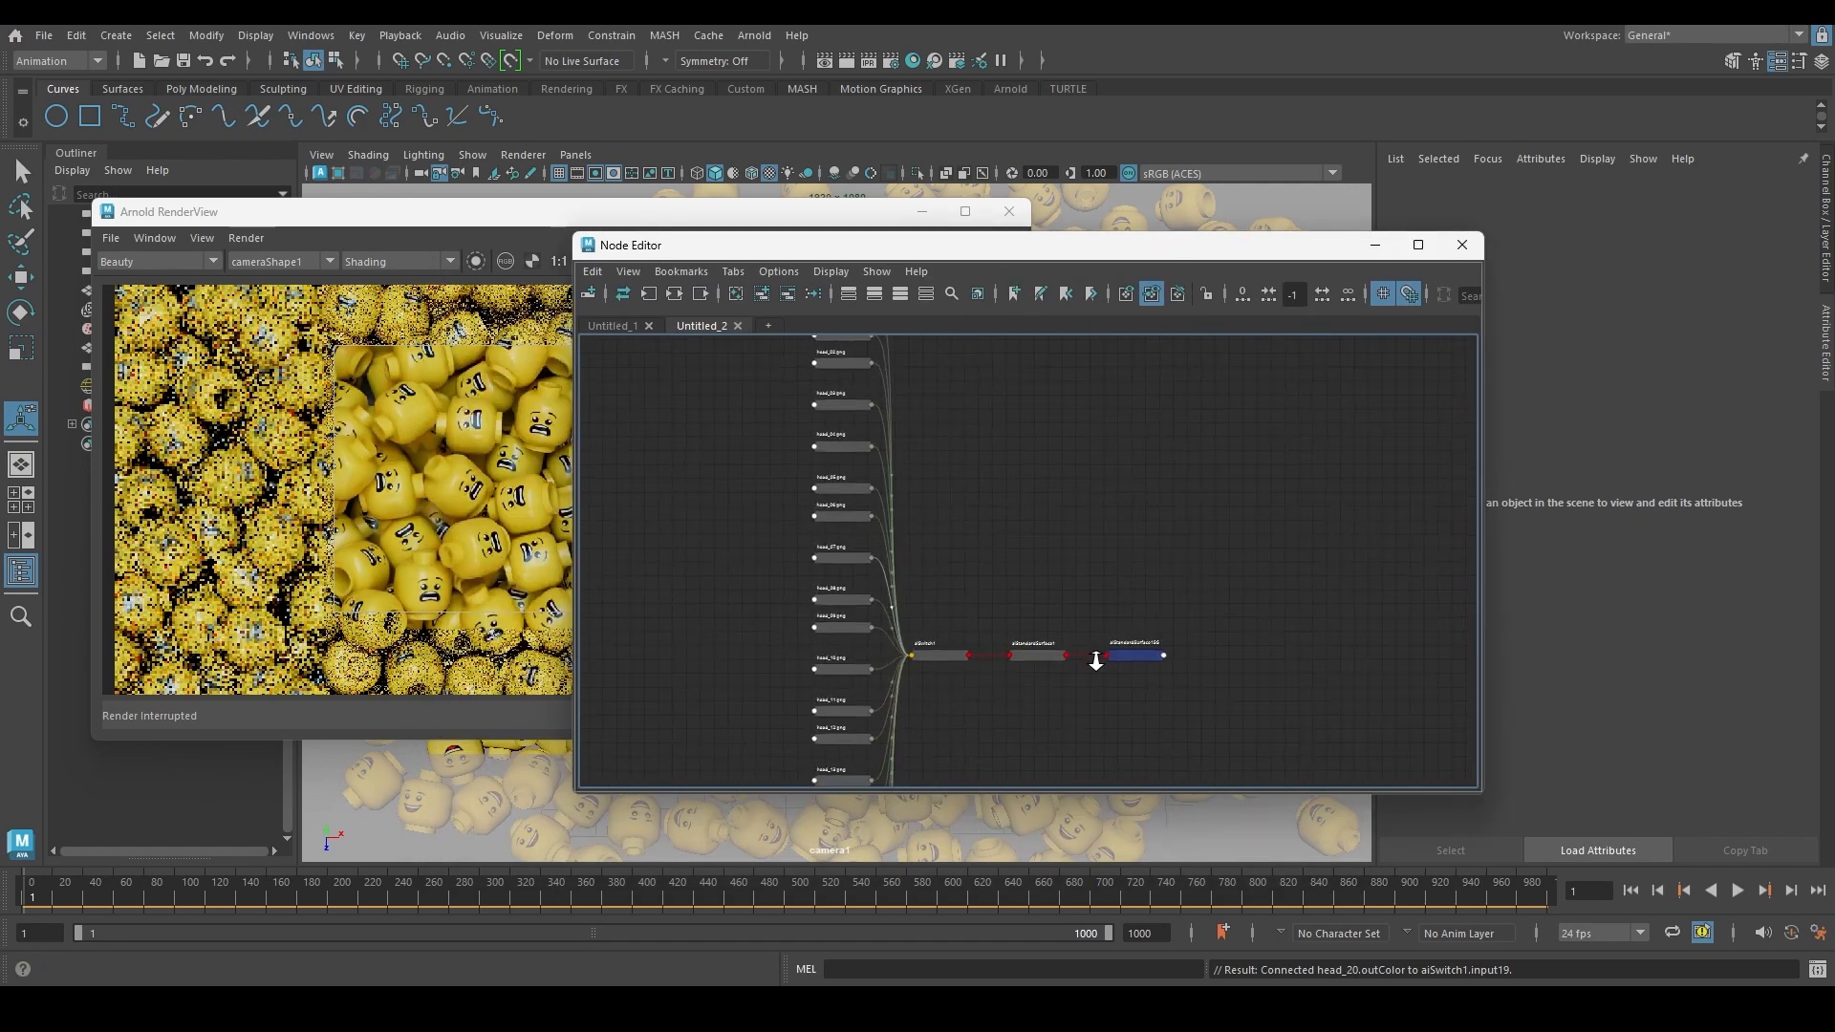
Restart the Arnold render with aiSwitch1 selected and the Node Editor moved away from the image
middle_click_drag(950, 574, 1016, 507, "alt")
right_click_drag(1017, 507, 1059, 664, "alt")
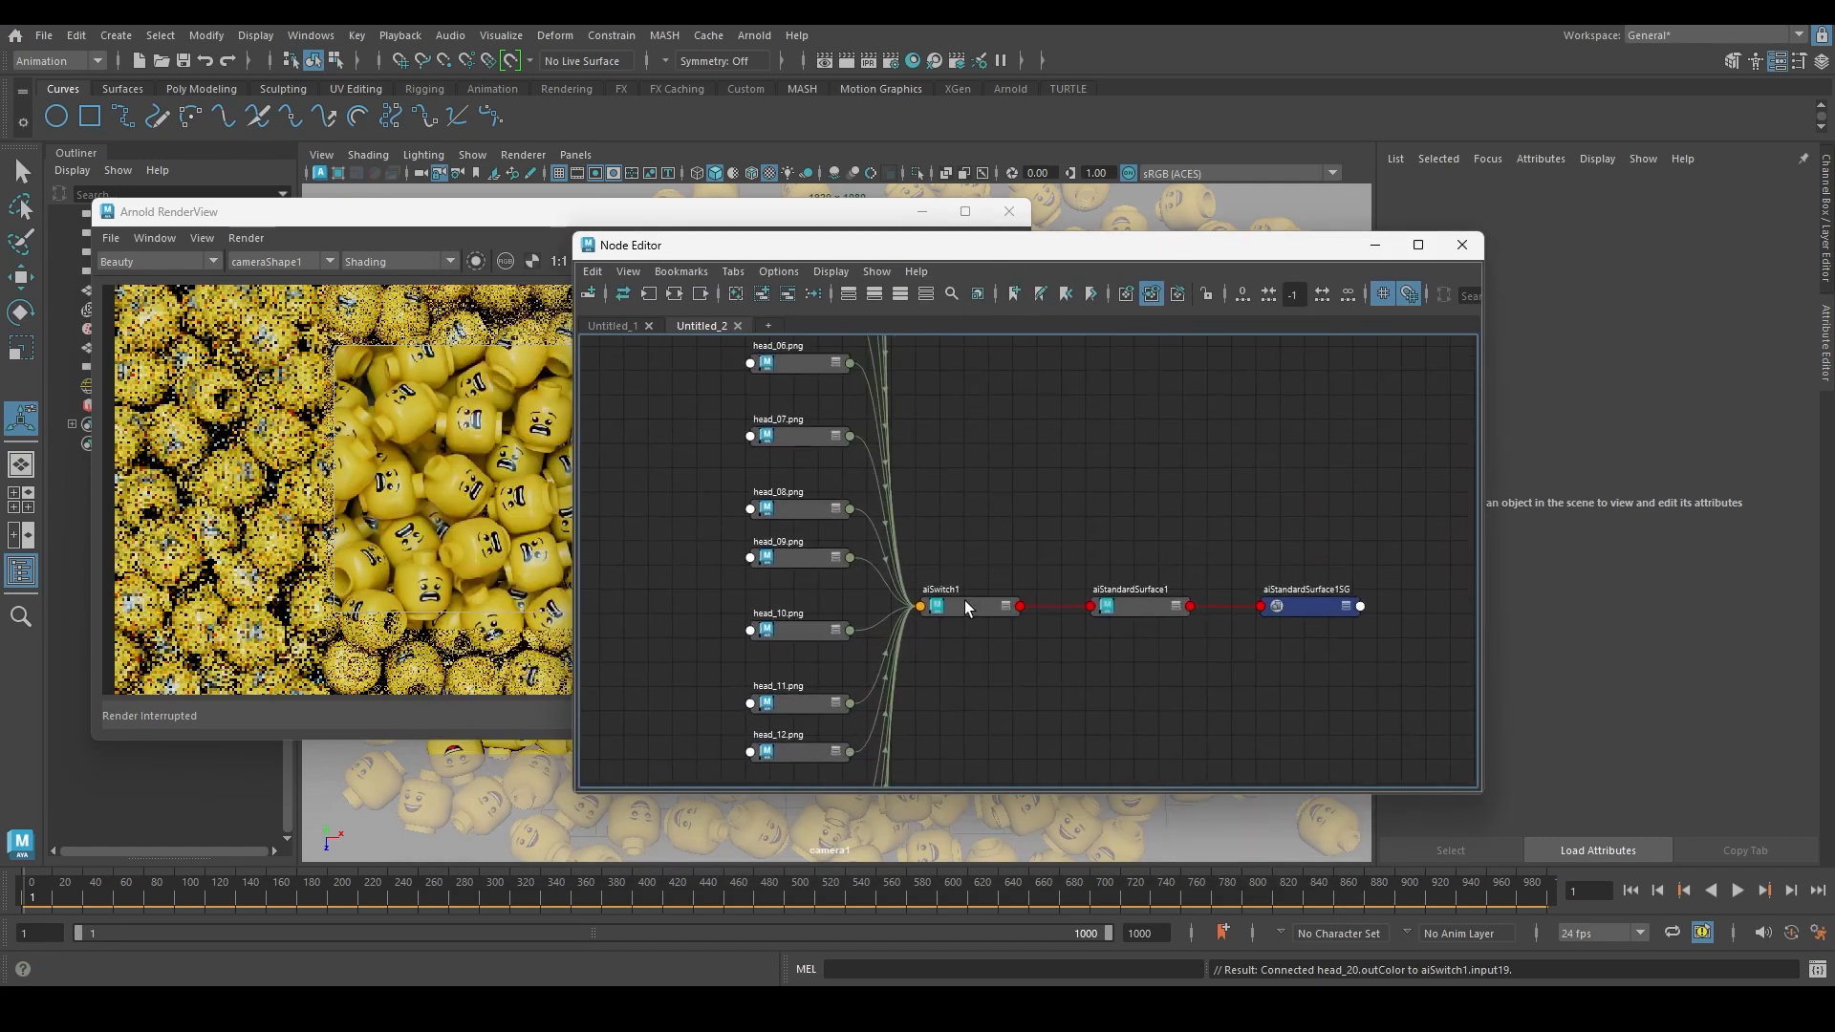
left_click(999, 608)
left_click_drag(941, 256, 1020, 529)
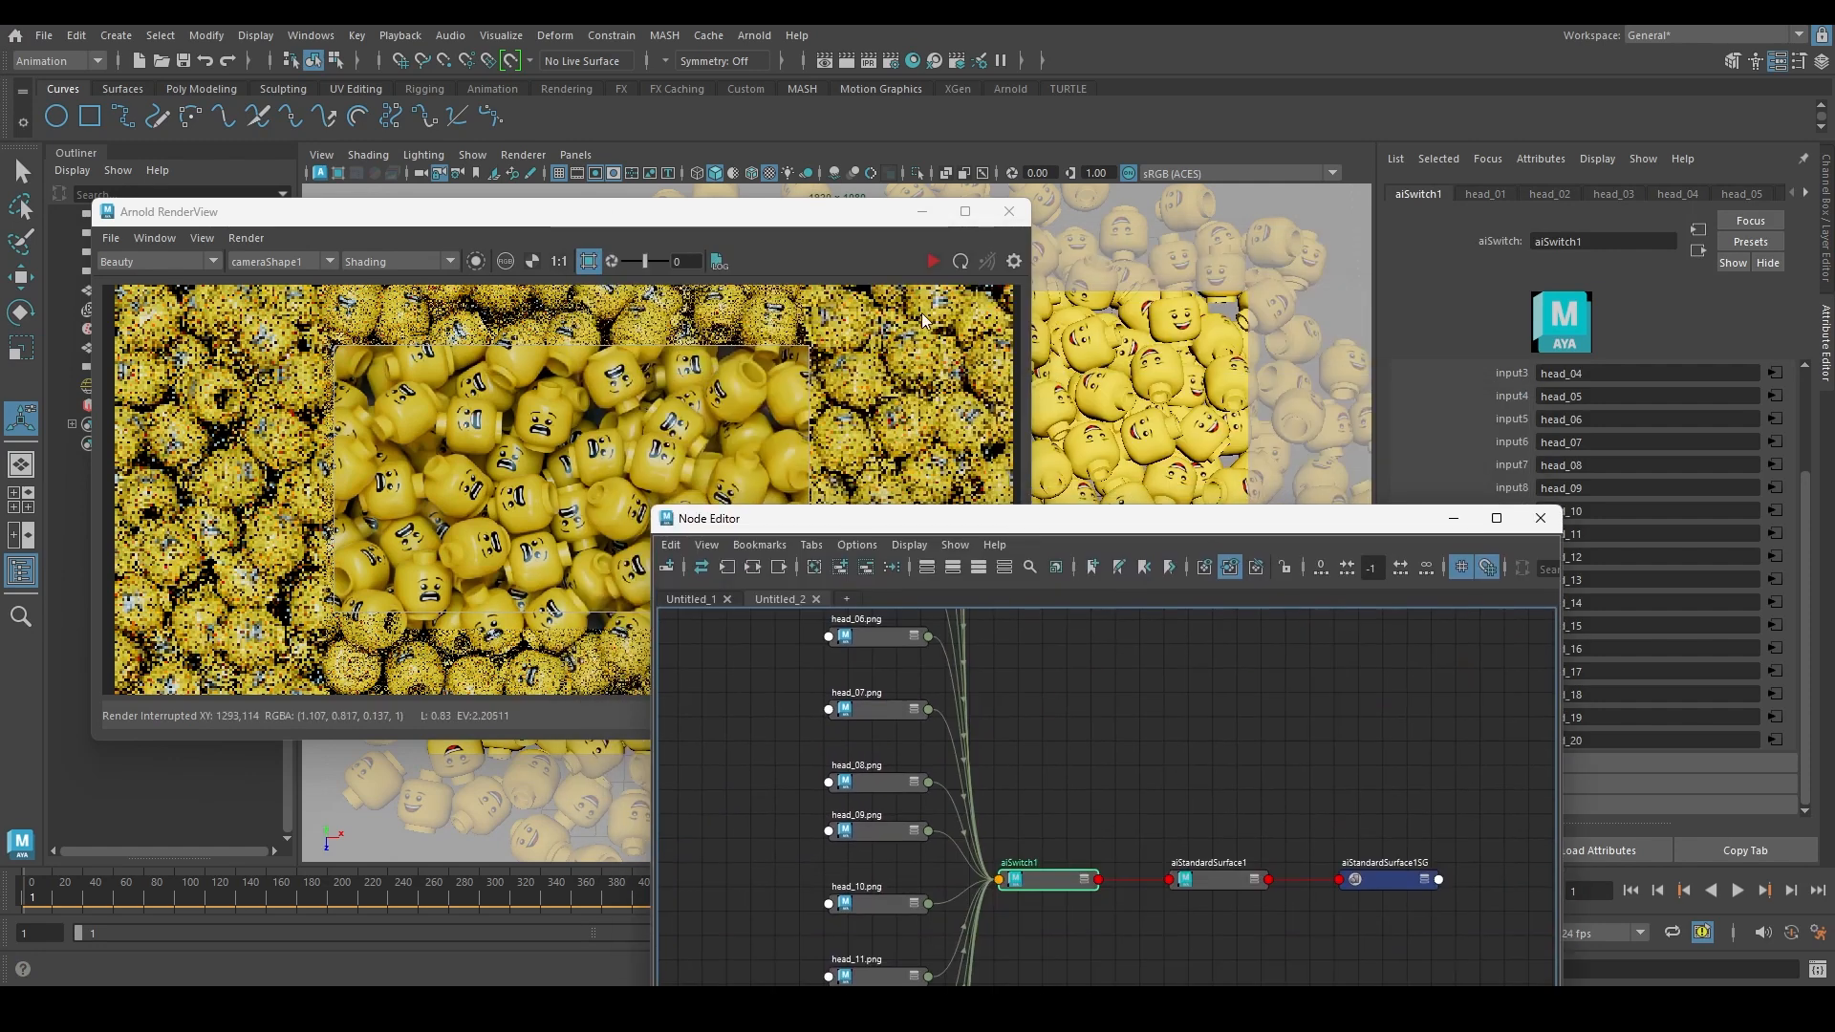
left_click(934, 261)
scroll(1645, 450, "up", 3)
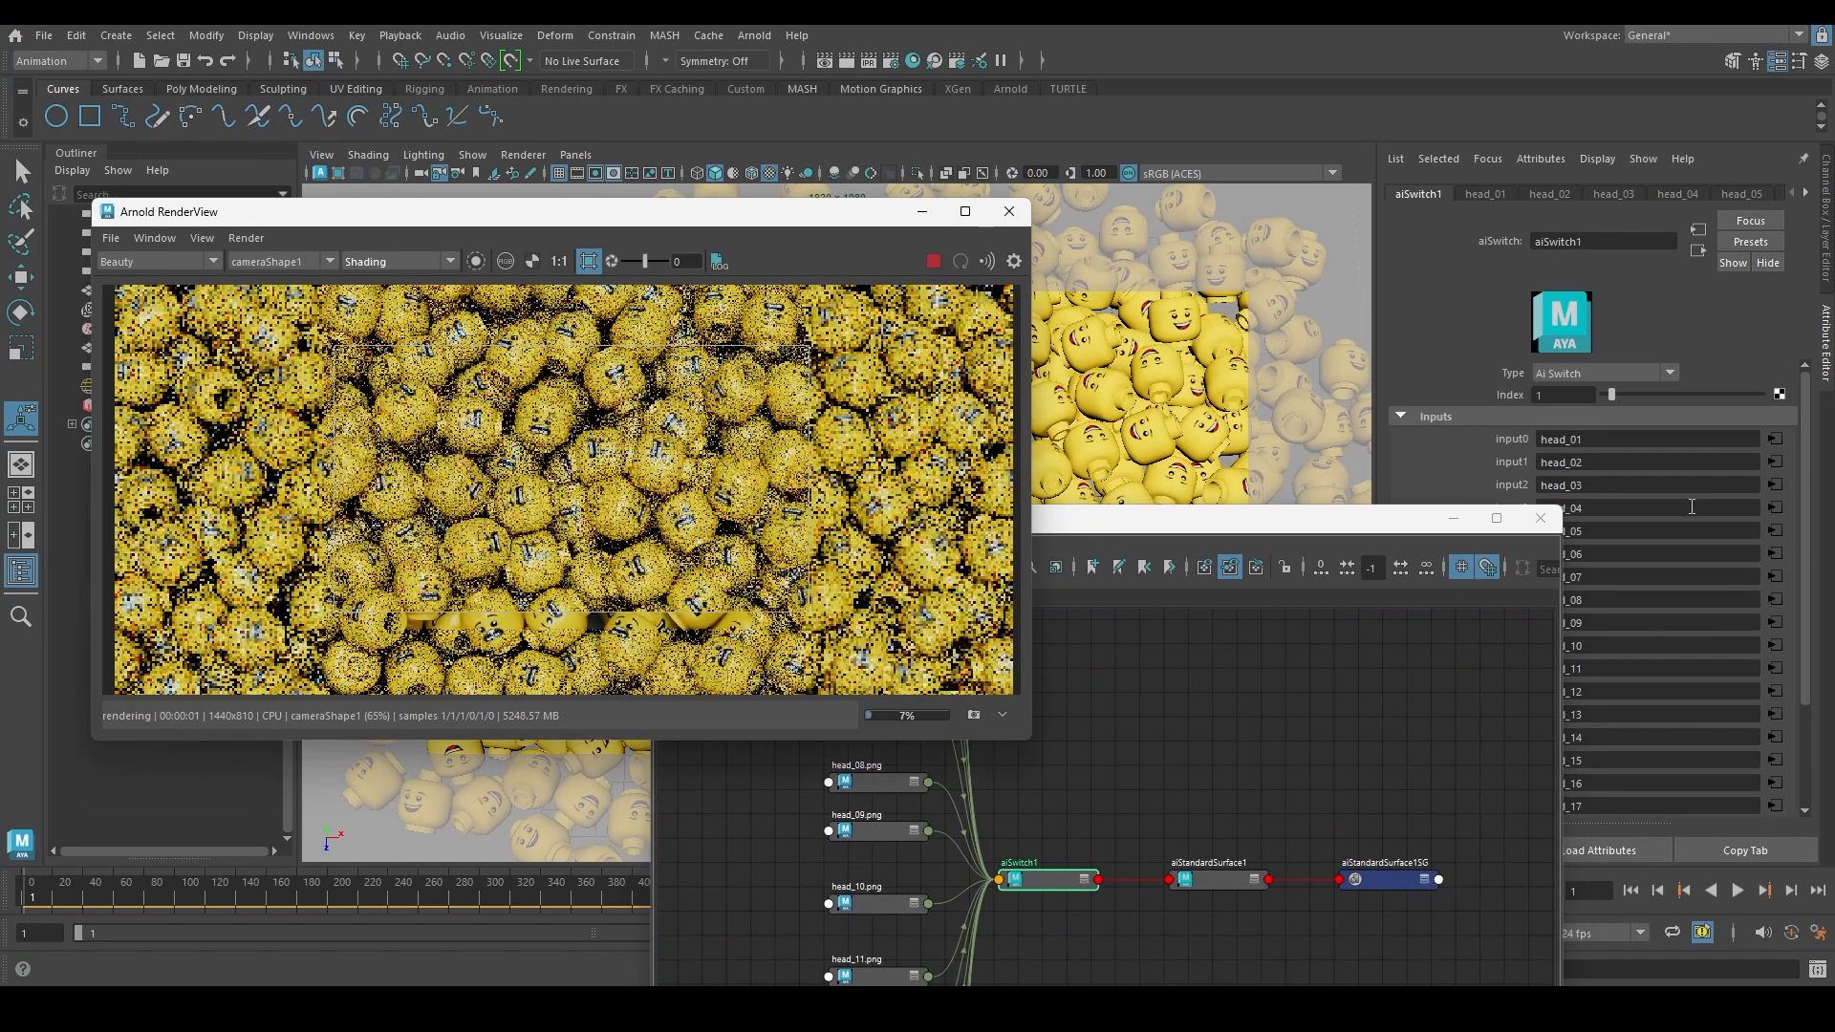
Set the aiSwitch1 index to 2 and then to 3 to compare the rendered faces
double_click(1567, 397)
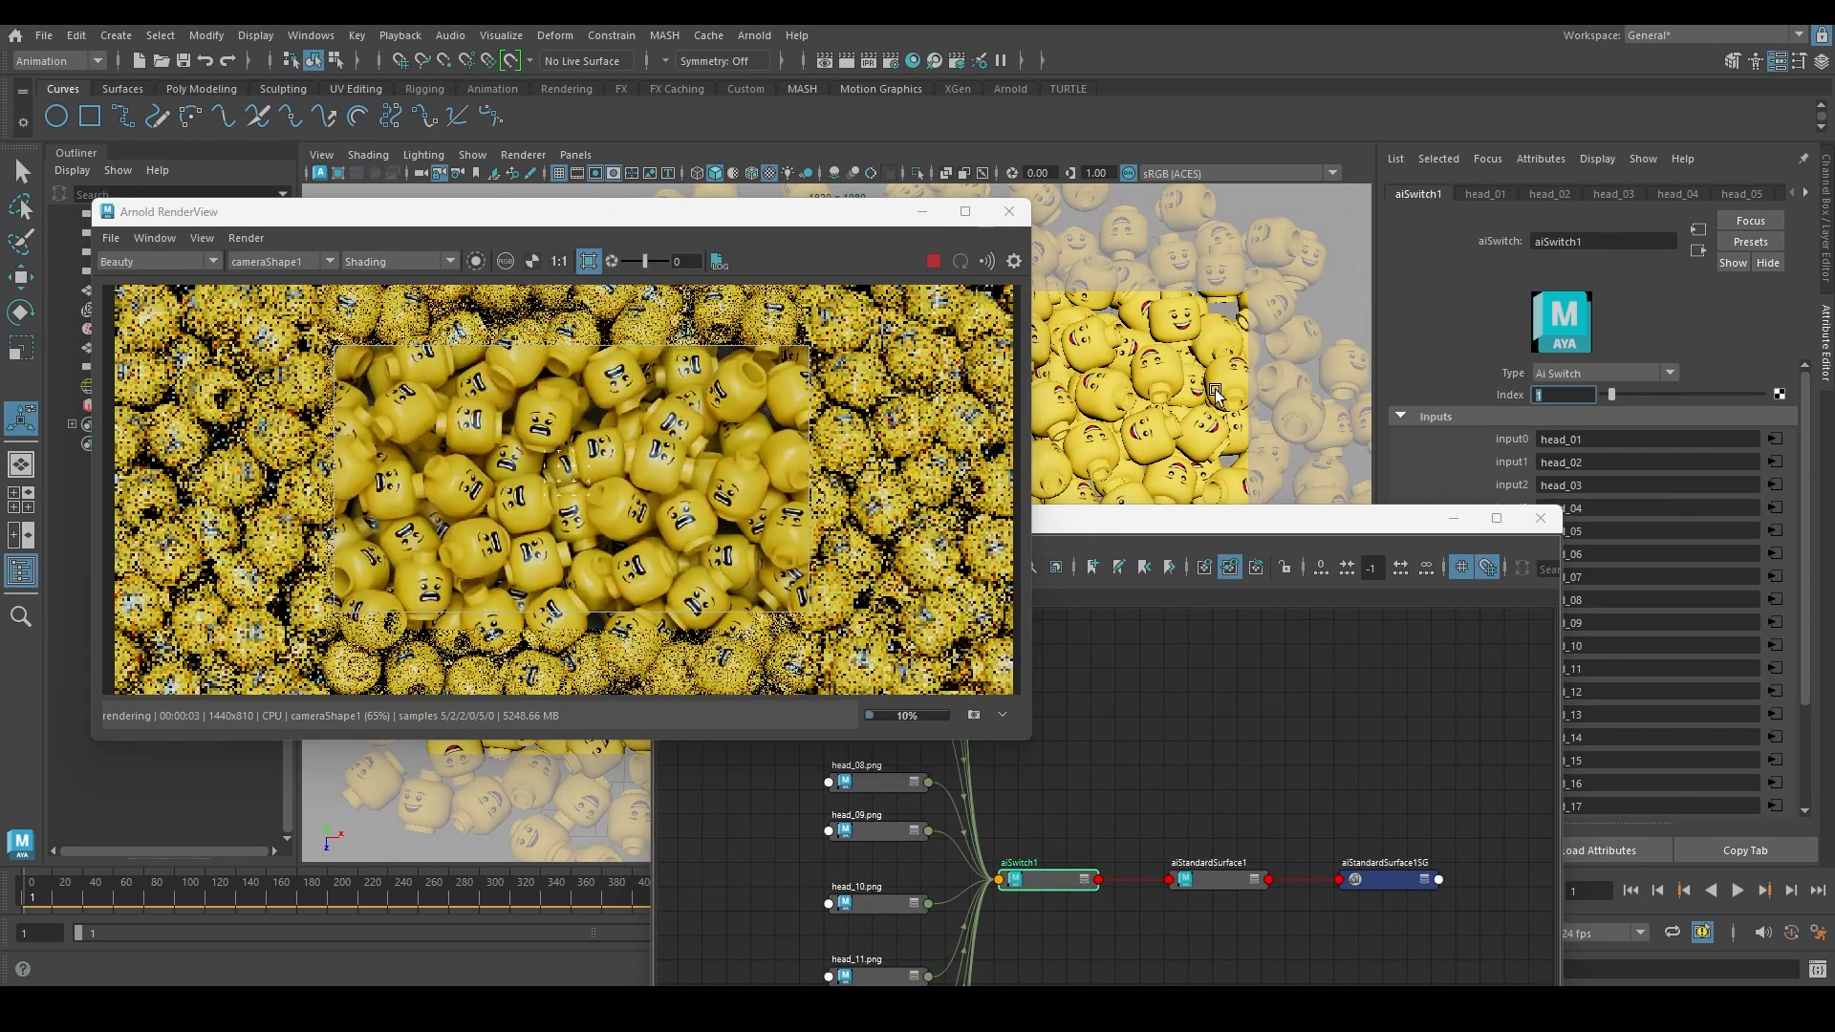
type("2")
key("Return")
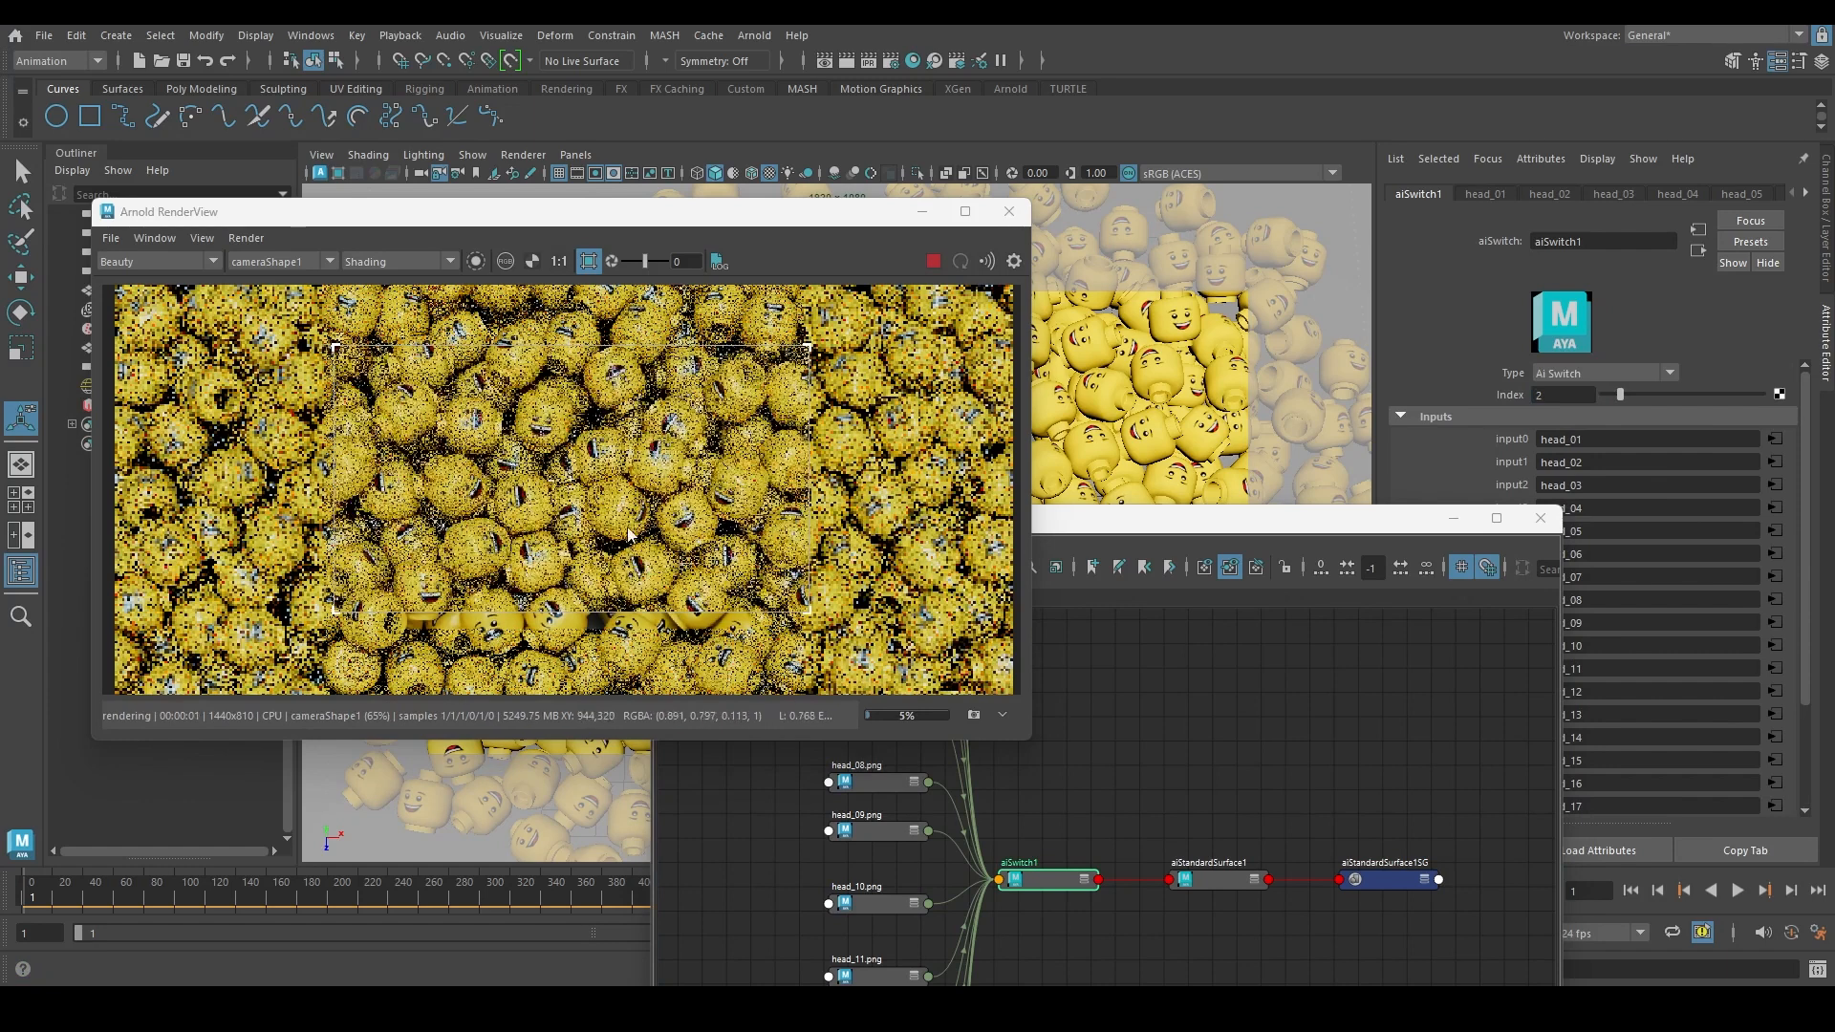
double_click(1546, 396)
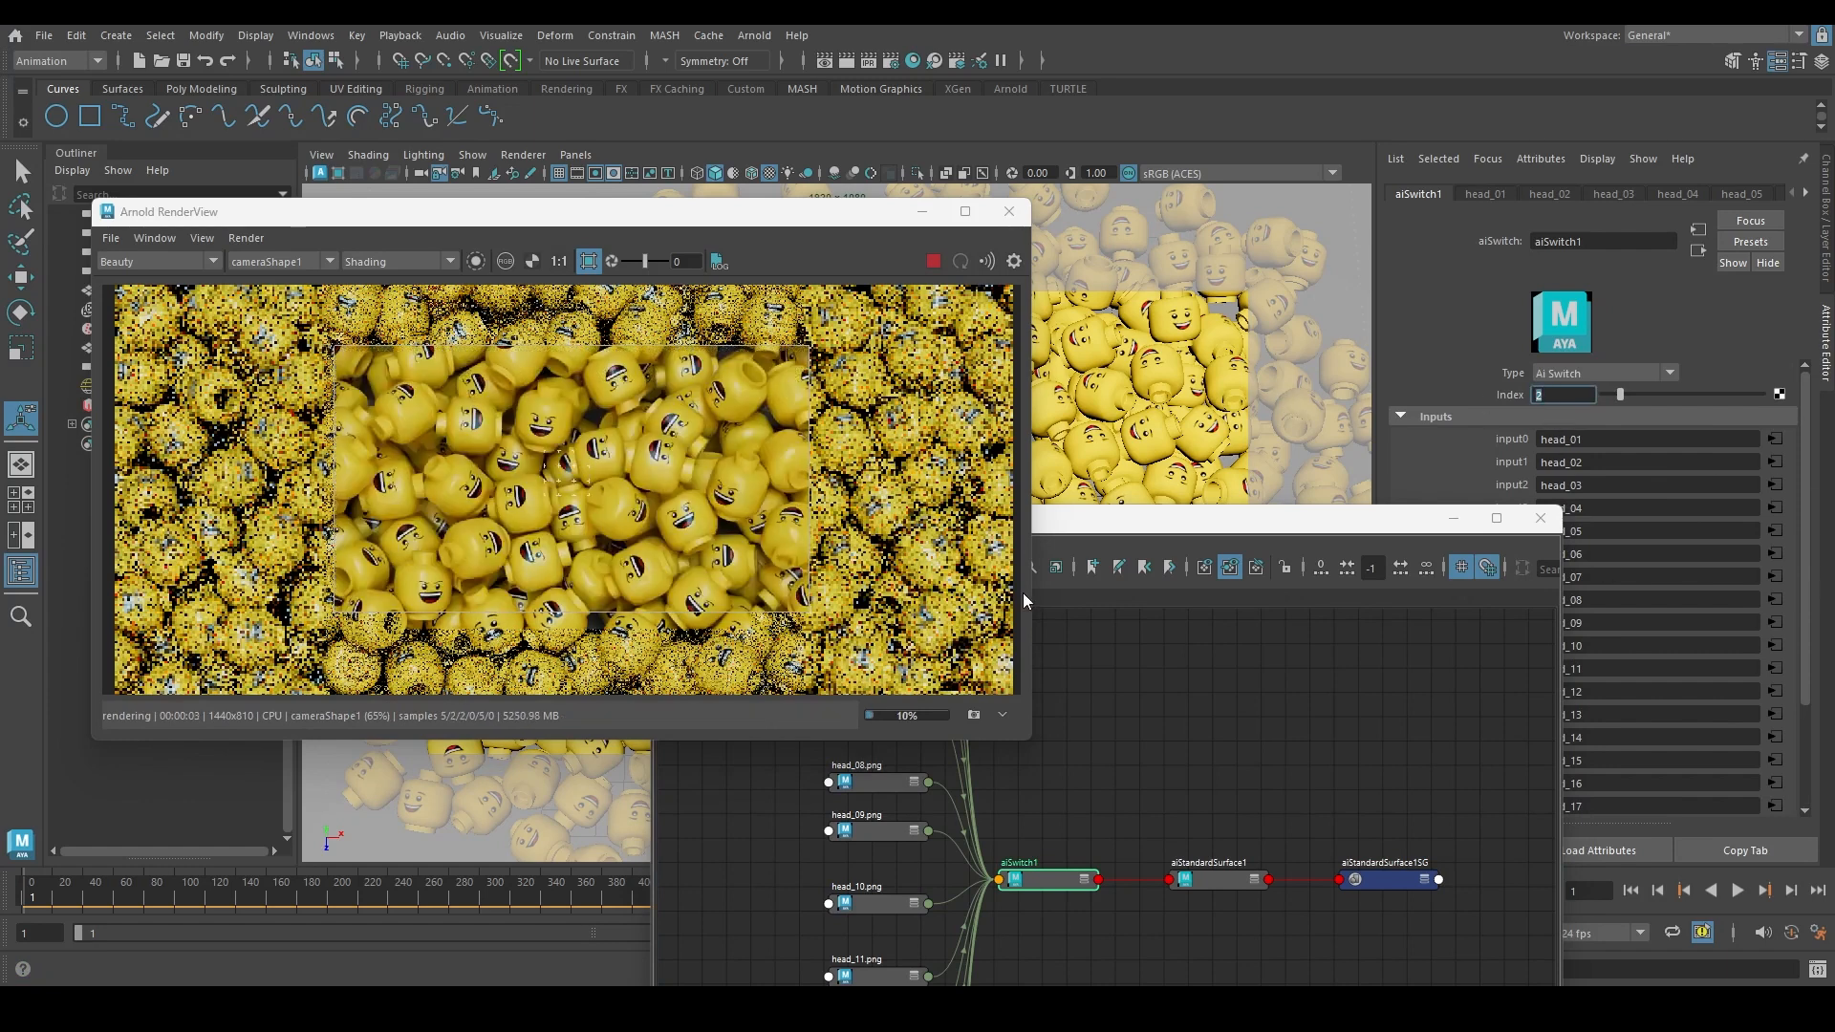
type("3")
key("Return")
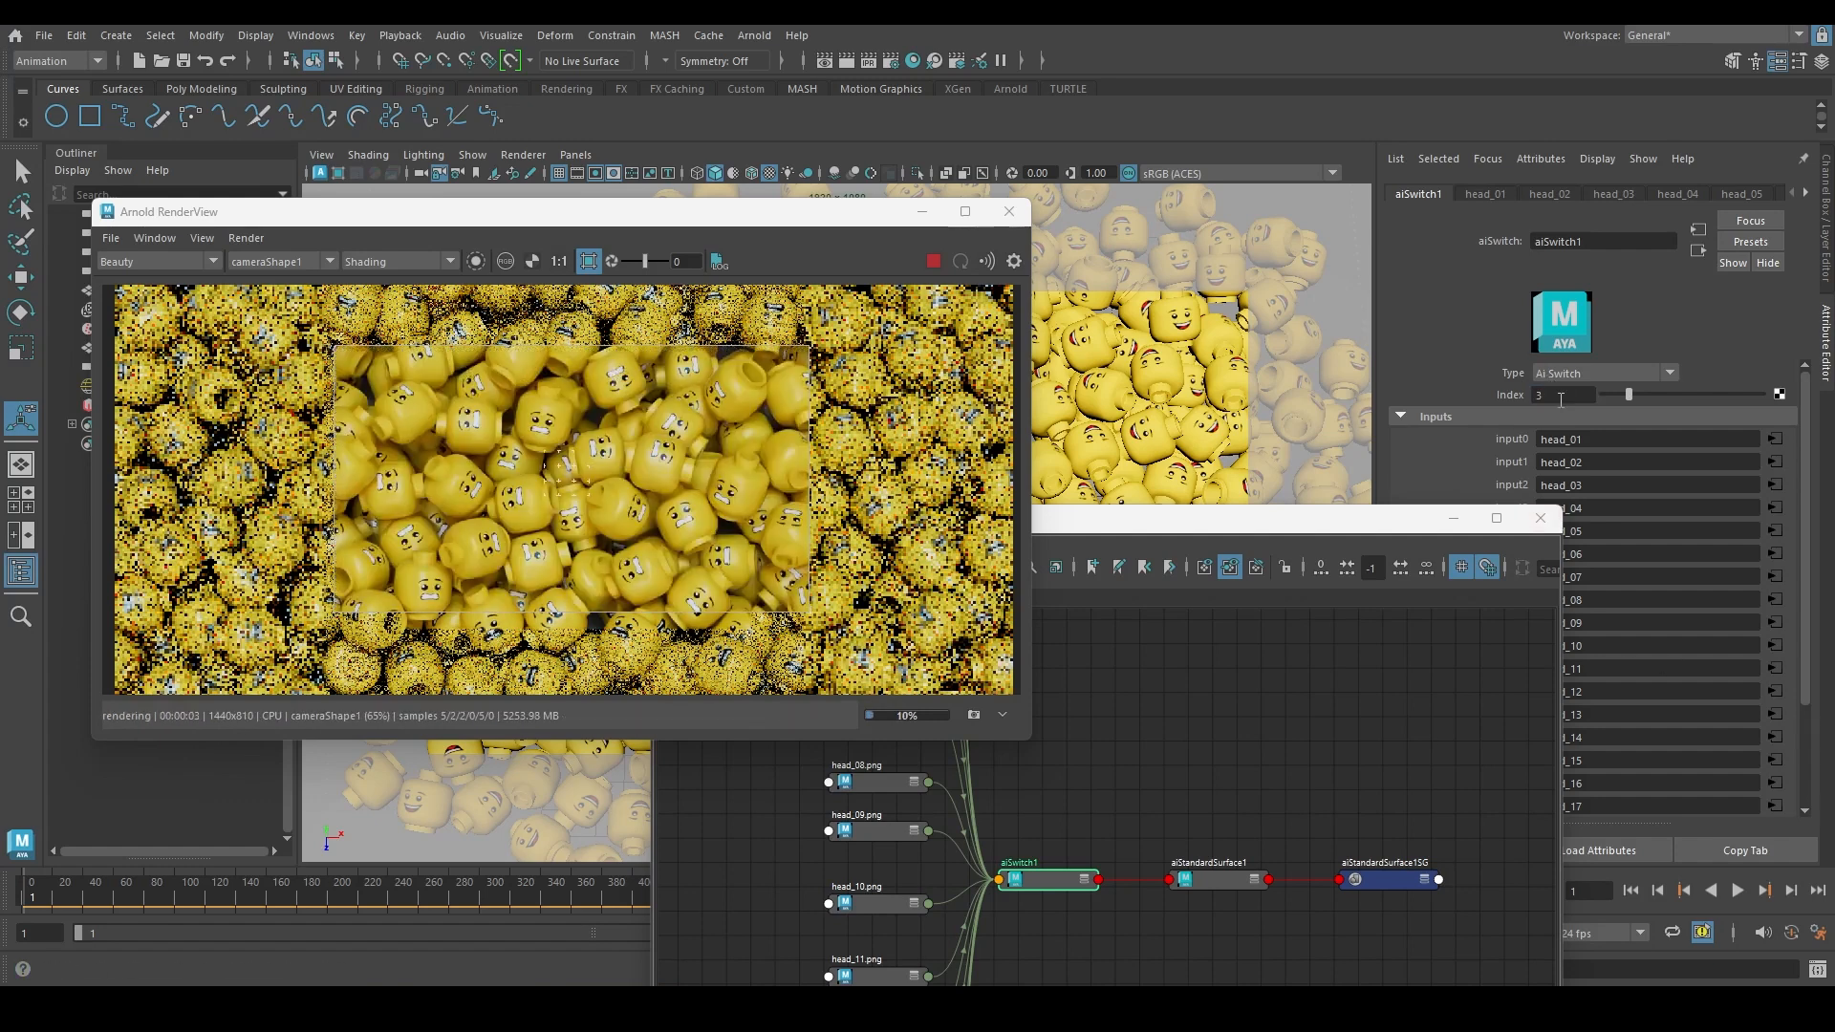
Review aiSwitch1's inputs, and move aiSwitch1, aiStandardSurface1 and its shading group farther from the head texture nodes
left_click_drag(1335, 520, 1123, 355)
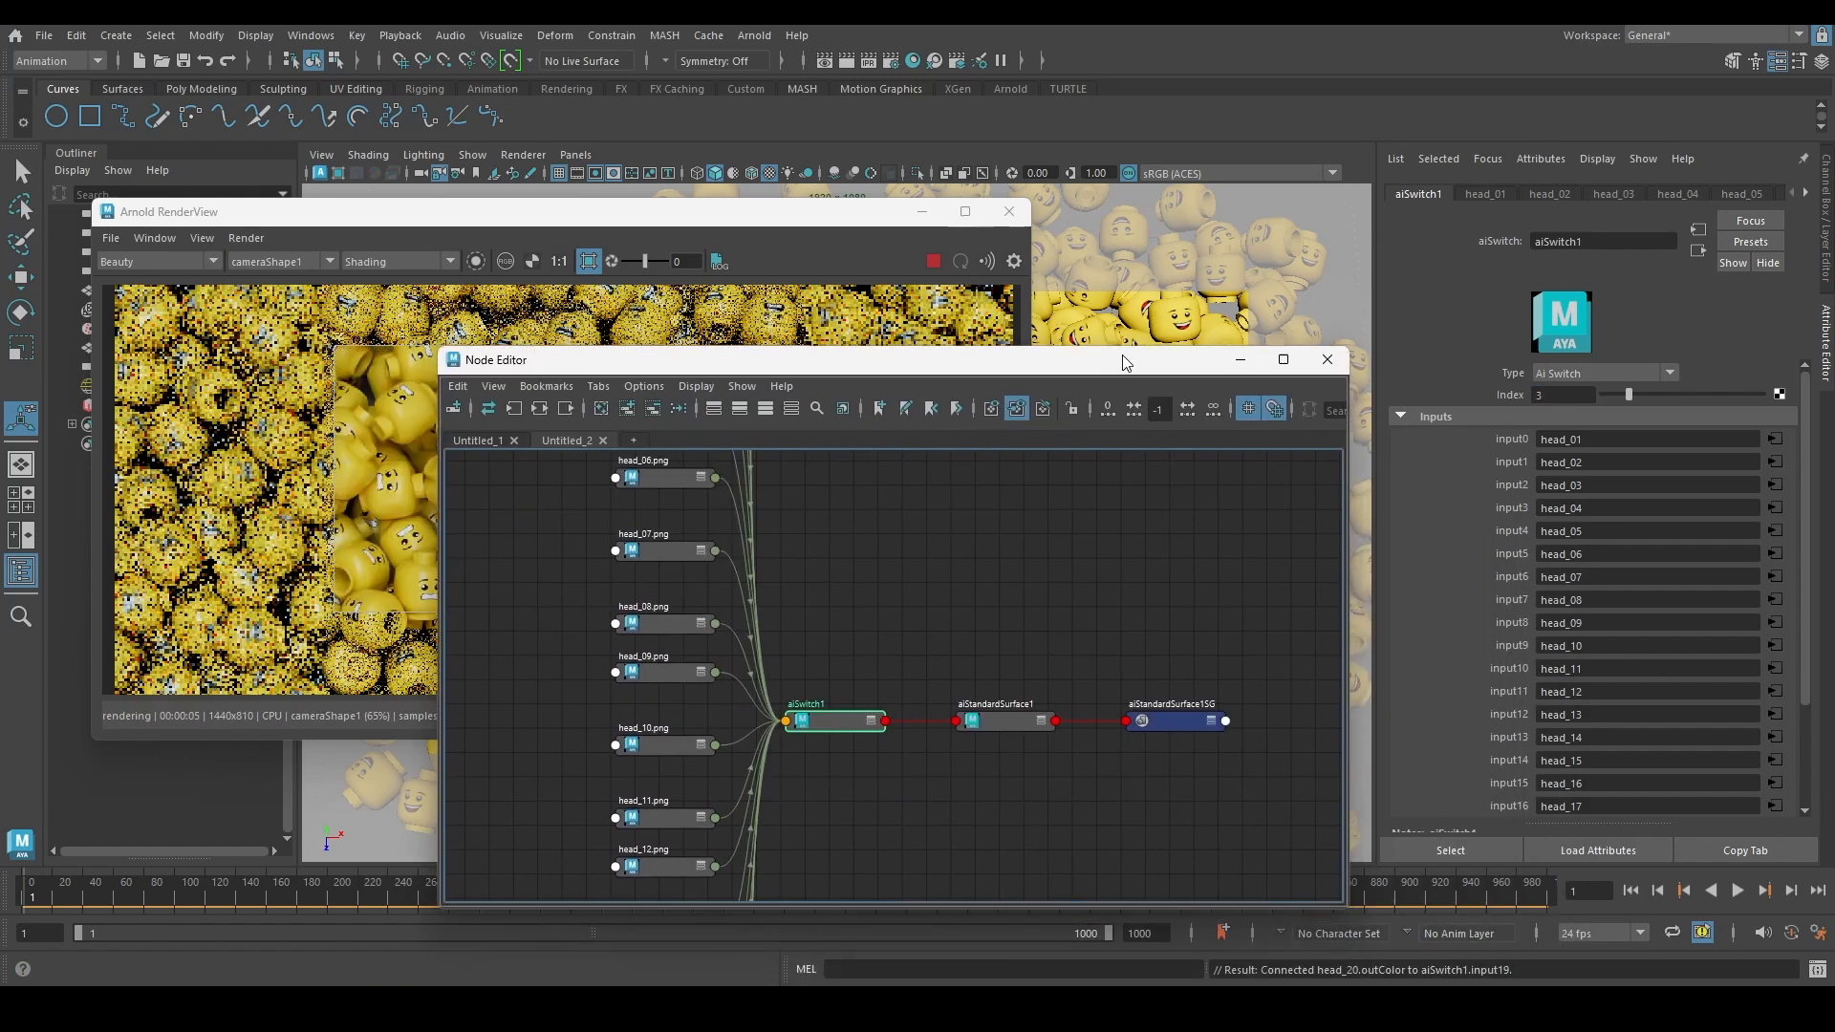
scroll(1617, 713, "down", 3)
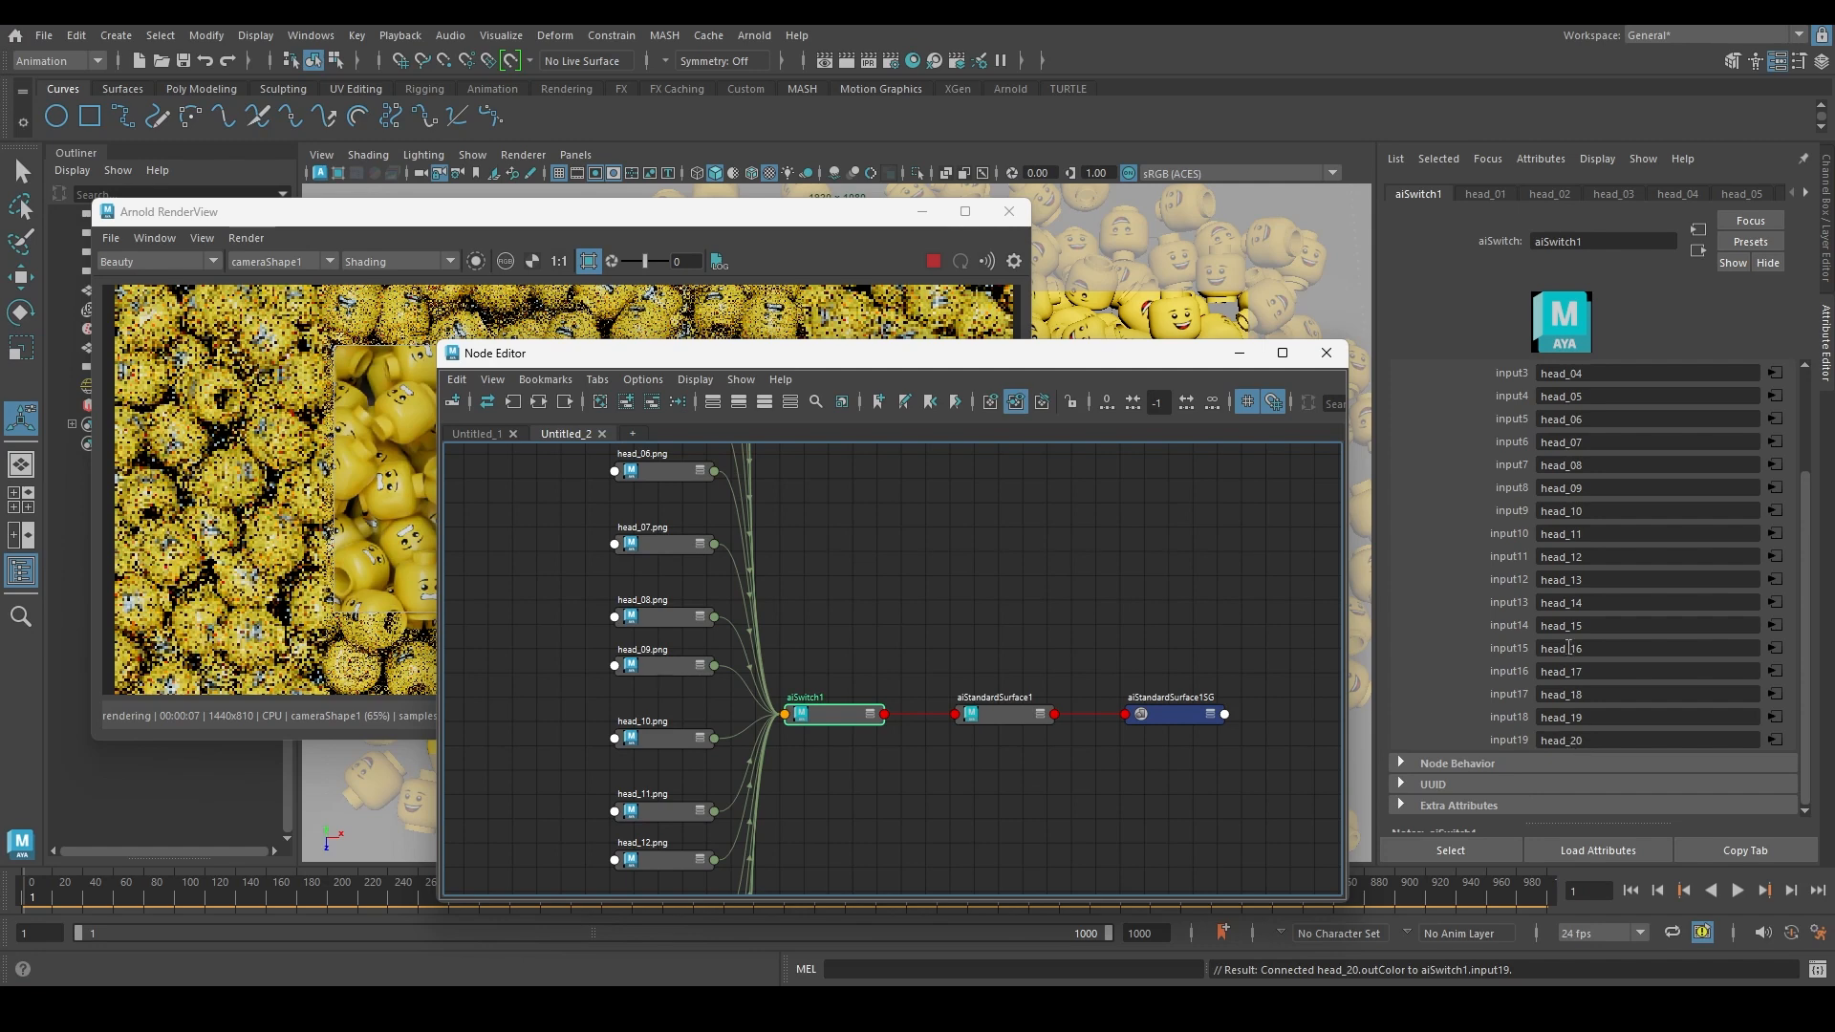
scroll(1582, 760, "up", 3)
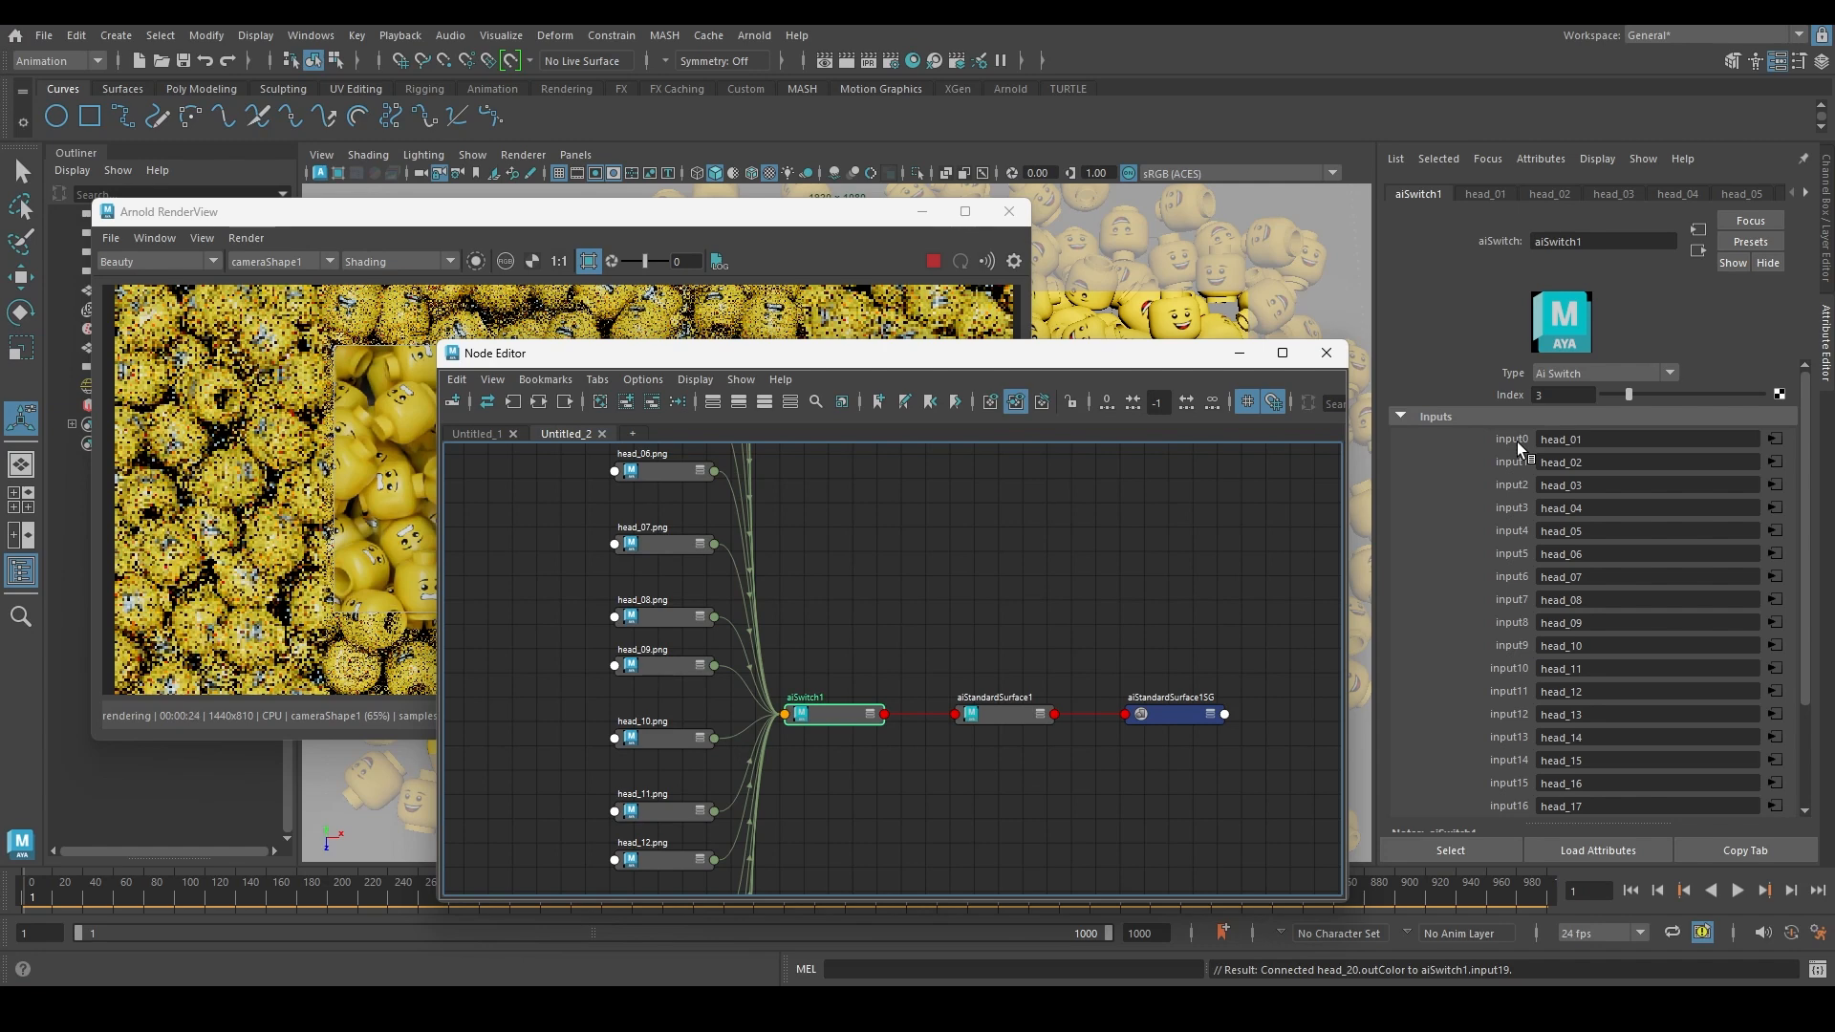
scroll(1171, 803, "down", 2)
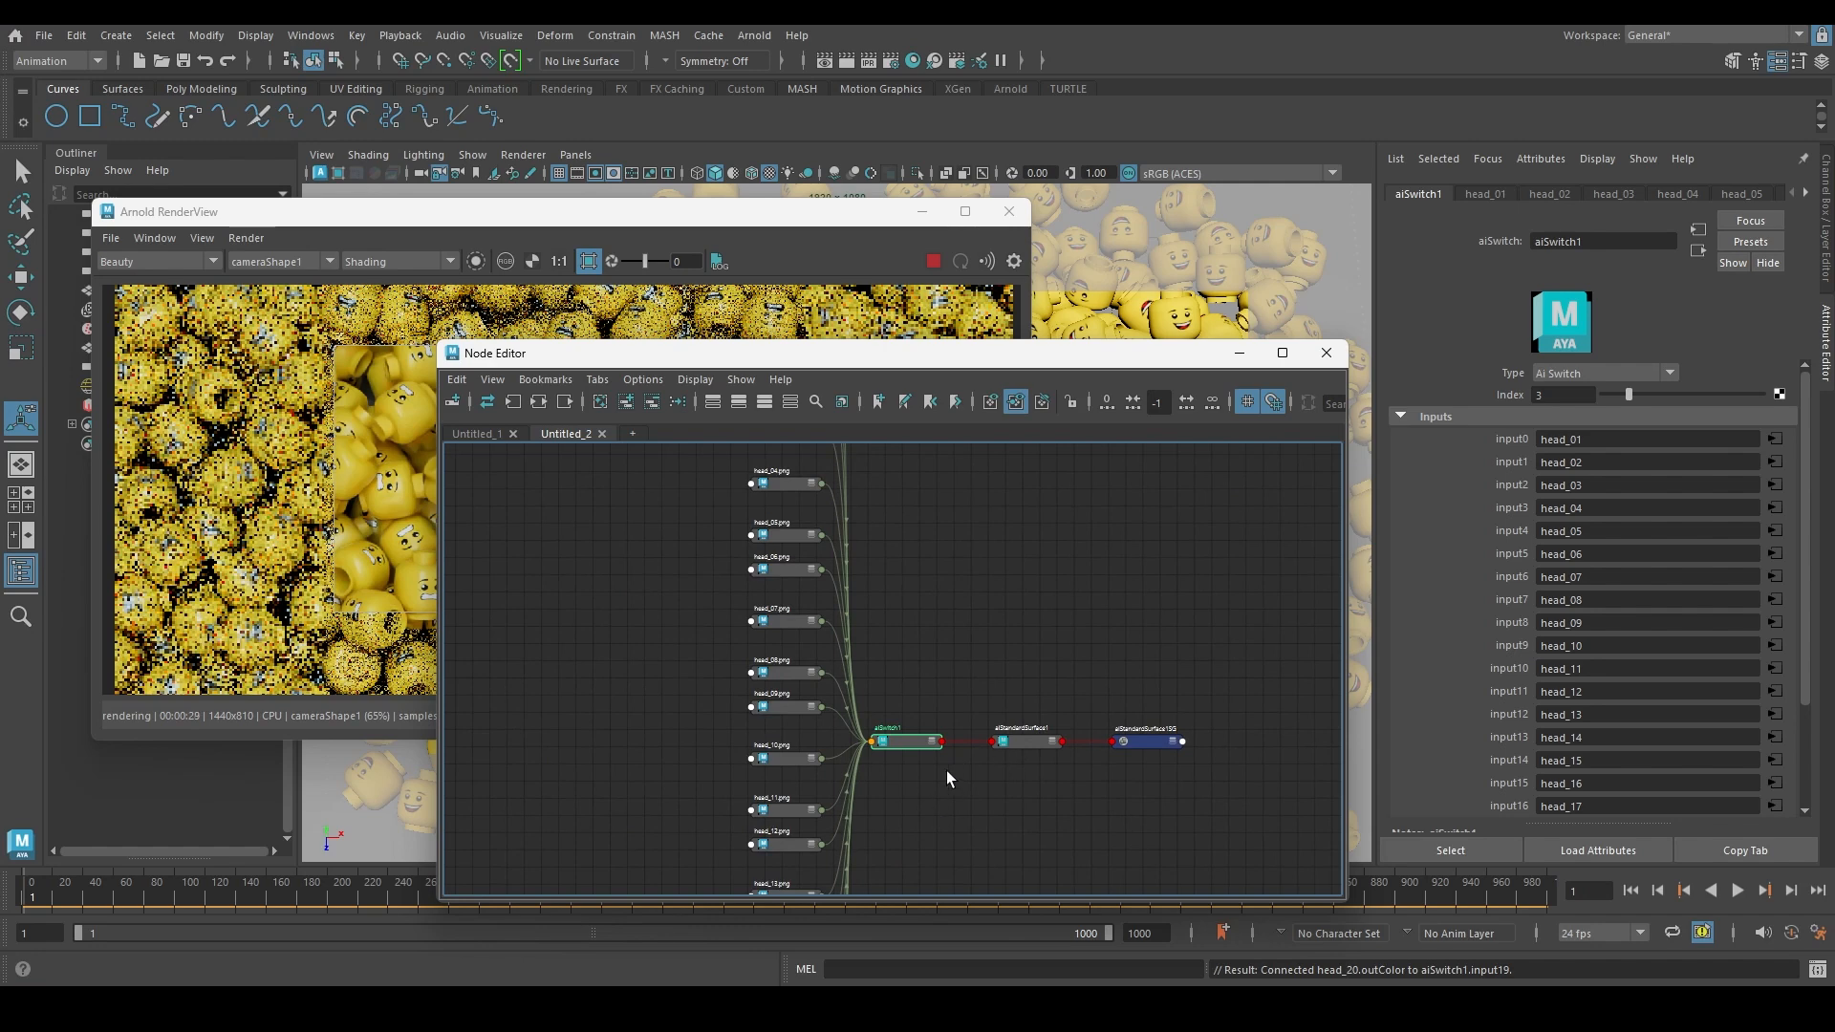
left_click_drag(918, 679, 1212, 770)
left_click_drag(894, 740, 1157, 687)
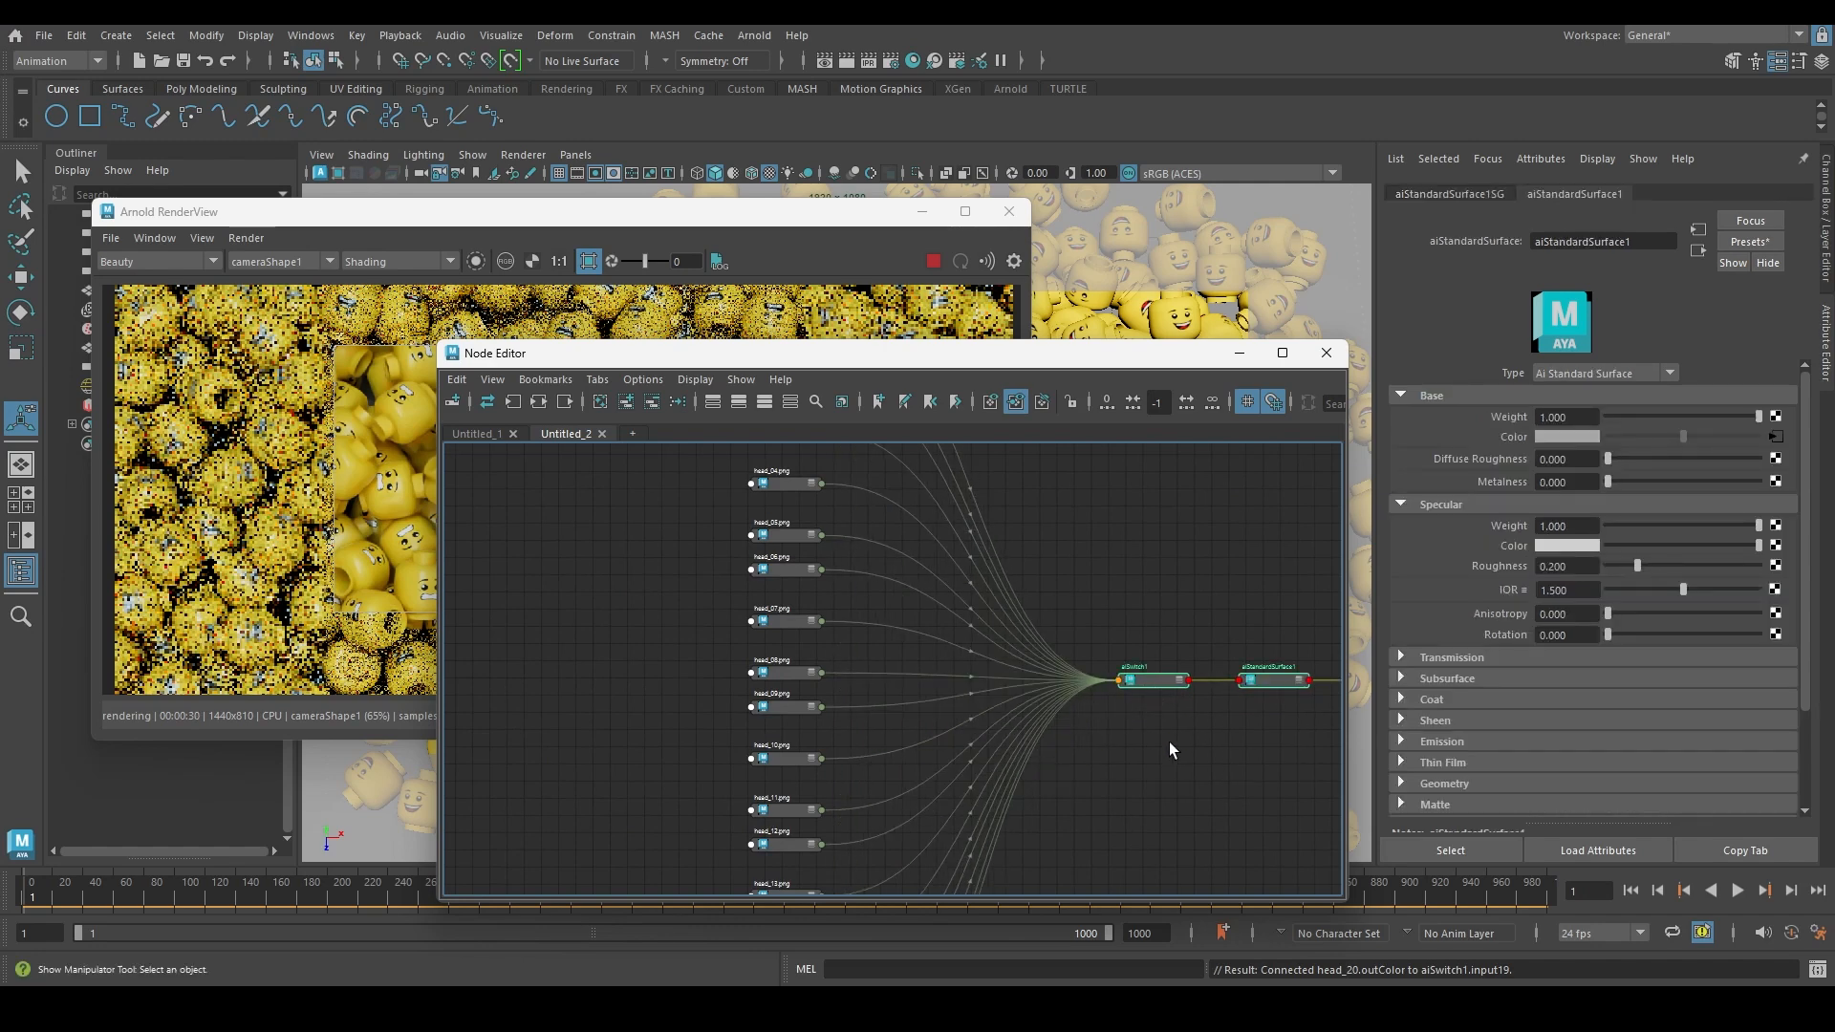
right_click_drag(1168, 744, 1118, 758, "alt")
middle_click_drag(1119, 758, 1002, 795, "alt")
right_click_drag(1009, 794, 1146, 748, "alt")
scroll(1019, 709, "up", 3)
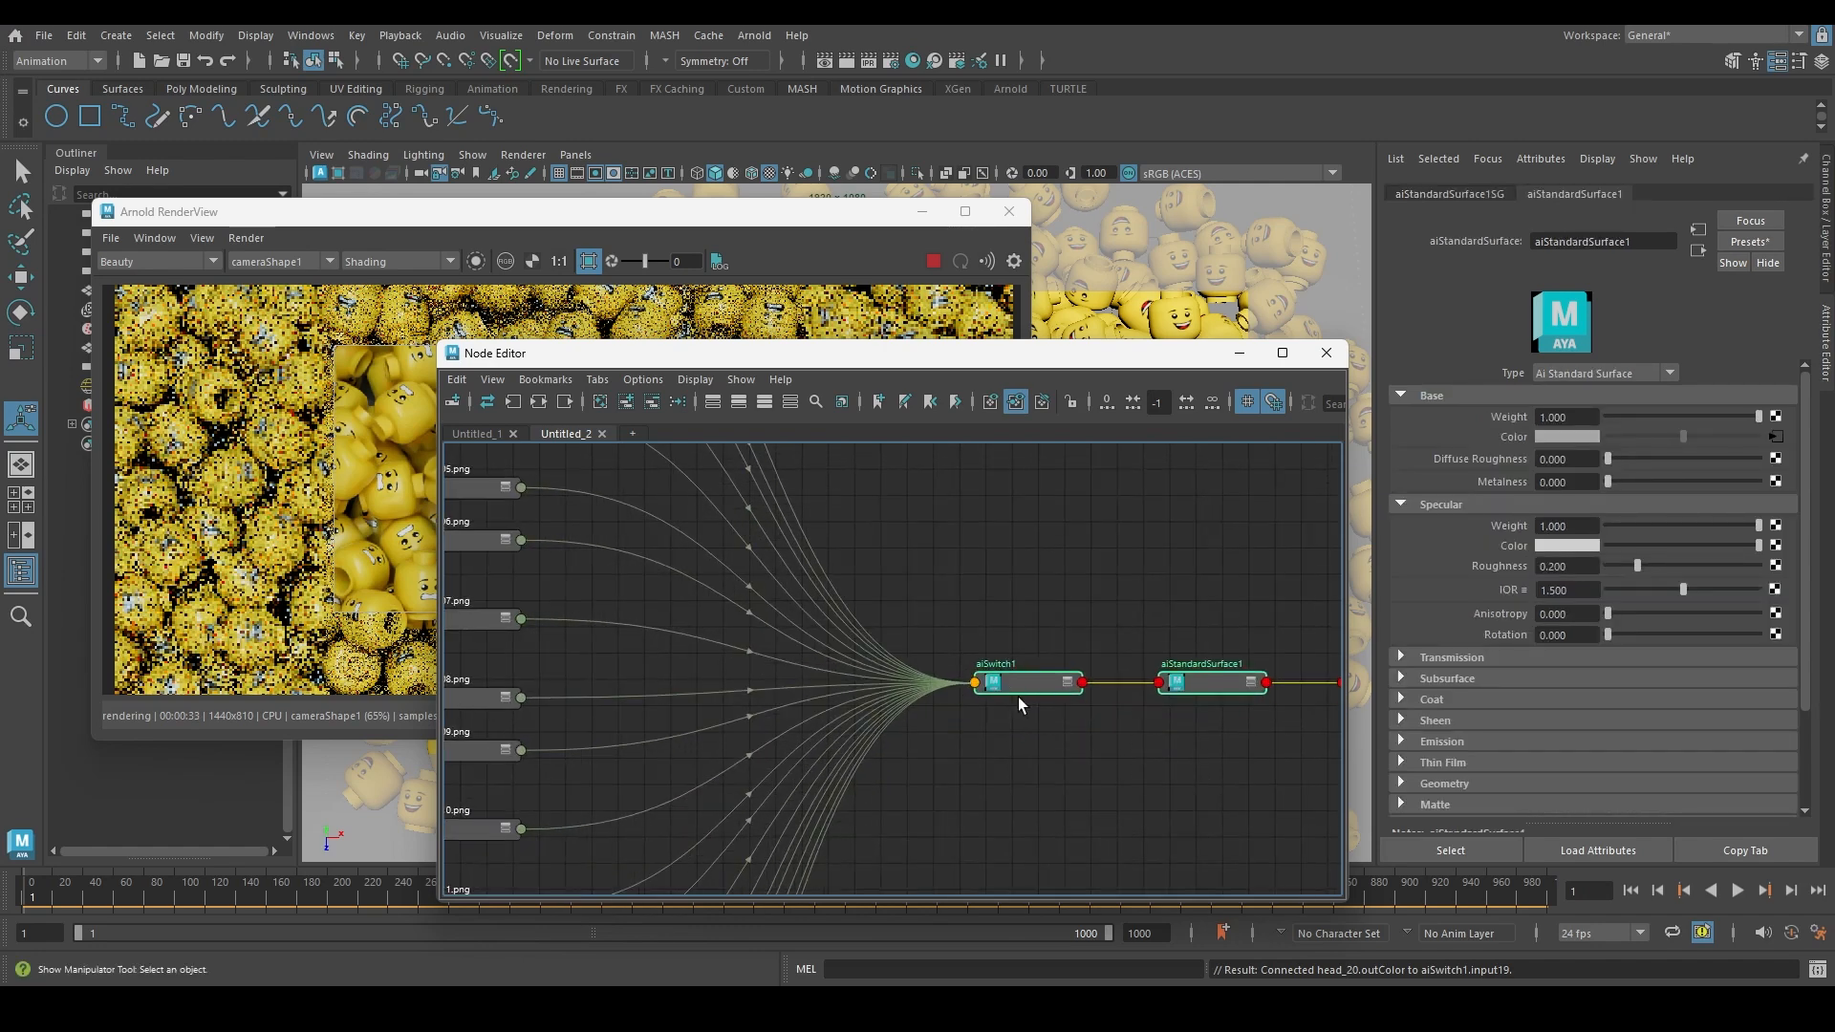
Examine aiSwitch1's Index and connected head inputs, with the Node Editor arranged below the rendered heads
left_click(1013, 714)
middle_click_drag(628, 671, 743, 650, "alt")
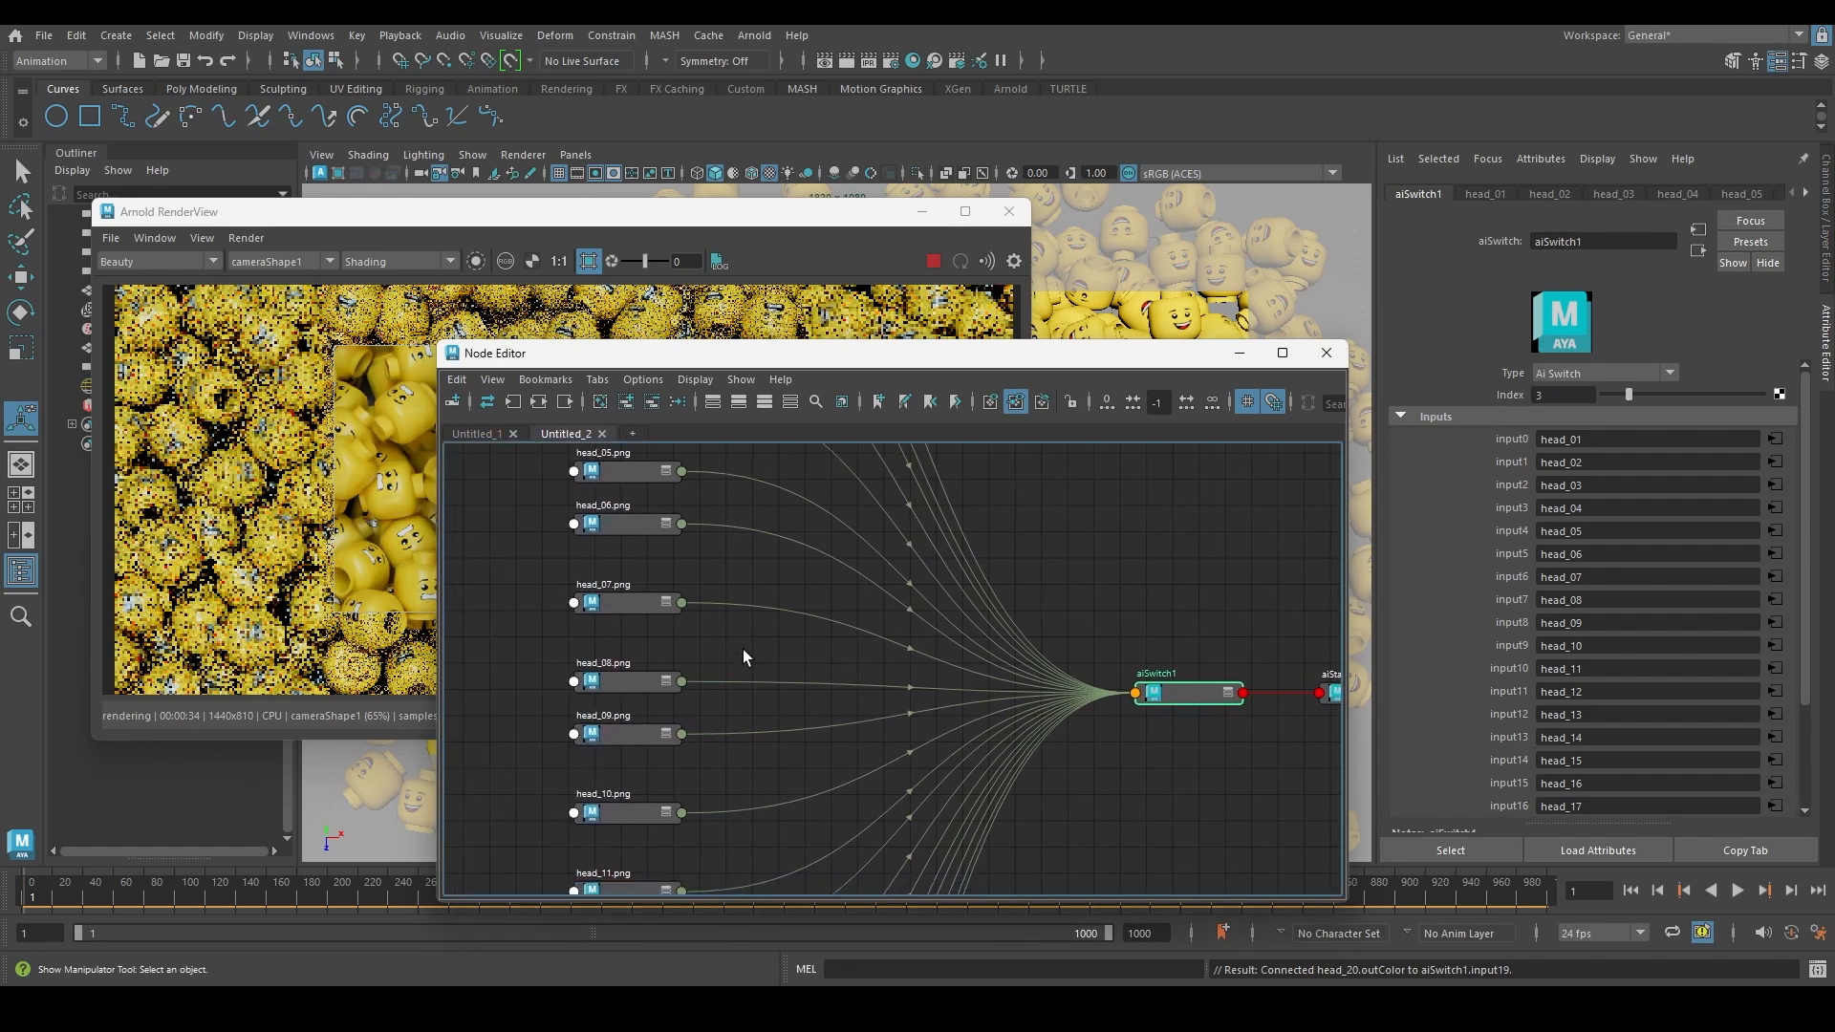
left_click(623, 603)
left_click(1159, 700)
scroll(1053, 764, "down", 5)
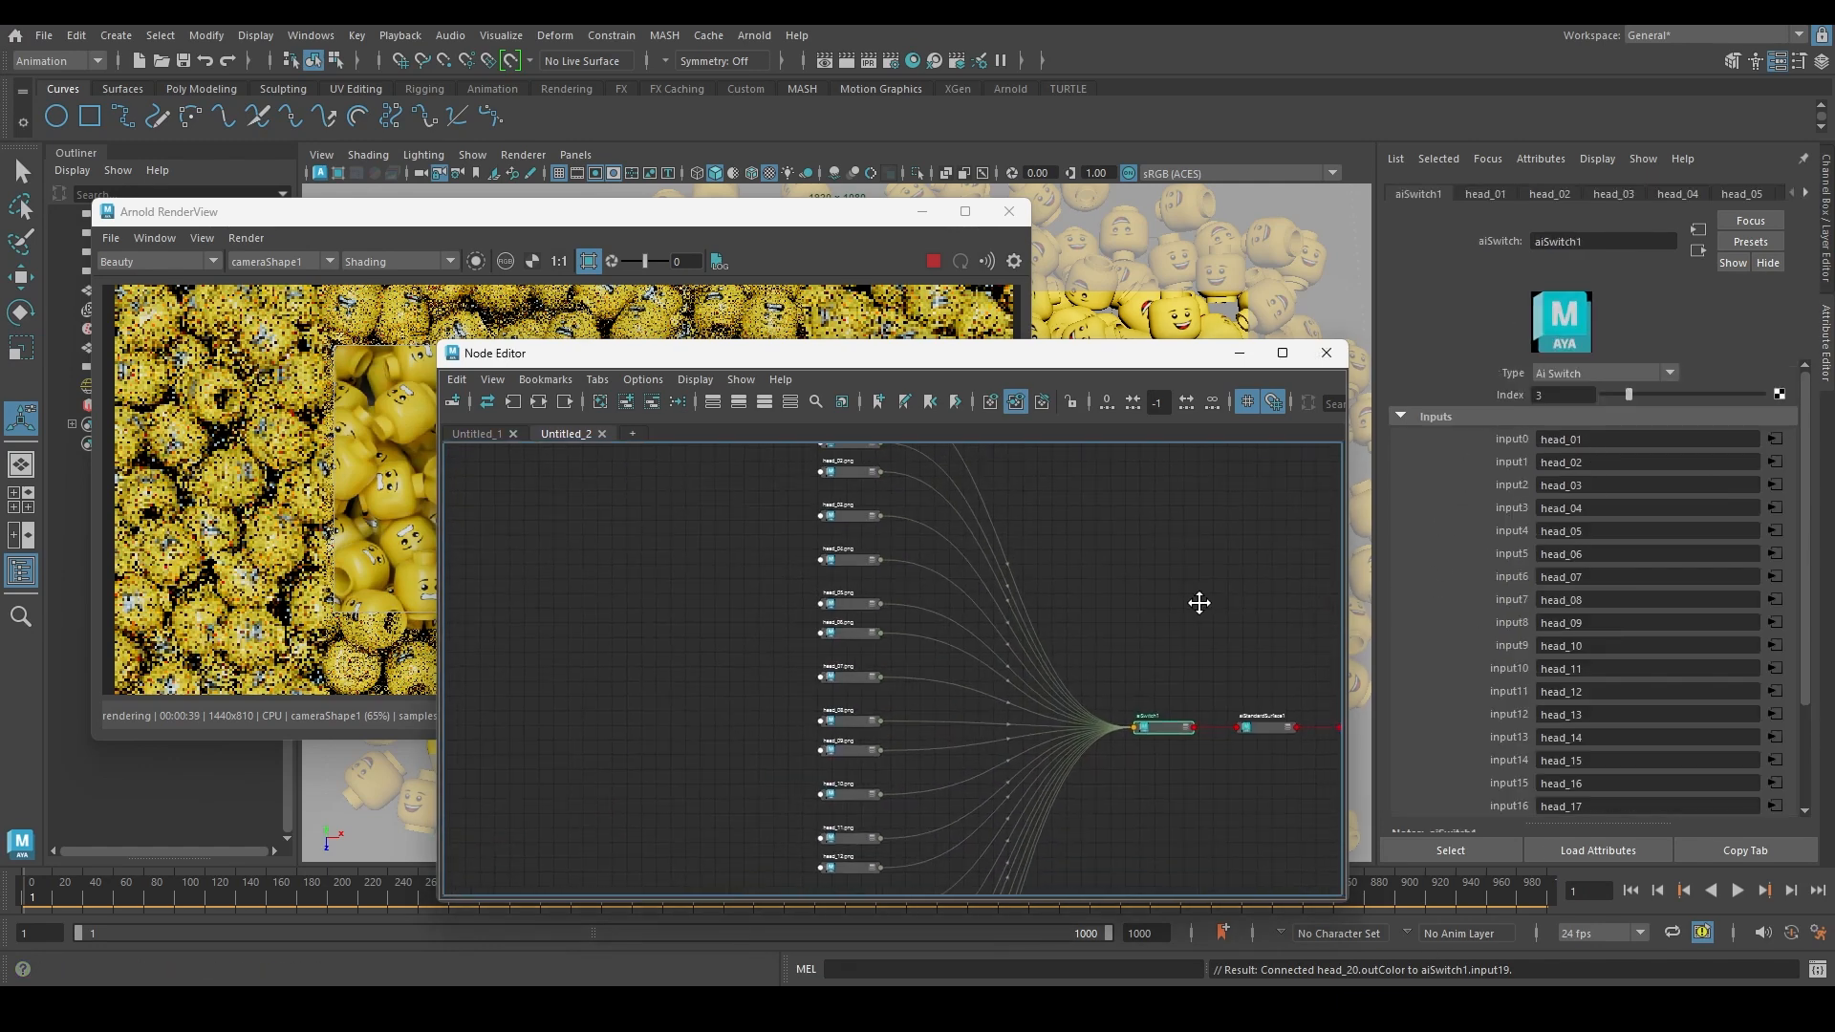
left_click_drag(977, 353, 975, 621)
middle_click_drag(1075, 814, 880, 749)
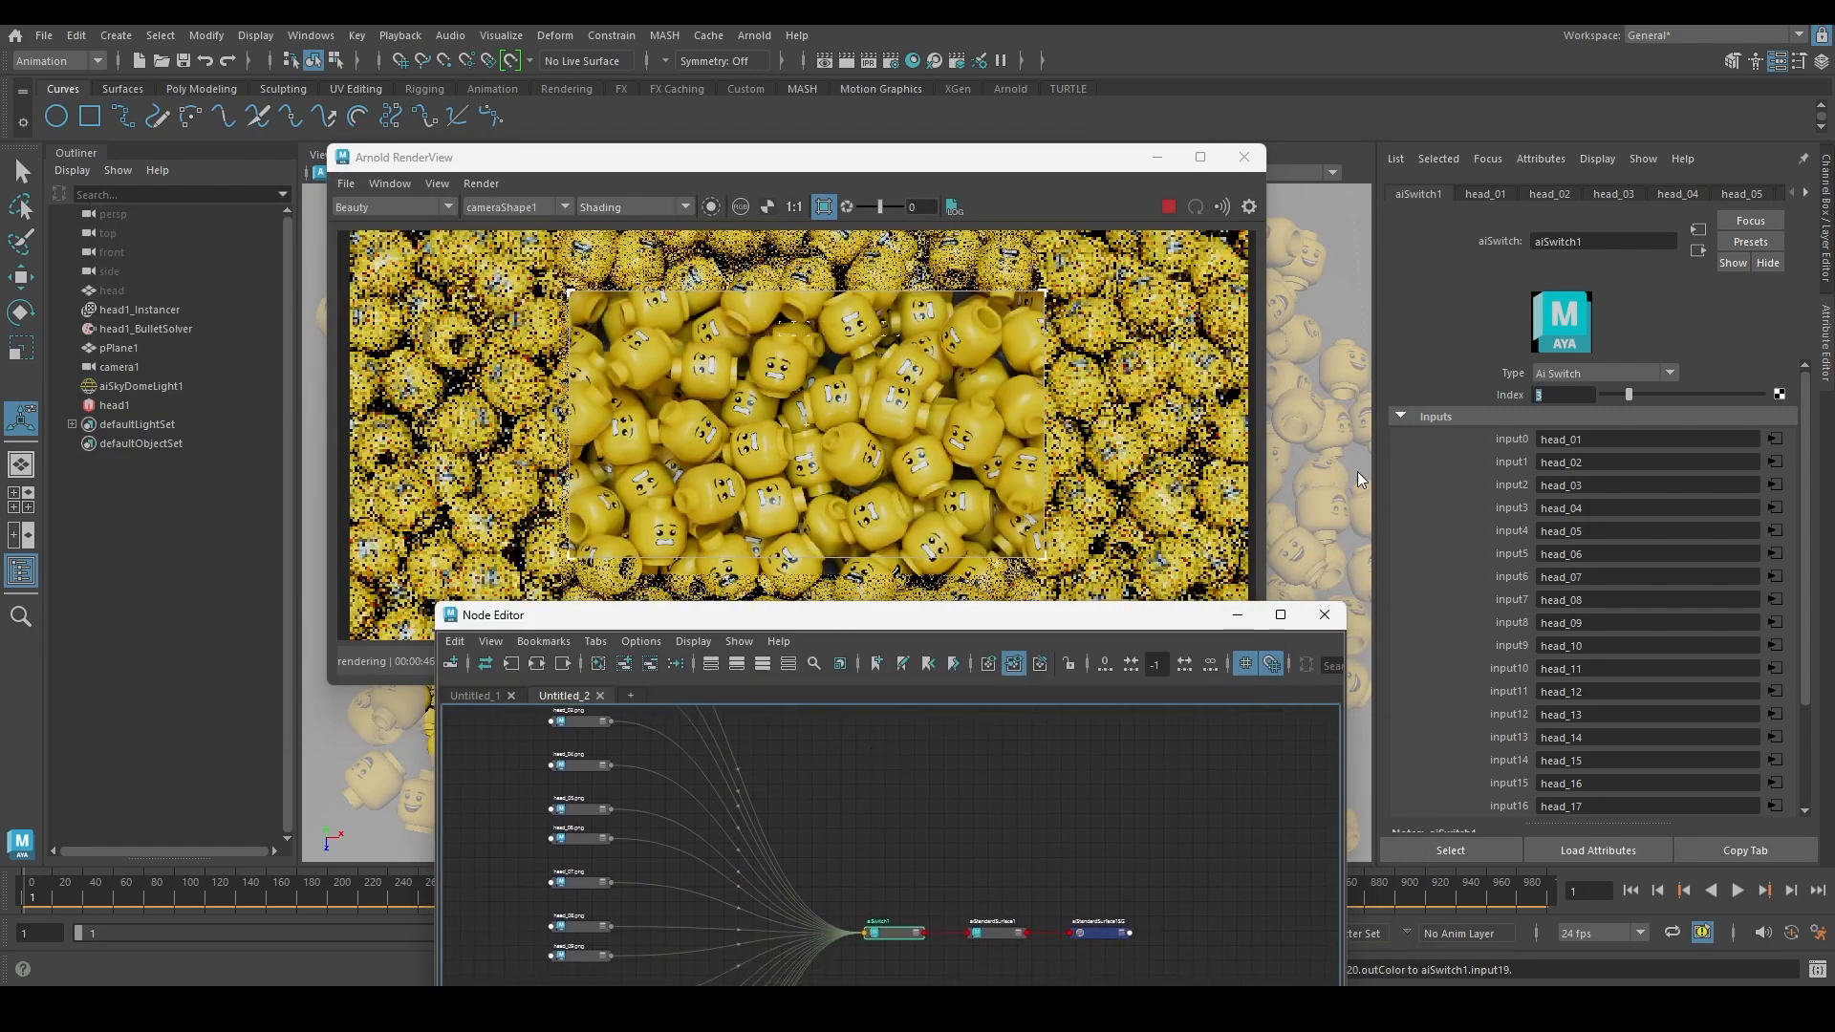
left_click(1568, 390)
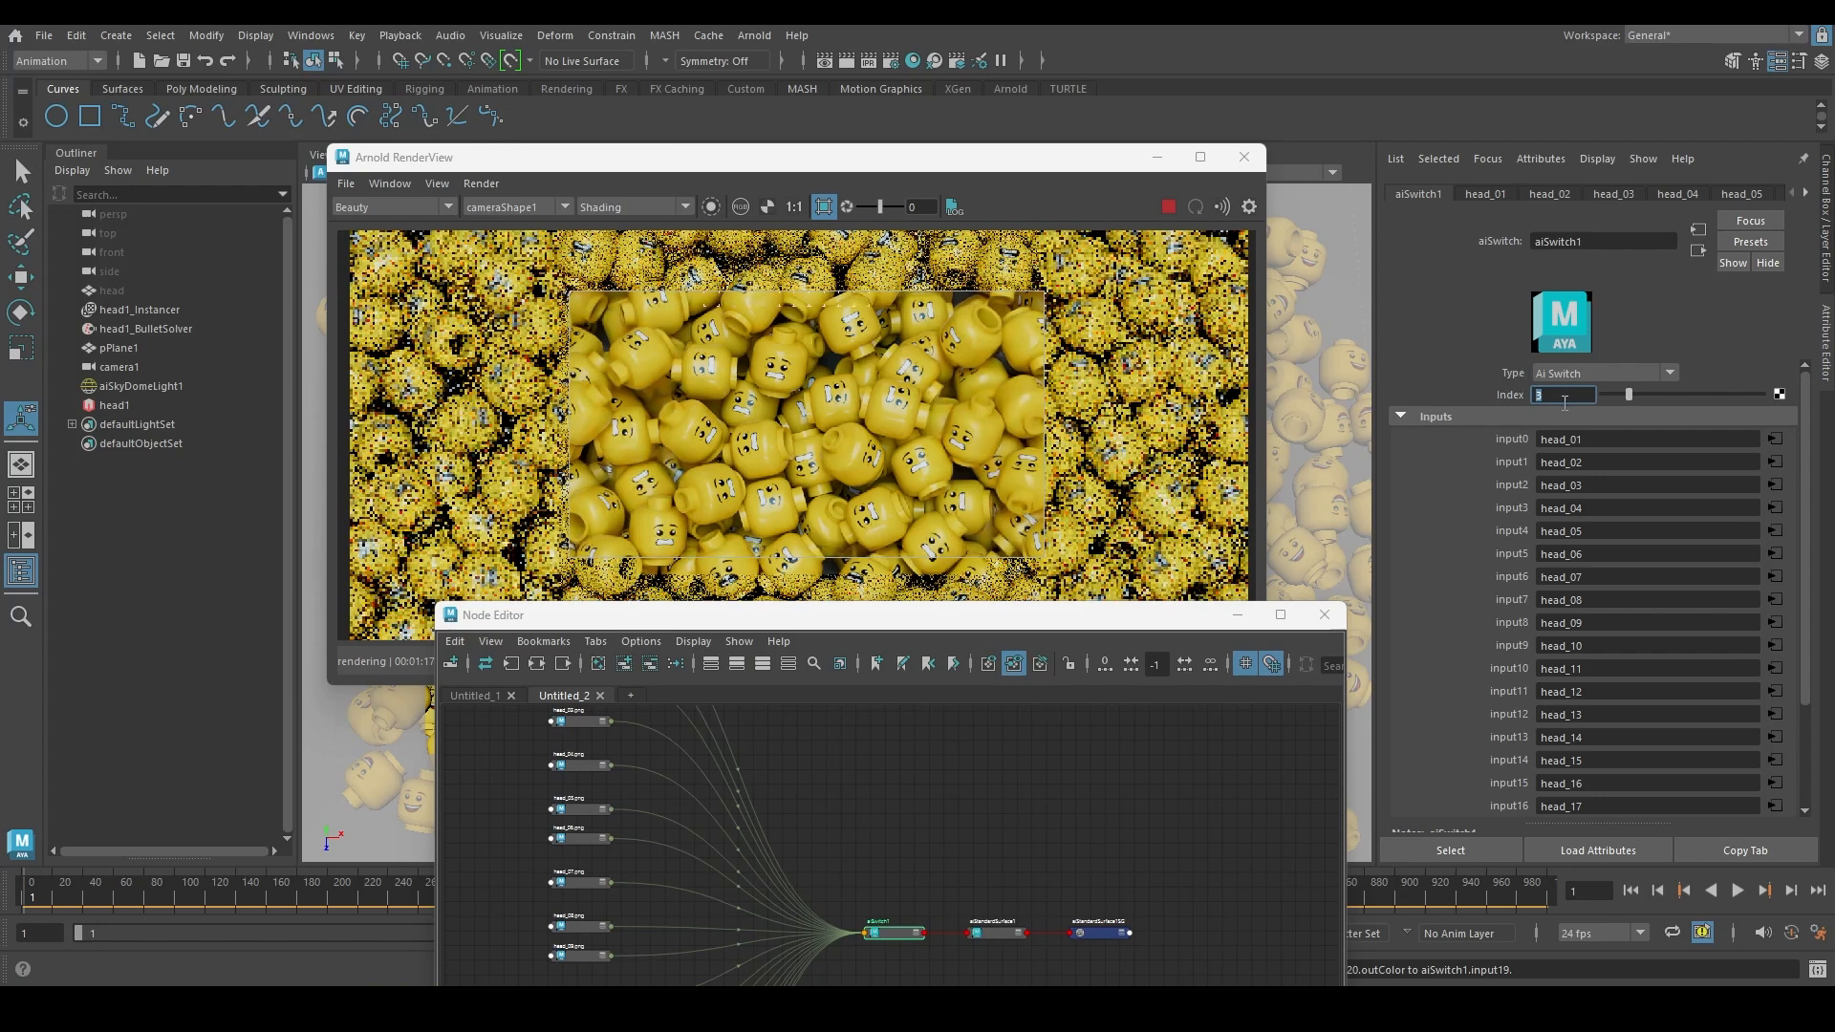
Create an aiColorJitter node above aiSwitch1 in the shading network
left_click_drag(995, 617, 860, 647)
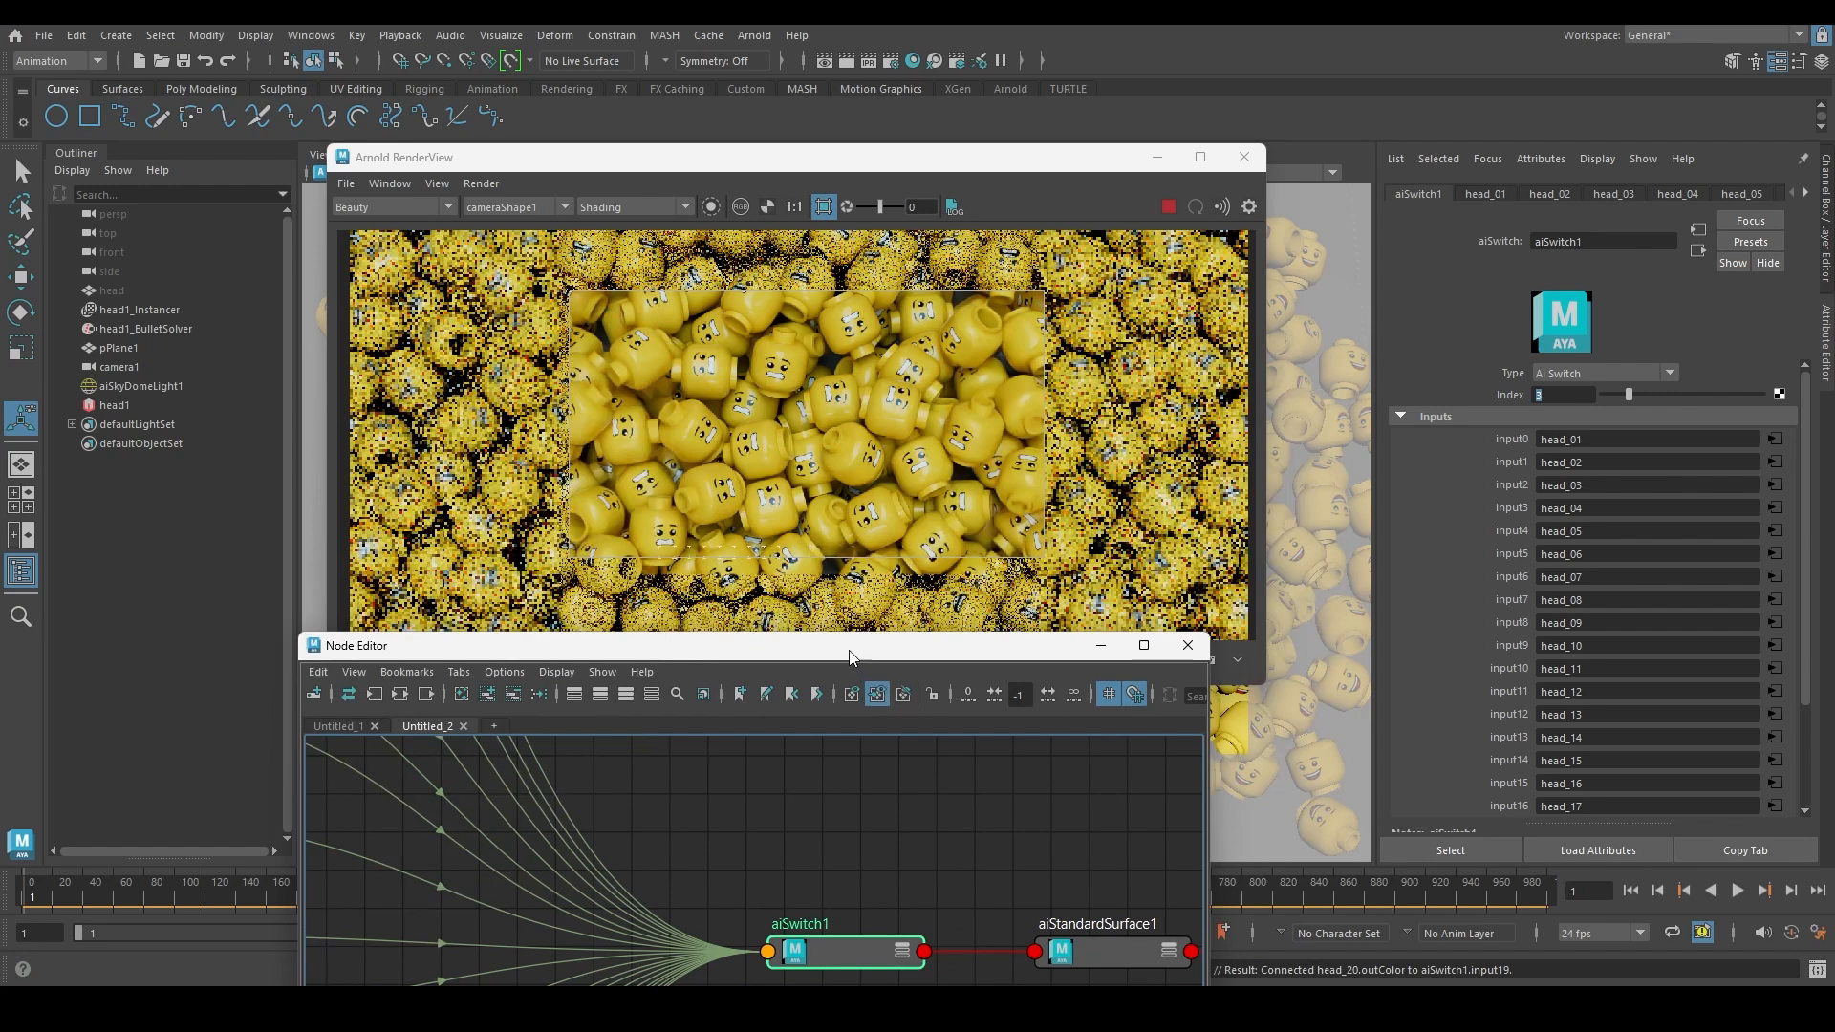
left_click_drag(869, 646, 947, 544)
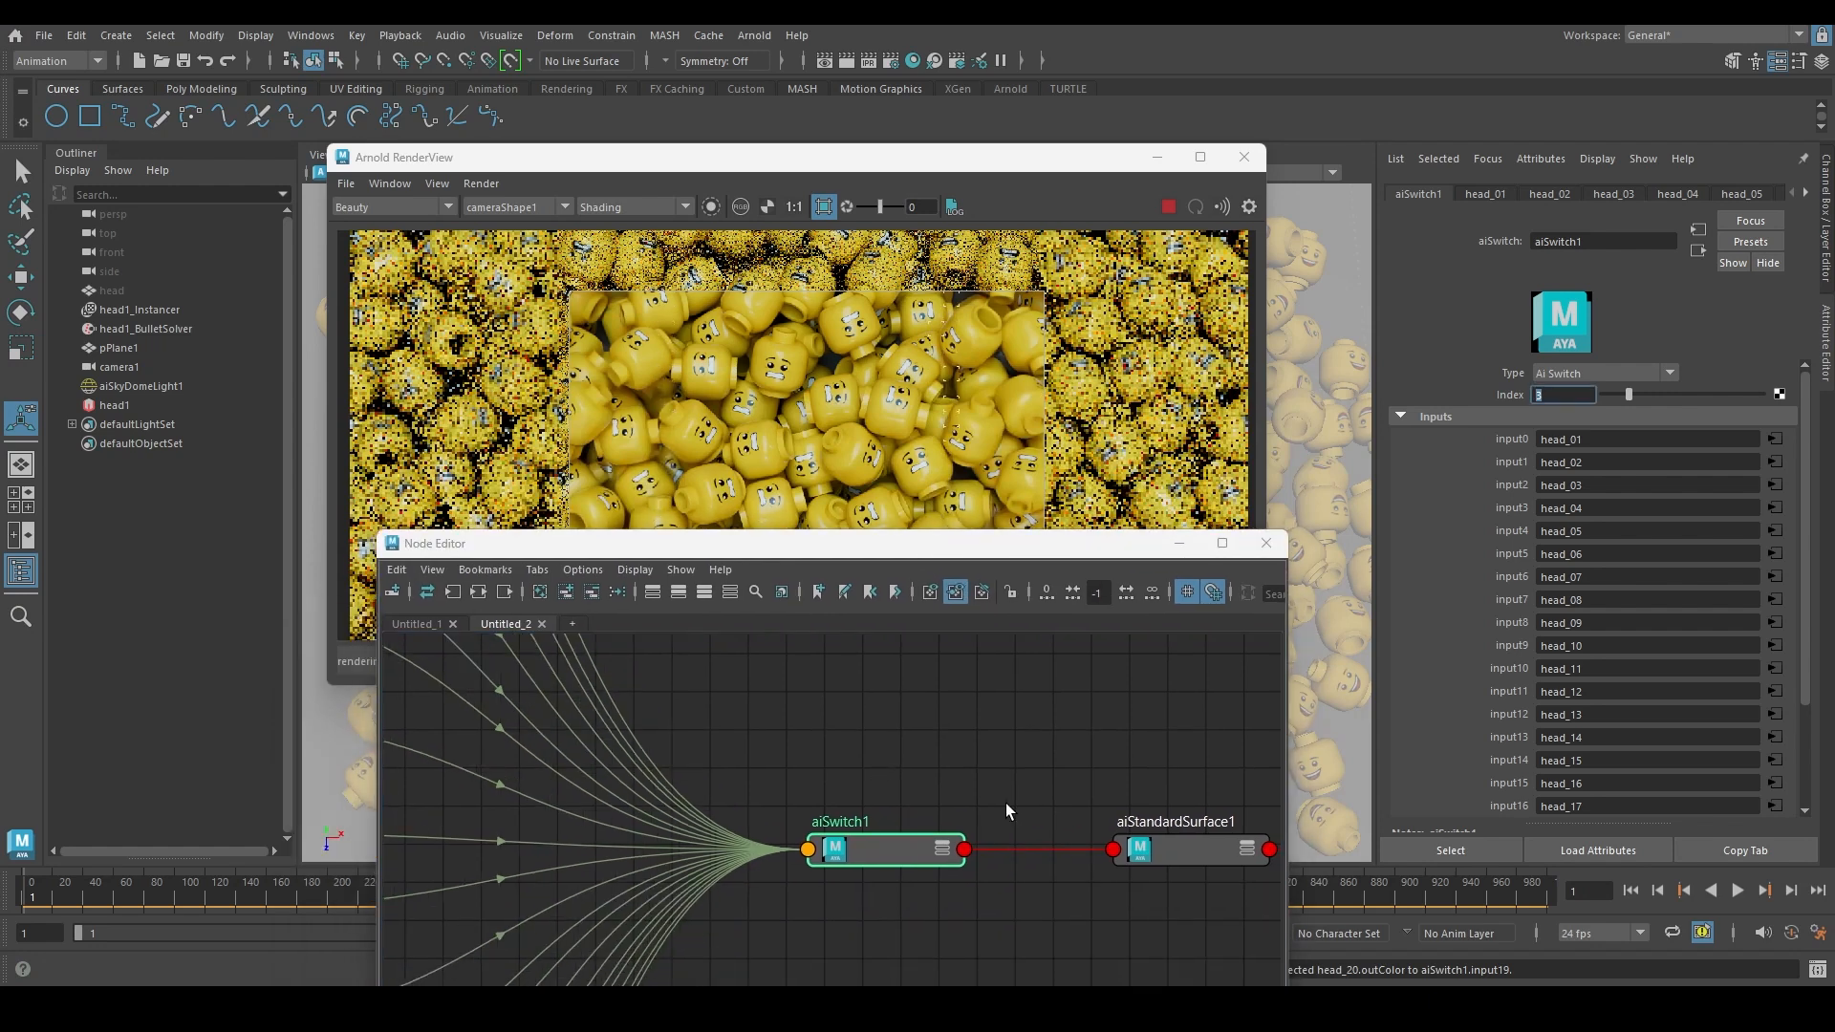
left_click(795, 783)
scroll(787, 772, "down", 3)
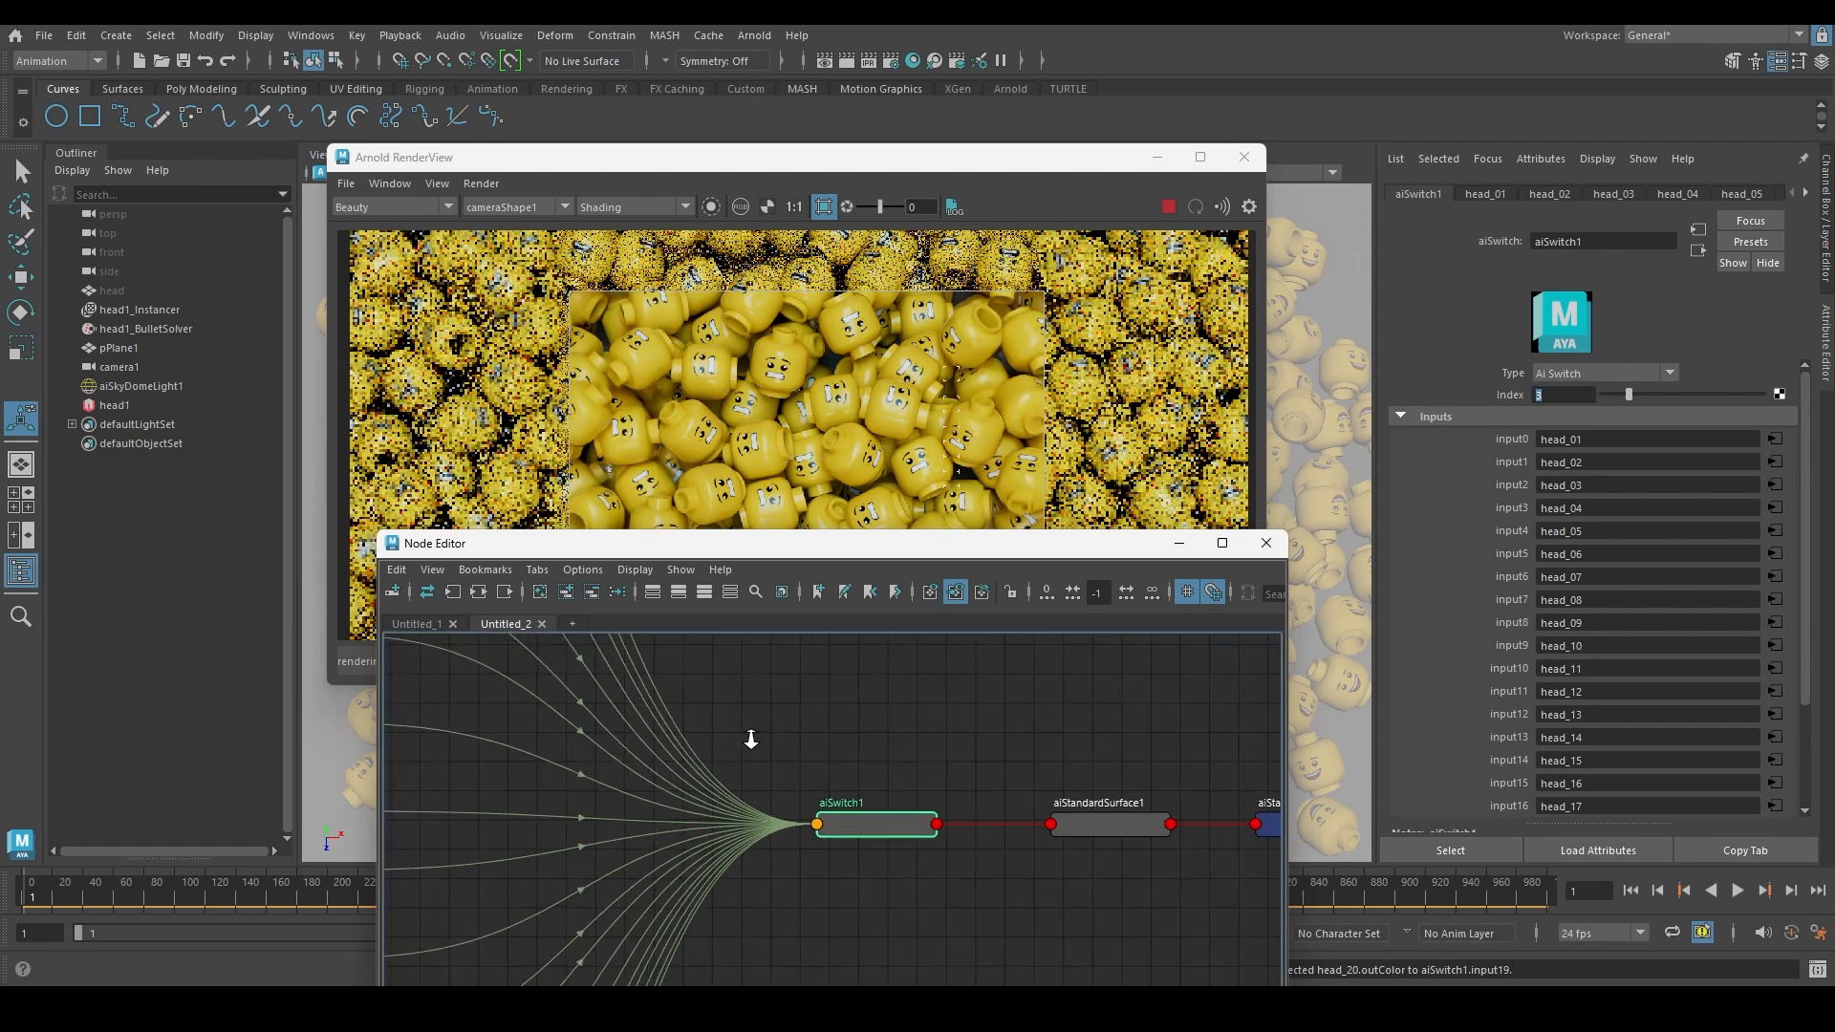
key("Tab")
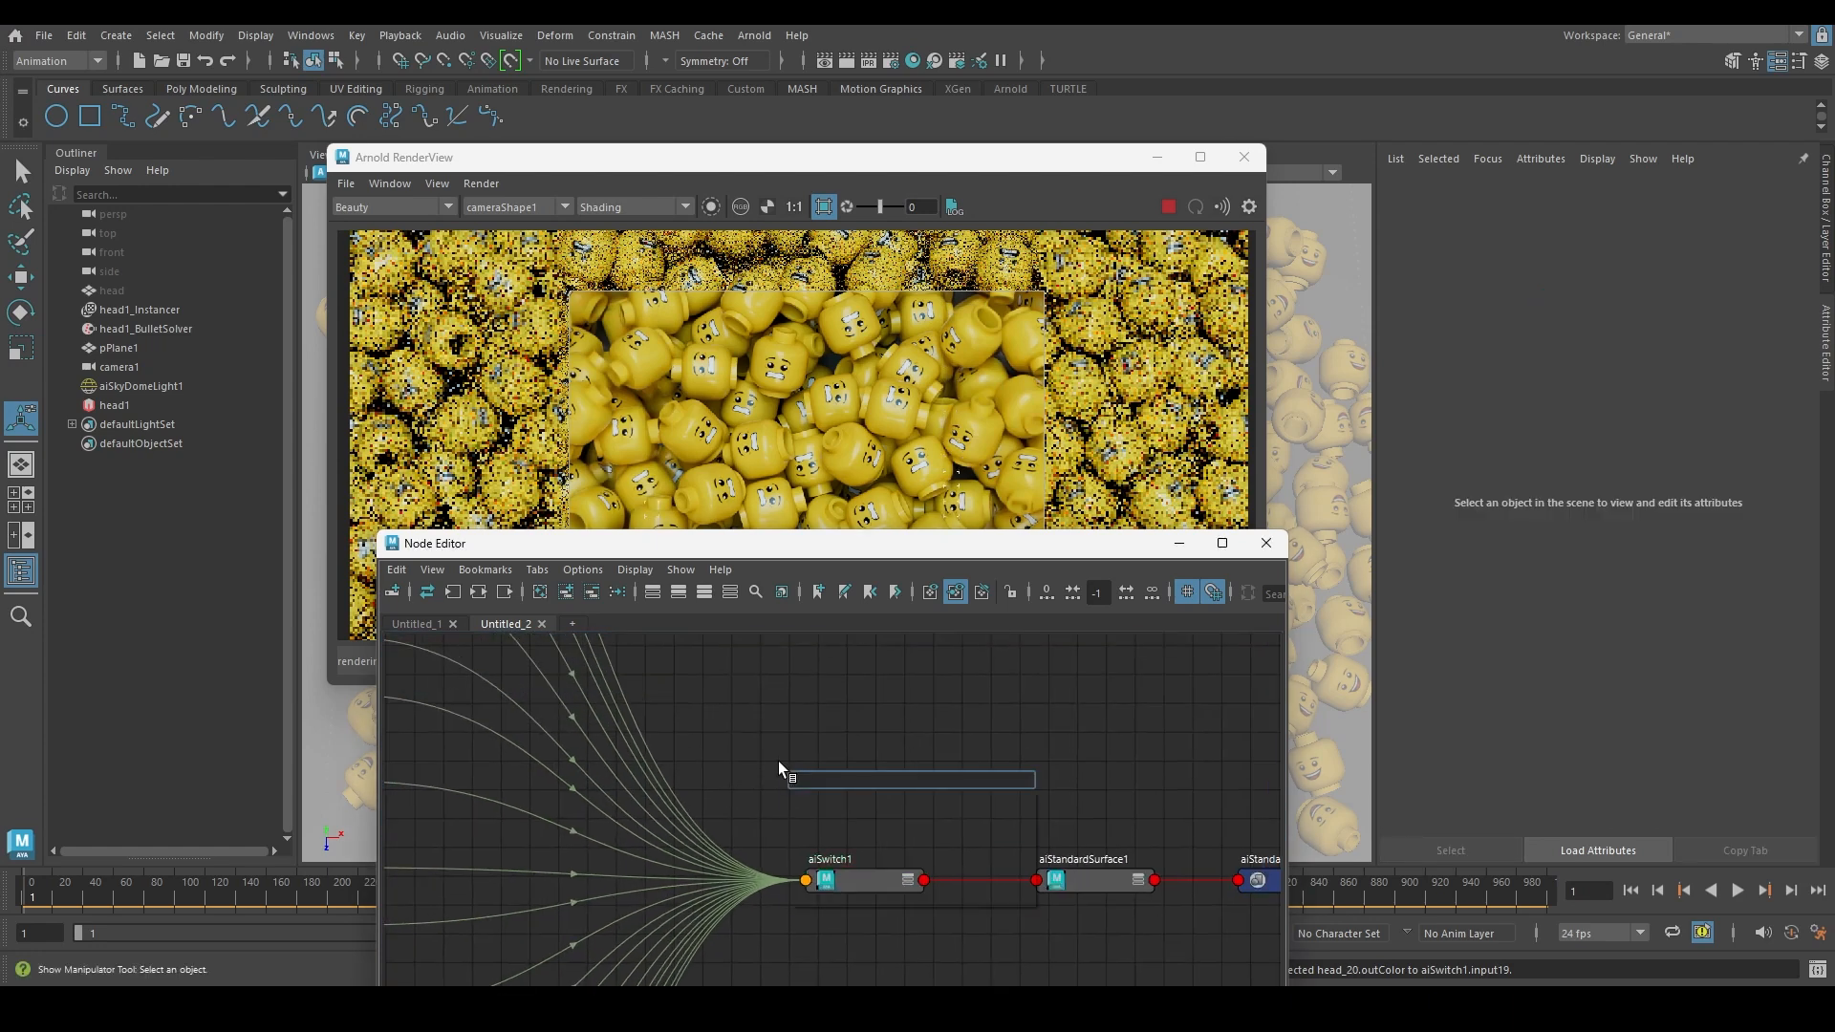
type("aicolo")
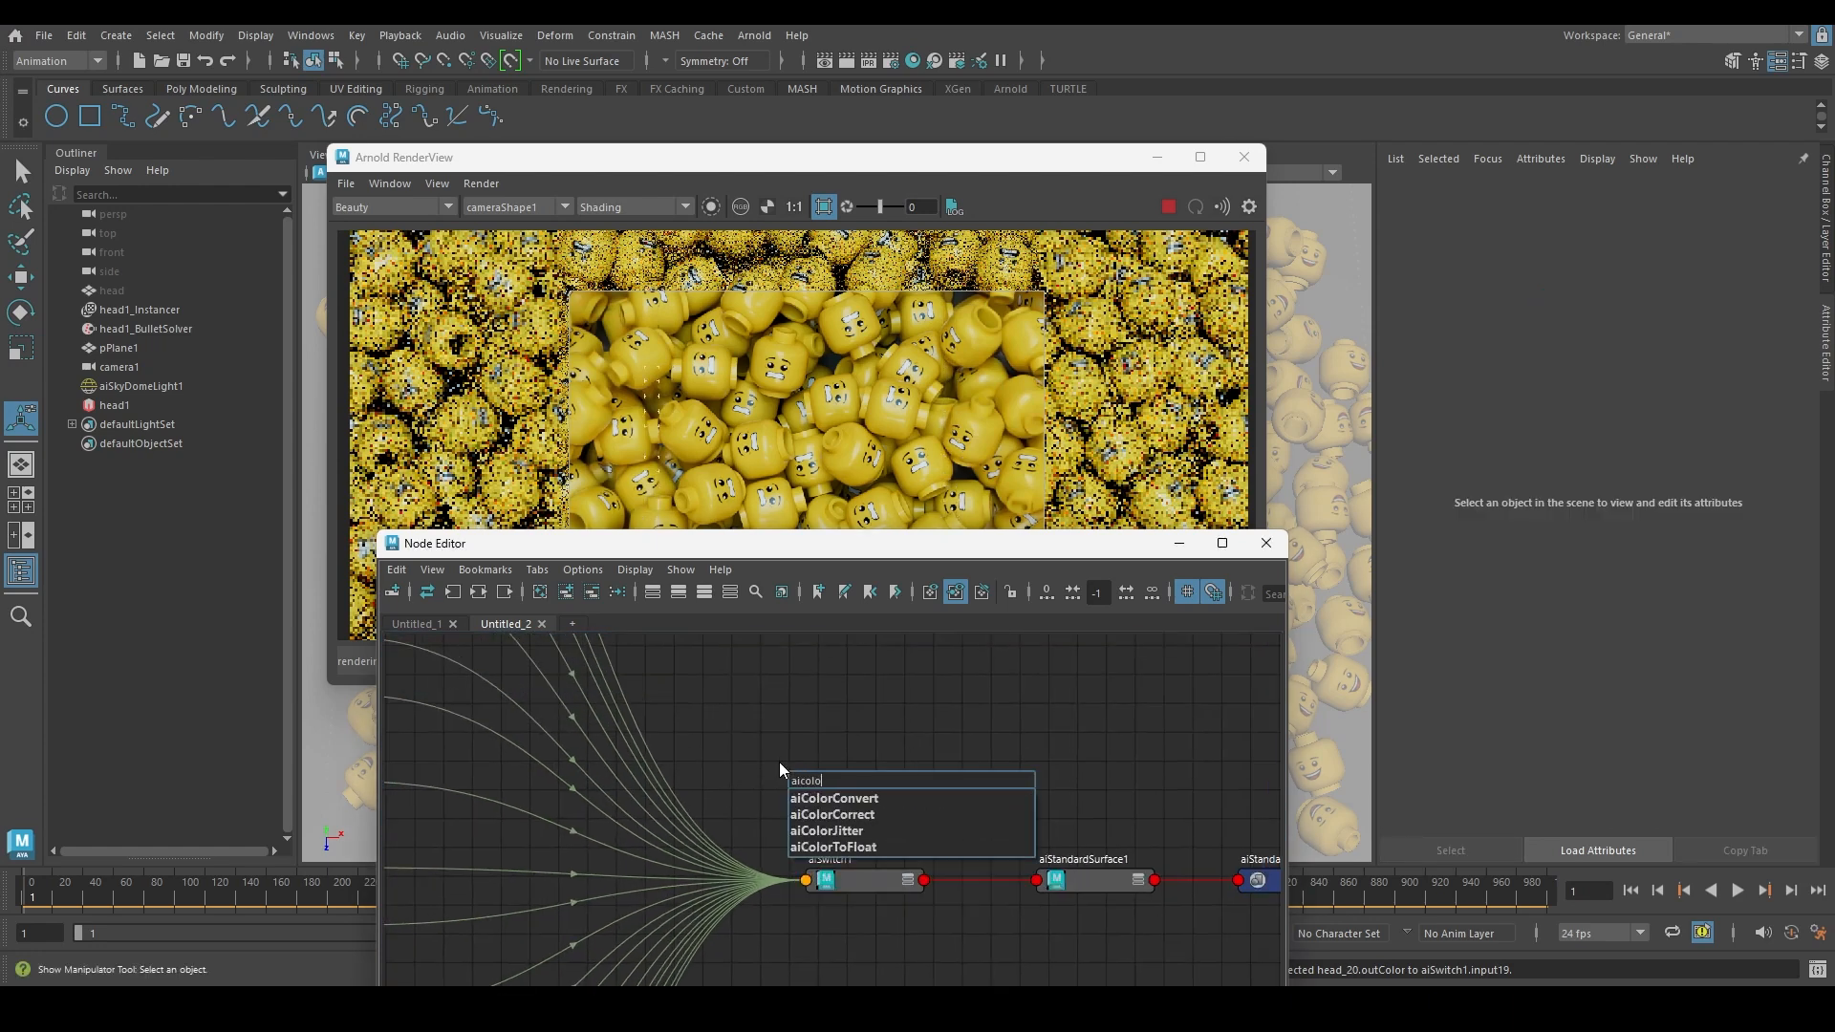
left_click(845, 831)
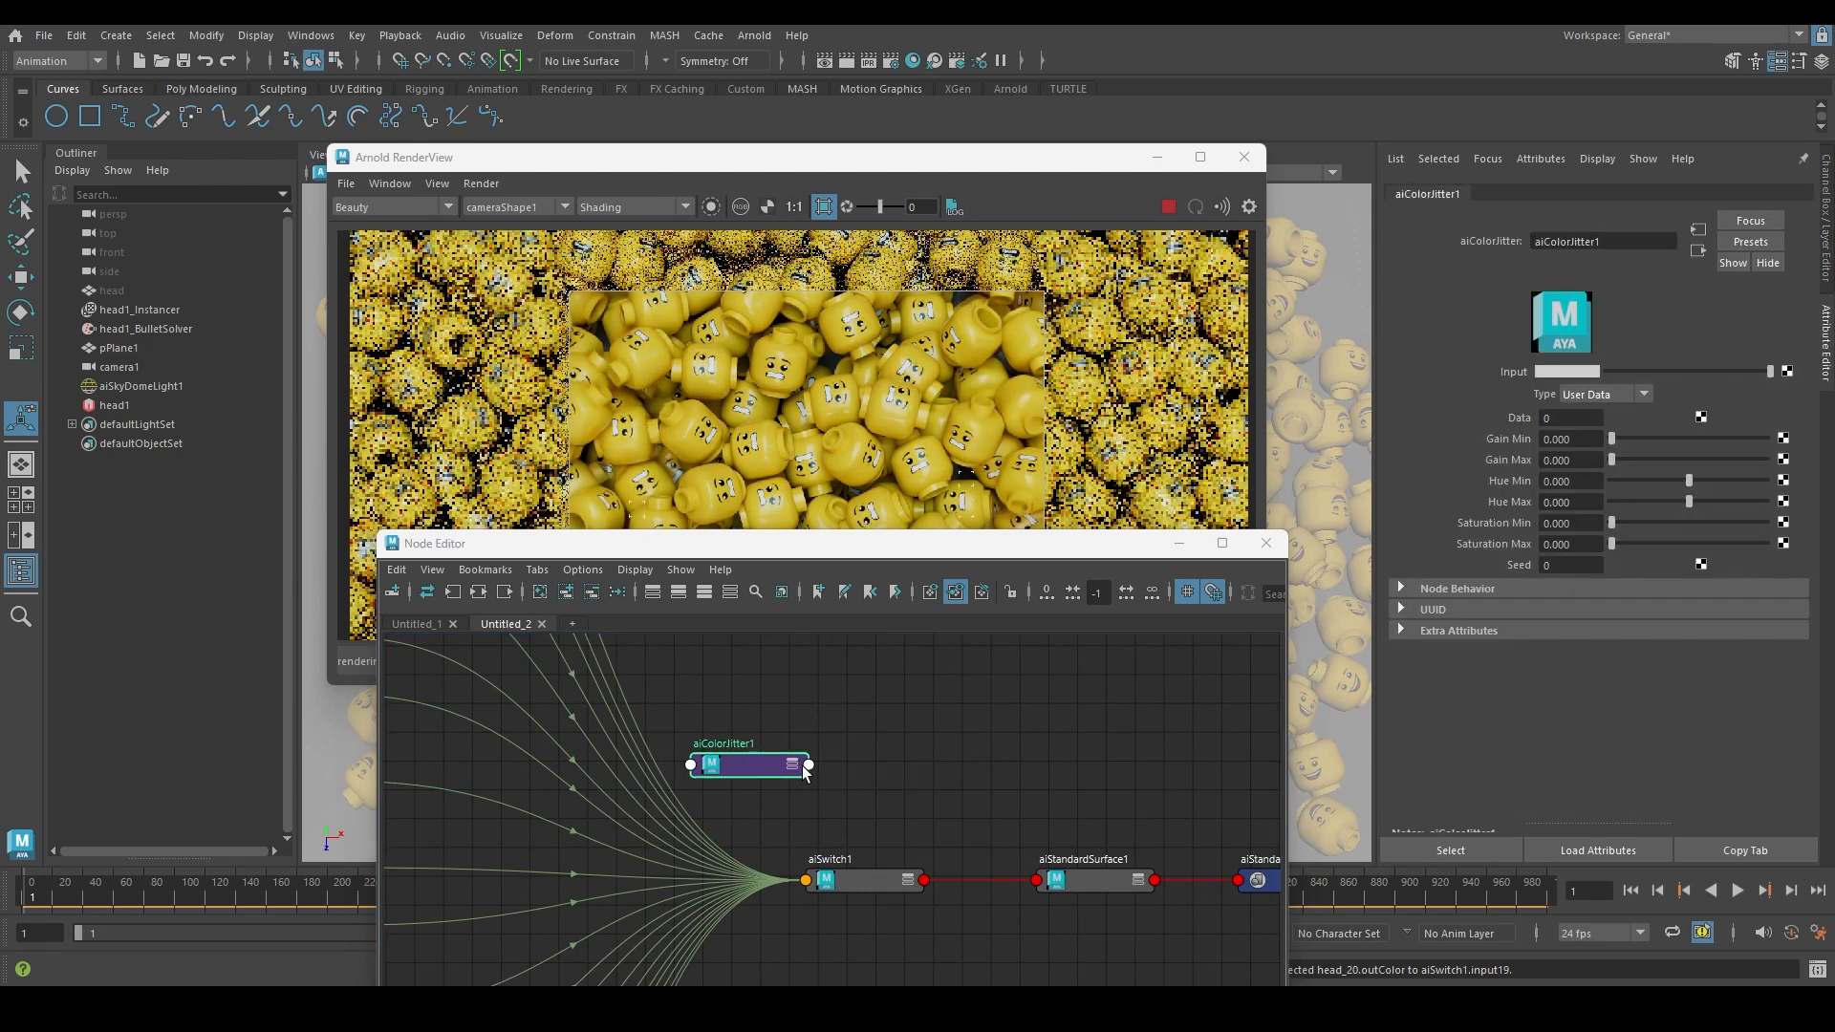
Keep aiColorJitter1's type on User Data and set its Gain Max to 20
left_click(1596, 394)
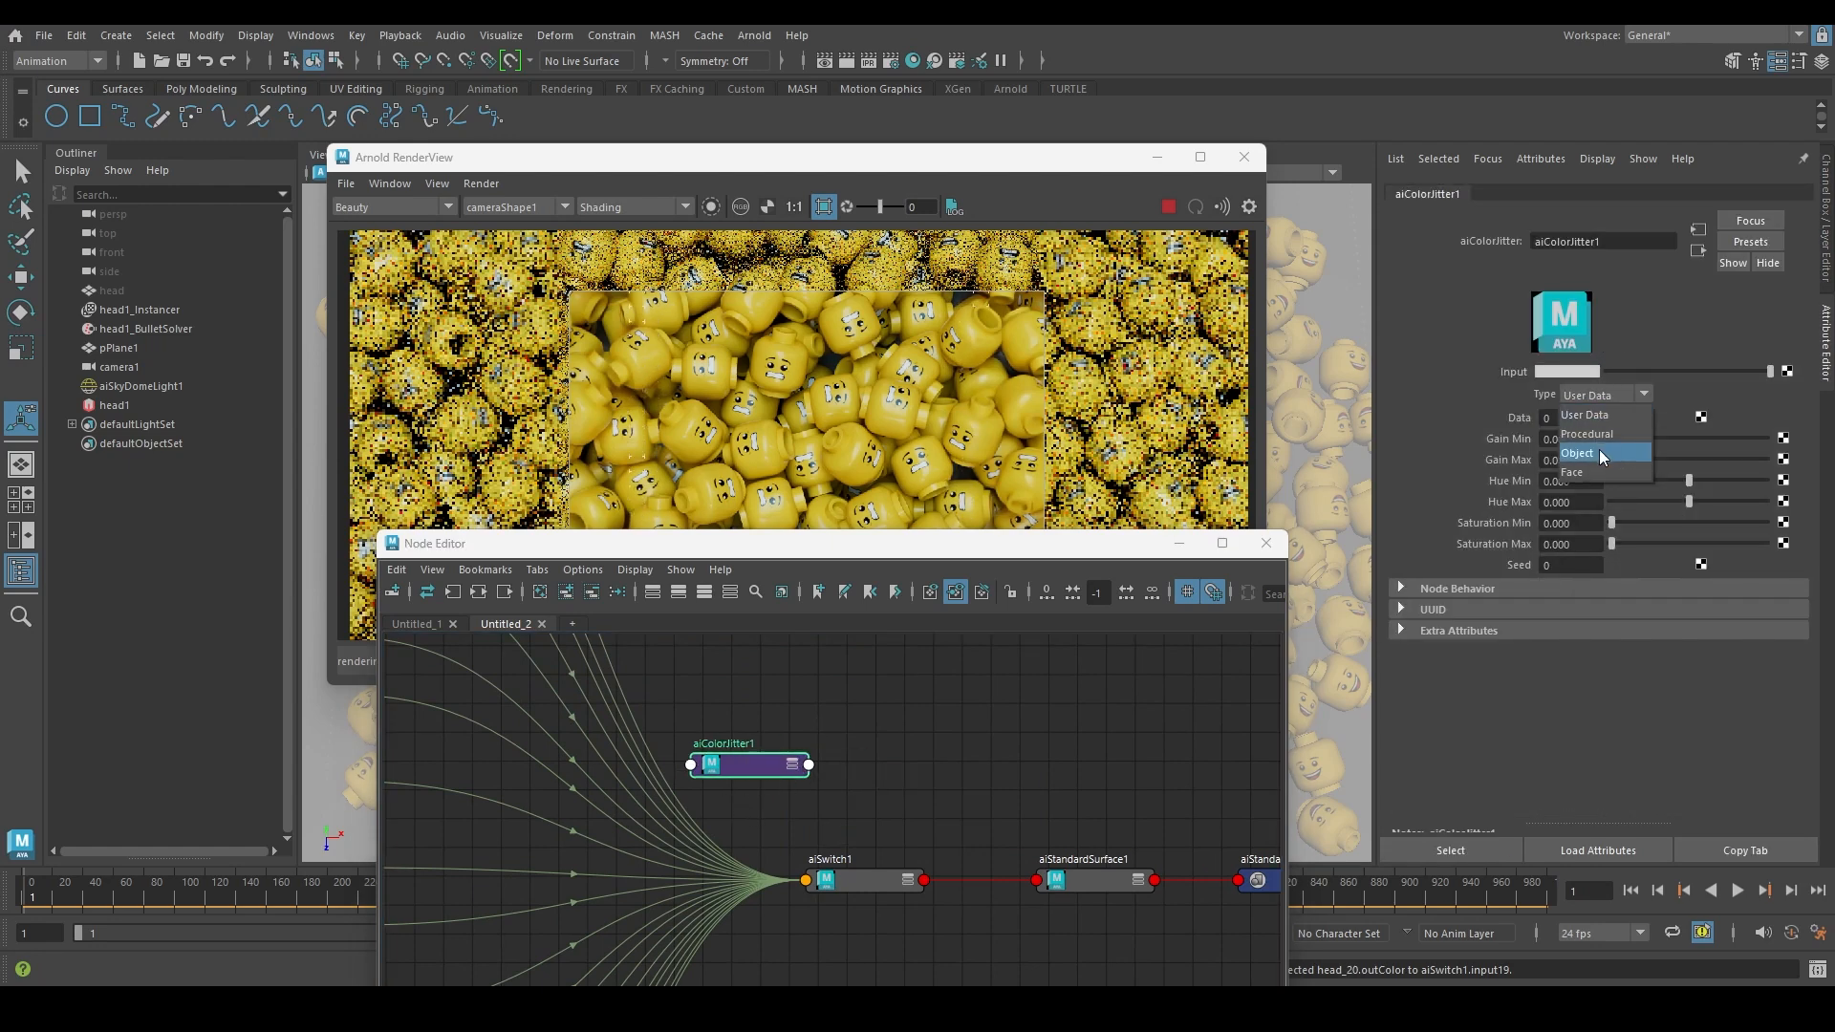
left_click(1590, 416)
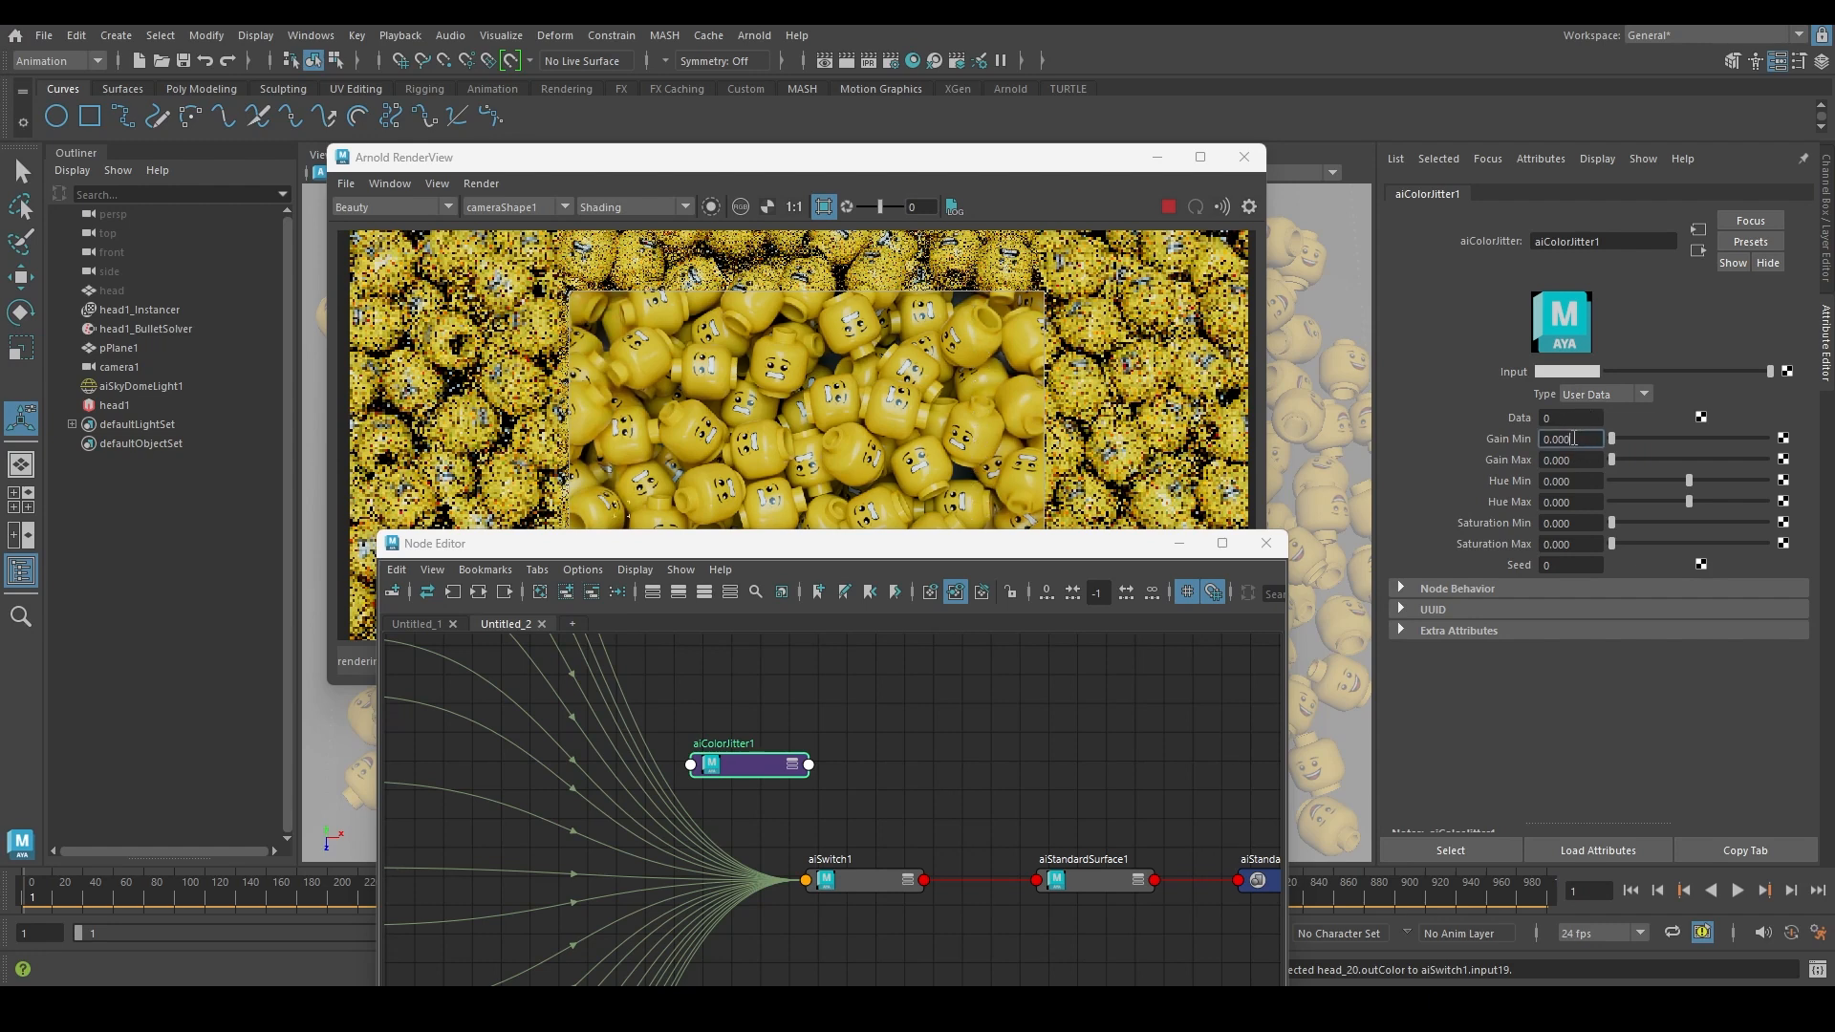
left_click(1584, 439)
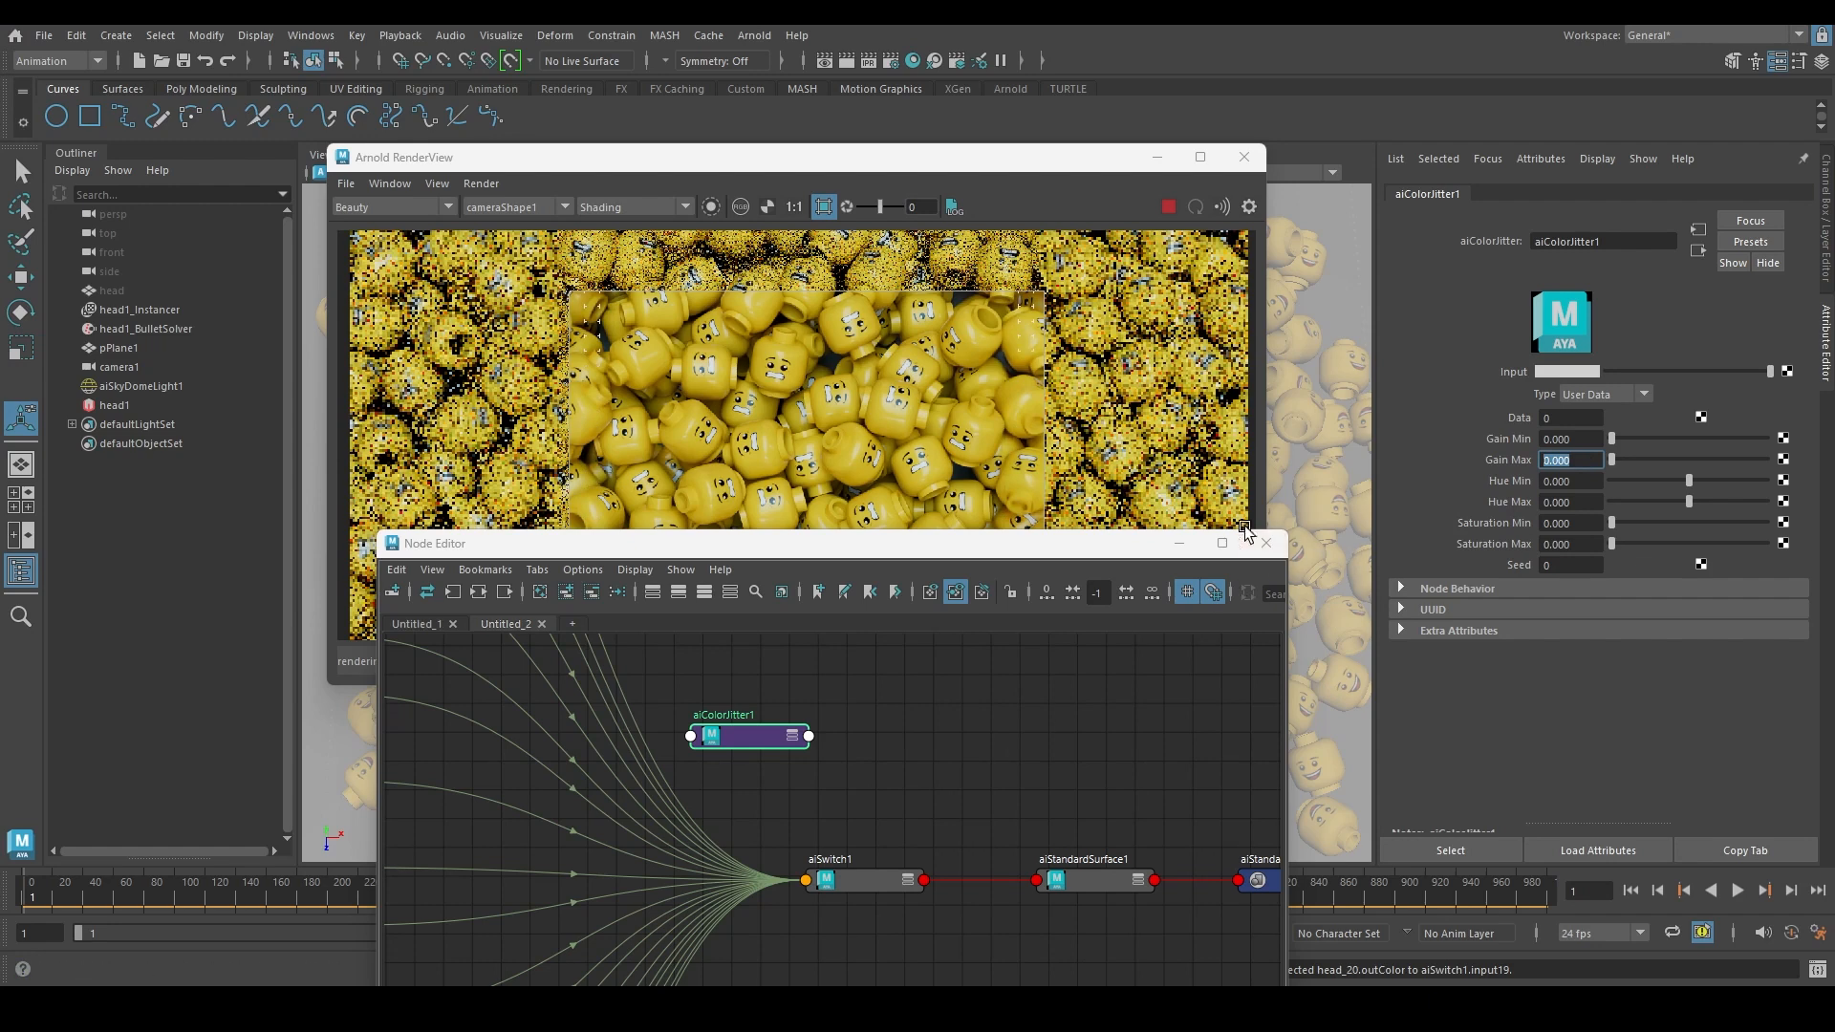
left_click(1562, 371)
left_click(1570, 441)
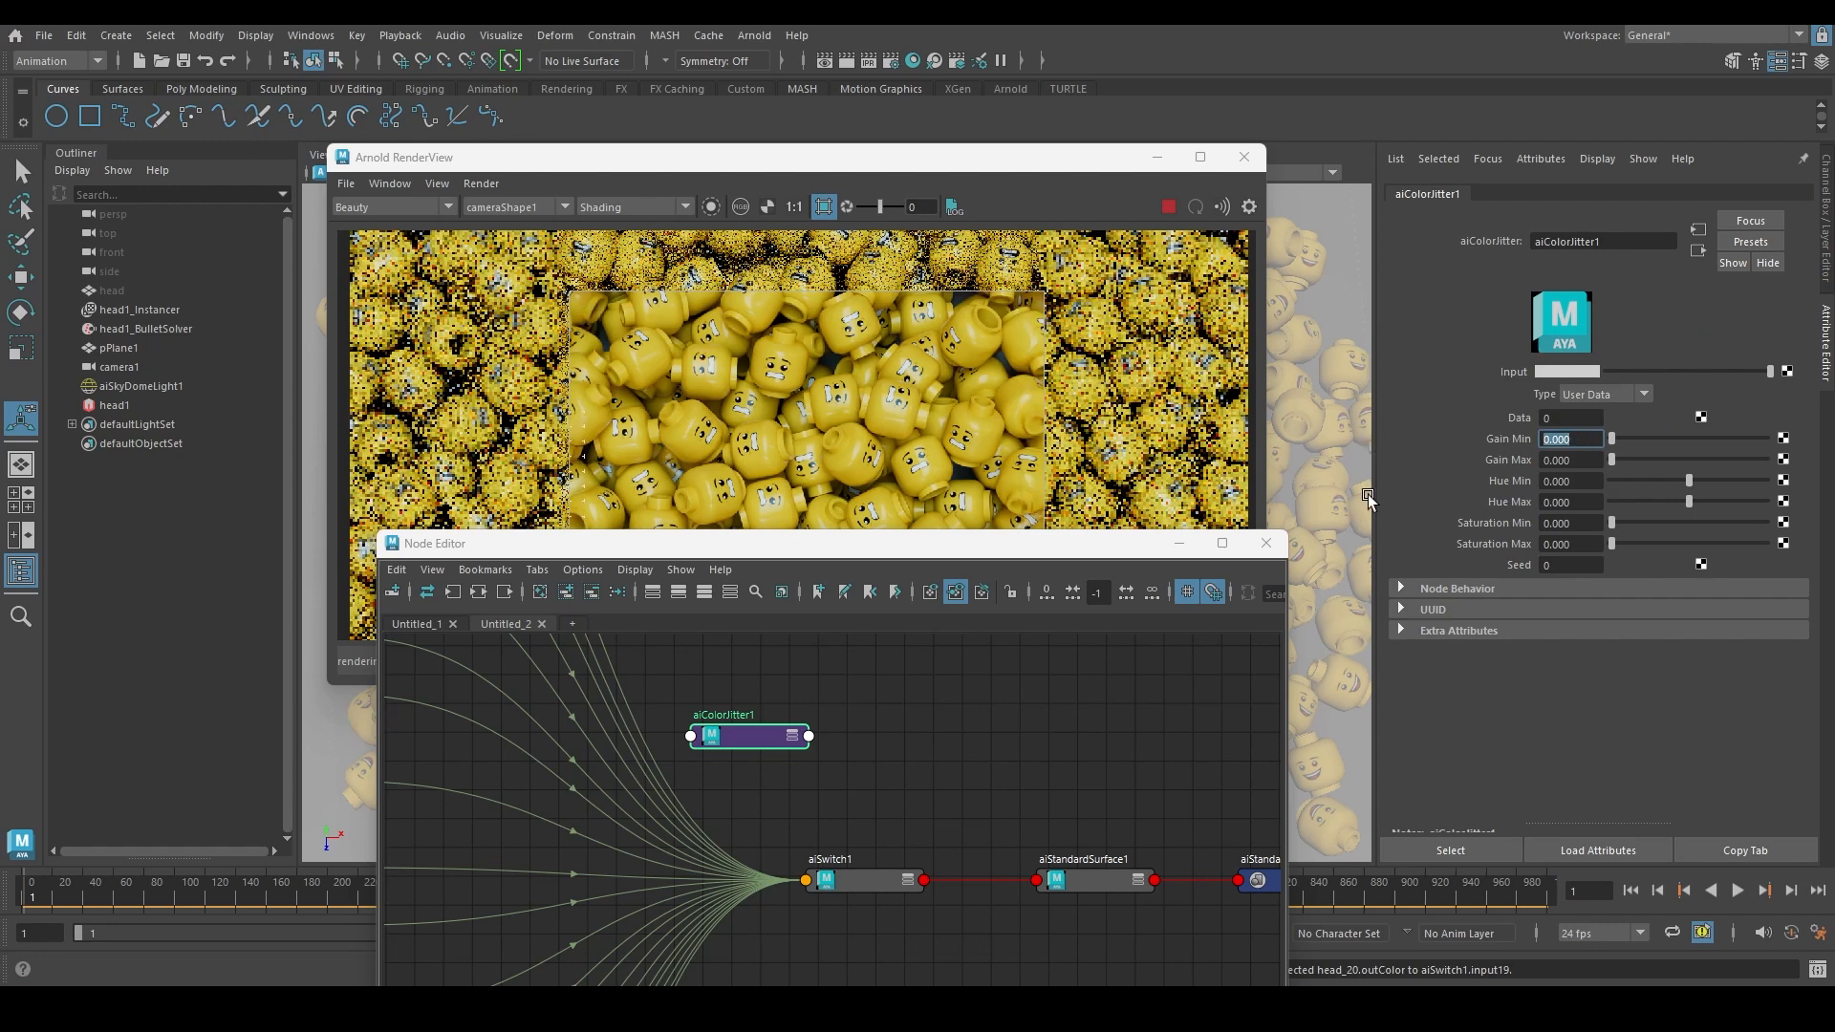
left_click(1580, 462)
type("20")
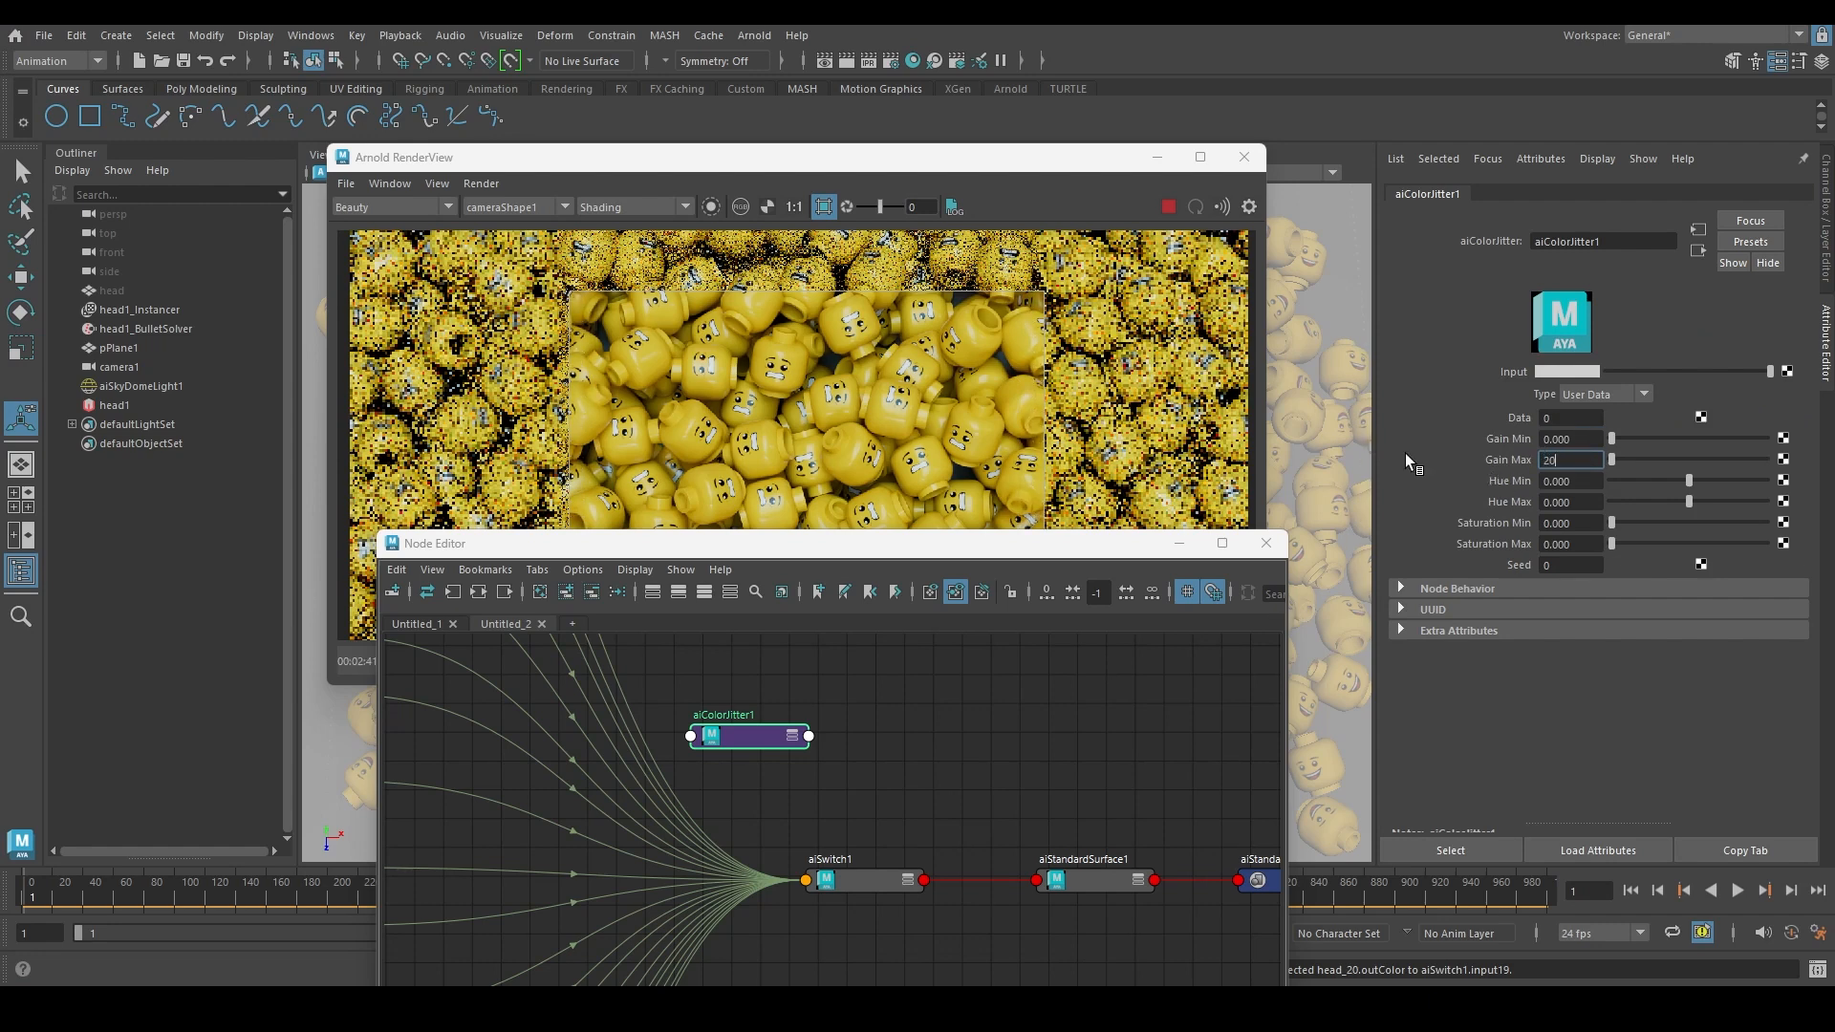
key("Return")
Switch aiColorJitter1's type to Object and set its Gain Max to 20
left_click(1606, 396)
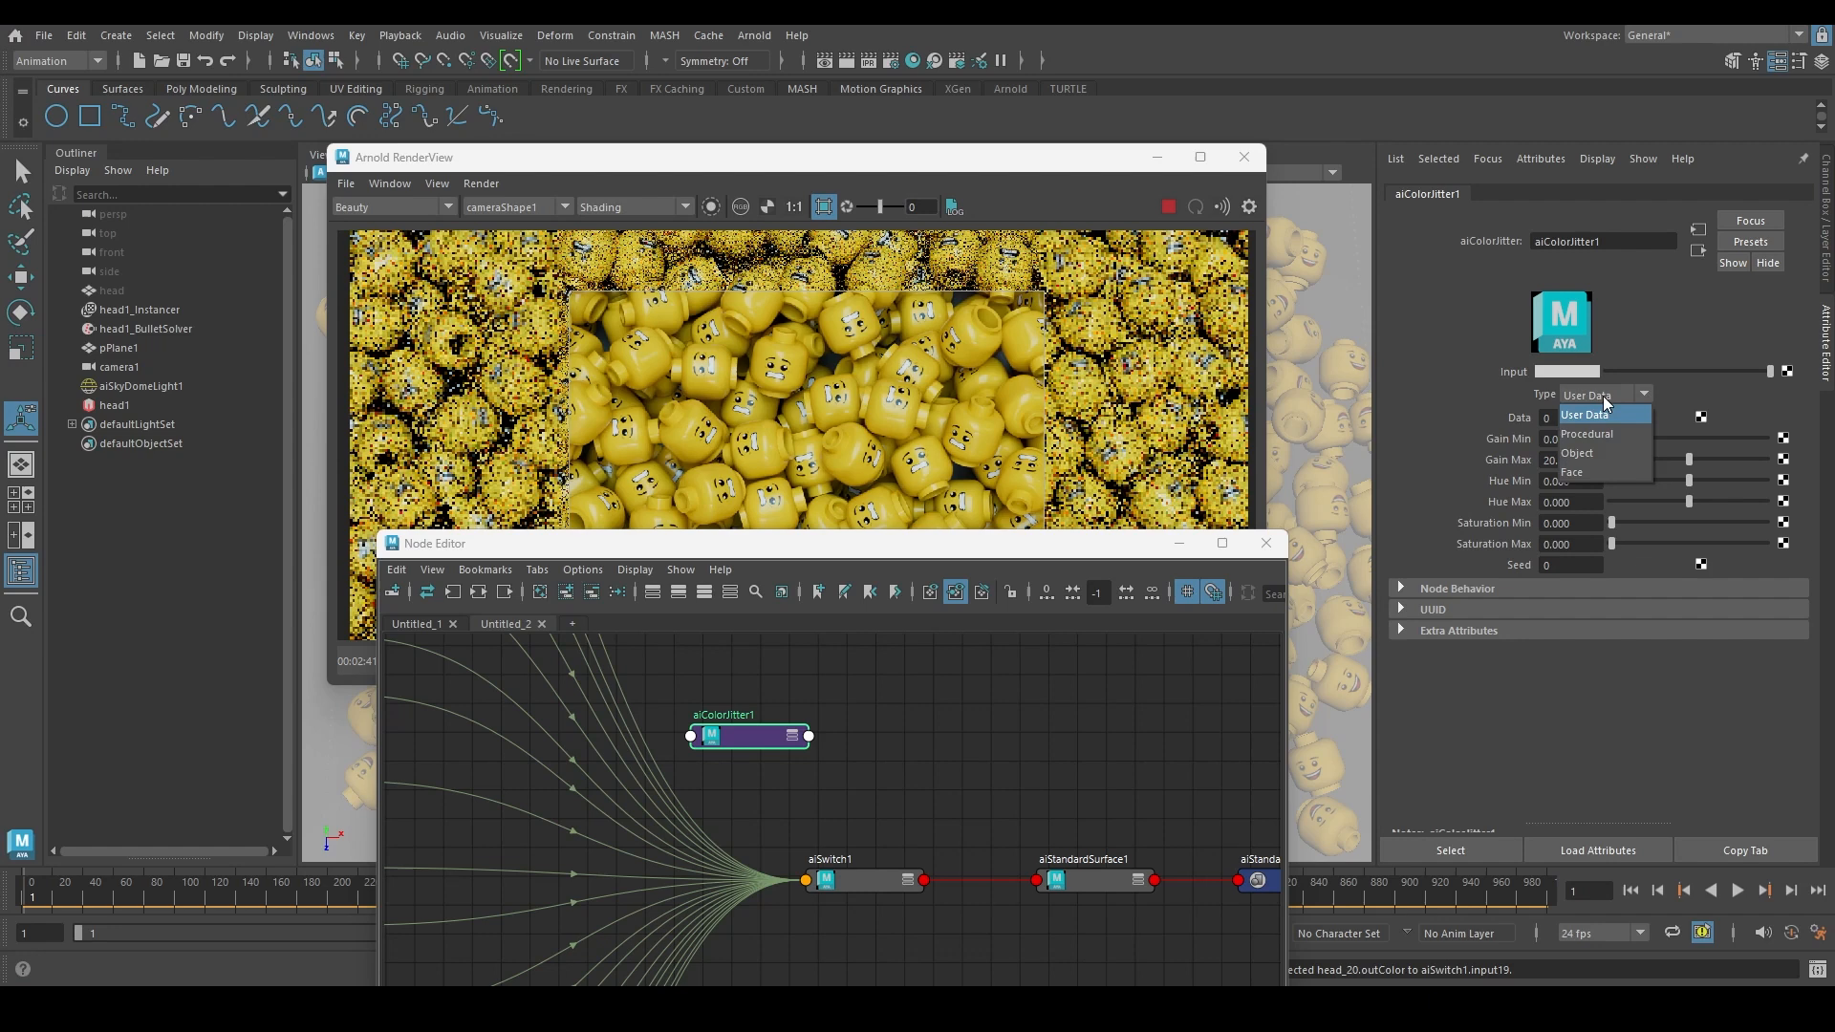
left_click(1581, 453)
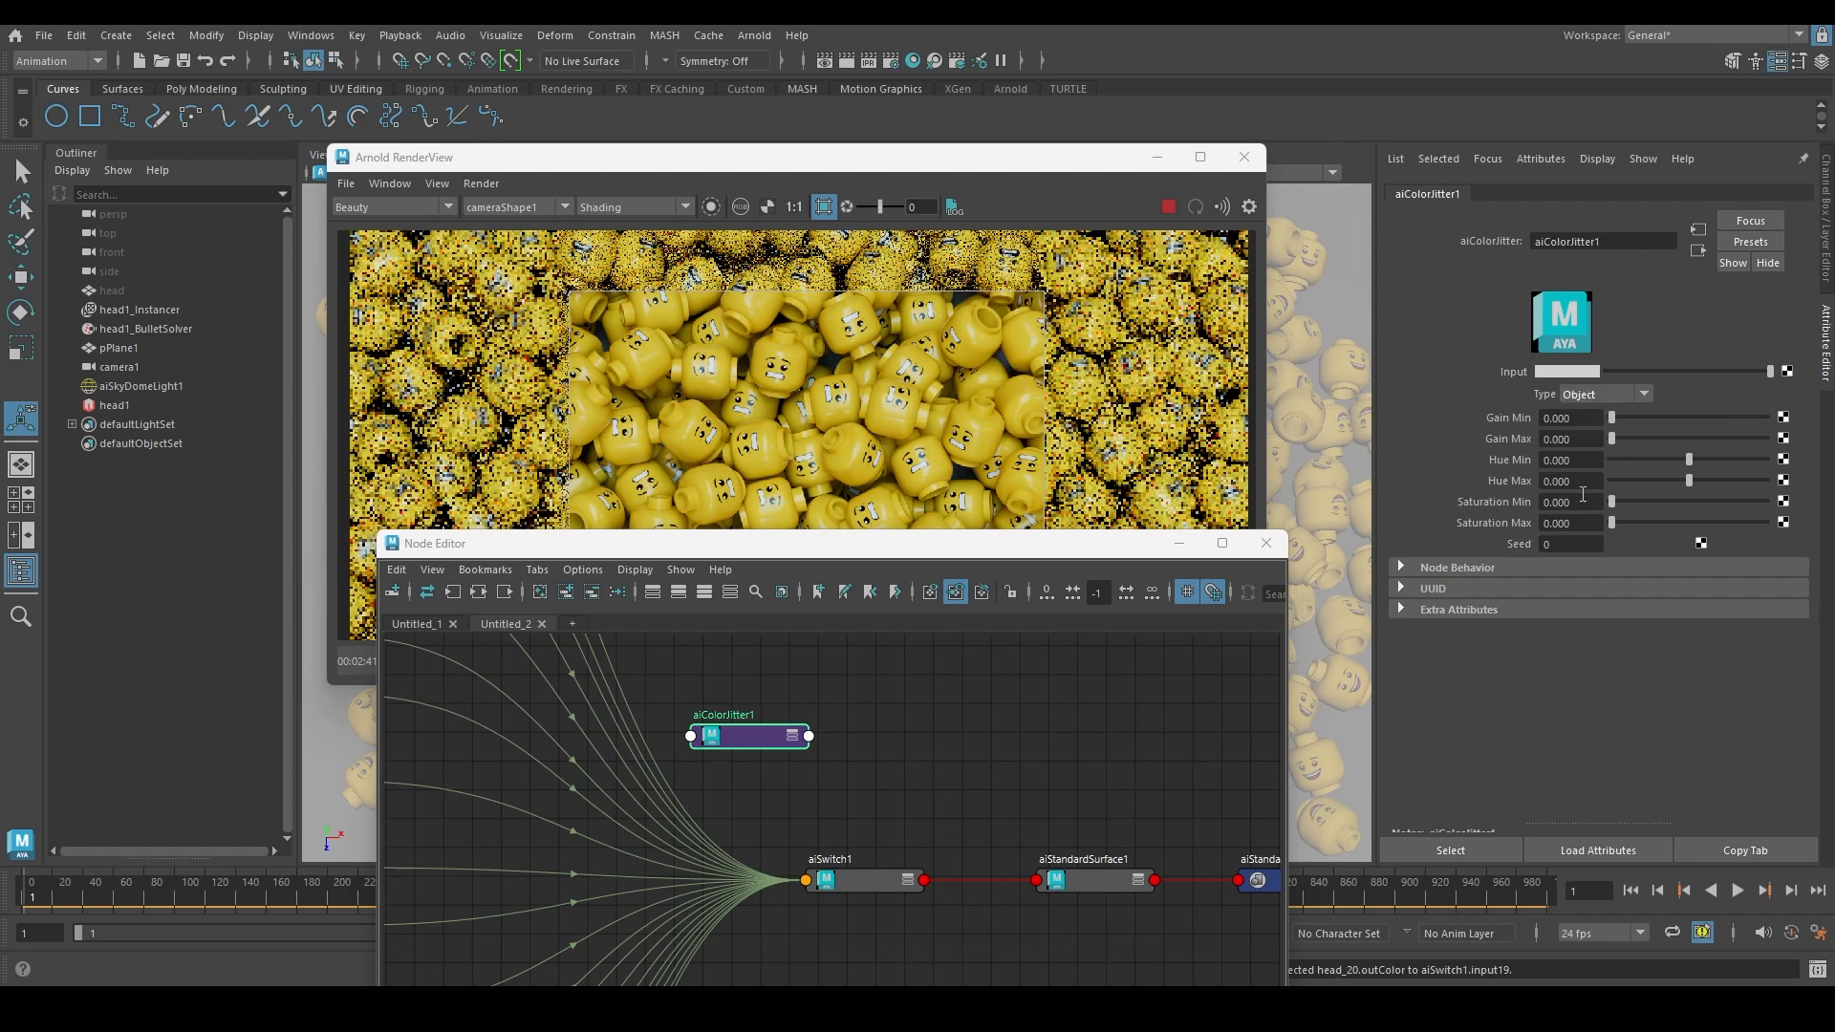
left_click_drag(1584, 440, 1043, 403)
type("20")
key("Return")
left_click(1575, 419)
left_click(1595, 440)
Connect aiColorJitter1 to the base color of aiStandardSurface1 in place of aiSwitch1
left_click(1102, 891)
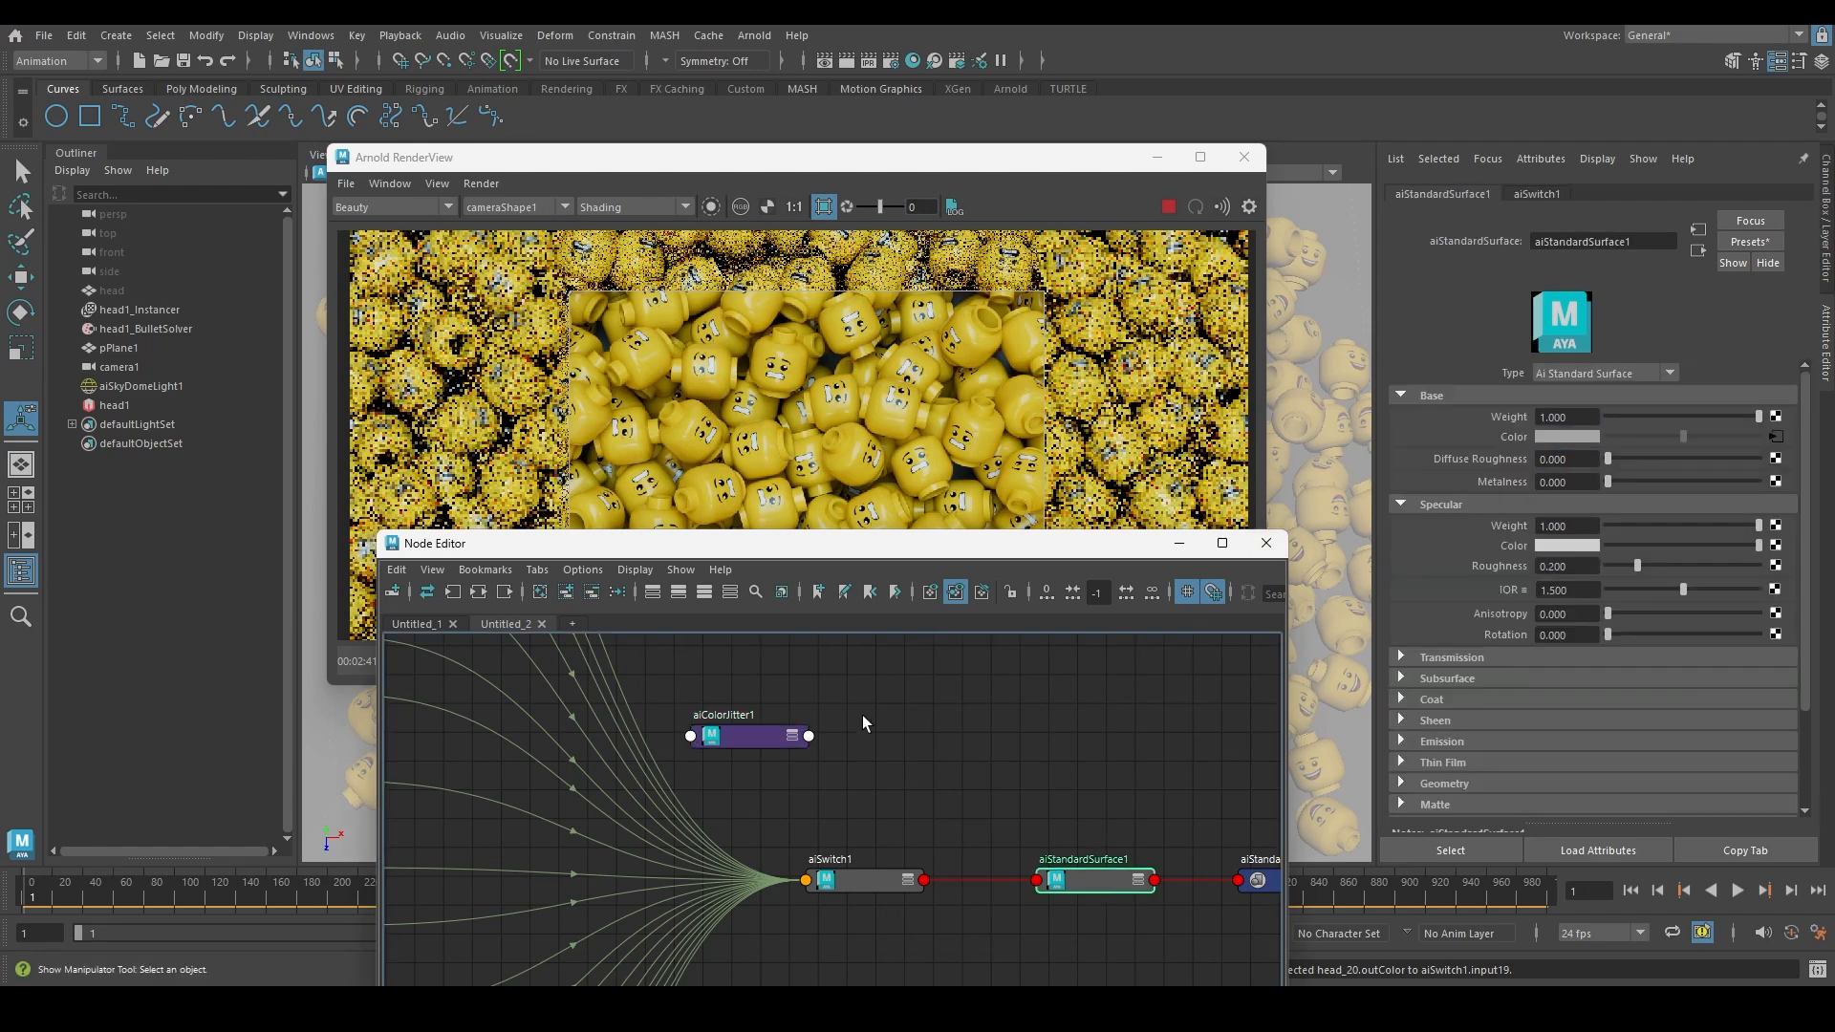
middle_click_drag(1594, 483, 1504, 432)
scroll(821, 356, "down", 2)
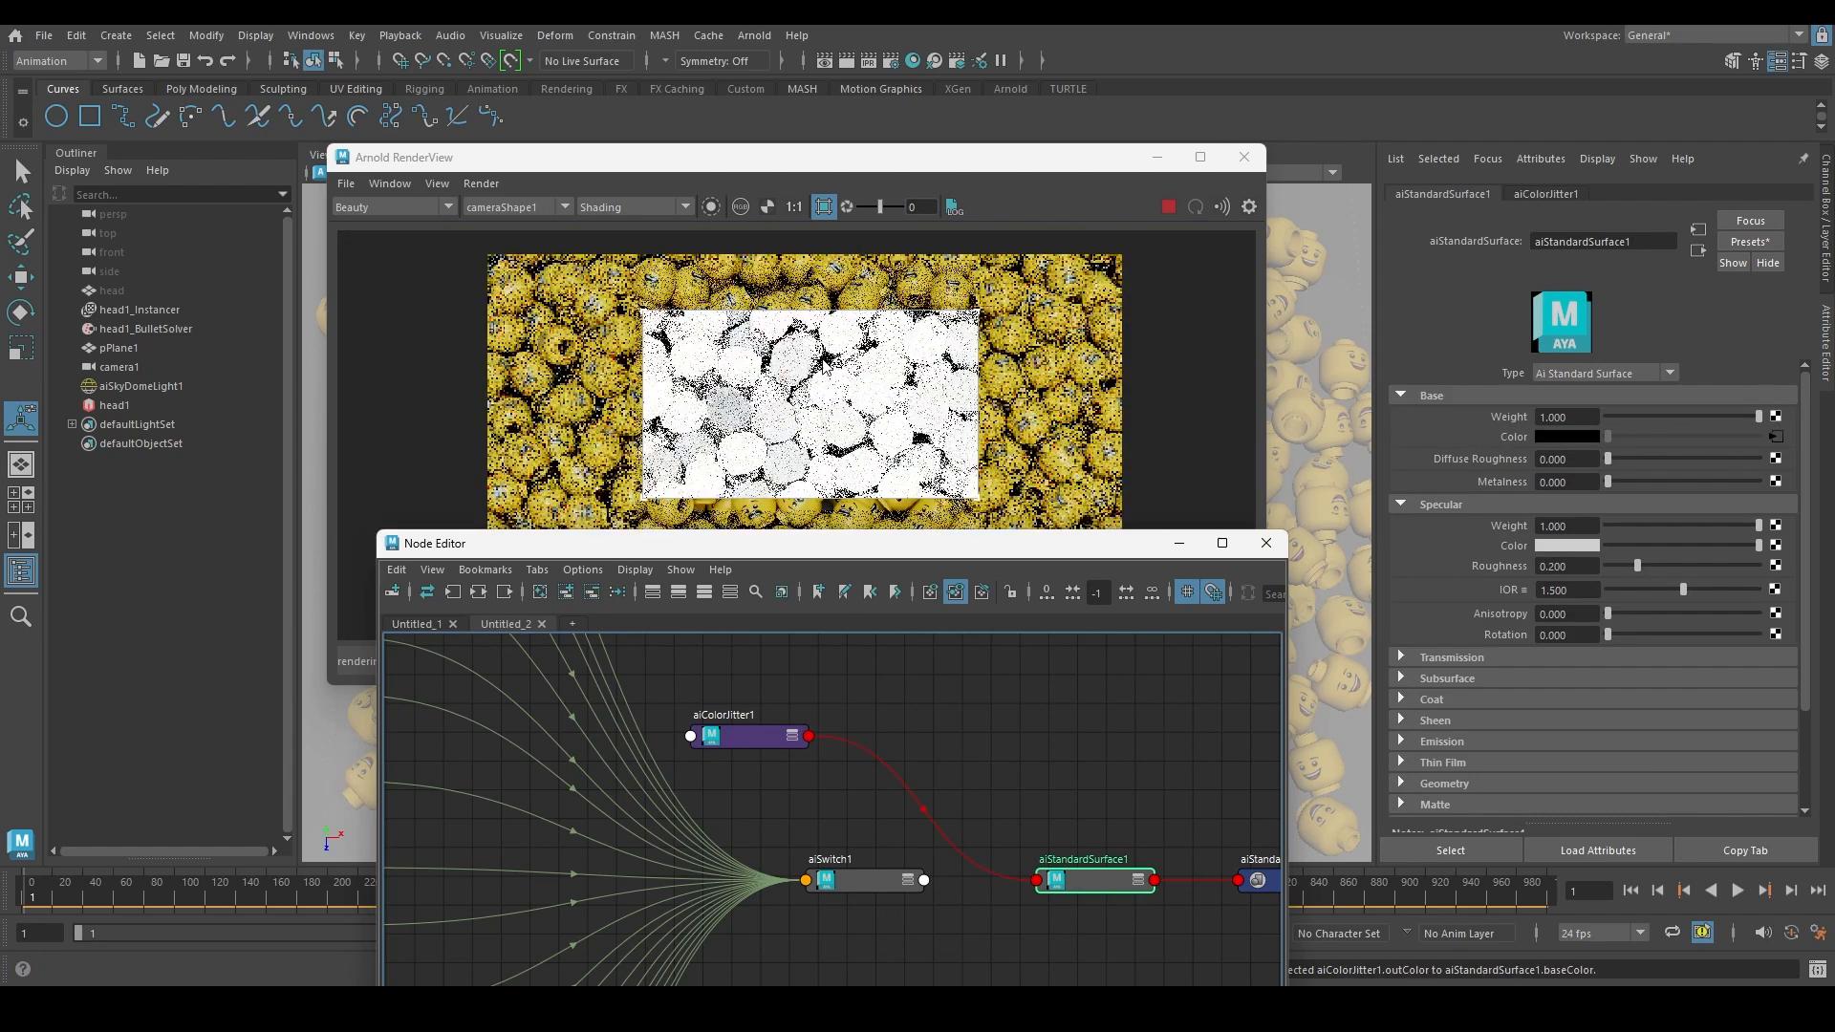
Lower the render view exposure to -4.32 and inspect the gray variation between the heads in close-up
left_click_drag(877, 207, 861, 210)
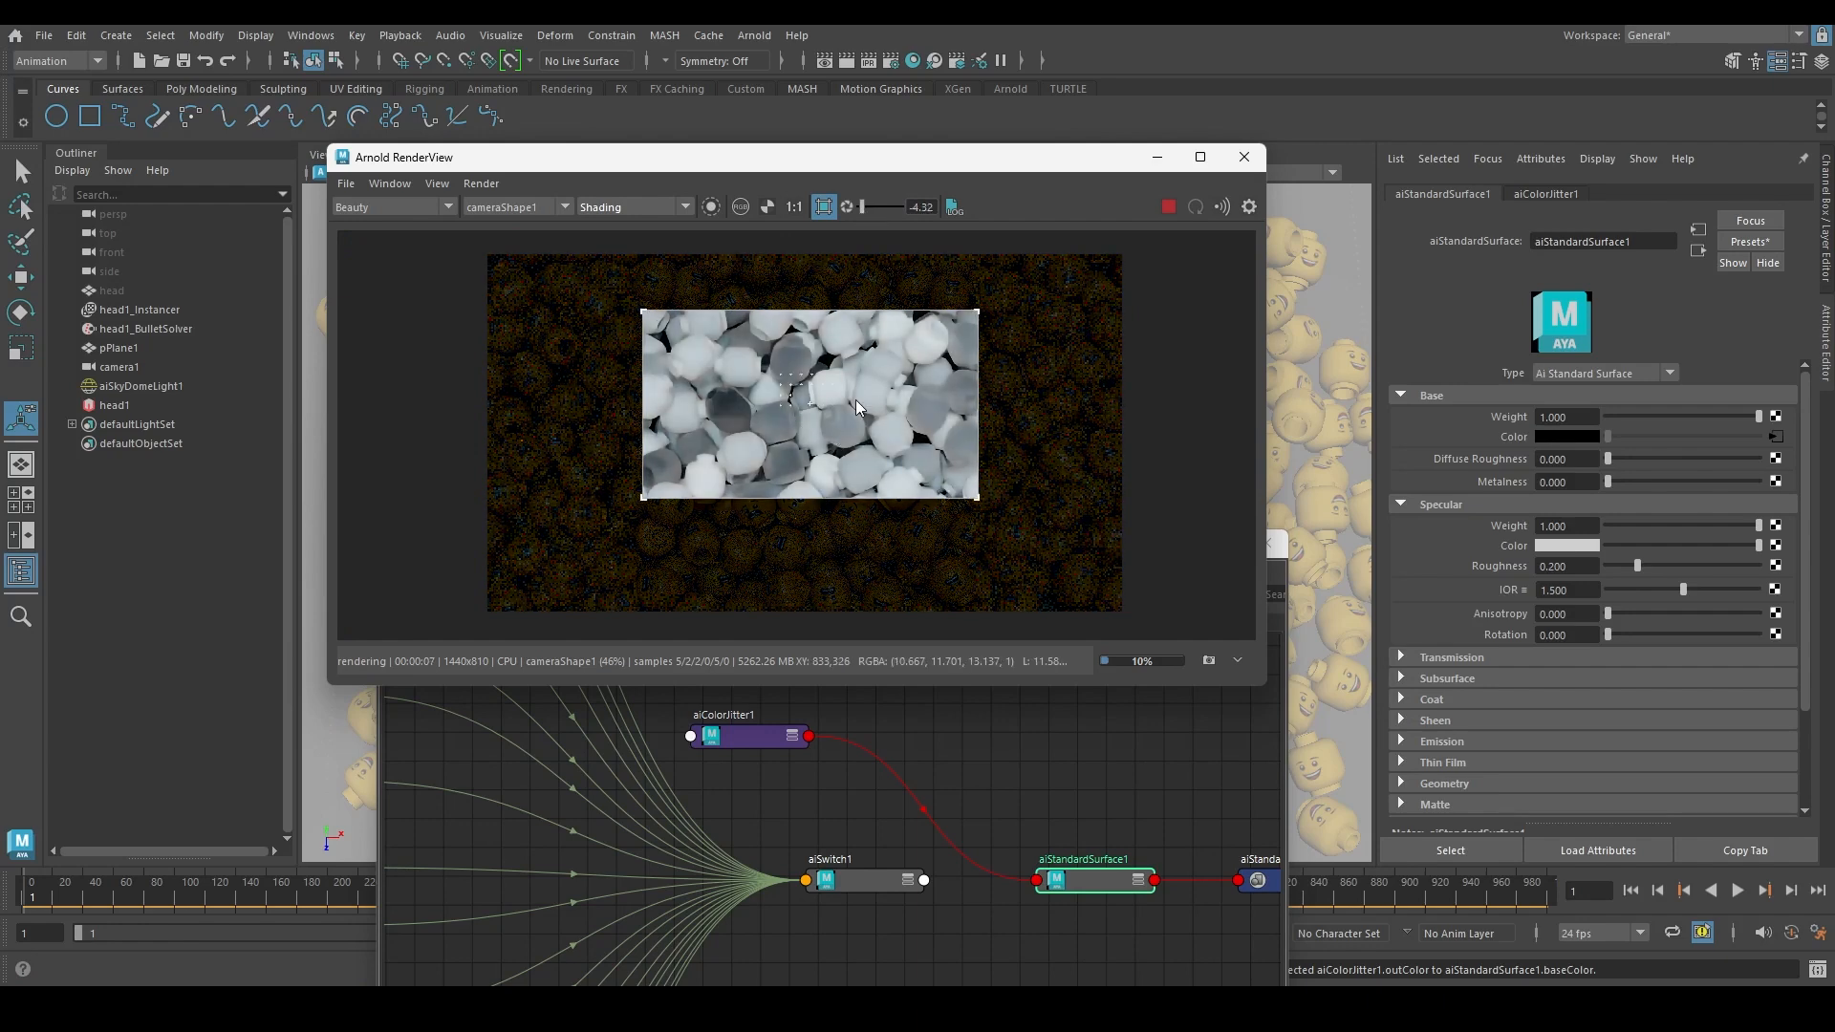
scroll(856, 400, "up", 2)
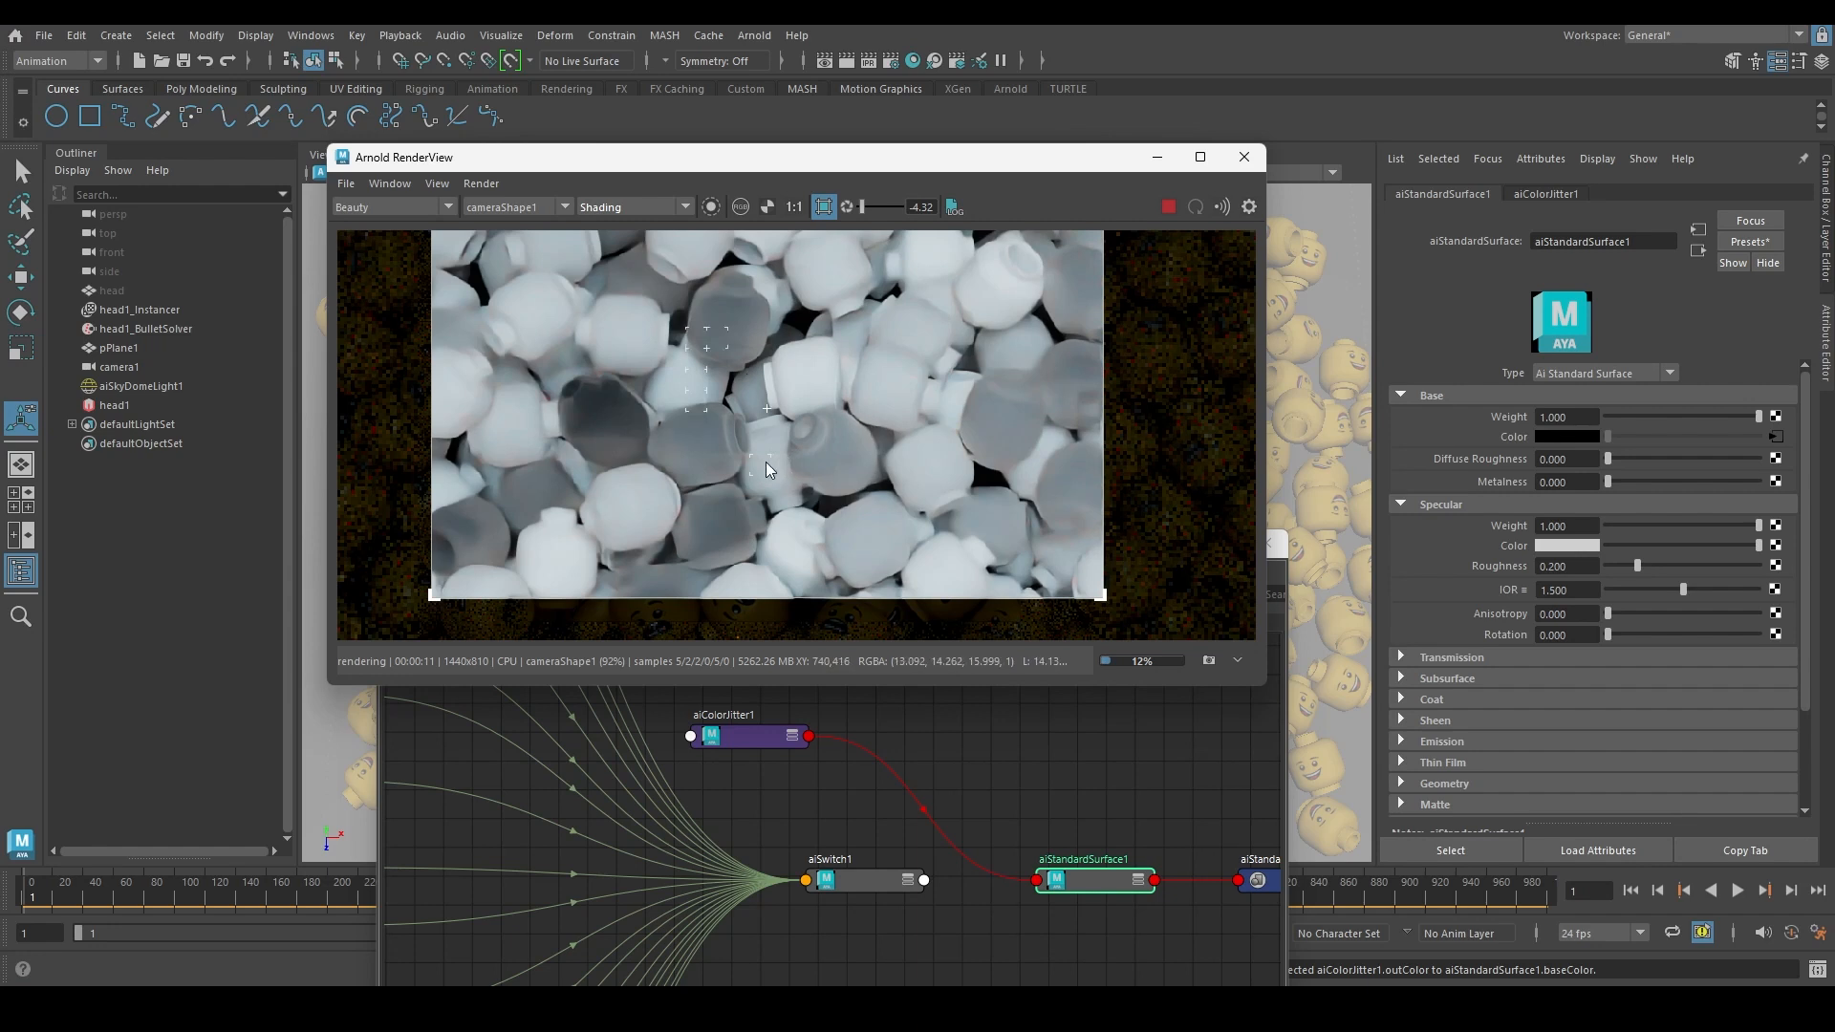
scroll(857, 411, "up", 1)
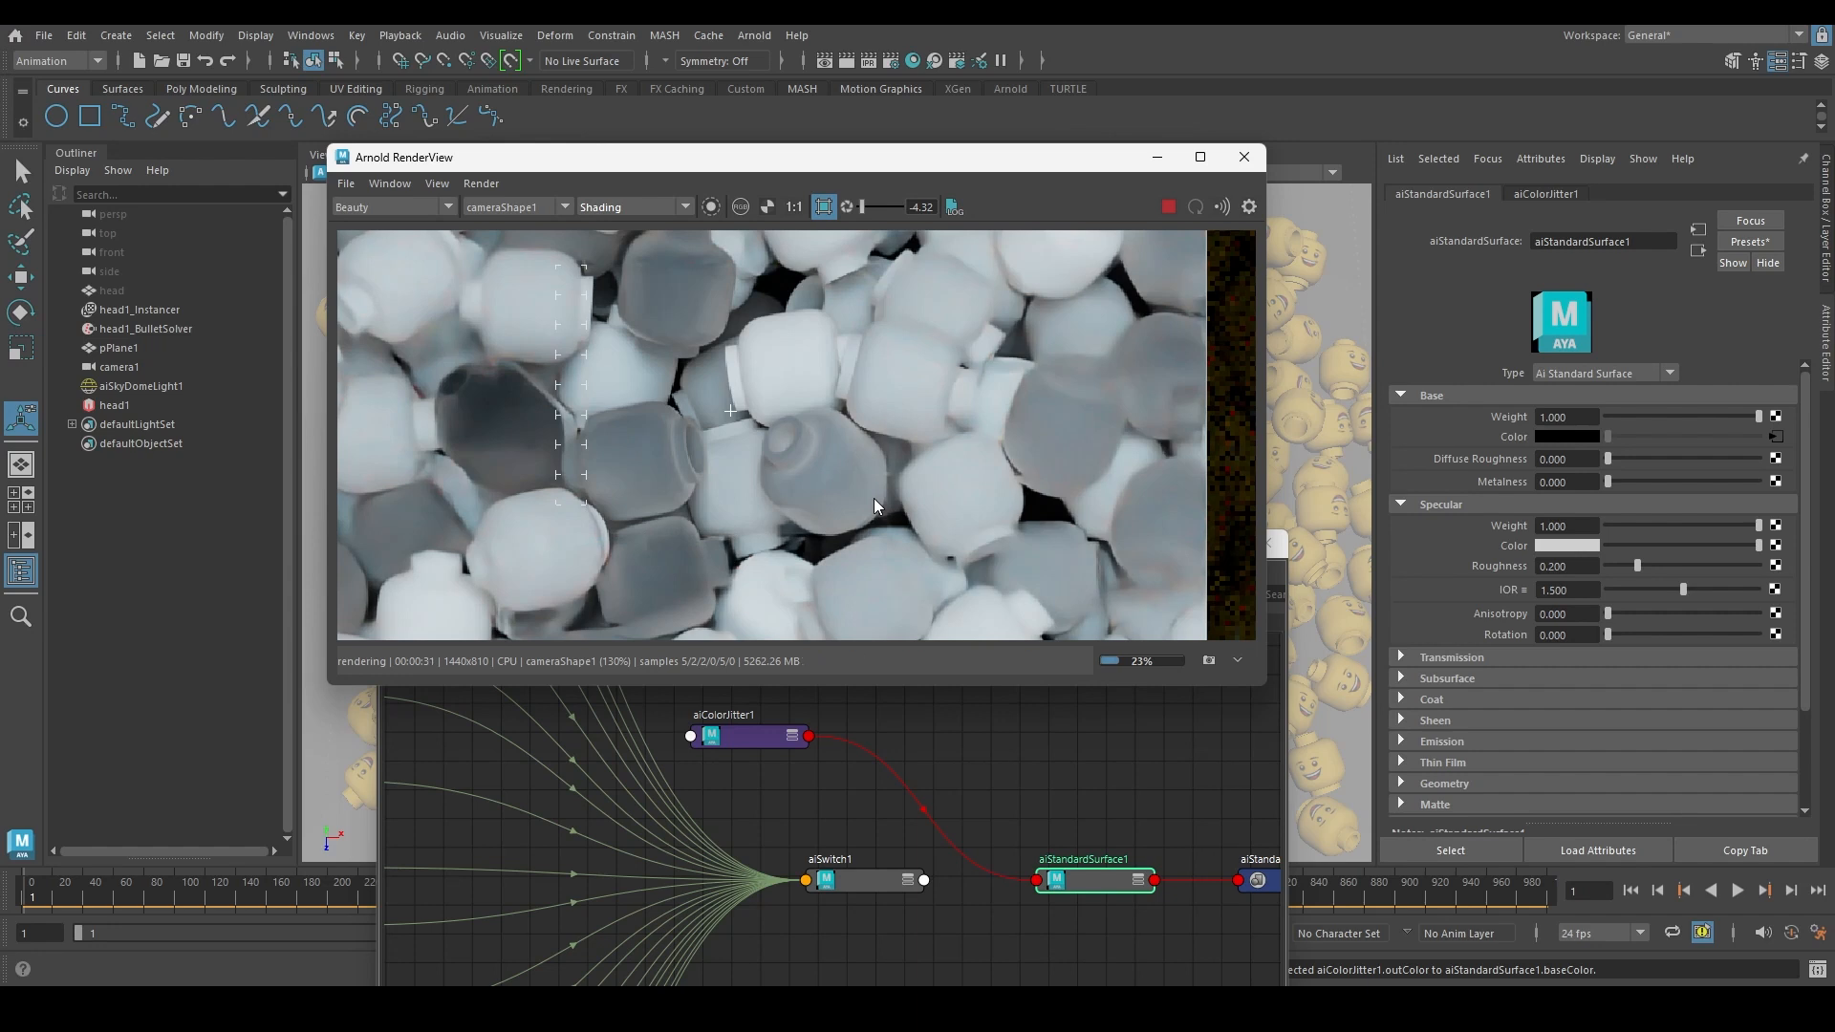
Reconnect aiSwitch1 to the base color of aiStandardSurface1 and reset the render view exposure to 0
scroll(921, 447, "down", 2)
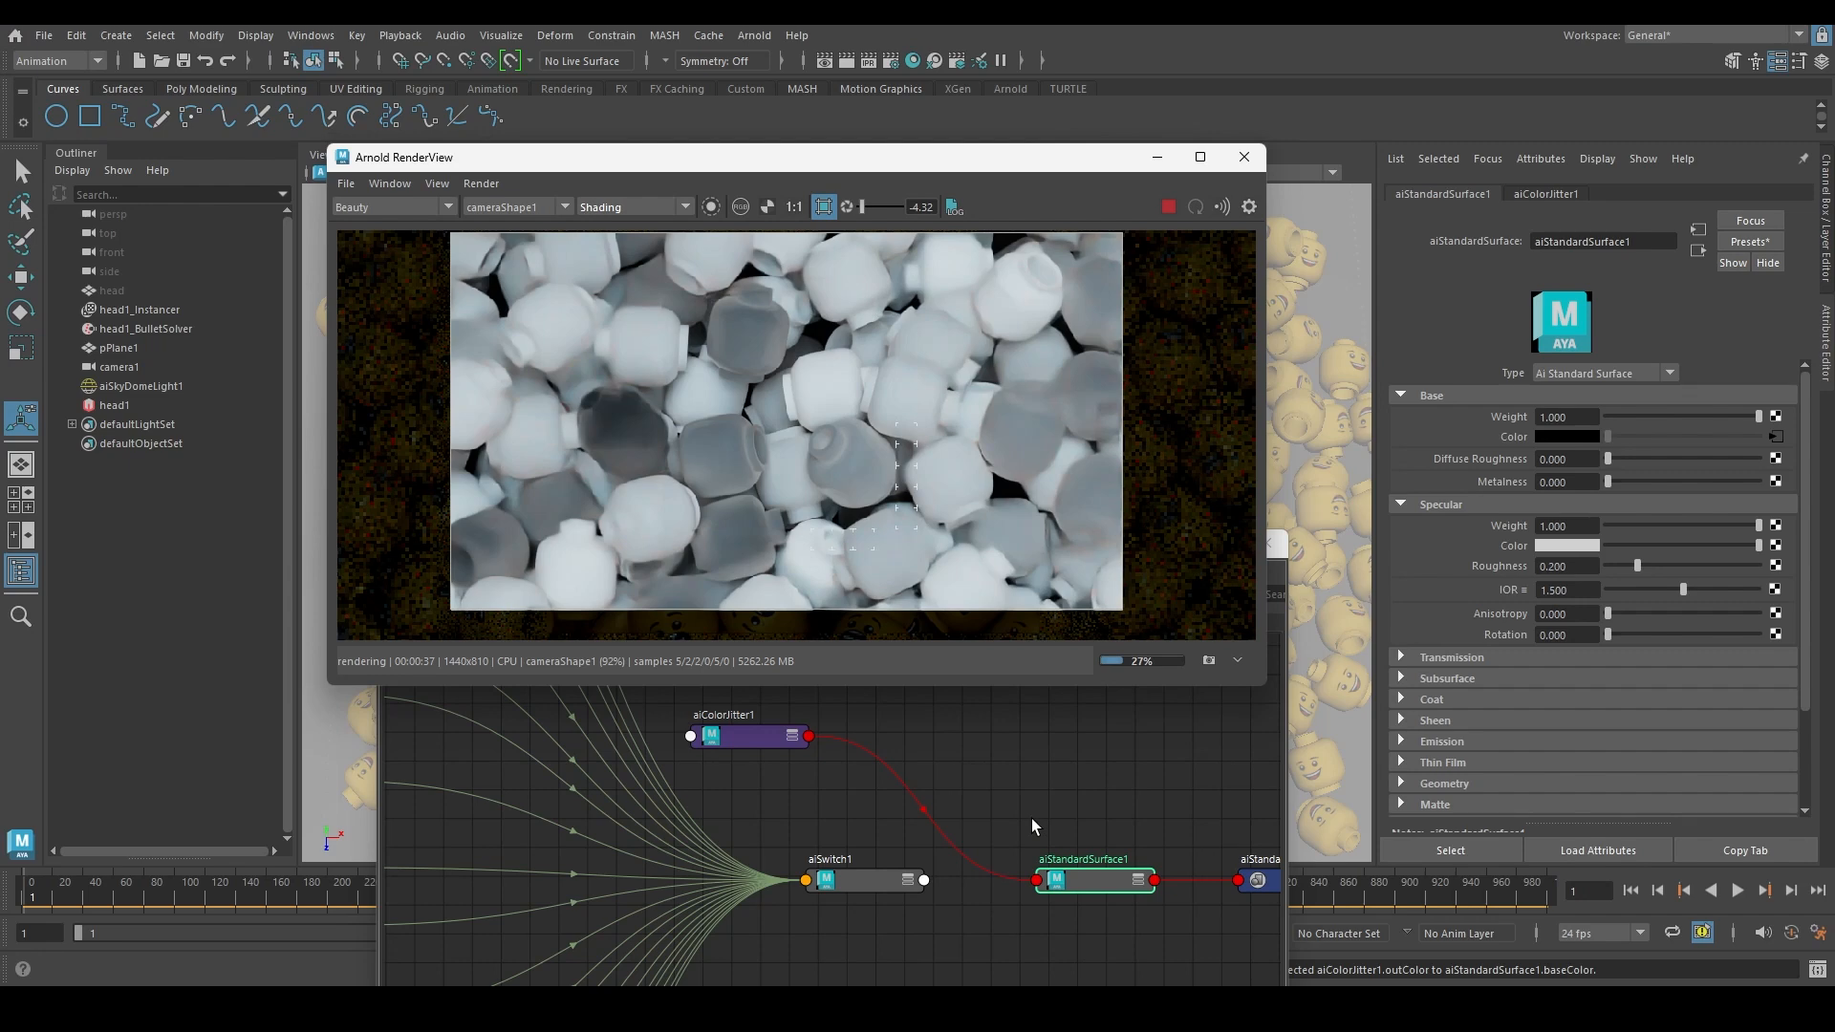
left_click(961, 892)
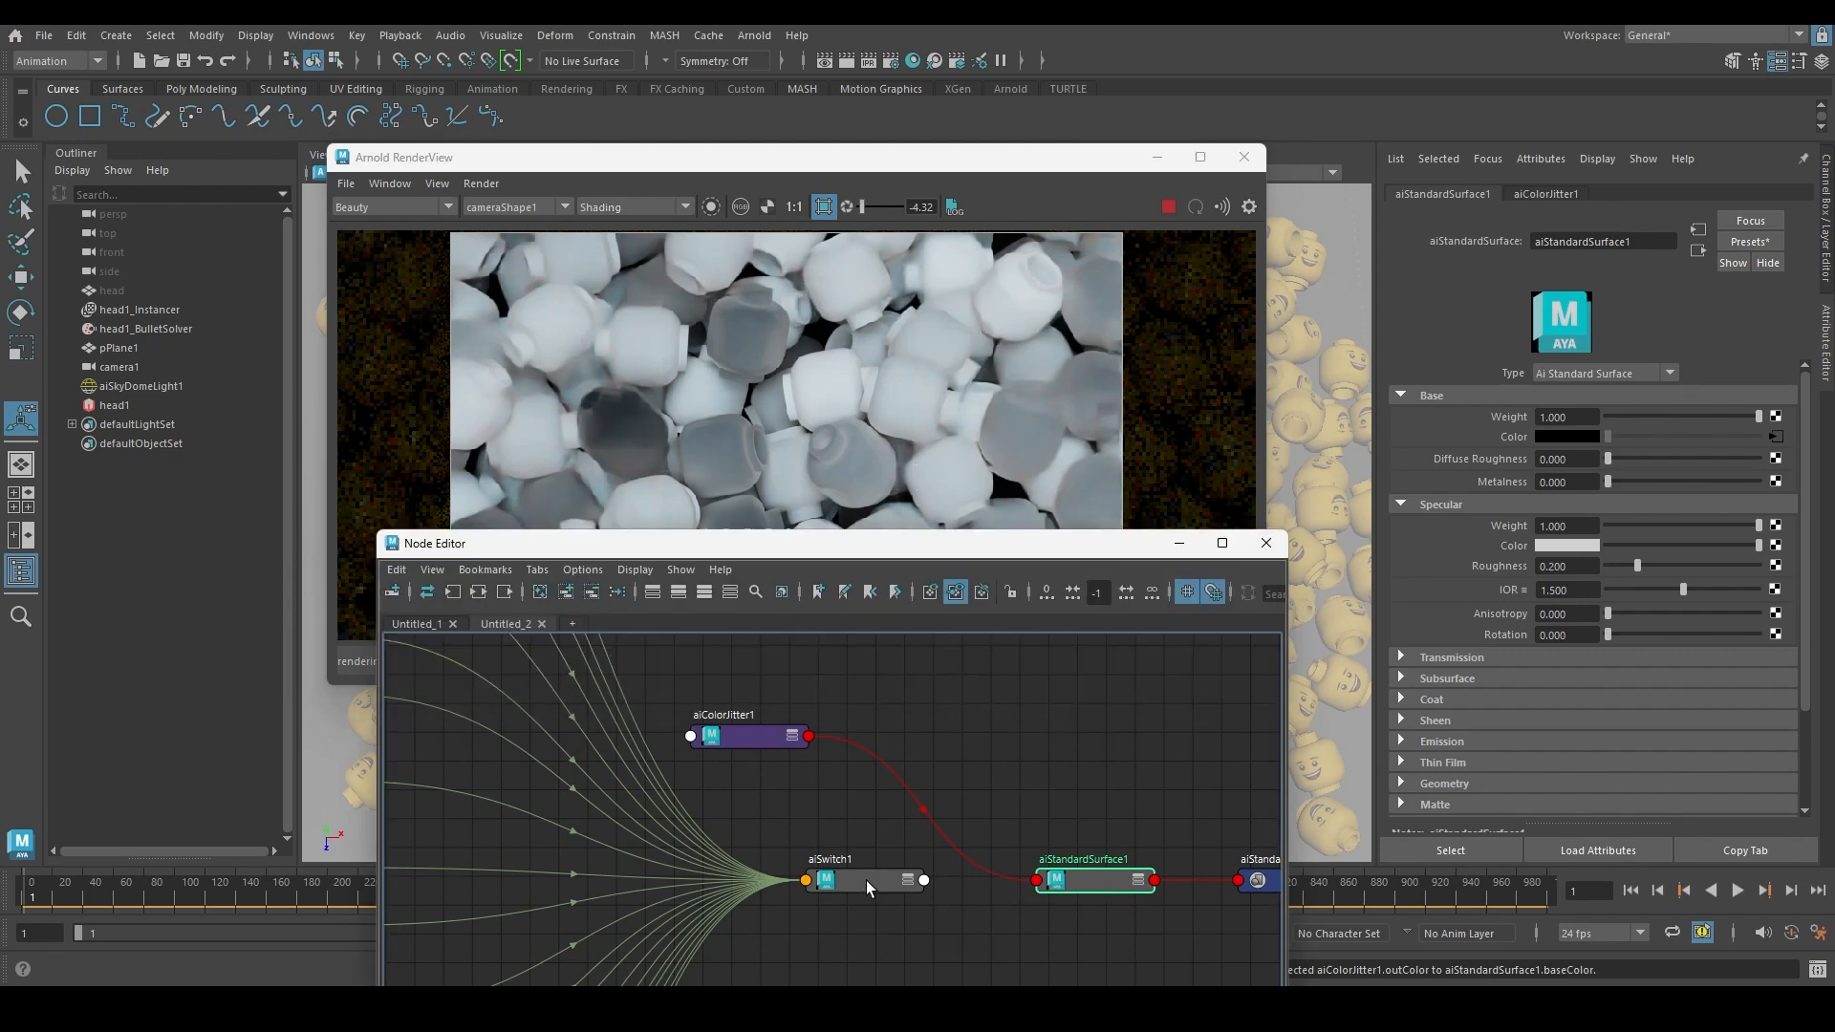
middle_click_drag(1711, 512, 1511, 444)
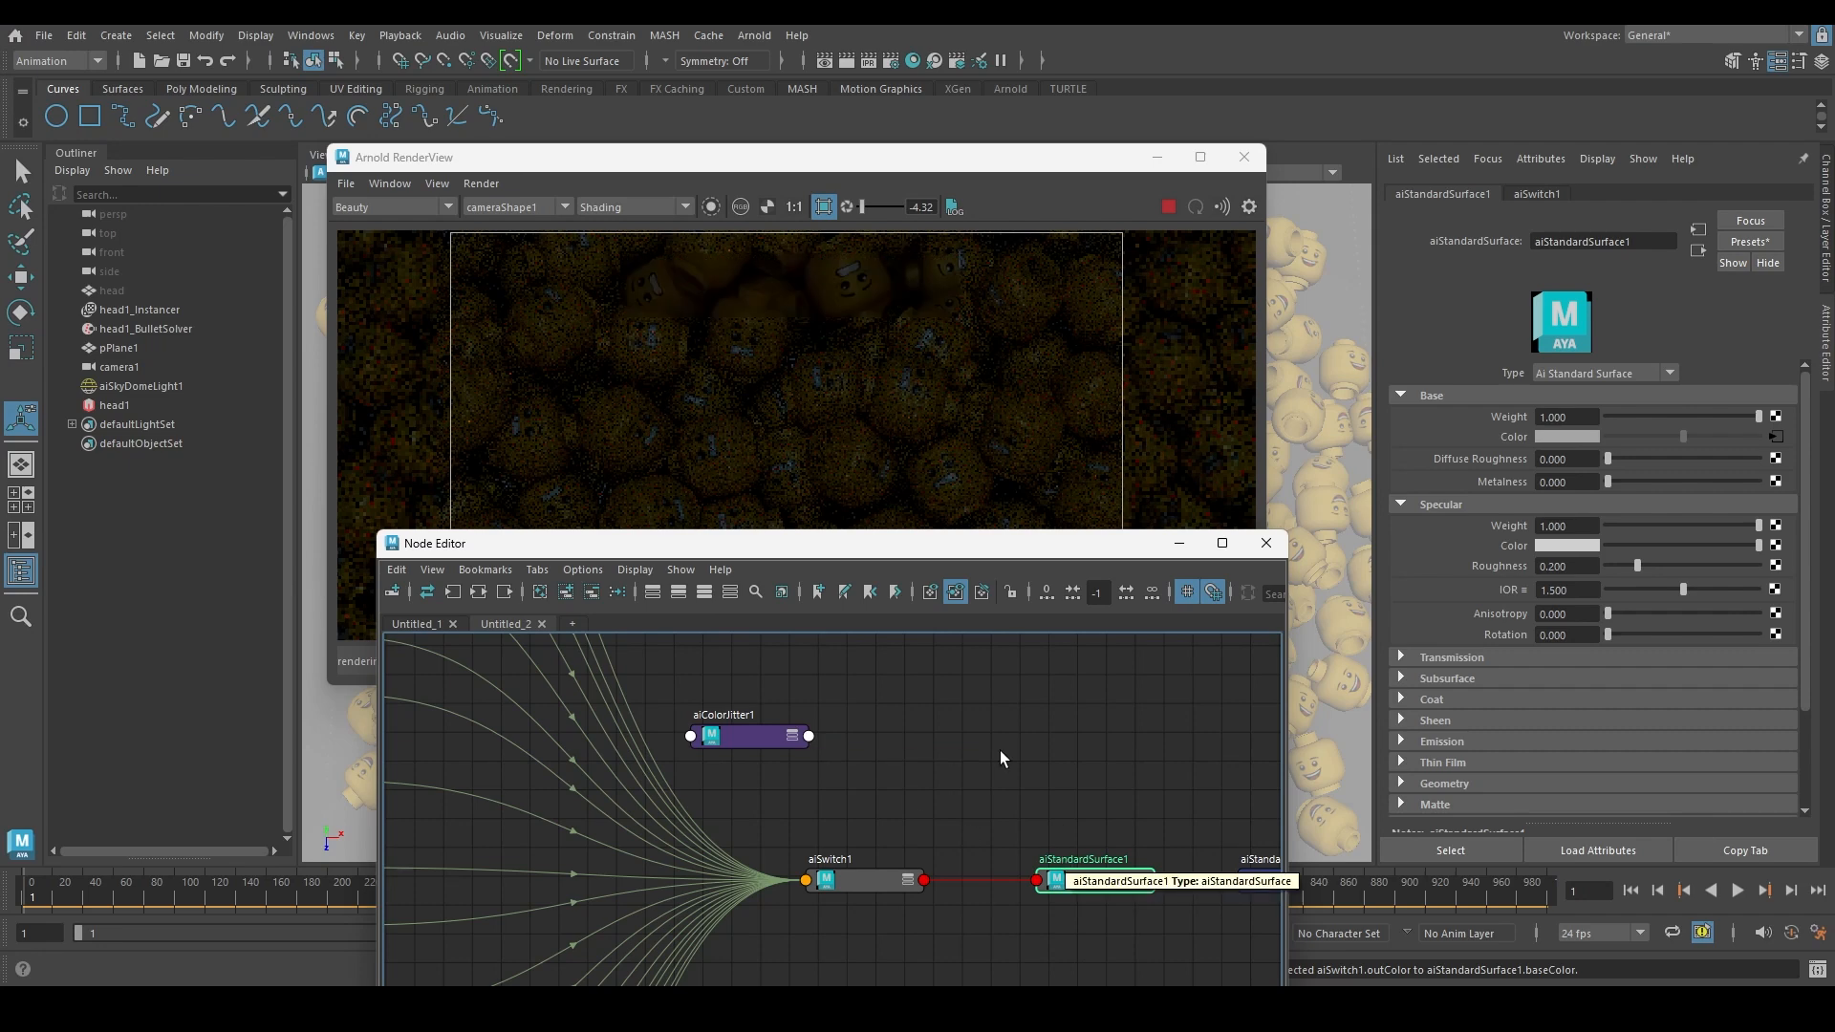
left_click(483, 183)
left_click(973, 174)
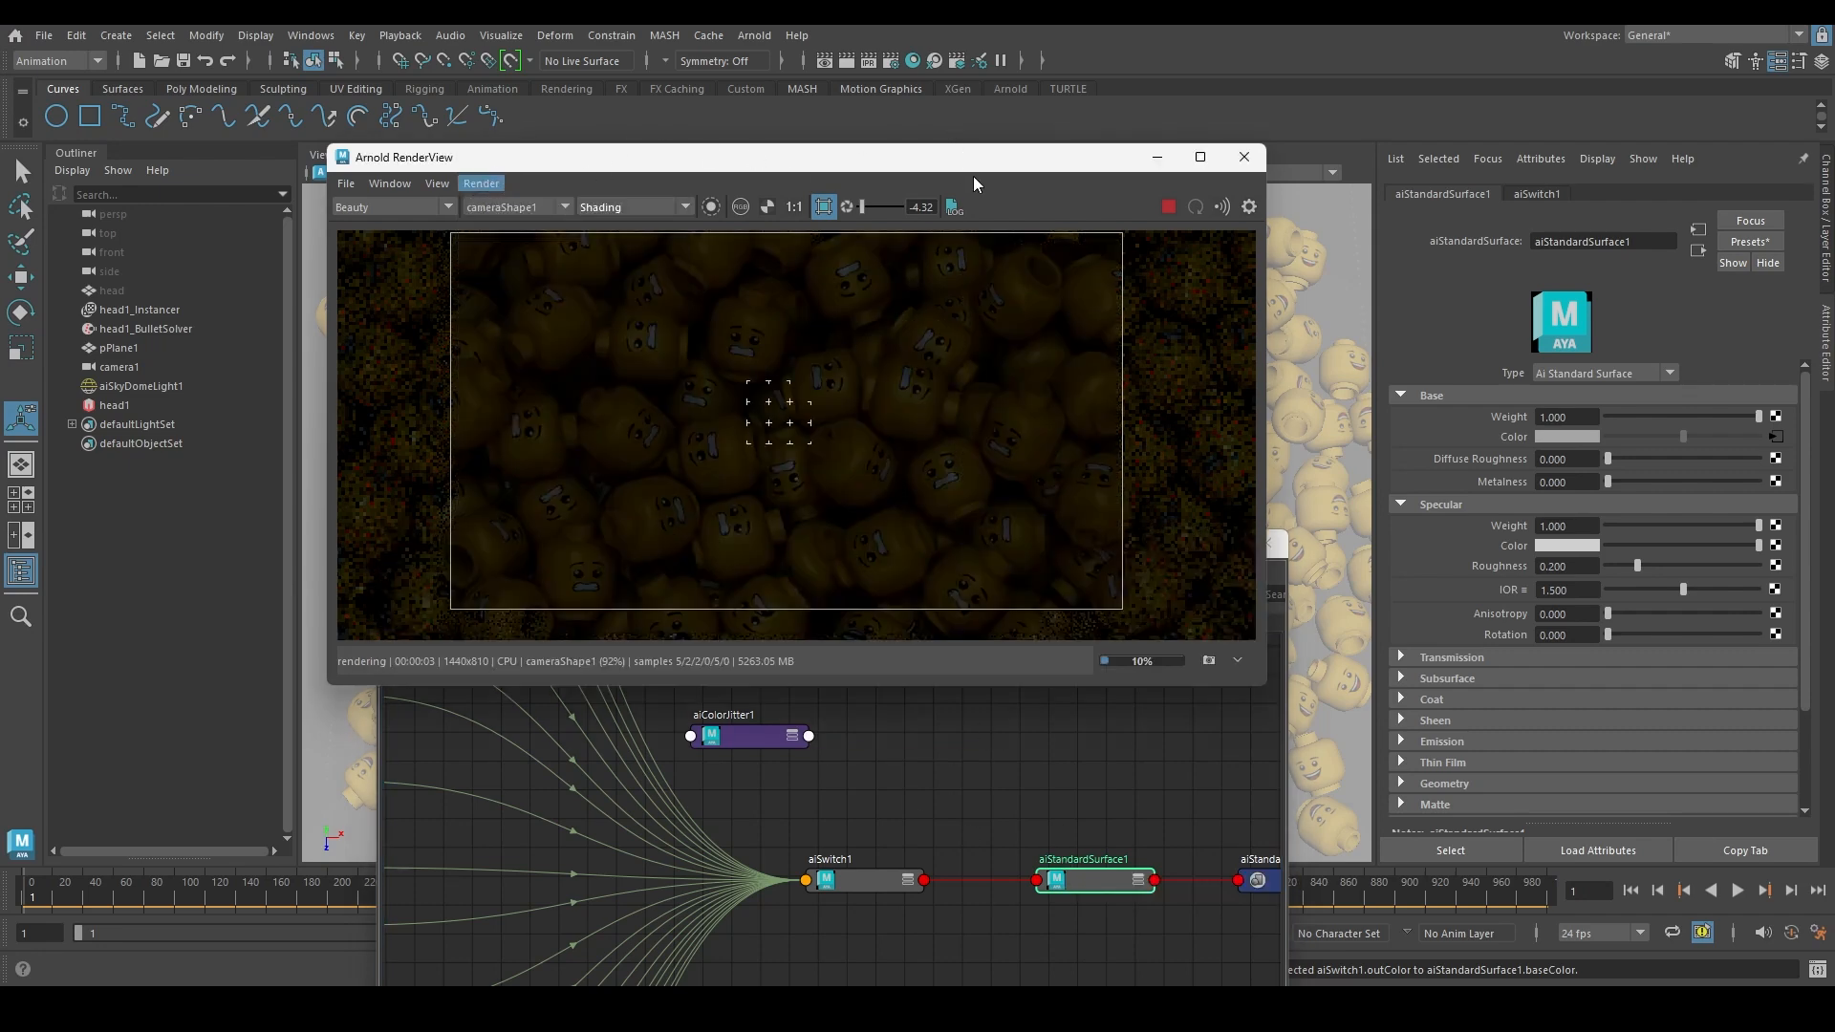
left_click(849, 204)
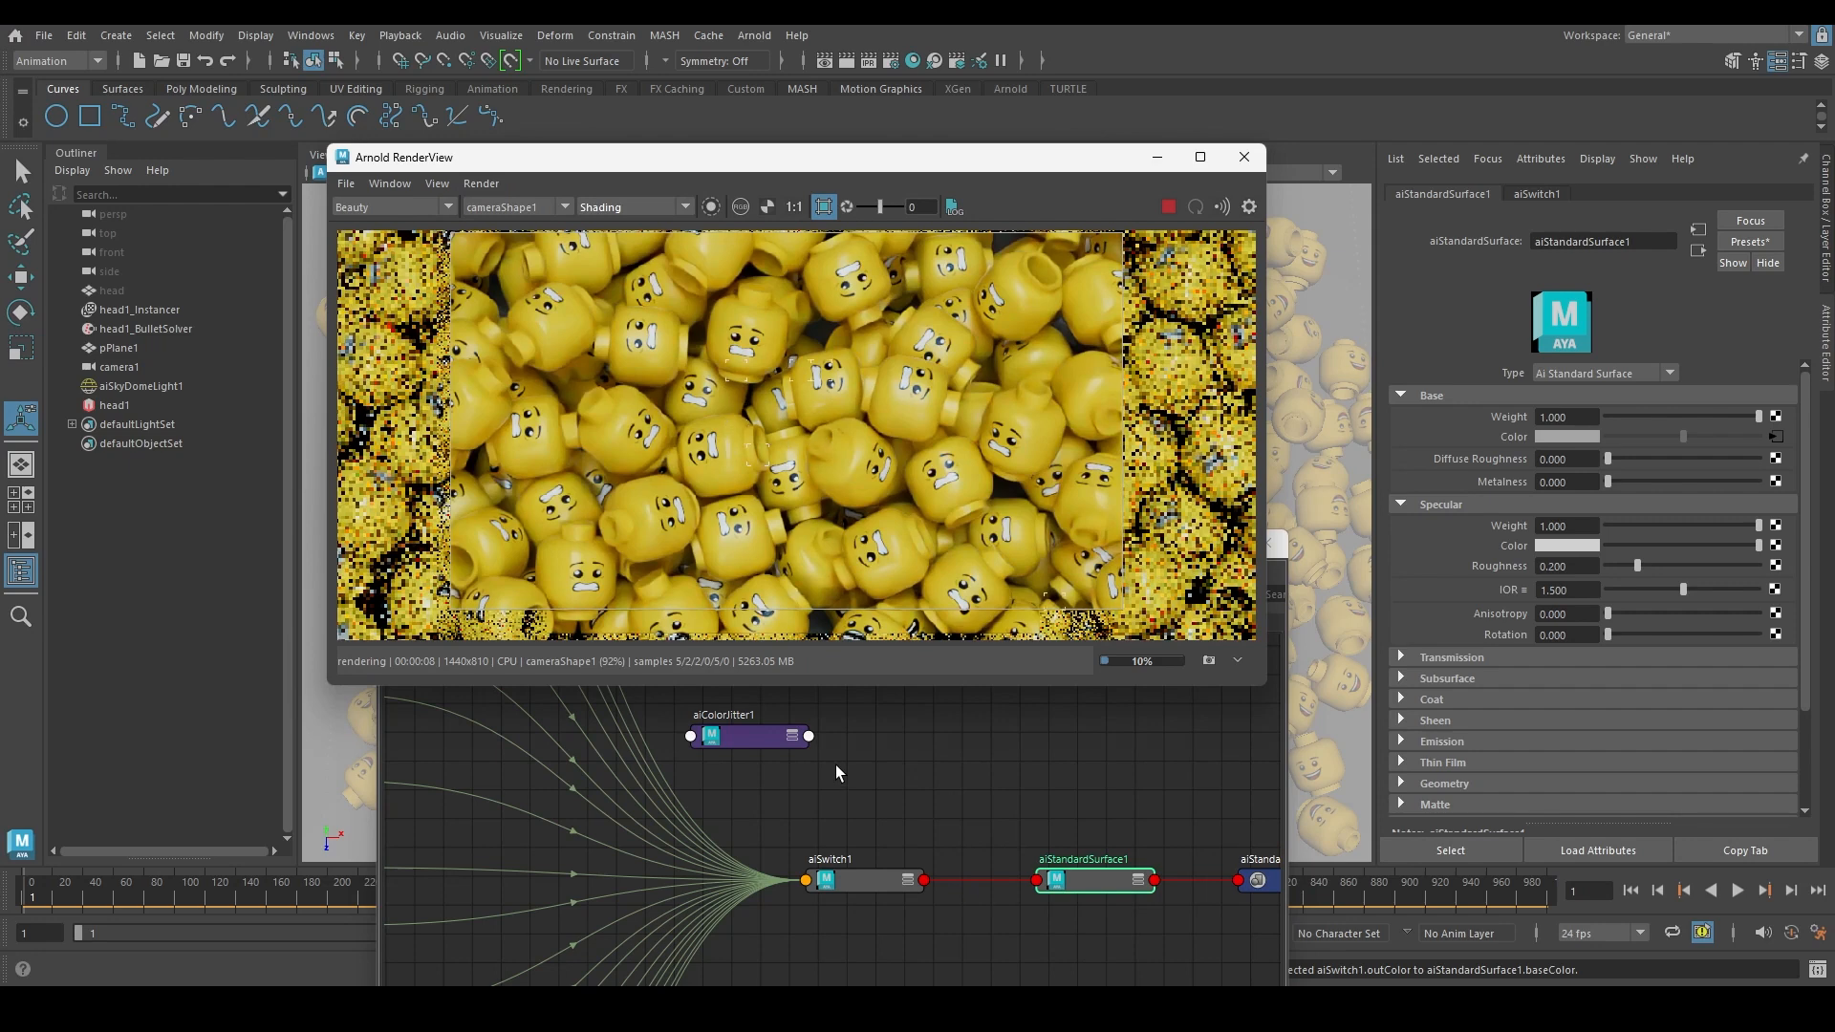
Connect the red channel of aiColorJitter1's Out Color to the index attribute of aiSwitch1
left_click(902, 880)
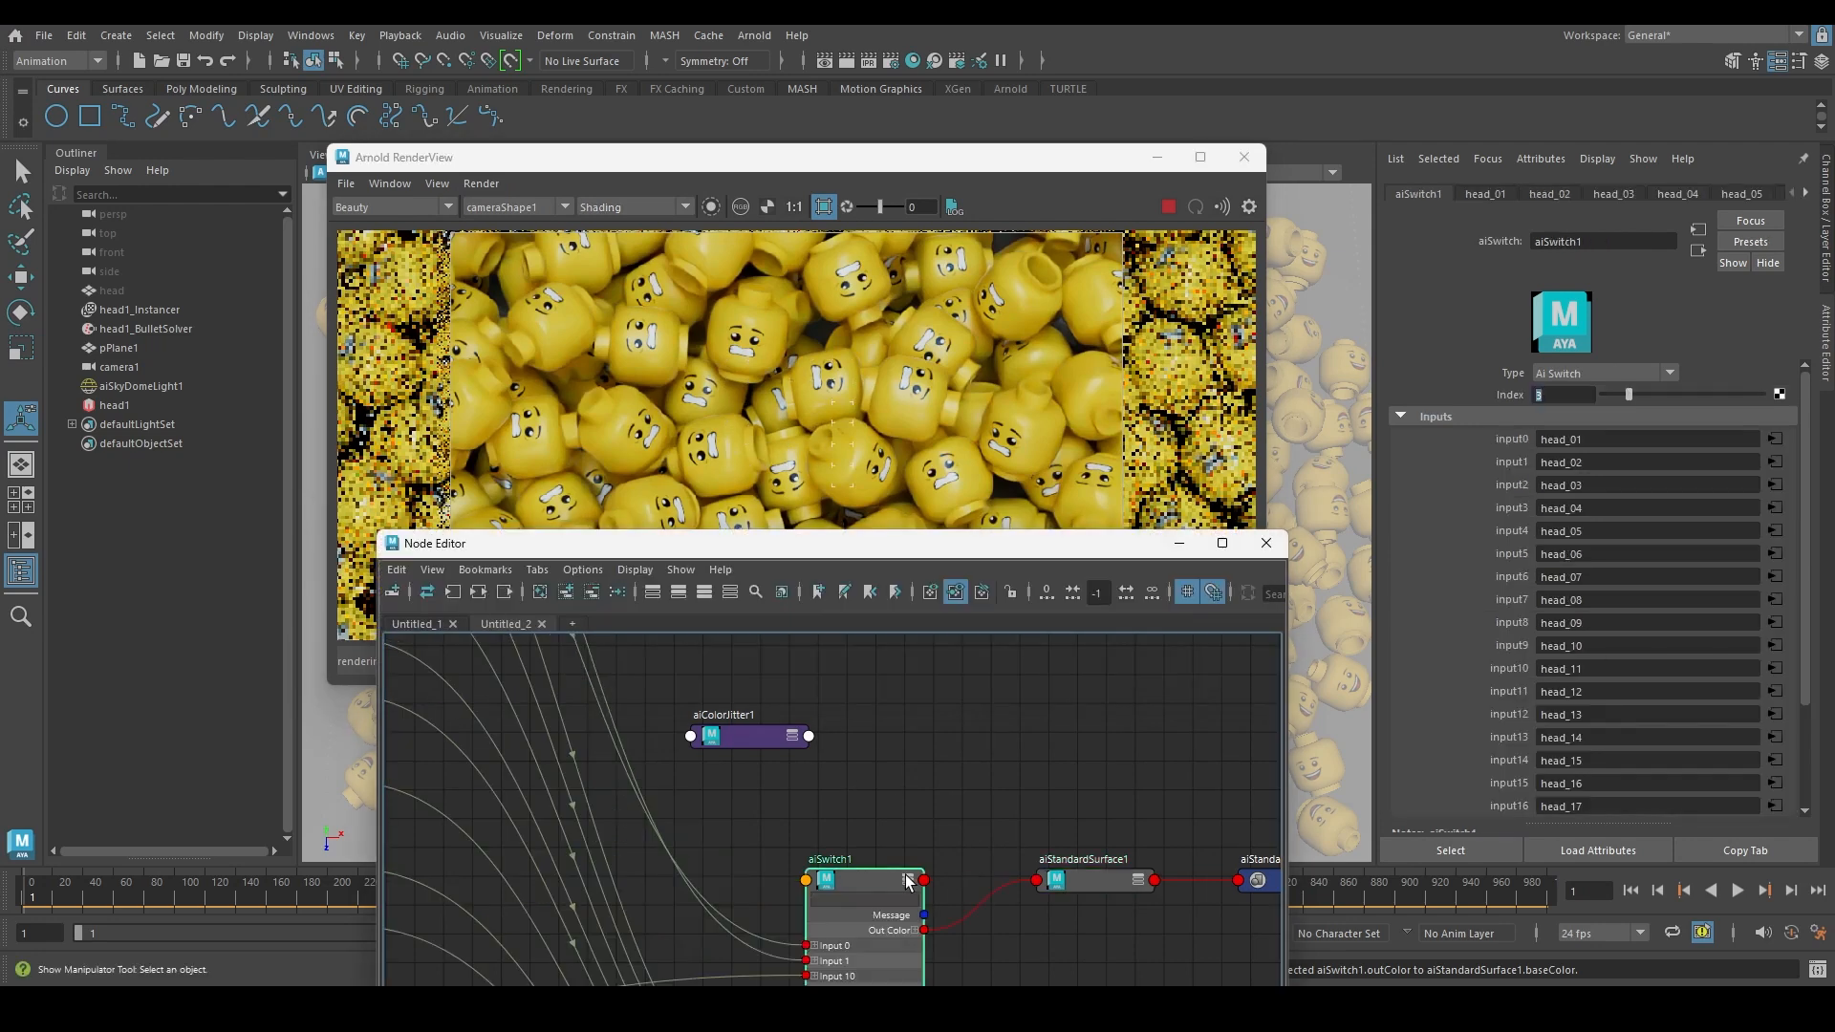
left_click_drag(887, 877, 882, 766)
left_click(810, 736)
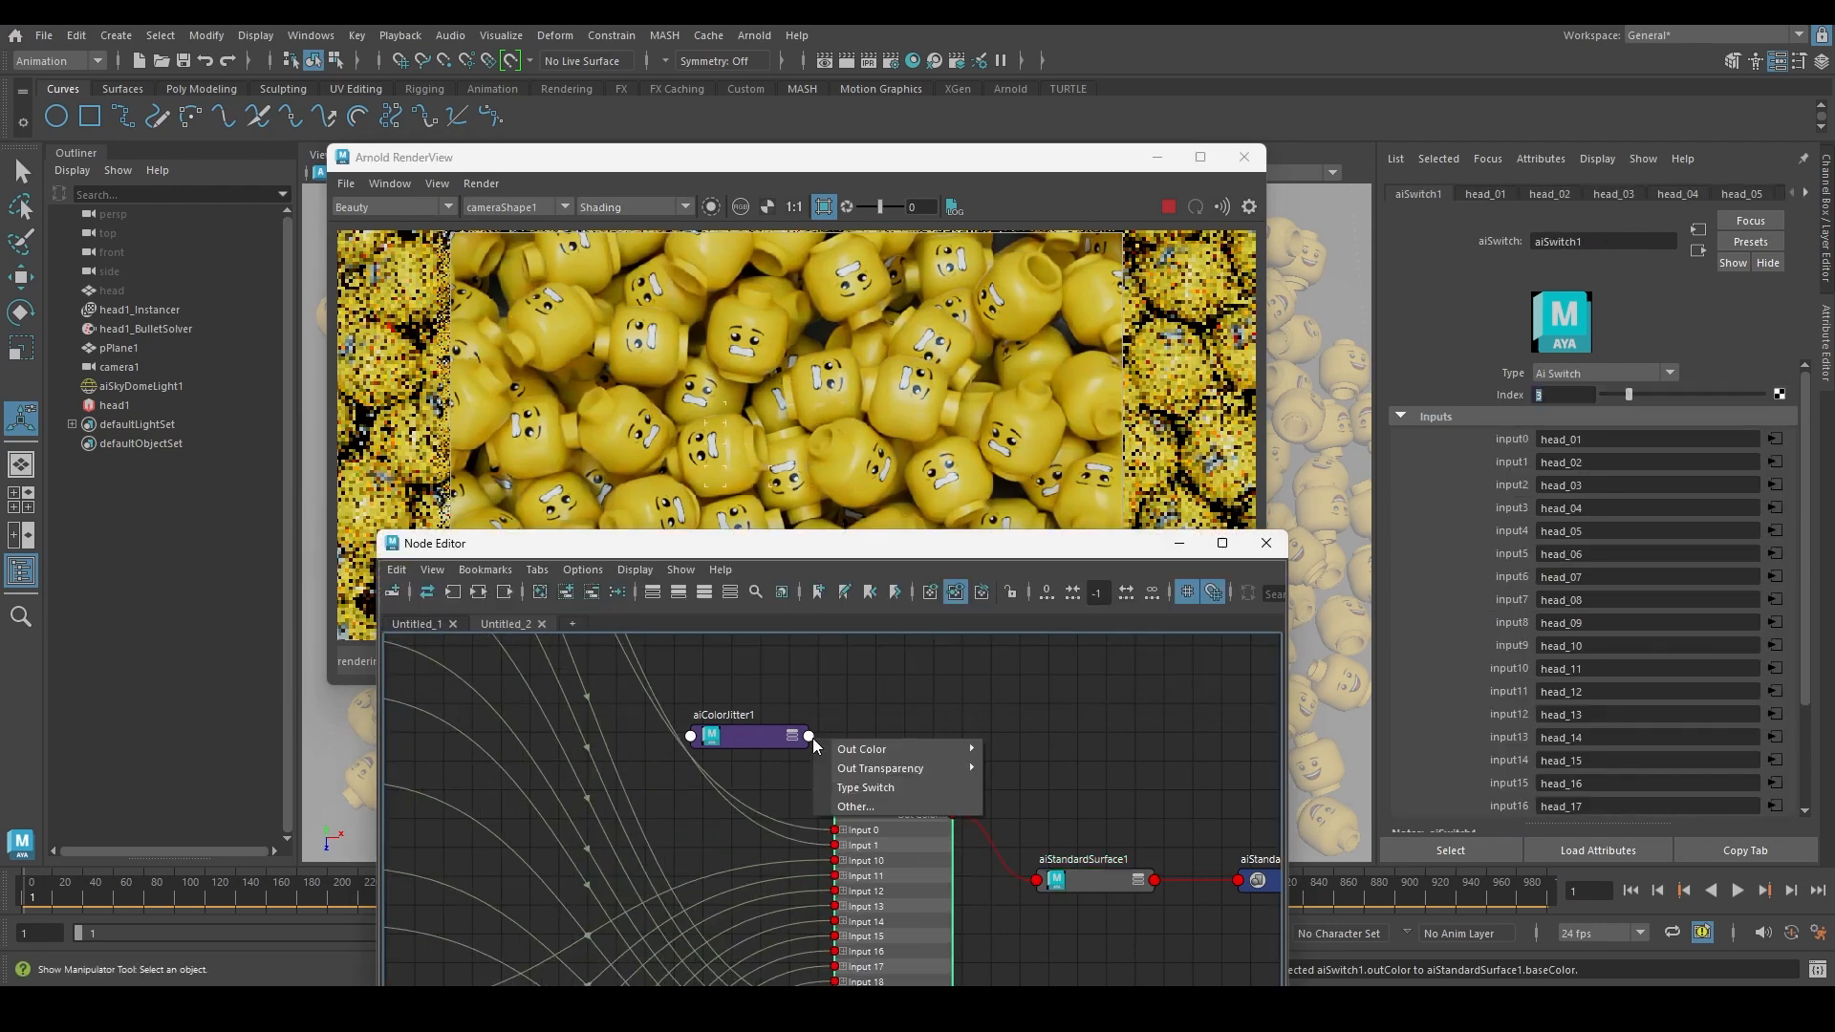
mouse_move(918, 749)
left_click(1040, 772)
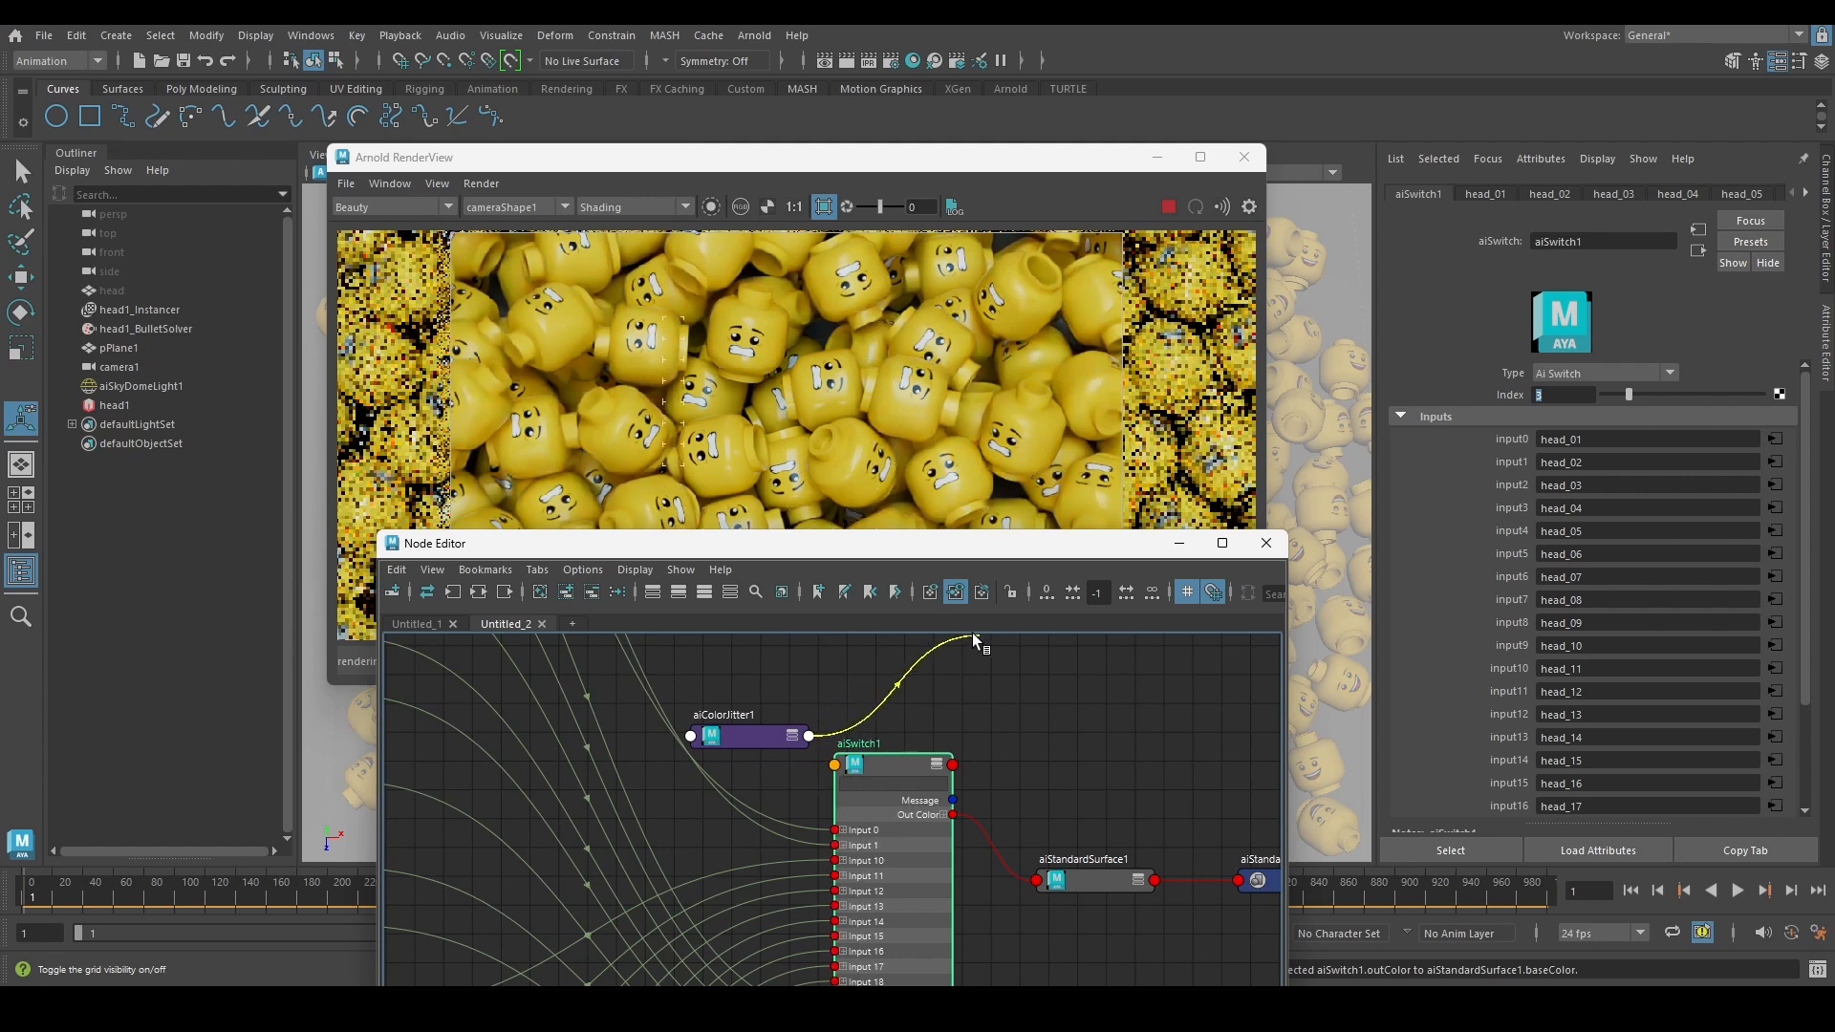
left_click_drag(839, 773, 839, 774)
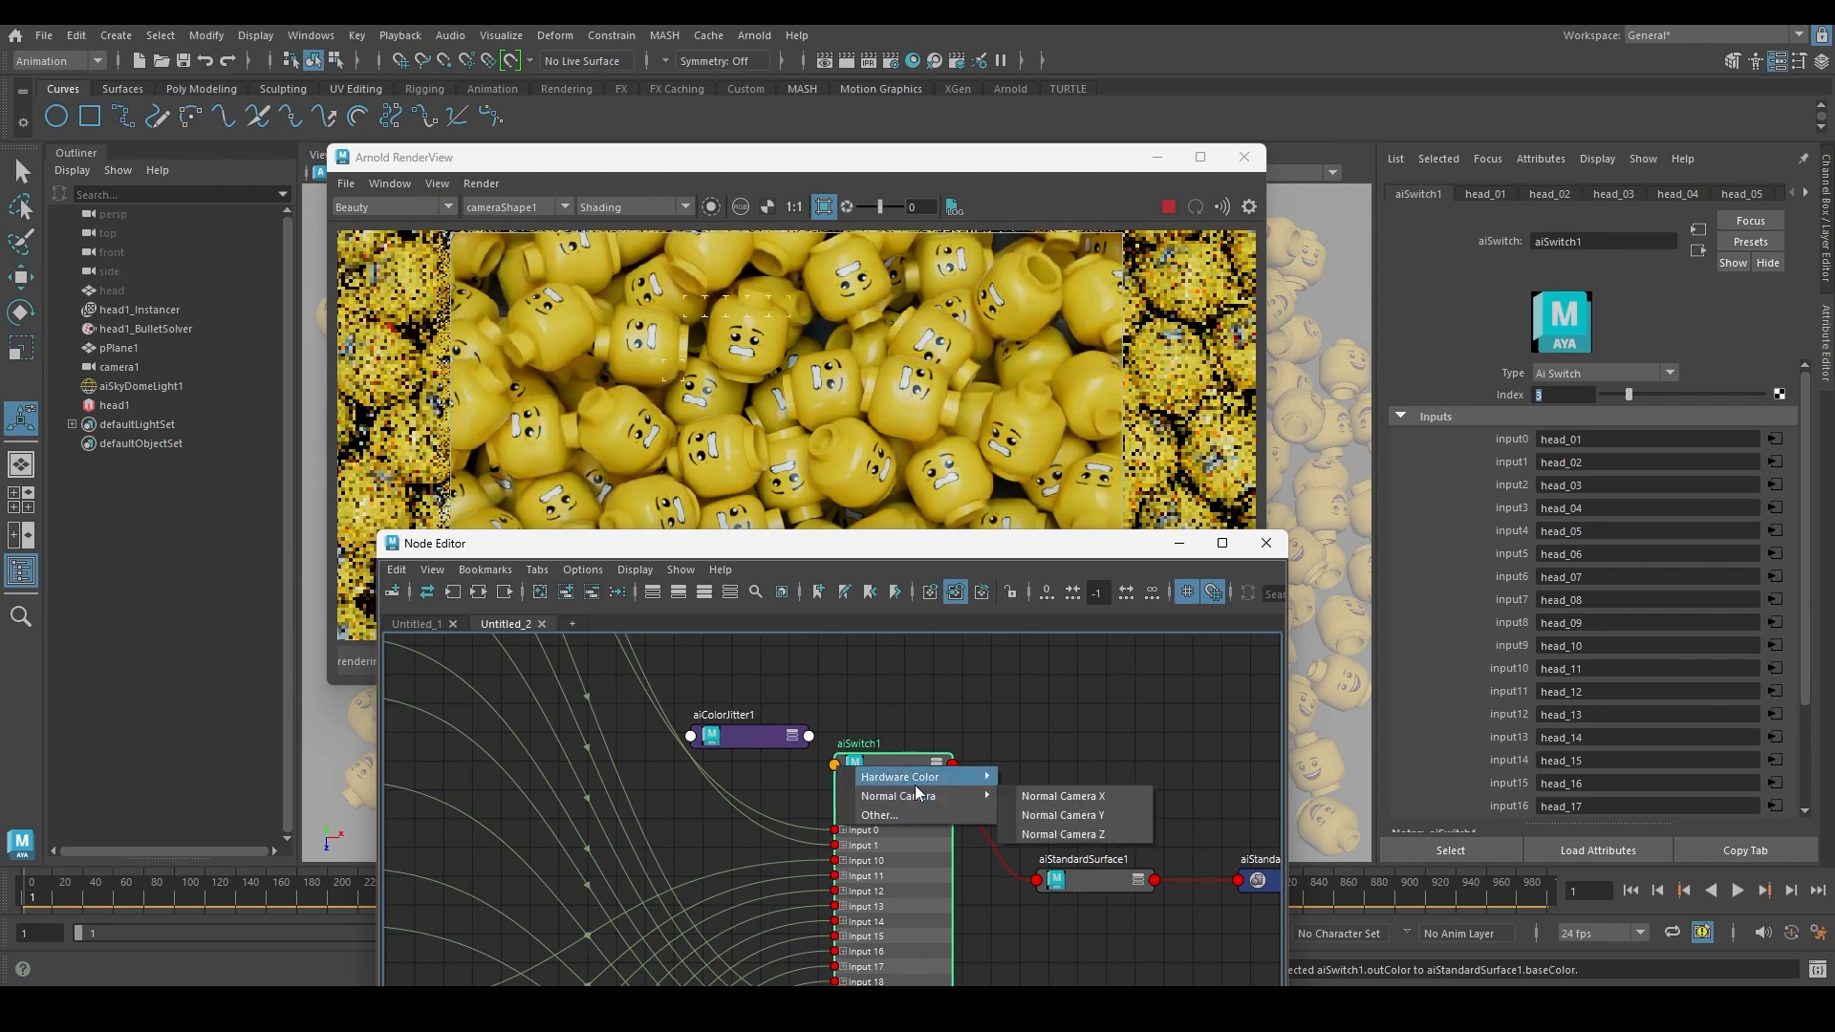
left_click(897, 813)
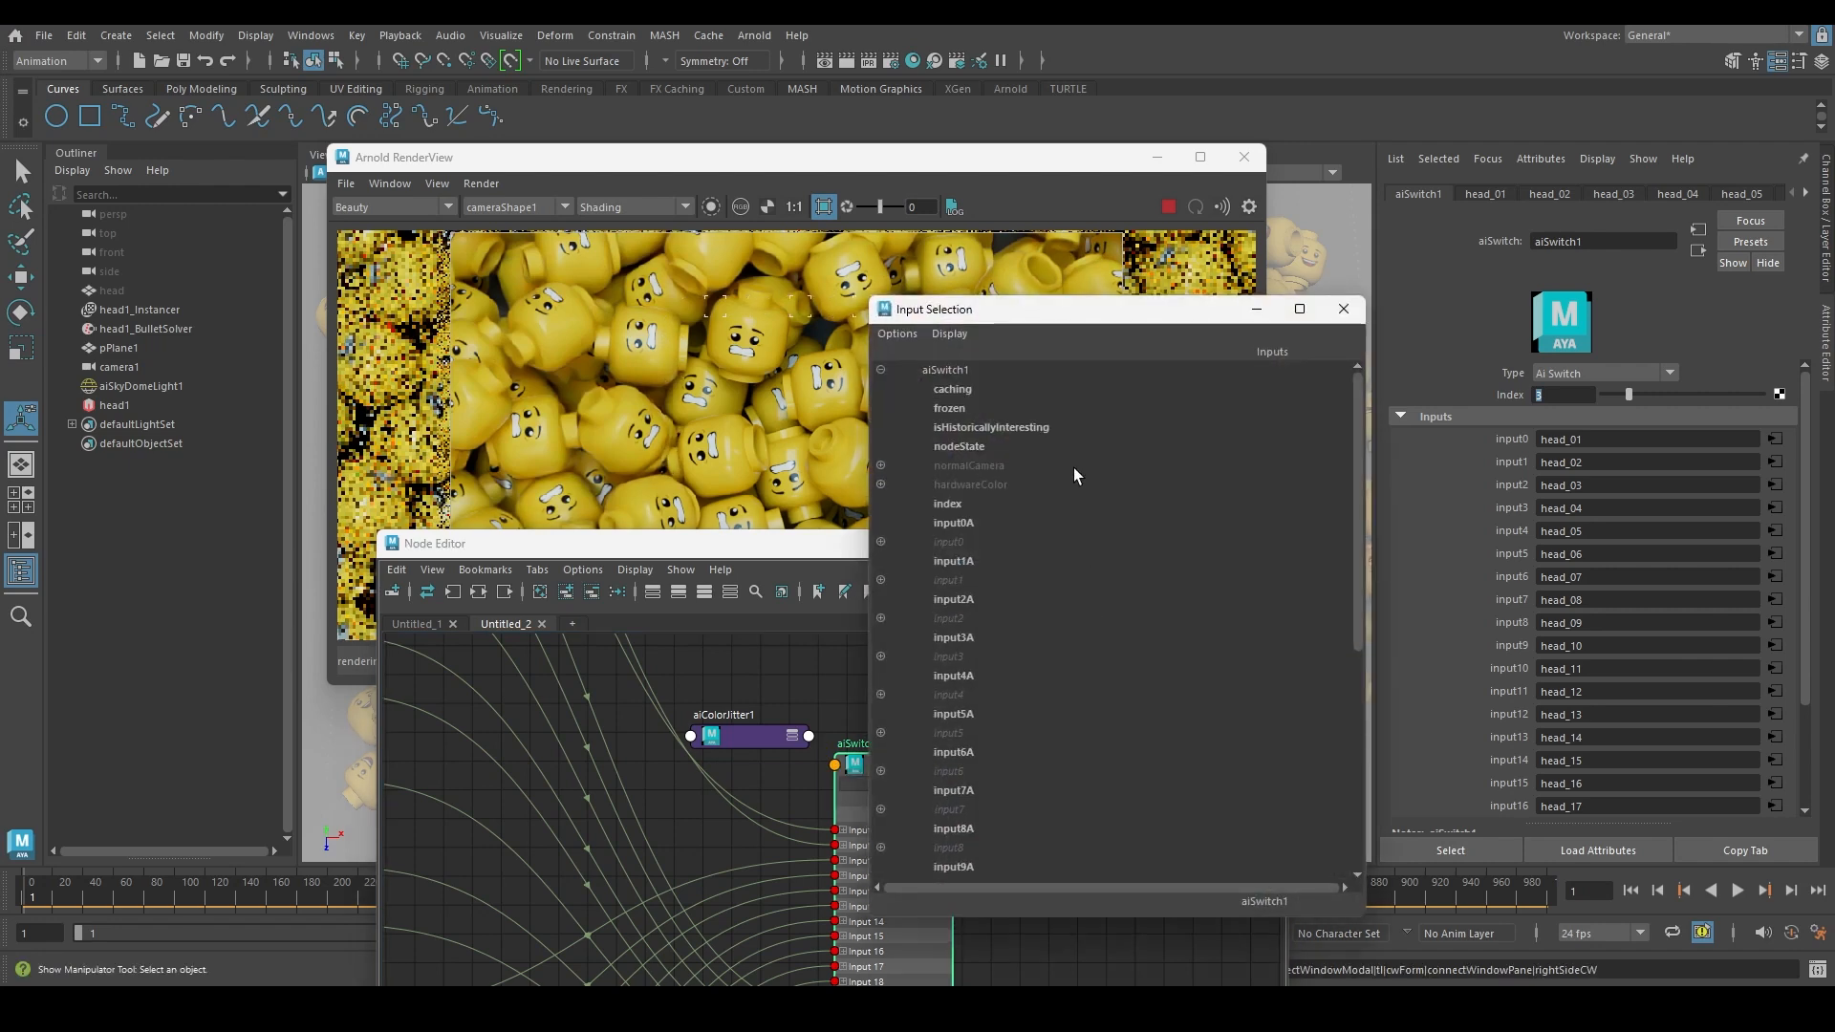
left_click(950, 503)
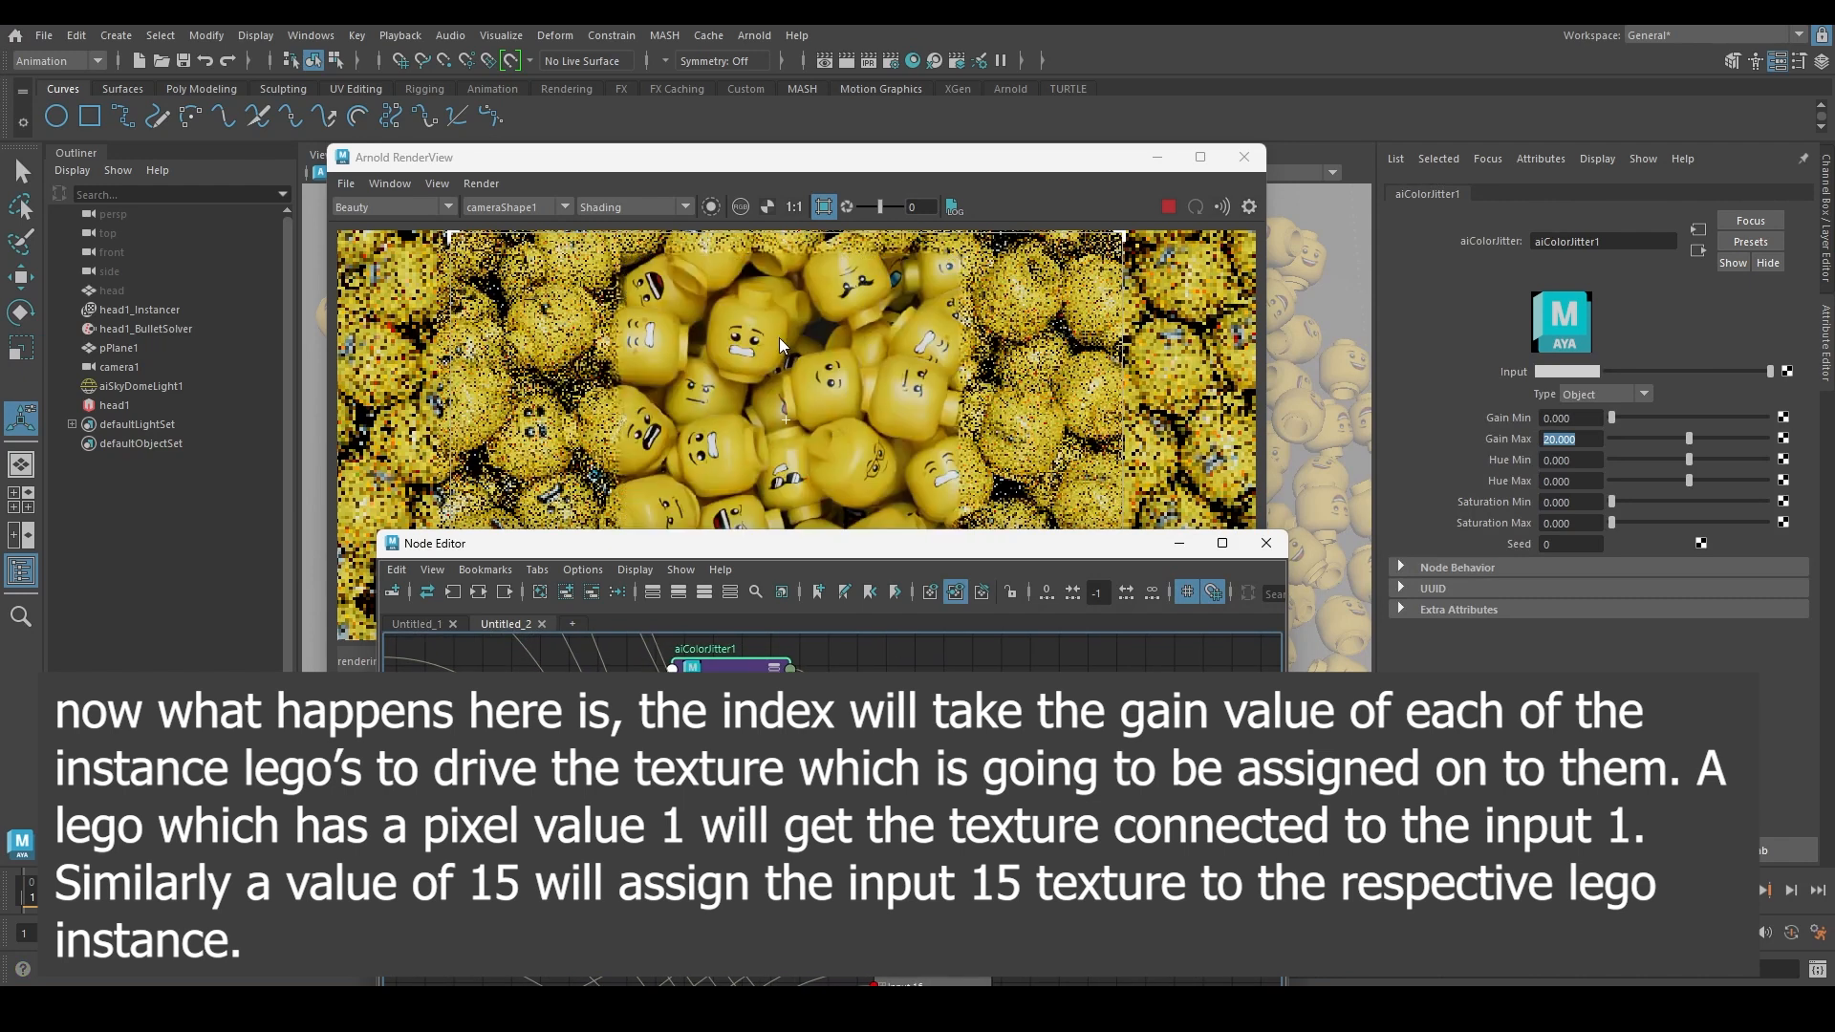
Update the full scene in the render view and inspect the face variation across the heads in close-up
left_click(480, 182)
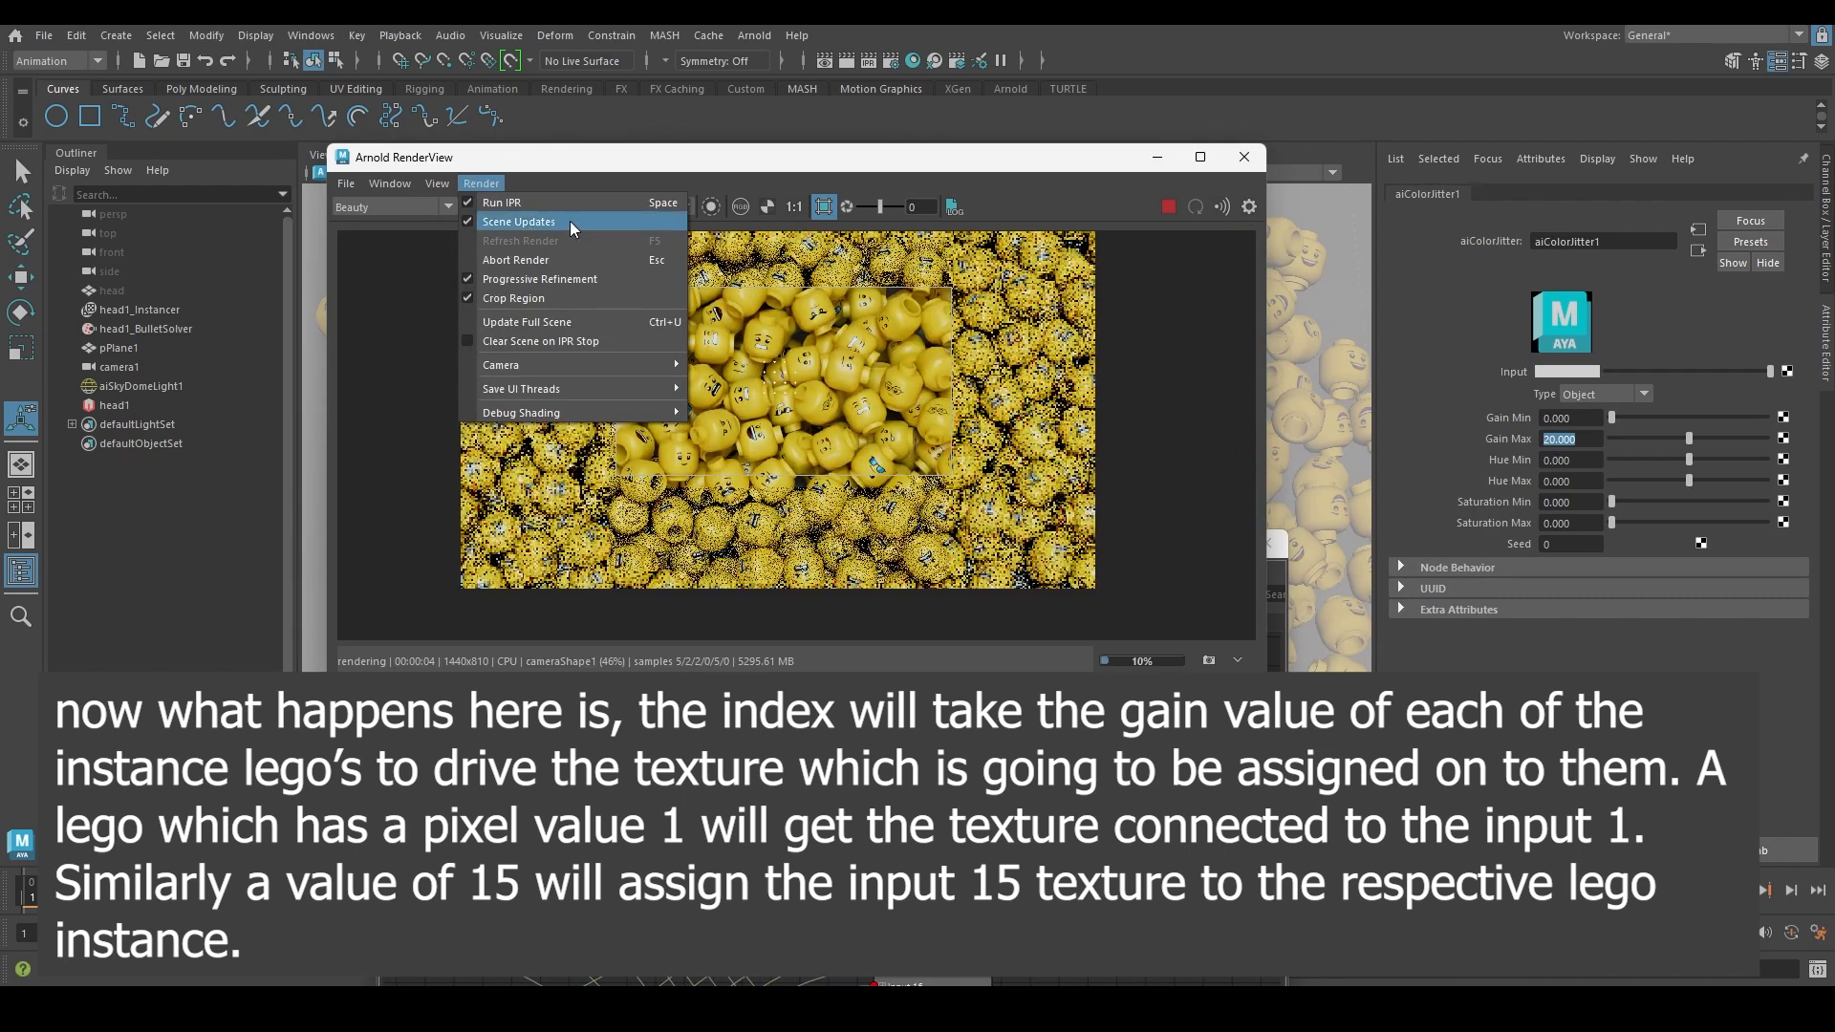
left_click(529, 324)
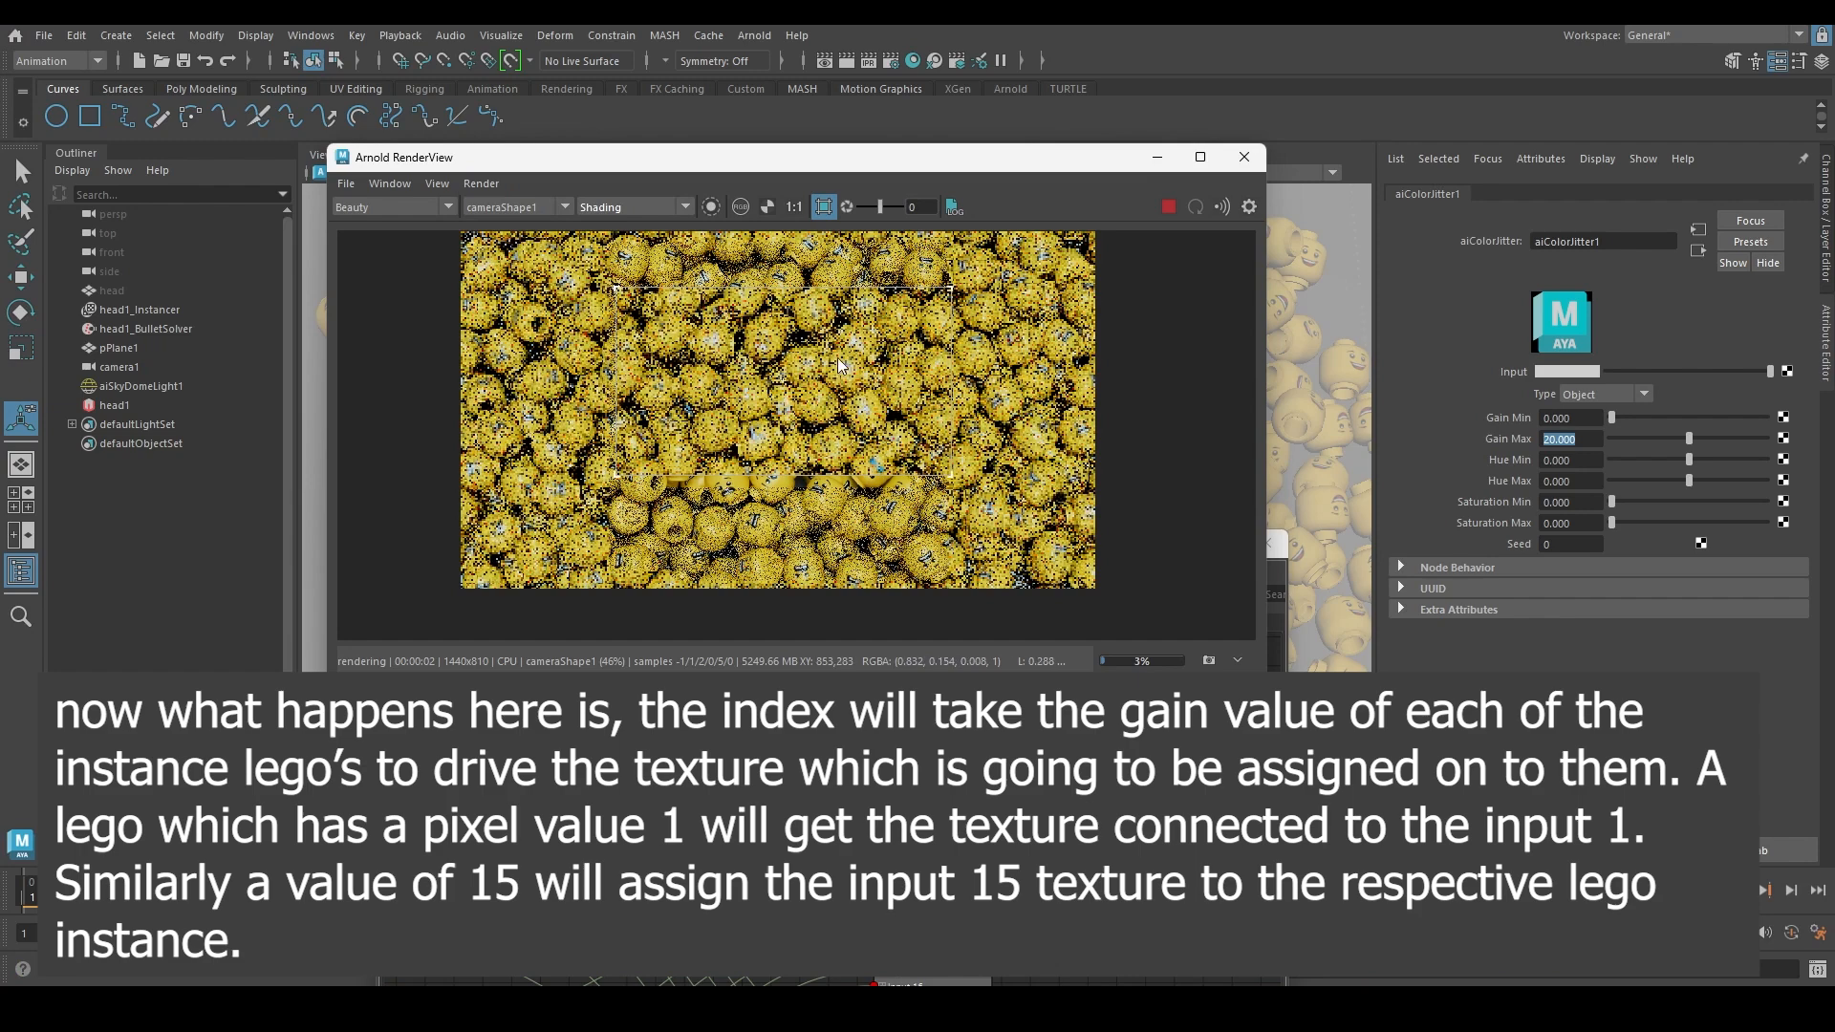
scroll(886, 382, "up", 2)
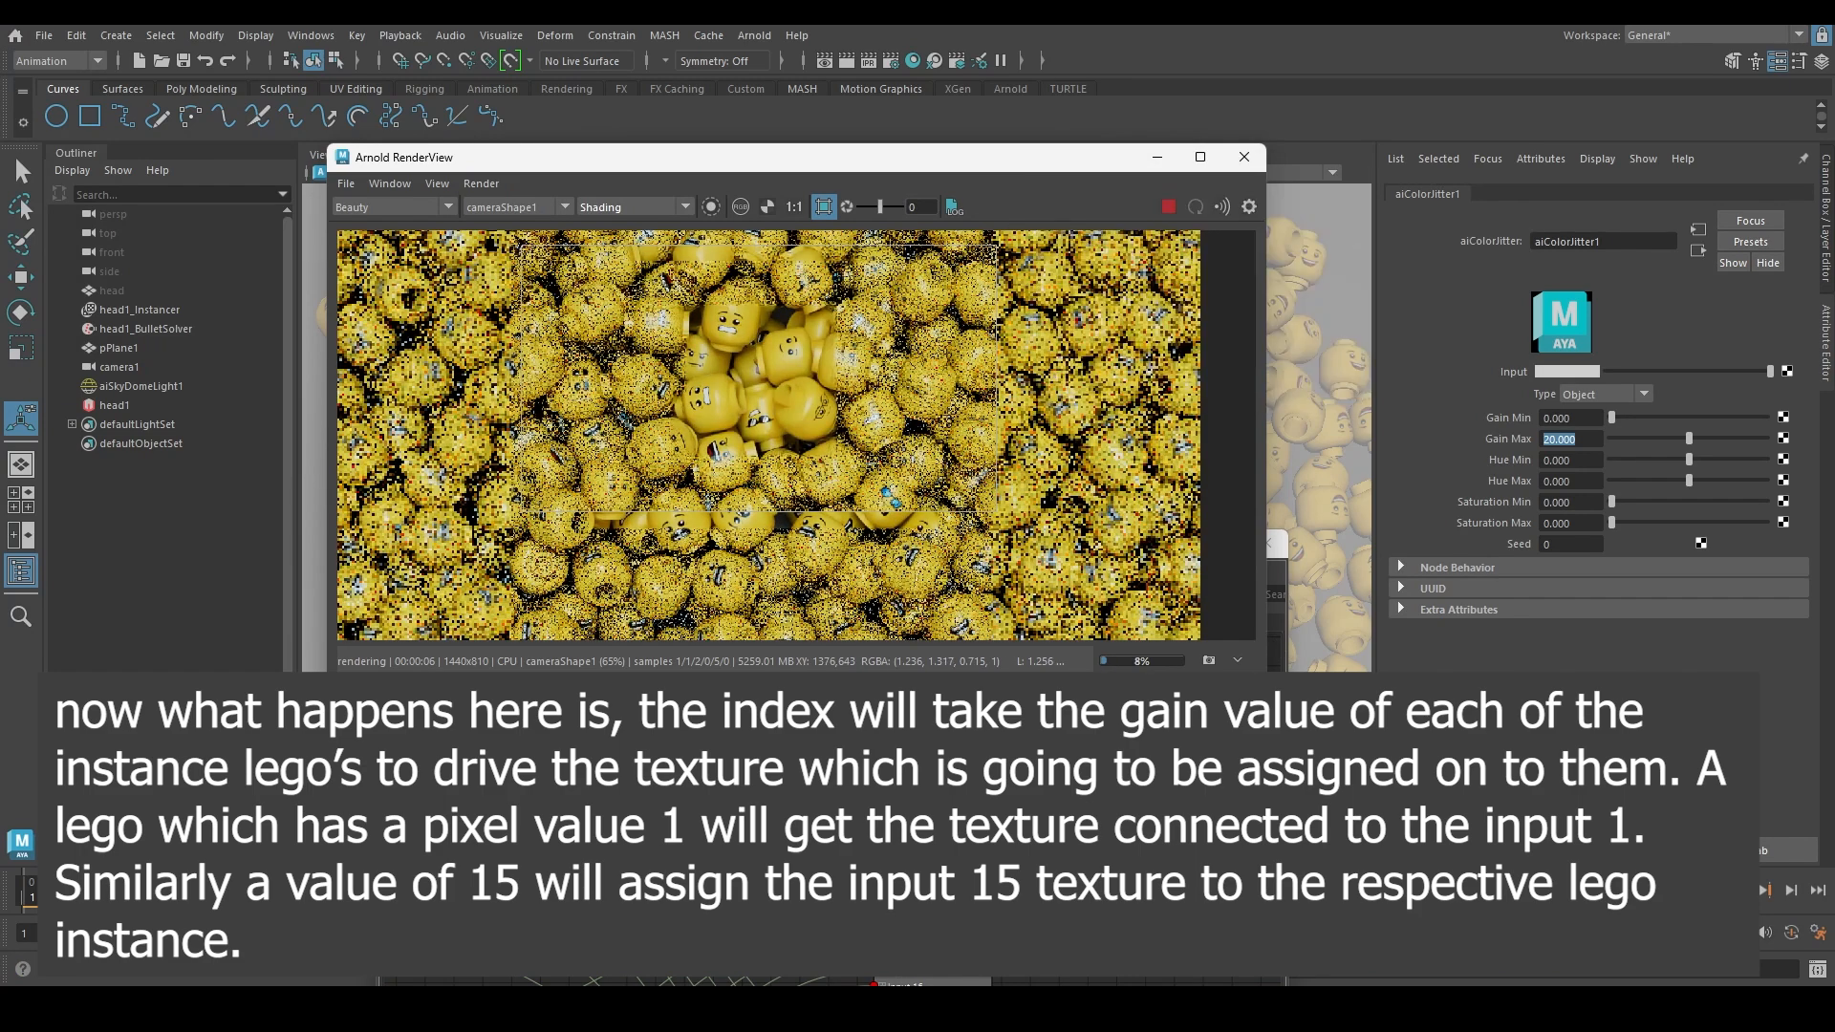
left_click_drag(1266, 431, 1573, 430)
scroll(955, 439, "up", 4)
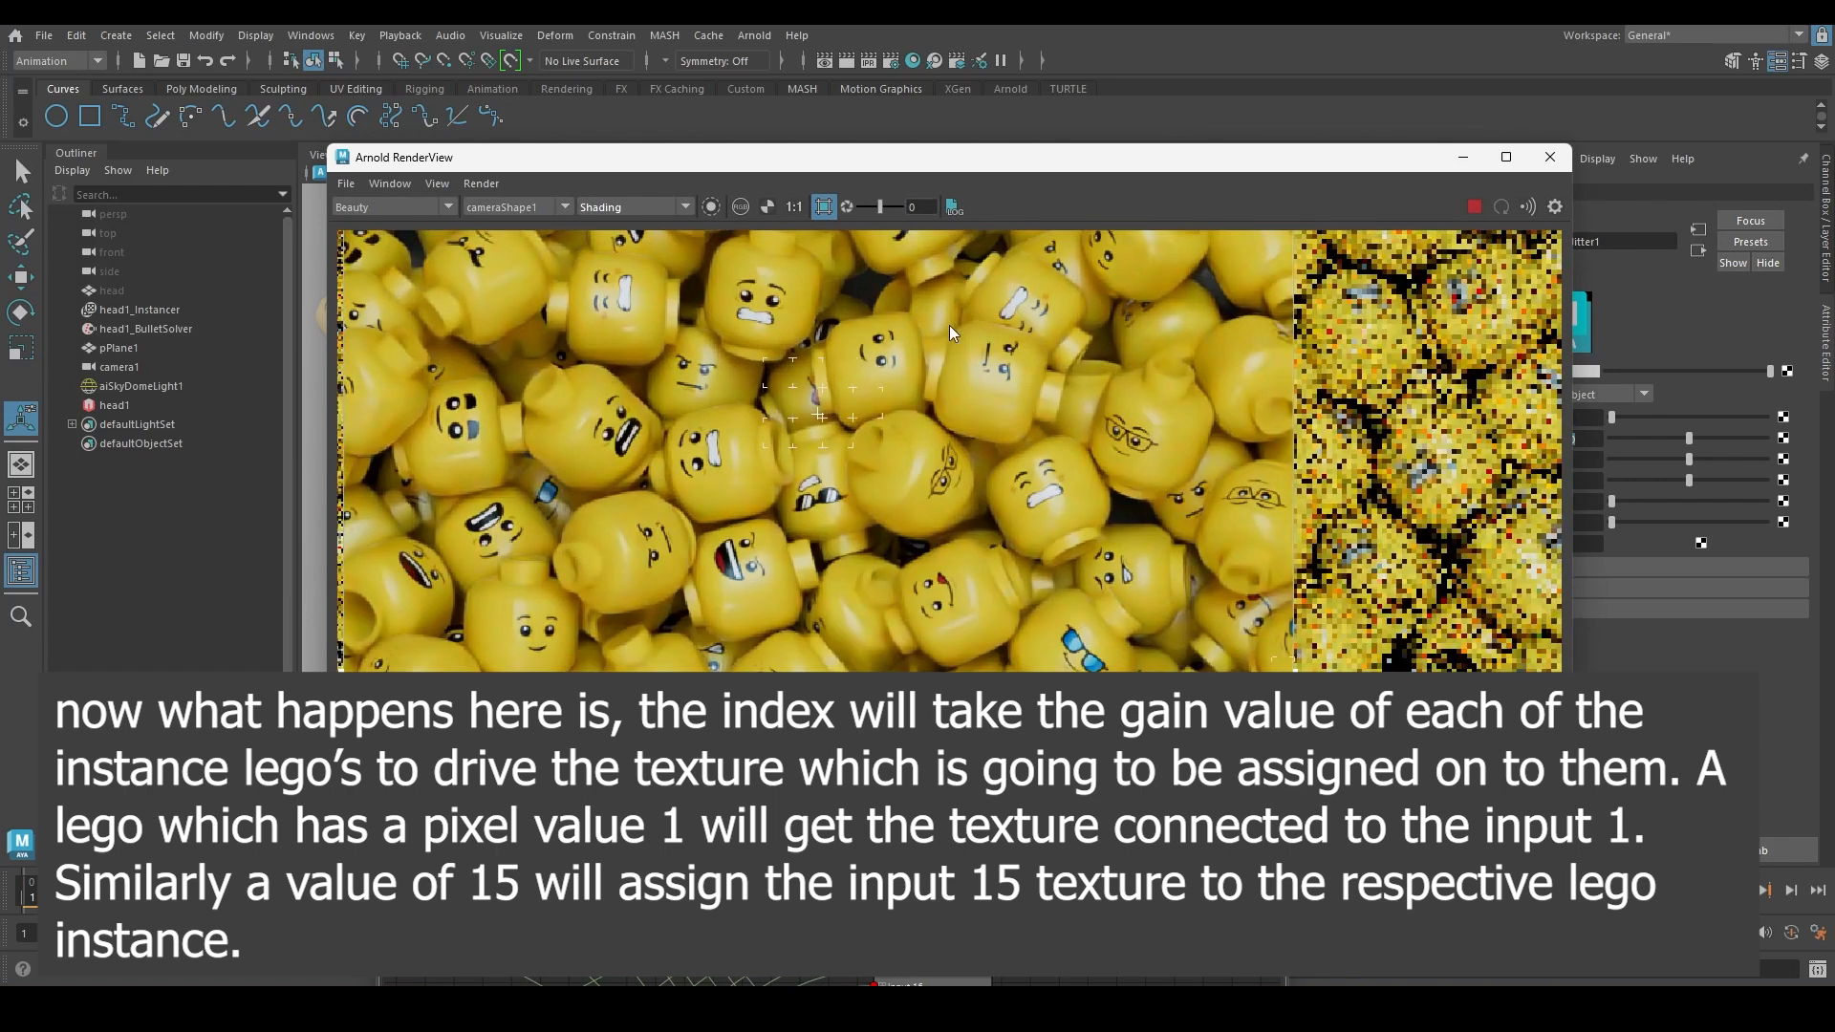
scroll(1134, 487, "down", 3)
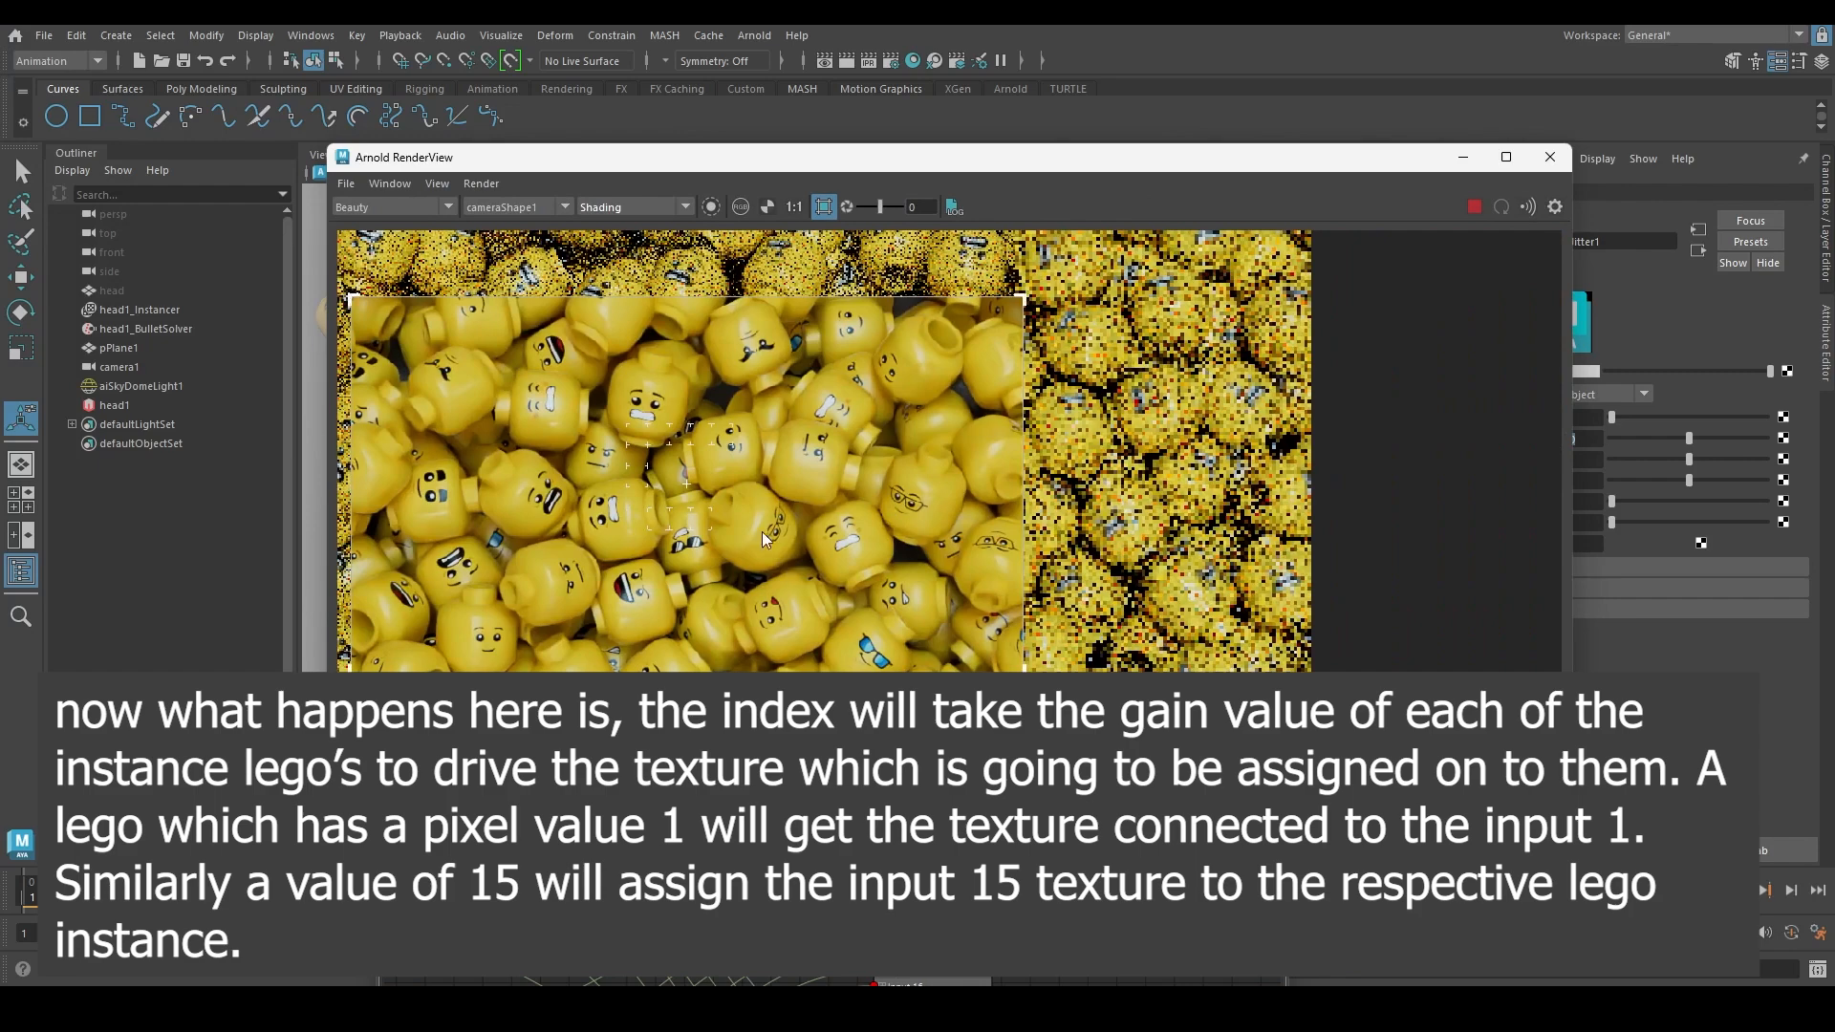
scroll(761, 531, "down", 2)
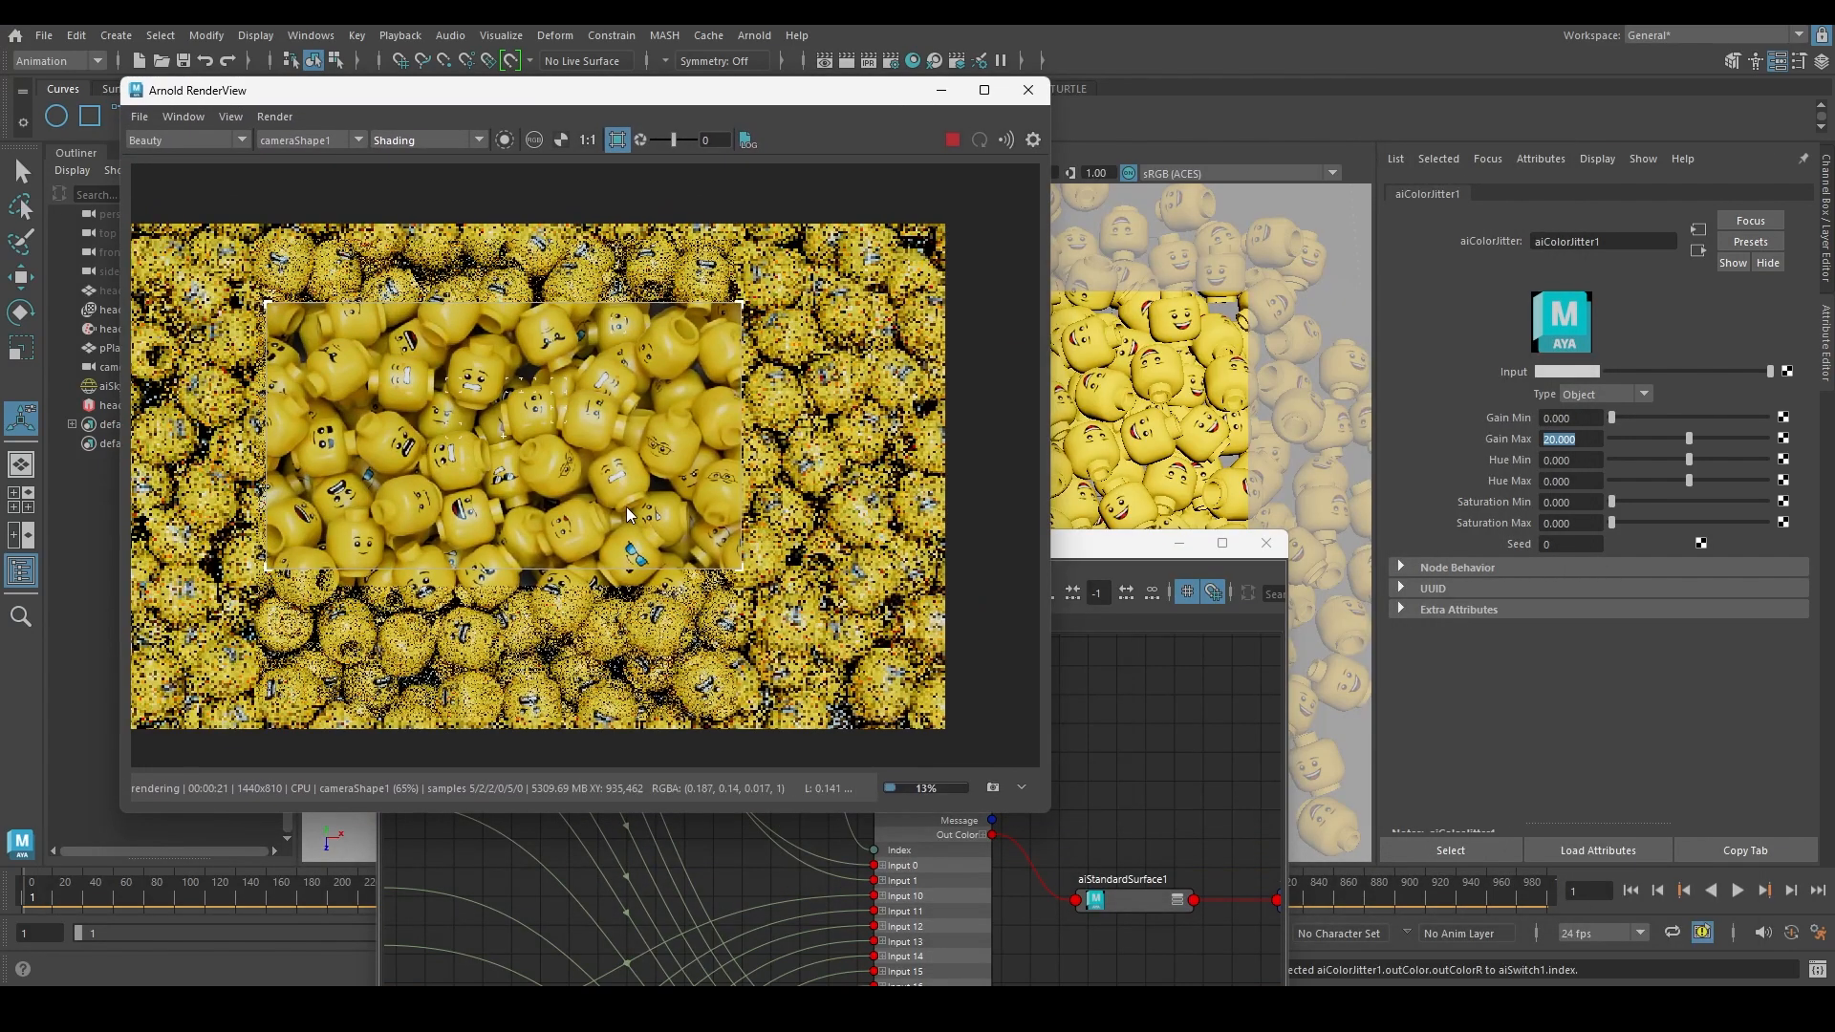
scroll(604, 446, "up", 1)
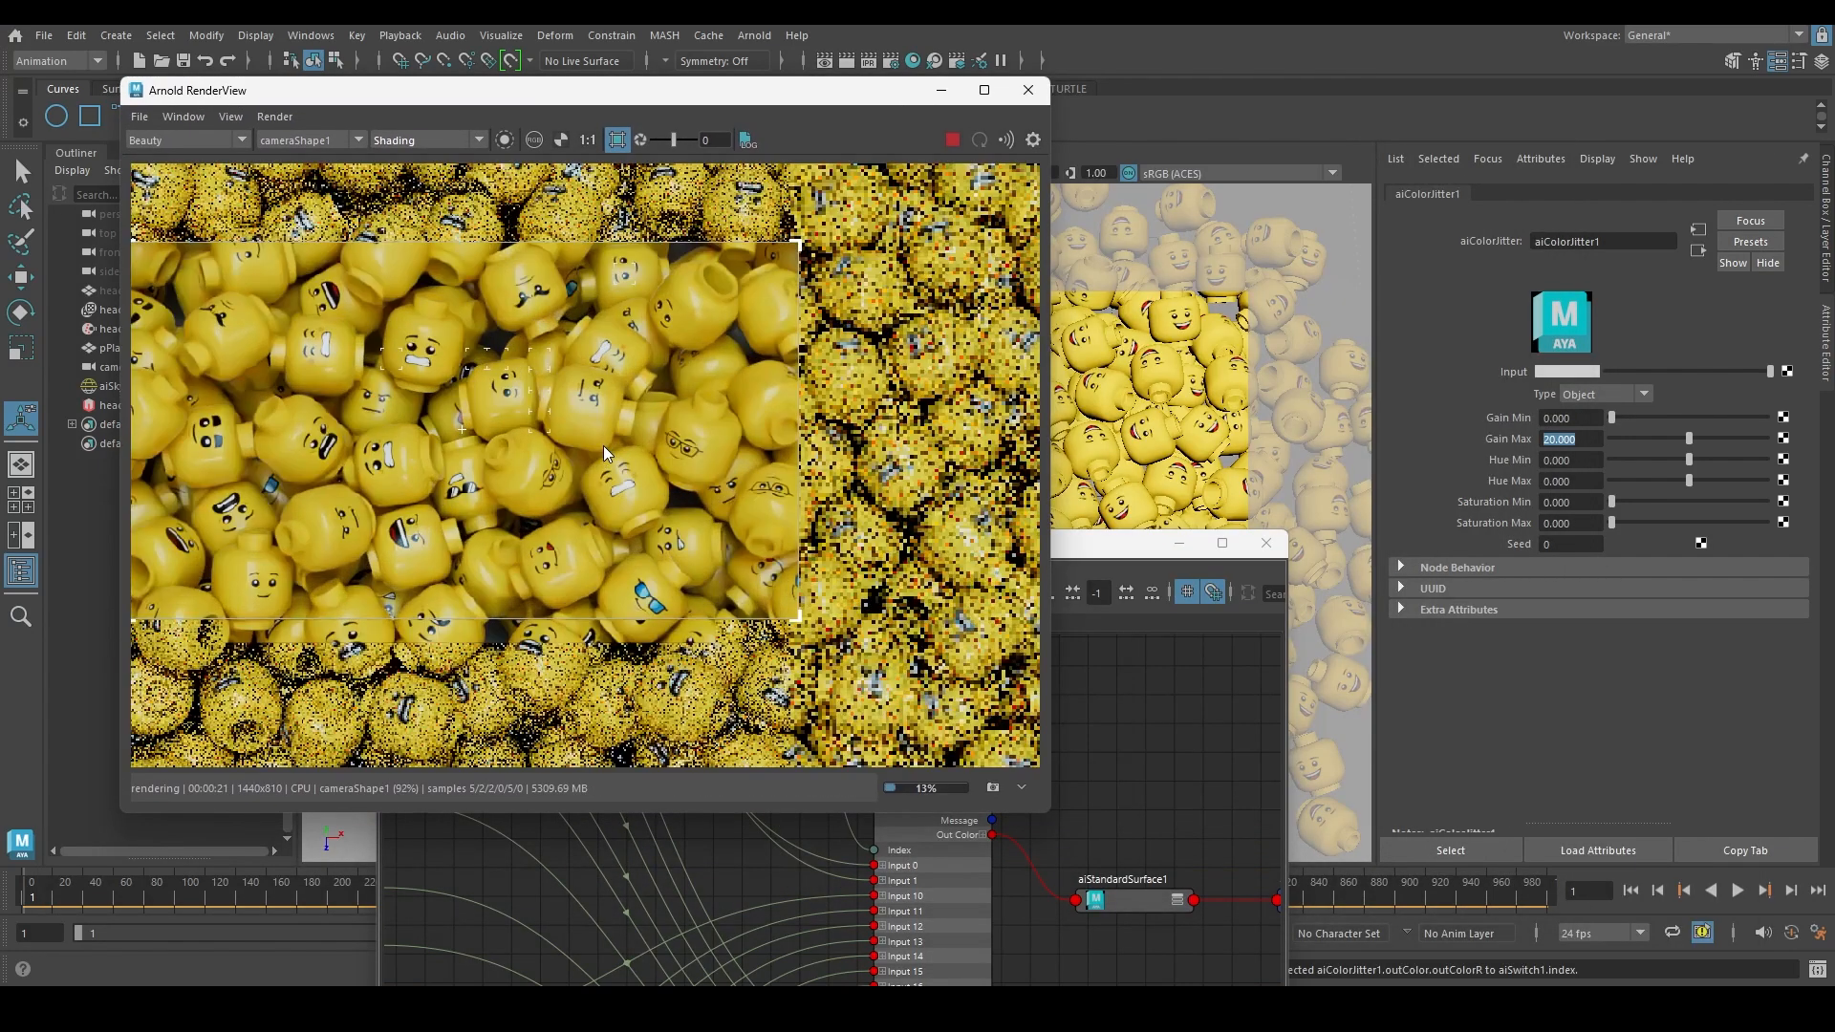
scroll(623, 508, "up", 1)
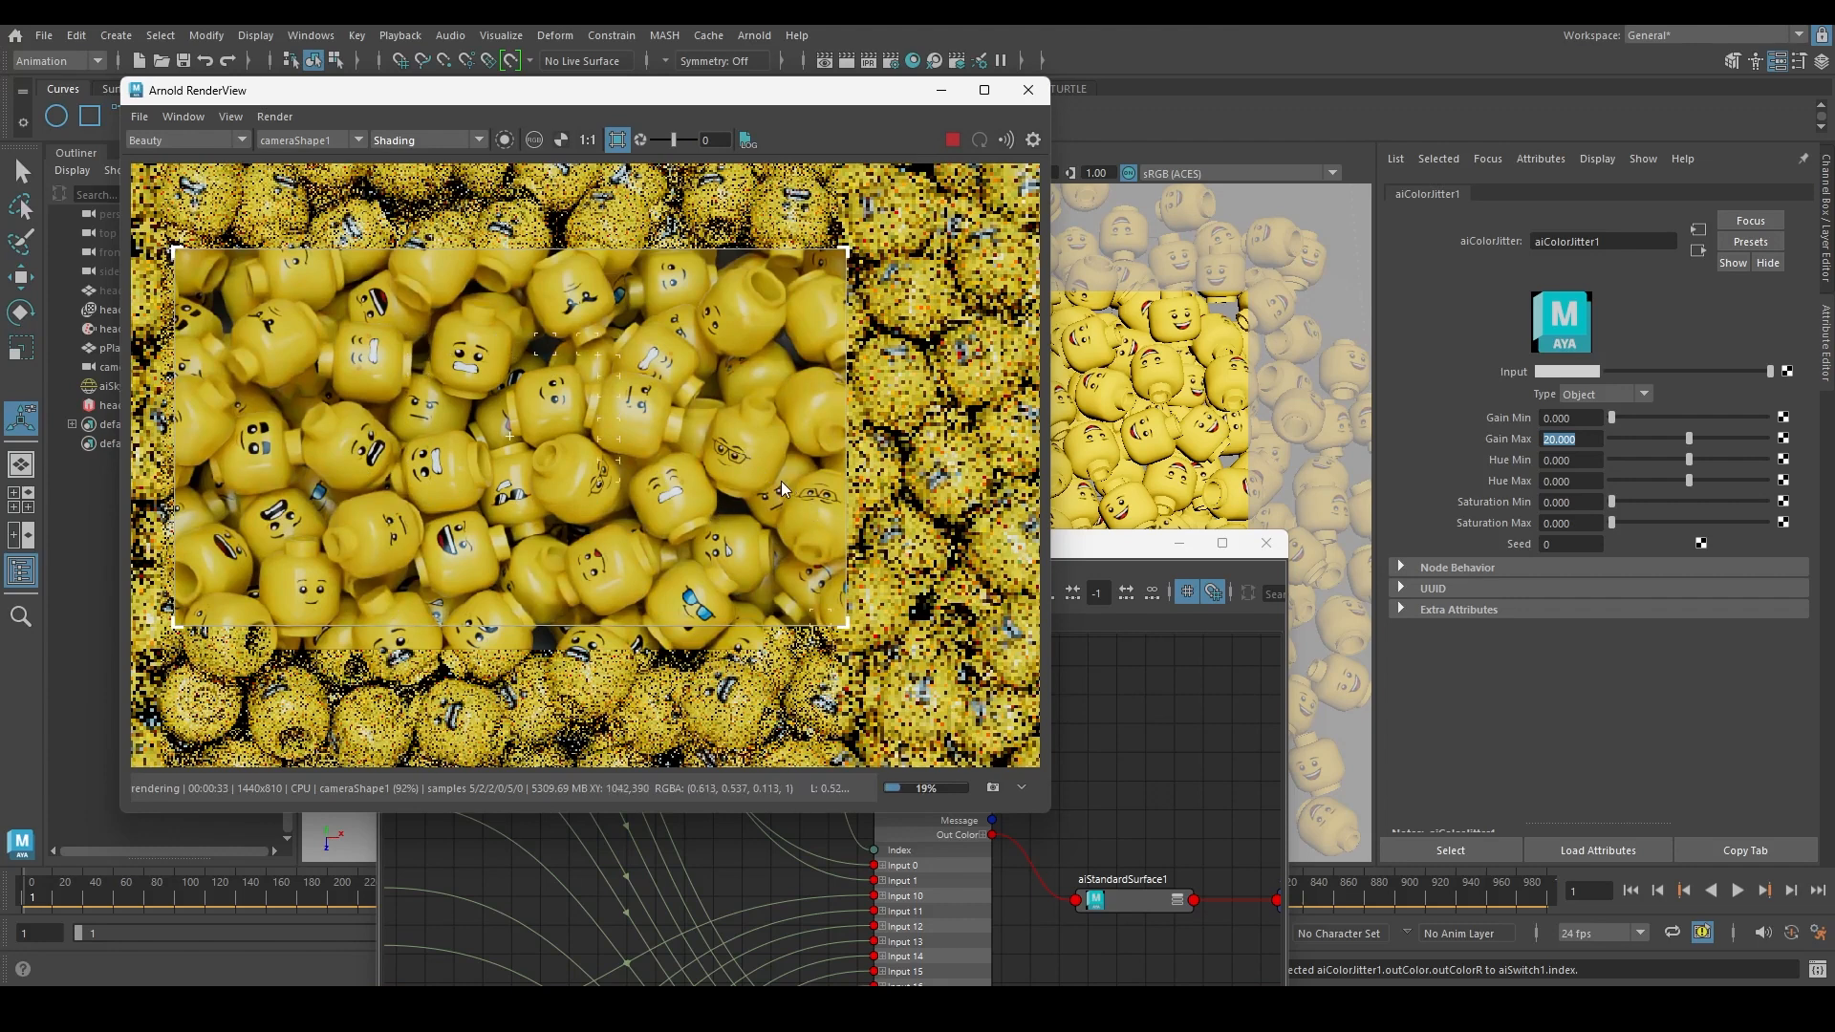
Set aiColorJitter1's Gain Min to 1
left_click(1097, 551)
middle_click_drag(1053, 777, 1112, 739, "alt")
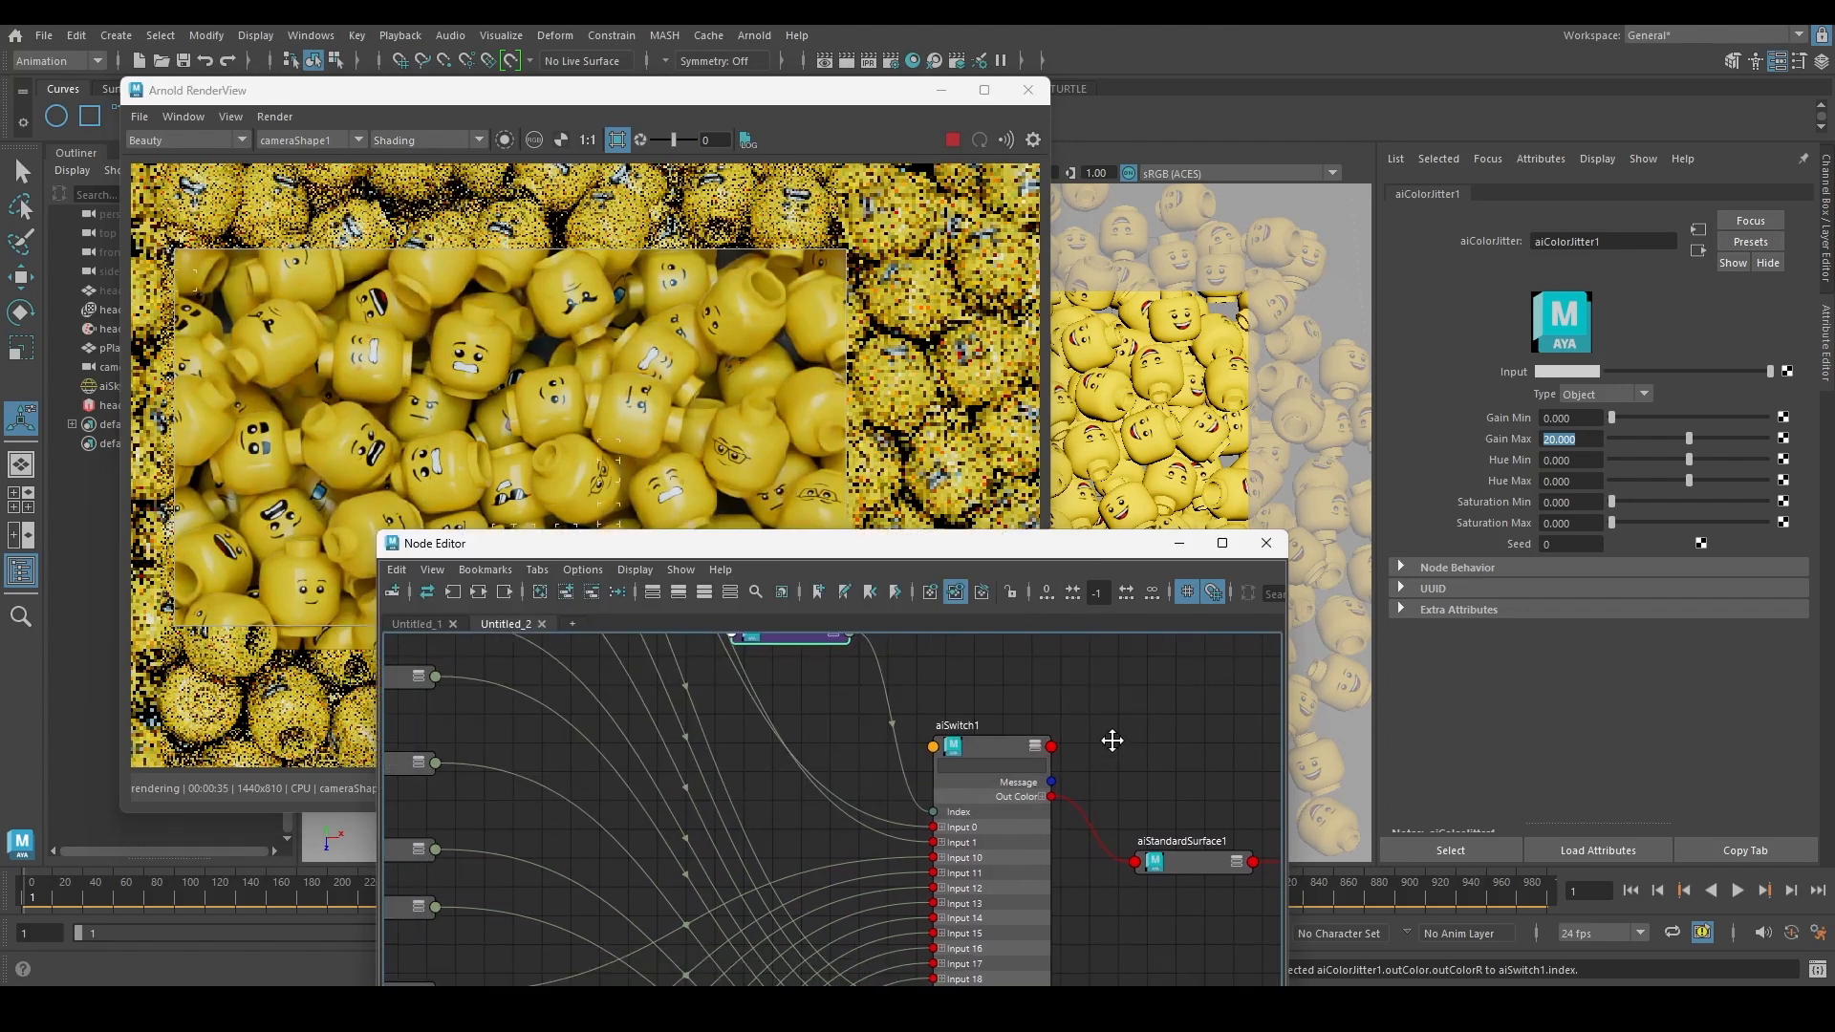
middle_click_drag(845, 733, 807, 831, "alt")
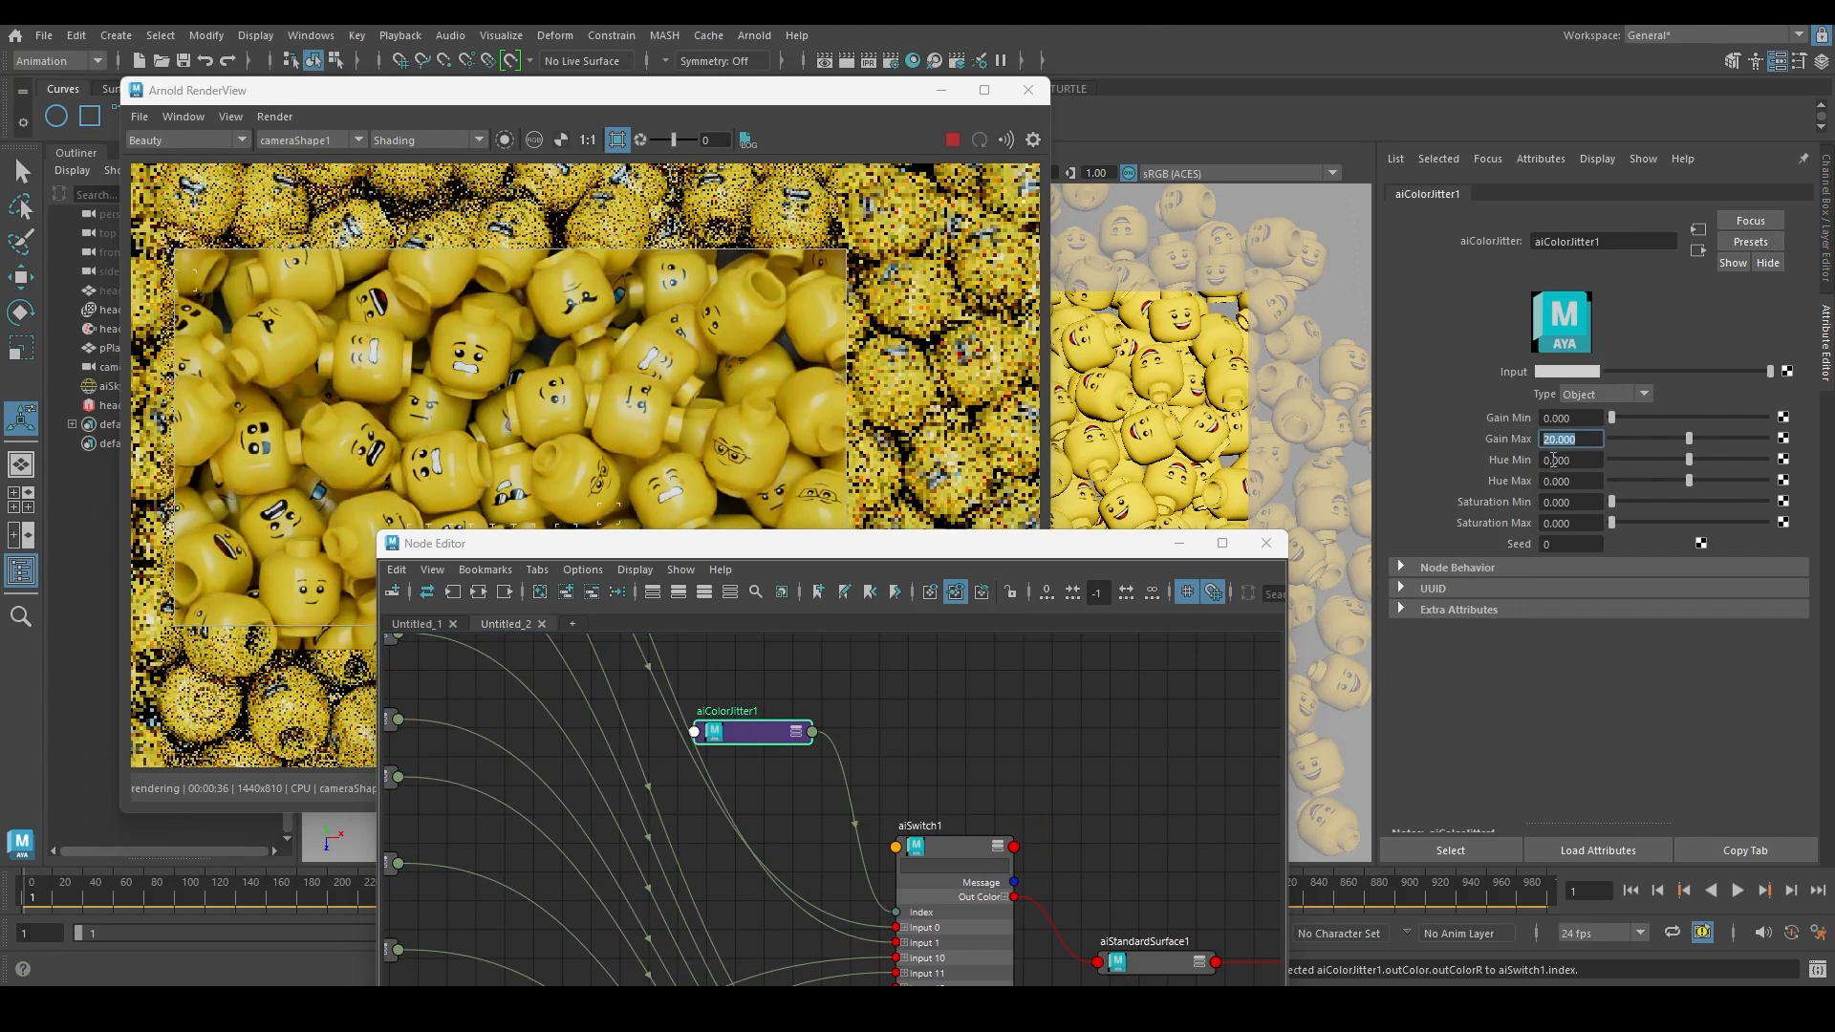
key("shift+Tab")
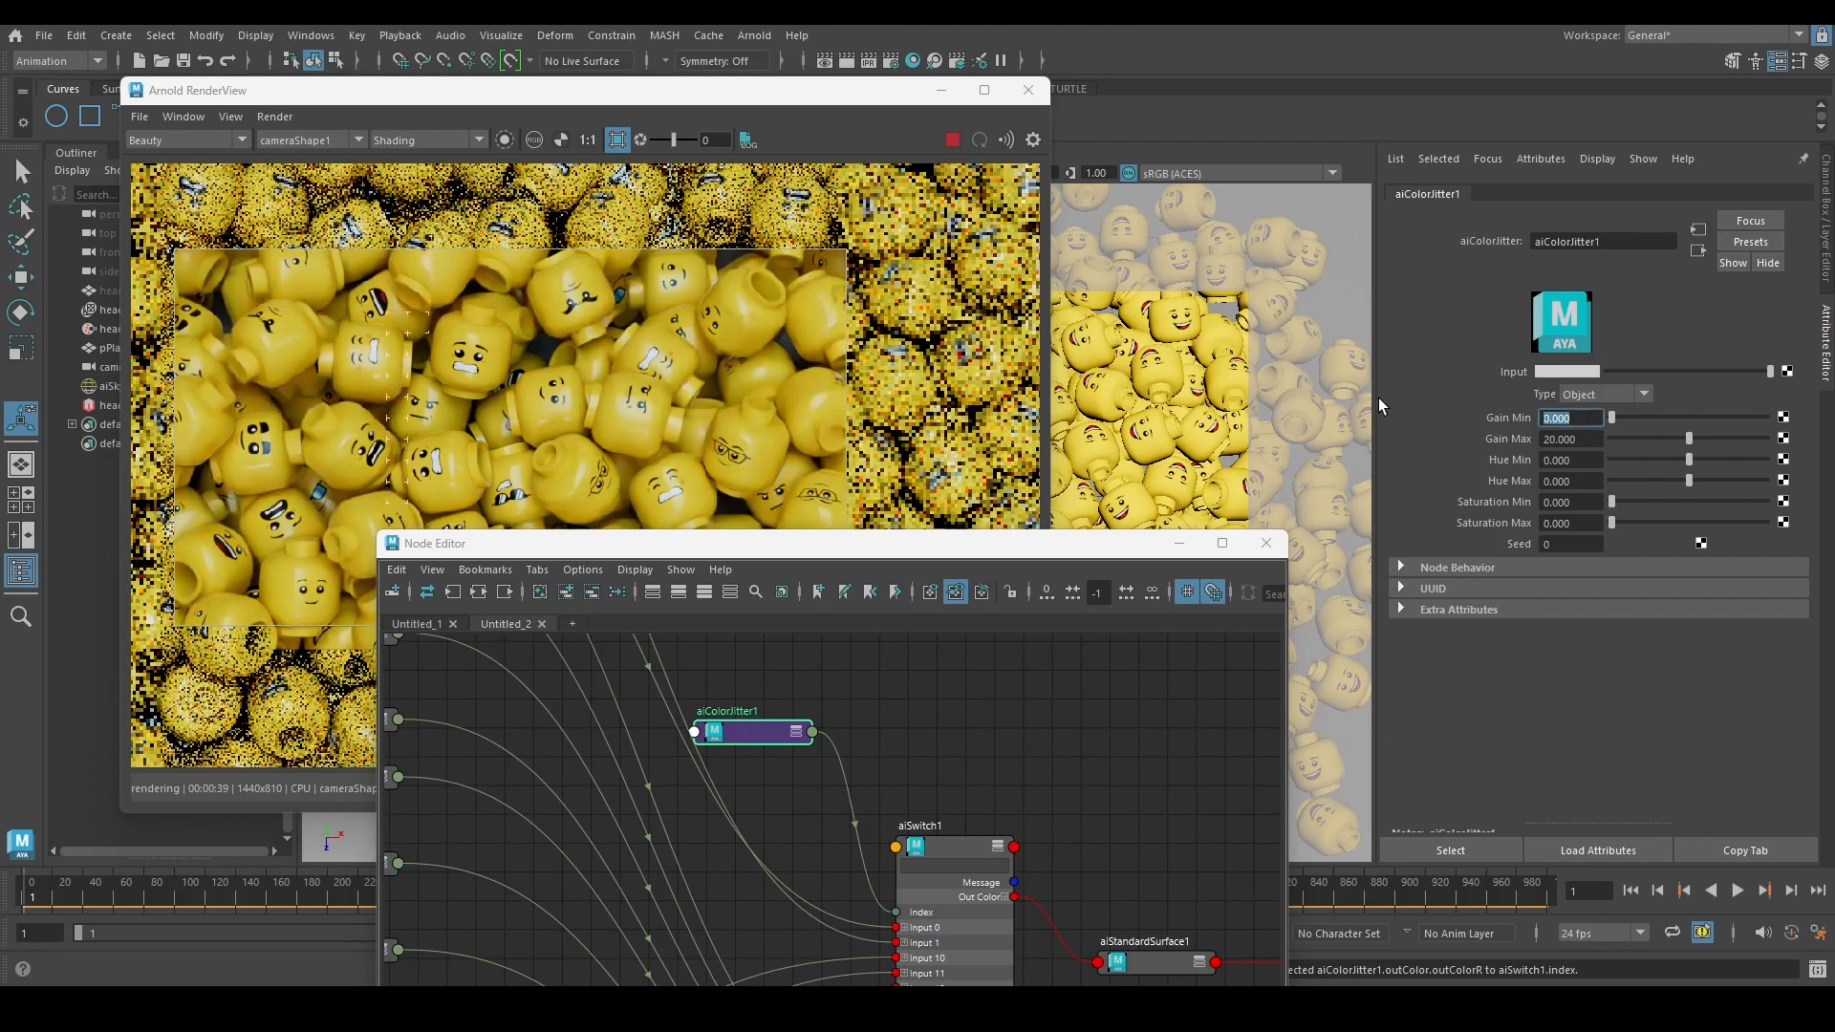
type("1")
key("Return")
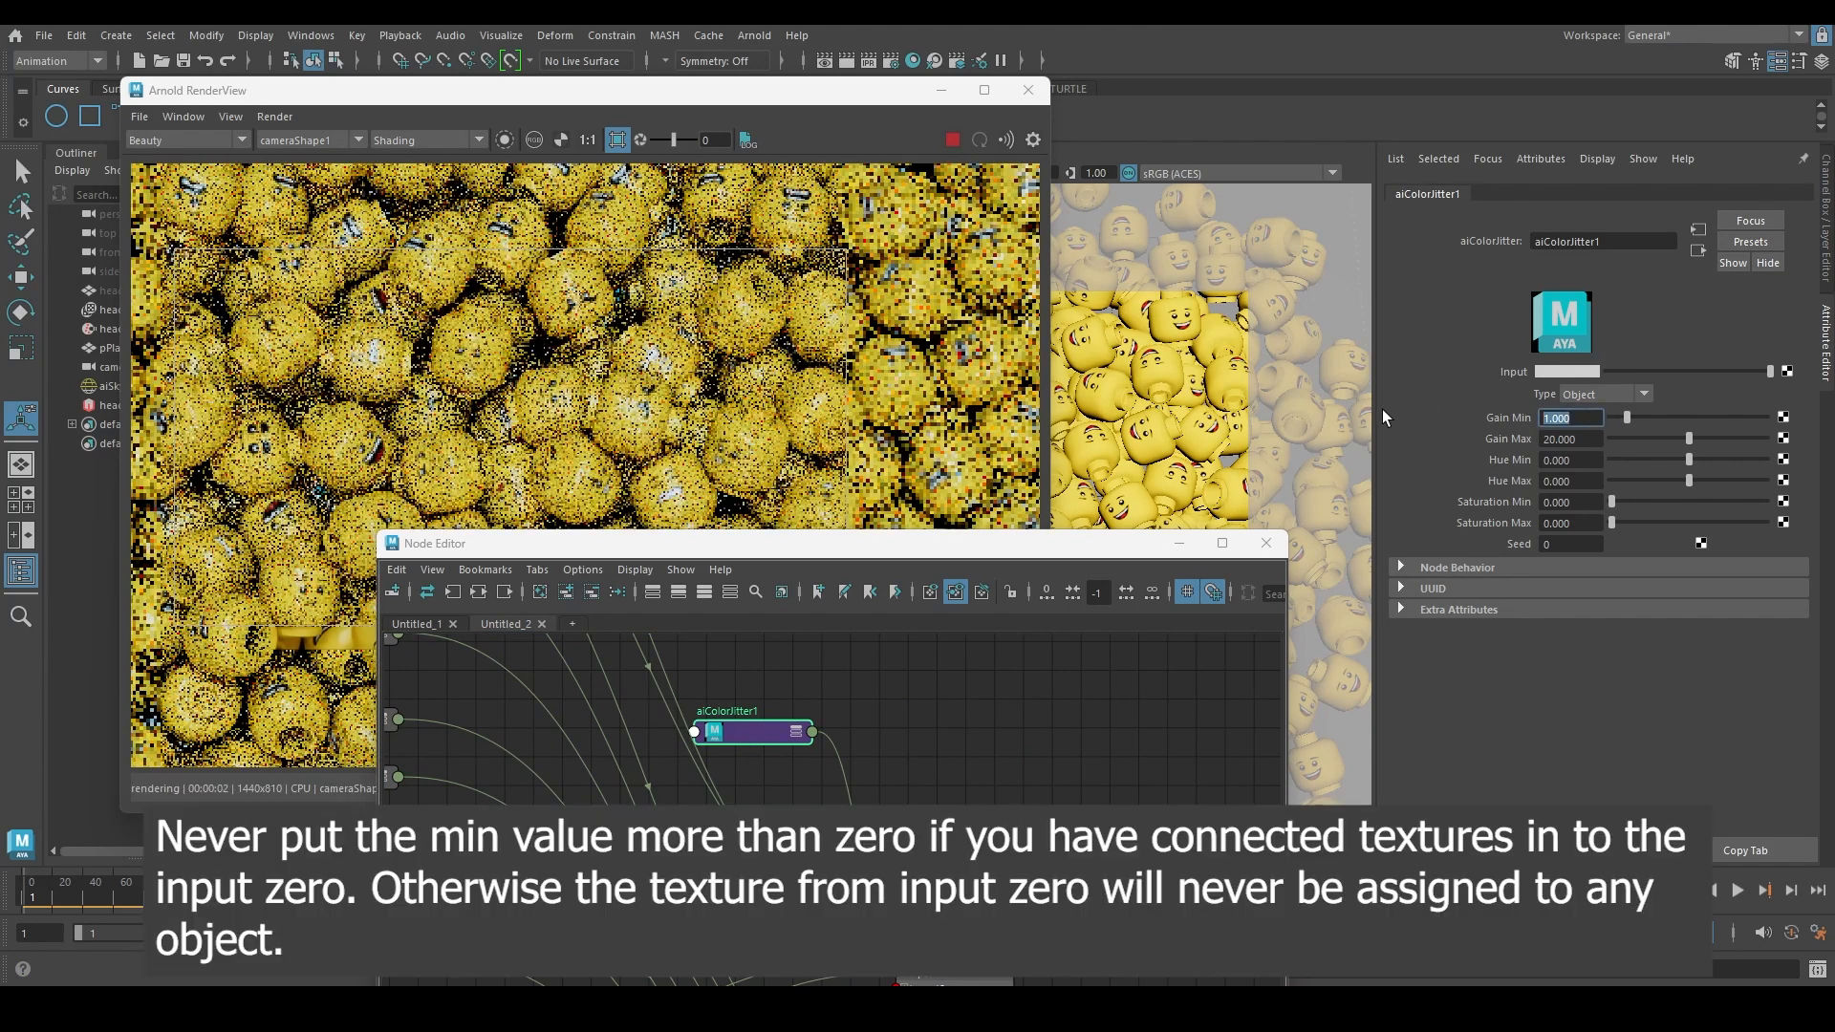
Try a Gain Min of -1 on aiColorJitter1 and undo the accidental deletion of the node
type("-1")
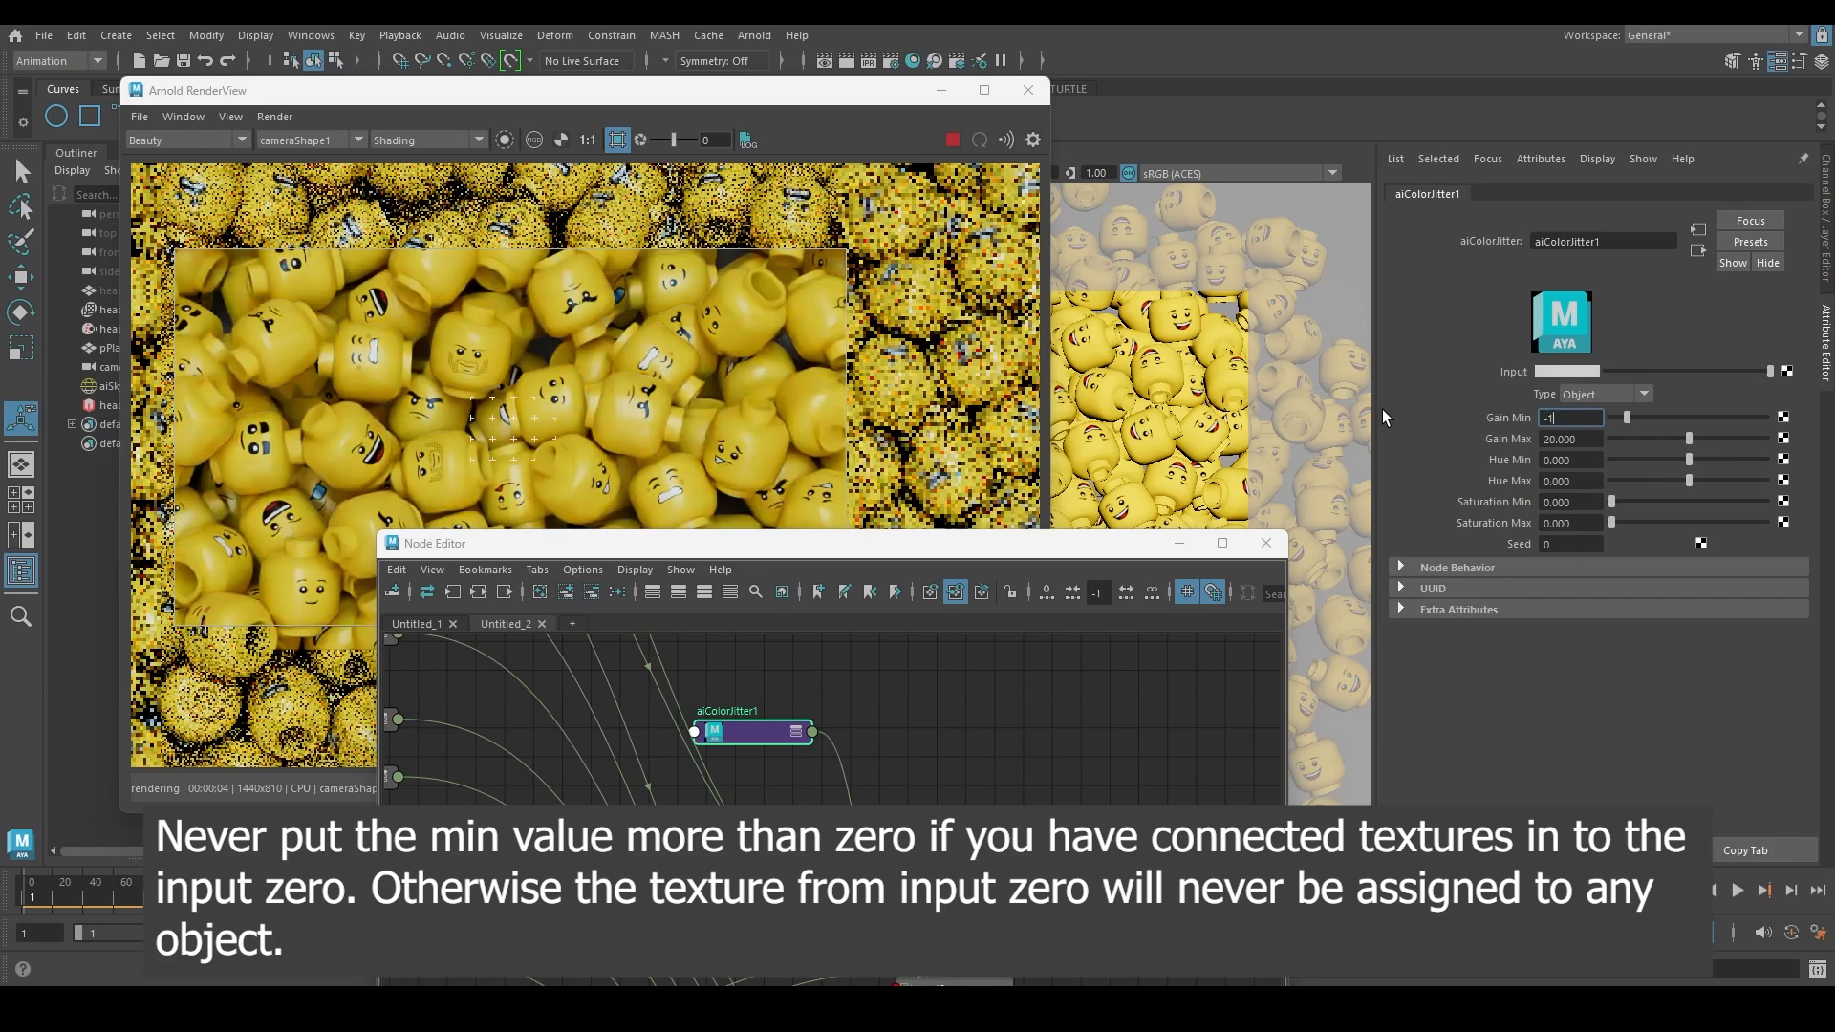
key("Return")
key("Delete")
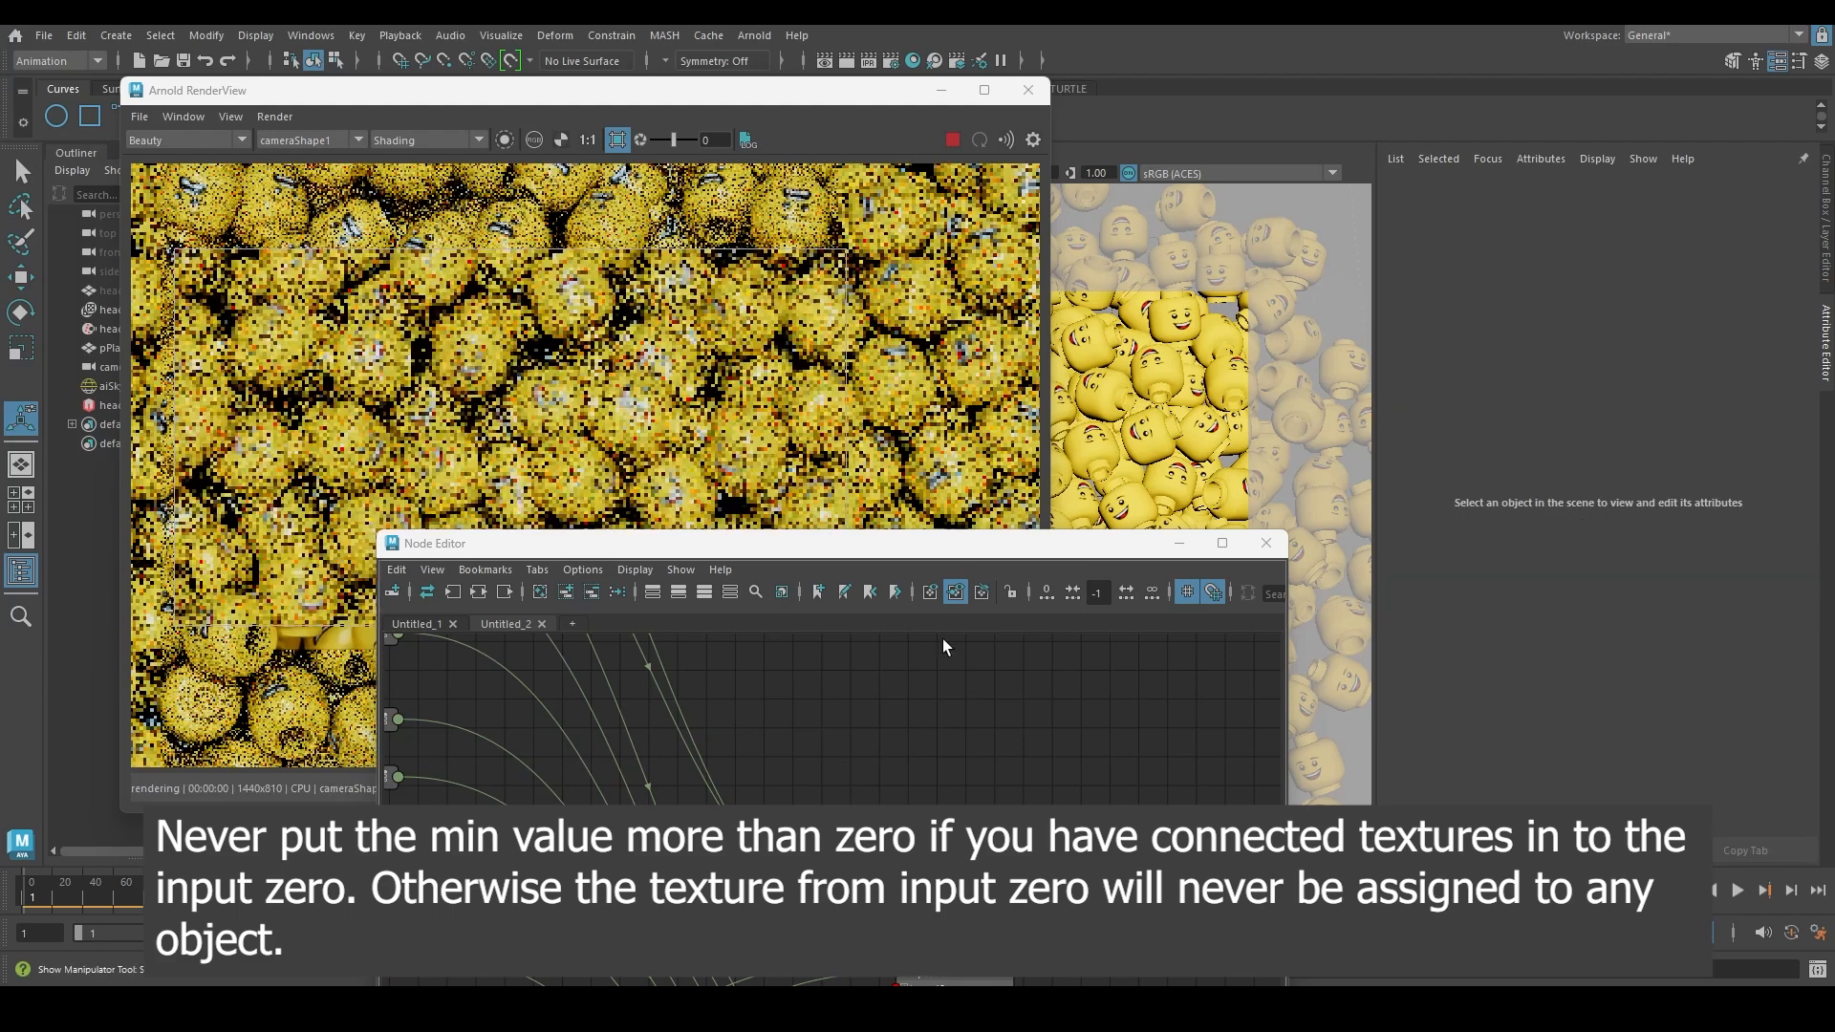
key("ctrl+z")
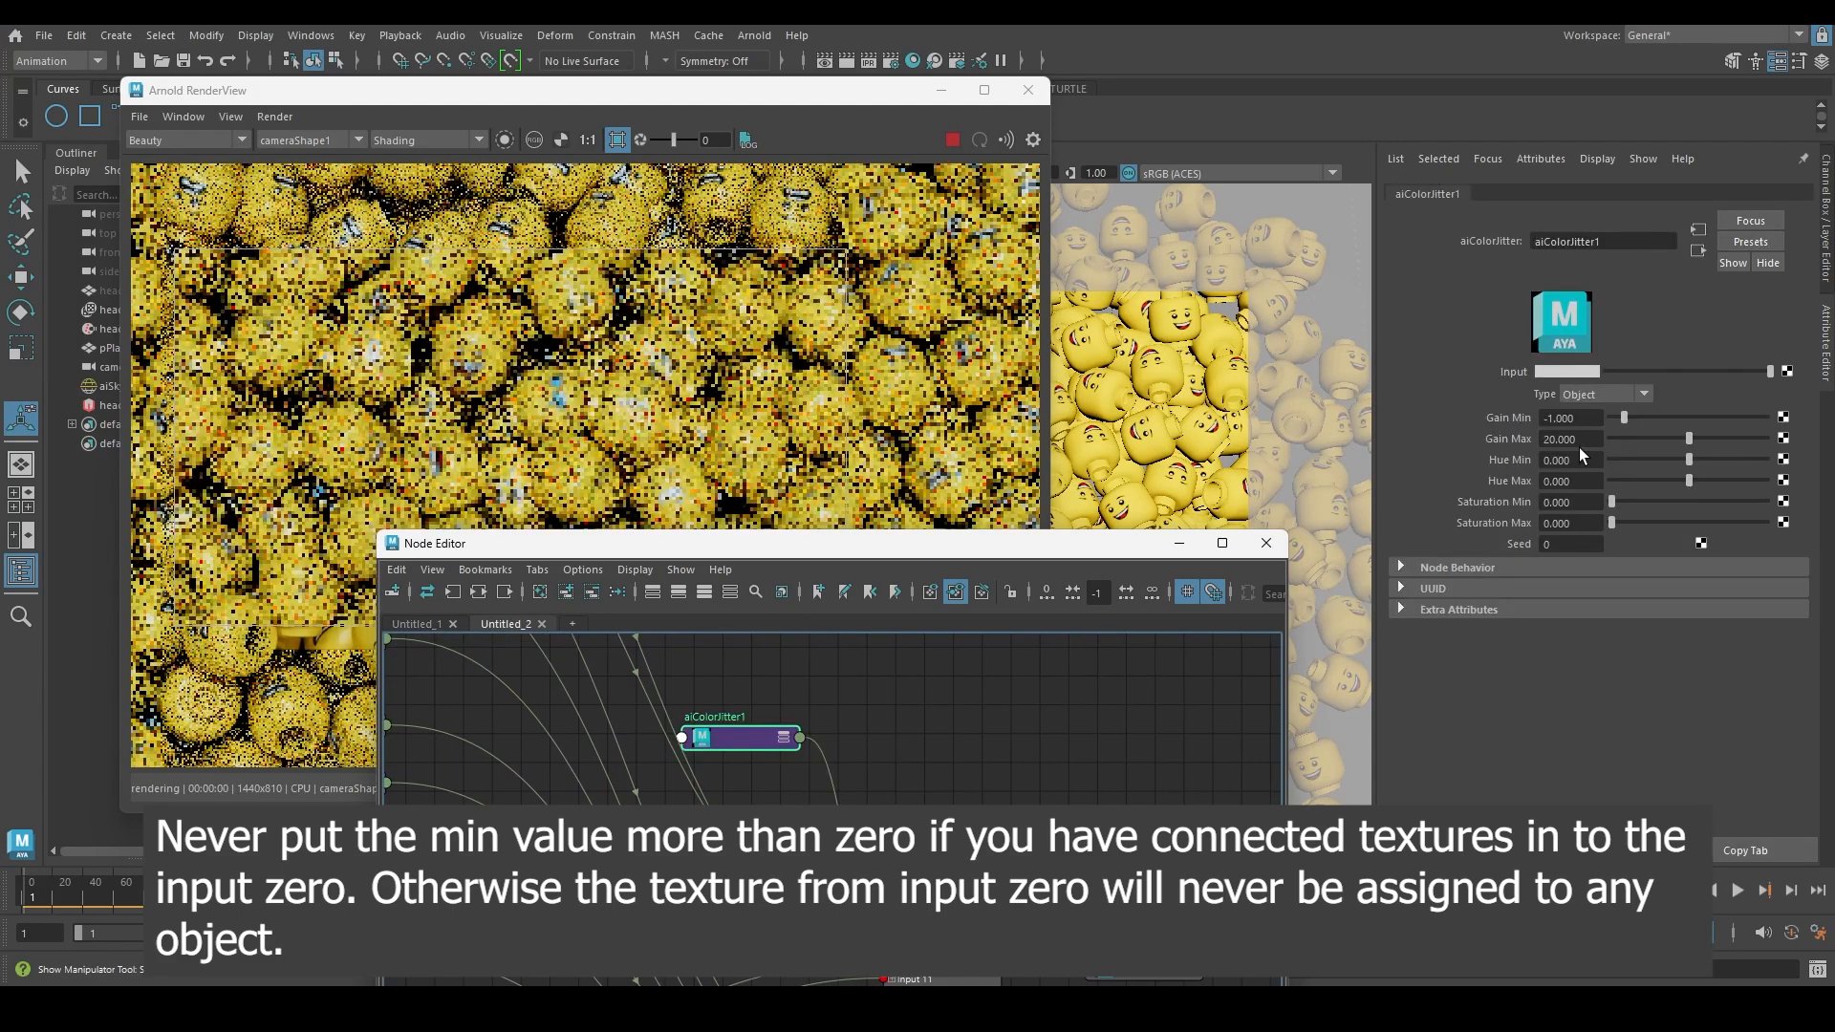
Set aiColorJitter1's Gain Min to -10 and check how the faces change in the render
left_click(1584, 417)
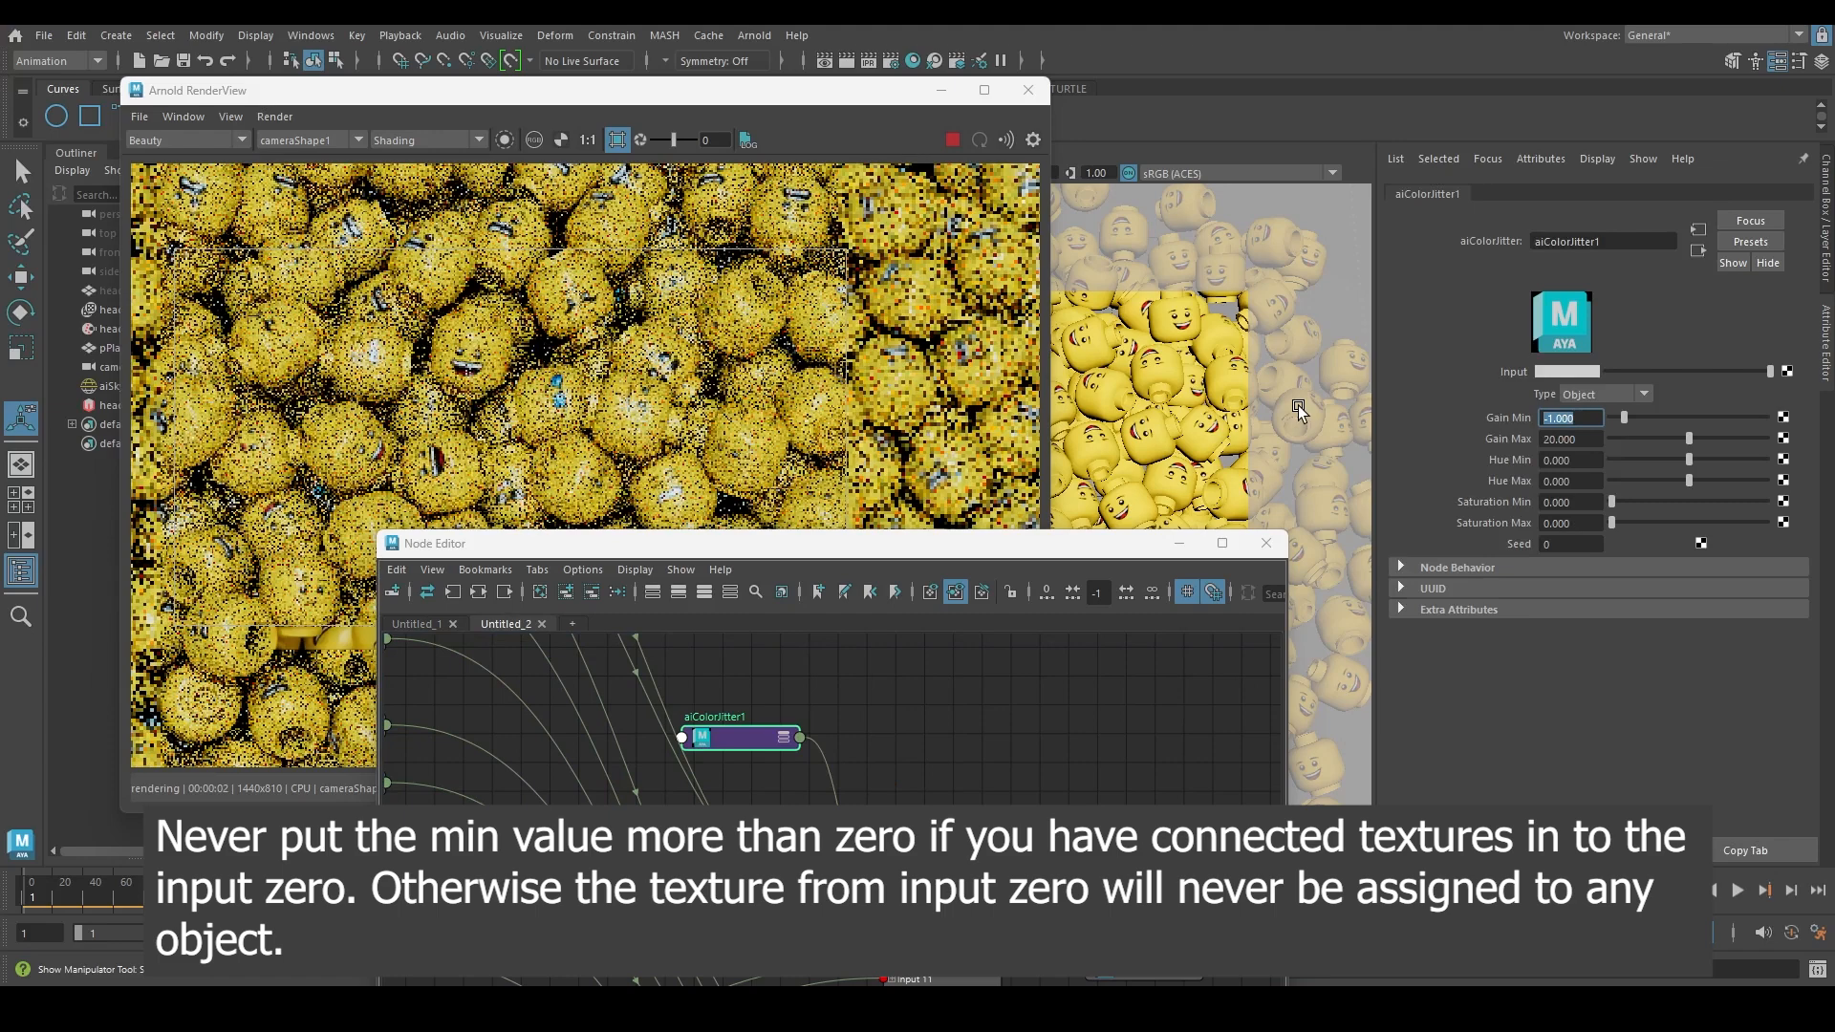
type("-10")
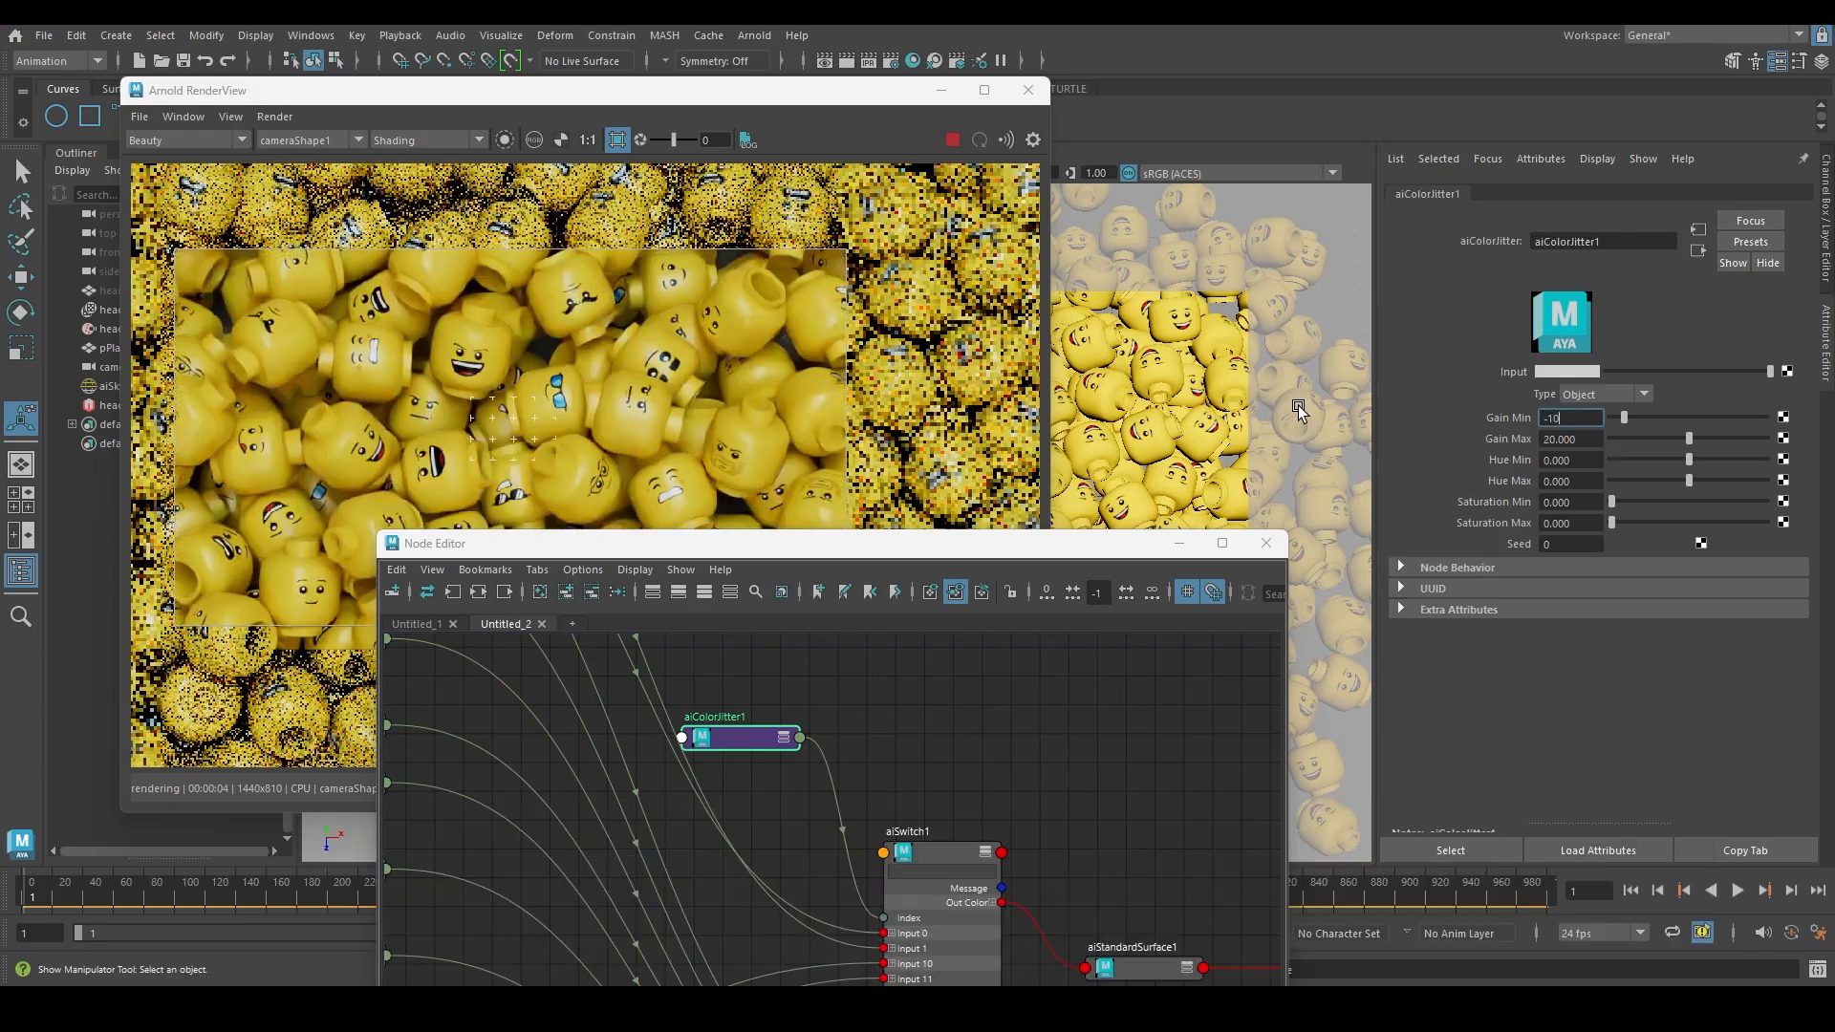
key("Return")
scroll(650, 399, "down", 2)
mouse_move(626, 436)
middle_mouse_down()
mouse_move(649, 396)
mouse_move(632, 437)
middle_mouse_up()
left_click_drag(807, 90, 740, 101)
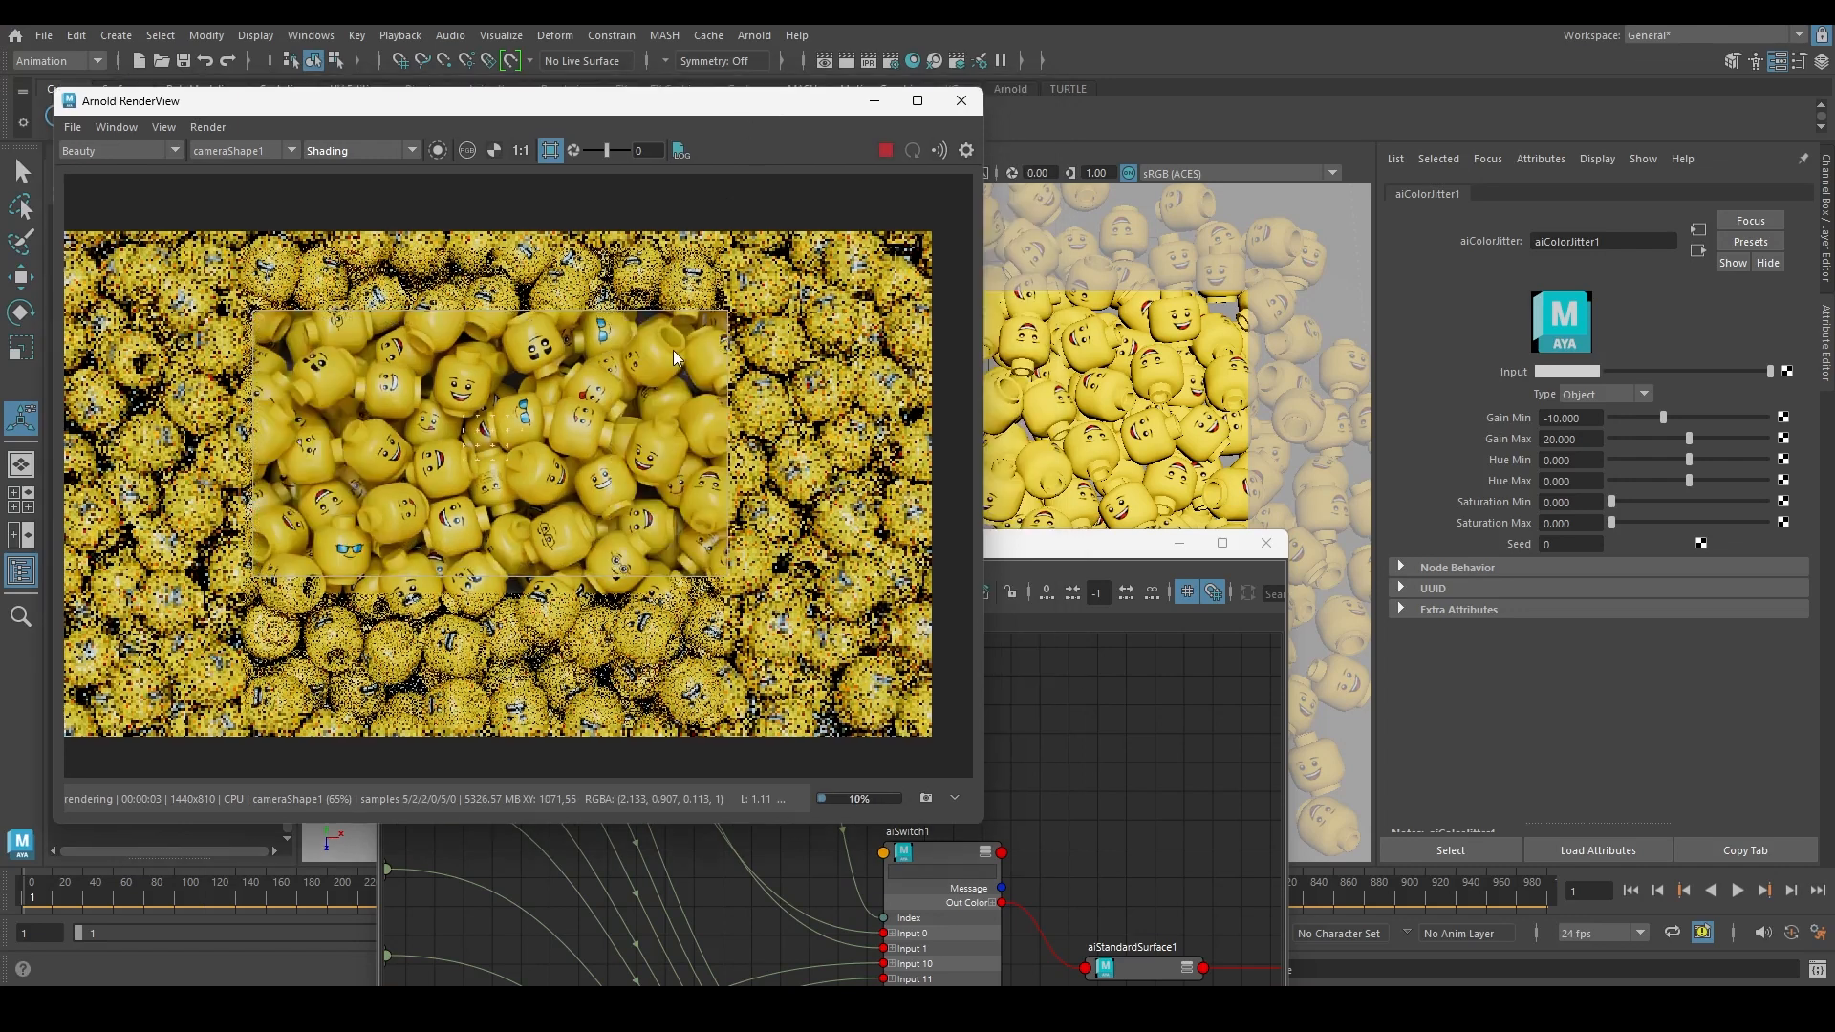
scroll(546, 495, "up", 2)
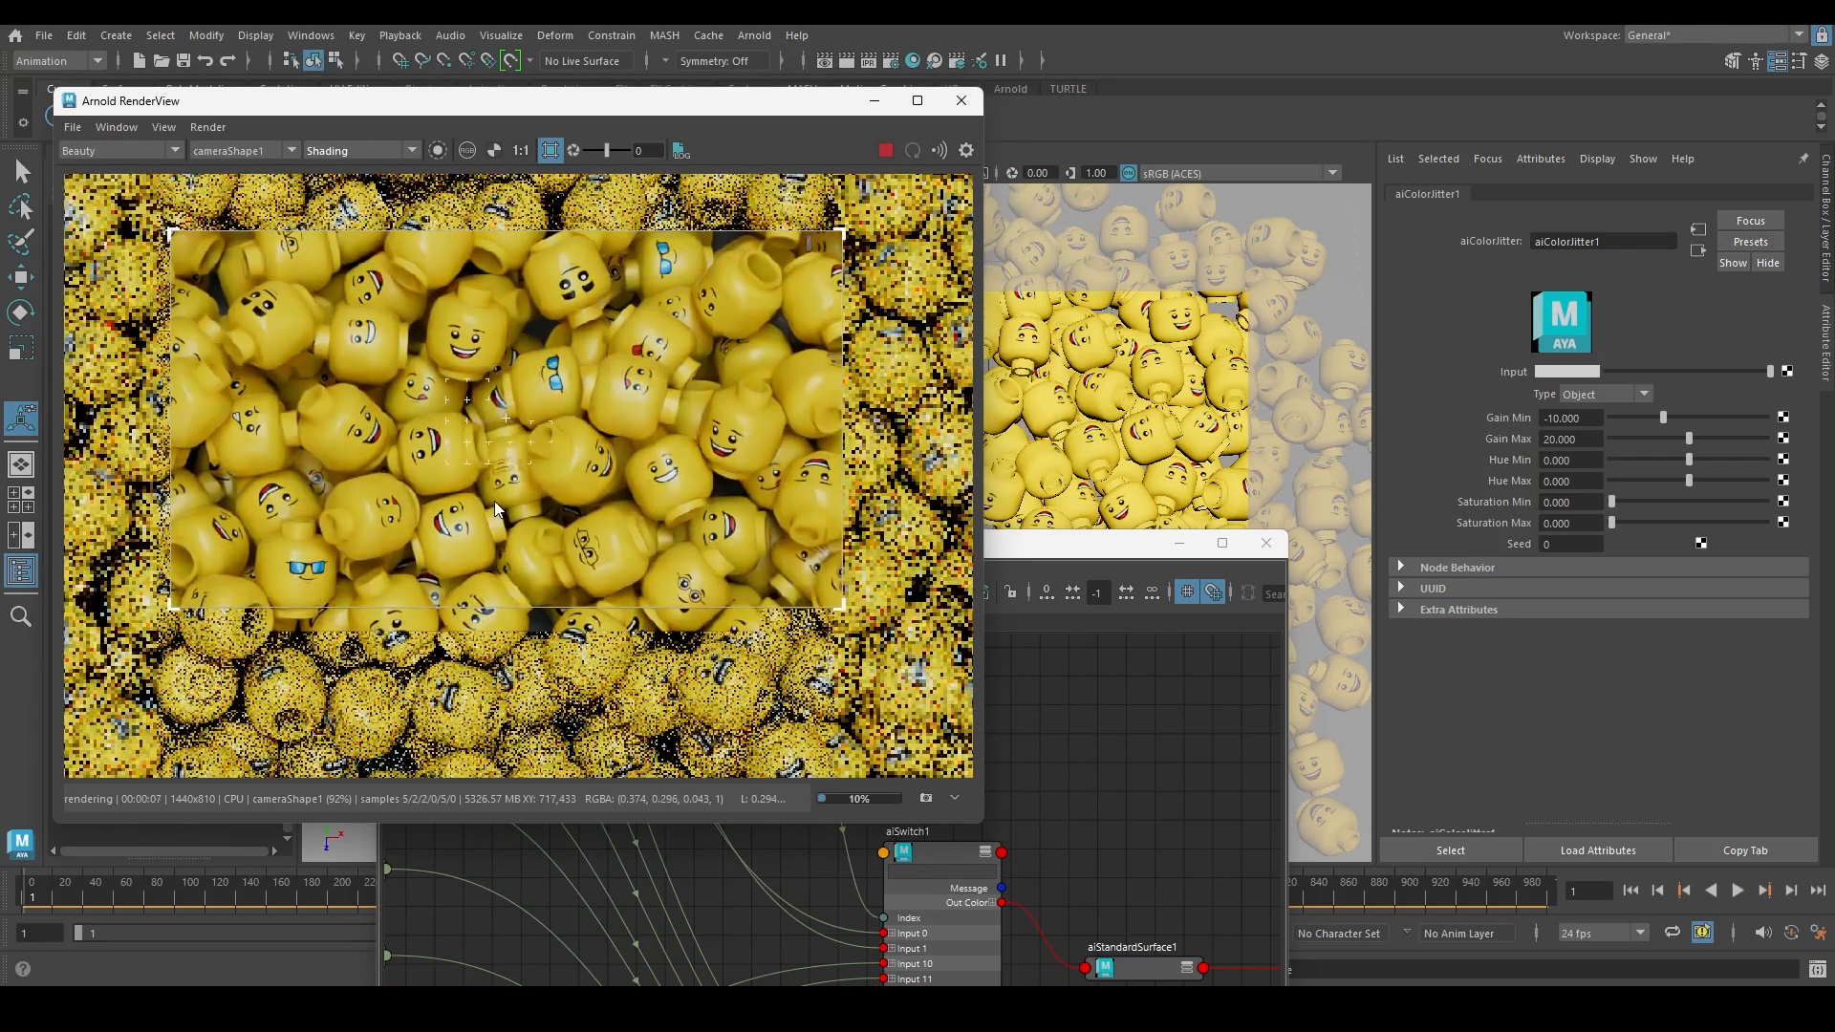
Set aiColorJitter1's Gain Max to 21 and stop the interactive render
left_click(1568, 439)
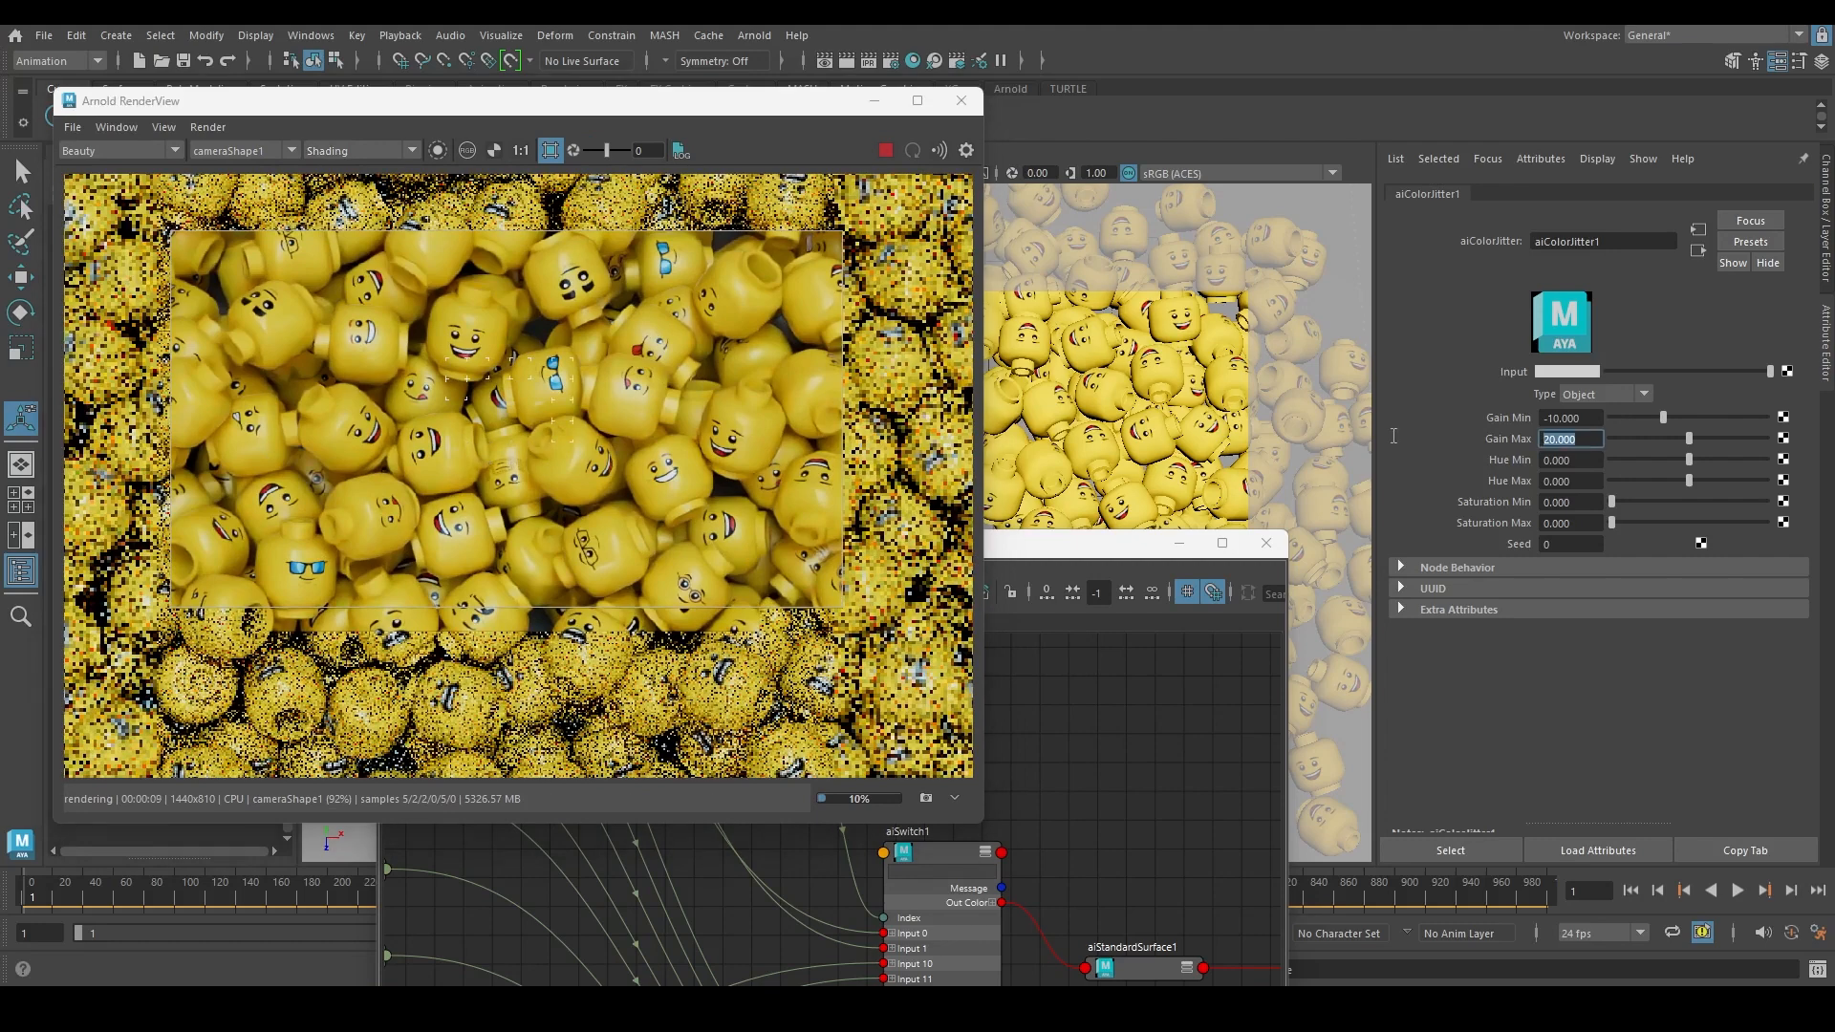
type("21")
key("Return")
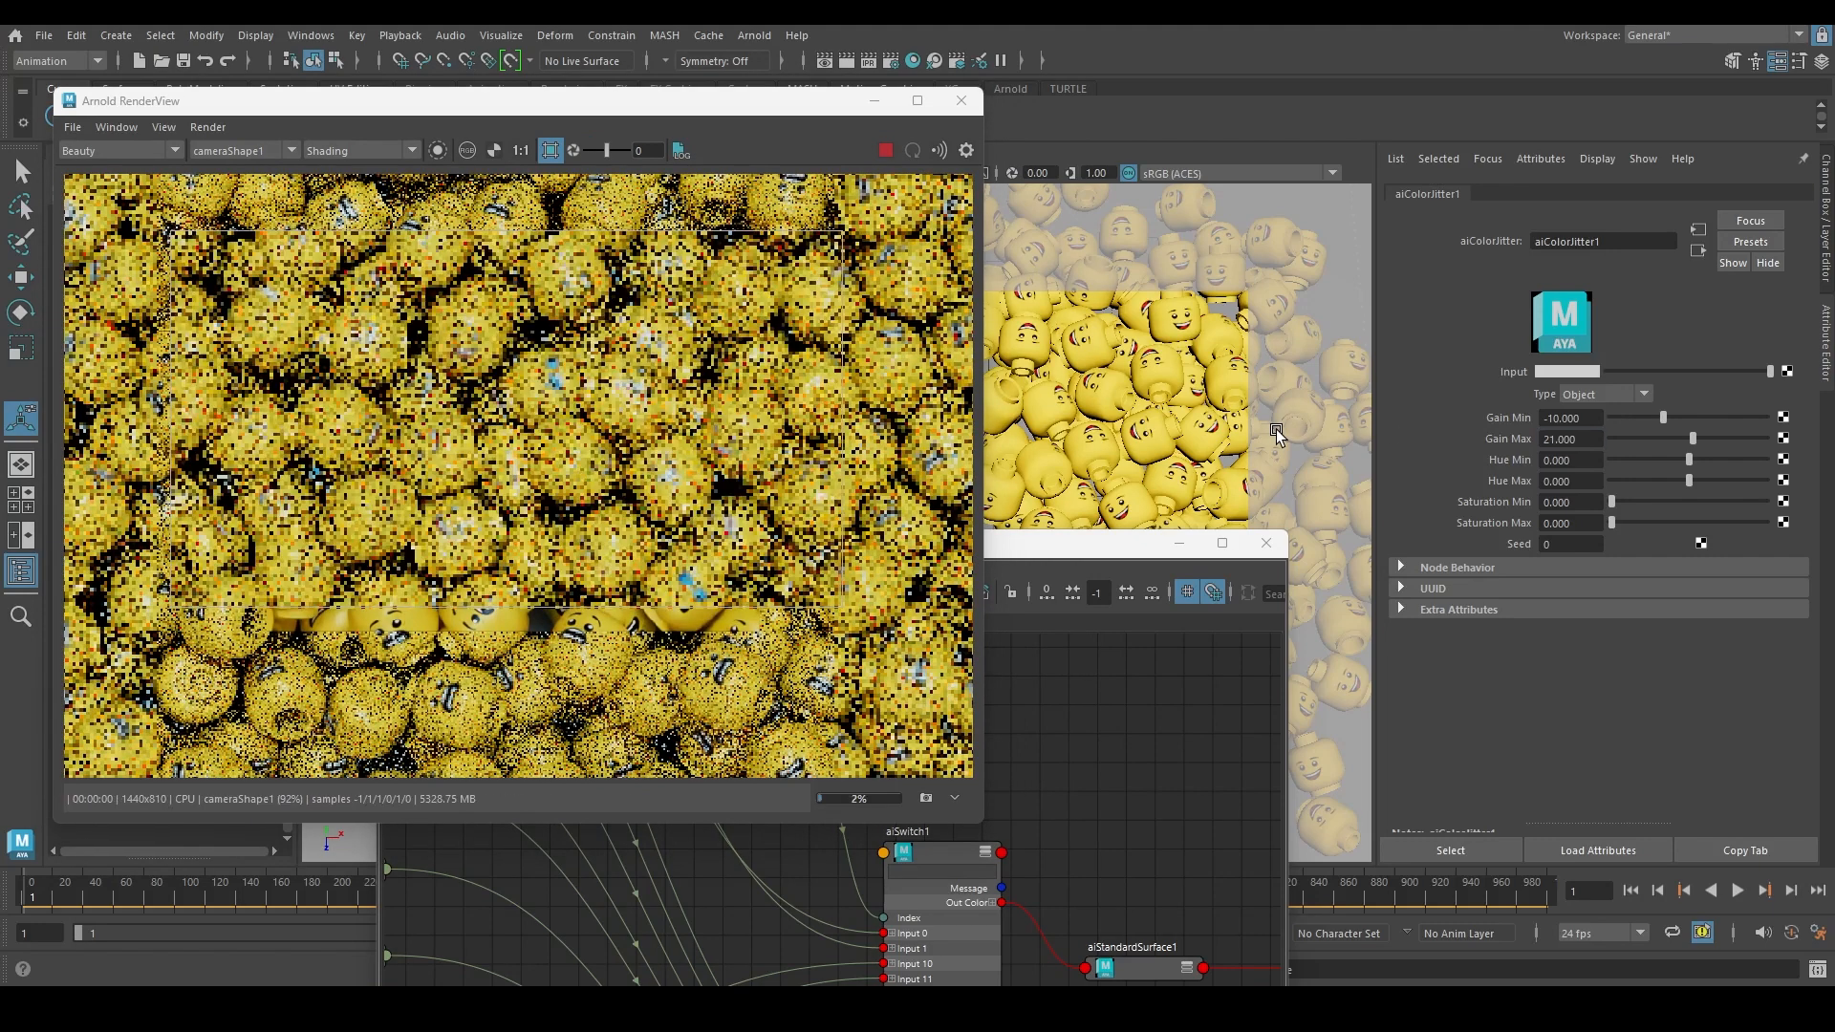
left_click(887, 153)
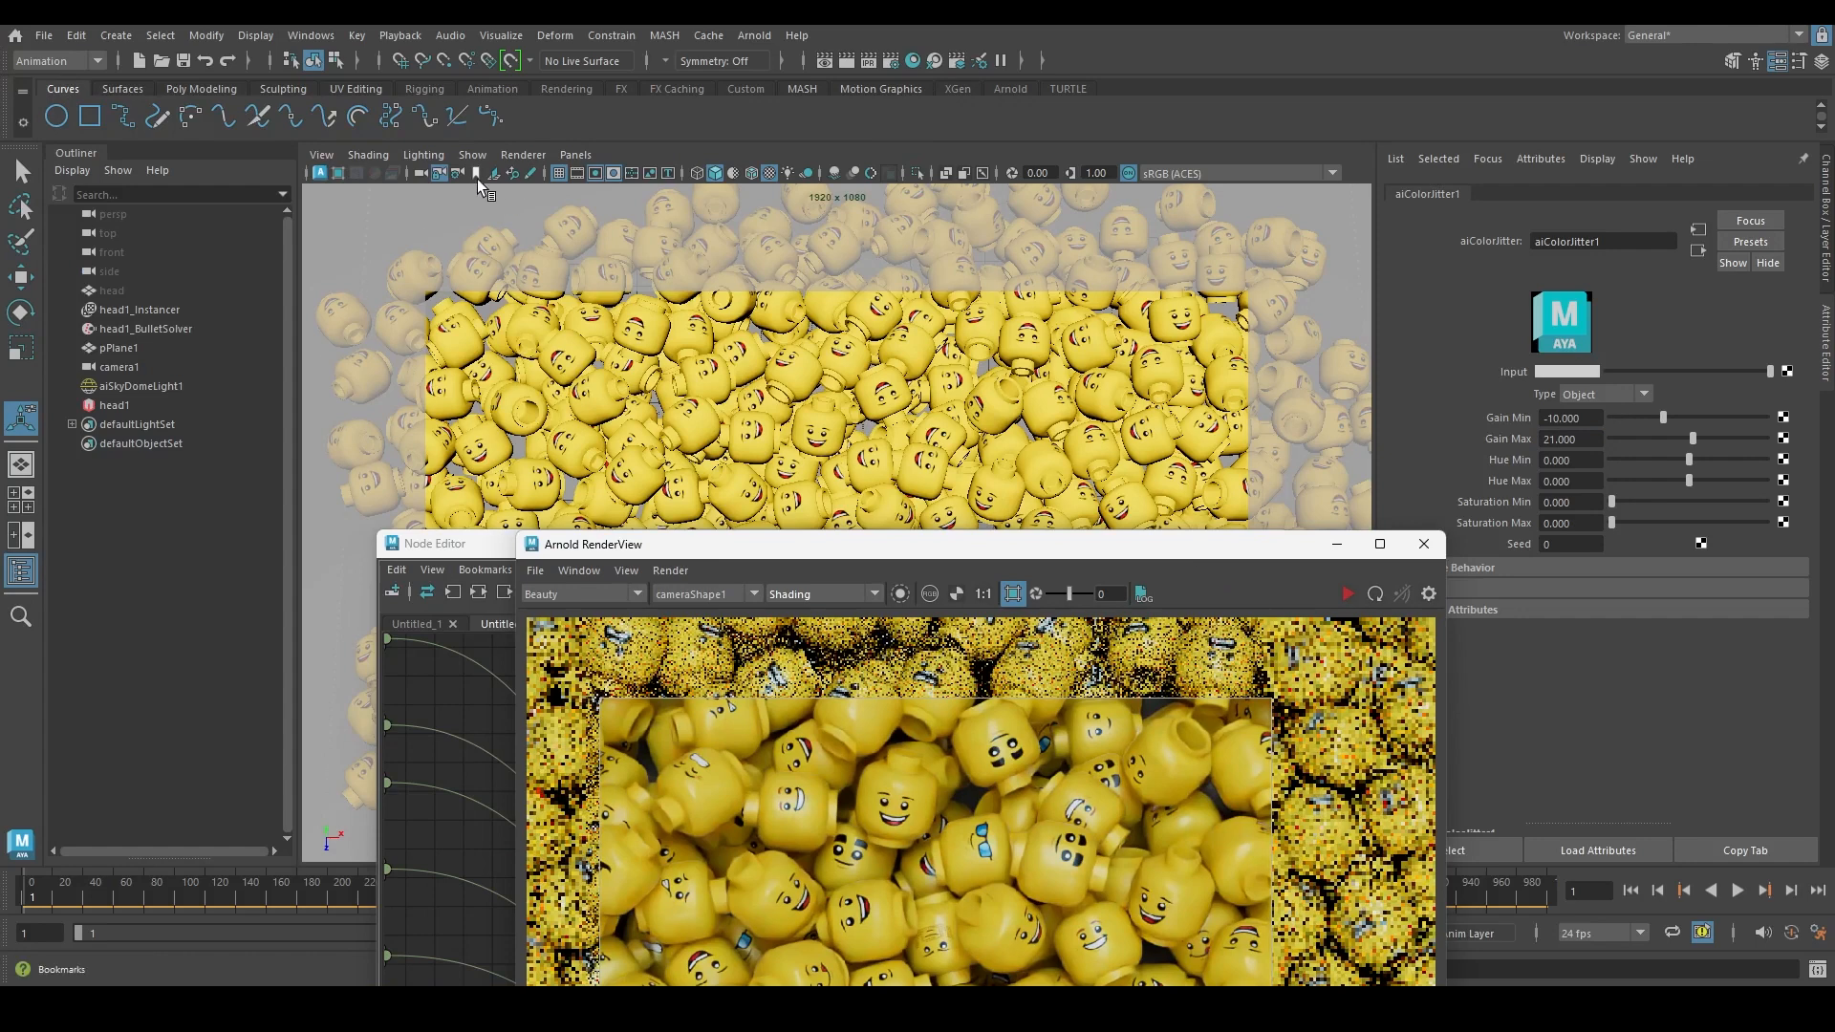
Hide the head1_Instancer object in the scene
left_click(146, 308)
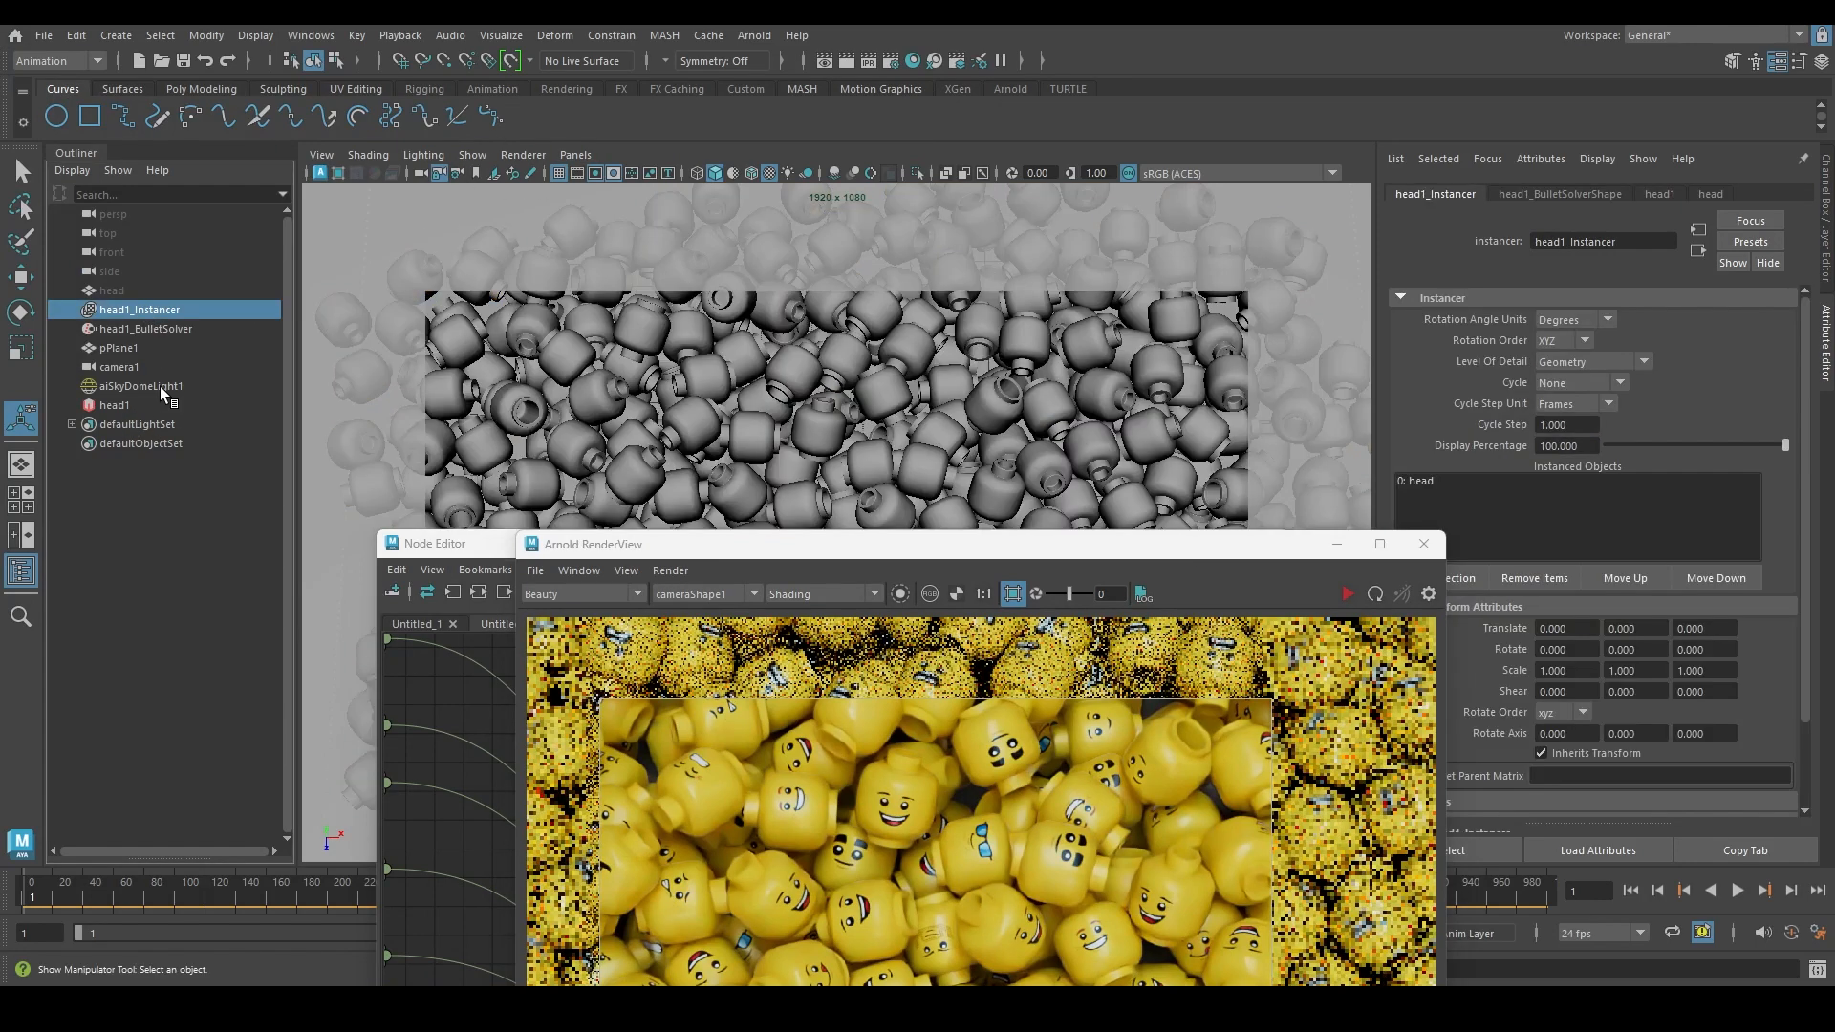
key("ctrl+h")
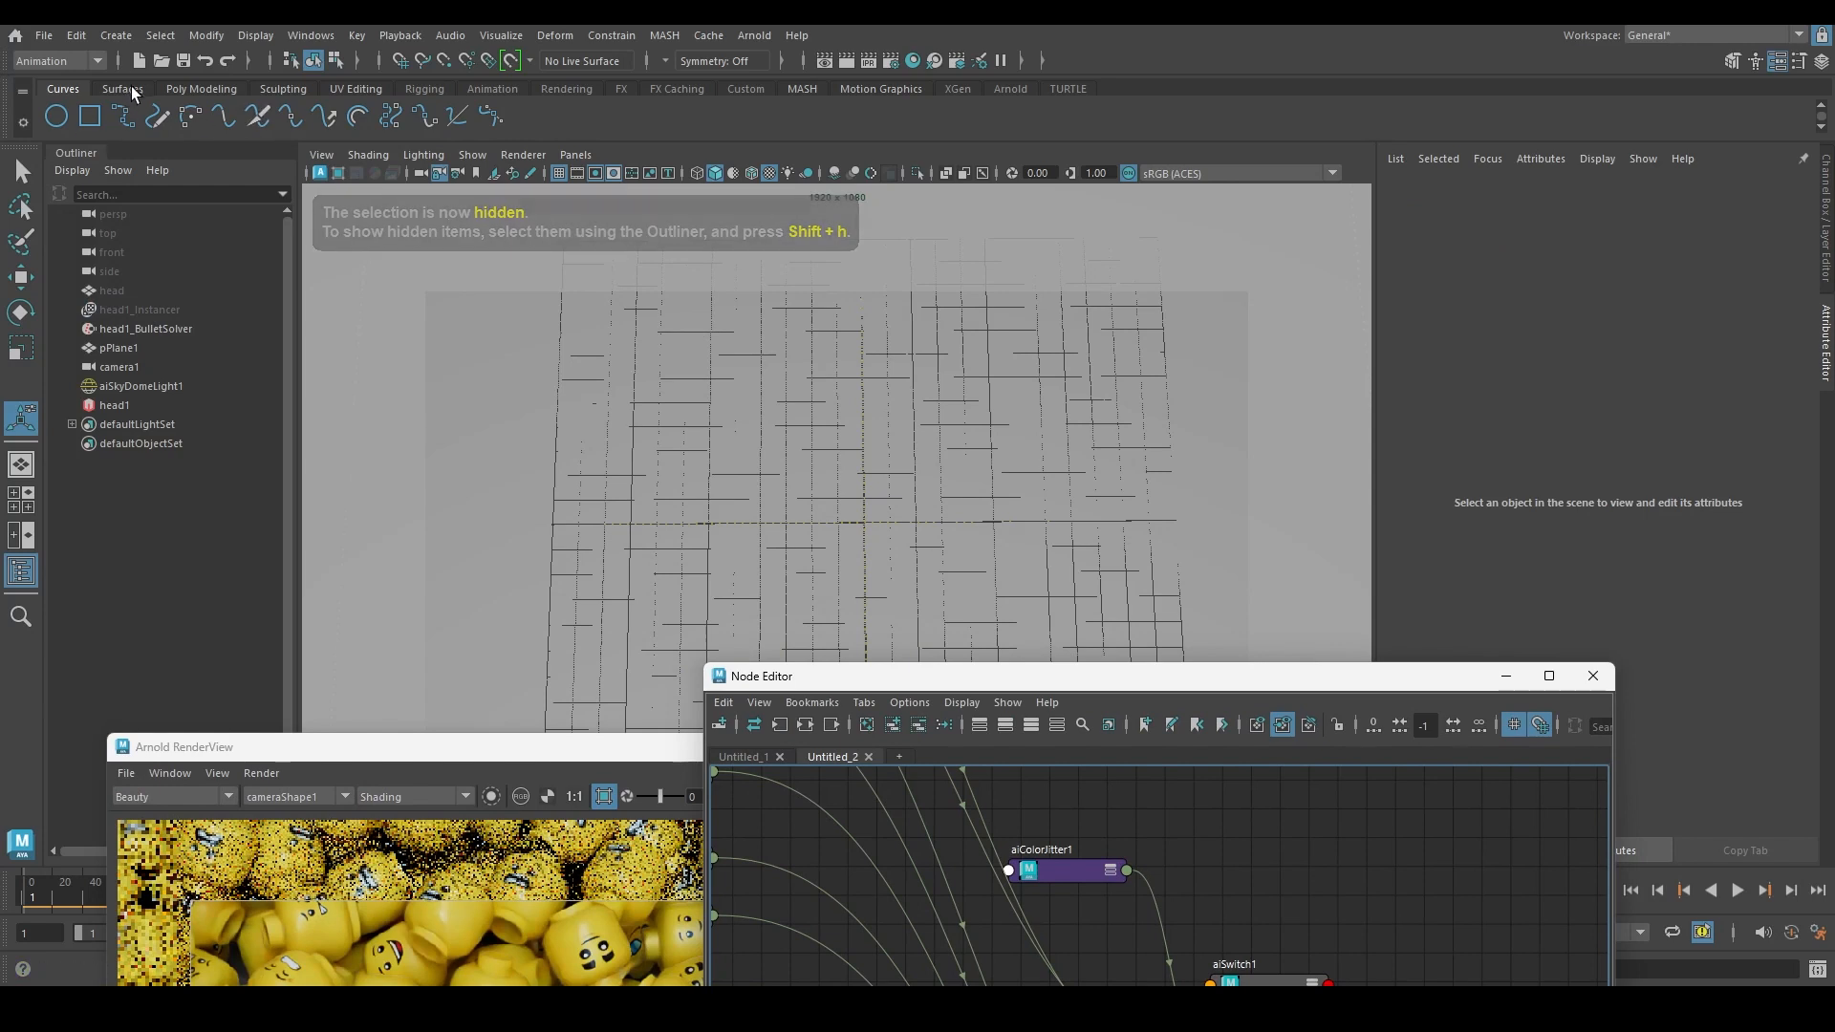
Create a polygon sphere of radius 1 and duplicate it into a horizontal row of nine spheres along the X axis
left_click(200, 88)
left_click(56, 116)
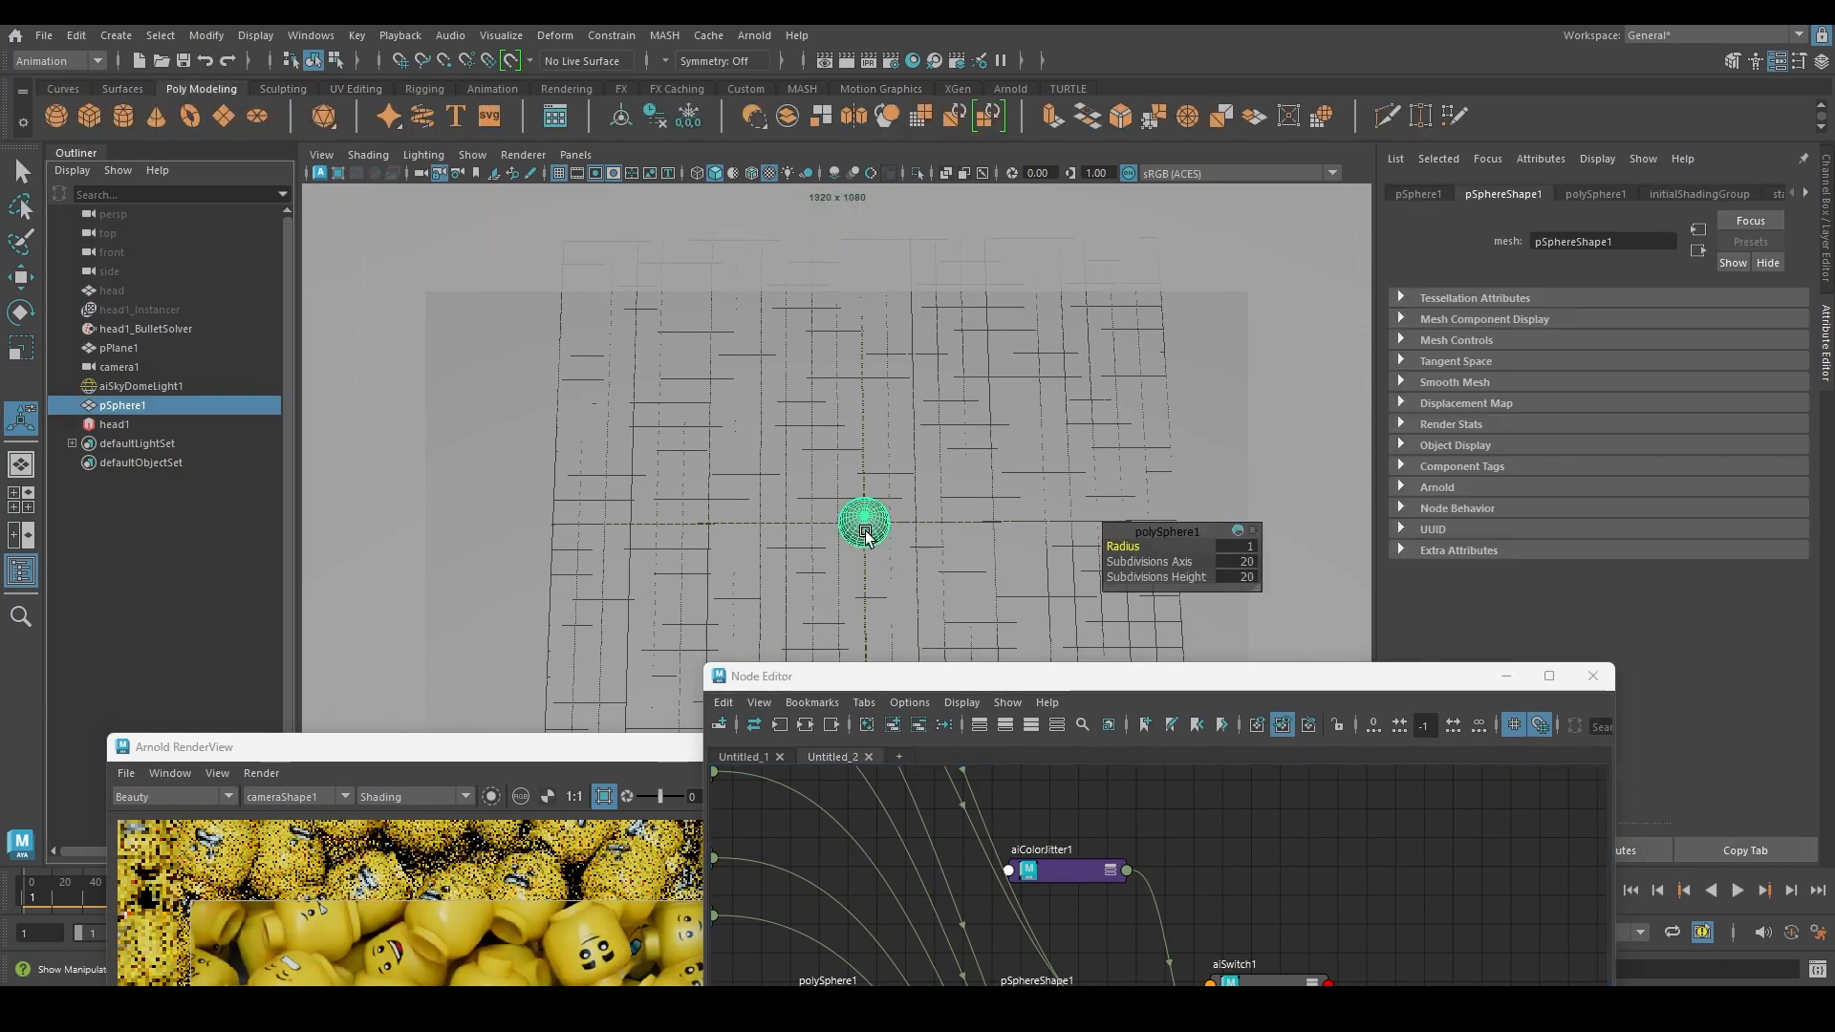
key("ctrl+d")
key("w")
left_click_drag(948, 522, 1017, 519)
key("ctrl+d")
left_click_drag(1007, 519, 758, 523)
key("ctrl+d")
key("ctrl+d")
left_click(1078, 521, "shift")
left_click(936, 523, "shift")
key("ctrl+d")
Add a new tab in the Node Editor and create an aiStandardSurface node in it
left_click_drag(880, 676, 947, 373)
left_click(1337, 681)
left_click(966, 454)
left_click(1134, 629)
key("Tab")
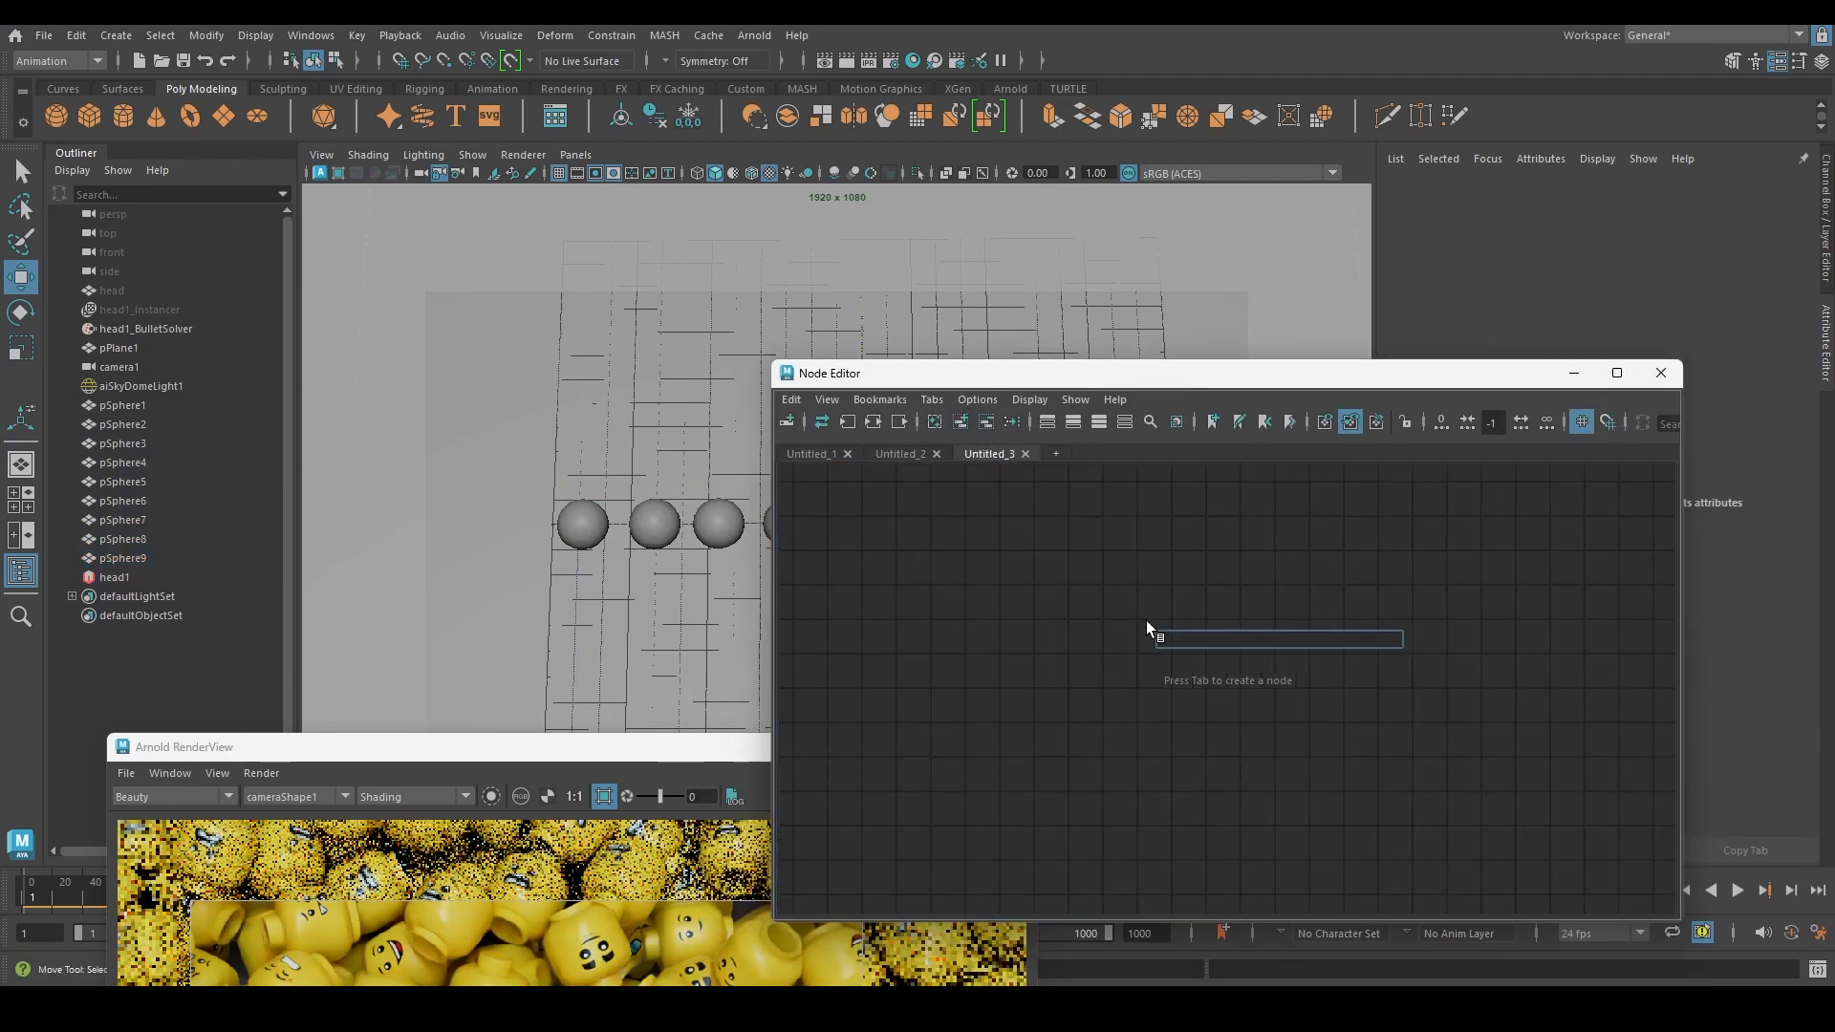
type("aistan")
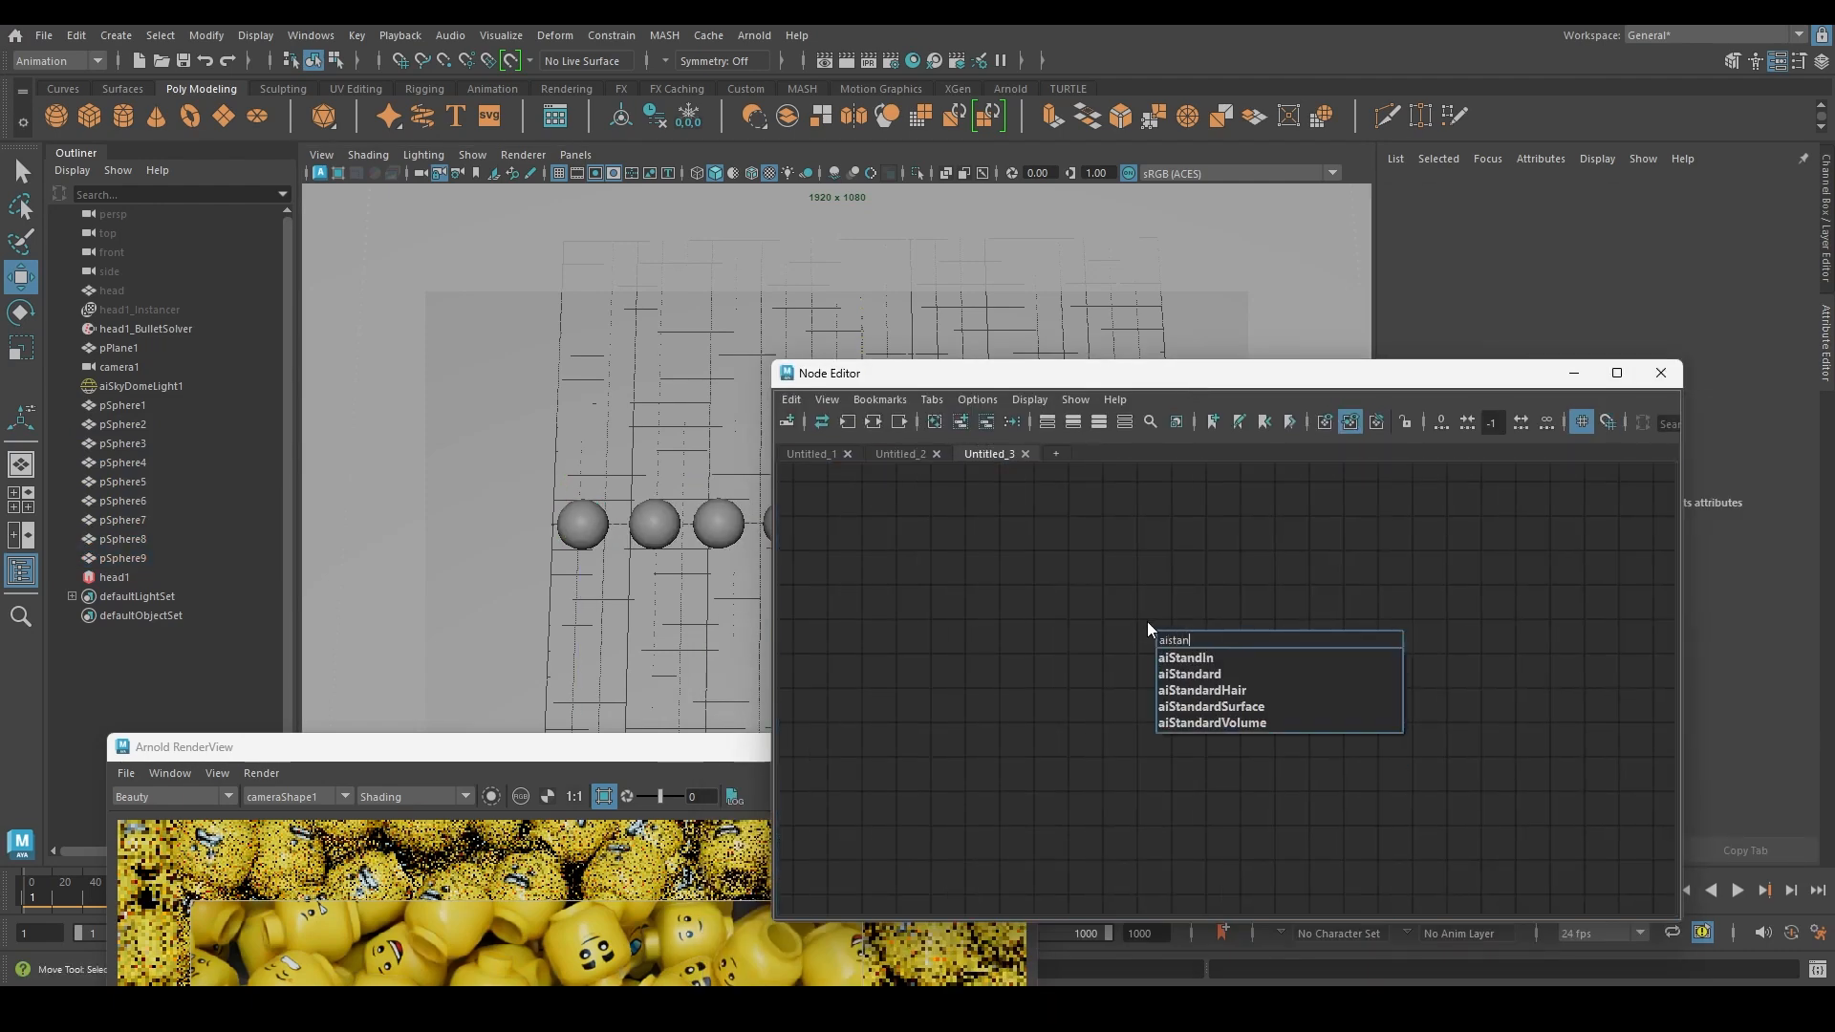
type("dar")
left_click(1196, 690)
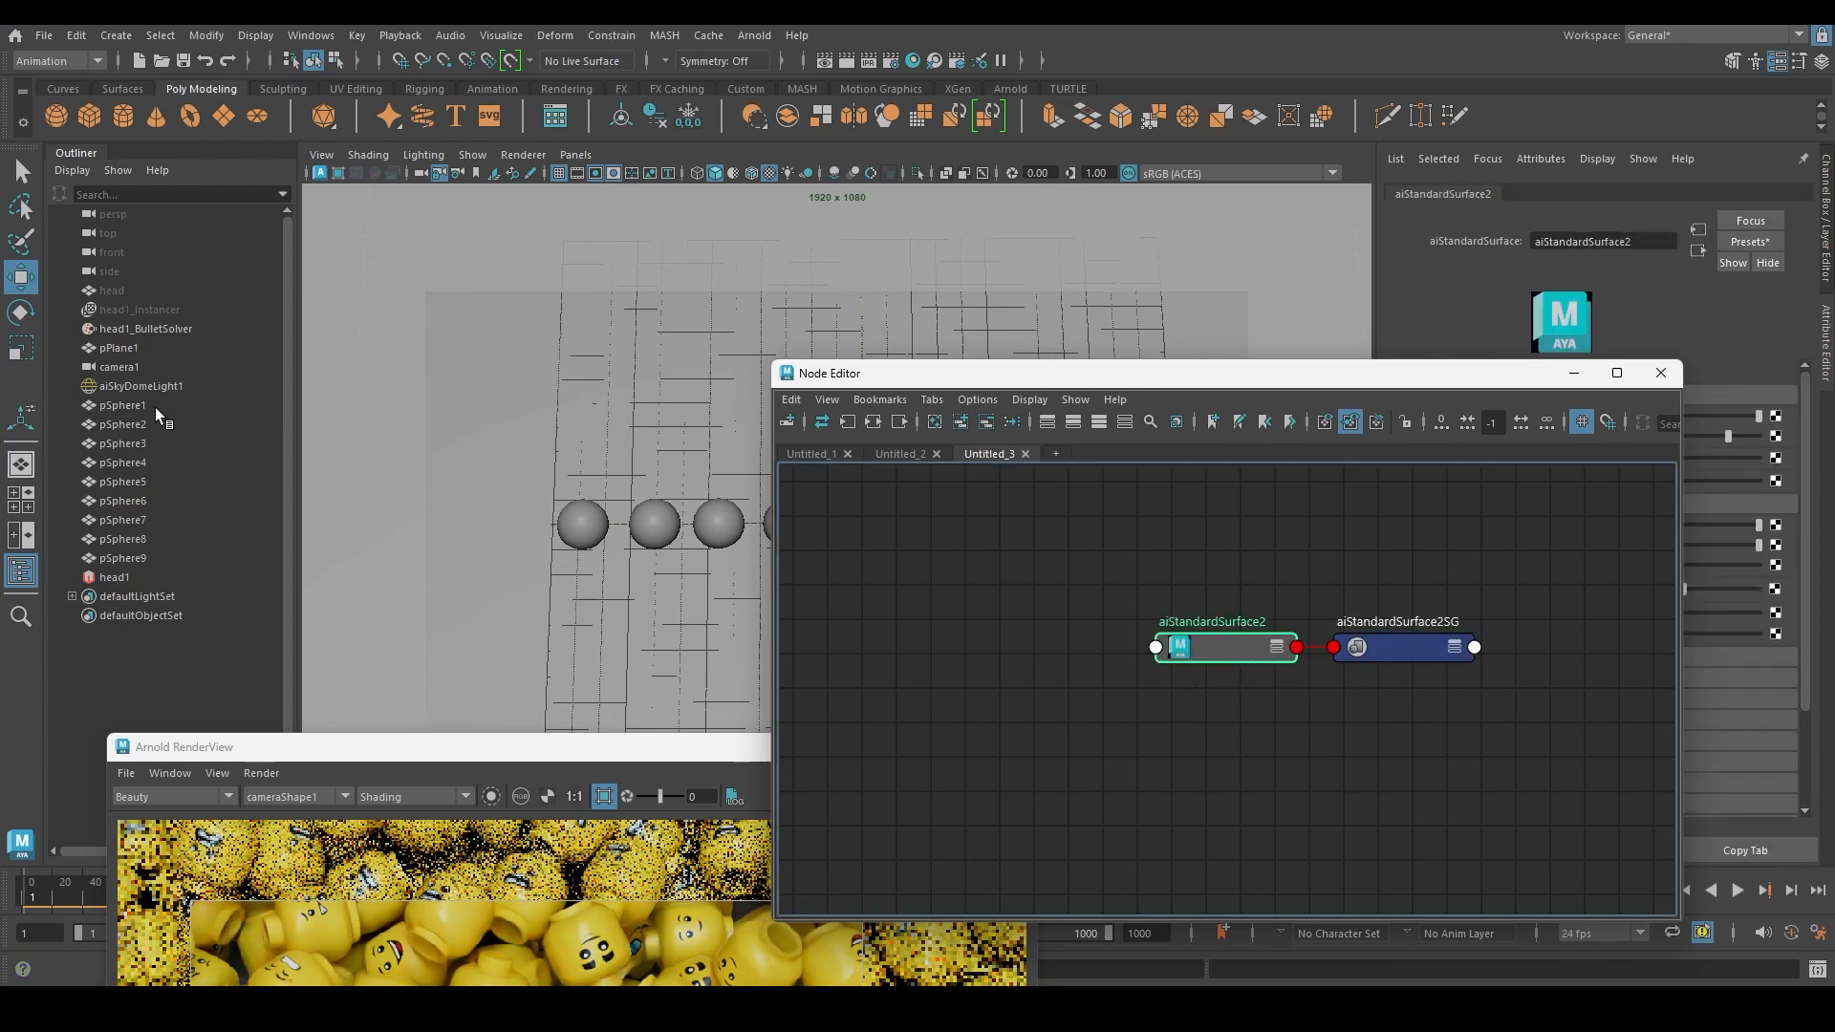
Assign aiStandardSurface2 to all nine spheres, pSphere1 to pSphere9
left_click(122, 405)
left_click(128, 561, "shift")
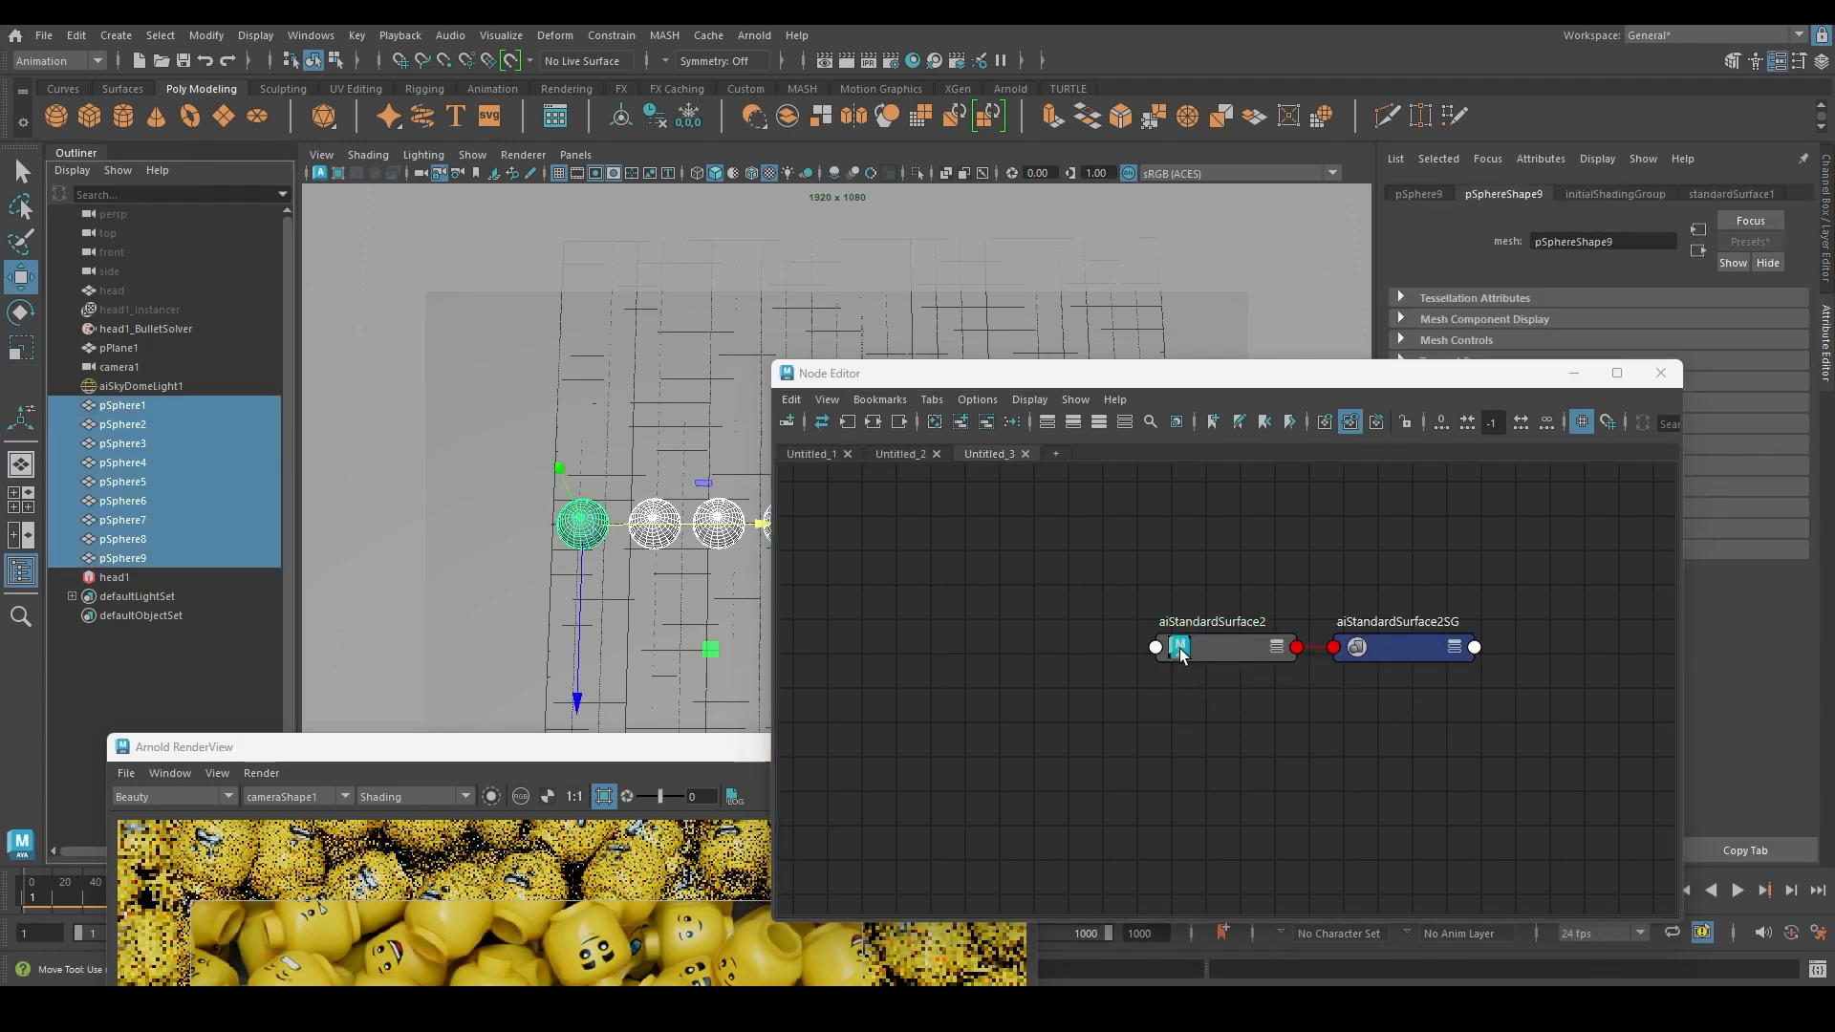
right_click_drag(1181, 653, 1186, 578)
Create an aiSwitch node beside aiStandardSurface2 and delete the shading group that comes with it
middle_click_drag(1034, 713, 1001, 697)
key("Tab")
type("iswu")
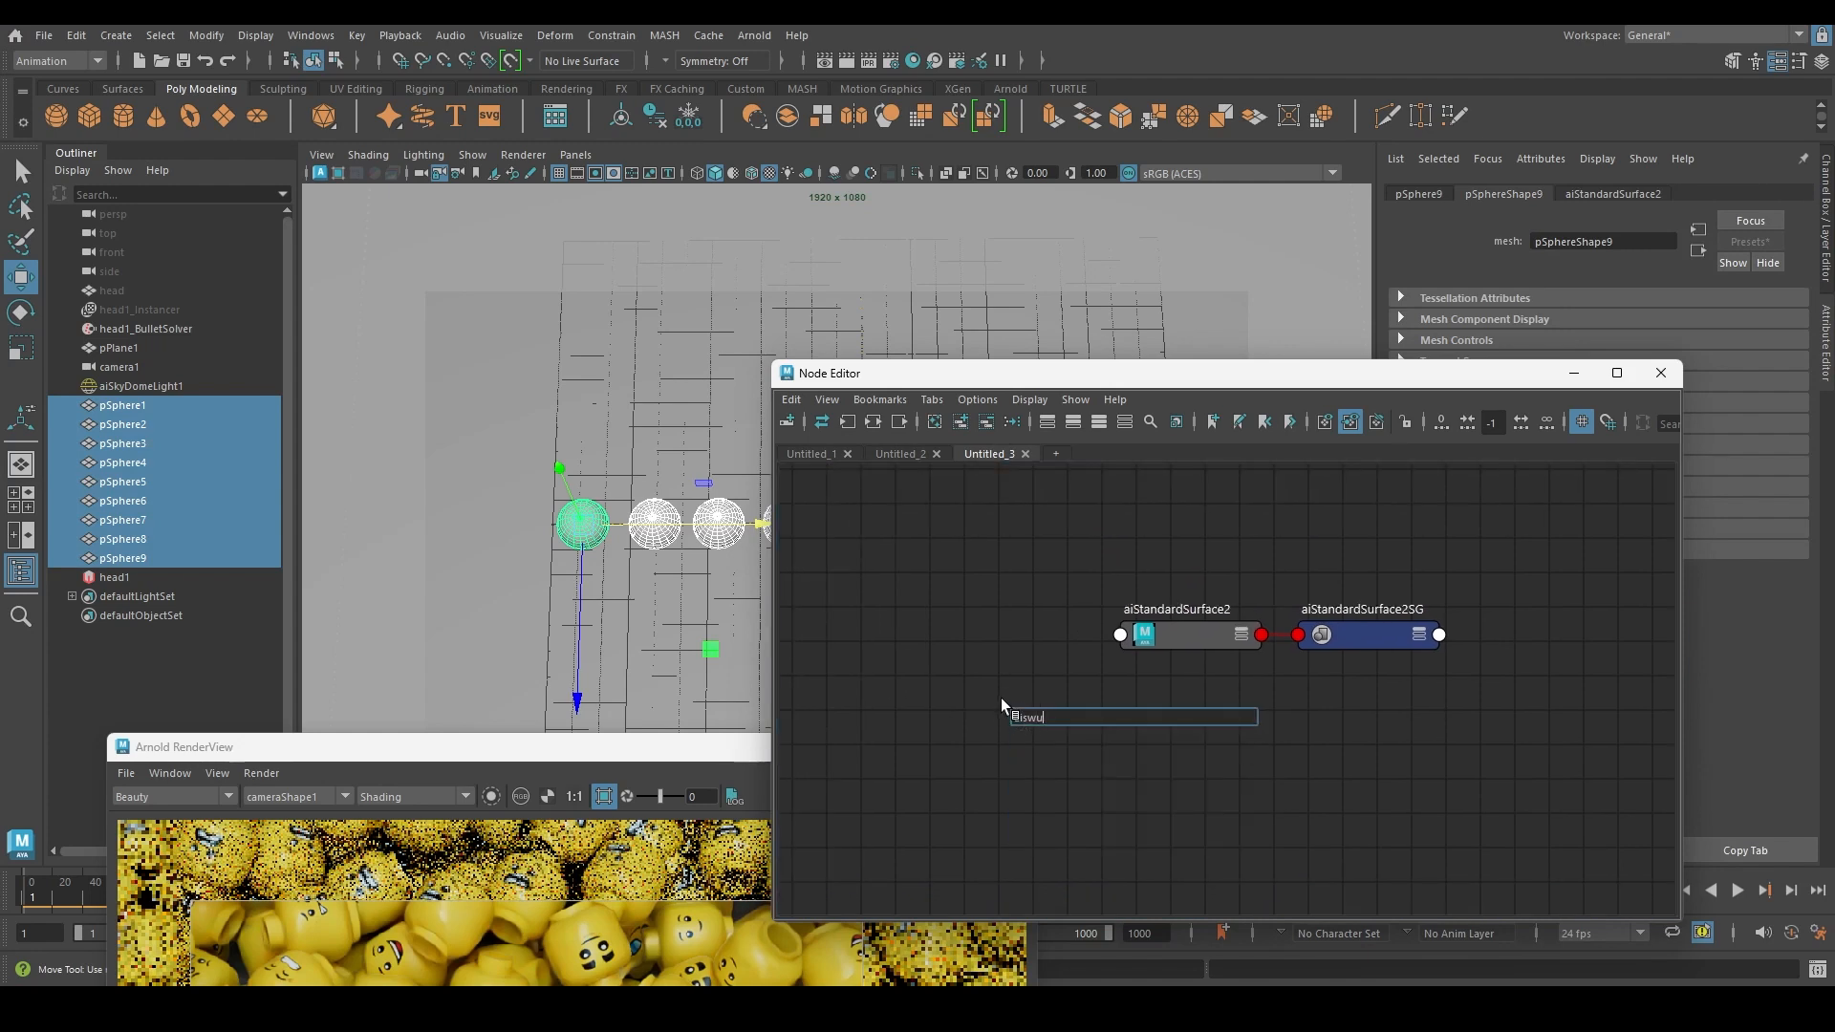
key("BackSpace")
type("it")
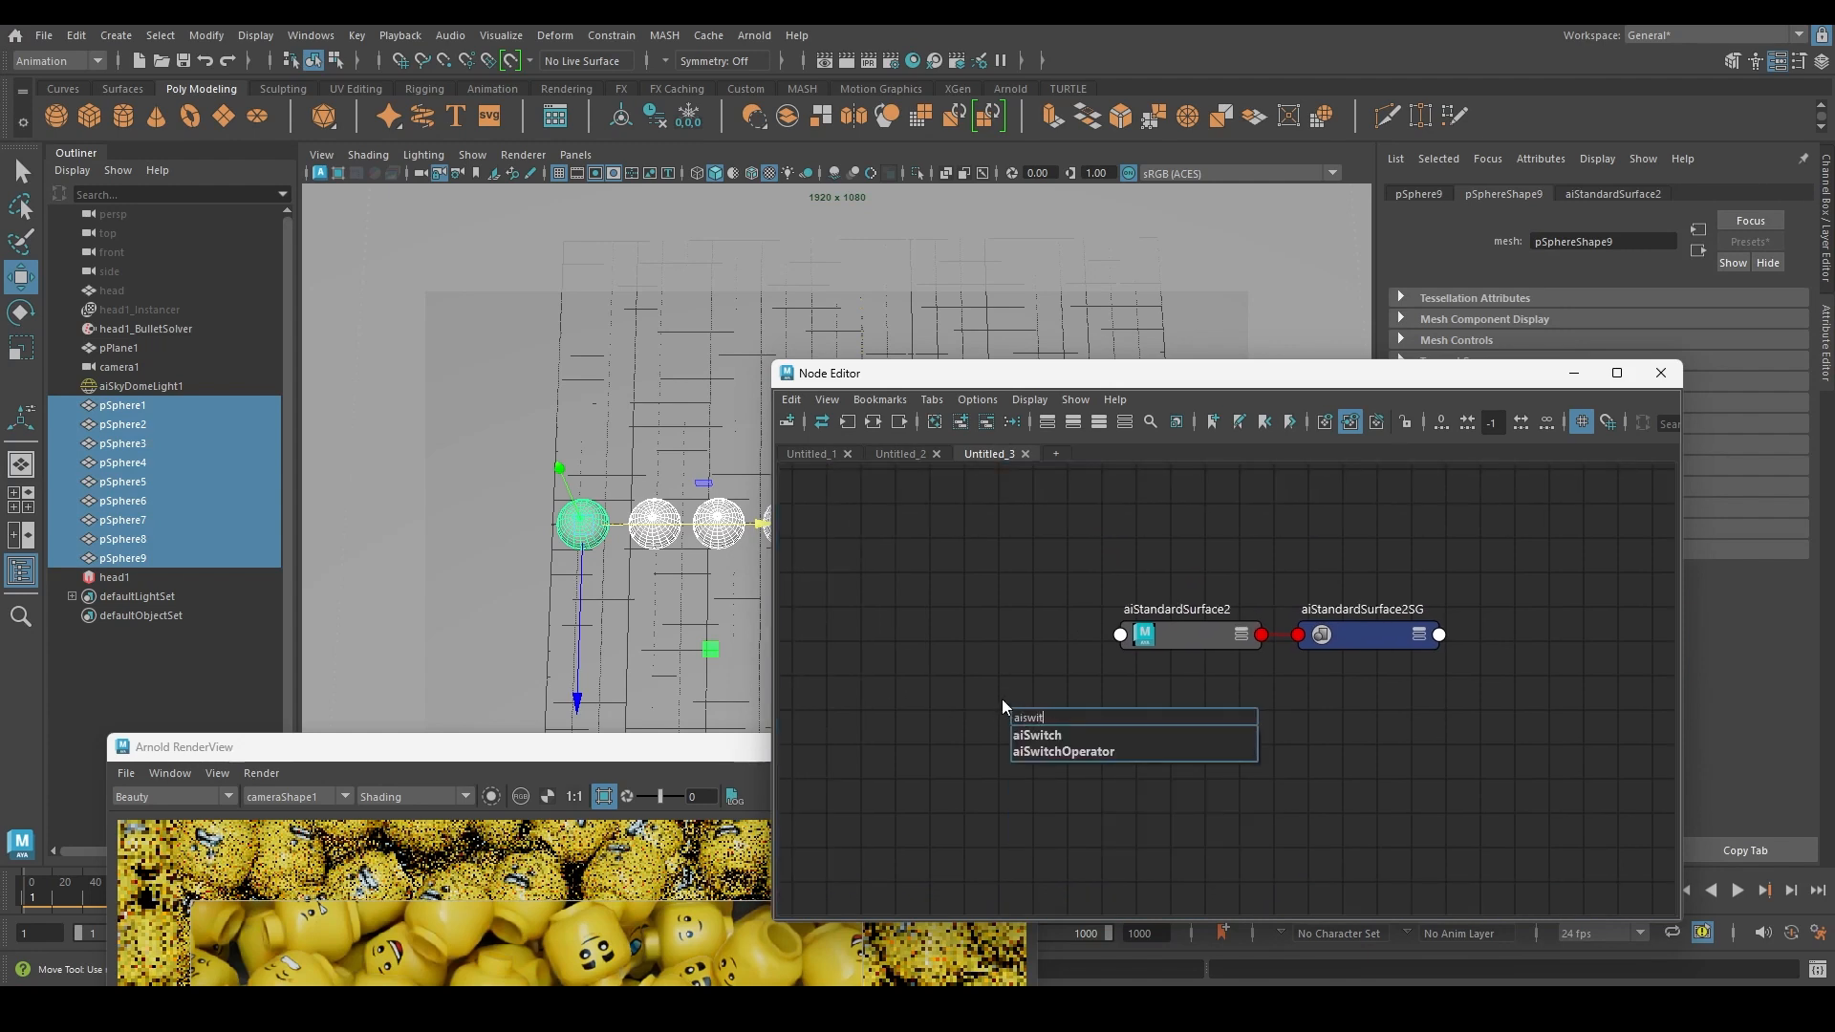
key("Down")
key("Return")
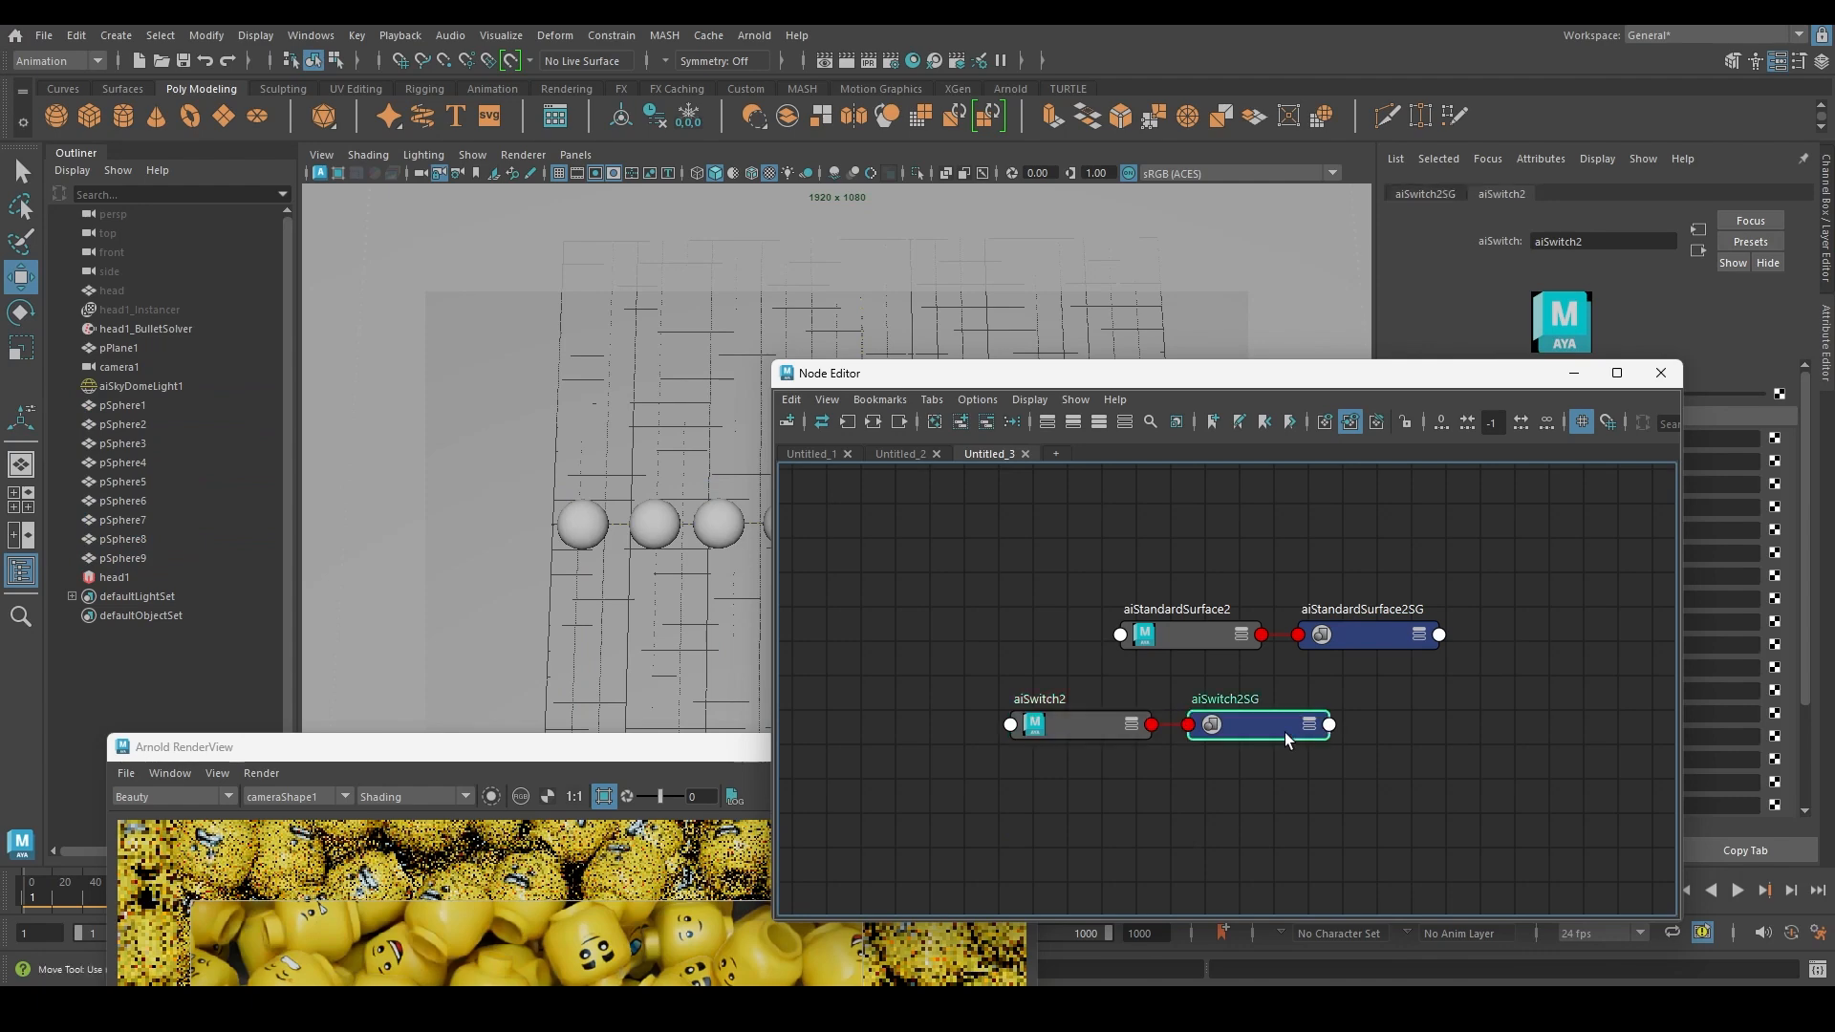
key("Delete")
Connect aiSwitch2 to the base color of aiStandardSurface2 and place the switch before the material
left_click(1170, 635)
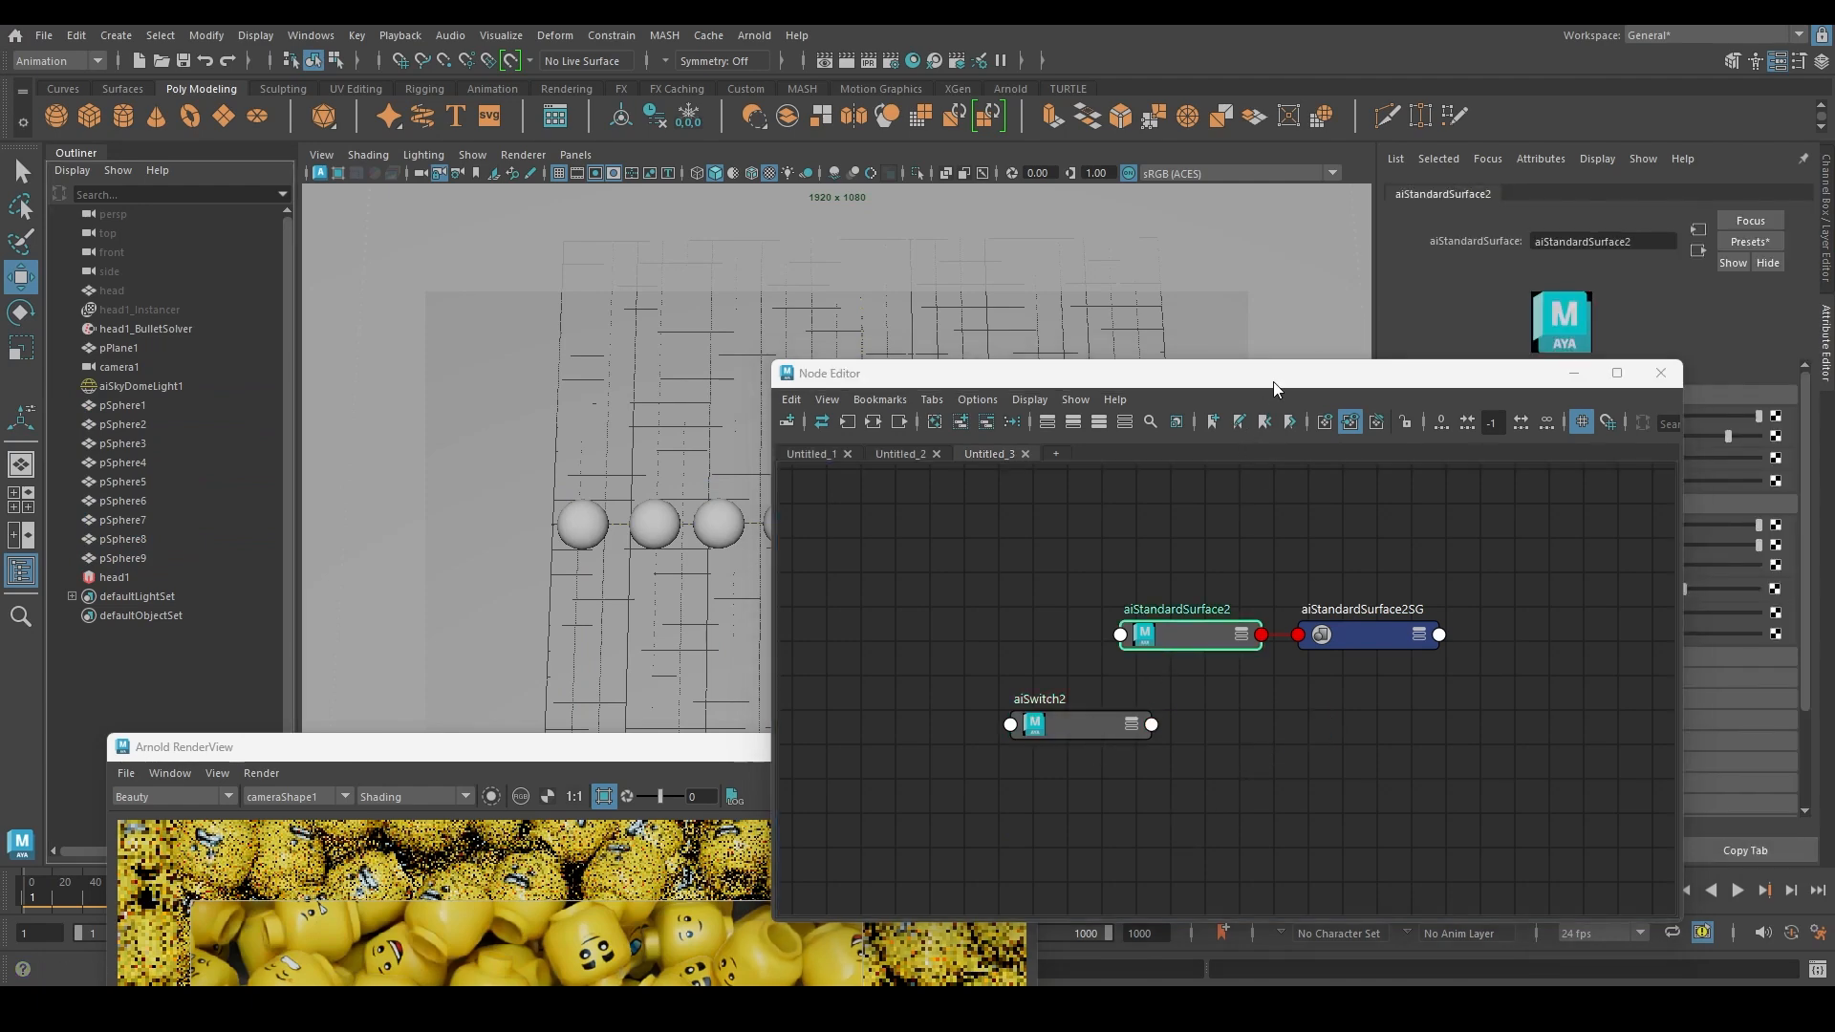
left_click_drag(1273, 382, 946, 424)
middle_click_drag(772, 777, 1500, 434)
left_click_drag(761, 767, 638, 632)
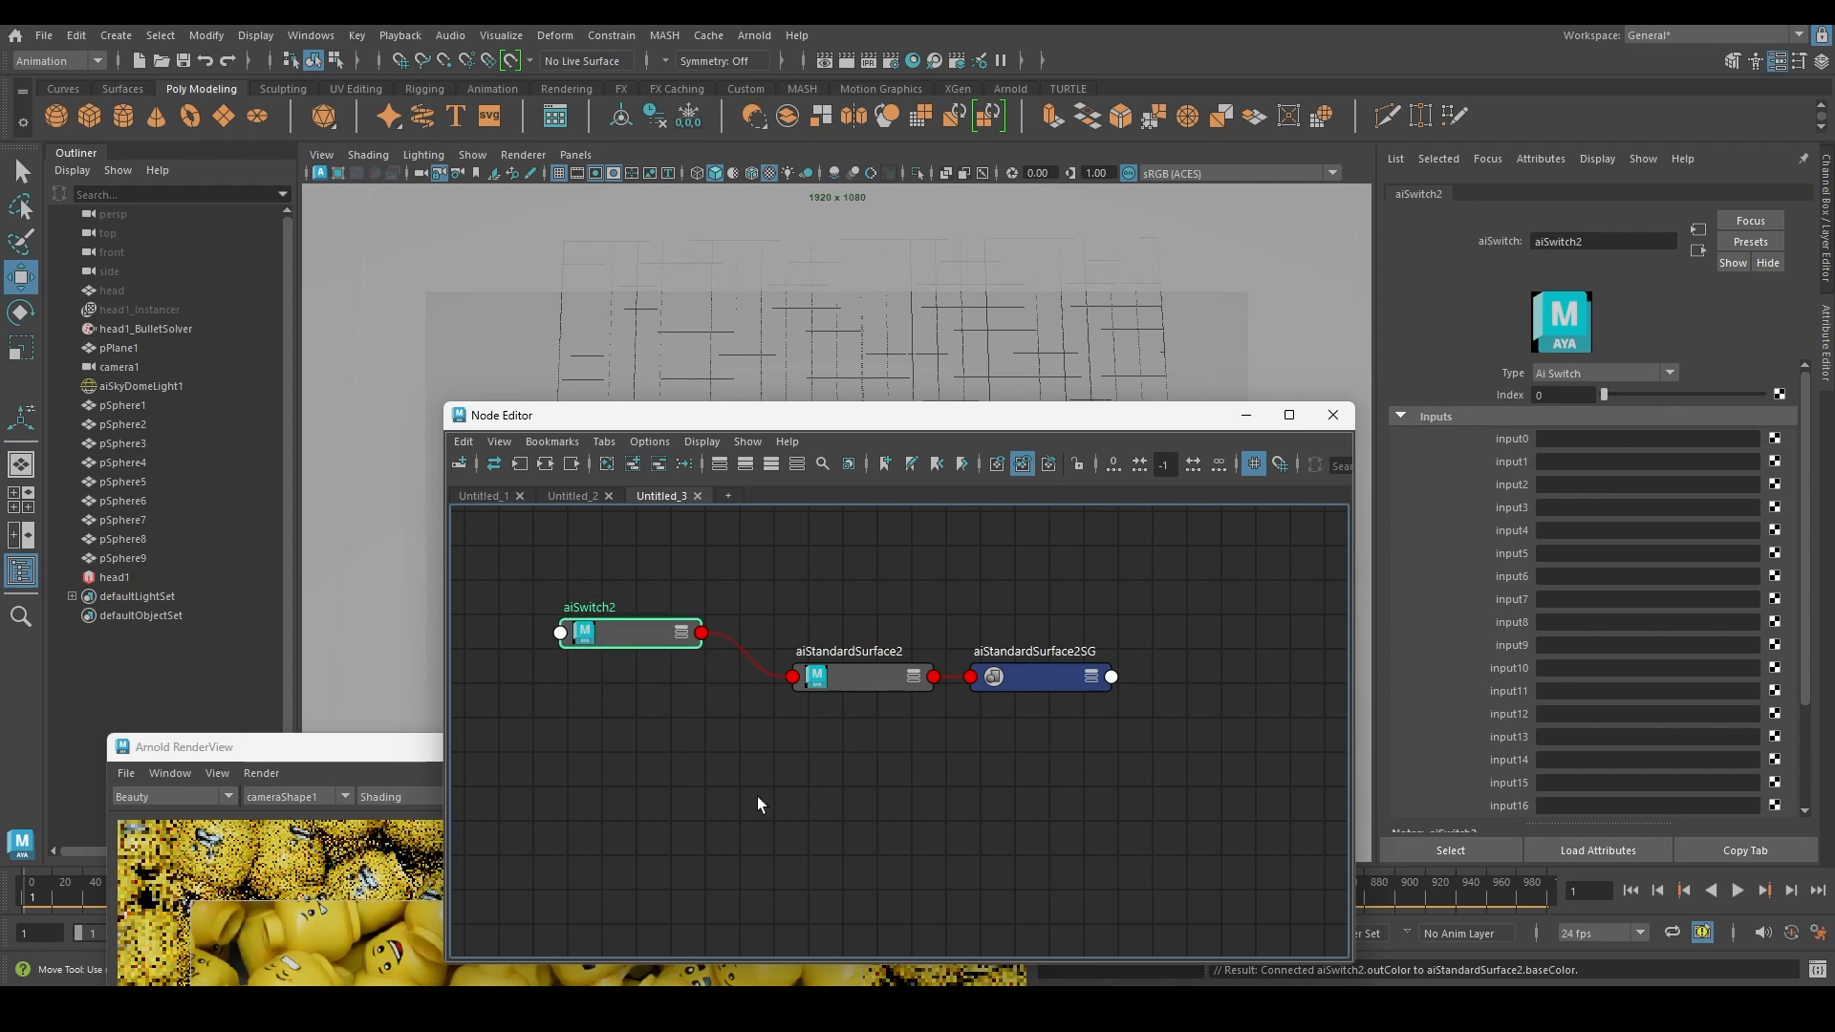
middle_click_drag(757, 795, 1019, 839, "alt")
scroll(847, 742, "down", 3)
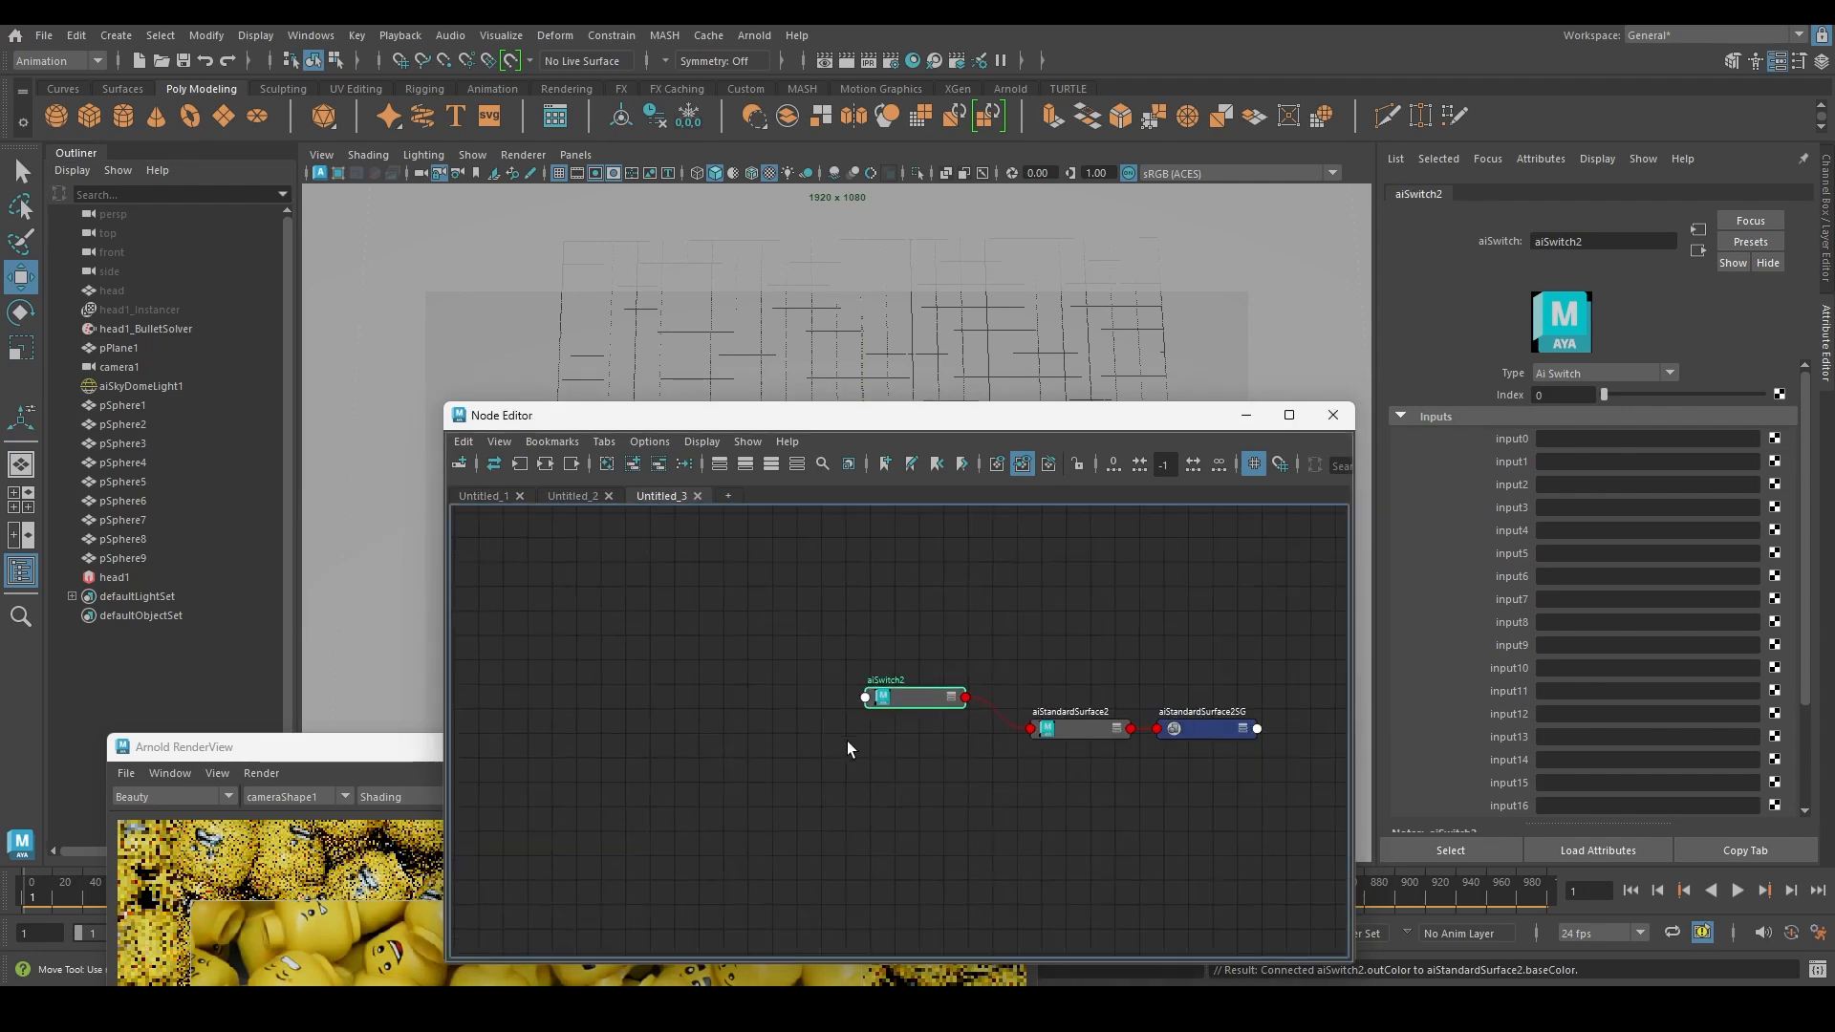
scroll(806, 728, "up", 5)
middle_click_drag(634, 753, 772, 751, "alt")
Create an aiColorCorrect node before aiSwitch2 and set its Input color to red
left_click(1048, 730)
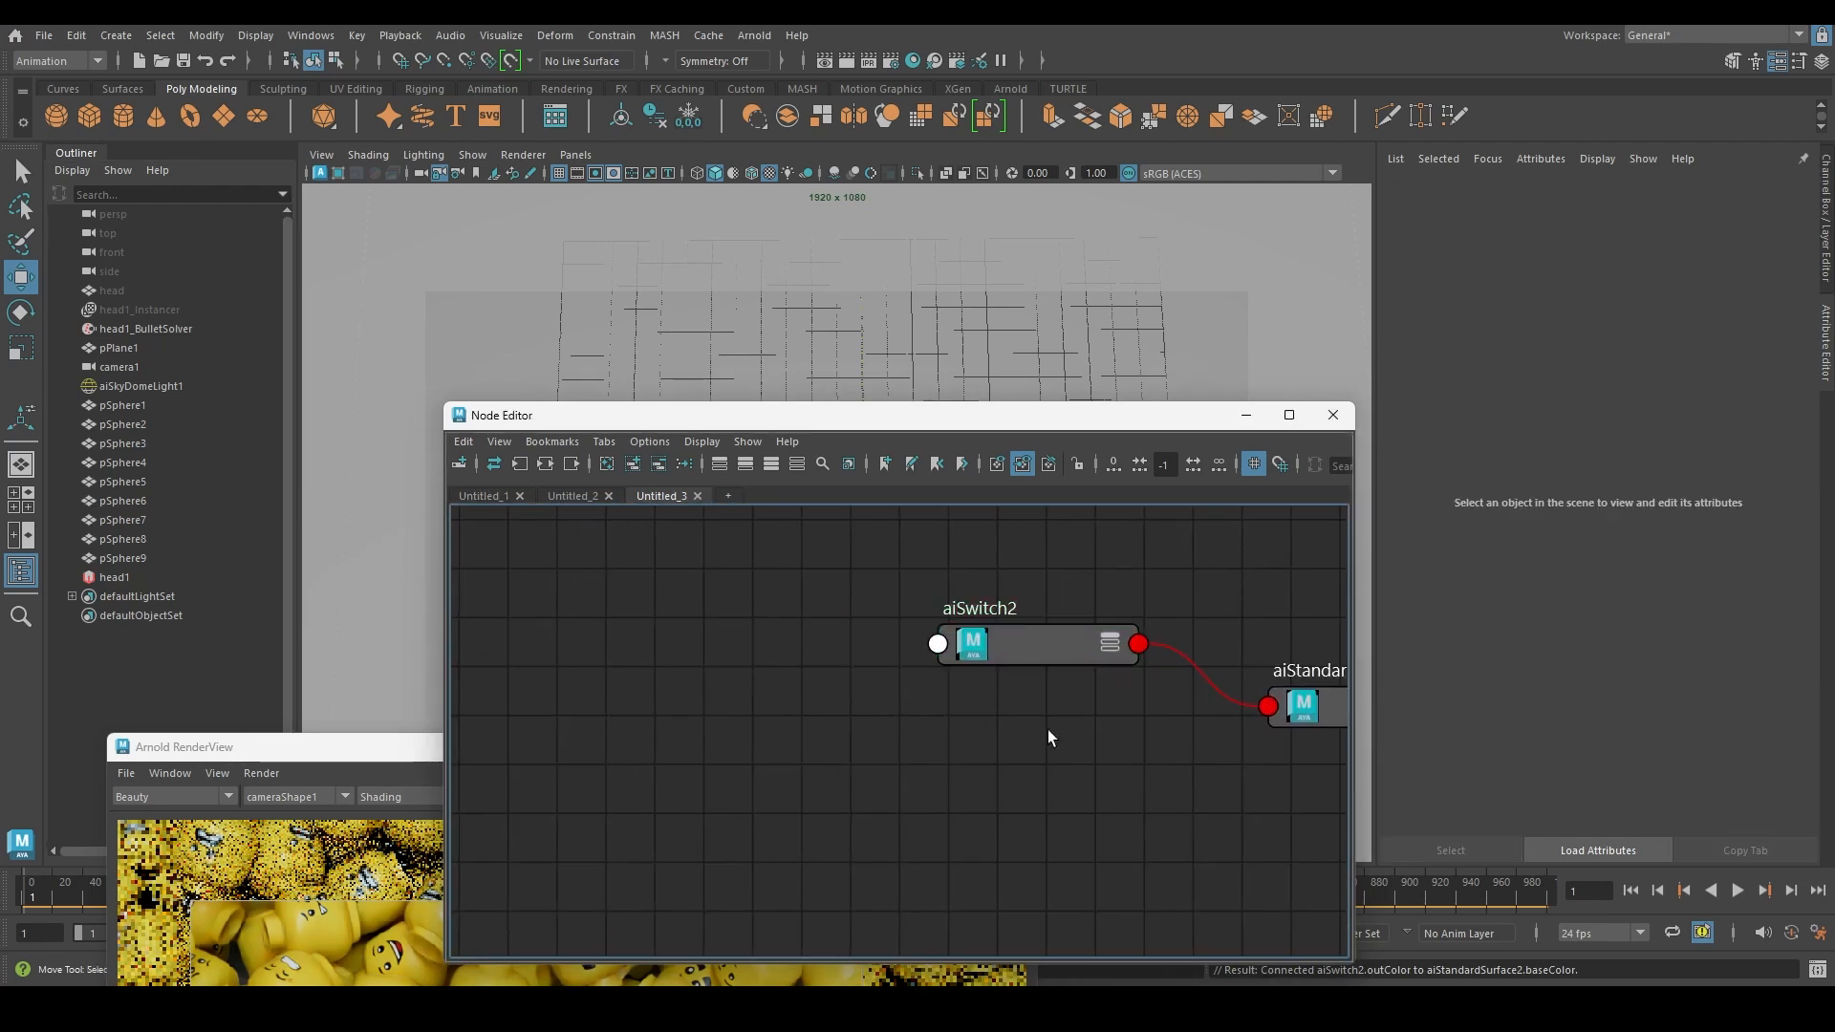
key("Tab")
type("fil")
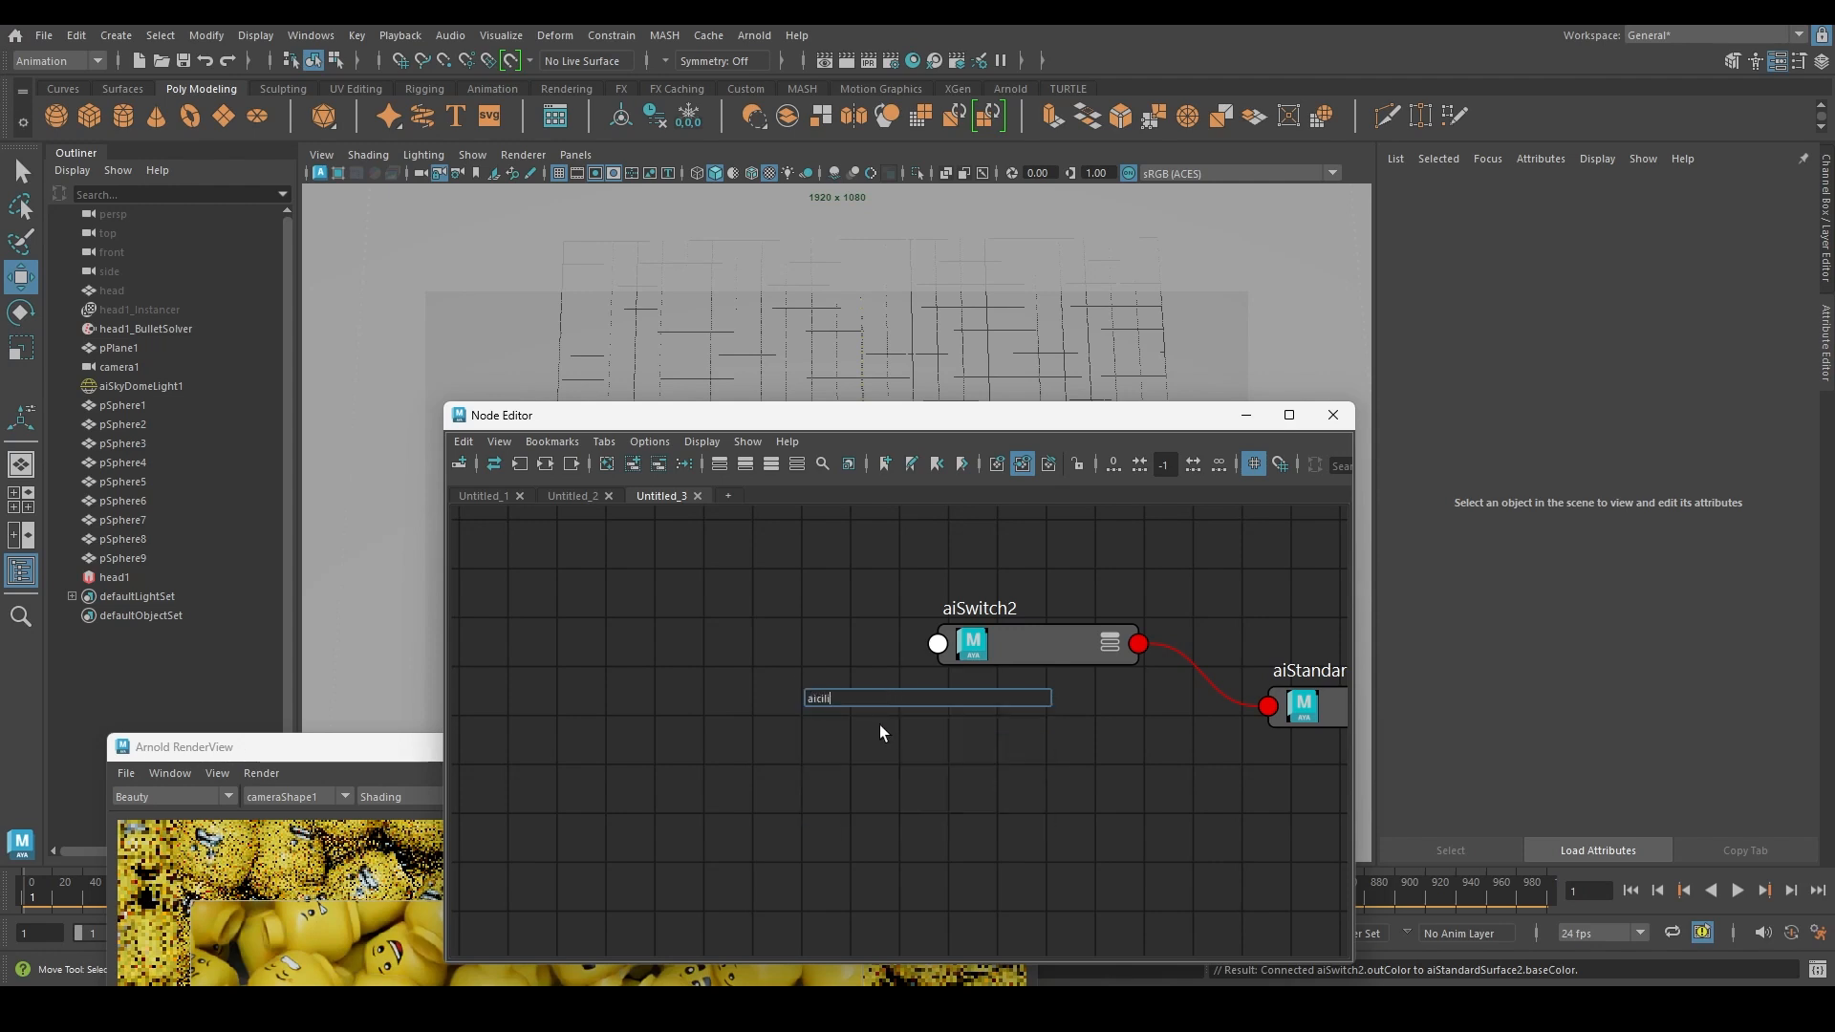
key("BackSpace")
type("olo")
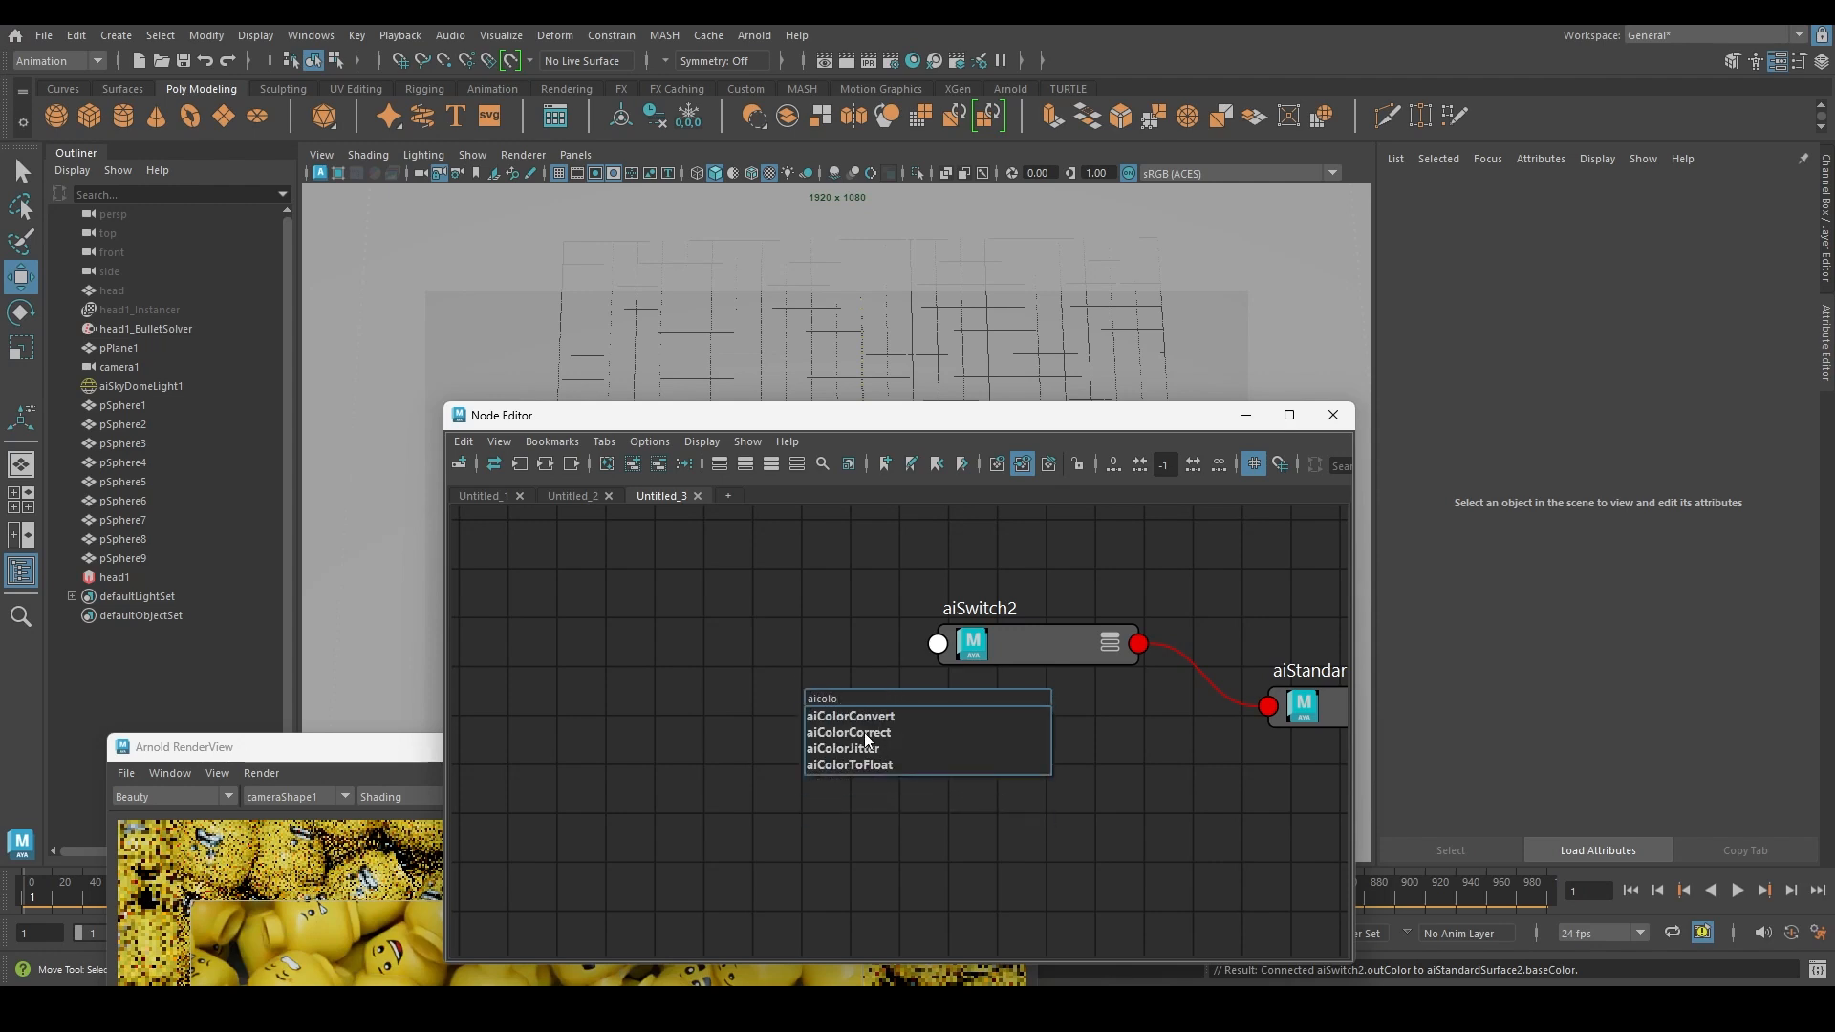
left_click(864, 732)
left_click_drag(864, 728, 703, 656)
left_click(1558, 372)
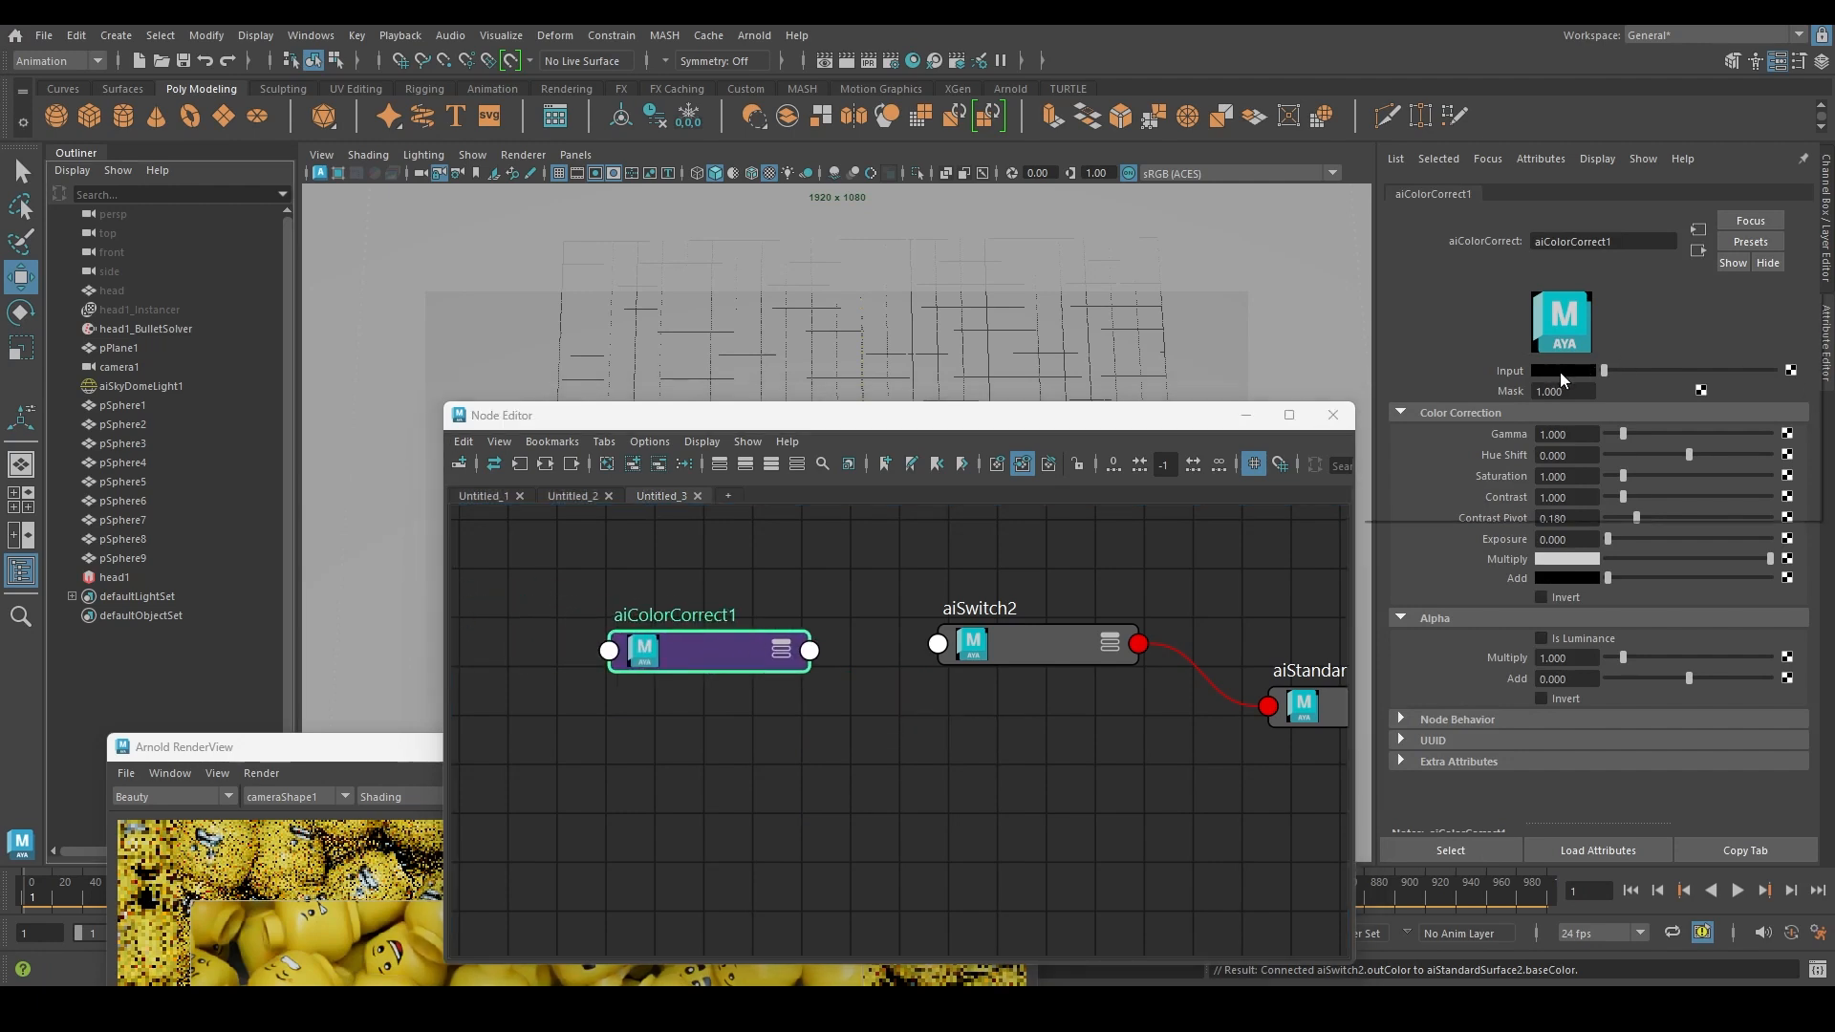
left_click(1493, 323)
left_click(681, 657)
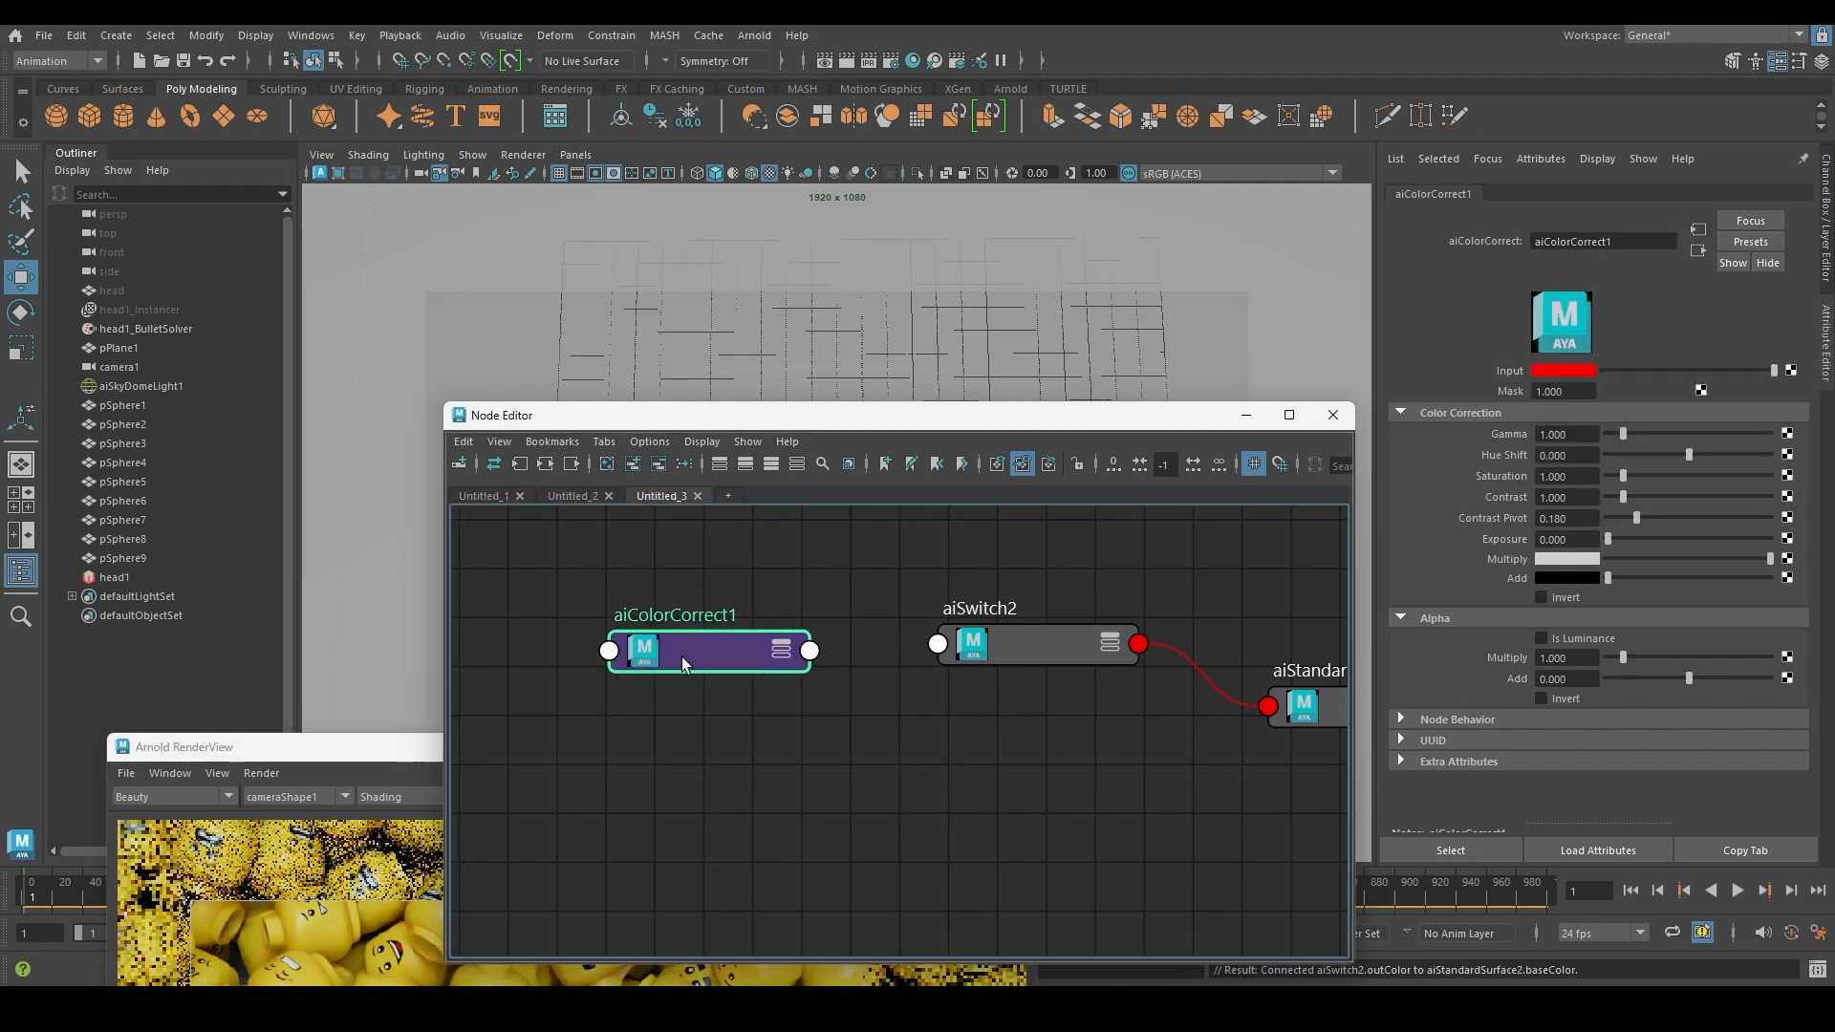
Duplicate the aiColorCorrect node twice, setting the copies' Input colors to yellow and green and stacking them below the original
key("ctrl+d")
left_click_drag(880, 839, 723, 764)
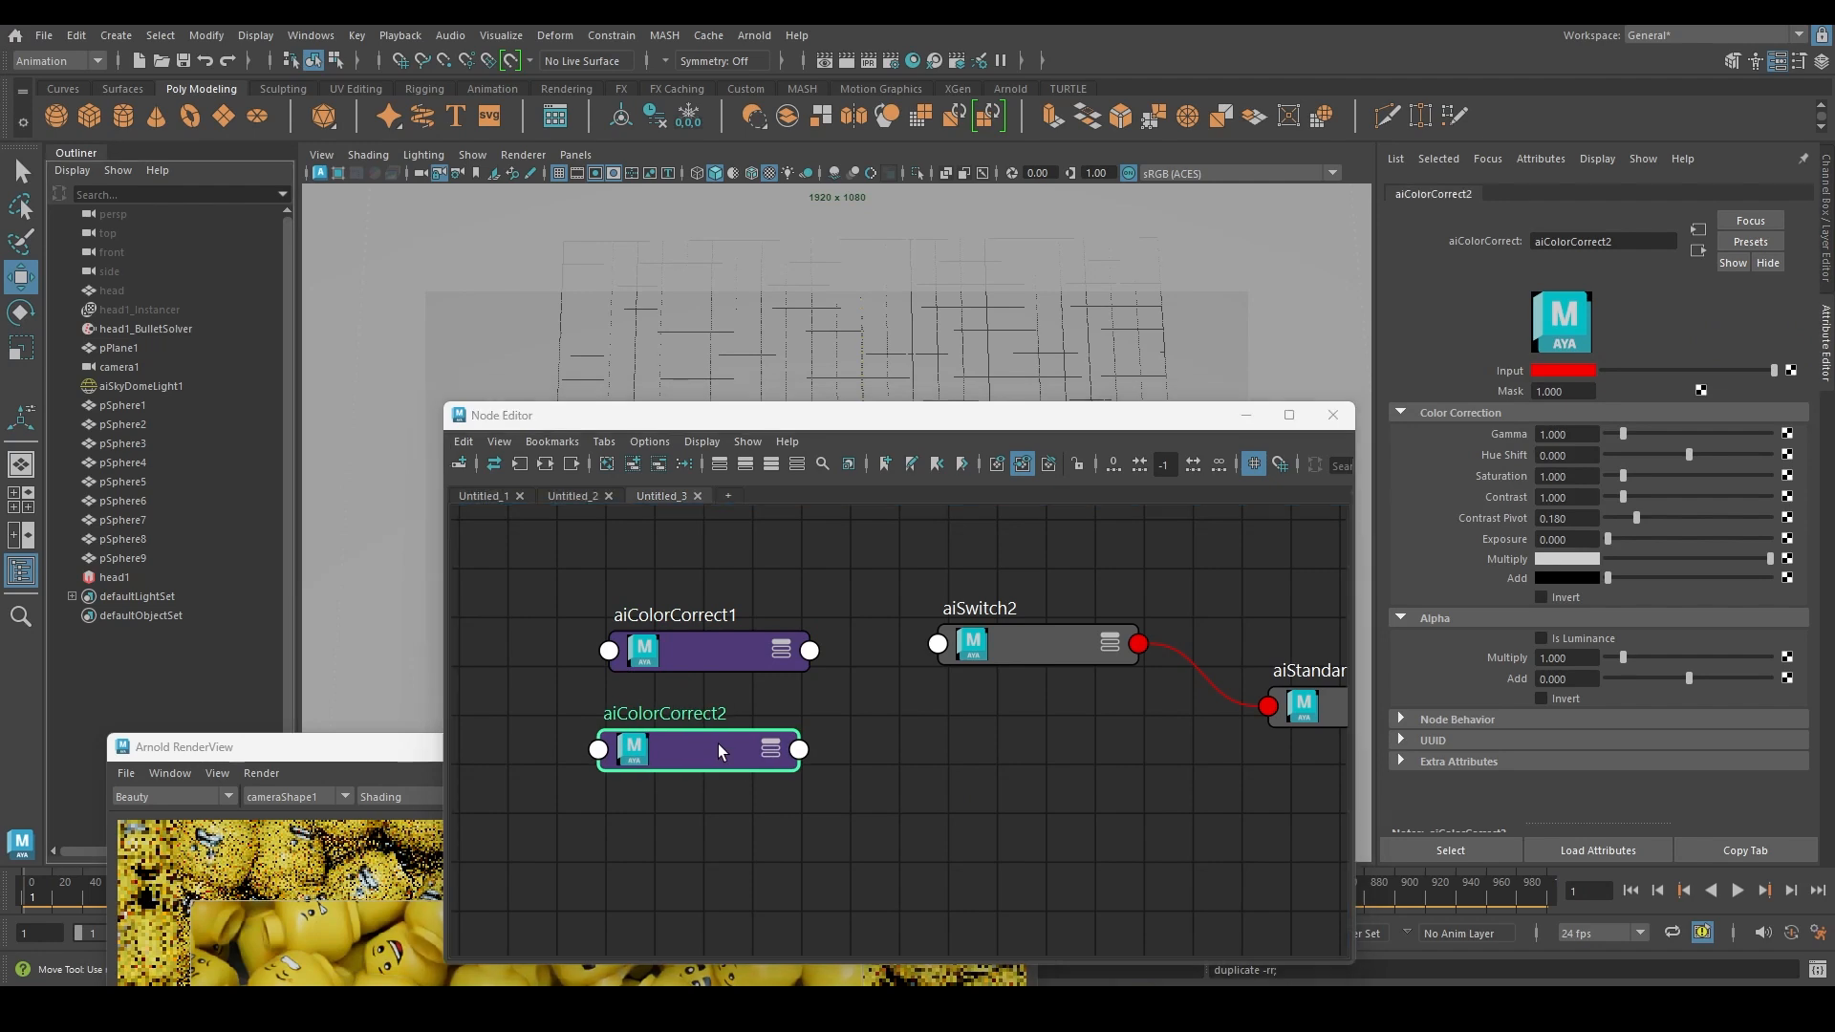
left_click(1573, 378)
left_click(1543, 344)
key("ctrl+d")
left_click_drag(852, 853, 726, 845)
left_click(1560, 371)
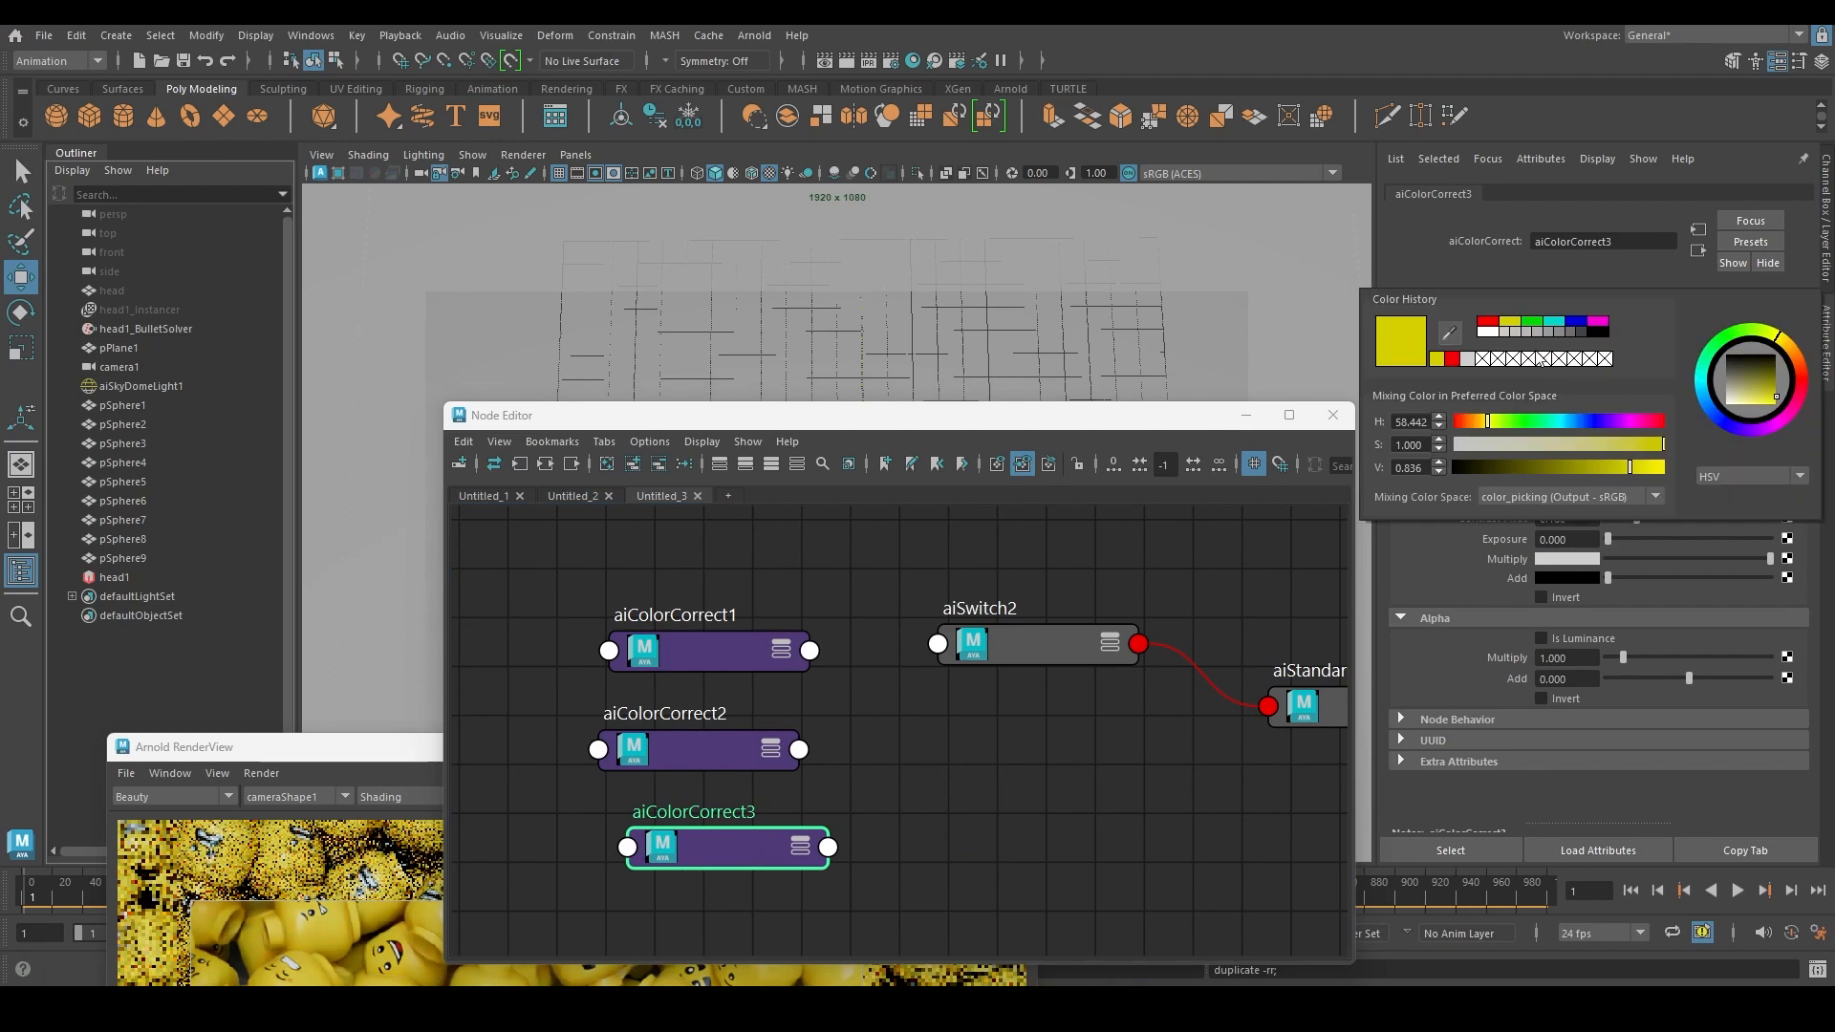
left_click(1545, 325)
left_click_drag(732, 840, 722, 841)
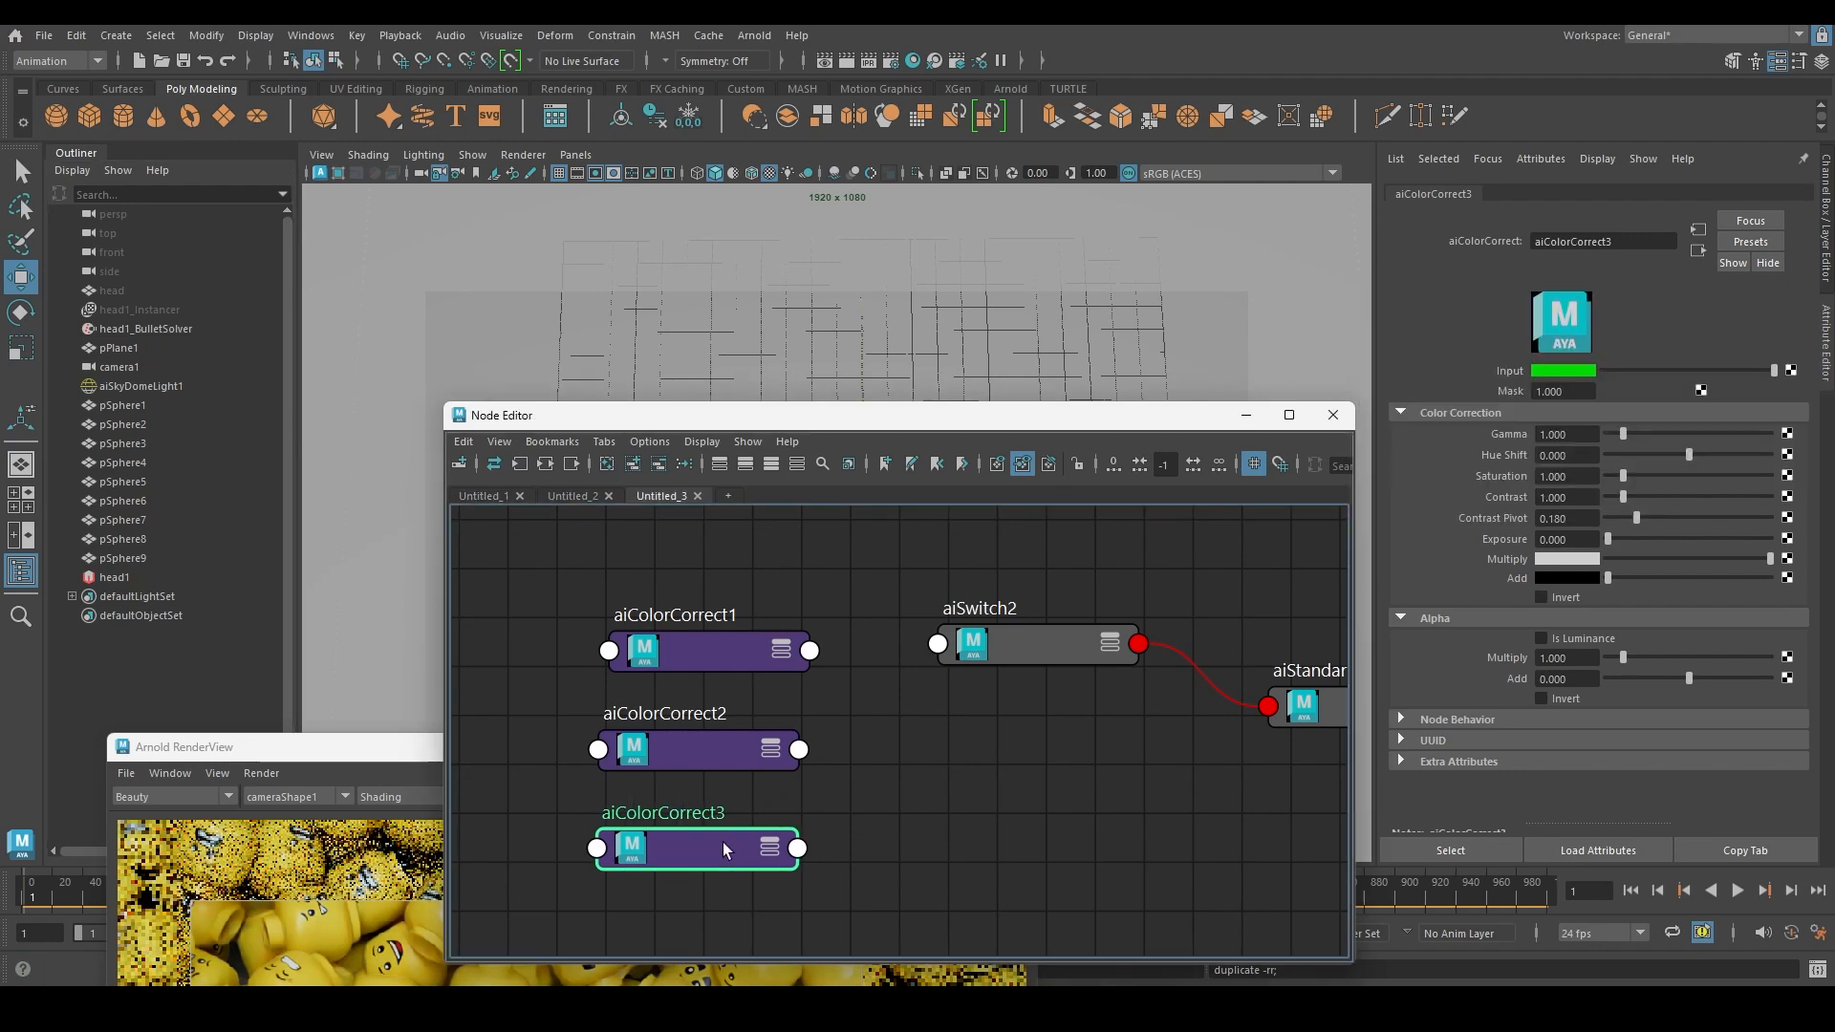
Duplicate aiColorCorrect3, set the copy's Input color to cyan and place it below the other color nodes
key("ctrl+d")
middle_click_drag(950, 835, 946, 695, "alt")
scroll(938, 755, "down", 5)
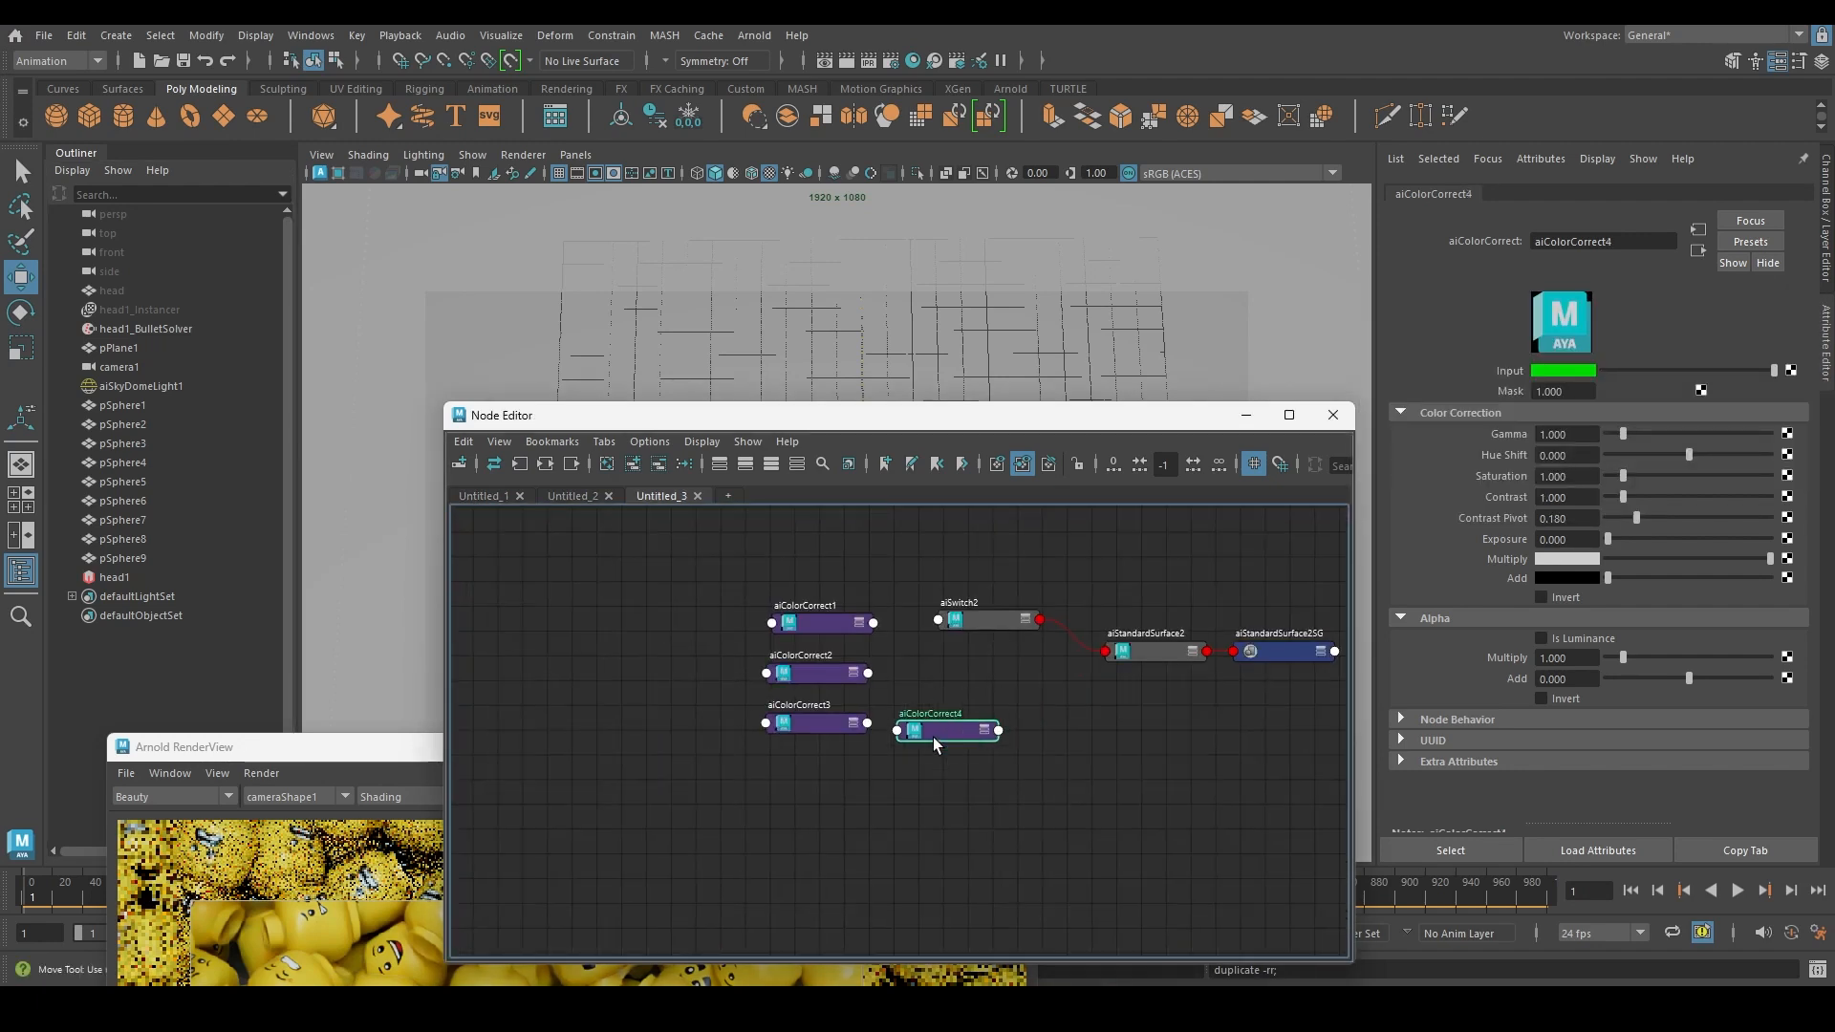
left_click(1587, 373)
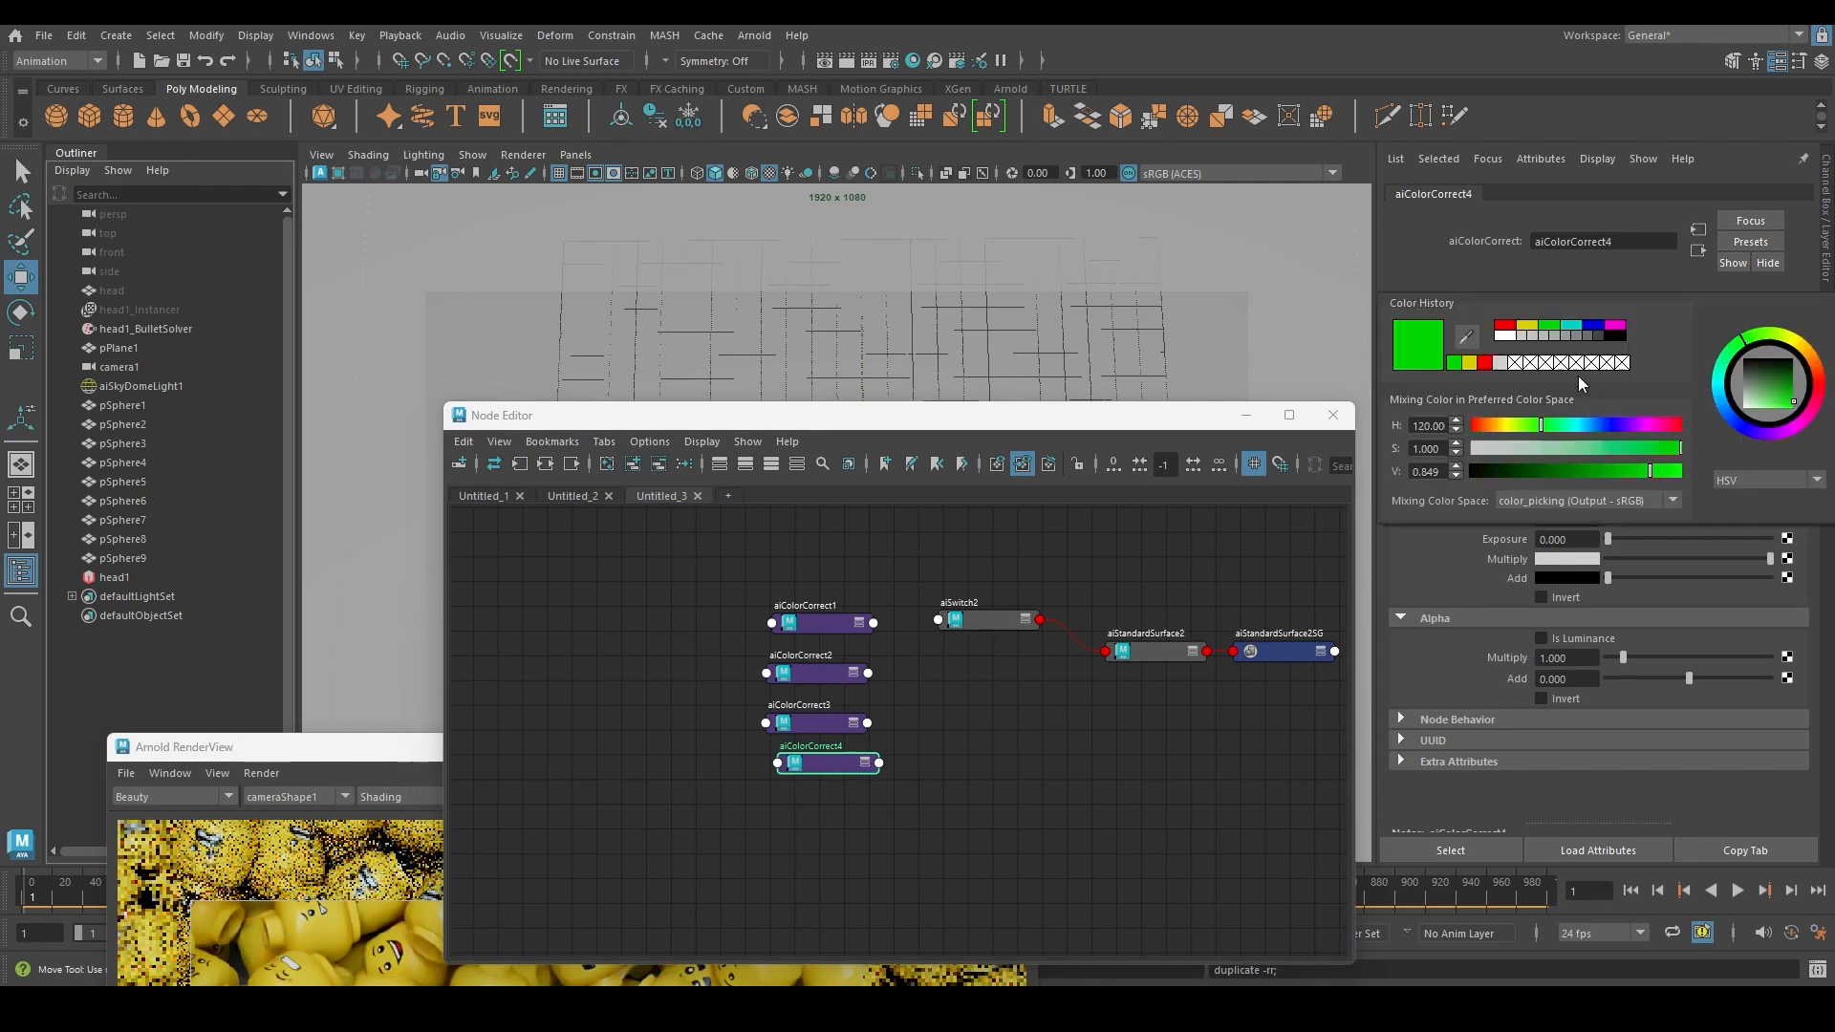
left_click(1576, 325)
left_click_drag(822, 768, 797, 776)
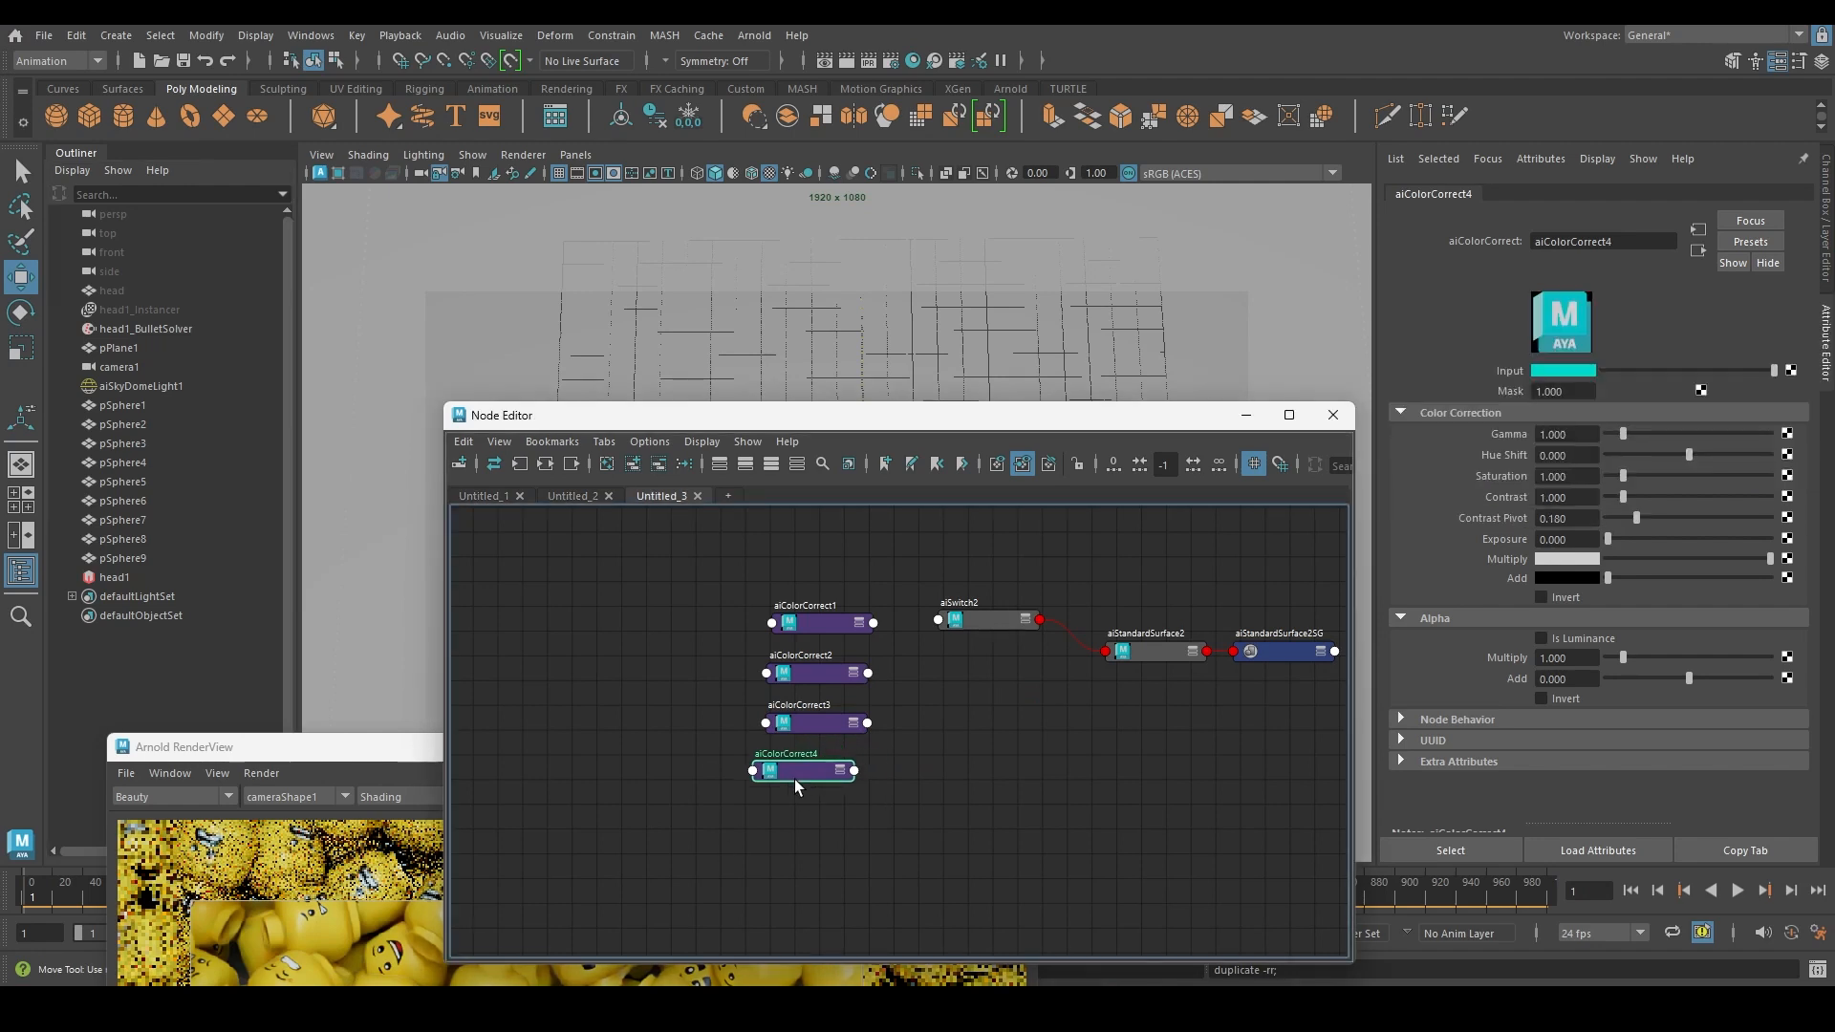
Add two more aiColorCorrect copies below the stack, with Input colors blue and magenta
key("ctrl+d")
left_click_drag(891, 878, 791, 817)
left_click(1551, 375)
left_click(1565, 325)
key("ctrl+d")
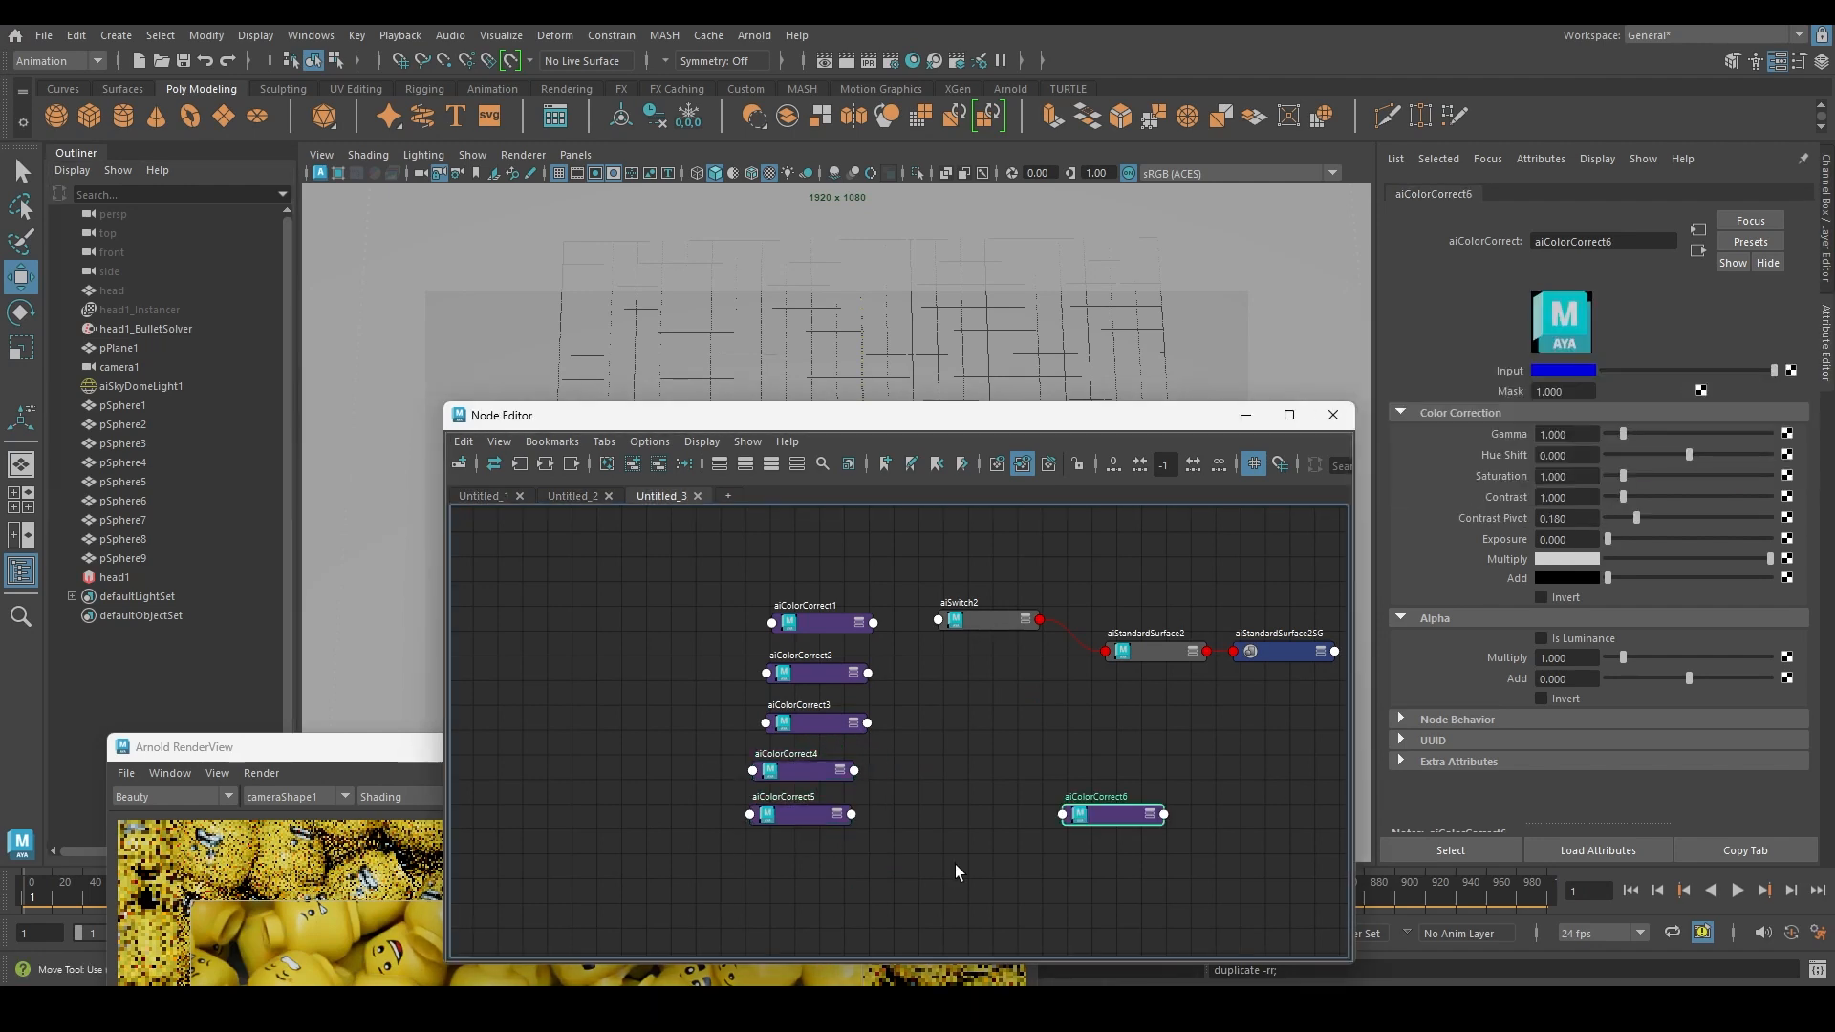
left_click_drag(1114, 814, 799, 854)
left_click(1564, 371)
left_click(1649, 342)
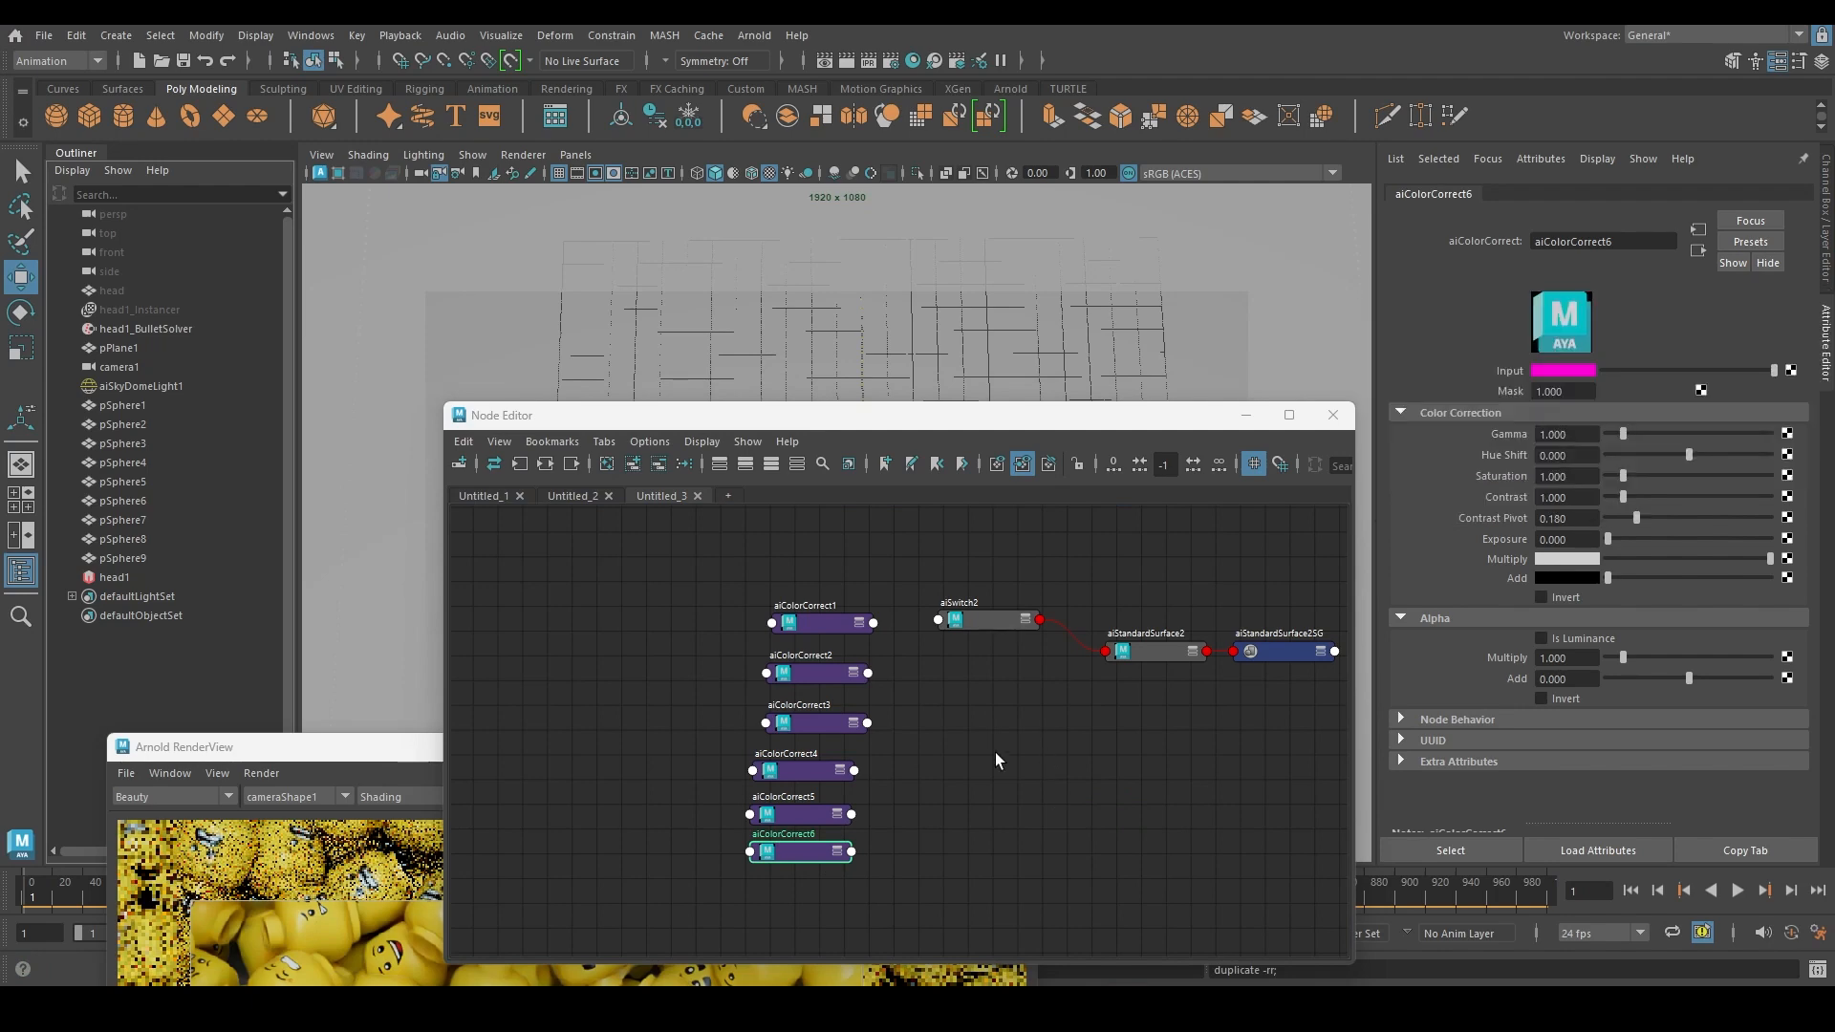
left_click_drag(893, 415, 1157, 625)
left_click_drag(530, 484, 889, 571)
left_click_drag(1227, 627, 903, 291)
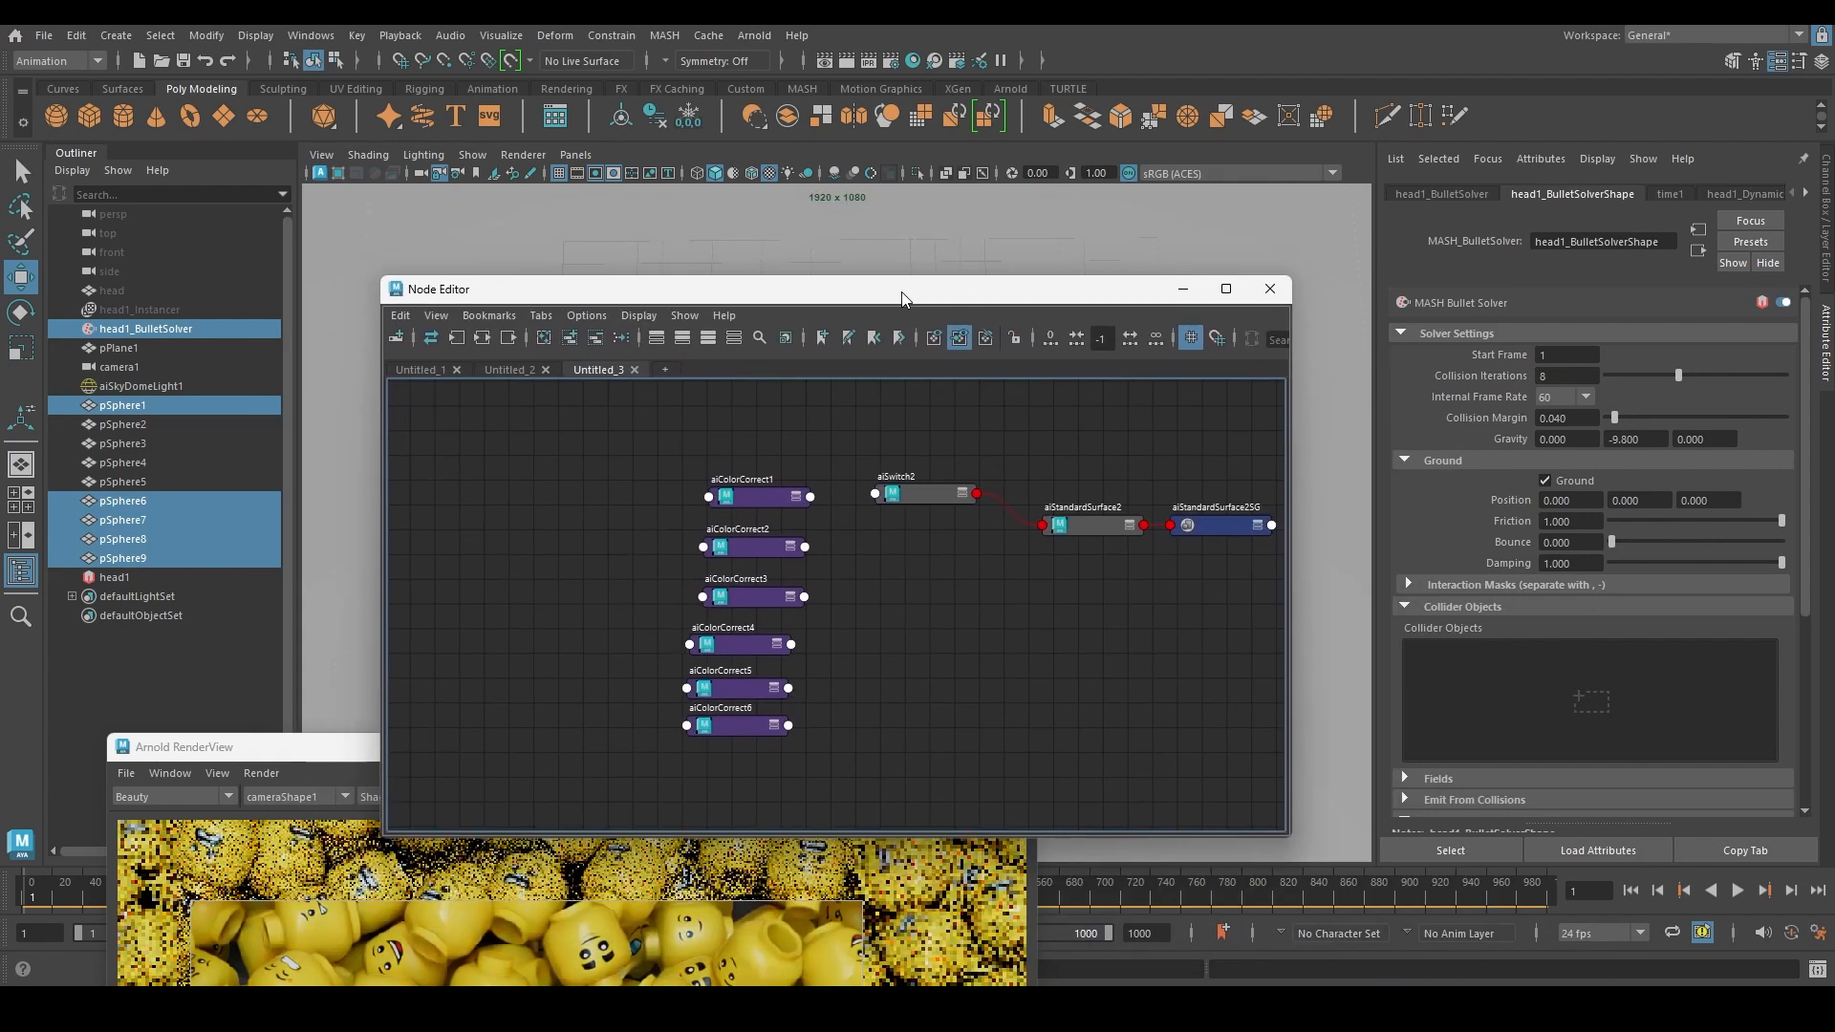
Connect aiColorCorrect1 through aiColorCorrect6 in order to input0 through input5 of aiSwitch2
left_click(892, 499)
middle_click_drag(755, 501, 1577, 439)
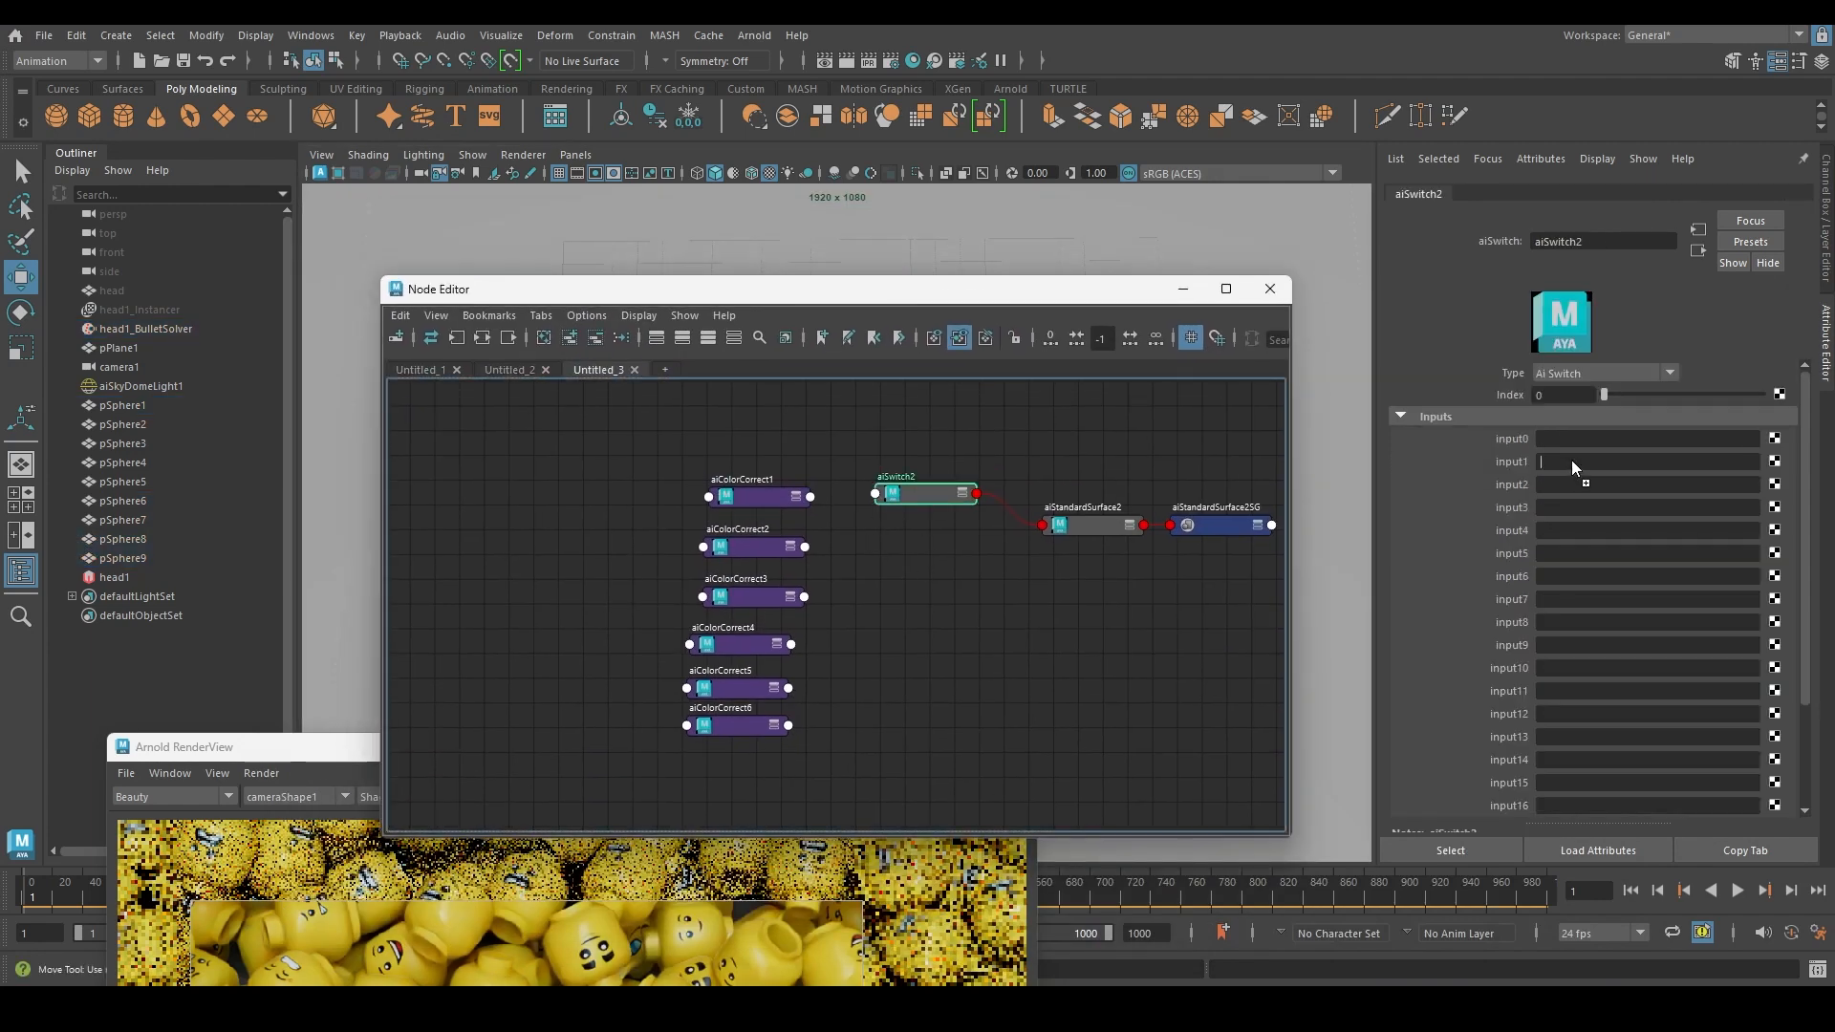
middle_click_drag(751, 564, 1541, 463)
middle_click_drag(770, 602, 1541, 486)
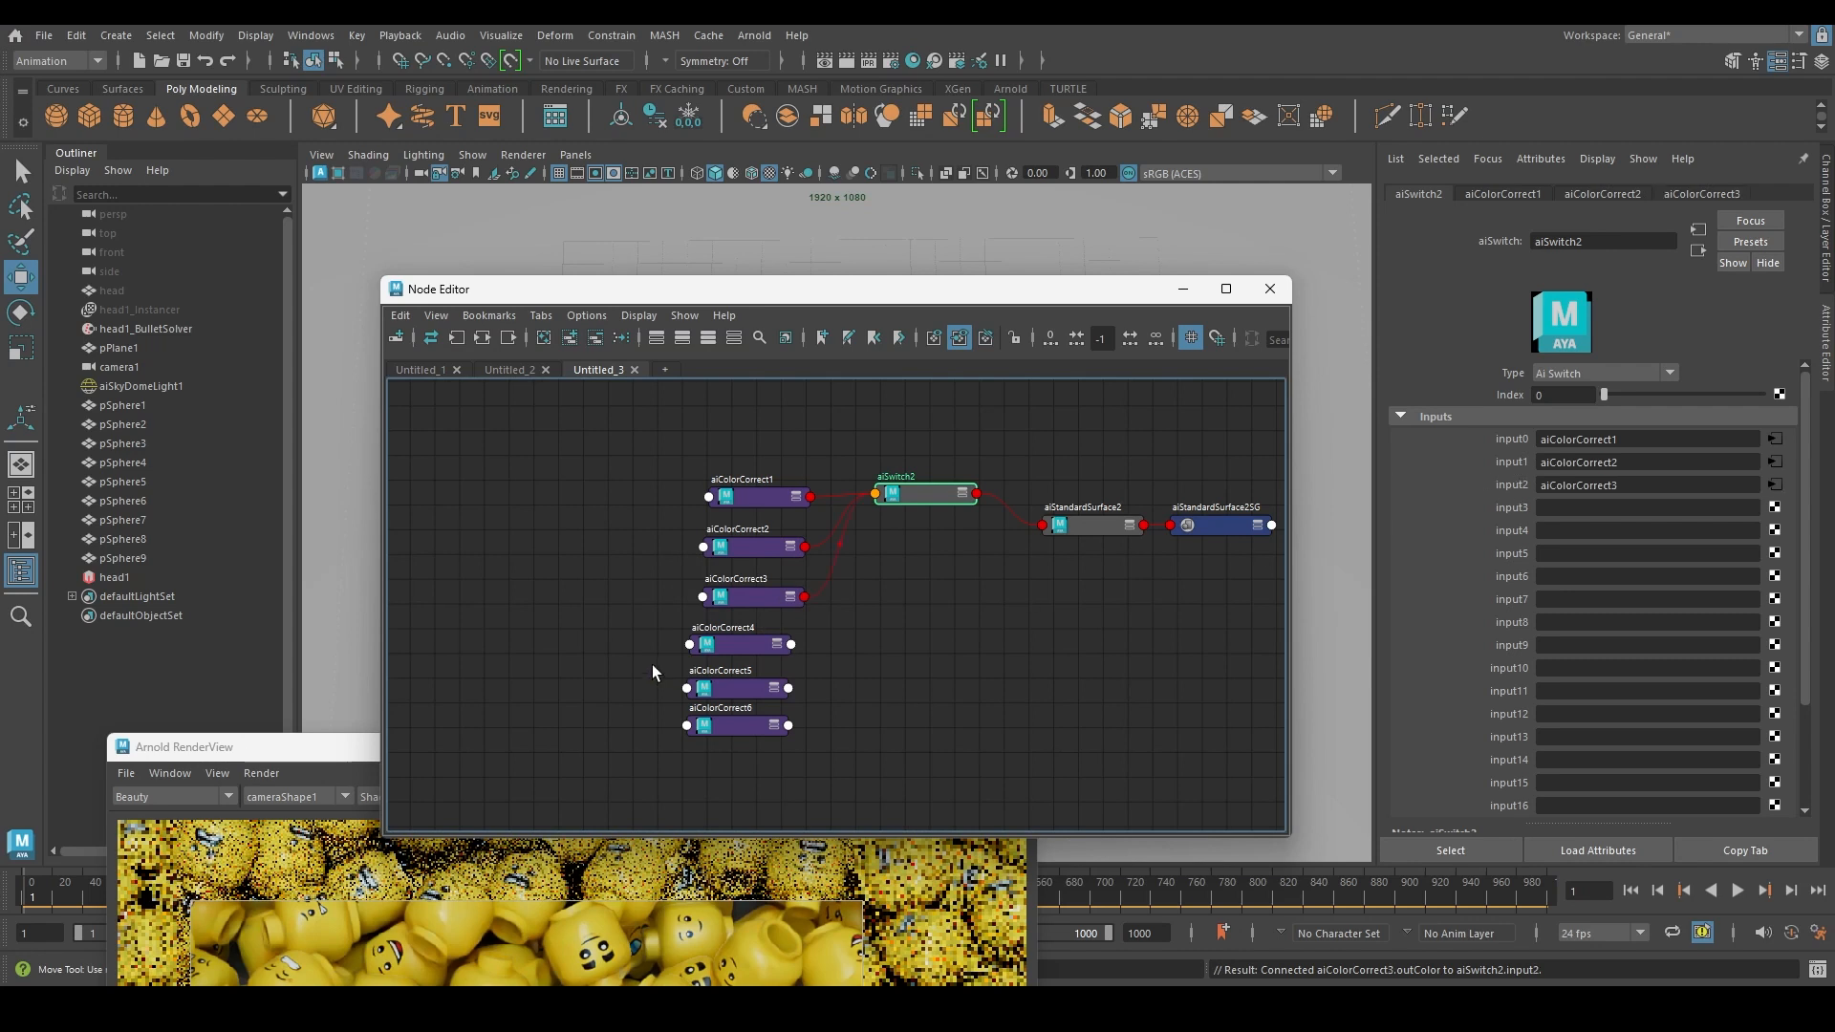
middle_click_drag(758, 646, 1567, 507)
middle_click_drag(760, 690, 1541, 532)
middle_click_drag(744, 720, 1553, 553)
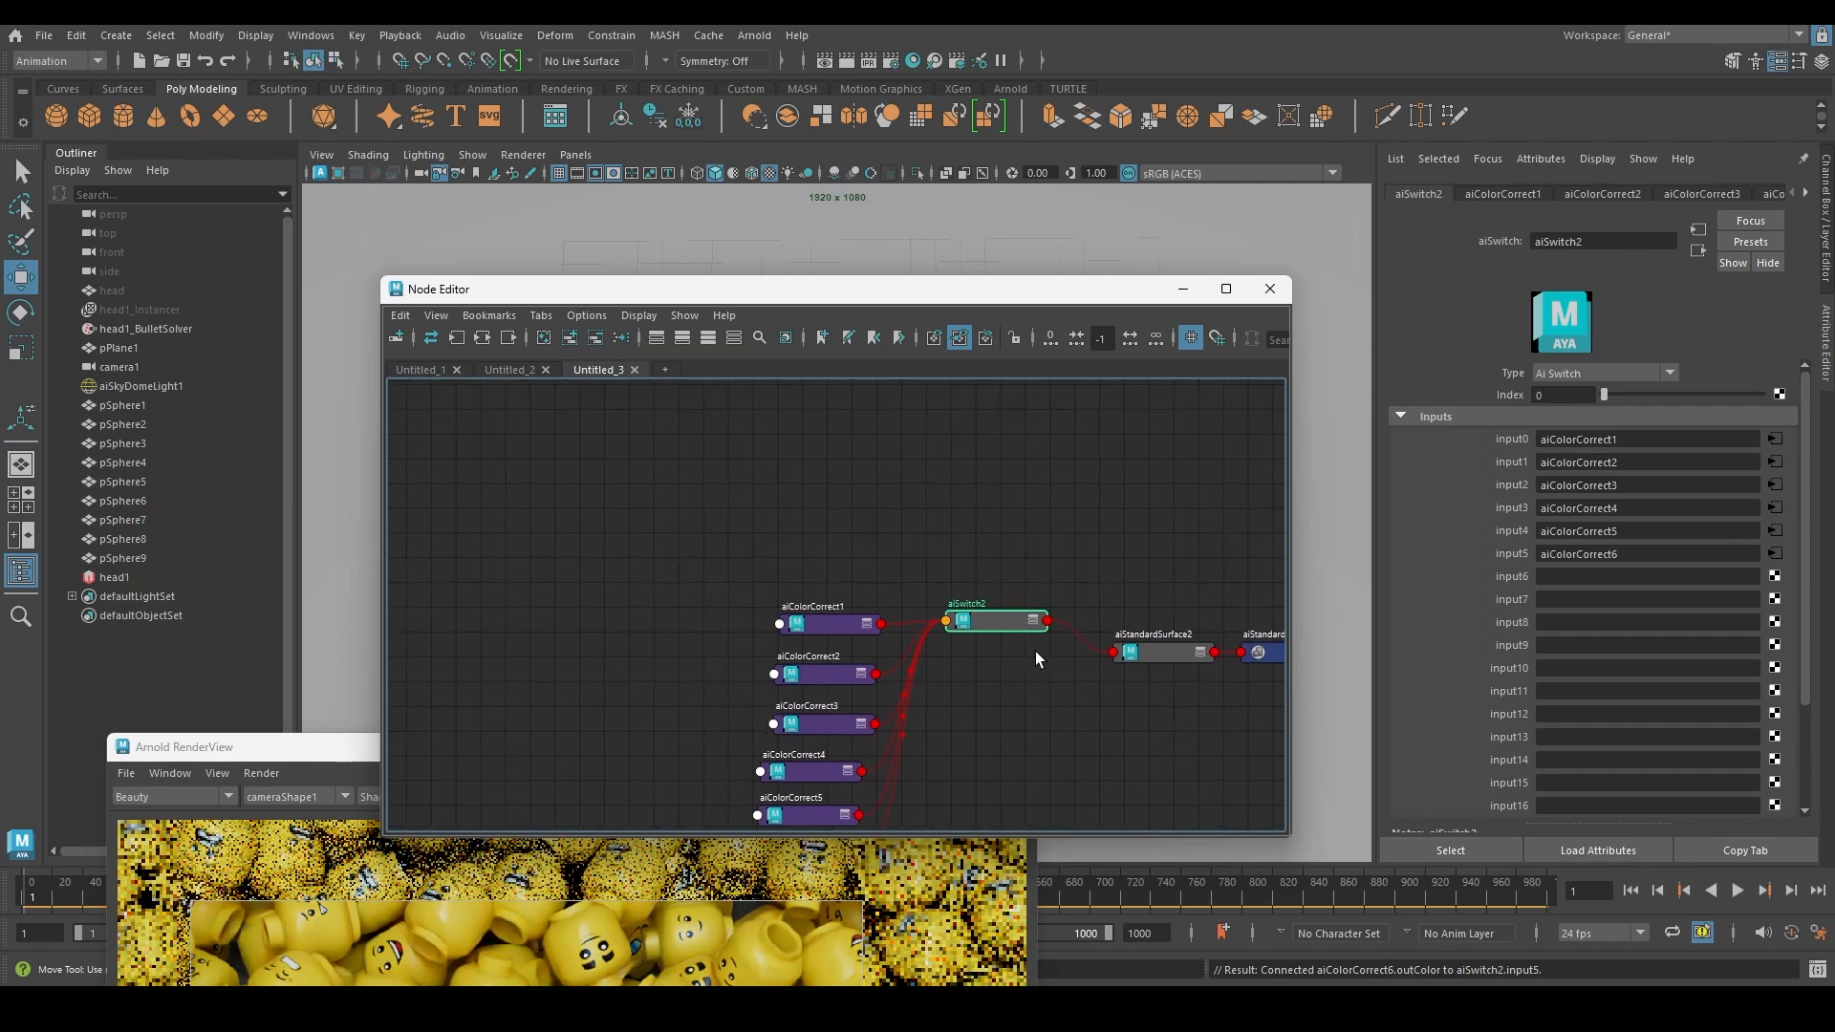
Create an aiColorJitter node and place it above the aiColorCorrect nodes and aiSwitch2
key("Tab")
type("aicolo")
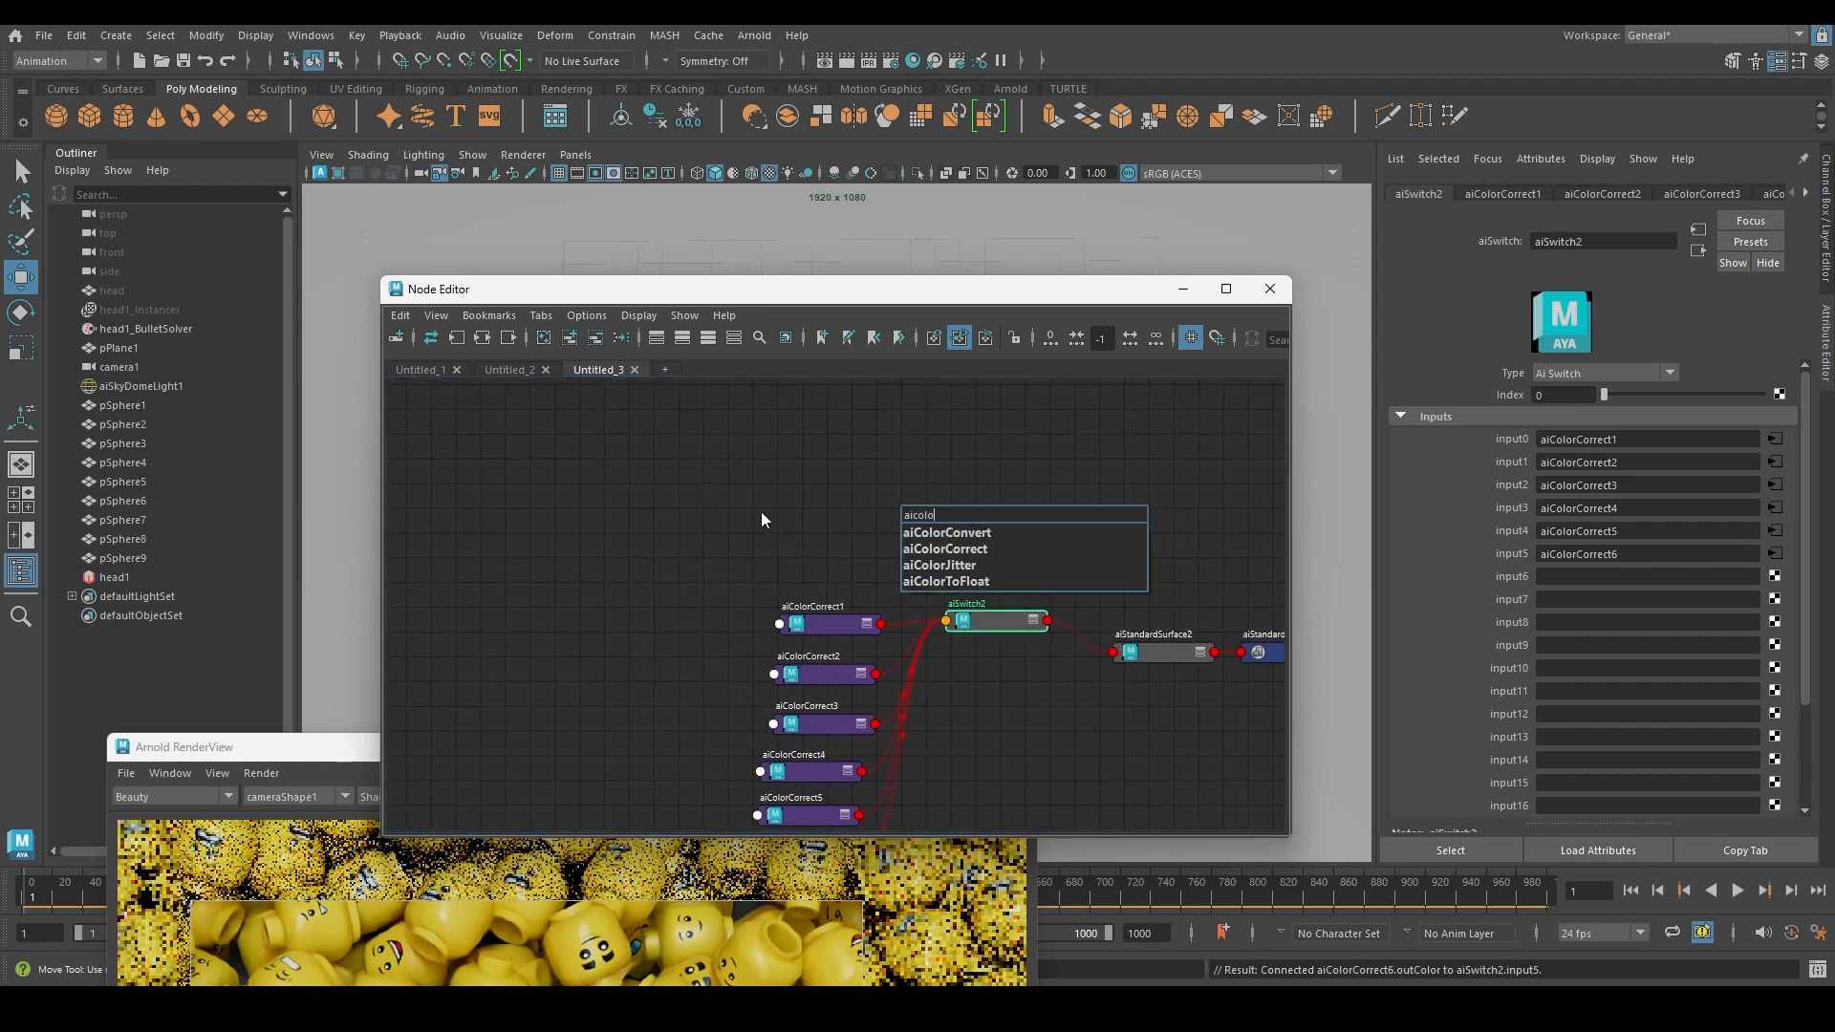
left_click(959, 566)
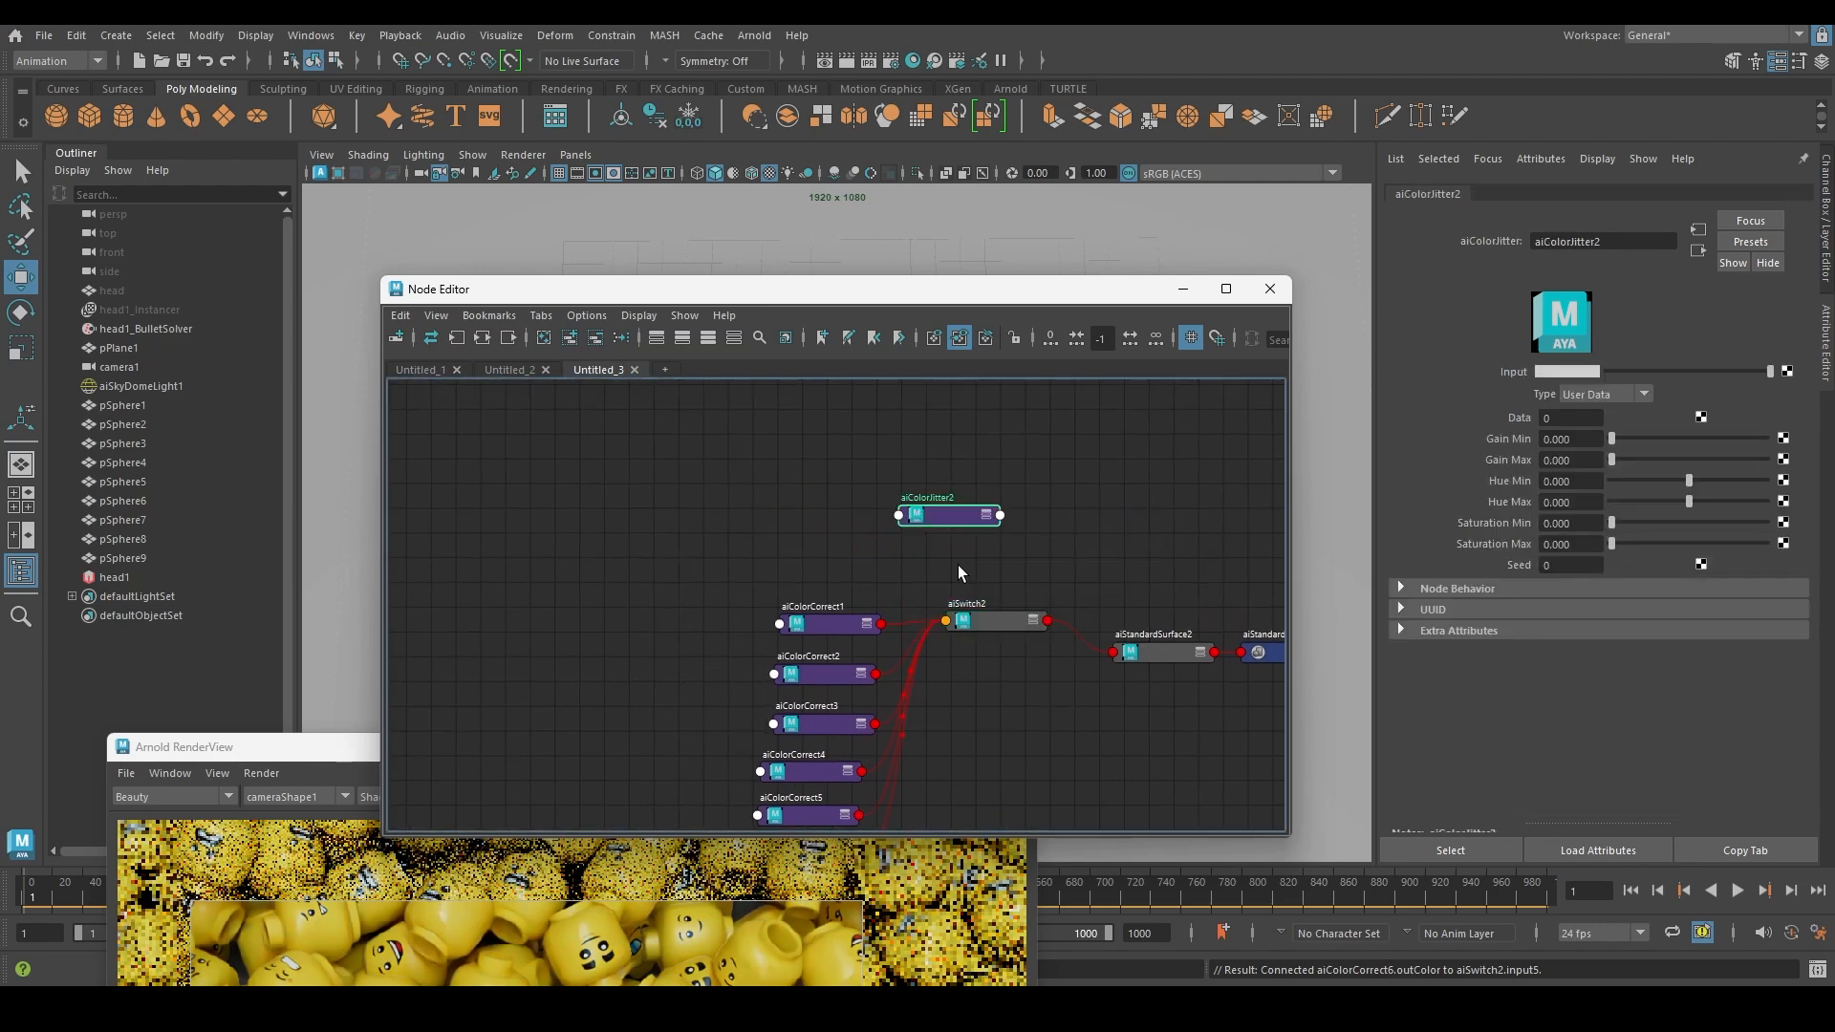
left_click_drag(953, 521, 890, 520)
scroll(975, 583, "up", 2)
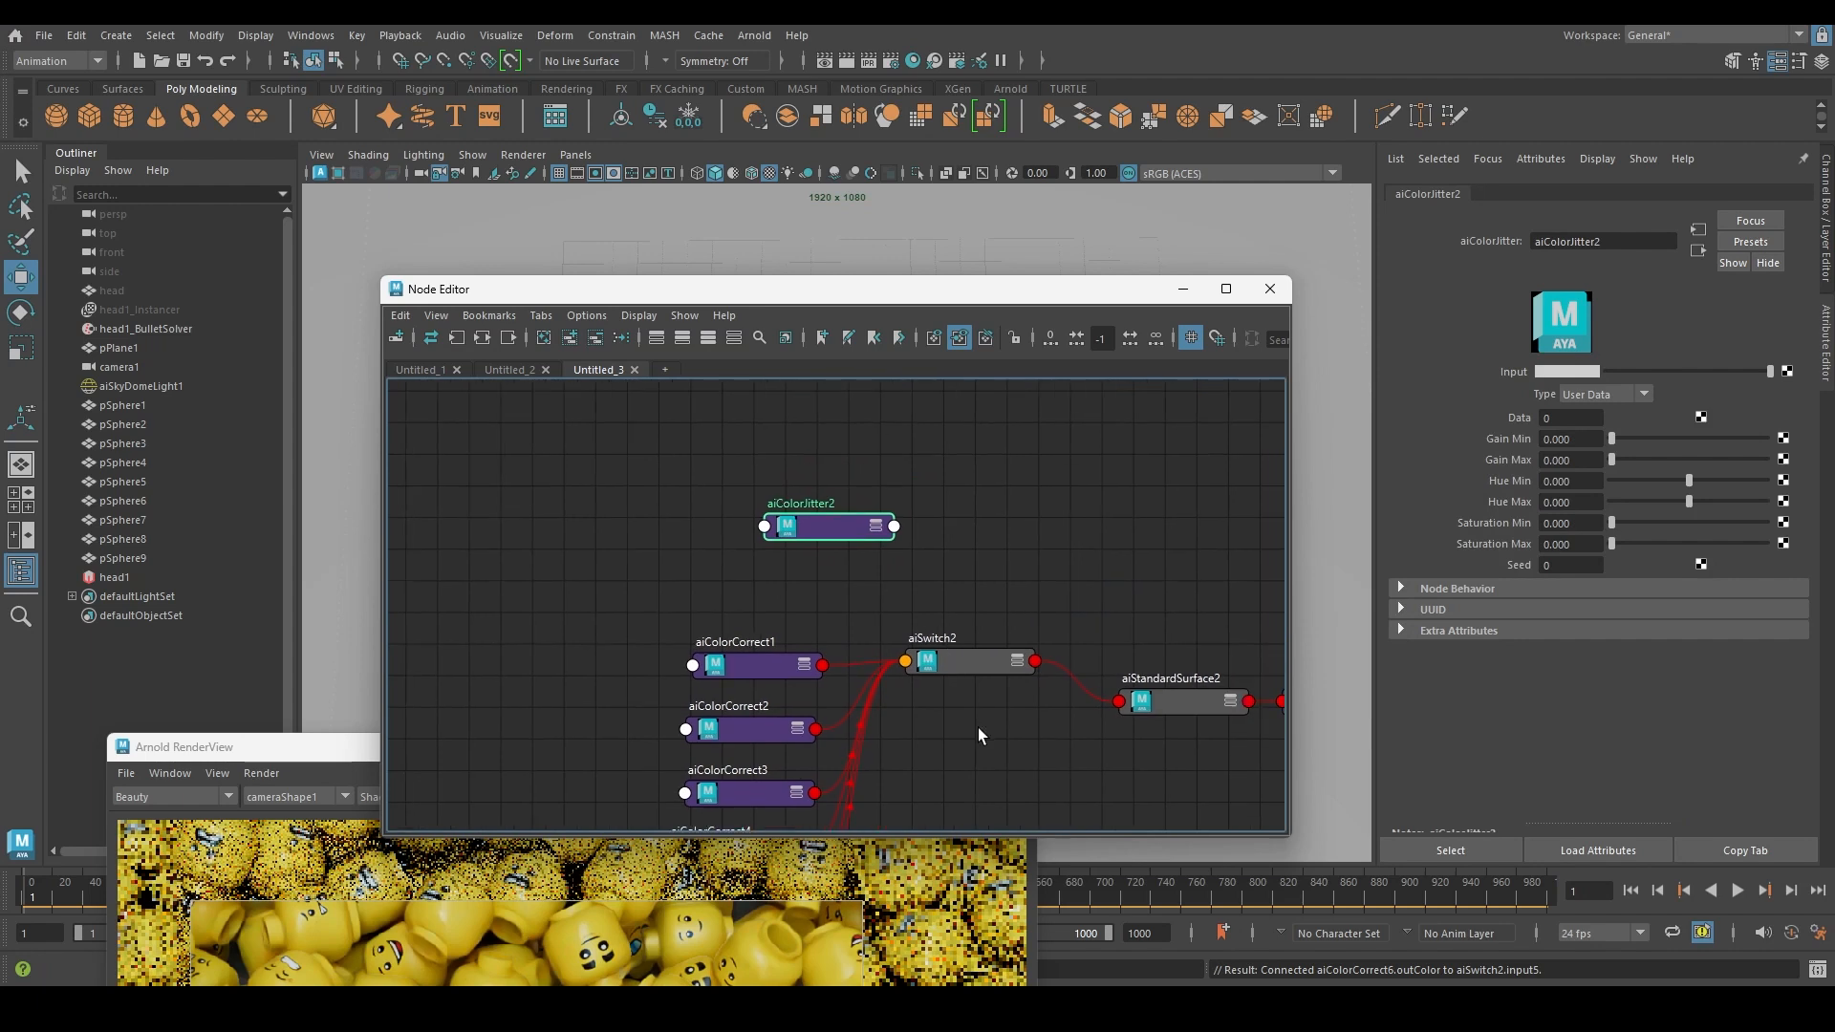
Compare aiSwitch2's index and connected inputs with the Gain Max setting of aiColorJitter2
left_click(971, 669)
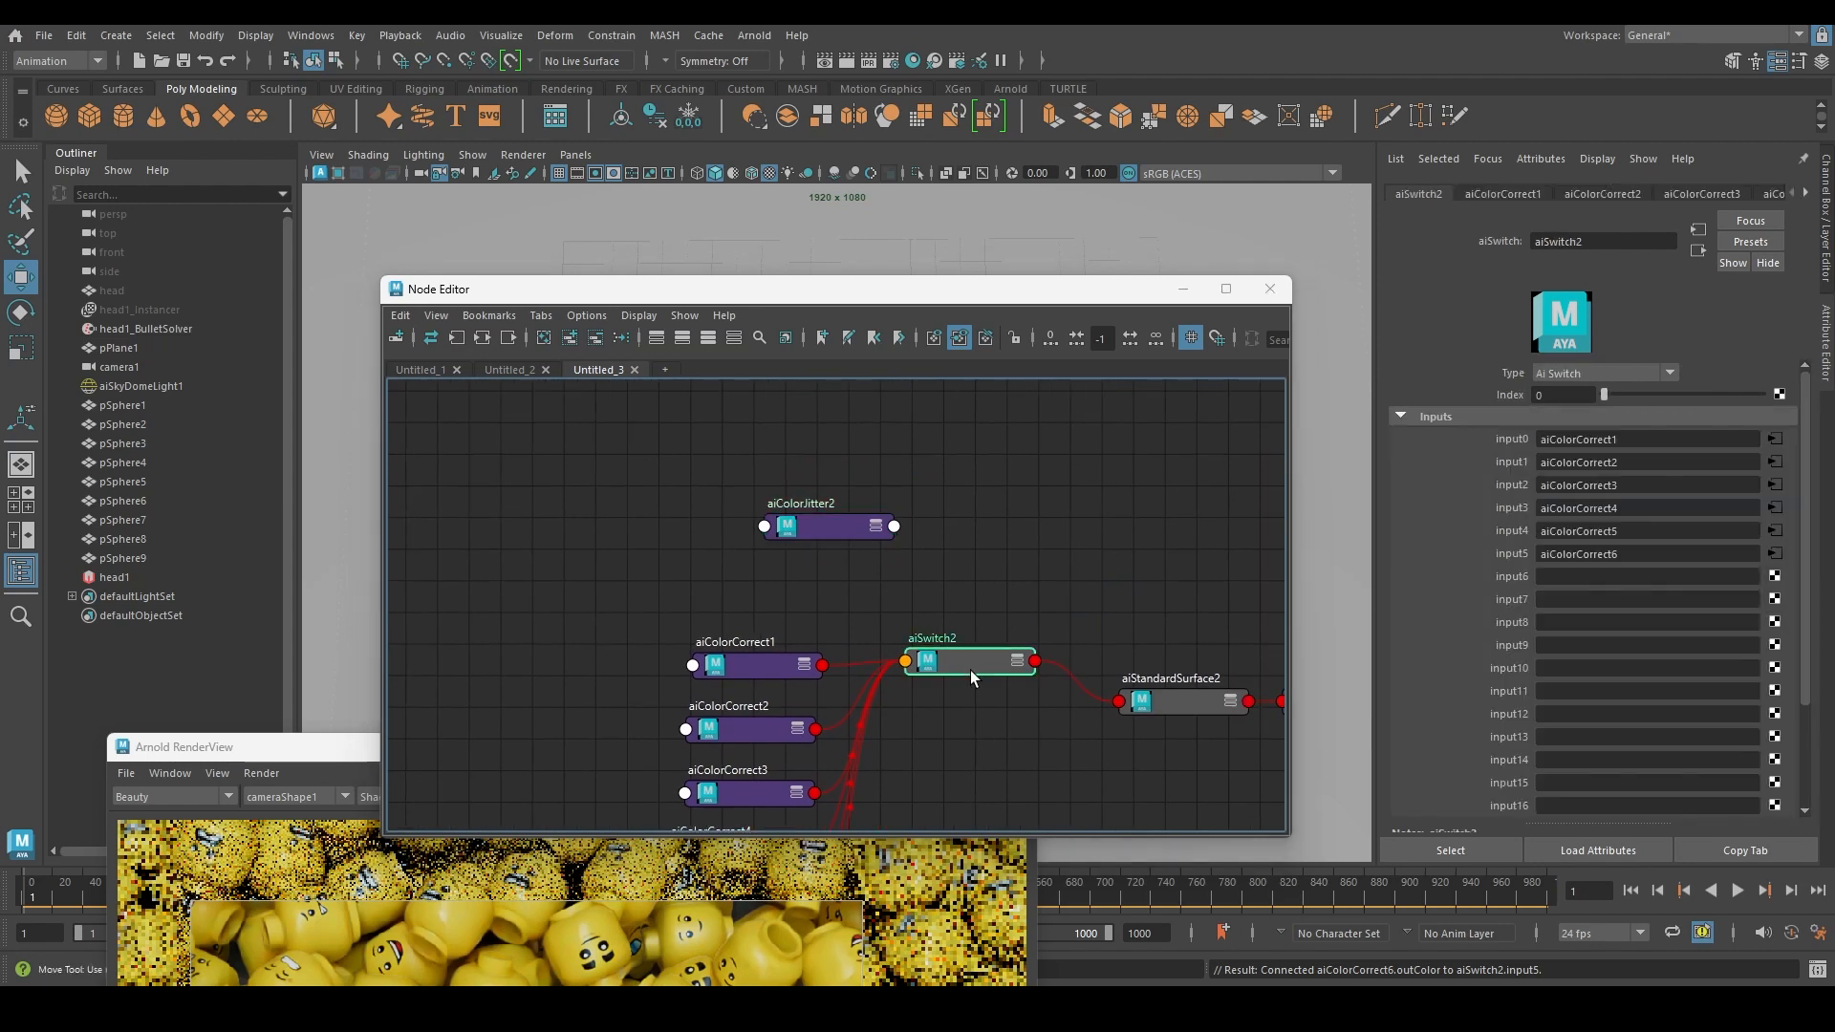
left_click(1562, 396)
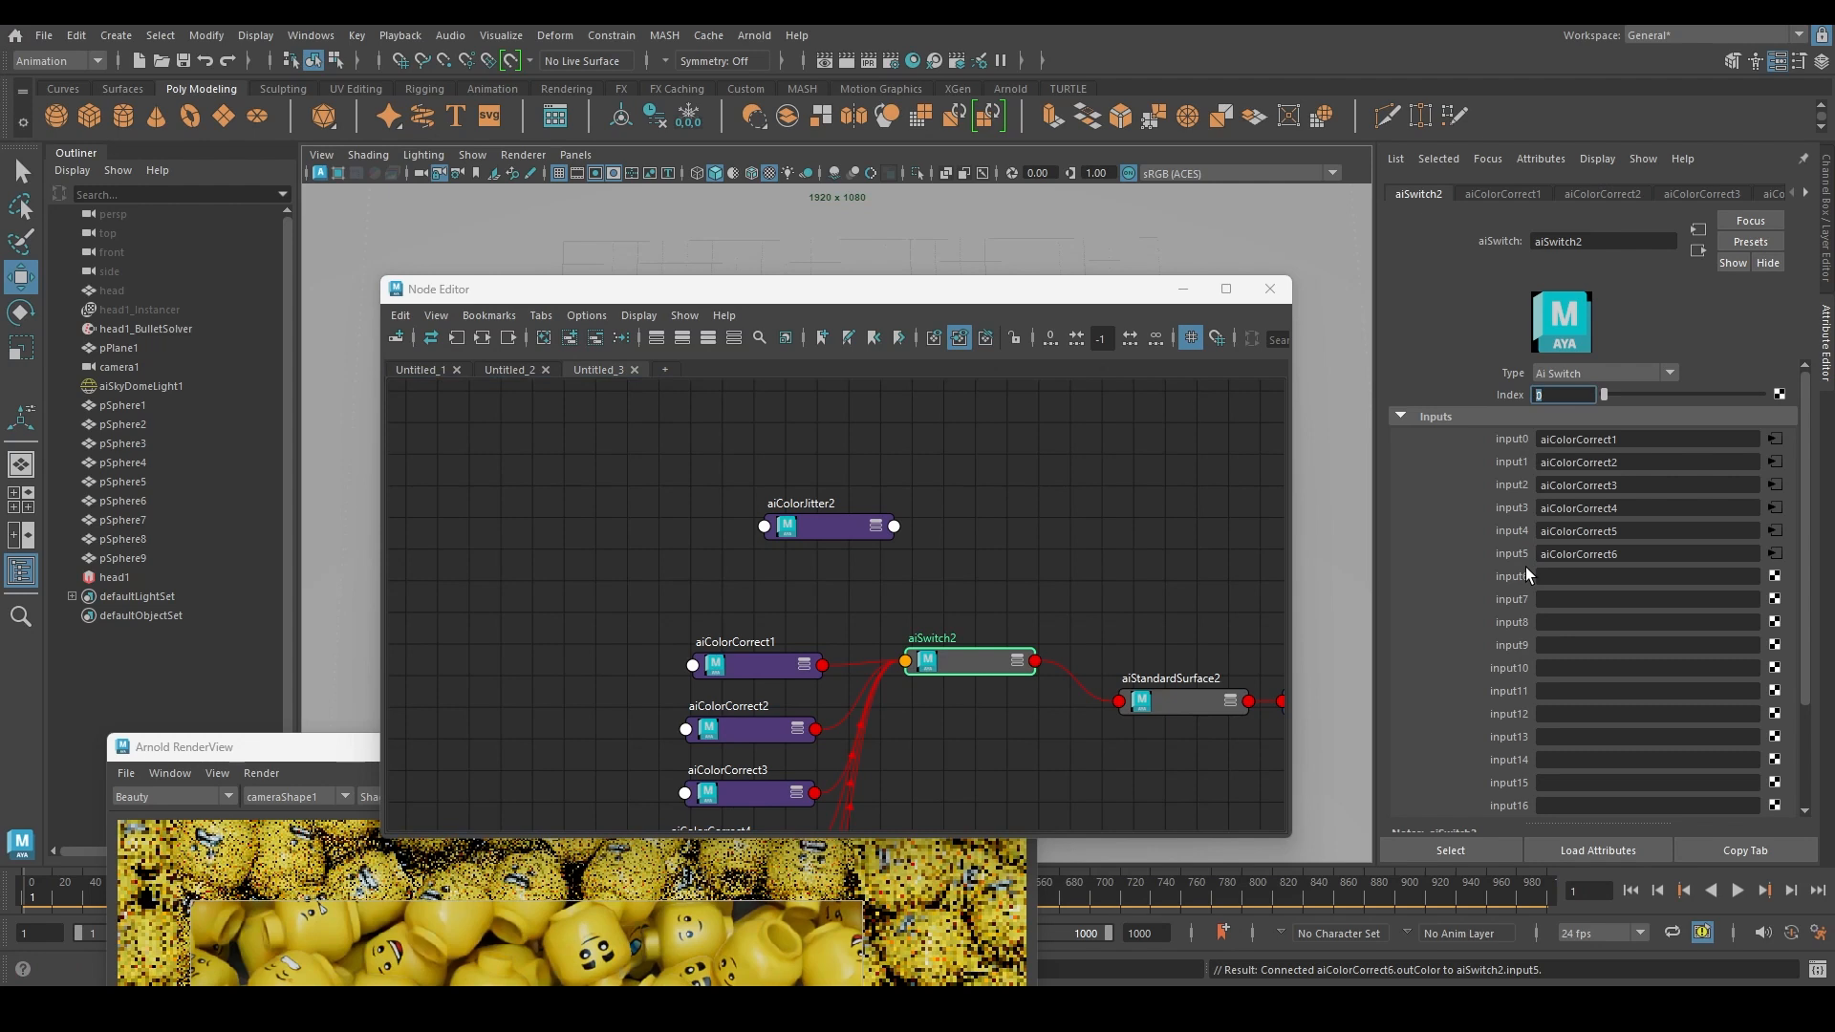
left_click(817, 528)
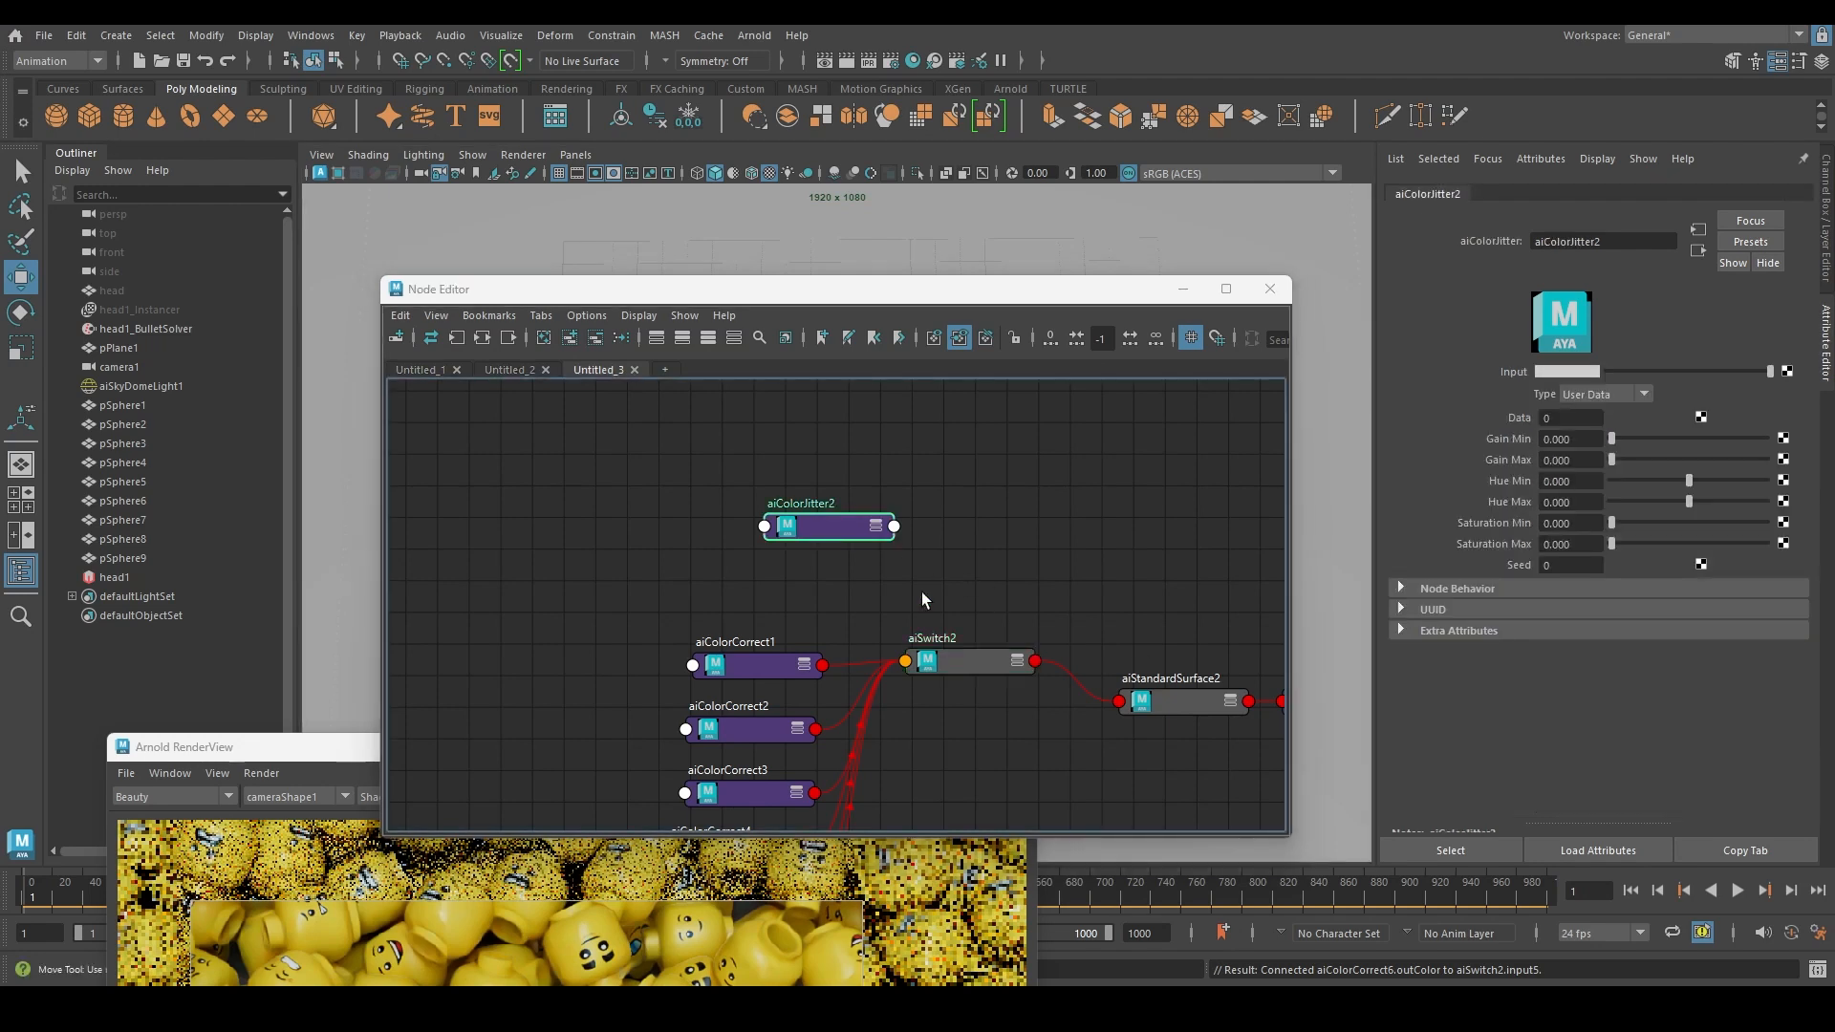
left_click(1584, 459)
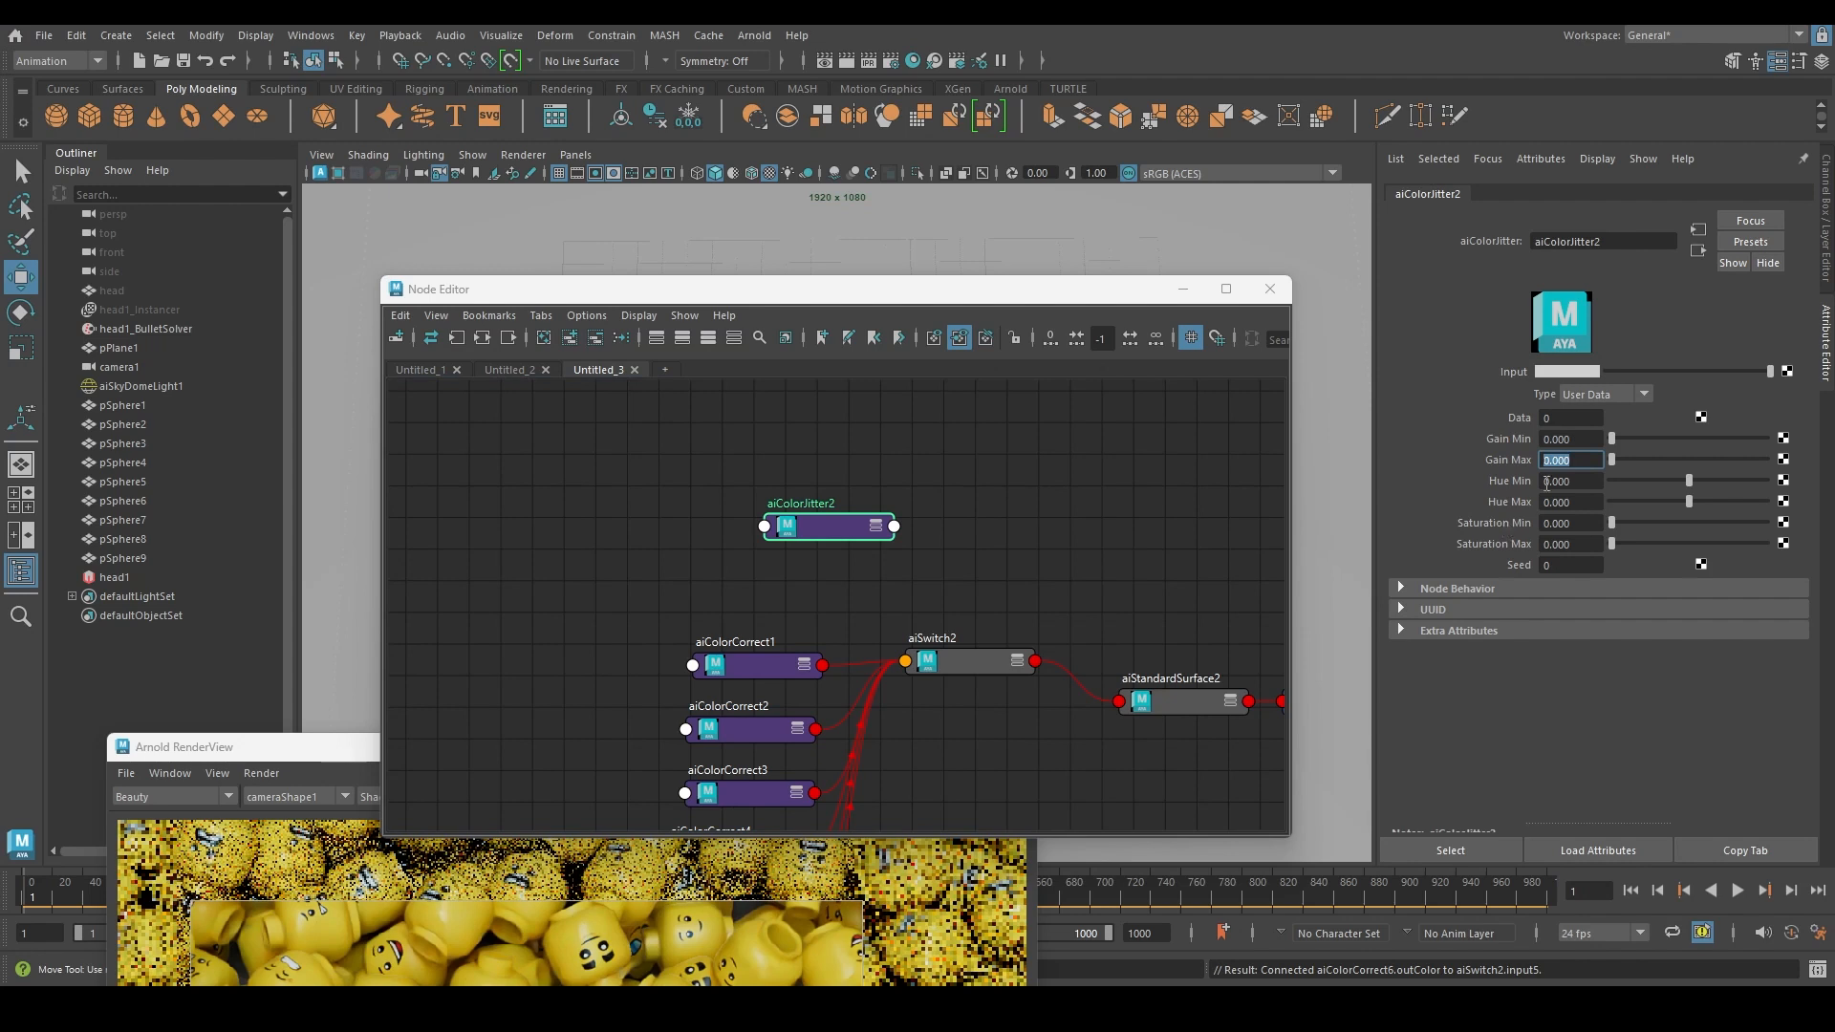
left_click(973, 662)
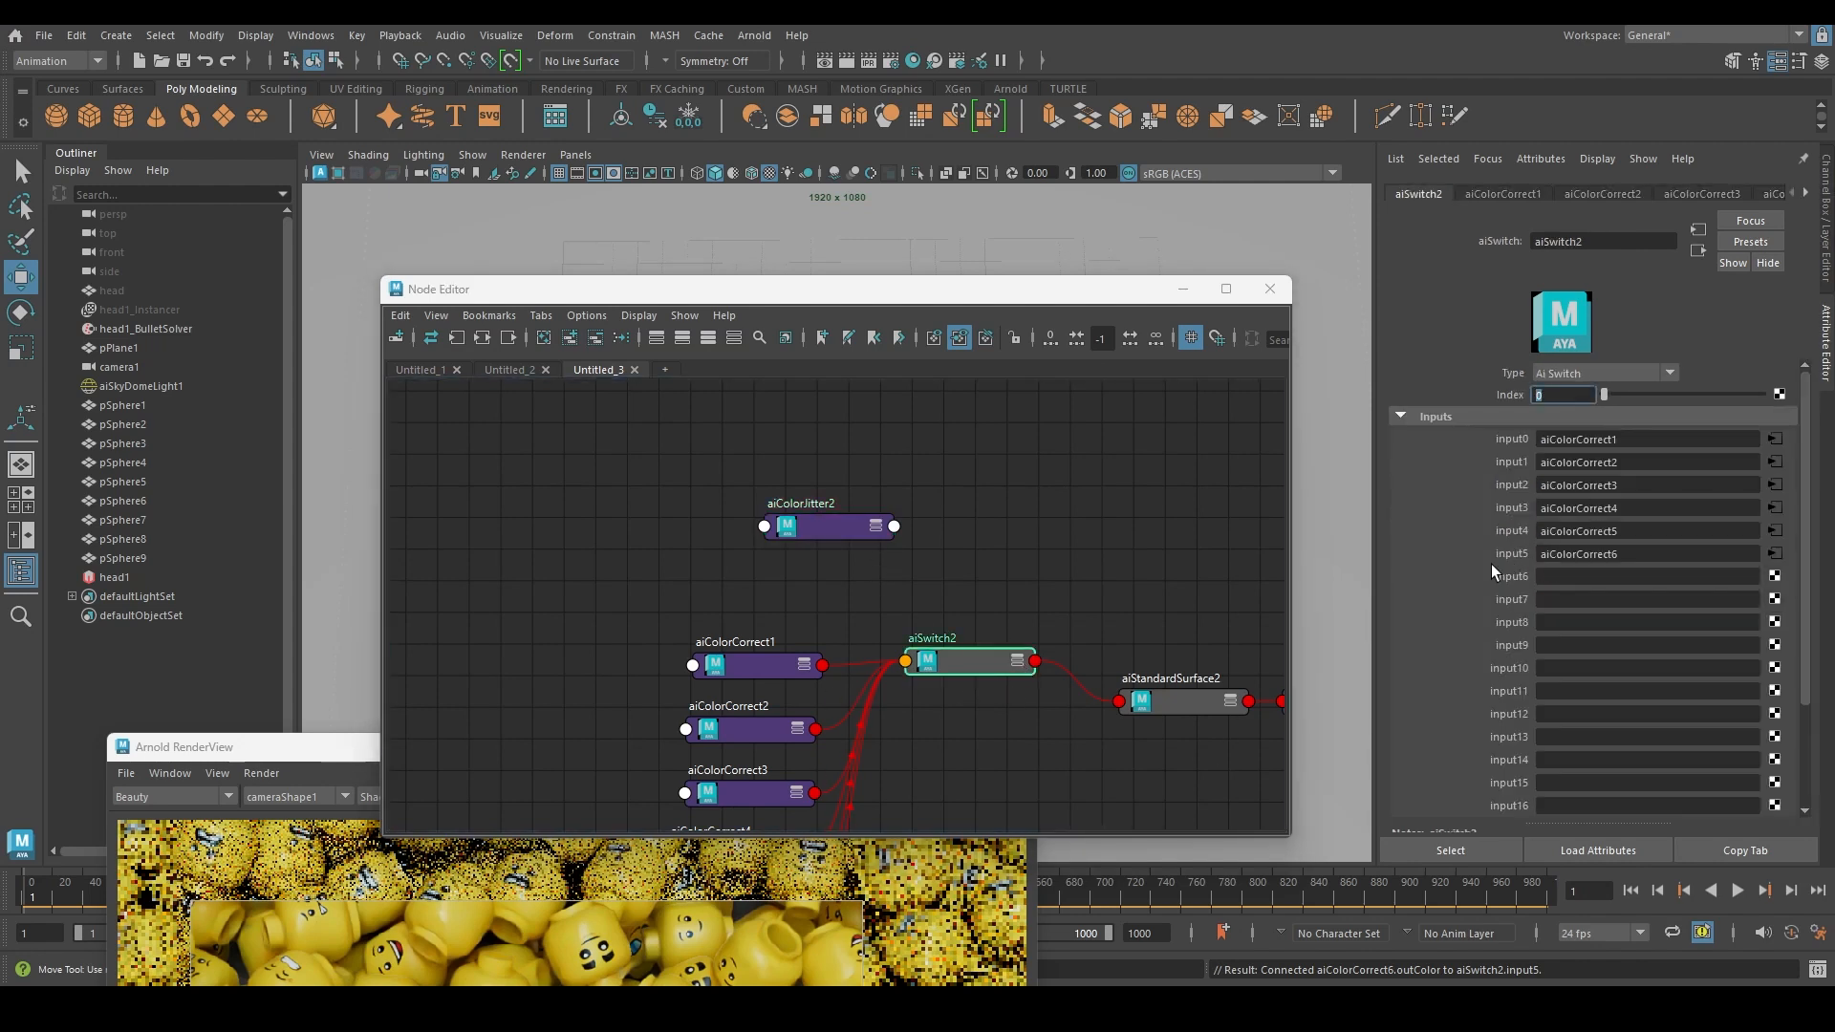
left_click(851, 526)
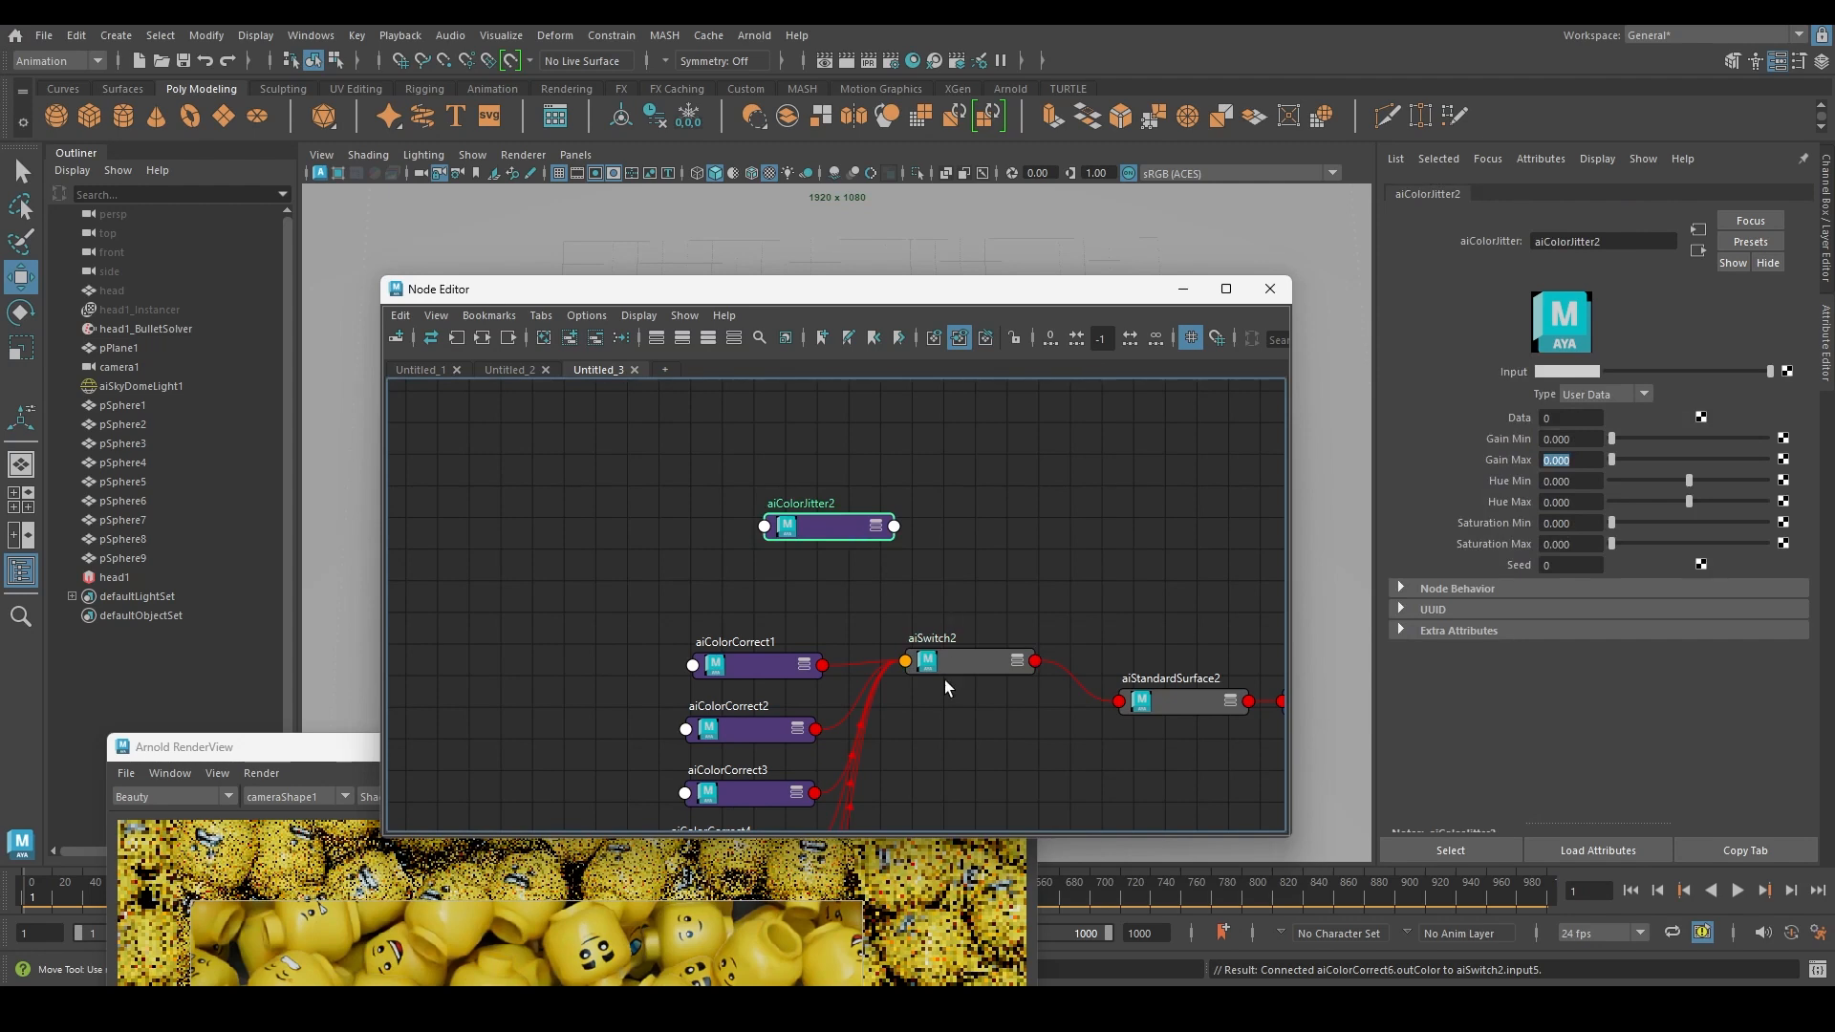
Connect the Out Color R output of aiColorJitter2 to the index input of aiSwitch2
left_click(975, 669)
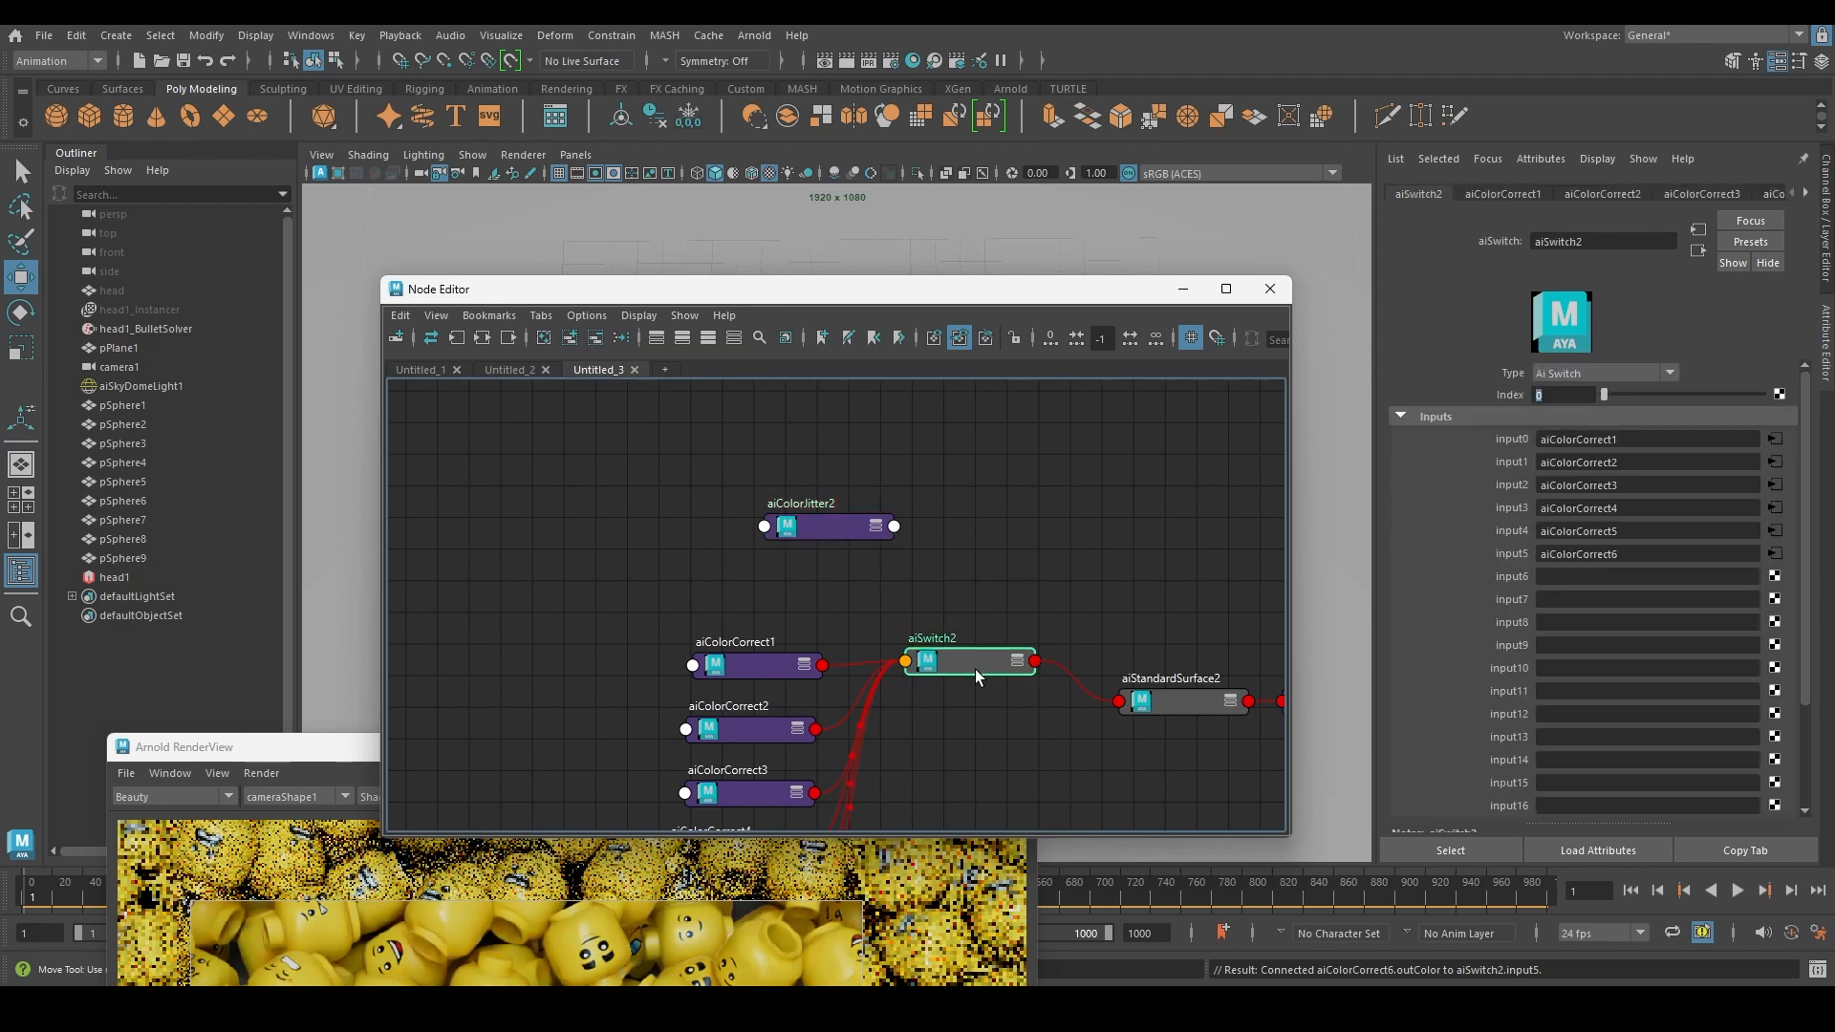
left_click(895, 526)
mouse_move(996, 537)
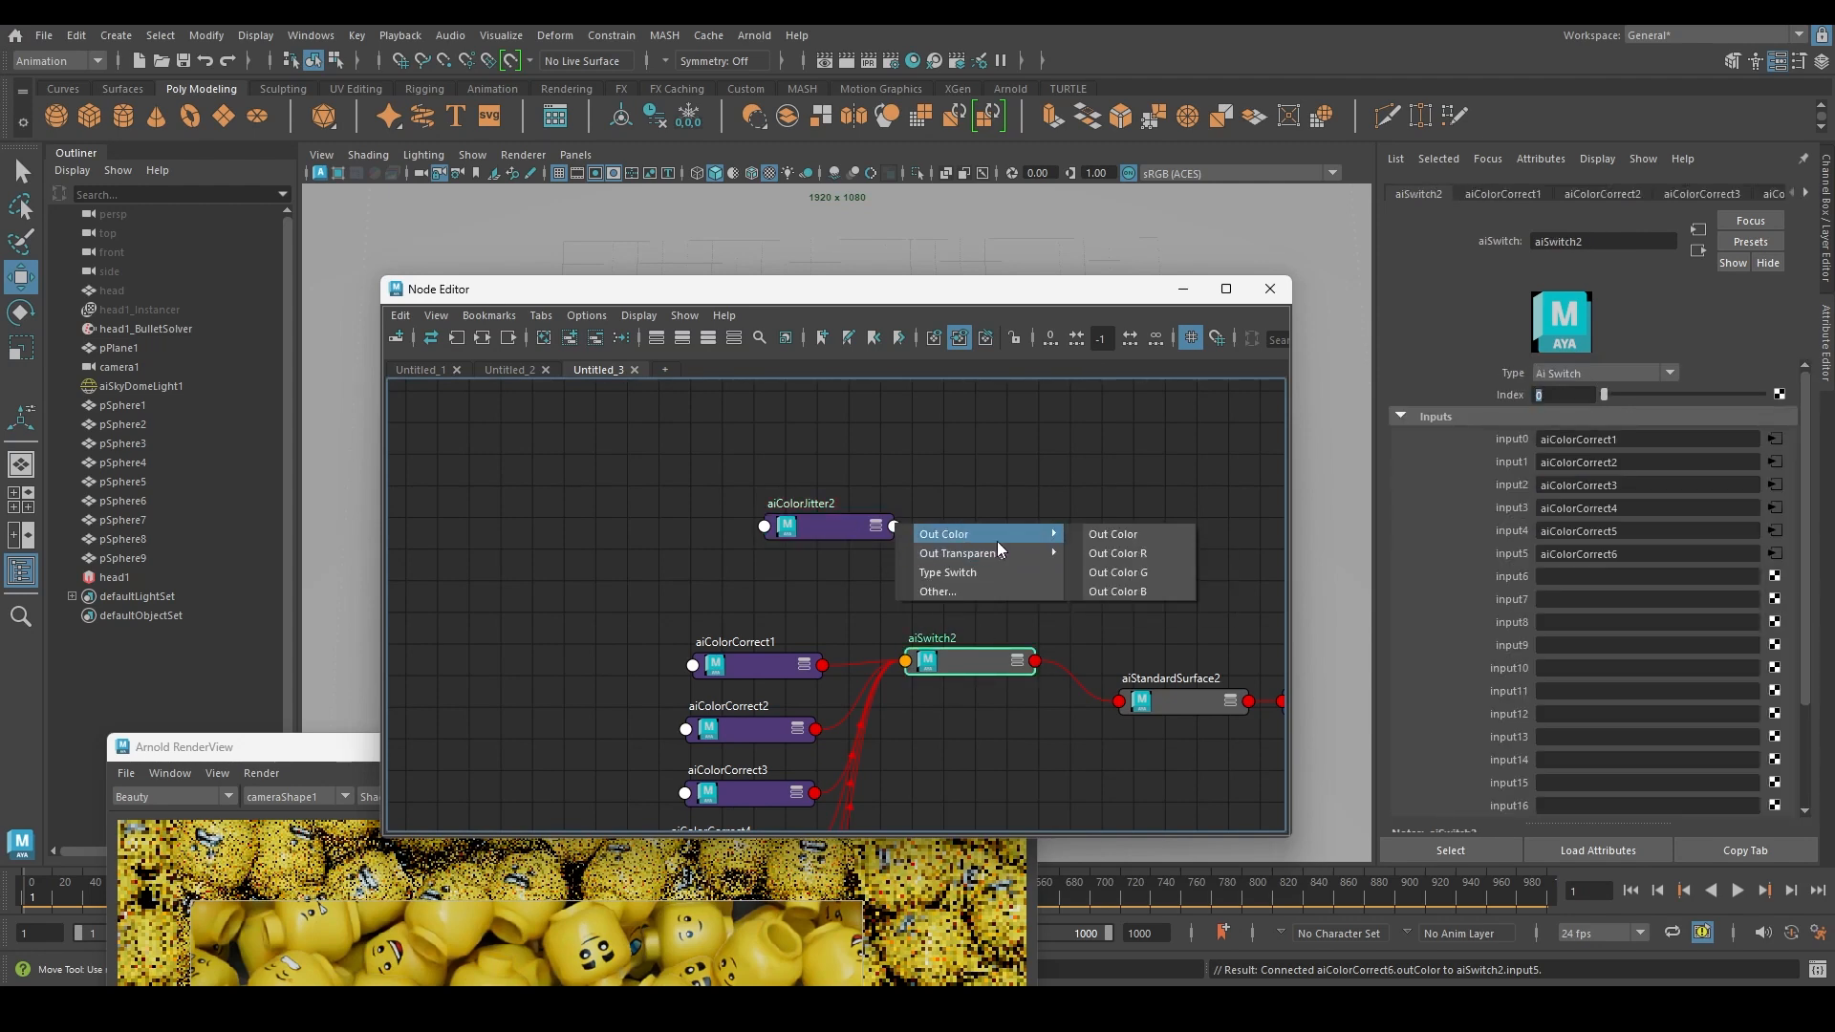
left_click(1145, 556)
left_click(913, 660)
mouse_move(996, 676)
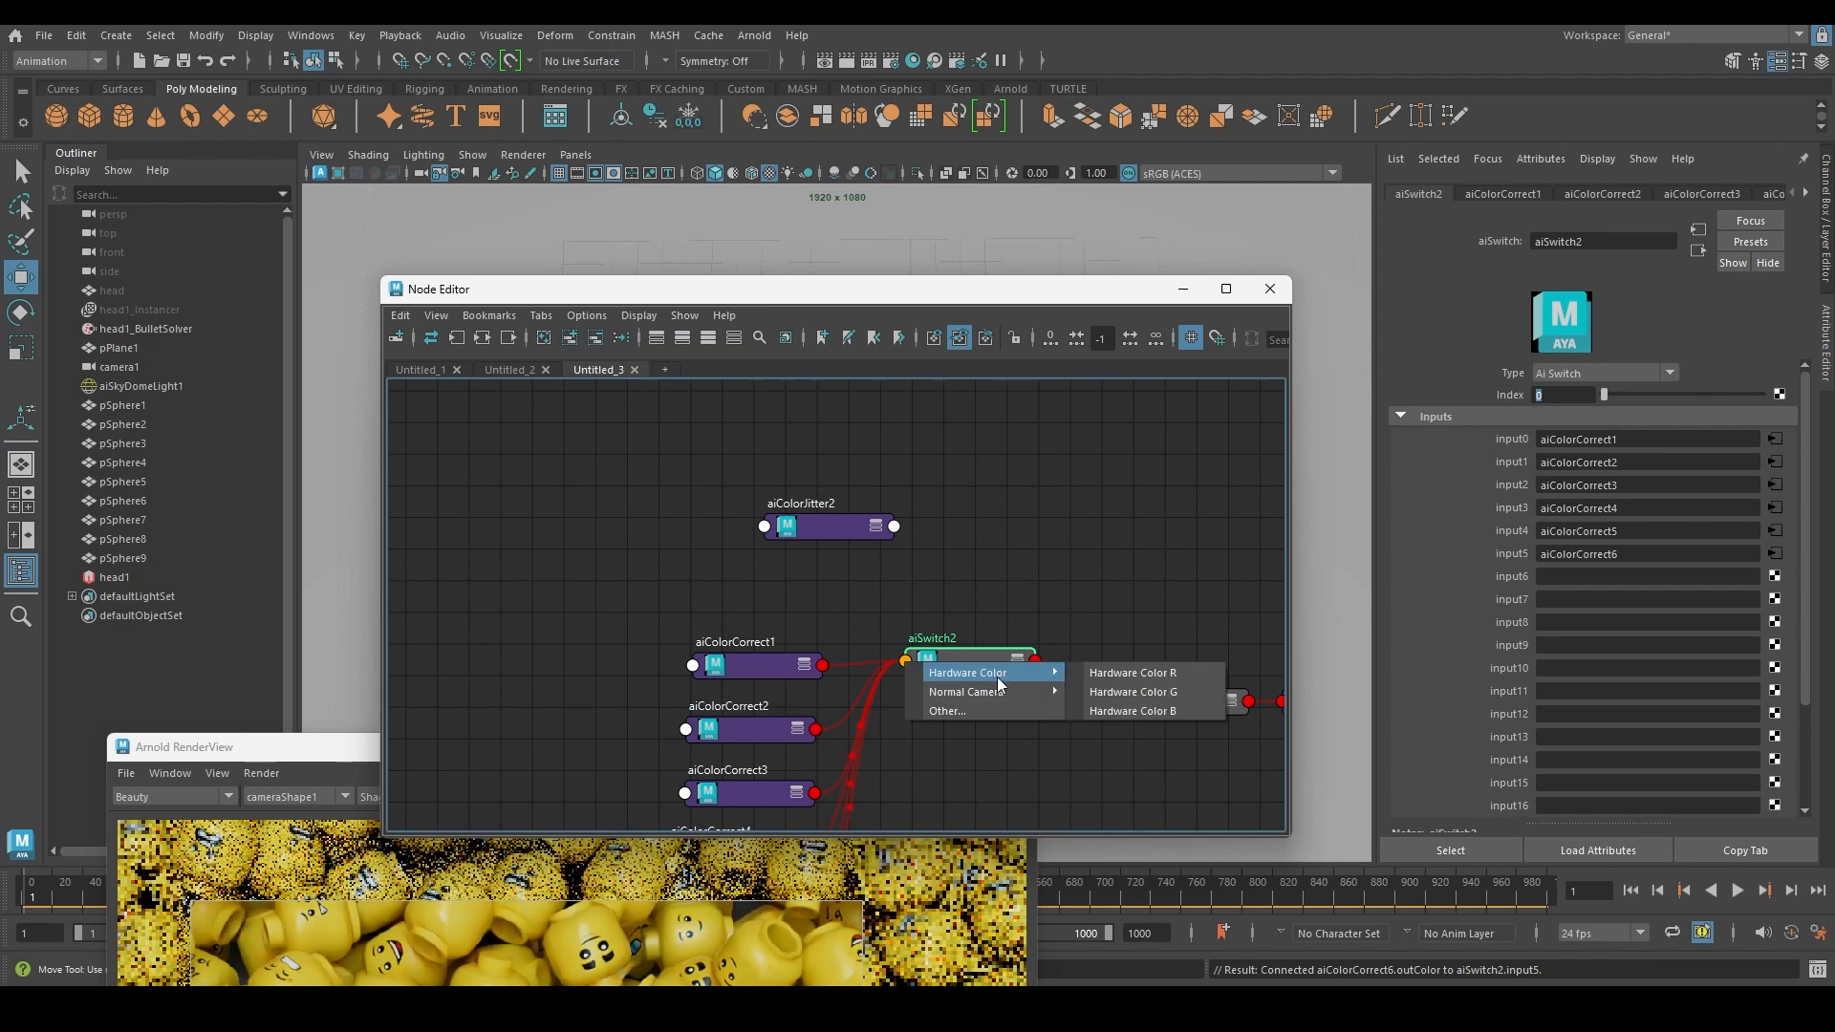
left_click(952, 711)
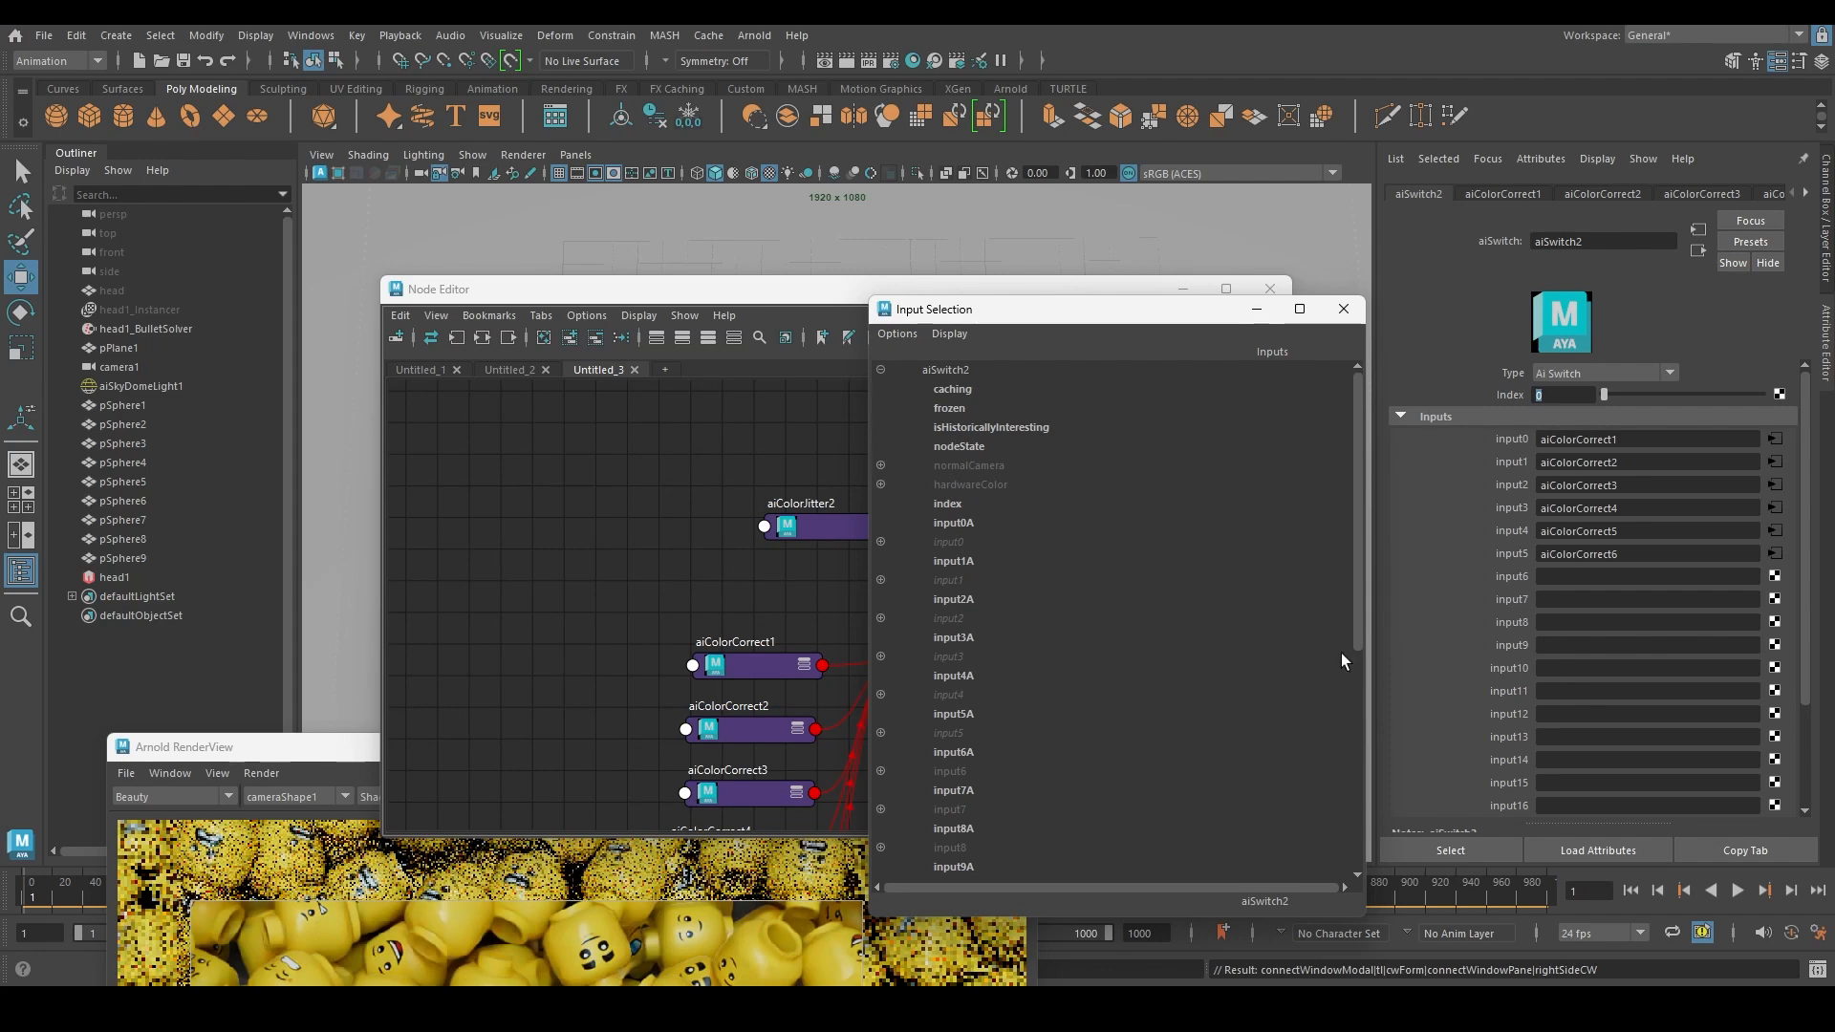
left_click(946, 497)
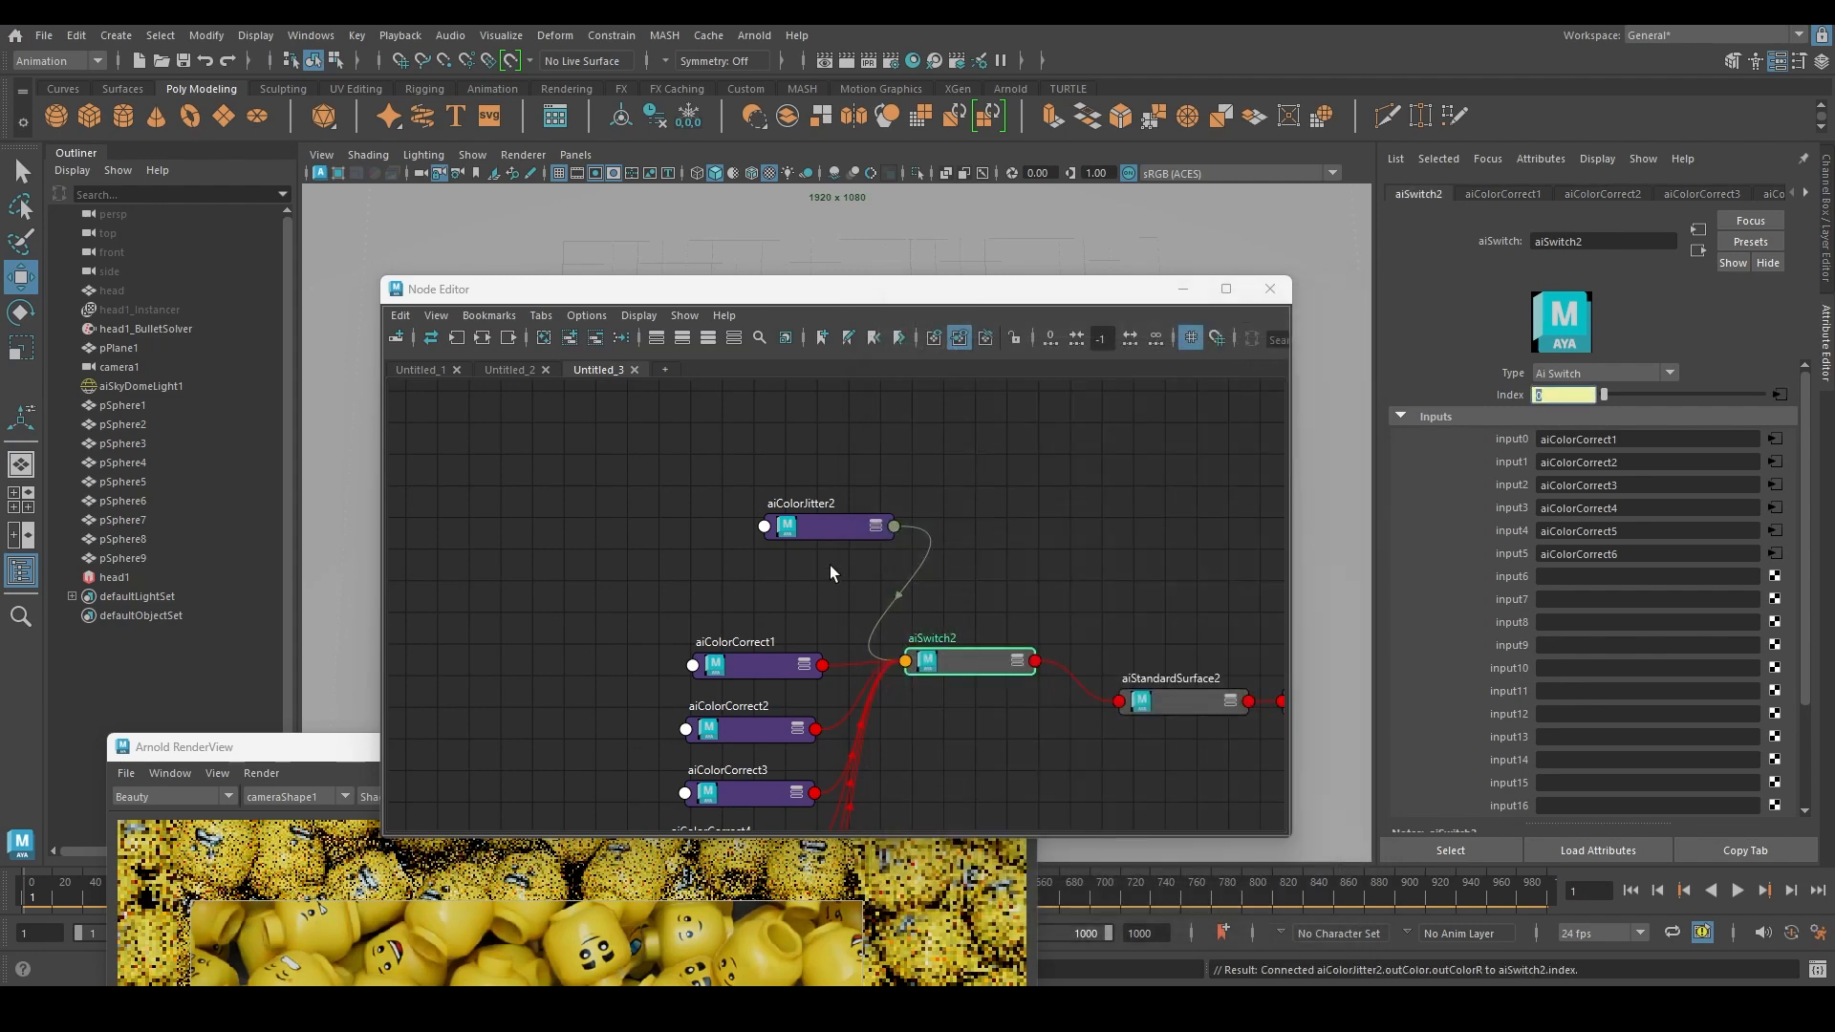
Set Gain Max of aiColorJitter2 to 10 and start a live IPR render
left_click(817, 521)
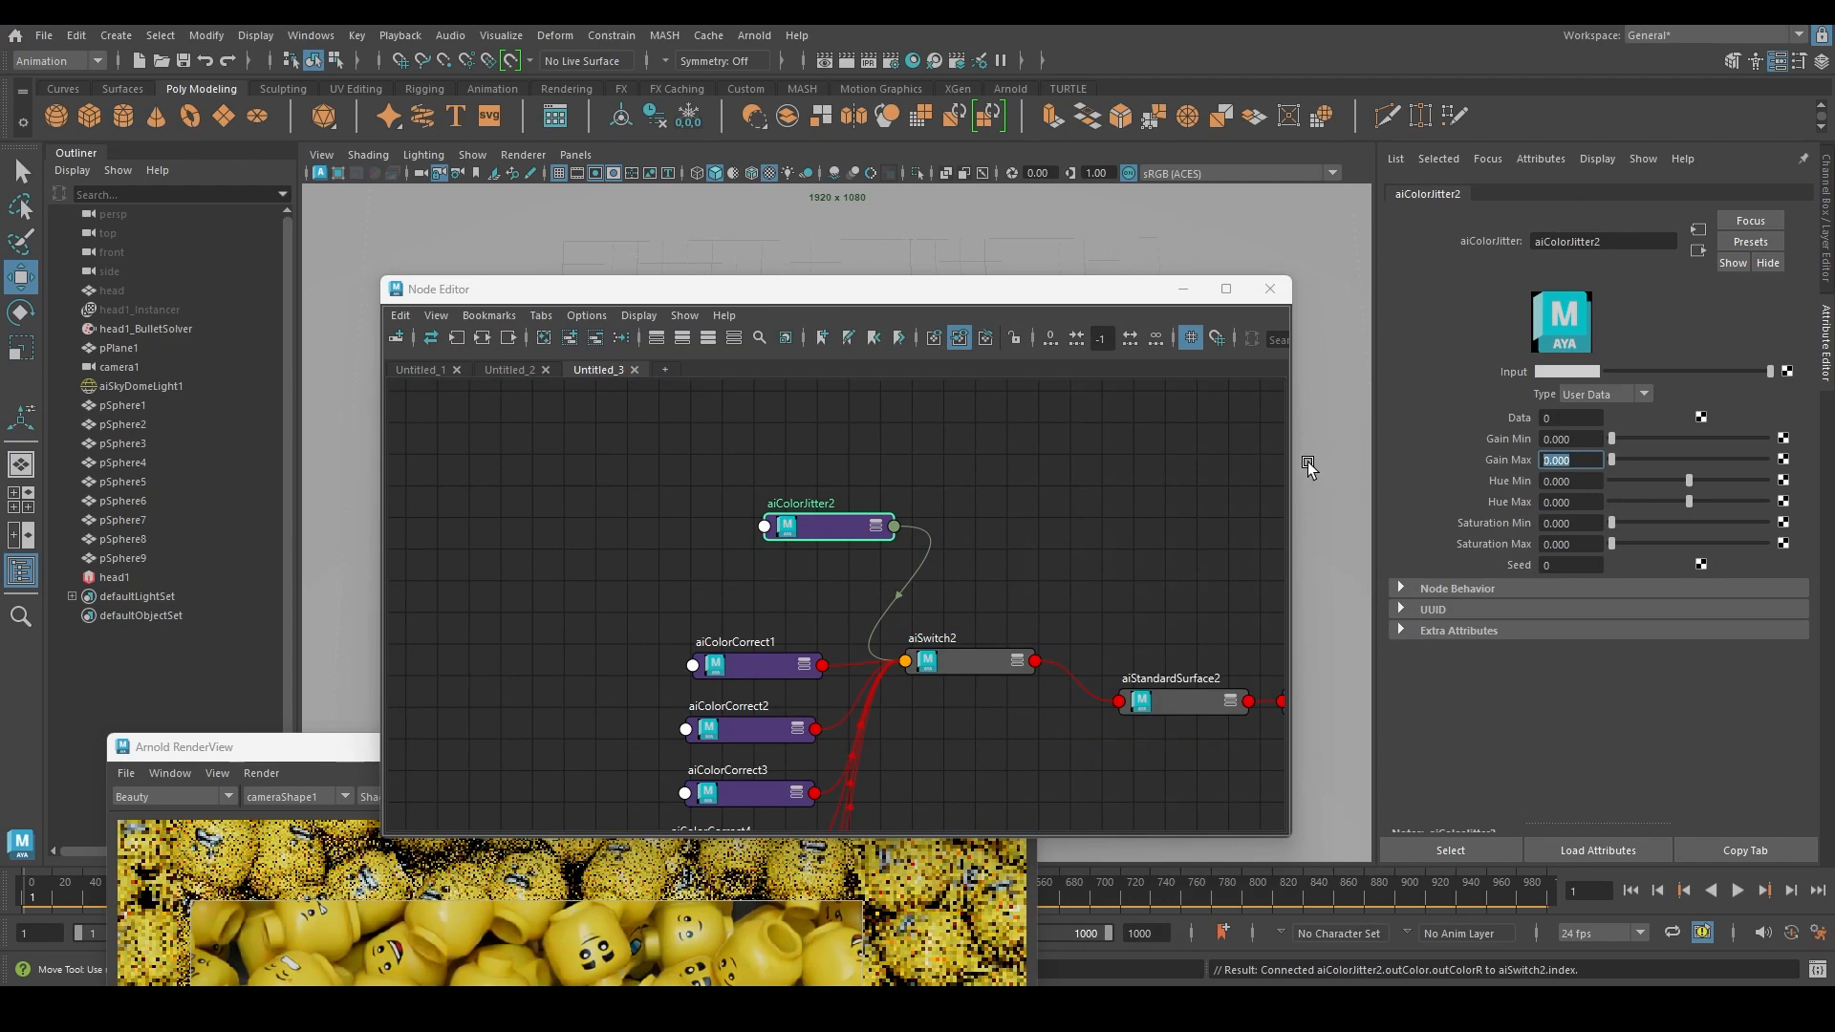
type("10")
key("Return")
left_click_drag(315, 756, 369, 268)
left_click(996, 308)
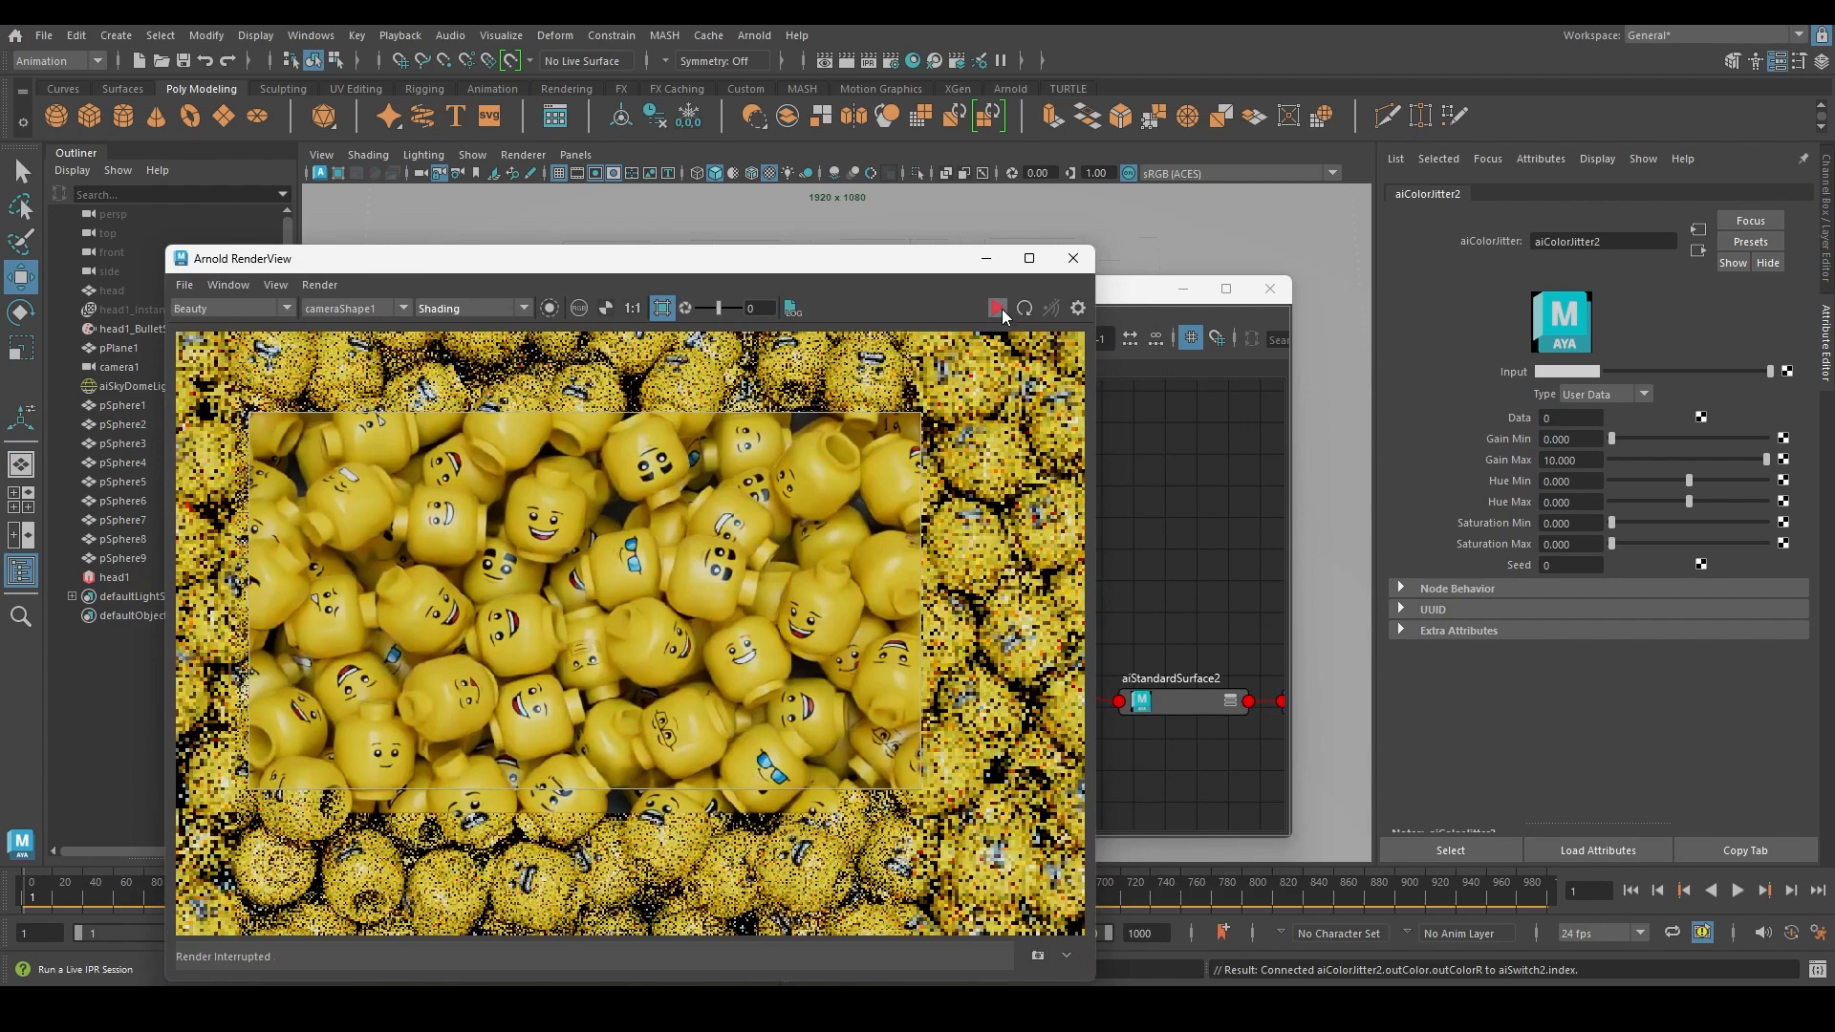
Change the aiColorJitter2 type to Object and set its Gain Max to 10
left_click(1615, 395)
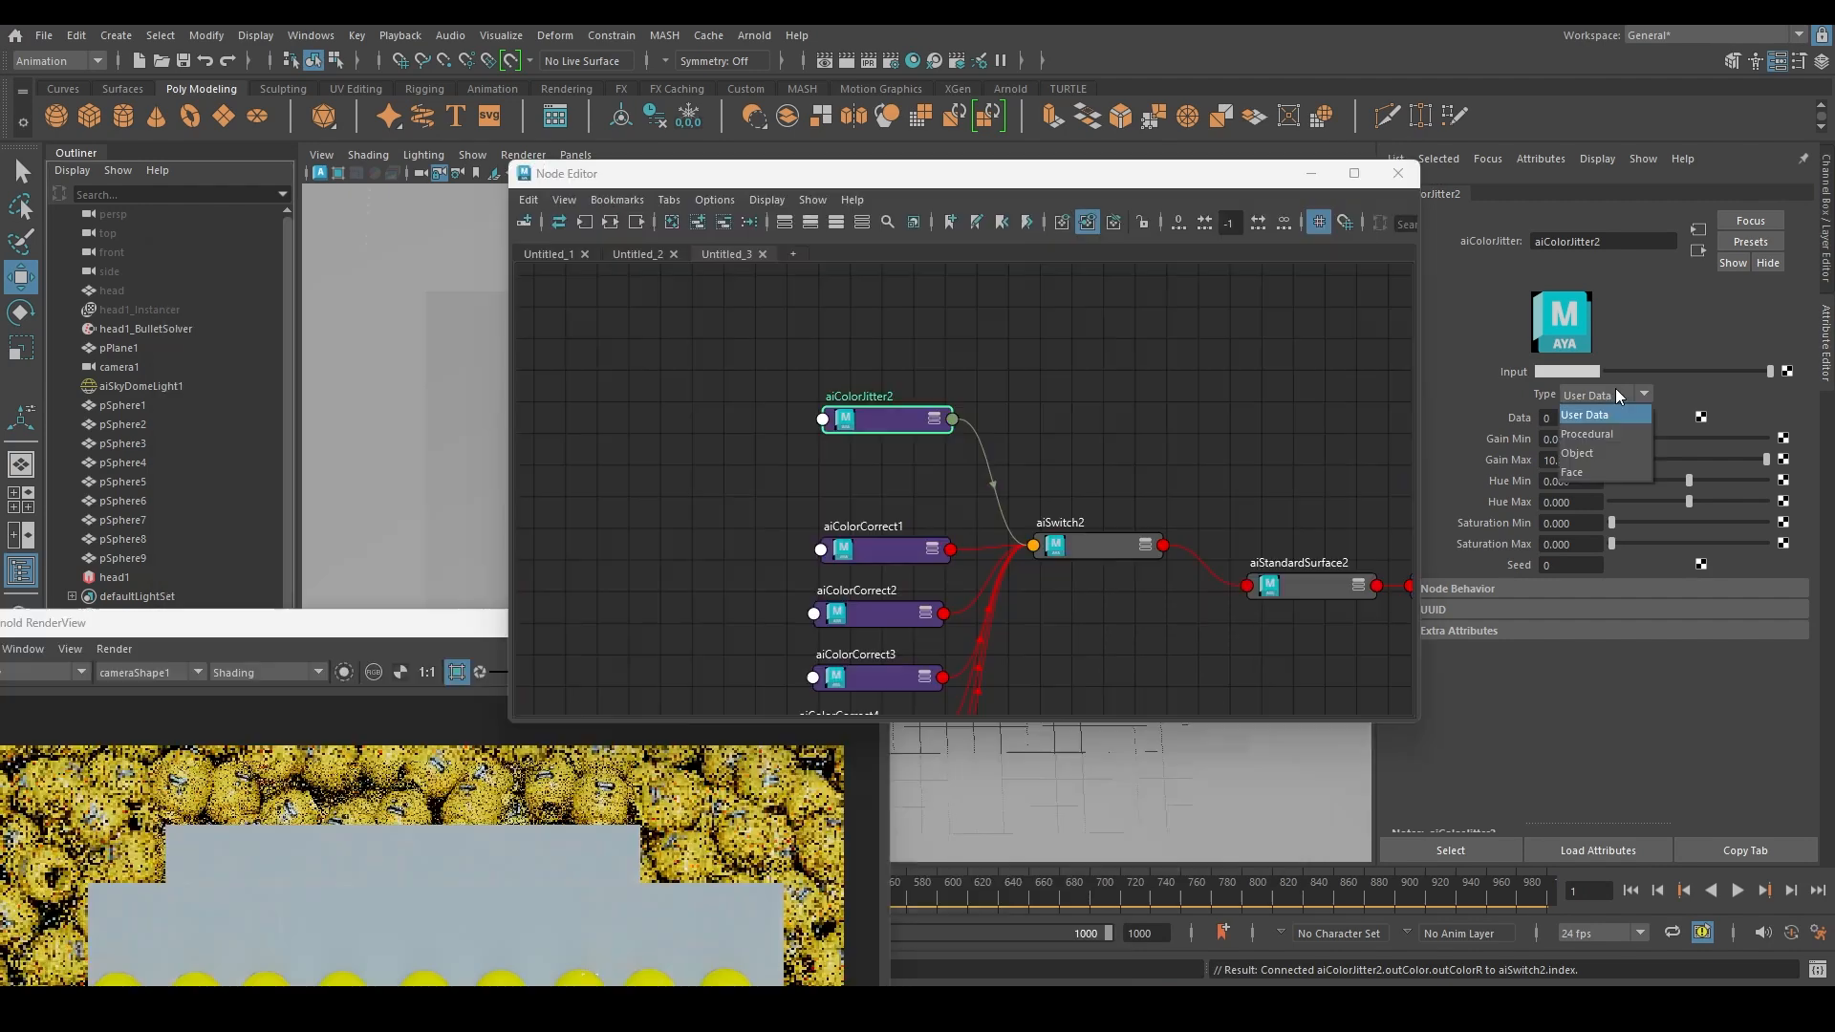
left_click(1591, 451)
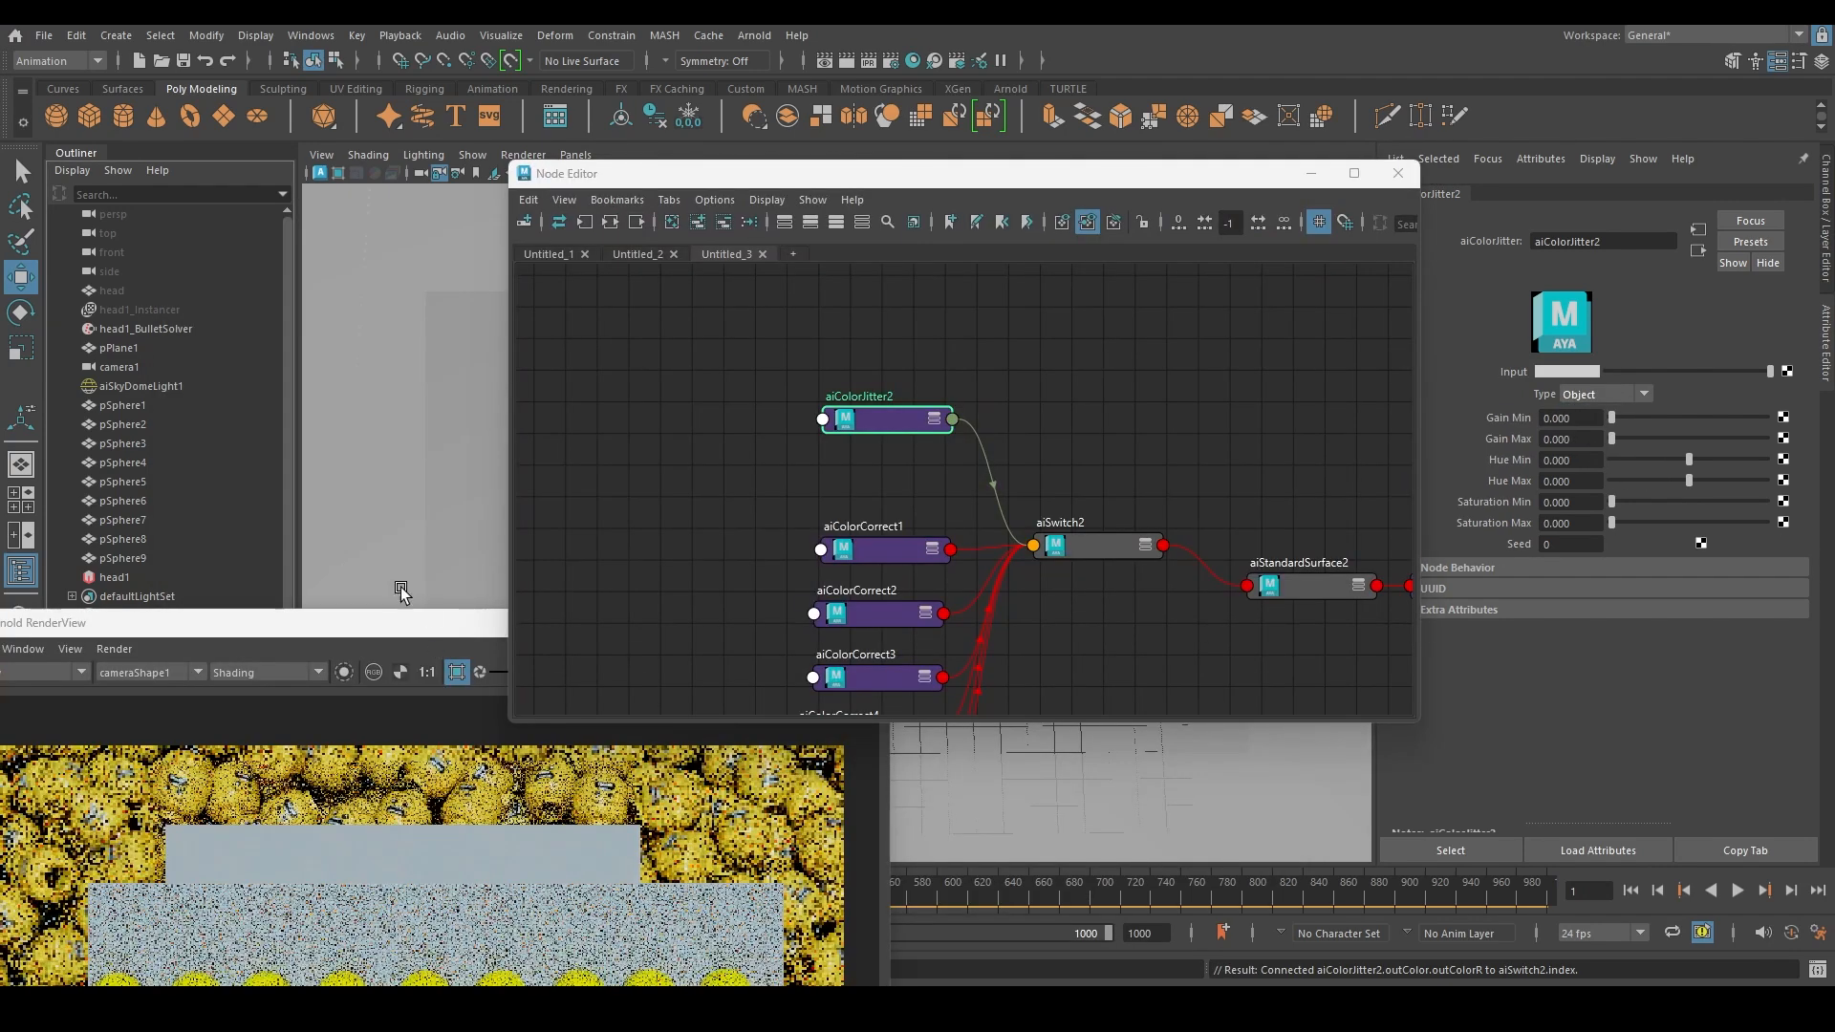
left_click_drag(392, 626, 500, 376)
left_click(1571, 438)
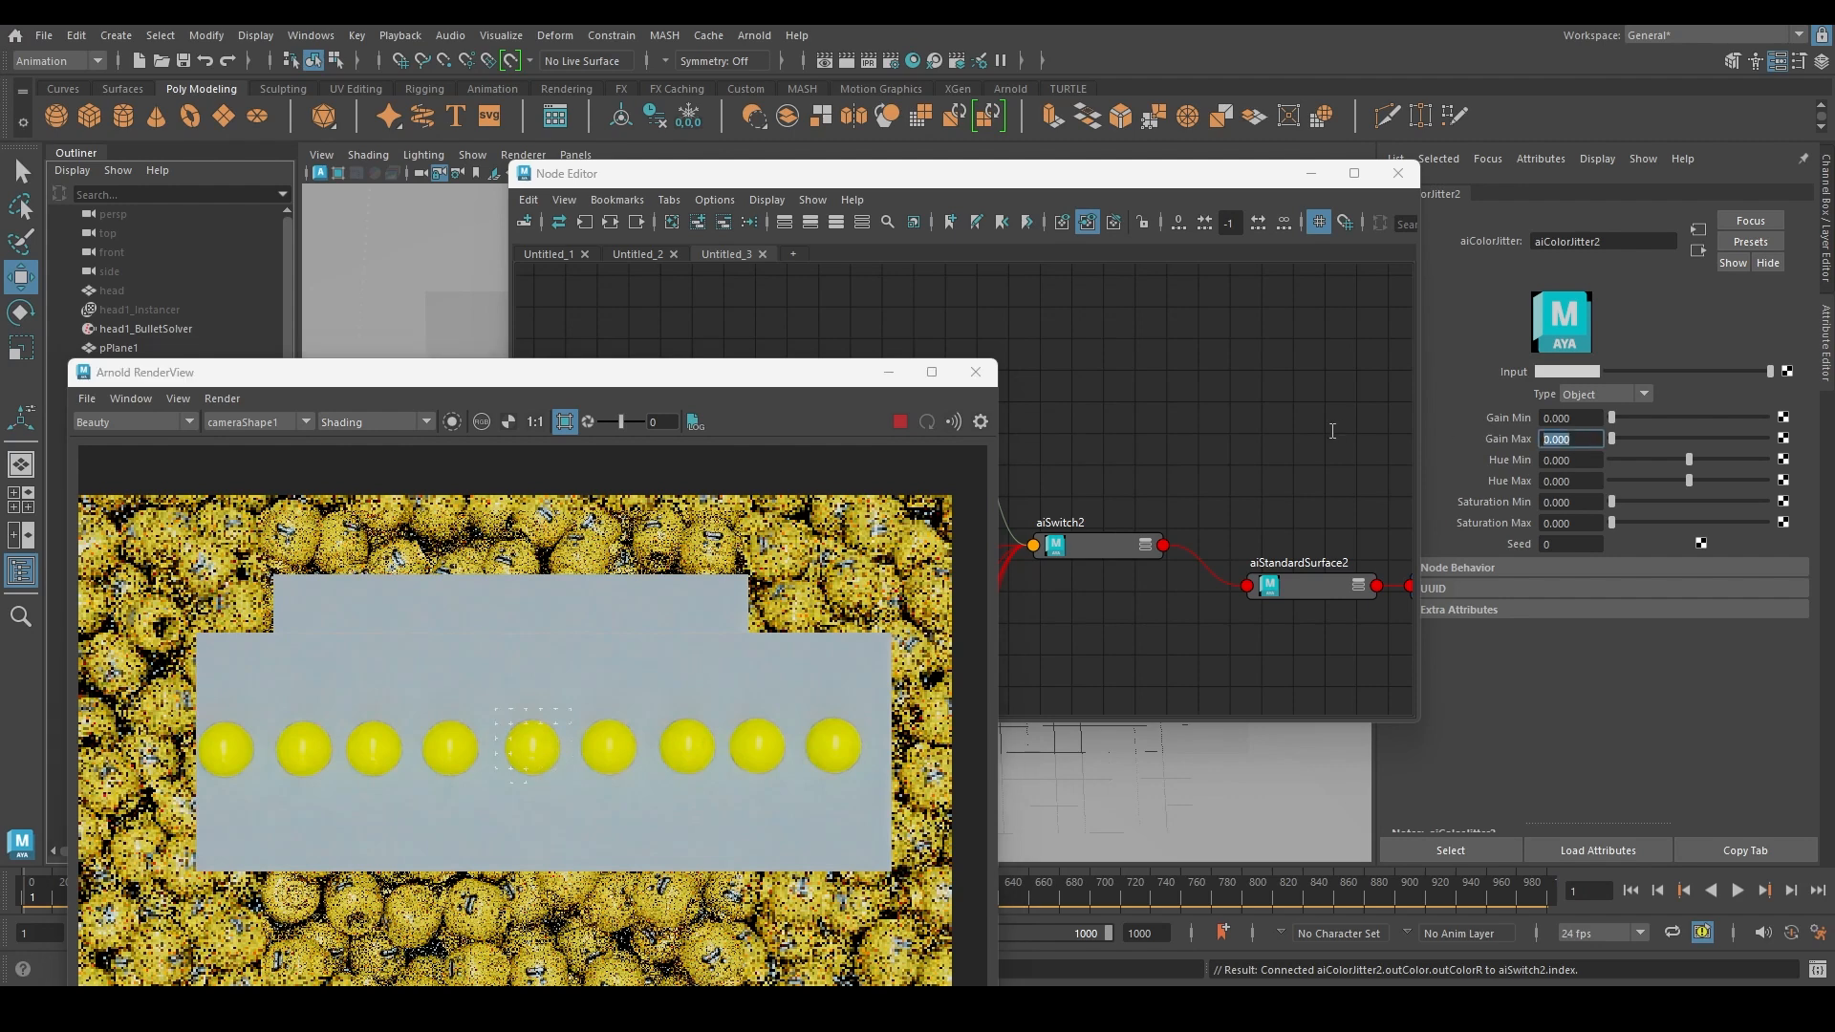
type("10")
key("Return")
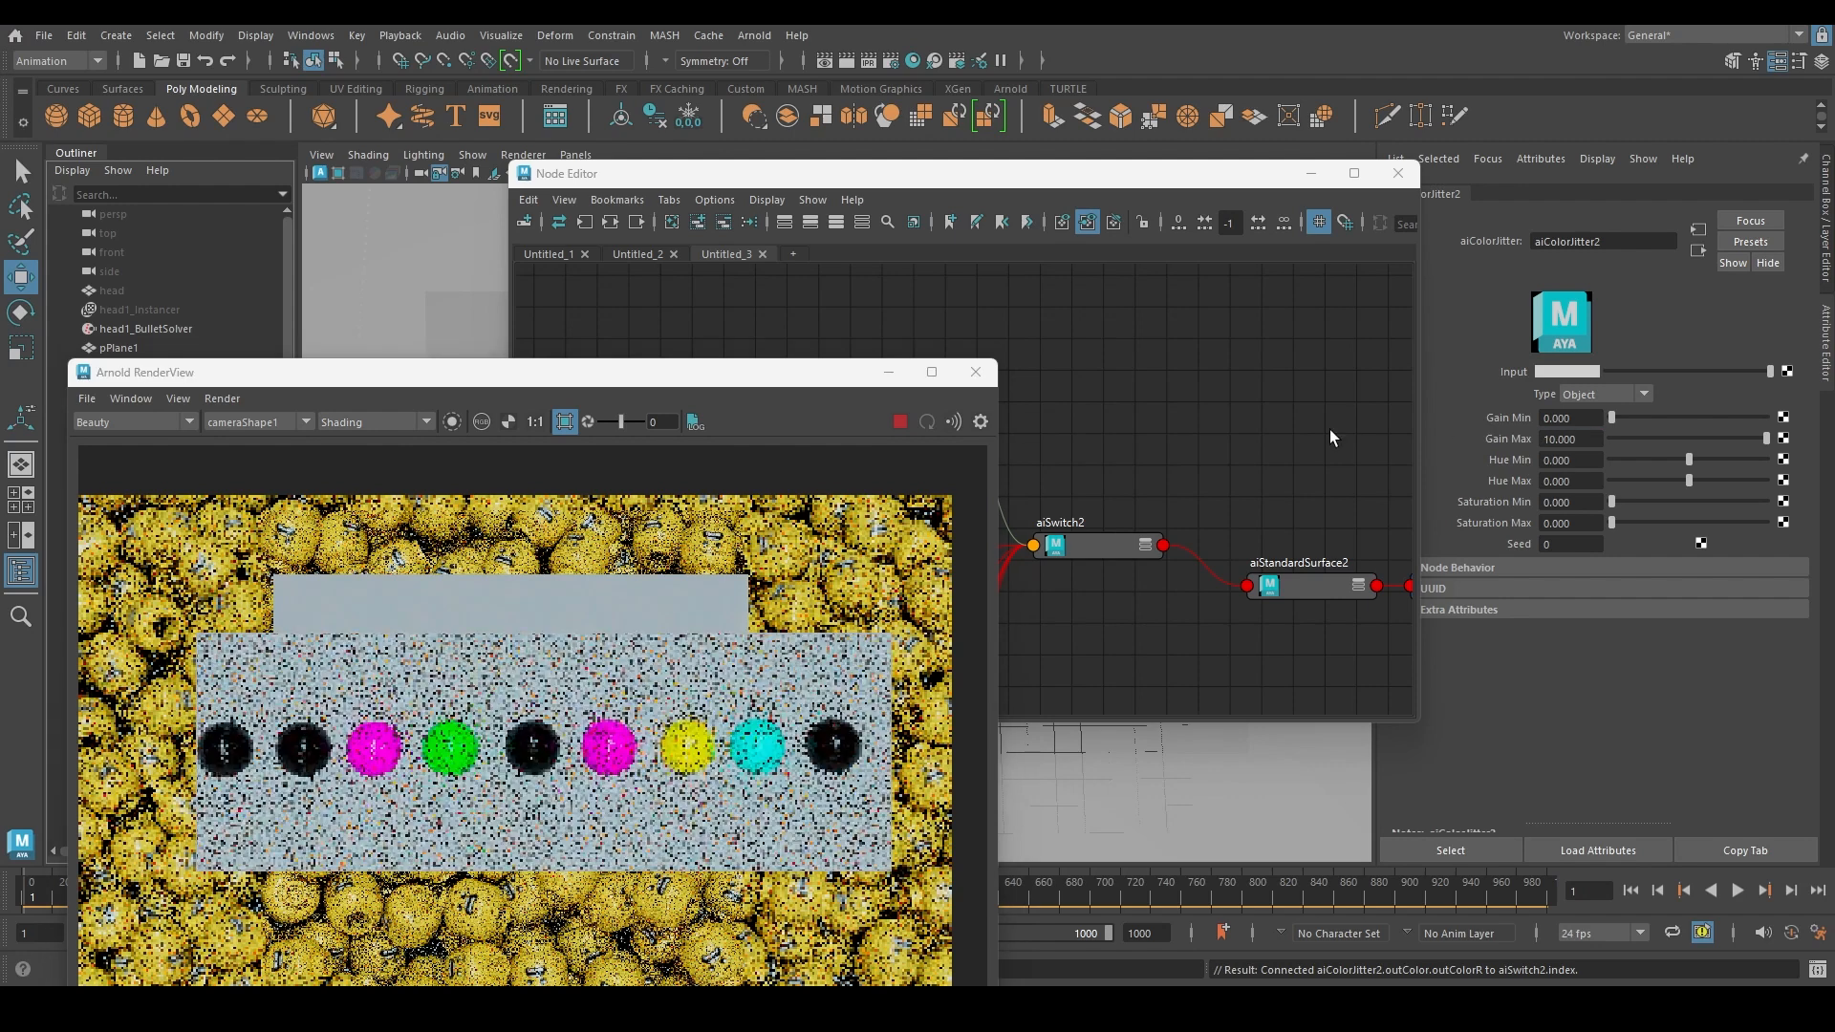
Replace the render region with a narrow strip around the row of spheres
left_click_drag(677, 373, 708, 168)
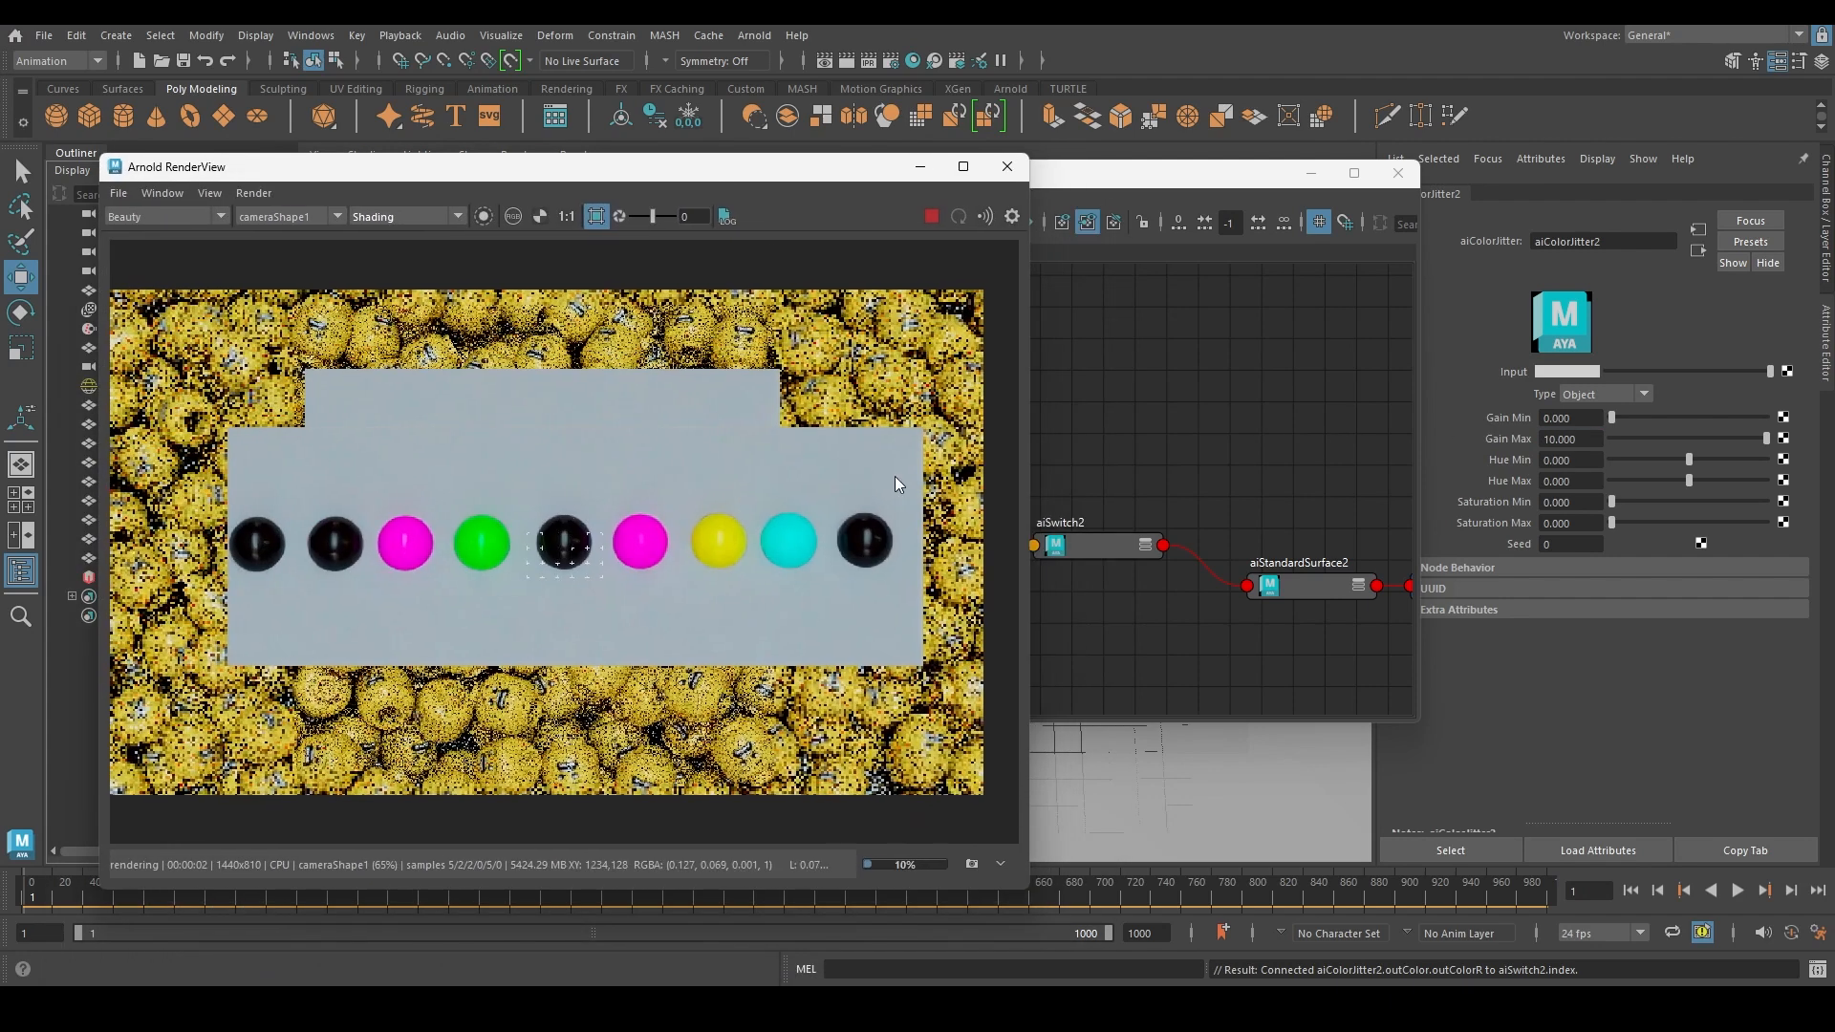
left_click(1559, 438)
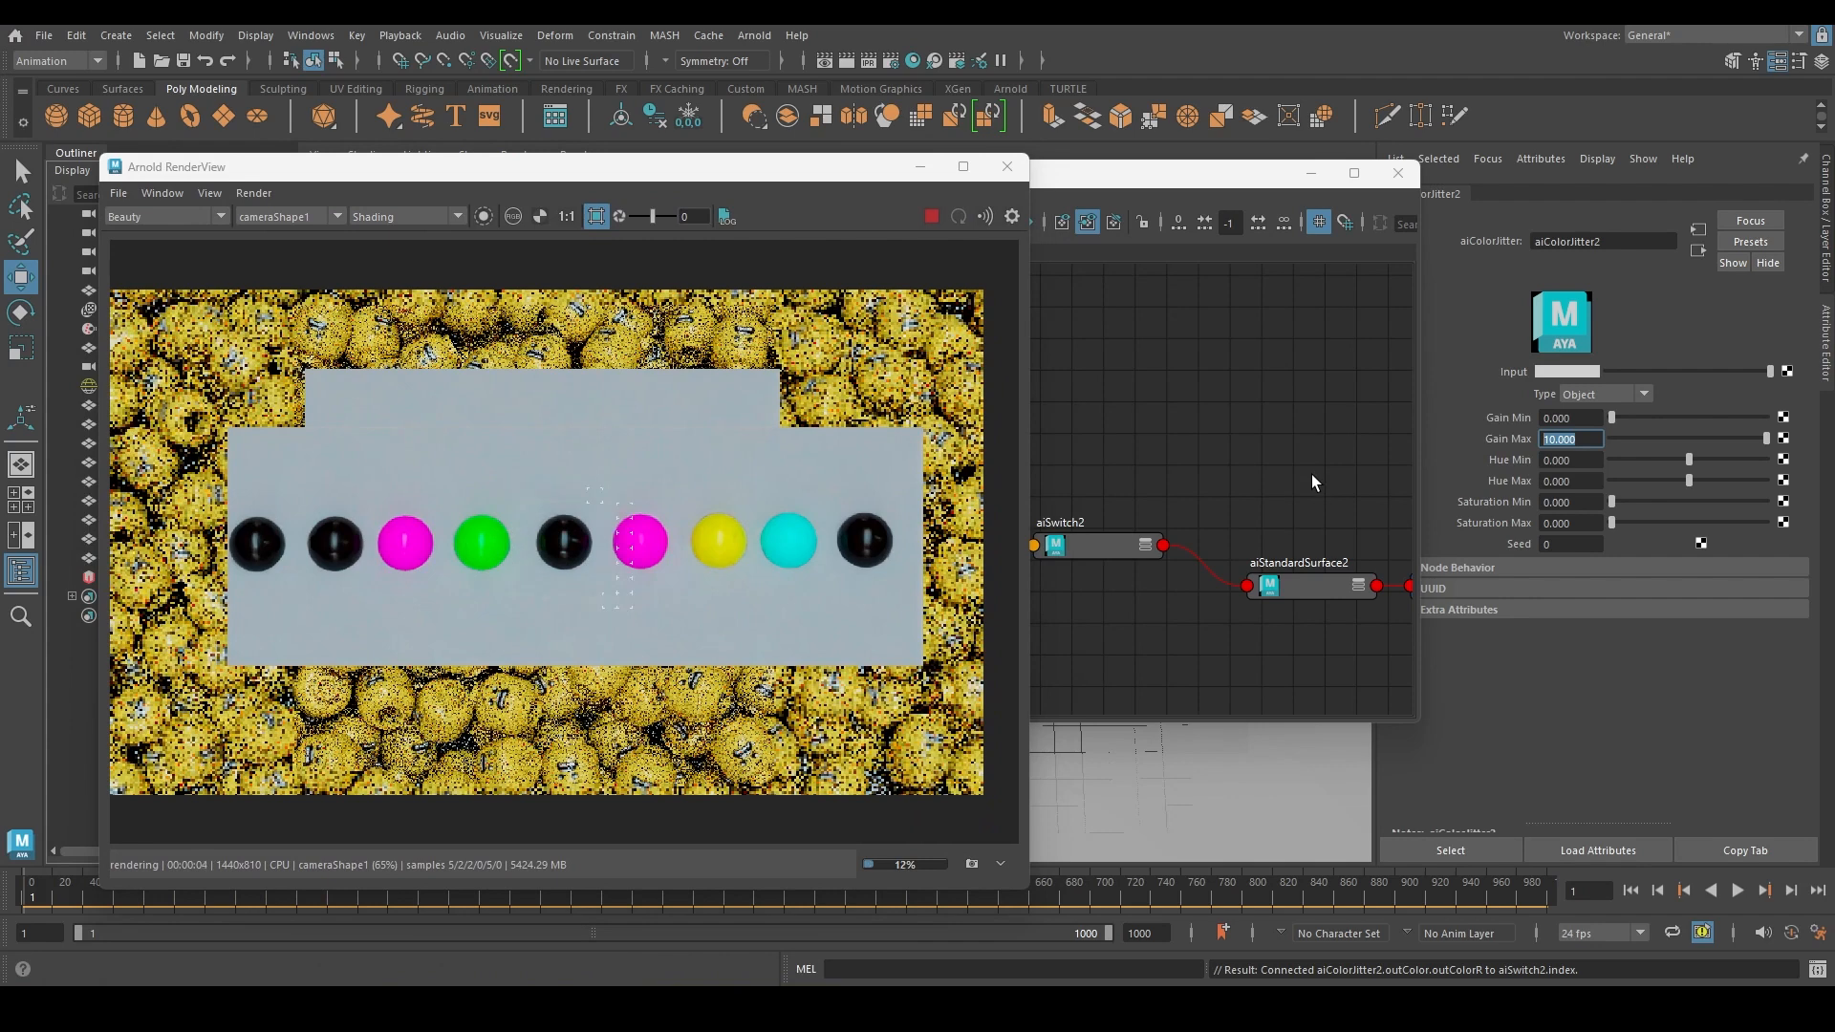
left_click(531, 479)
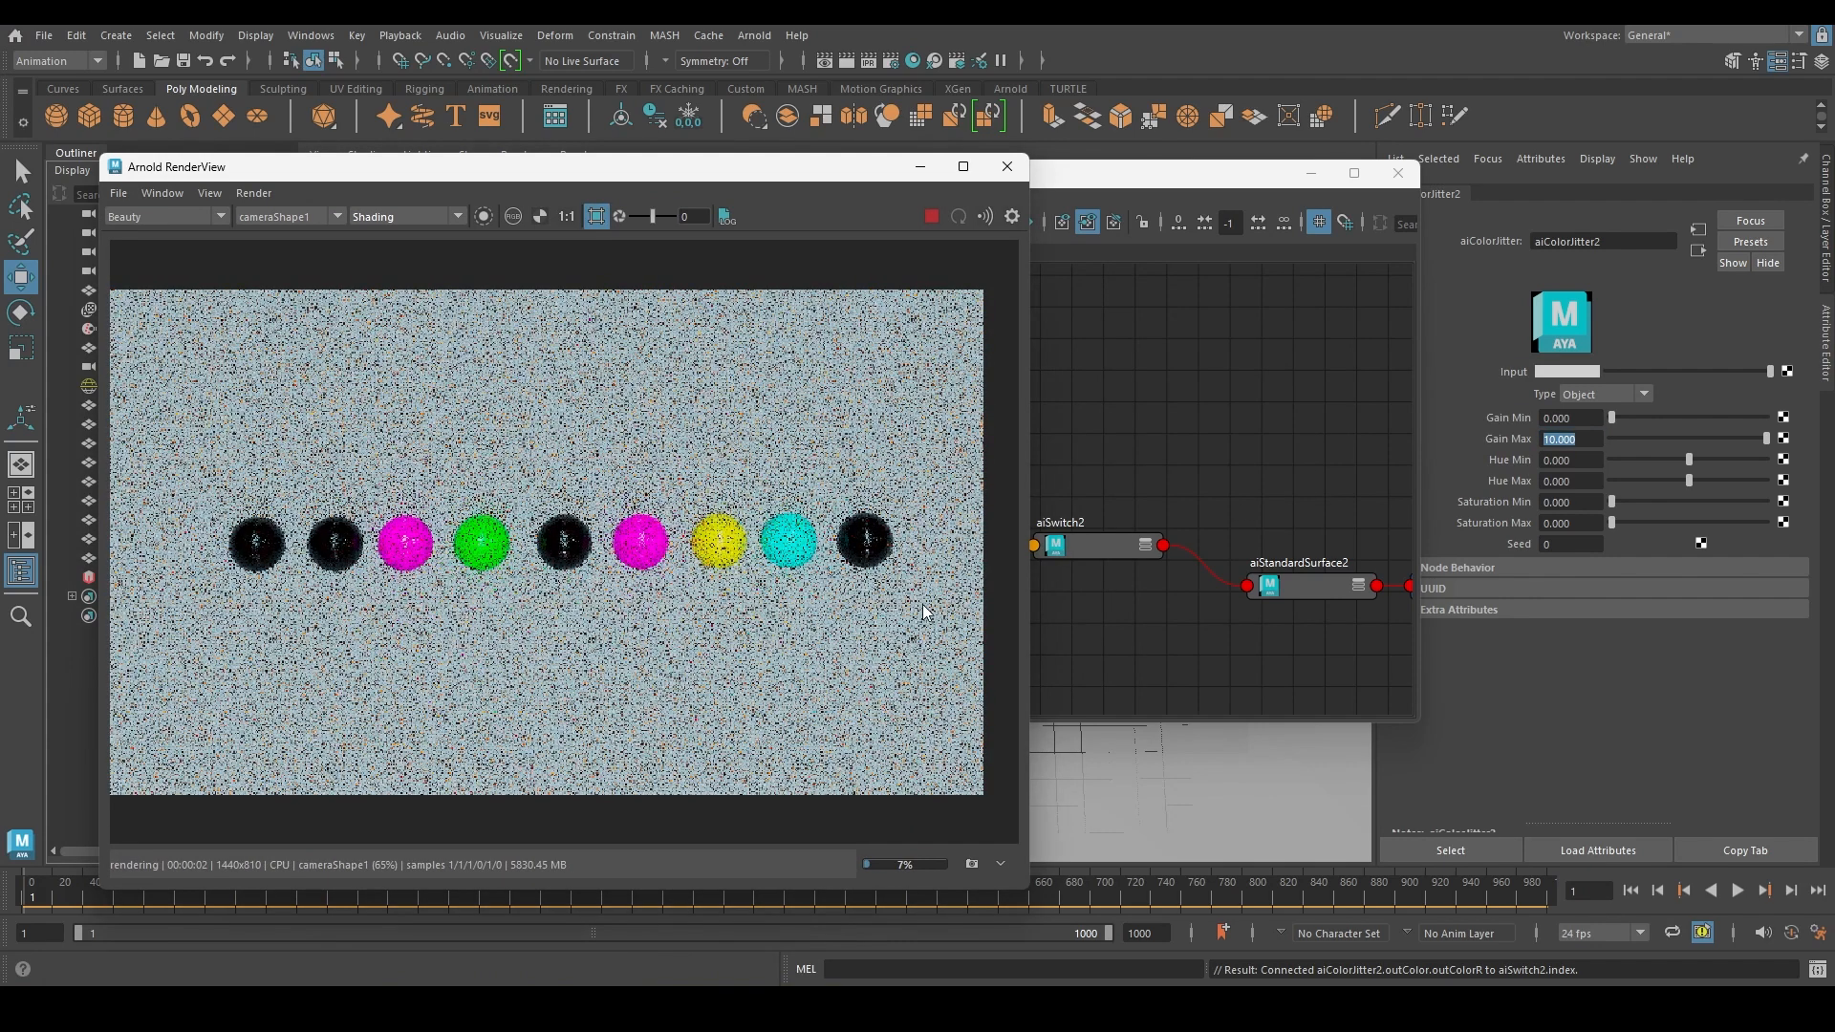
left_click(1183, 393)
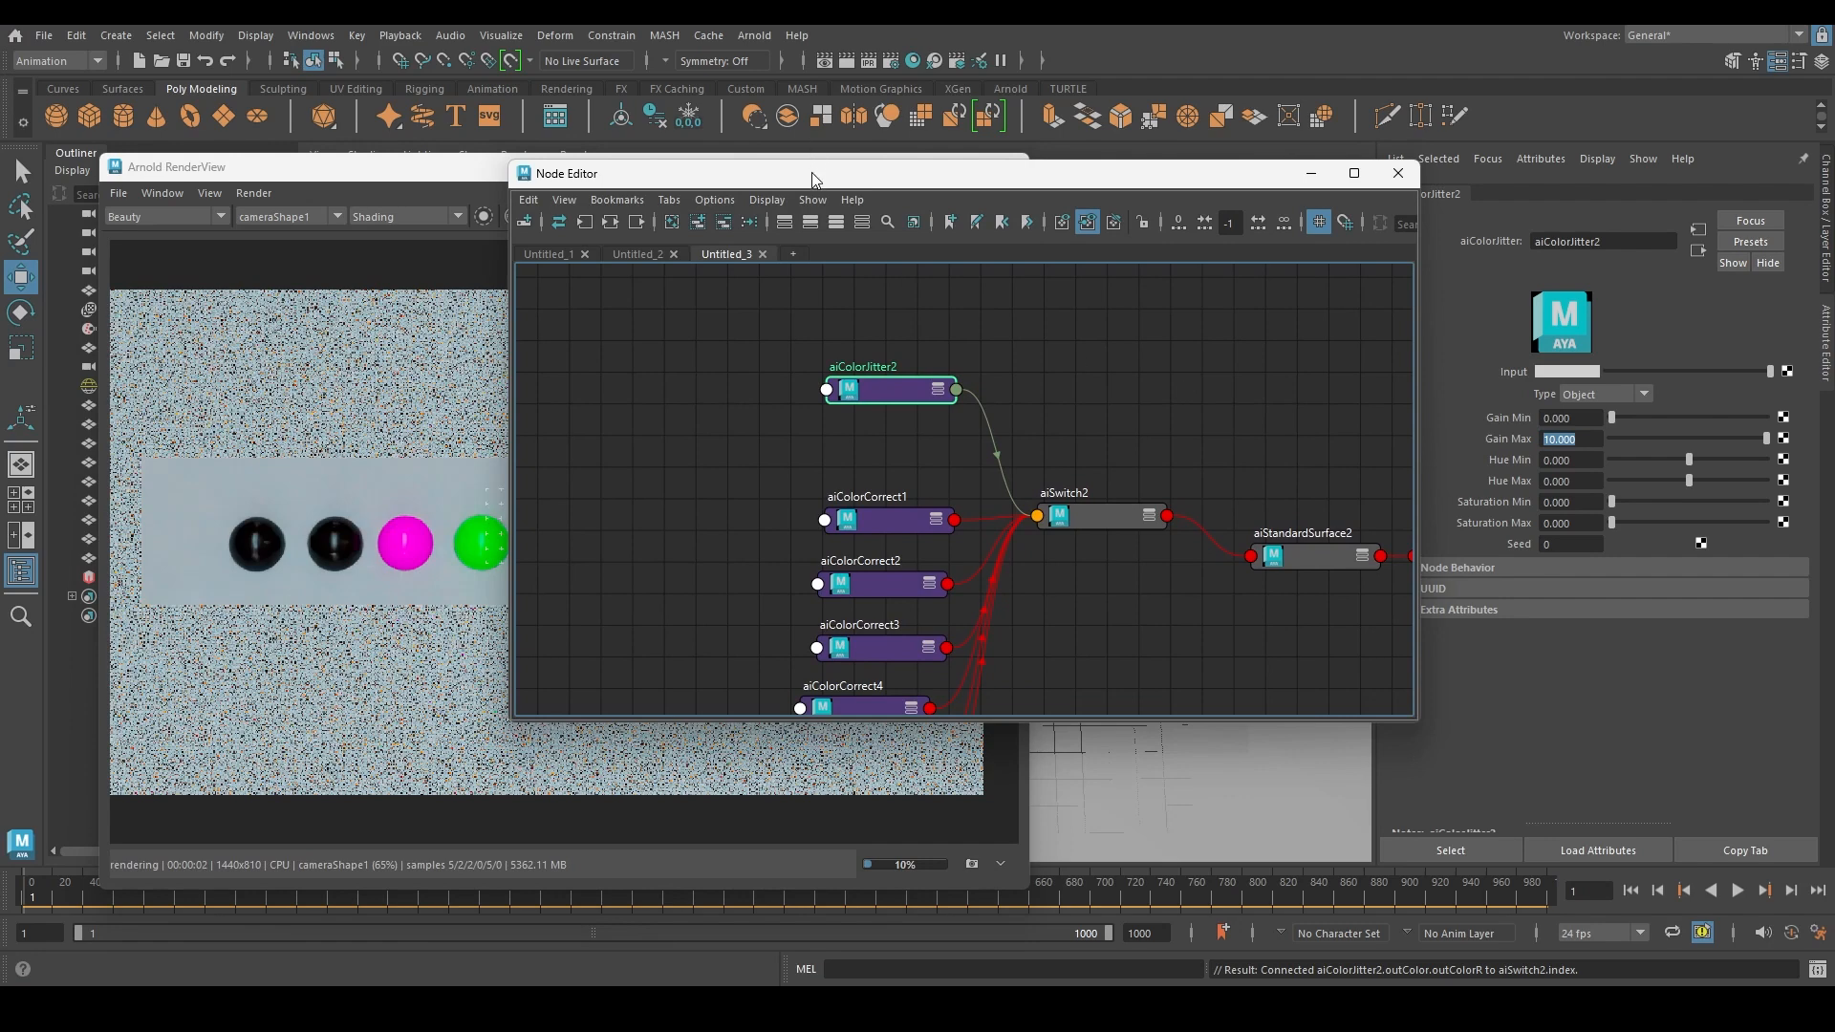
Set Gain Max of aiColorJitter2 to 6 and uncover the rendered spheres
left_click_drag(812, 172, 1207, 319)
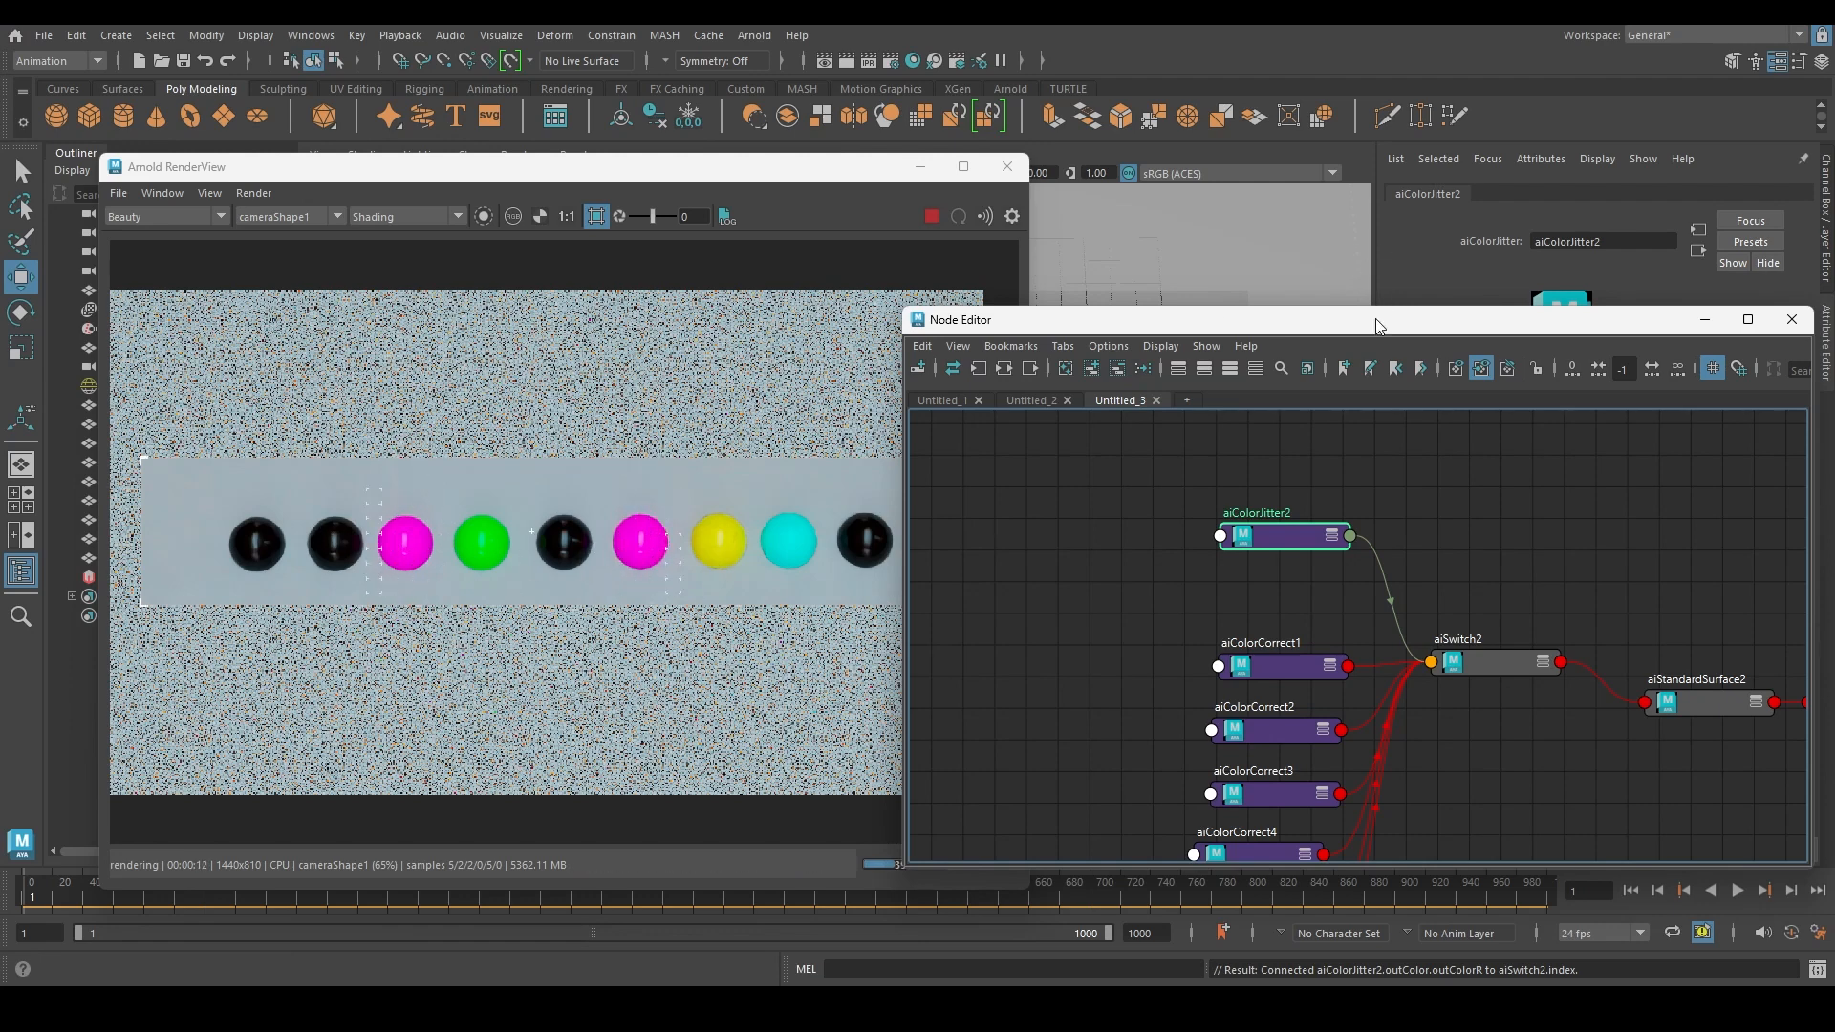
left_click_drag(1379, 325, 847, 243)
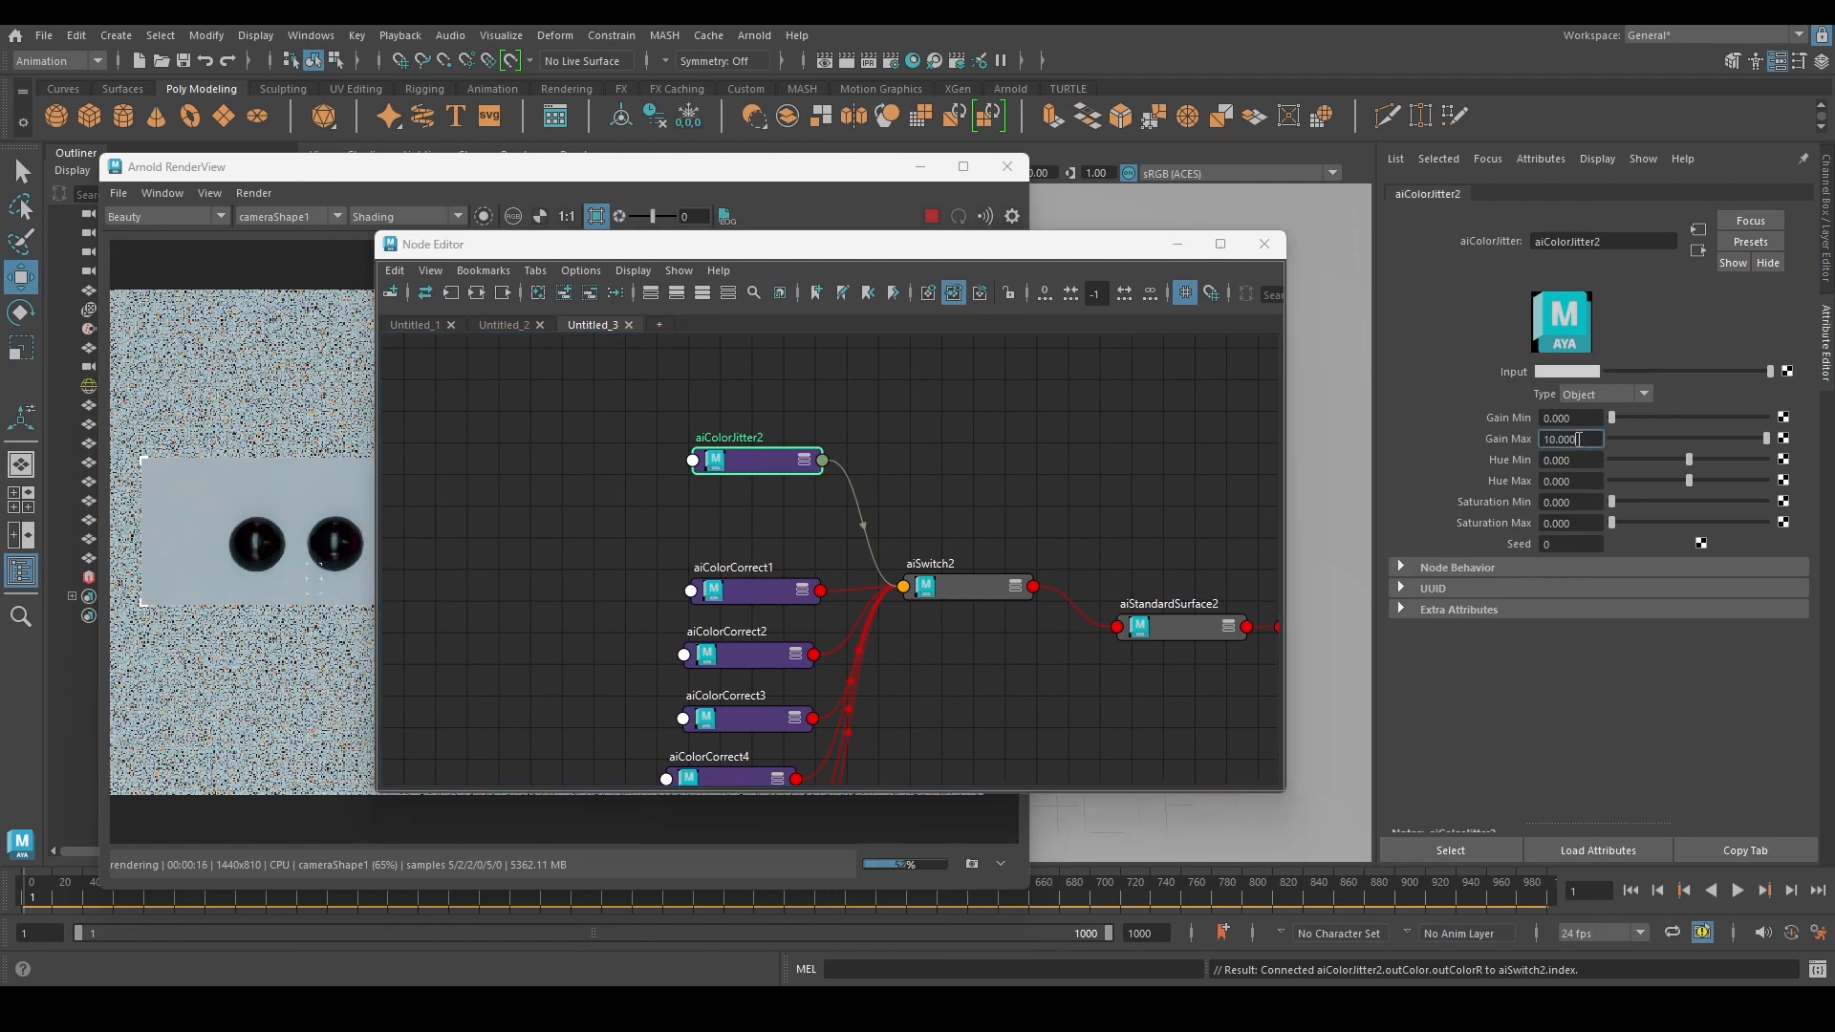
type("6")
key("Return")
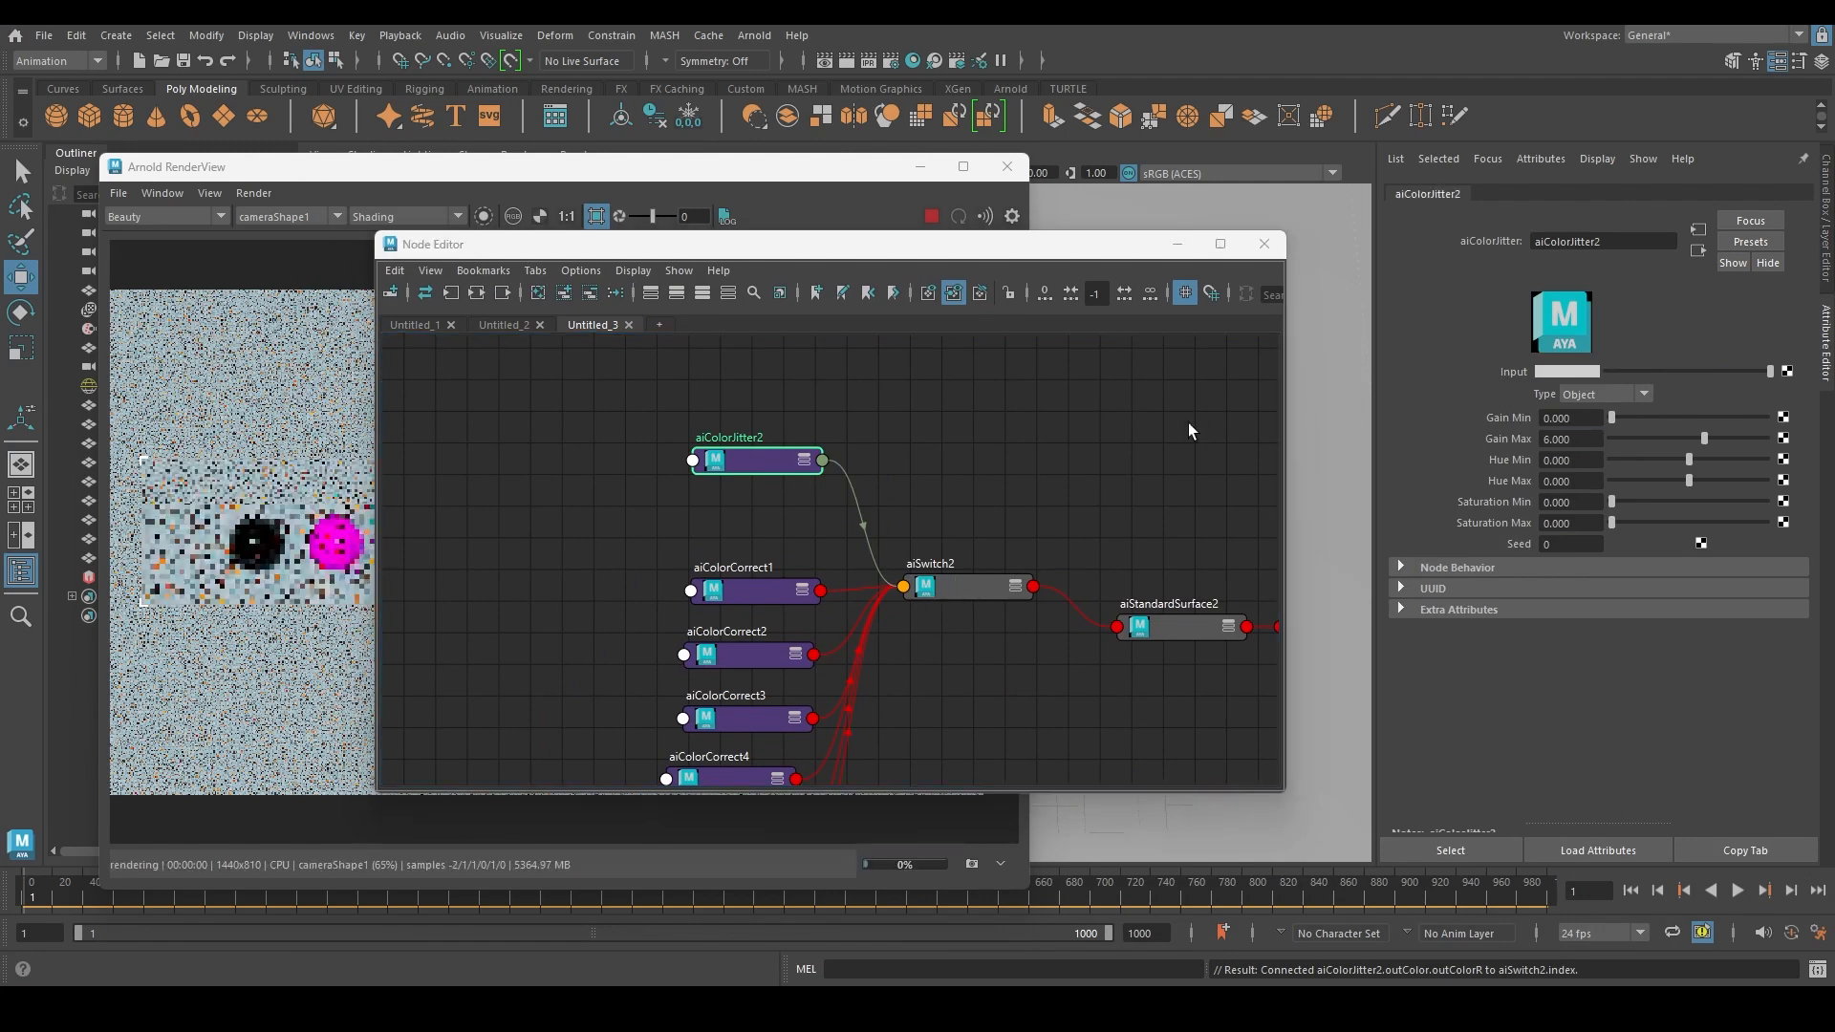
left_click_drag(844, 250, 1154, 647)
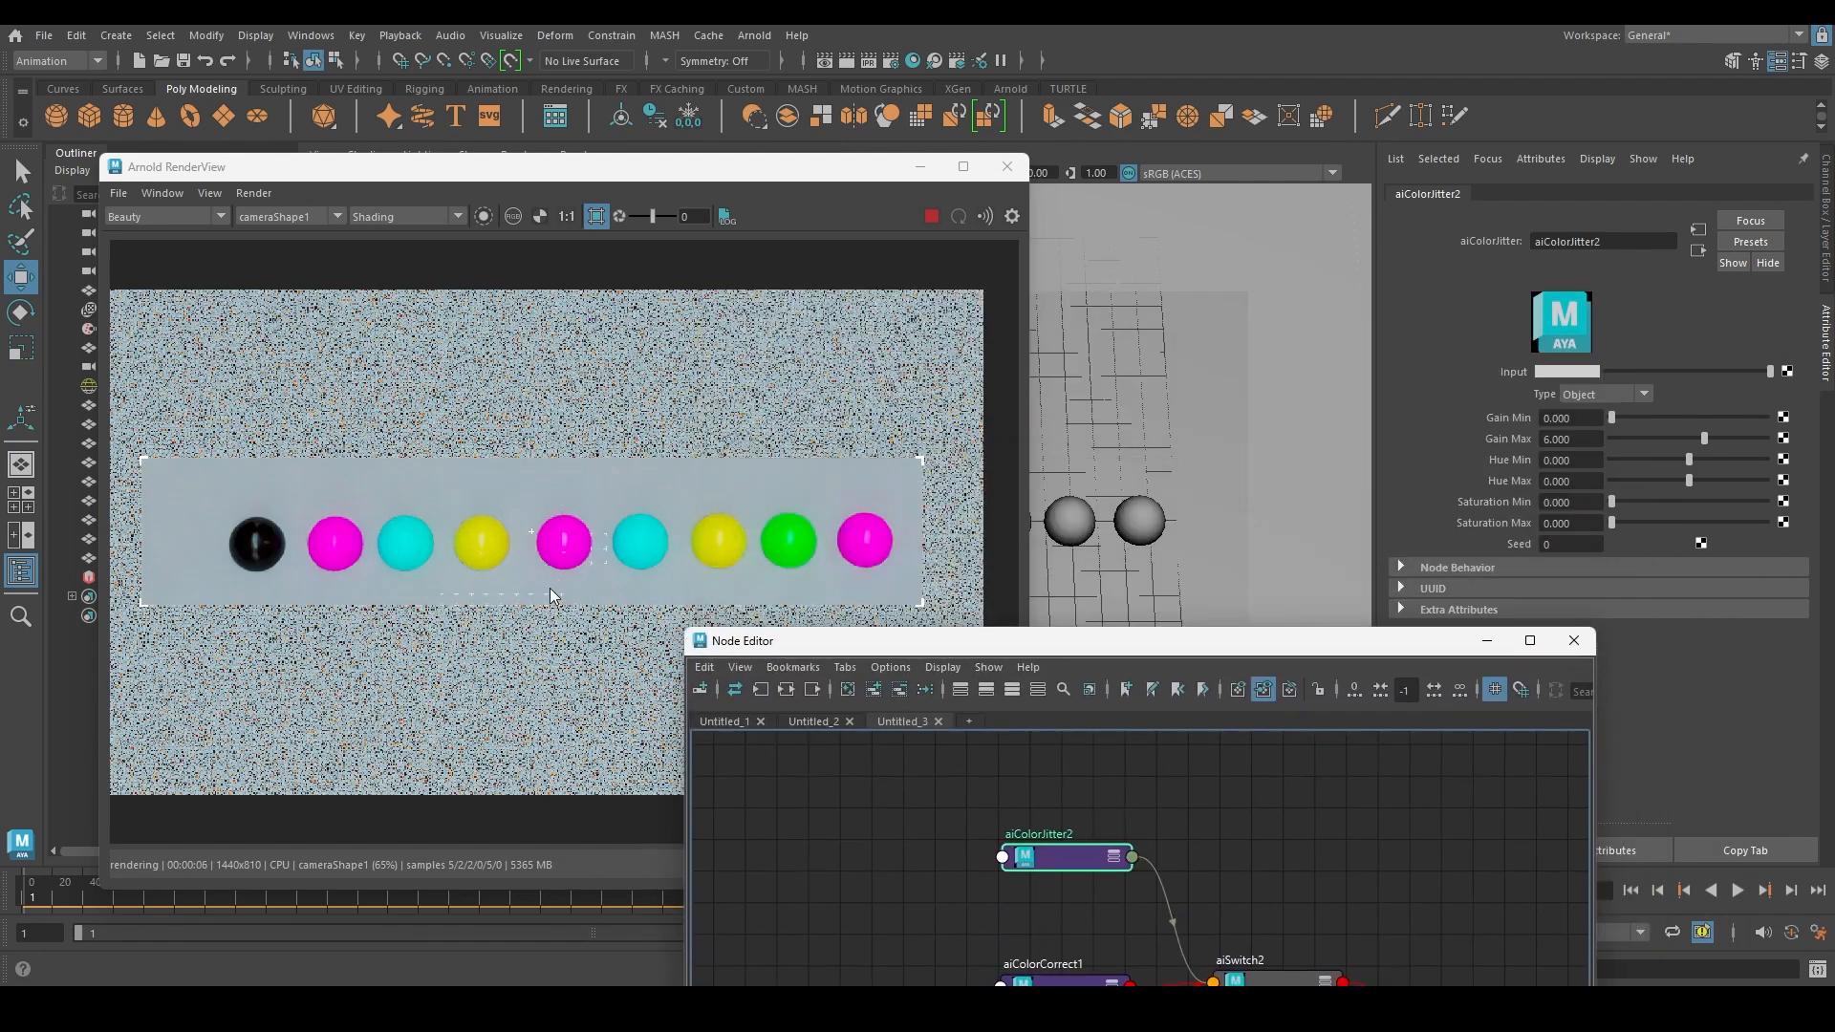
left_click_drag(1167, 644, 992, 639)
Check the index of aiSwitch2 and set Gain Max of aiColorJitter2 to 5.9
left_click(1277, 588)
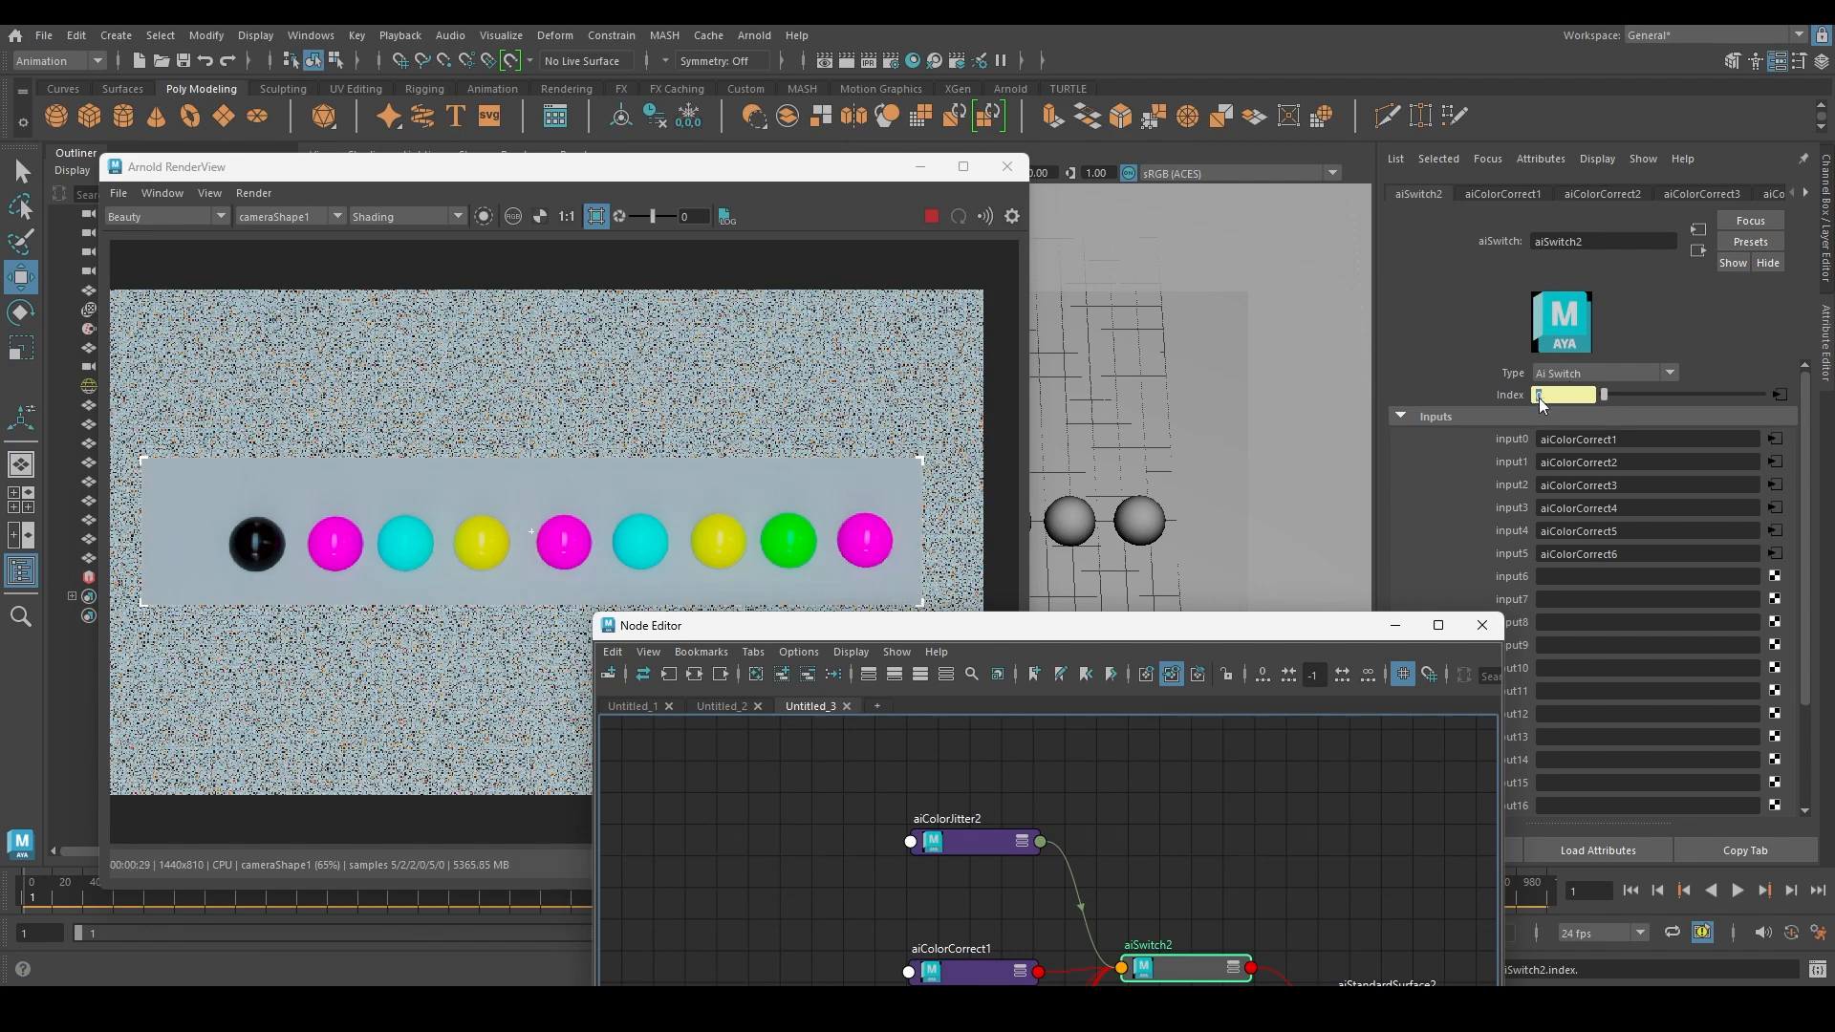
left_click(988, 852)
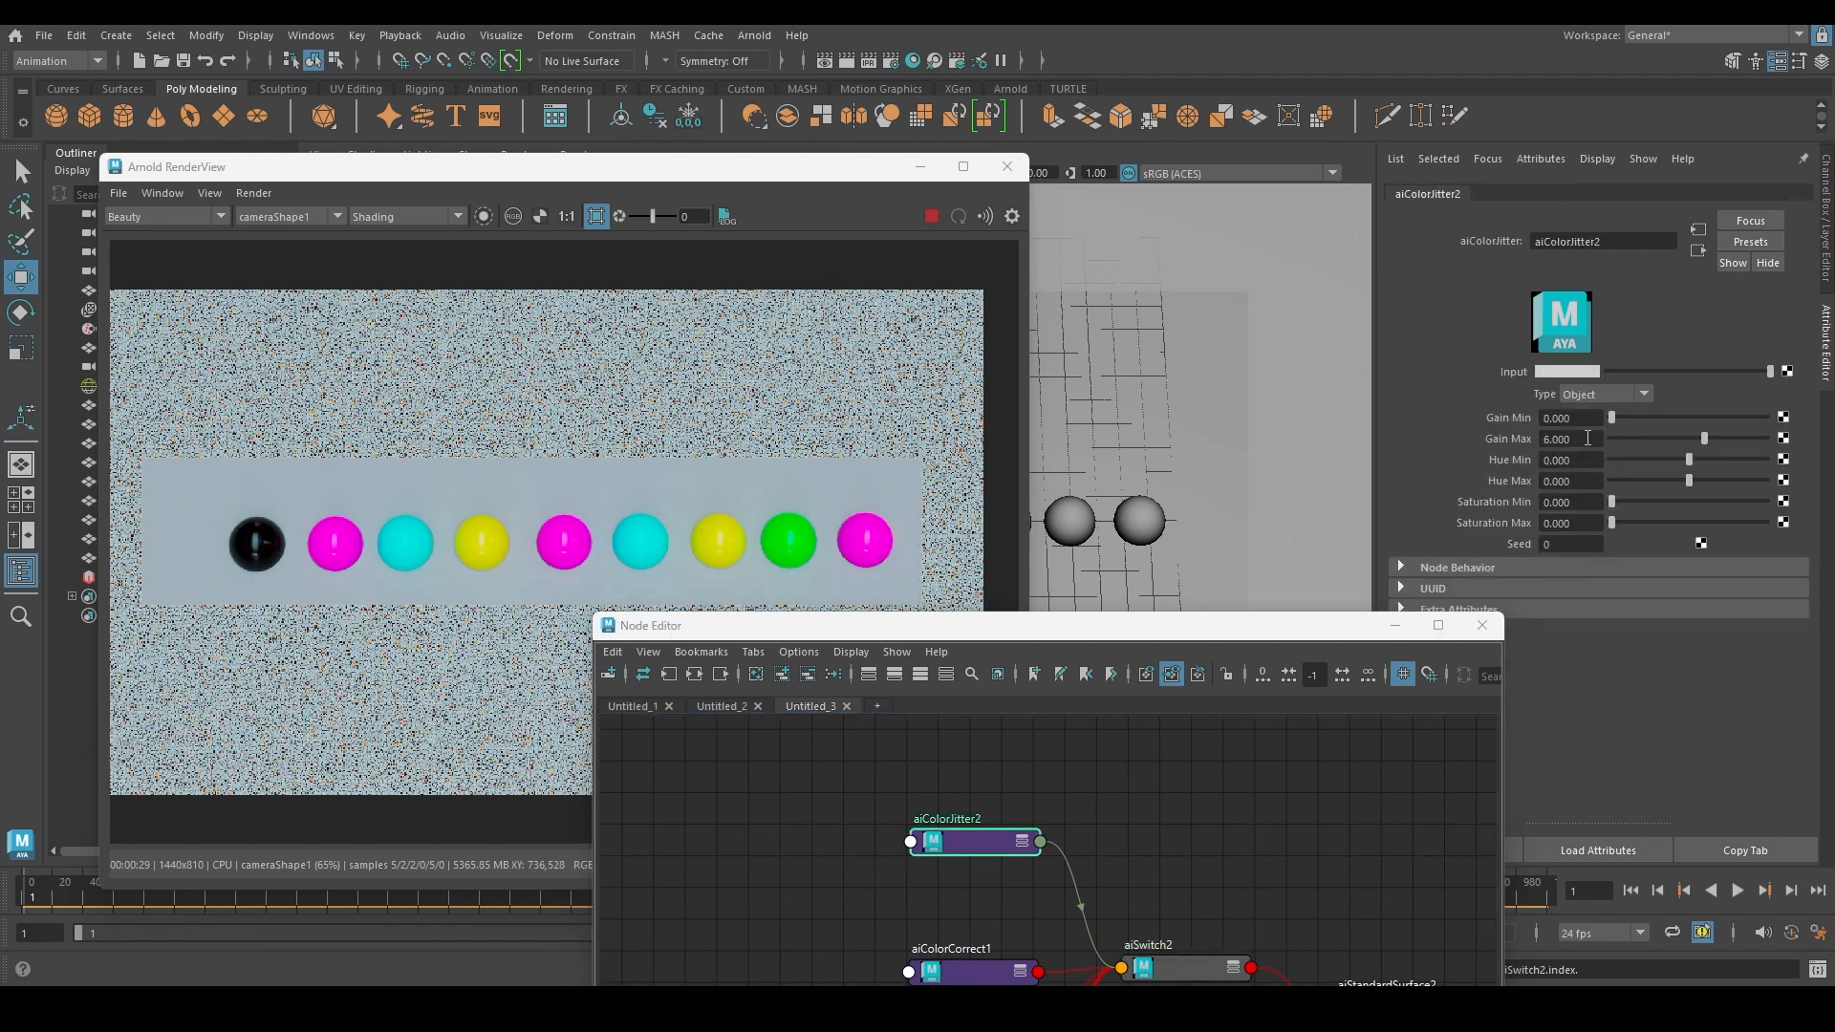
left_click(1573, 439)
type("5.9")
key("Return")
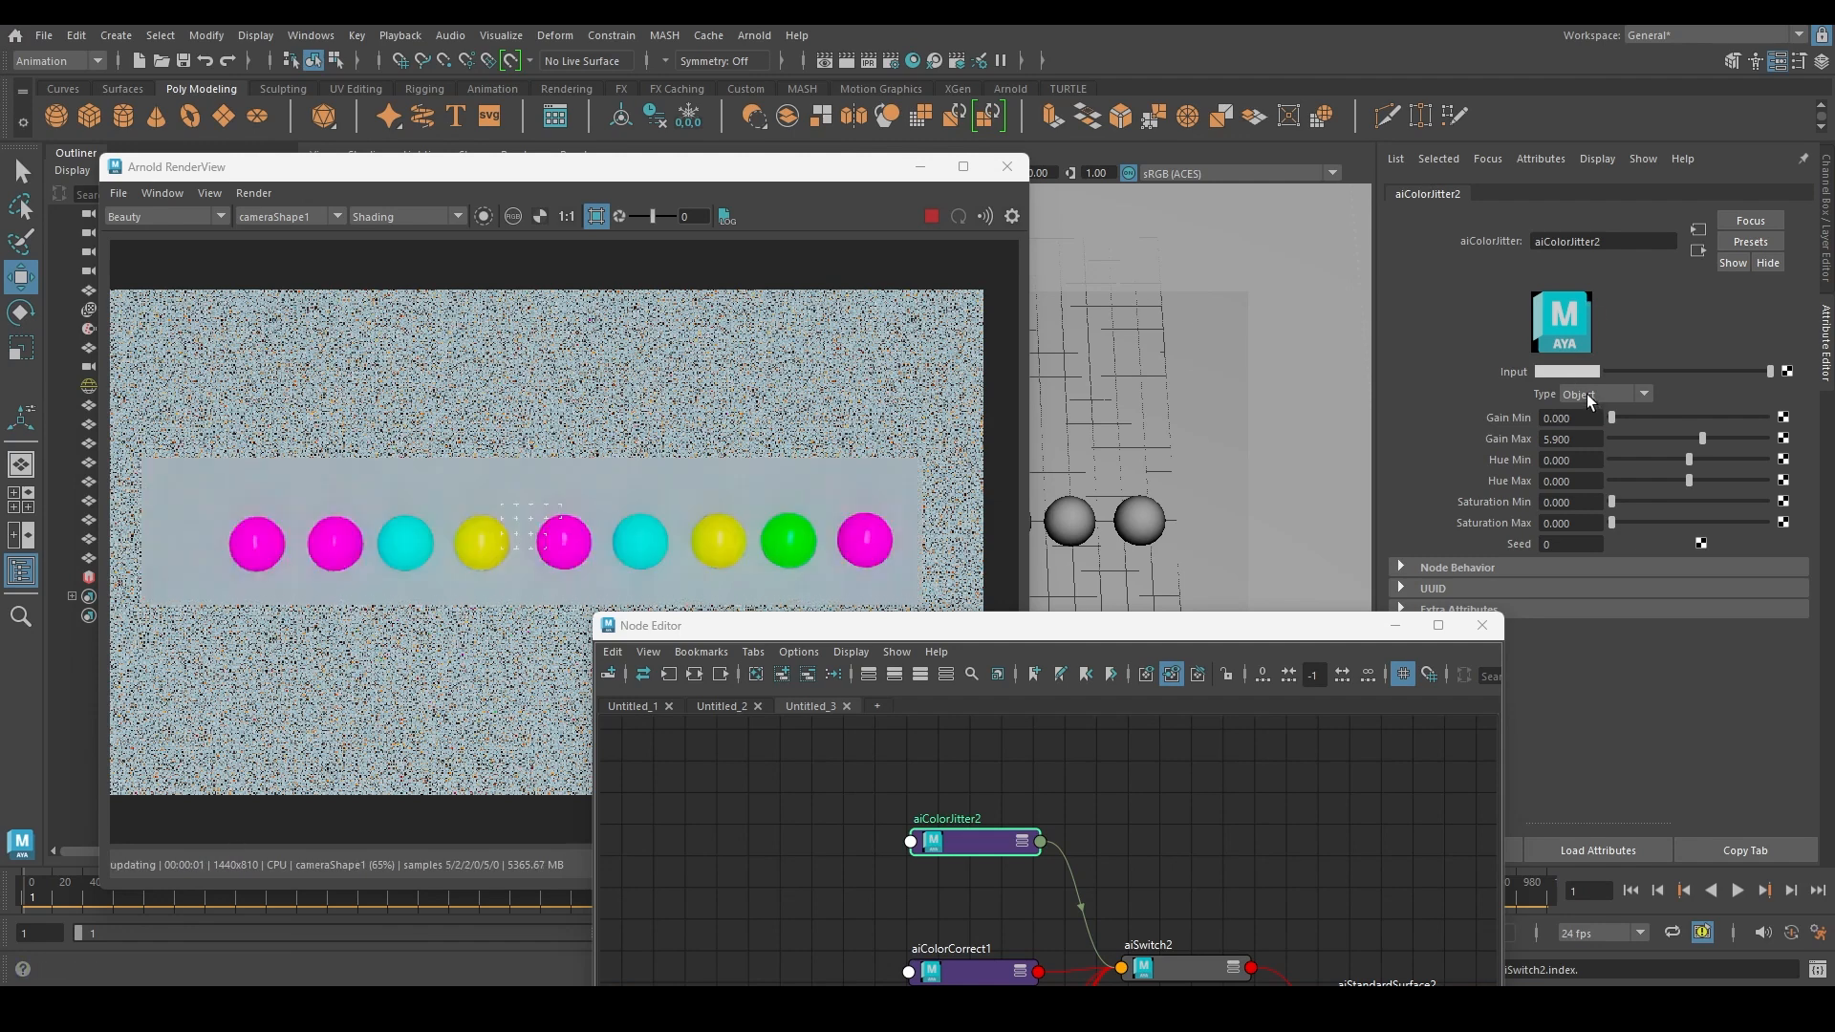
Compare the Gain Max value of aiColorJitter2 with the index and numbered inputs of aiSwitch2
left_click_drag(1582, 439, 1446, 444)
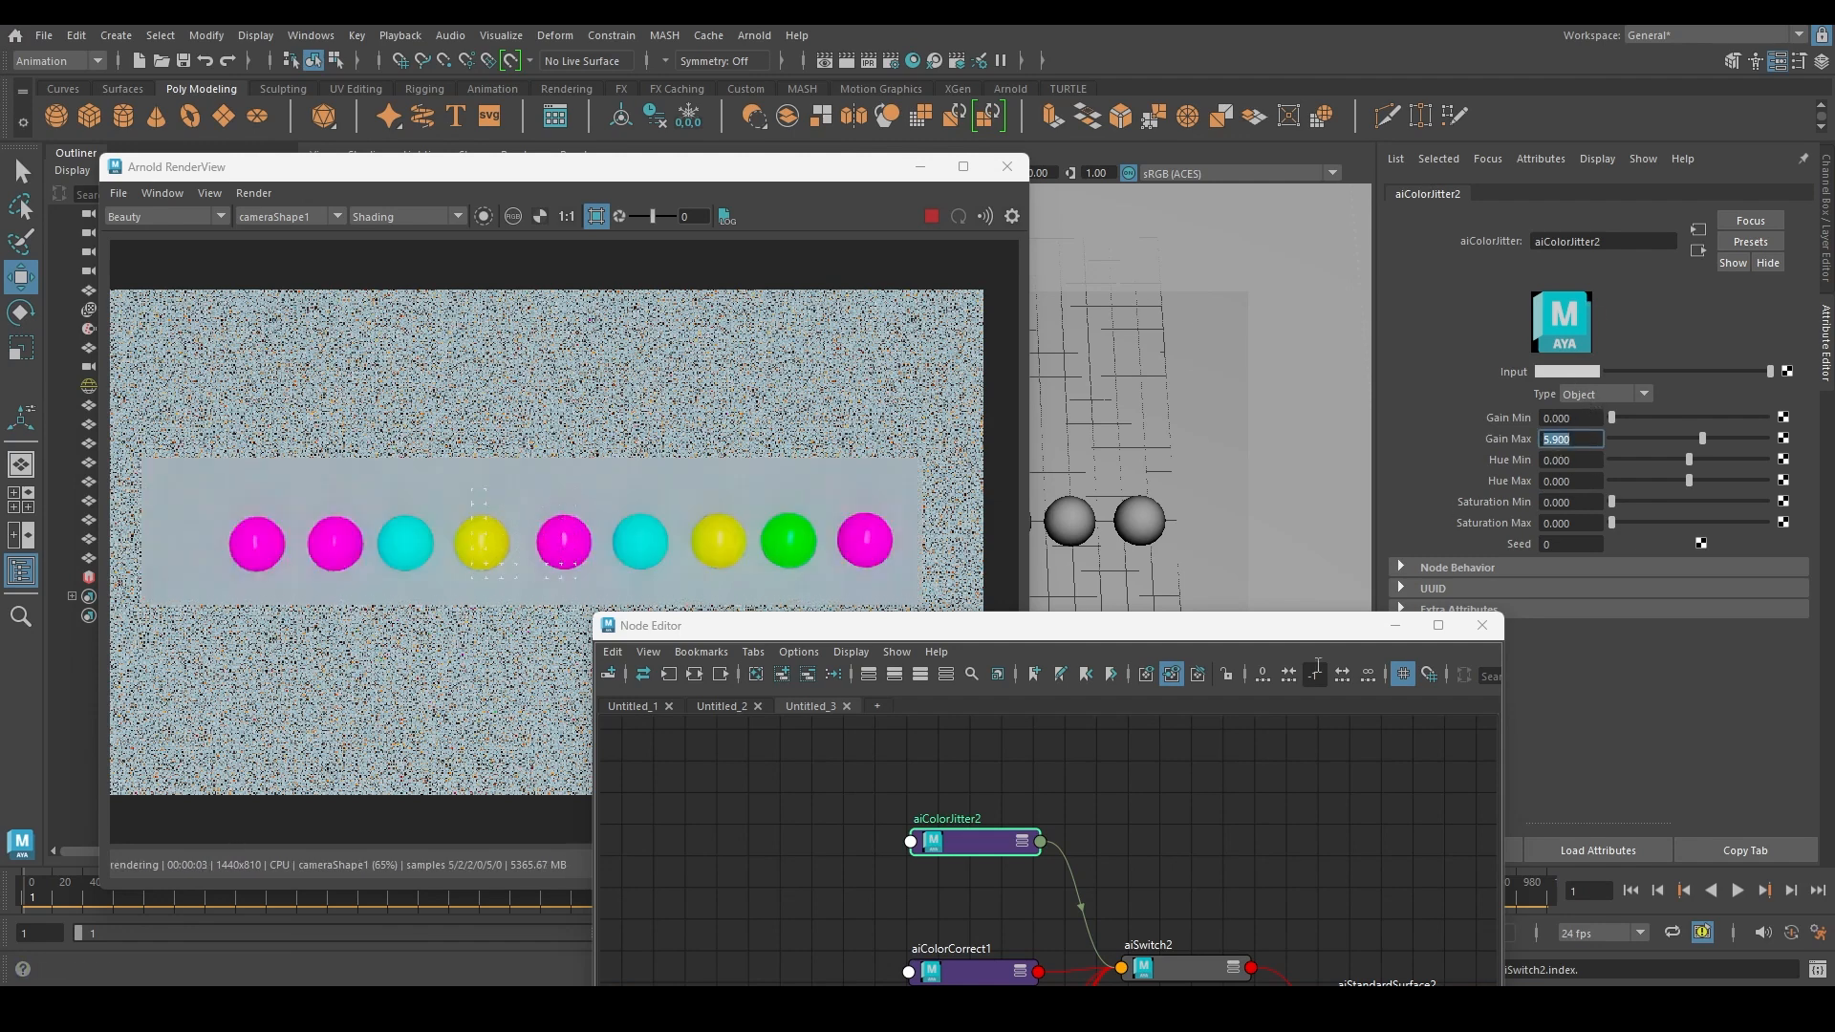
left_click(1584, 440)
key("Left")
key("Left")
key("Left")
key("Left")
key("Left")
key("shift+Right")
middle_click_drag(1155, 959, 1143, 887, "alt")
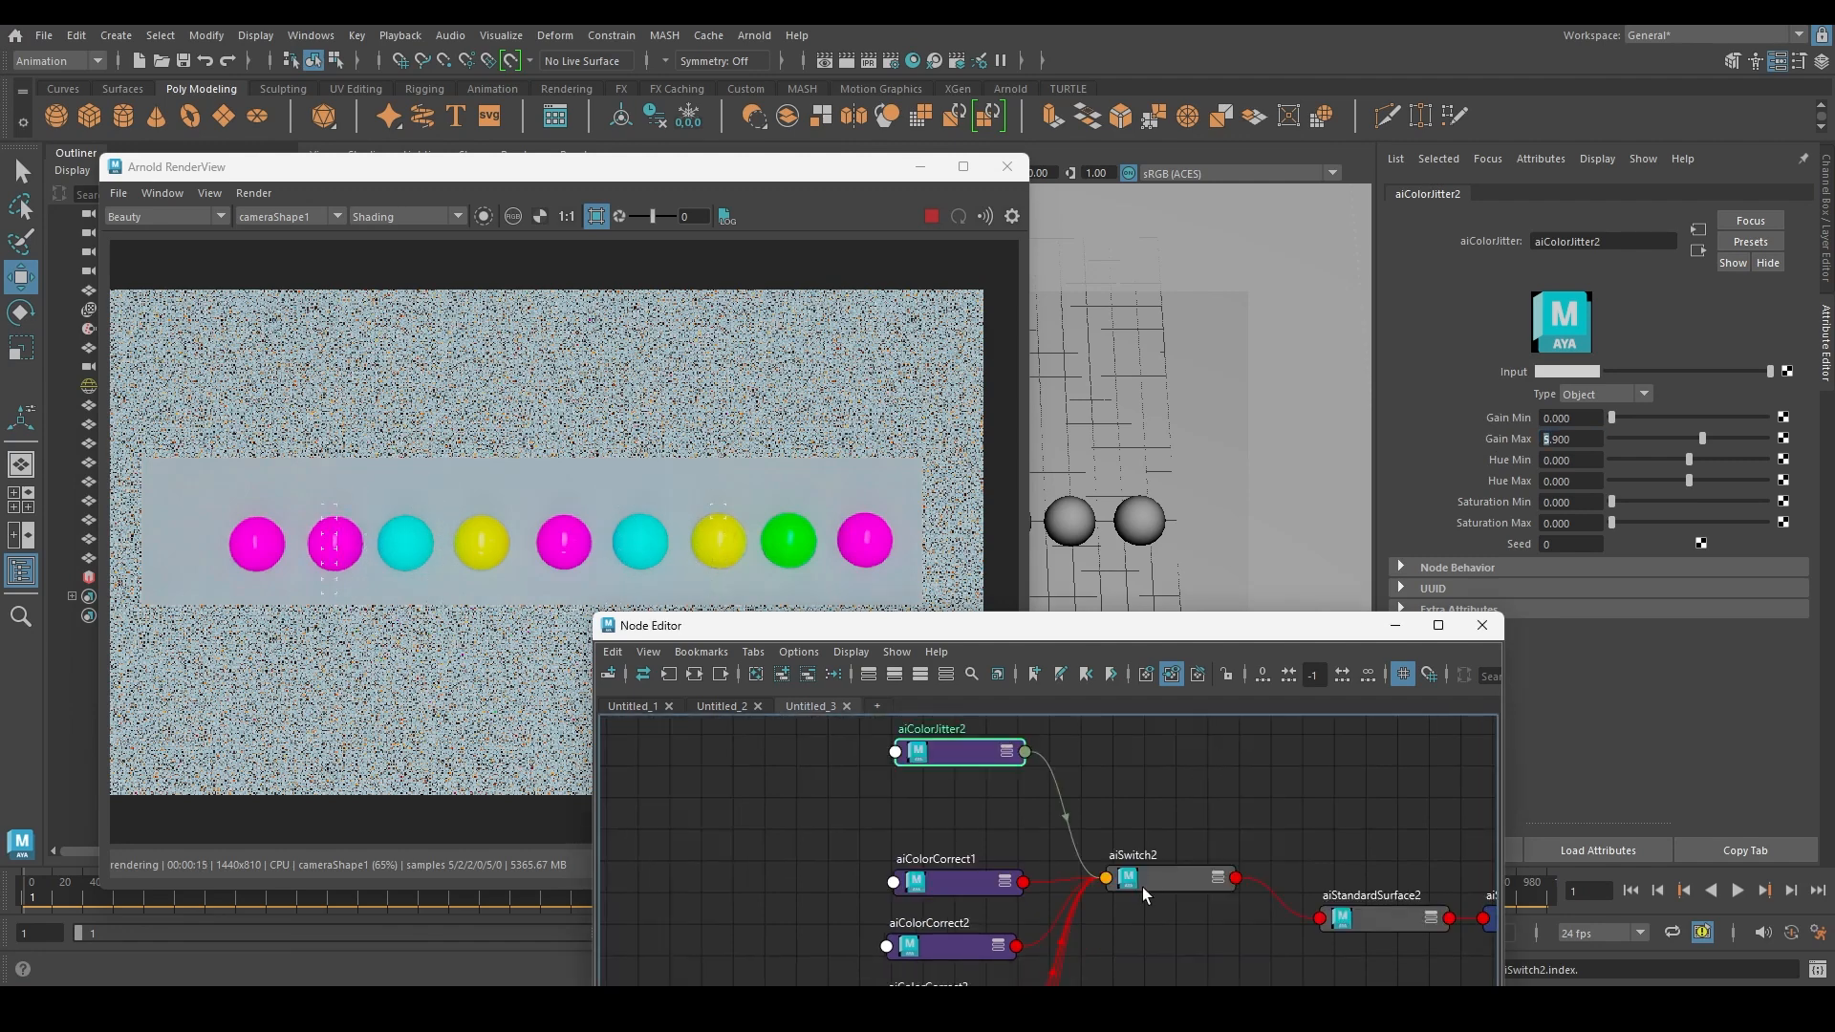
left_click(1143, 887)
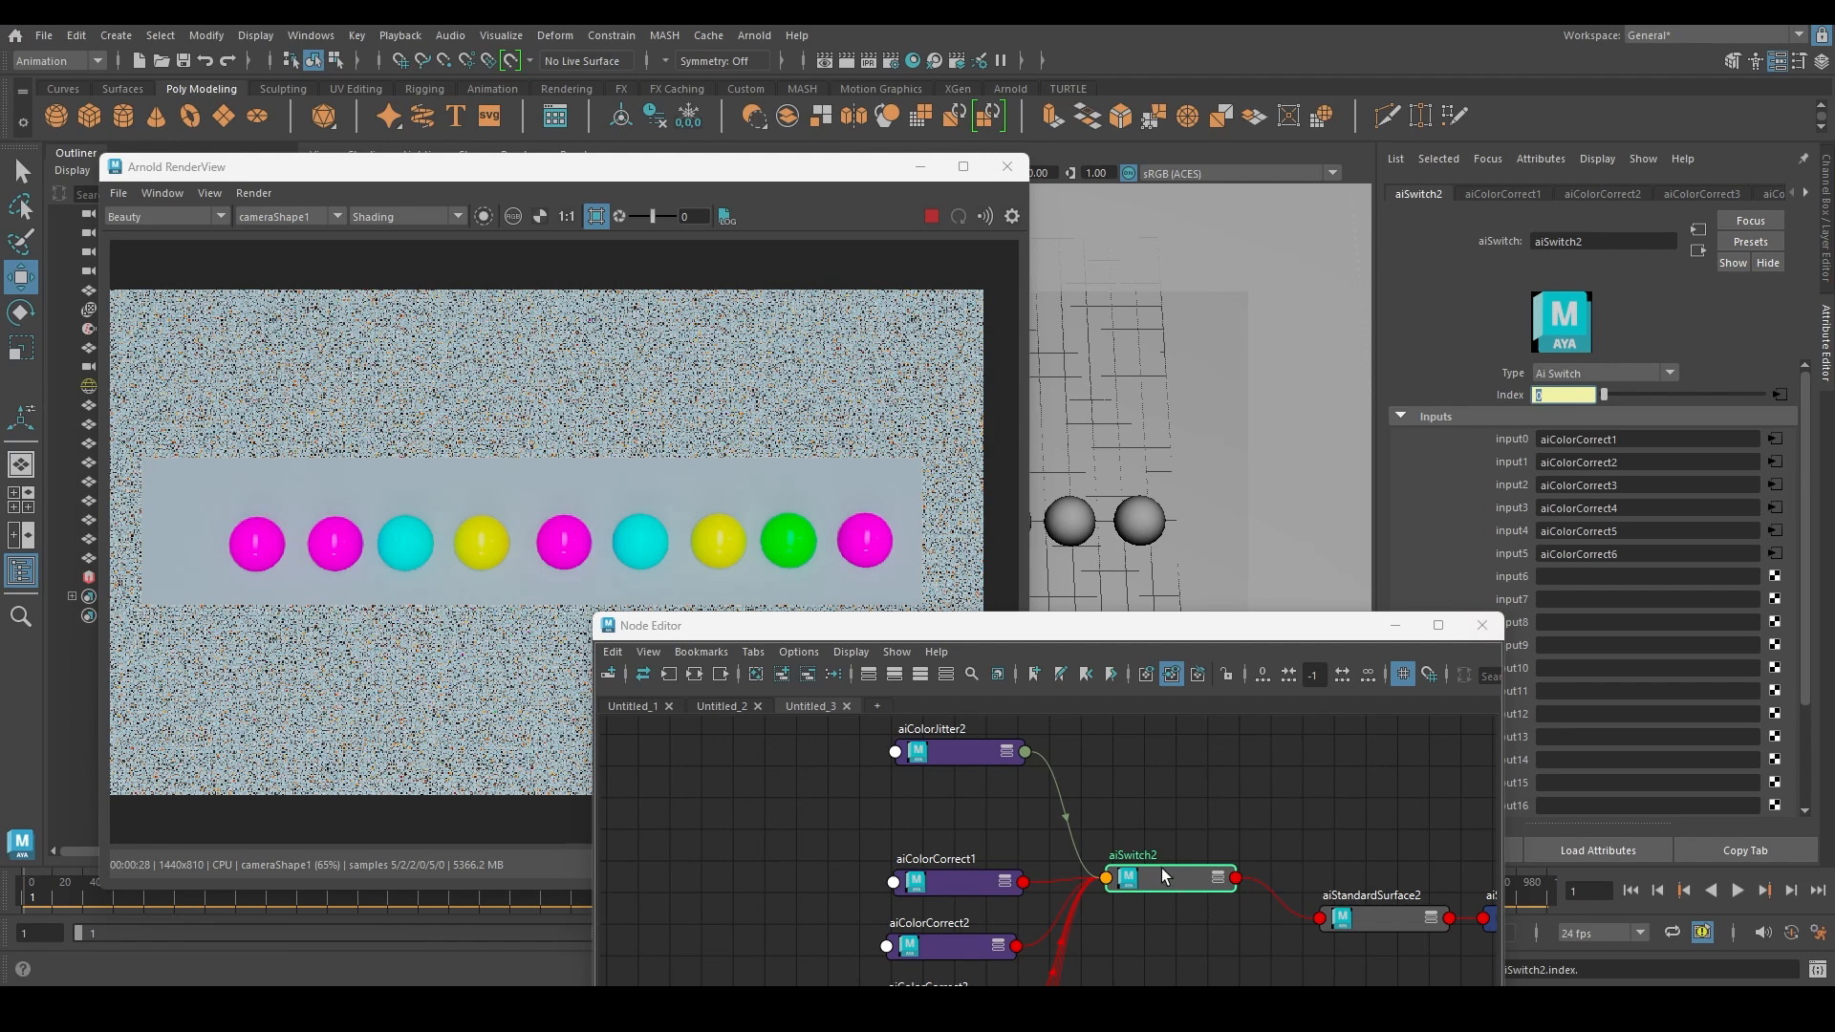
left_click(955, 754)
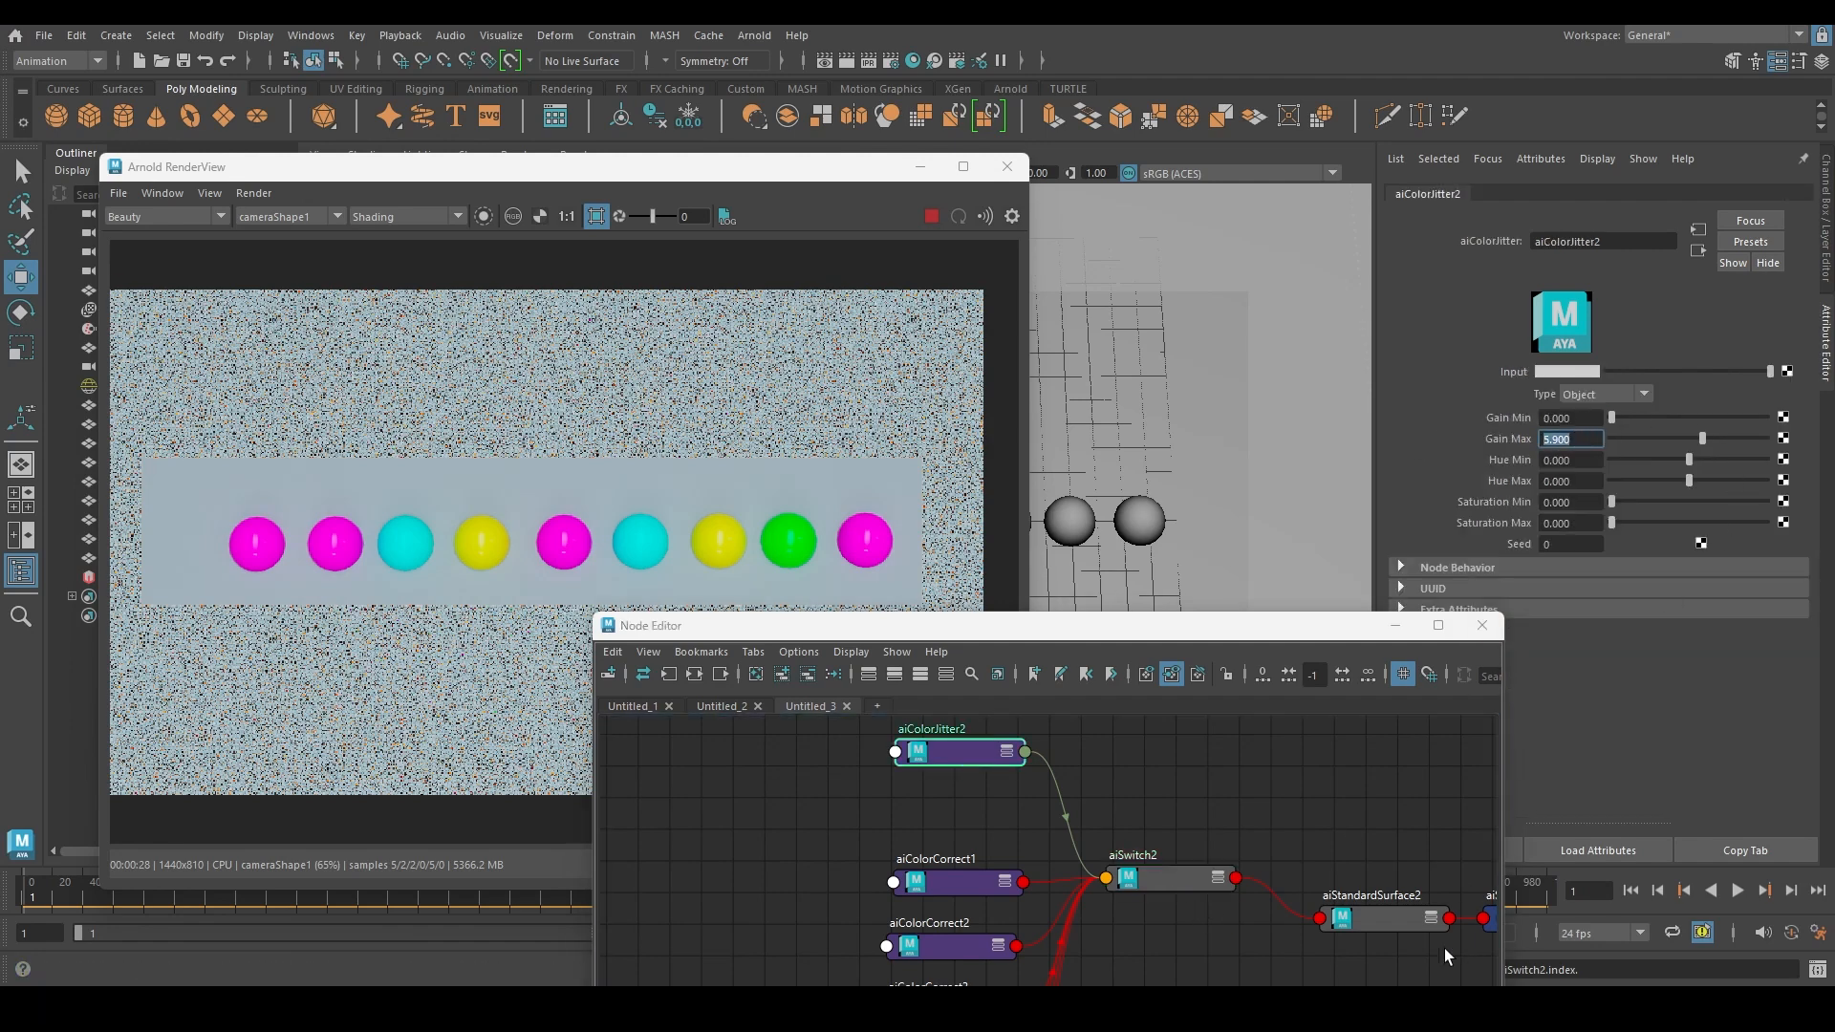
left_click(1174, 879)
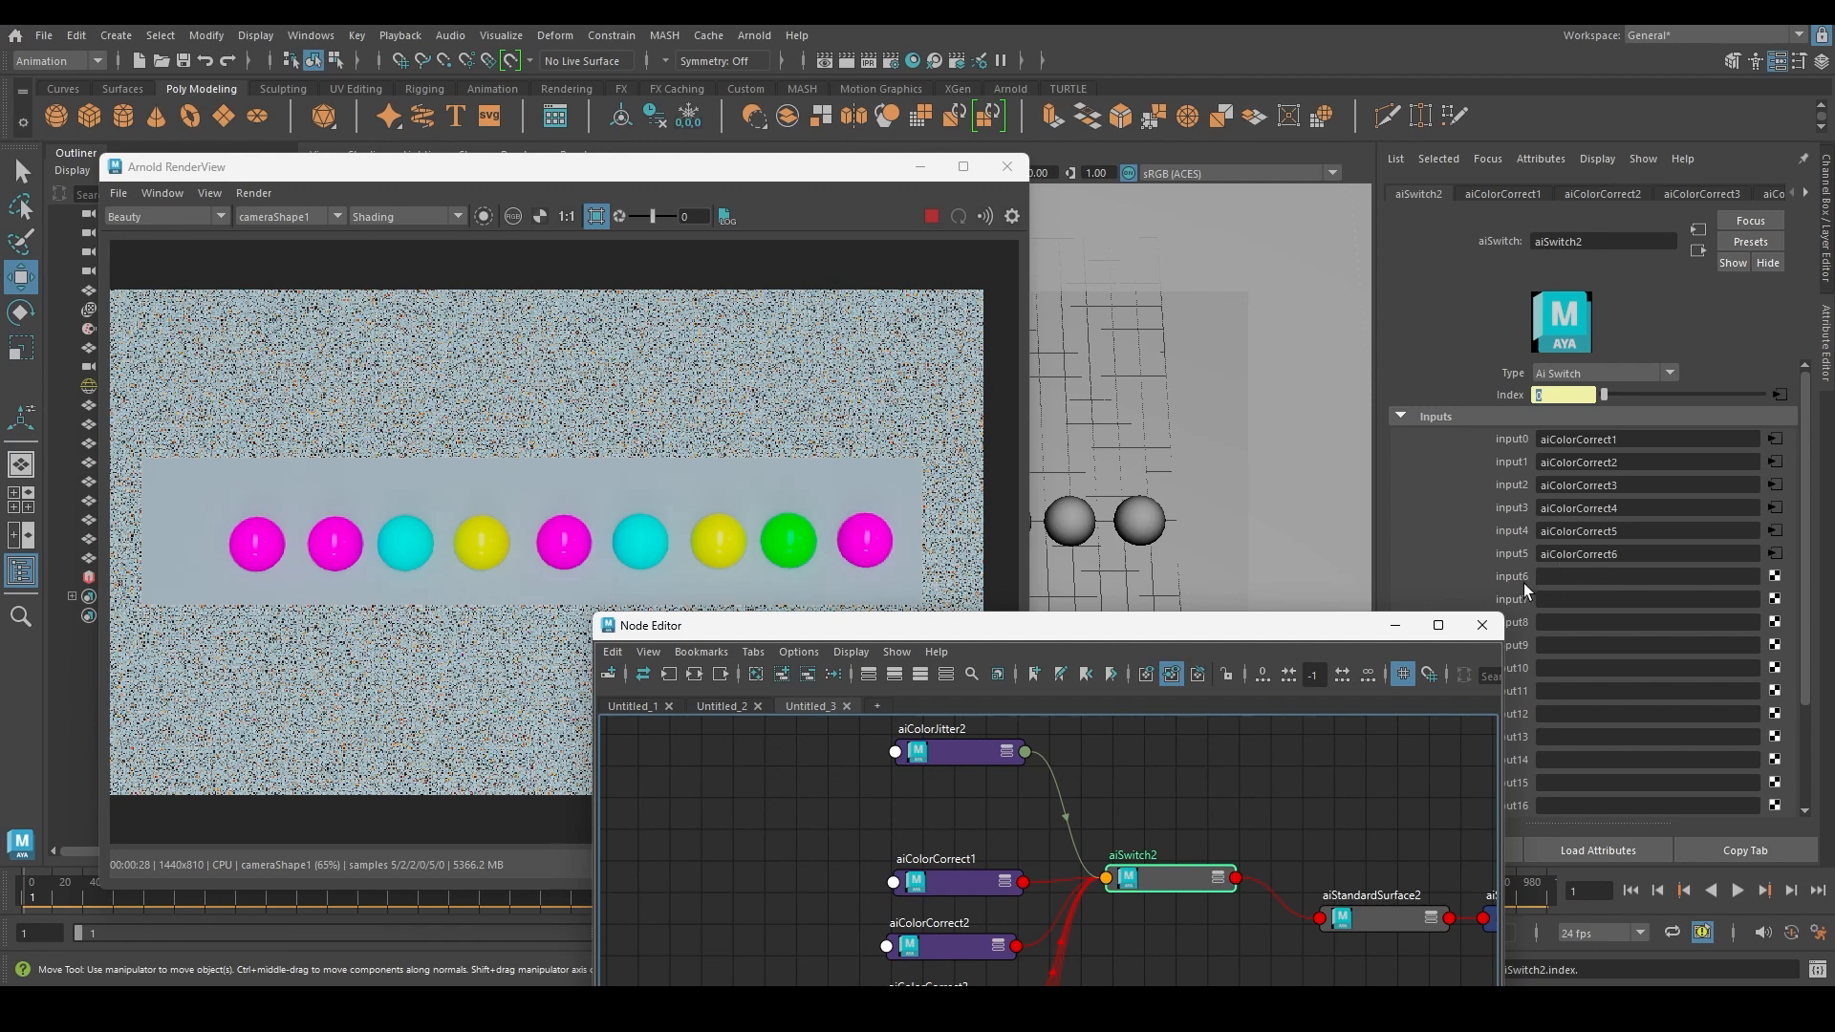
left_click(934, 753)
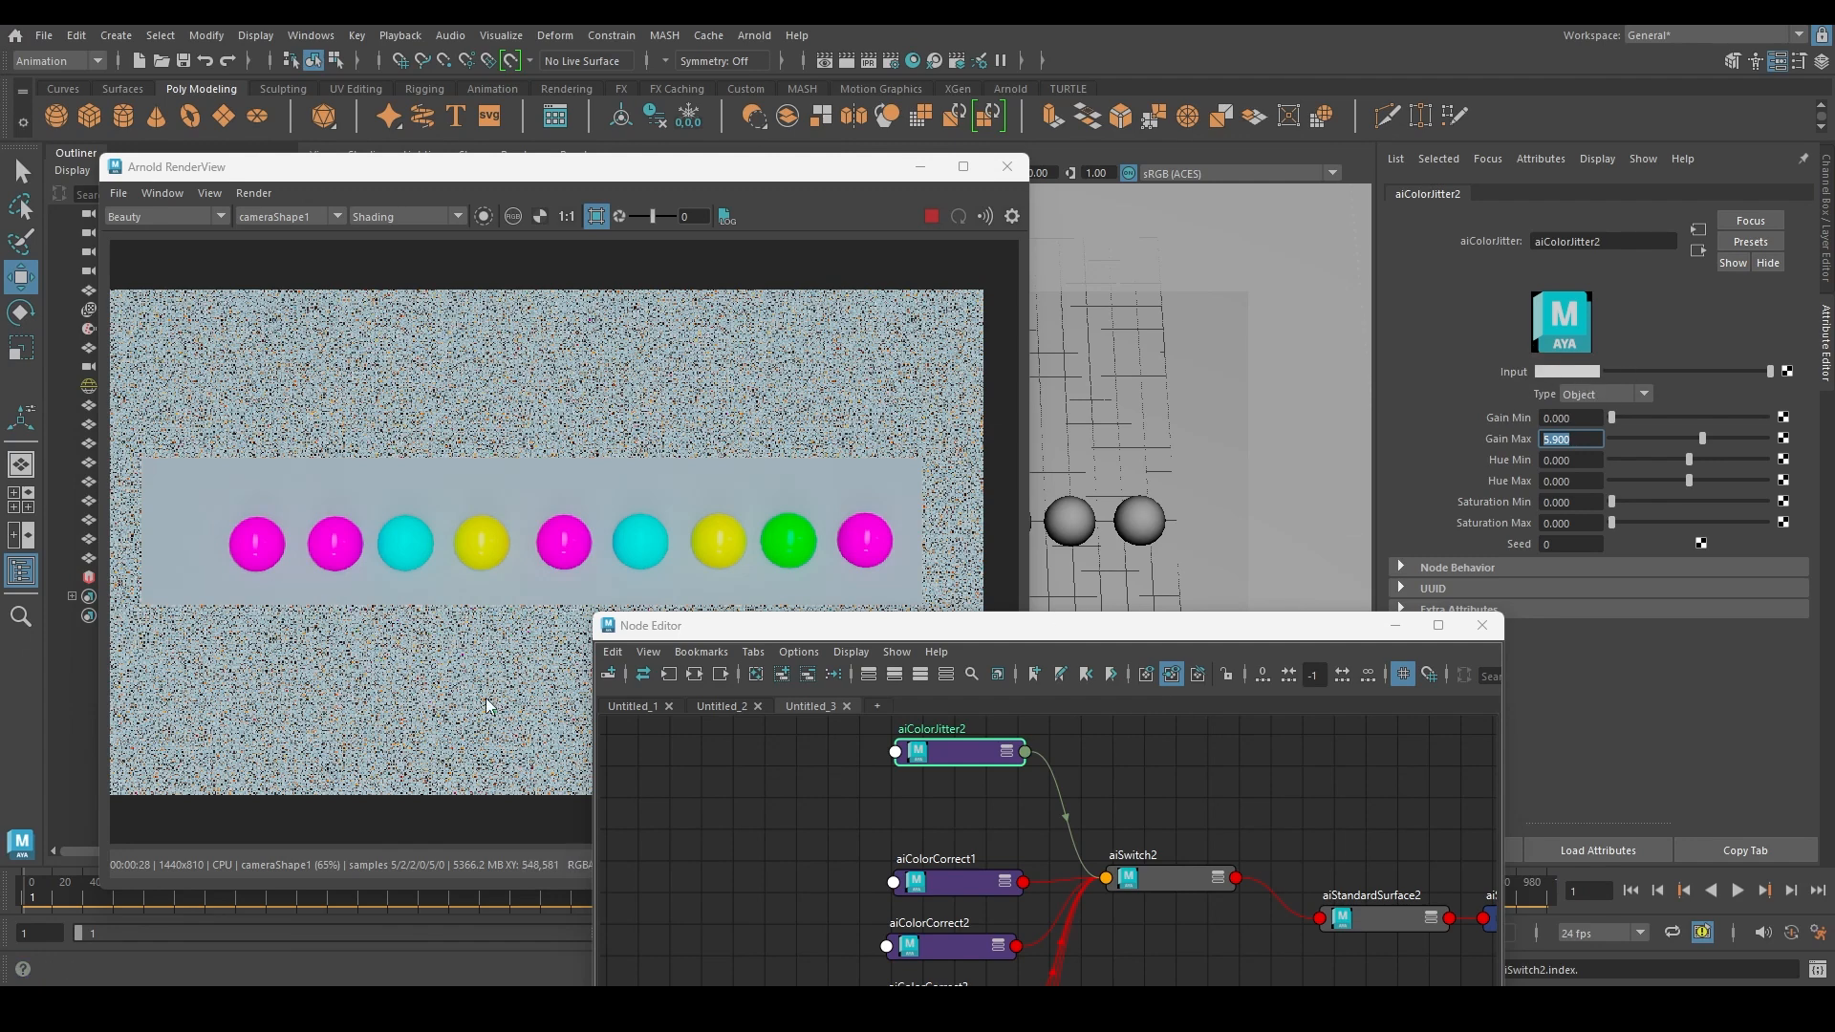
left_click(1175, 882)
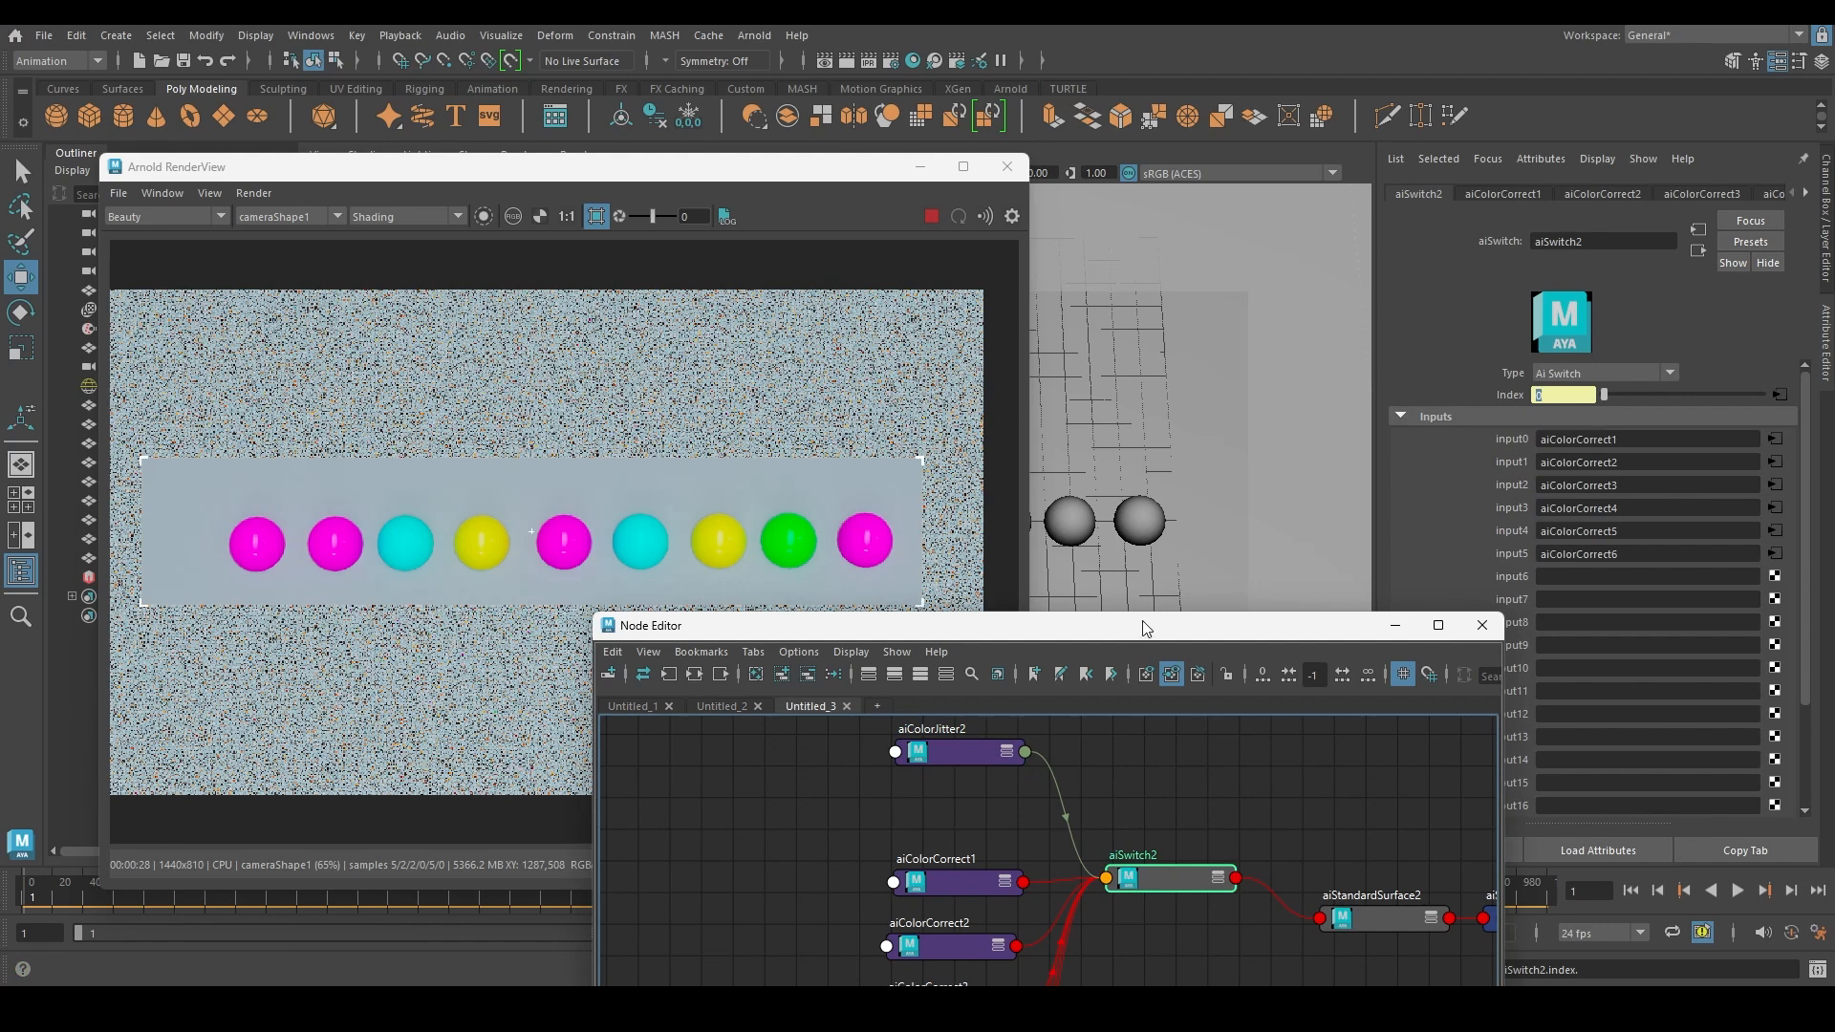
Move the aiColorJitter2 node closer to the colour correct nodes and expand aiSwitch2 to show its connected ports
left_click_drag(1142, 631, 1040, 663)
scroll(999, 856, "down", 2)
left_click(898, 801)
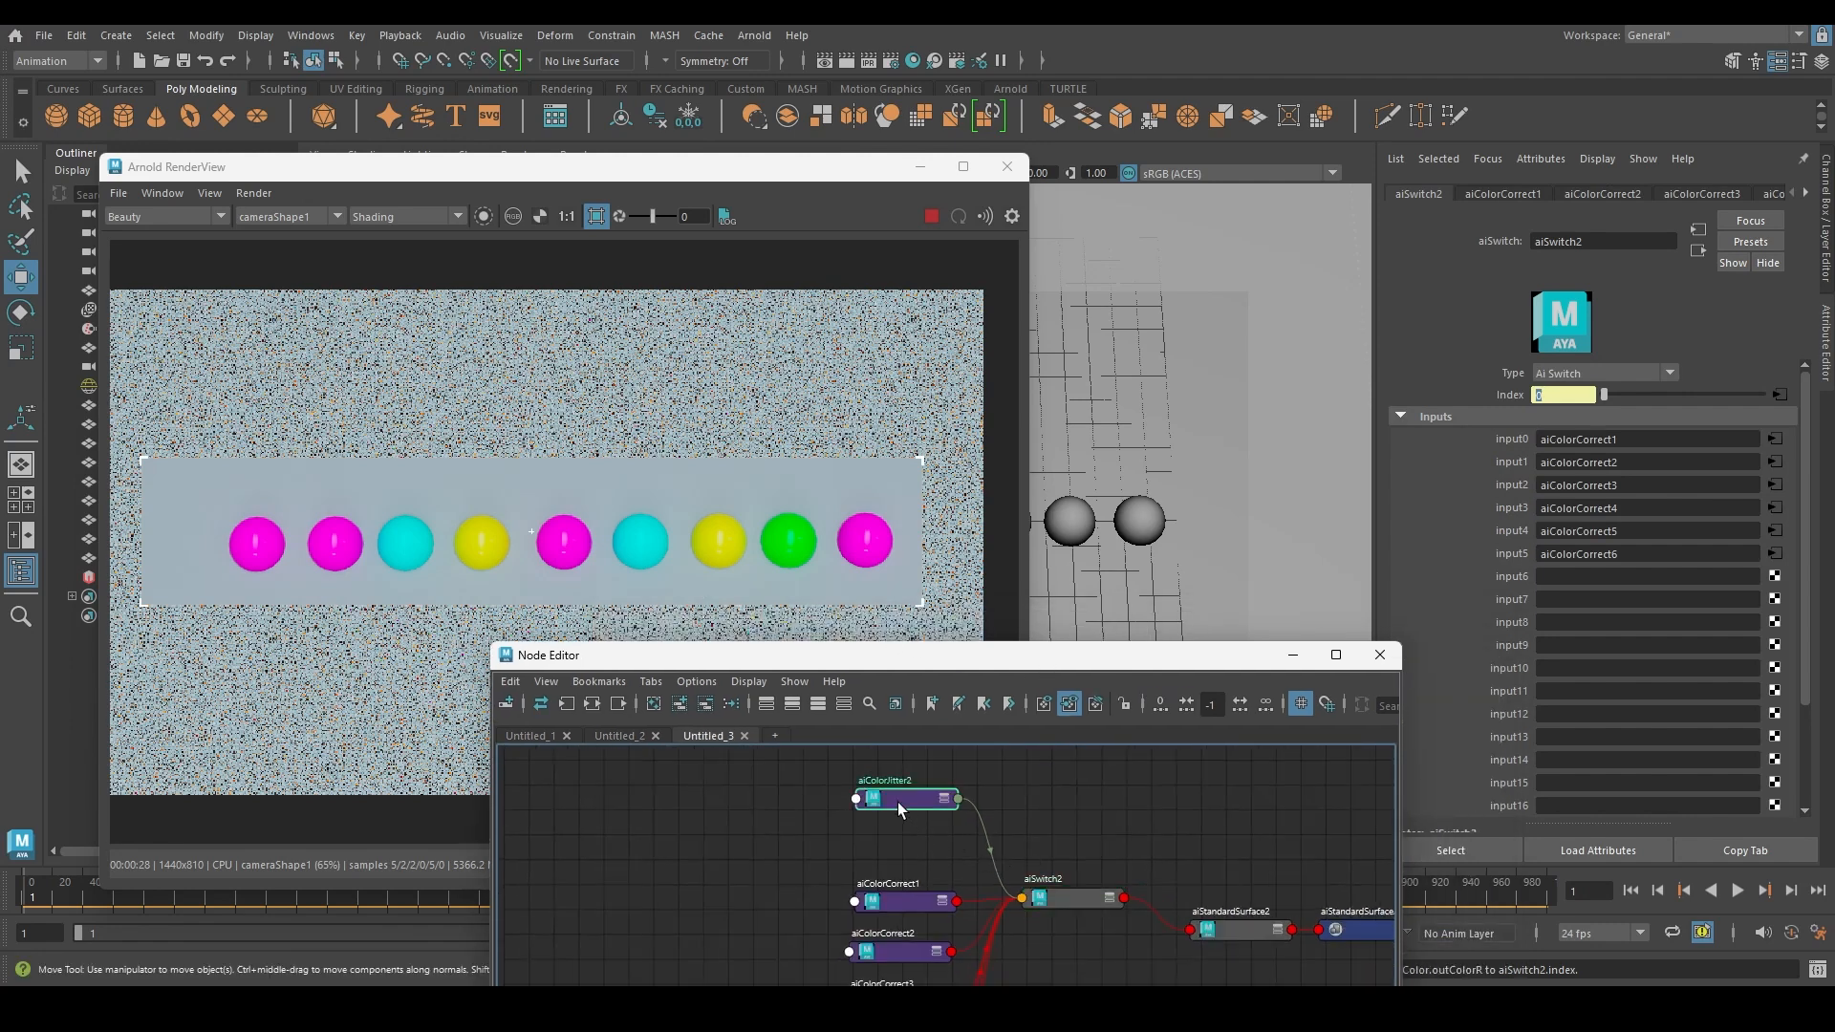
left_click_drag(908, 800, 893, 832)
left_click(1115, 898)
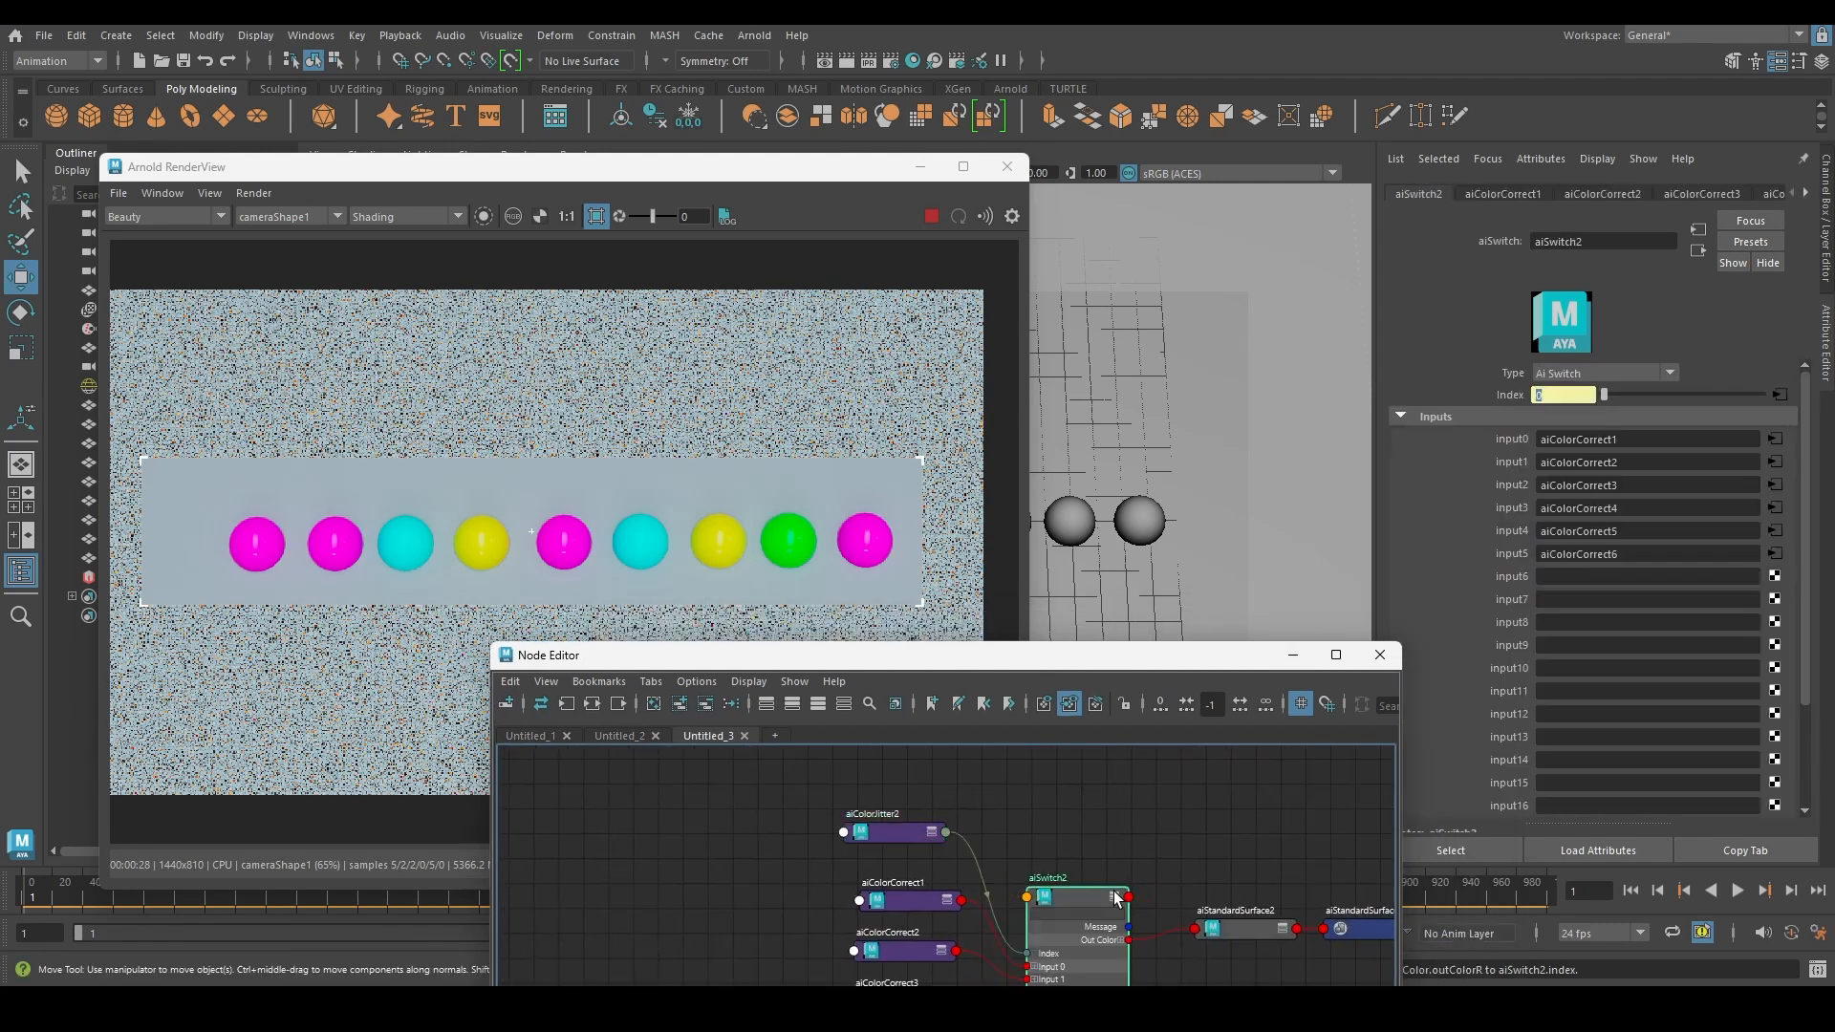
Examine the input colours of the aiColorCorrect nodes feeding aiSwitch2 and the settings of aiColorJitter2
left_click(883, 832)
left_click(904, 901)
middle_click_drag(755, 909, 871, 773, "alt")
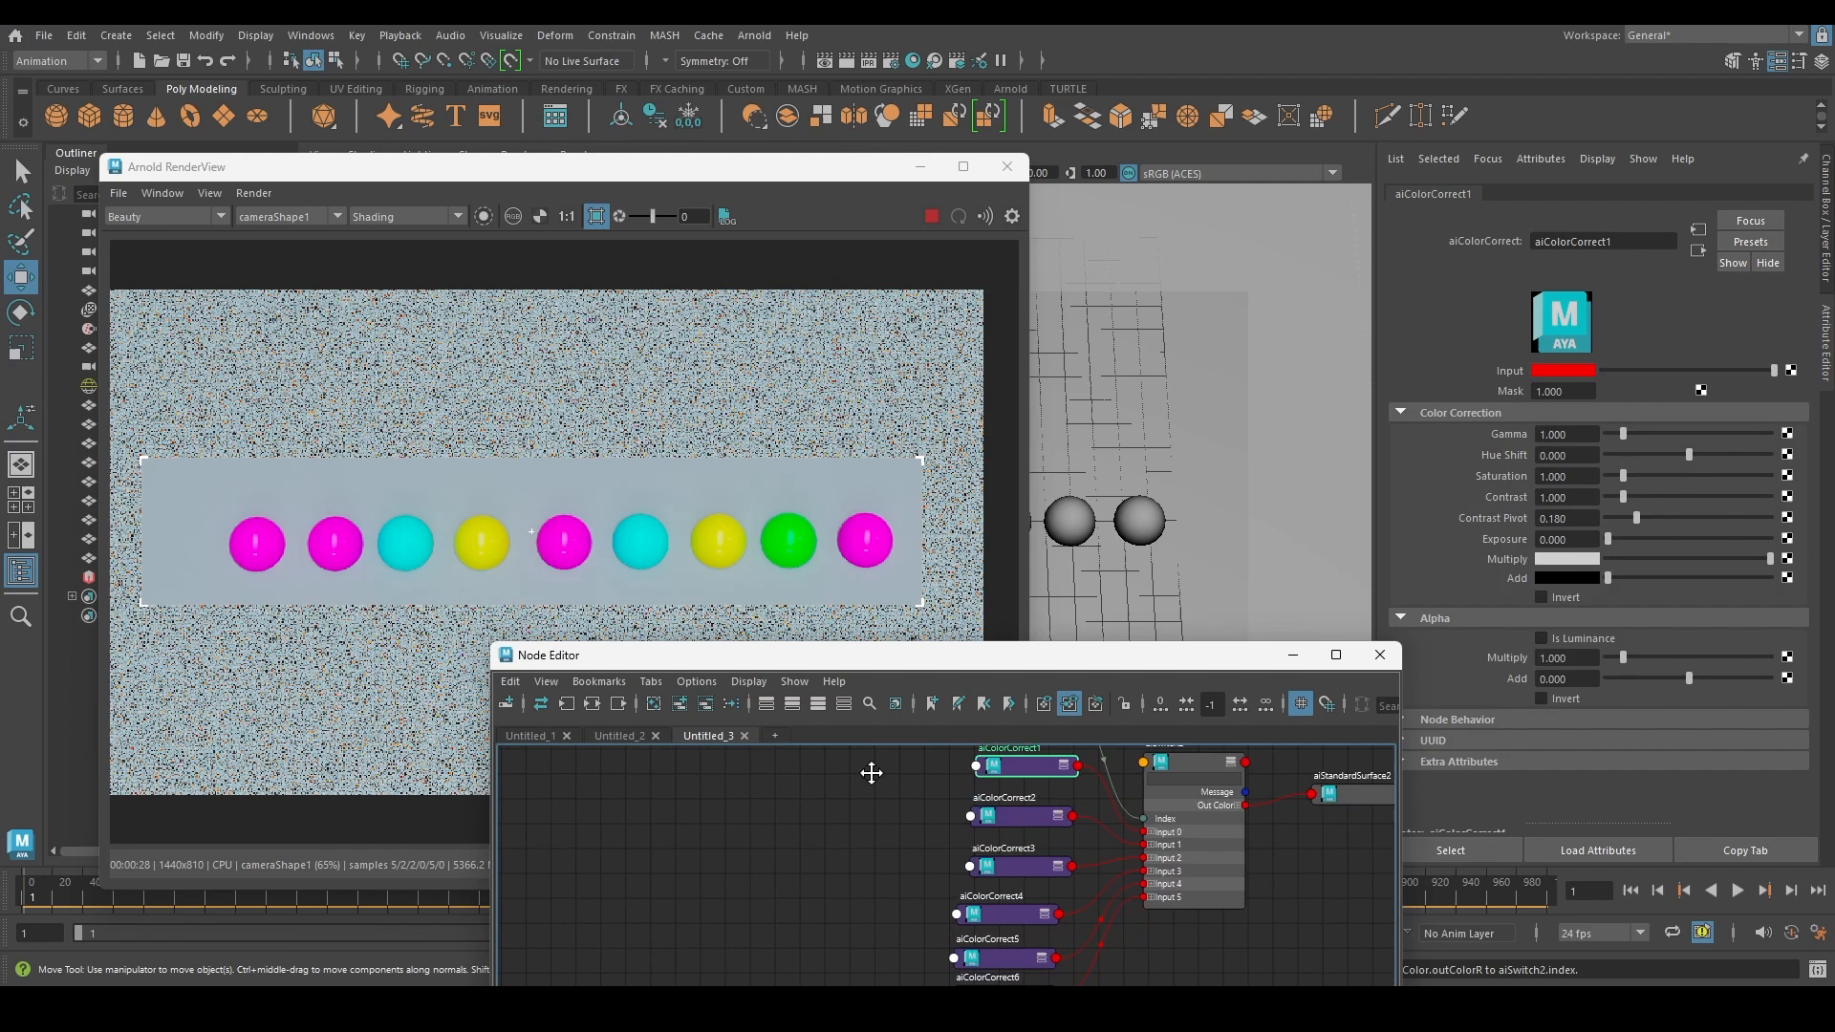
left_click(1025, 819)
left_click(1017, 866)
middle_click_drag(950, 880, 980, 811, "alt")
left_click(1031, 891)
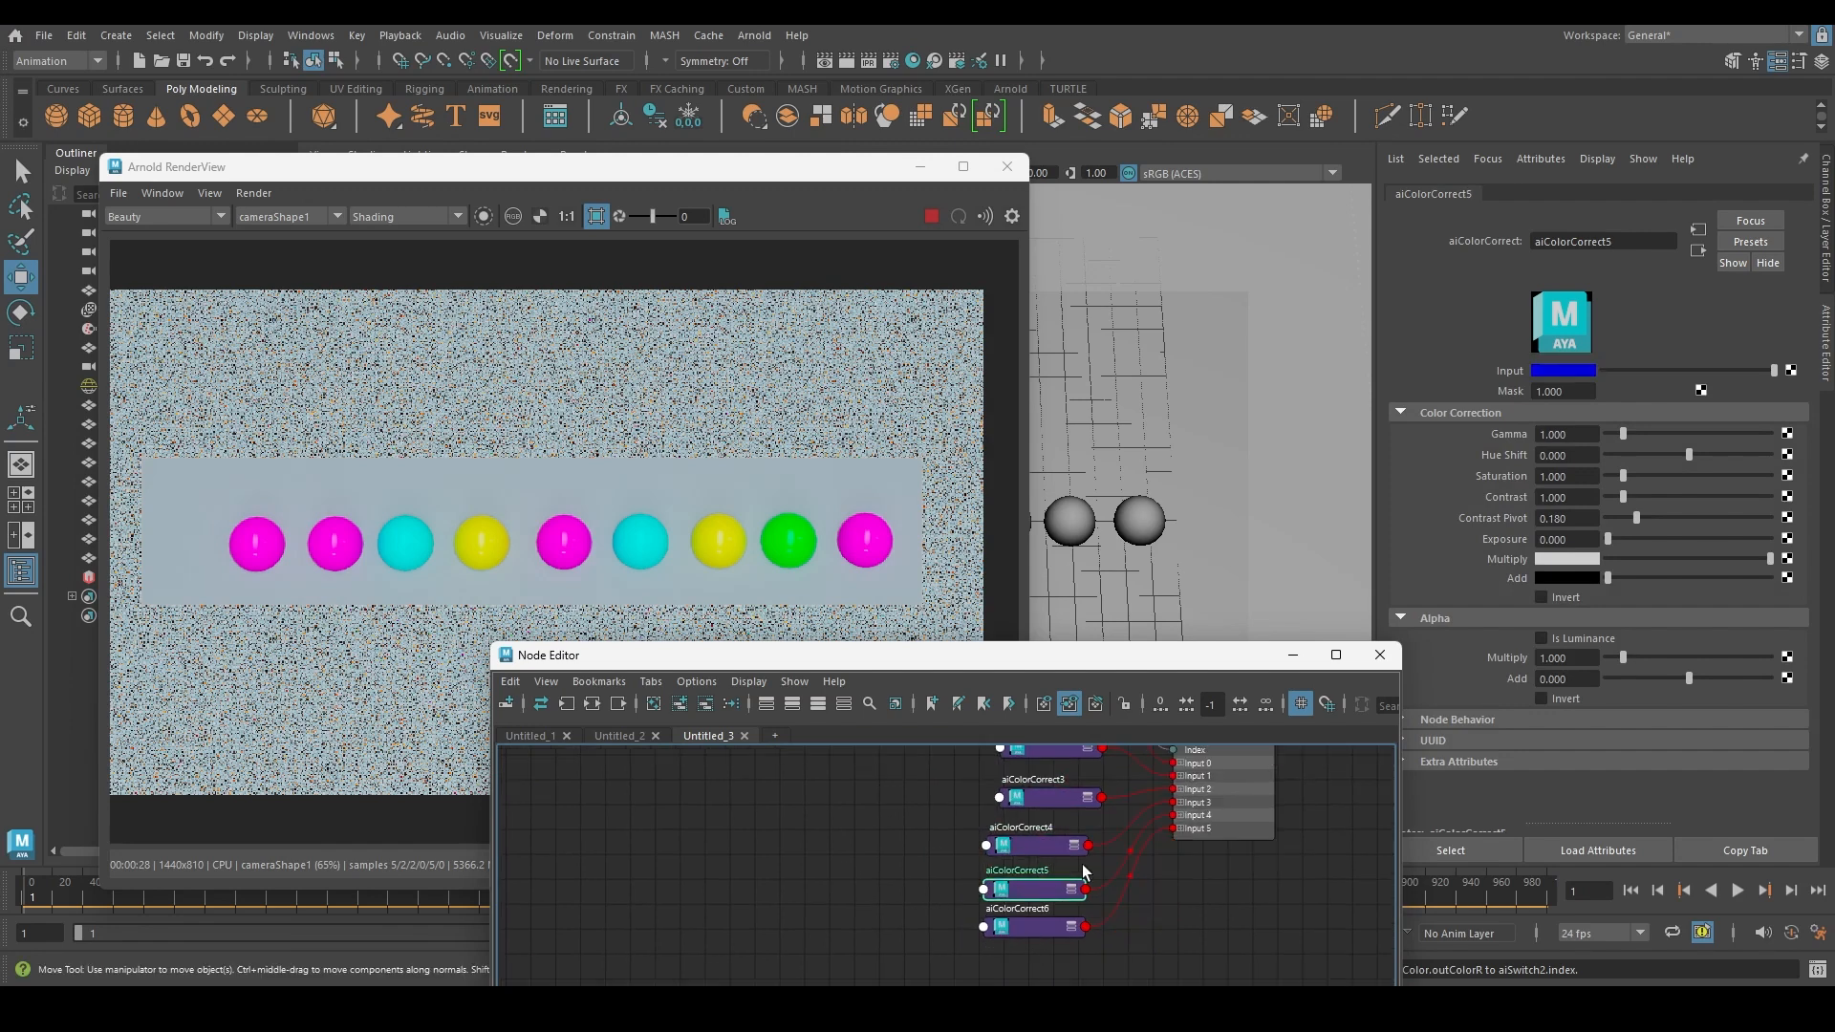
left_click(1032, 928)
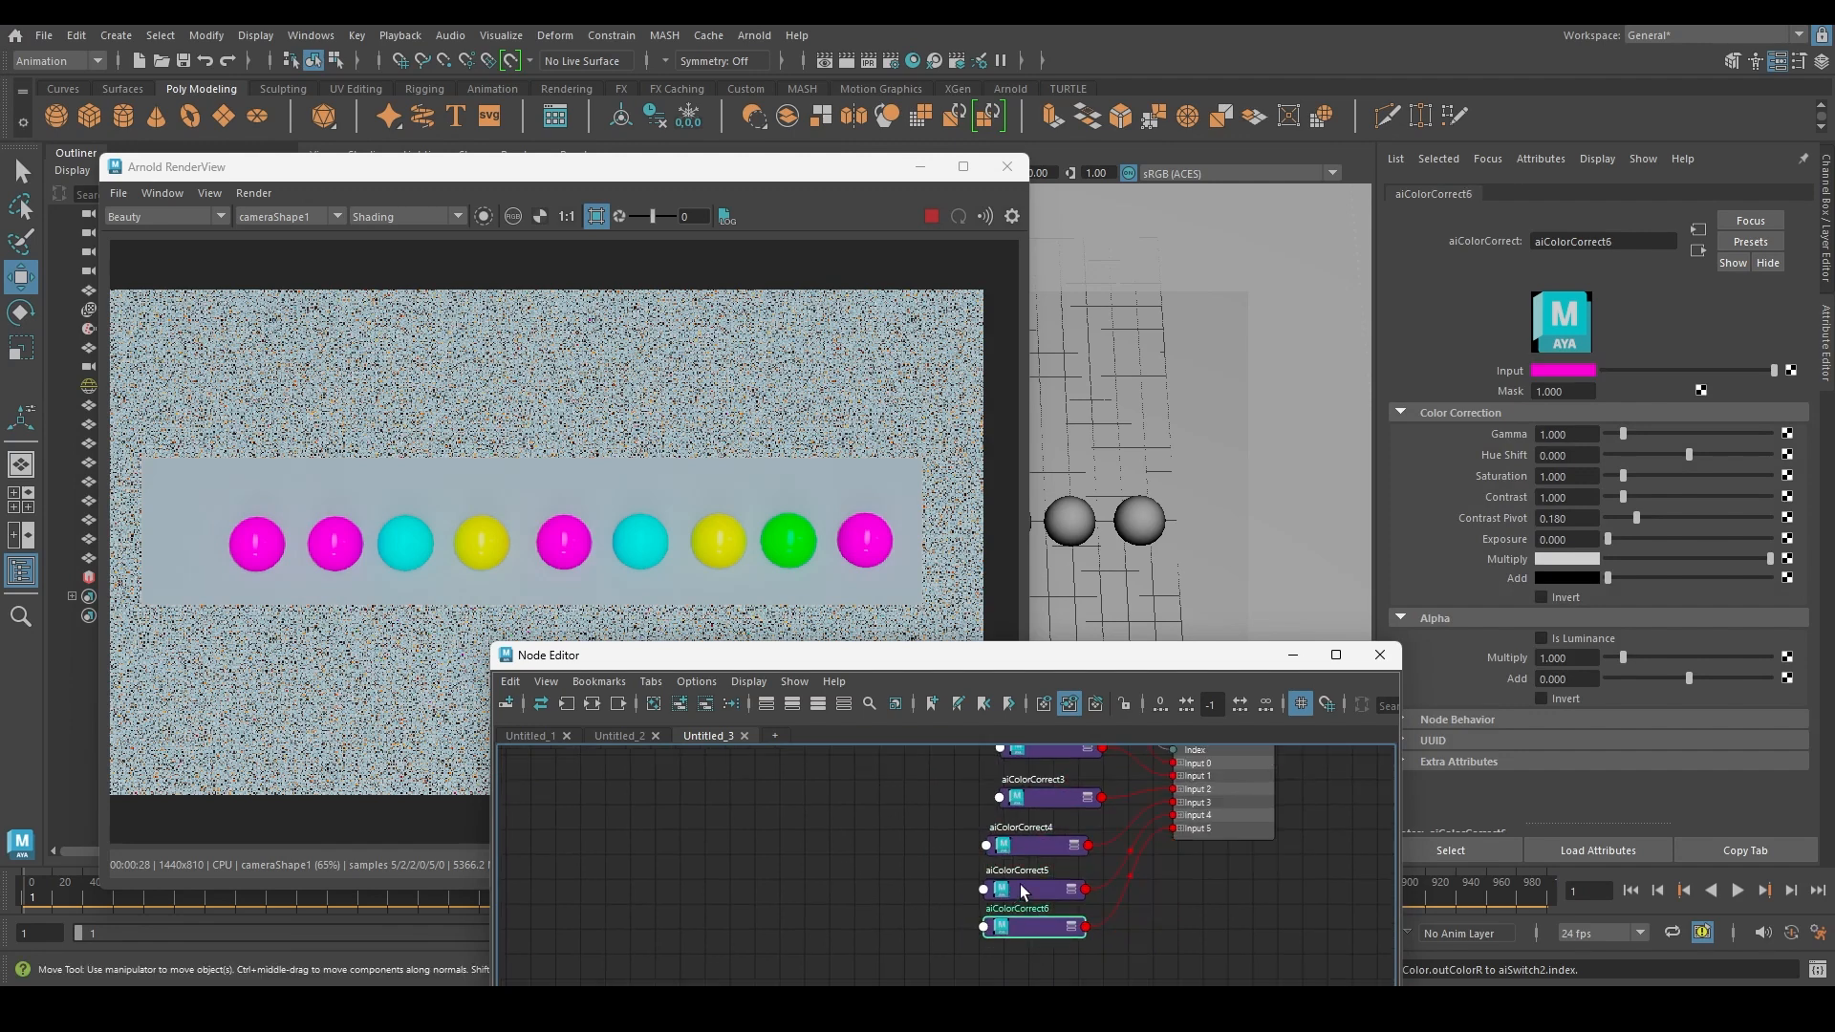
scroll(923, 822, "down", 3)
scroll(869, 868, "up", 3)
left_click(946, 782)
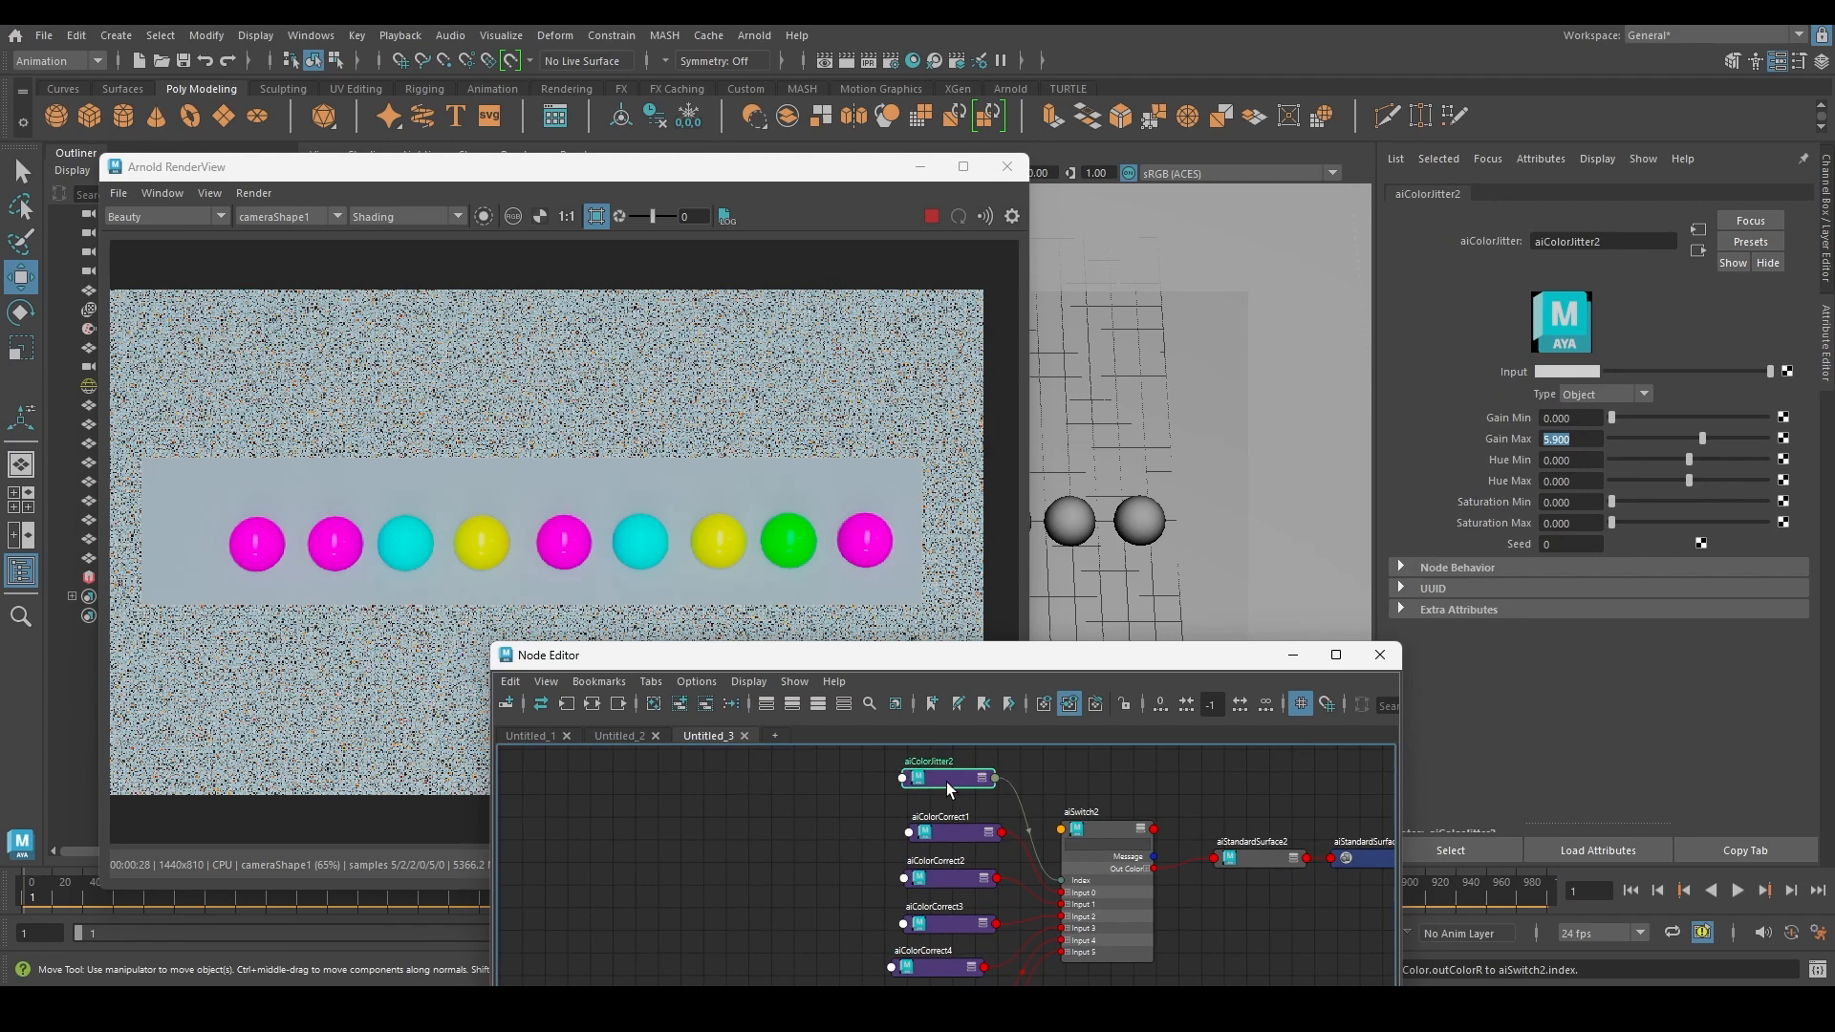
Move the aiColorJitter2 node further above the colour correct nodes and set its Gain Min to -1
left_click(1134, 947)
middle_click_drag(1112, 795, 1089, 854, "alt")
left_click_drag(956, 857, 967, 807)
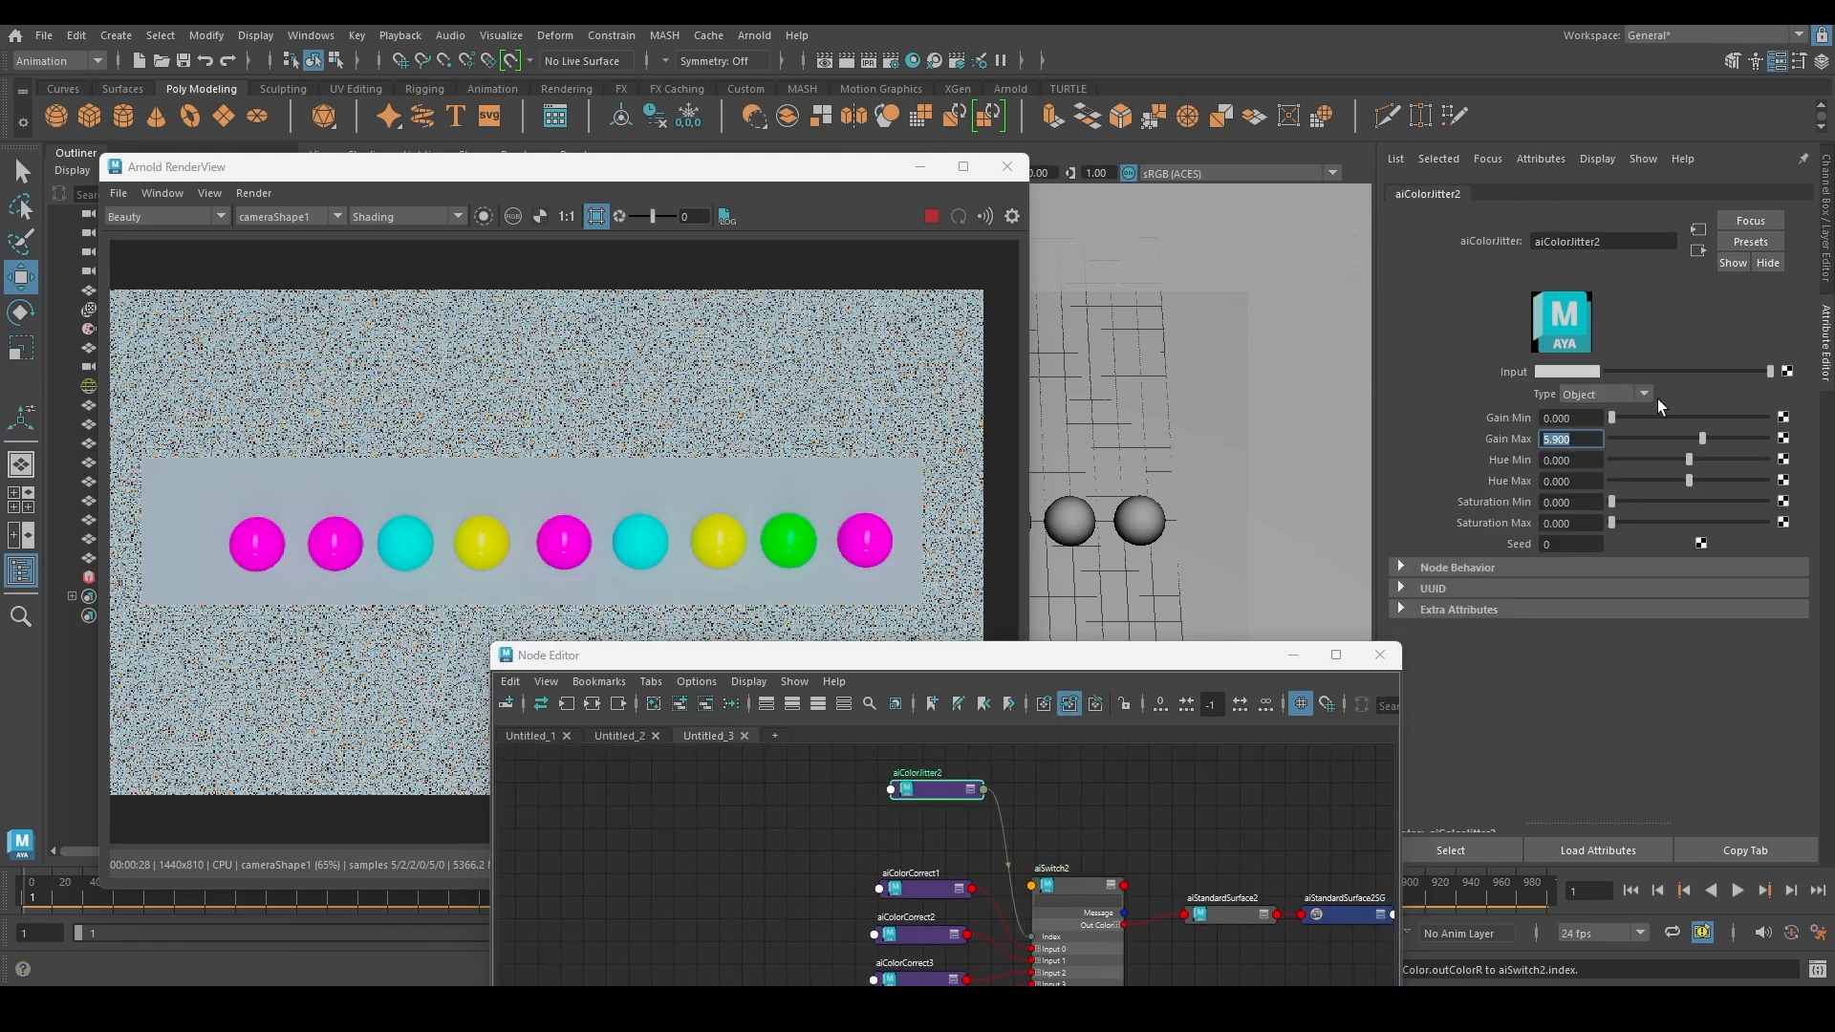
left_click(1577, 419)
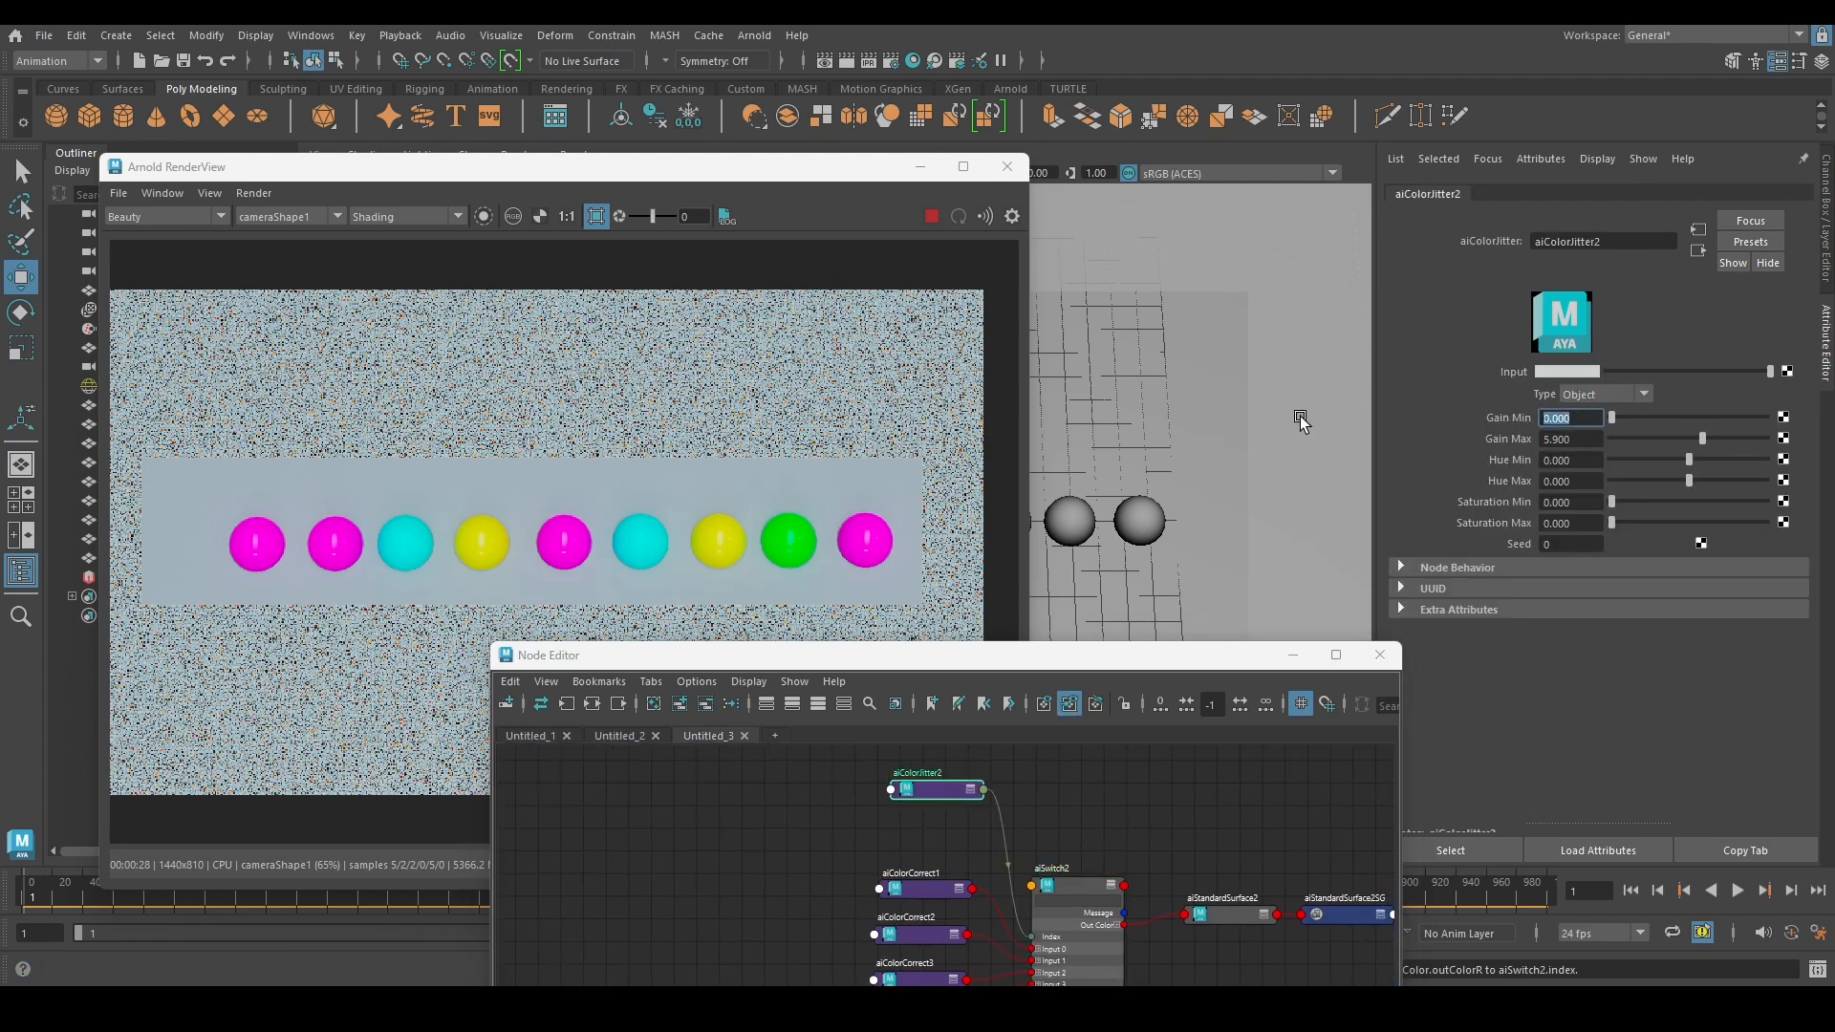
type("-1")
key("Return")
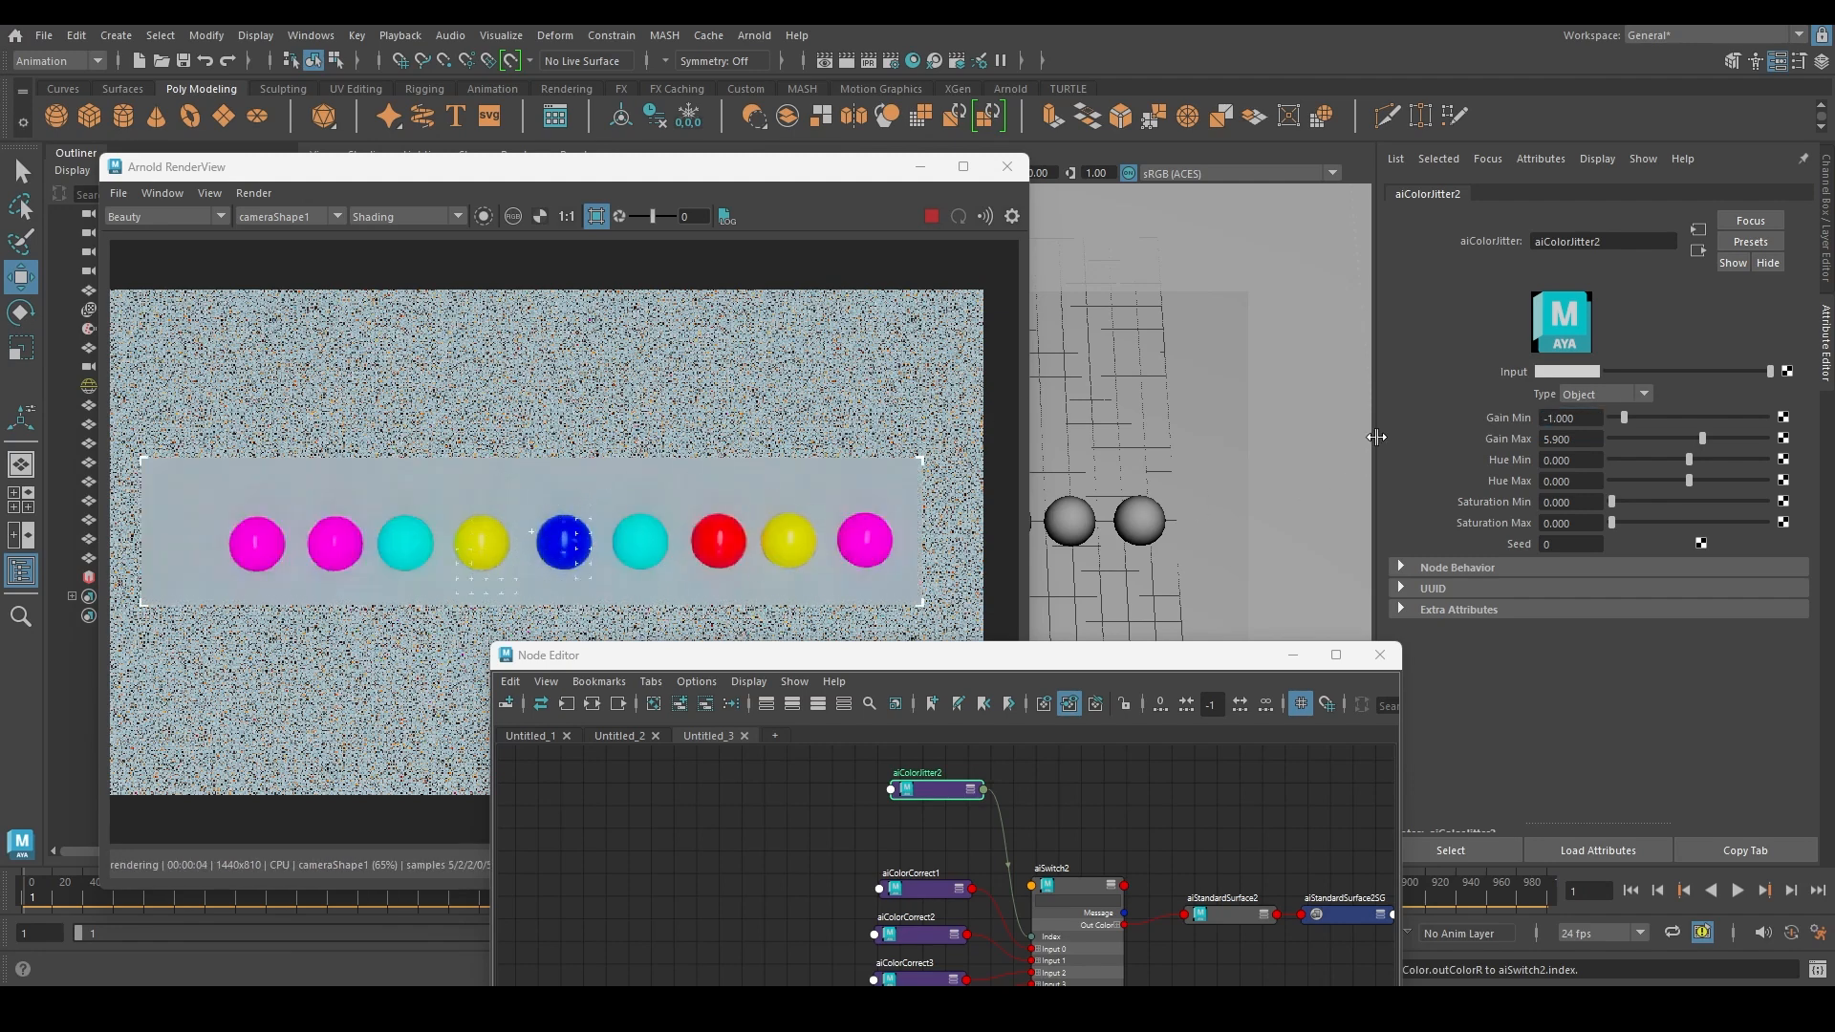
Try Gain Min values of -10 and -20 on aiColorJitter2 to compare the sphere colours
left_click(1589, 420)
left_click_drag(1589, 420, 1491, 428)
type("-10")
key("Return")
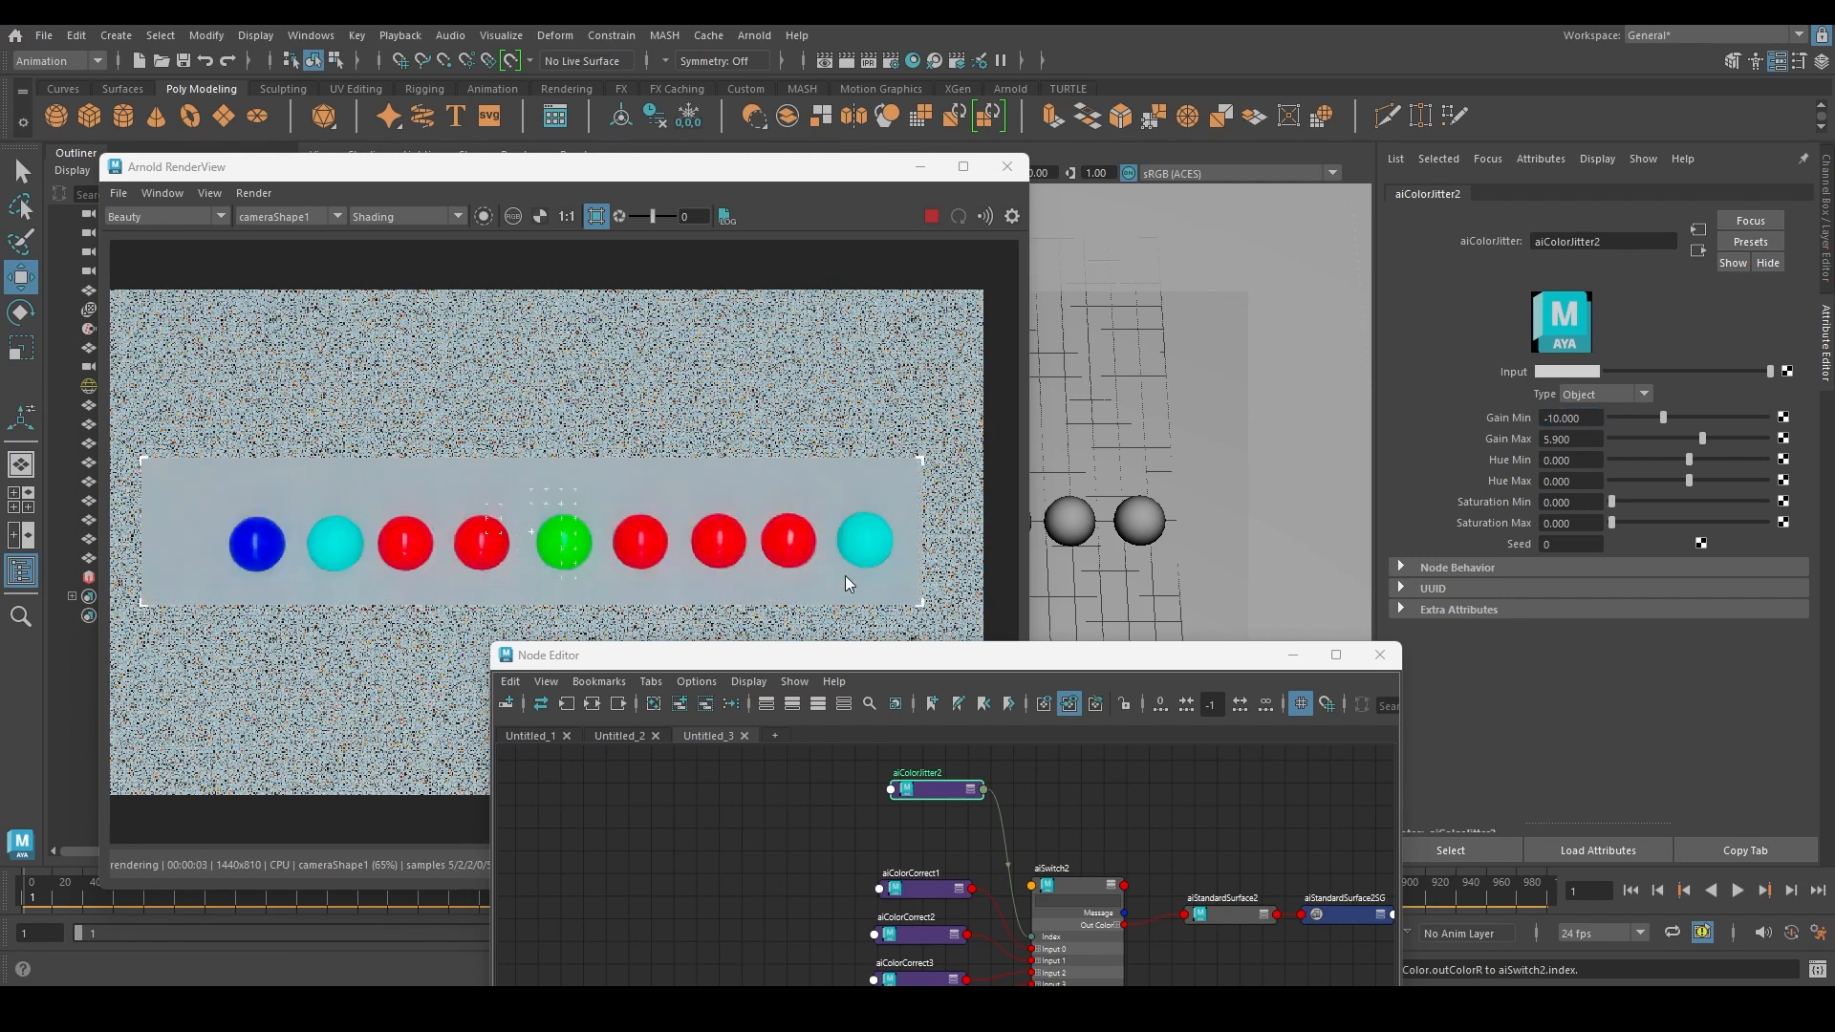
left_click(1600, 420)
type("-20")
key("Return")
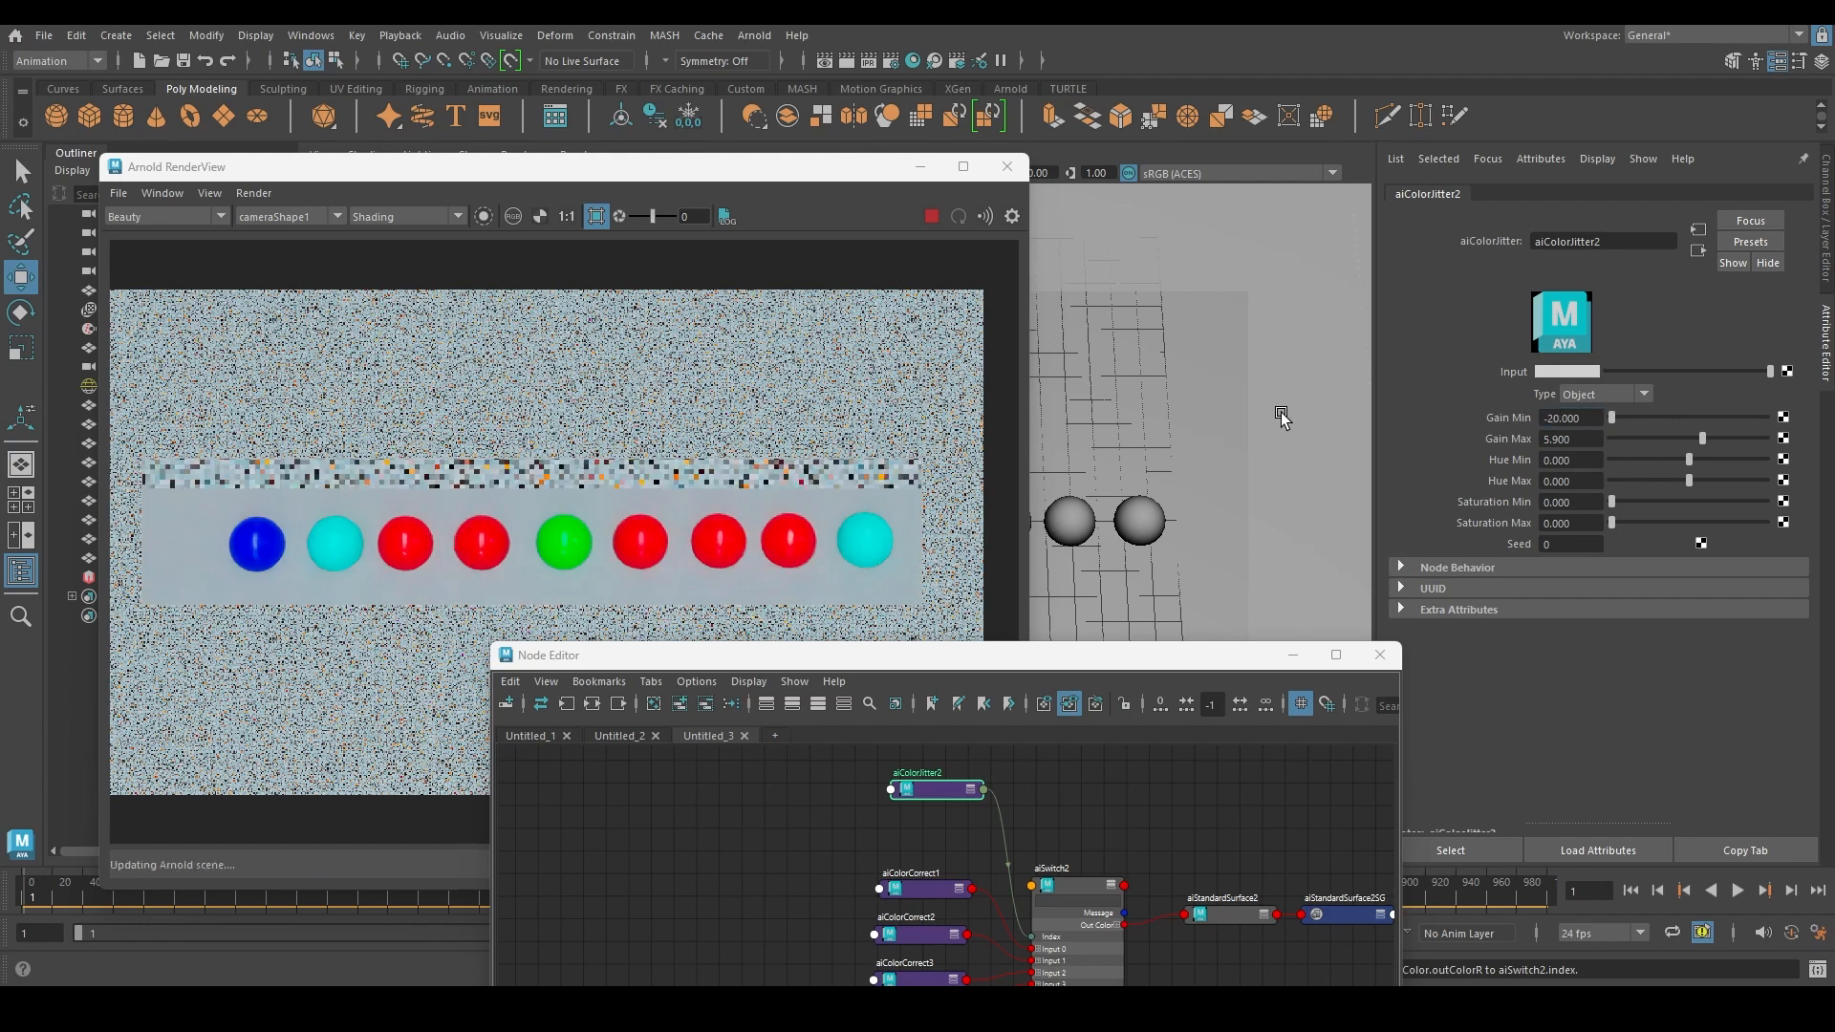
Move the Arnold RenderView off the Node Editor and shrink it, keeping all nine spheres in view
scroll(628, 514, "up", 3)
scroll(628, 514, "down", 2)
left_click_drag(703, 171, 738, 92)
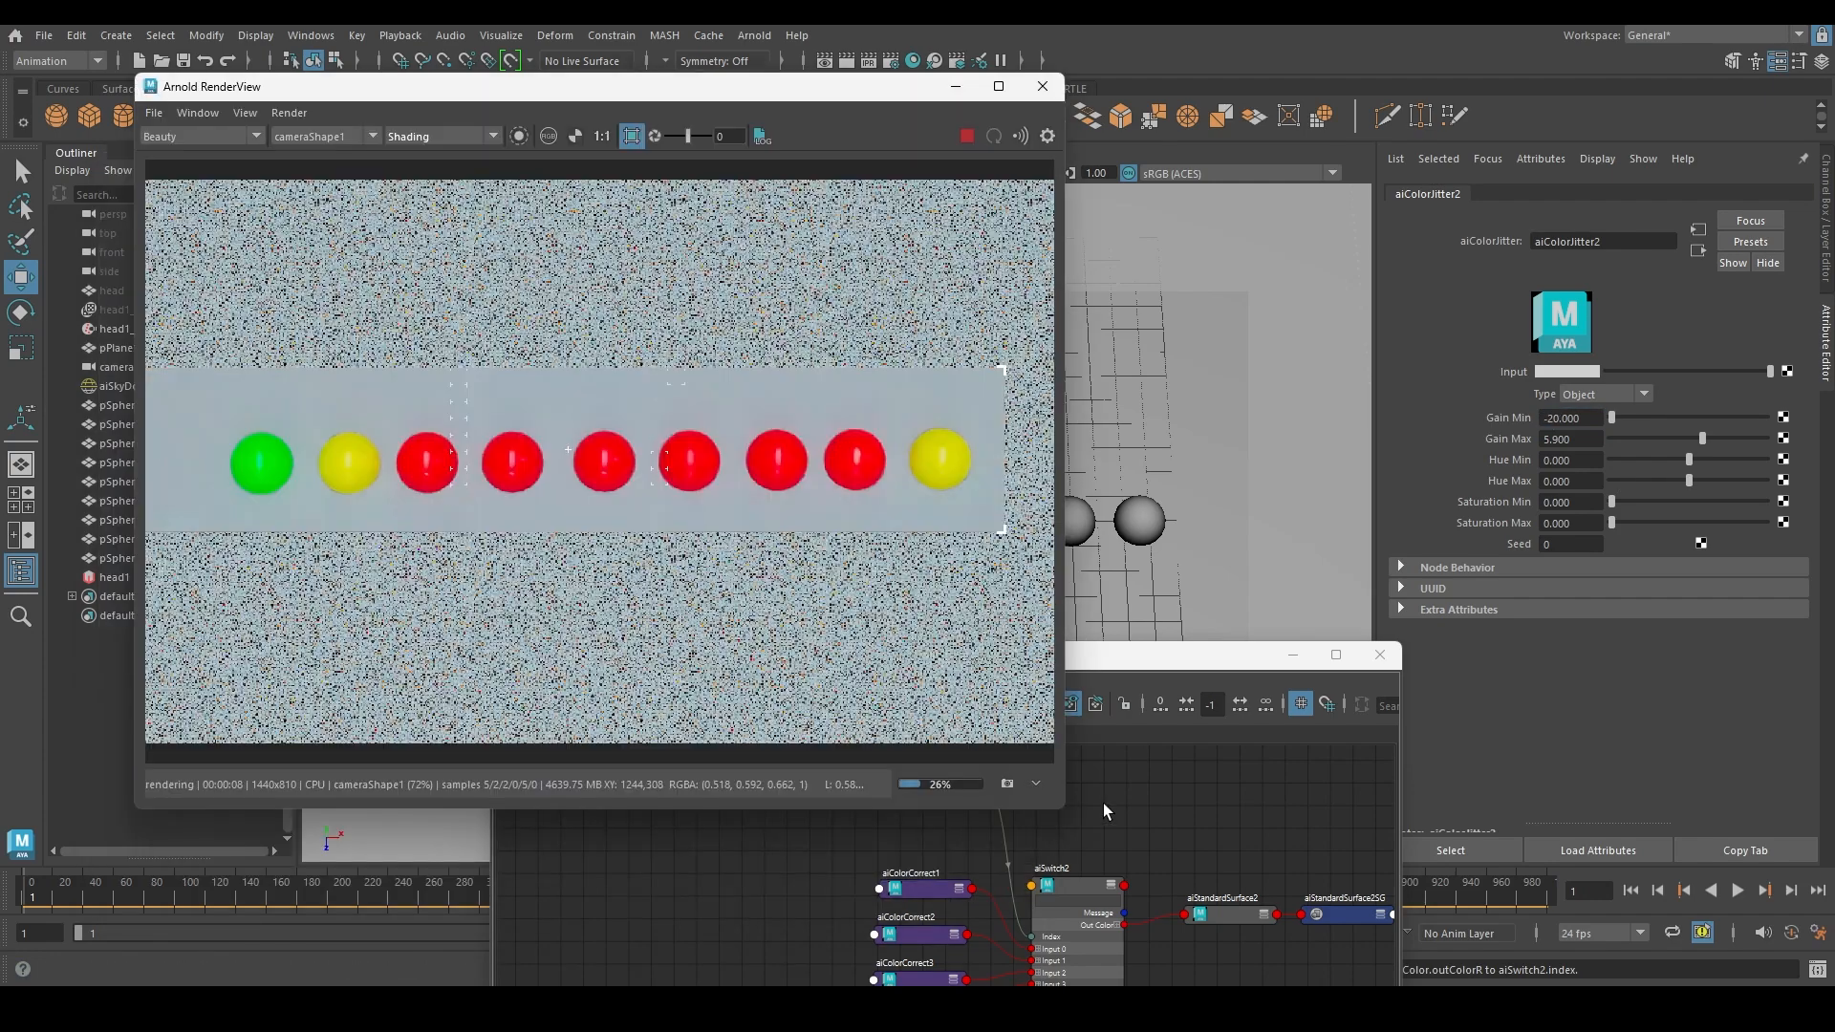
left_click_drag(1059, 814, 856, 670)
scroll(650, 451, "down", 3)
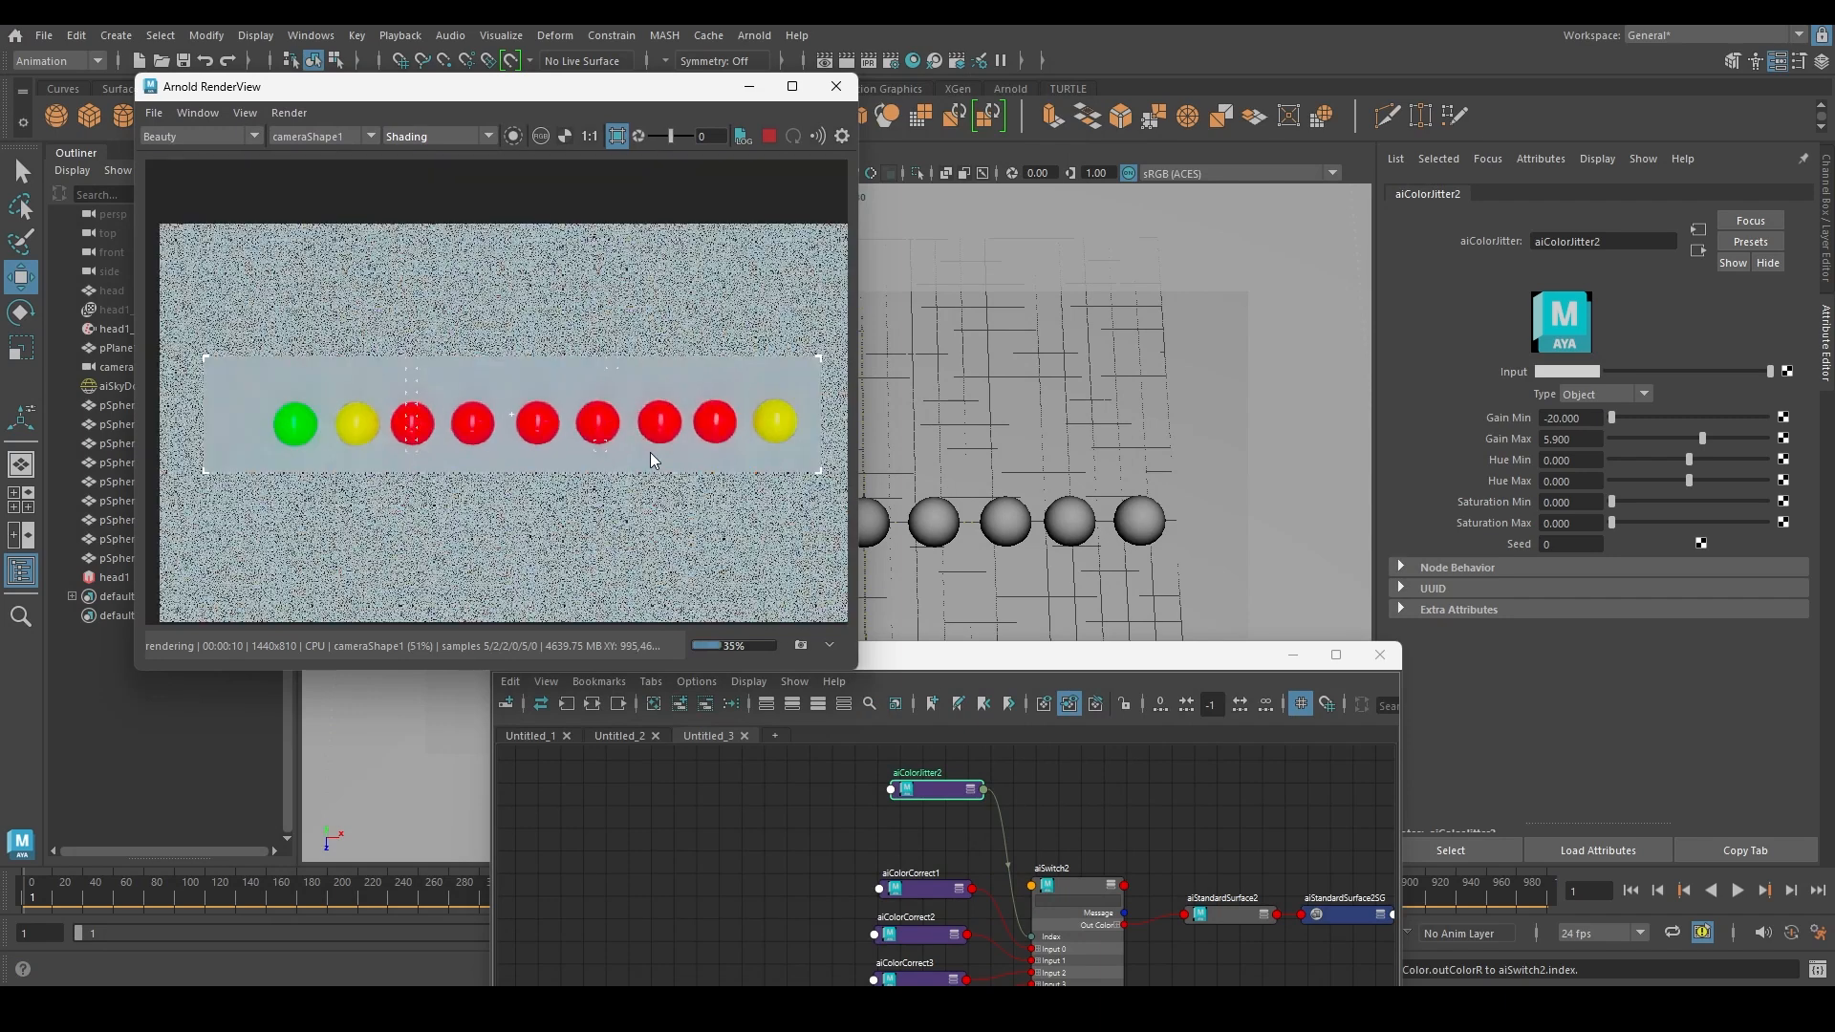
Try Gain Min values of -2 and -3 on aiColorJitter2
double_click(1588, 420)
type("-2")
key("Return")
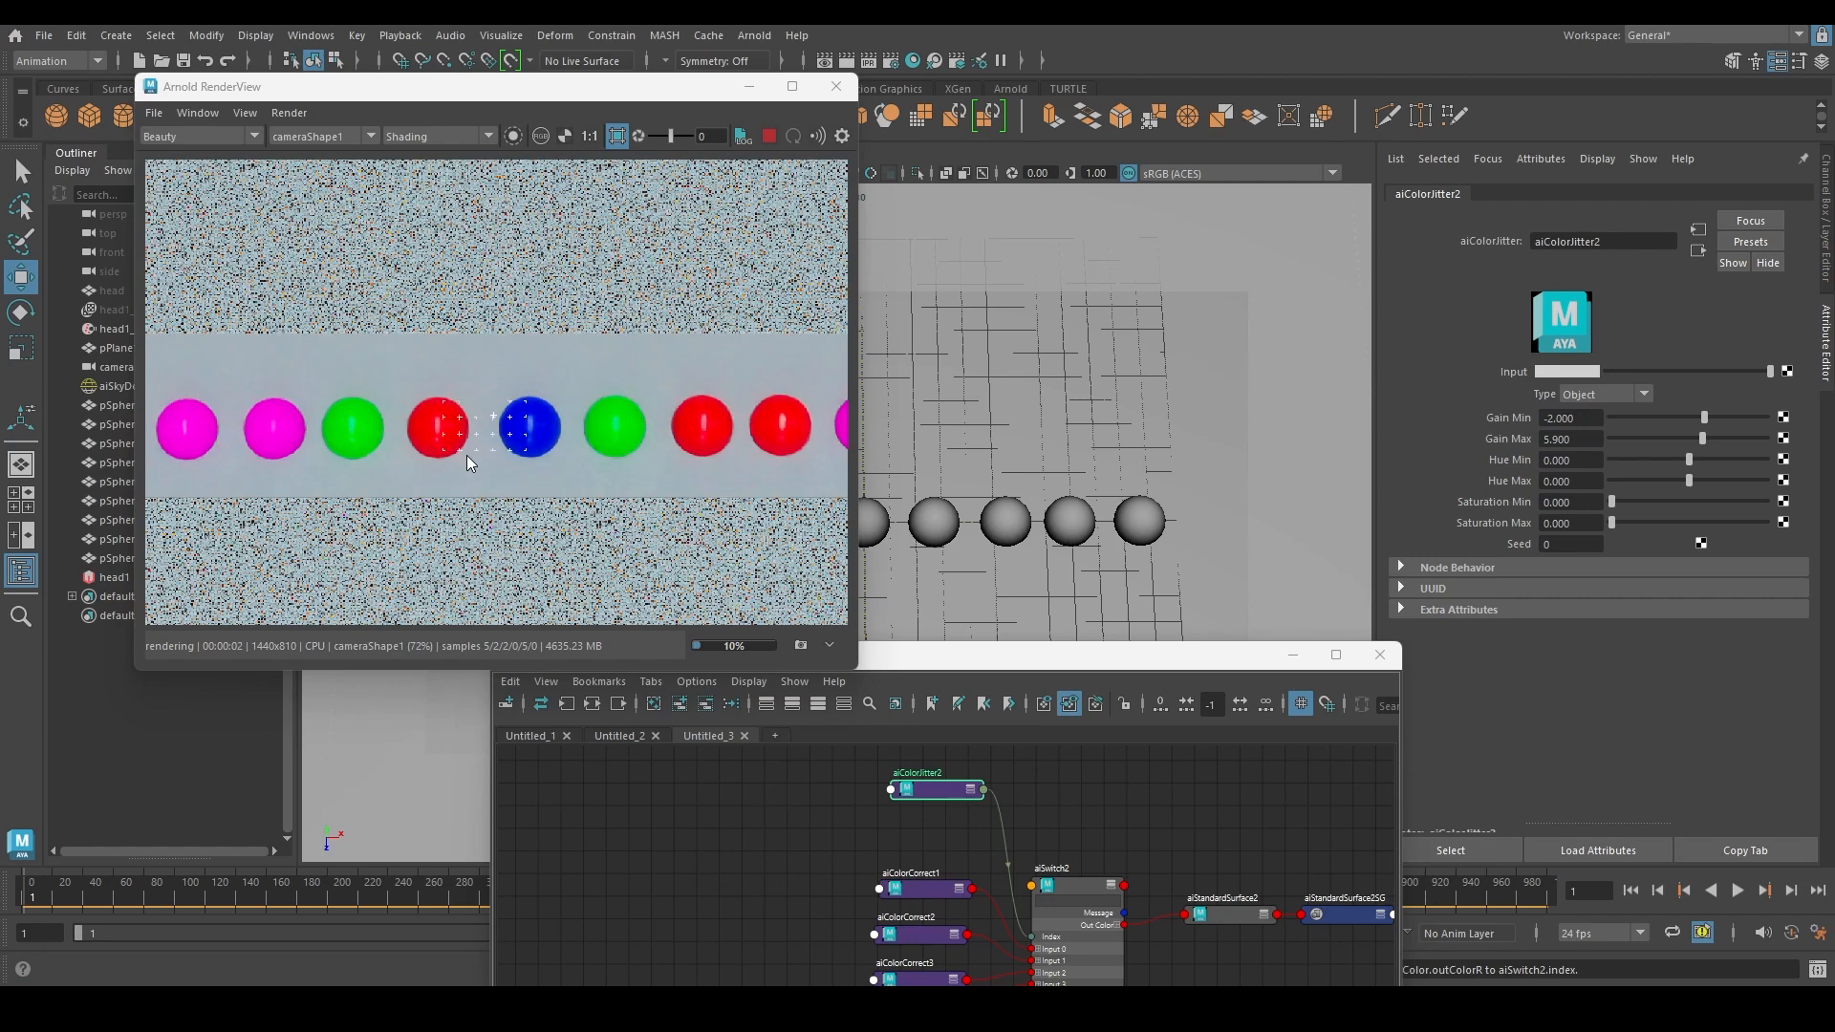
left_click(1583, 417)
type("-3")
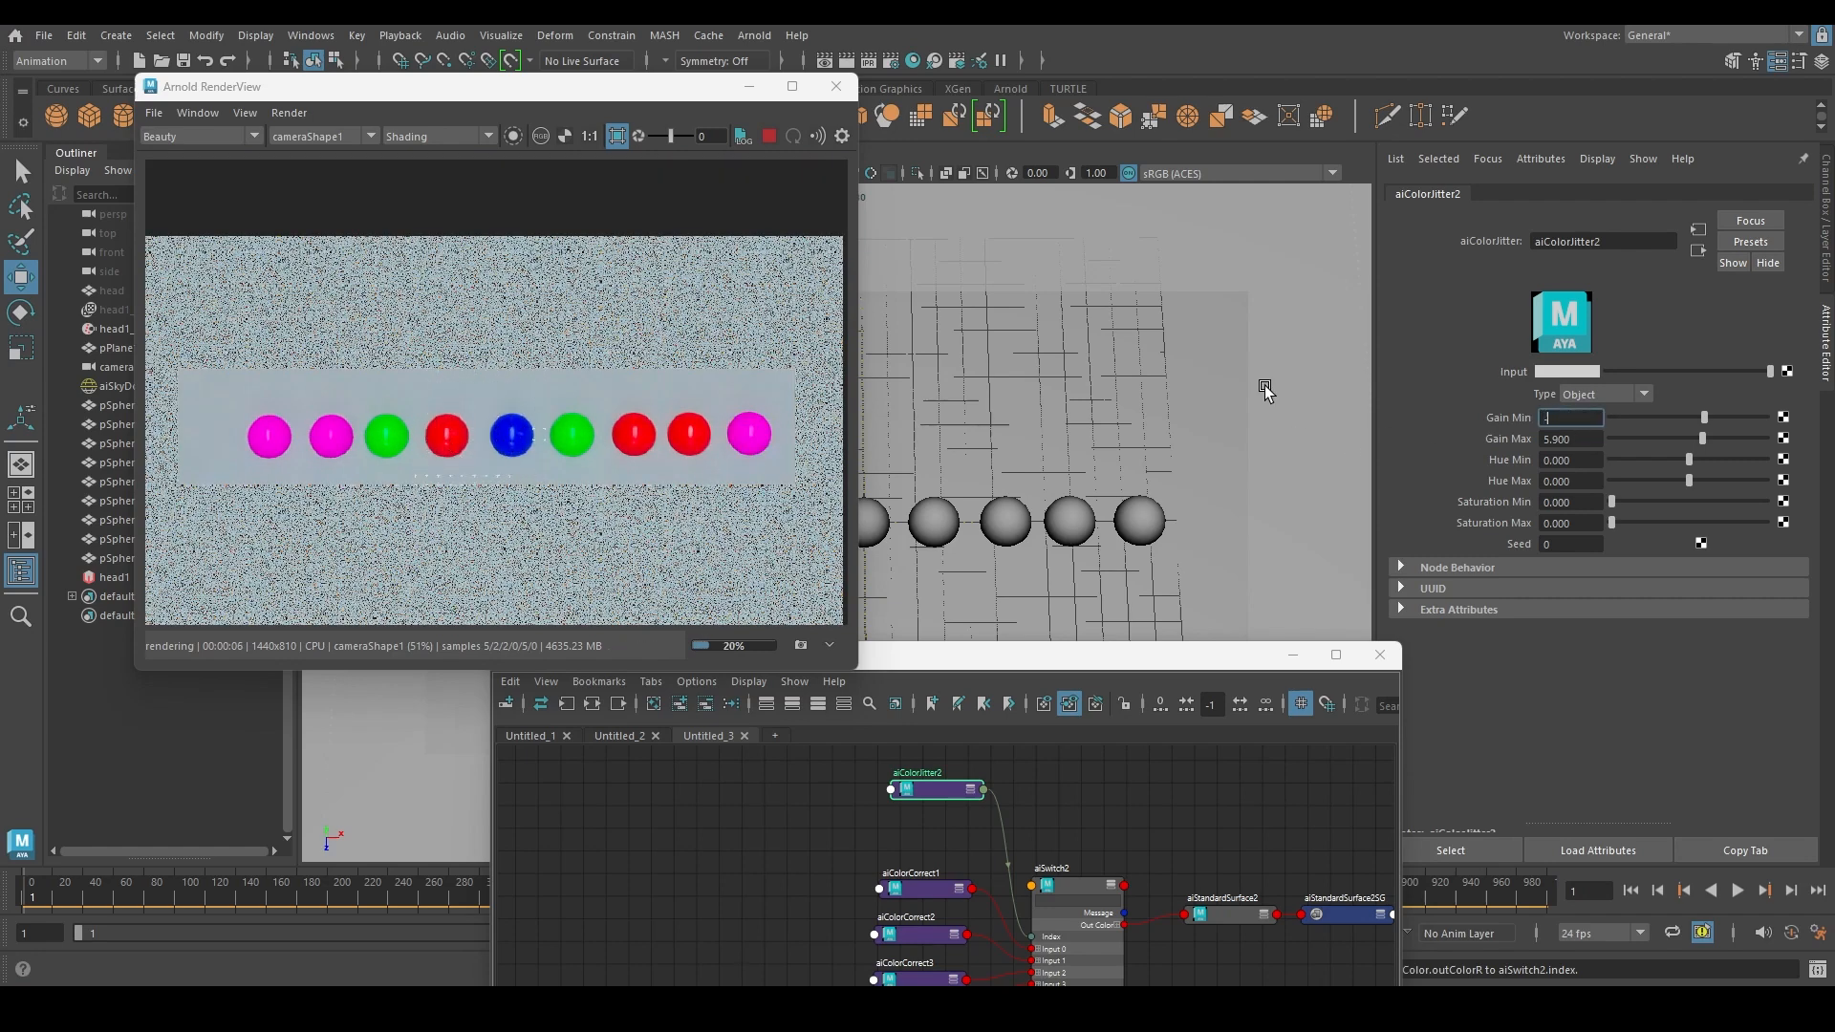
key("Return")
Set Gain Min of aiColorJitter2 to -1 and Gain Max to 5.8
left_click_drag(1600, 420, 1038, 355)
type("-1")
key("Return")
scroll(517, 438, "up", 3)
right_click_drag(558, 451, 191, 432, "alt")
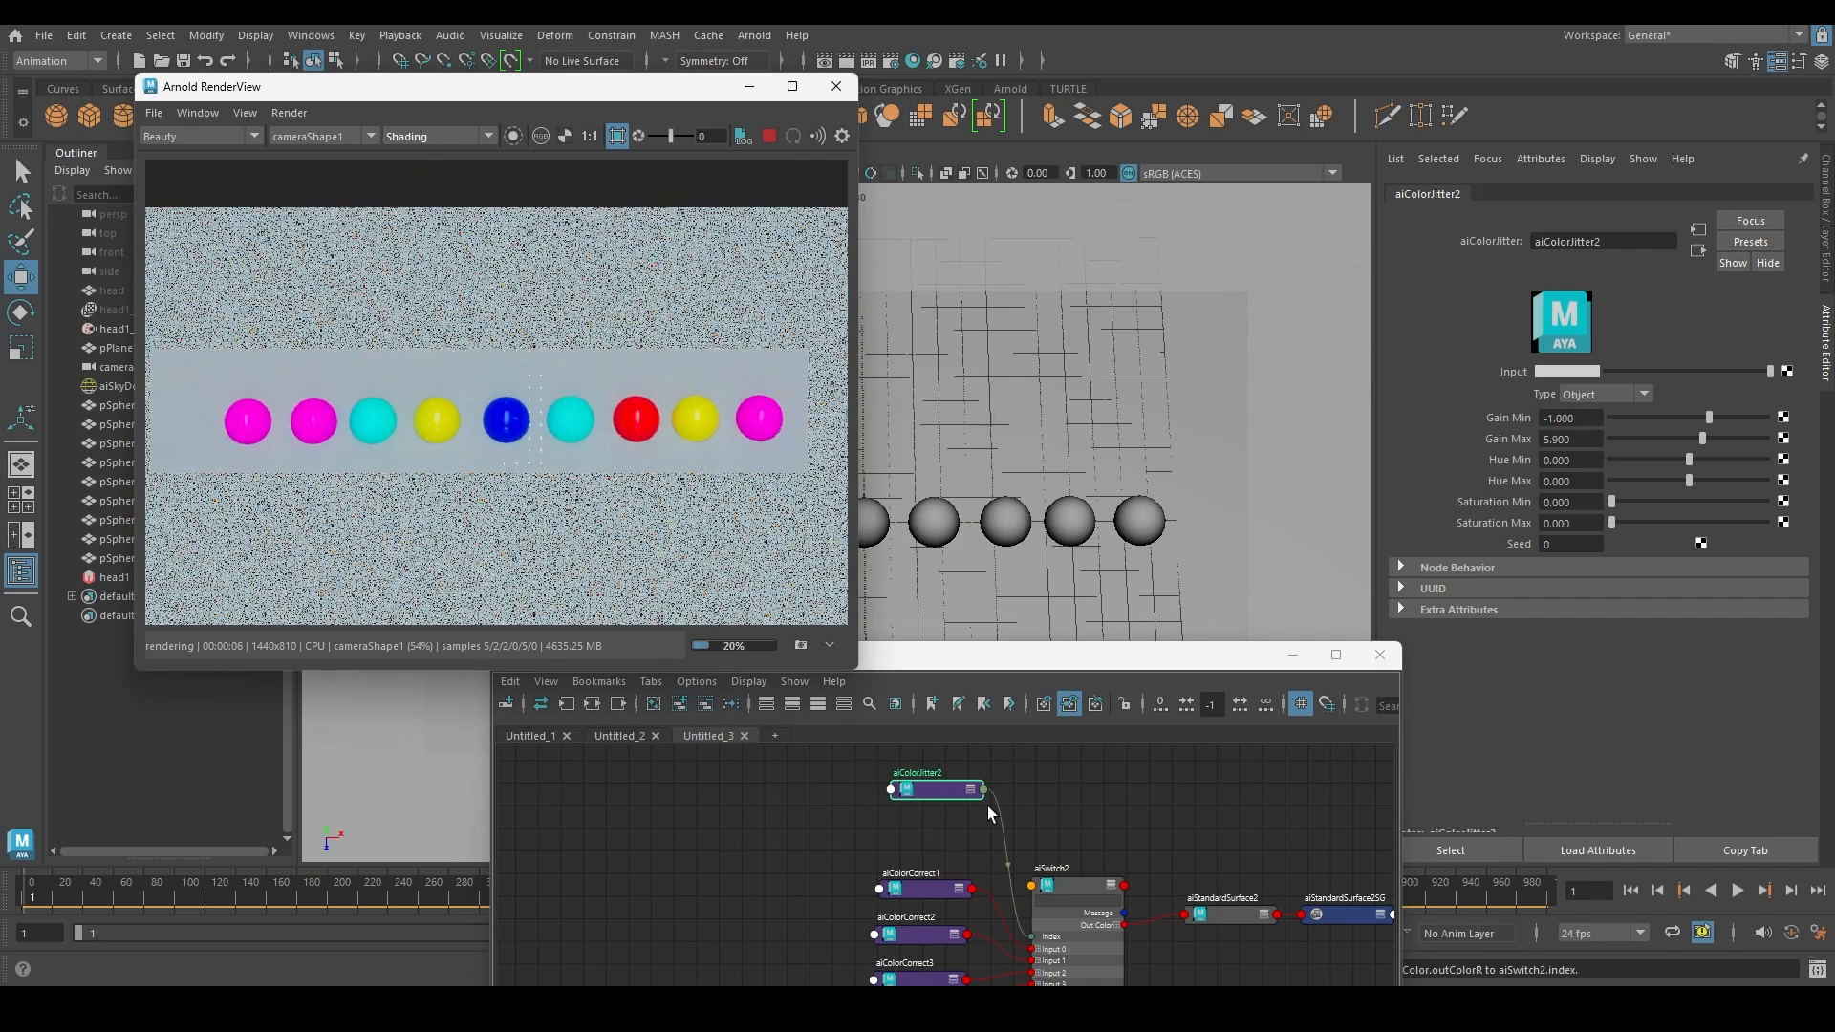
left_click_drag(1599, 439, 1418, 426)
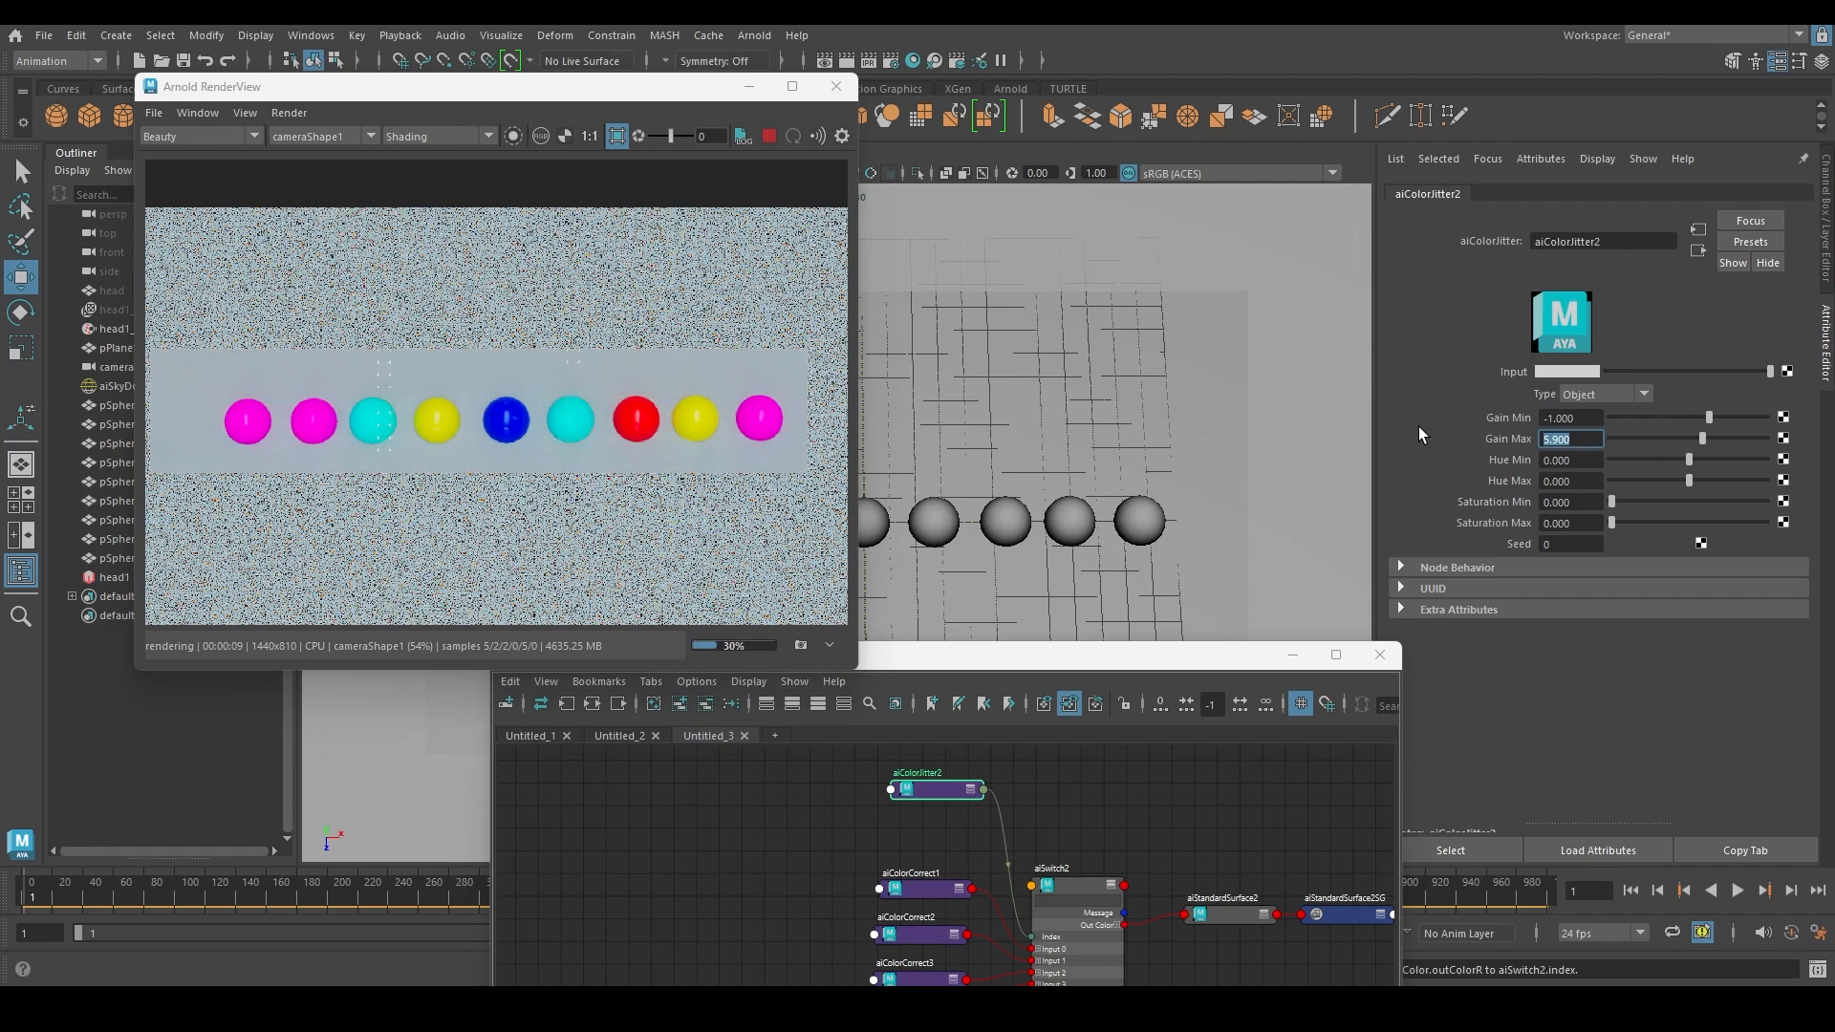
type("5.8")
key("Return")
Try Seed values 1, 2, 3 and again 2 on aiColorJitter2 to vary the colour distribution
left_click(1559, 545)
type("1")
key("Return")
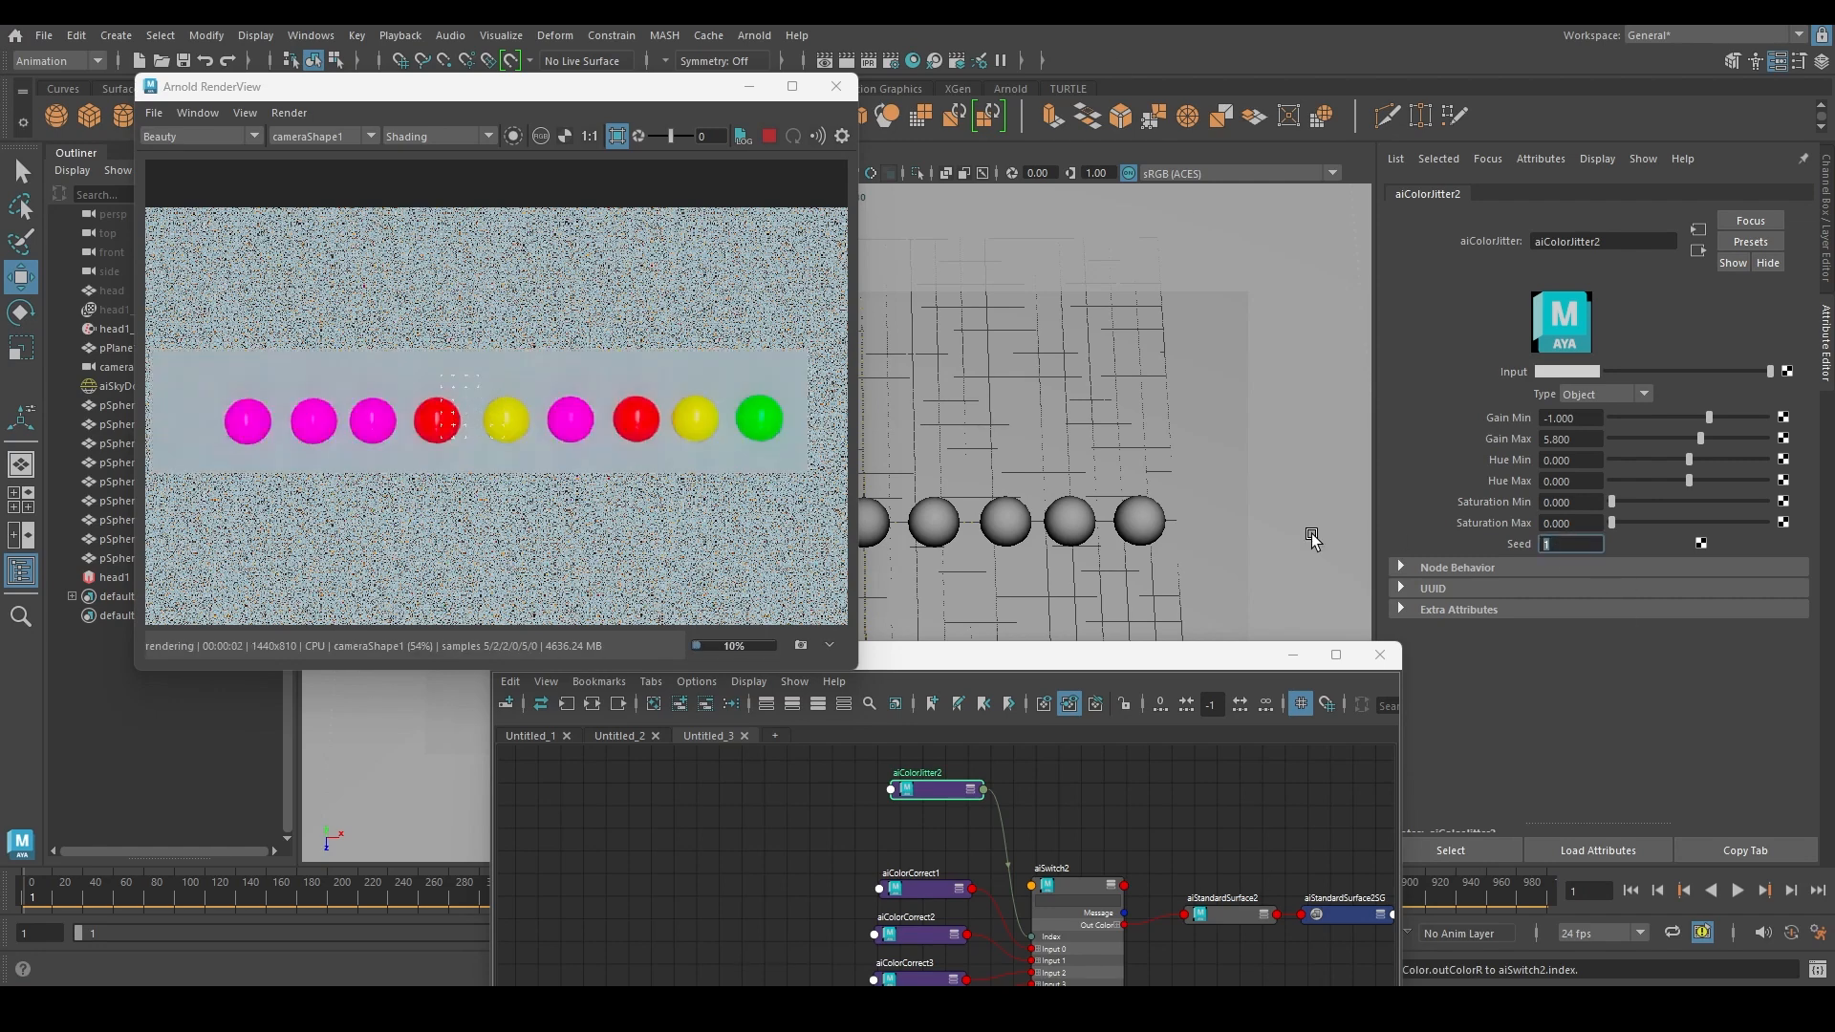
type("2")
key("Return")
left_click(1560, 544)
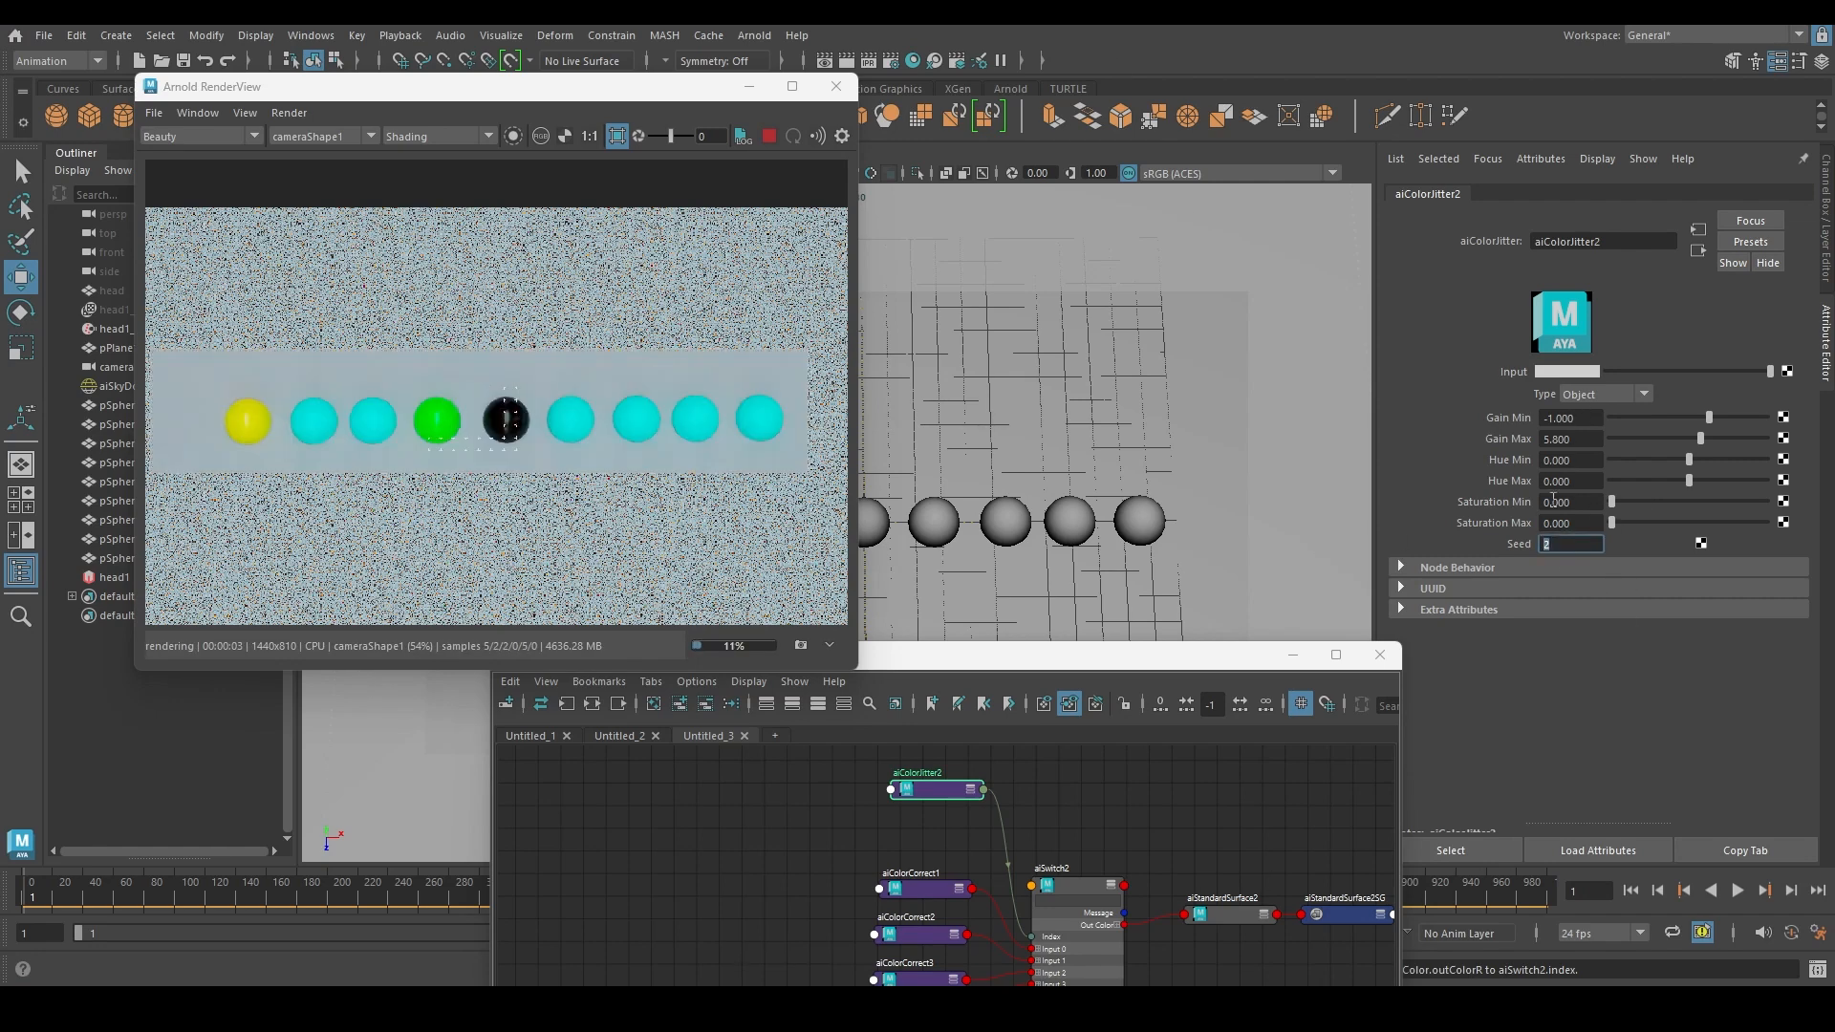
type("3")
key("Return")
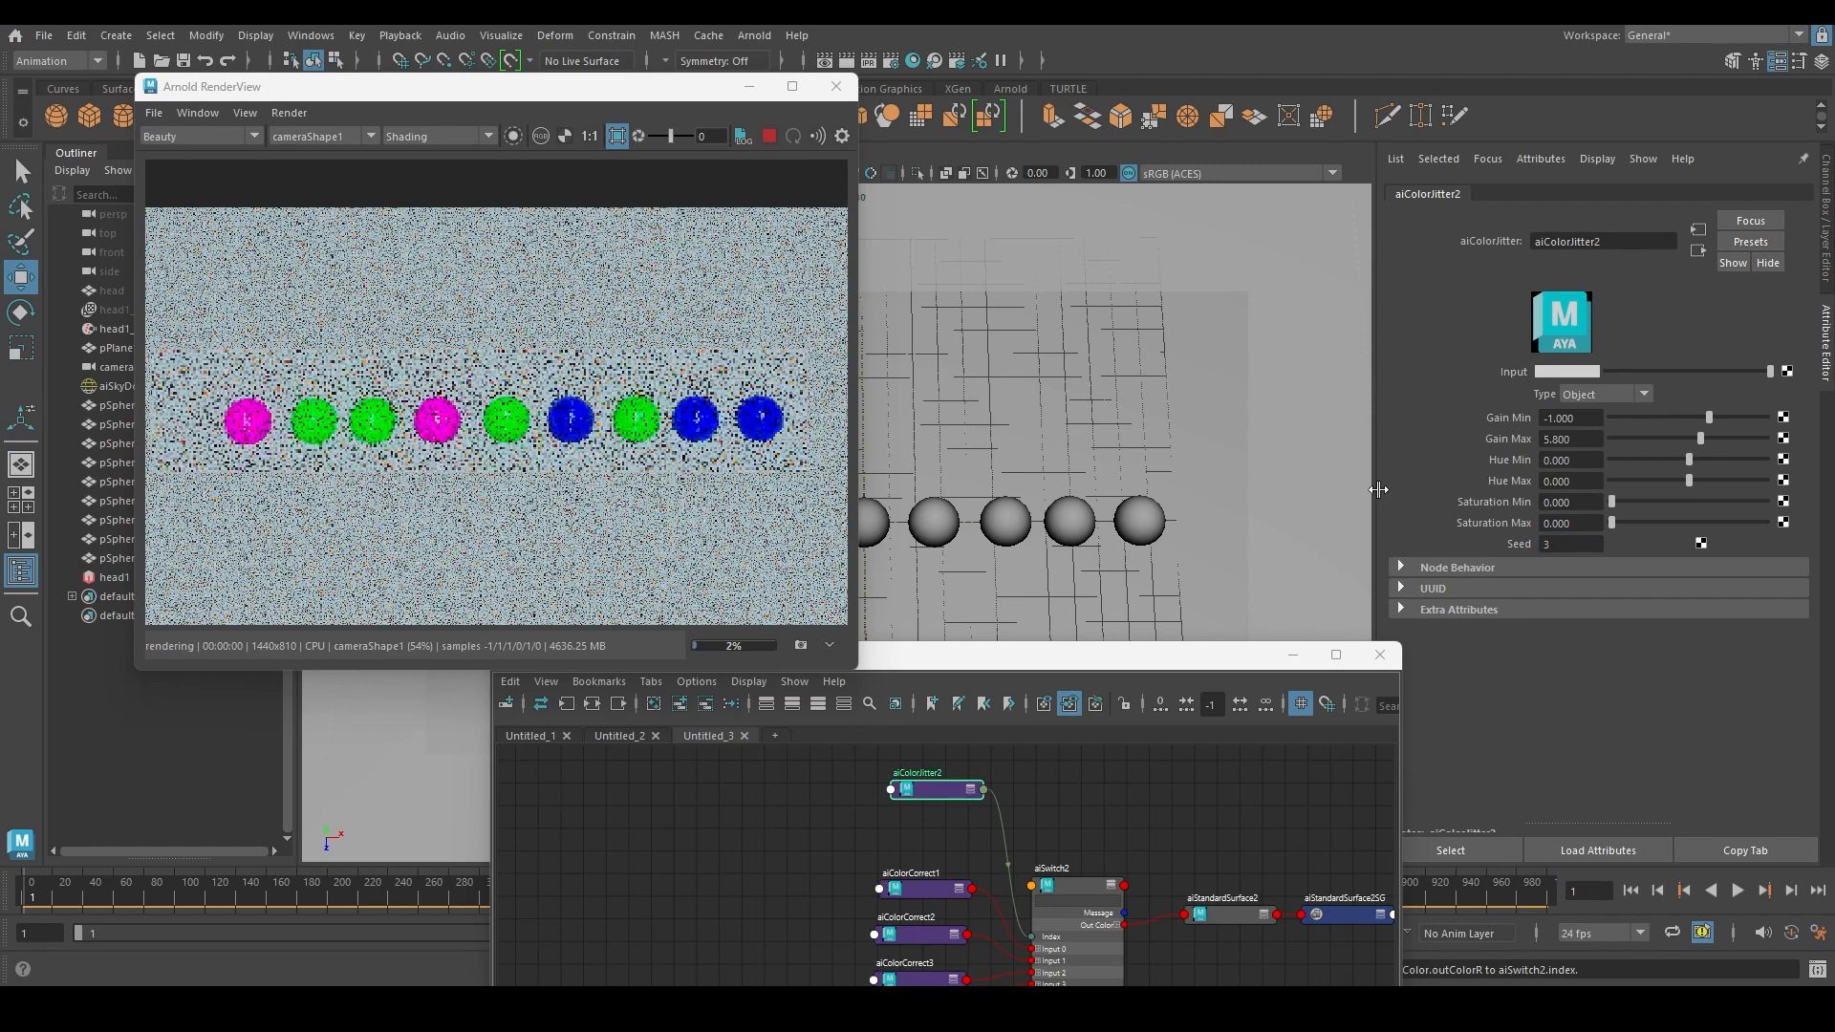
left_click(1564, 546)
type("2")
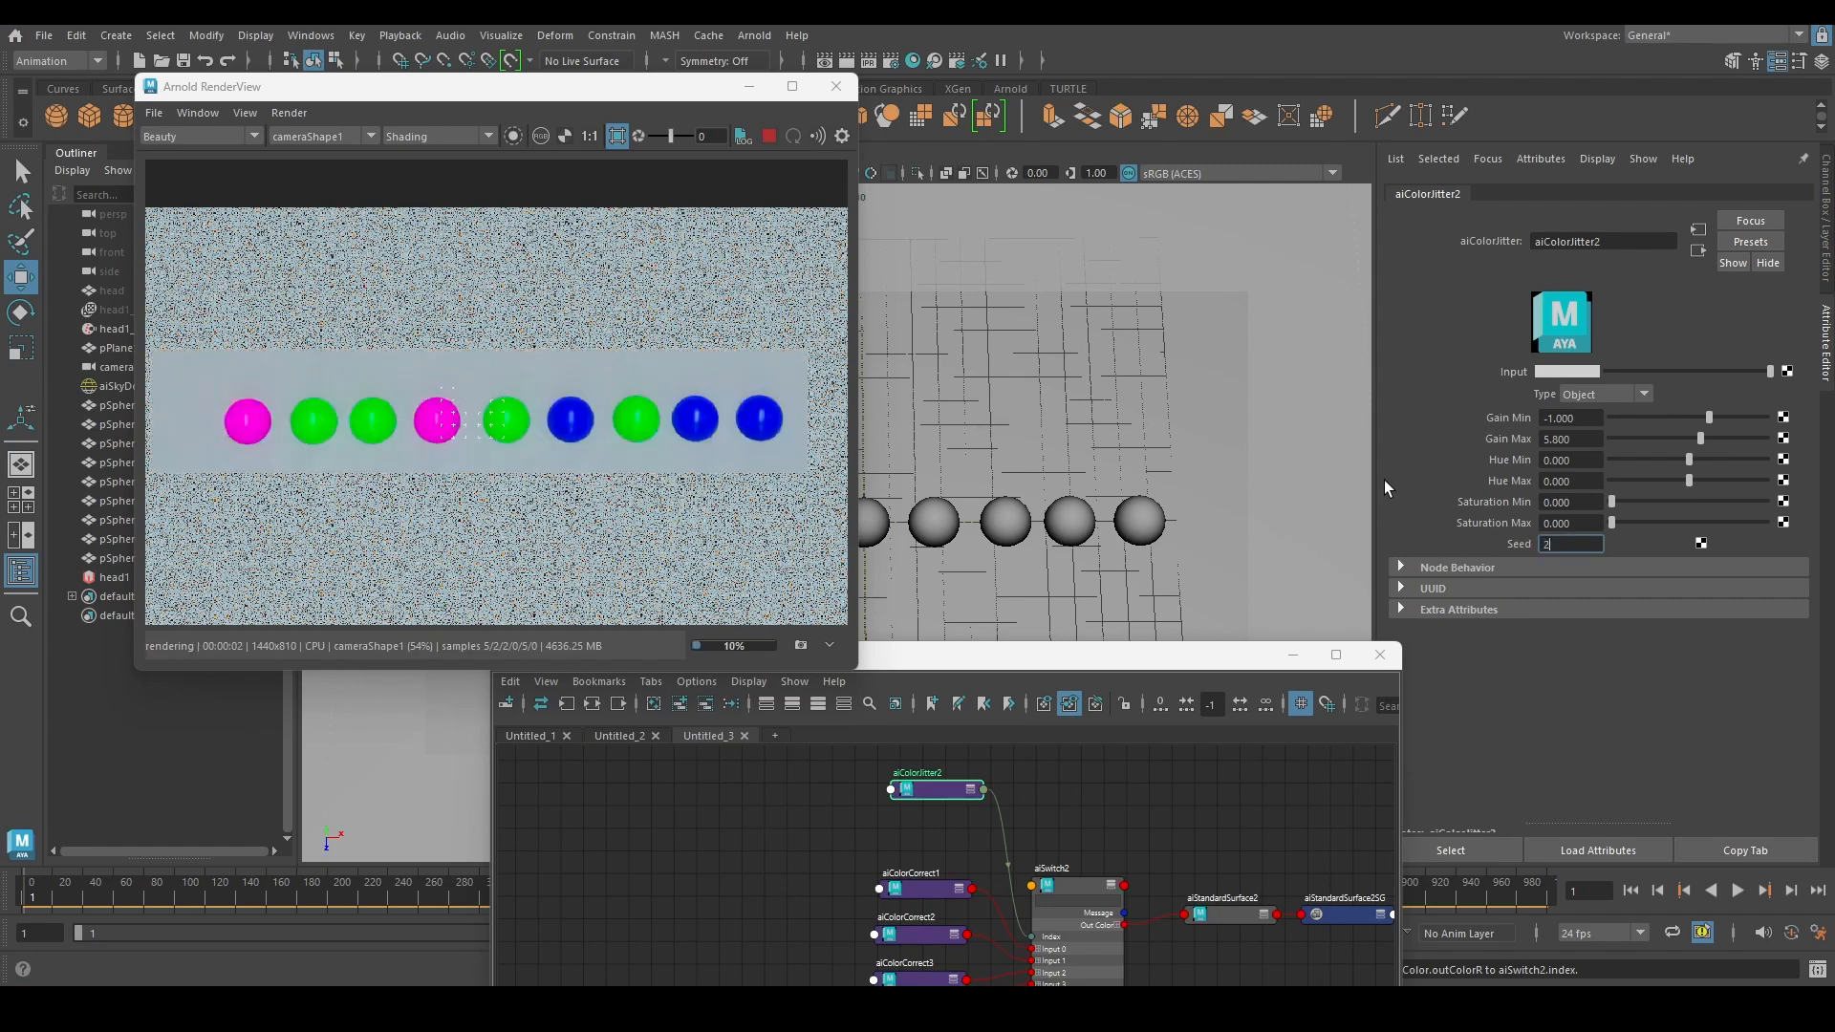
key("Return")
Set aiColorJitter2 to Gain Min 0, Gain Max 5 and Seed 3
left_click_drag(1580, 438, 1270, 432)
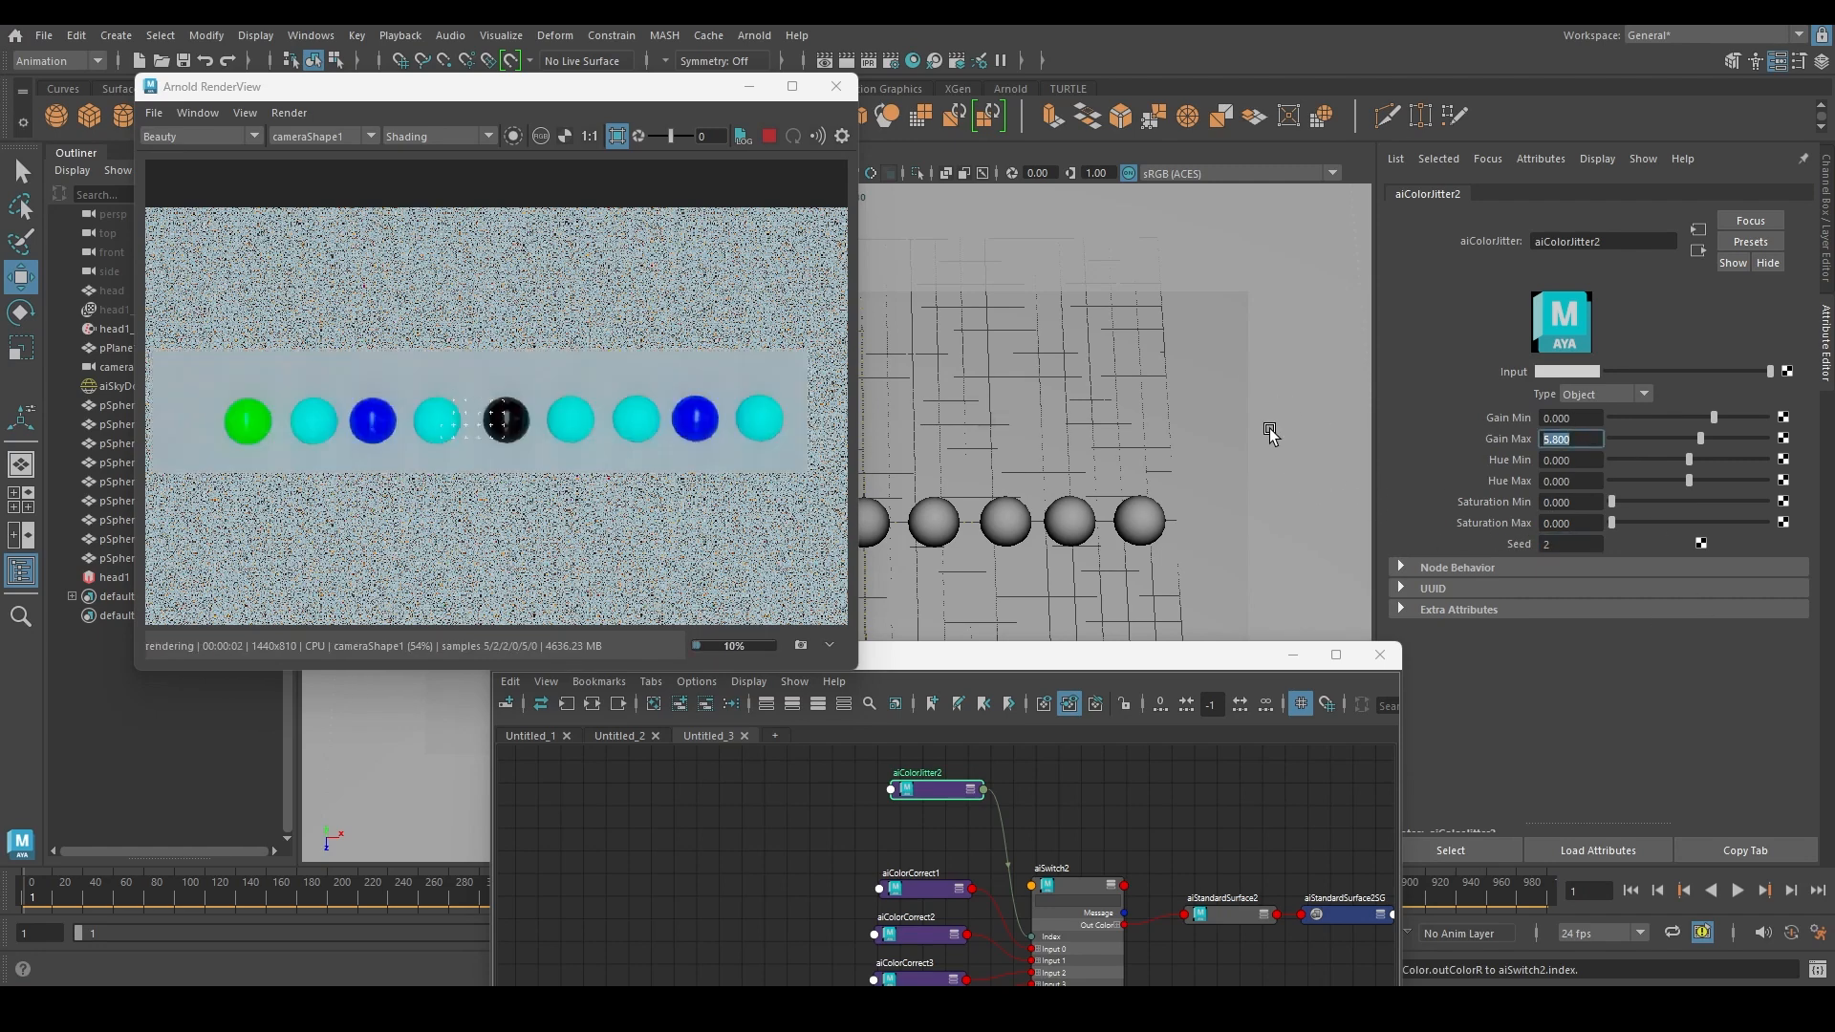
type("5")
key("Return")
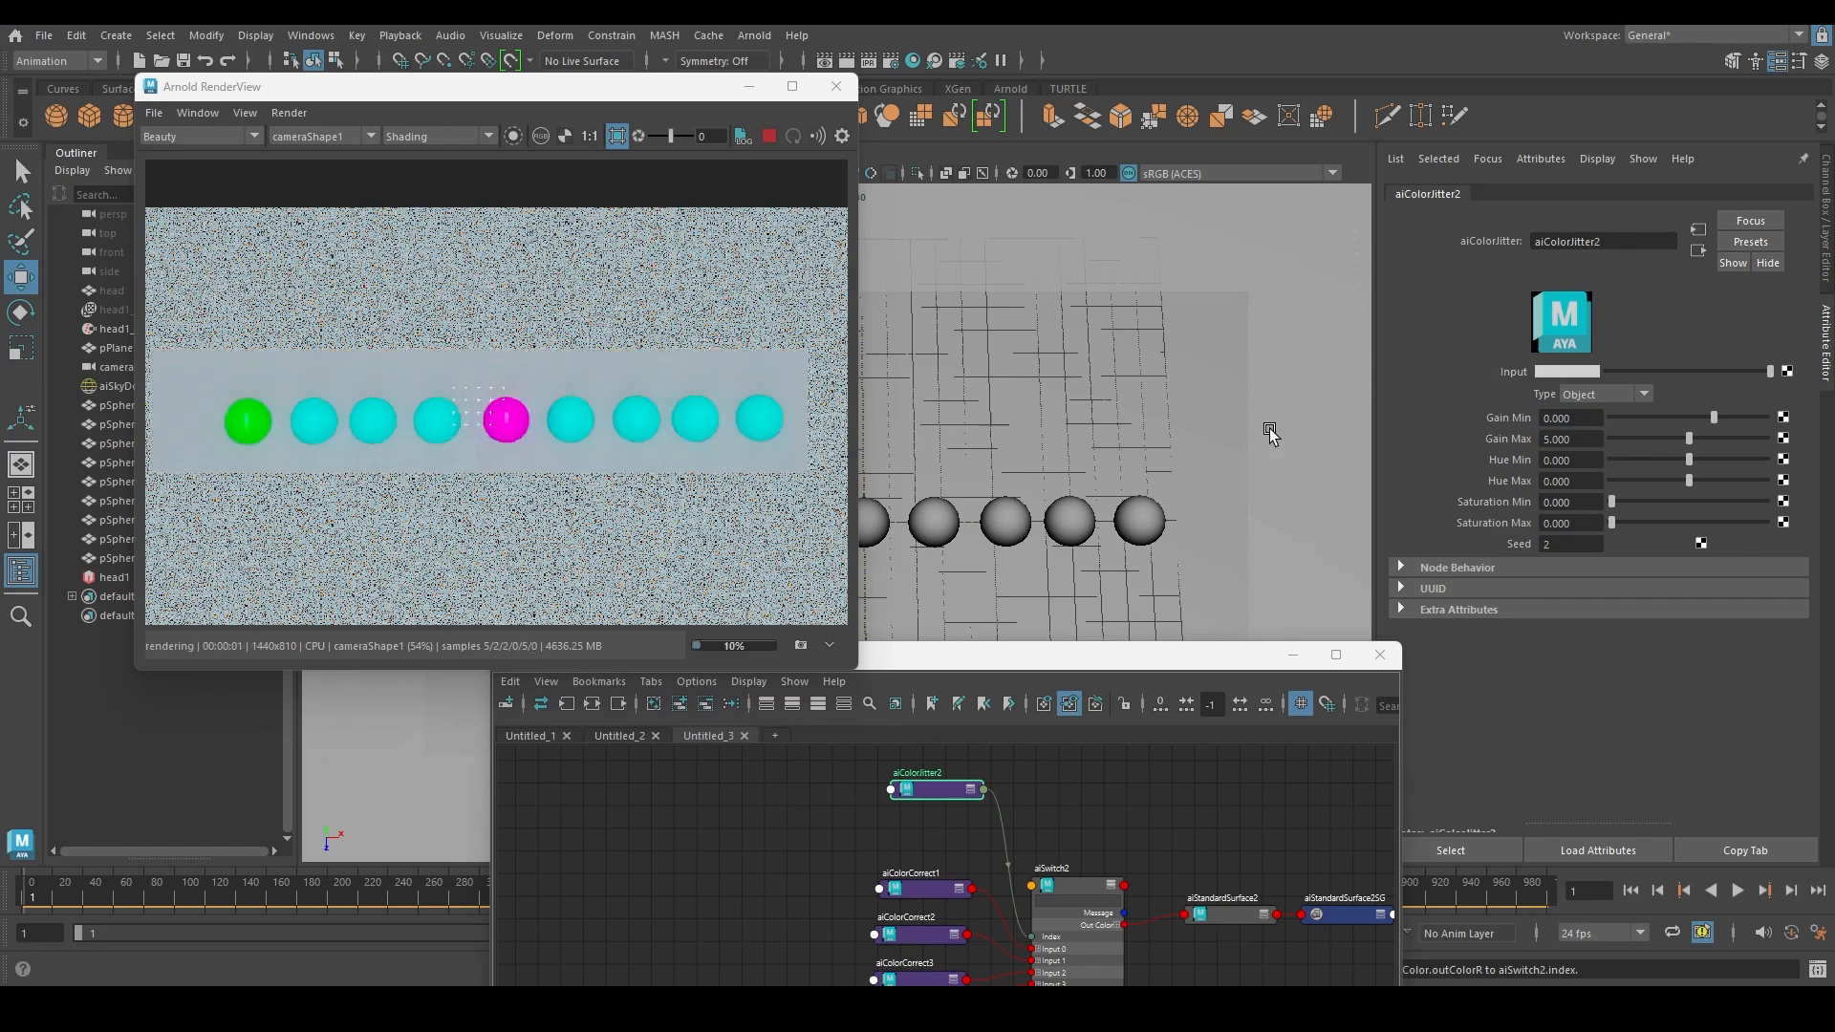
left_click(1583, 442)
left_click_drag(1595, 438, 1457, 537)
double_click(1573, 543)
type("3")
key("Return")
Check the connected inputs of aiSwitch2, then return to aiColorJitter2 and show its output ports
left_click_drag(1044, 676, 959, 451)
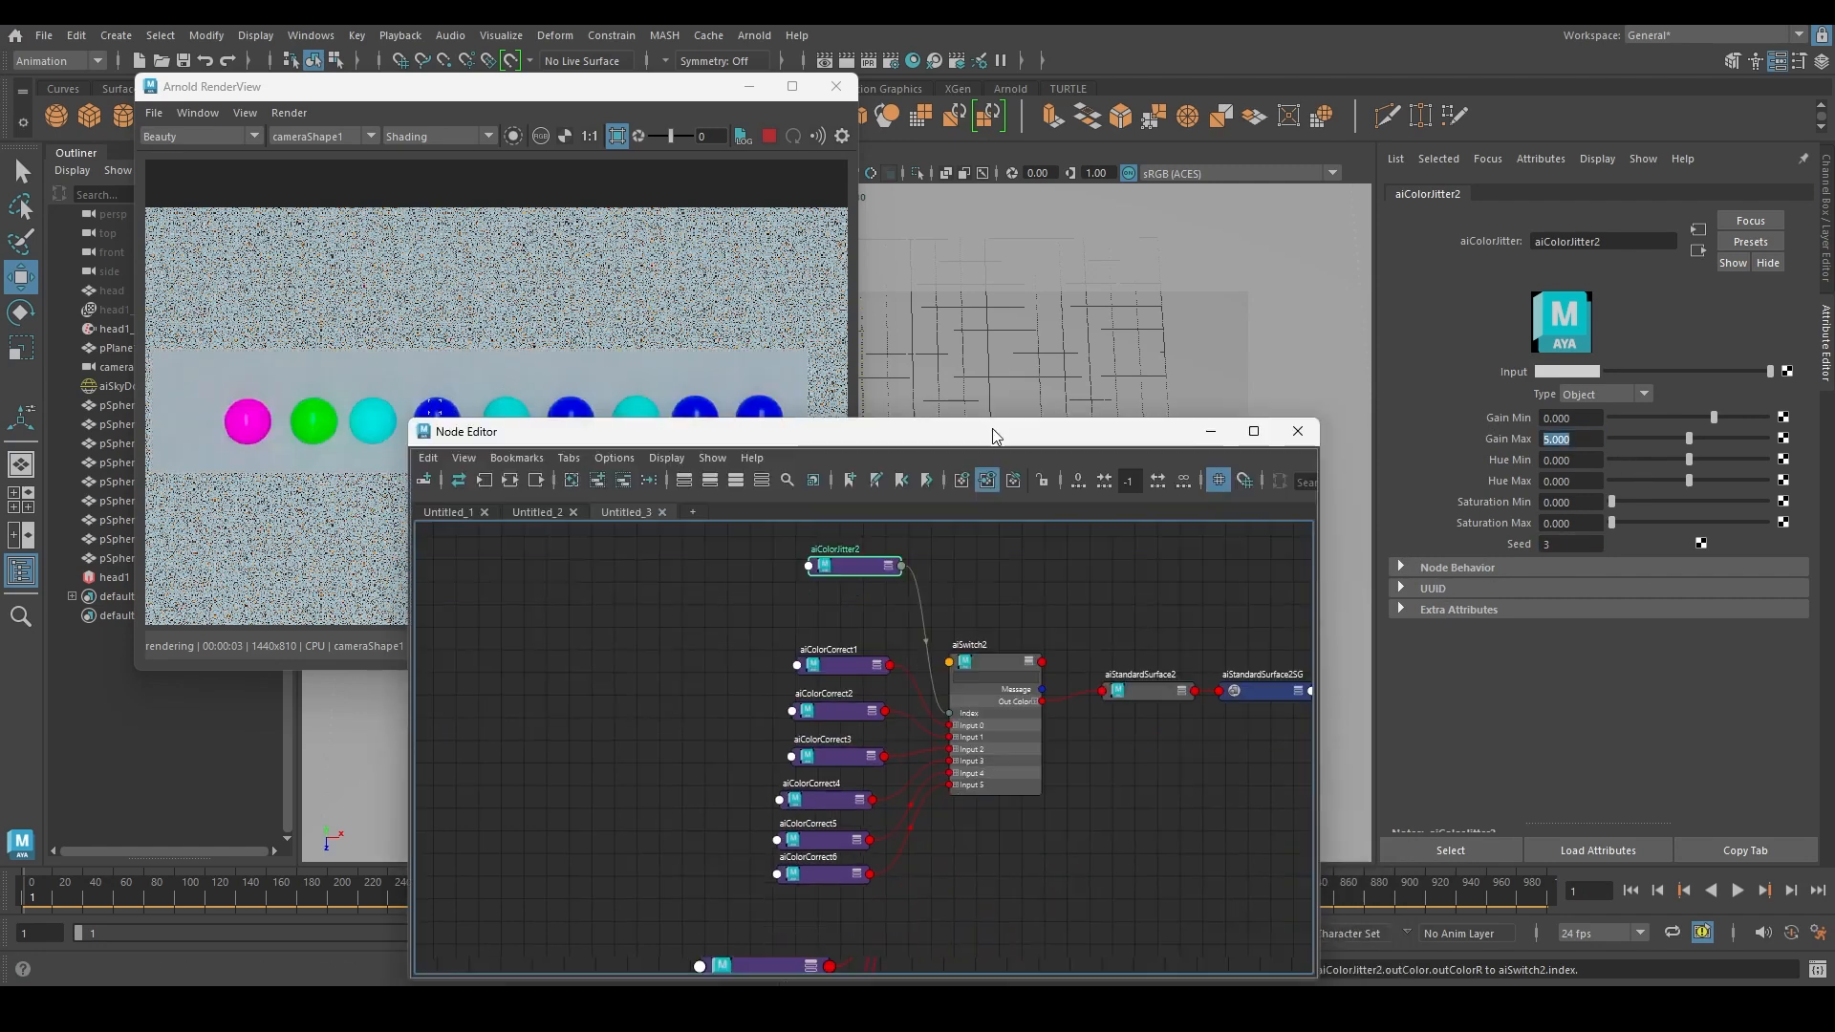
left_click(989, 665)
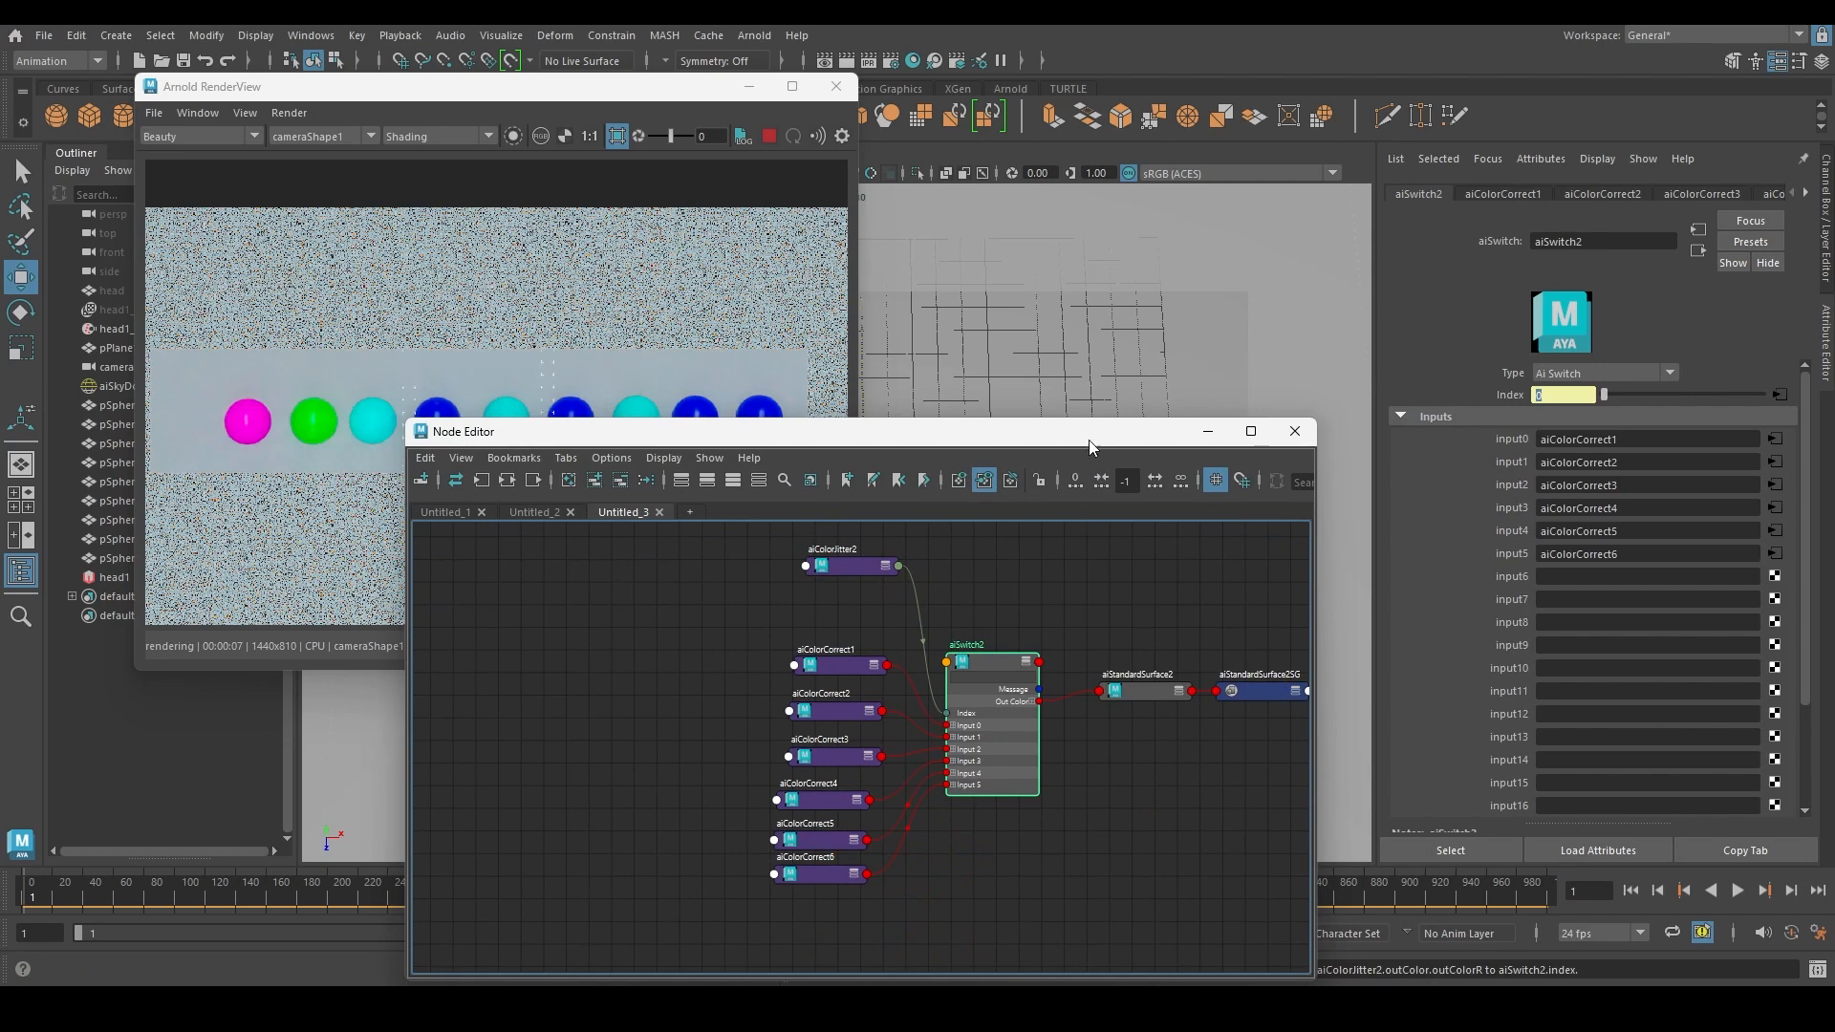
left_click_drag(1088, 437, 1057, 598)
left_click(815, 726)
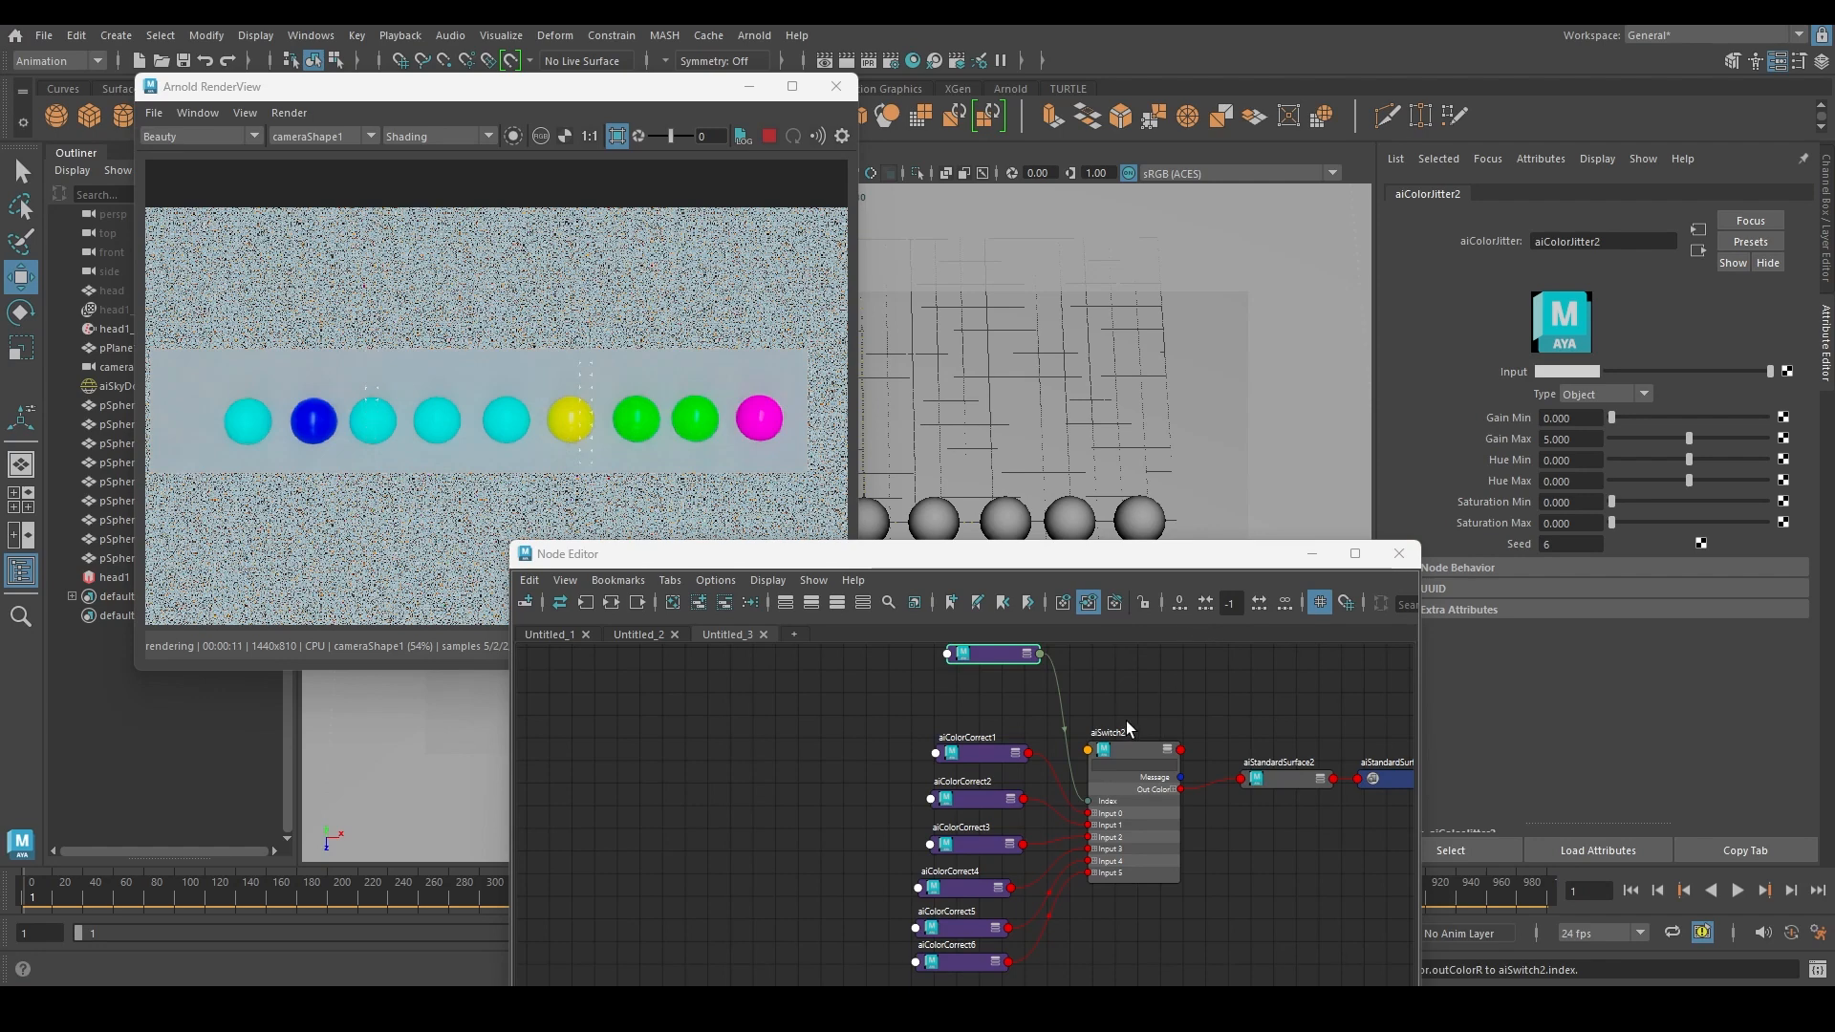
middle_click_drag(1127, 725, 1068, 782, "alt")
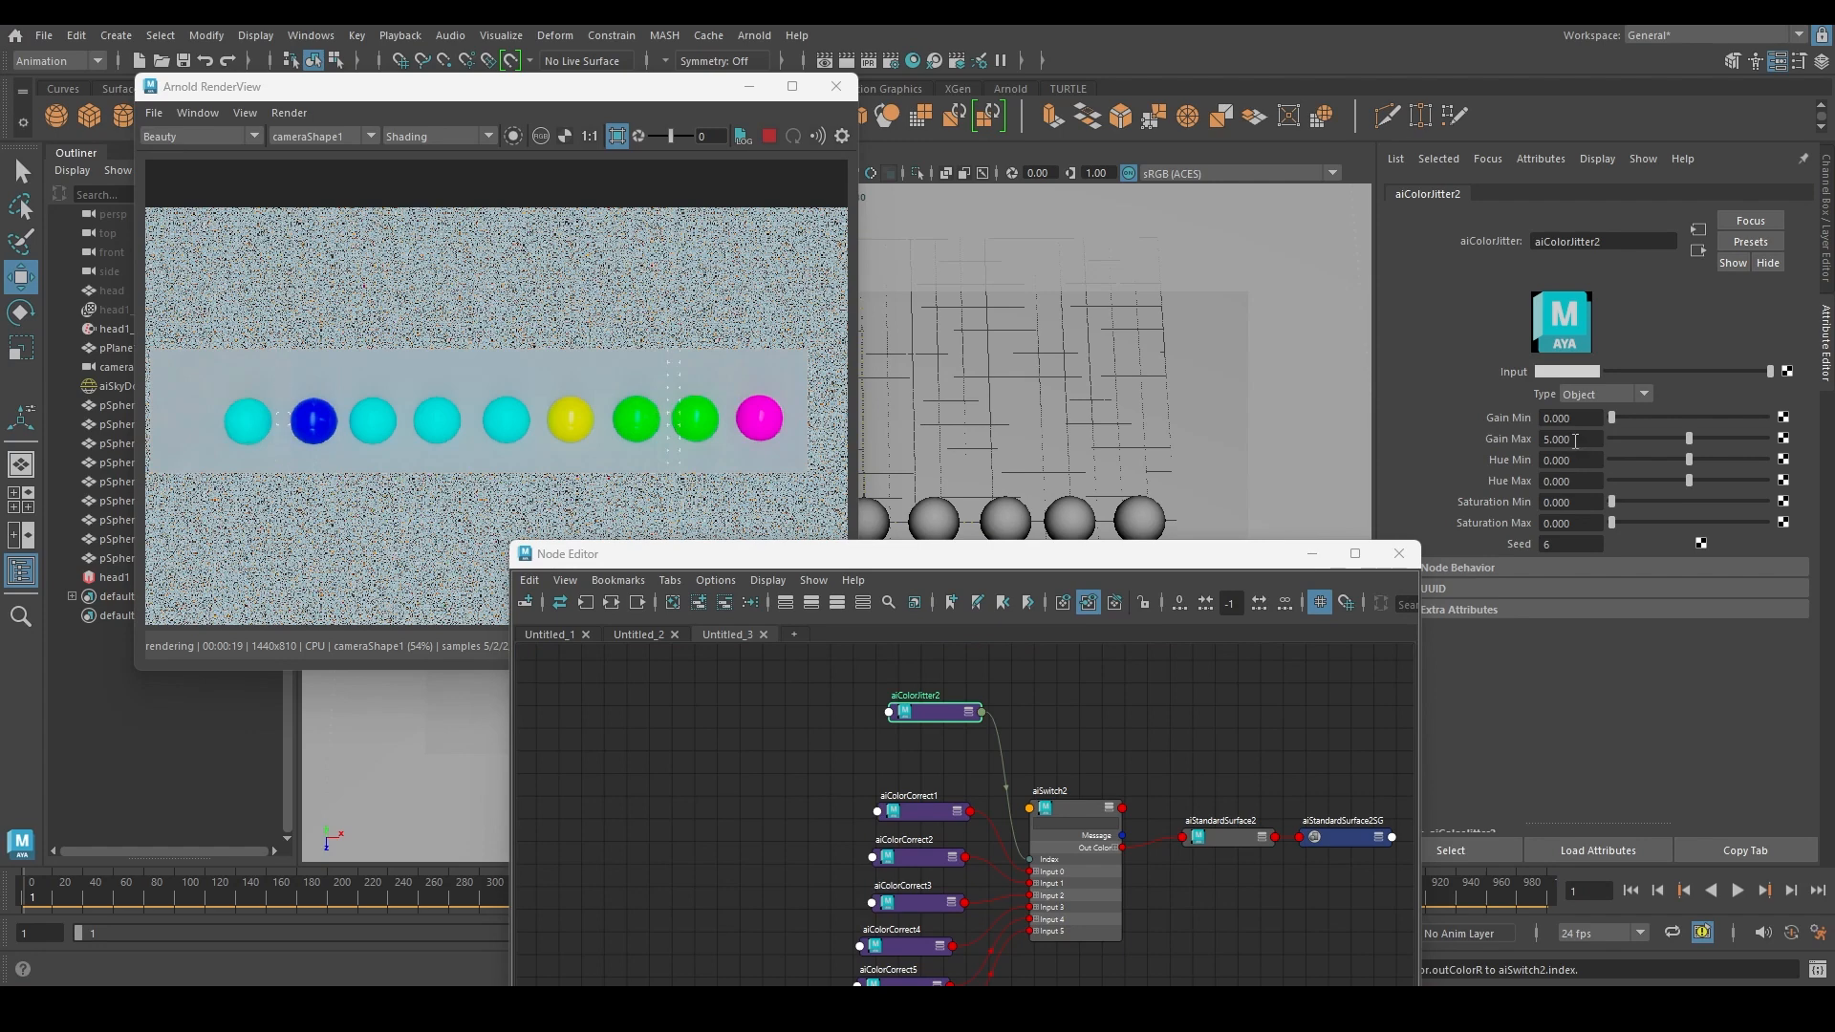
left_click(968, 713)
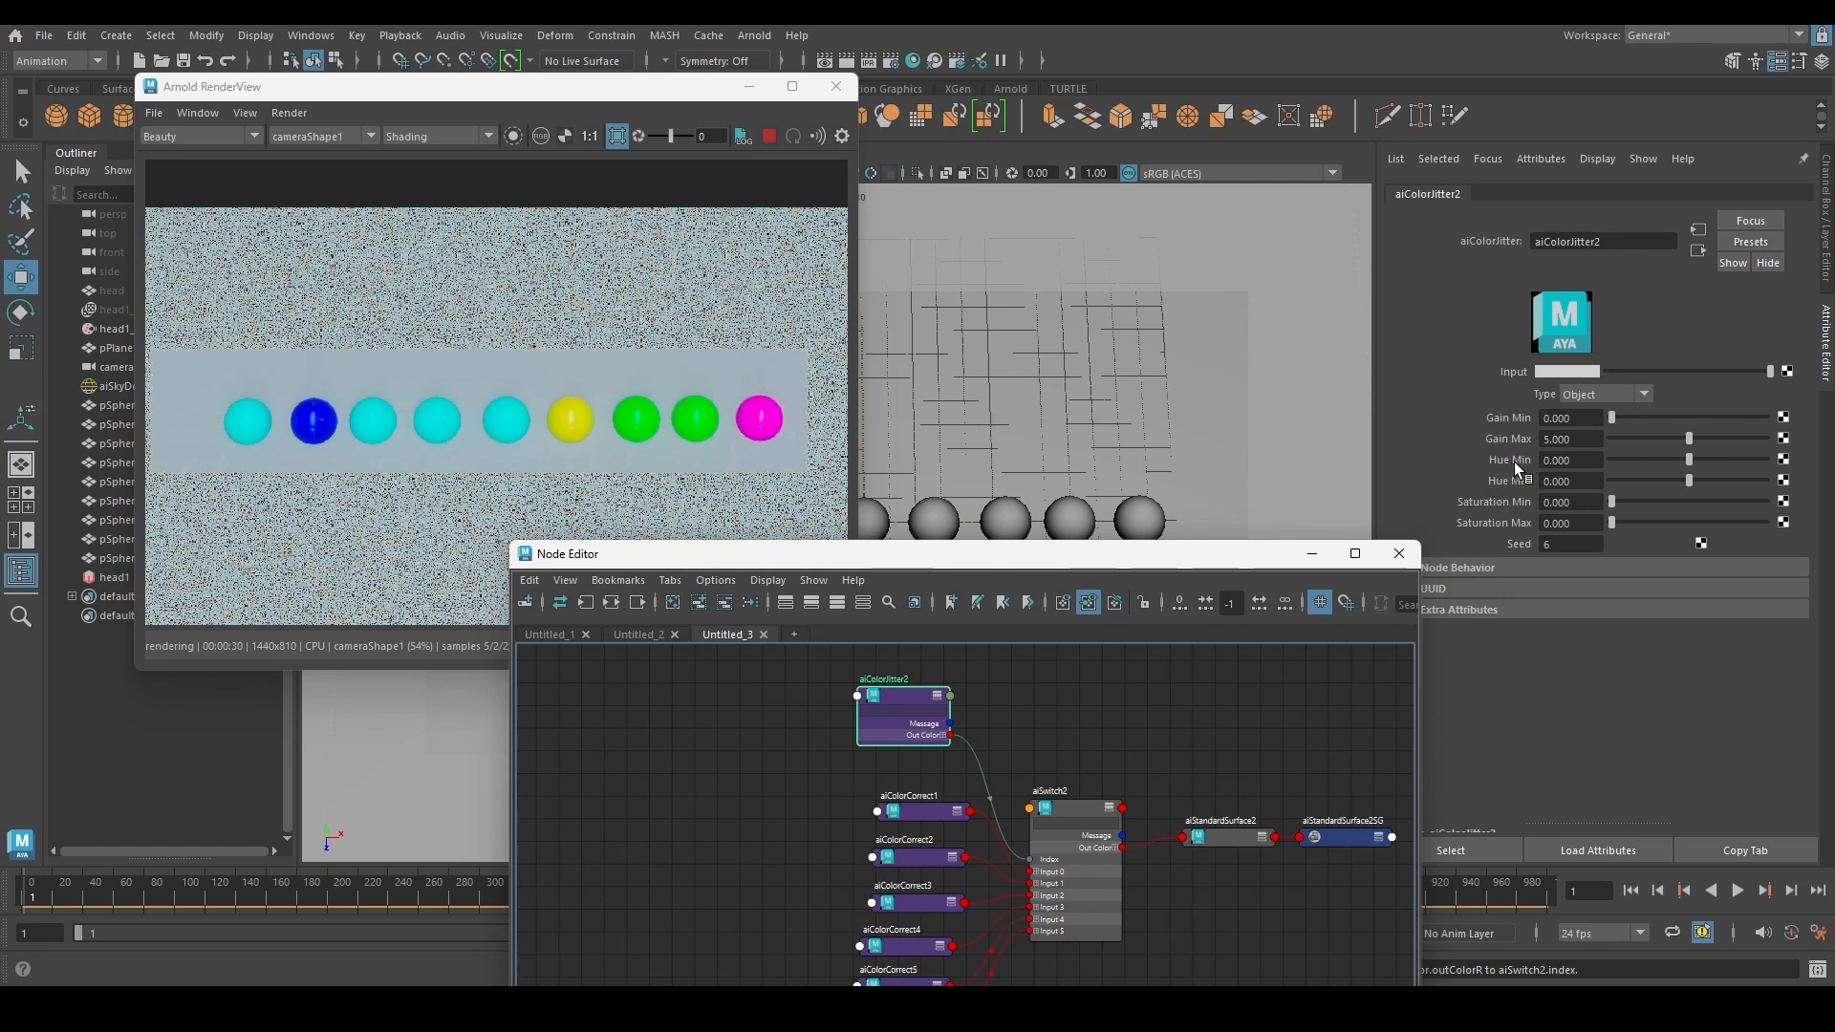
Set Gain Min of aiColorJitter2 to -2
left_click(1592, 421)
left_click(1594, 440)
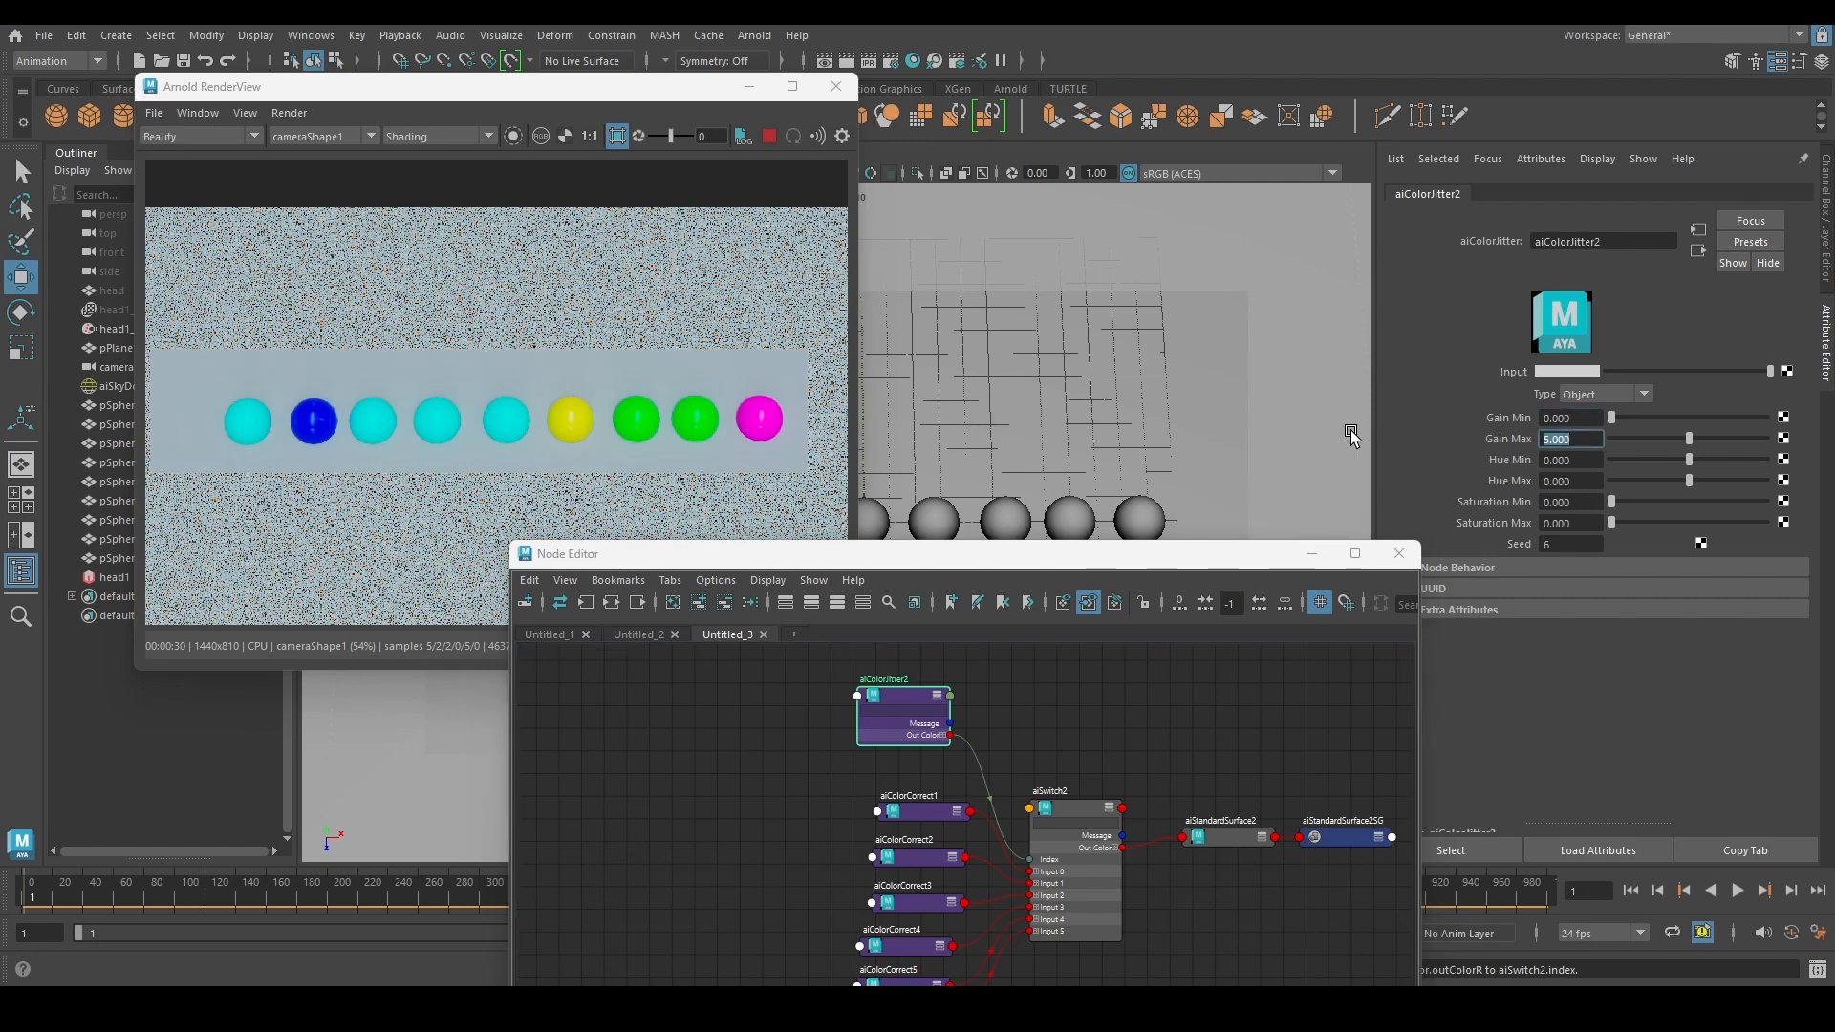
key("shift+Tab")
type("-2")
key("Return")
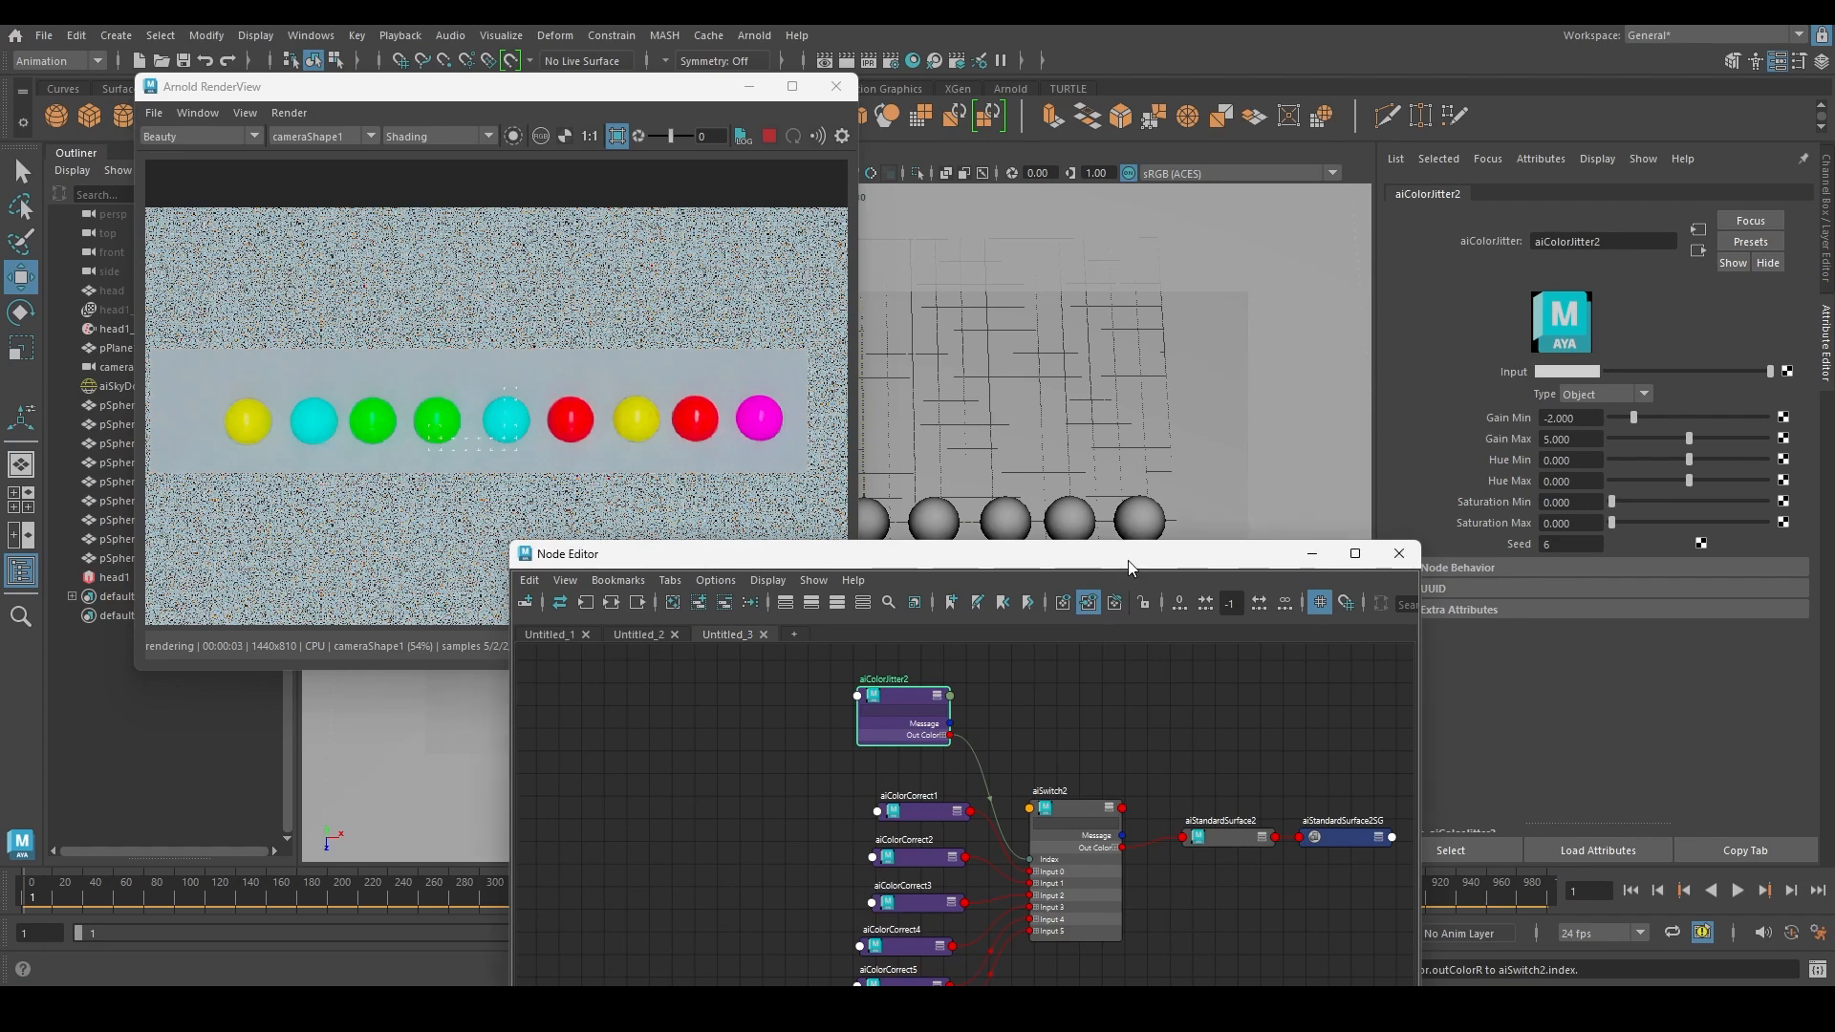
Hide pSphere1 through pSphere9 and unhide head1_Instancer
left_click_drag(578, 553, 661, 392)
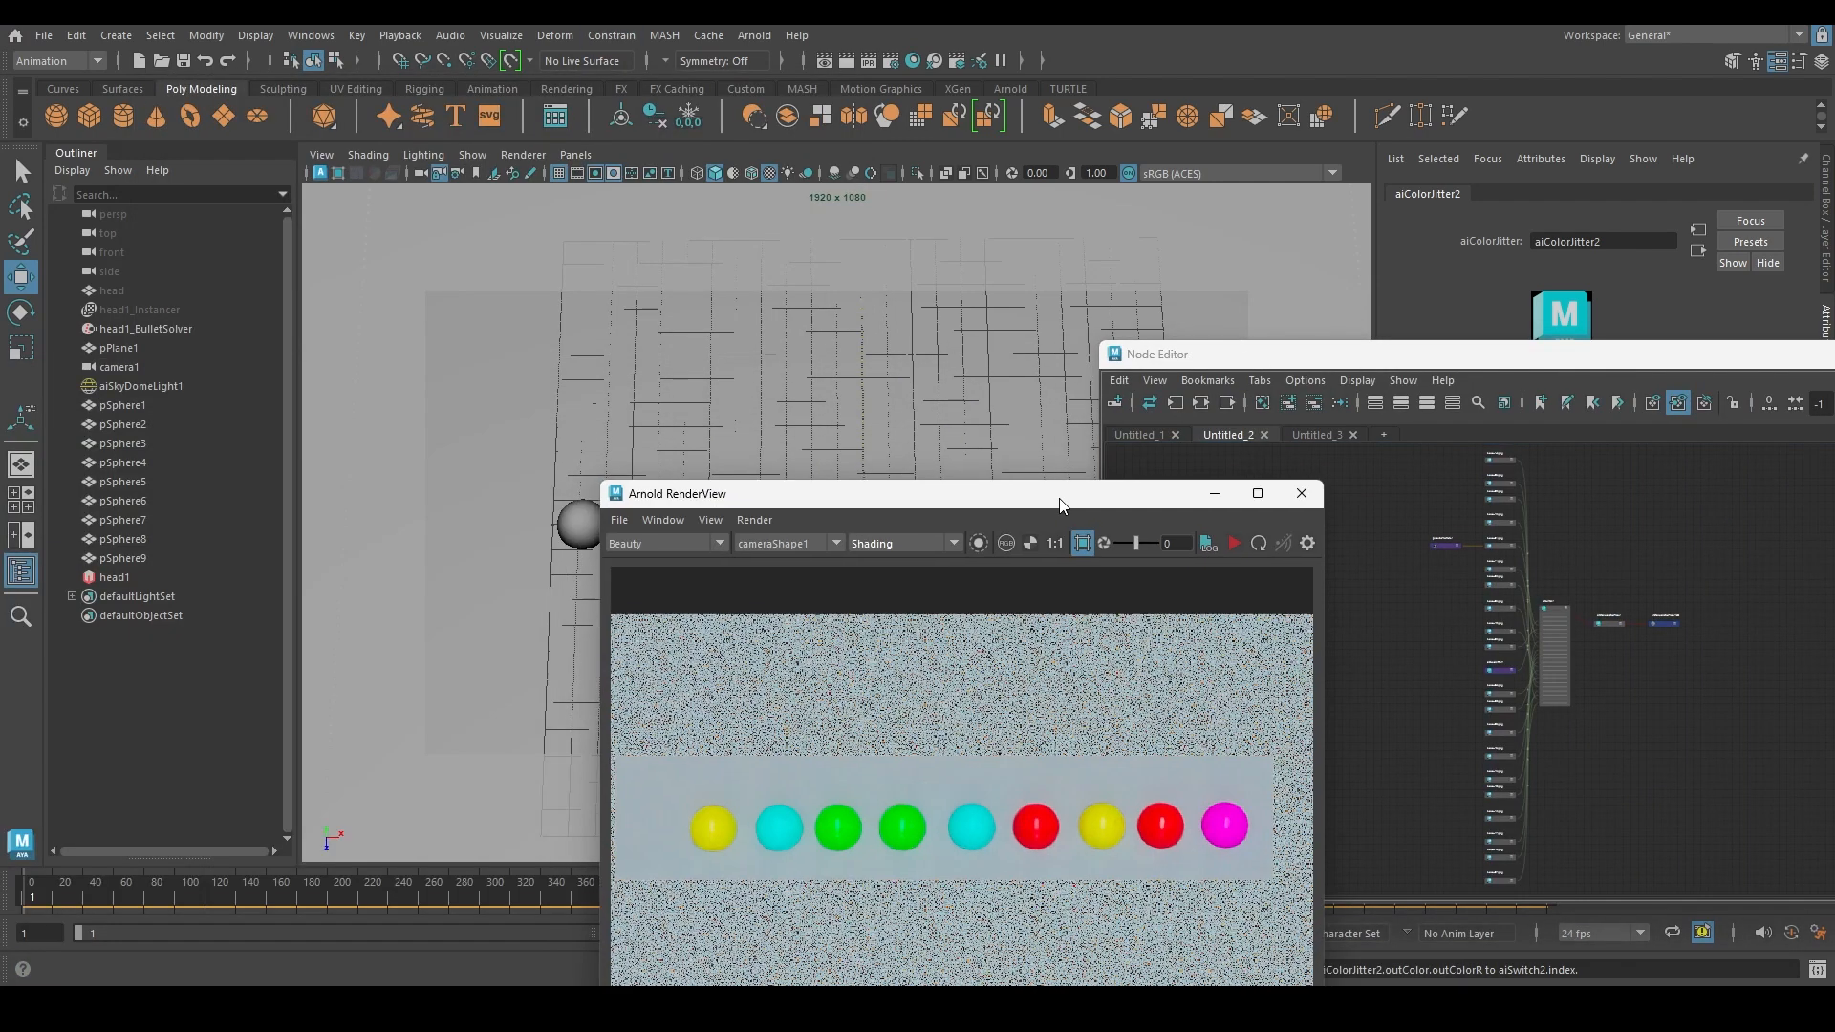
left_click(158, 408)
left_click(117, 562, "shift")
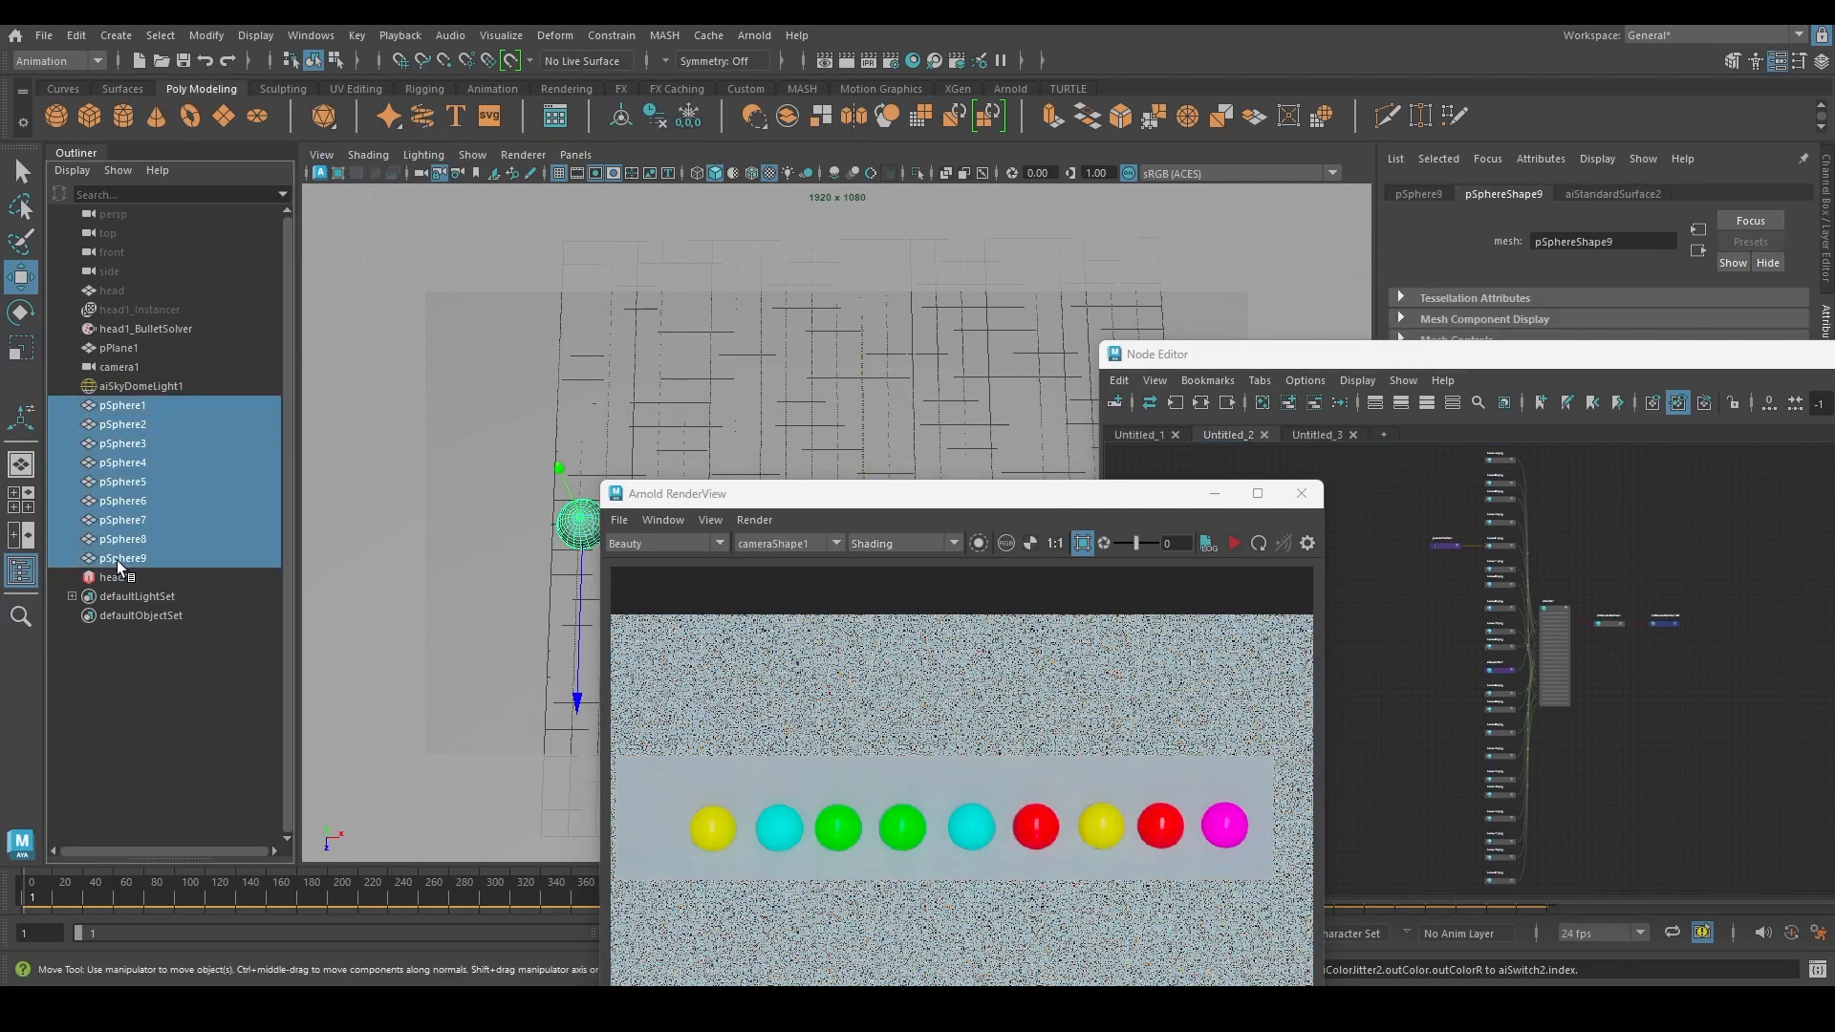
key("ctrl+h")
left_click(142, 313)
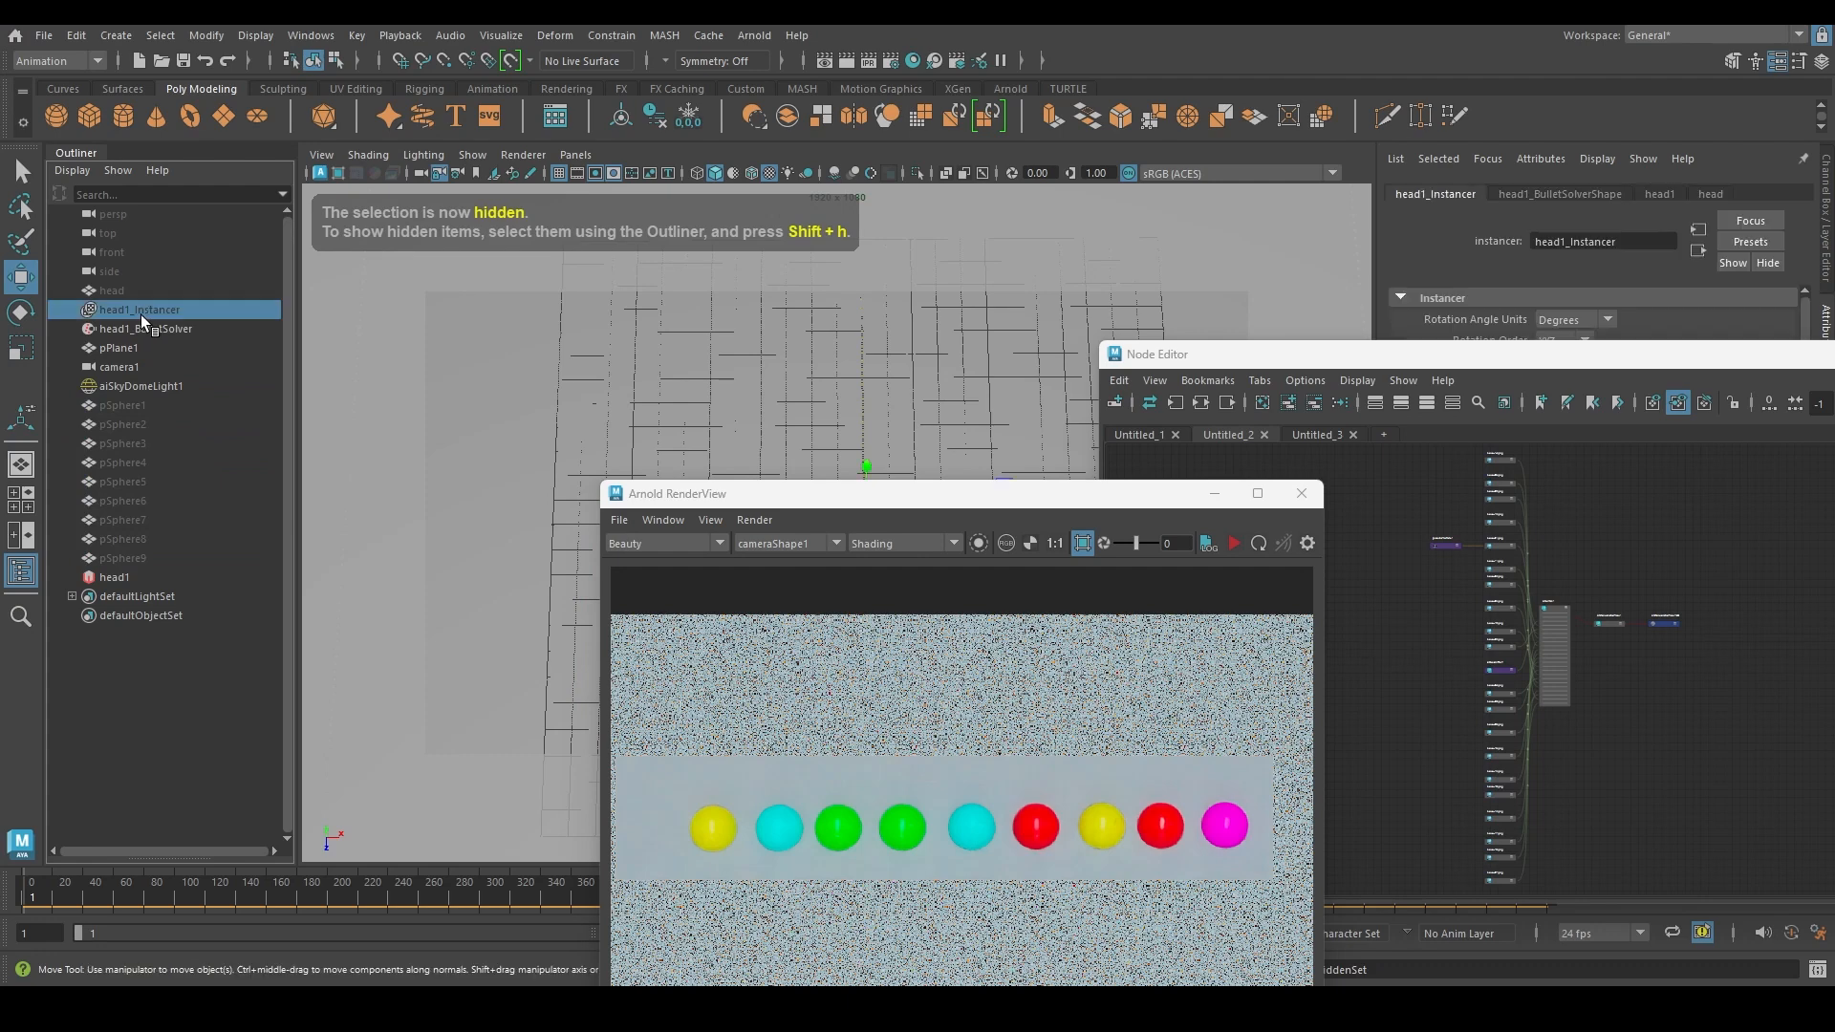
key("shift+h")
Rearrange the RenderView and Node Editor windows and limit the Arnold render to a region over the central heads
left_click_drag(985, 506, 759, 263)
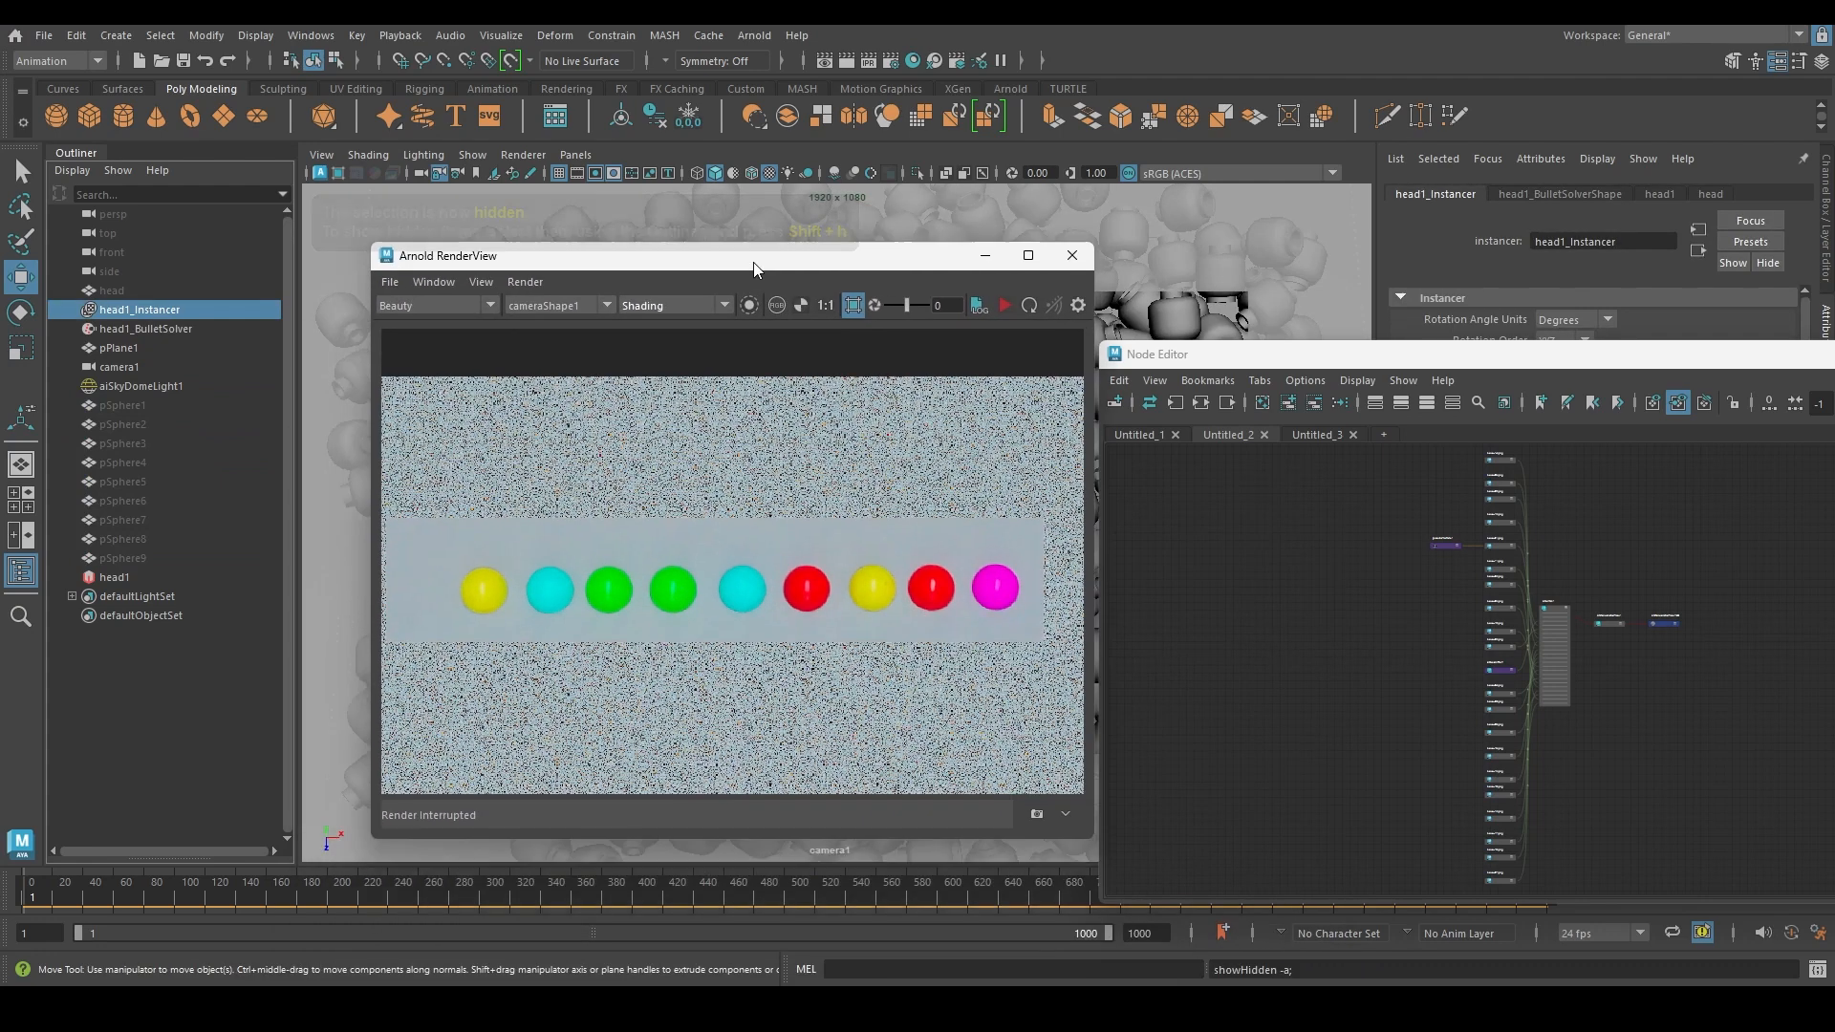
left_click_drag(1568, 361, 1137, 846)
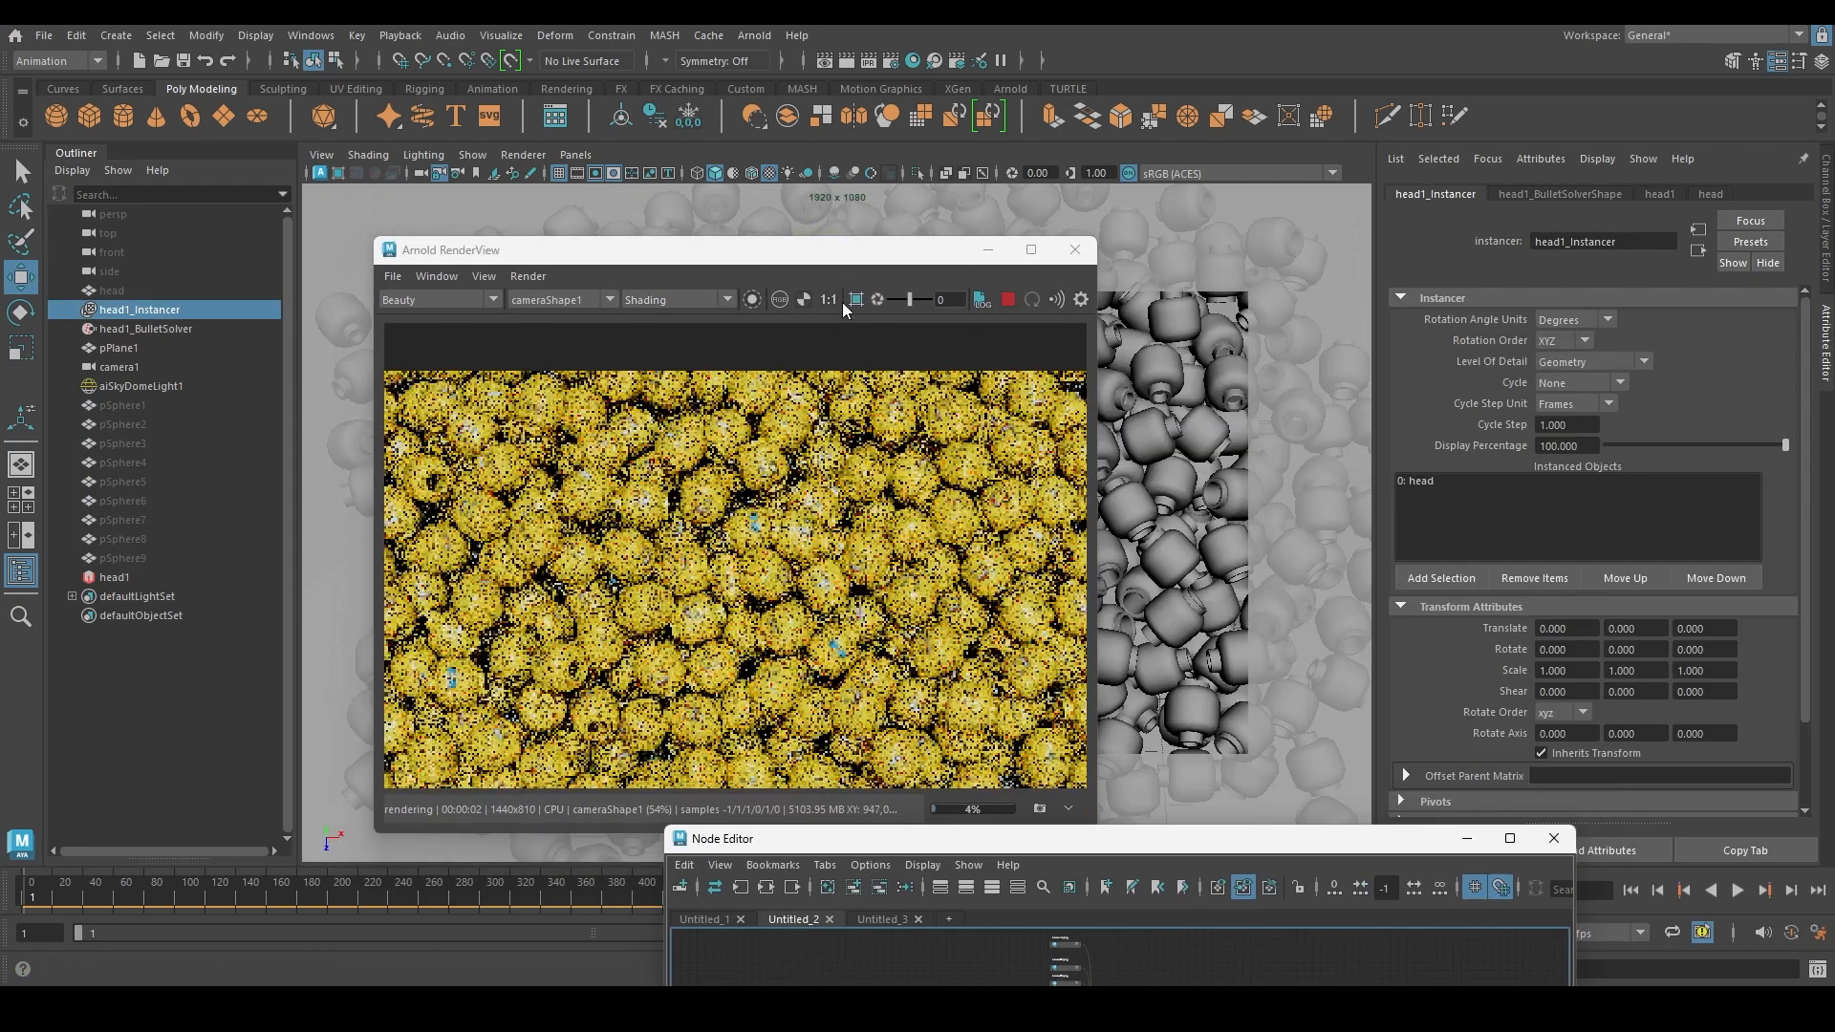
left_click_drag(727, 250, 806, 170)
scroll(786, 489, "down", 2)
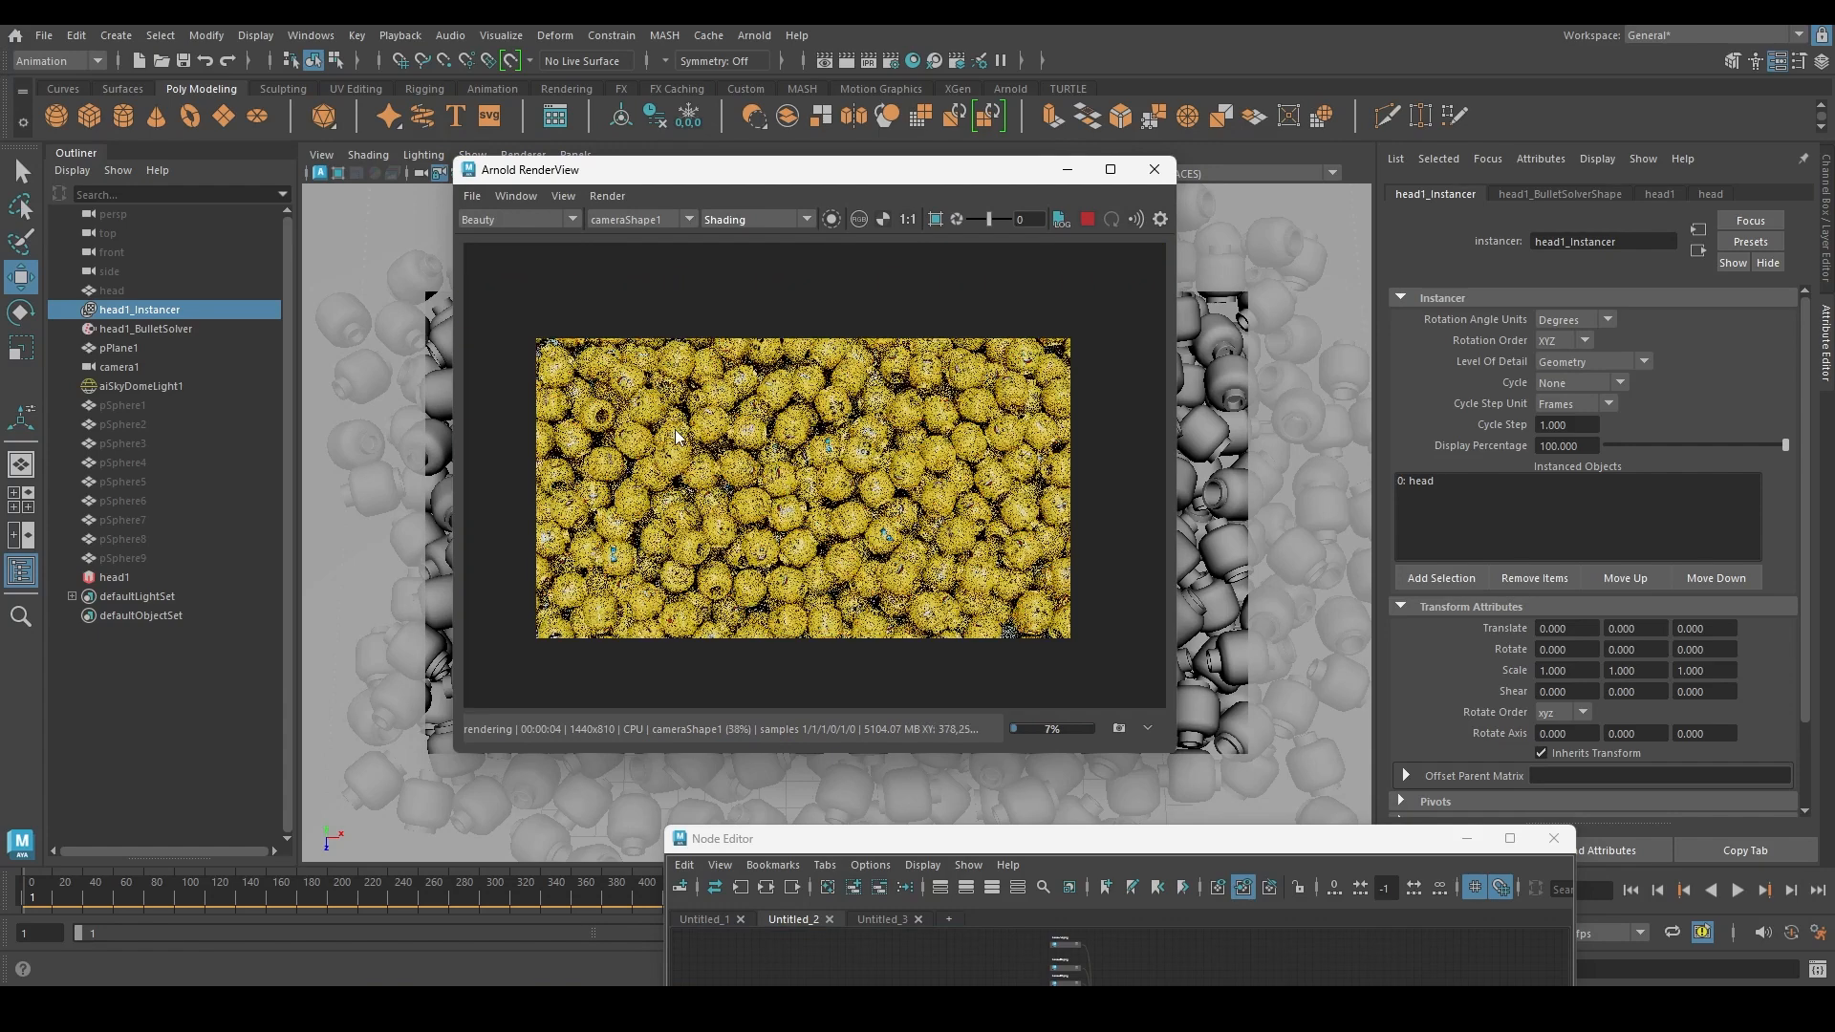
left_click_drag(633, 404, 925, 557, "shift")
scroll(892, 511, "up", 1)
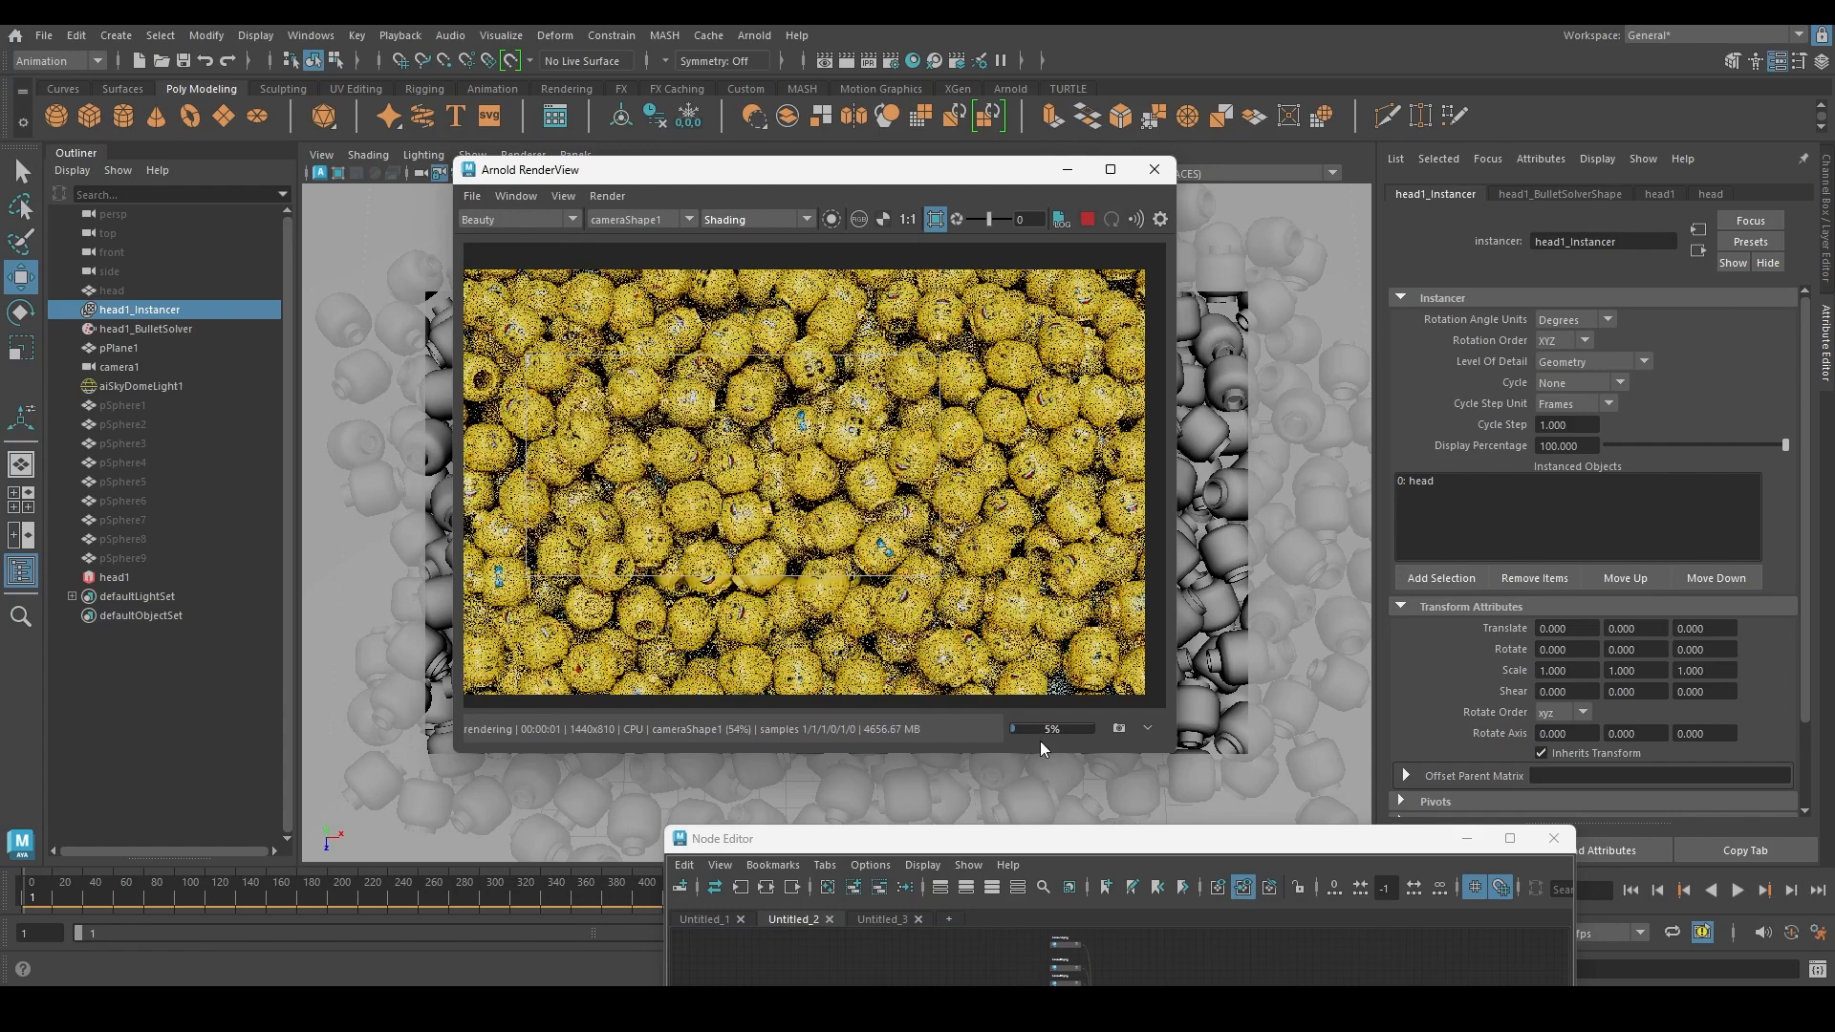
Set Gain Min of aiColorJitter1 to -8 and inspect the faces on the rendered heads
left_click_drag(1100, 838, 1095, 442)
scroll(1126, 732, "up", 2)
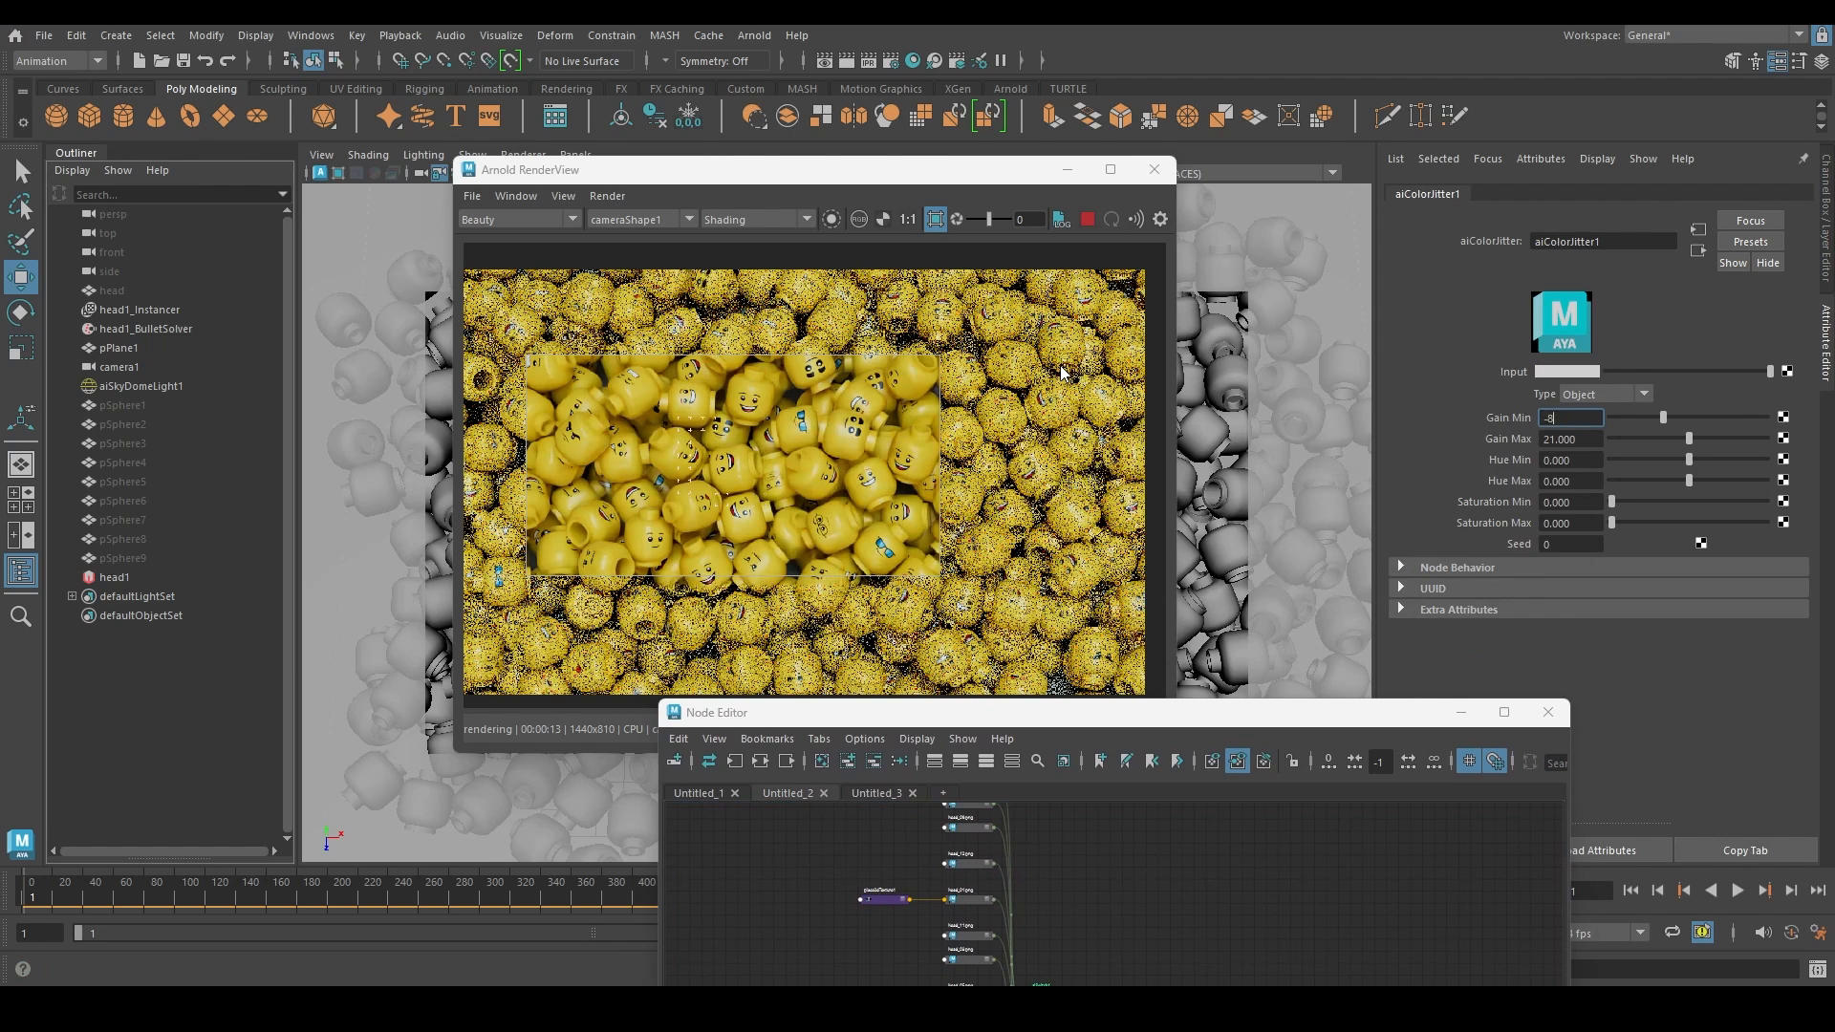
key("Return")
scroll(719, 469, "up", 1)
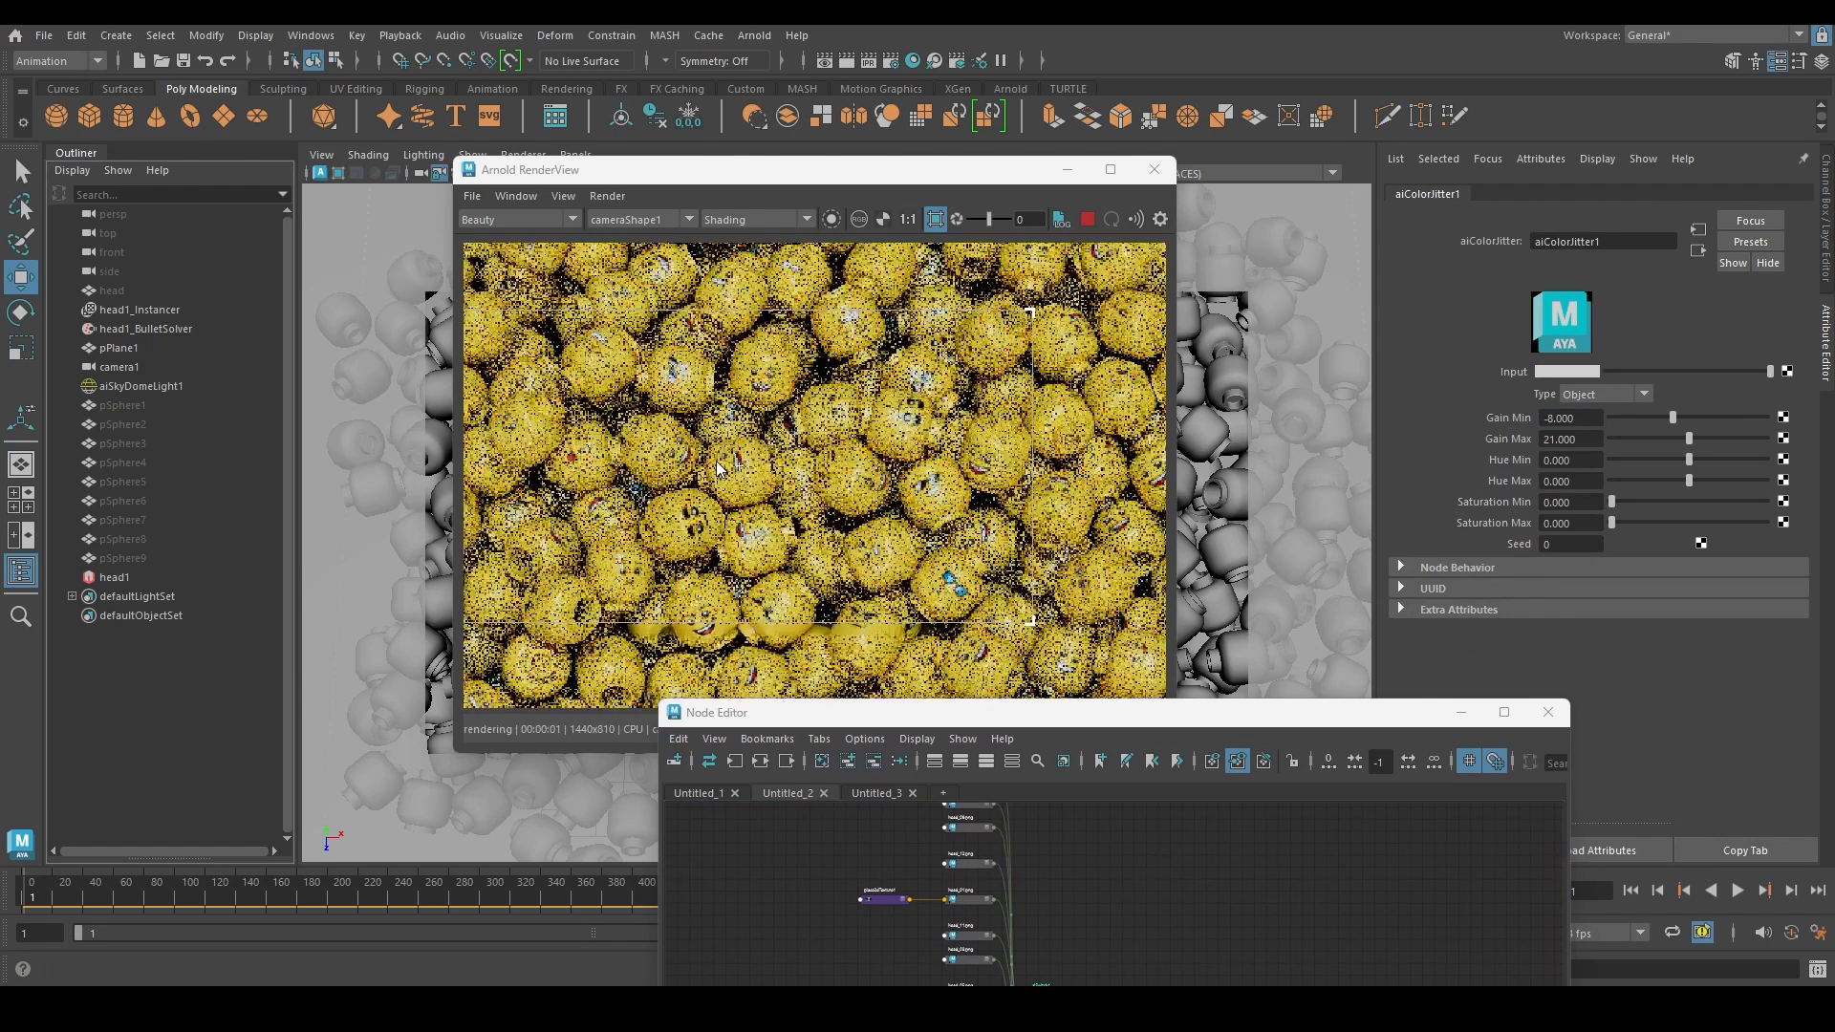
scroll(719, 468, "down", 2)
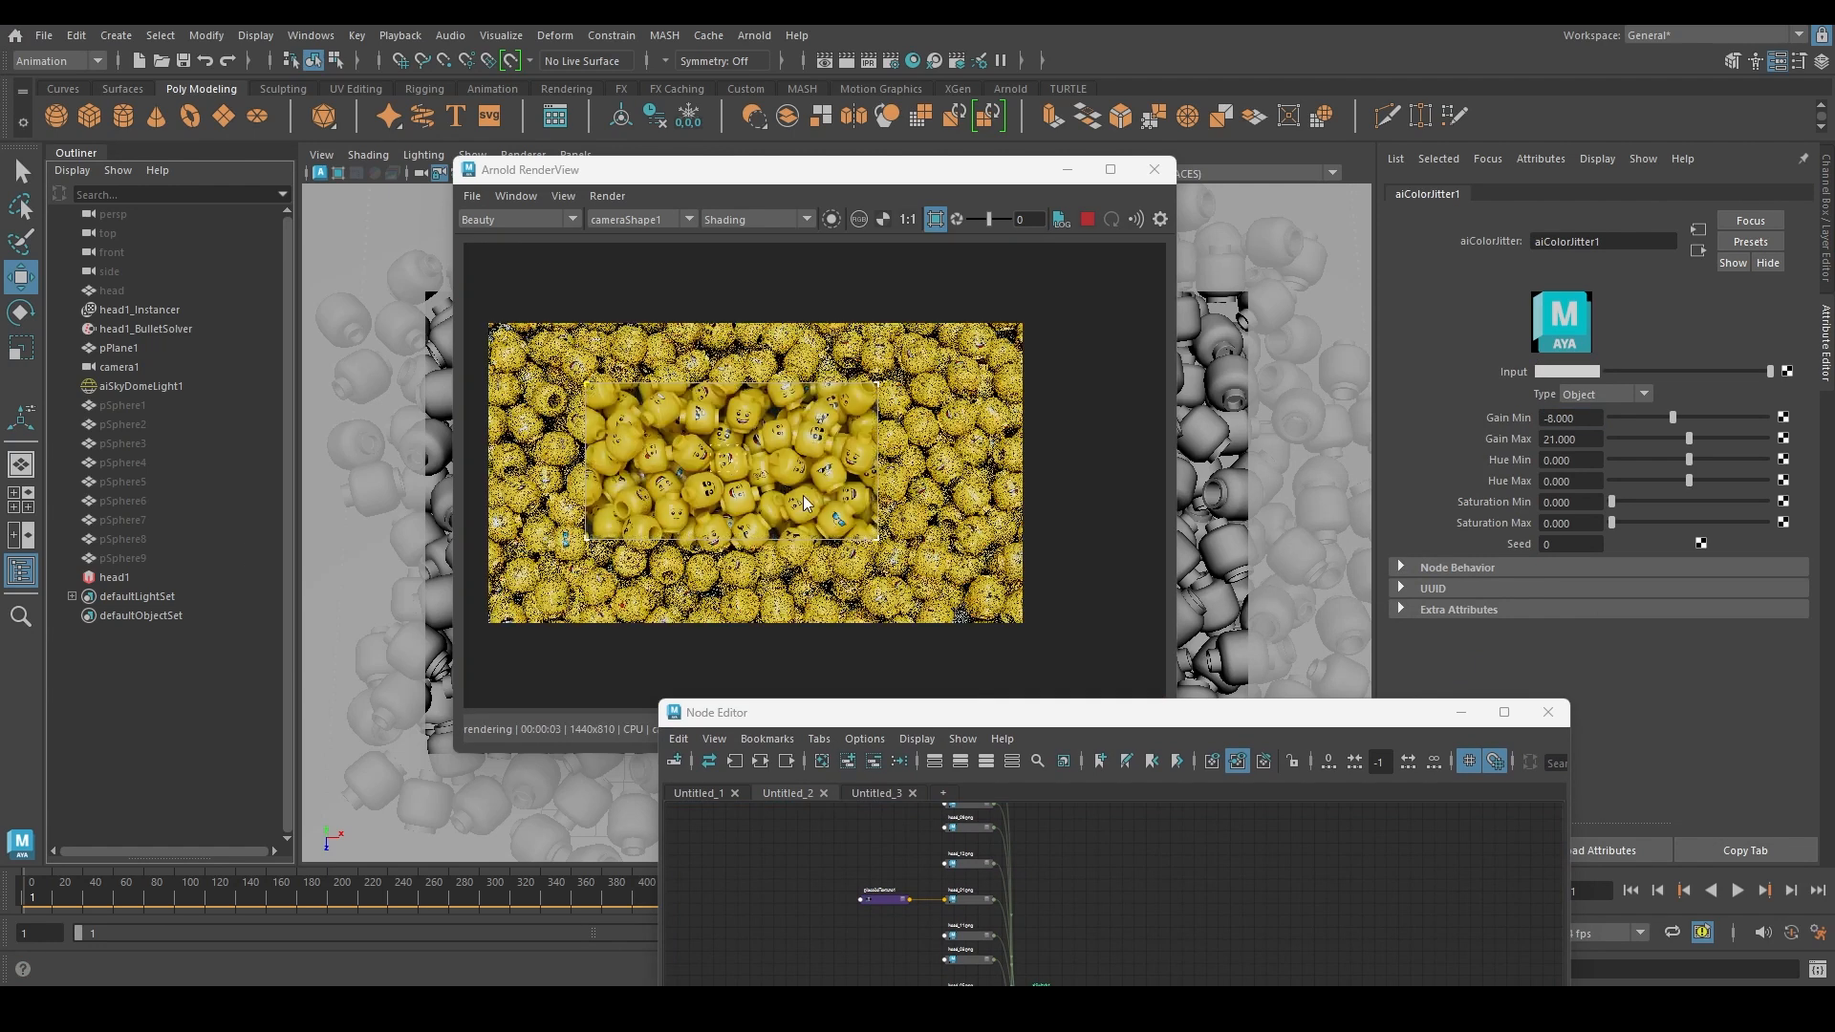
scroll(804, 476, "up", 1)
middle_click_drag(764, 490, 829, 472)
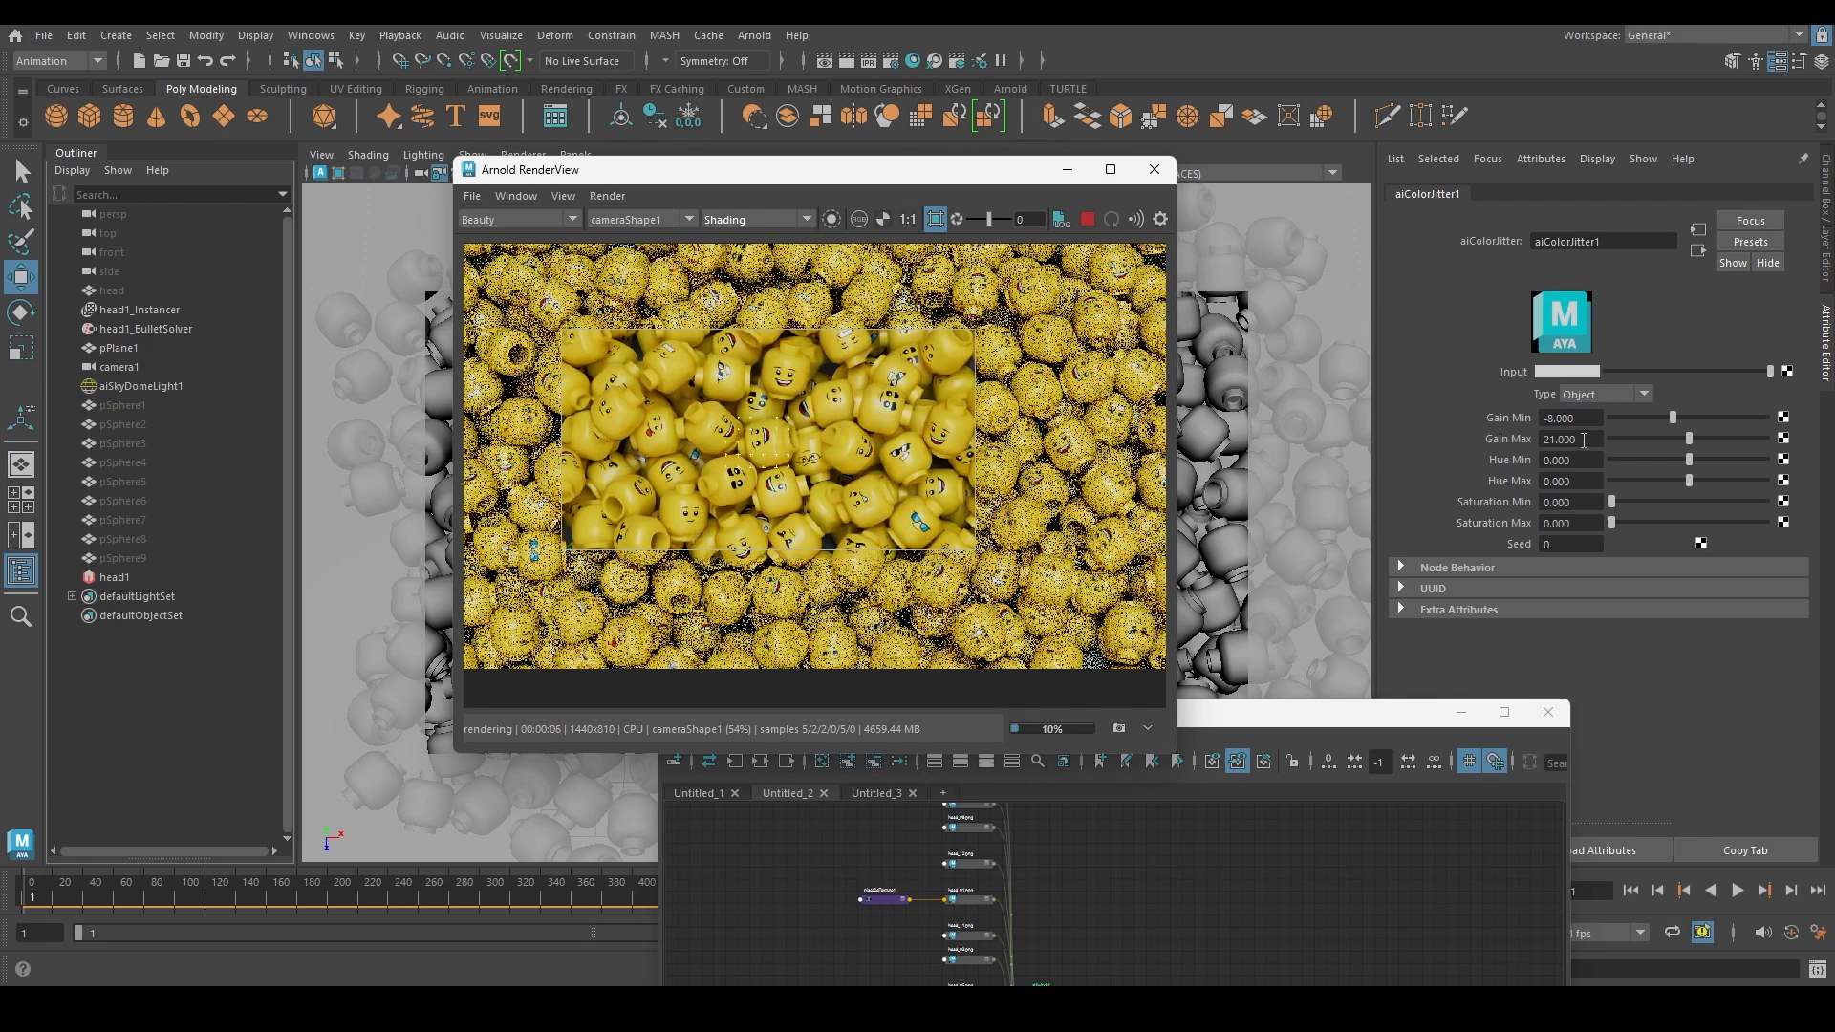
Try a Gain Max of 19 on aiColorJitter1, and set it to 20
left_click_drag(1585, 440, 1384, 434)
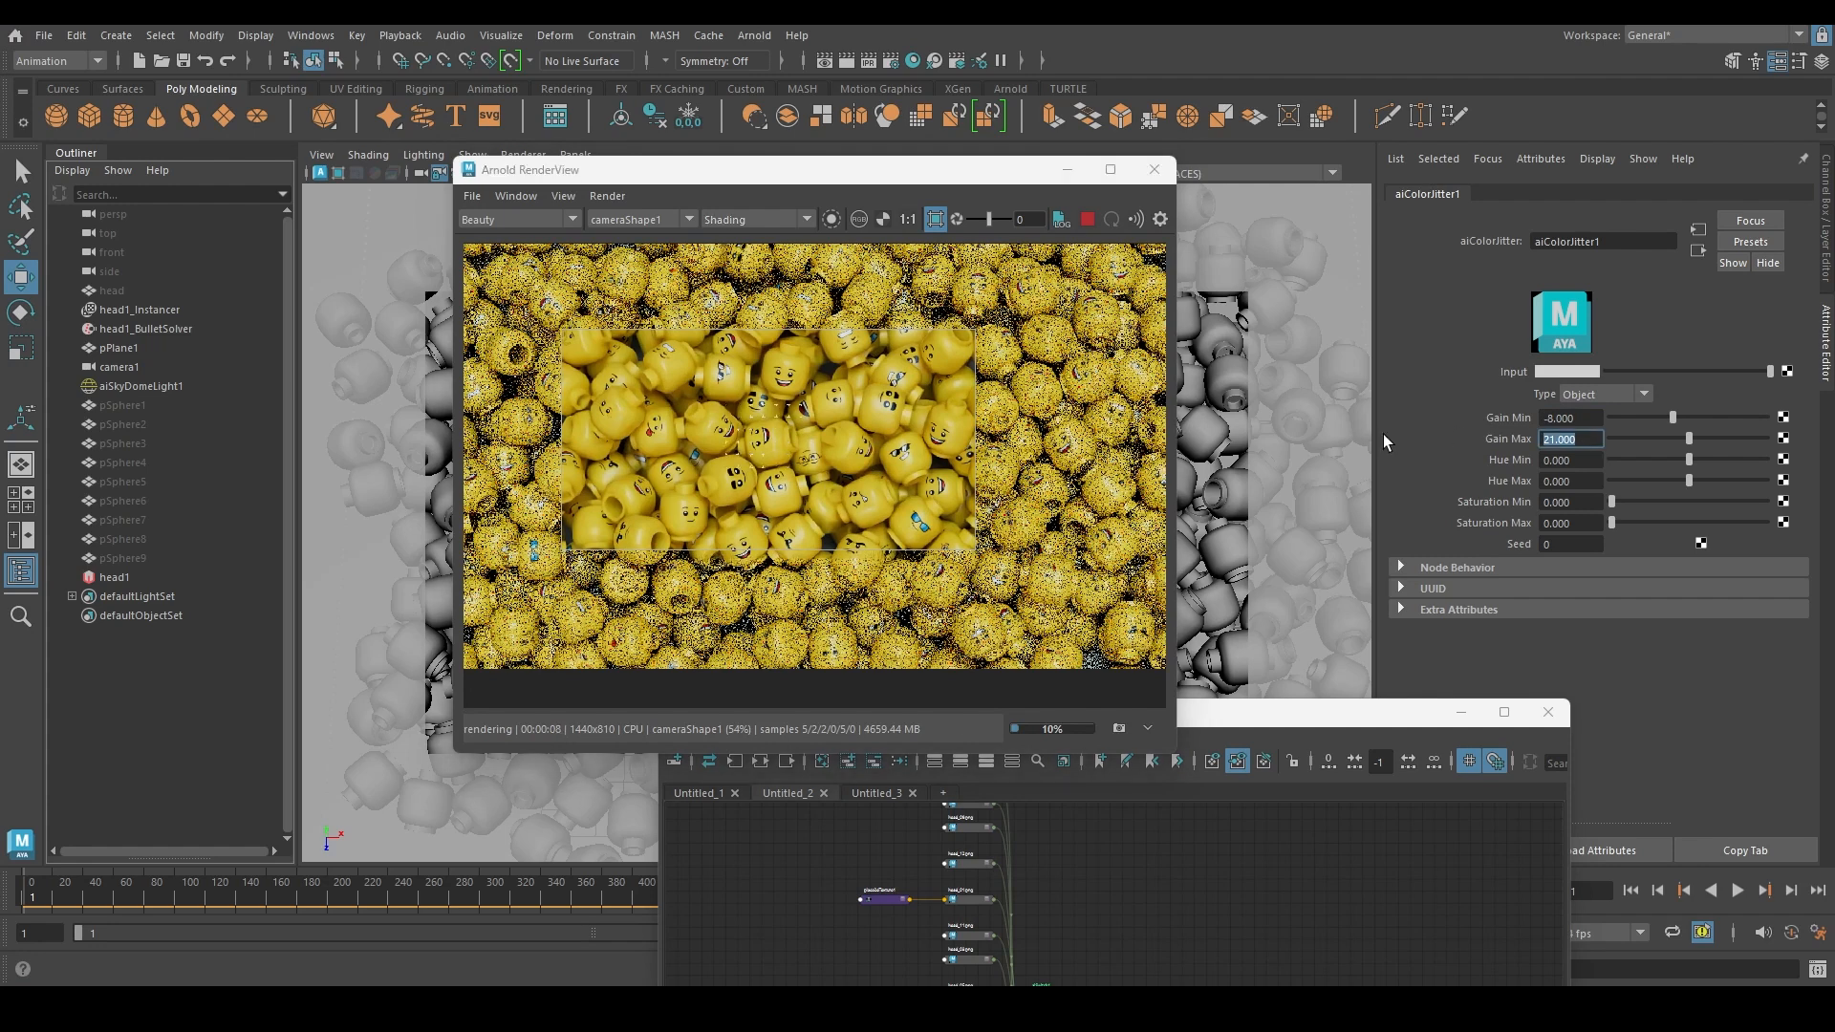
type("19")
key("Return")
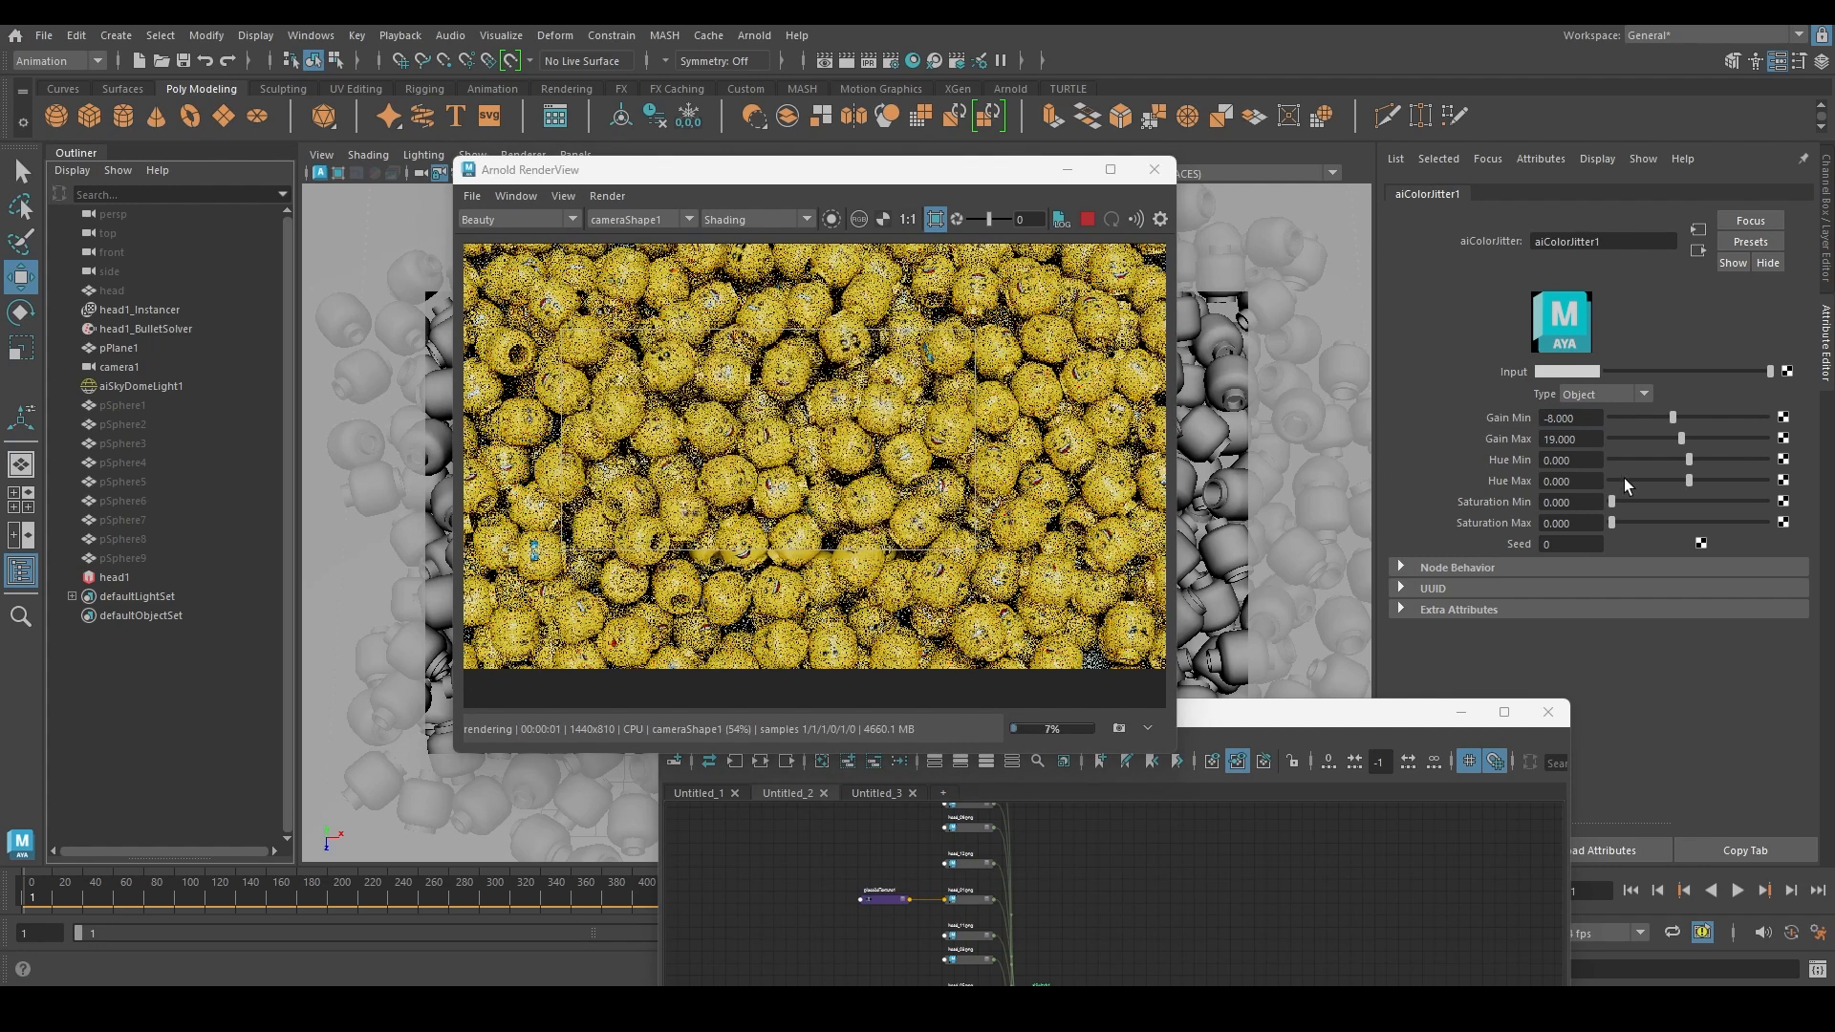
left_click_drag(1601, 440, 1530, 440)
type("20")
key("Return")
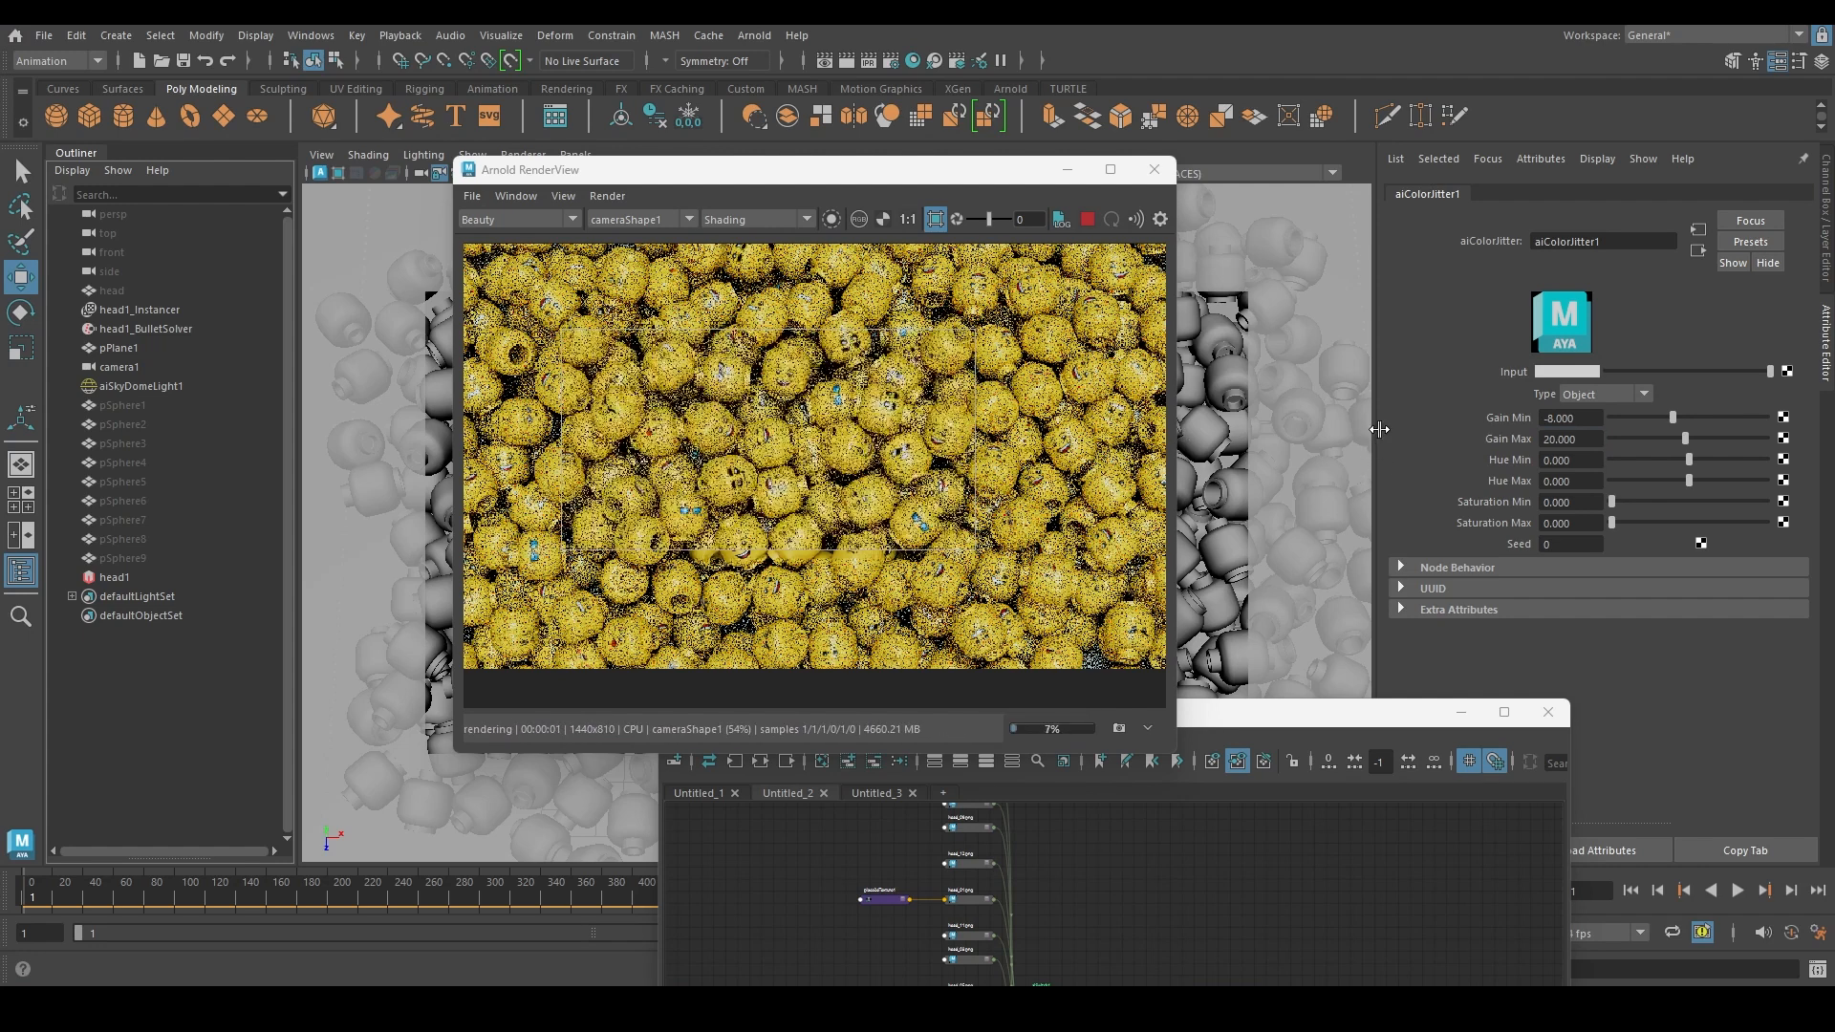
Try Gain Min values of -7 and -6 on aiColorJitter1 and inspect the faces on the rendered heads
left_click_drag(1586, 418, 1238, 399)
type("-7")
key("Return")
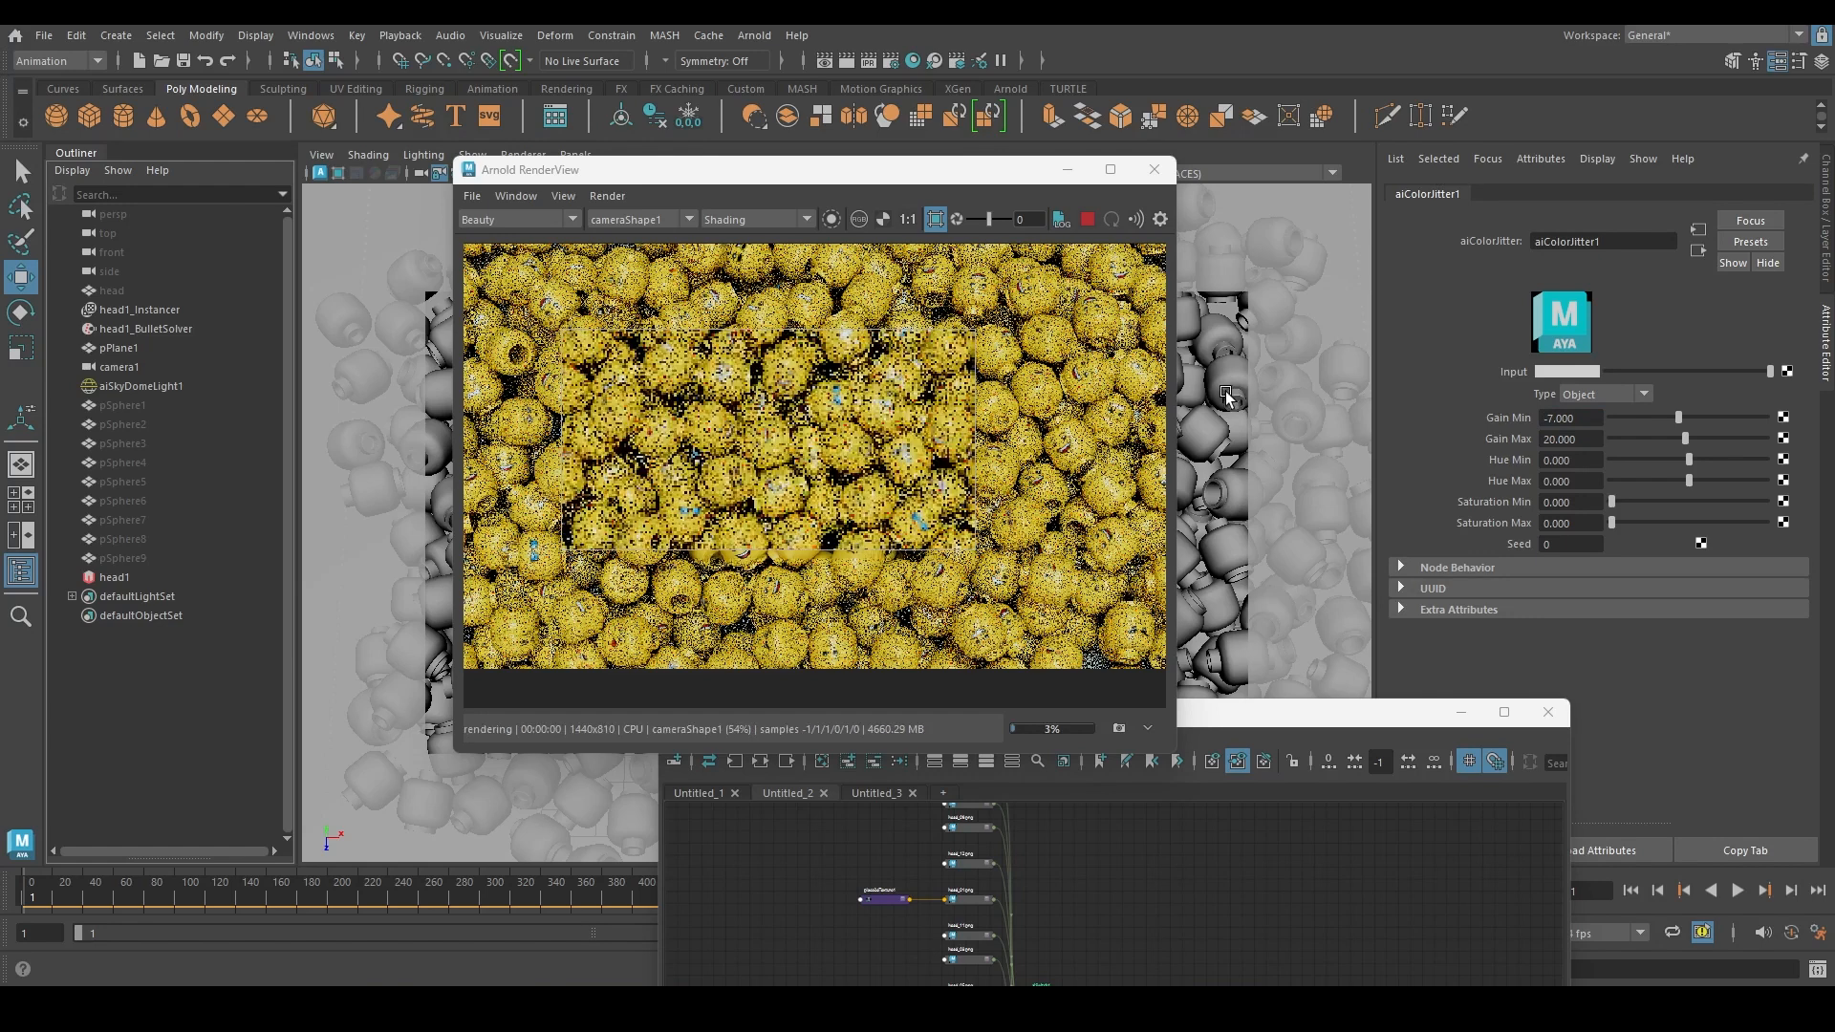
left_click_drag(1582, 417, 1542, 418)
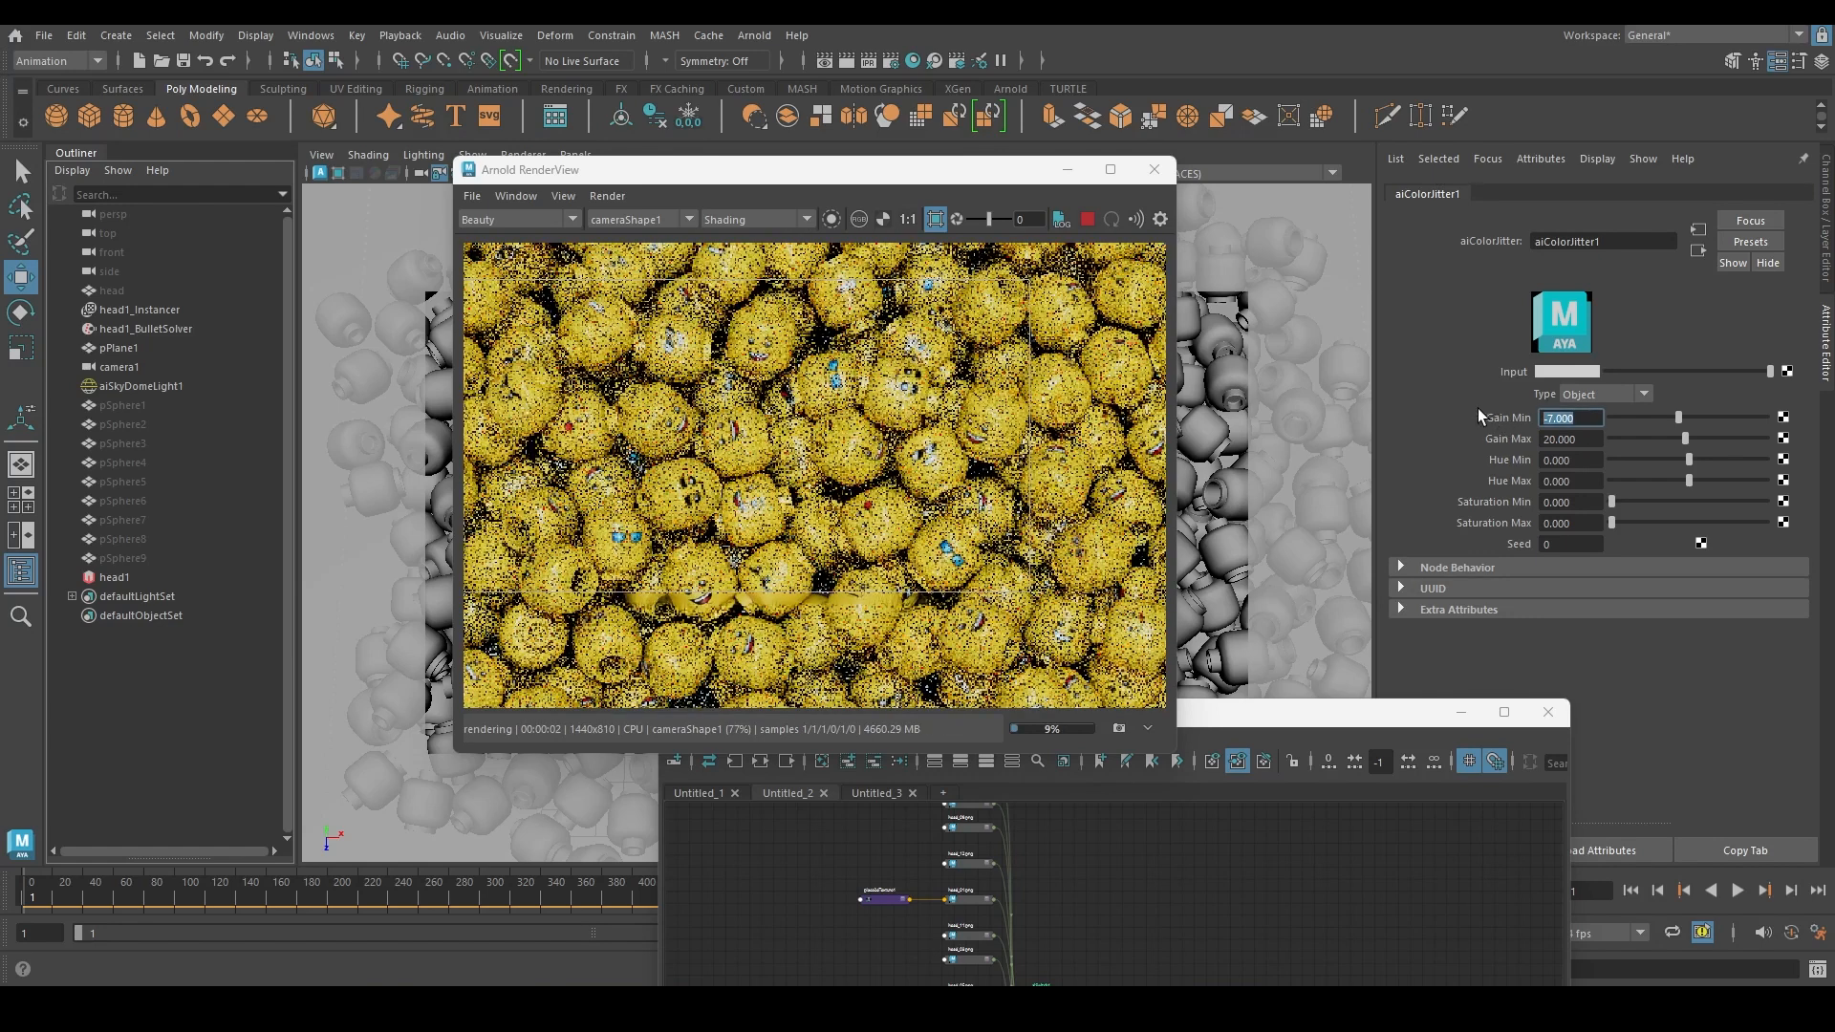
type("-6")
key("Return")
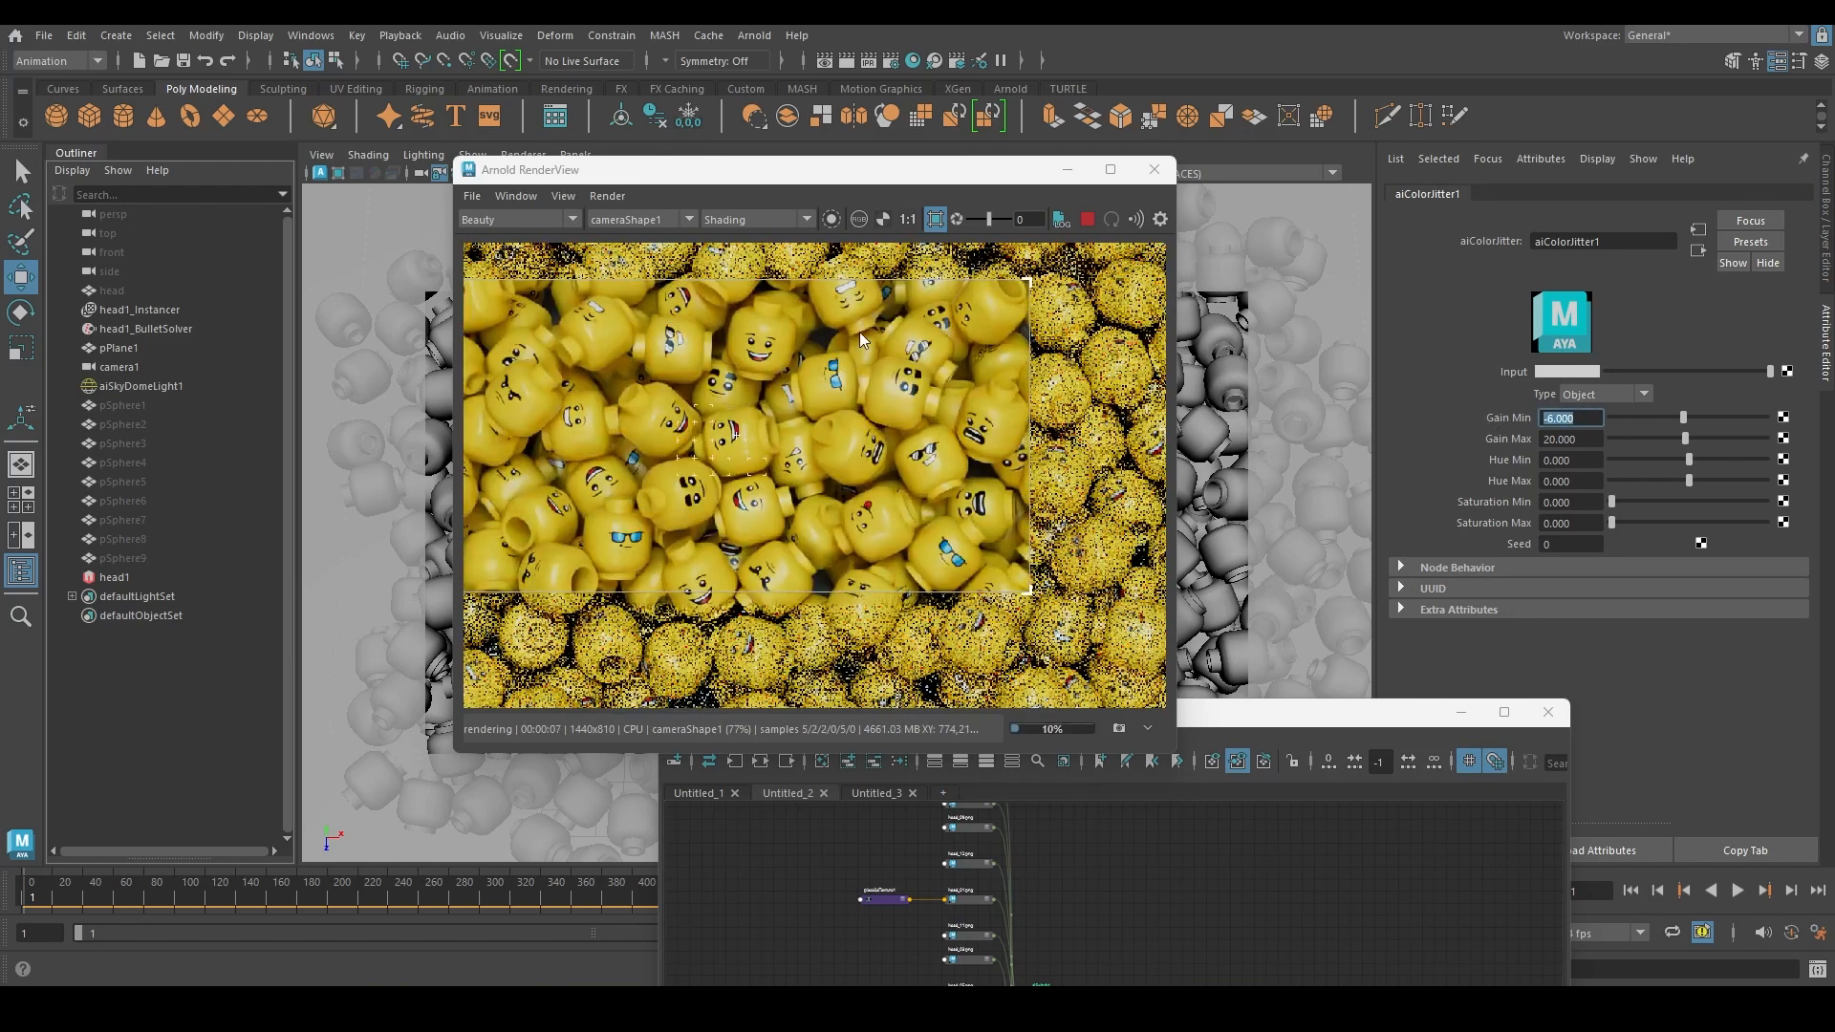
scroll(883, 560, "up", 2)
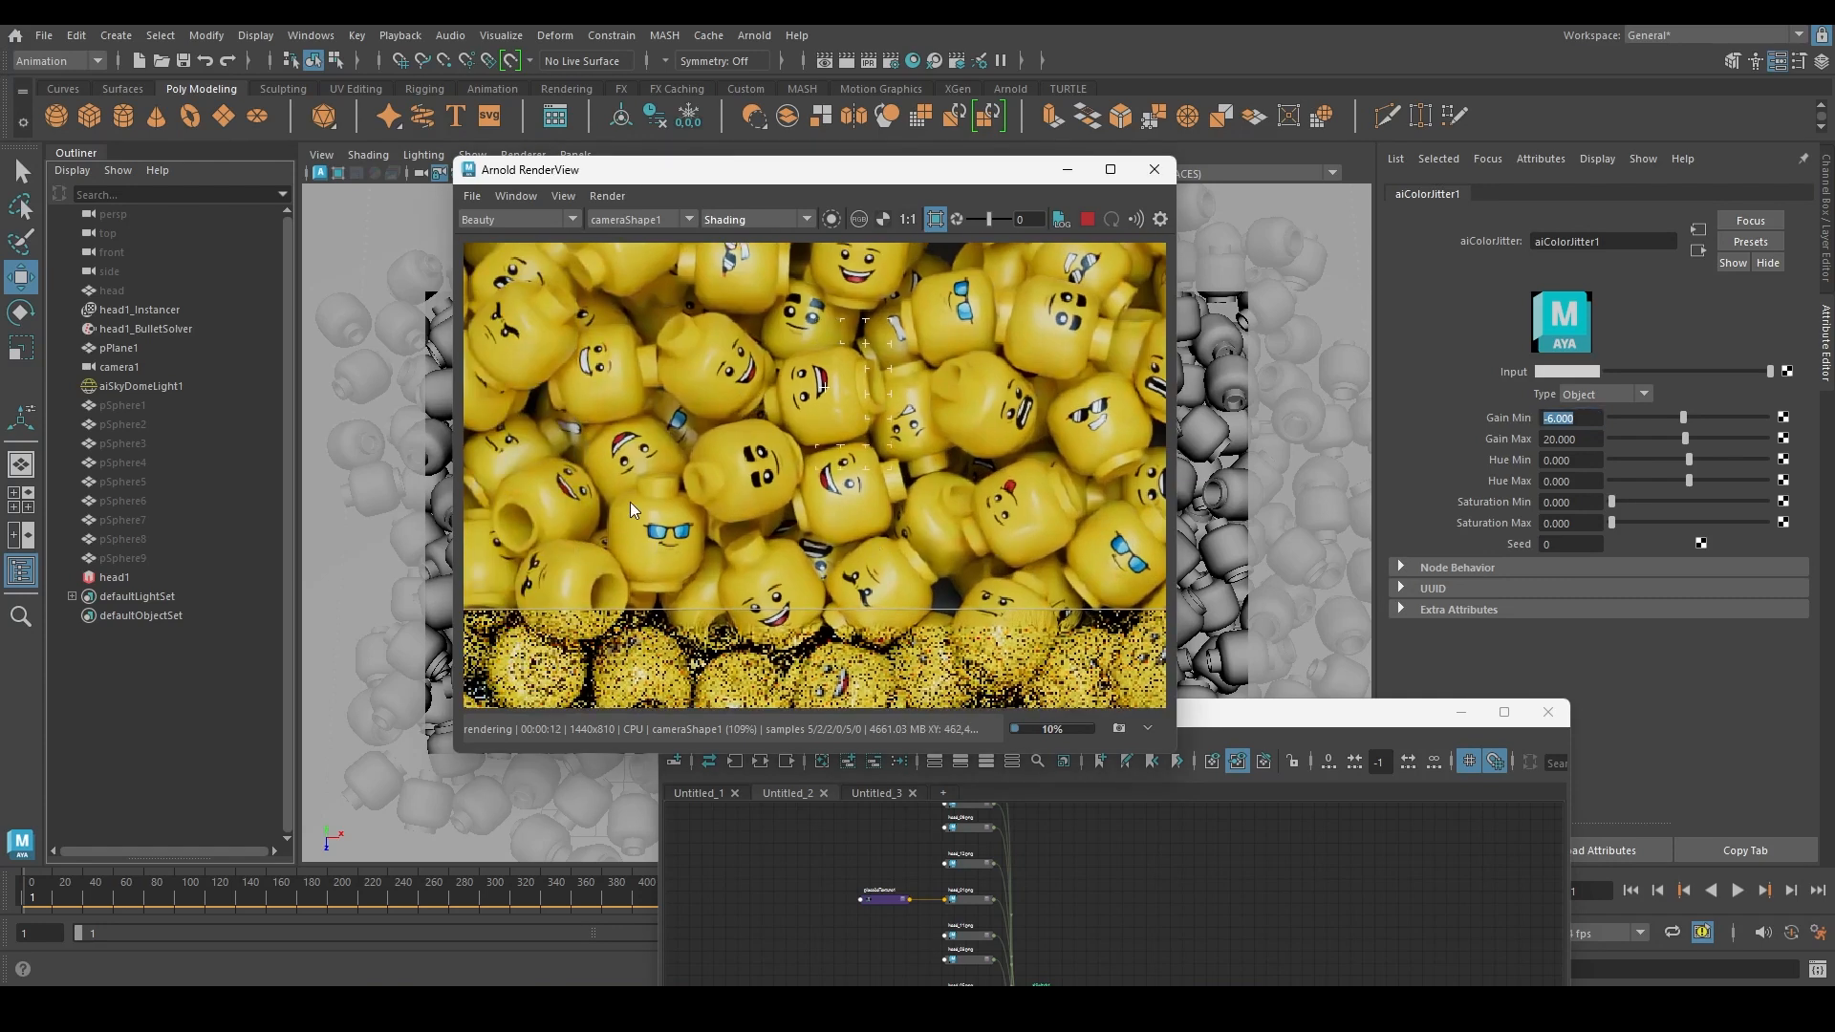
scroll(914, 452, "down", 2)
middle_click_drag(914, 451, 819, 518)
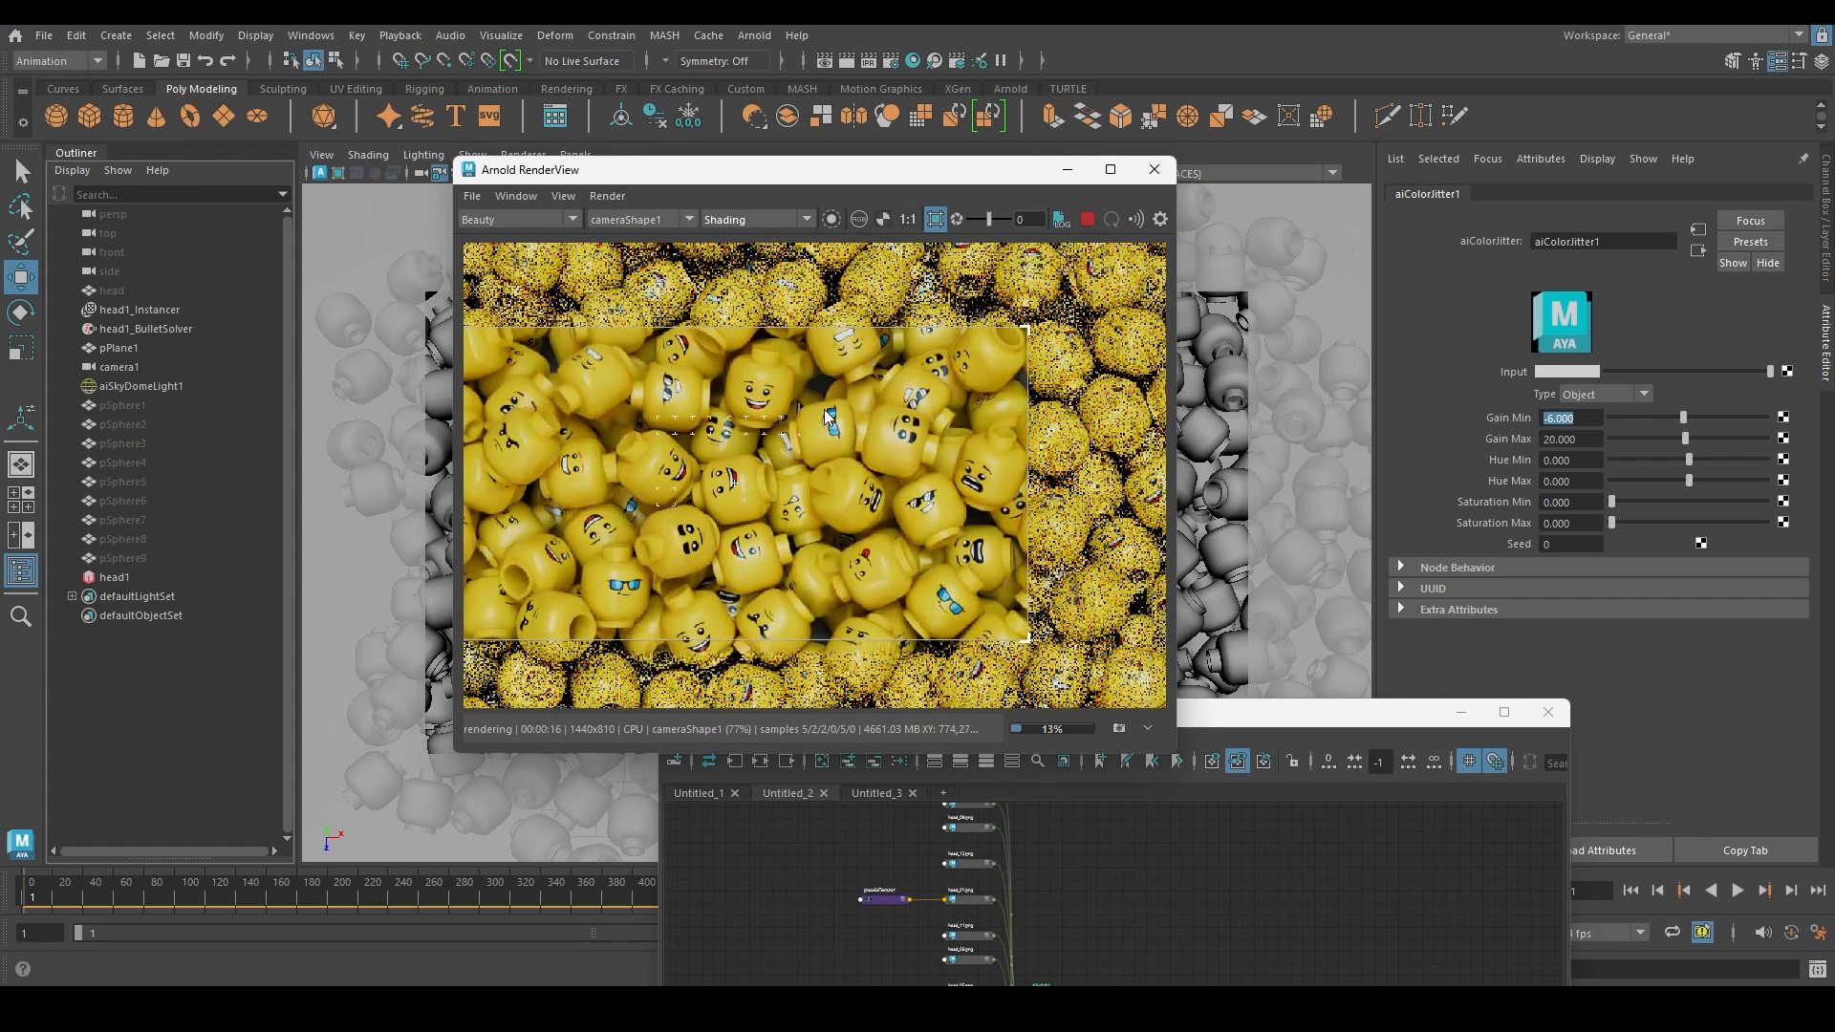
scroll(824, 409, "up", 2)
scroll(839, 479, "down", 2)
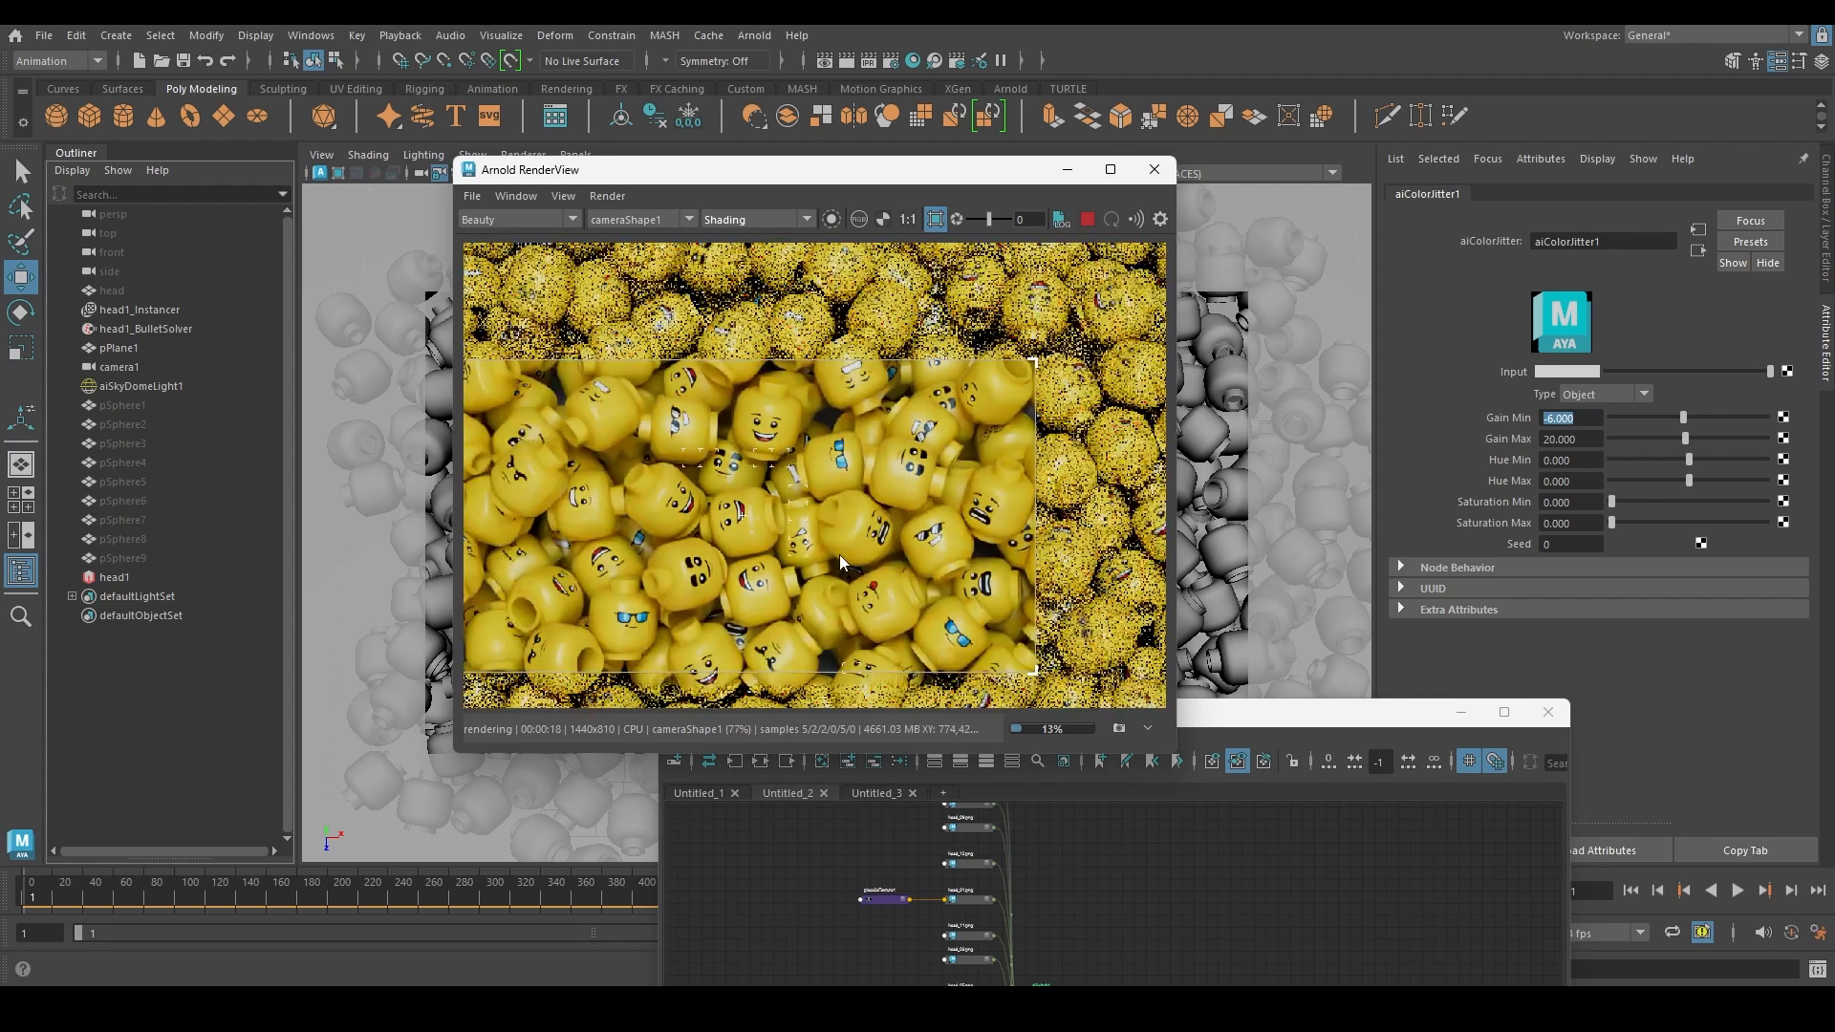
middle_click_drag(839, 554, 912, 525)
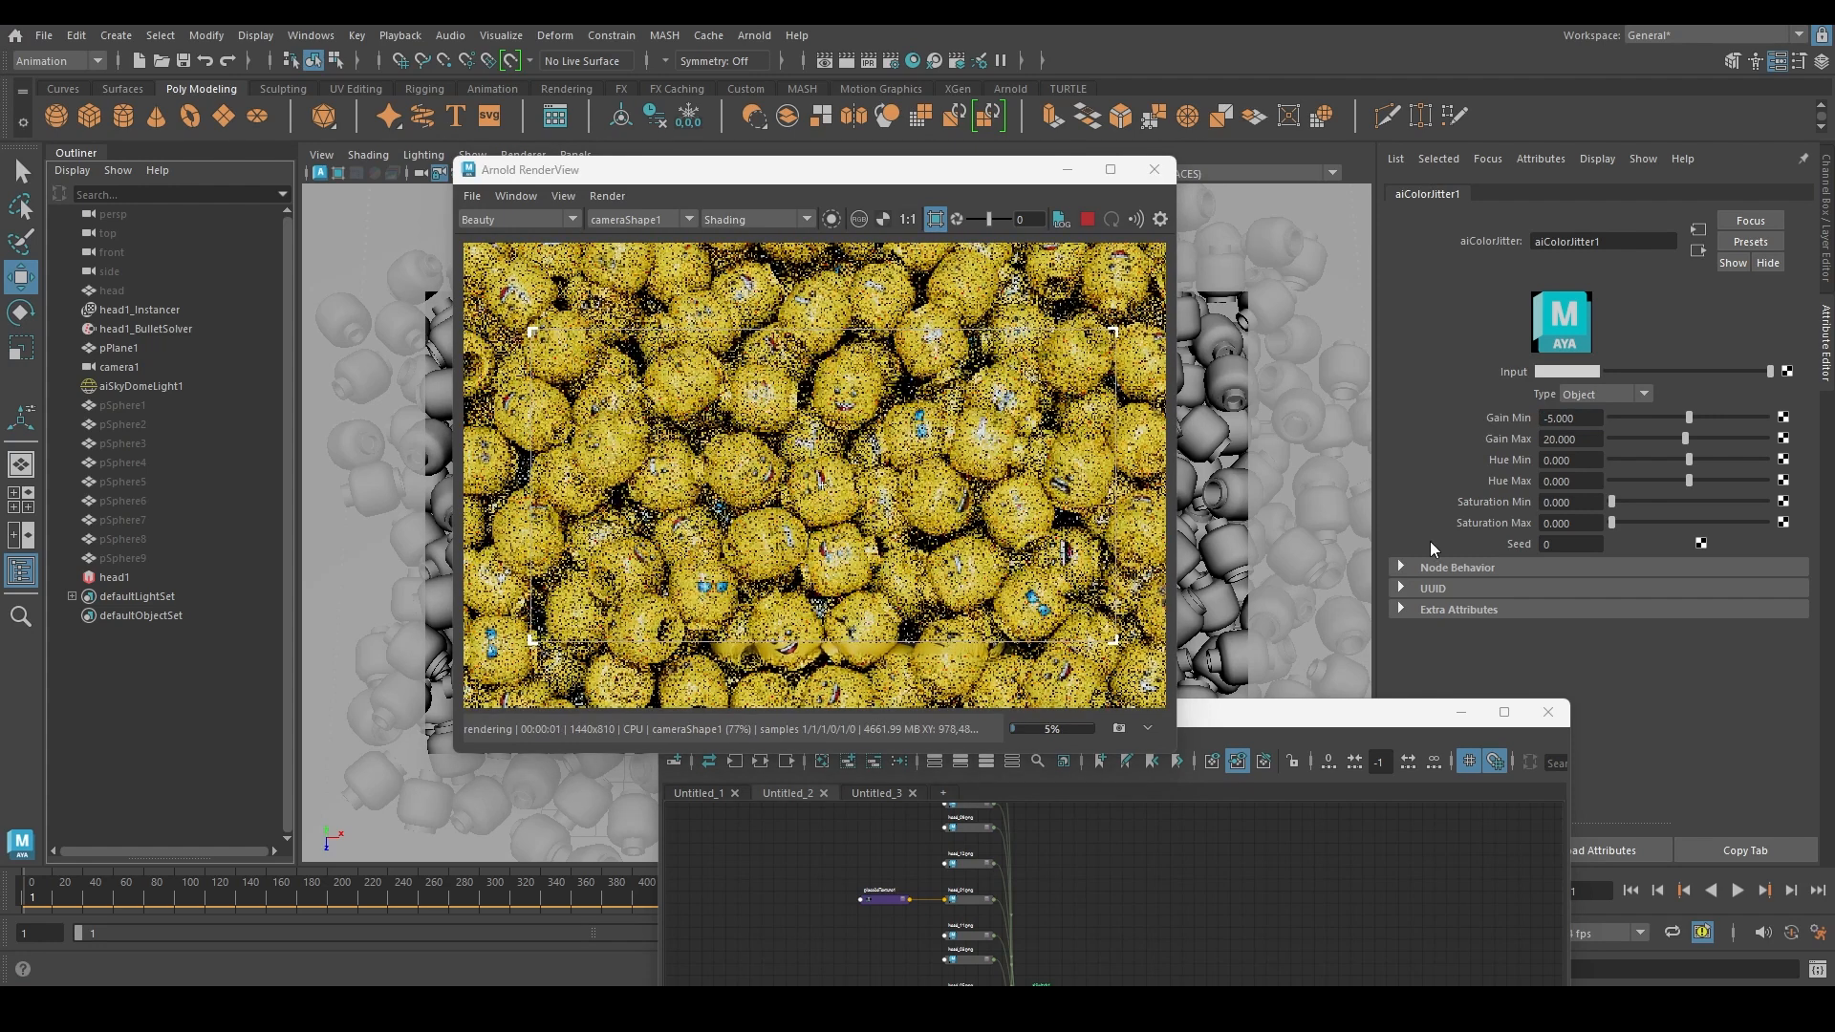
Try a Gain Min of -10 on aiColorJitter1 and check the rendered heads
left_click_drag(1581, 418, 1315, 404)
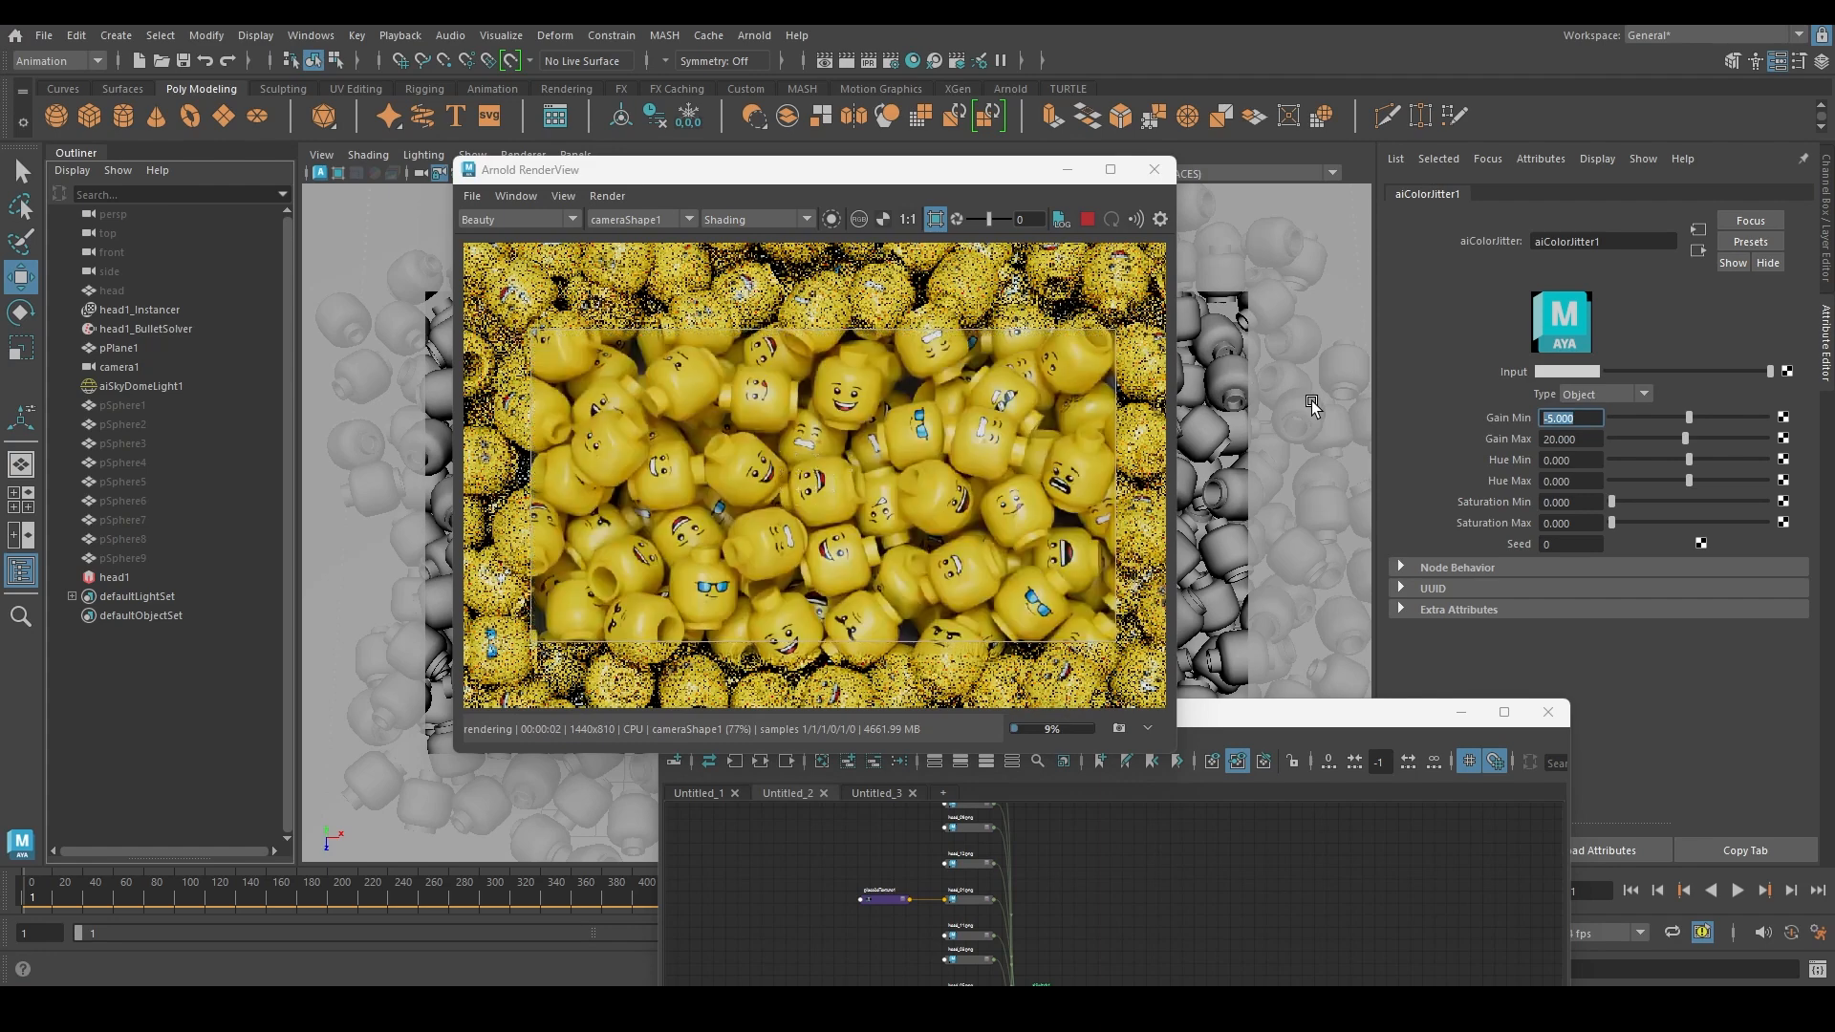
type("-10")
key("Return")
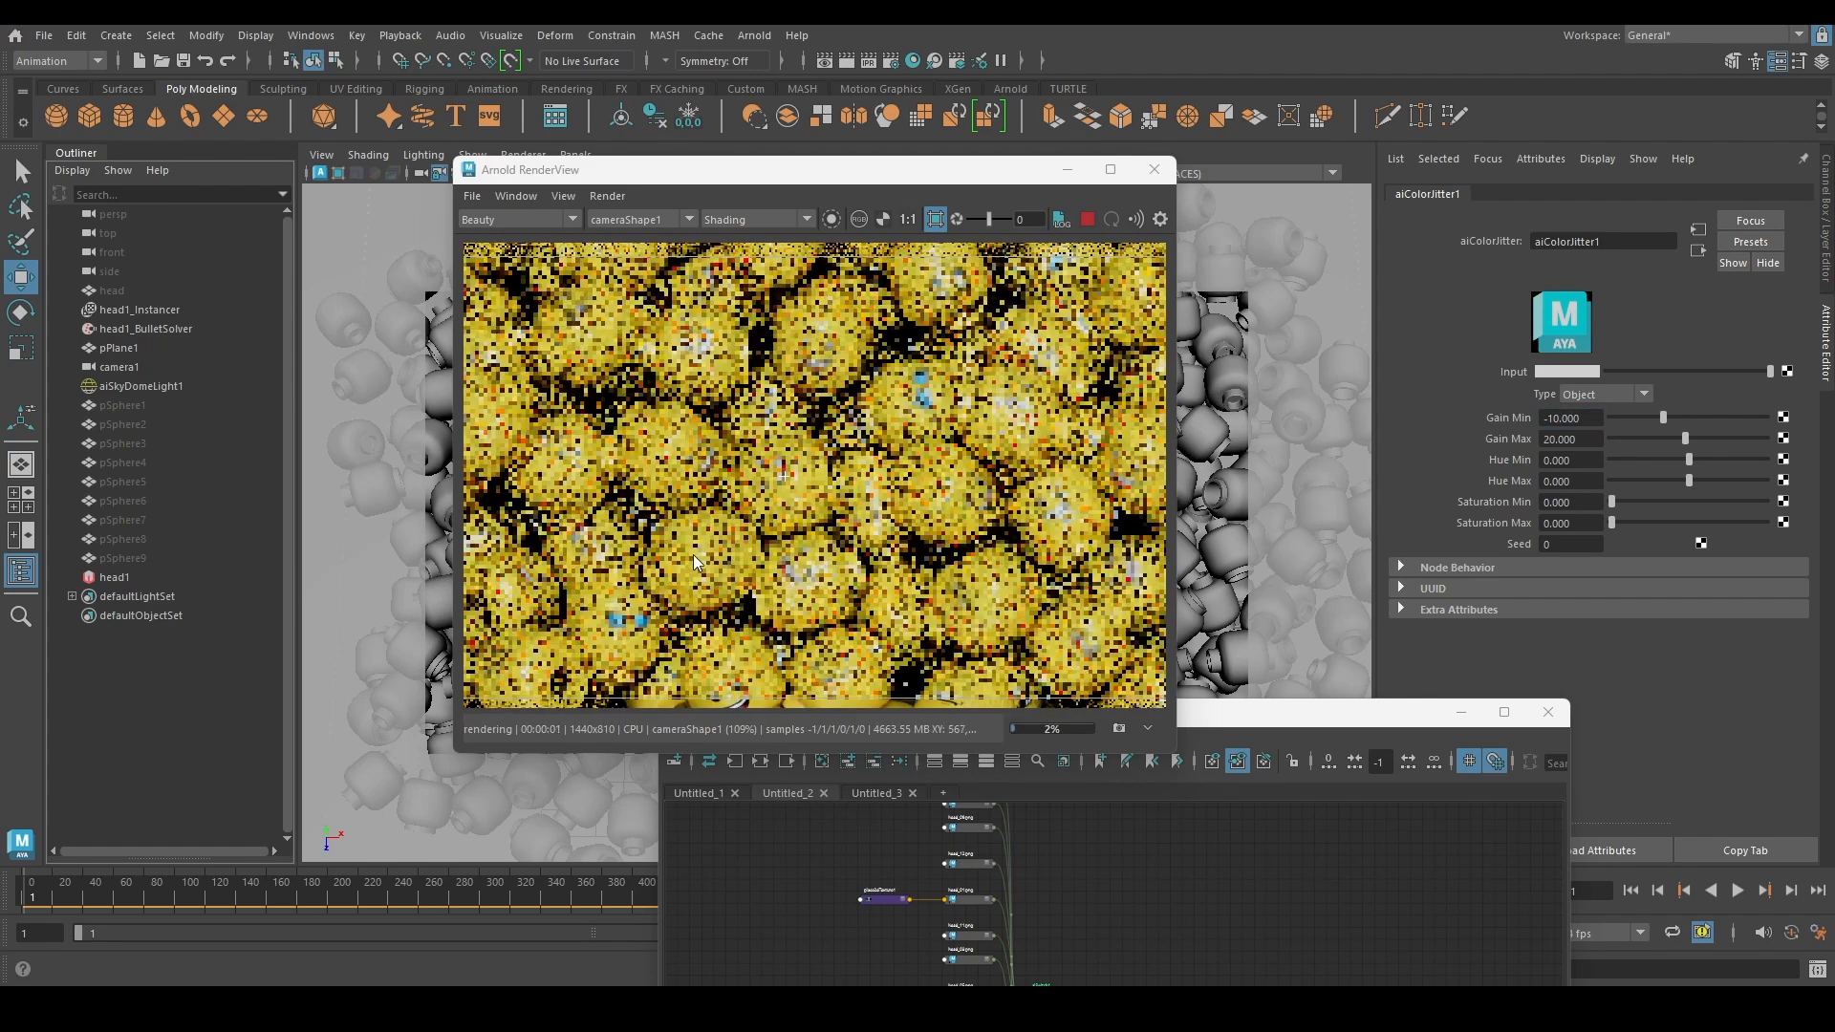
scroll(696, 553, "down", 4)
Try Seed 1 on aiColorJitter1, check the resulting faces, and set the Seed to 3
left_click_drag(1578, 545, 1202, 529)
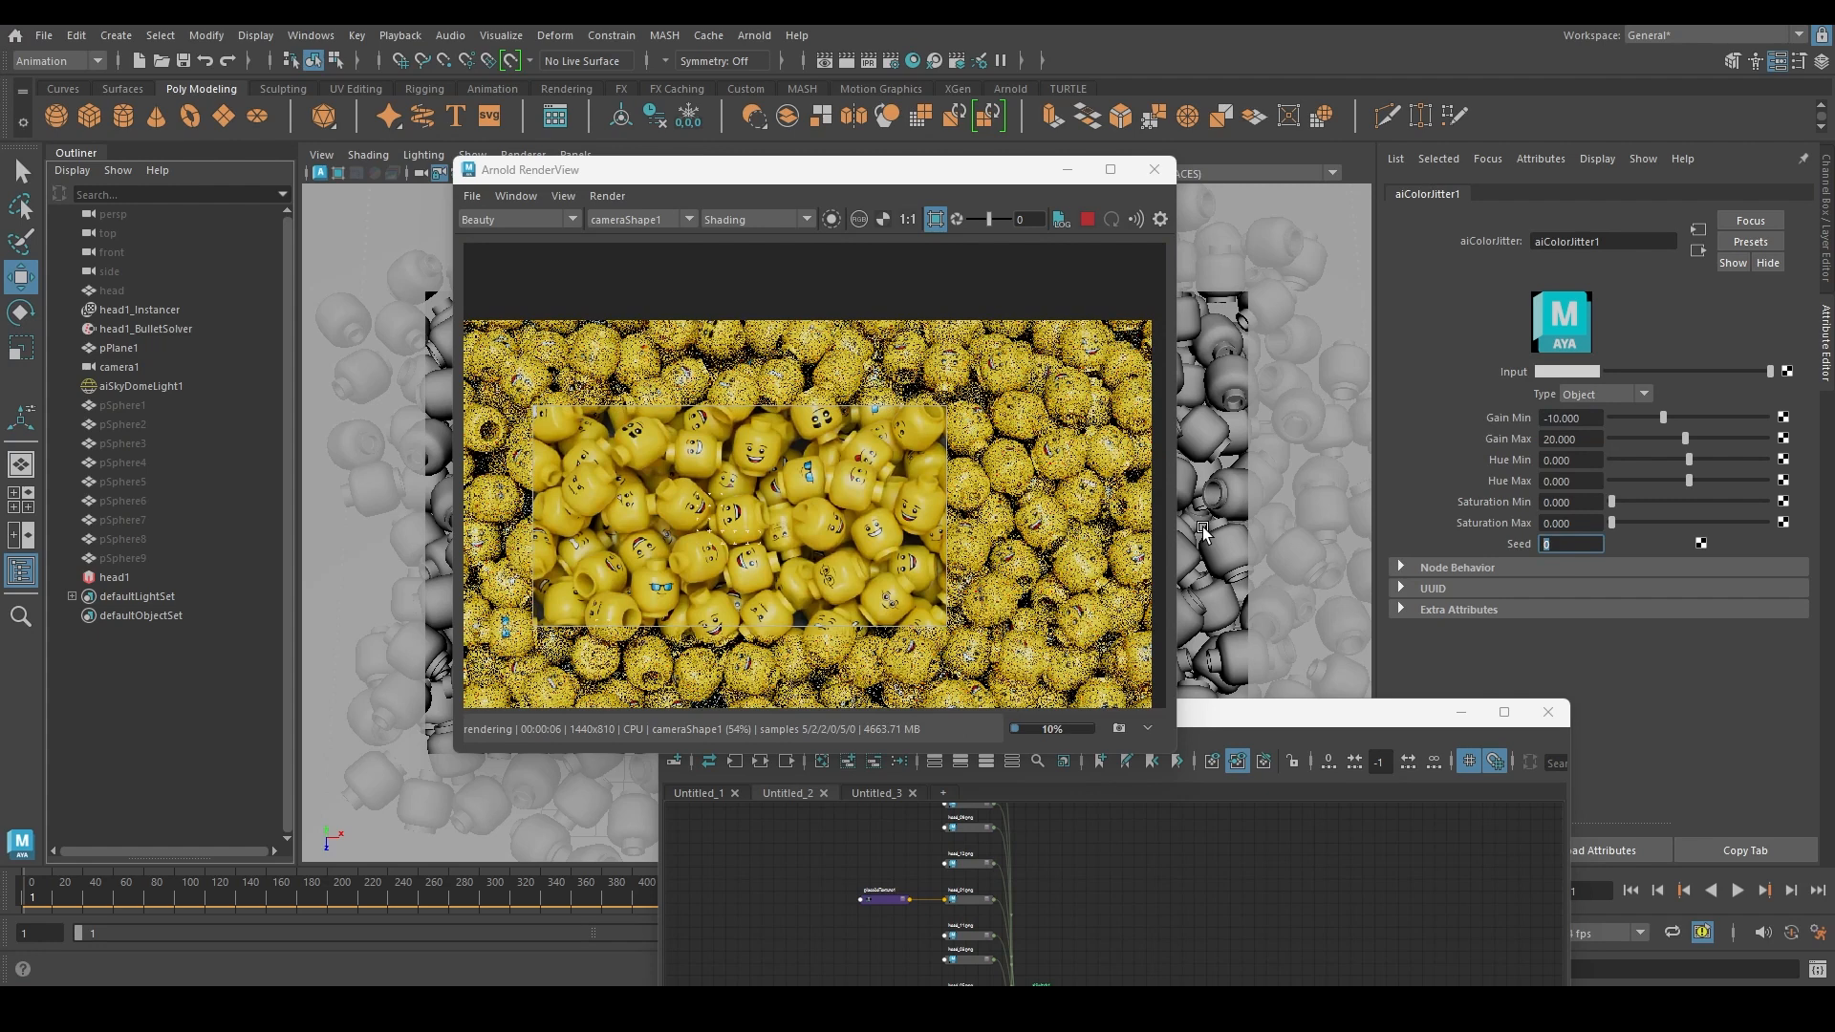
type("1")
key("Return")
scroll(924, 524, "up", 4)
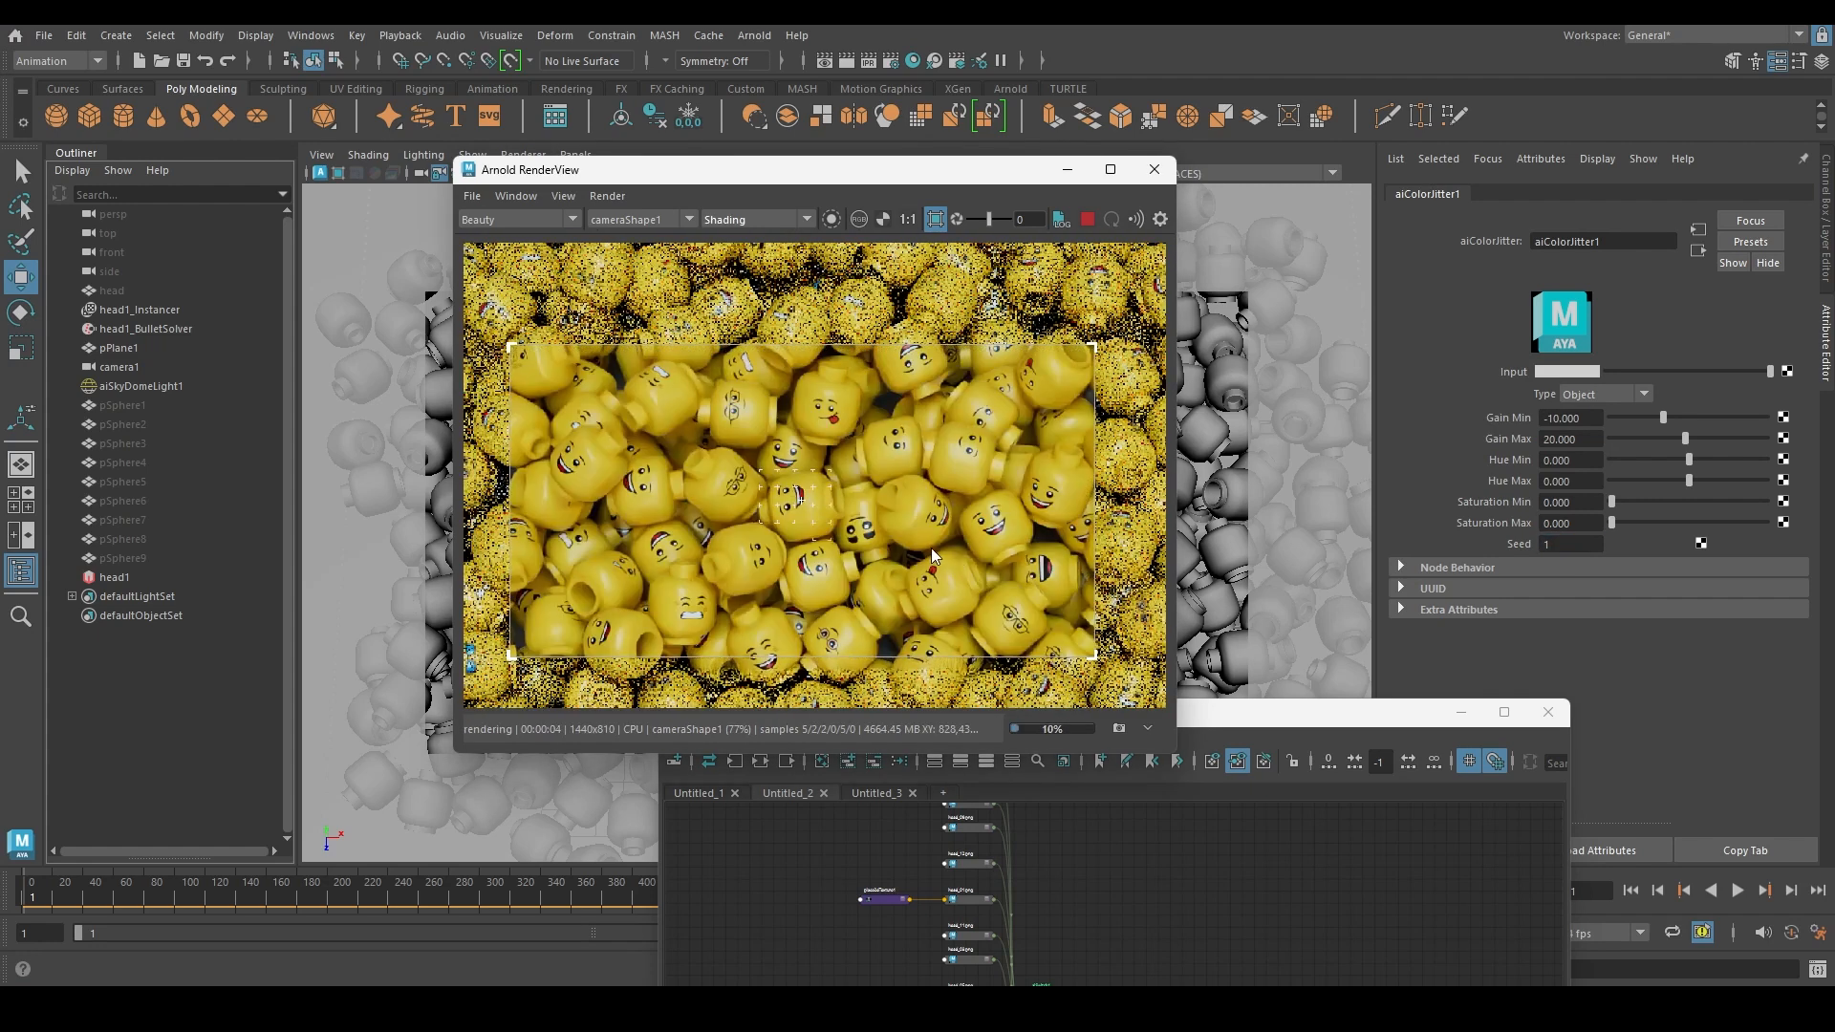
left_click(1572, 544)
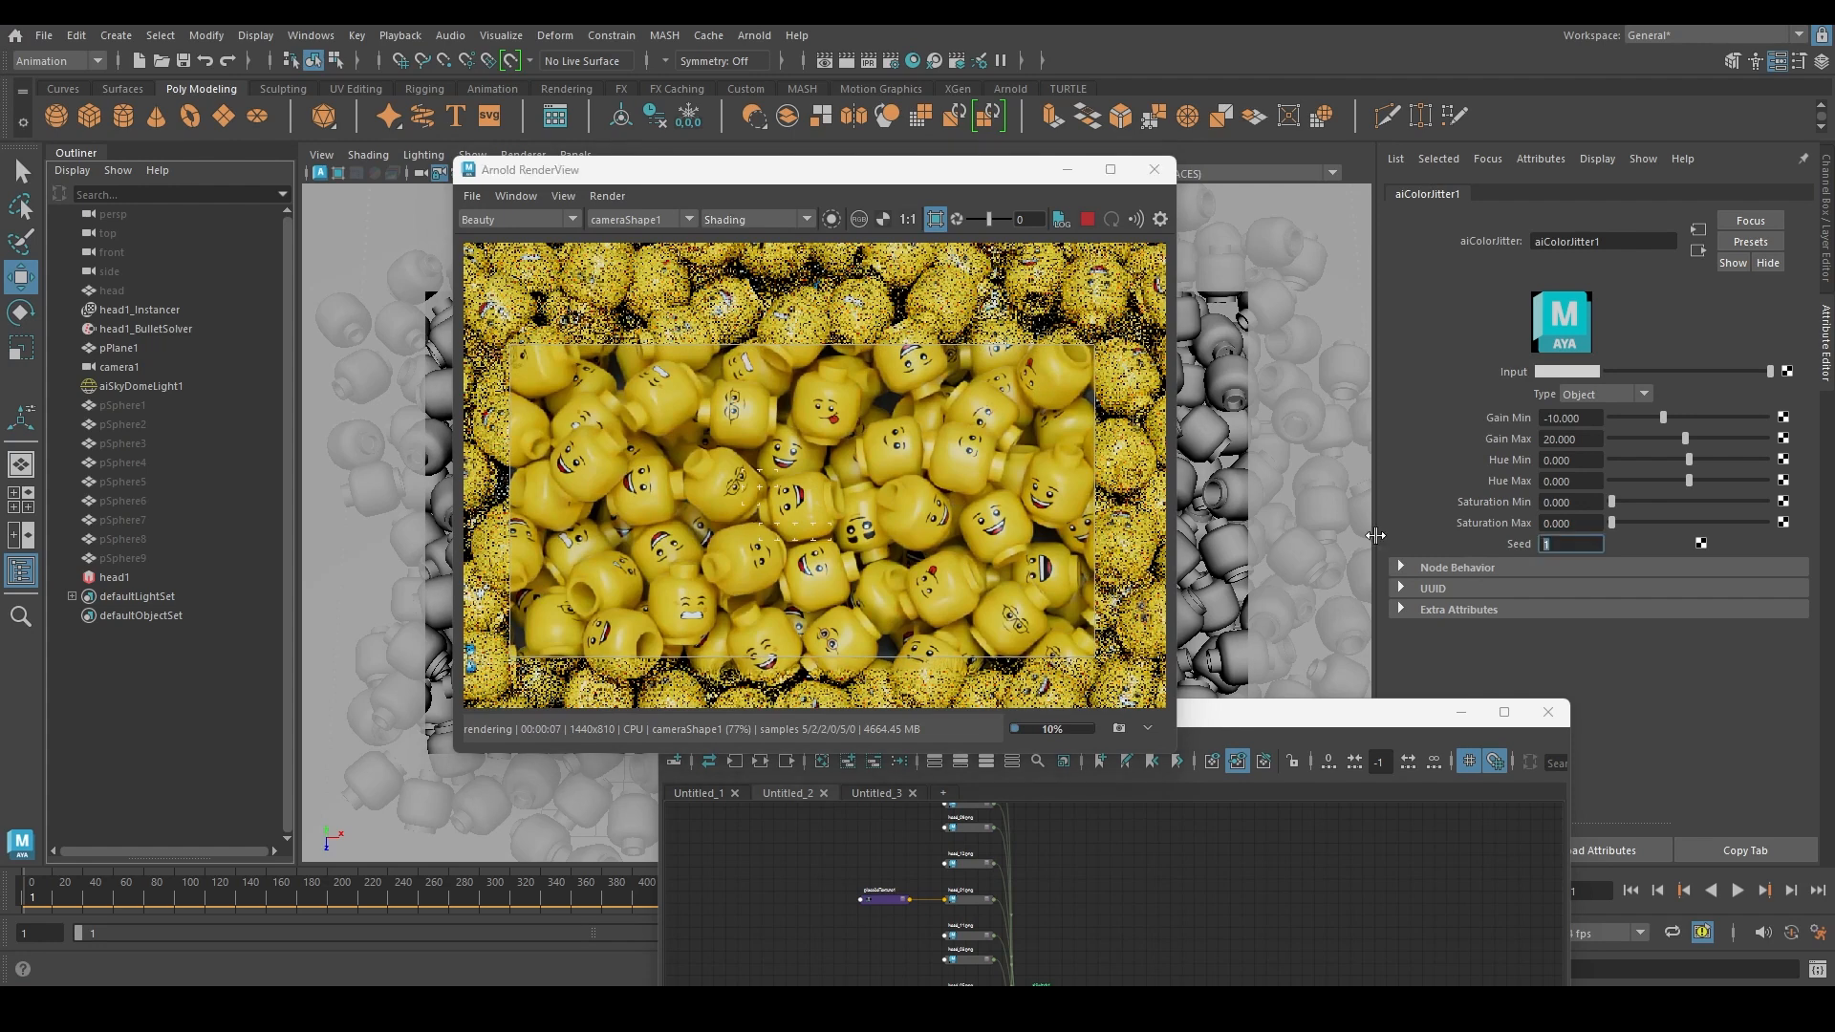
type("3")
key("Return")
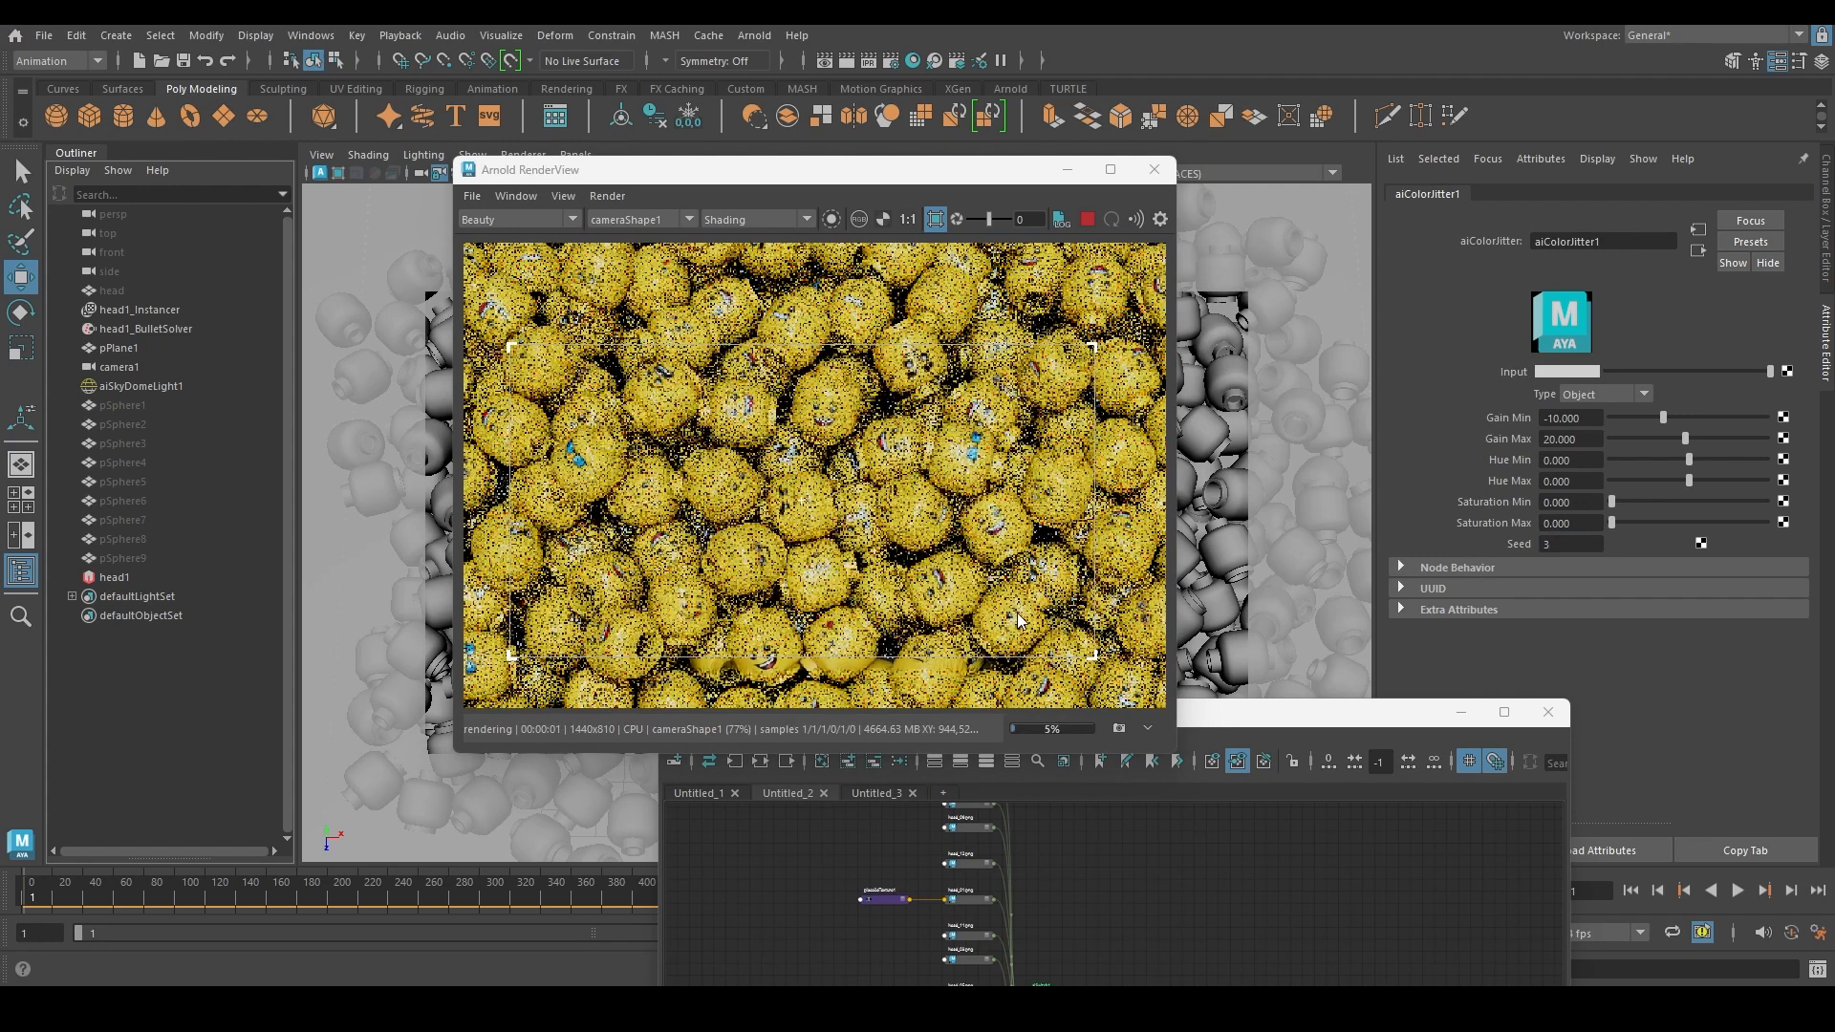
Set Gain Min of aiColorJitter1 to -2 and inspect the face variation on the rendered heads
double_click(1567, 418)
type("-1")
key("Return")
key("Return")
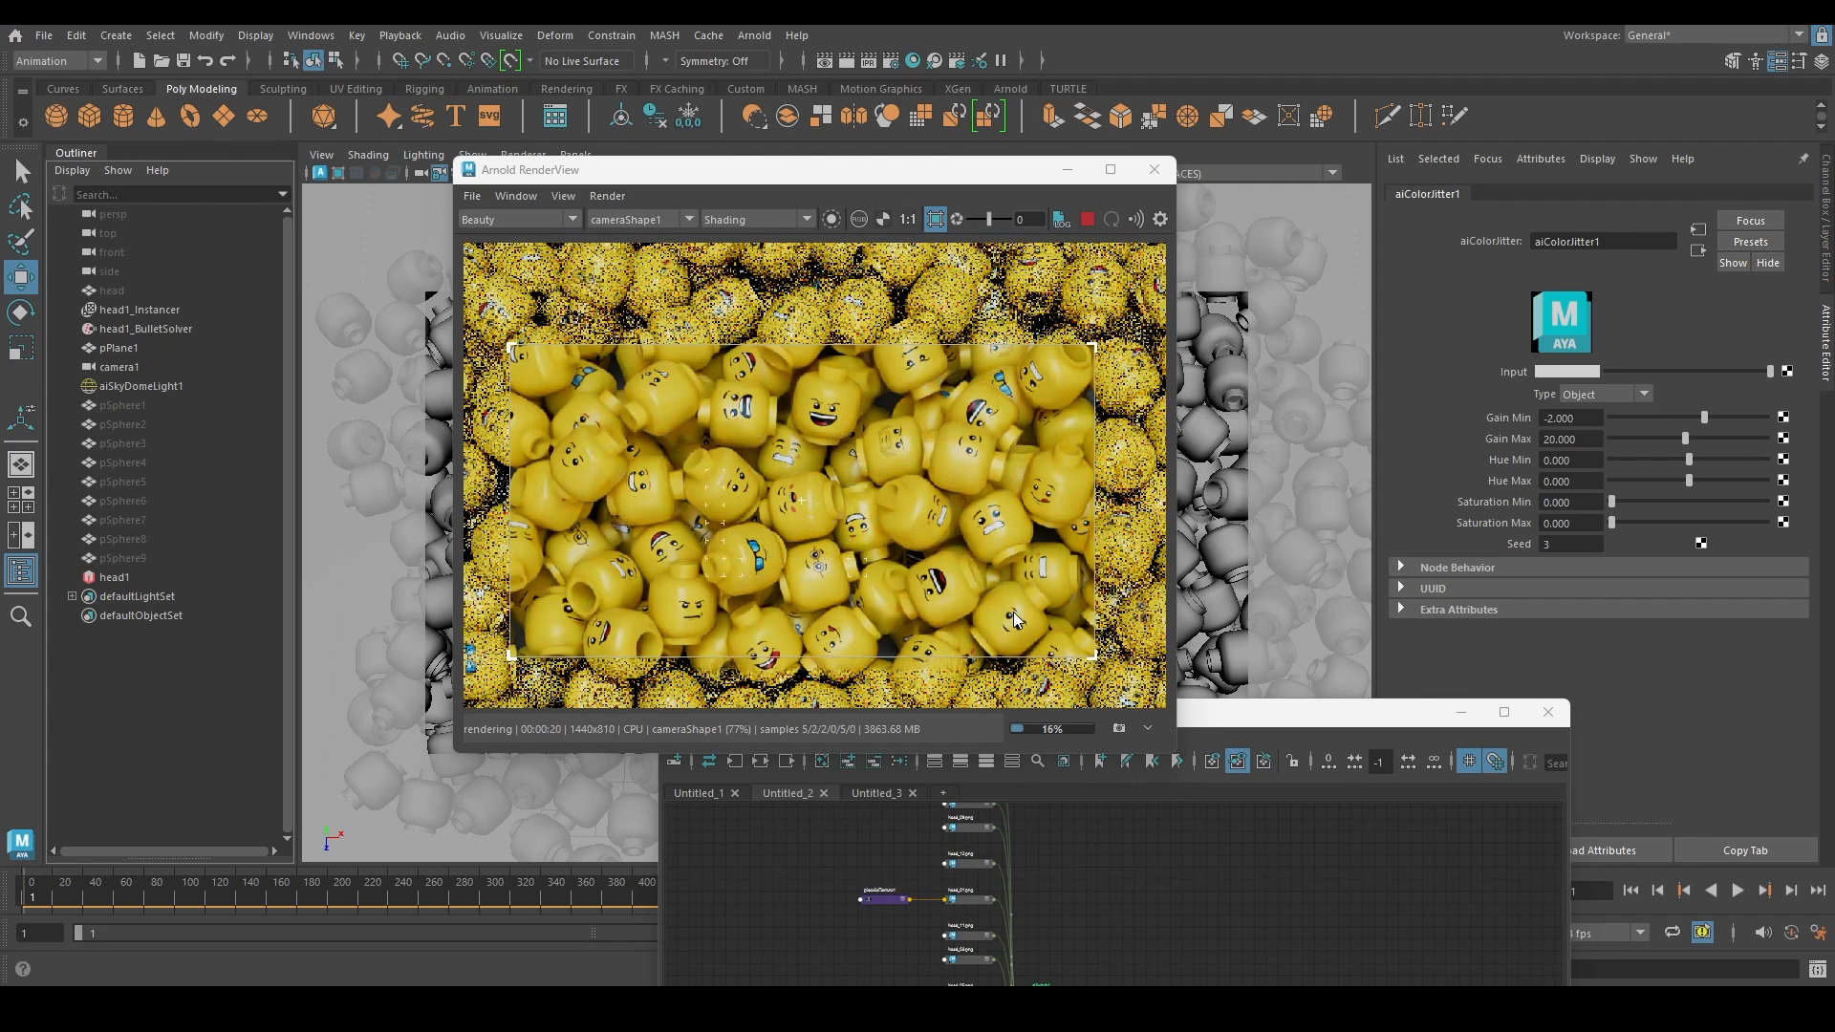
scroll(850, 564, "down", 2)
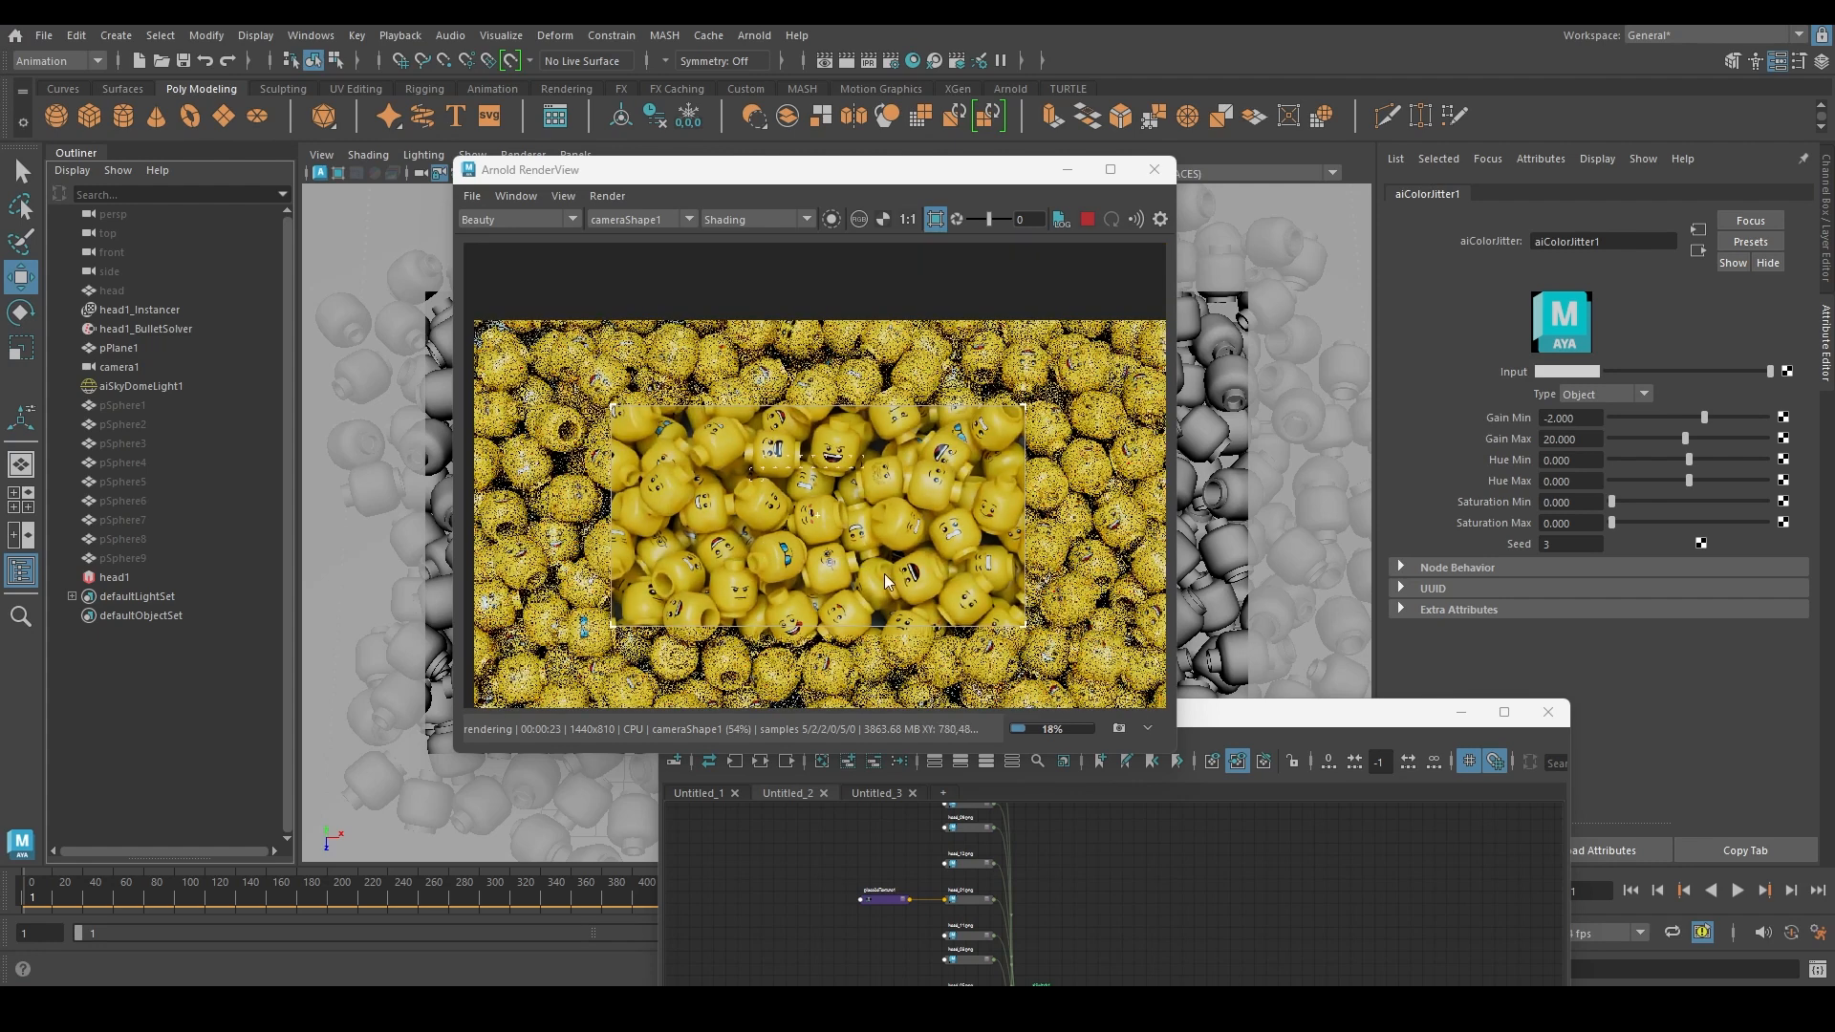
scroll(885, 579, "up", 2)
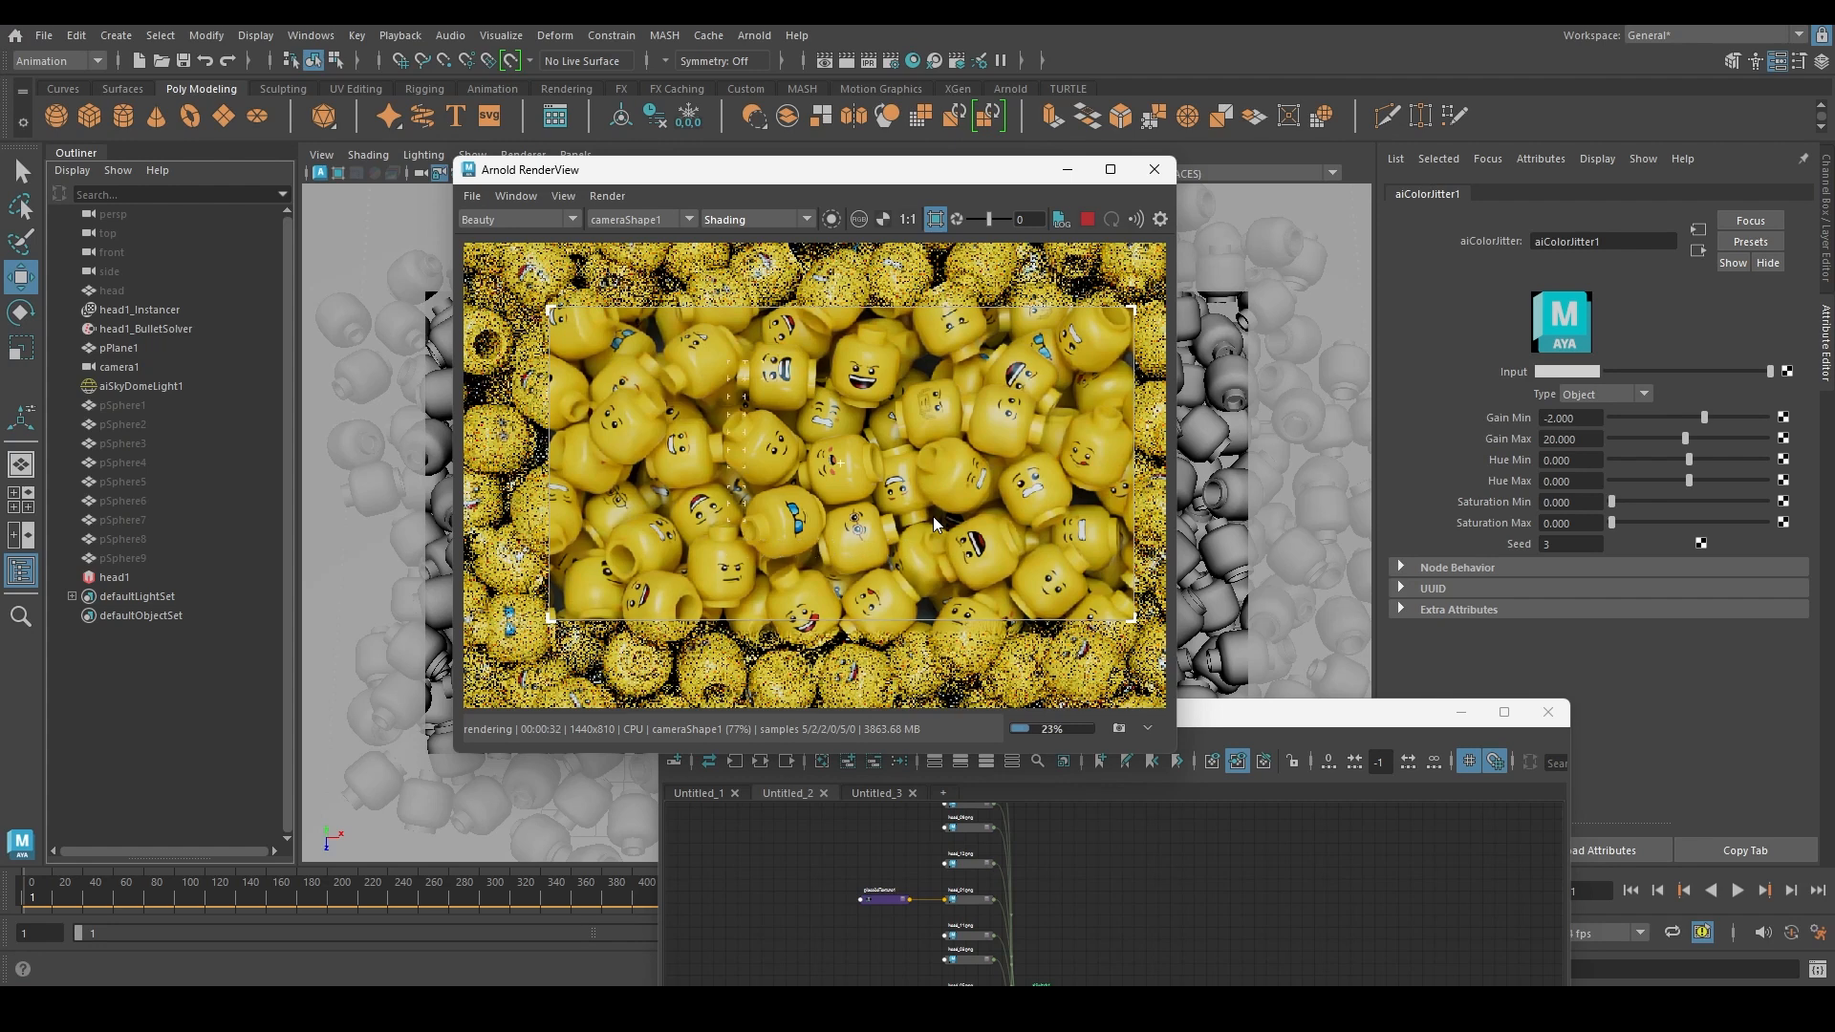
scroll(933, 517, "up", 2)
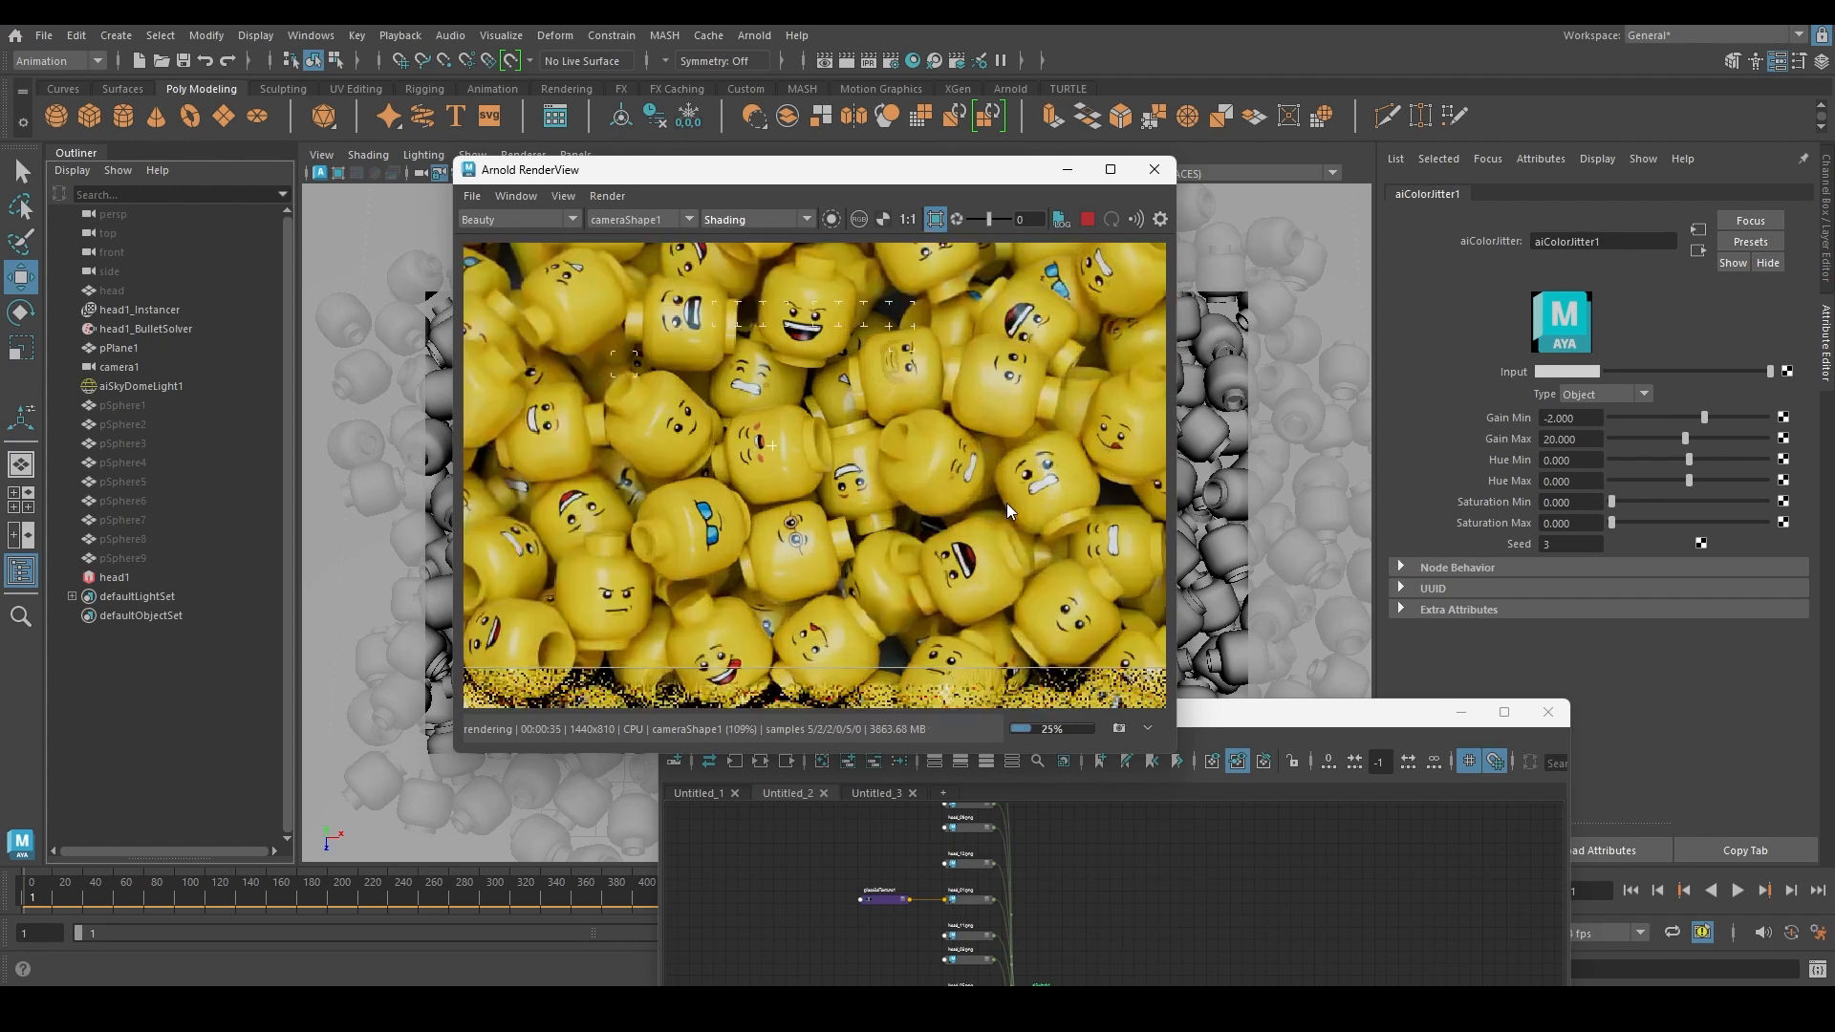
scroll(914, 530, "down", 2)
scroll(1048, 517, "down", 2)
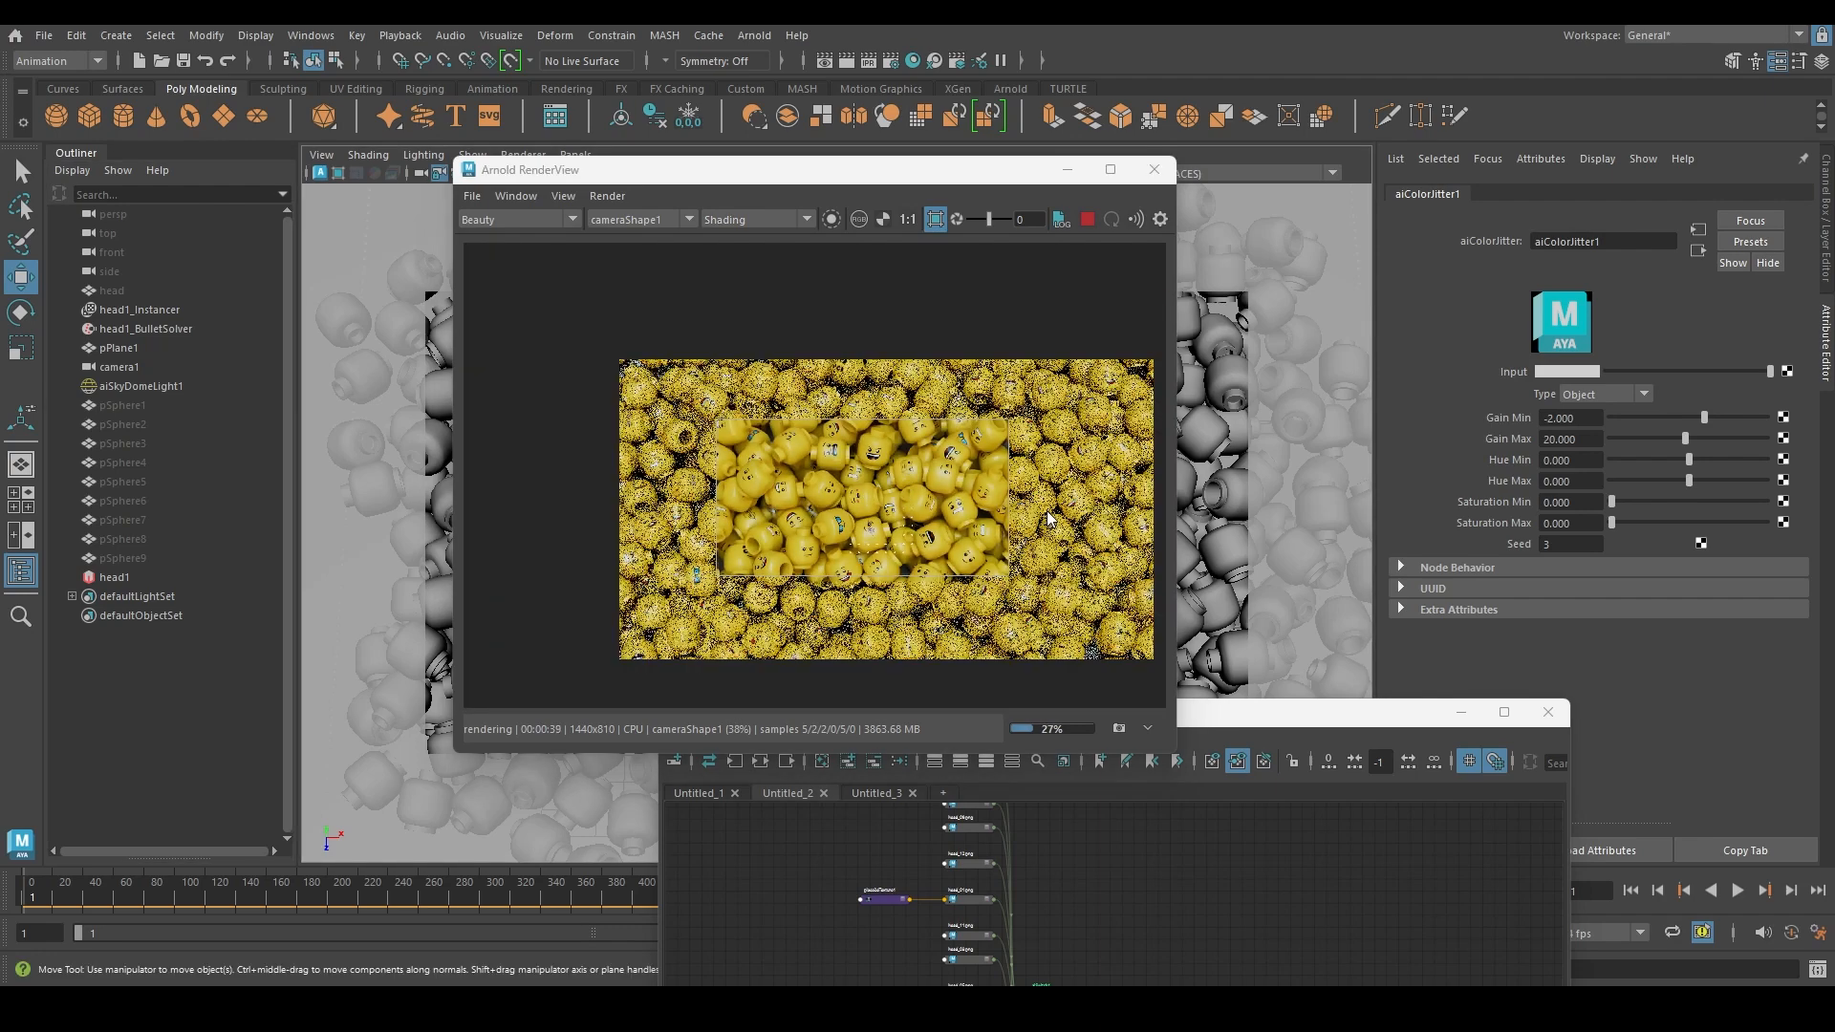
Remove the render region so the whole frame renders, and inspect the heads near the frame's lower-right corner
left_click(1049, 517)
middle_click_drag(949, 510, 901, 508)
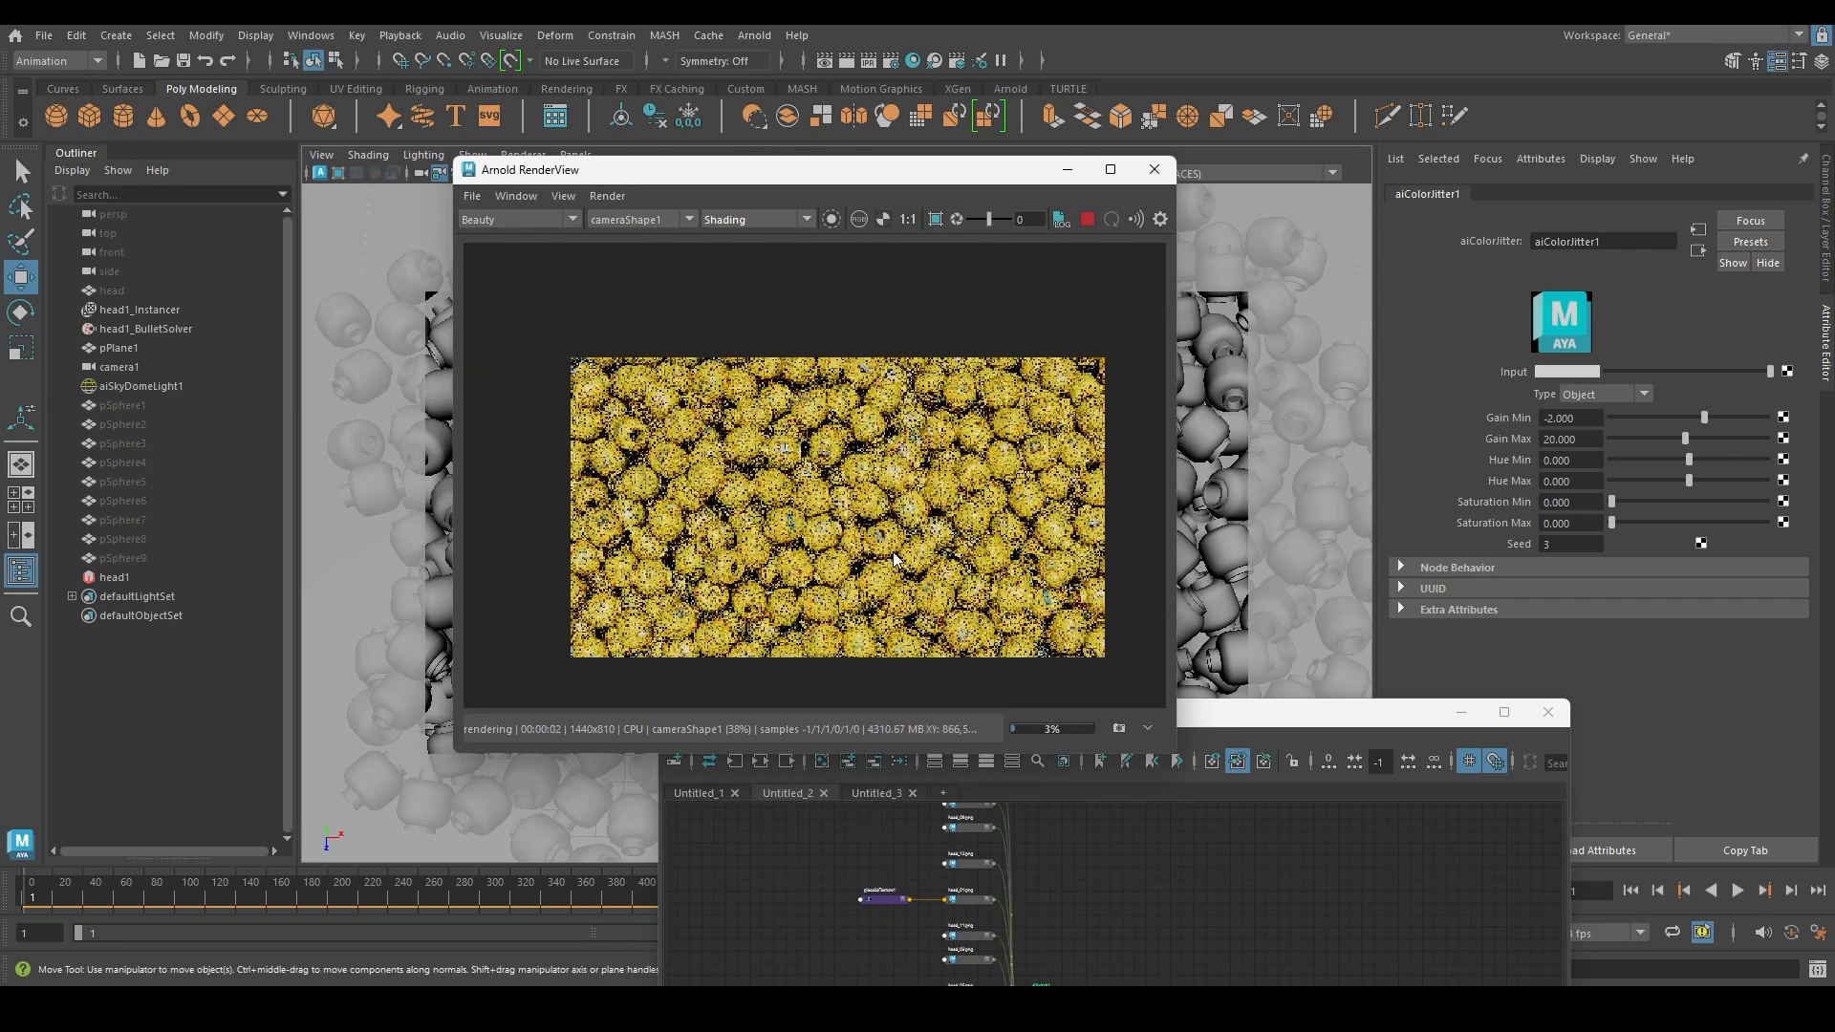
scroll(898, 557, "up", 3)
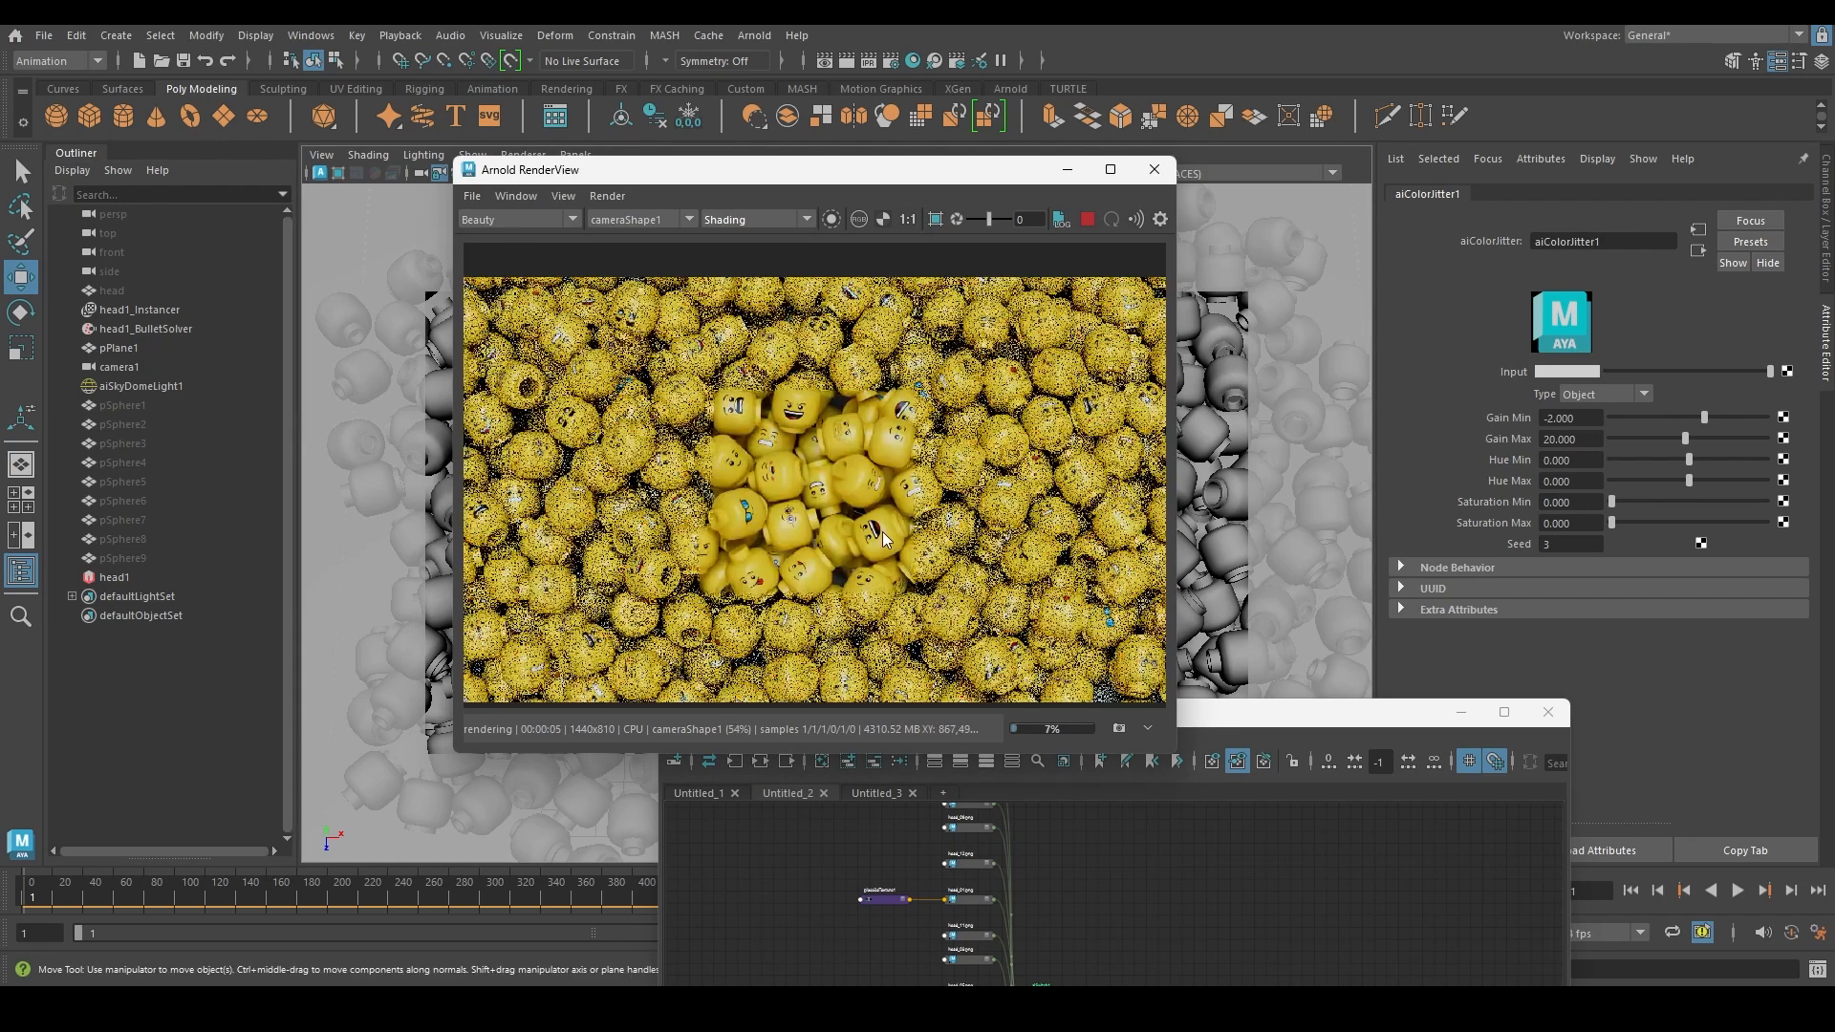
scroll(882, 532, "down", 1)
middle_click_drag(885, 537, 763, 359)
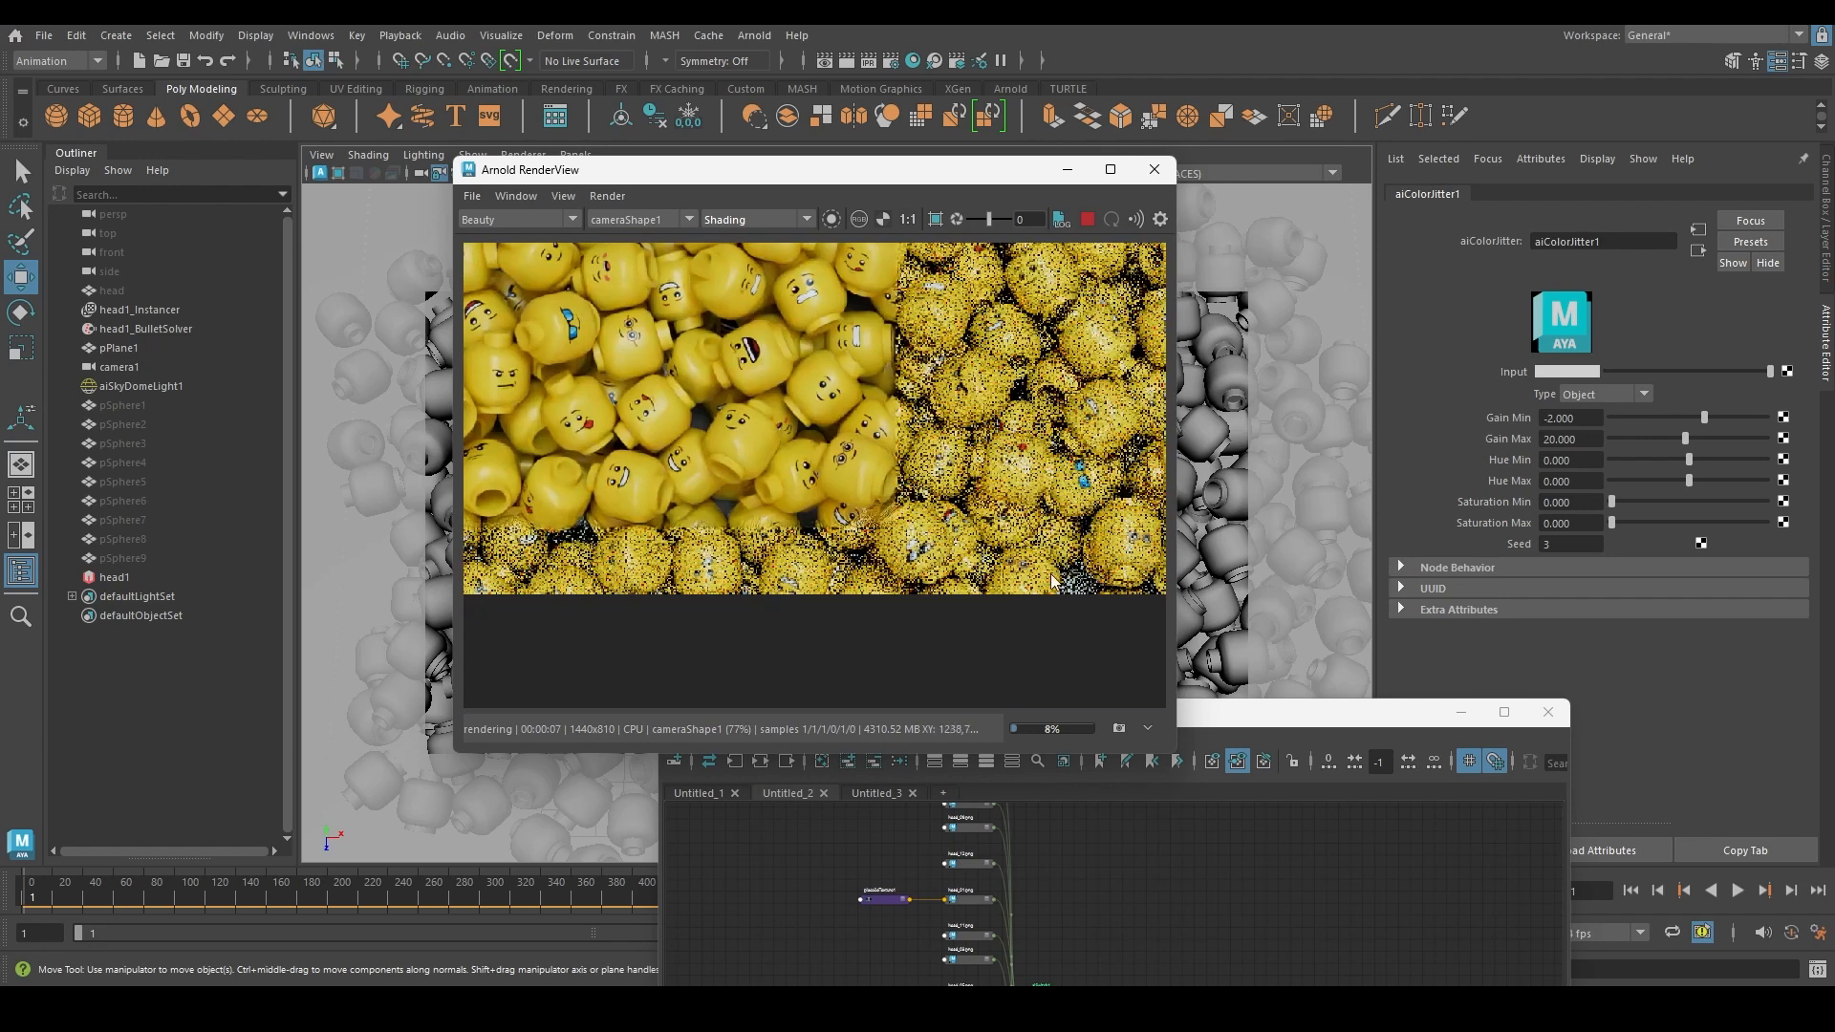
Set the base Color of pPlane1's standardSurface1 material to golden yellow and check the full render
left_click(1081, 581)
left_click(1730, 194)
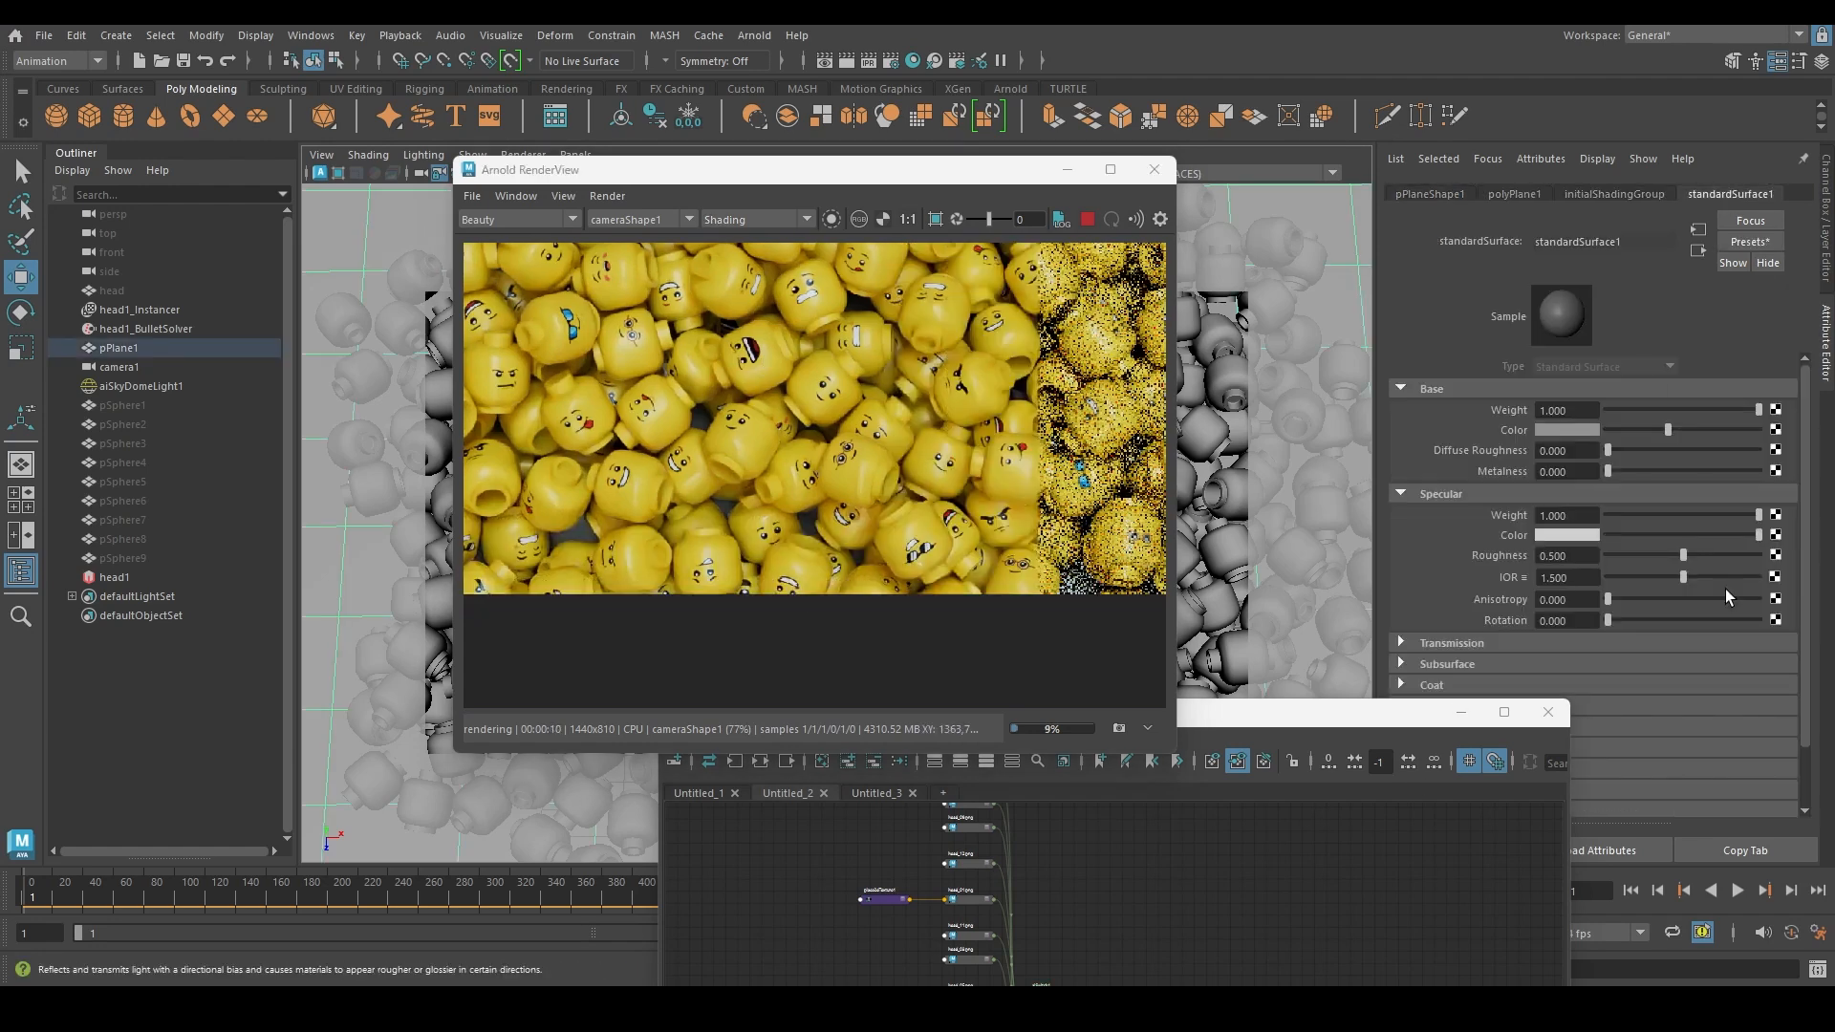
left_click(1569, 433)
left_click(1454, 394)
left_click(990, 371)
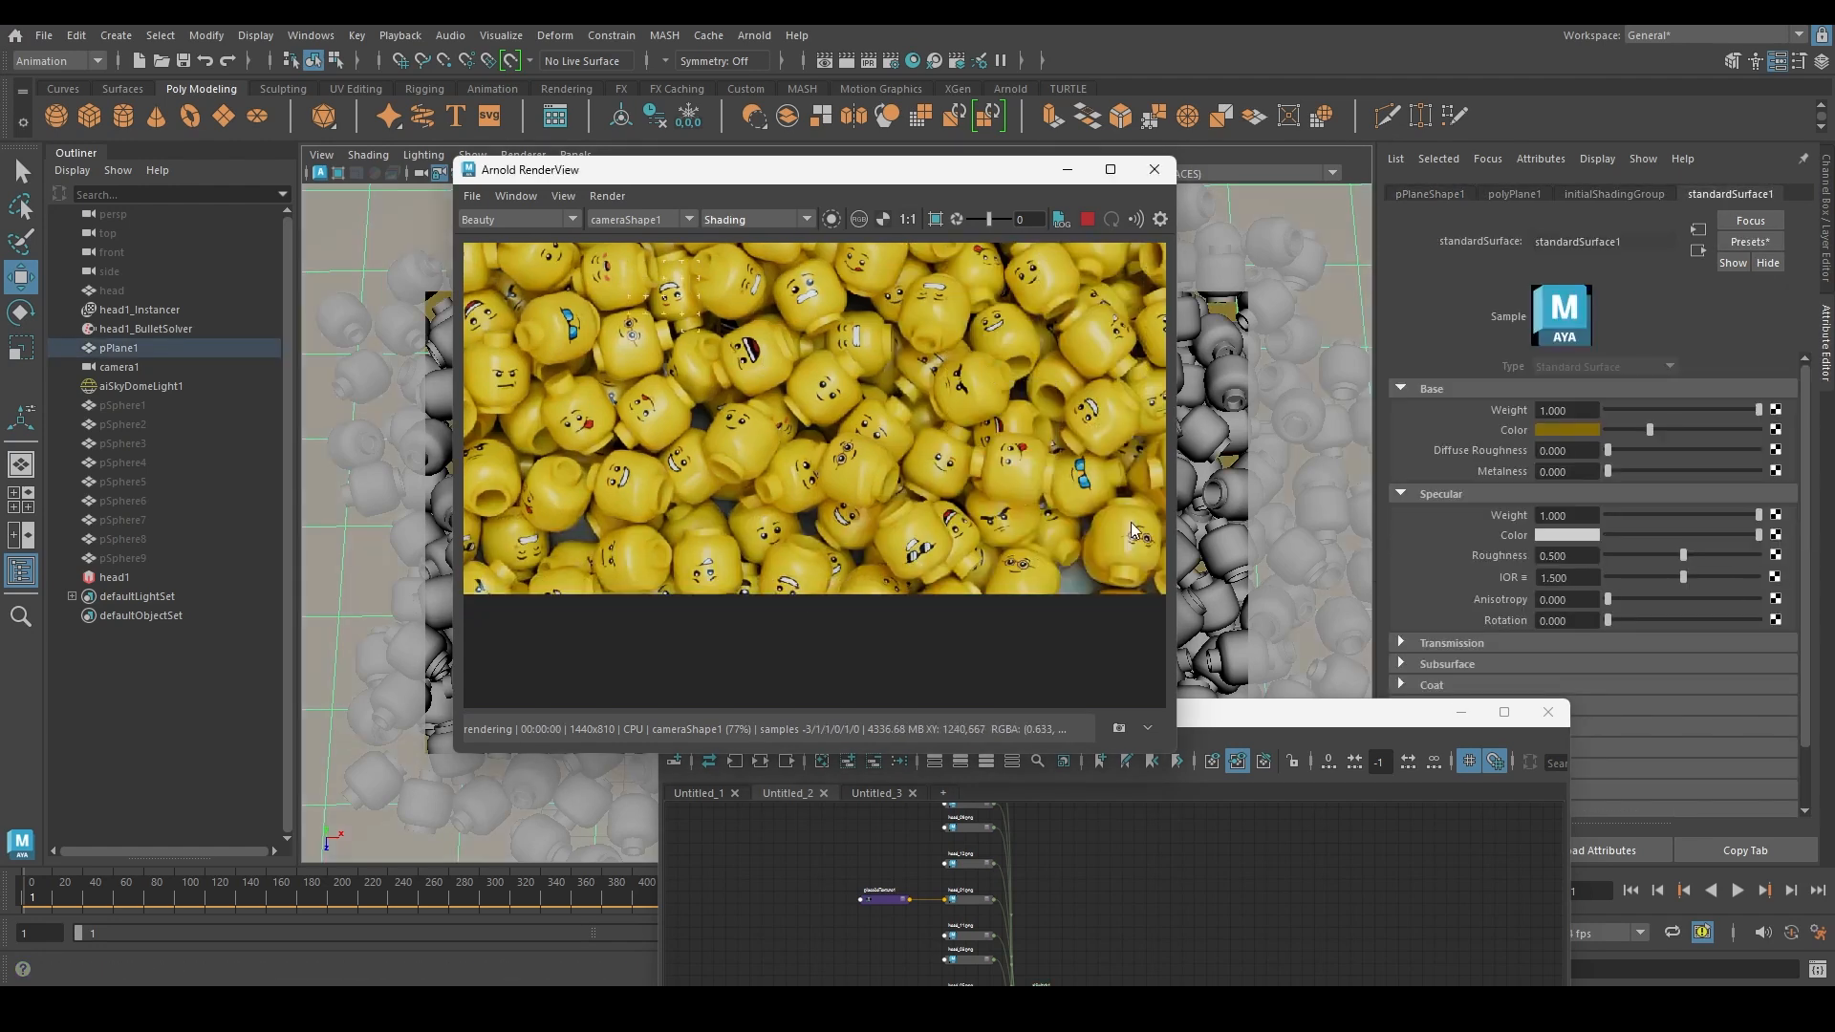
left_click(1577, 429)
scroll(900, 468, "down", 2)
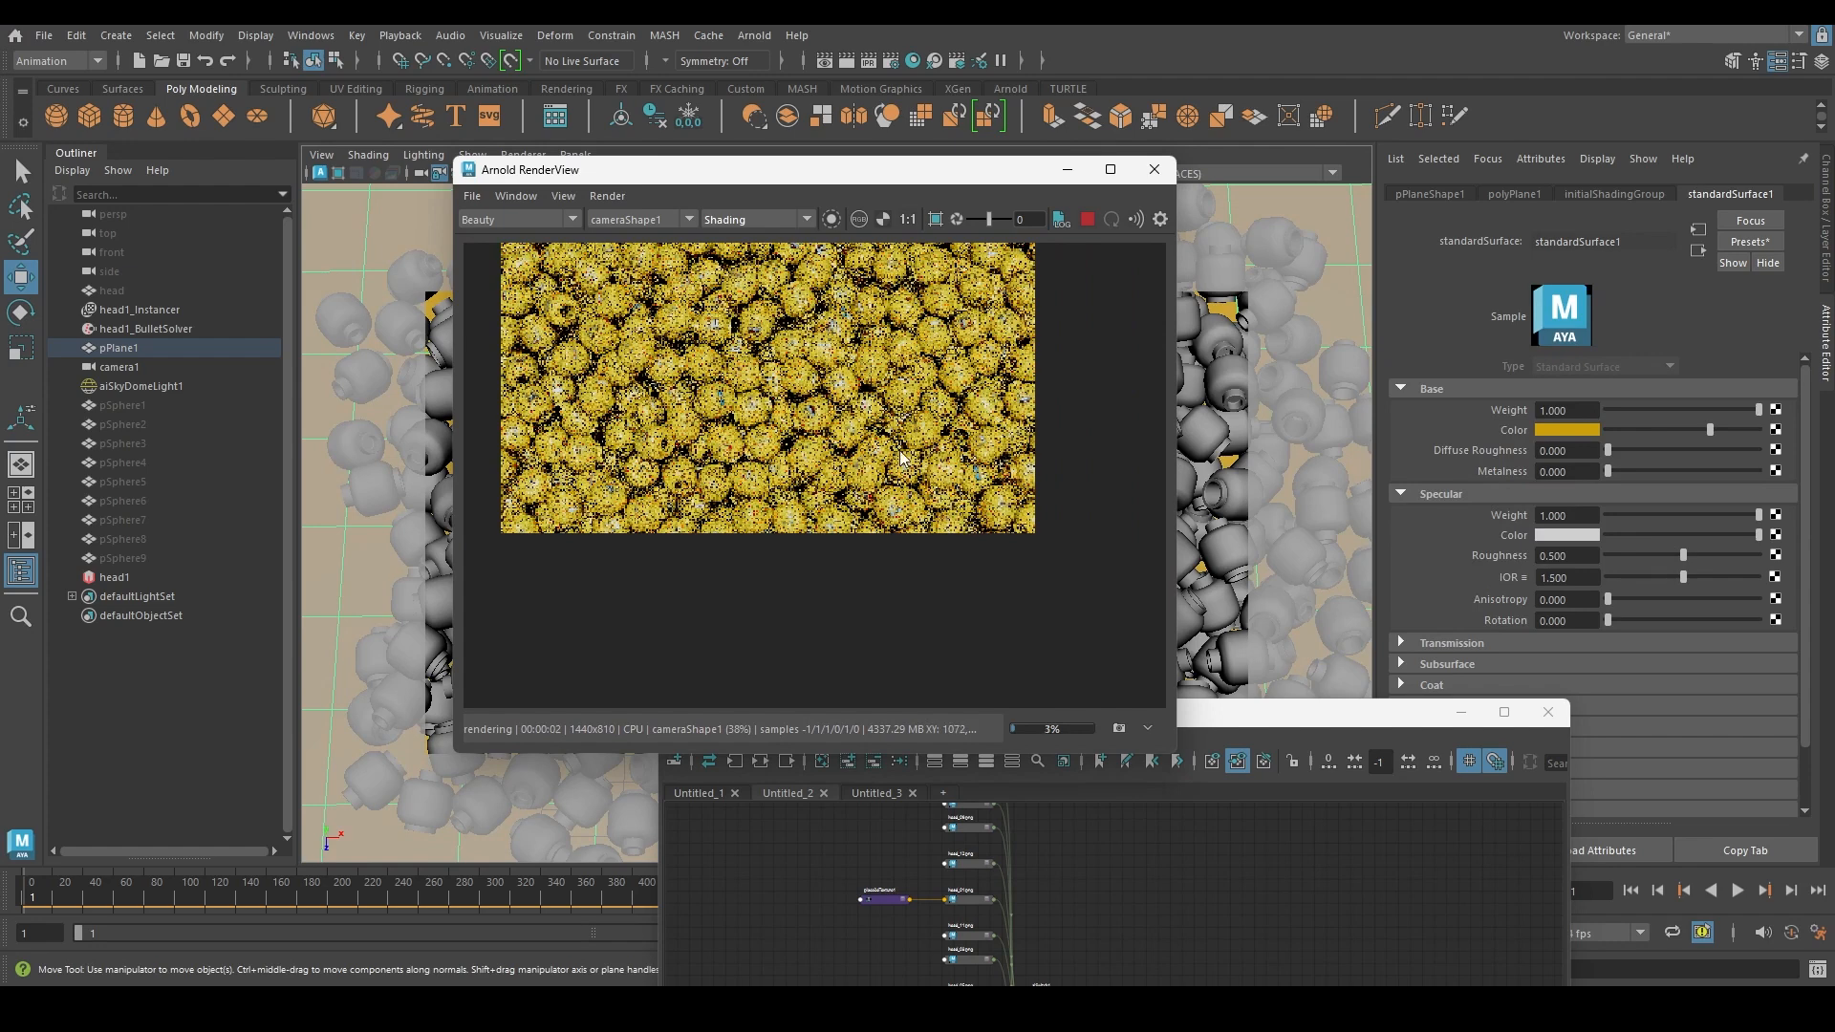
left_click_drag(899, 449, 1018, 552, "shift")
scroll(985, 536, "up", 1)
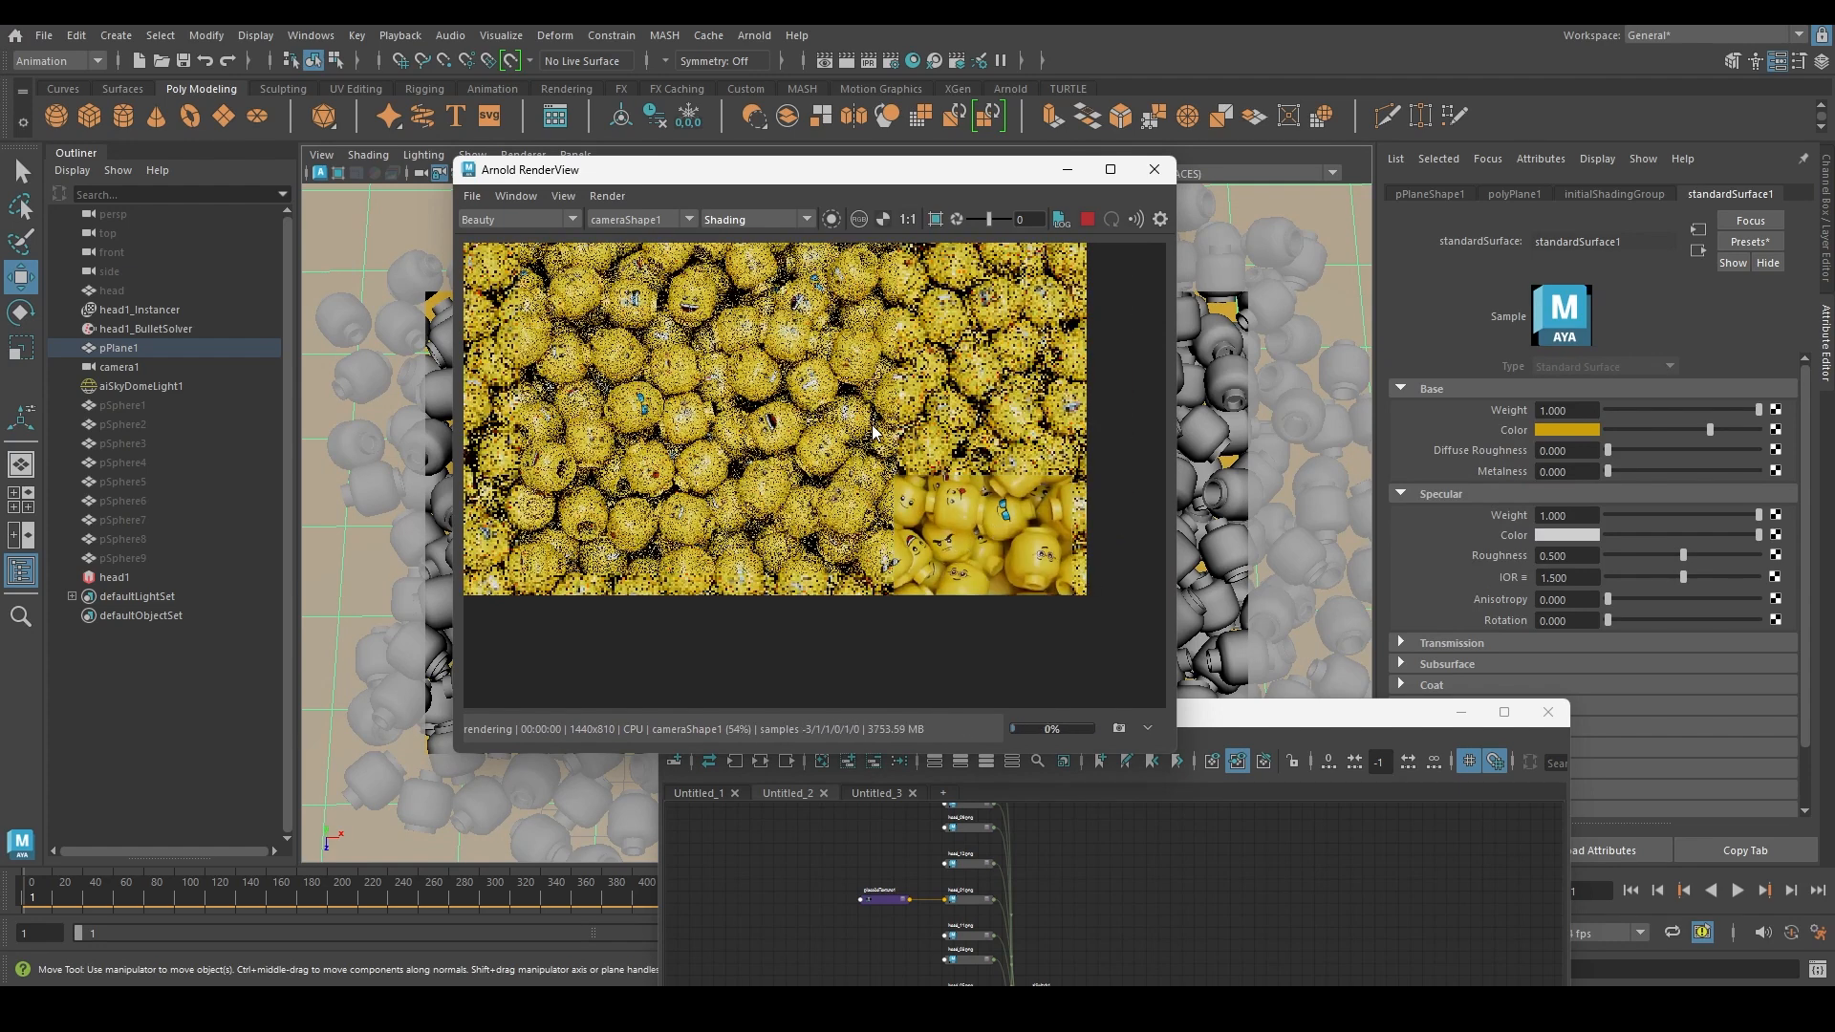
scroll(1015, 559, "down", 1)
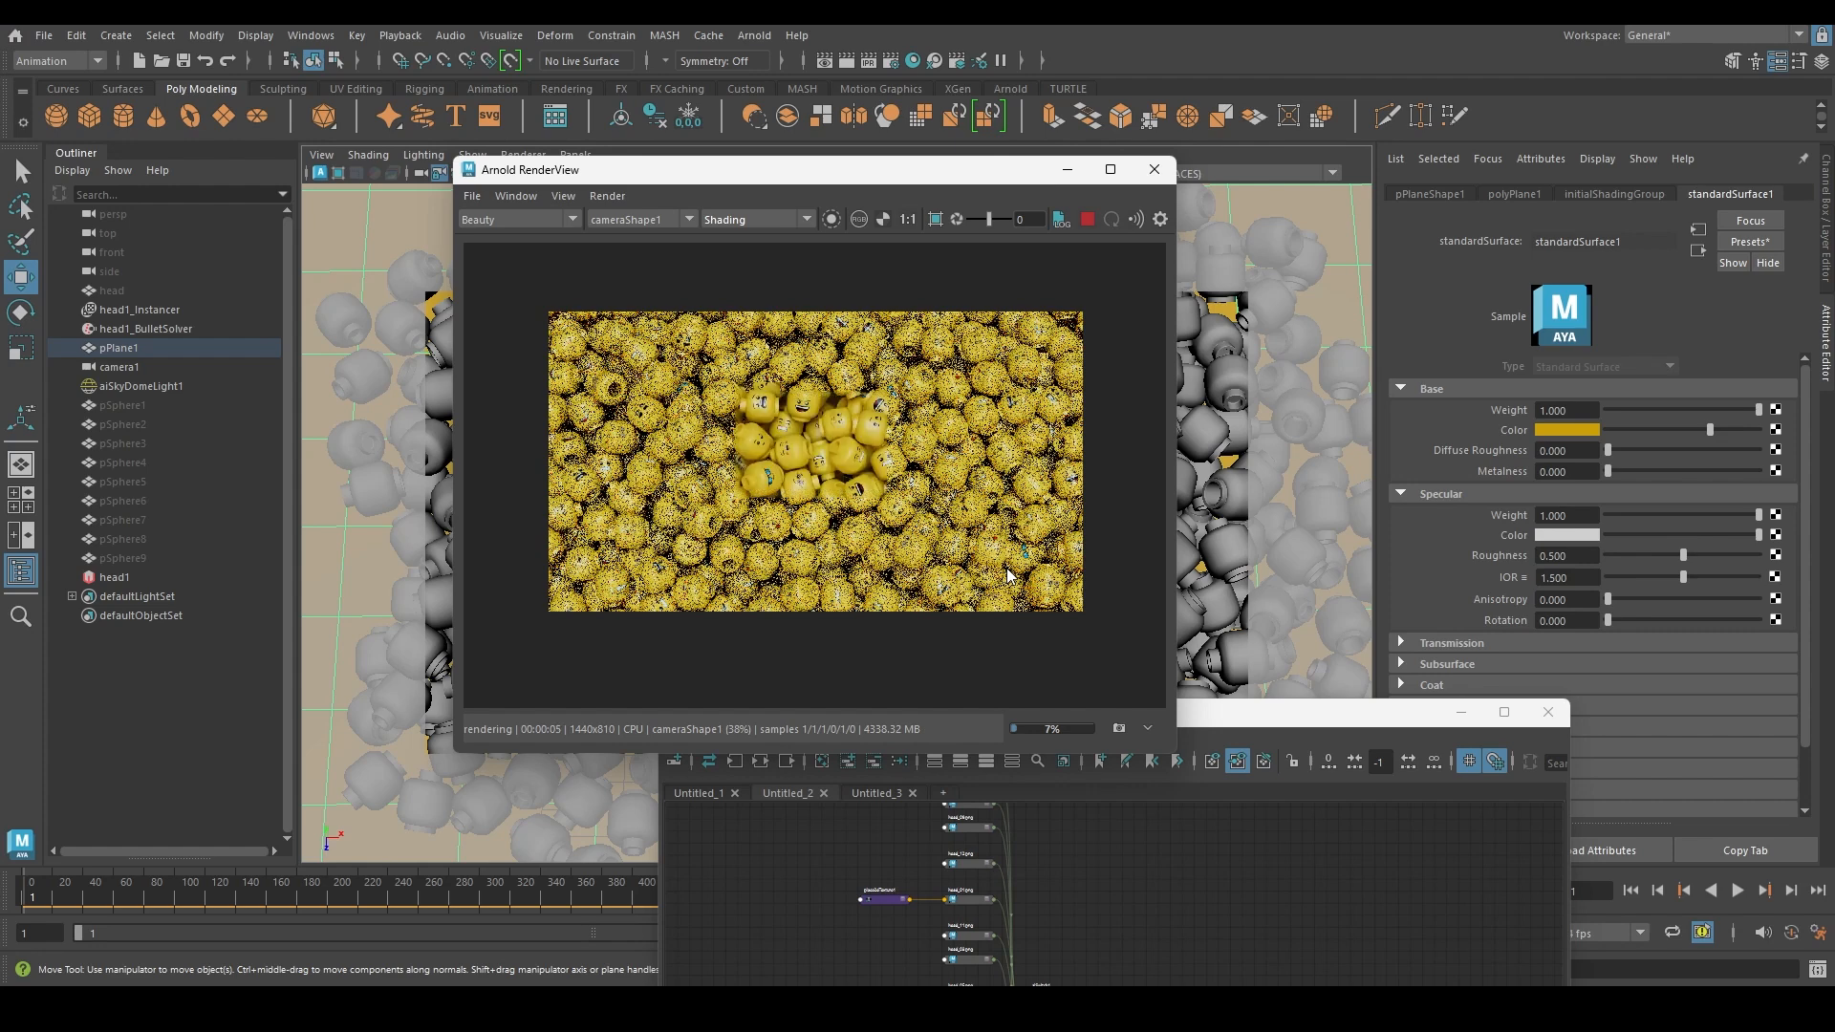
Move the Node Editor clear of the rendered image and examine the rendered faces up close
left_click(1248, 724)
left_click_drag(1248, 723, 1193, 662)
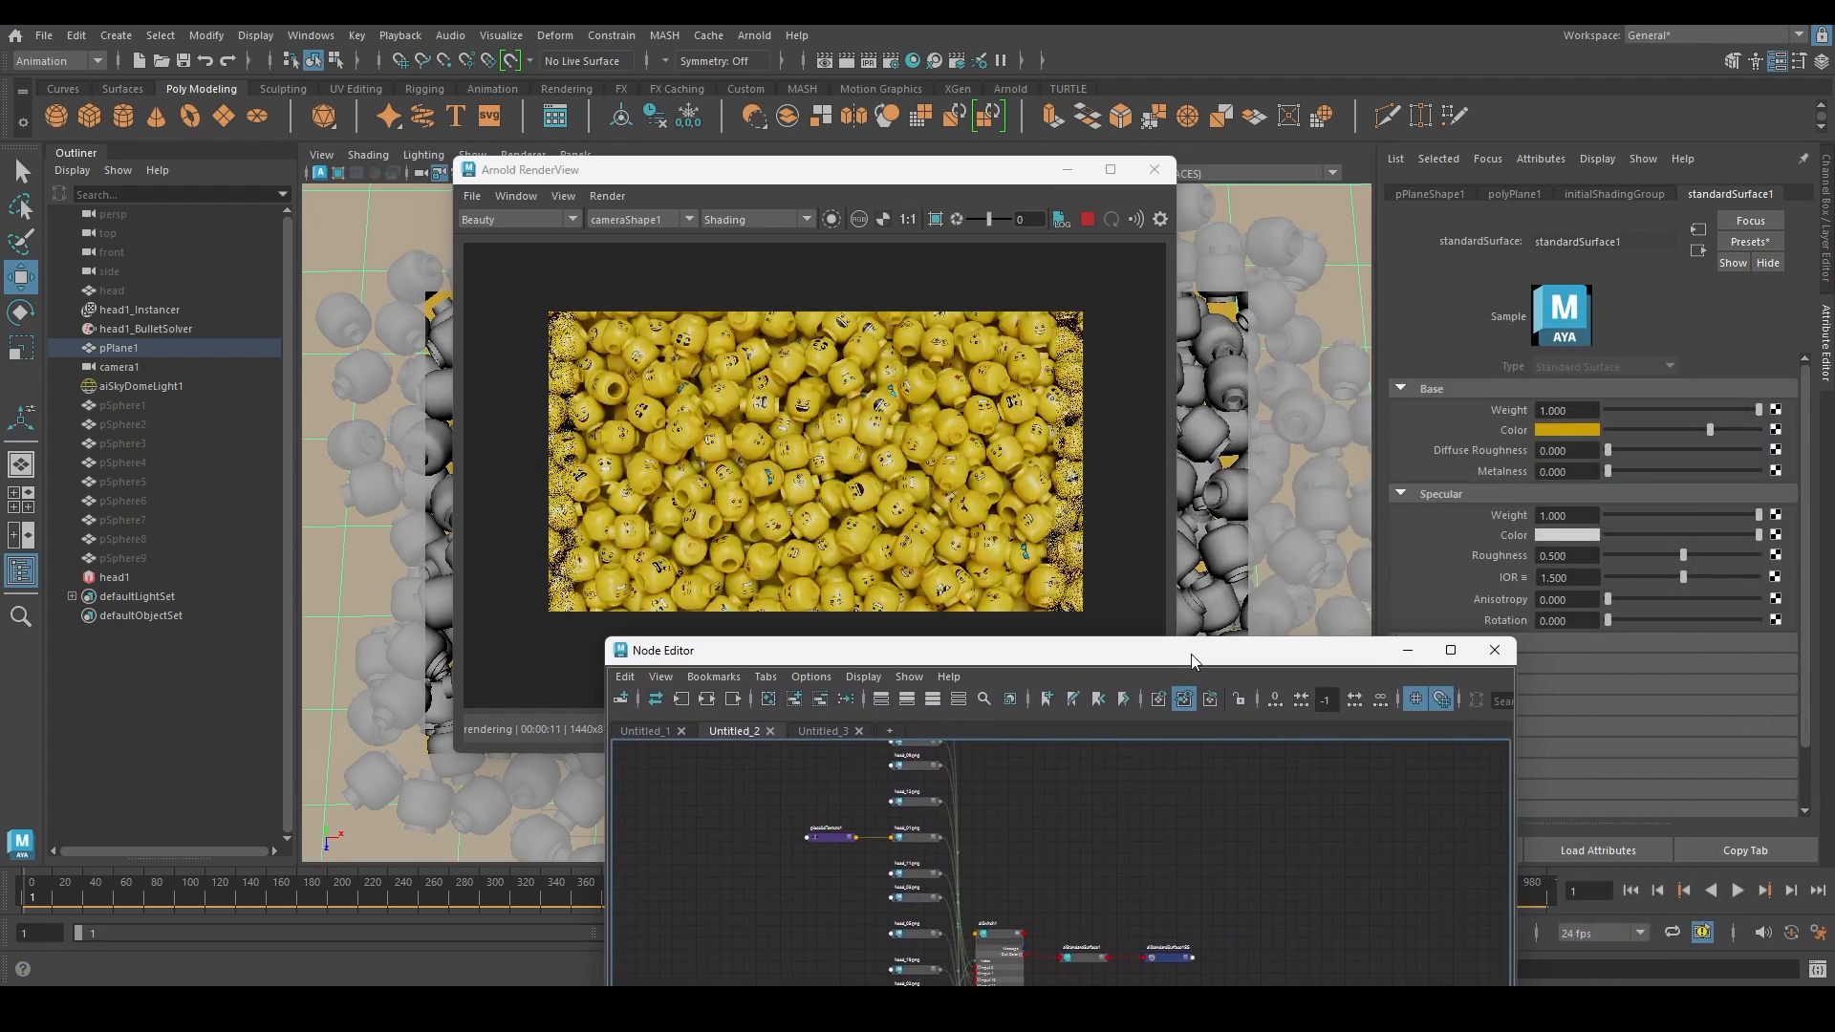
left_click_drag(1185, 658, 1099, 675)
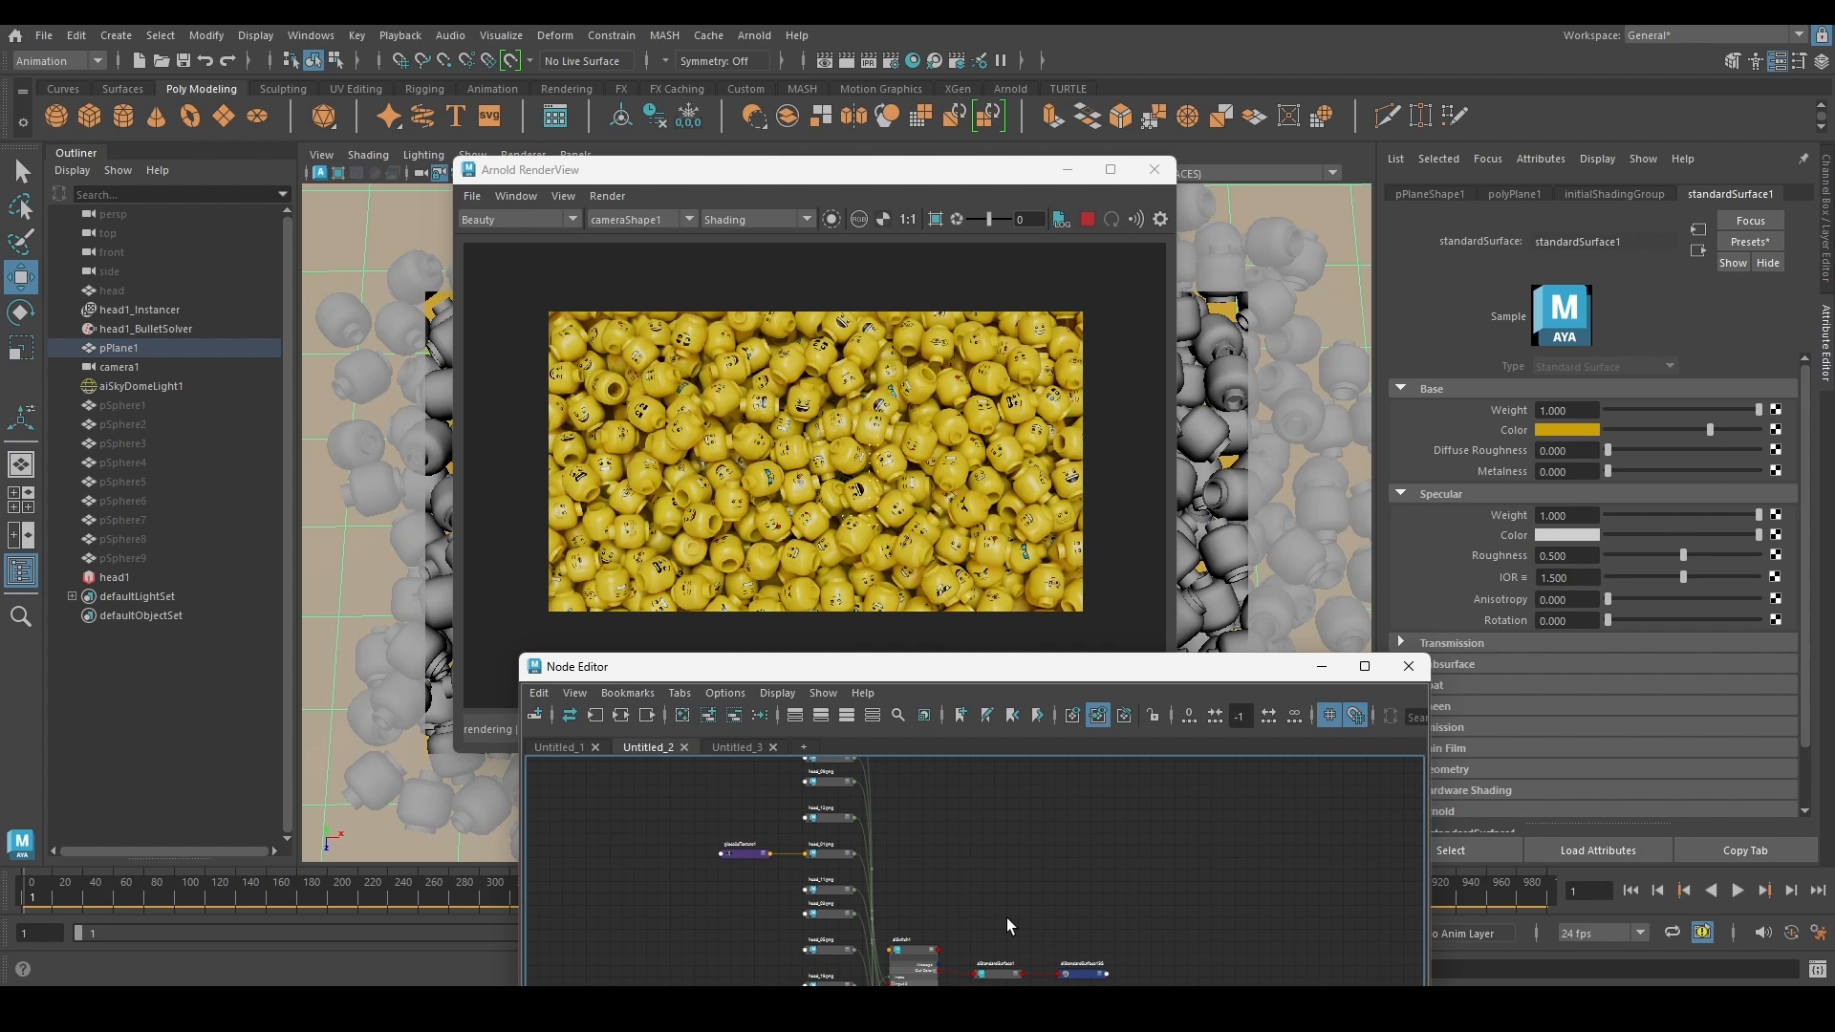
left_click_drag(1228, 666, 1409, 637)
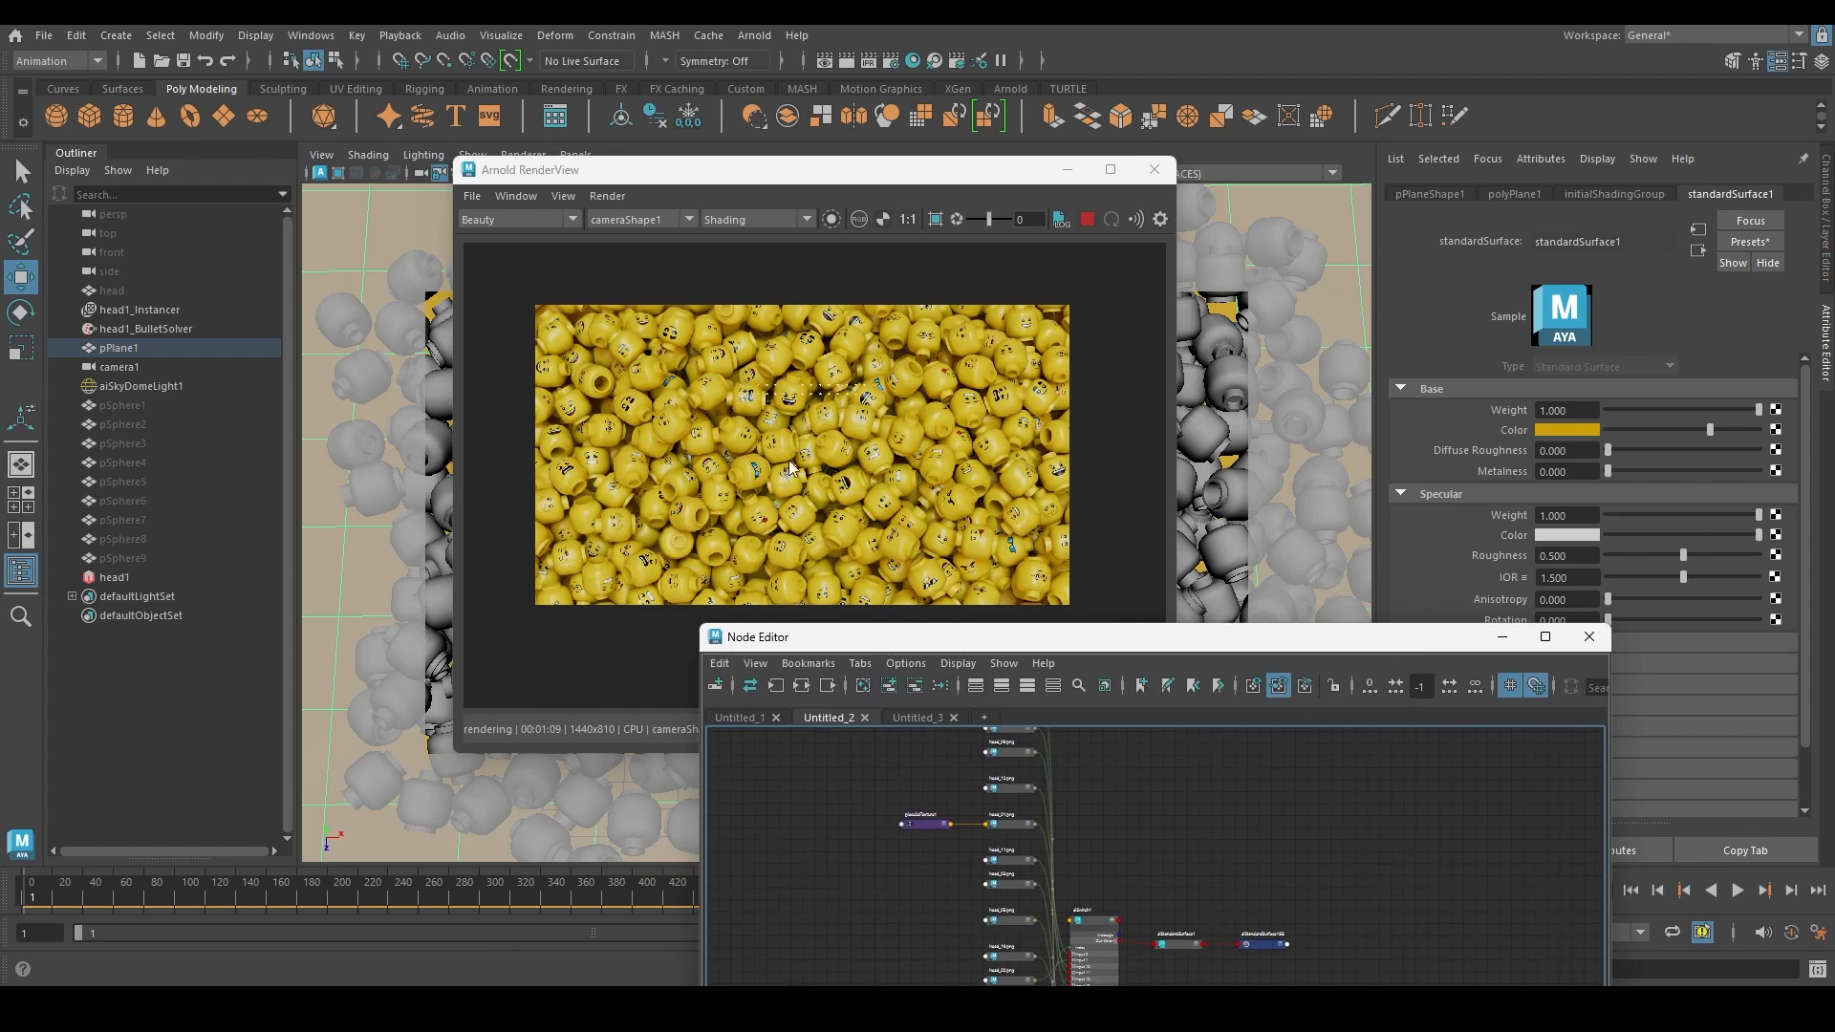
scroll(760, 457, "up", 4)
scroll(892, 438, "up", 4)
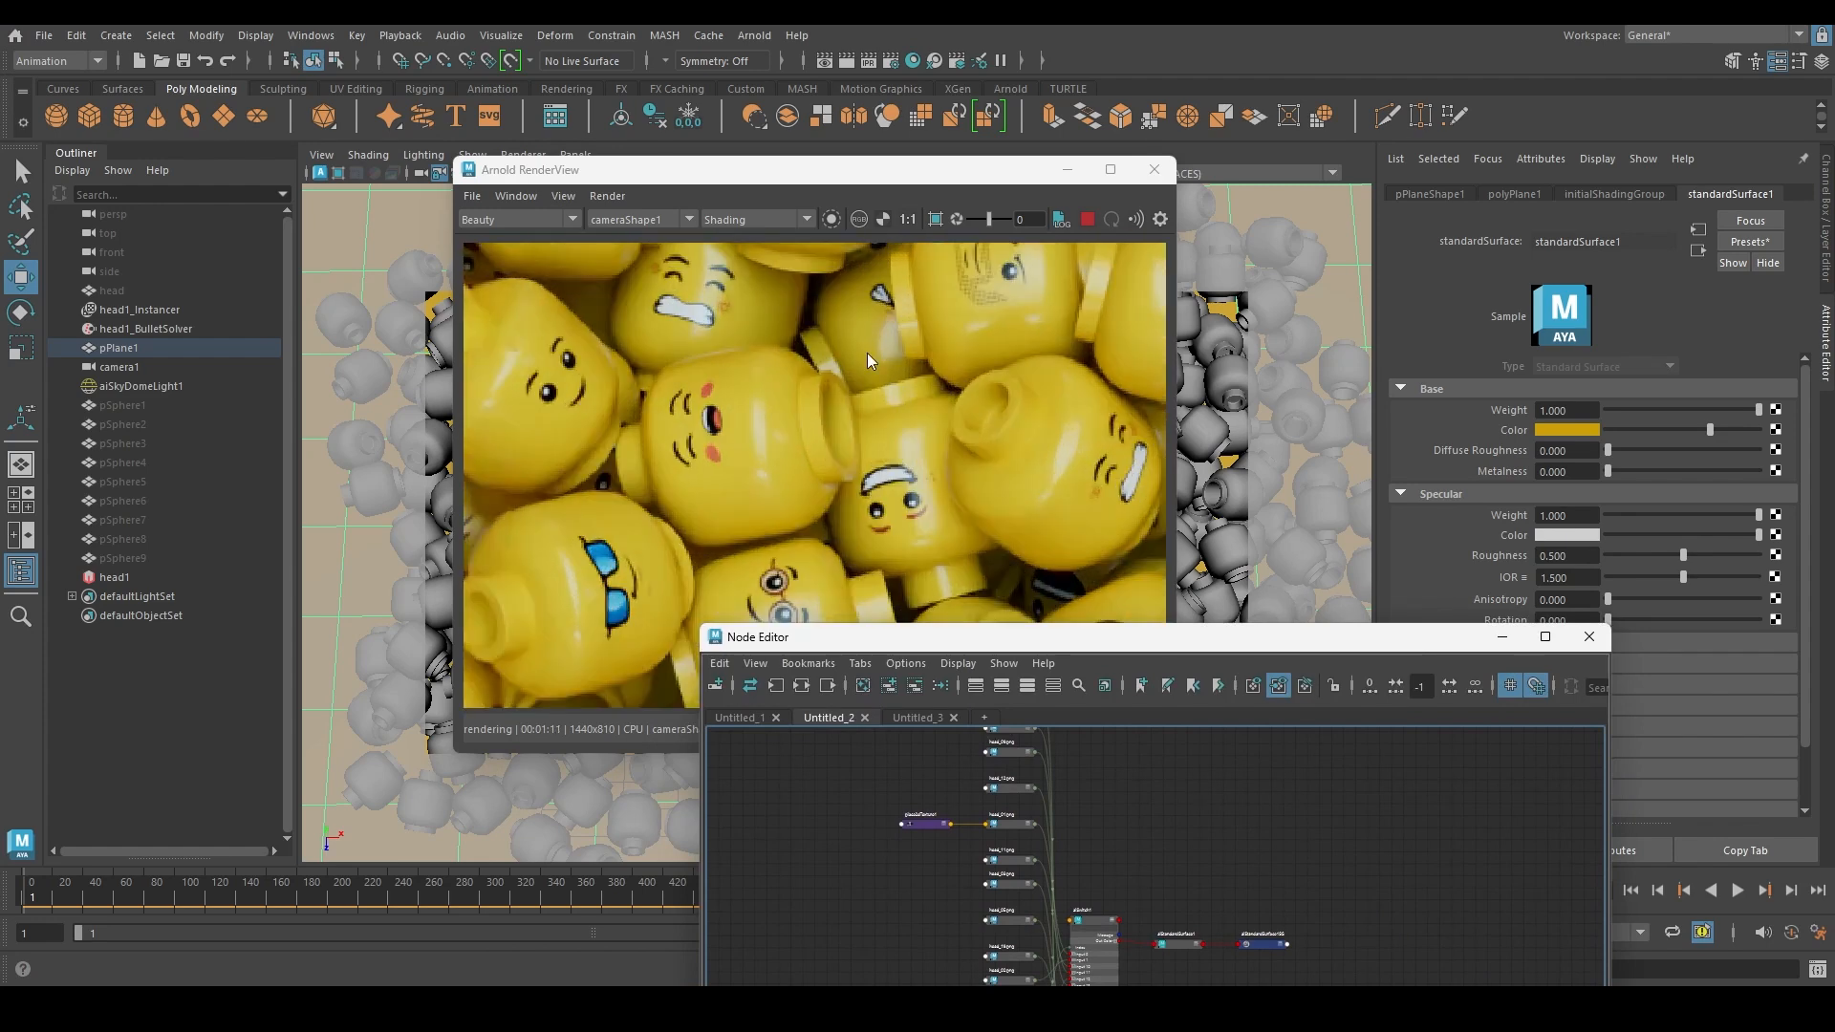
Examine the Camera (AA), SSS and Transmission sampling values in Arnold's render settings
left_click(891, 60)
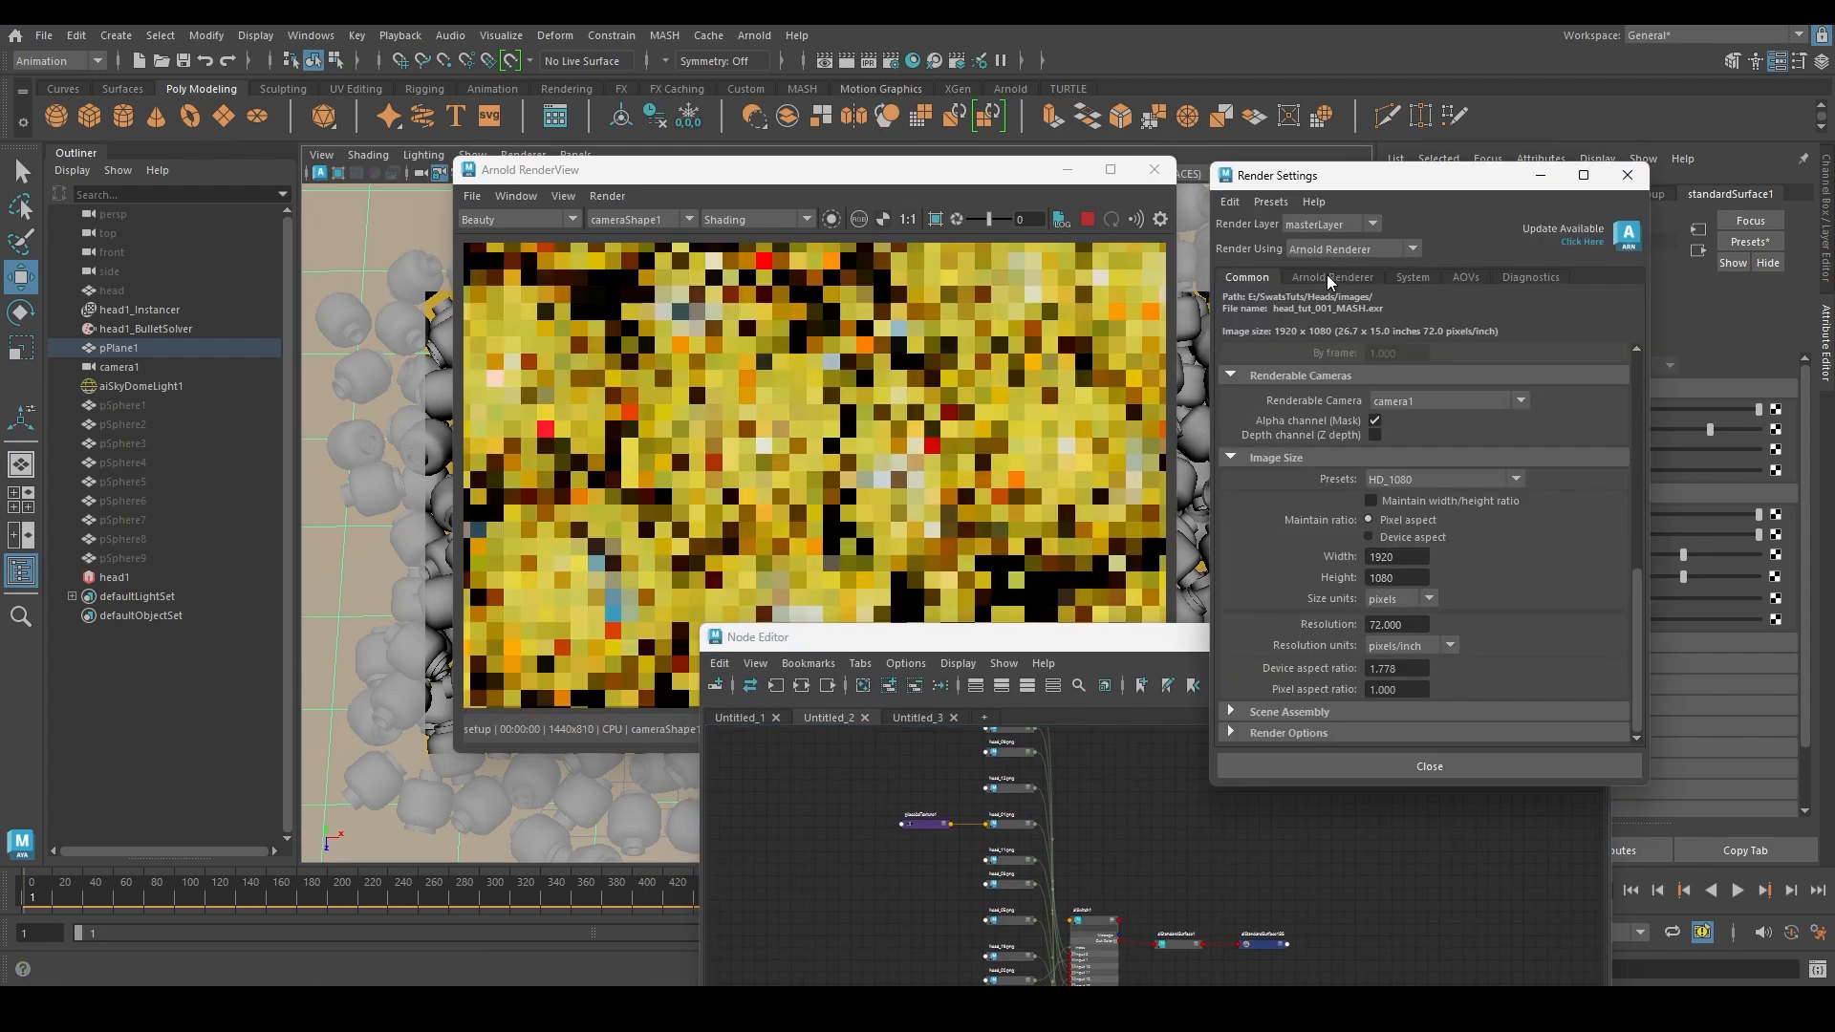
left_click(1331, 276)
double_click(1395, 379)
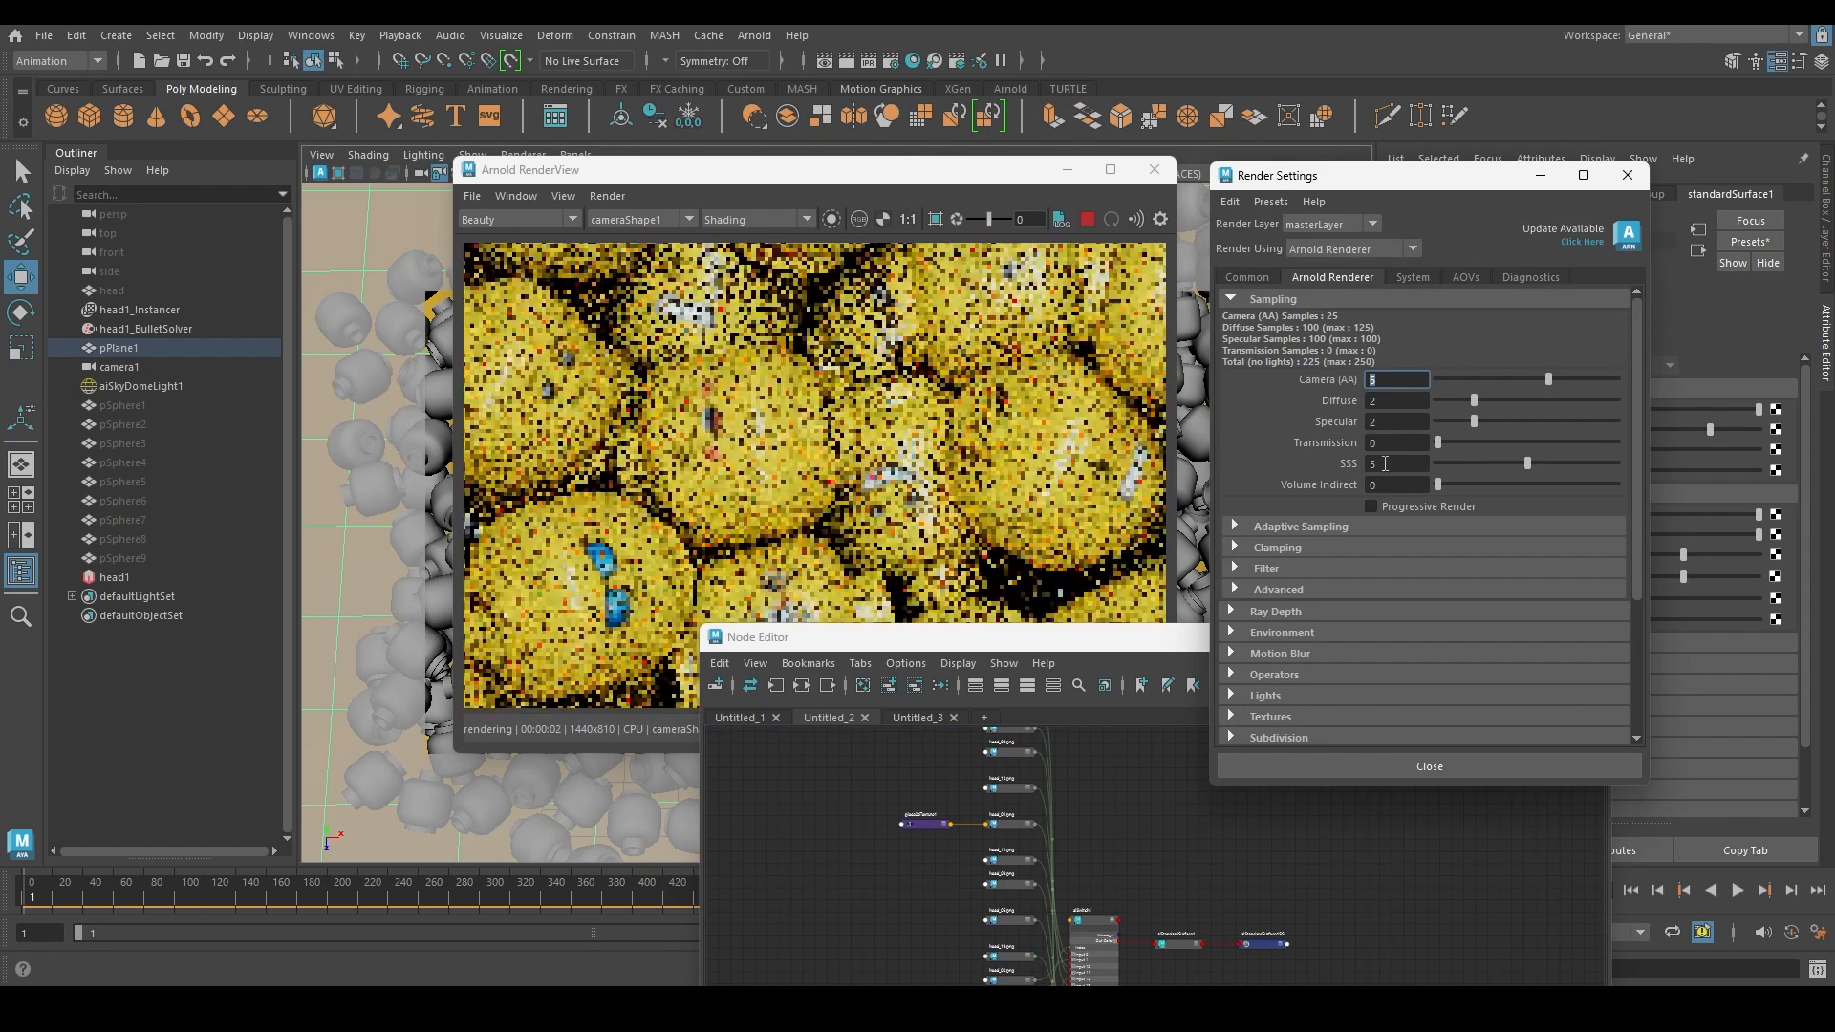
double_click(1395, 464)
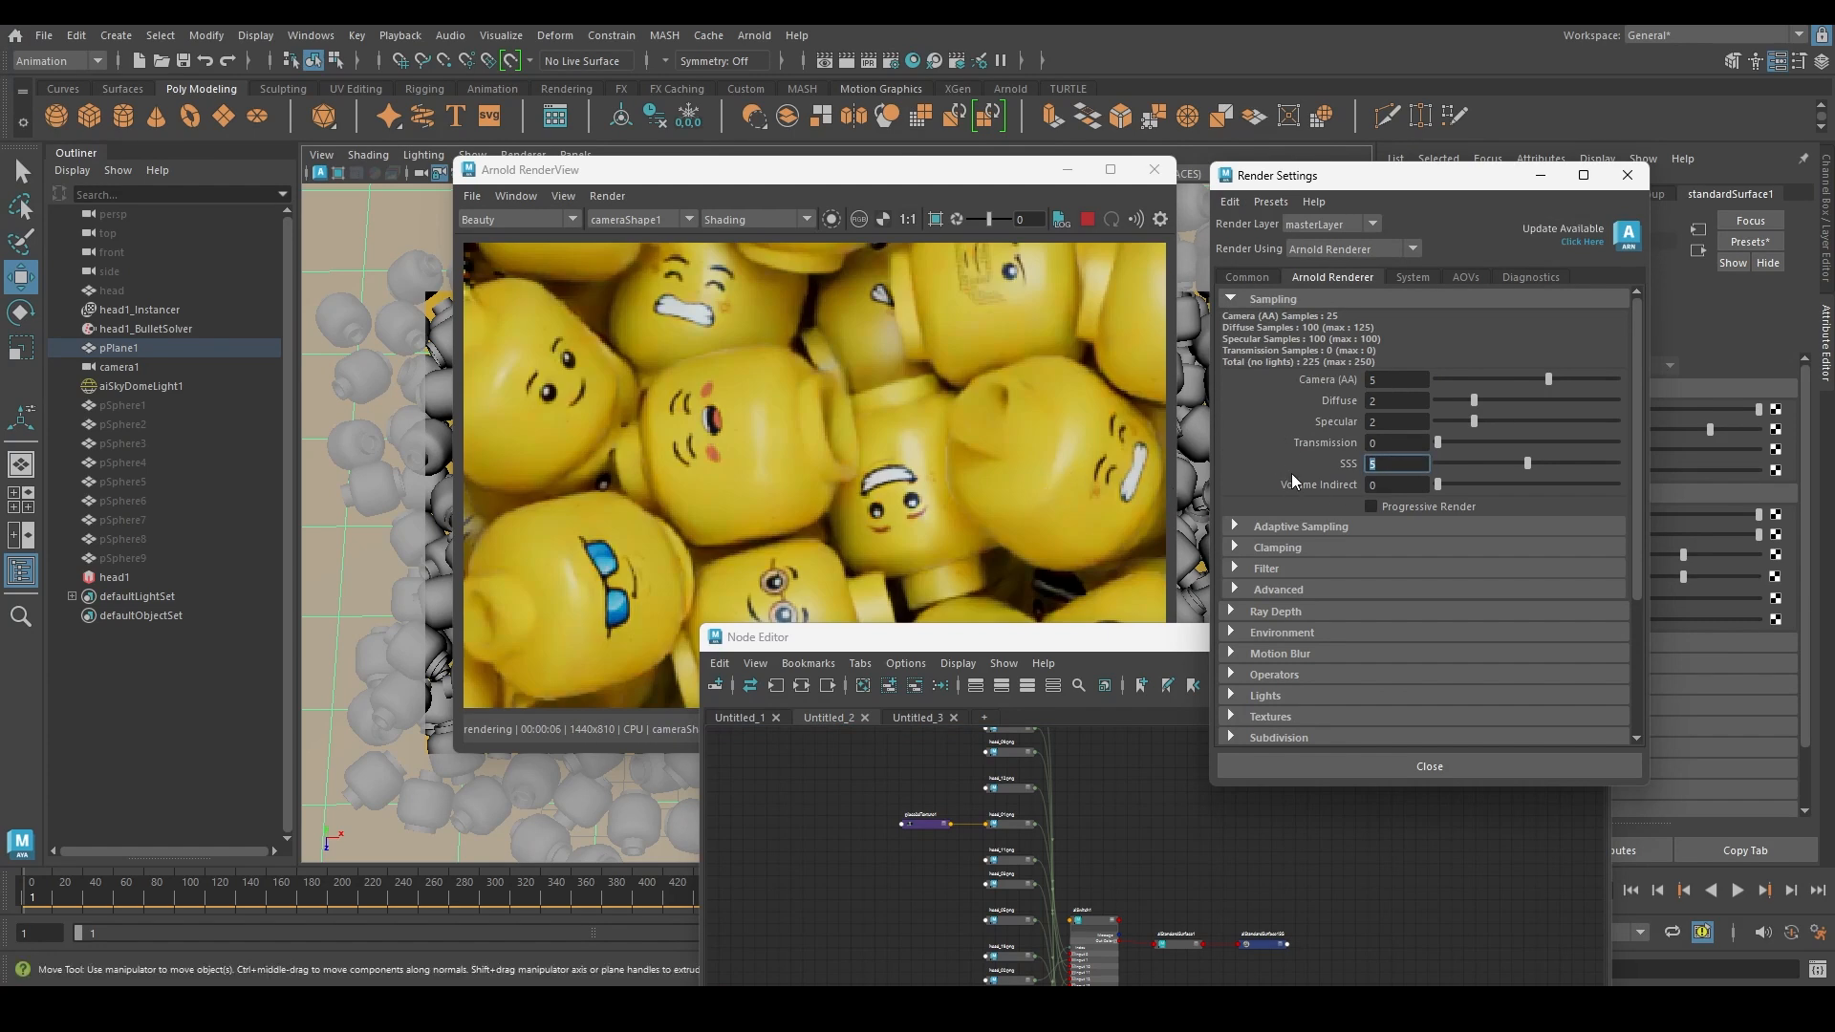
double_click(1388, 381)
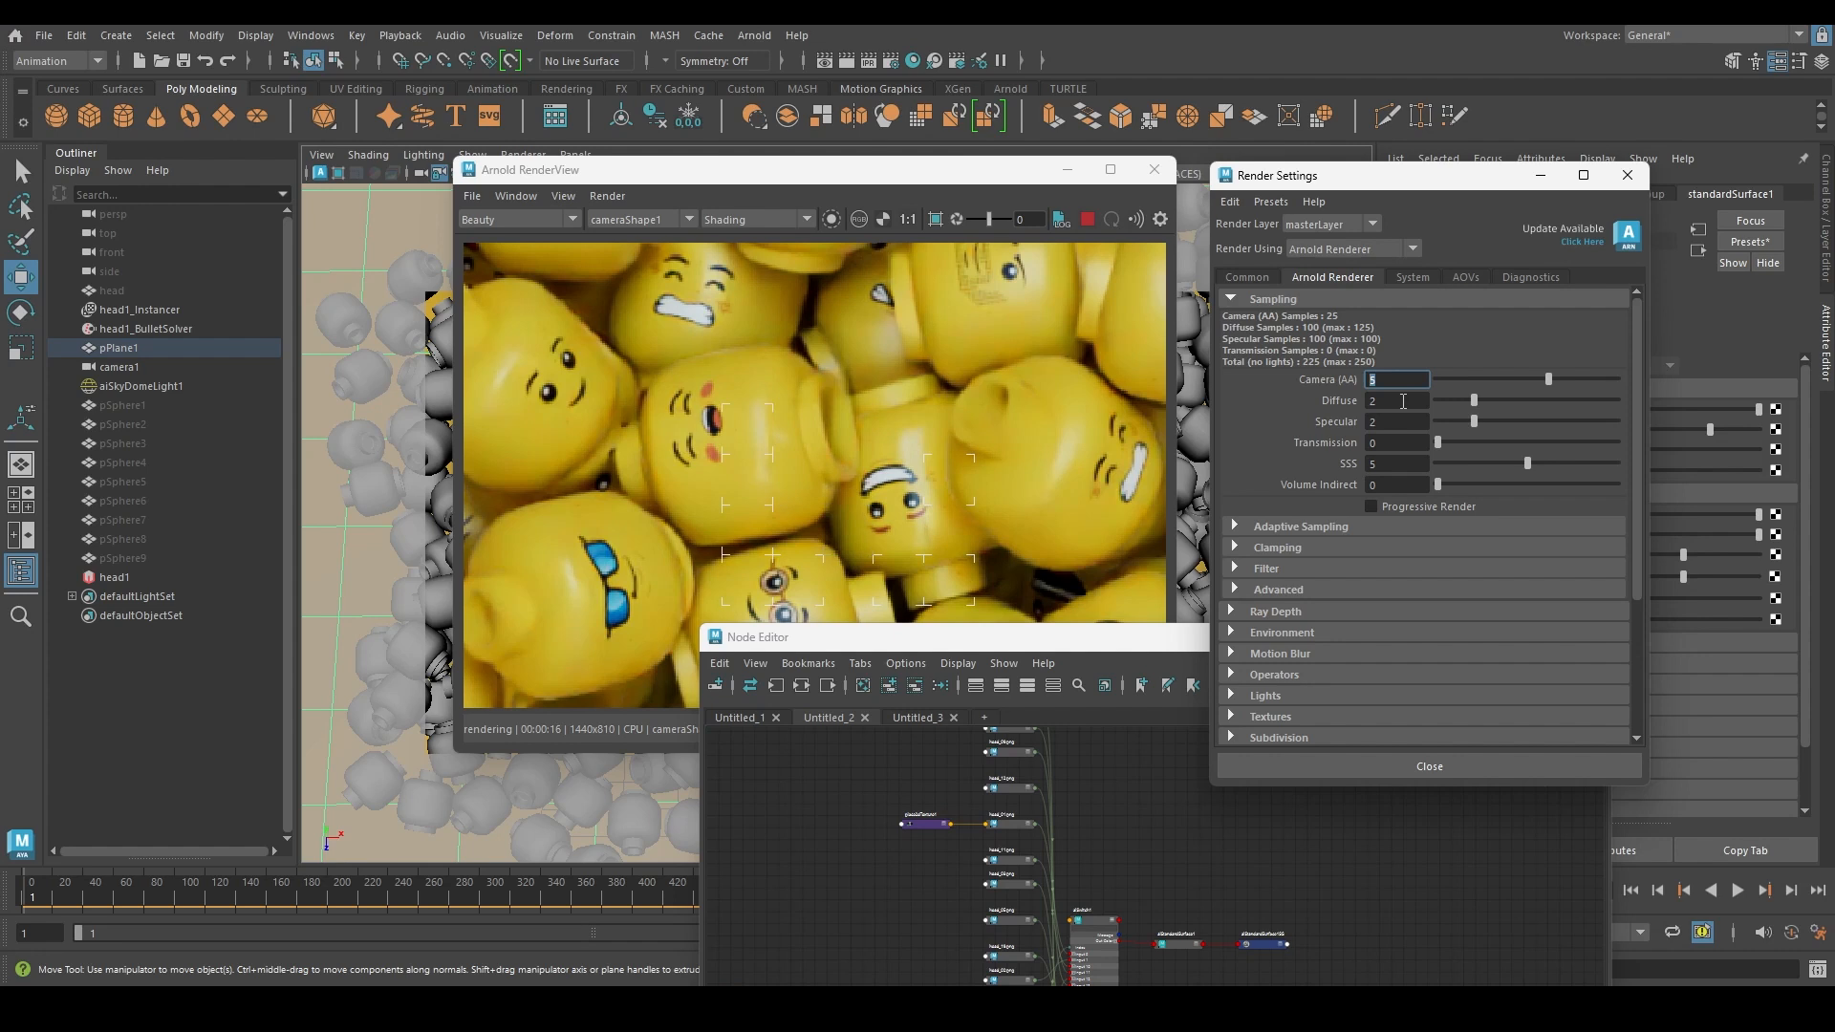
left_click(1390, 464)
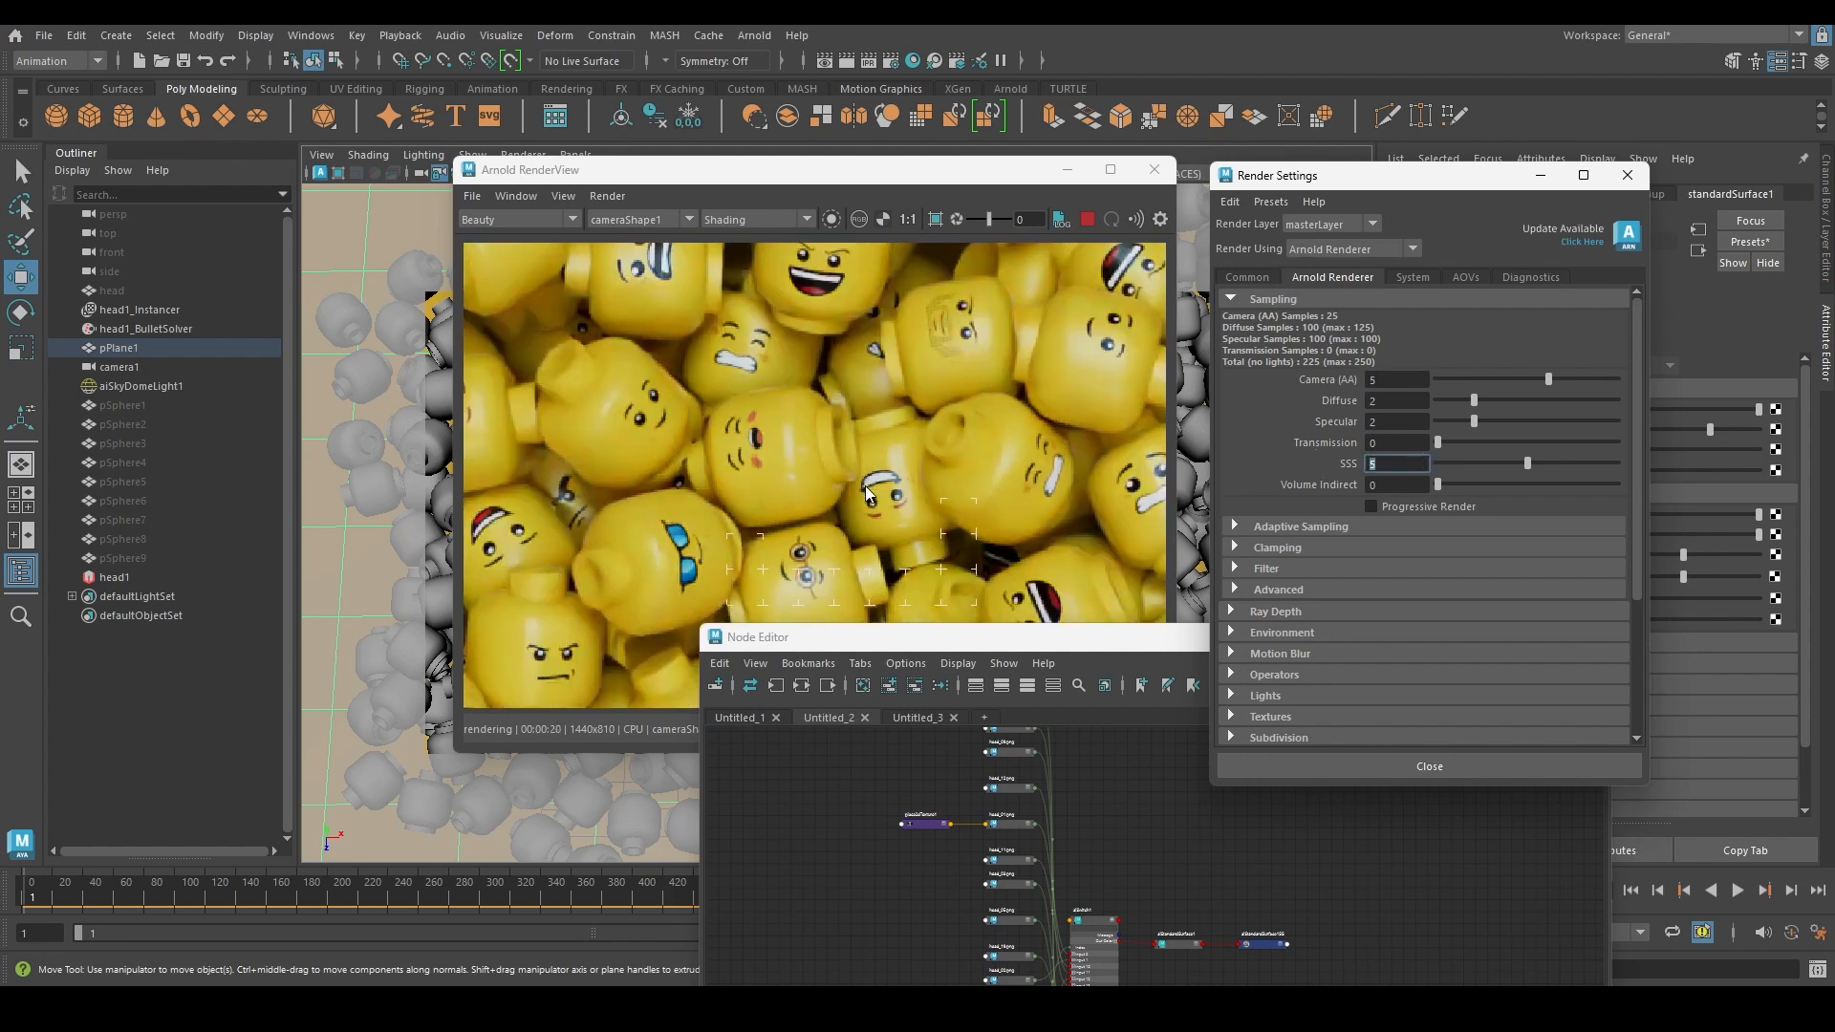
left_click(1392, 442)
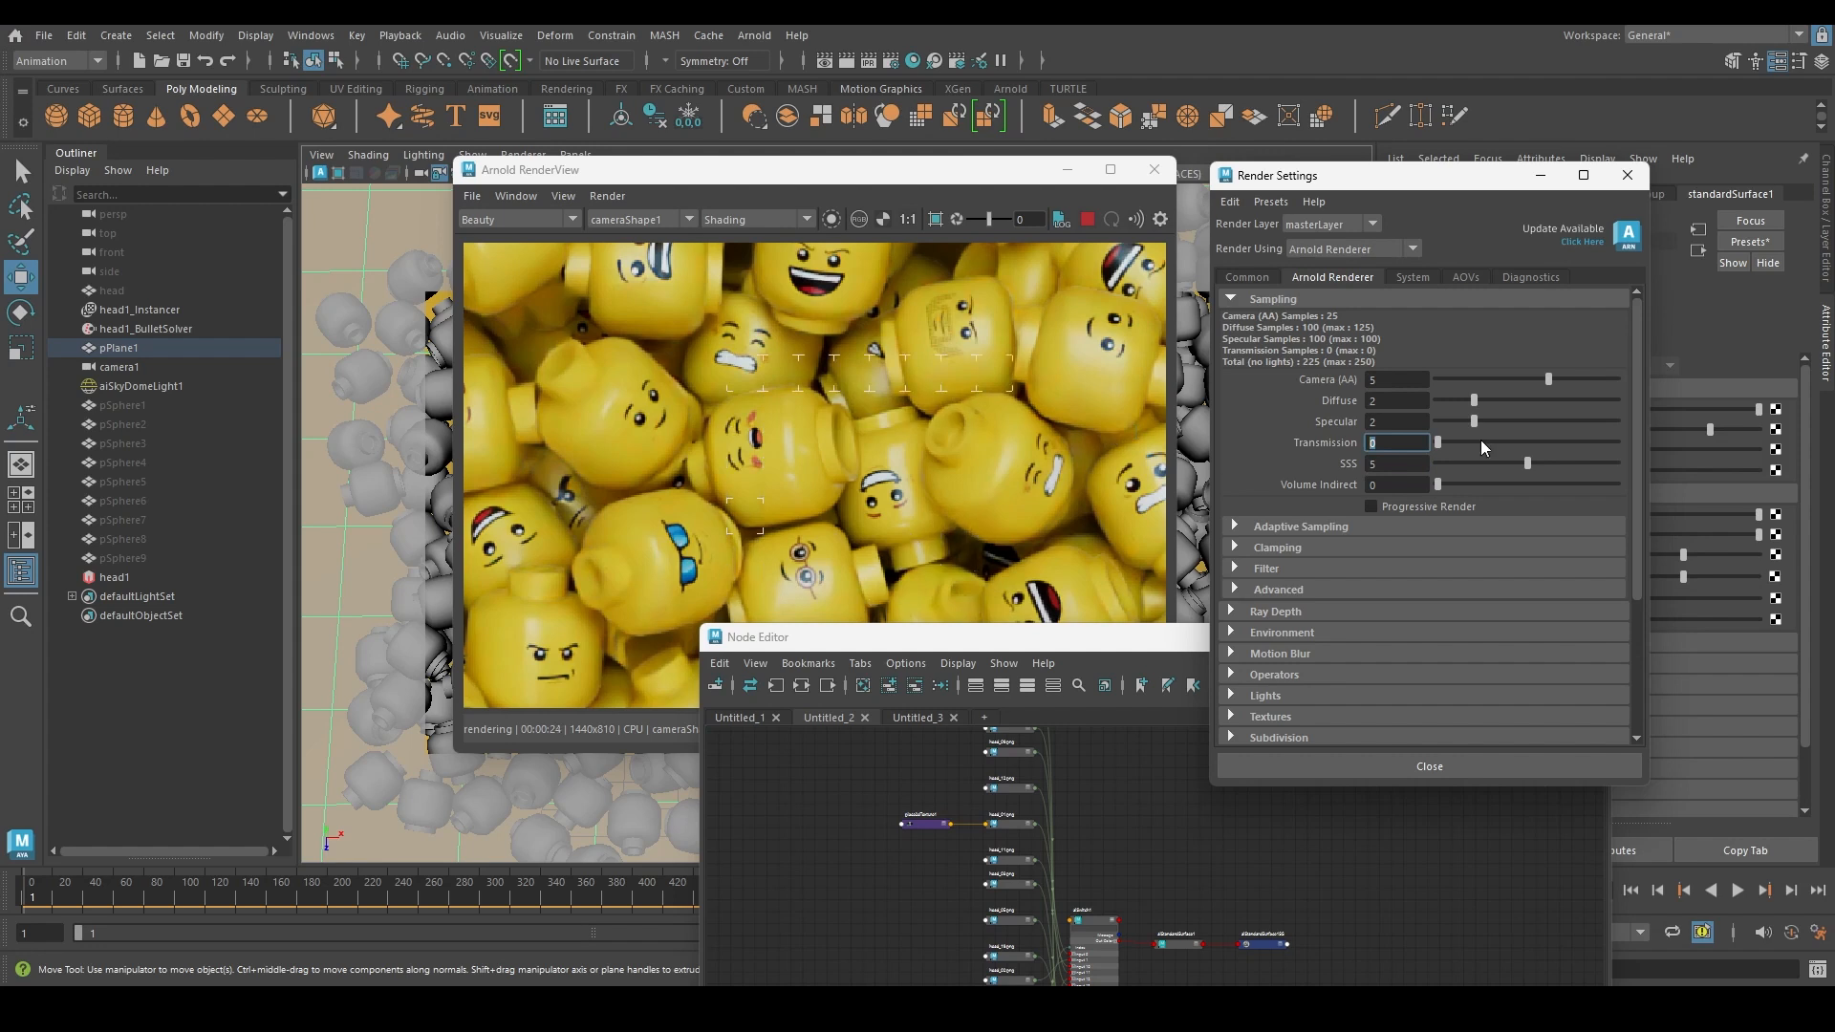
Examine the Diffuse and Specular Ray Depth values and check the heads across the full render
left_click(1367, 611)
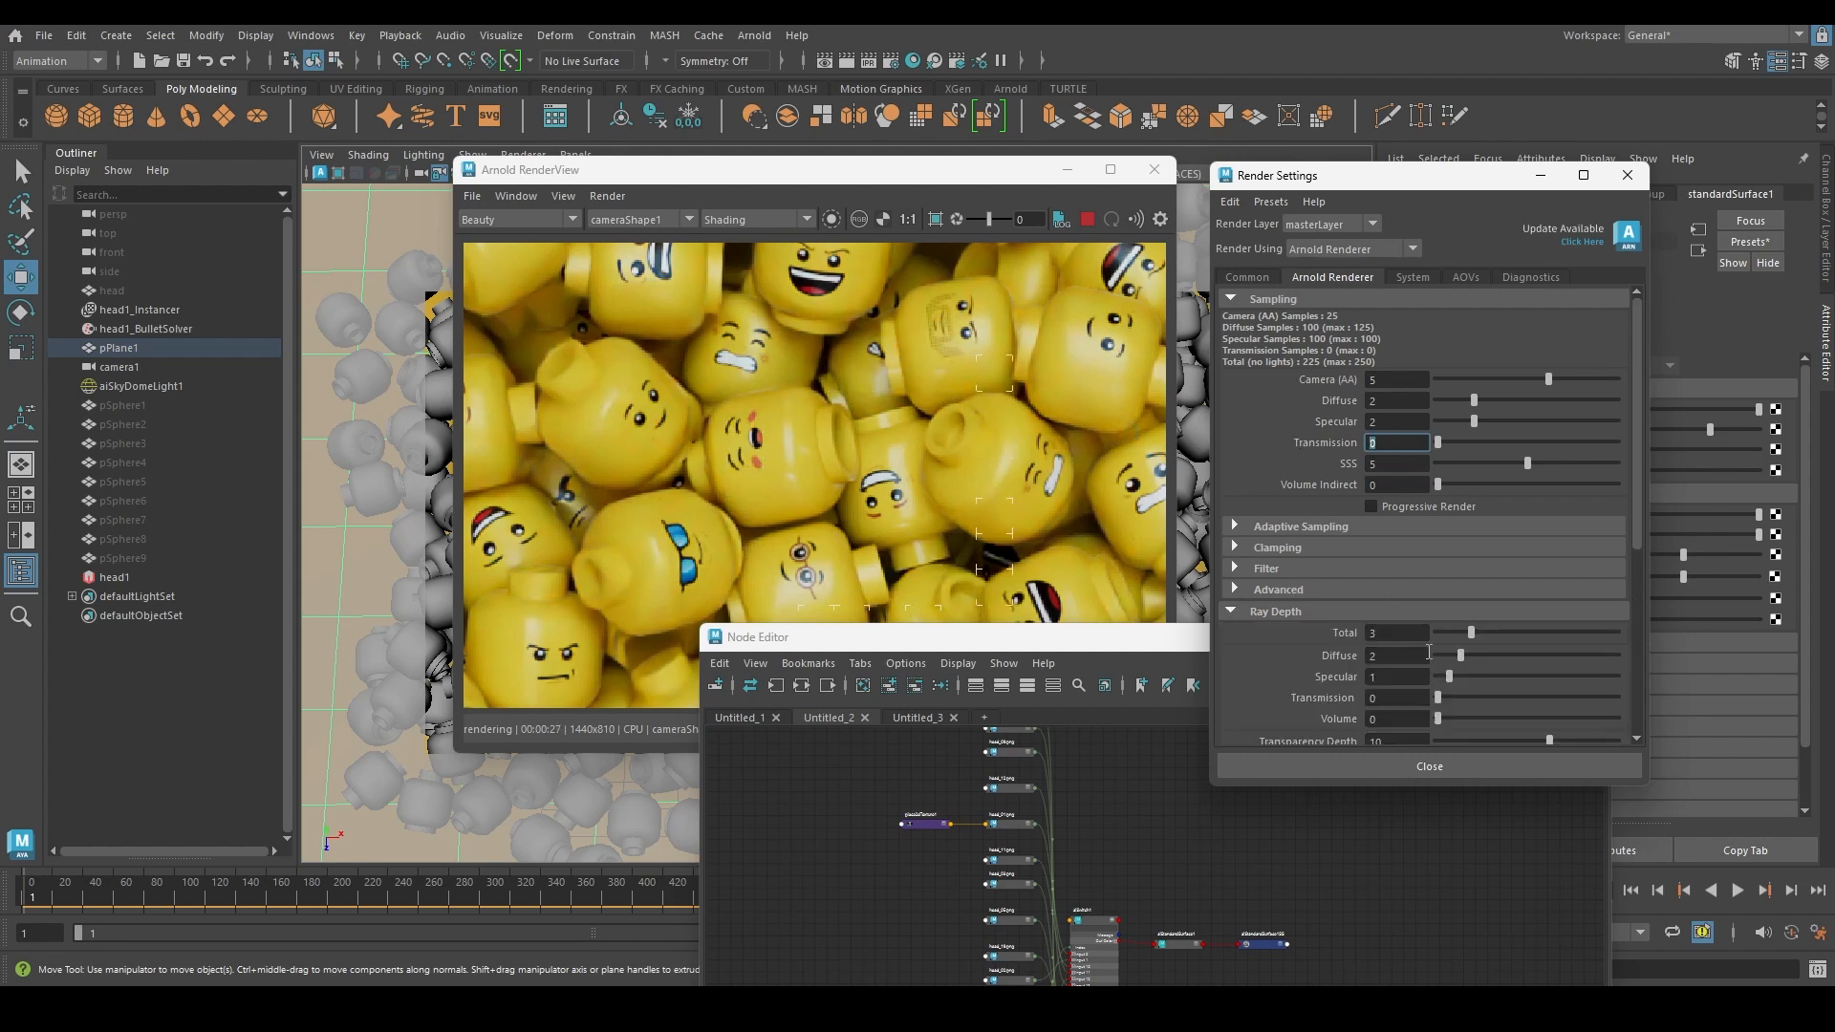
left_click(1398, 656)
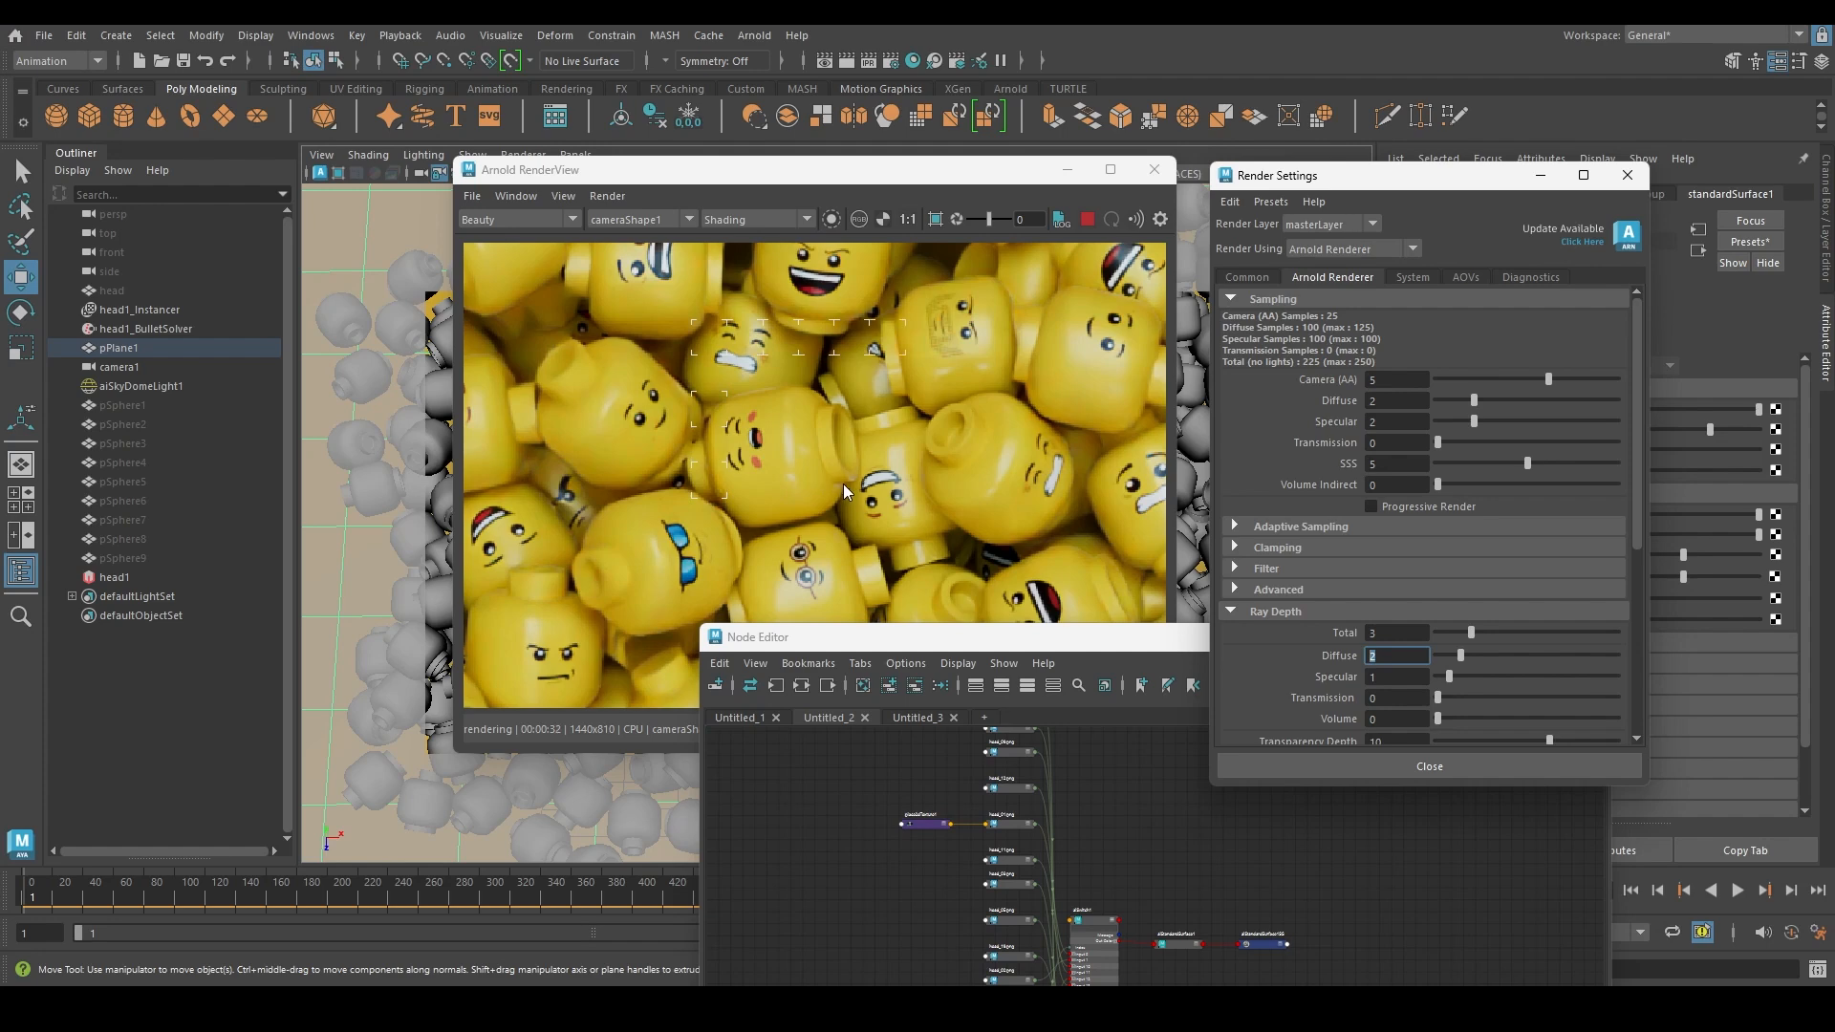
scroll(868, 467, "down", 2)
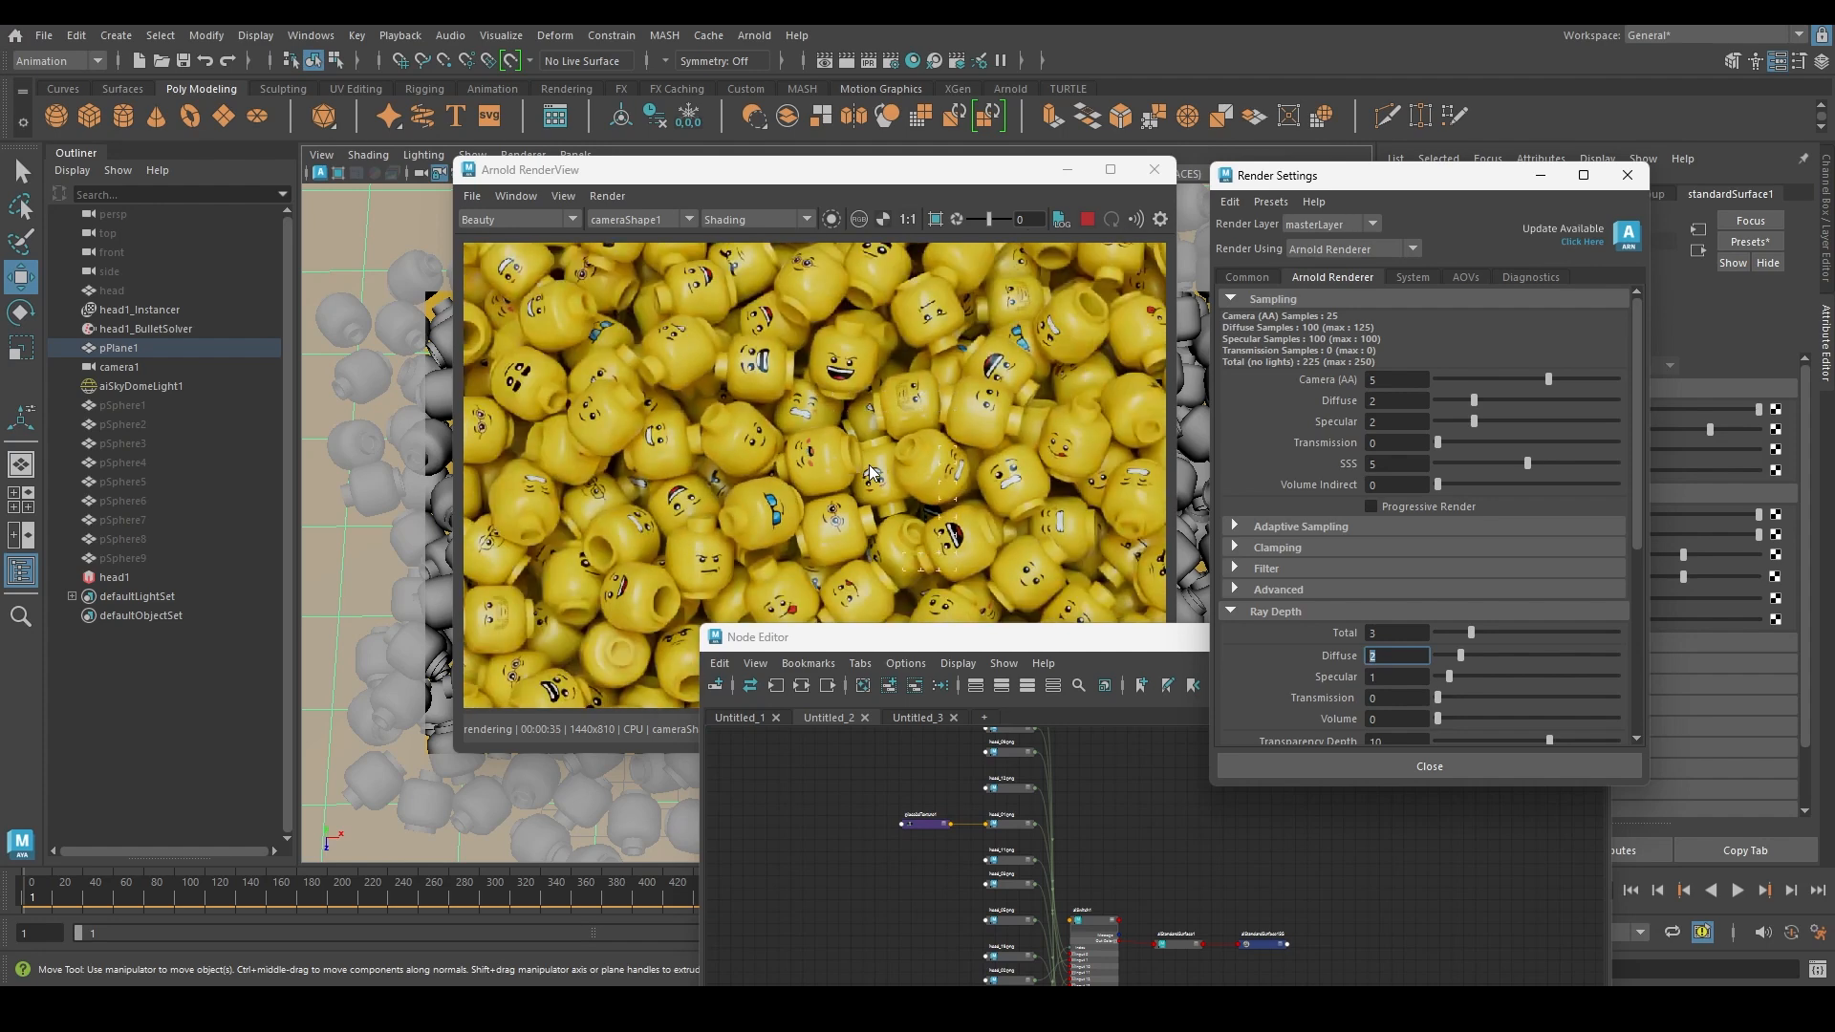
key("Tab")
scroll(833, 474, "down", 1)
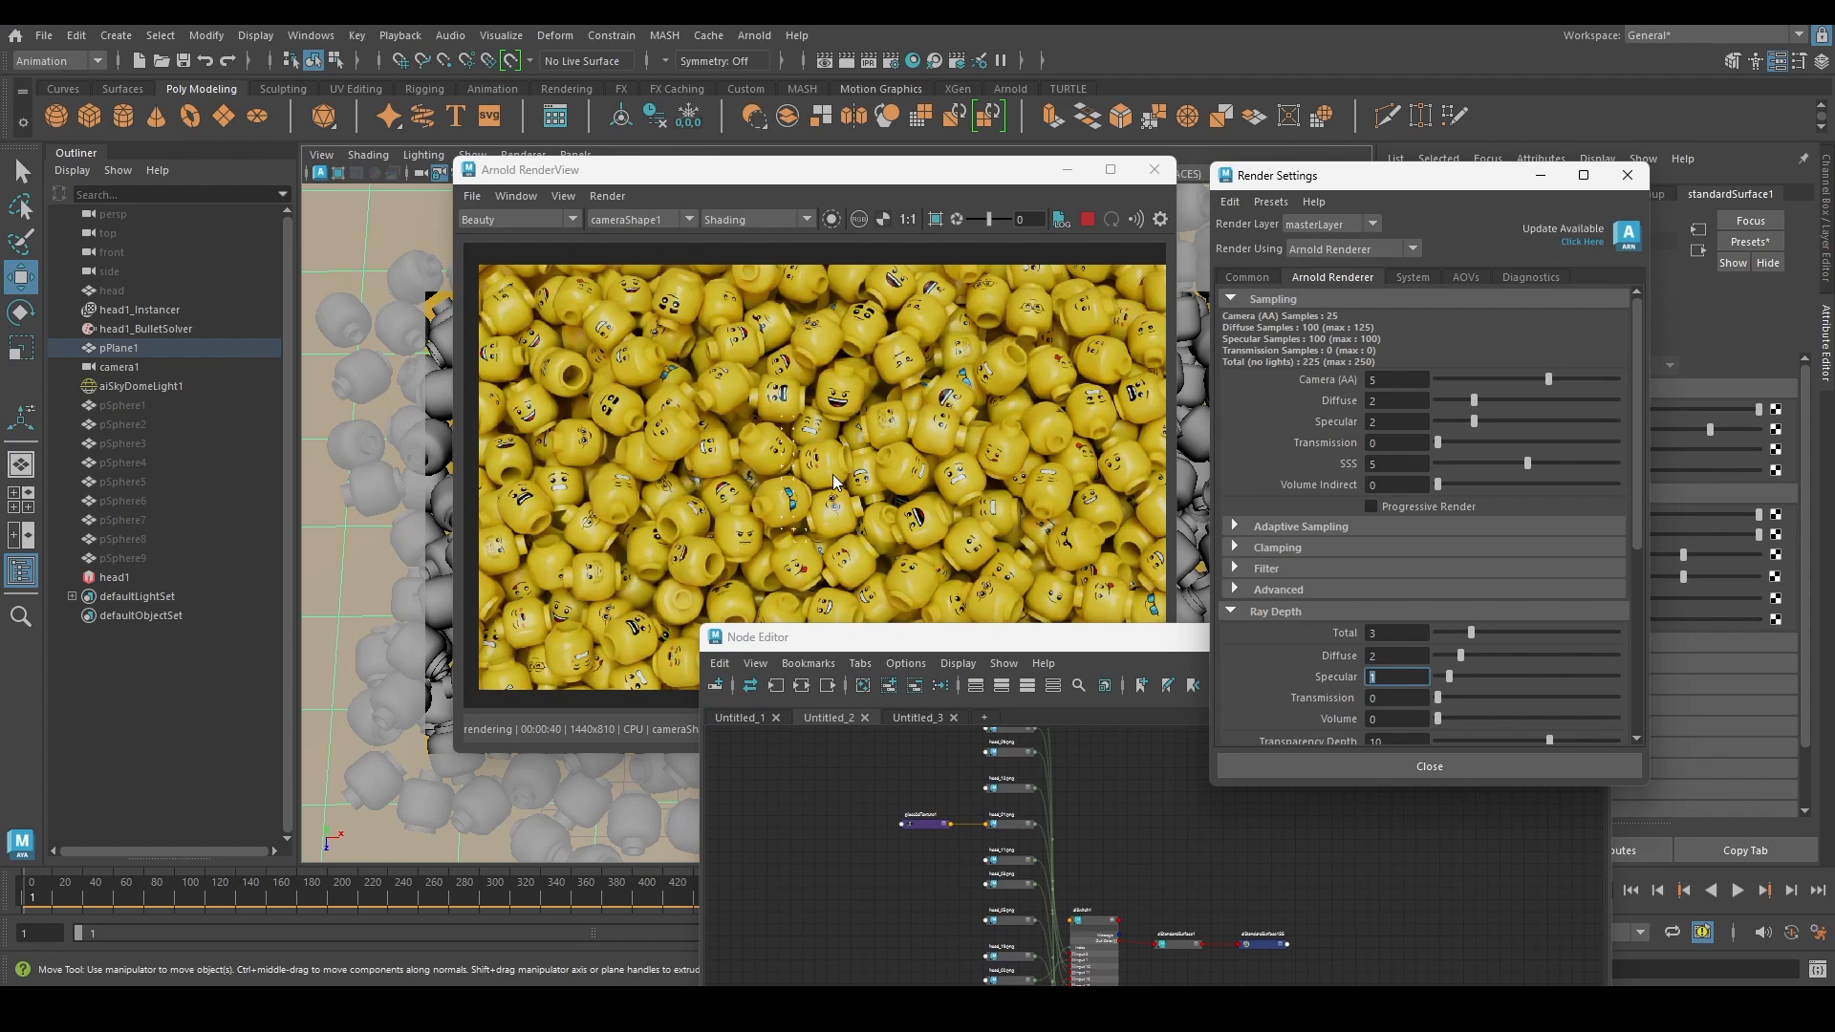
mouse_move(949, 474)
middle_mouse_down()
mouse_move(841, 495)
mouse_move(932, 466)
middle_mouse_up()
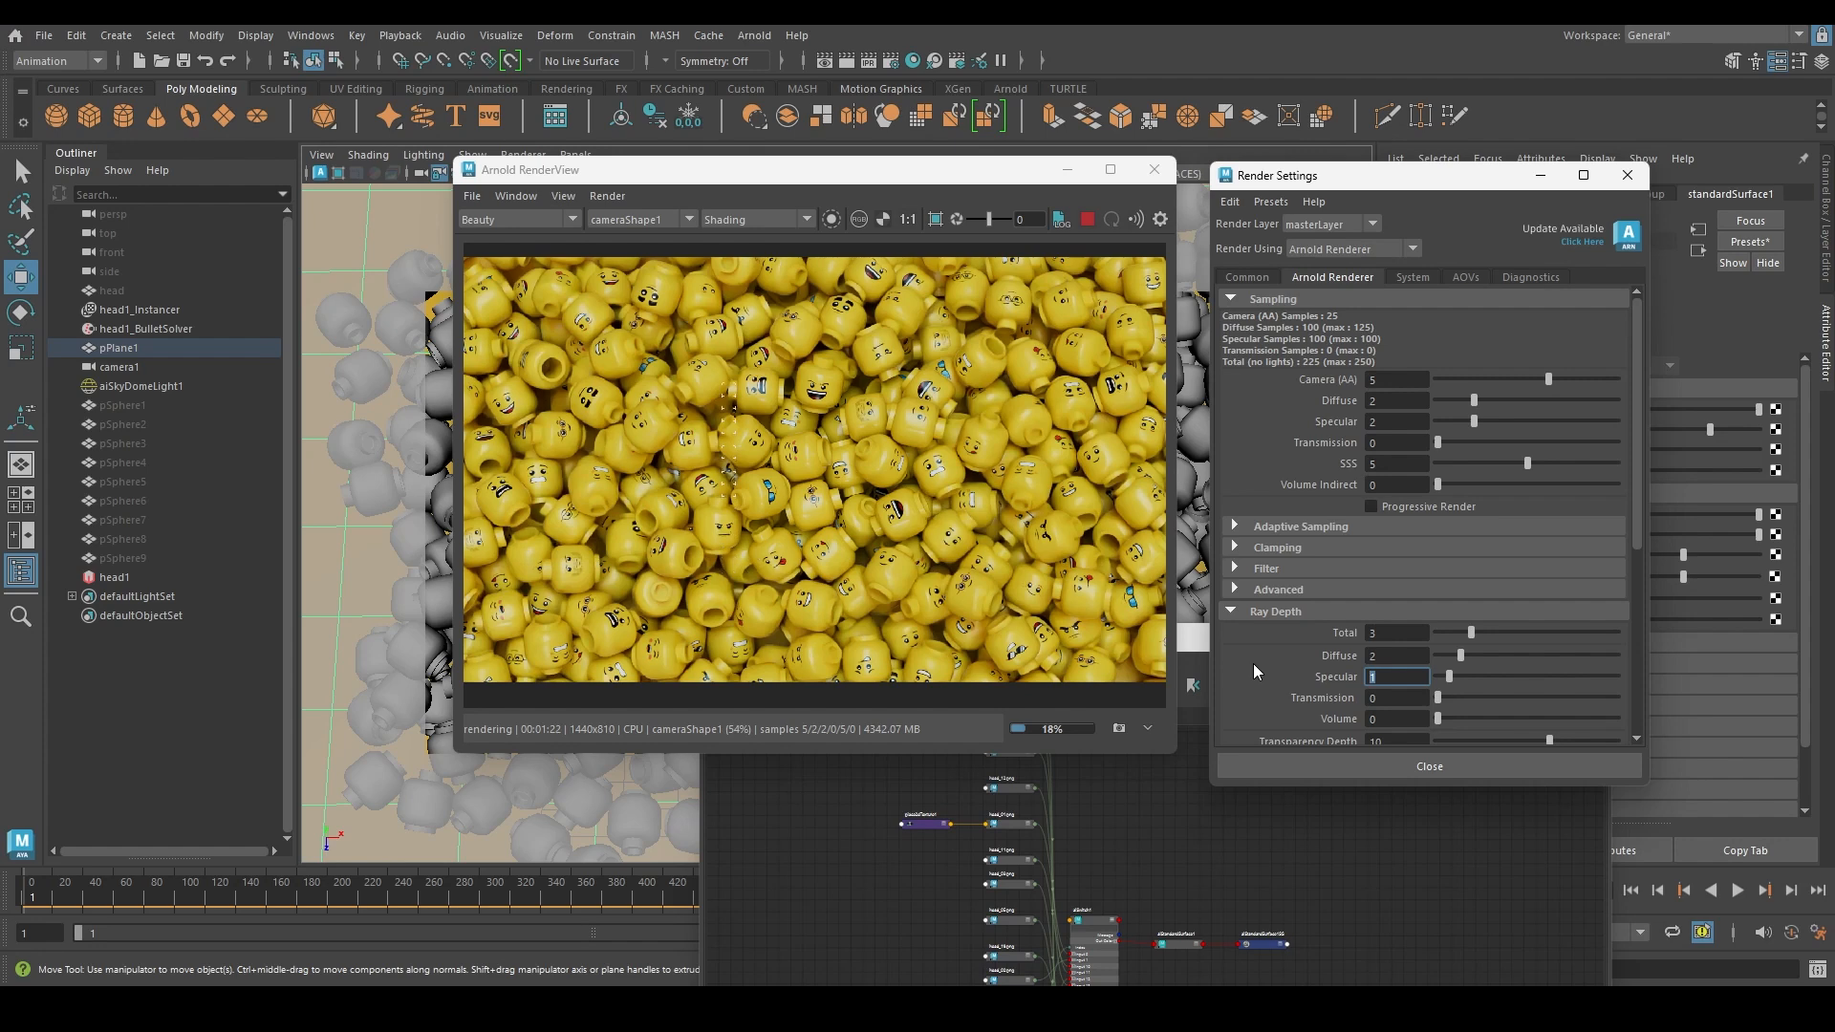
key("shift+Tab")
Review the list of active AOVs in the render settings and display the diffuse_direct AOV in the render view
left_click(1465, 277)
scroll(1363, 607, "down", 5)
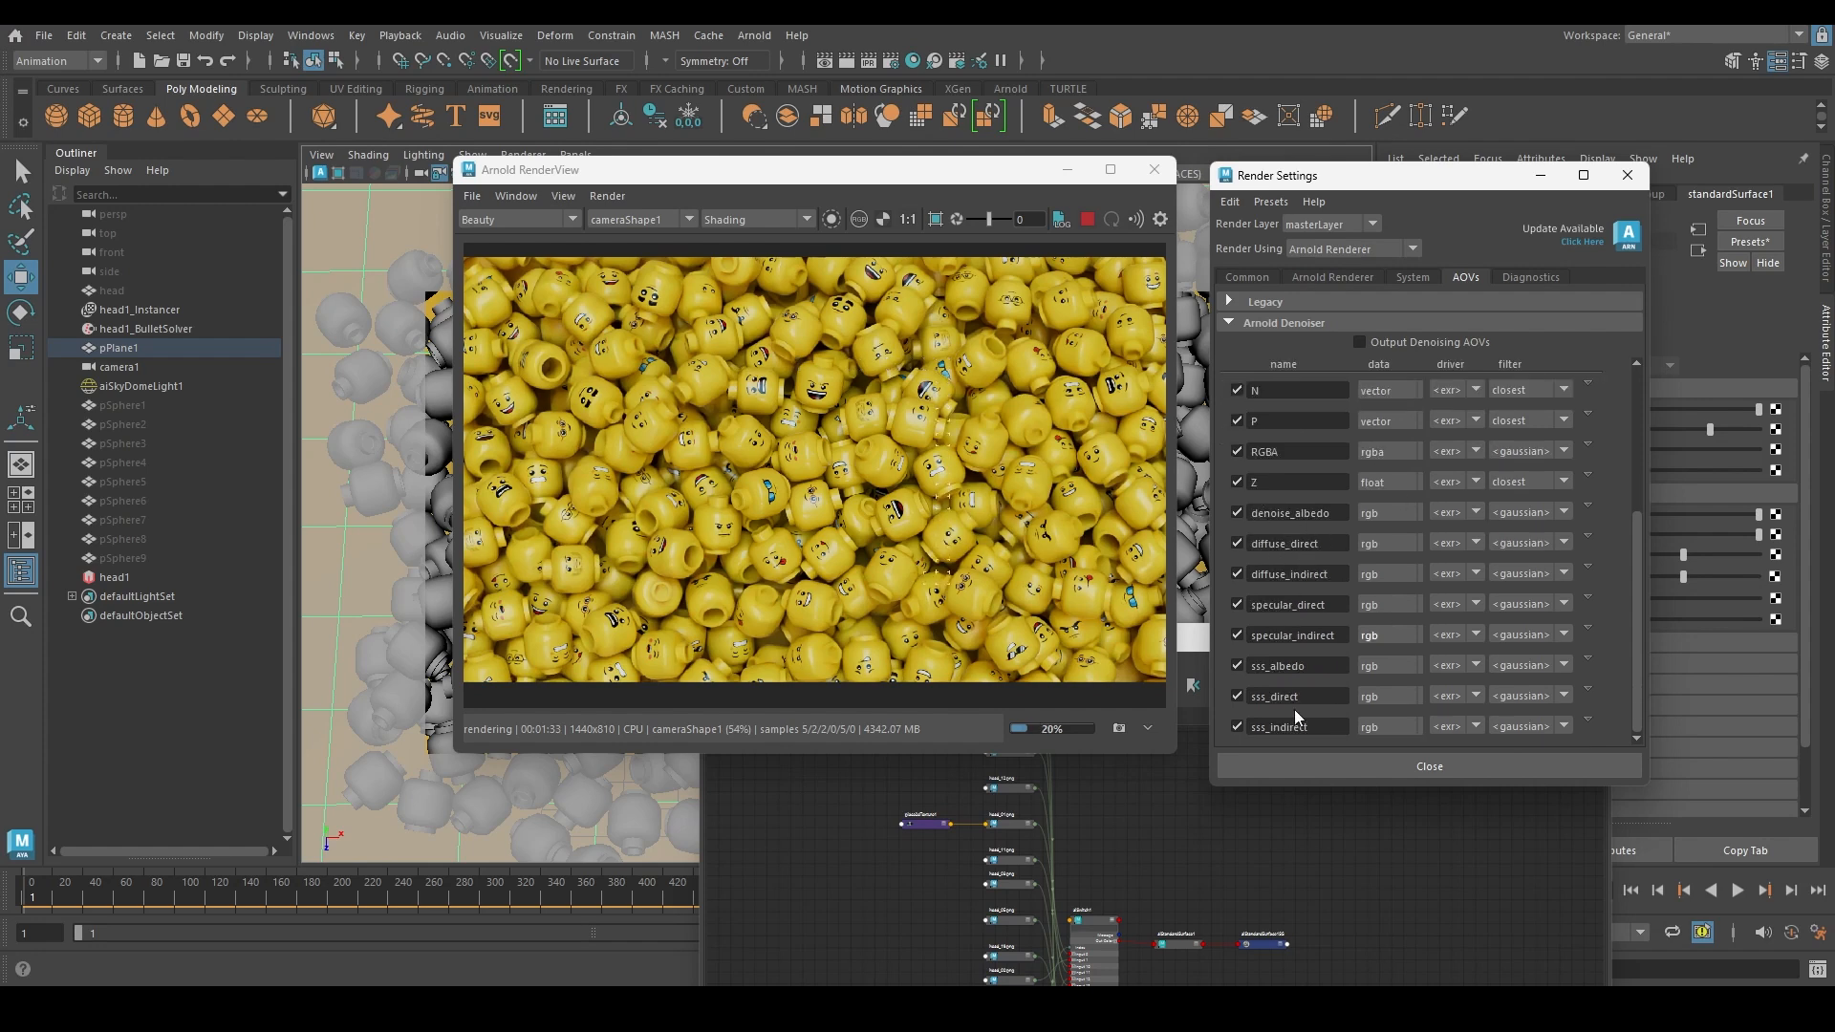
left_click(521, 219)
left_click(506, 341)
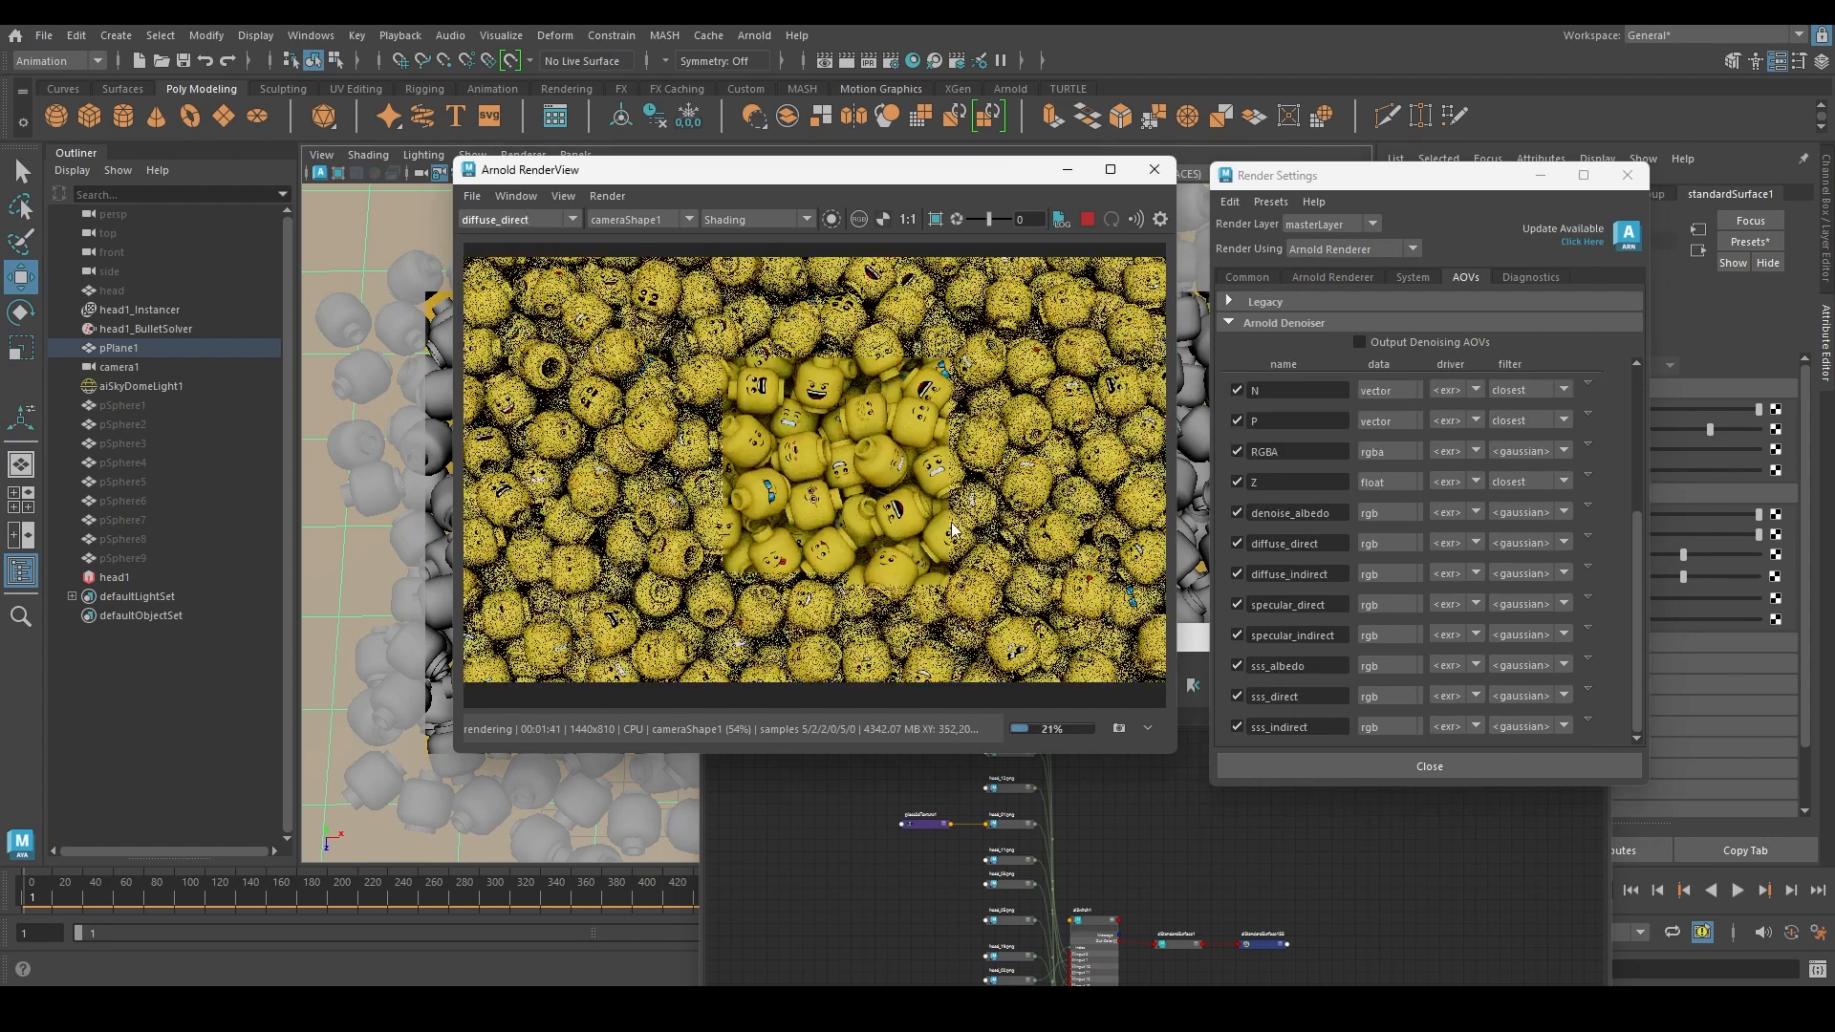
Set the Subsurface Weight of aiStandardSurface1 to 1 and connect the aiSwitch1 output color to its SubSurface Color
left_click_drag(913, 170, 520, 116)
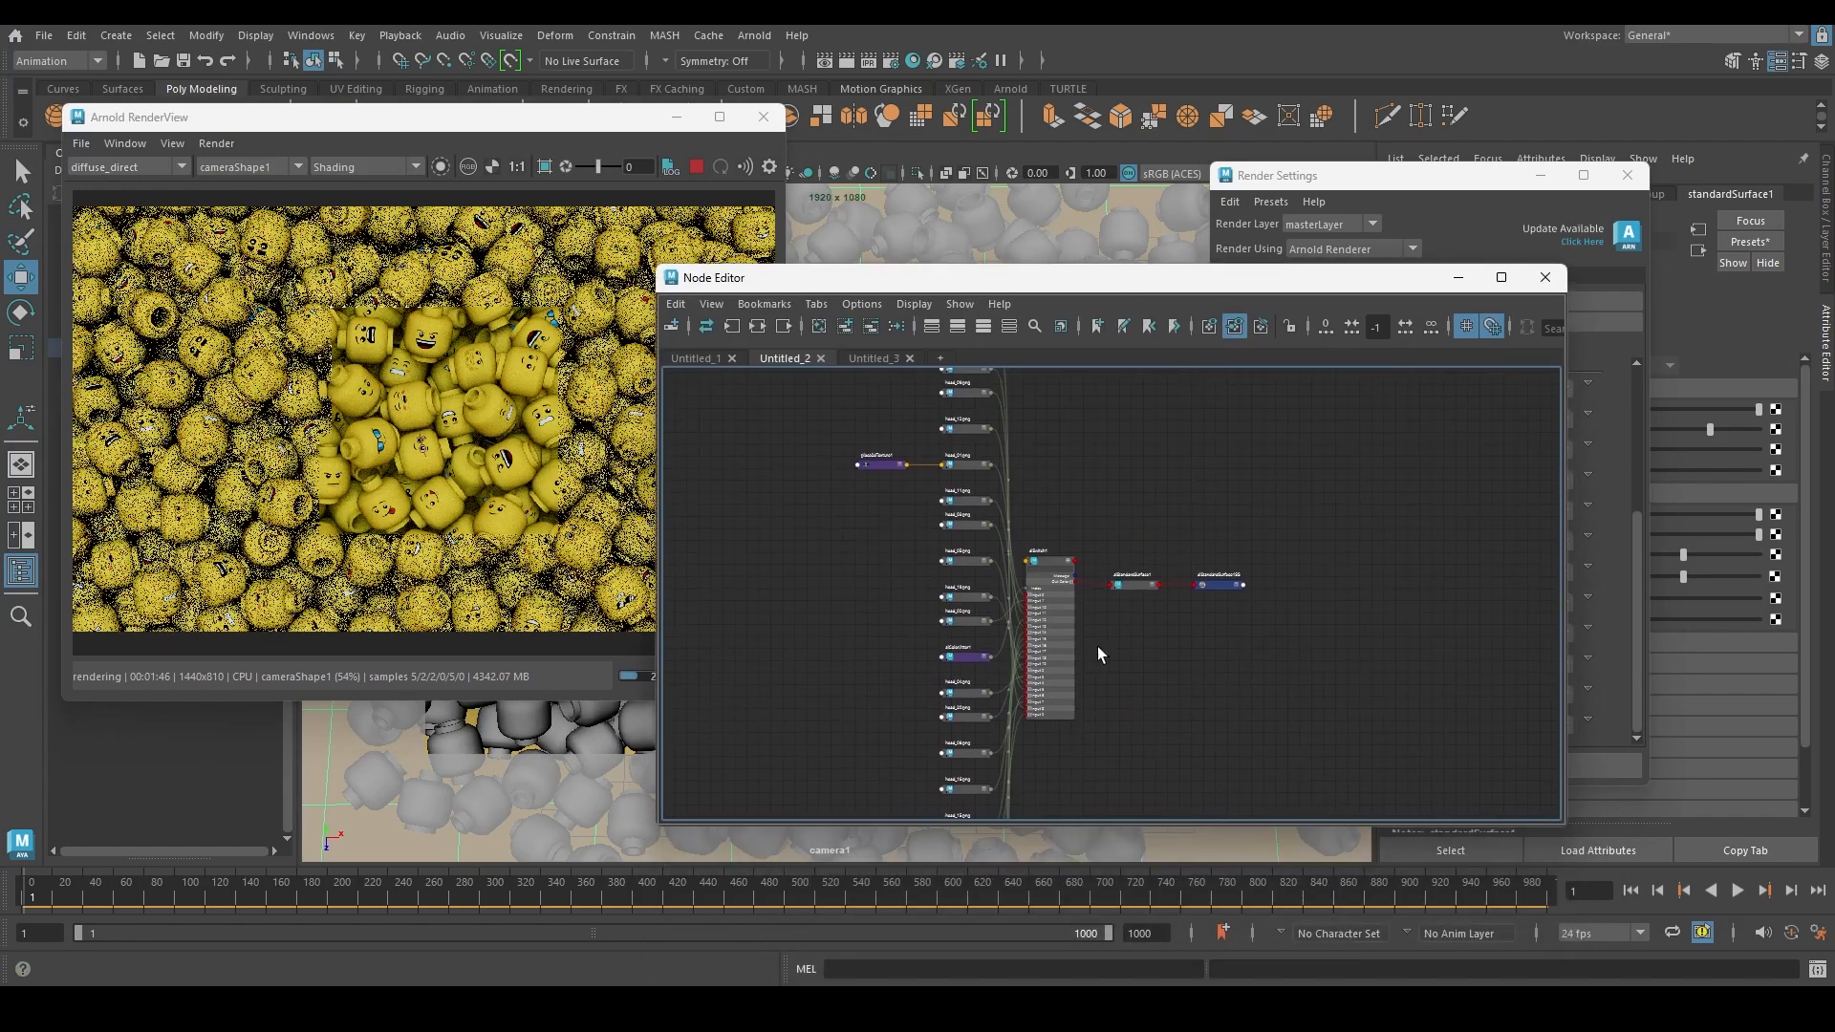
scroll(1097, 646, "up", 5)
left_click(1201, 543)
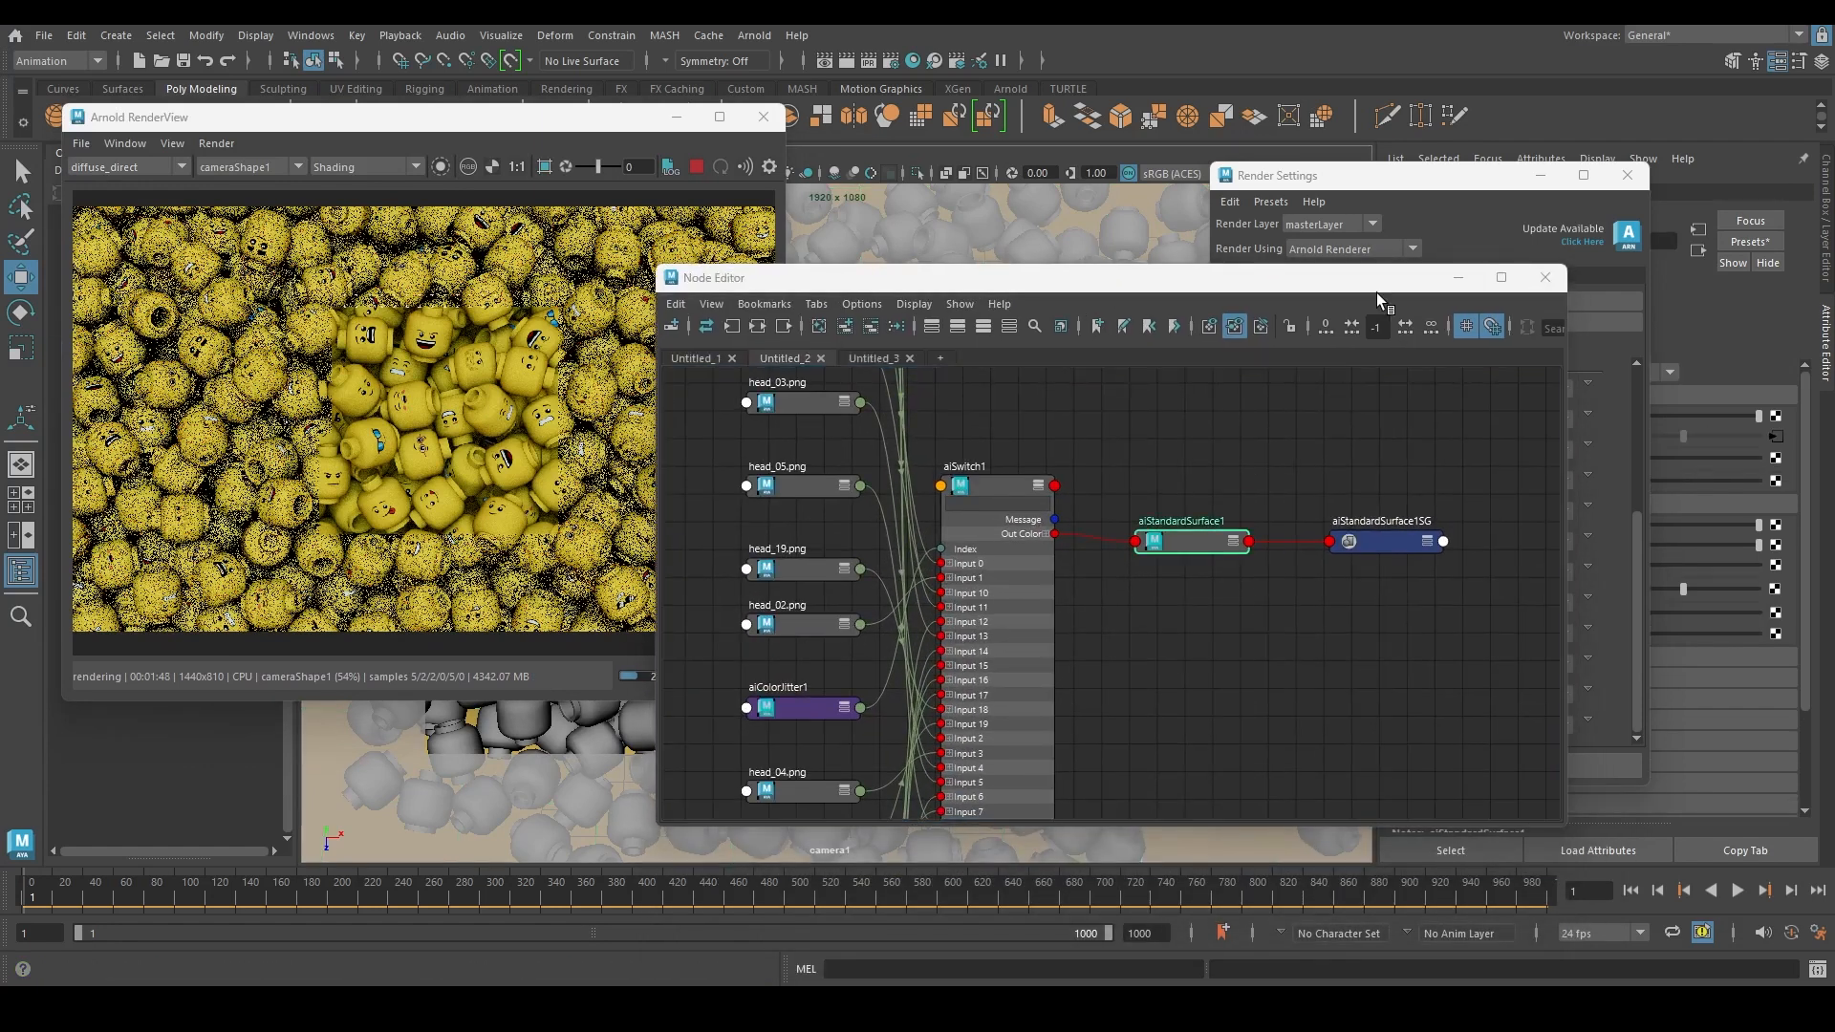
left_click_drag(1378, 288, 1041, 275)
left_click_drag(1382, 177, 1068, 736)
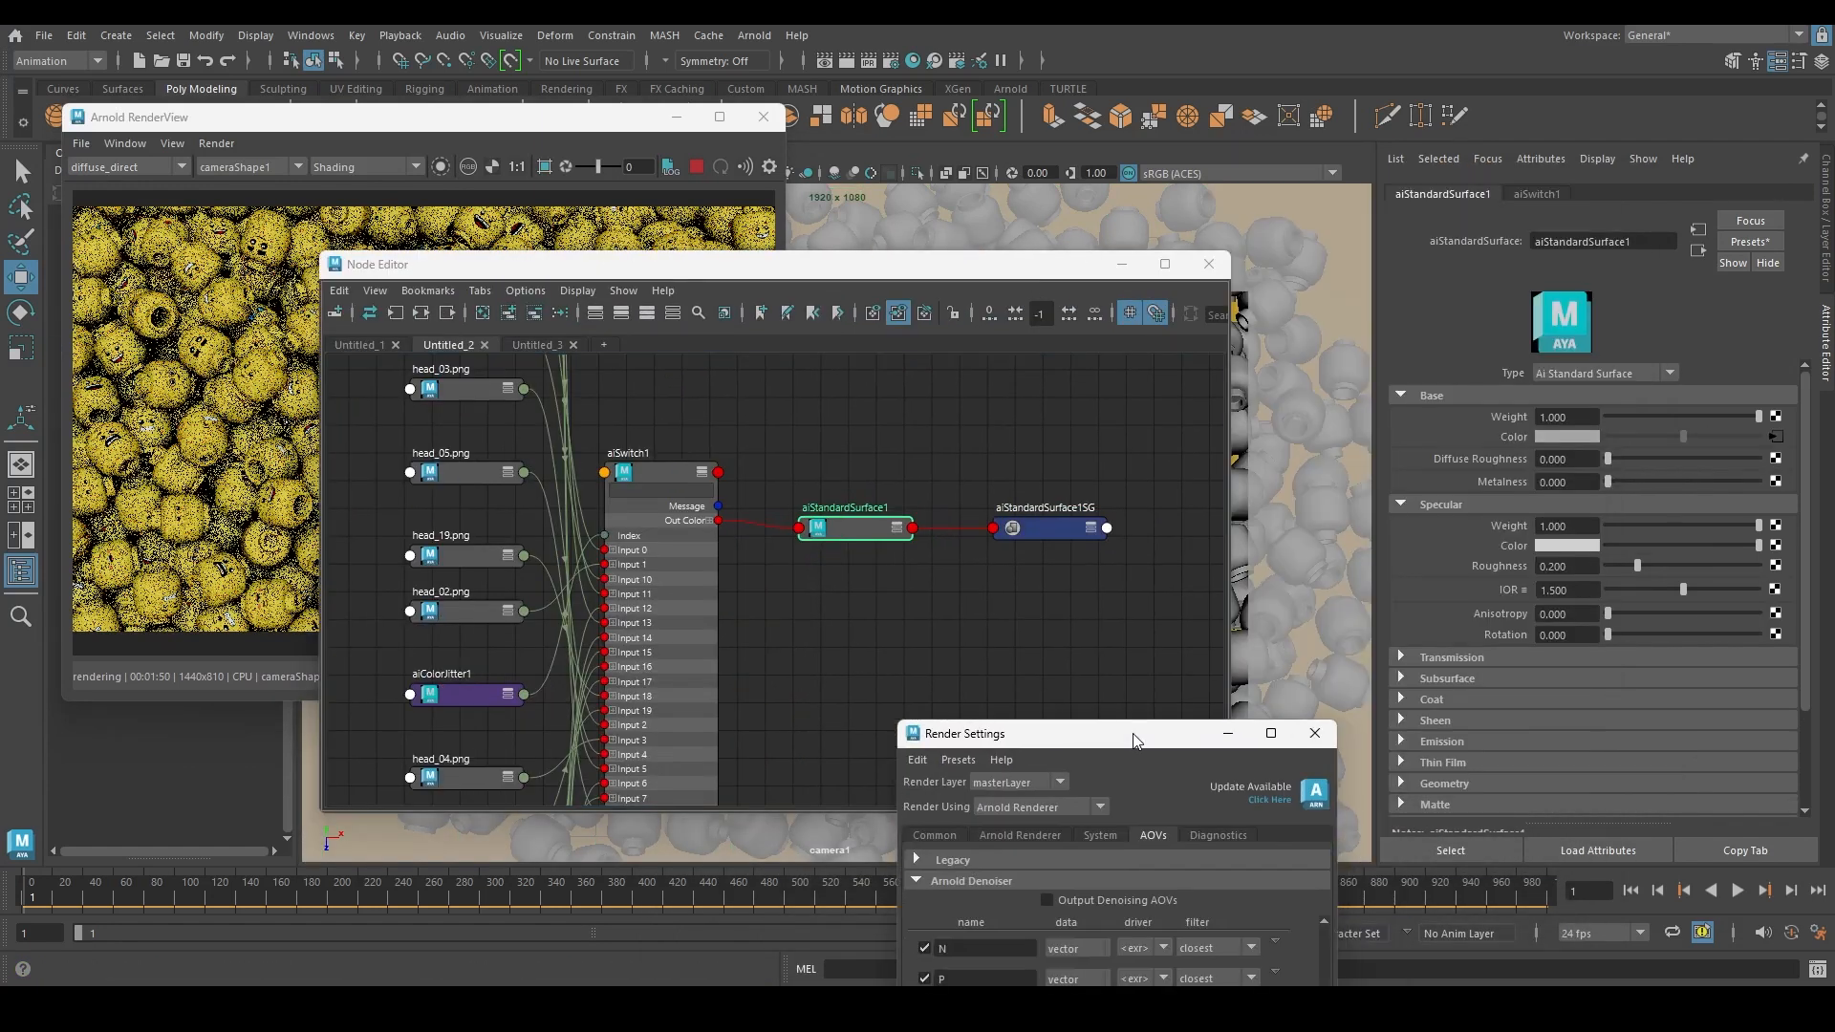
left_click(1442, 679)
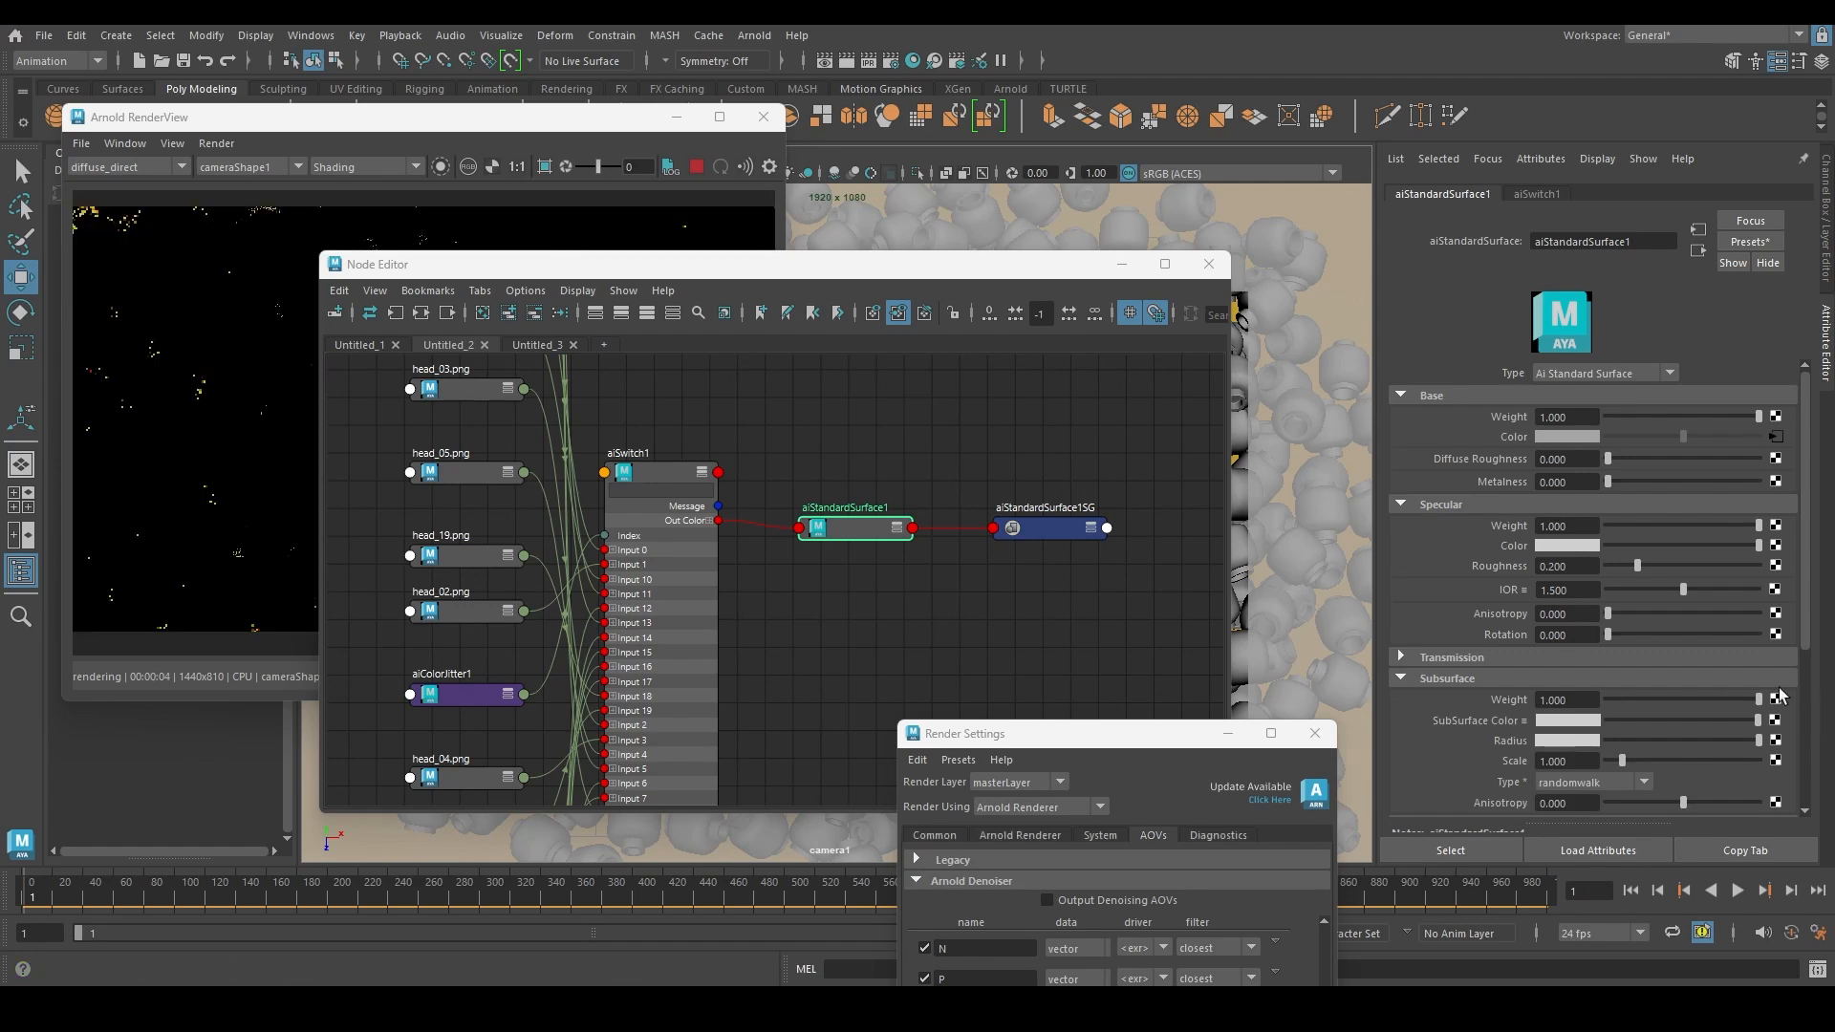
left_click(662, 552)
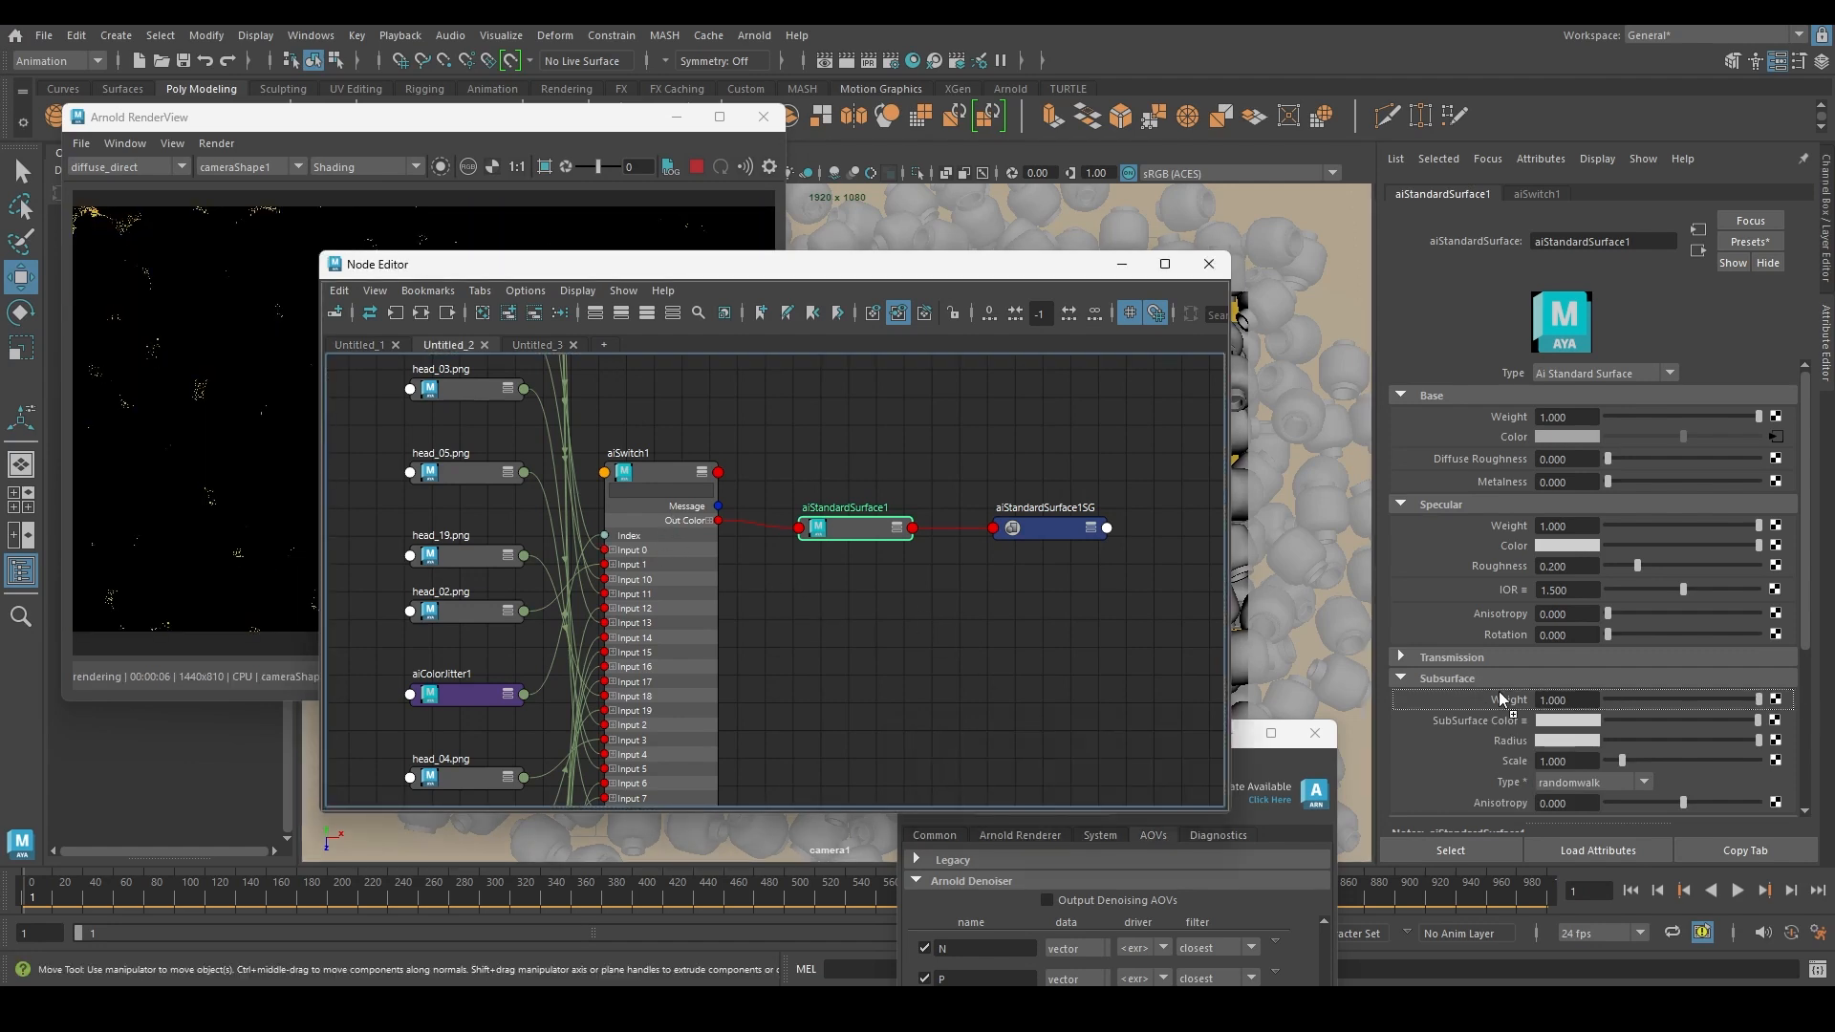
middle_click_drag(1499, 719, 1500, 722)
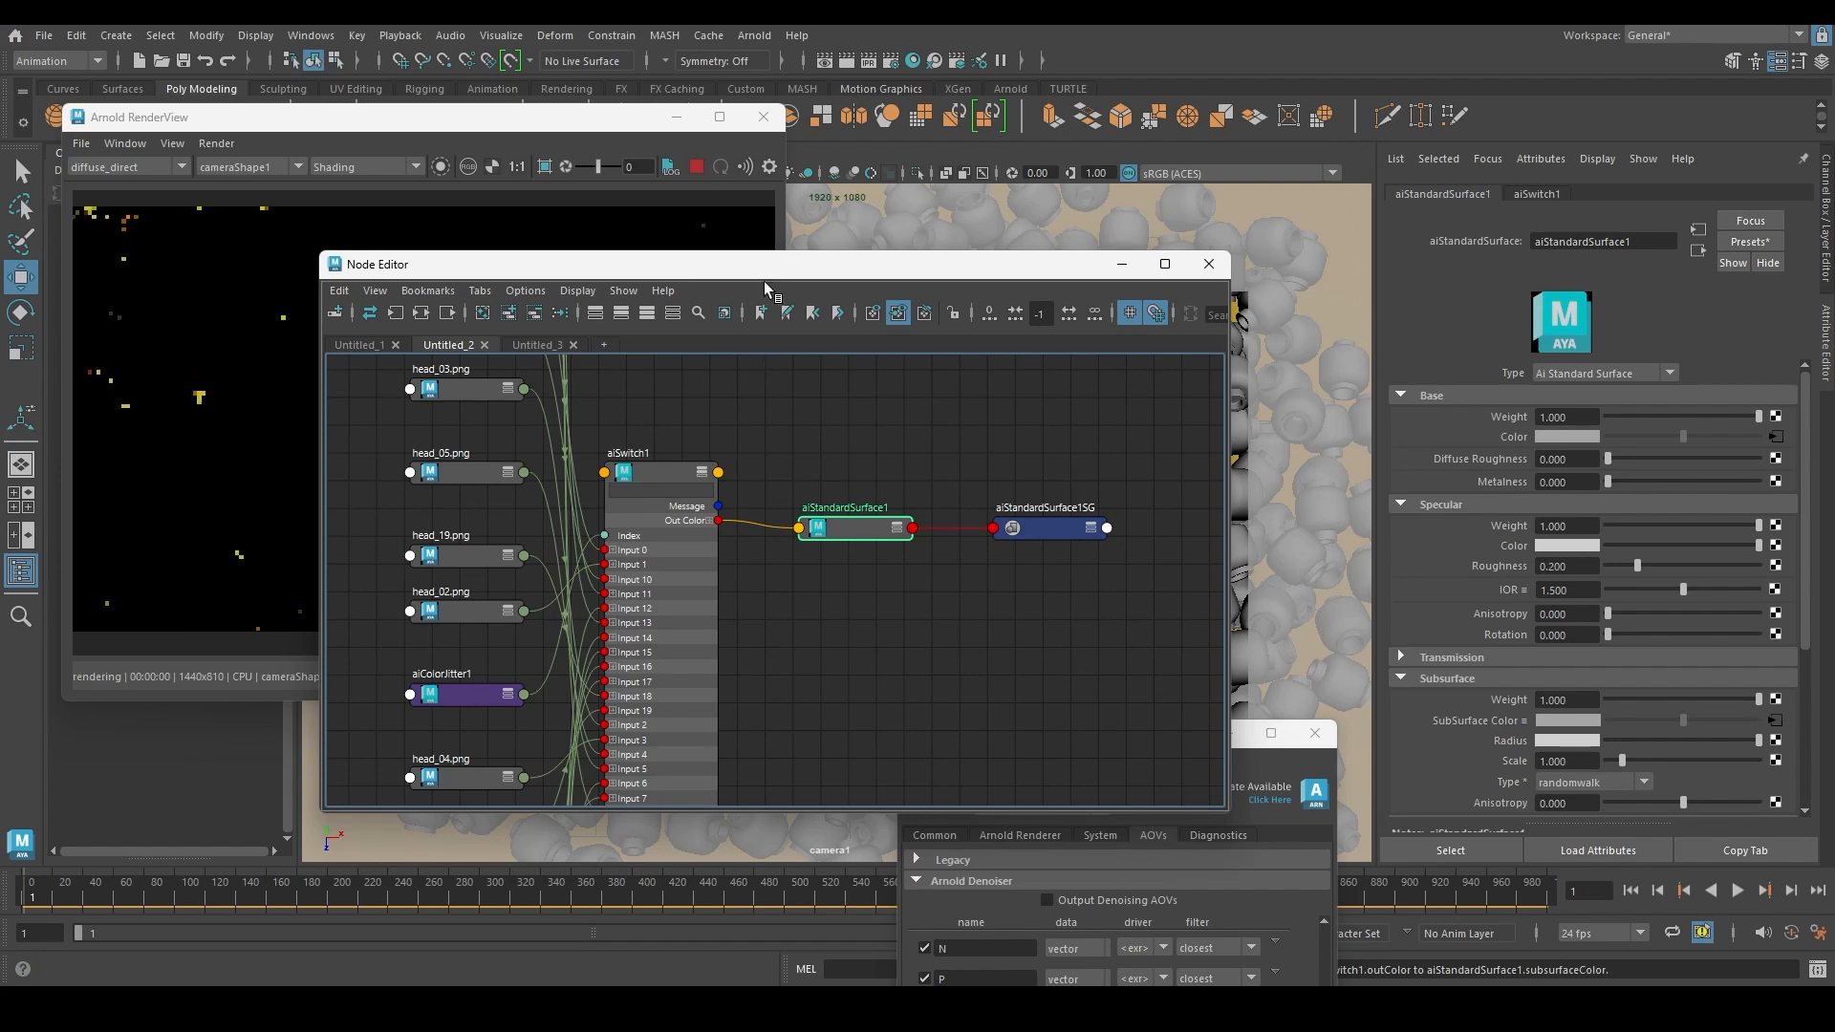
Inspect the sss_direct AOV of the heads in the render view and return the display to Beauty
left_click_drag(768, 267, 1125, 292)
left_click(129, 167)
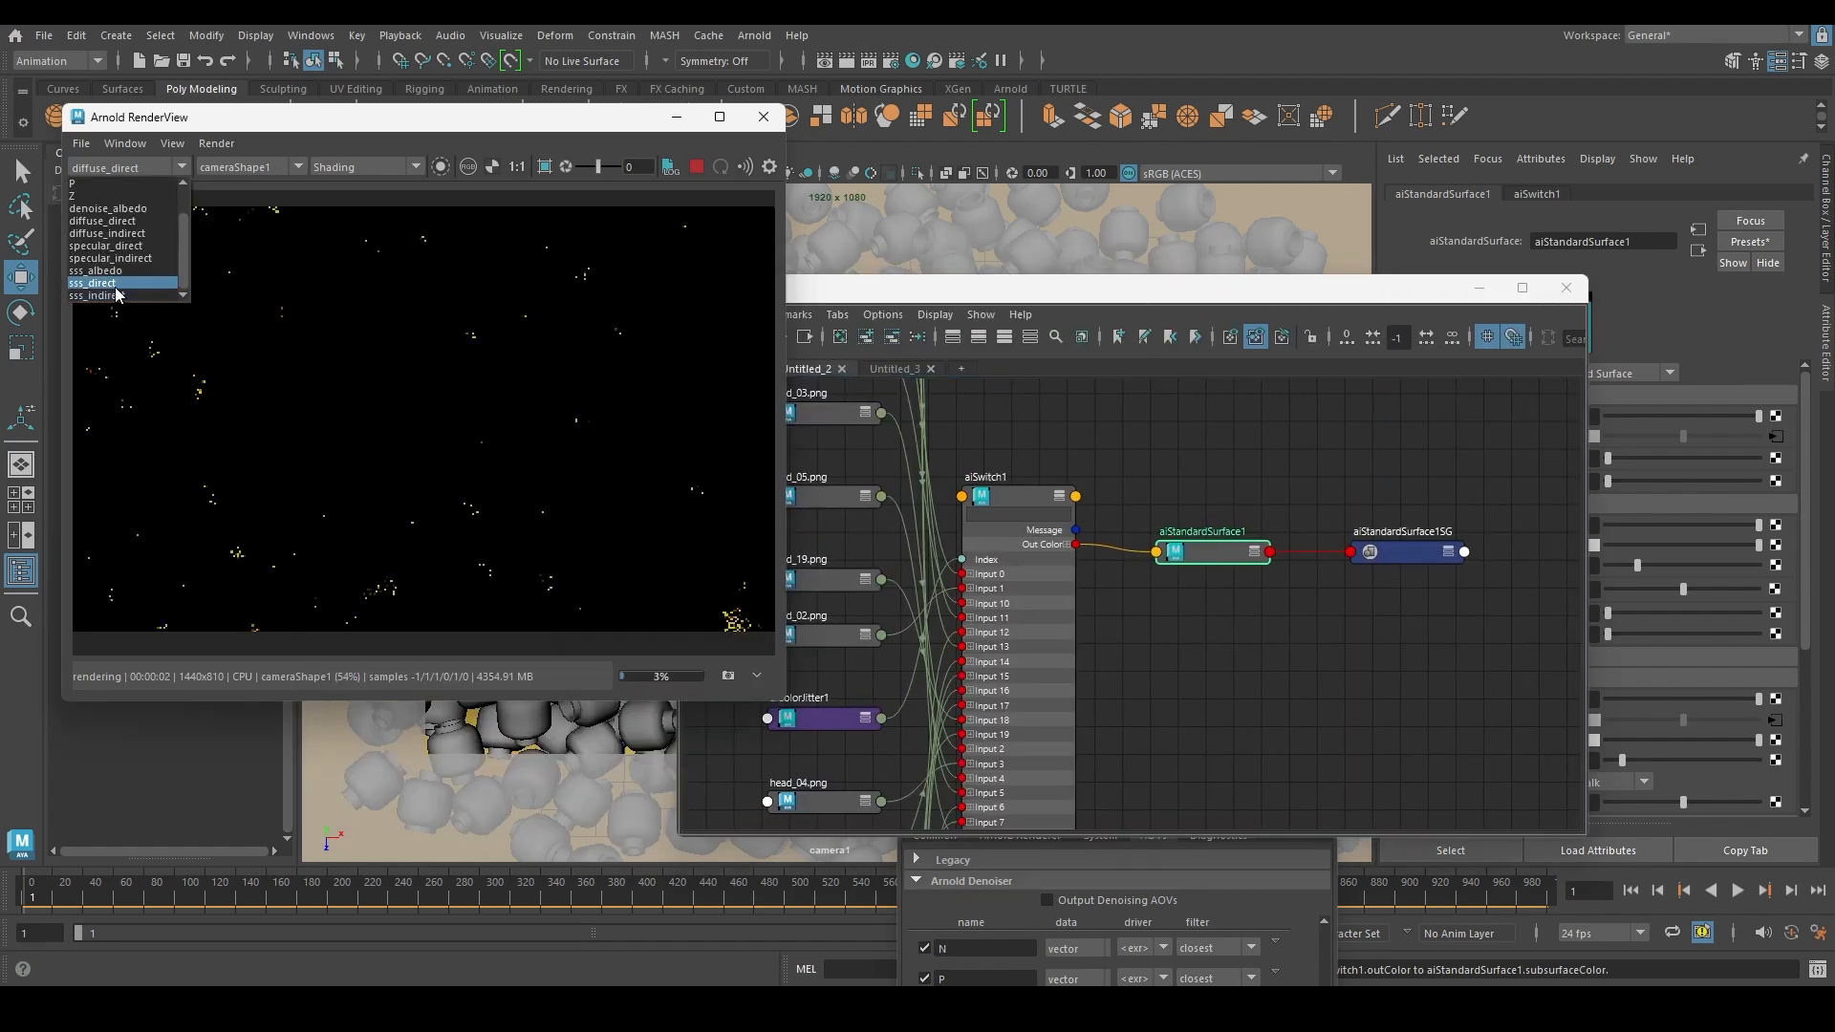
left_click(116, 285)
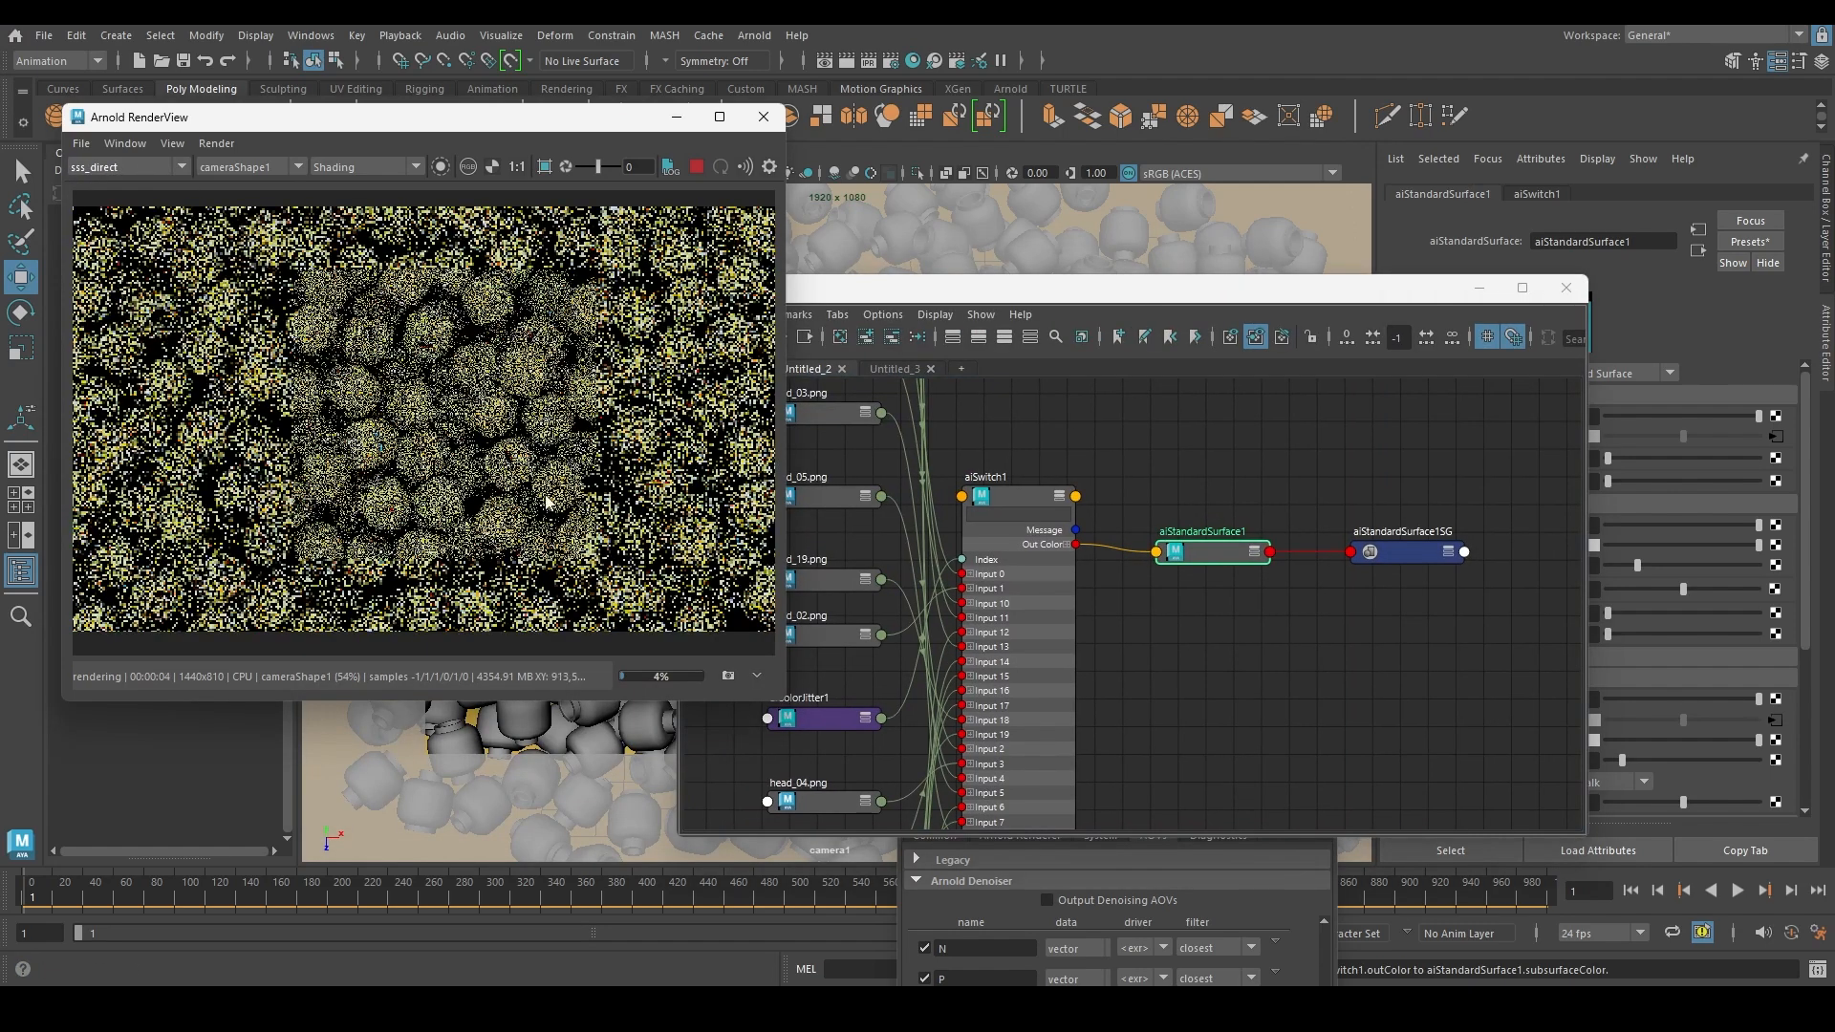
left_click(134, 168)
scroll(113, 194, "up", 3)
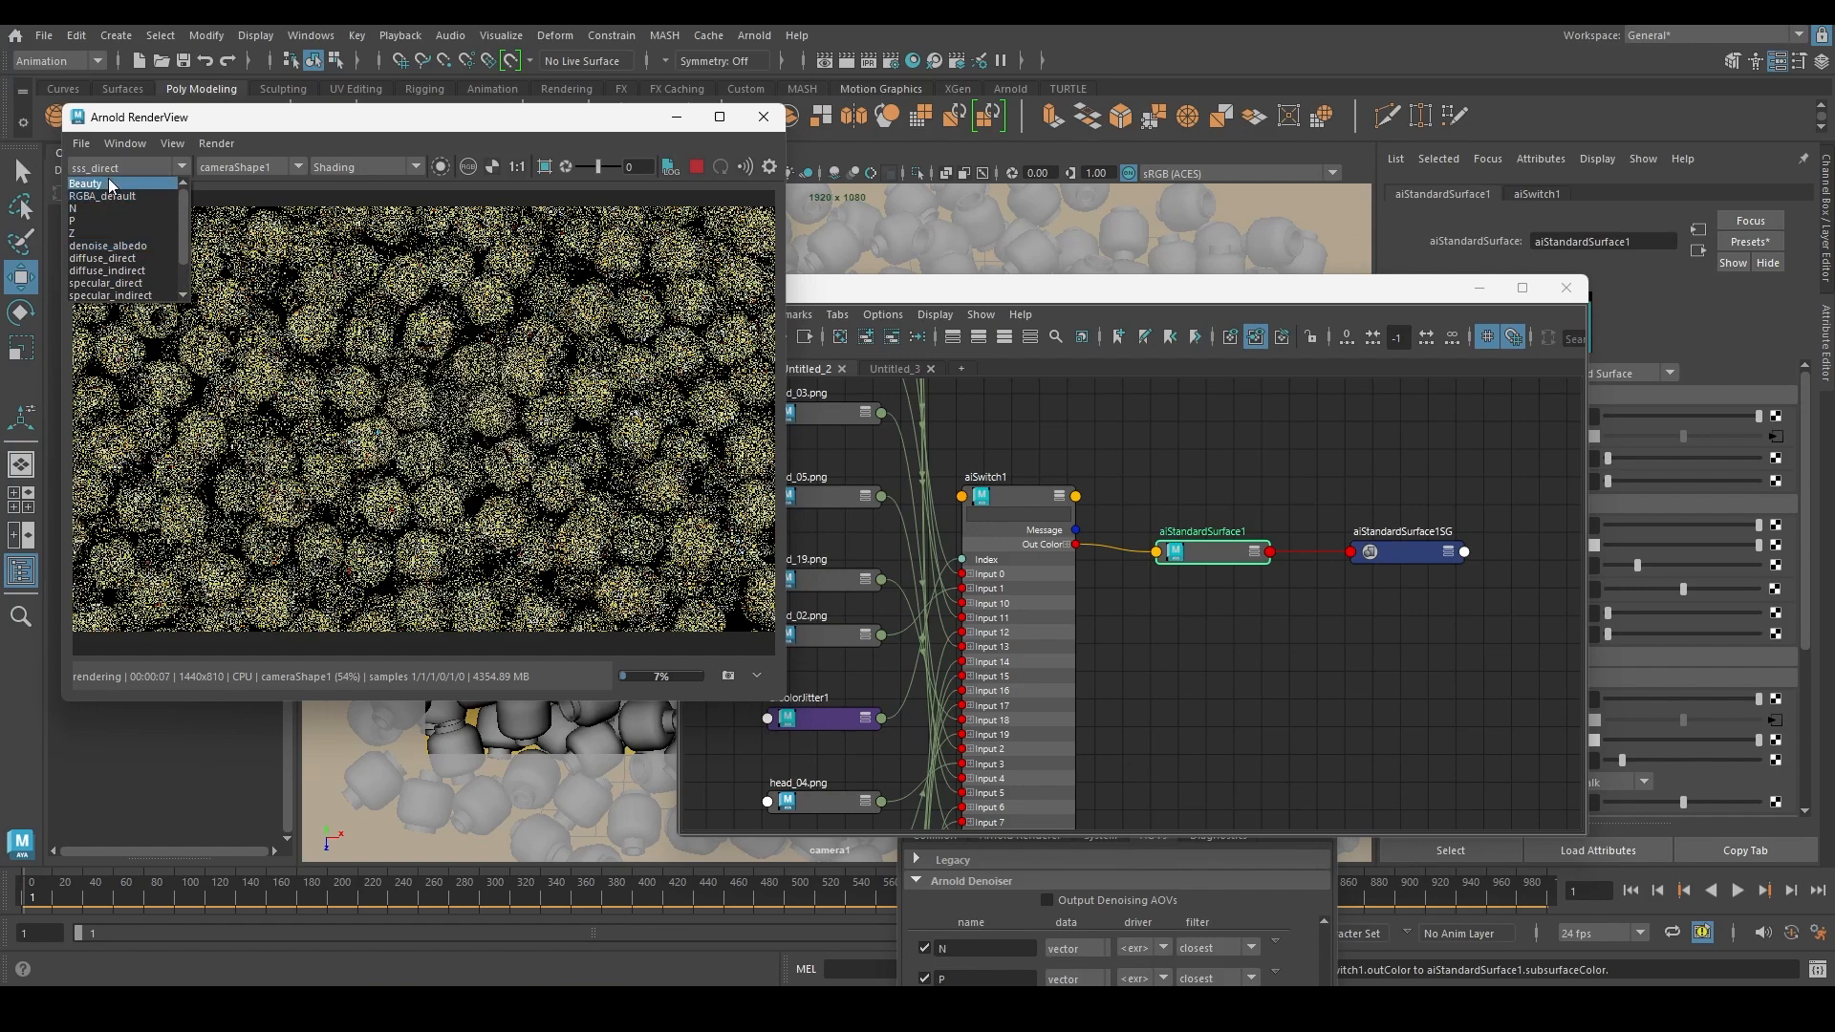
left_click(113, 183)
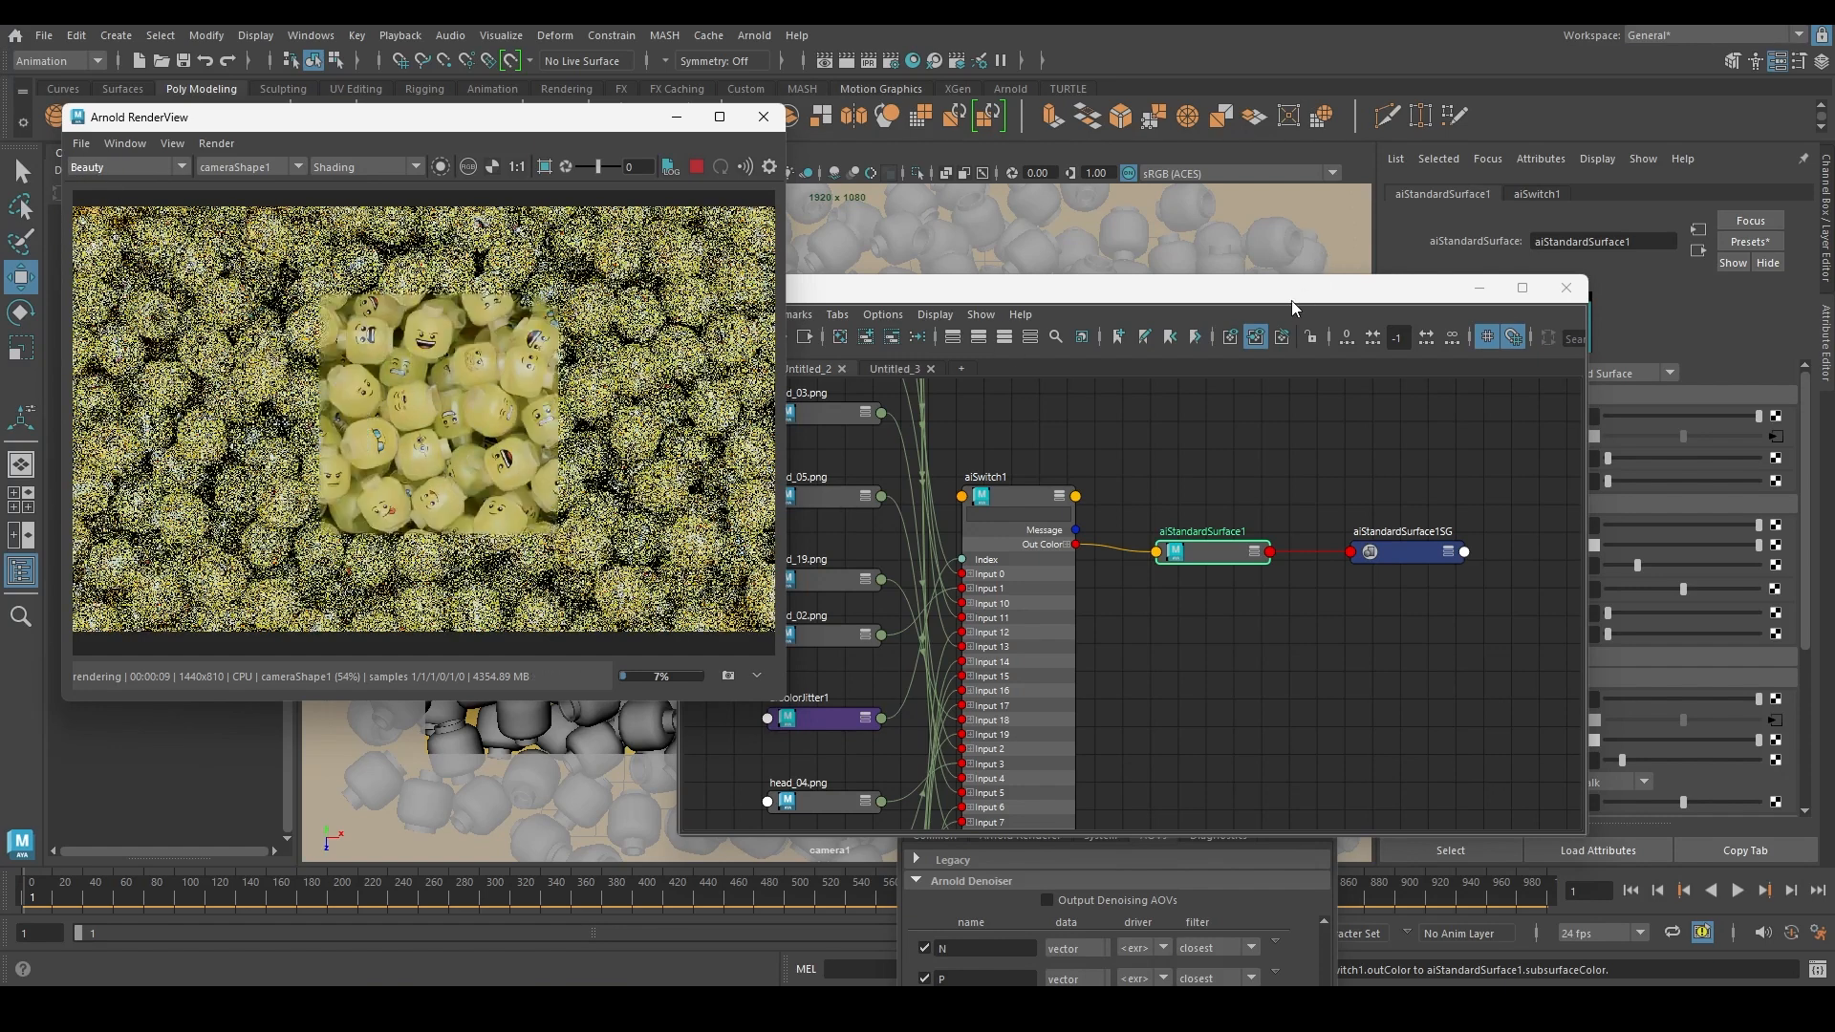
Set the Subsurface Radius color of aiStandardSurface1 to dark orange with hue 37.125, saturation 1 and value 0.118
left_click_drag(1296, 289, 1092, 221)
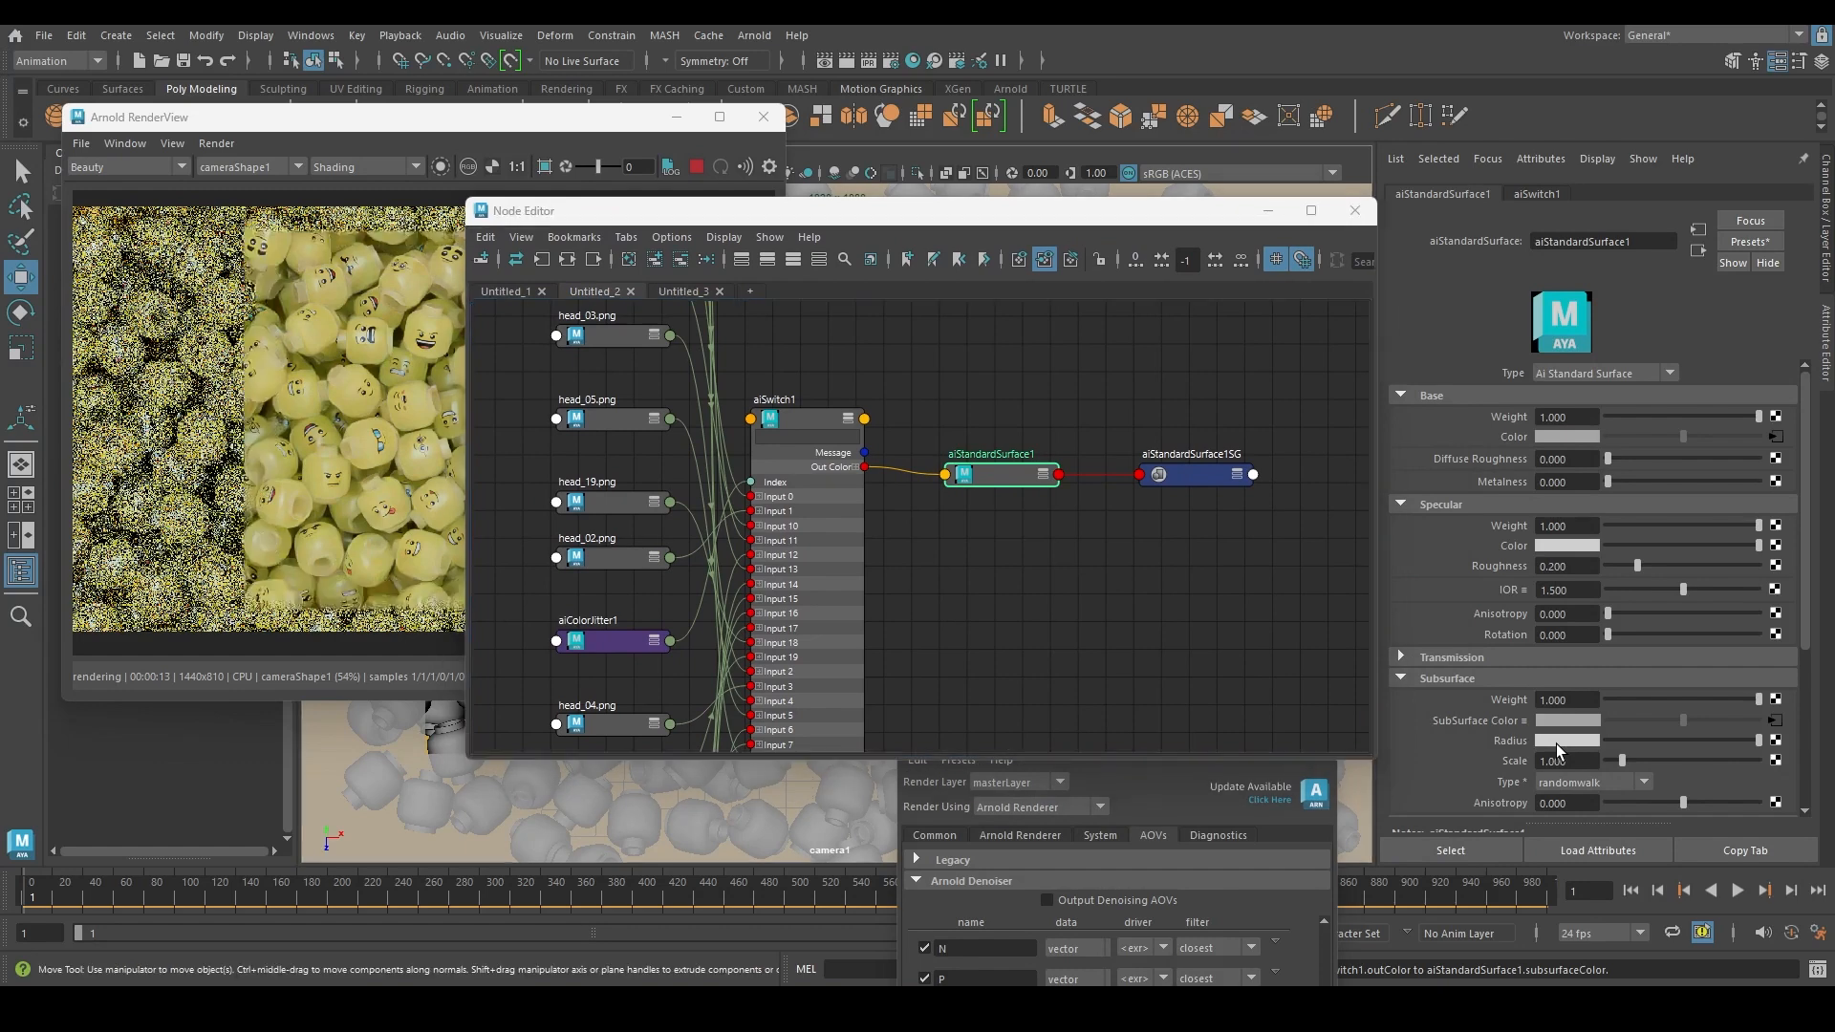
left_click(1557, 744)
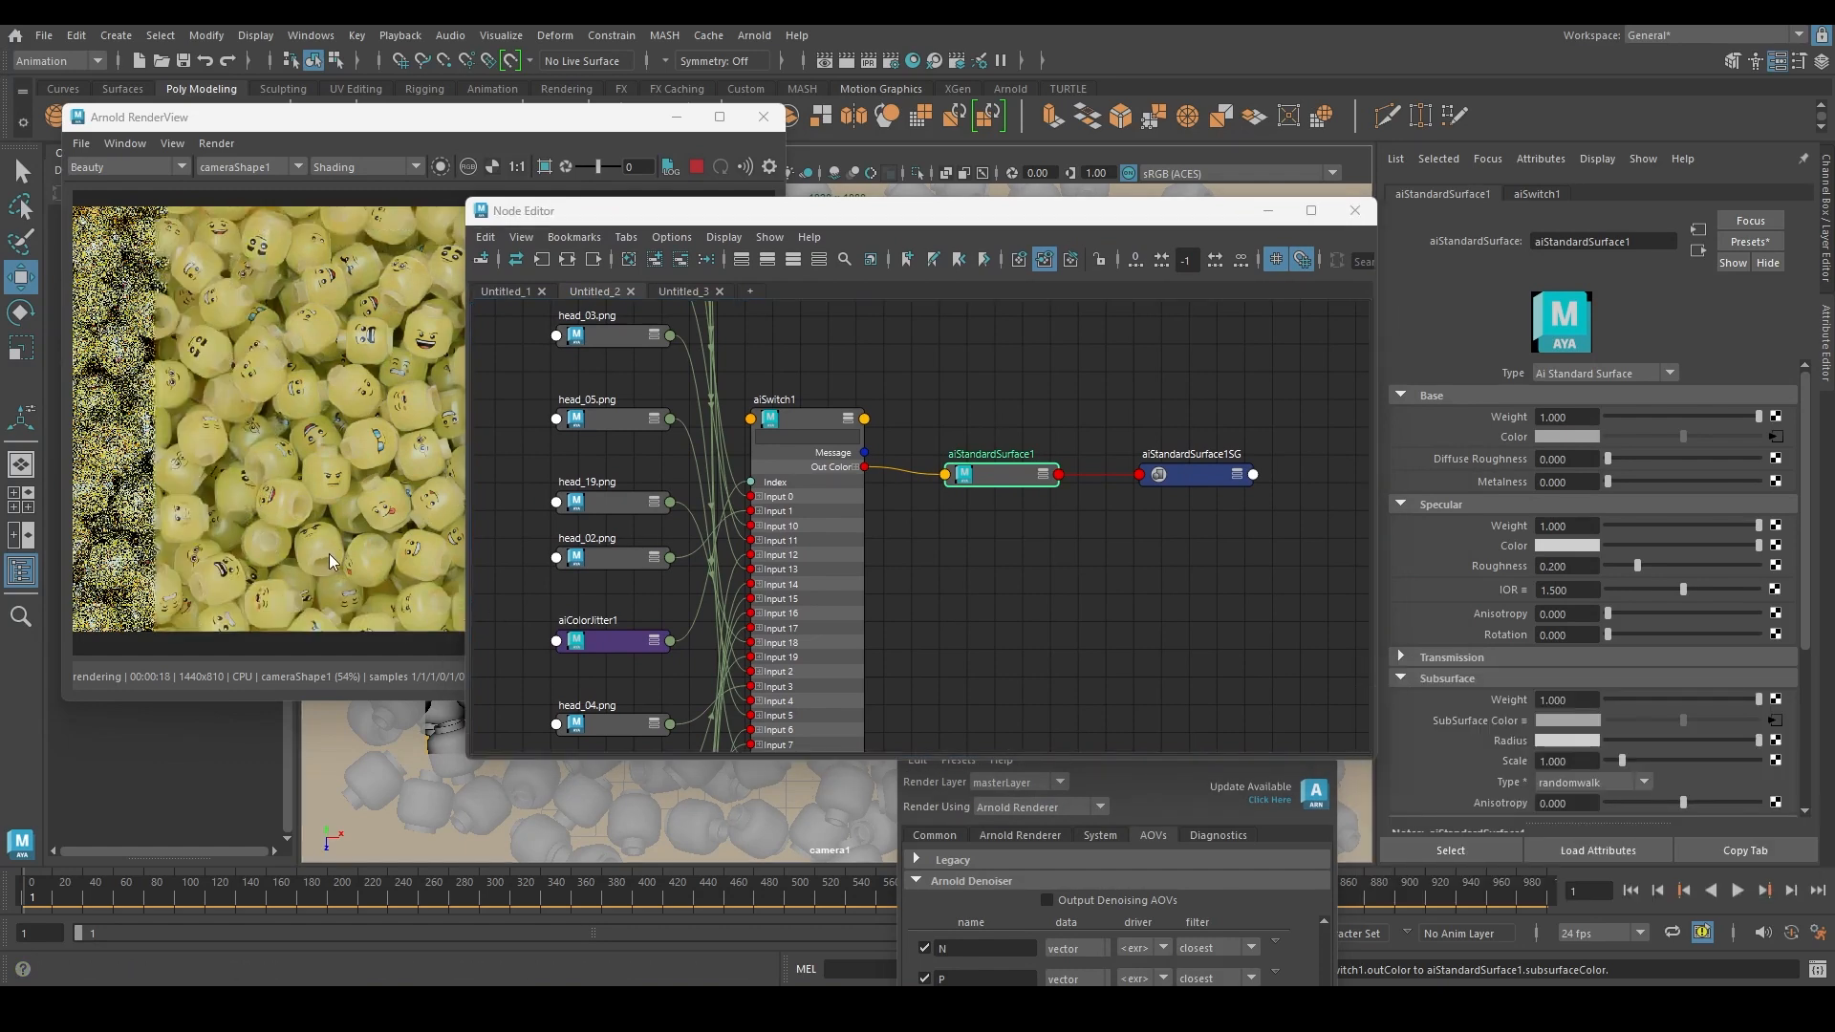
scroll(363, 409, "up", 6)
middle_click_drag(363, 409, 267, 474)
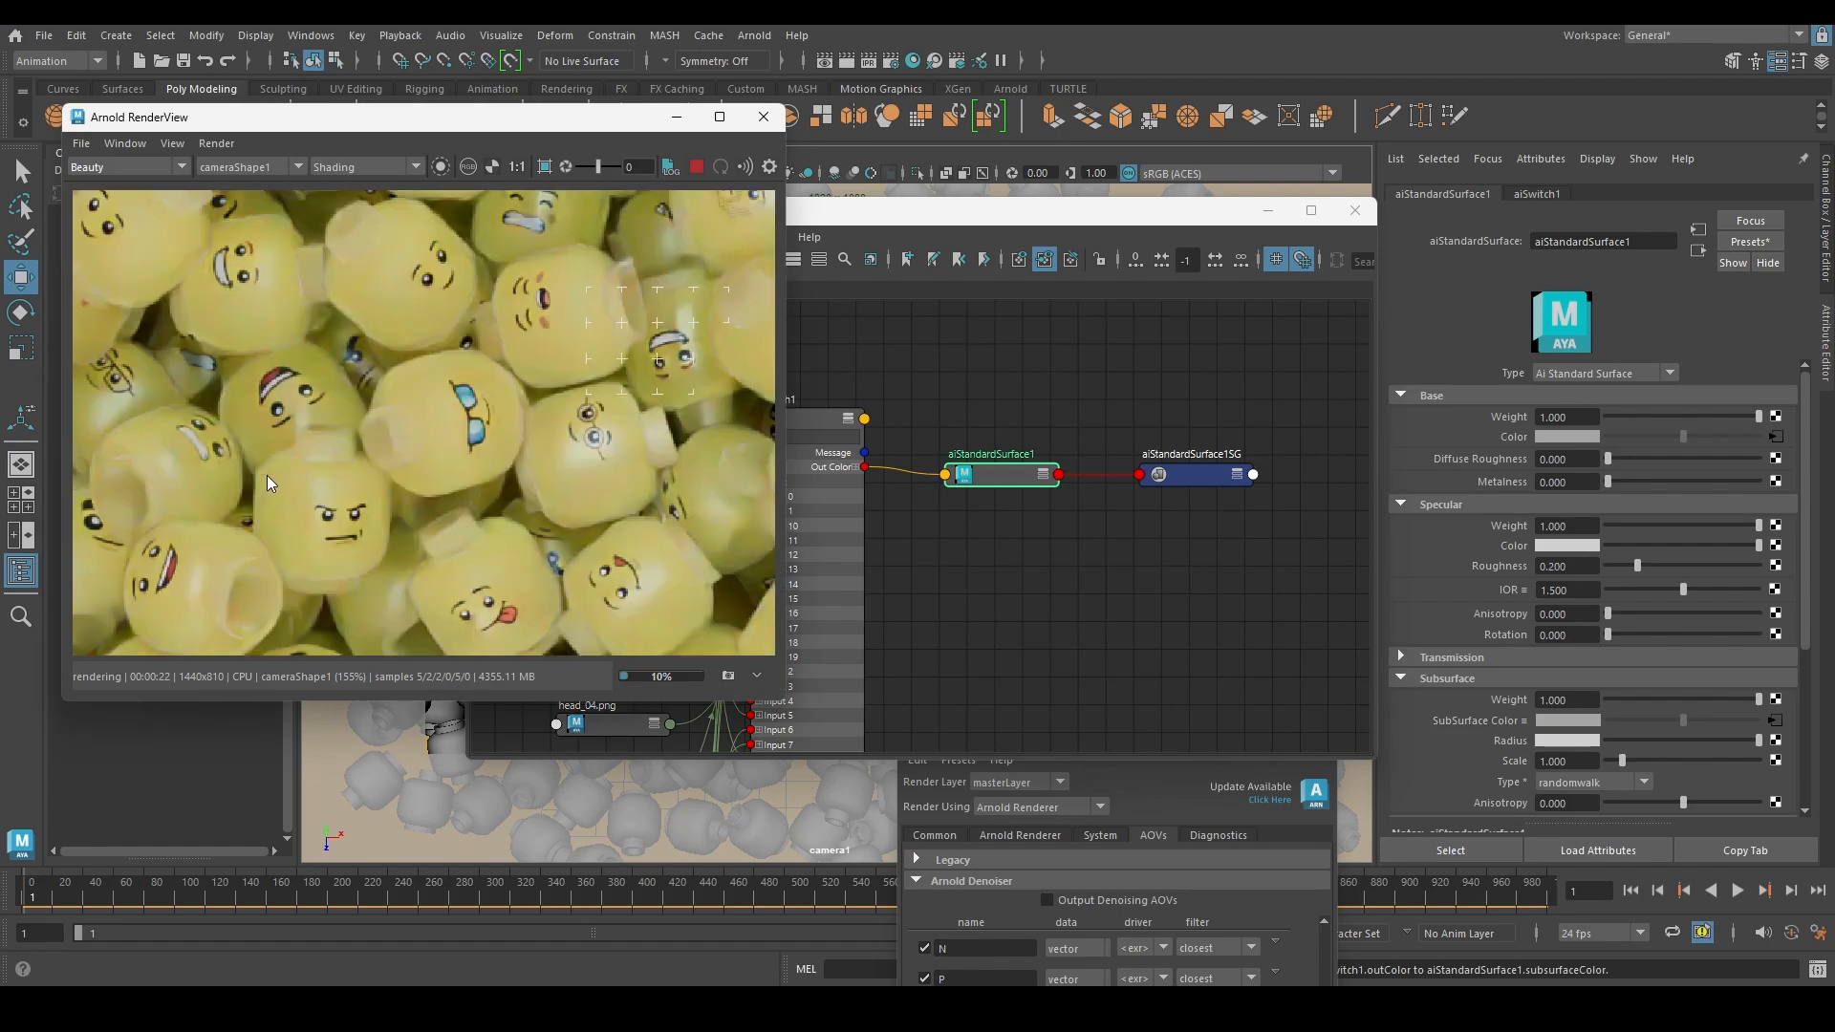
left_click(1560, 741)
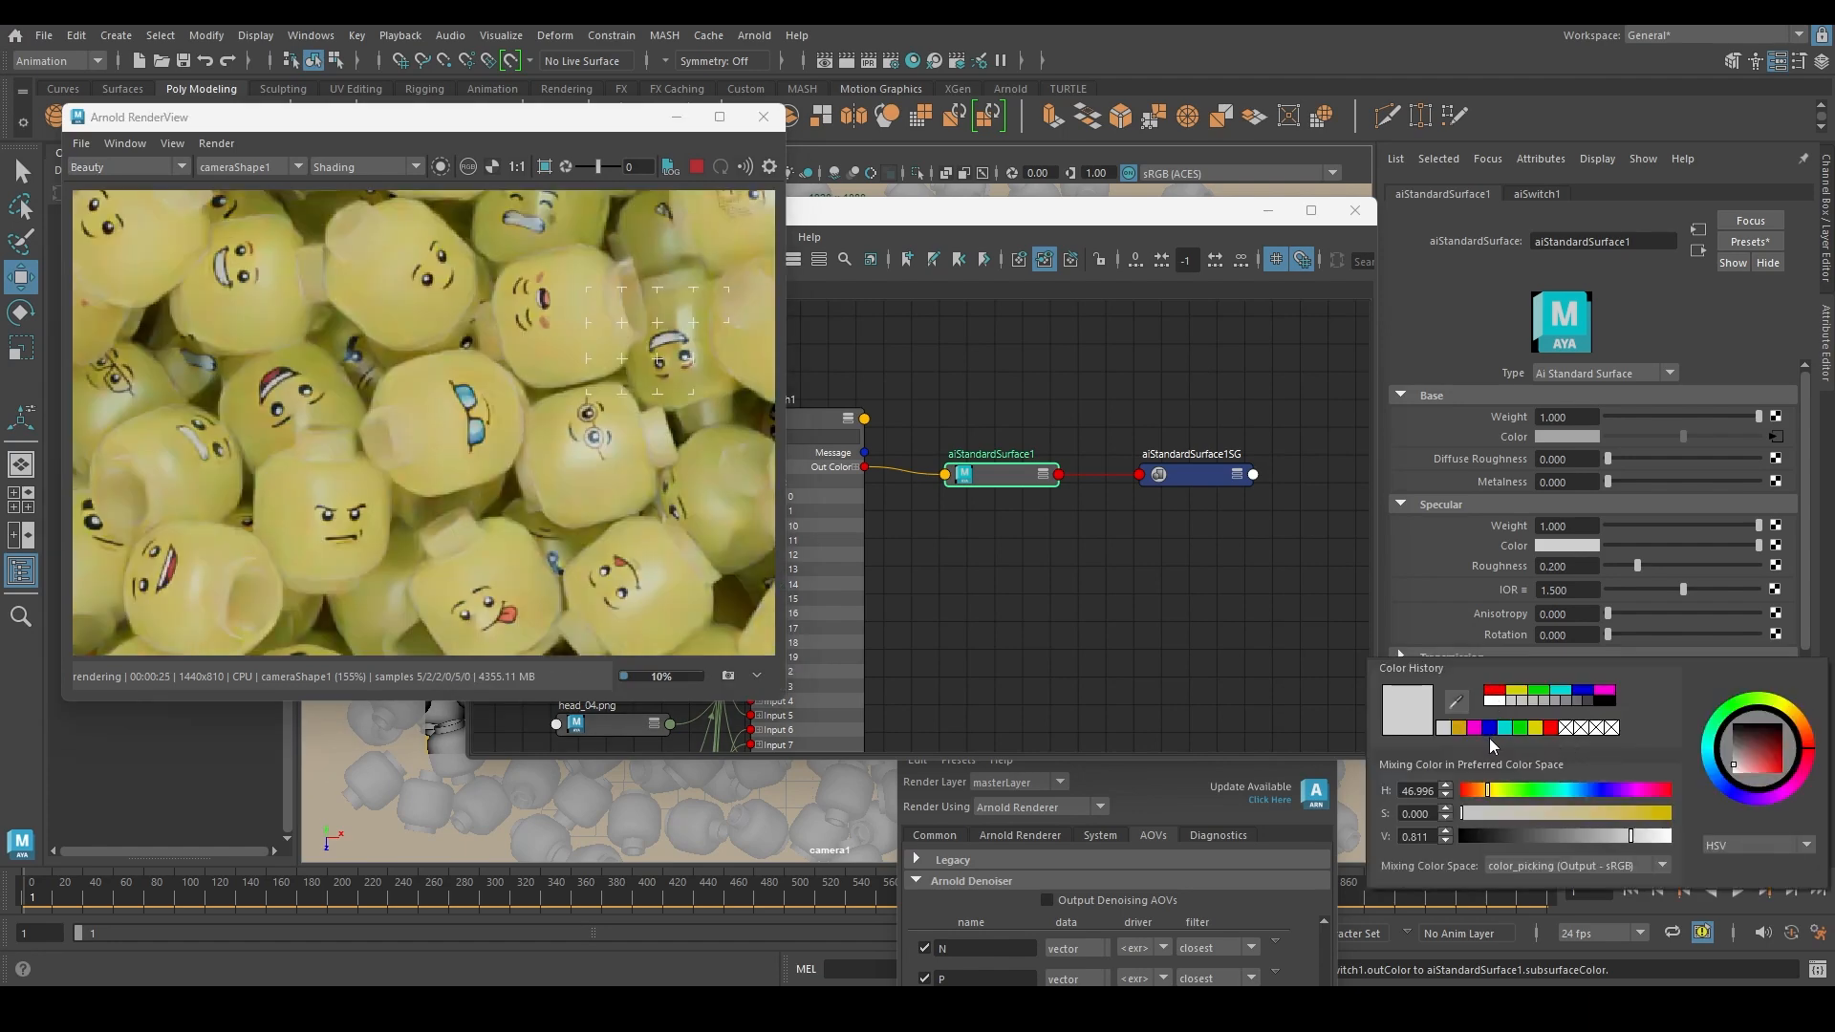
left_click(1460, 729)
left_click(1487, 790)
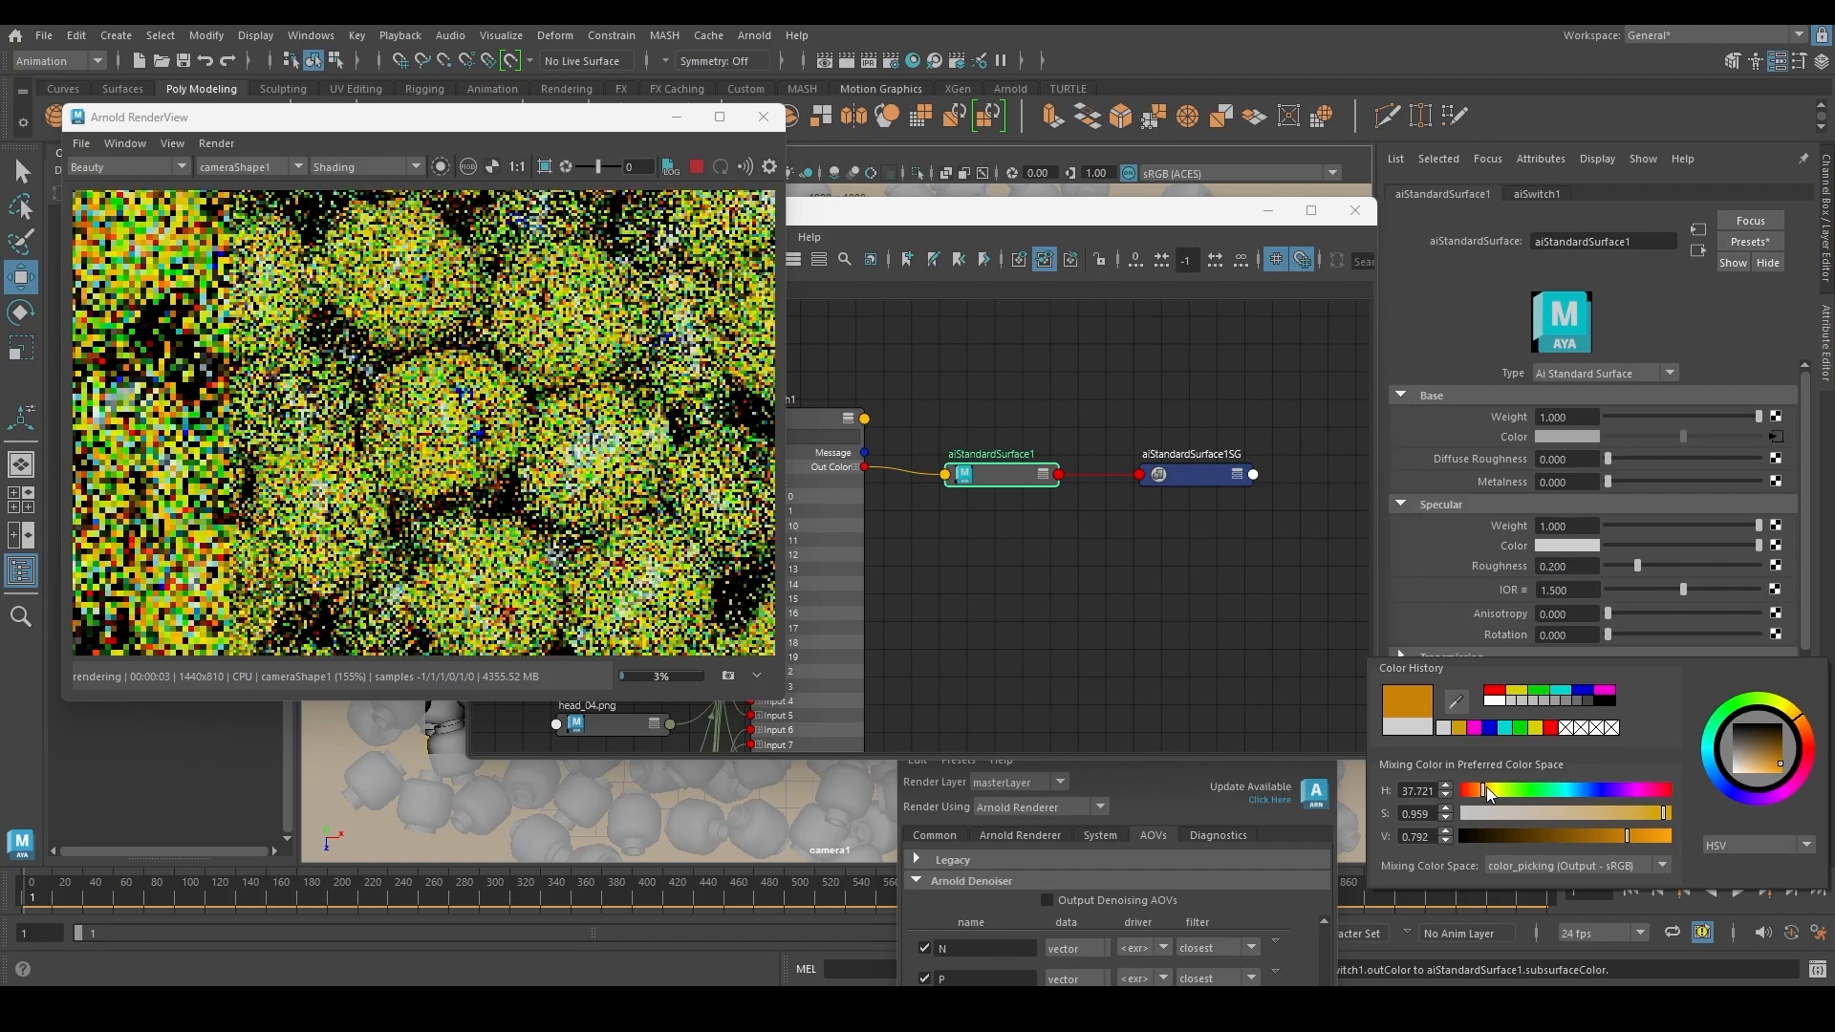
left_click(1633, 835)
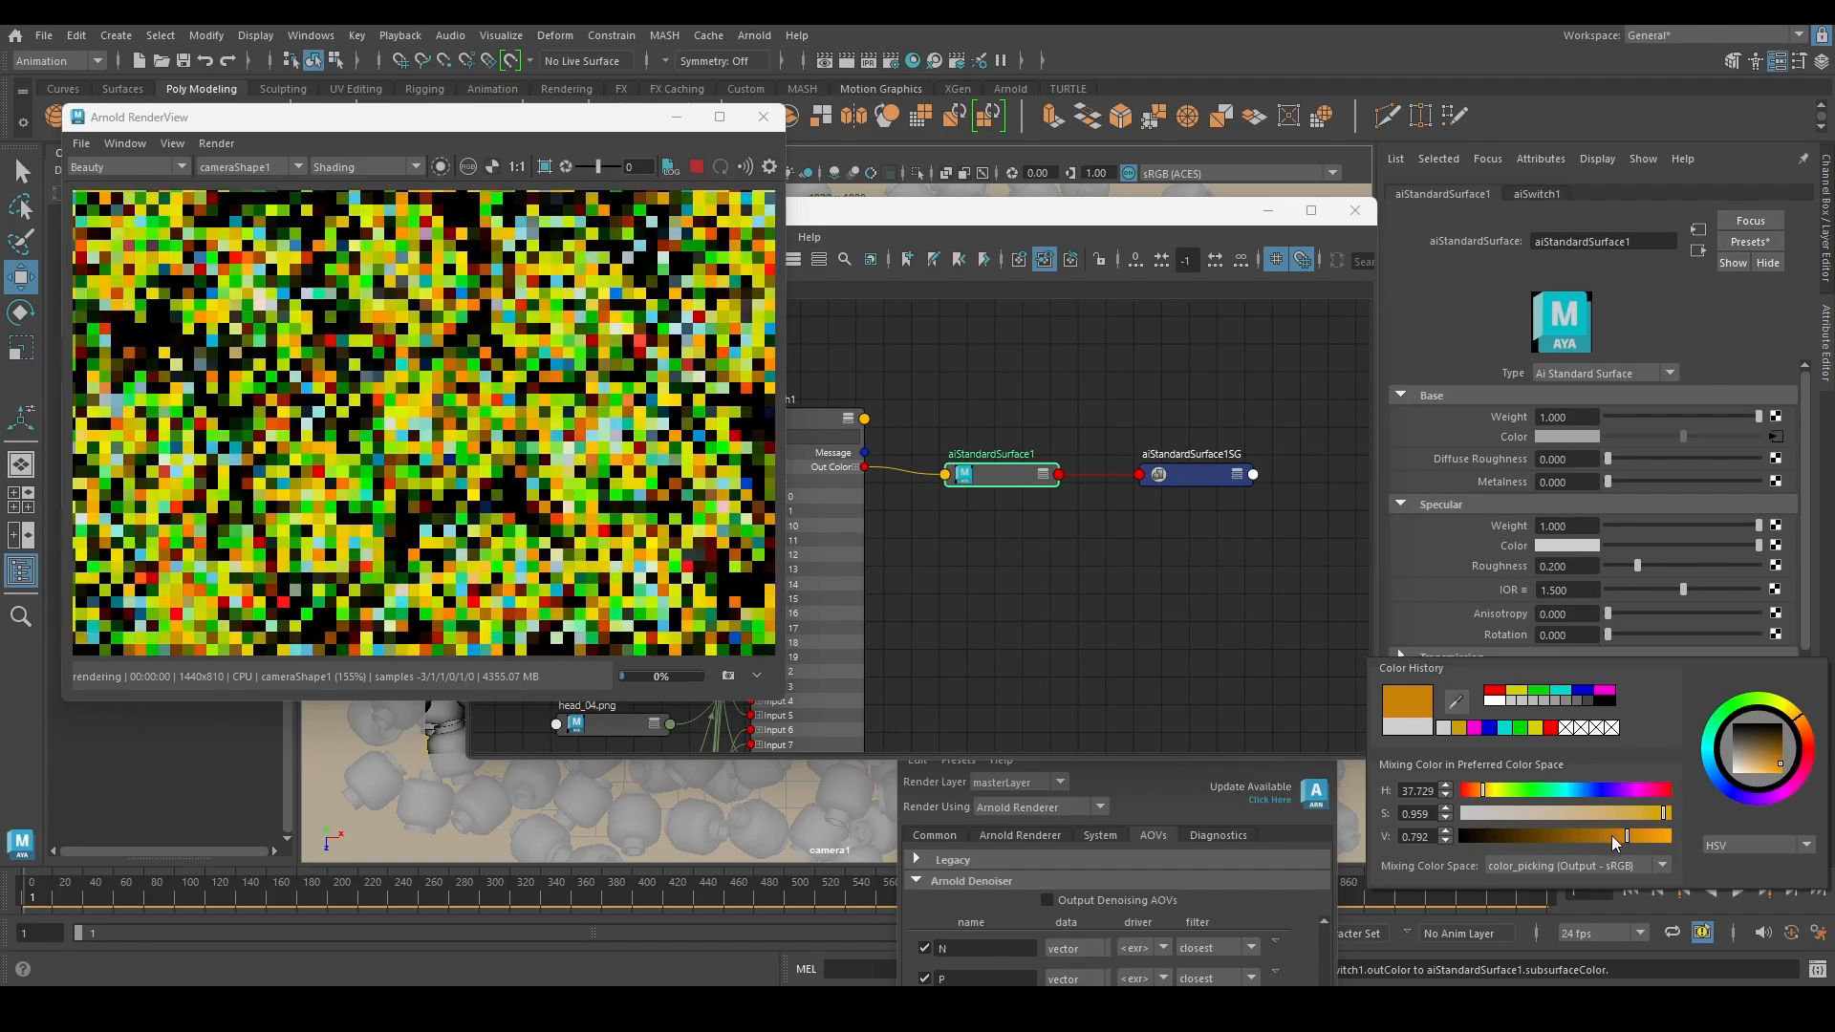
left_click_drag(1636, 835, 1488, 840)
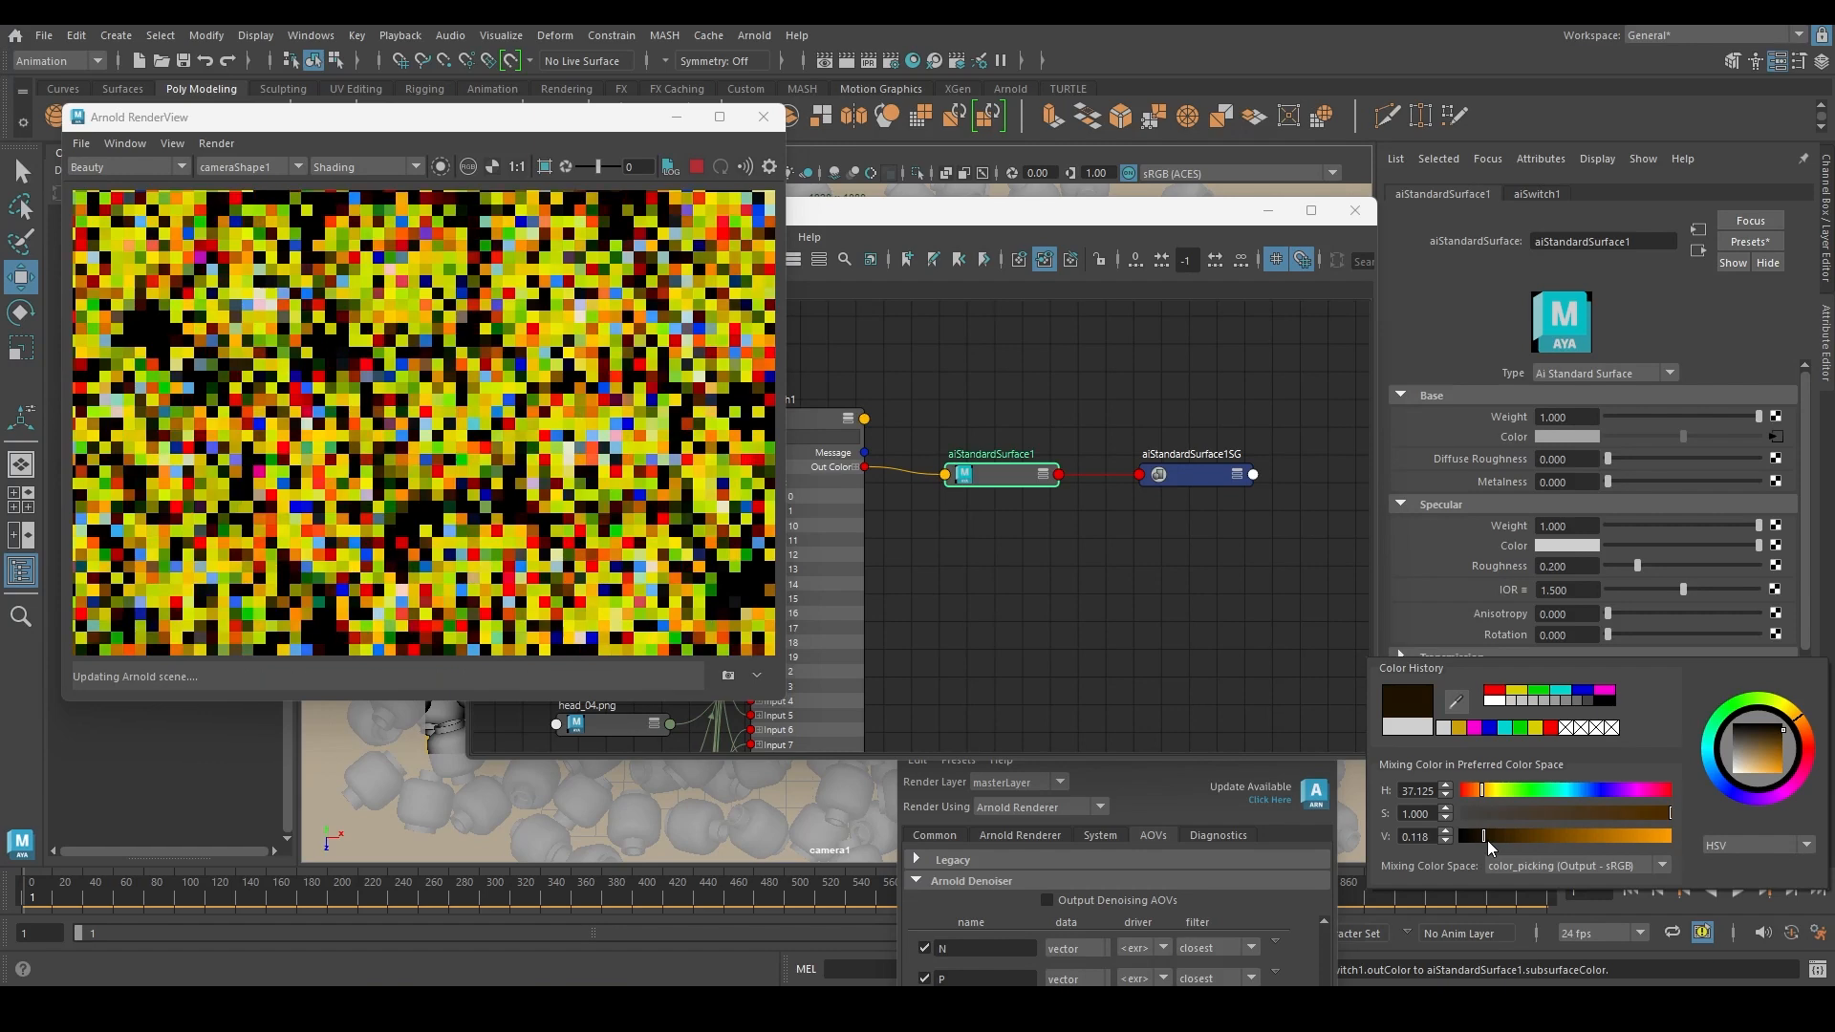
Restrict rendering to a region around a group of heads and inspect their subsurface shading up close
scroll(452, 624, "down", 2)
left_click_drag(230, 274, 512, 448, "shift")
scroll(513, 451, "up", 2)
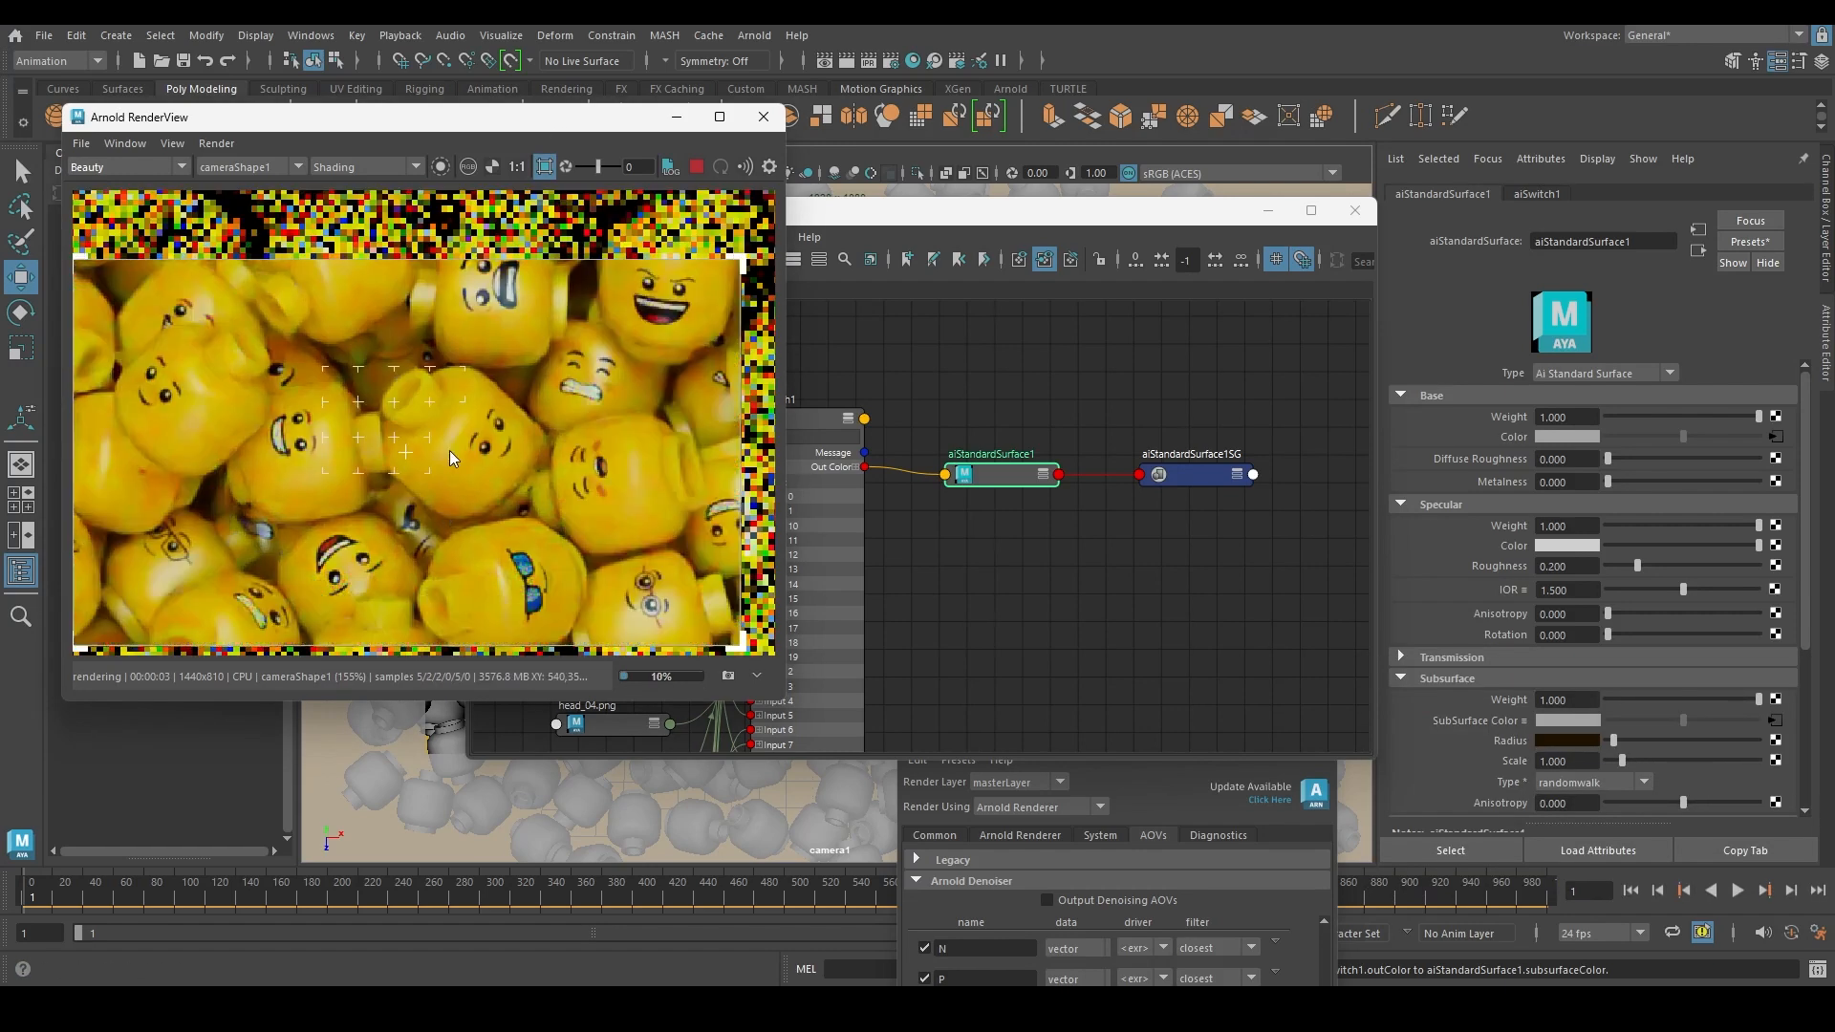
left_click_drag(518, 115, 630, 125)
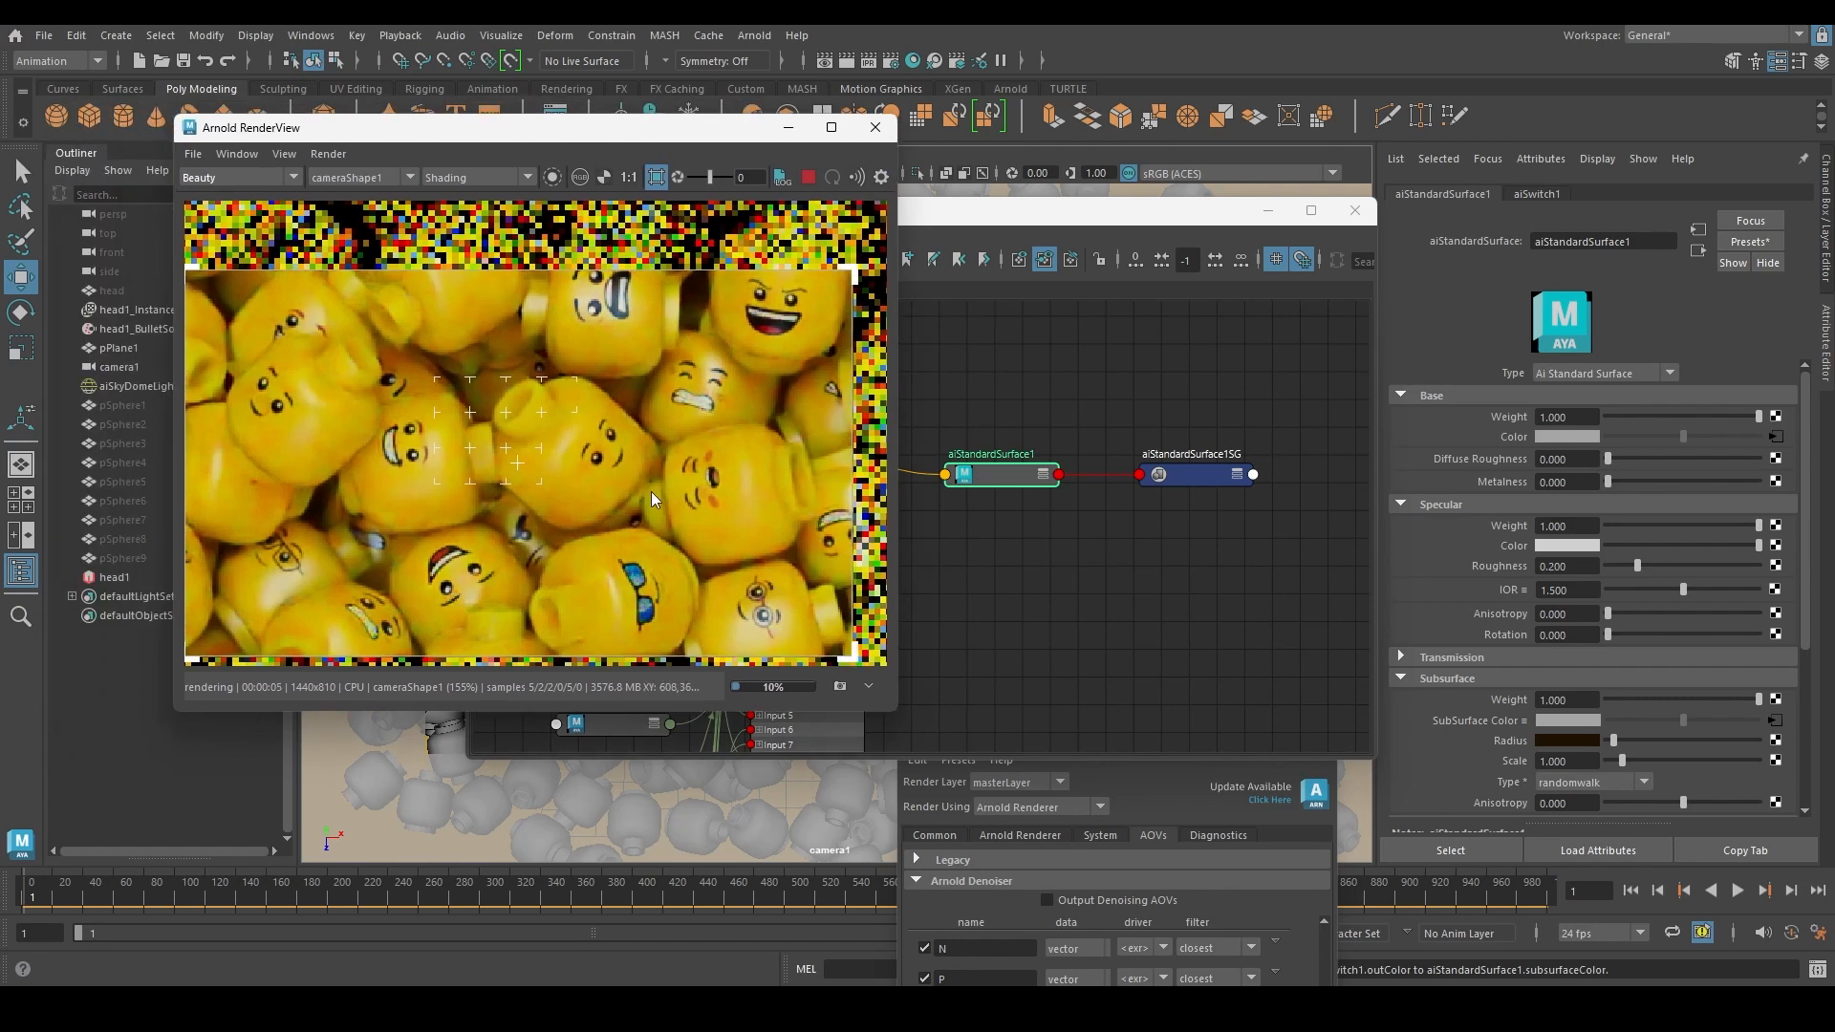
scroll(498, 425, "up", 2)
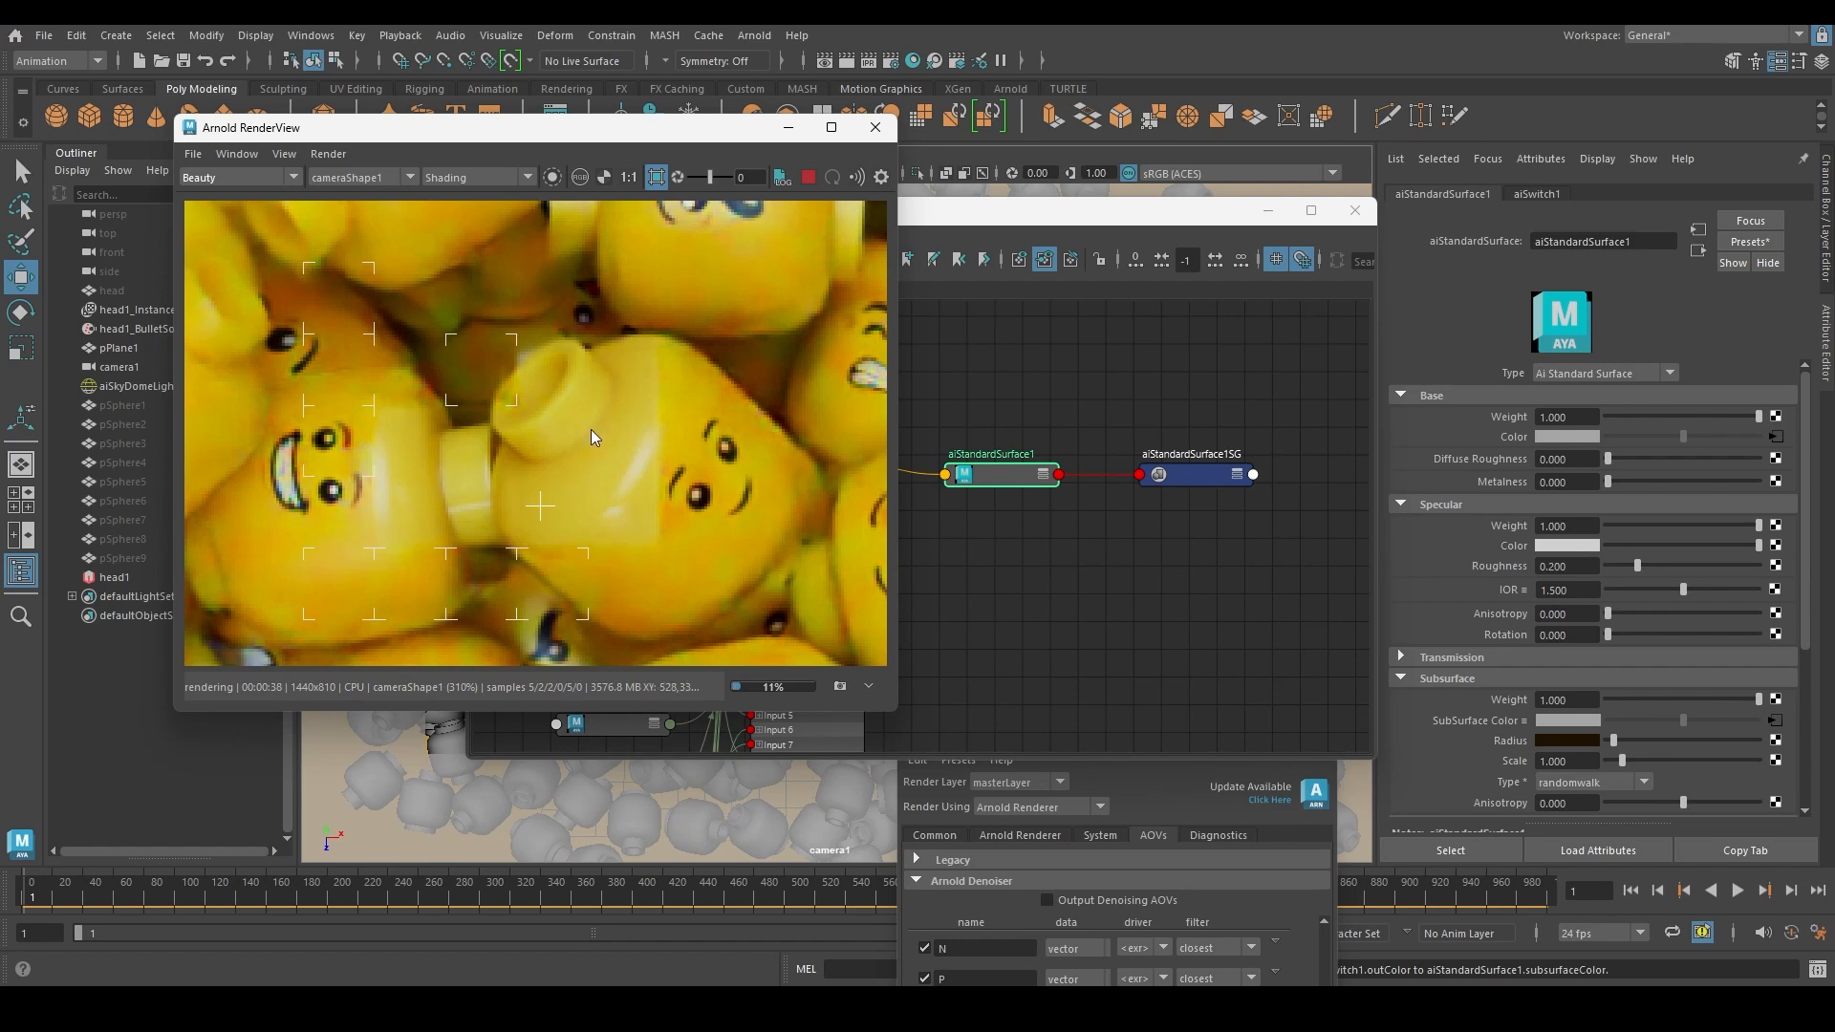
scroll(590, 429, "down", 2)
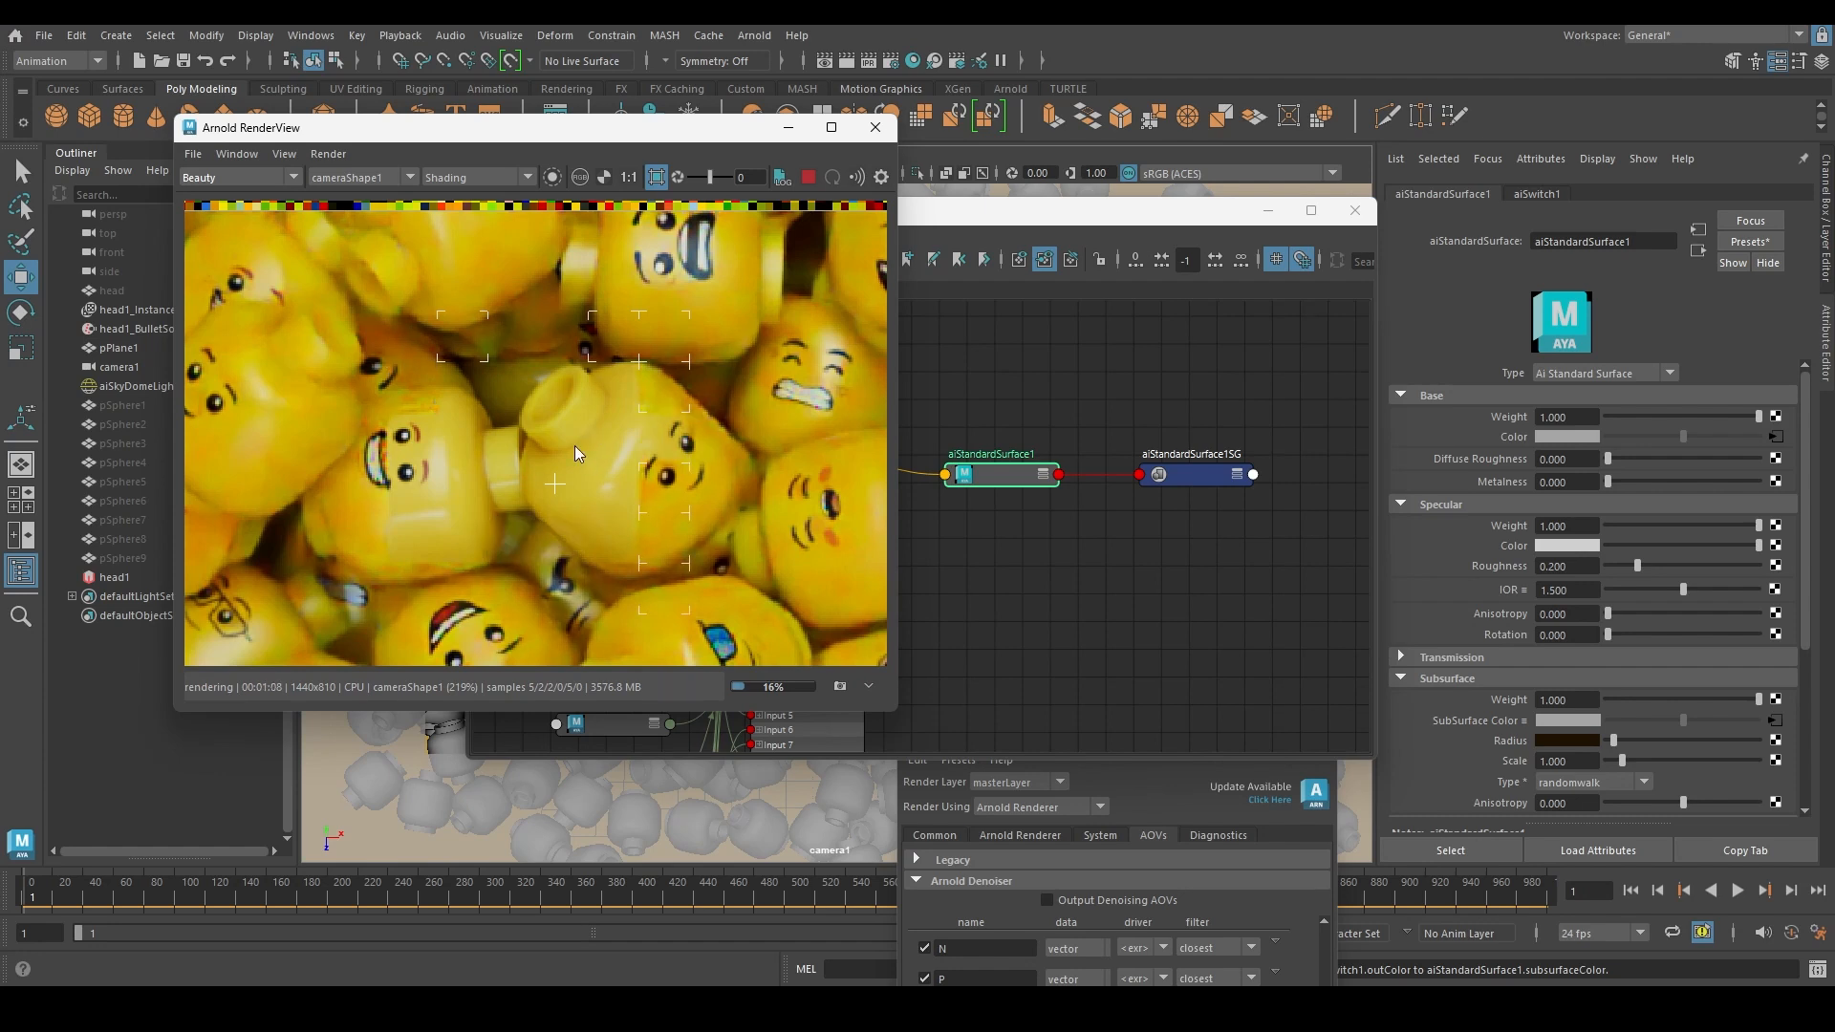
scroll(612, 449, "up", 3)
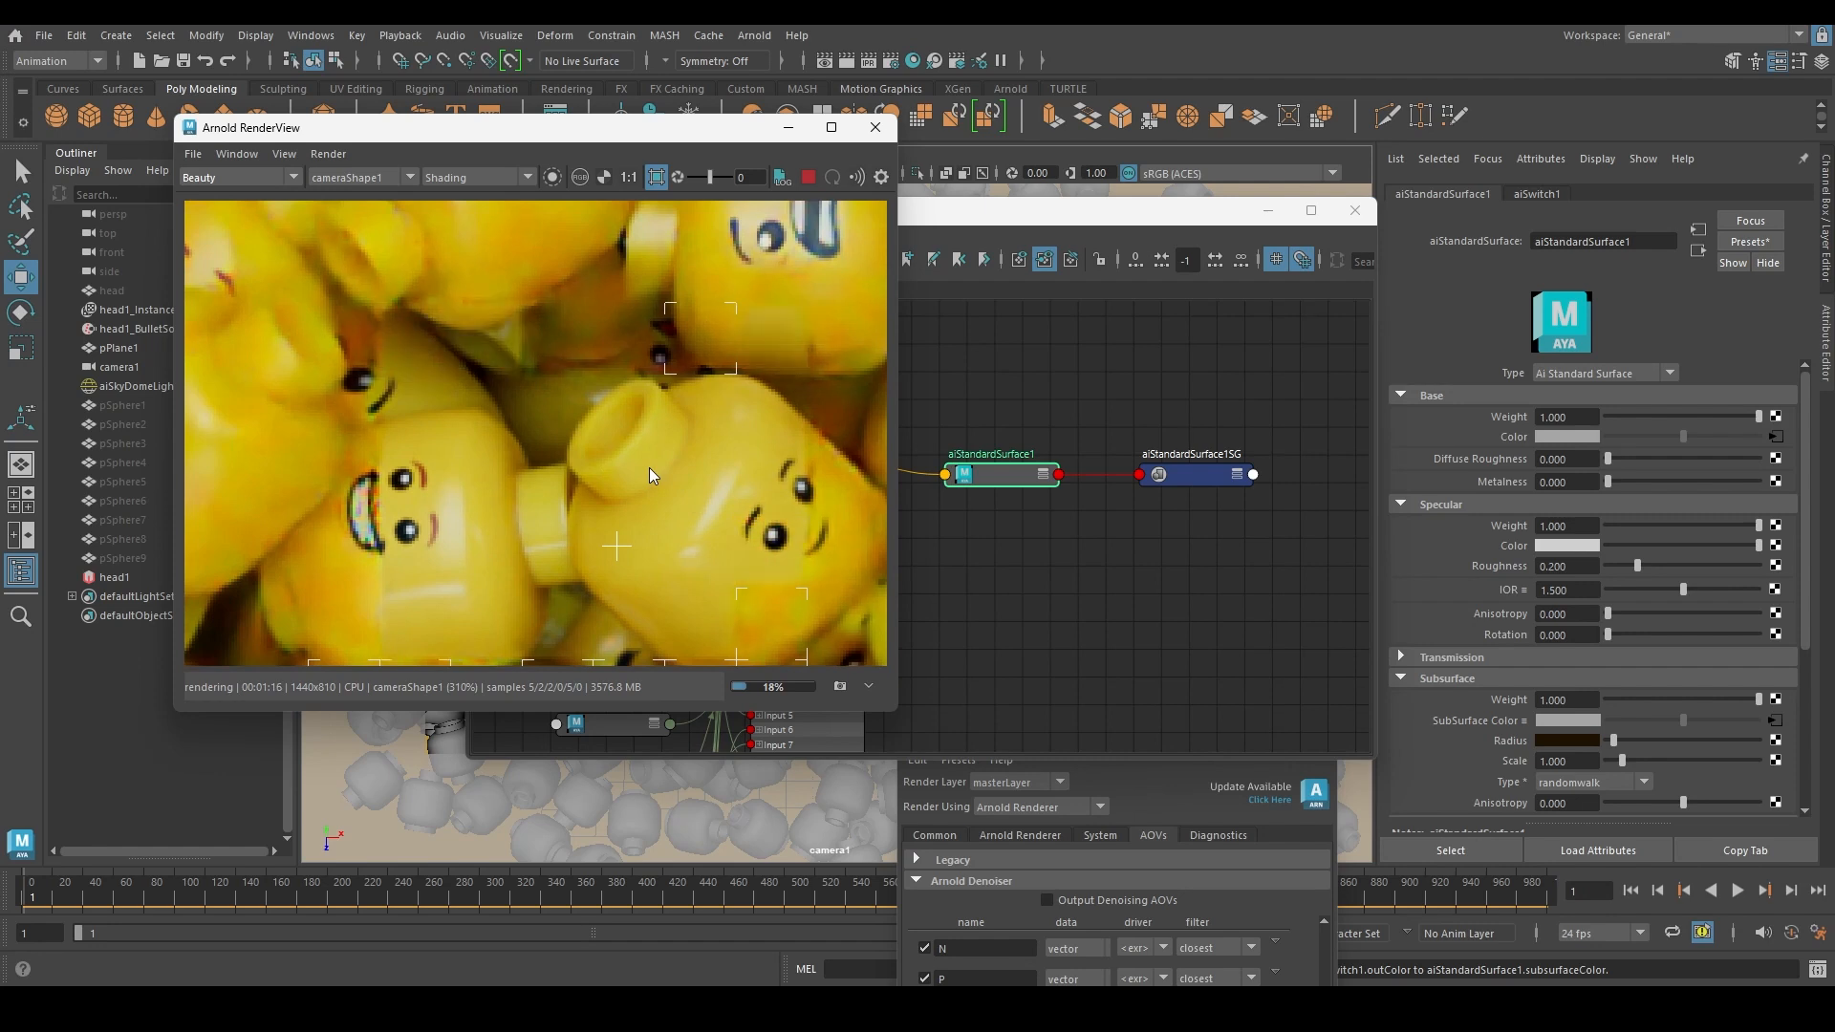
Inspect the specular_direct and sss_direct AOVs of the heads up close and return the display to Beauty
scroll(768, 464, "up", 2)
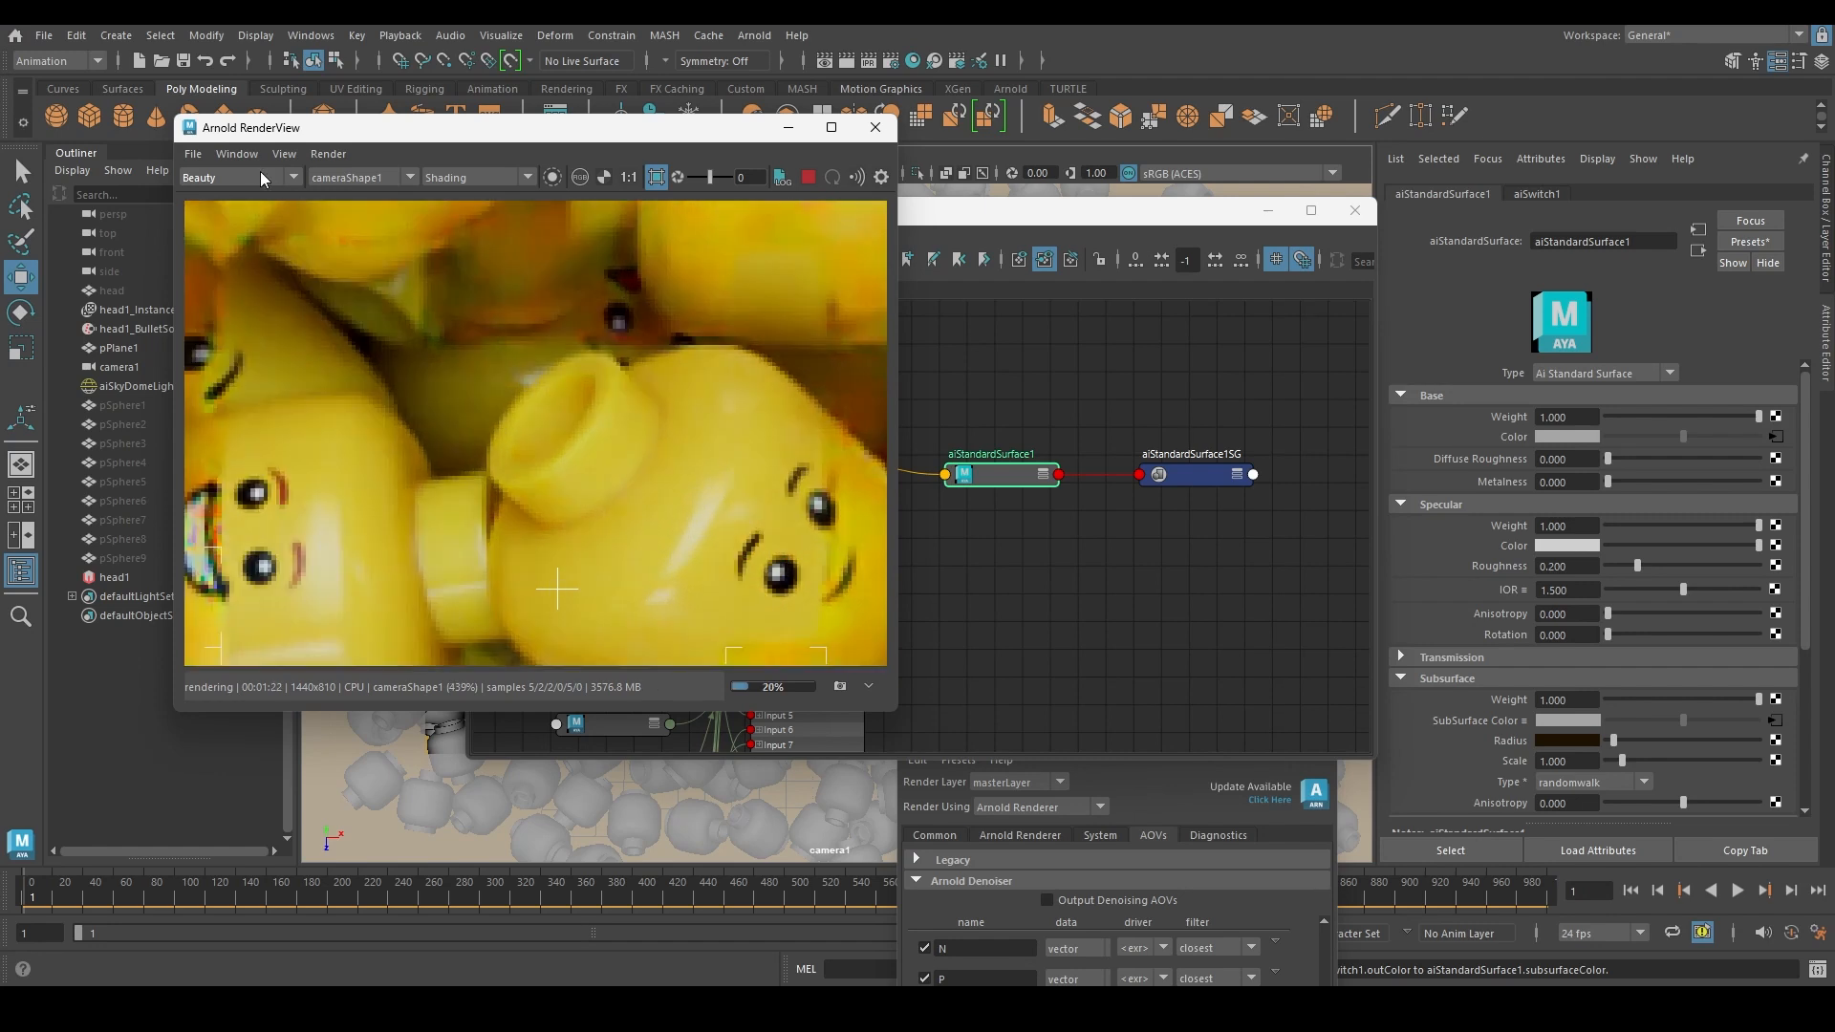
left_click(244, 172)
left_click(239, 302)
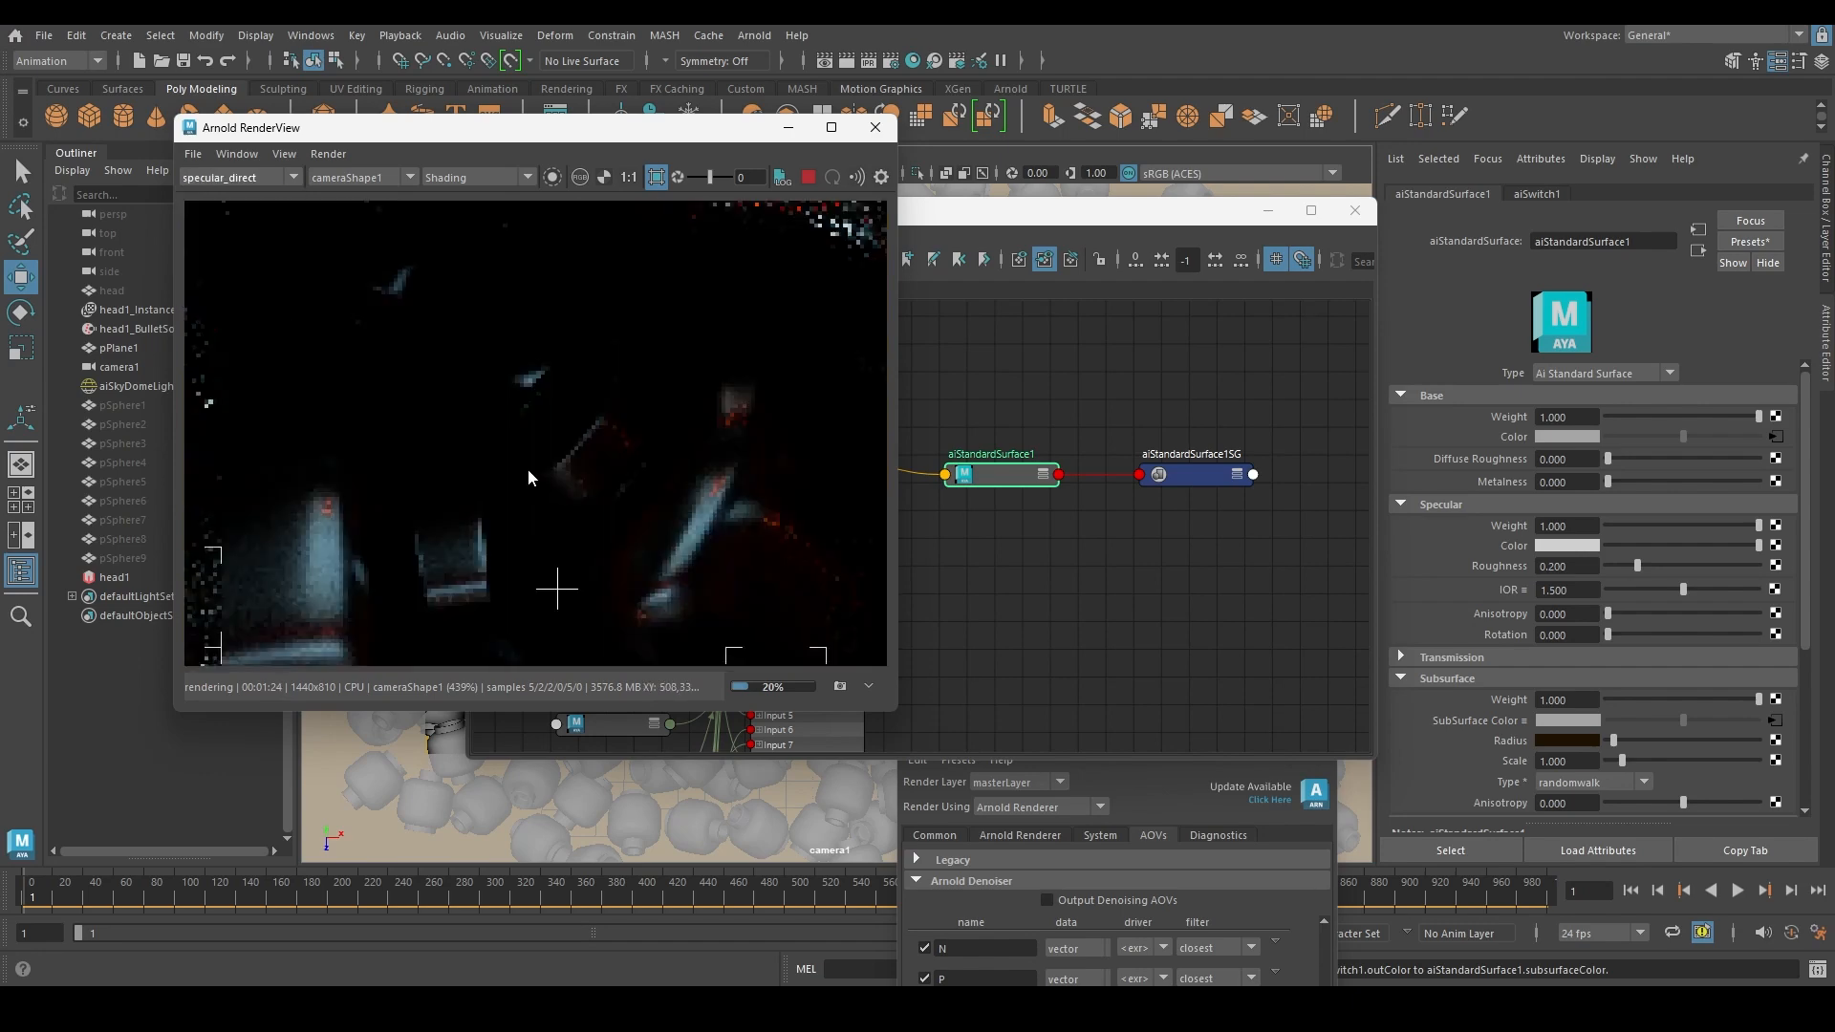
left_click(243, 172)
left_click(244, 309)
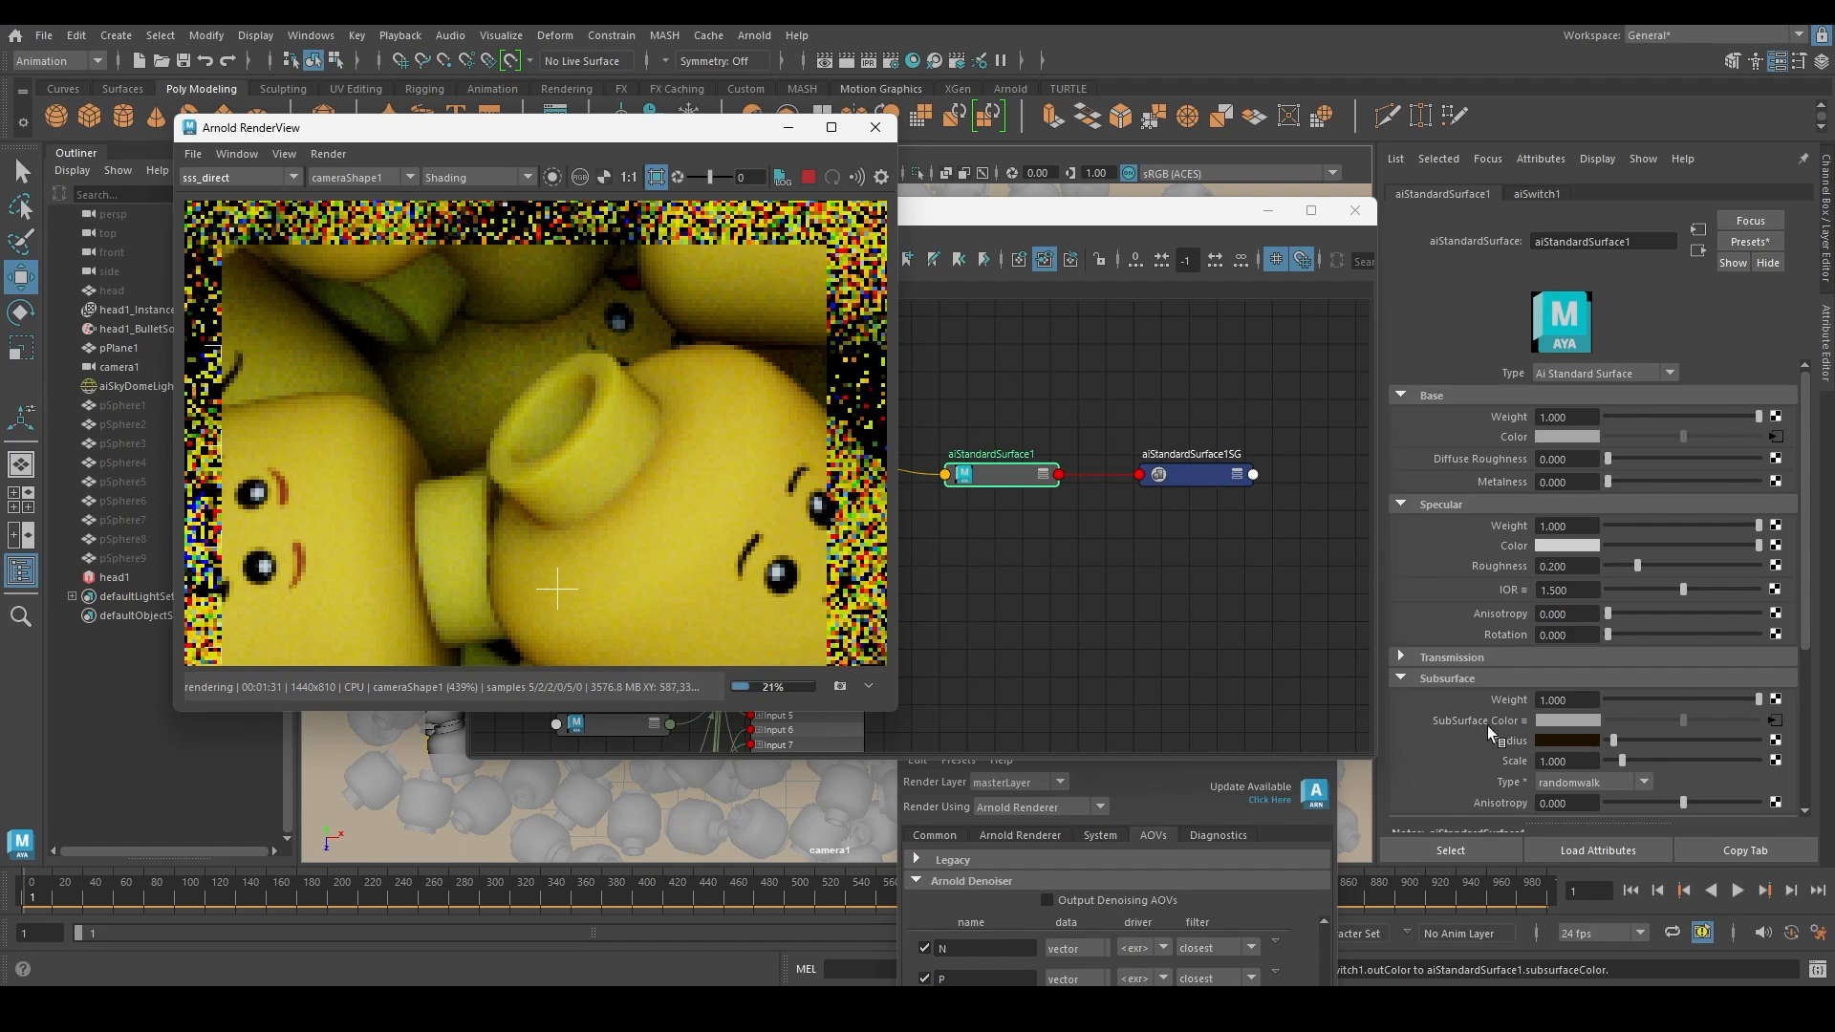
scroll(669, 576, "down", 3)
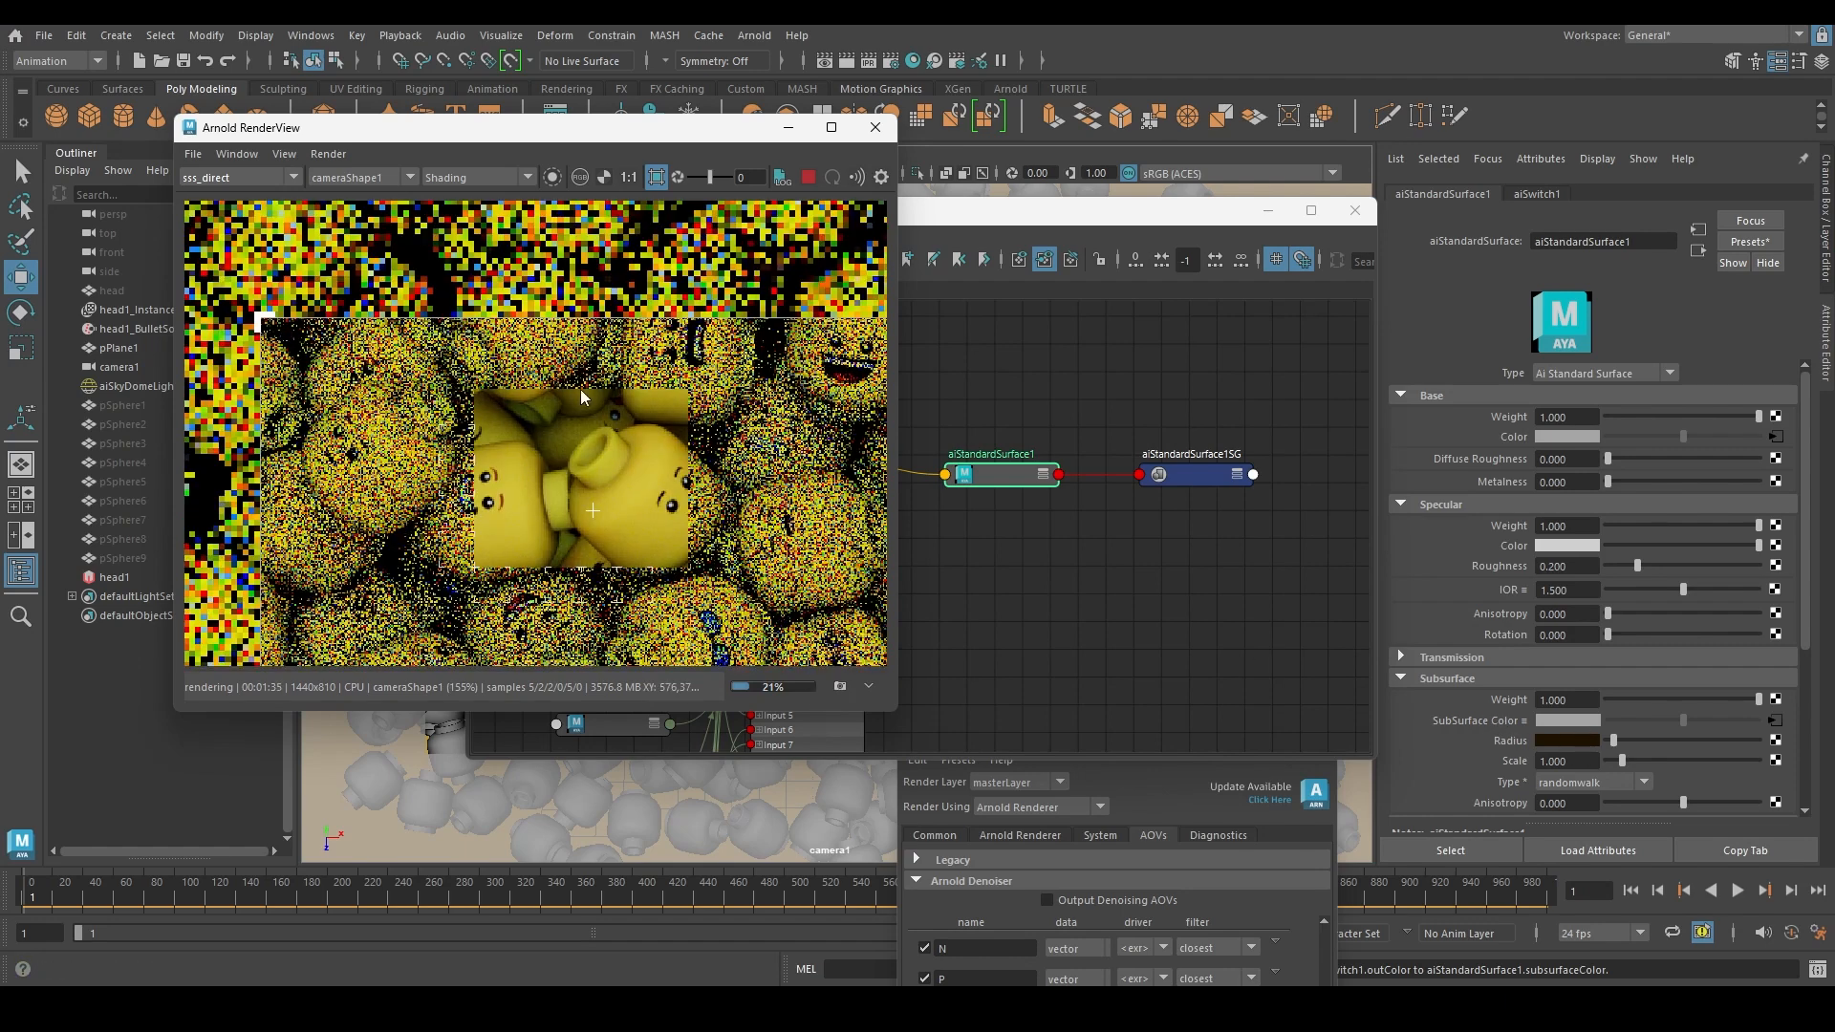
left_click(229, 179)
scroll(229, 195, "up", 5)
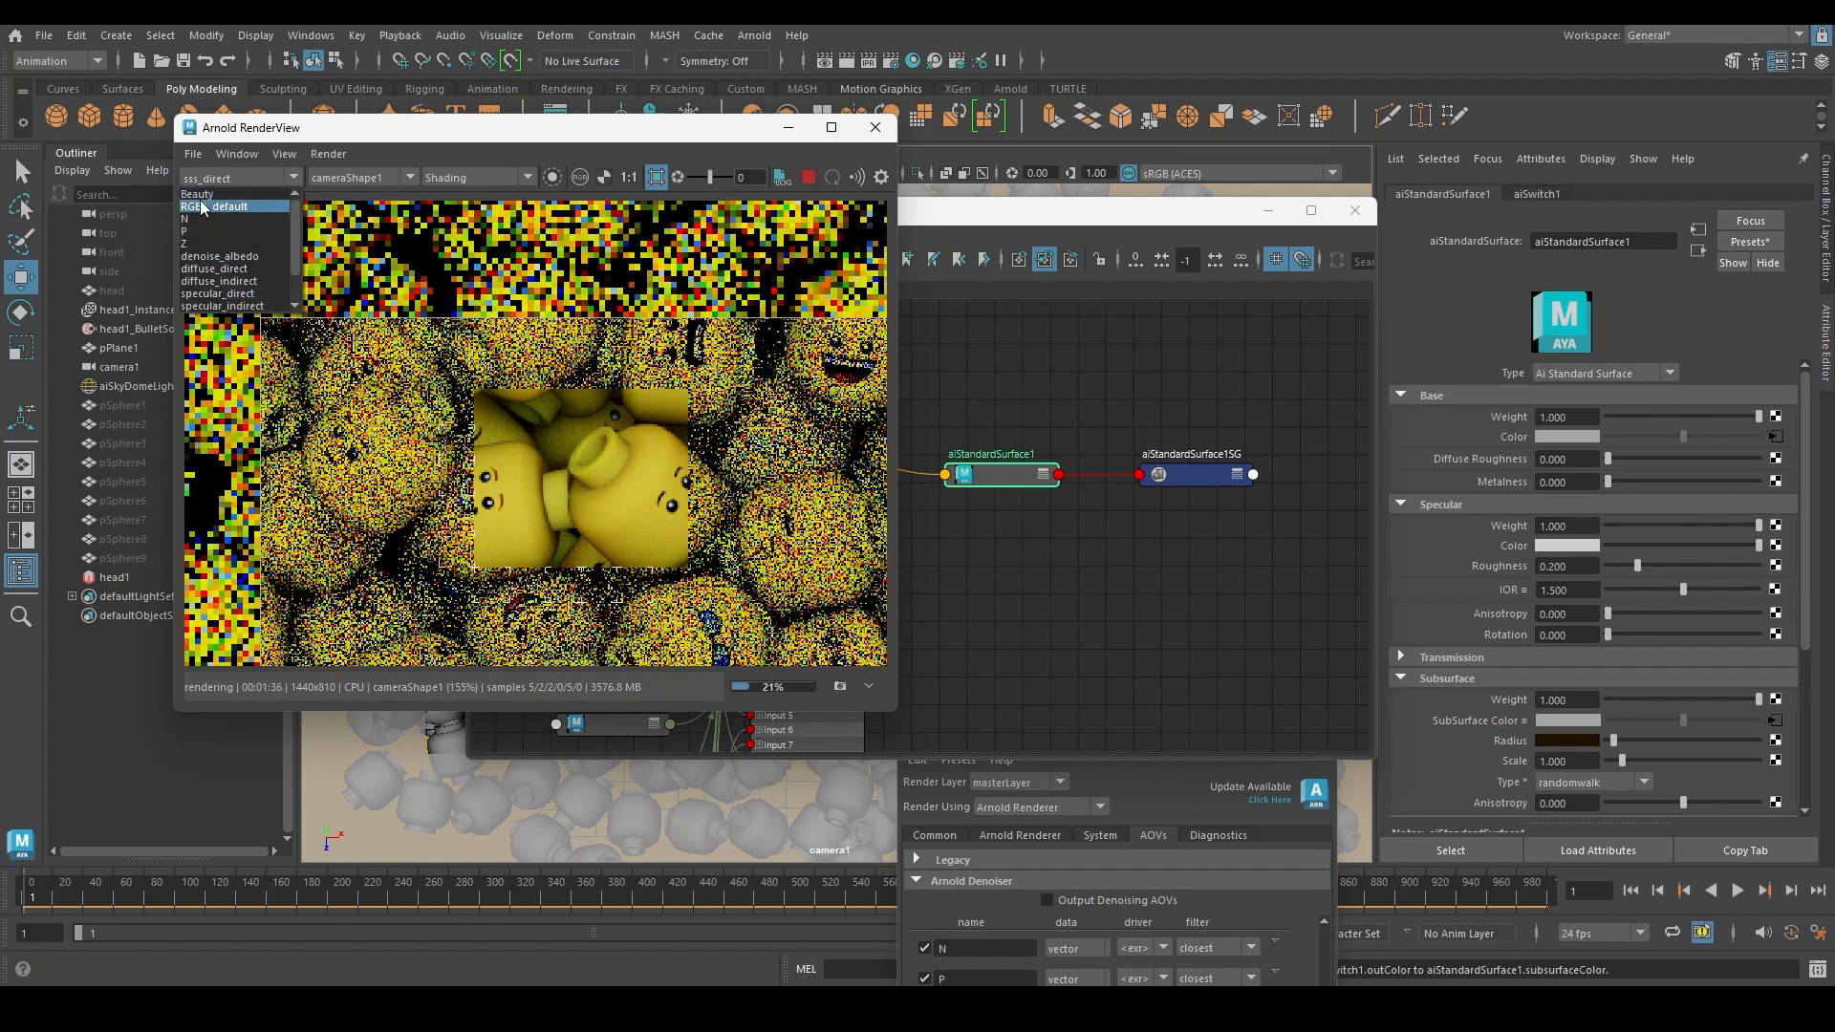
left_click(220, 194)
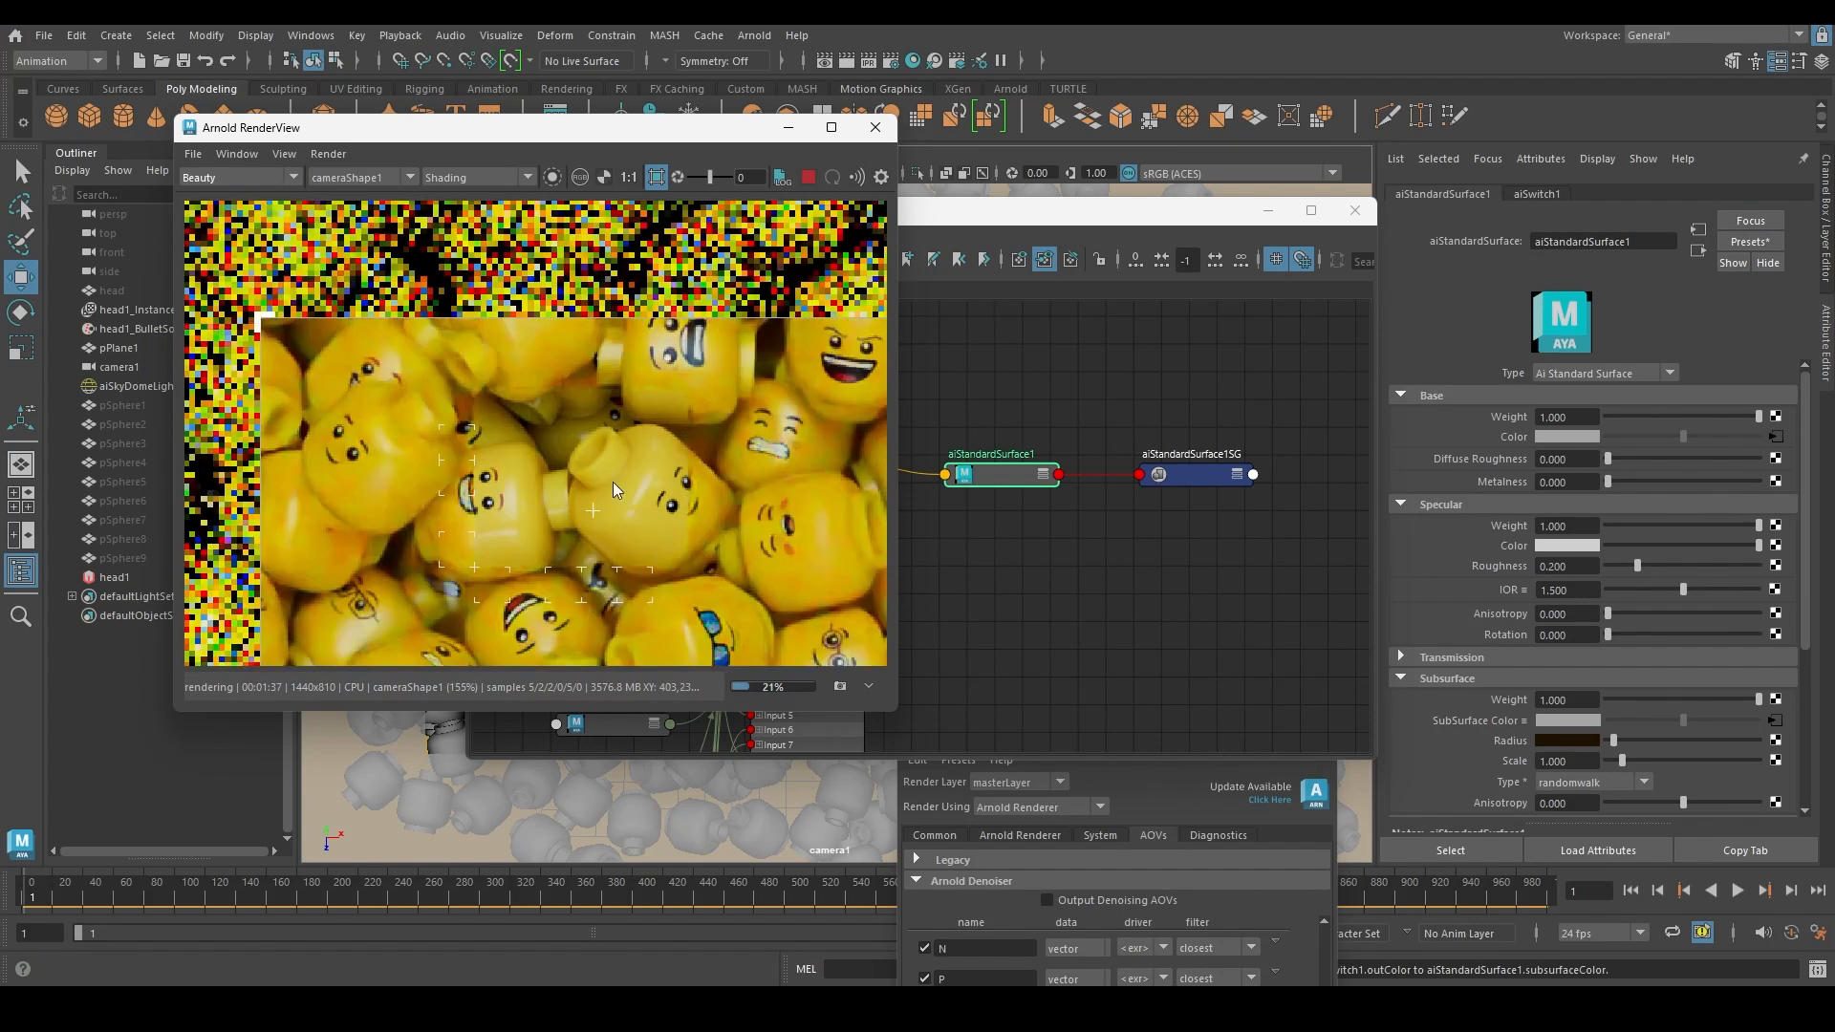
Store a snapshot of the current render and redraw the render region around the central group of heads
left_click(841, 686)
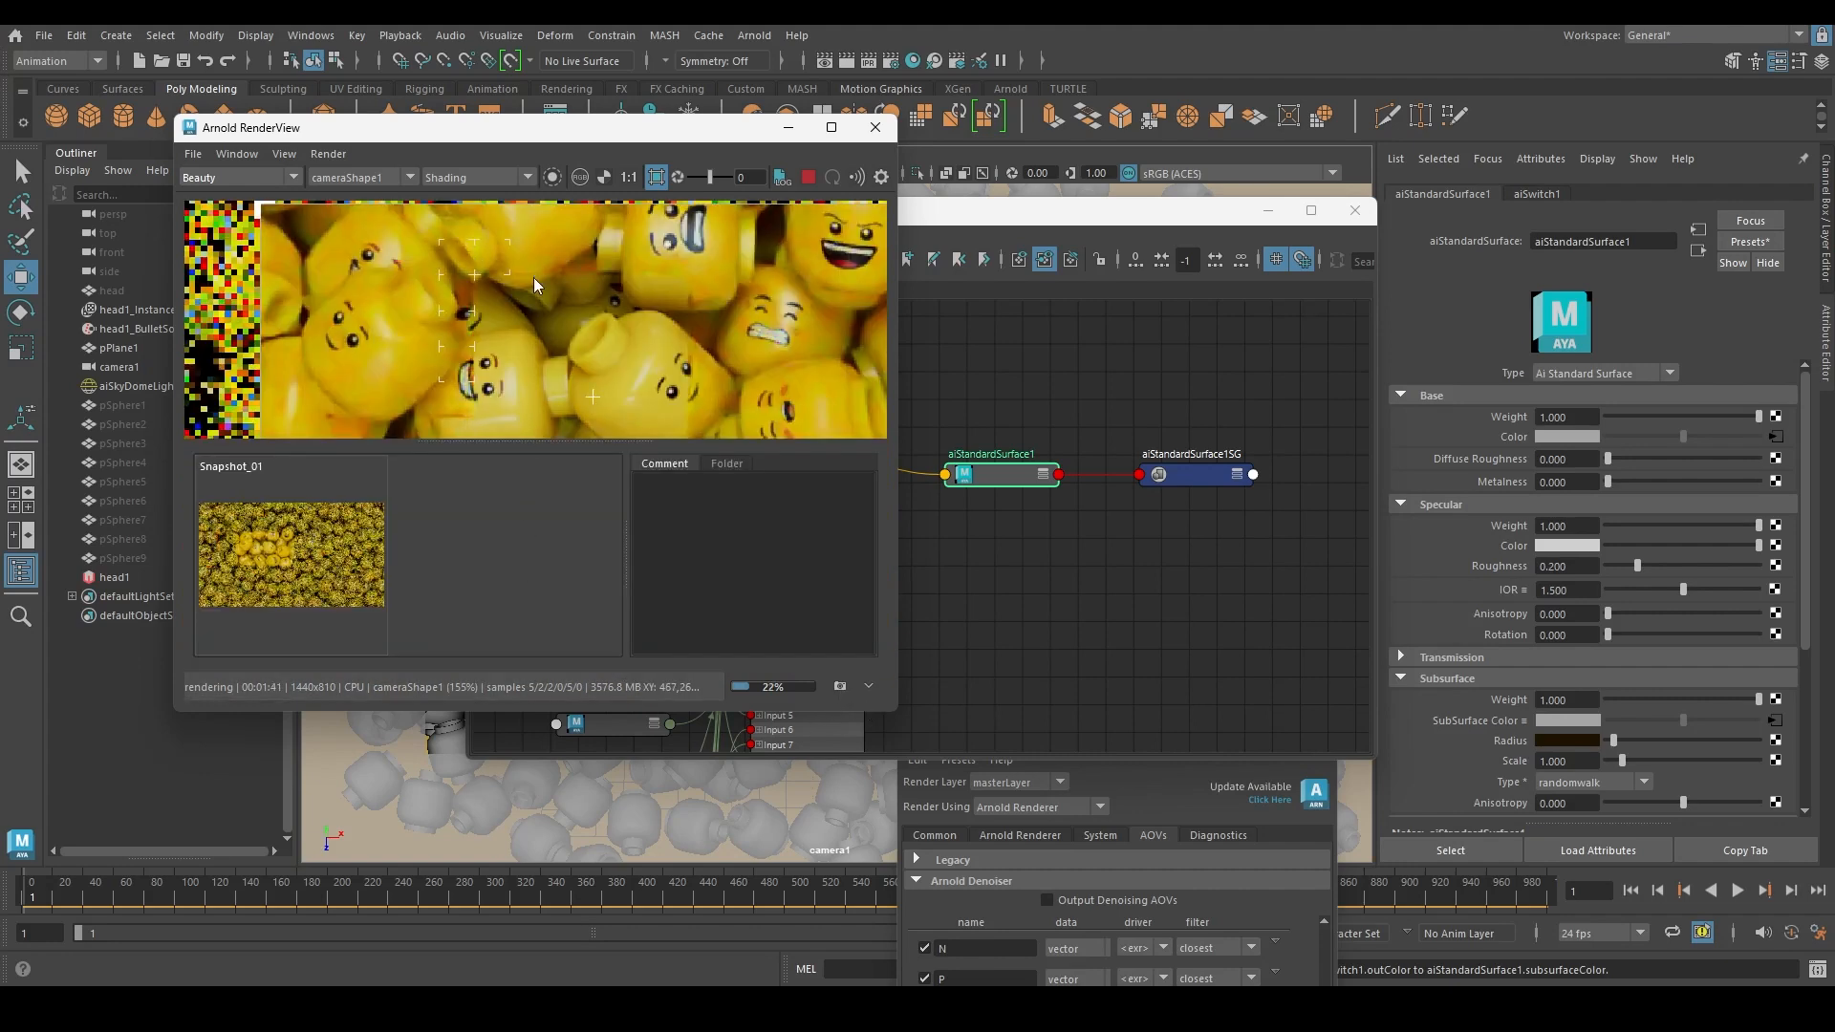
left_click_drag(595, 448, 577, 647)
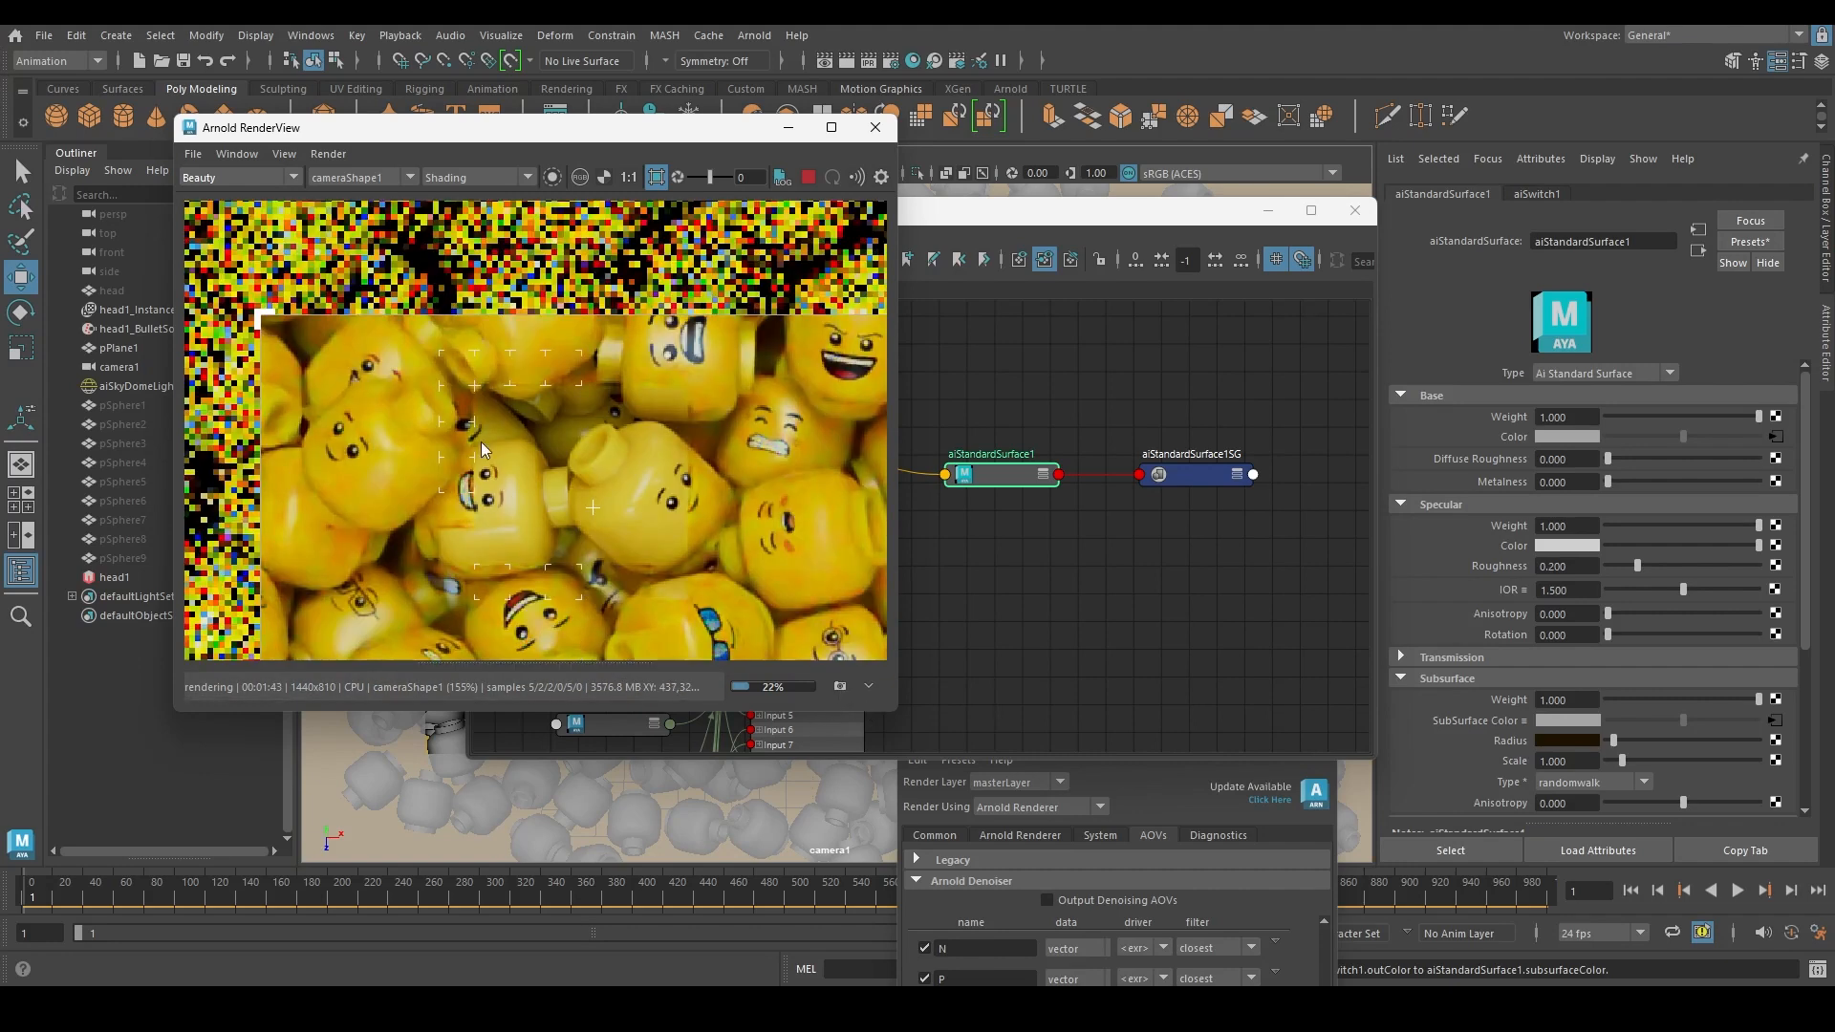
left_click_drag(435, 354, 696, 595)
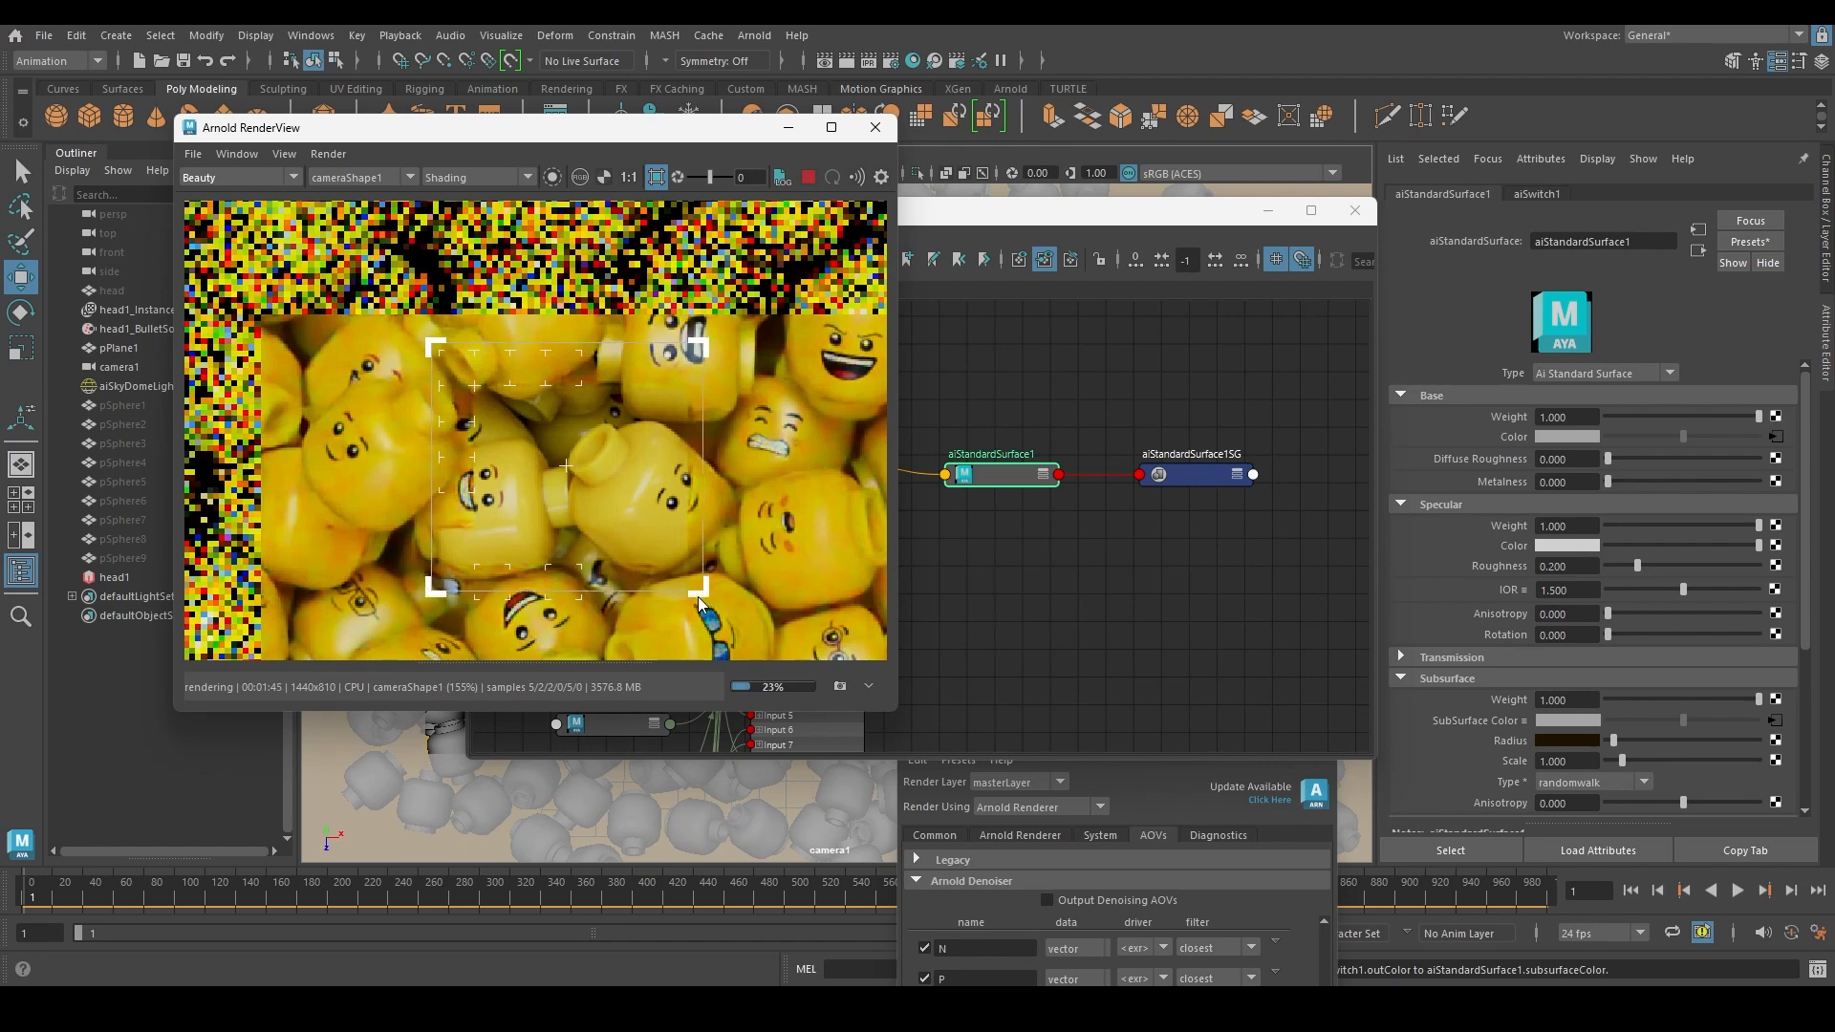
Shift the Subsurface Radius color of aiStandardSurface1 to a redder orange with a hue of about 29.3
left_click(1580, 742)
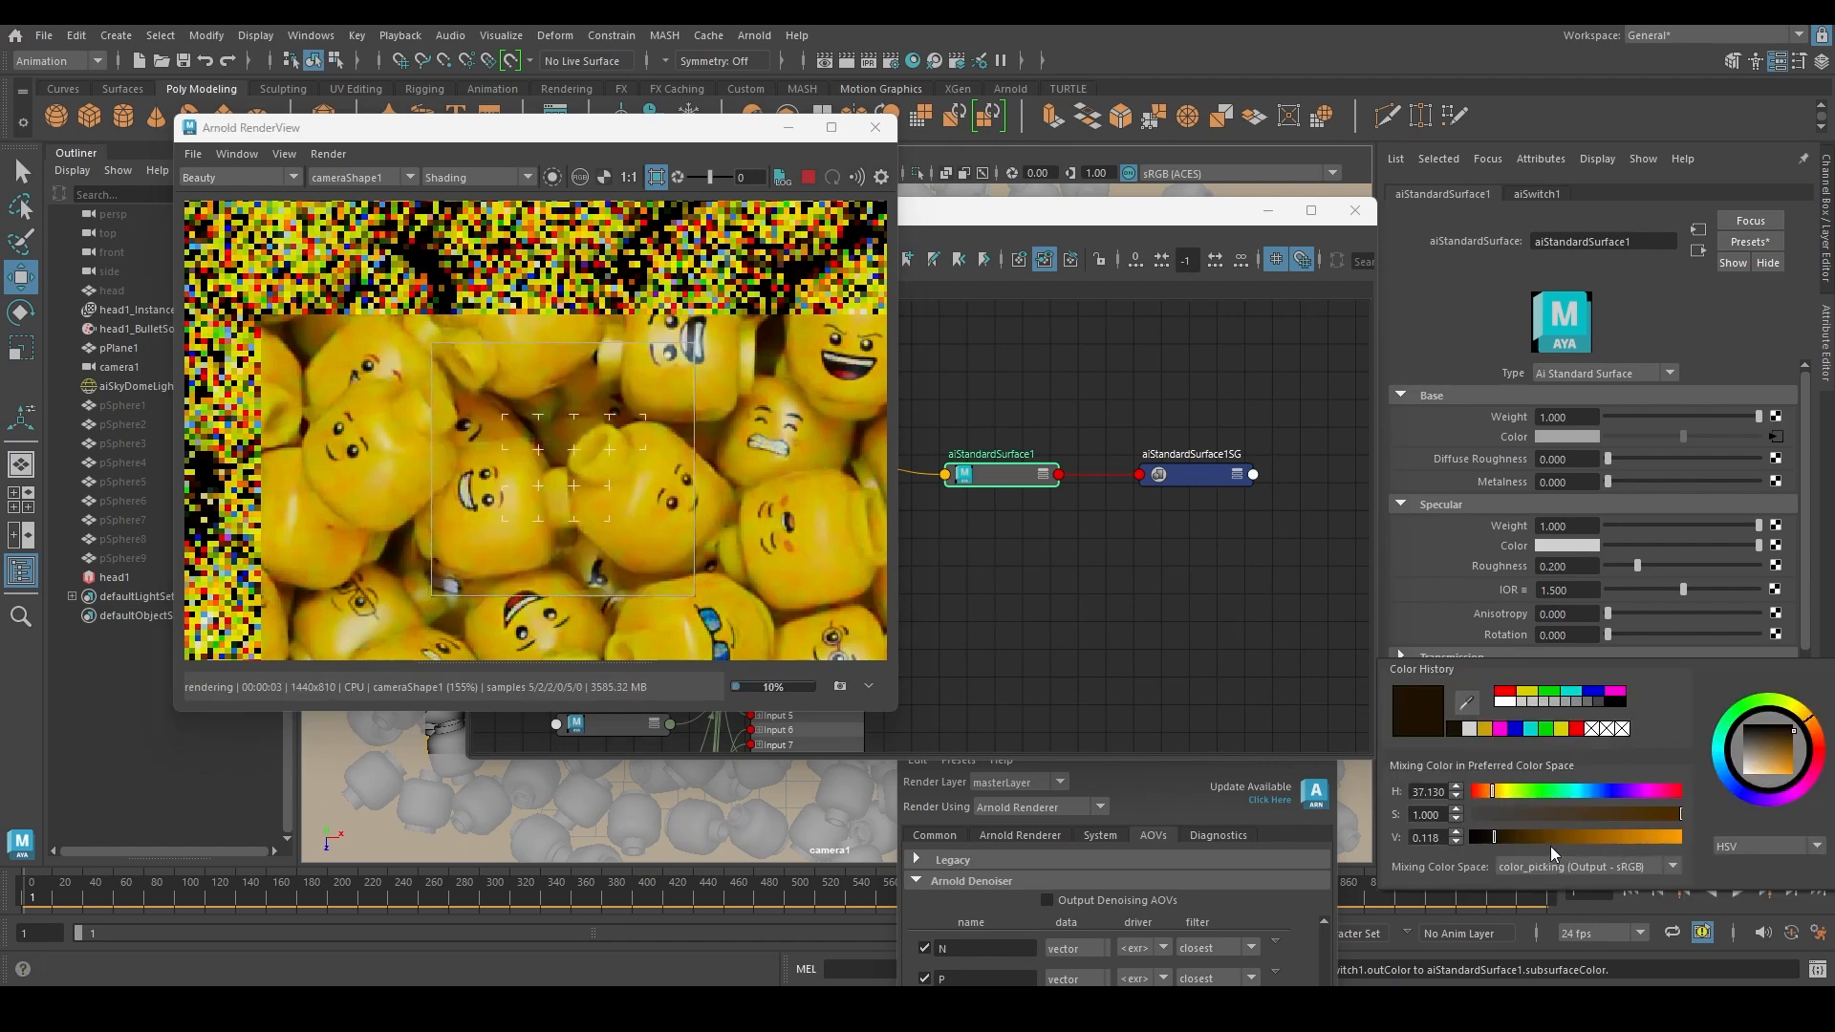
left_click(1489, 790)
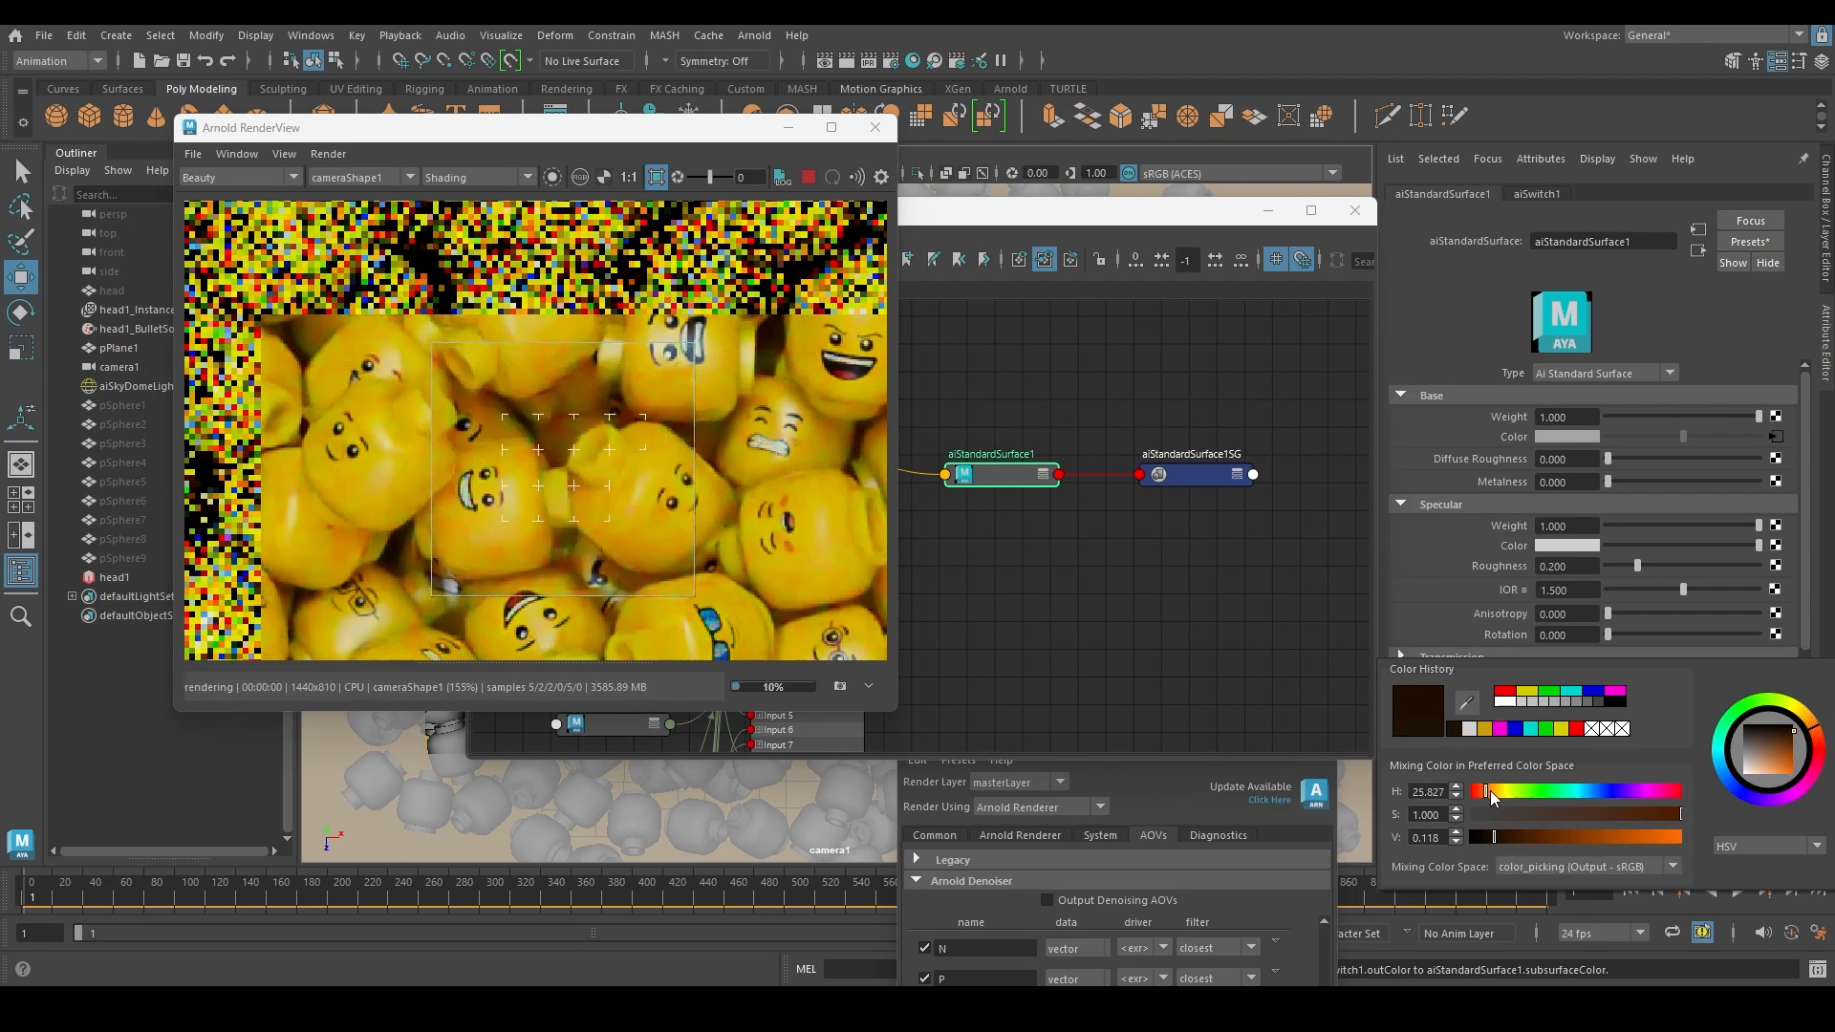
left_click_drag(1489, 790, 1493, 790)
Set the Arnold SSS samples to 3 in the render settings
left_click(892, 61)
left_click_drag(1156, 736, 1227, 270)
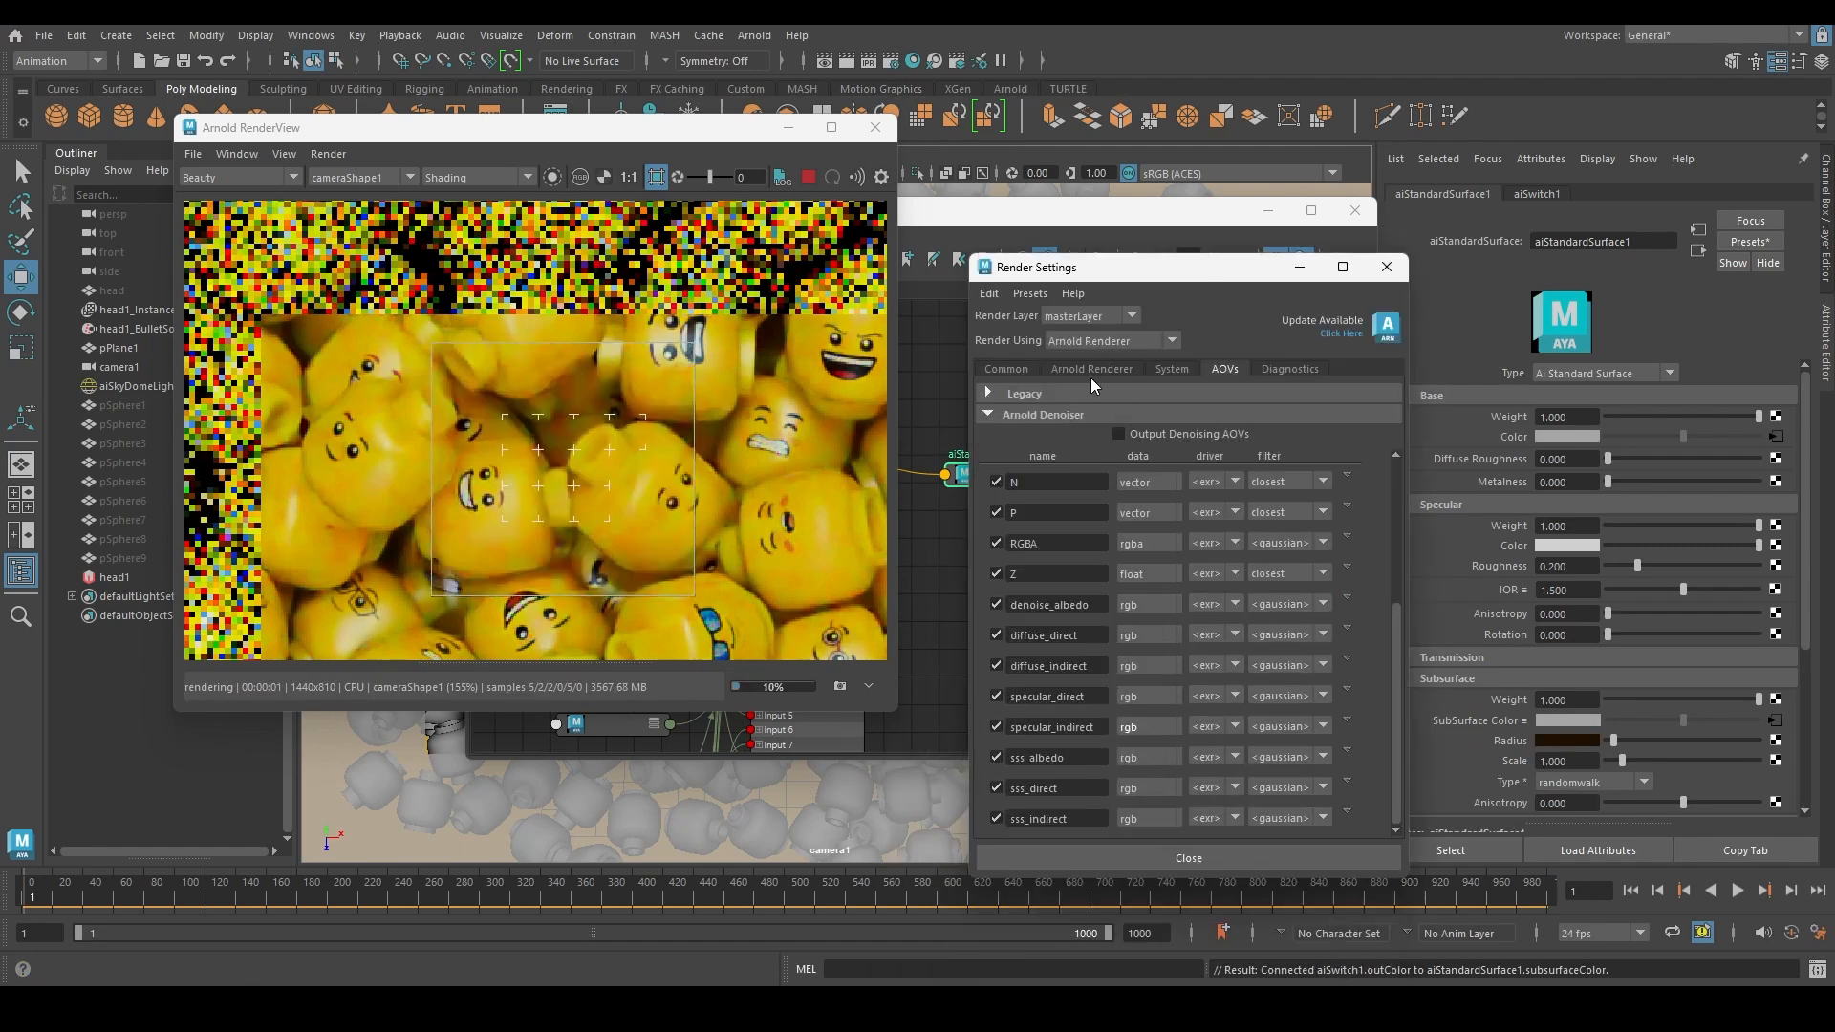
left_click(1092, 373)
left_click(1145, 555)
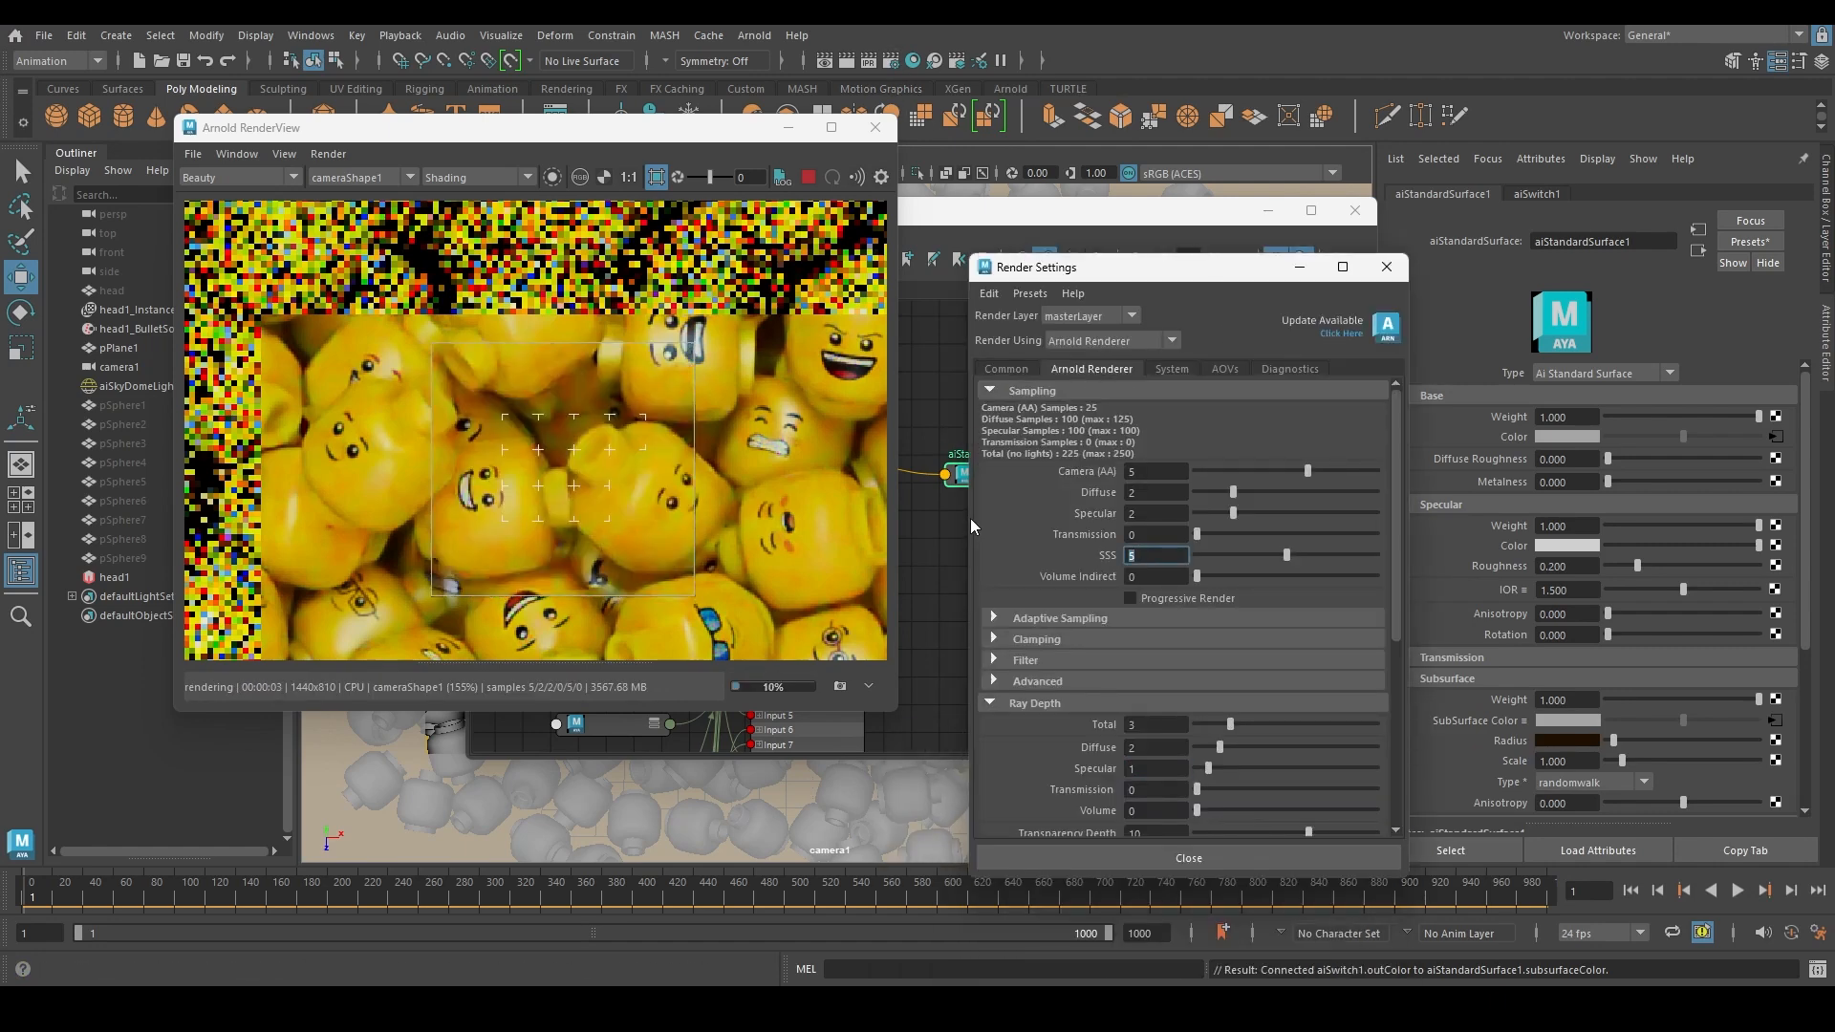
type("3")
key("Return")
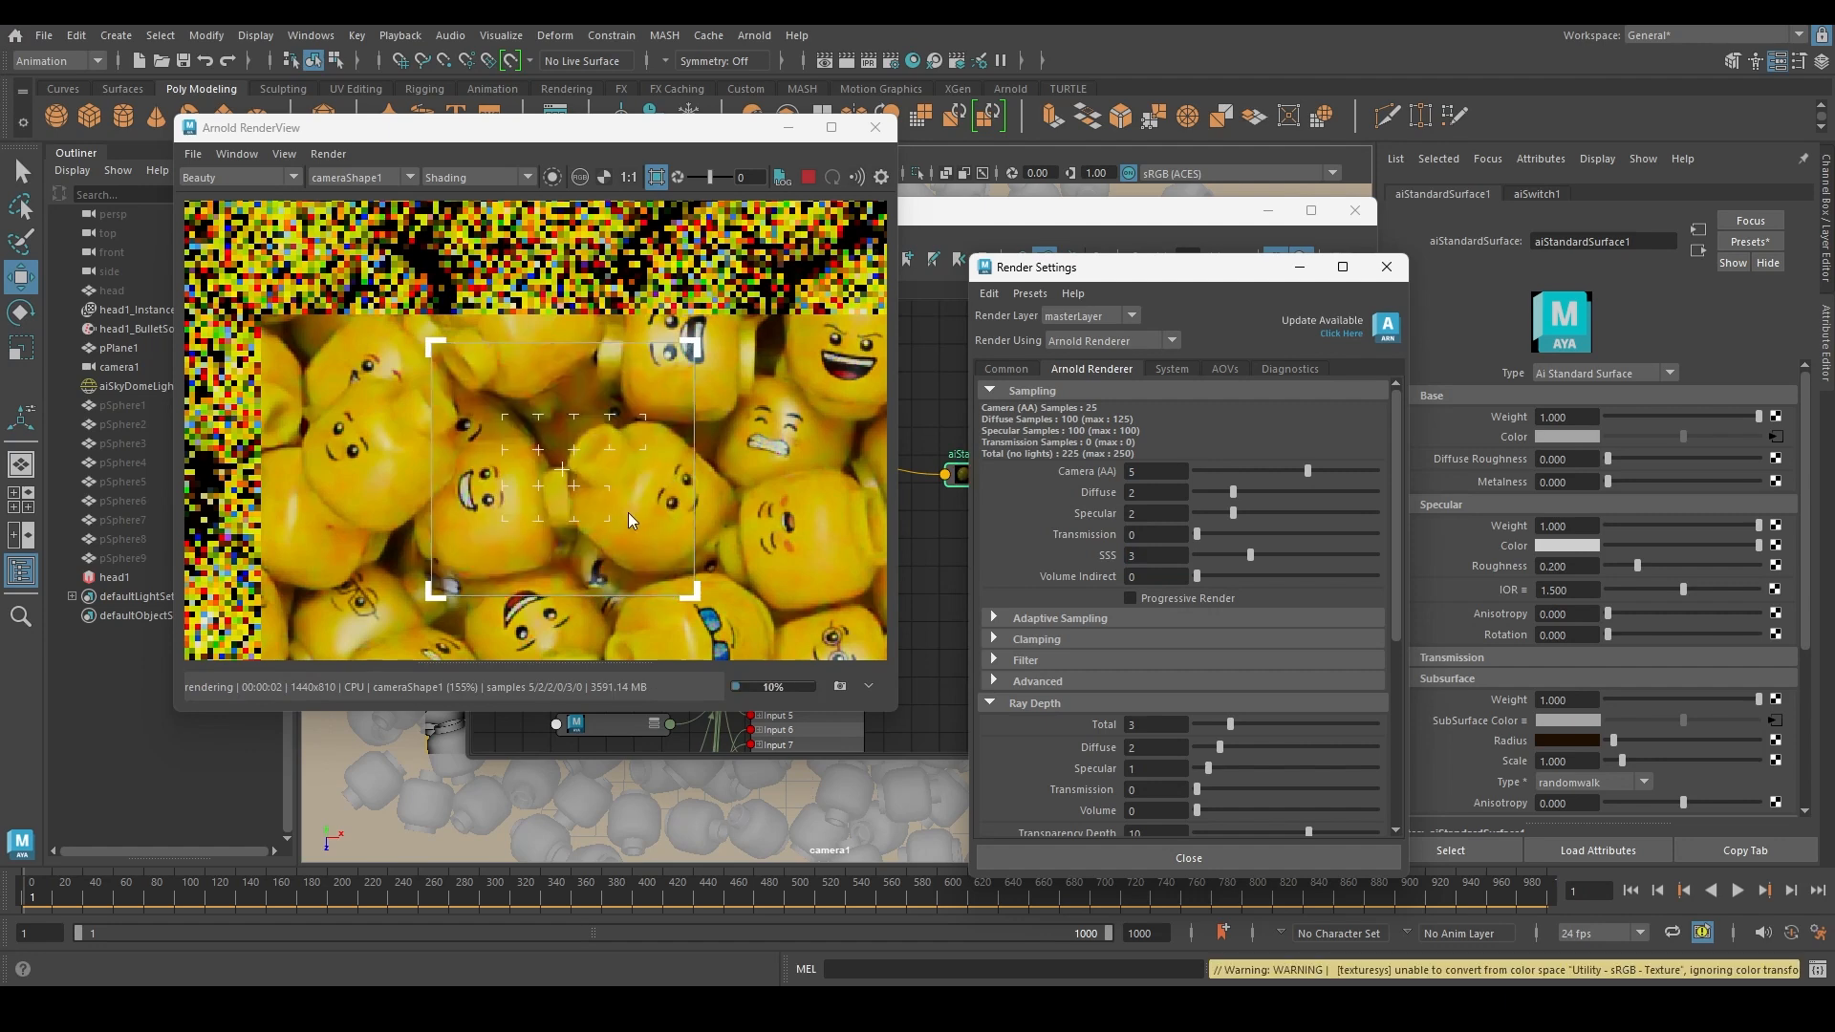
Zoom in on the heads in the render region and reveal the stored snapshot beneath the render
scroll(626, 513, "up", 2)
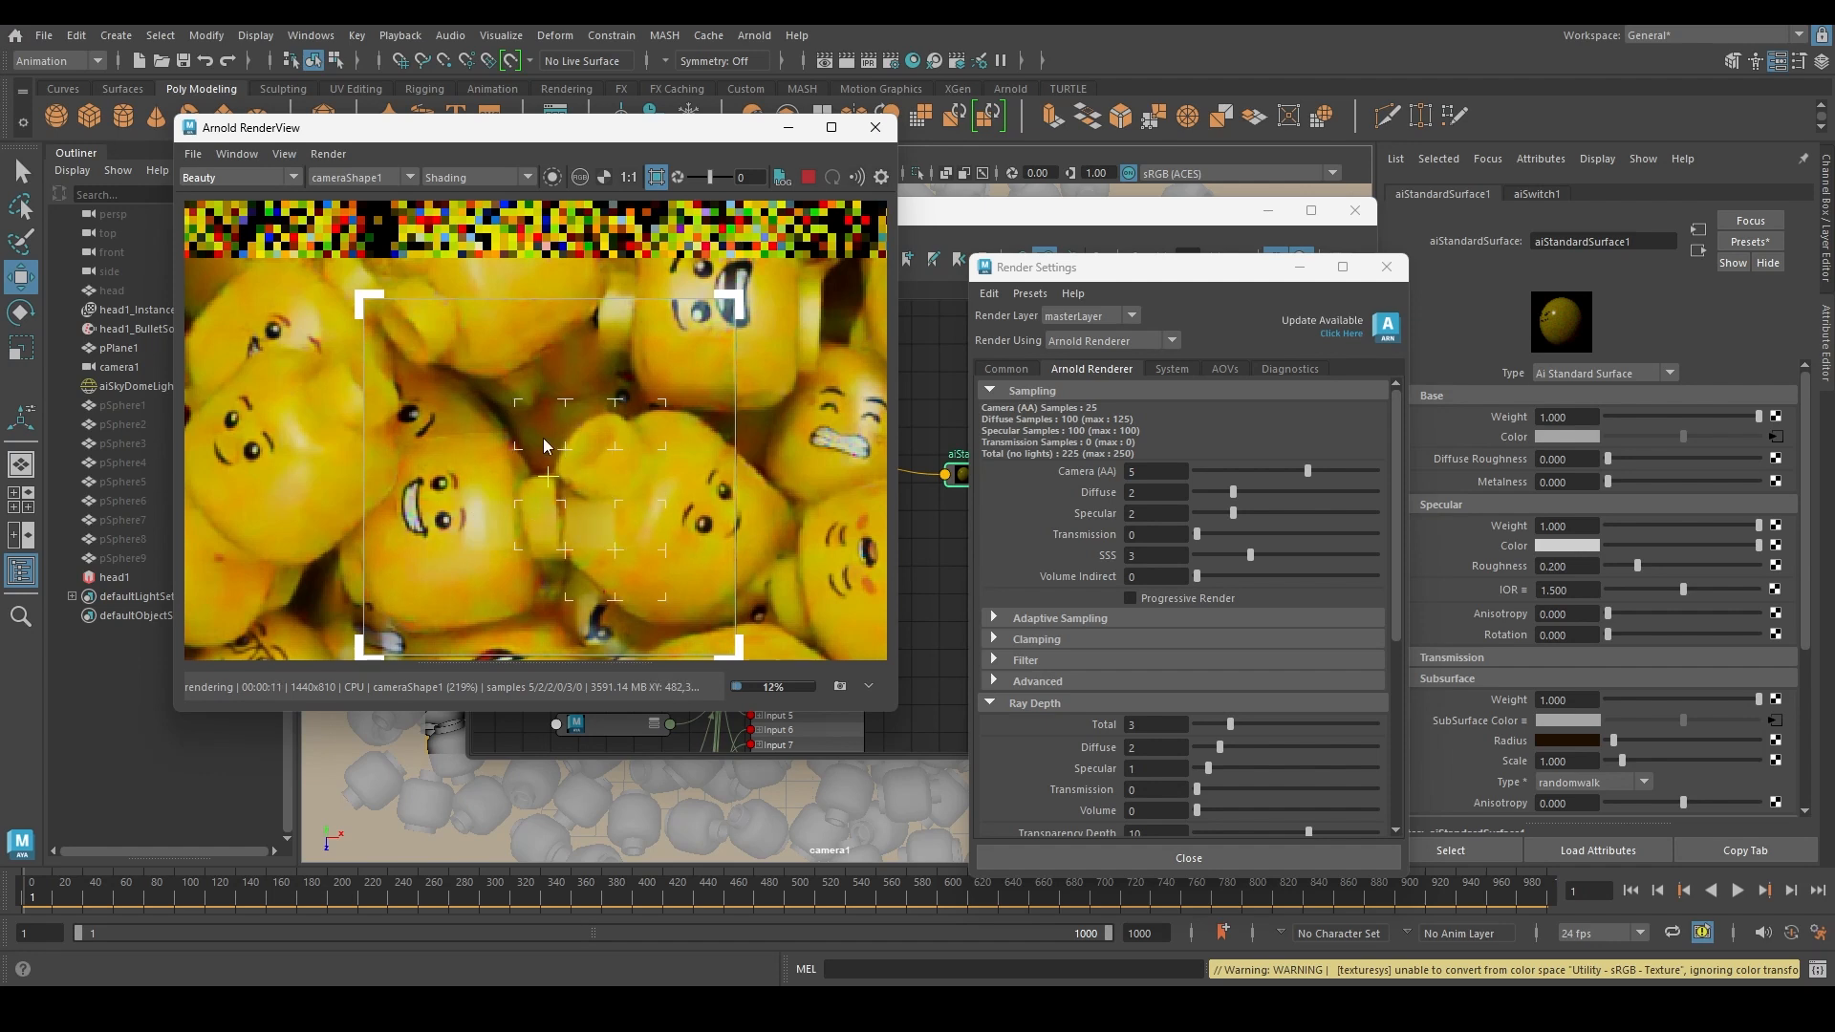
left_click(284, 153)
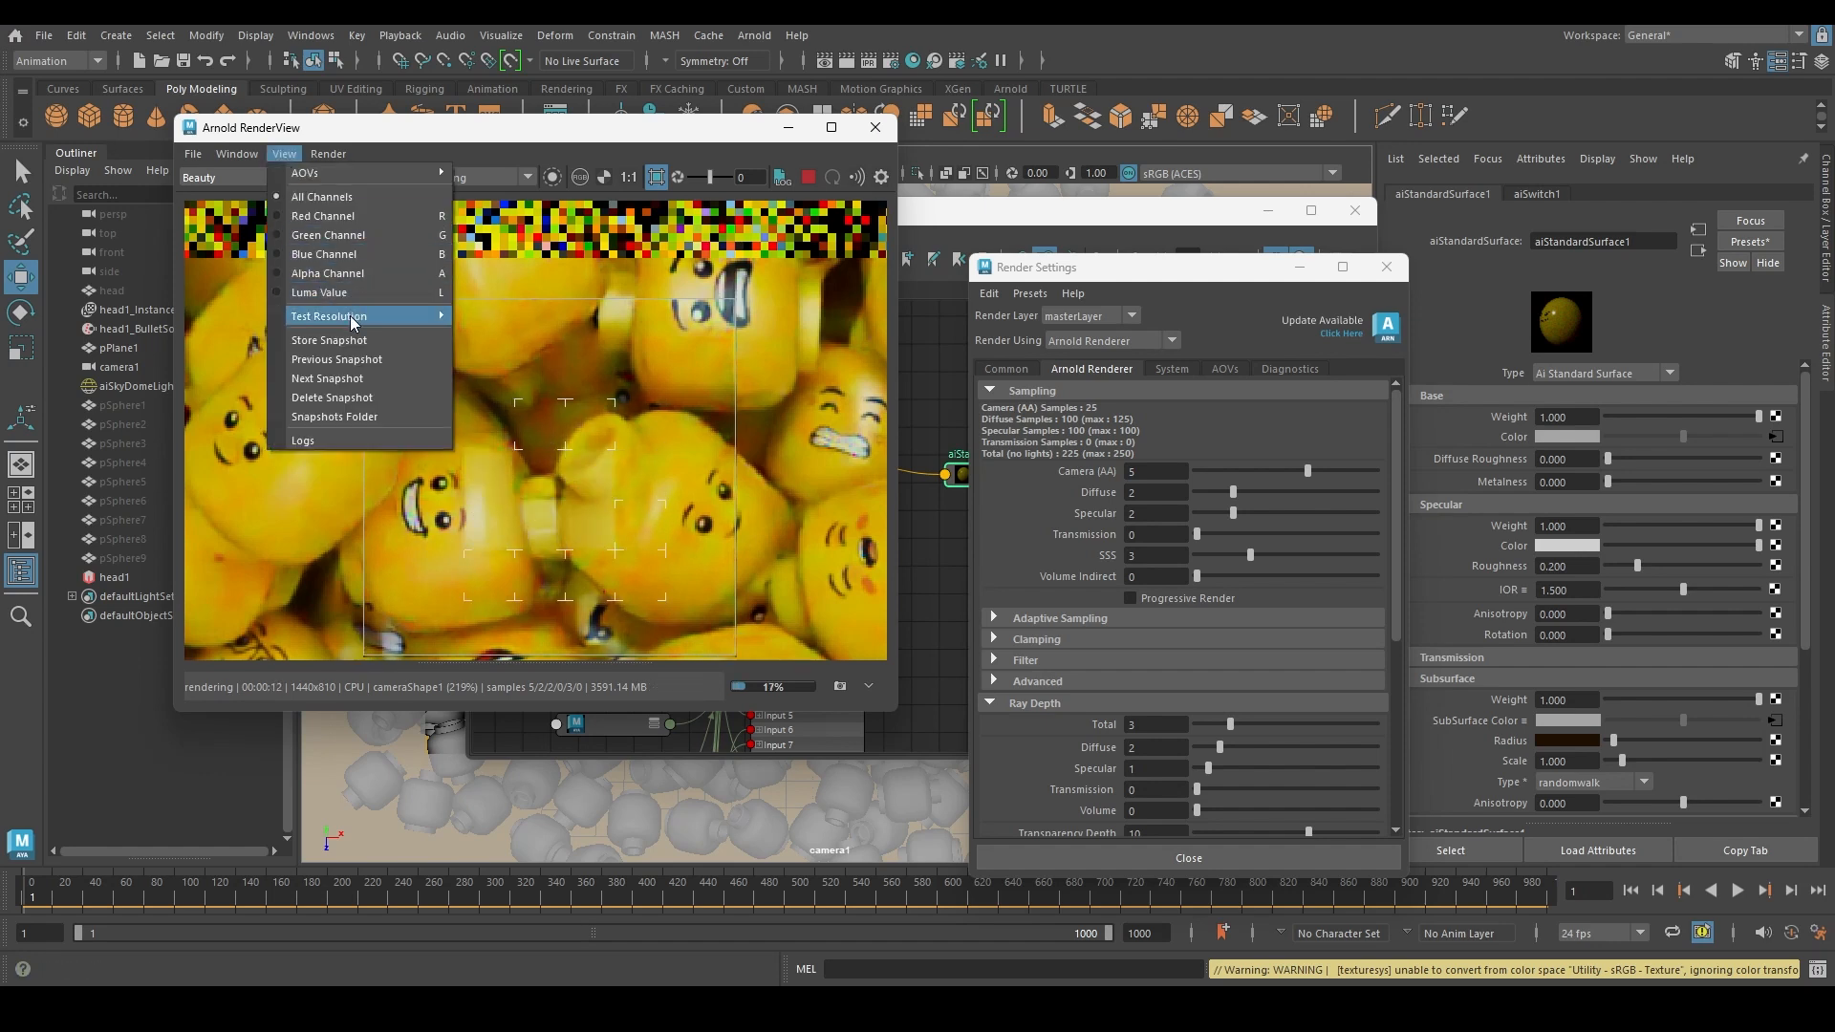
mouse_move(346, 317)
left_click(502, 419)
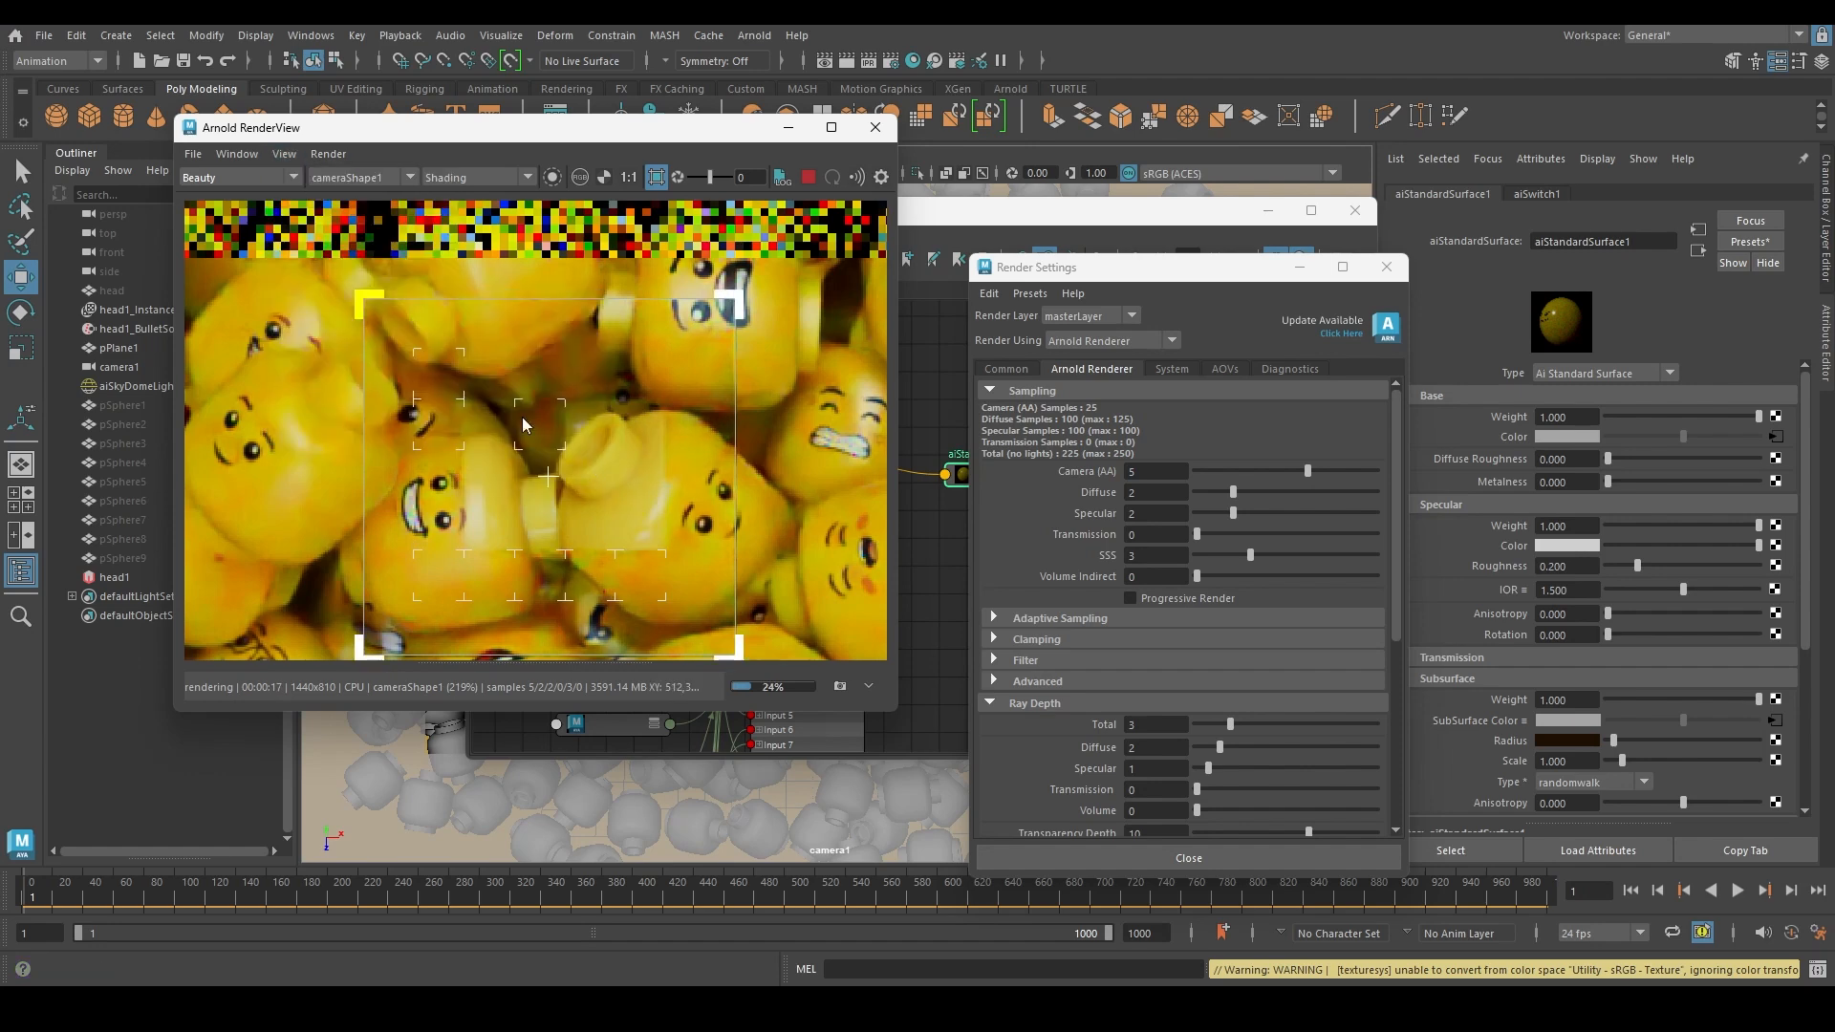
scroll(599, 472, "up", 2)
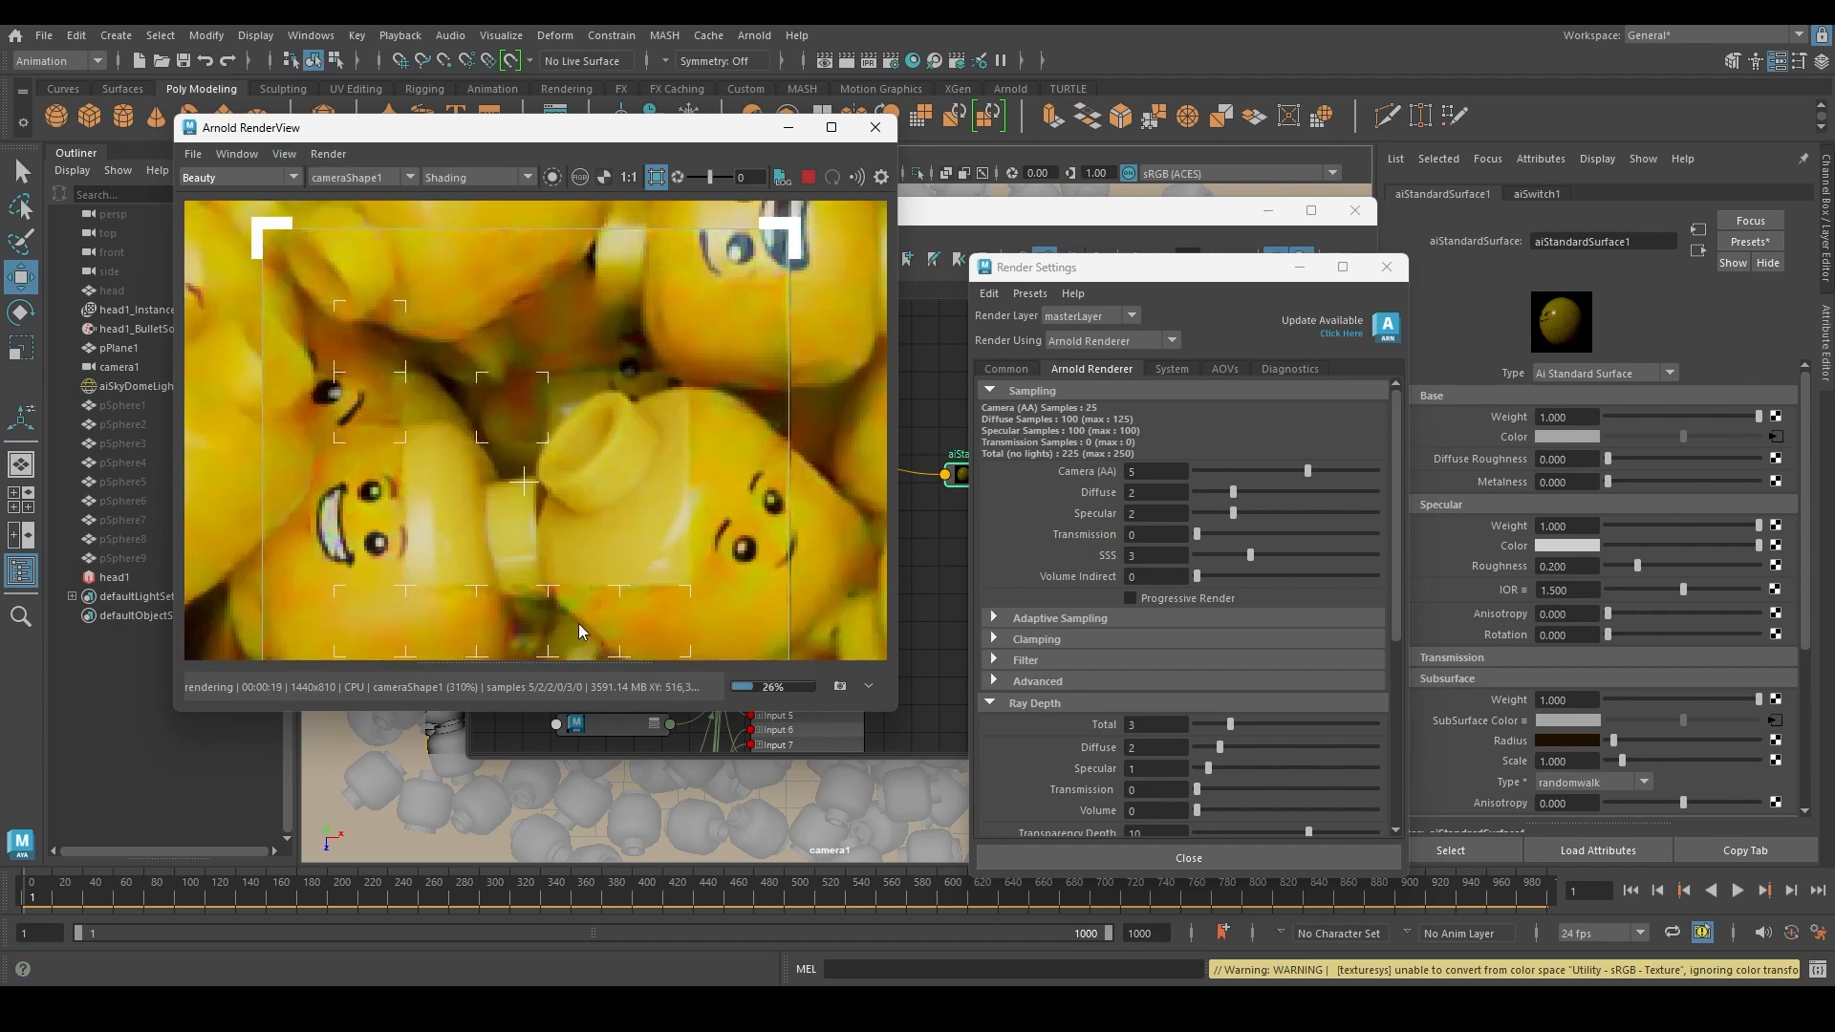
left_click_drag(564, 663, 554, 617)
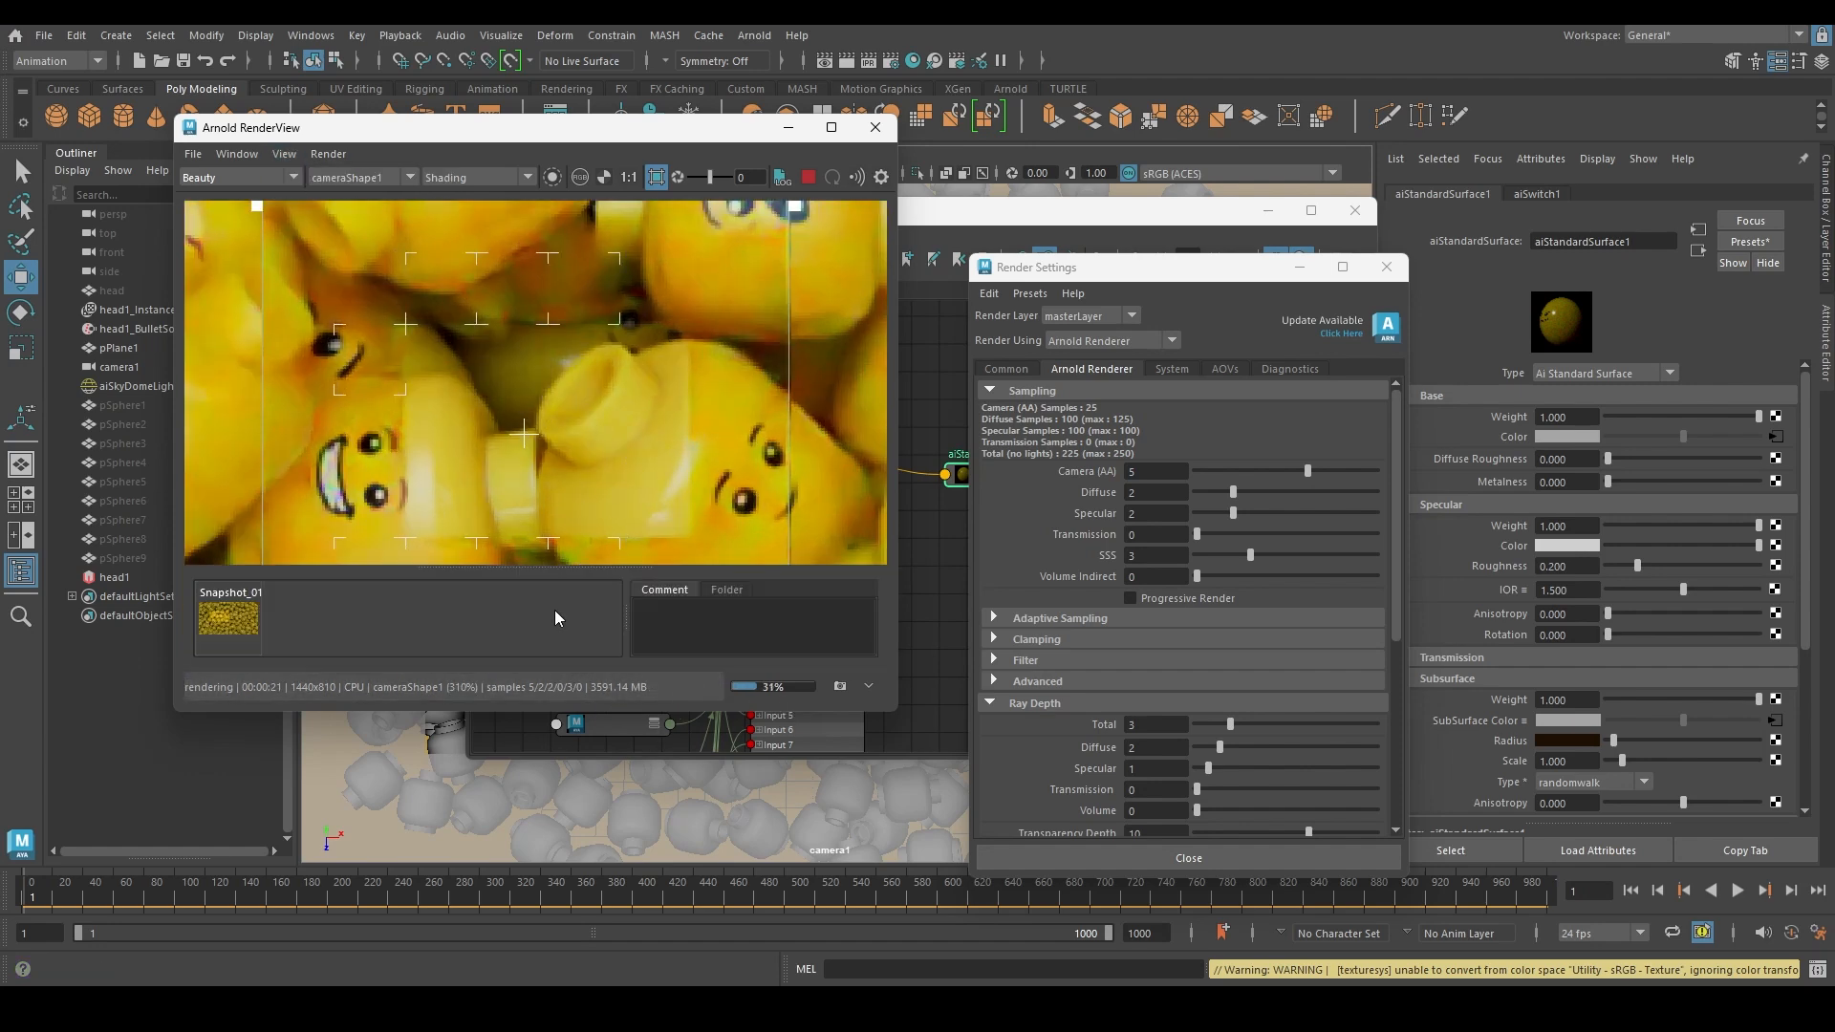
Compare the subsurface shading of the current render with Snapshot_01 at increasing magnification
left_click(230, 621)
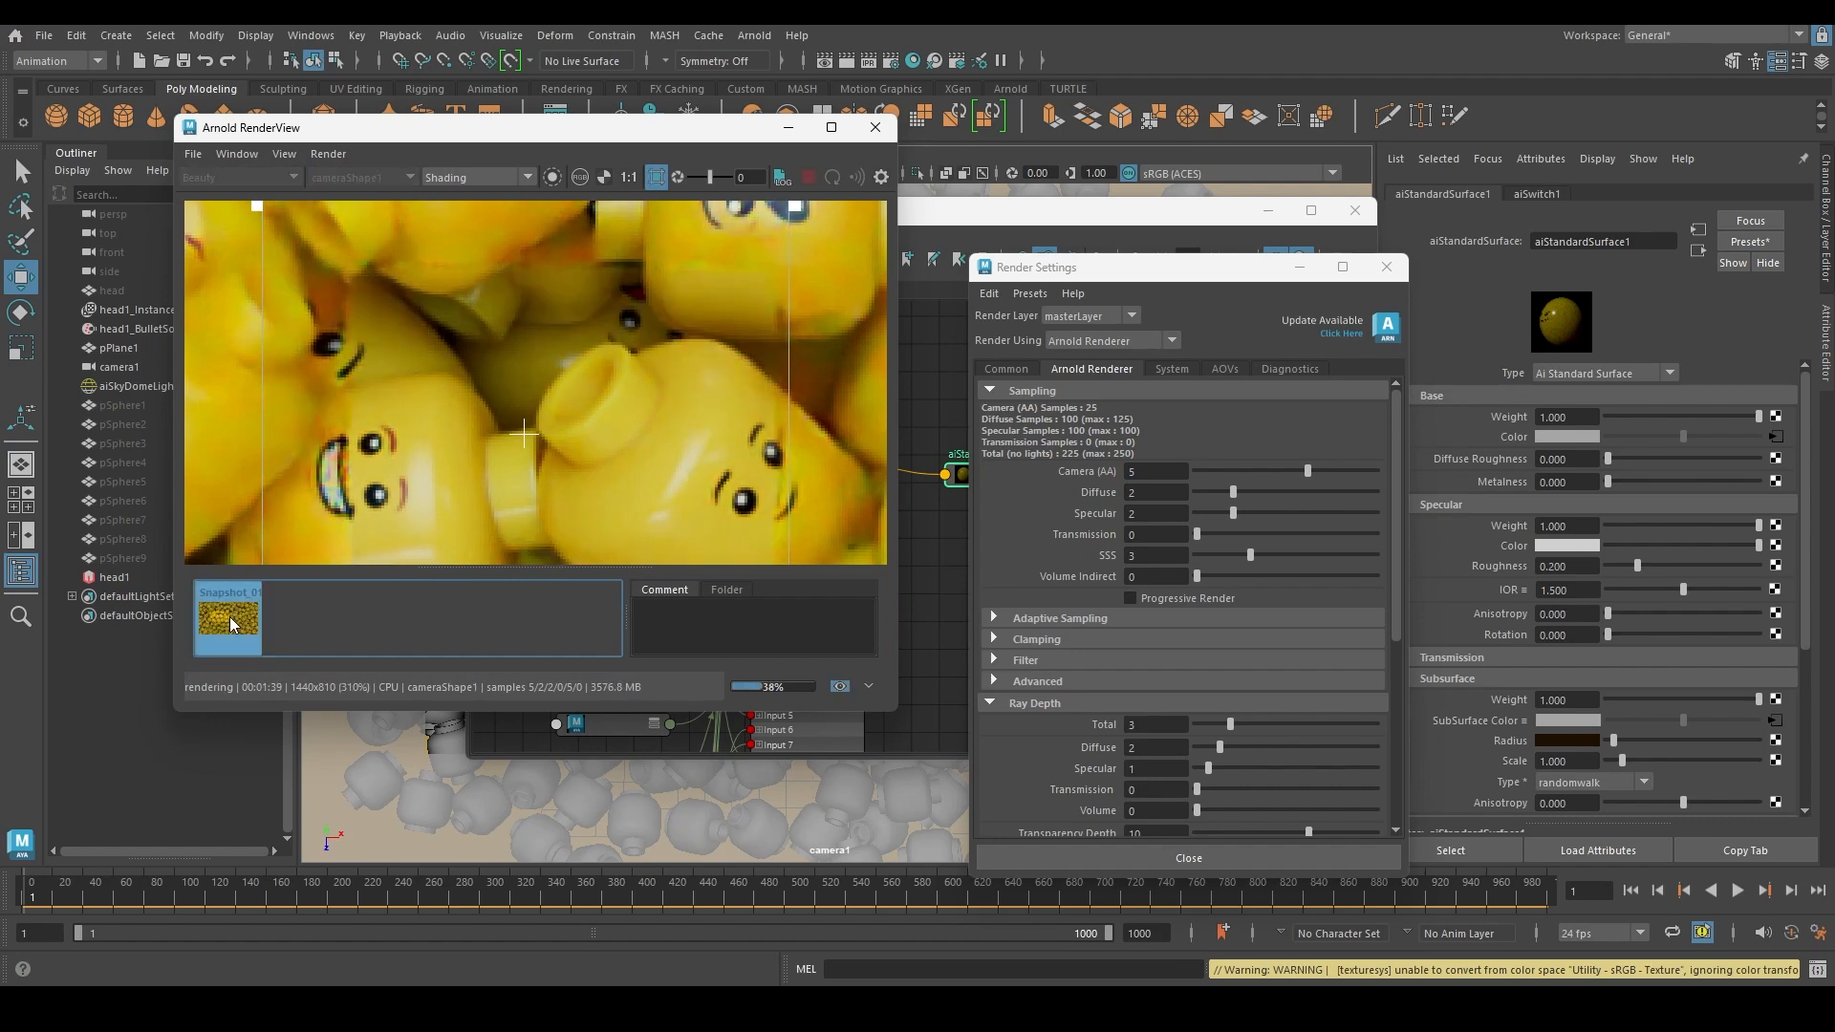
left_click(229, 622)
left_click(230, 621)
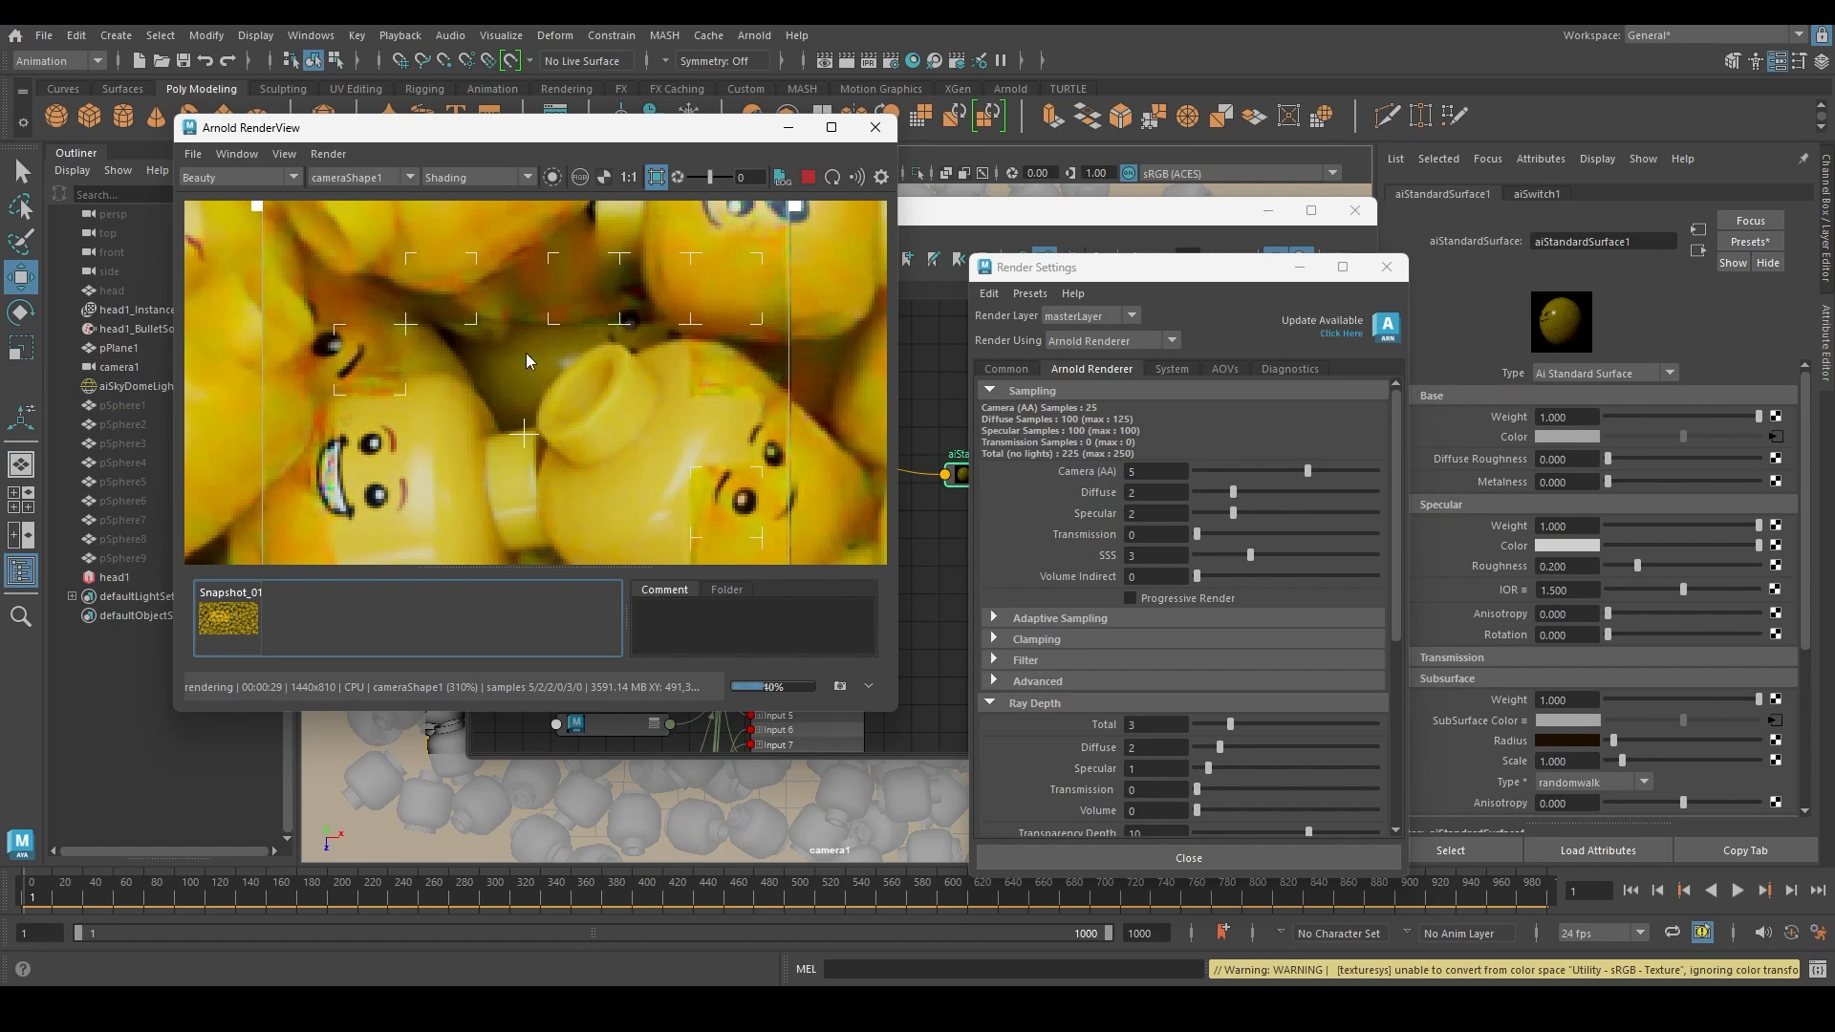
scroll(526, 352, "up", 2)
left_click(241, 622)
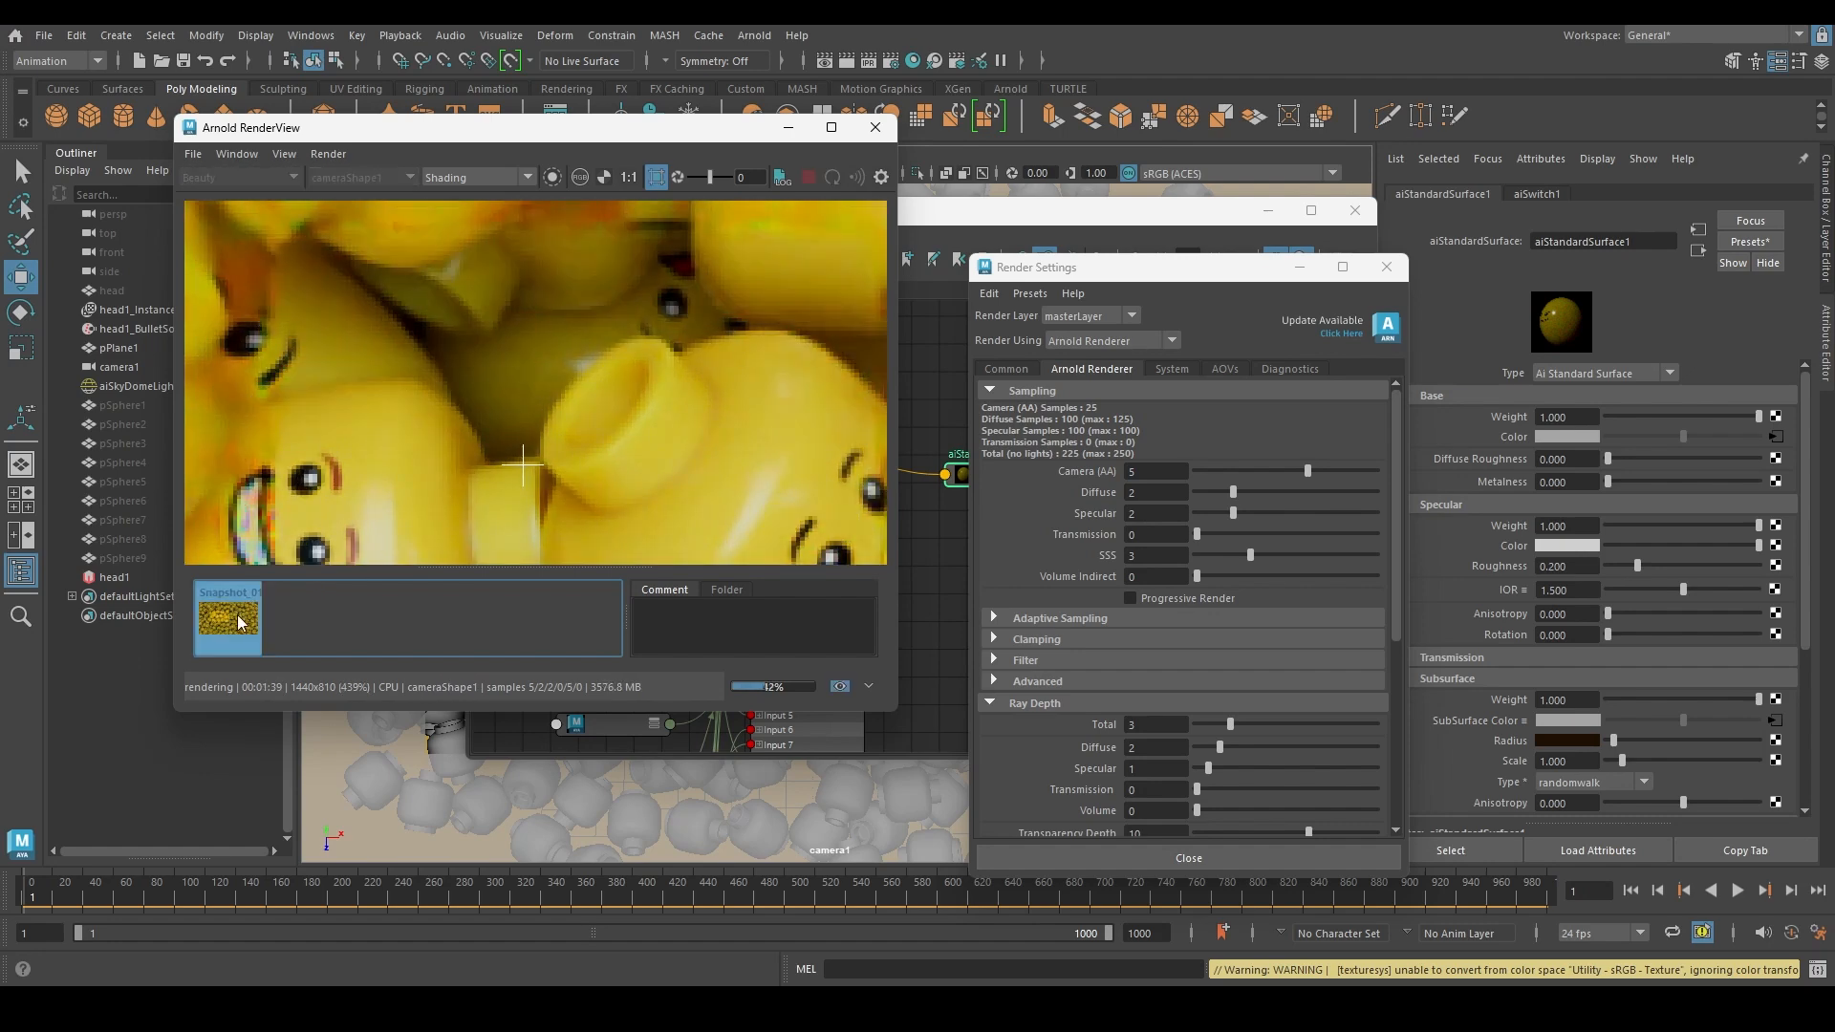
left_click(241, 622)
left_click(241, 623)
left_click(241, 623)
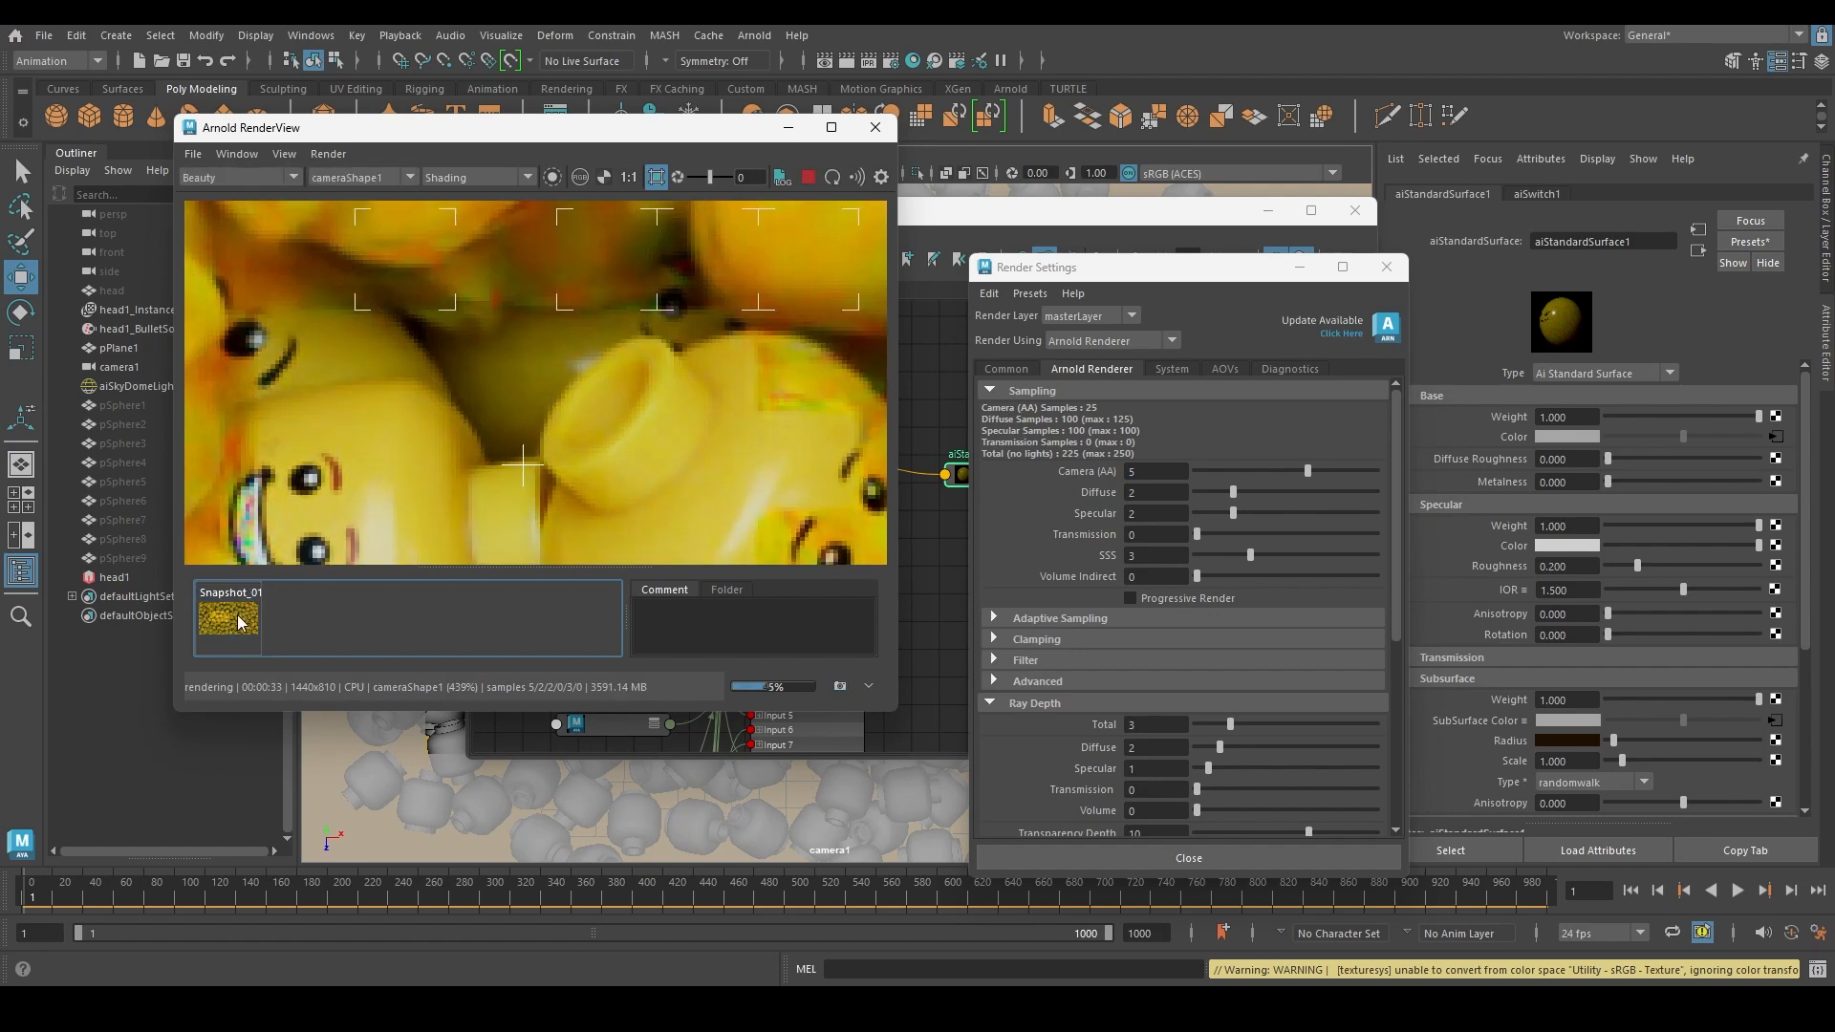
left_click(241, 623)
left_click(240, 623)
left_click(241, 624)
left_click(241, 624)
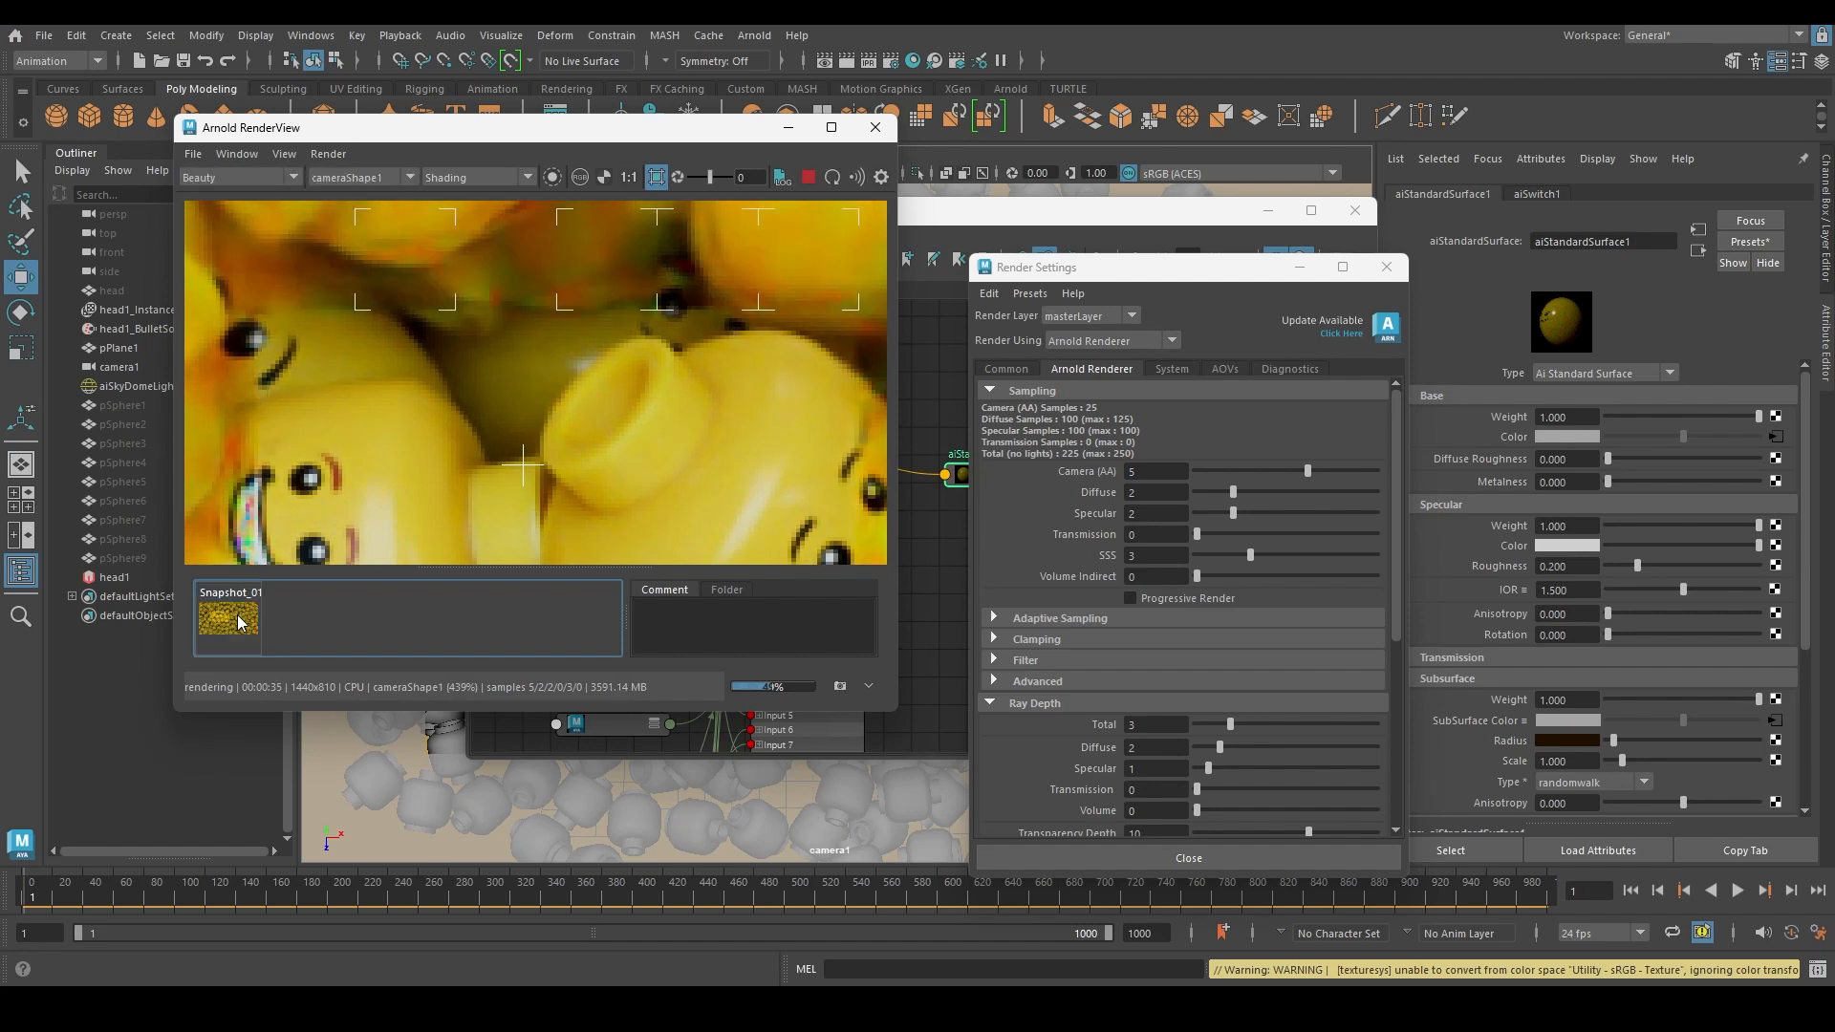
Set the value of the Subsurface Radius color of aiStandardSurface1 to 0.2
left_click(1584, 738)
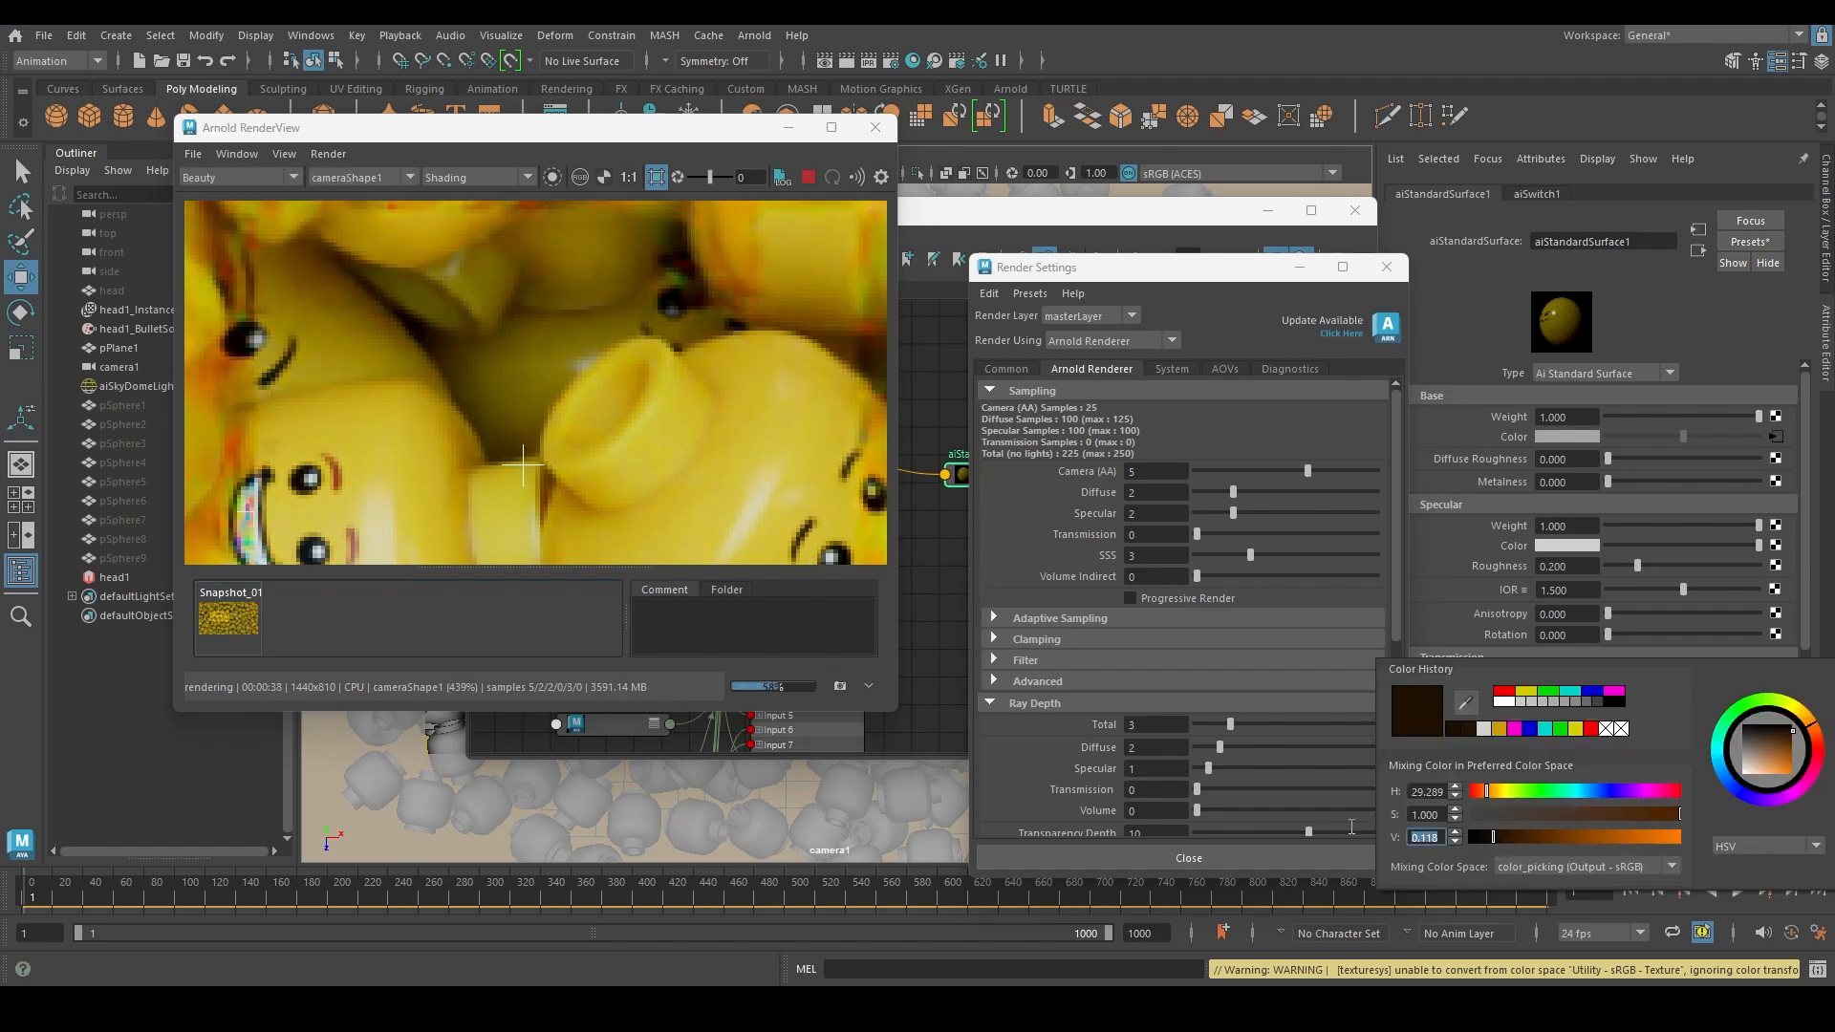
type(".2")
key("Return")
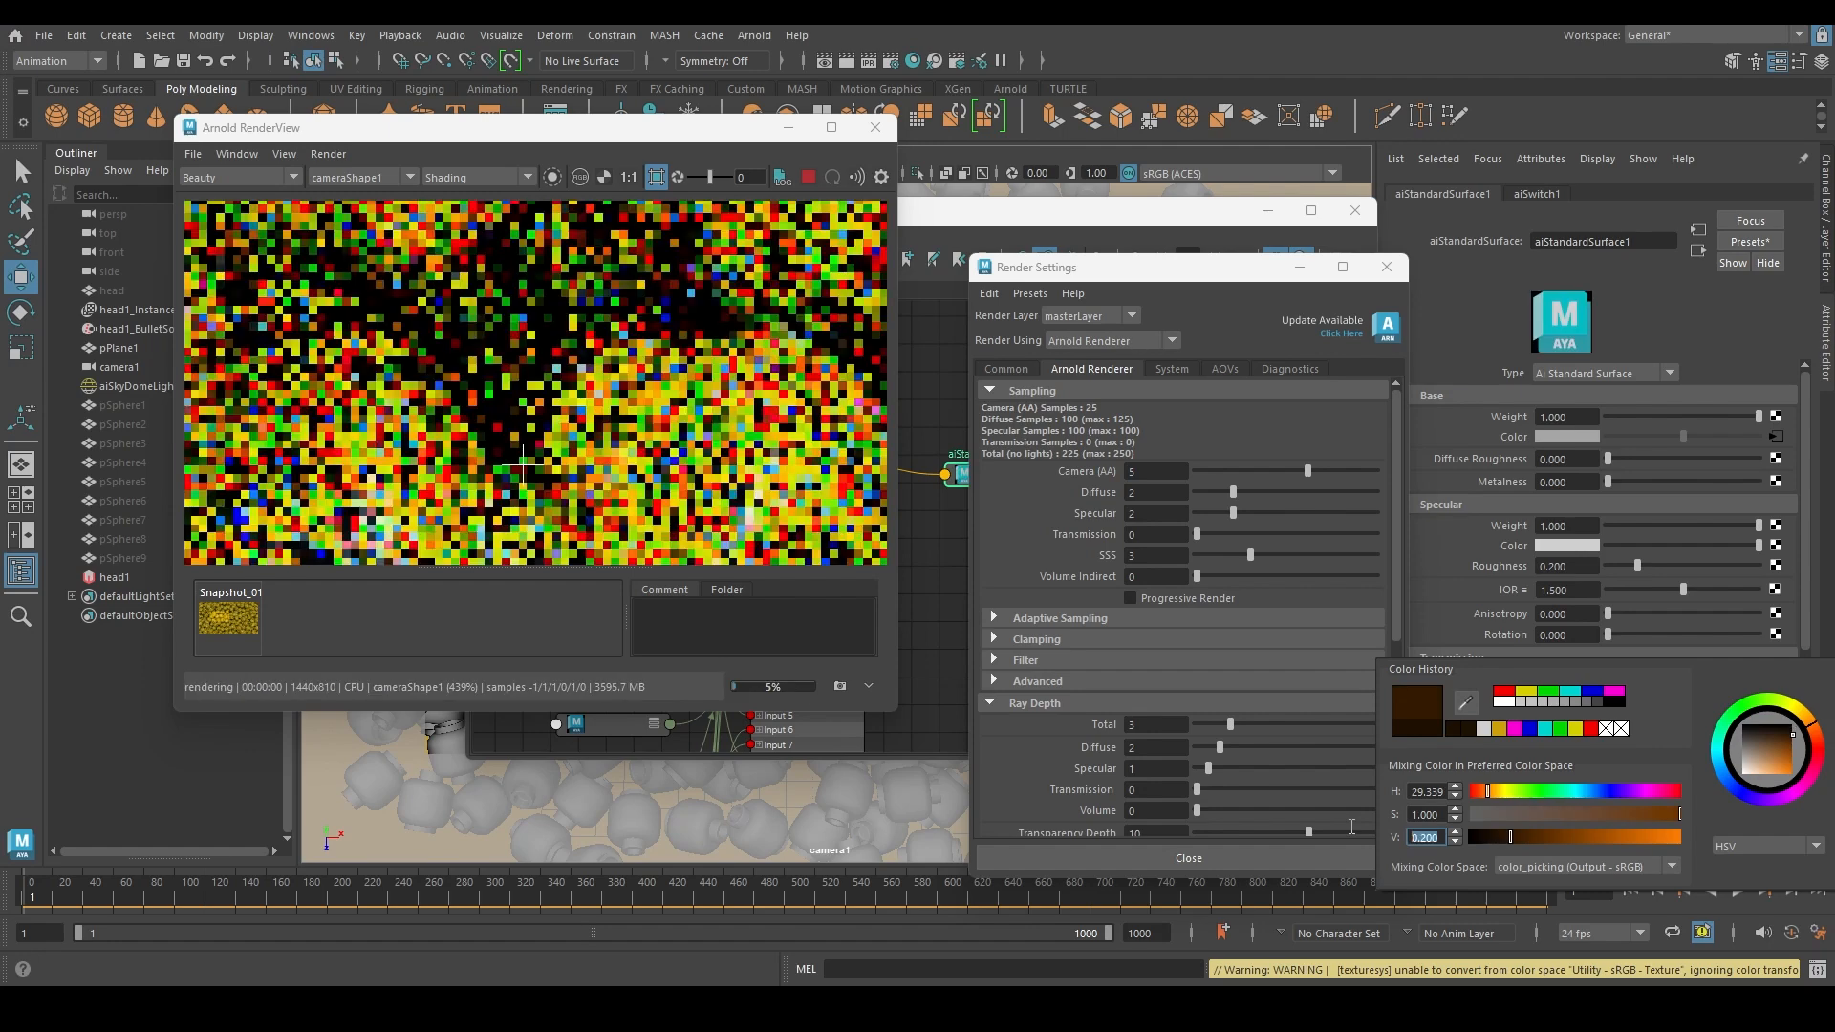
Compare the re-rendered heads with Snapshot_01, examining the shading around the central head's stud up close
scroll(636, 340, "down", 2)
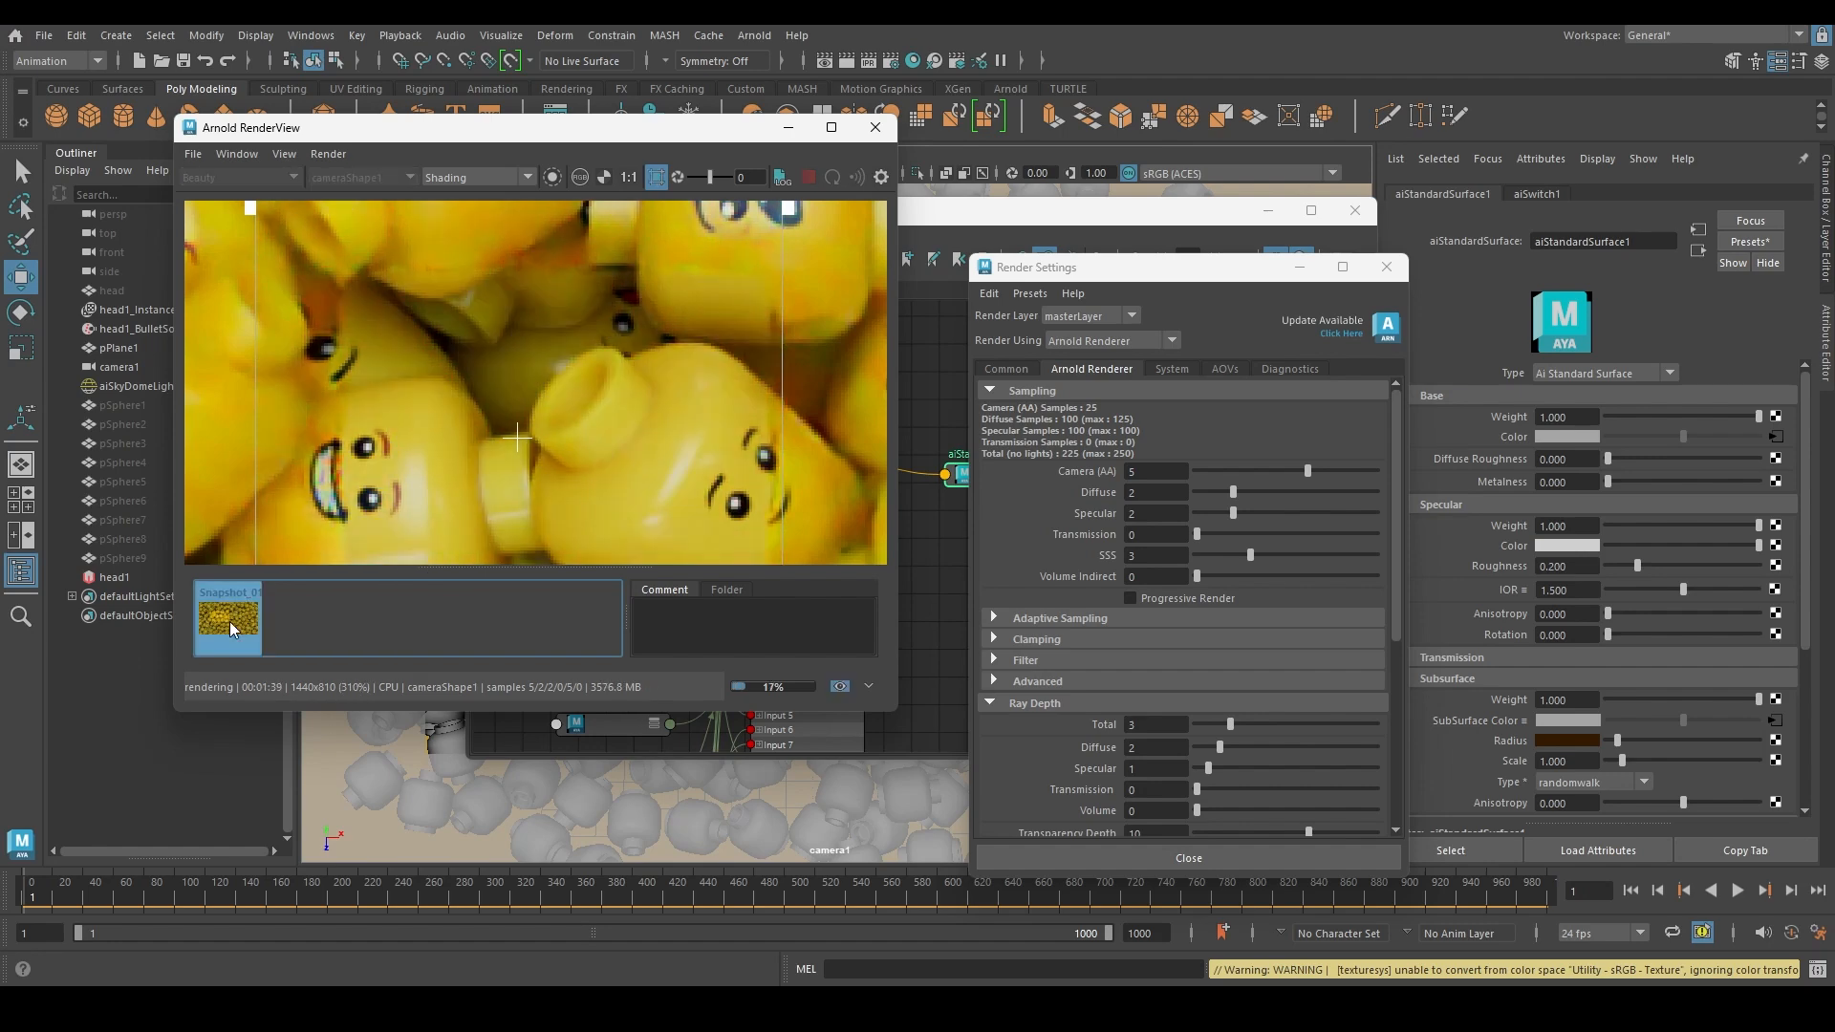
left_click(231, 626)
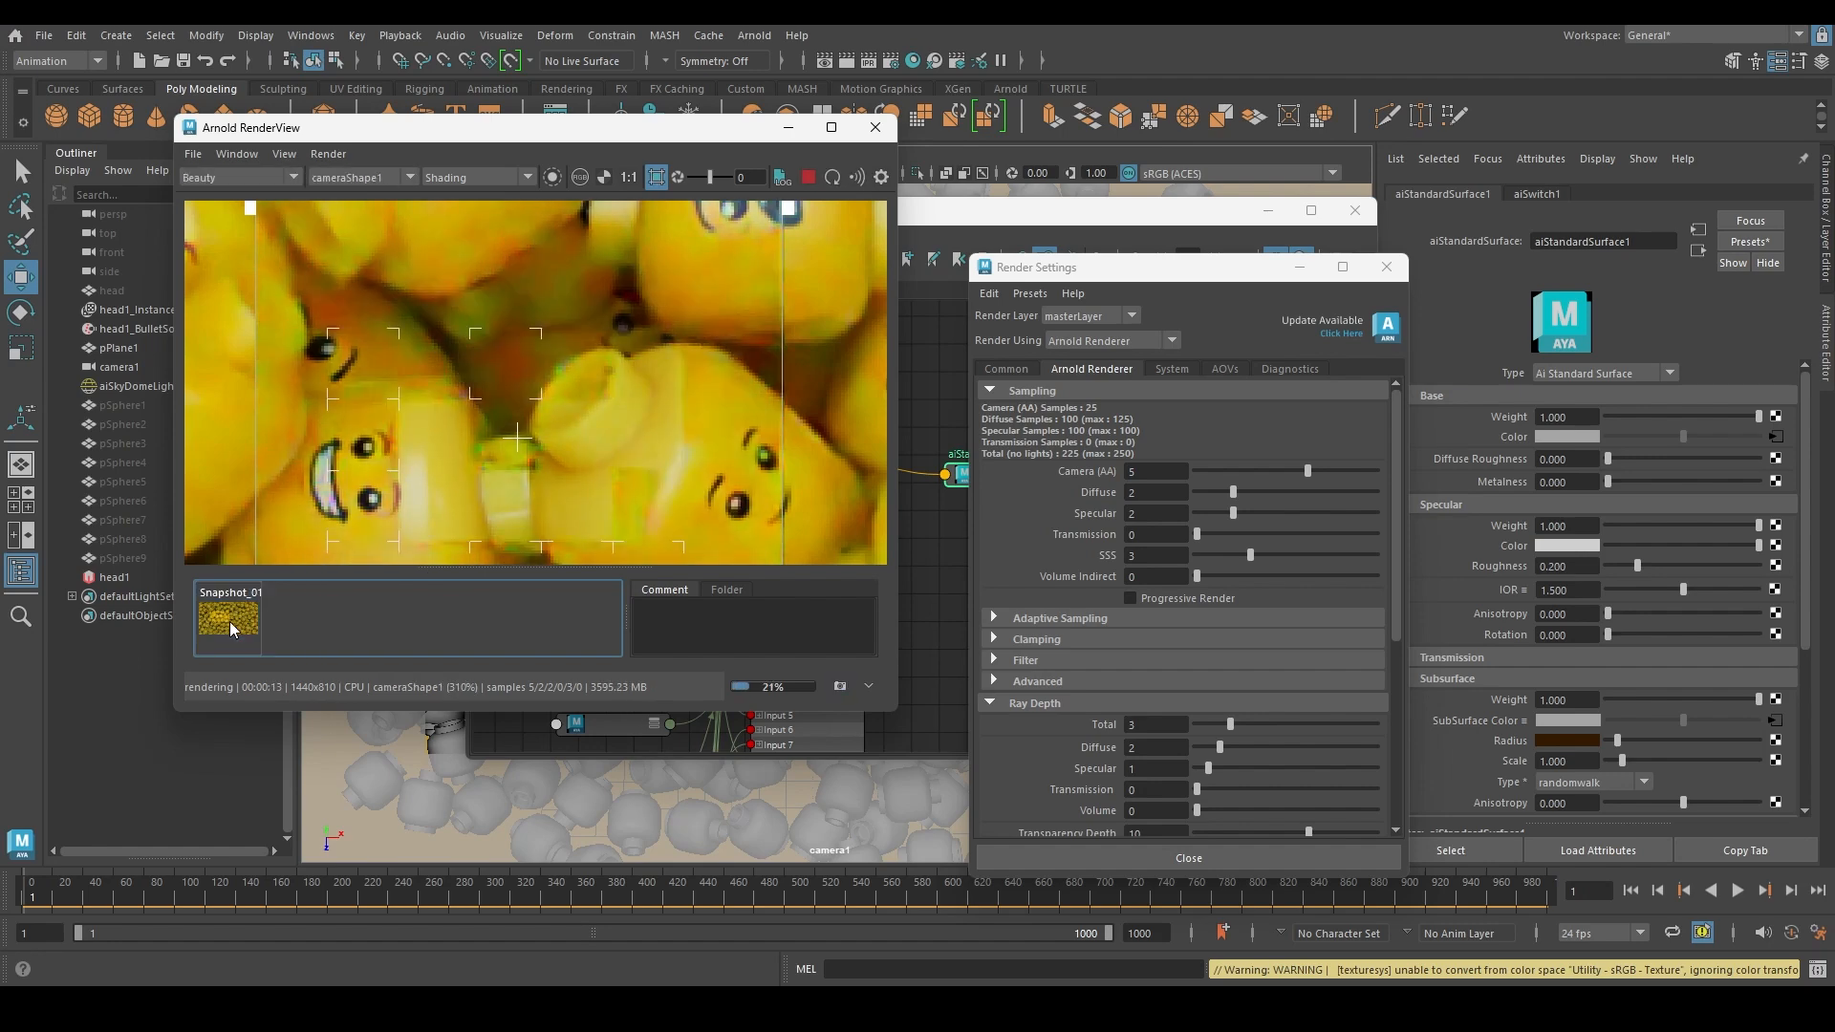
left_click(230, 623)
scroll(581, 426, "up", 2)
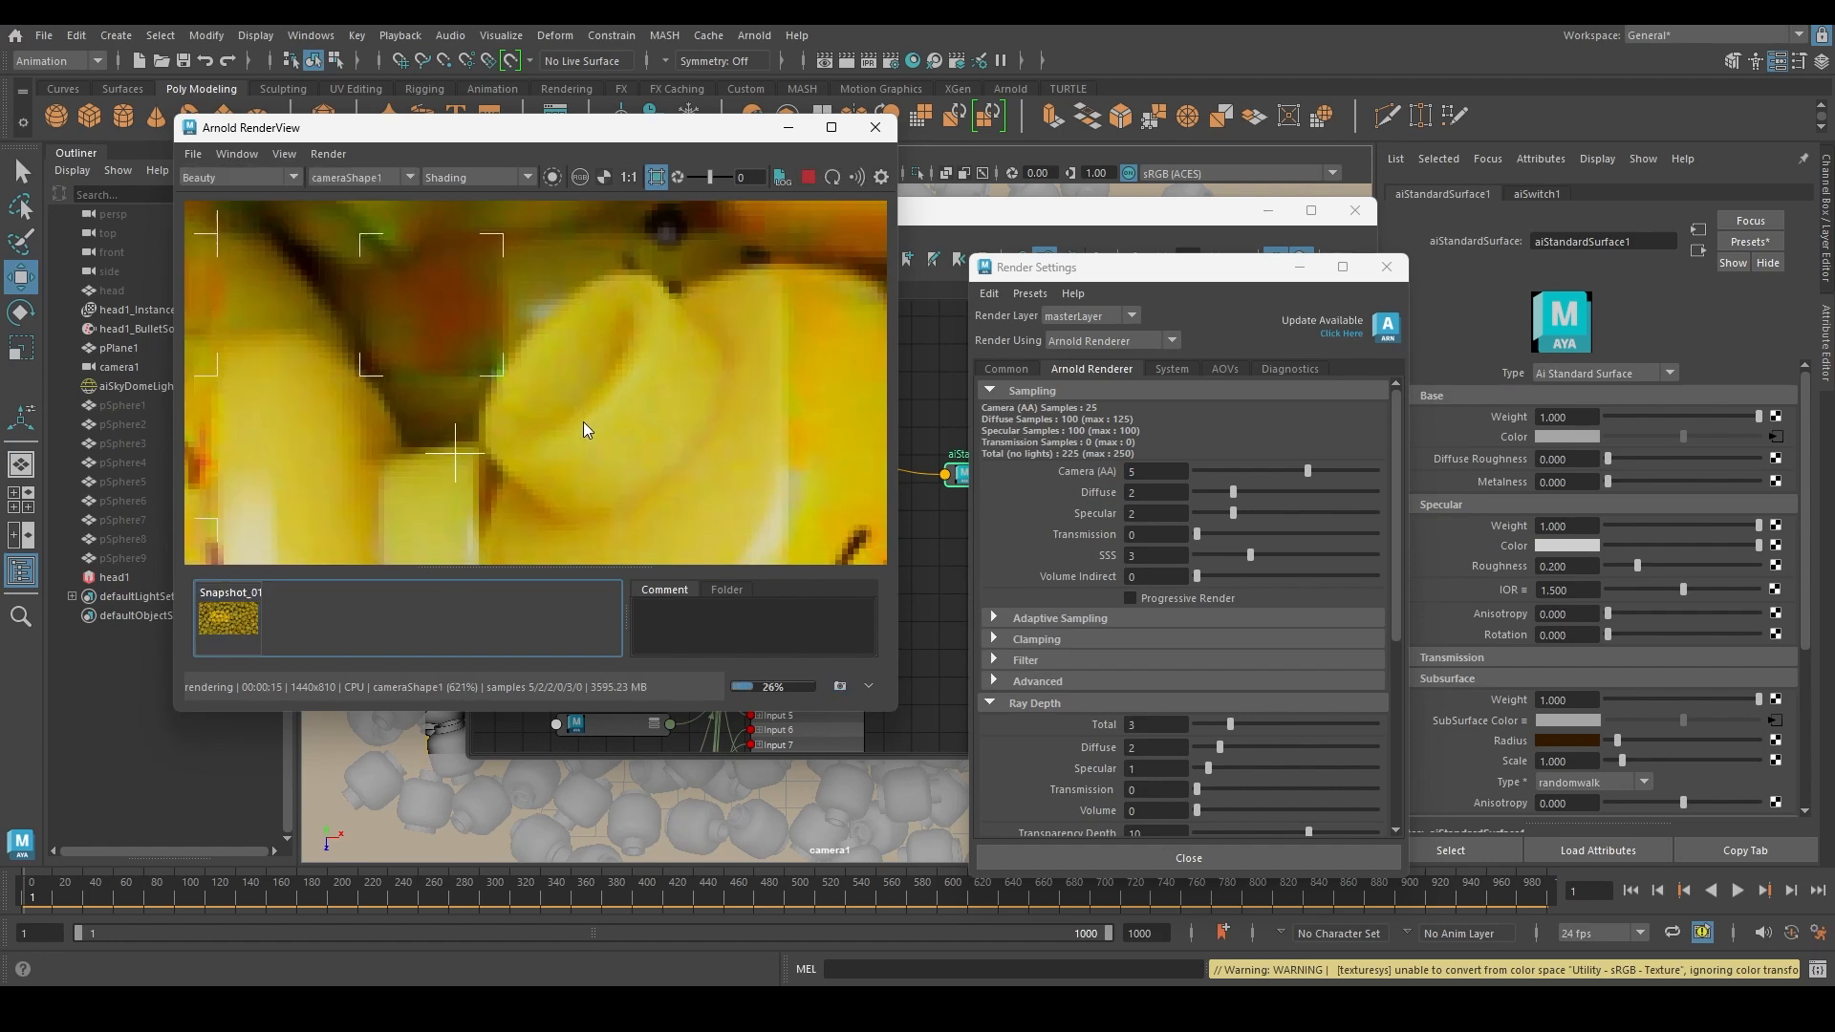
left_click(239, 623)
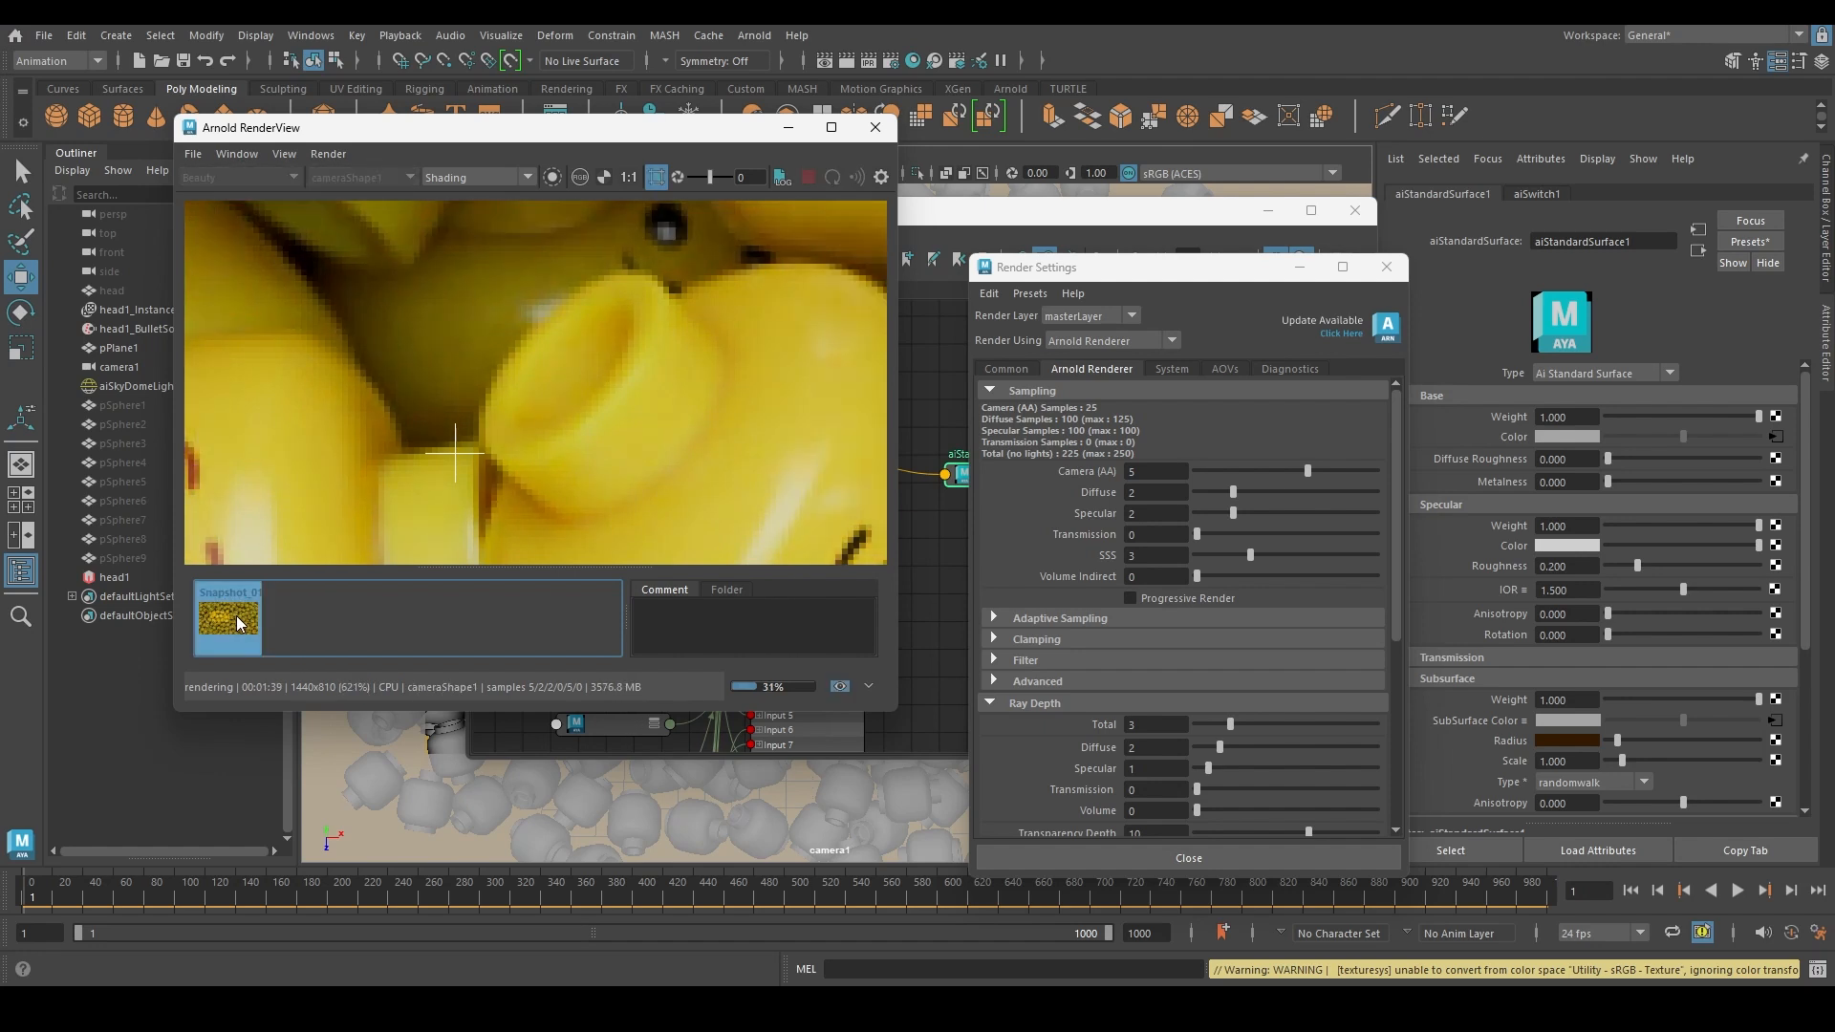
left_click(239, 624)
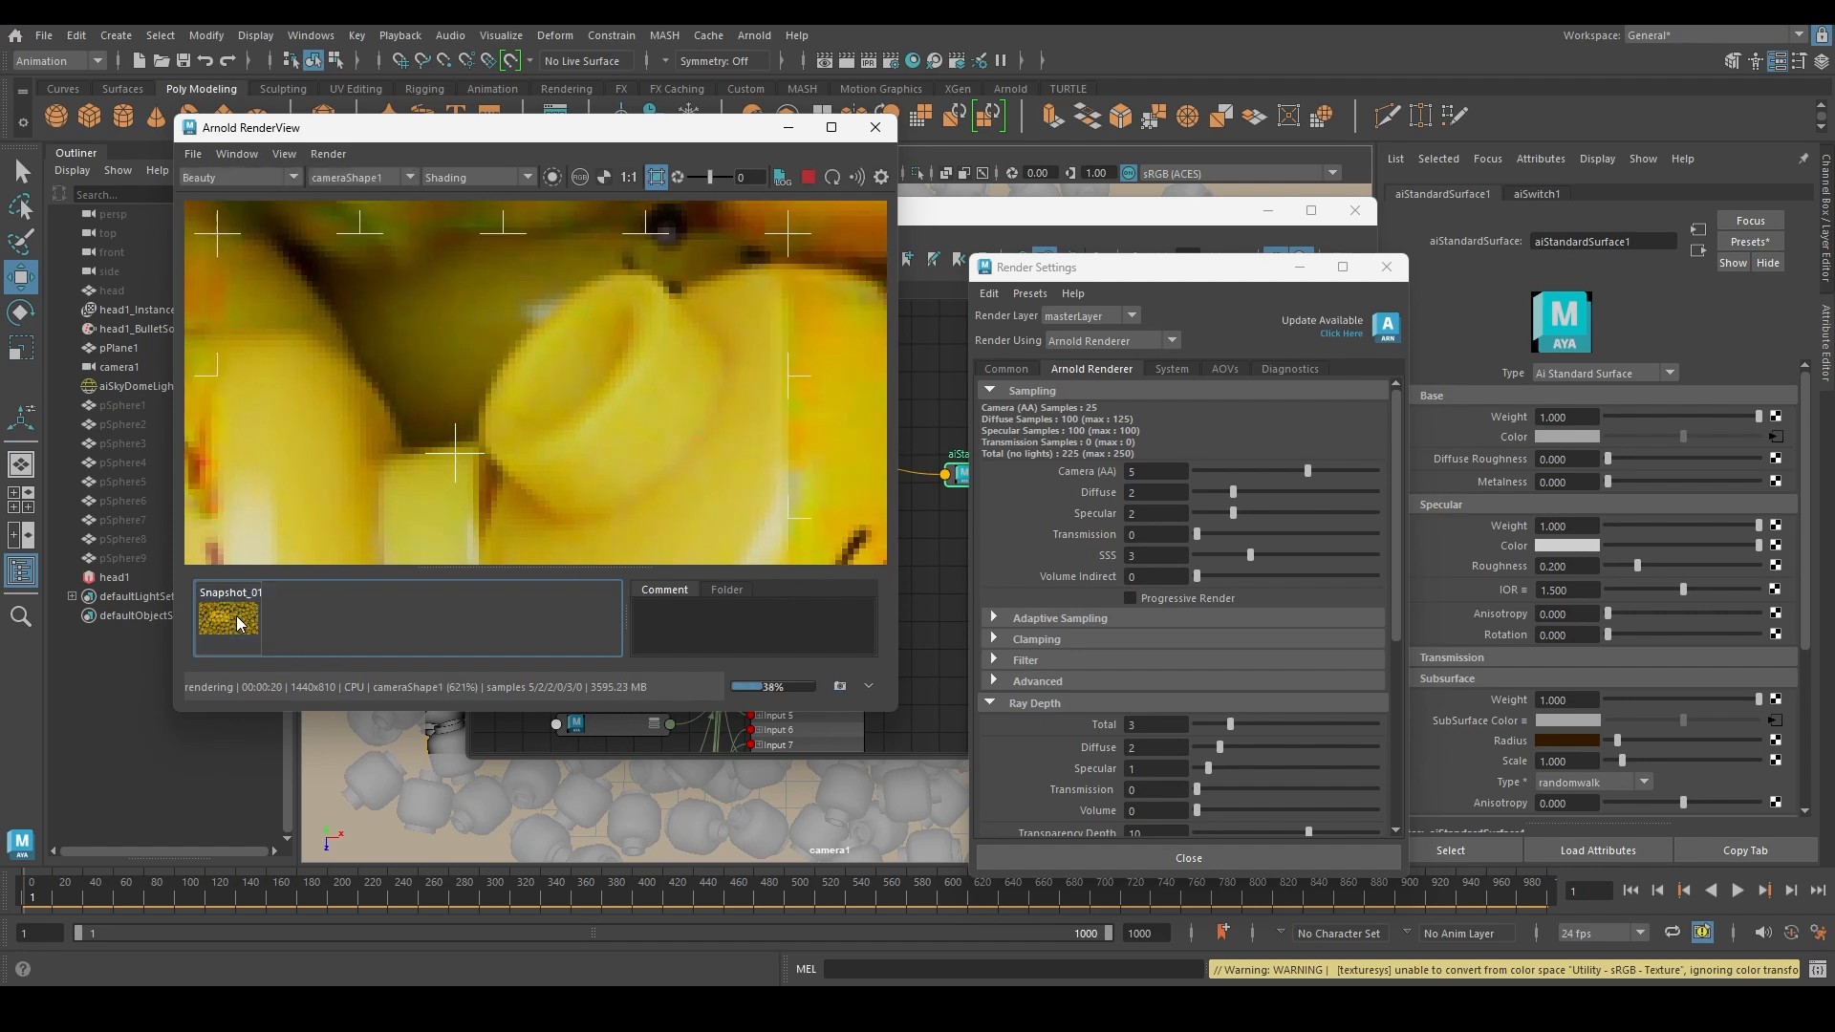
left_click(239, 624)
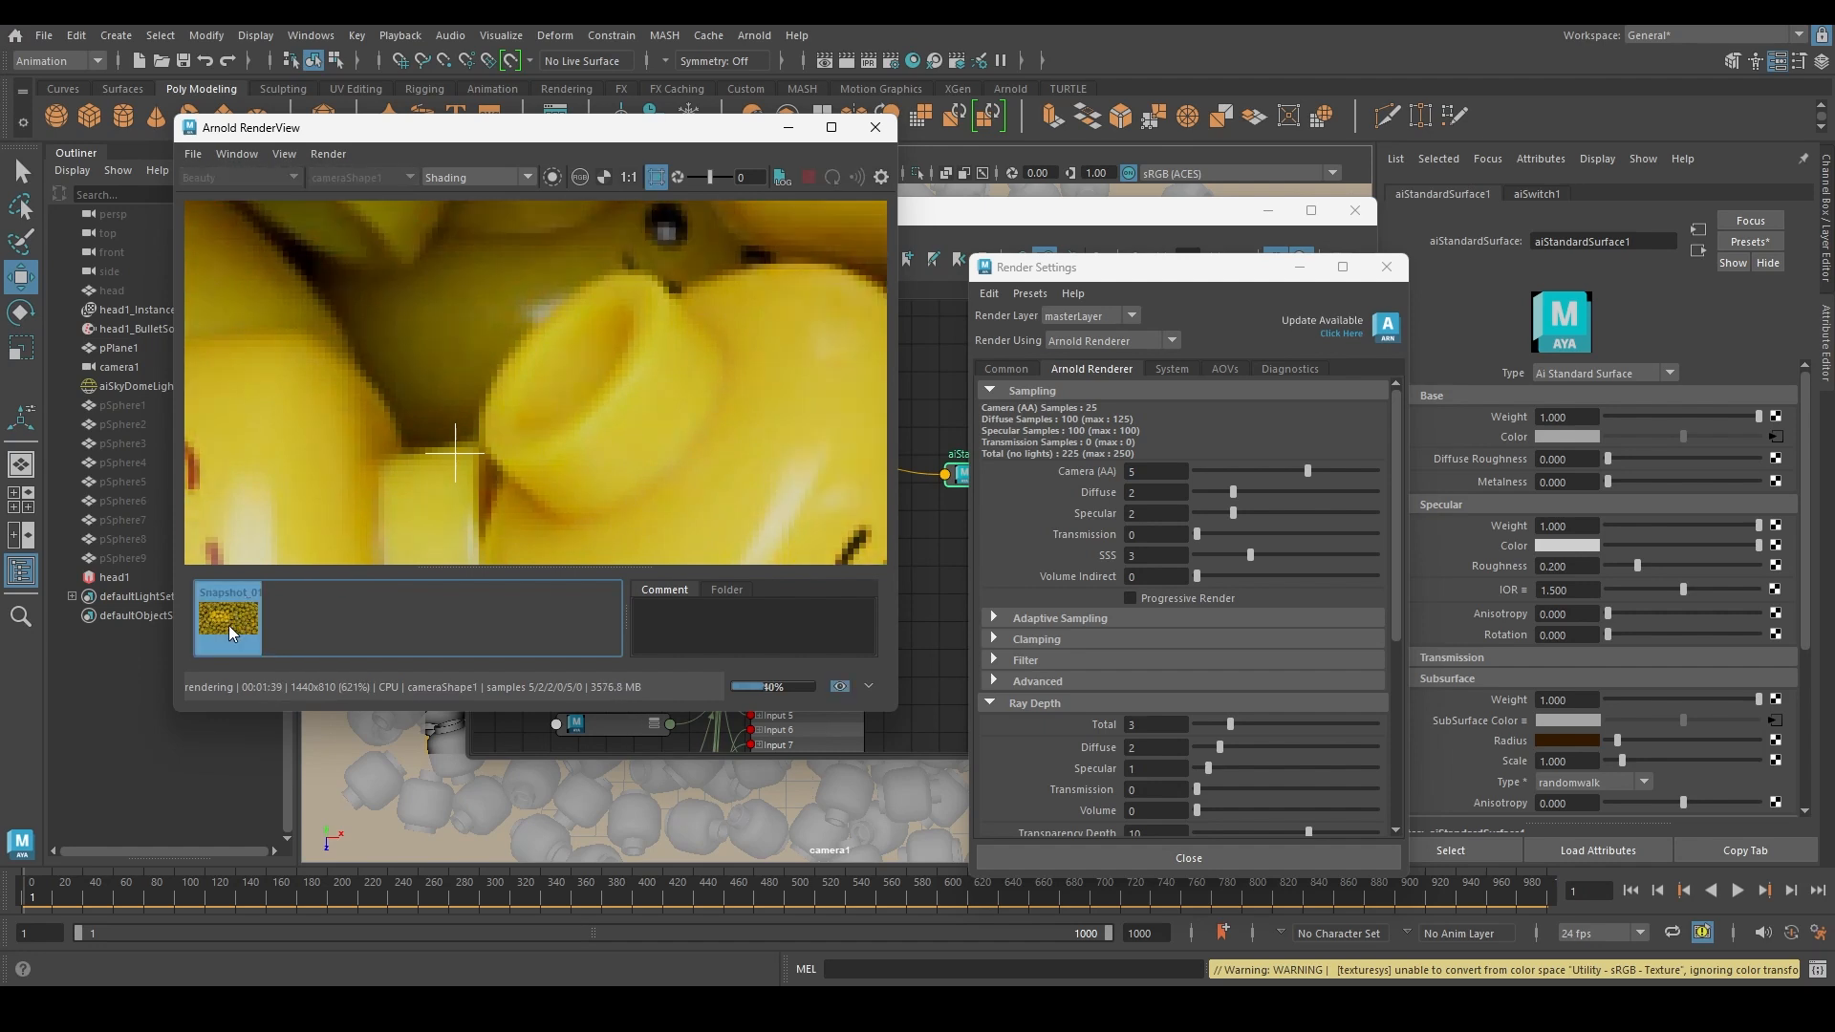
left_click(228, 625)
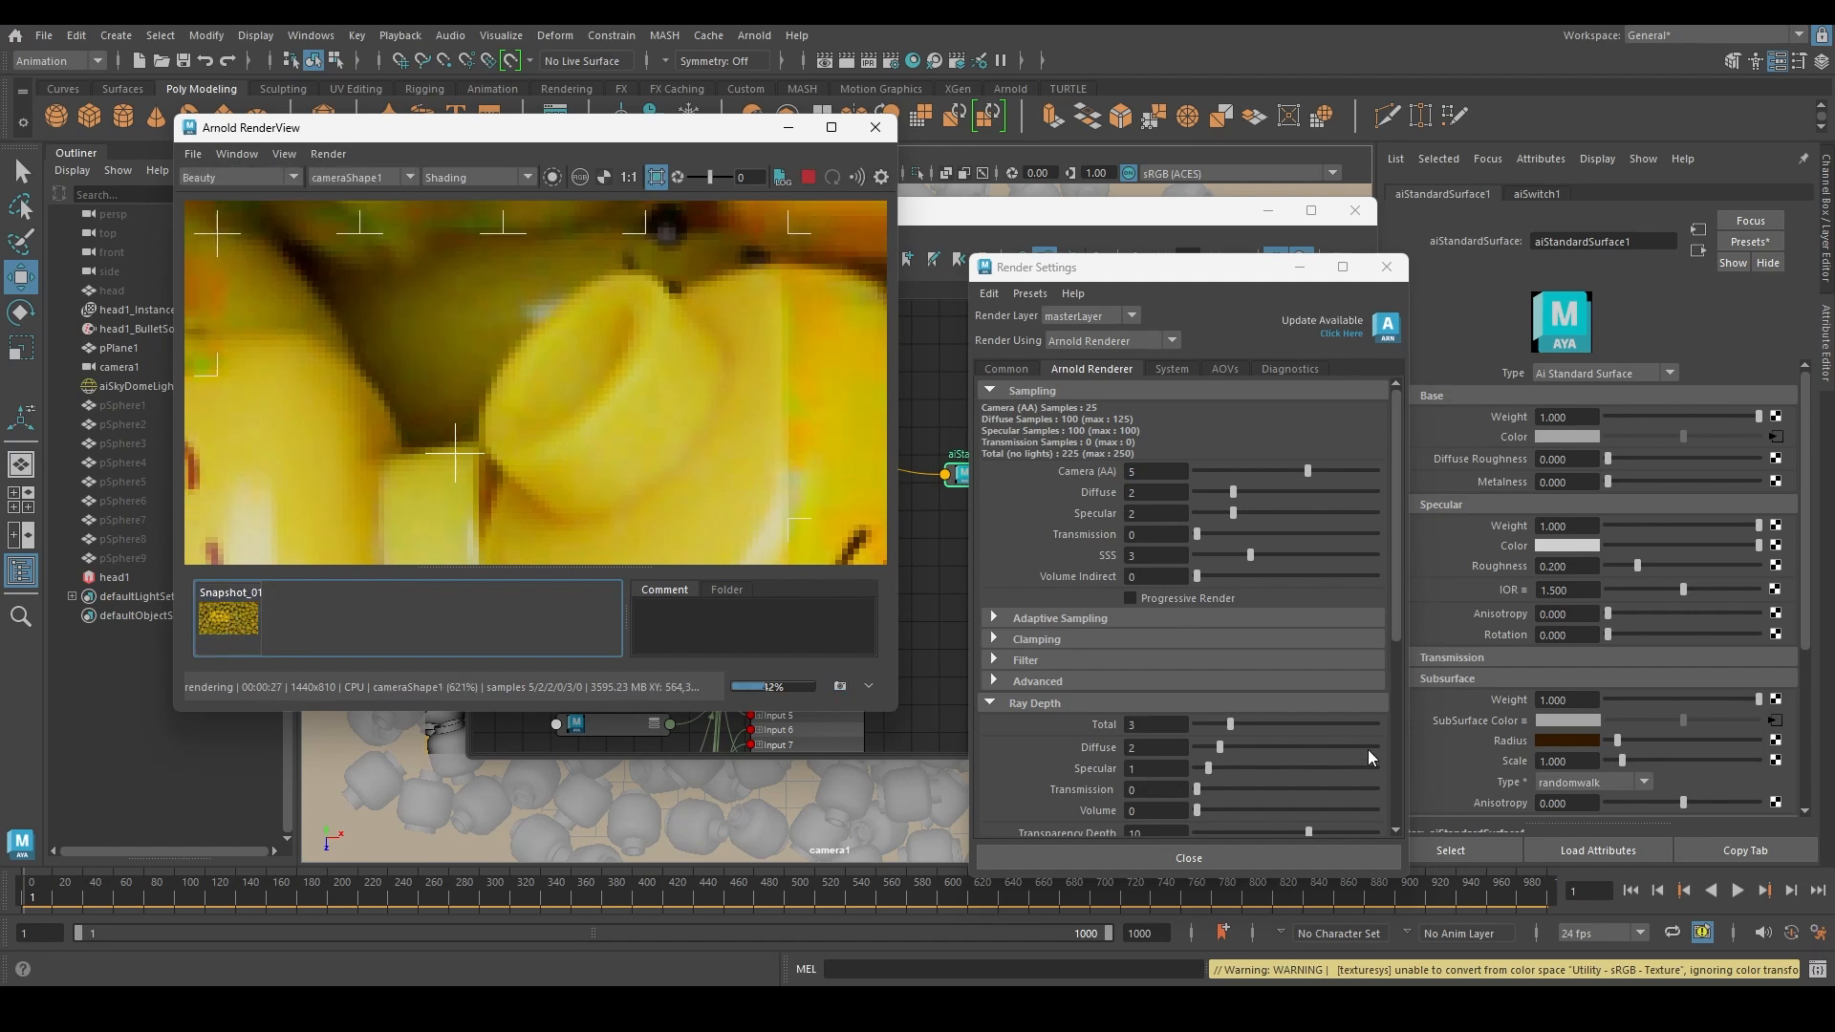
Set the value of the Subsurface Radius color of aiStandardSurface1 to 0.15
left_click(1568, 741)
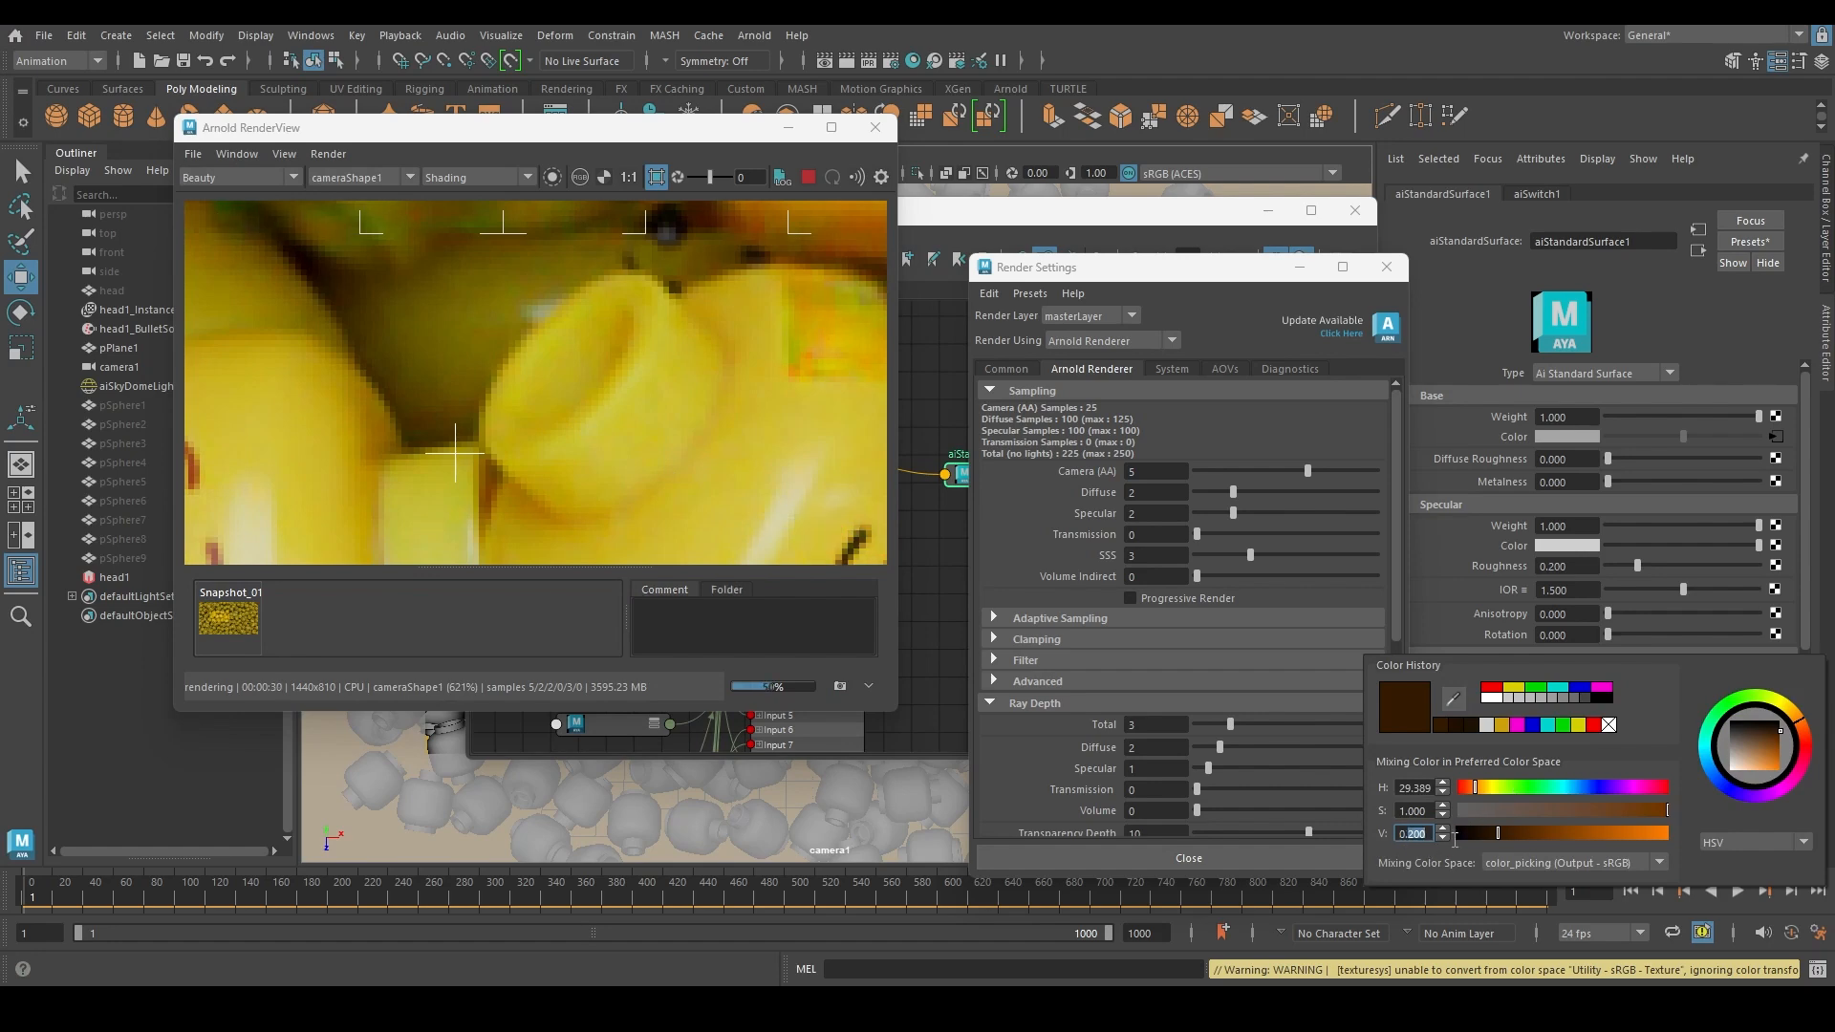
type("15")
key("Return")
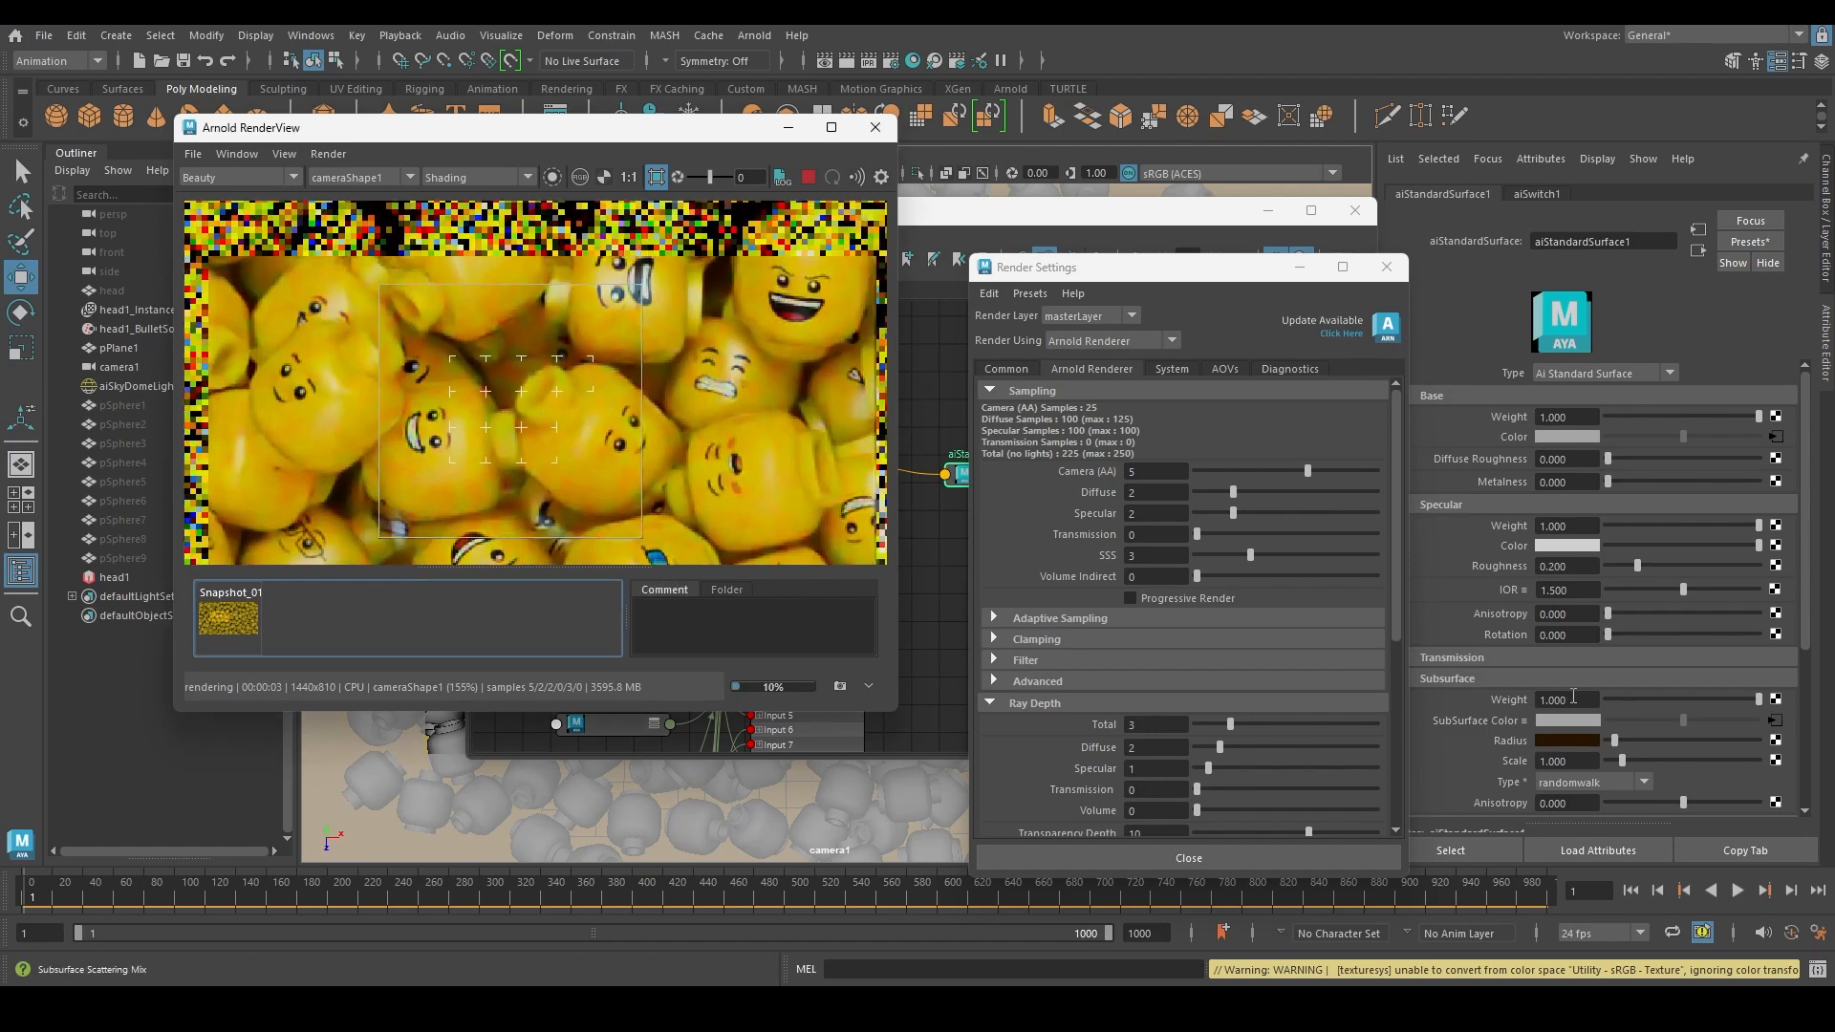
Raise the test resolution of the render view to 2400x1350
left_click_drag(1578, 700, 1482, 709)
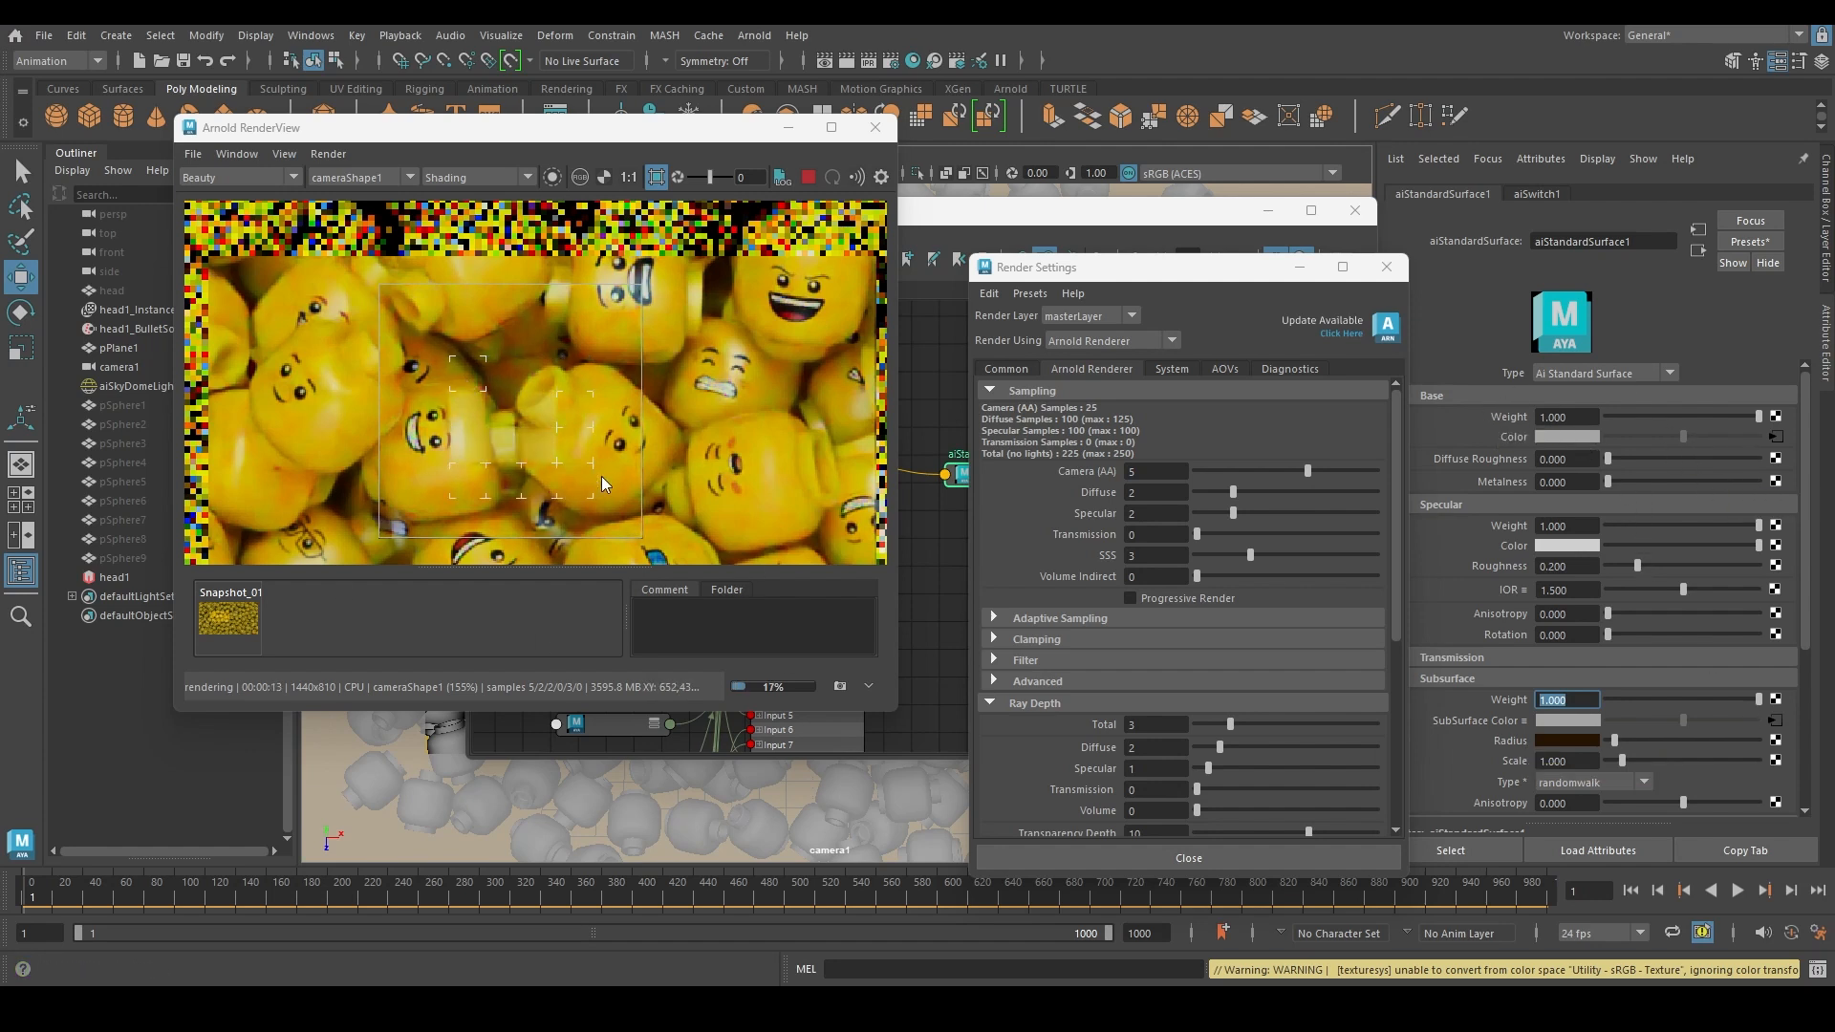
scroll(593, 440, "up", 1)
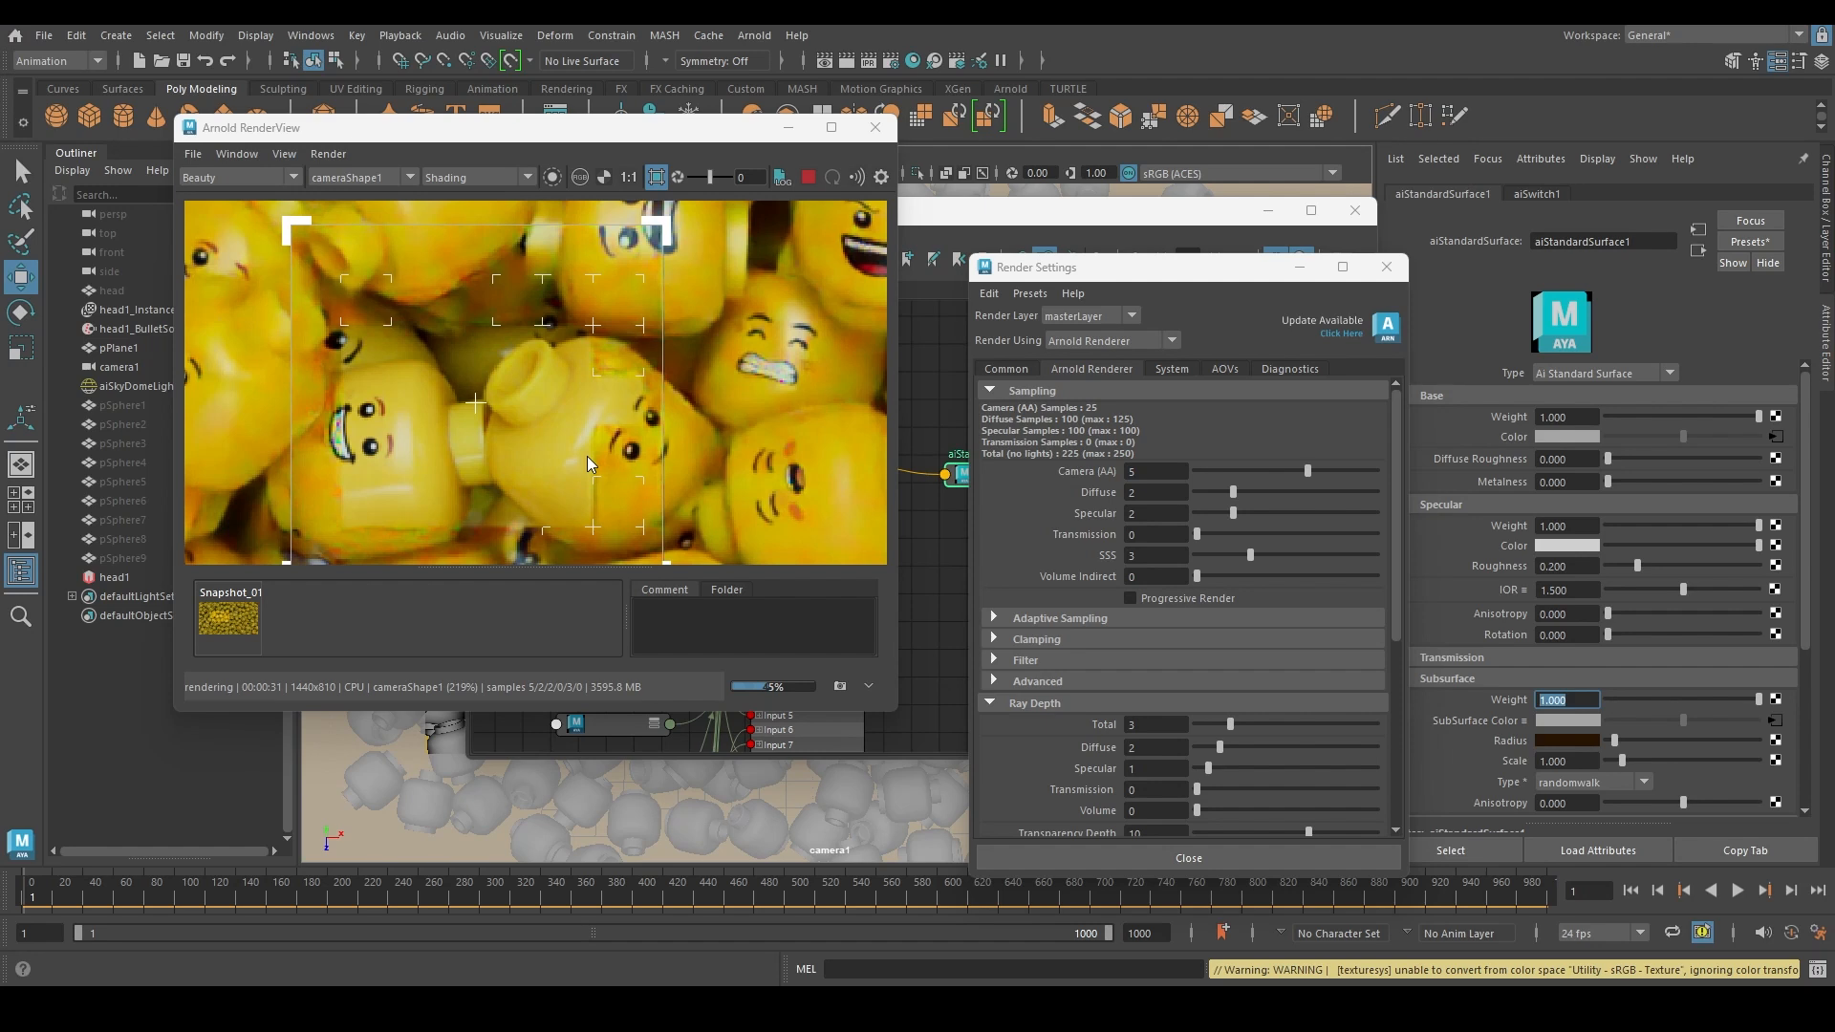
scroll(525, 421, "up", 2)
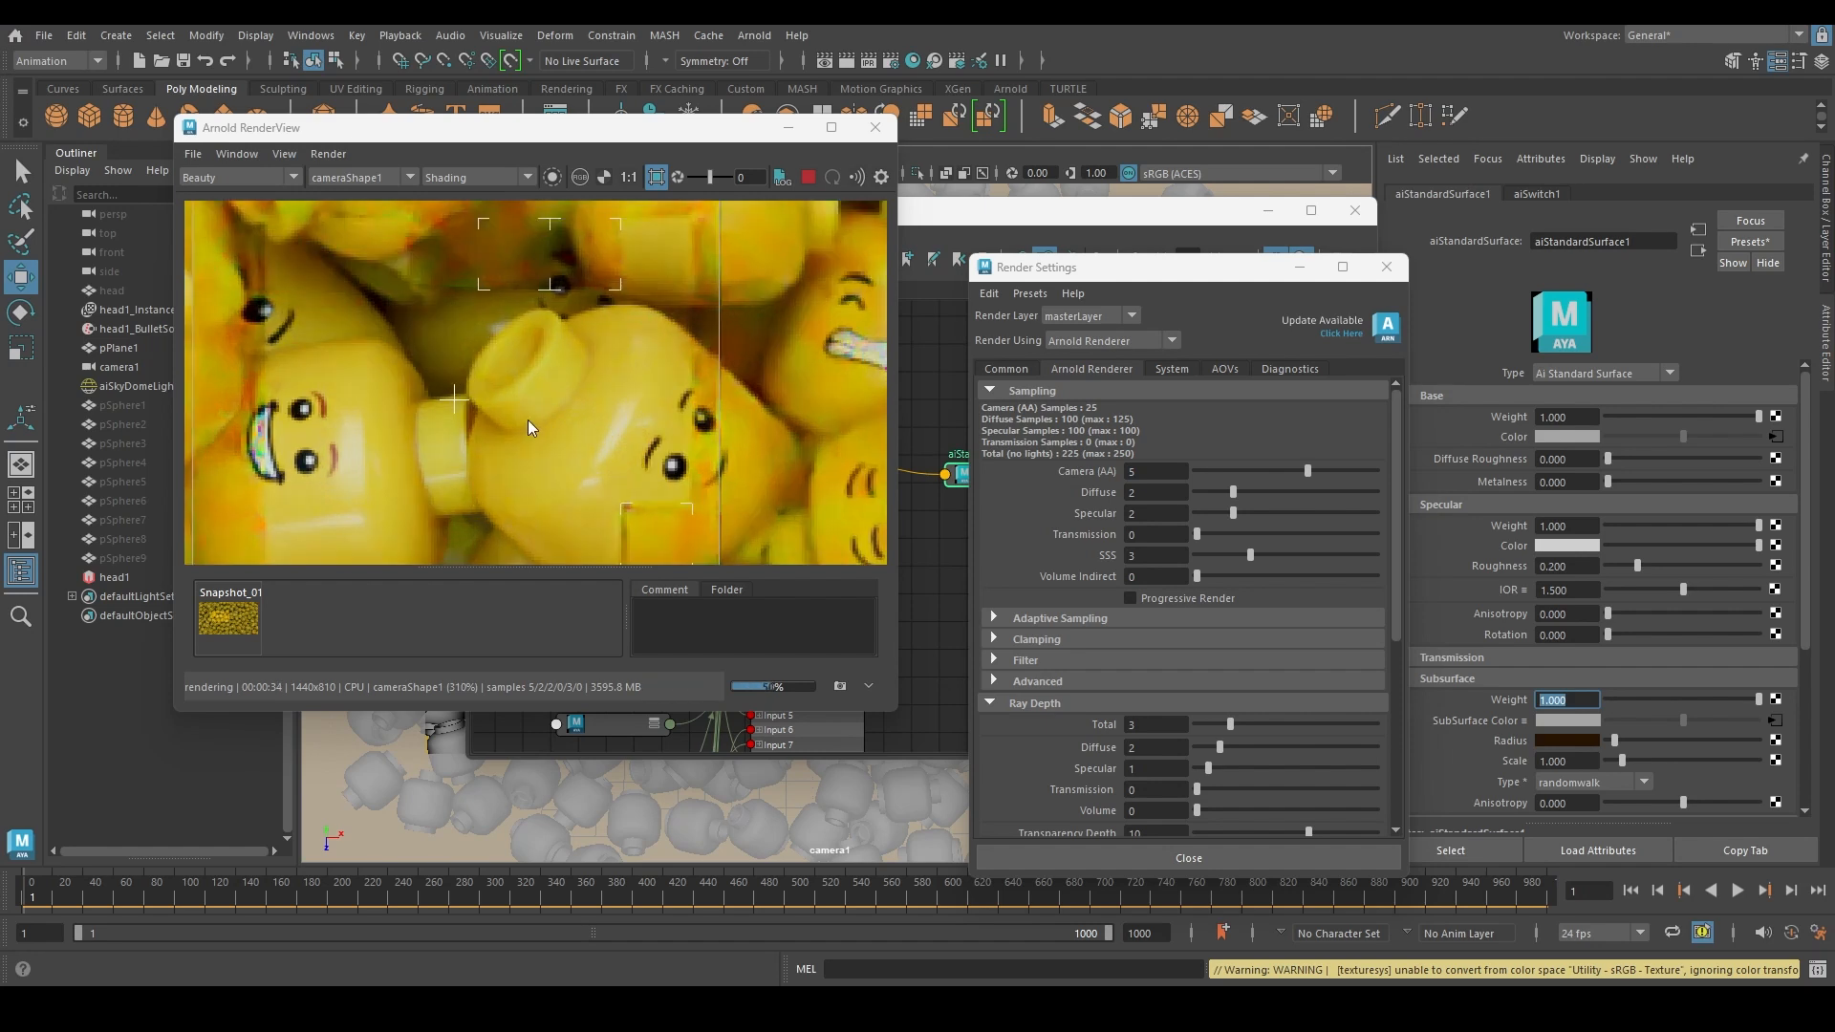
scroll(520, 396, "down", 2)
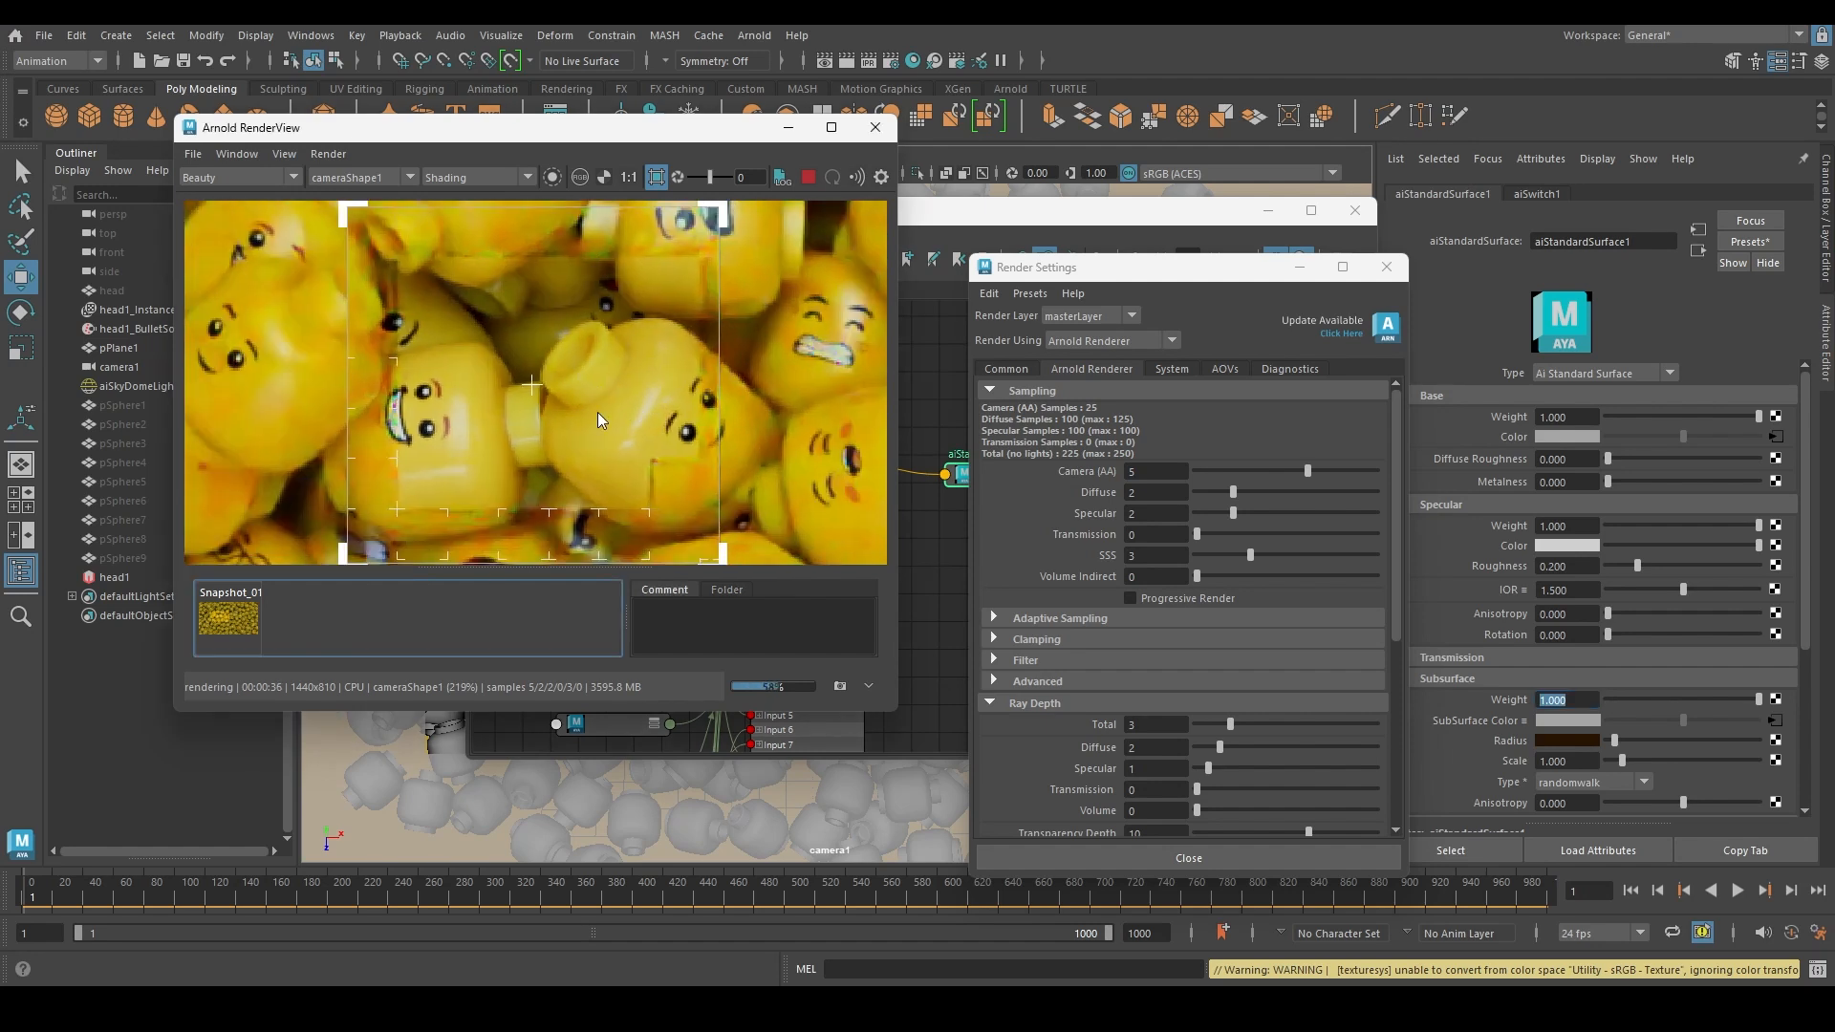
left_click(276, 157)
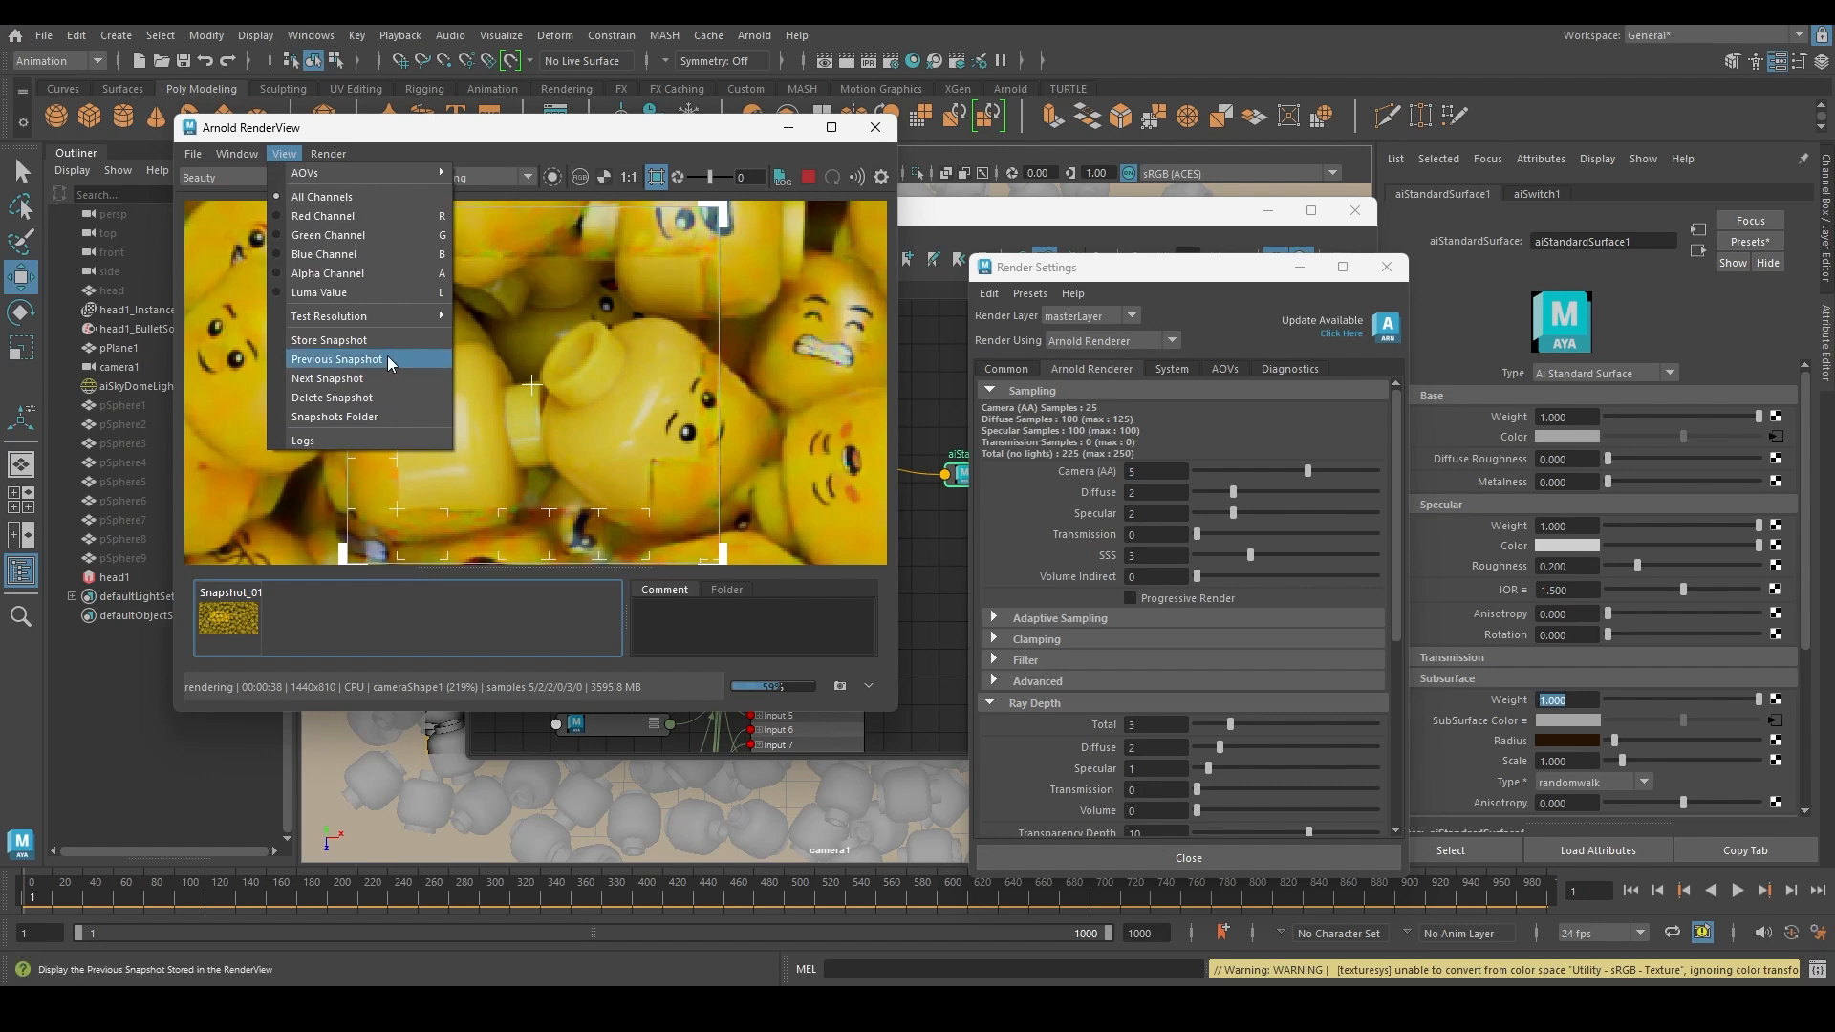
mouse_move(386, 319)
left_click(489, 421)
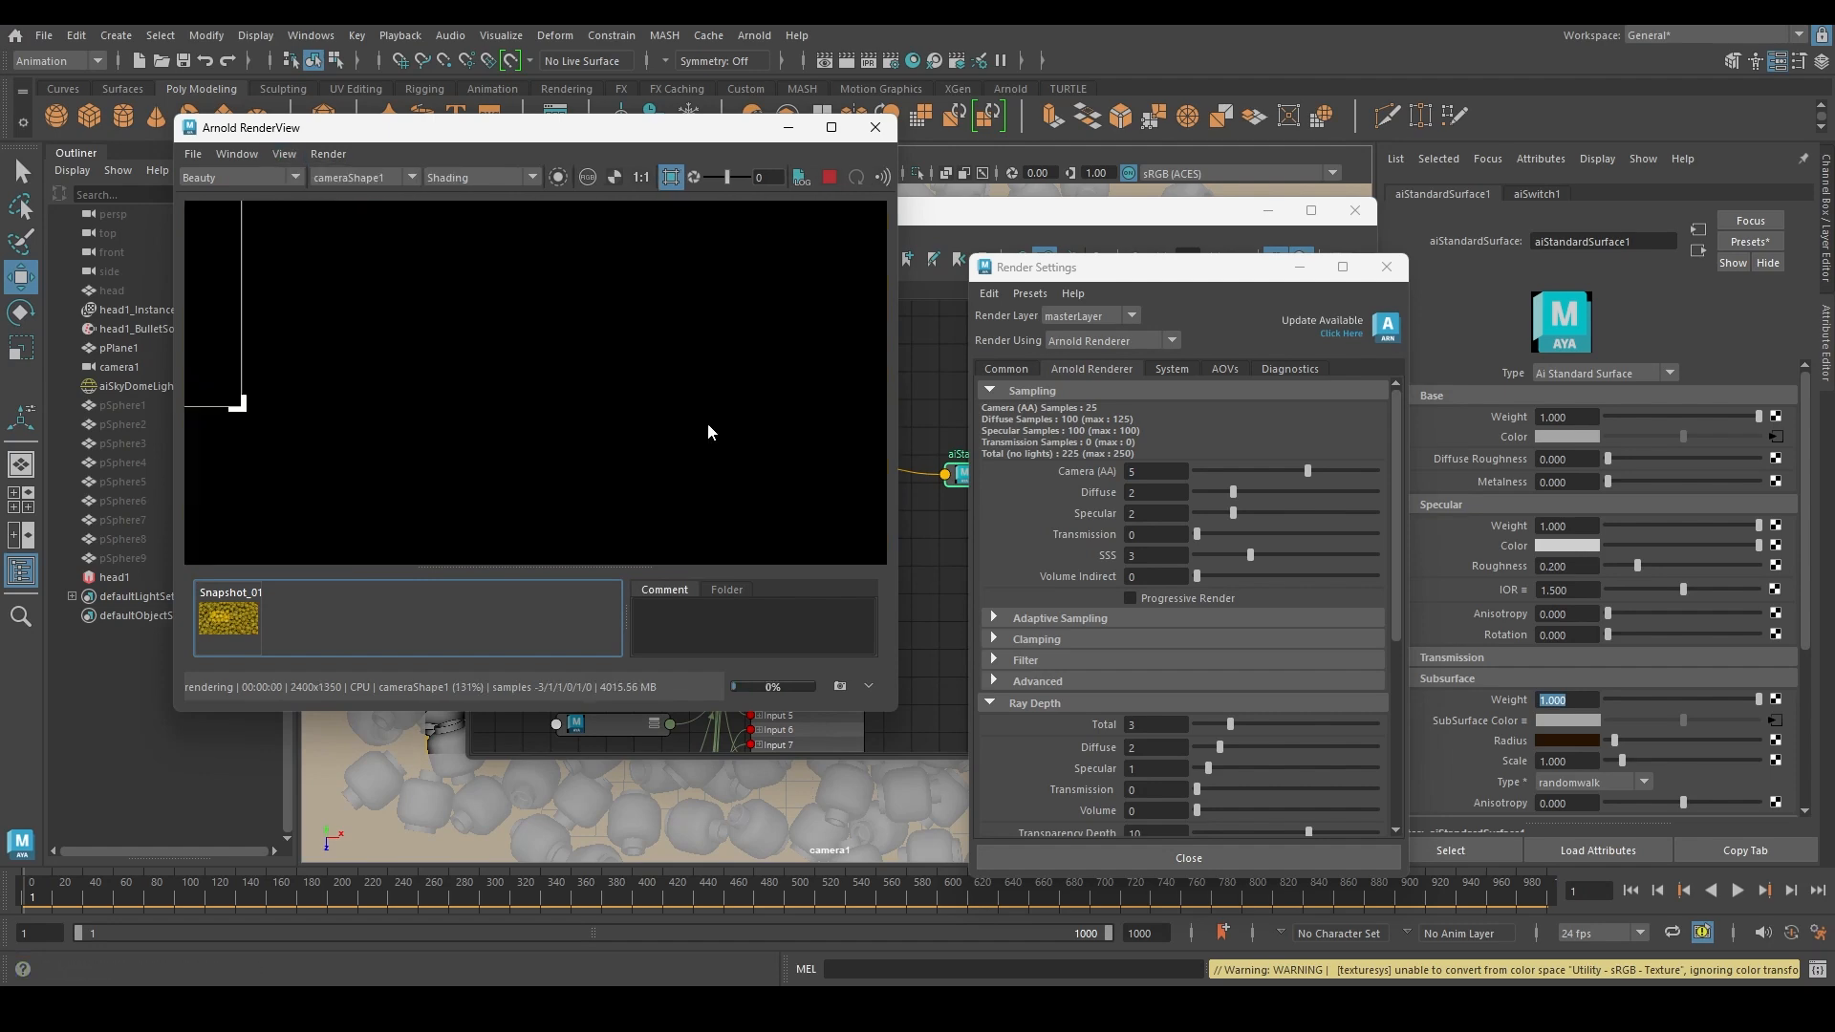
Redraw the crop region around a cluster of heads near the middle of the enlarged render
scroll(665, 383, "down", 3)
left_click(665, 383, "shift")
left_click_drag(427, 327, 585, 444, "shift")
scroll(519, 376, "up", 3)
middle_click_drag(519, 376, 619, 362)
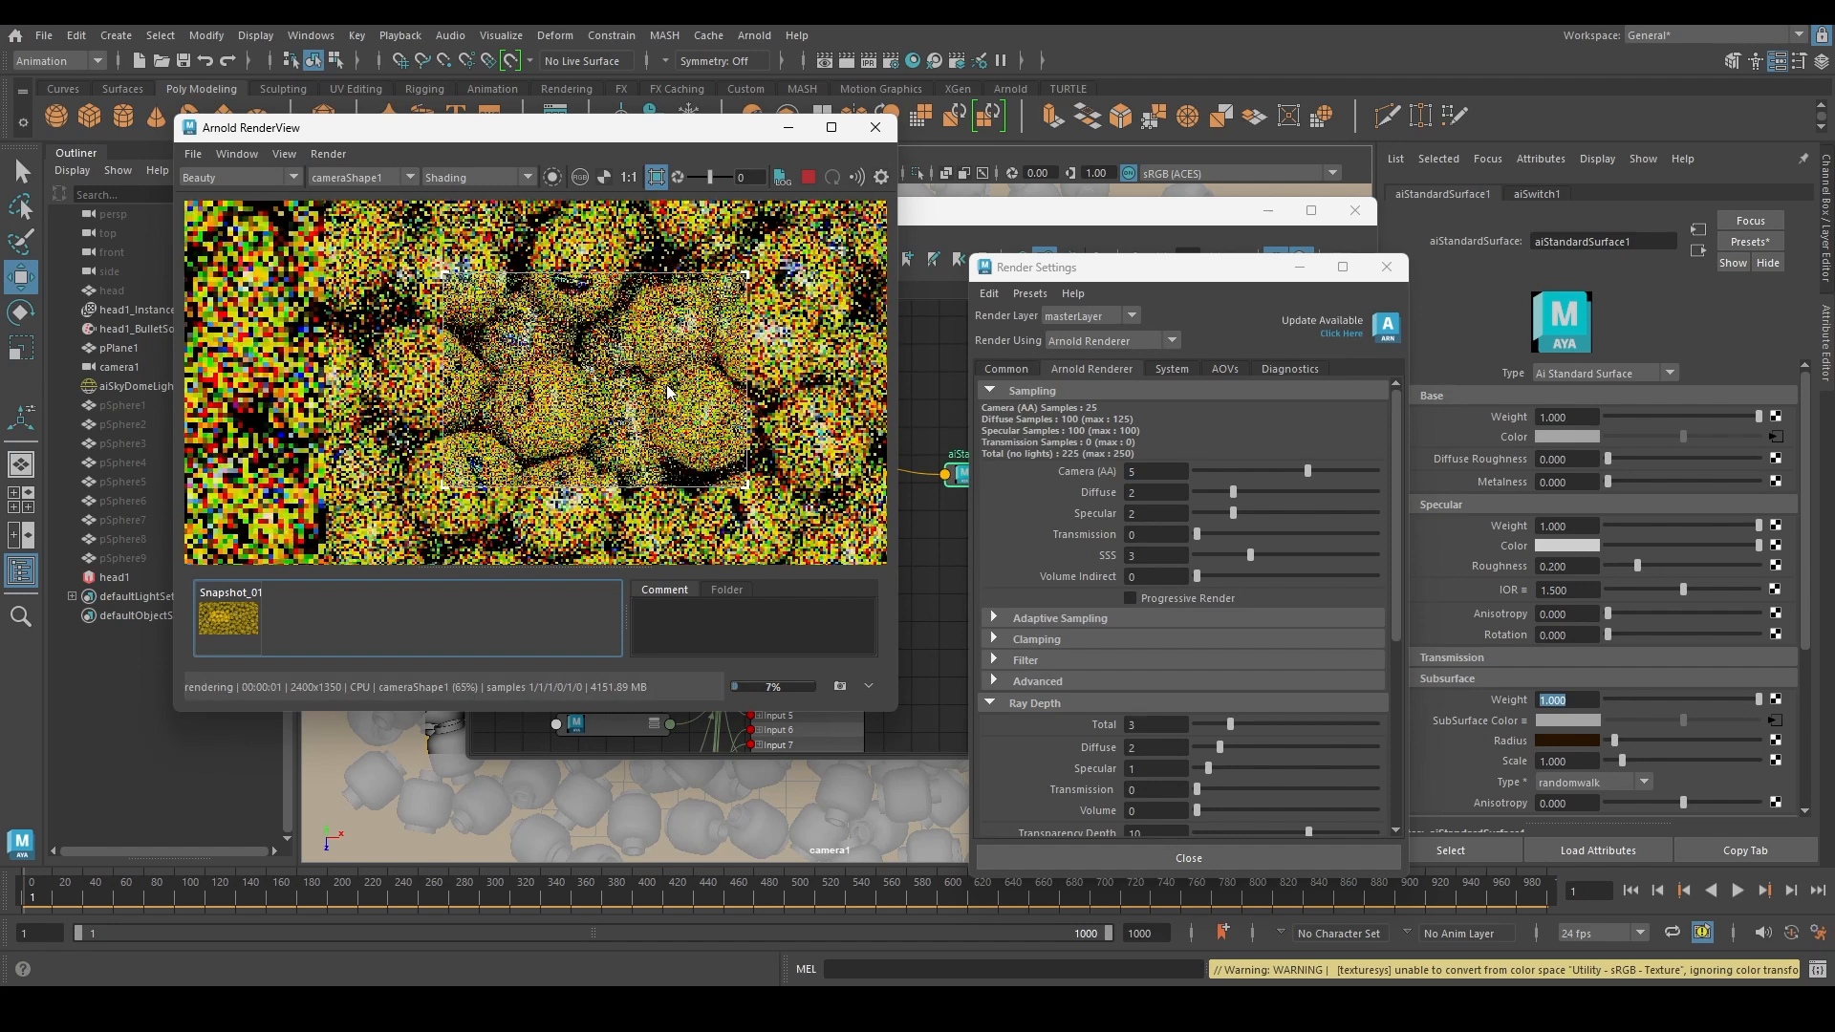
Set the Camera (AA) samples of the Arnold Renderer to 4
left_click_drag(1153, 472, 1011, 474)
type("4")
key("Return")
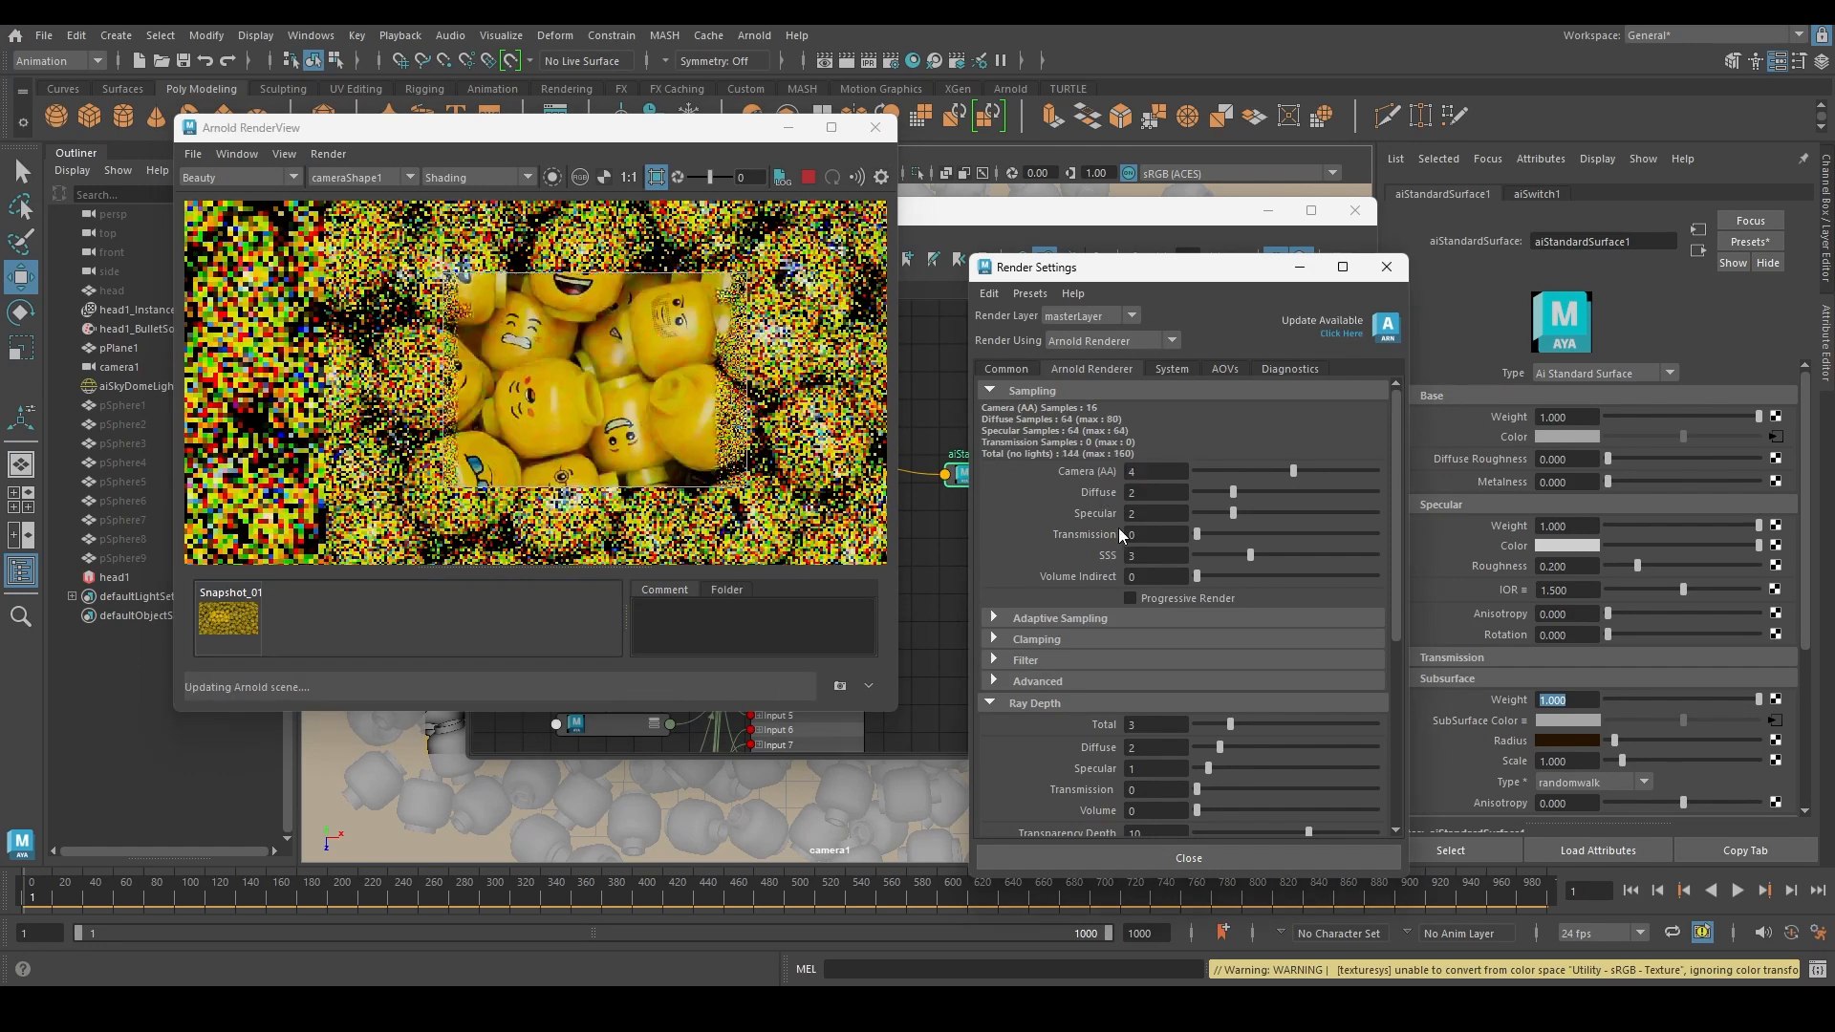
Compare the cropped higher-resolution render with Snapshot_01, examining the shading around the central head's stud up close
scroll(673, 347, "up", 3)
scroll(594, 353, "down", 2)
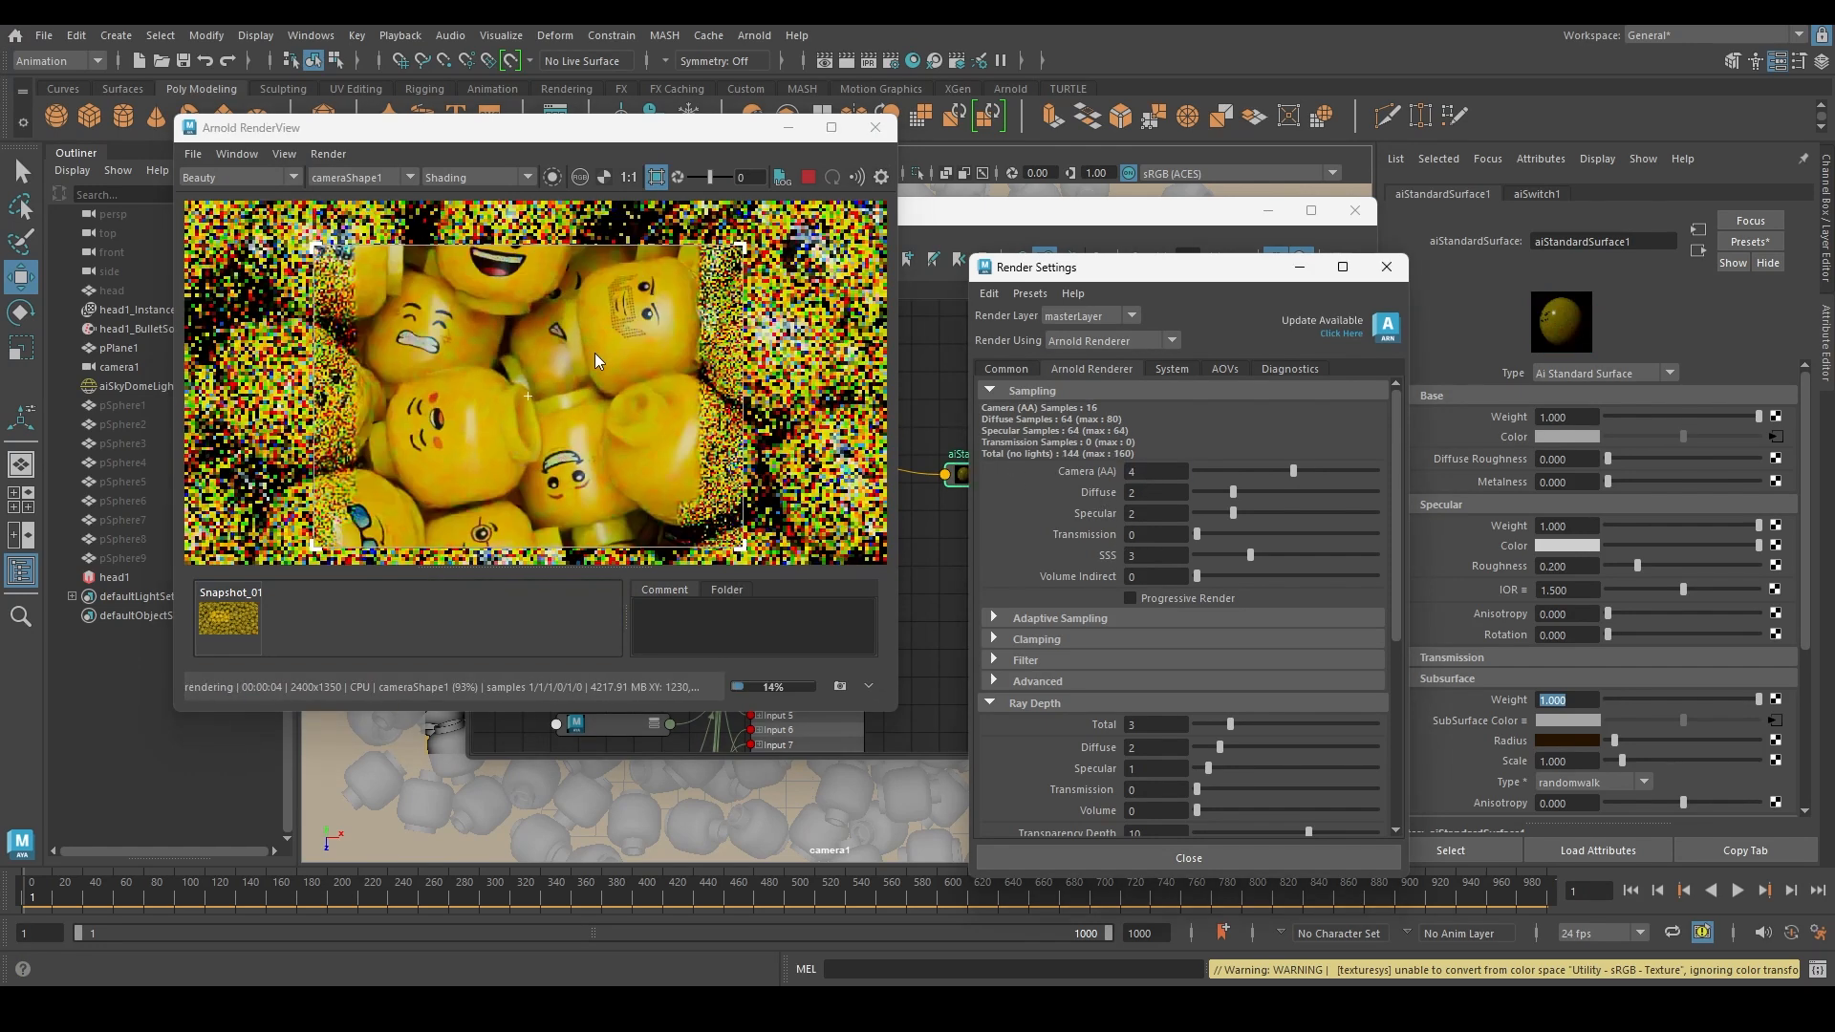
left_click(628, 176)
scroll(698, 394, "up", 3)
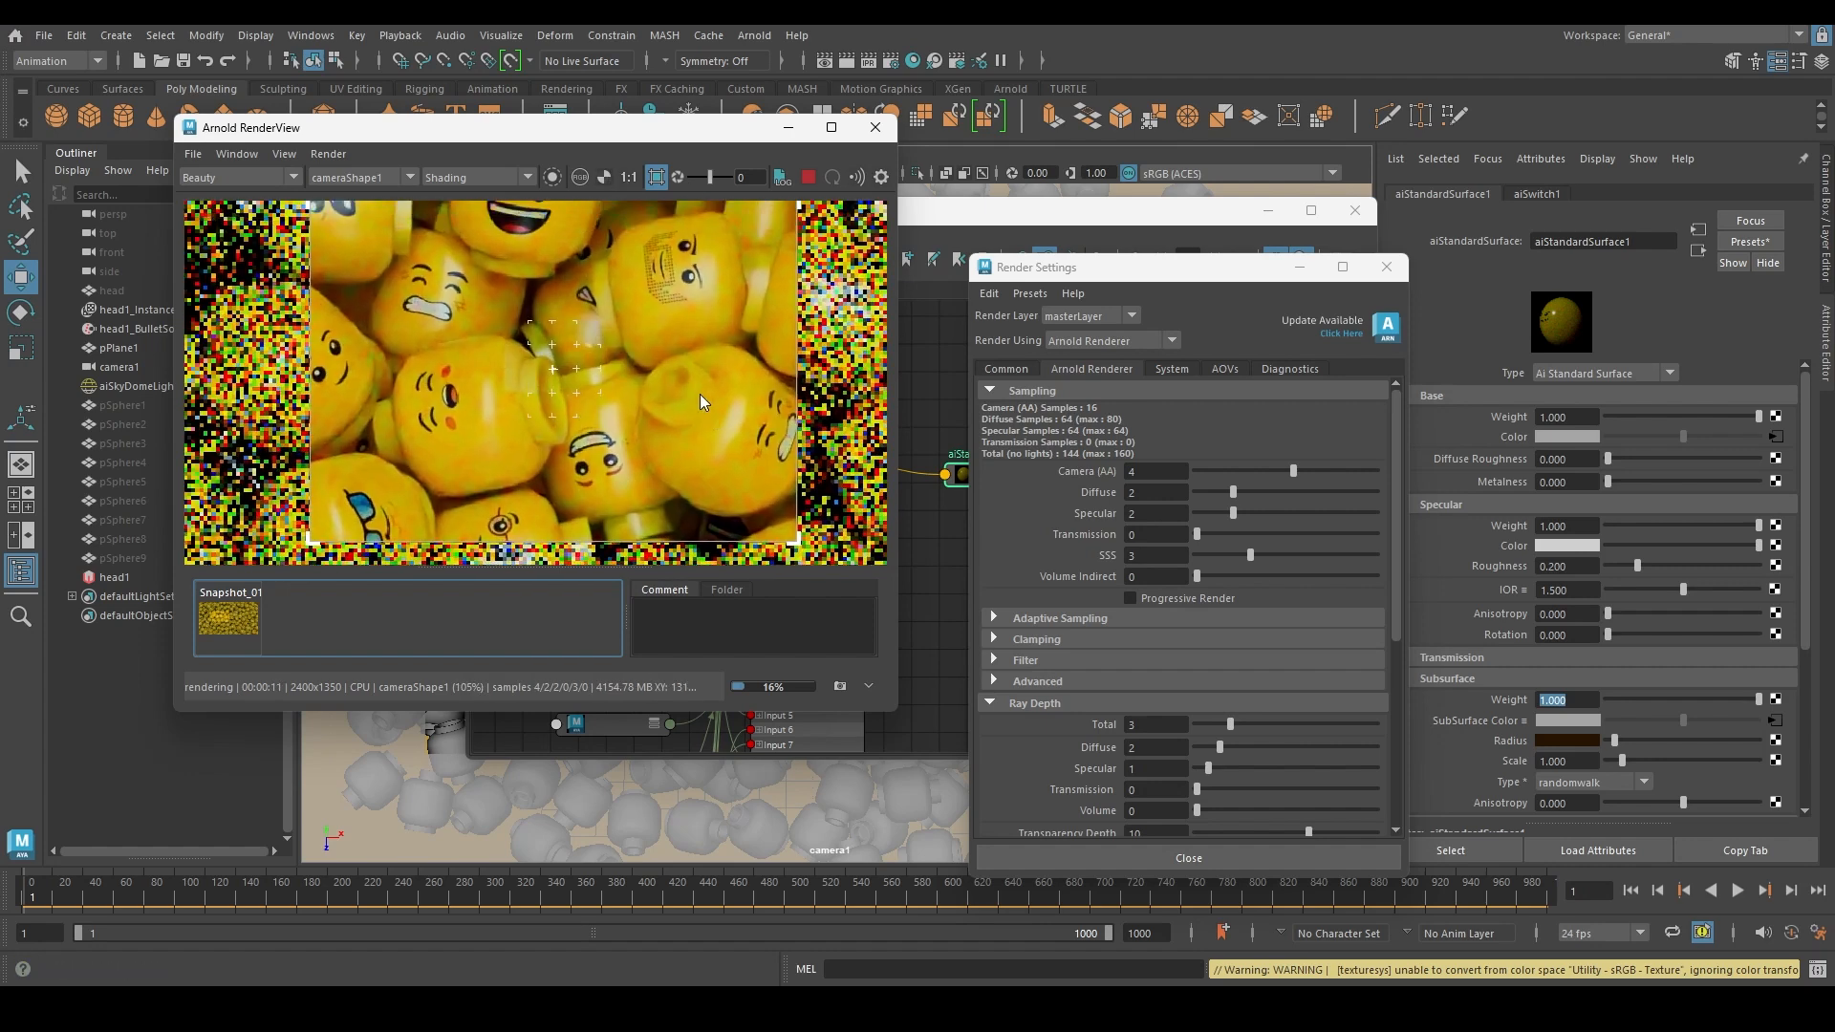
scroll(559, 375, "up", 2)
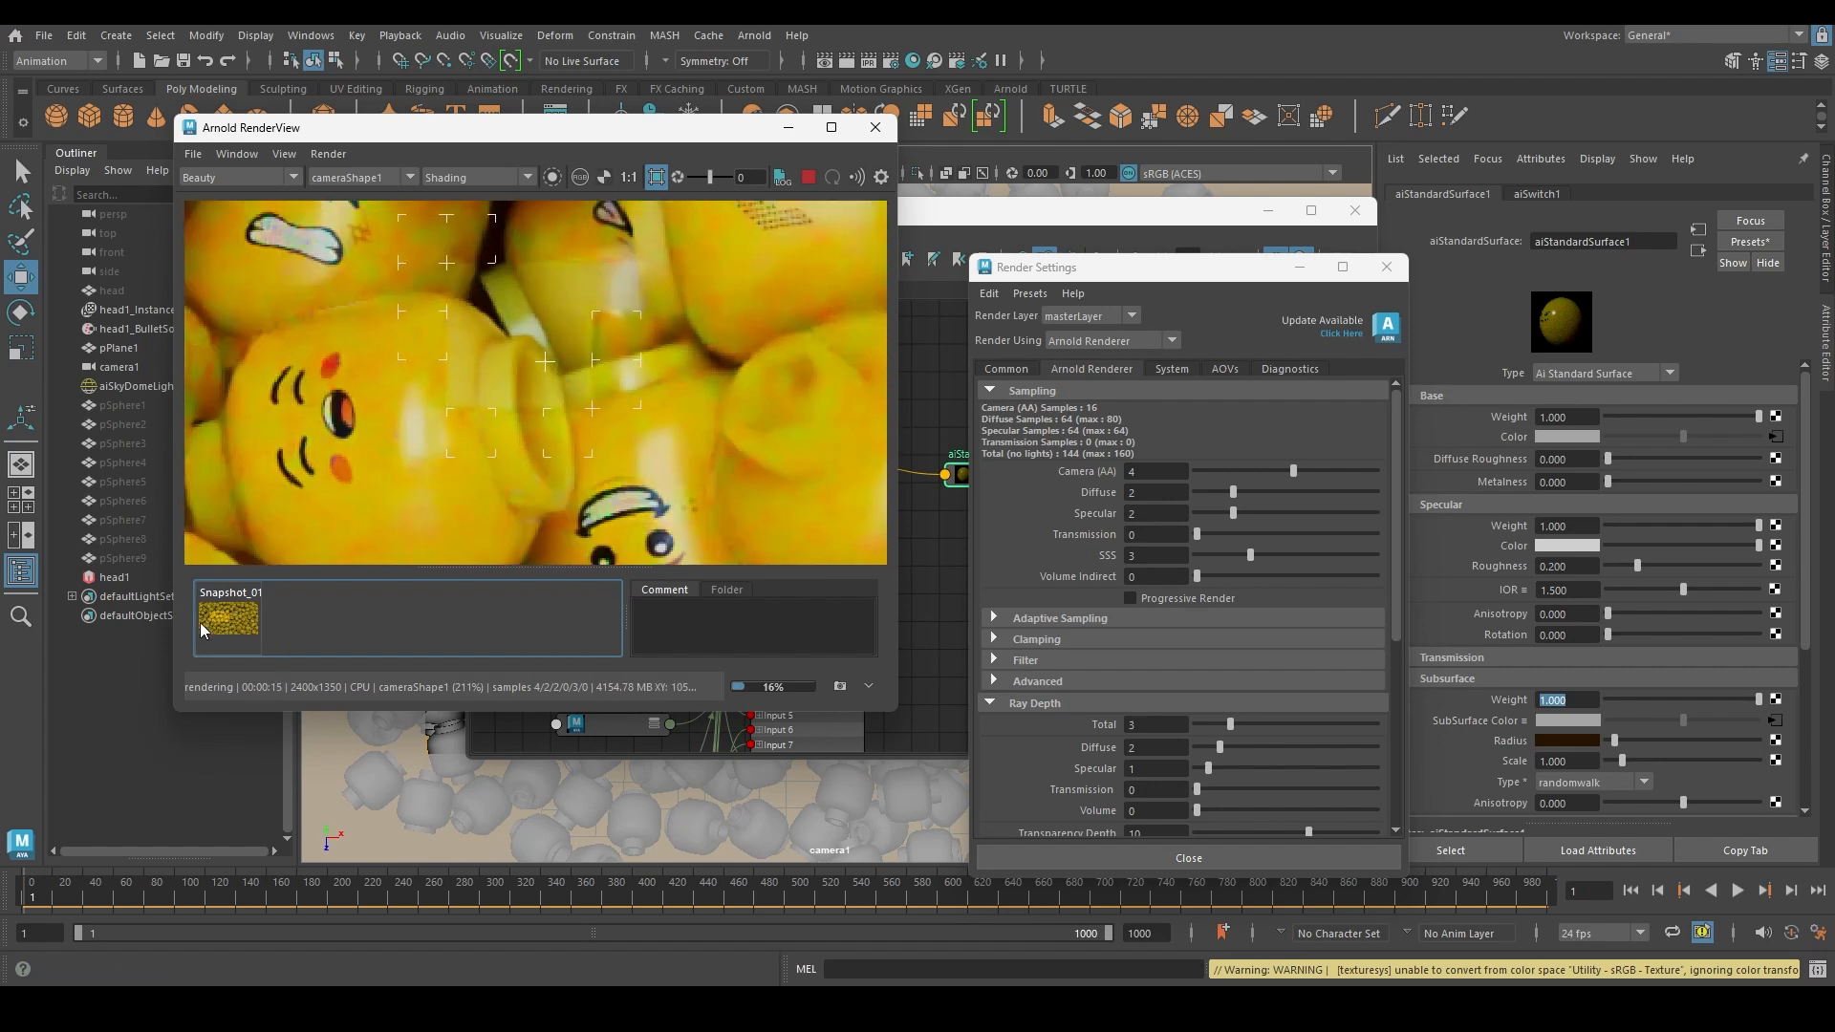
left_click(203, 621)
left_click(201, 623)
left_click(200, 623)
left_click(201, 623)
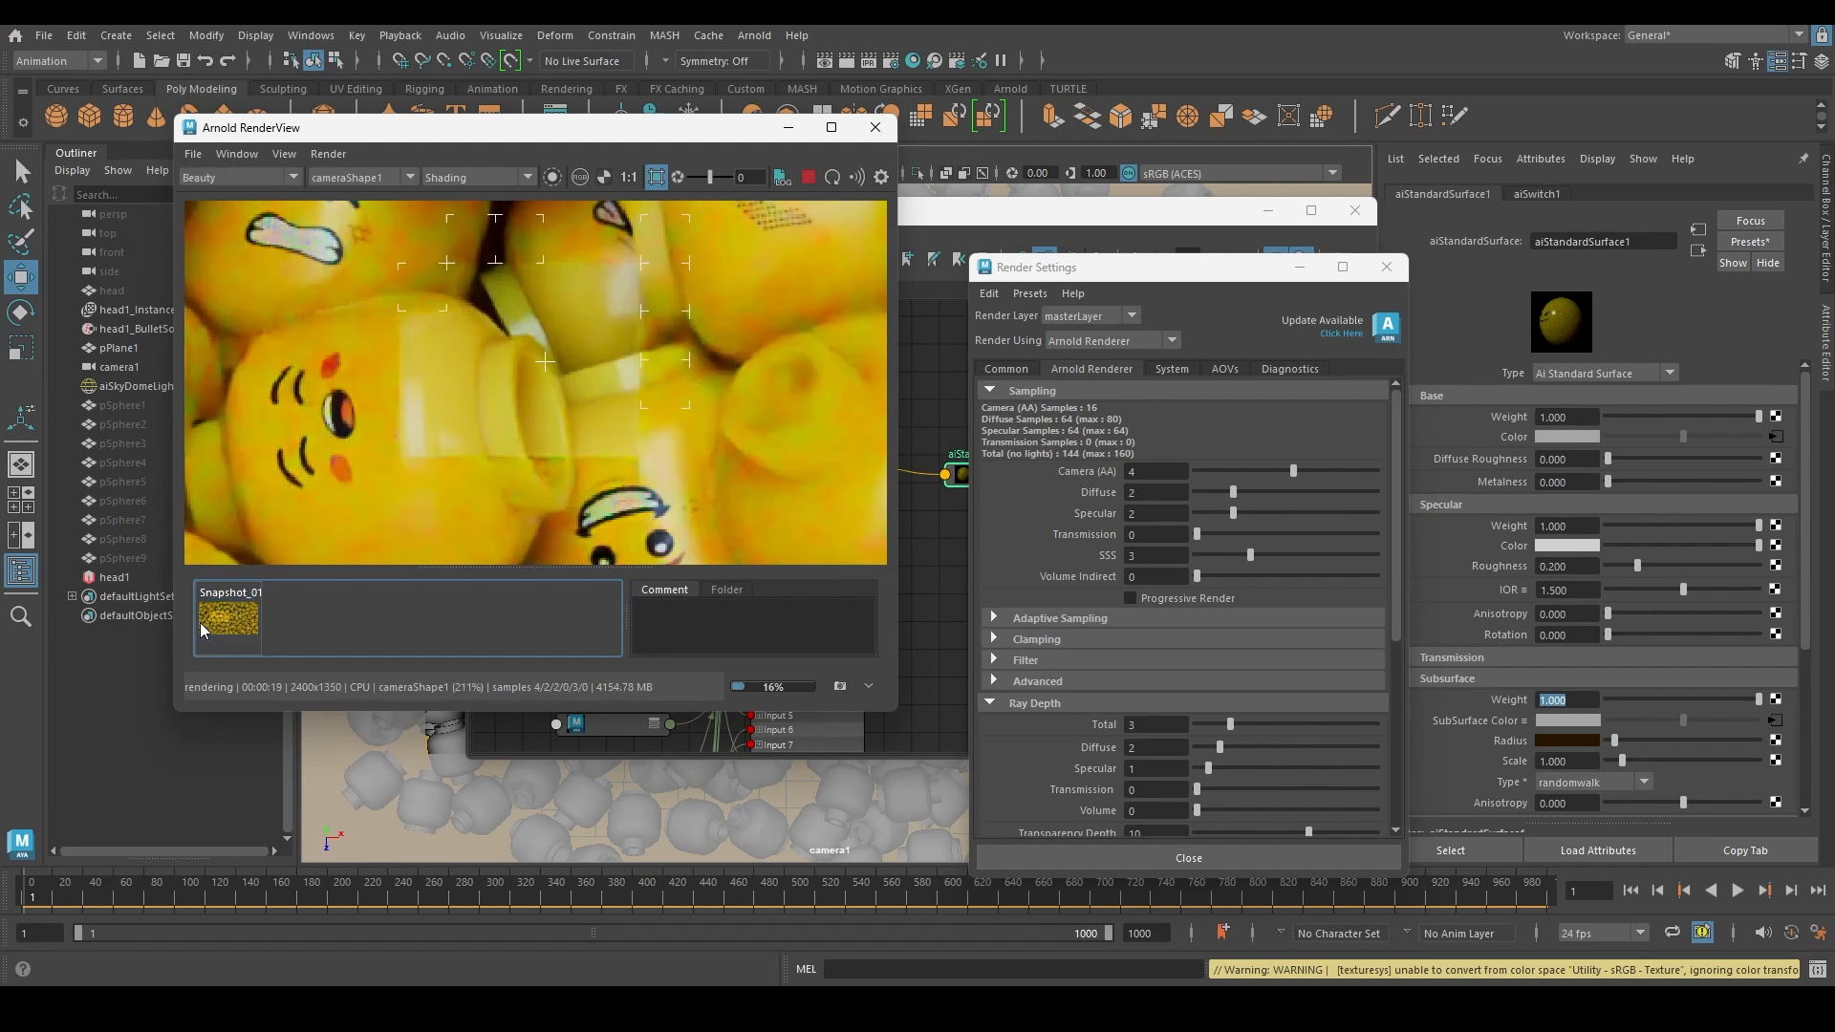
left_click(200, 623)
left_click(201, 623)
scroll(526, 401, "up", 1)
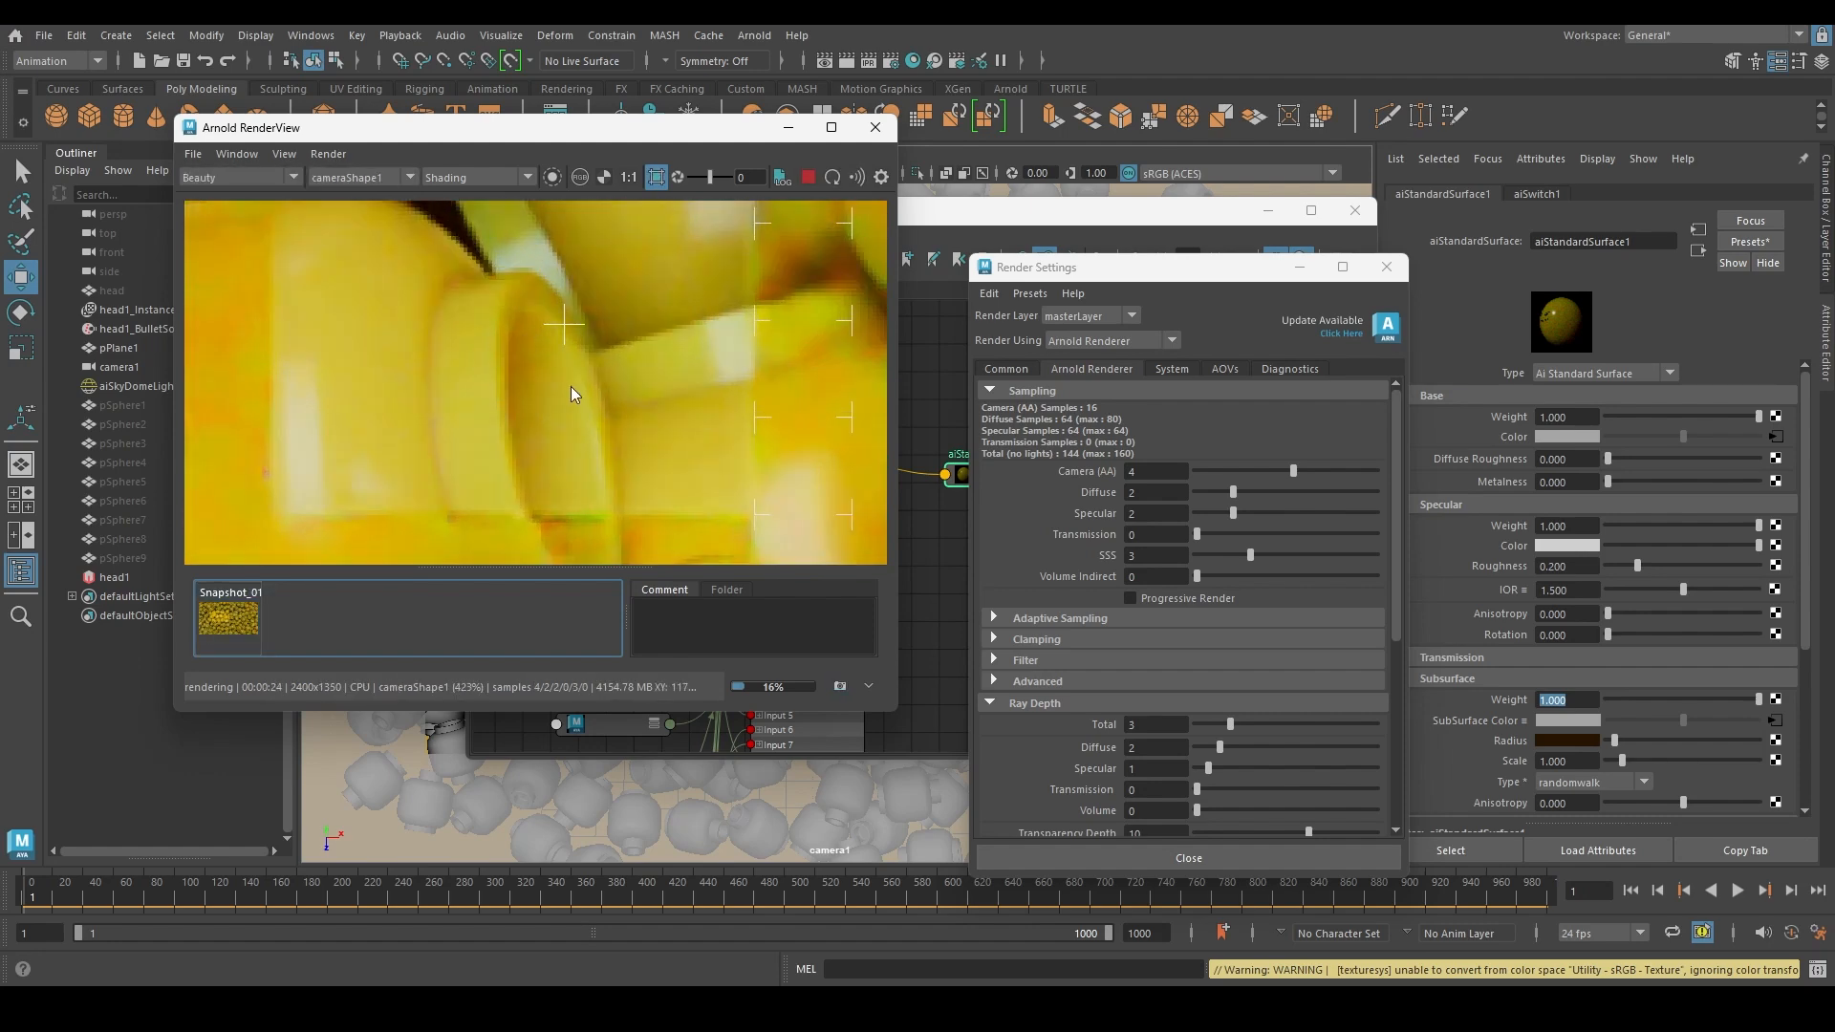
left_click(236, 624)
left_click(236, 623)
left_click(236, 623)
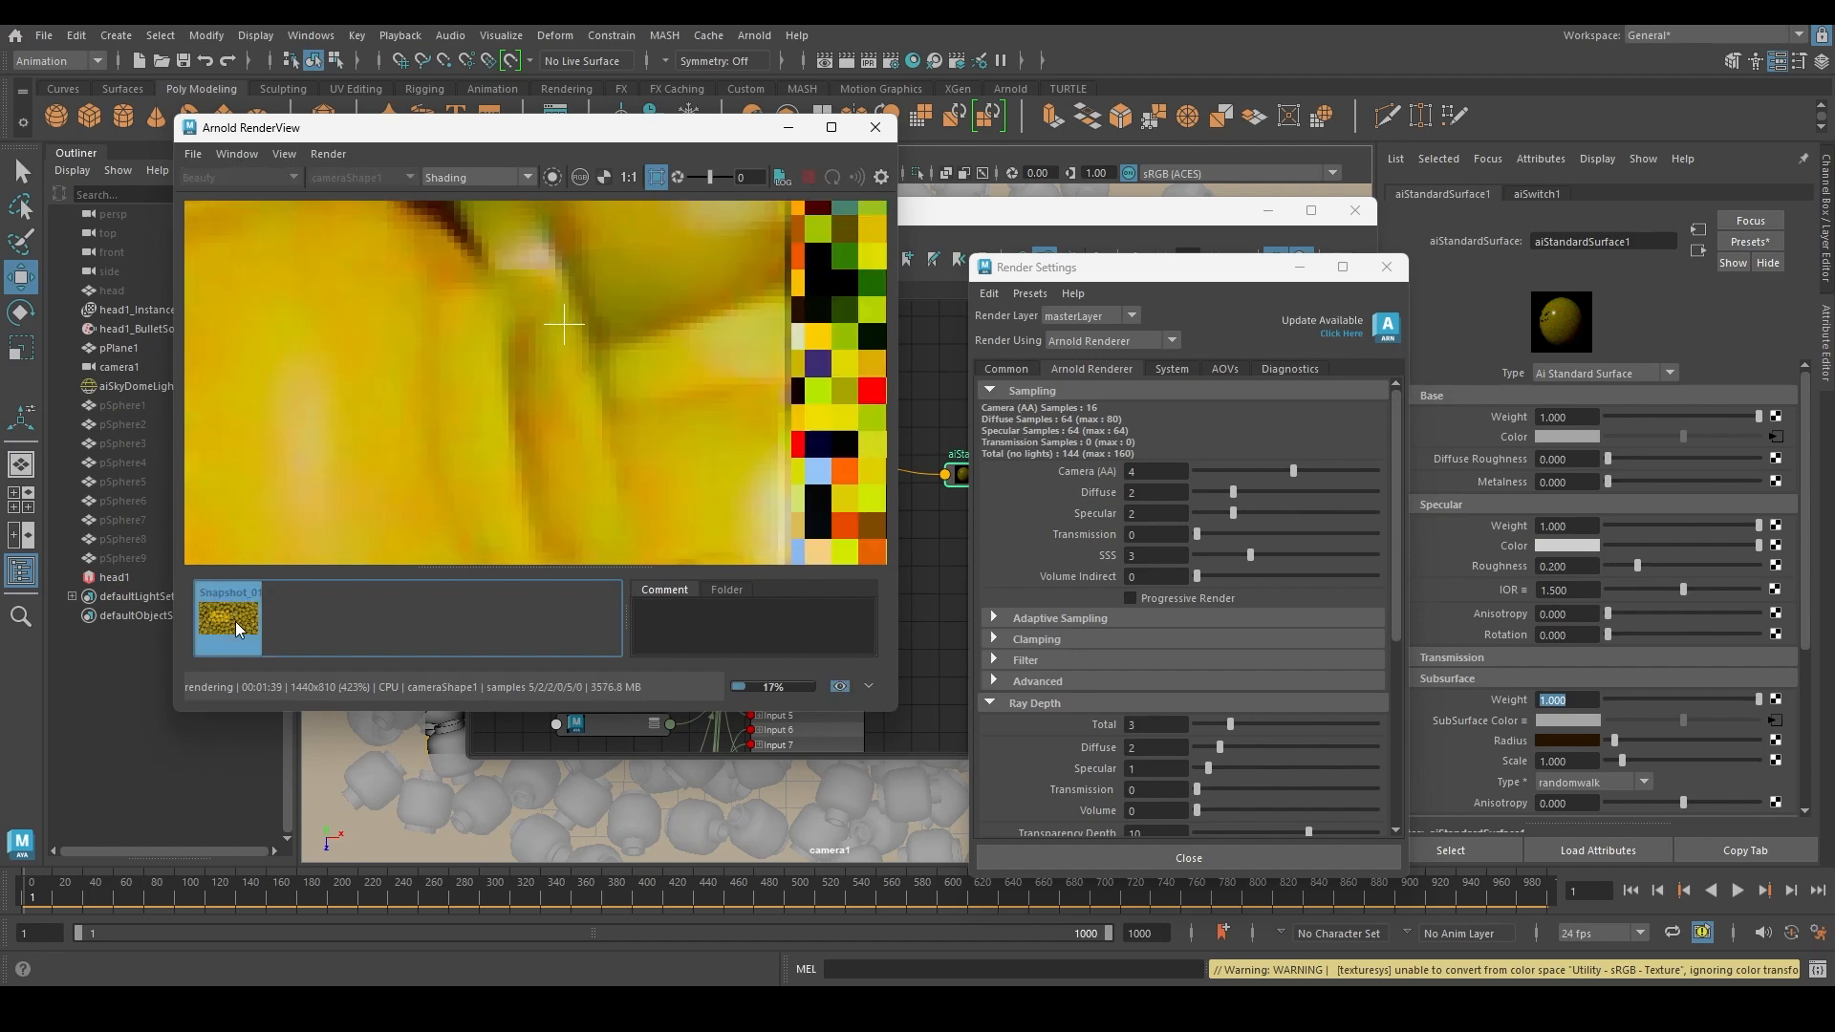
left_click(235, 621)
left_click(235, 621)
left_click(235, 622)
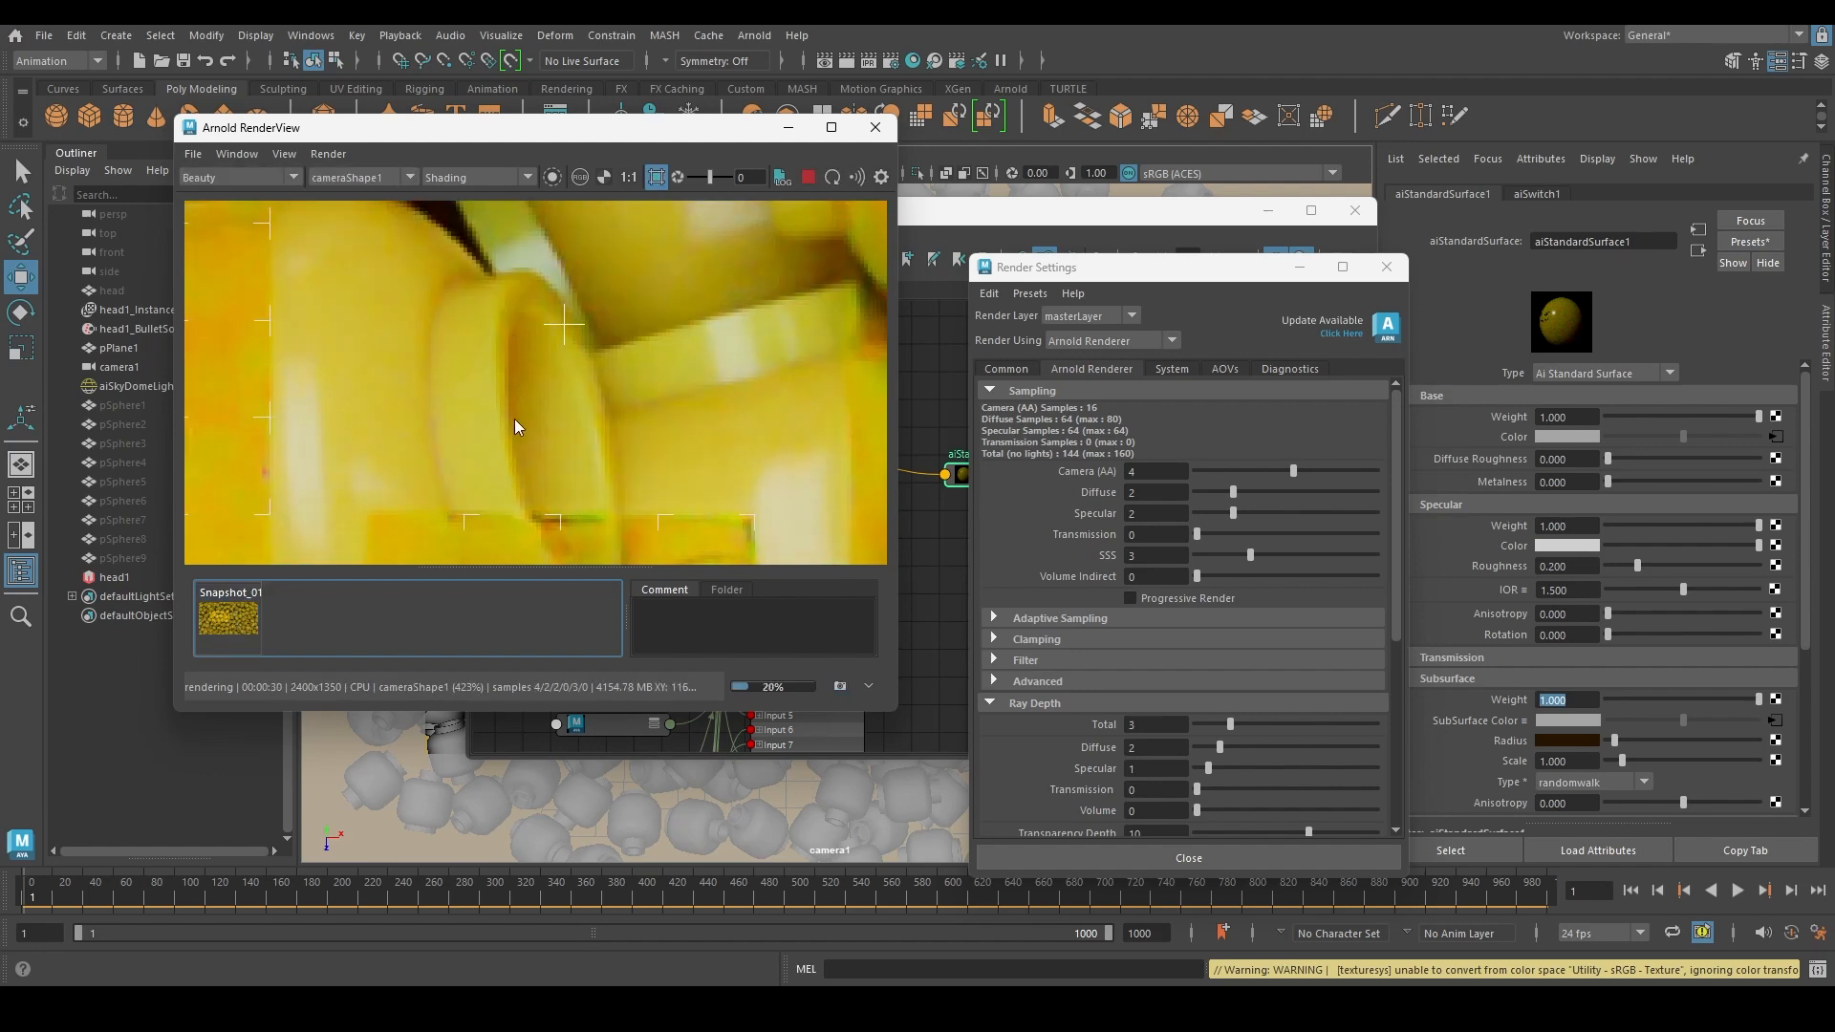
scroll(657, 358, "down", 2)
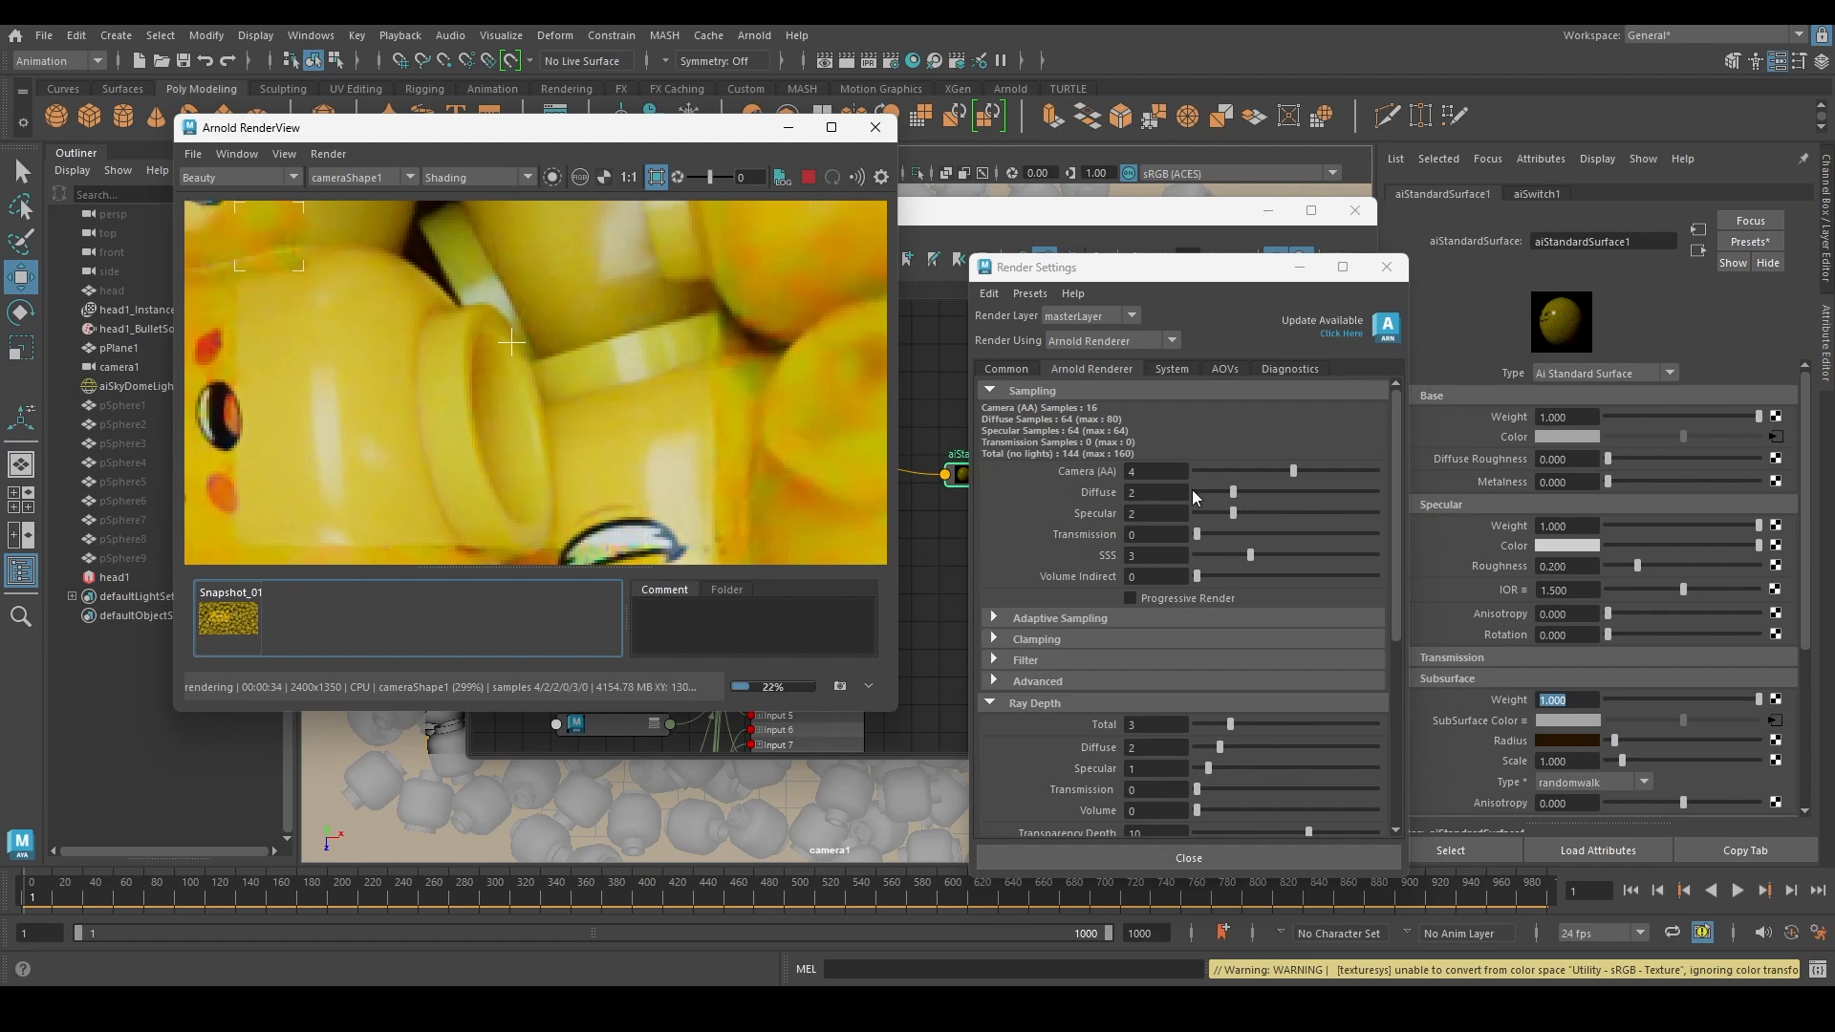
Open the Subsurface Radius color of aiStandardSurface1 and examine the re-rendered heads and studs at several magnifications
left_click(1568, 742)
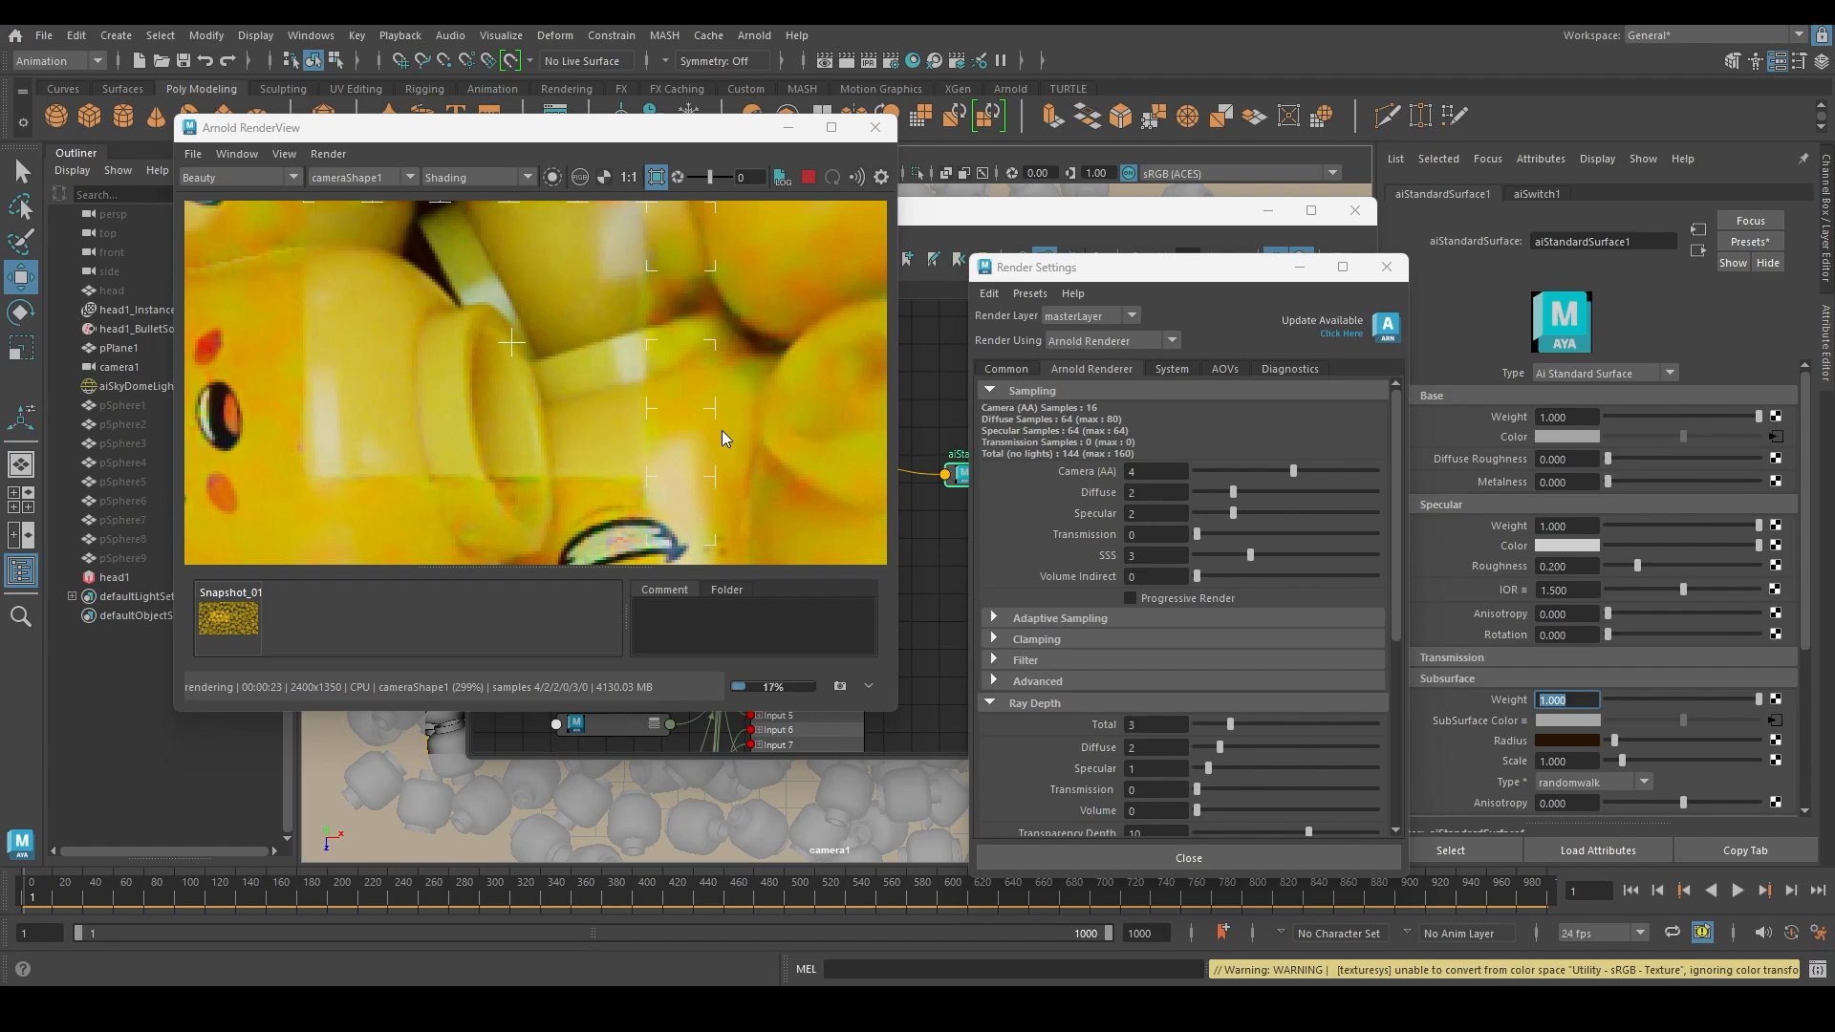
scroll(599, 432, "down", 5)
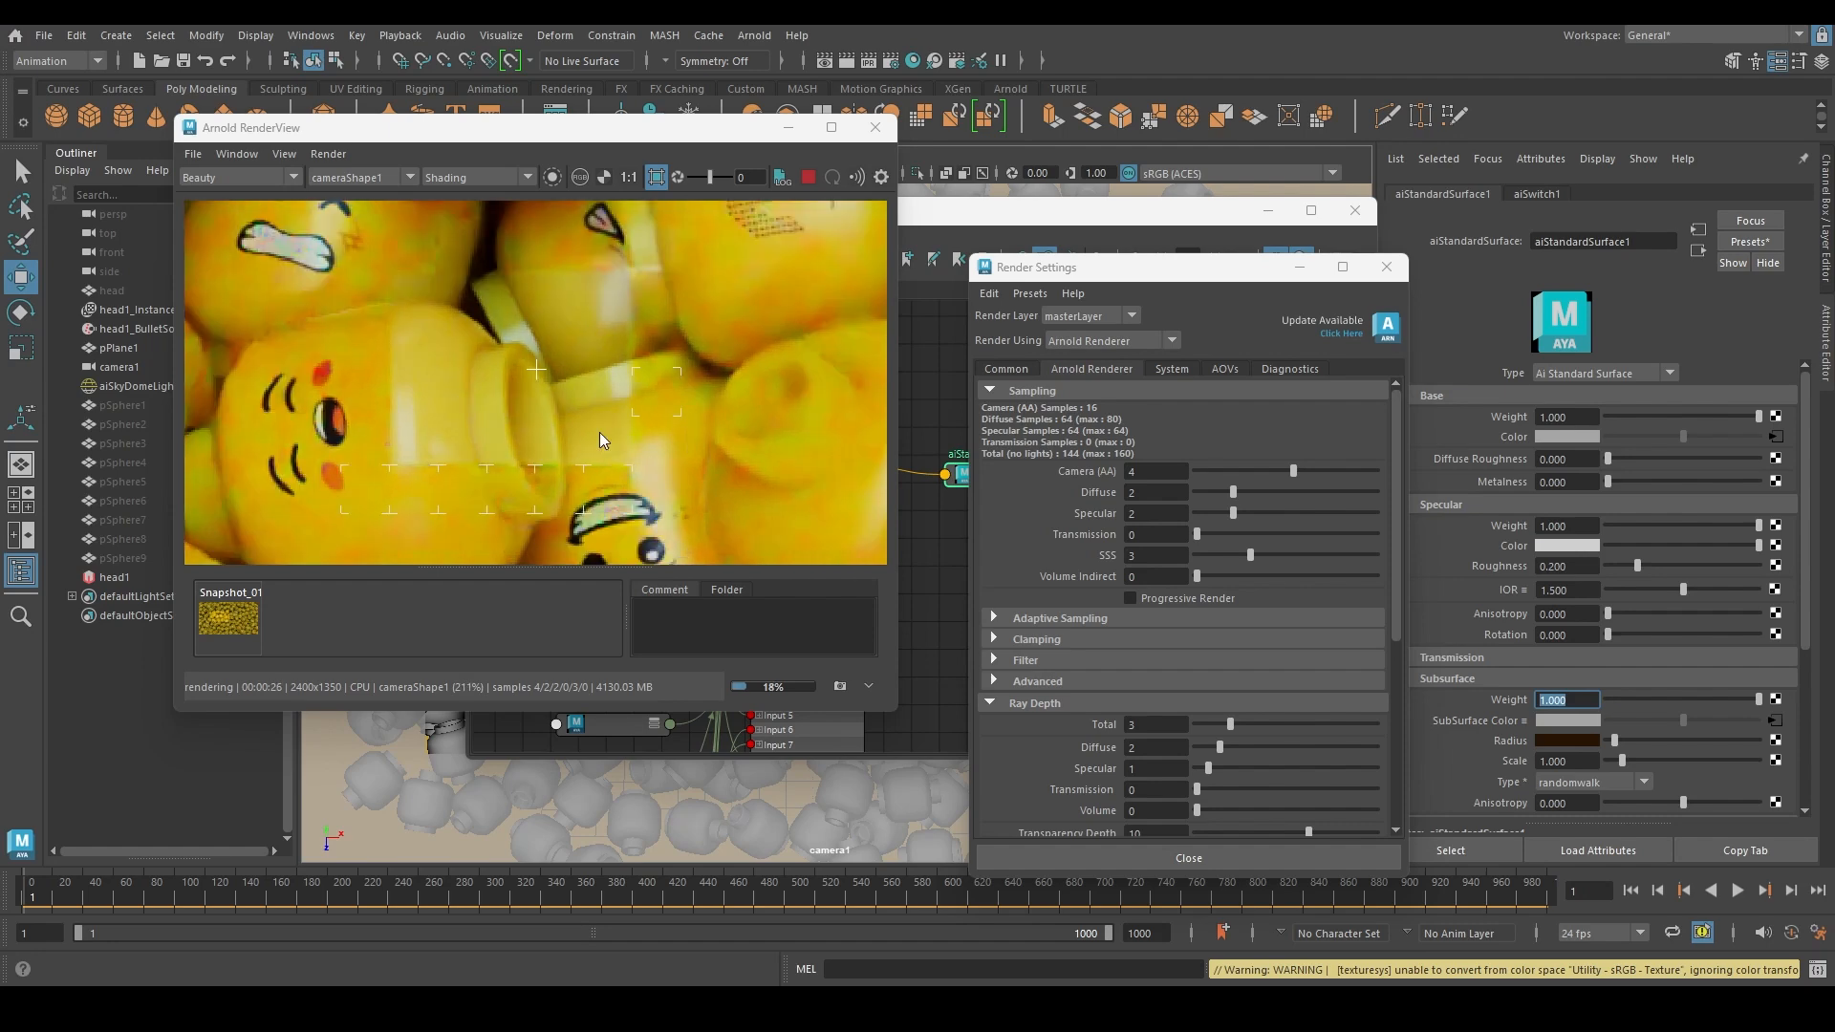
scroll(599, 432, "up", 5)
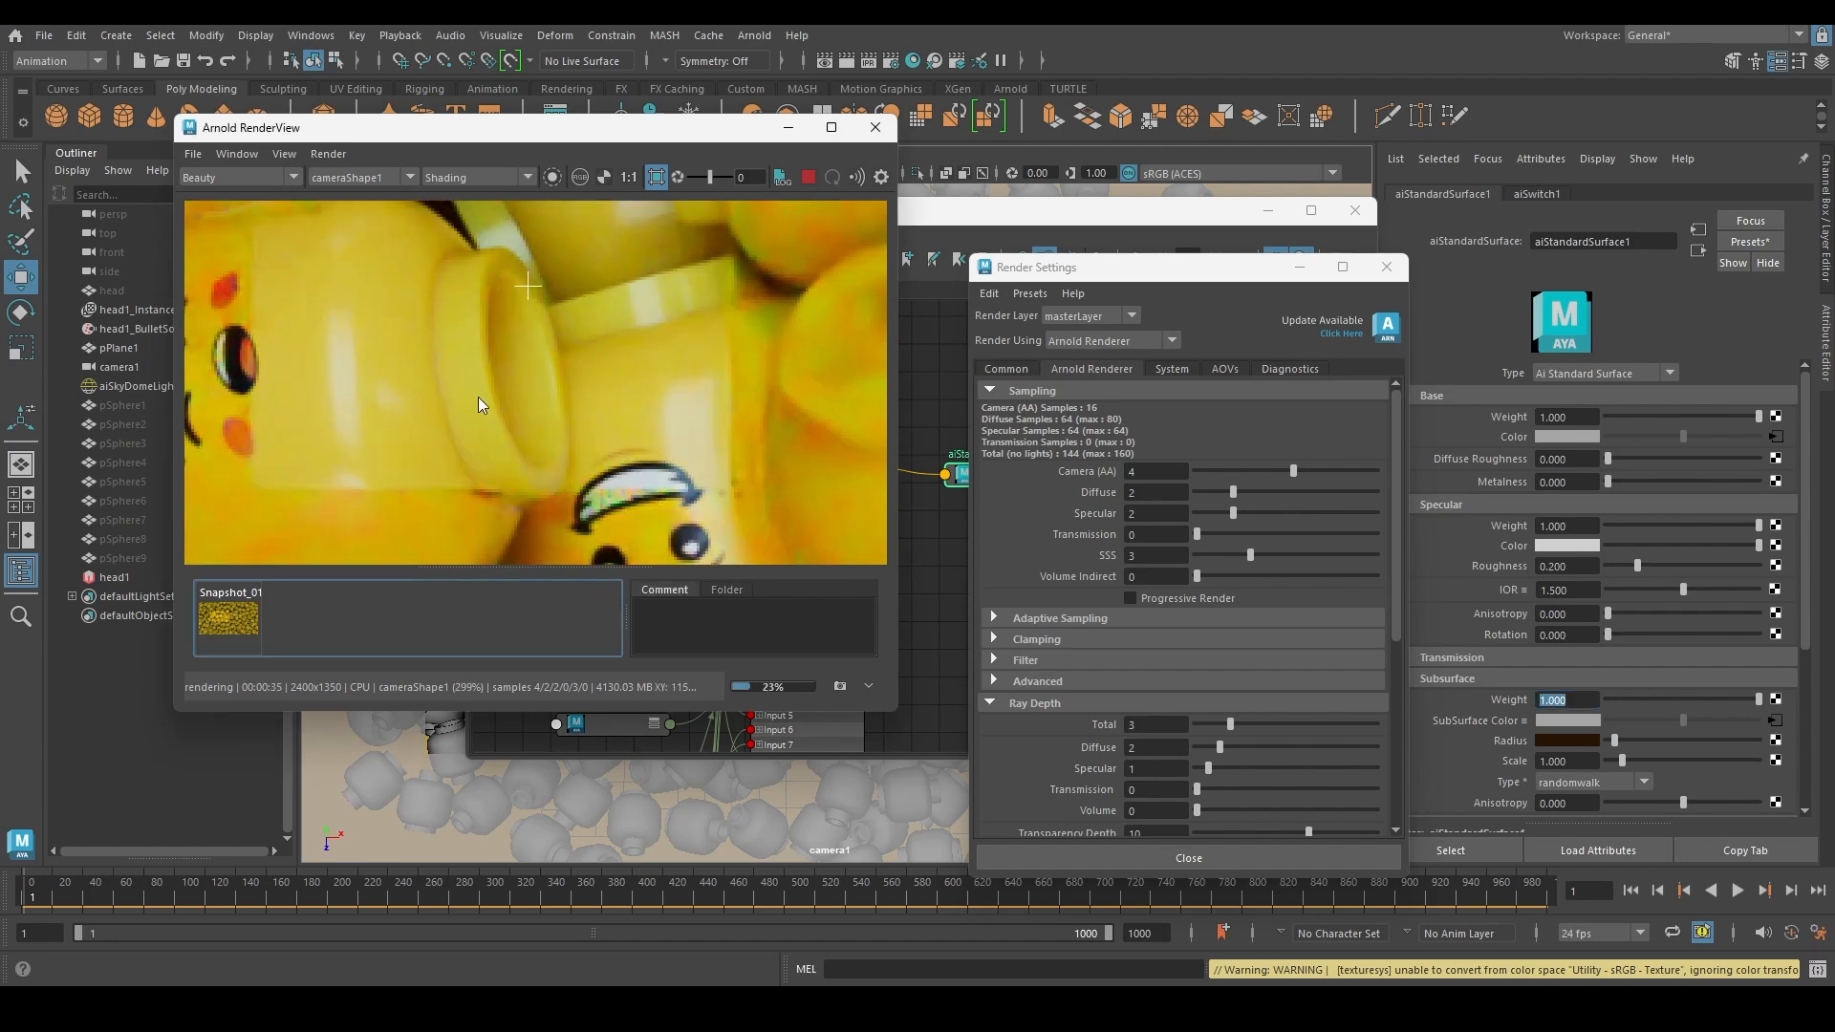
scroll(468, 392, "down", 5)
scroll(564, 373, "up", 5)
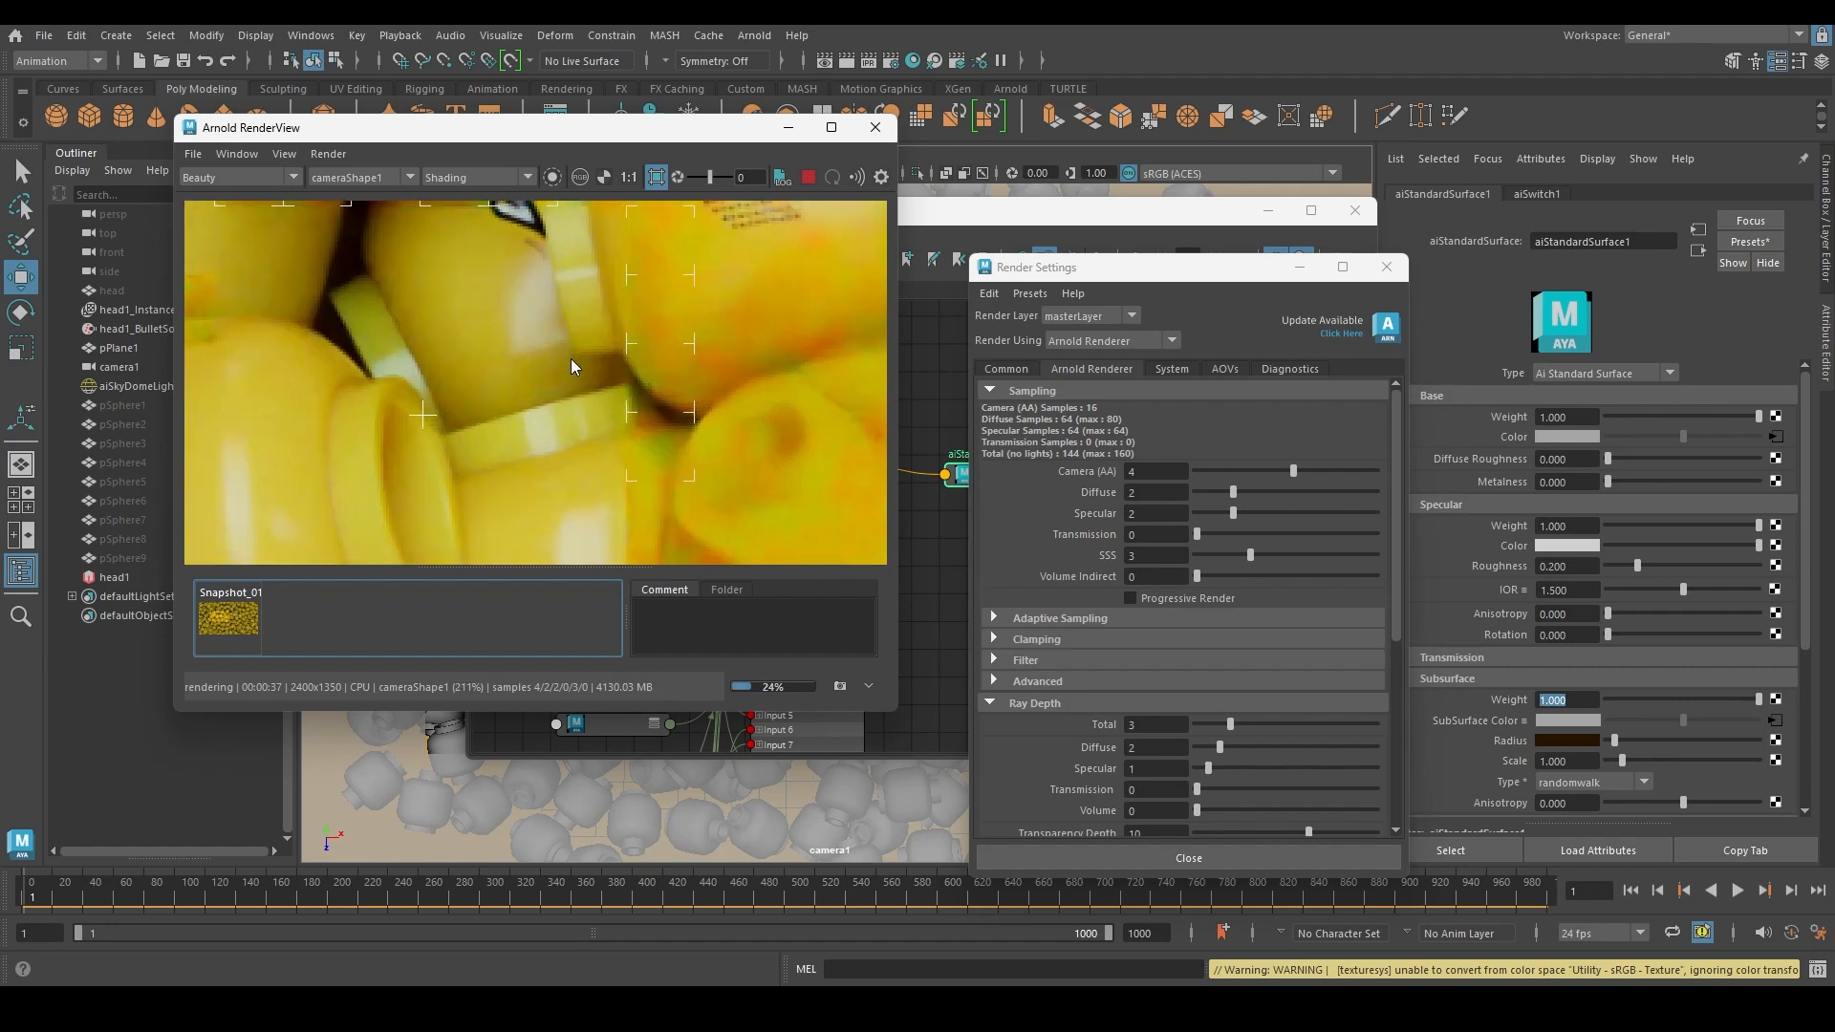
middle_click_drag(548, 368, 581, 404)
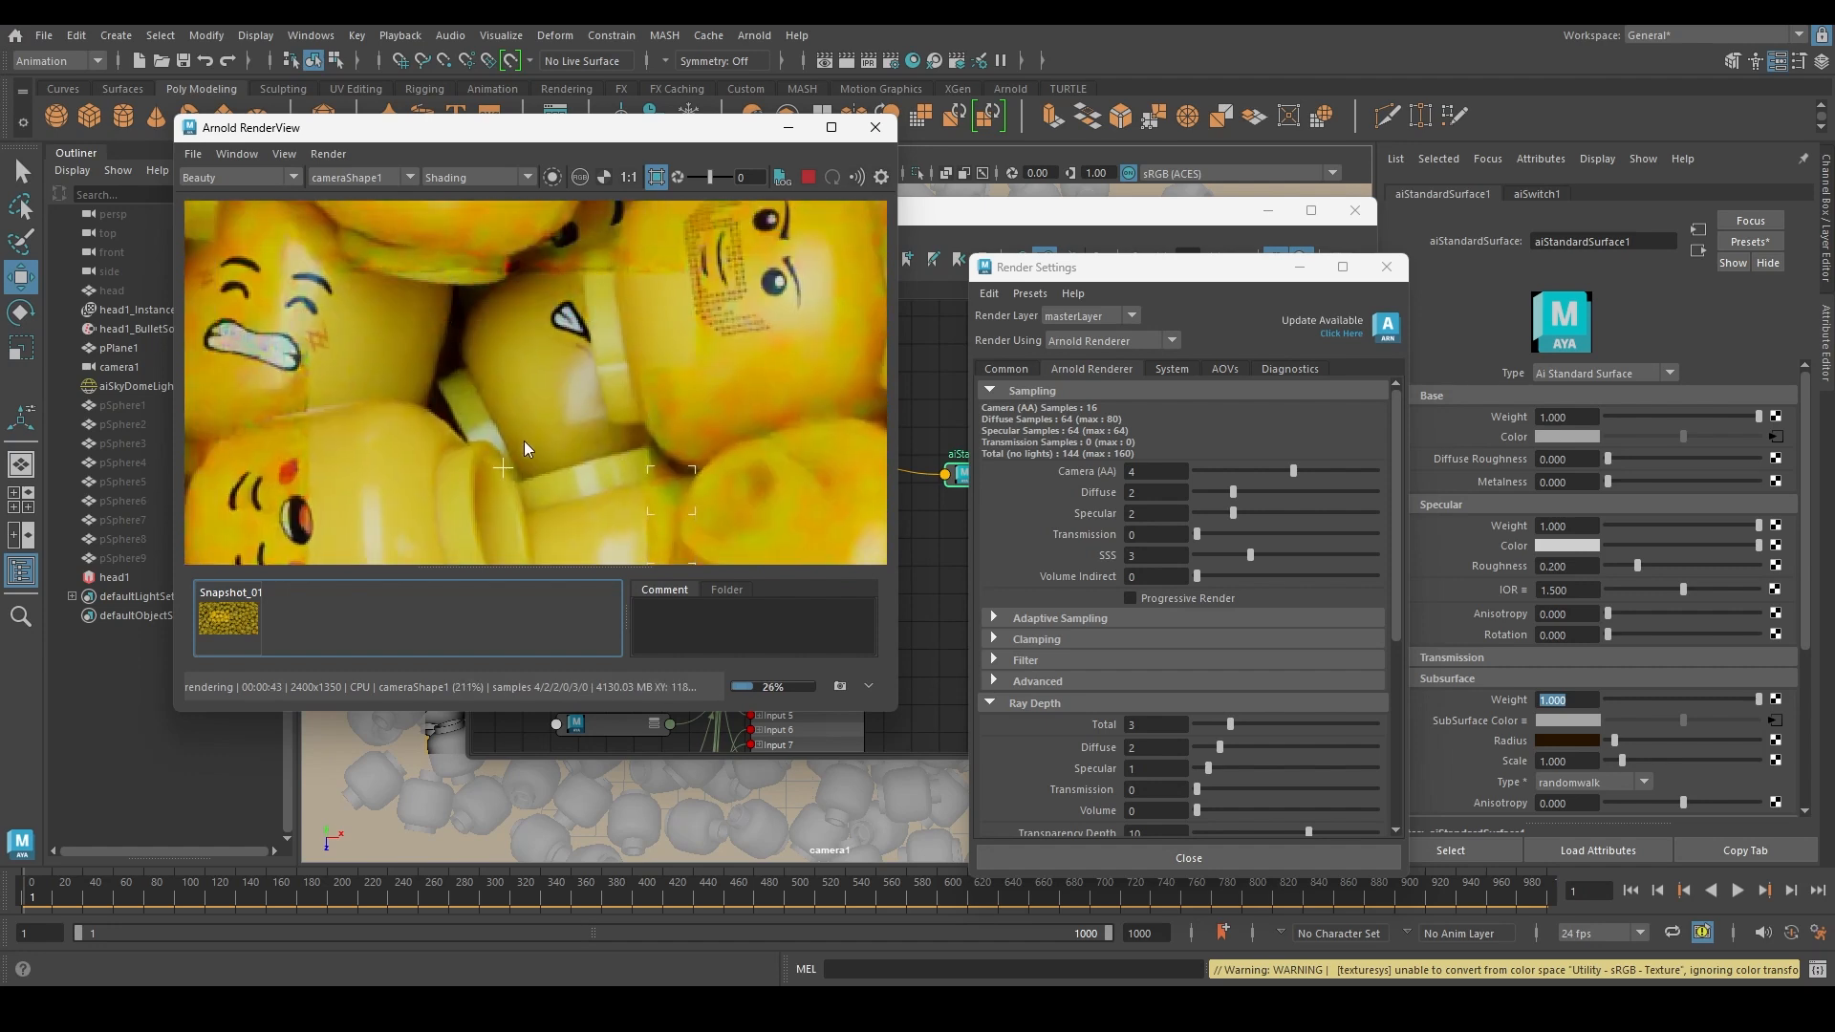
scroll(515, 428, "down", 3)
middle_click_drag(532, 417, 613, 354)
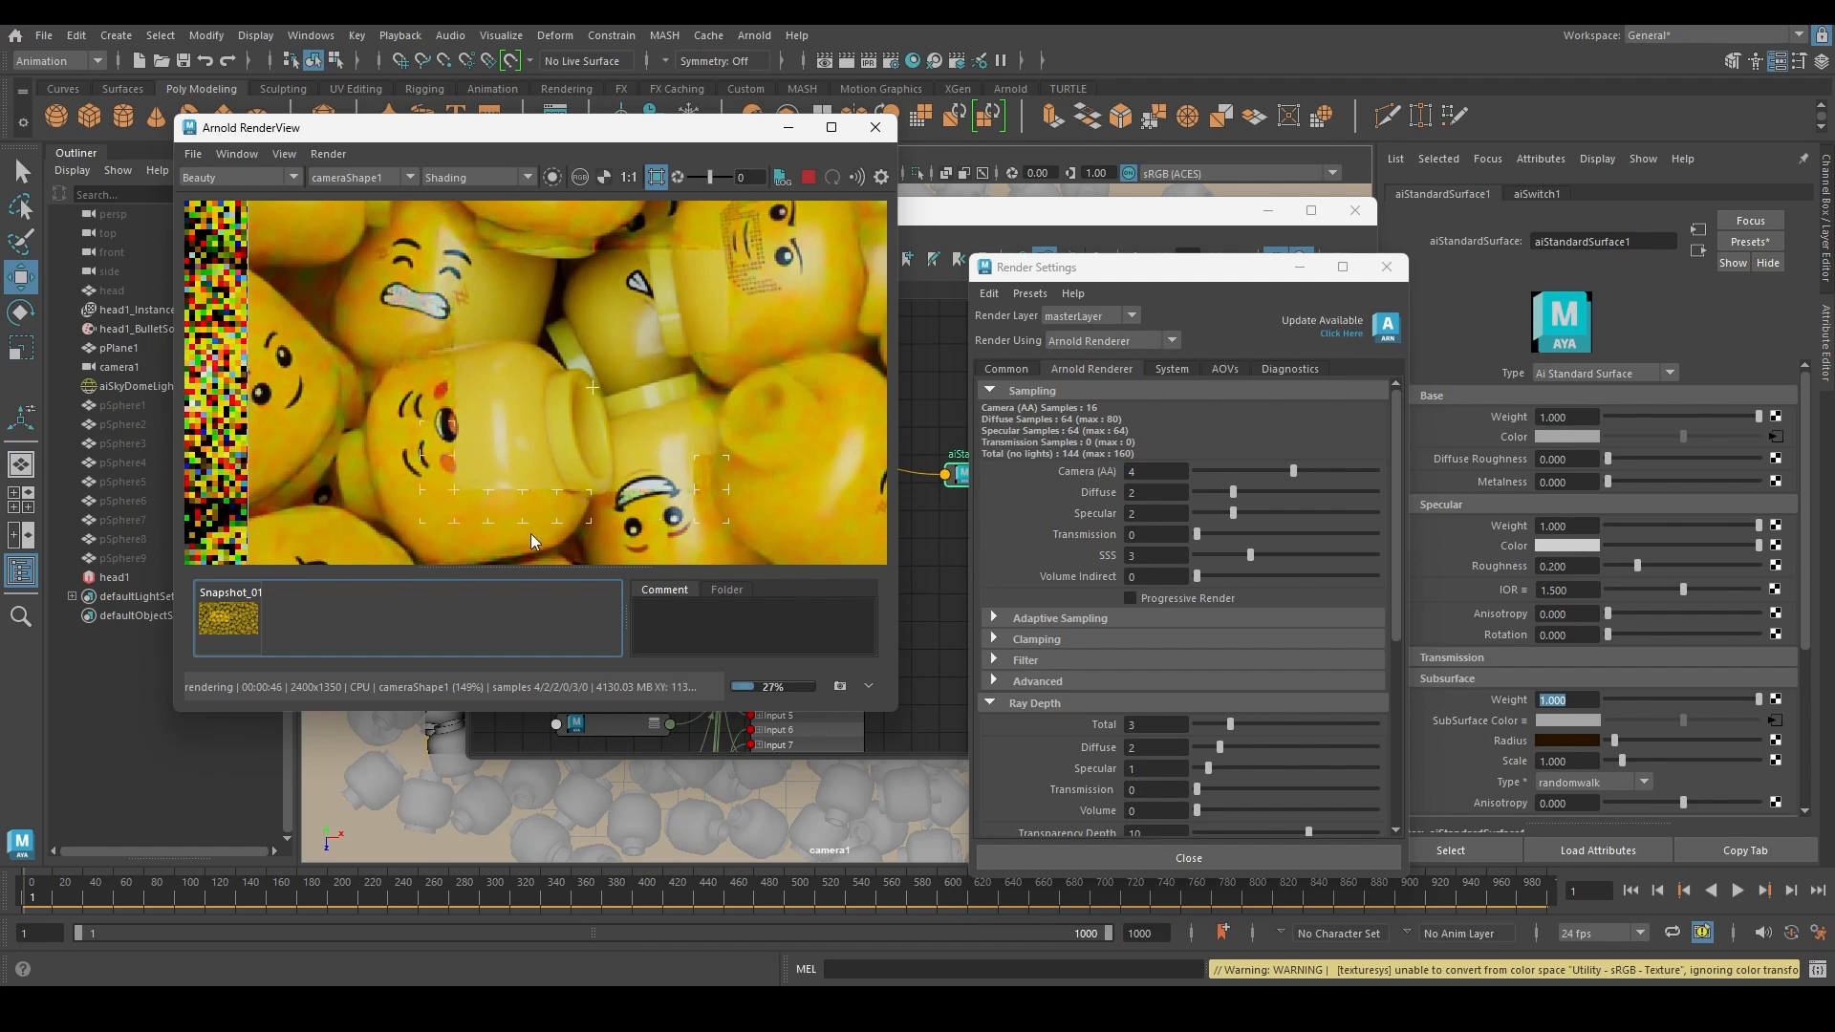
Store a snapshot of the current render and limit the crop region to the red-cheeked head and its stud
left_click(1575, 565)
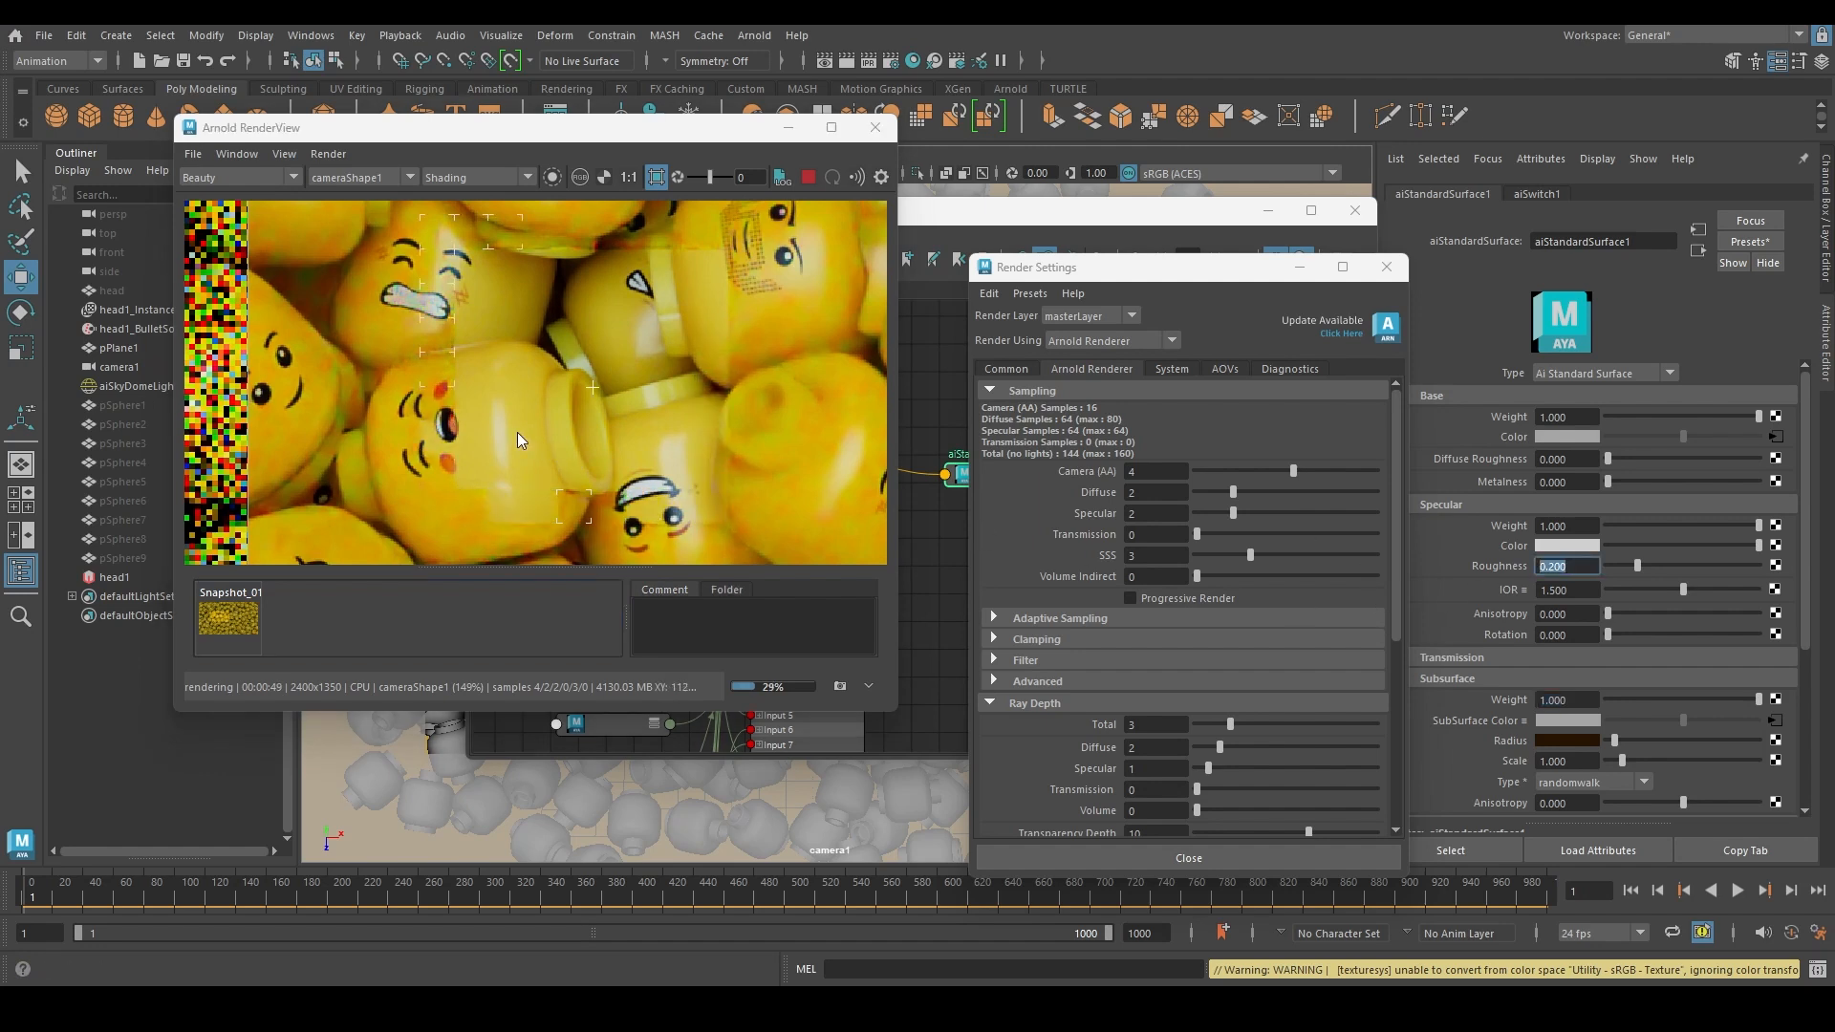
left_click(840, 686)
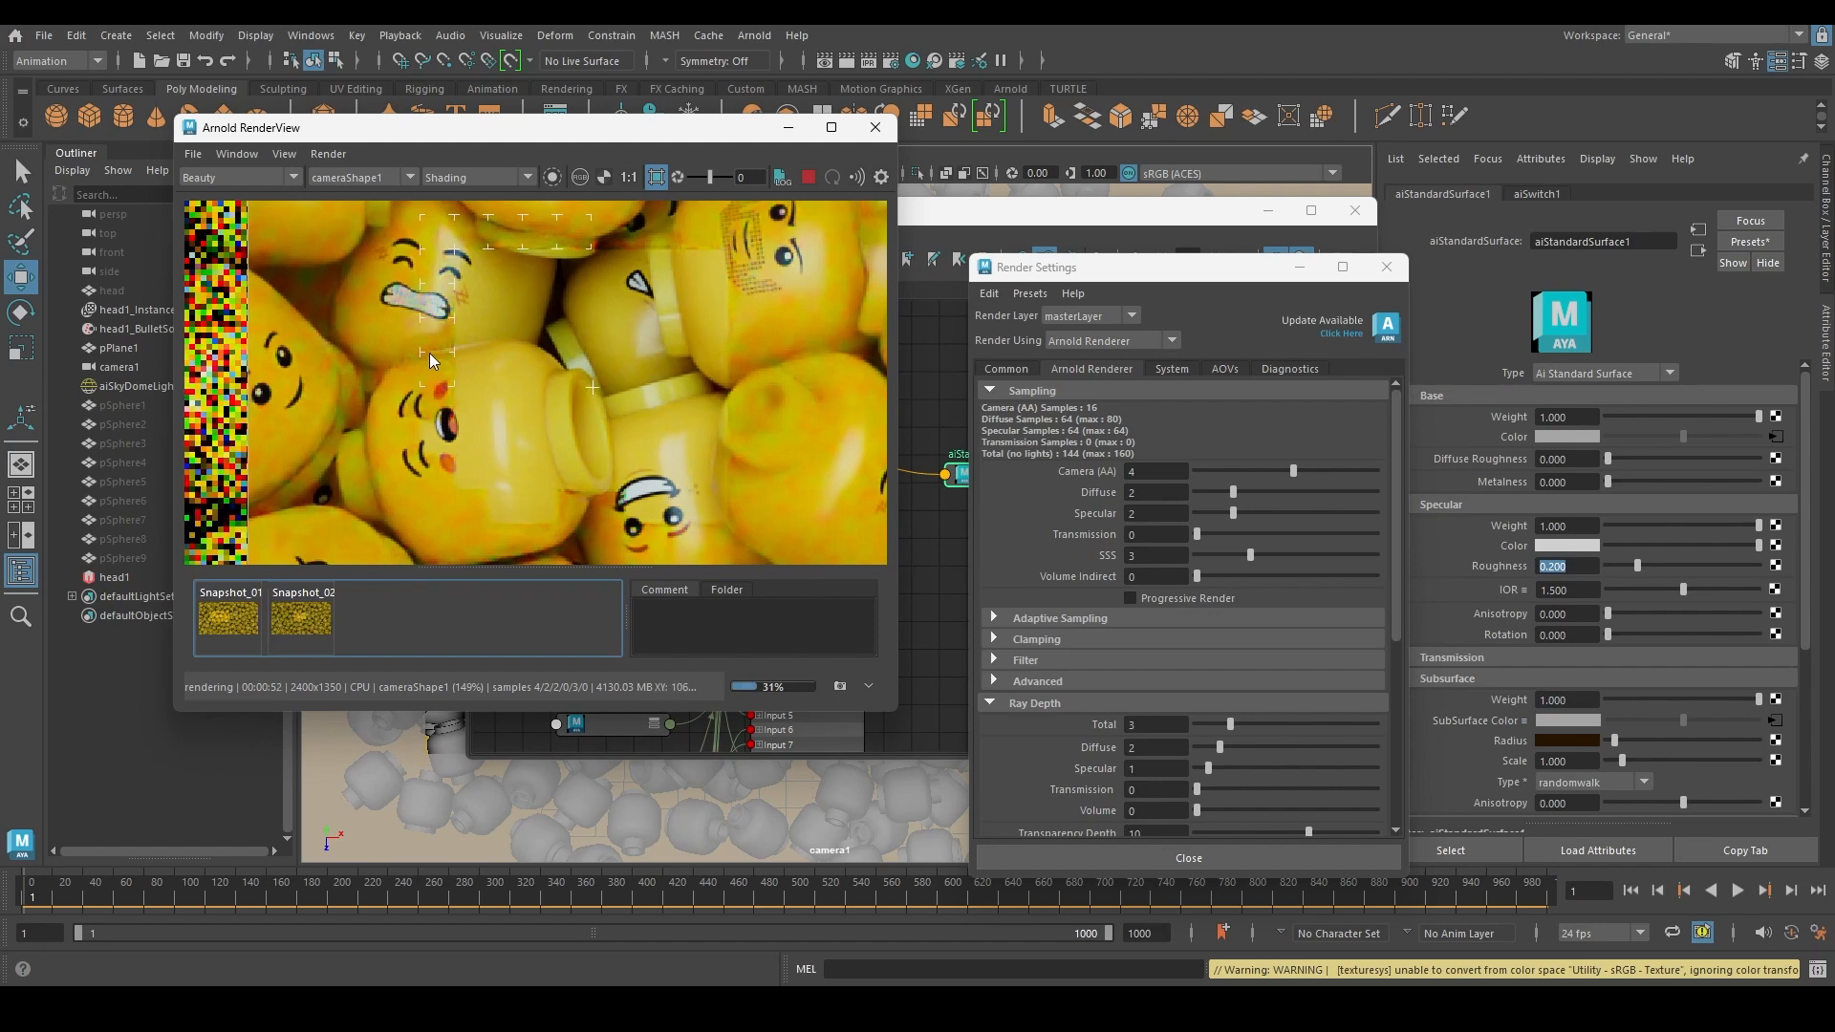
left_click_drag(427, 337, 645, 528)
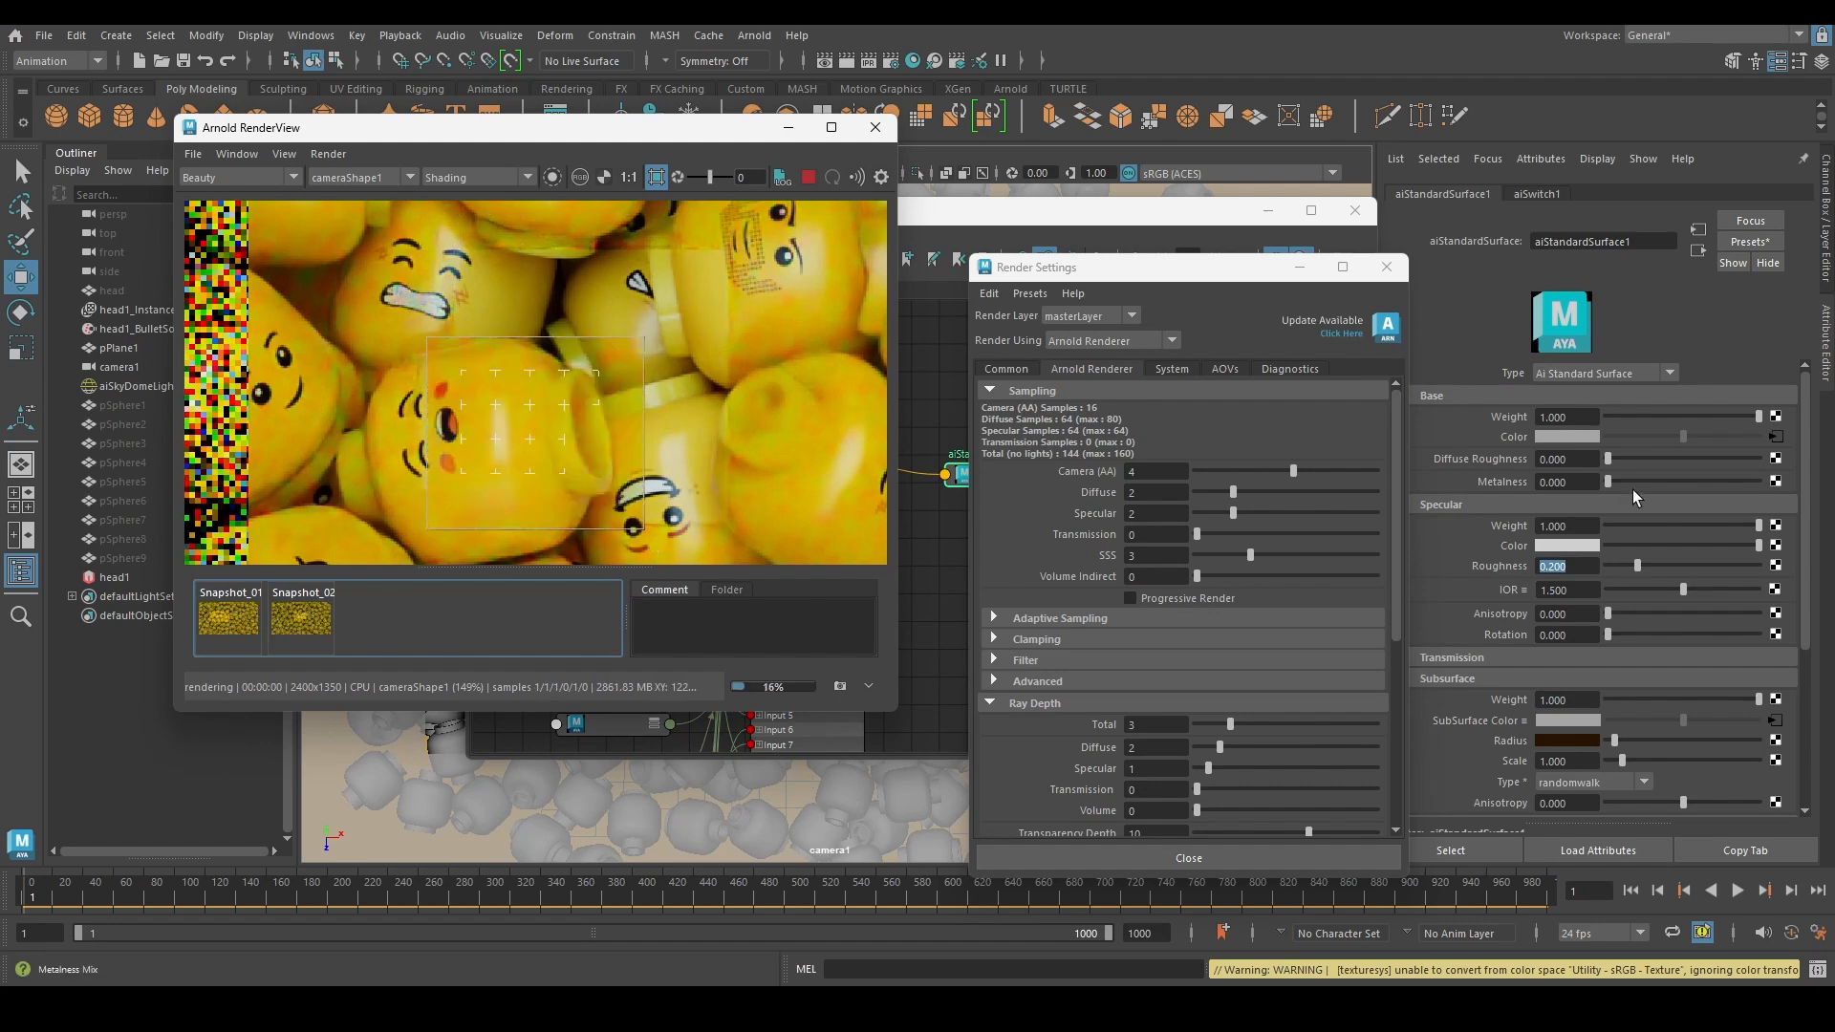
Set the Specular Roughness of aiStandardSurface1 to 0.3 and enlarge the crop region around the central heads
type(".3")
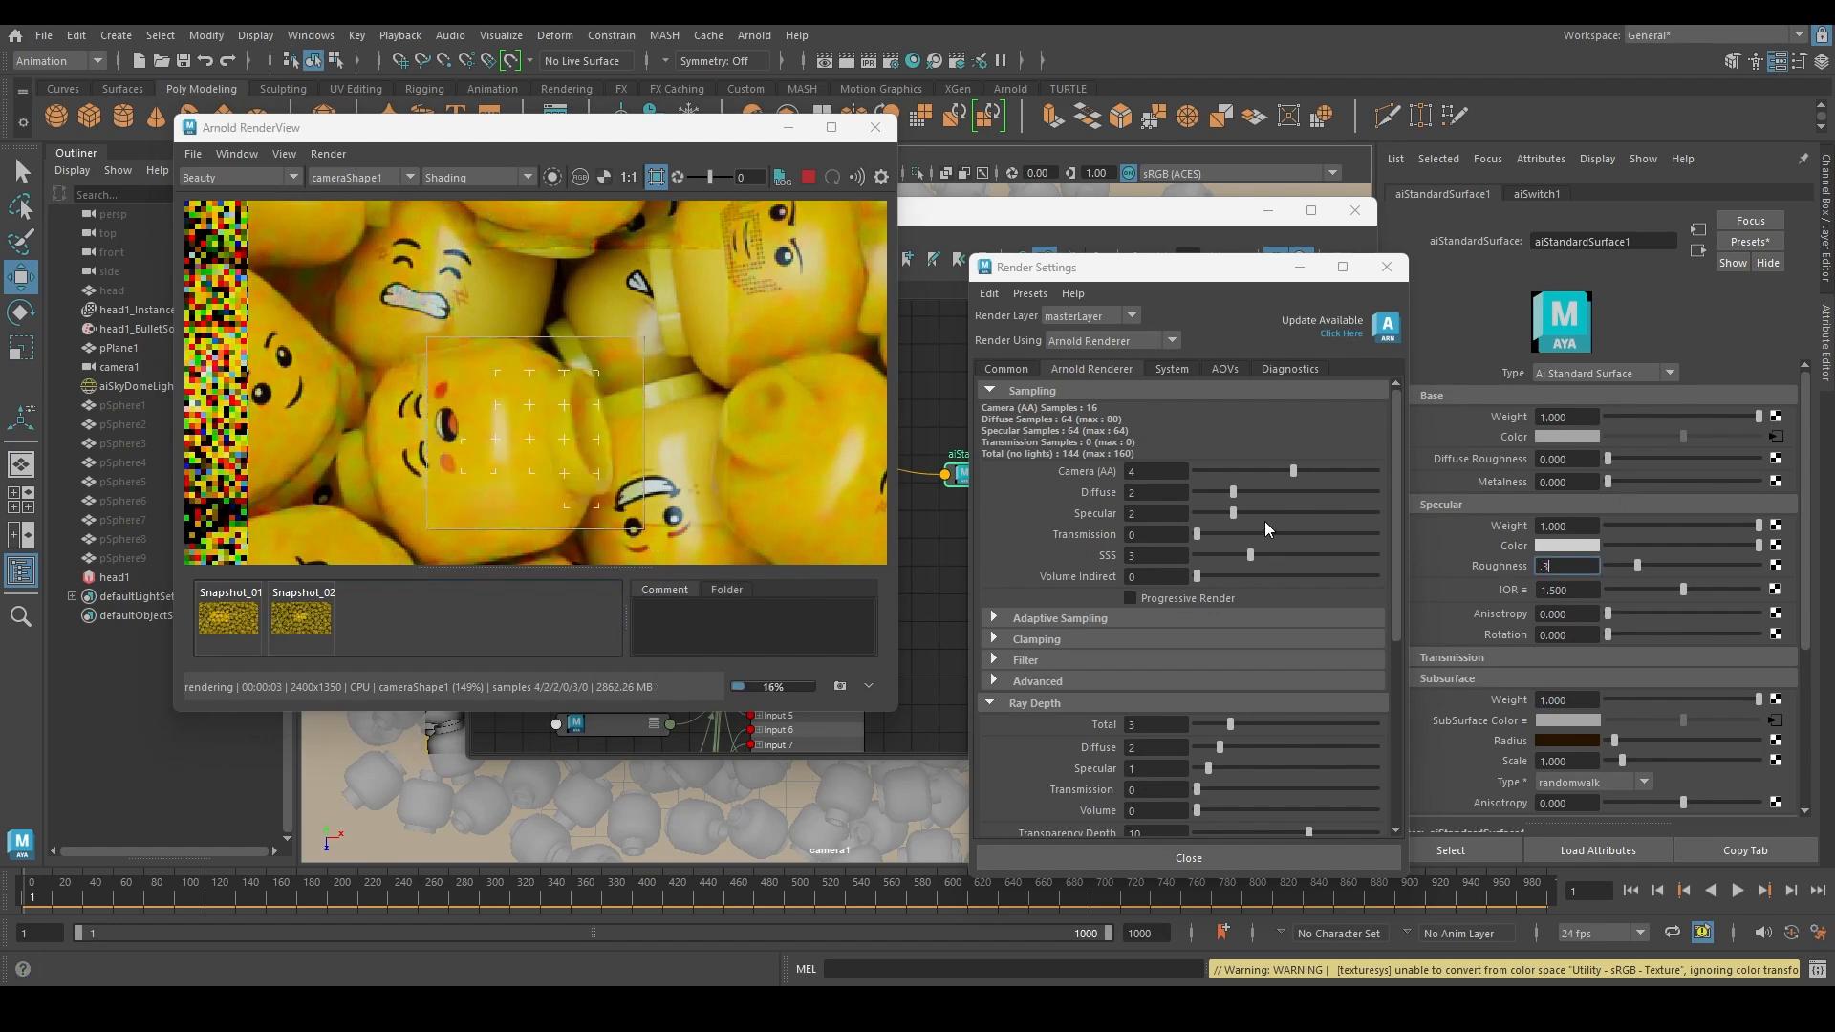
key("Return")
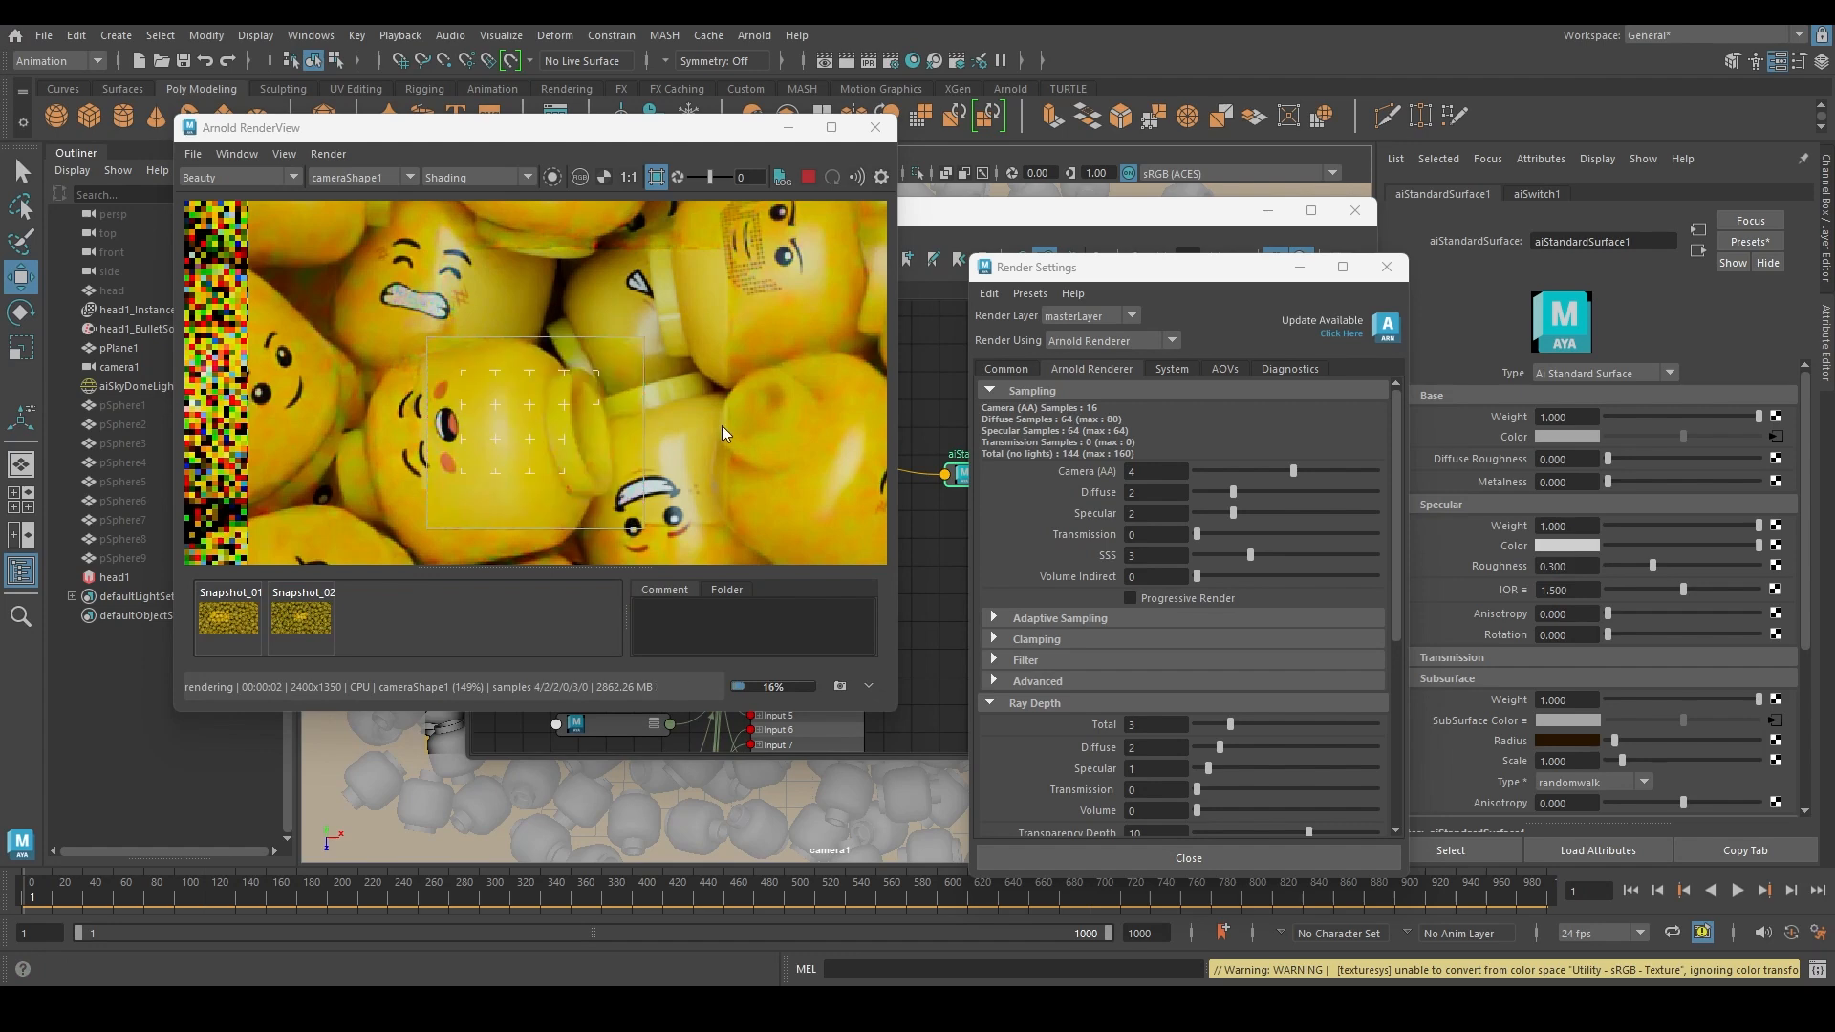
left_click_drag(604, 497, 741, 524)
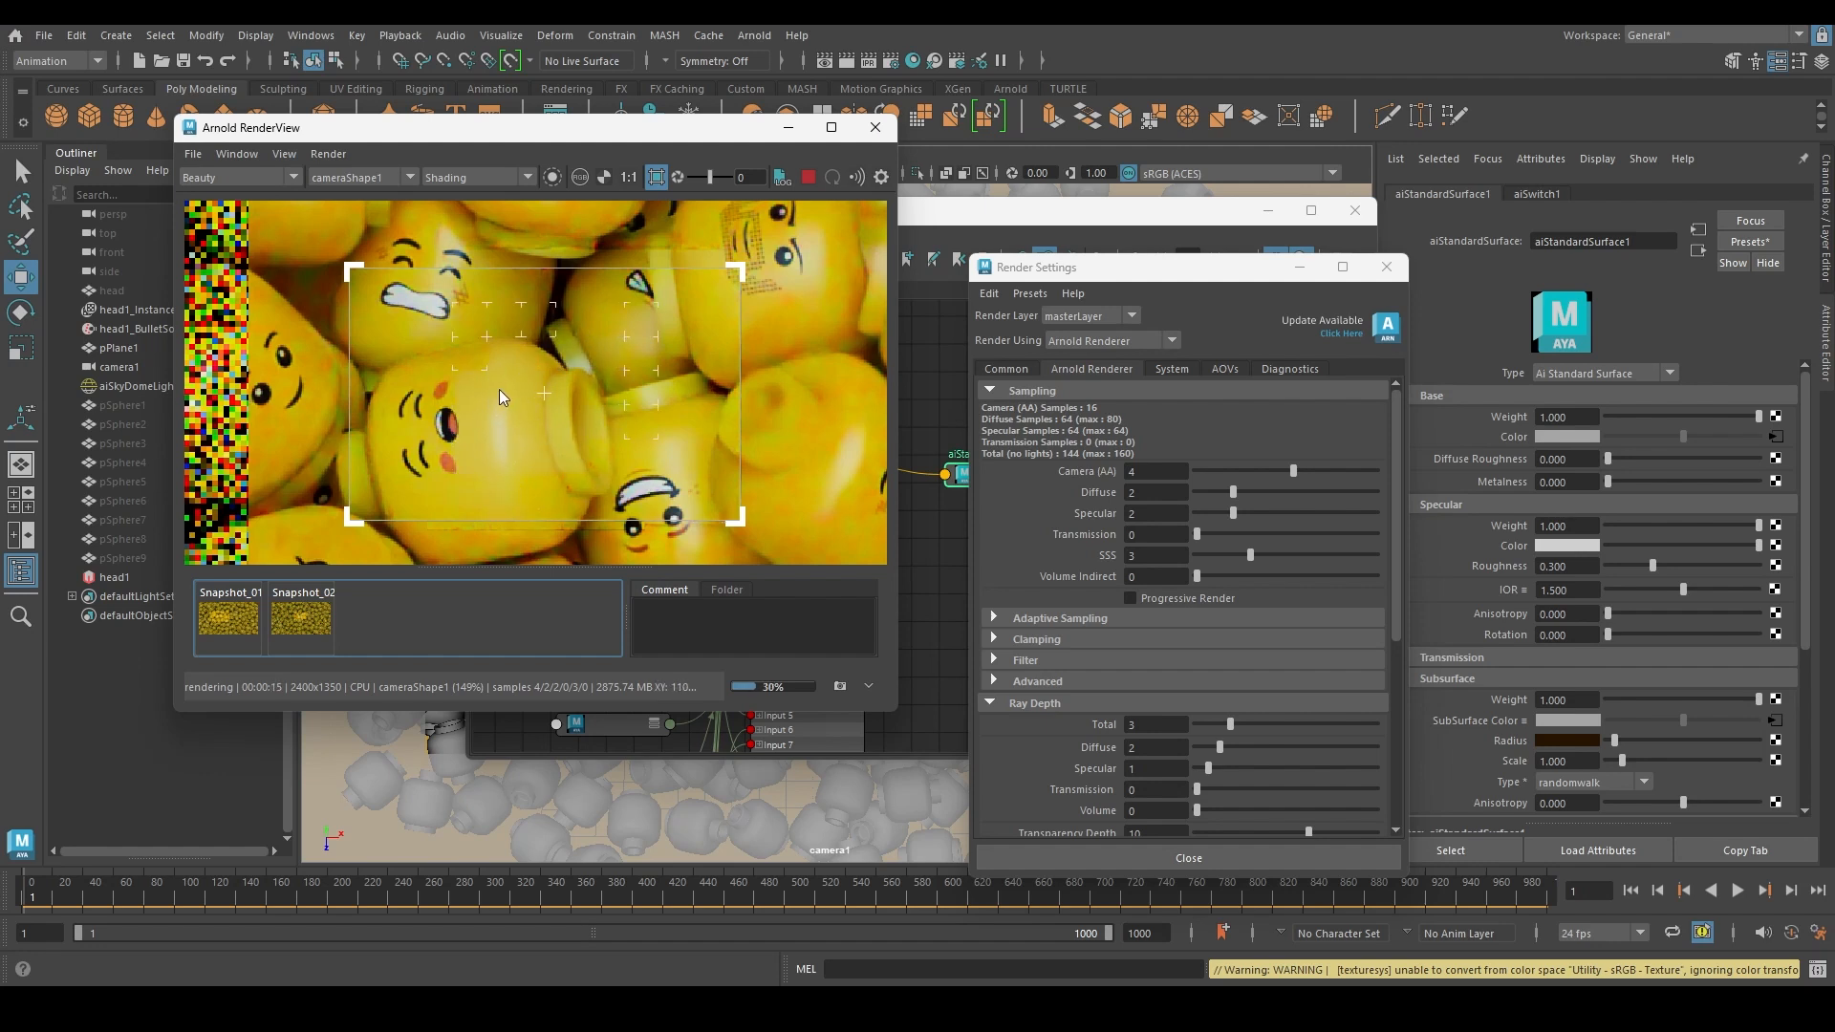
Set the Specular Roughness of aiStandardSurface1 to 0.2
double_click(1576, 567)
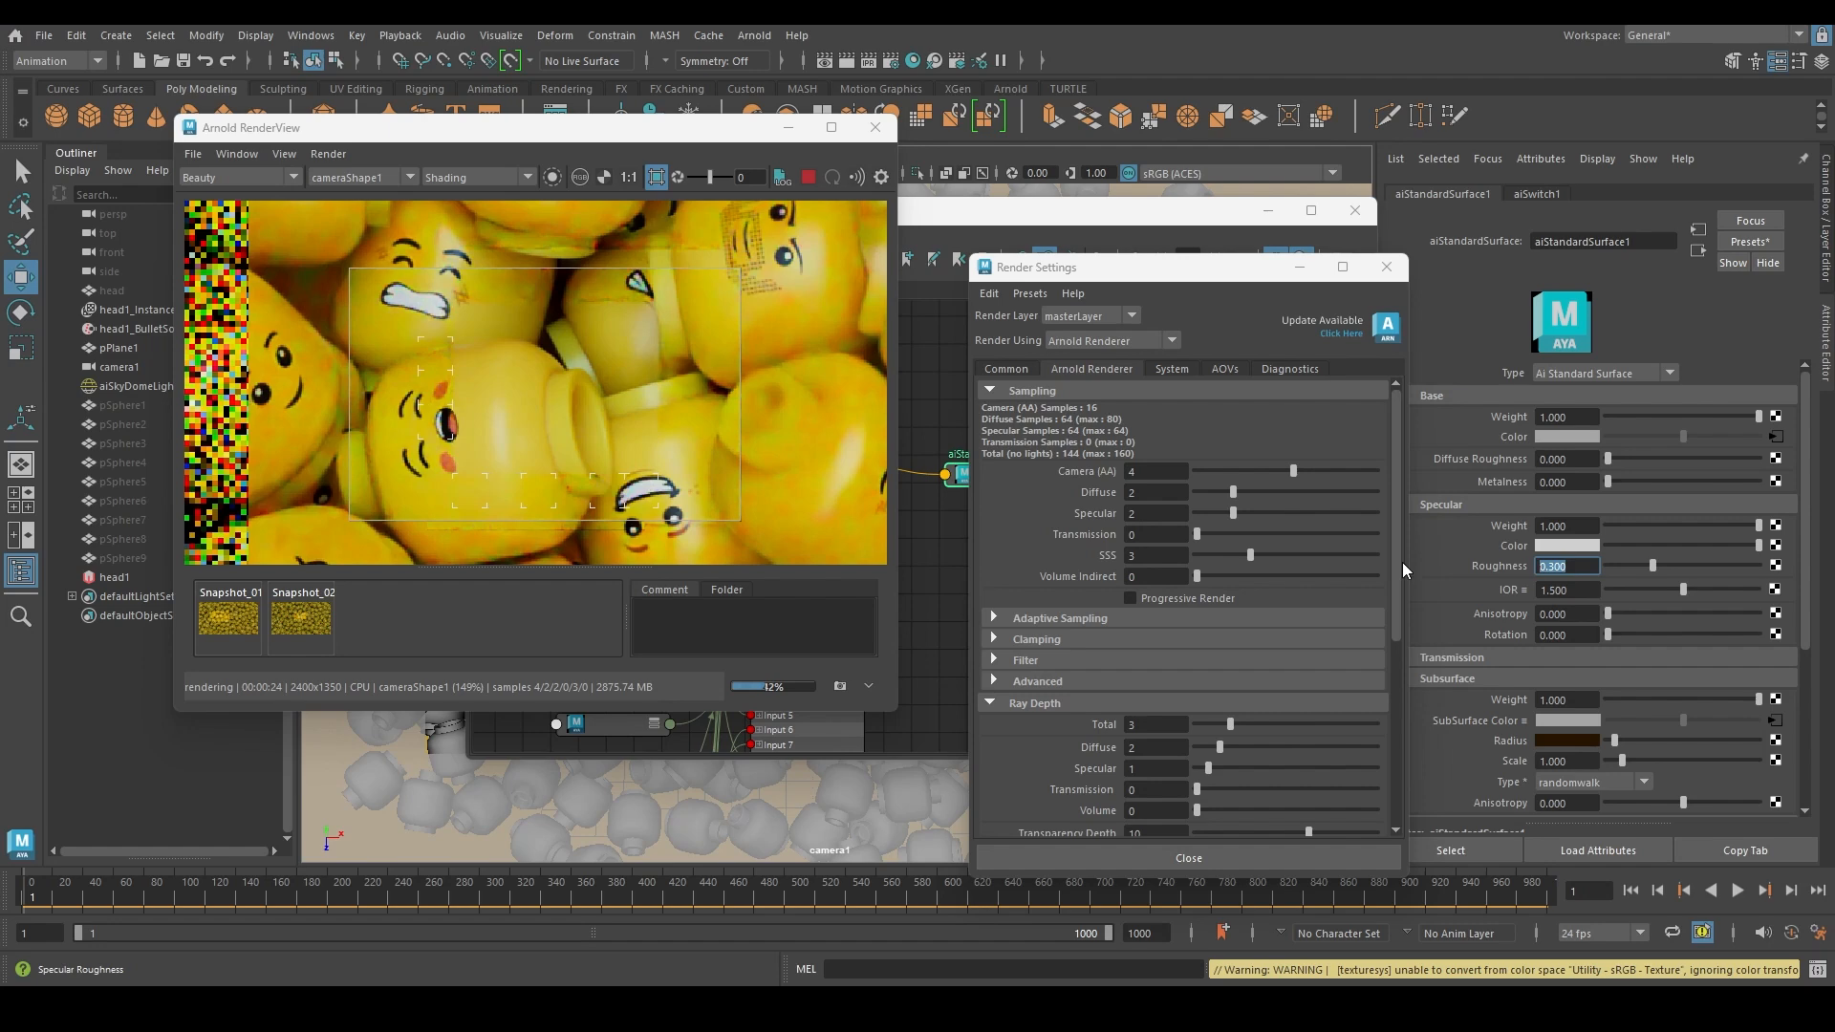
scroll(656, 411, "down", 3)
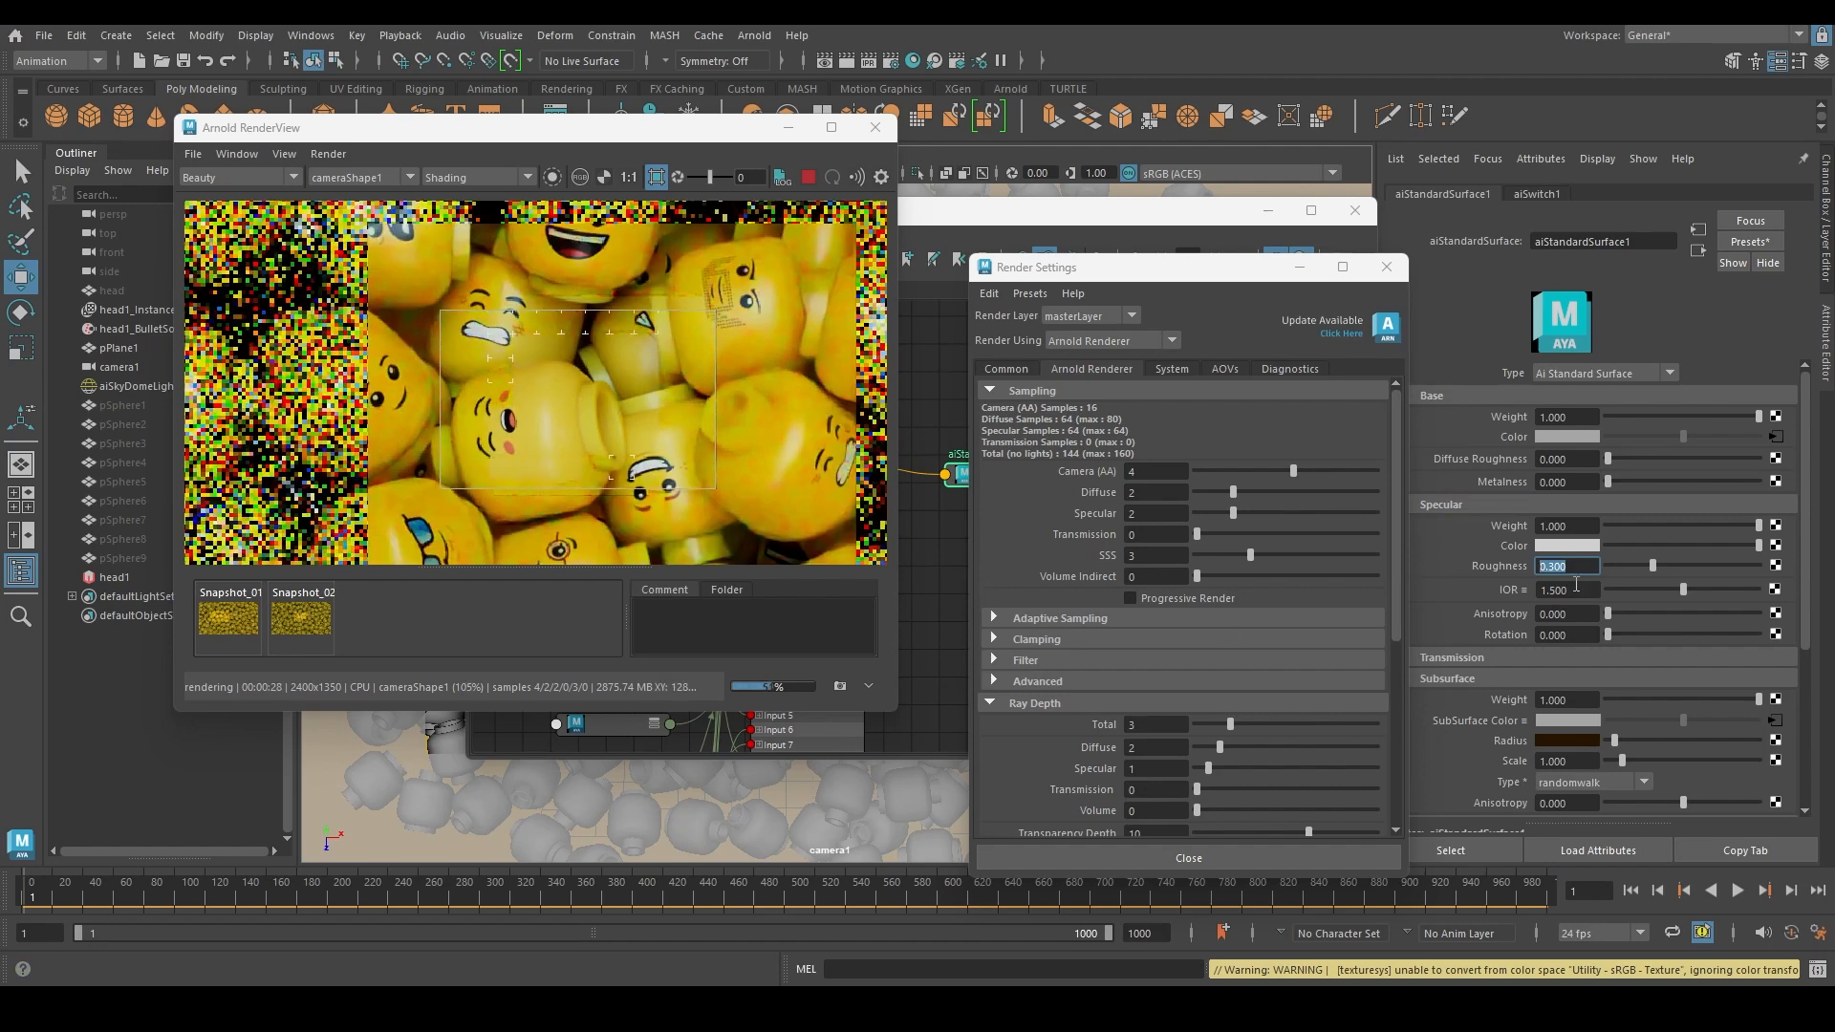
type("0.2")
key("Return")
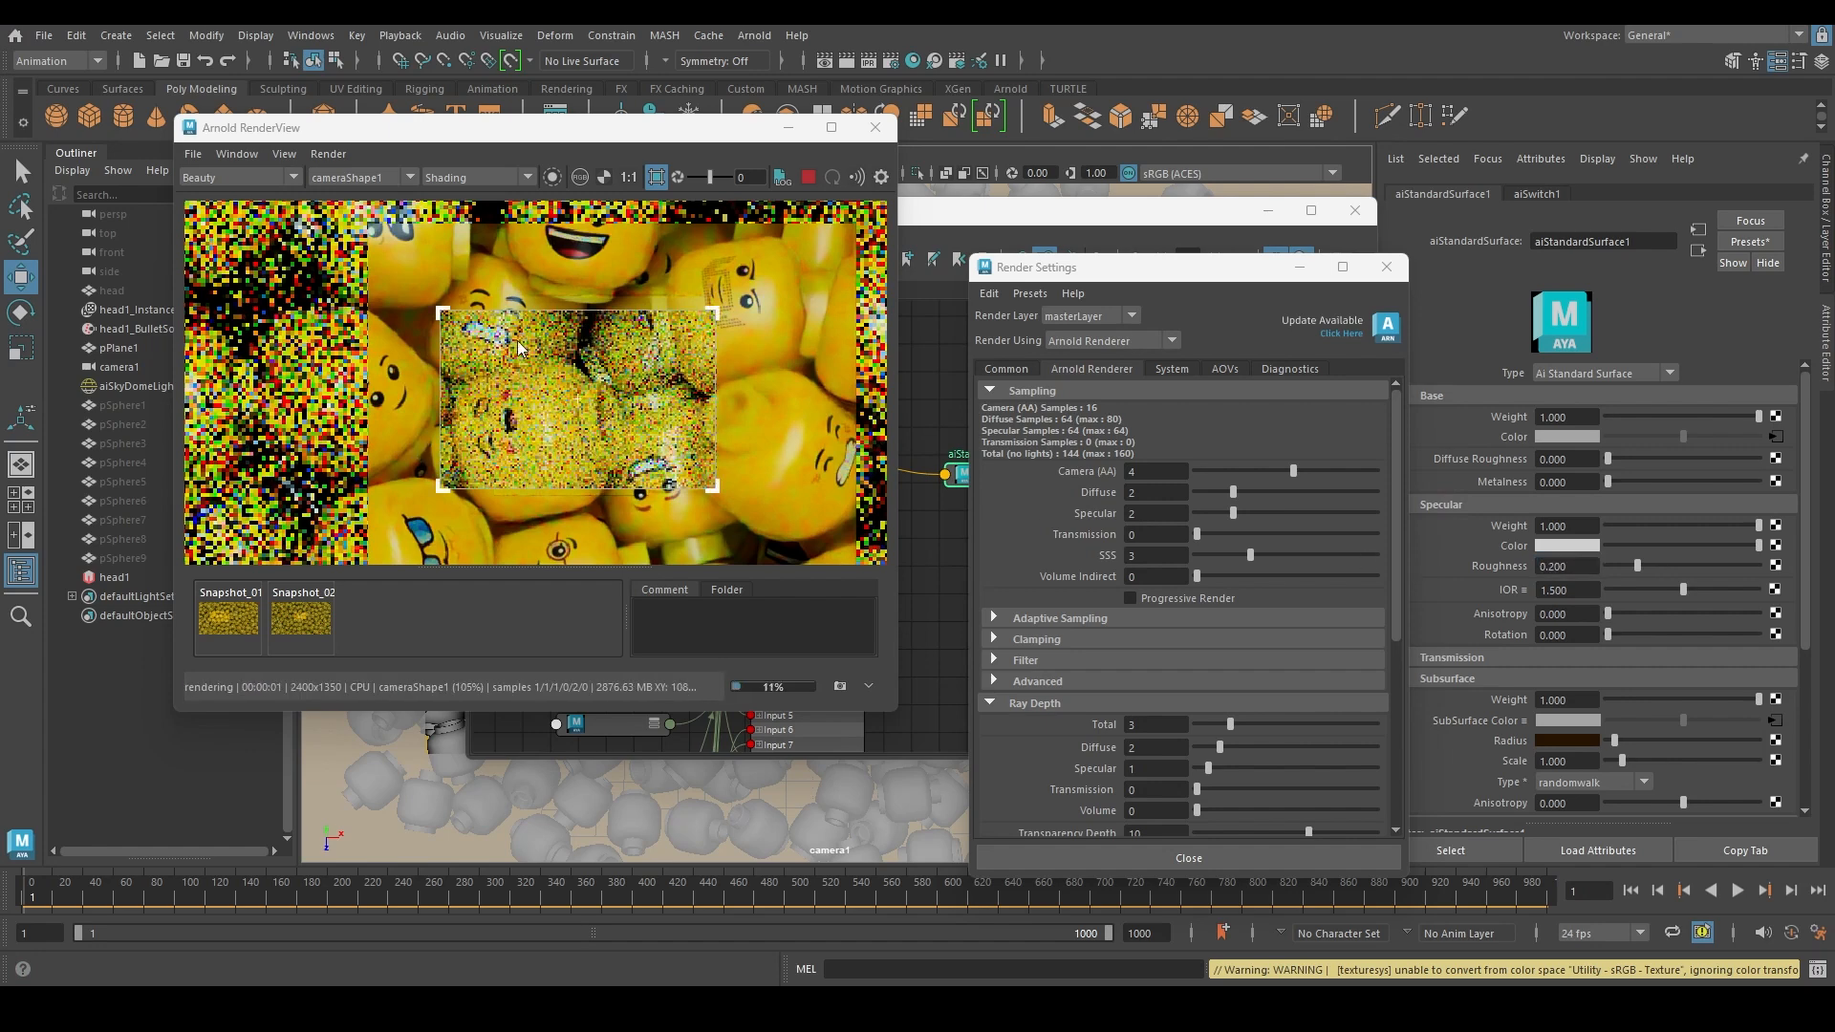
Turn off the crop region and choose the test resolution for rendering the full frame
scroll(555, 392, "down", 5)
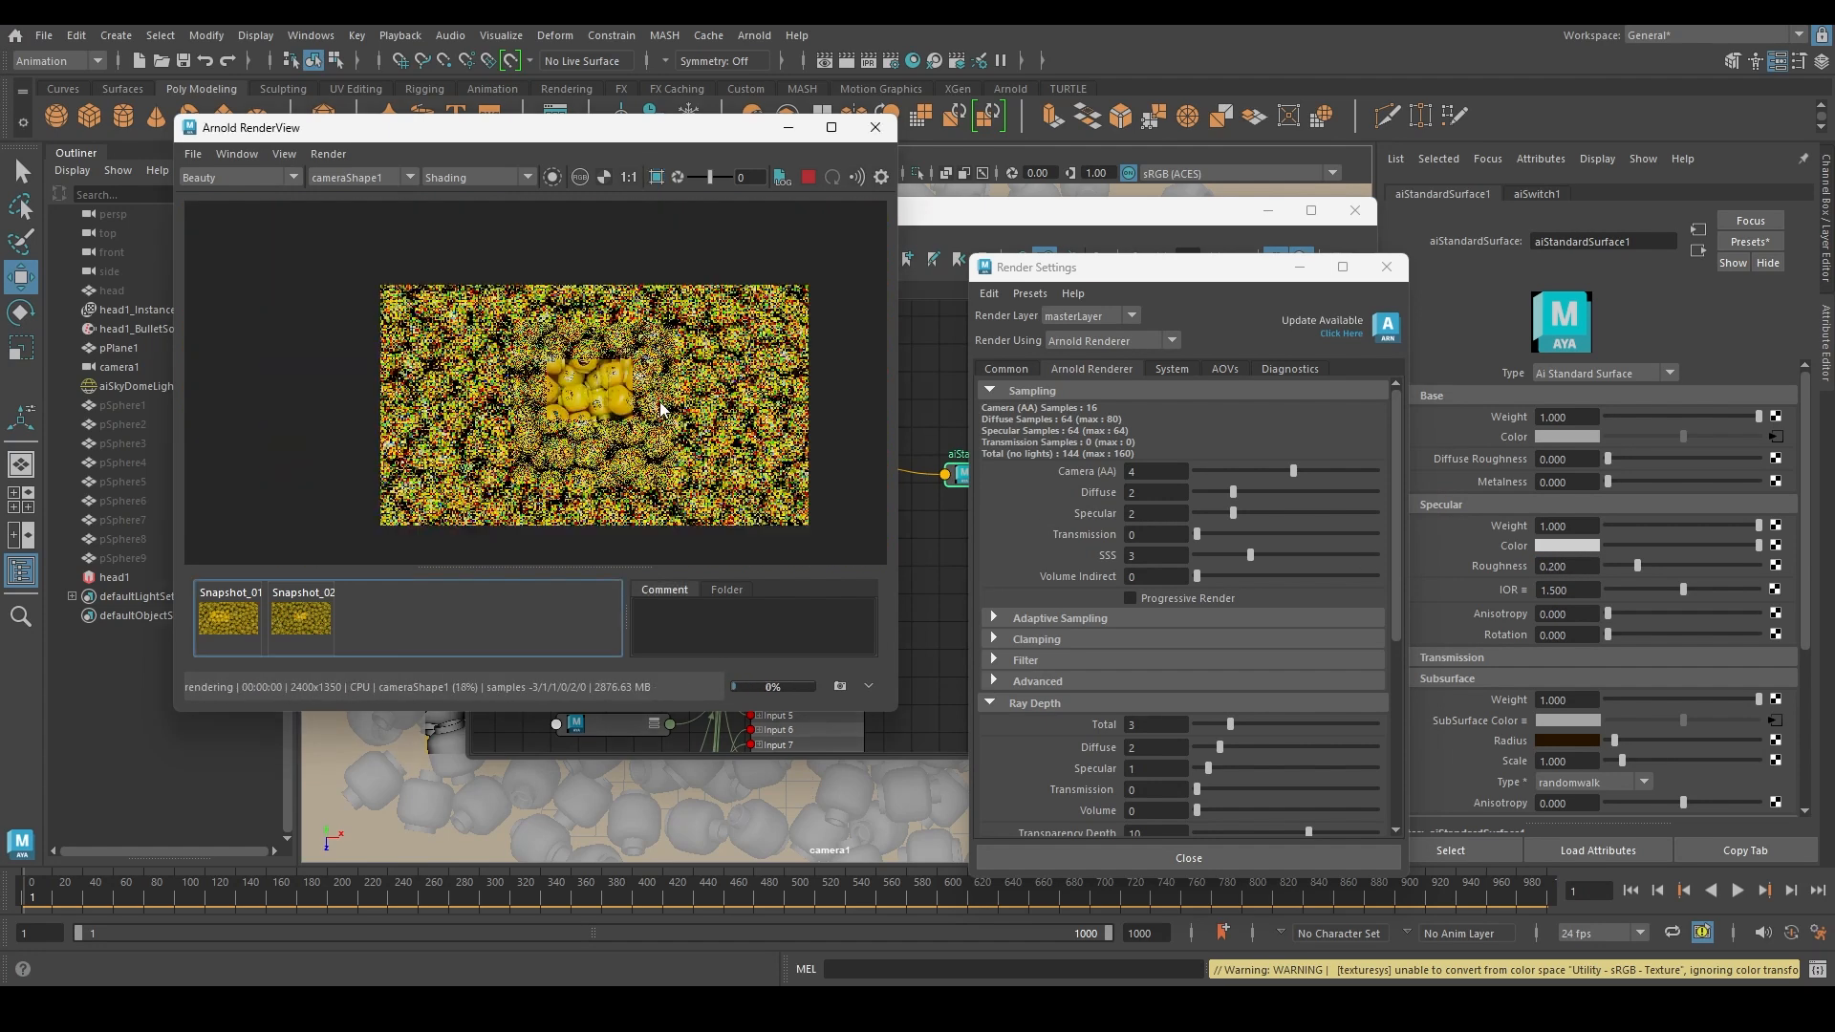
left_click(284, 155)
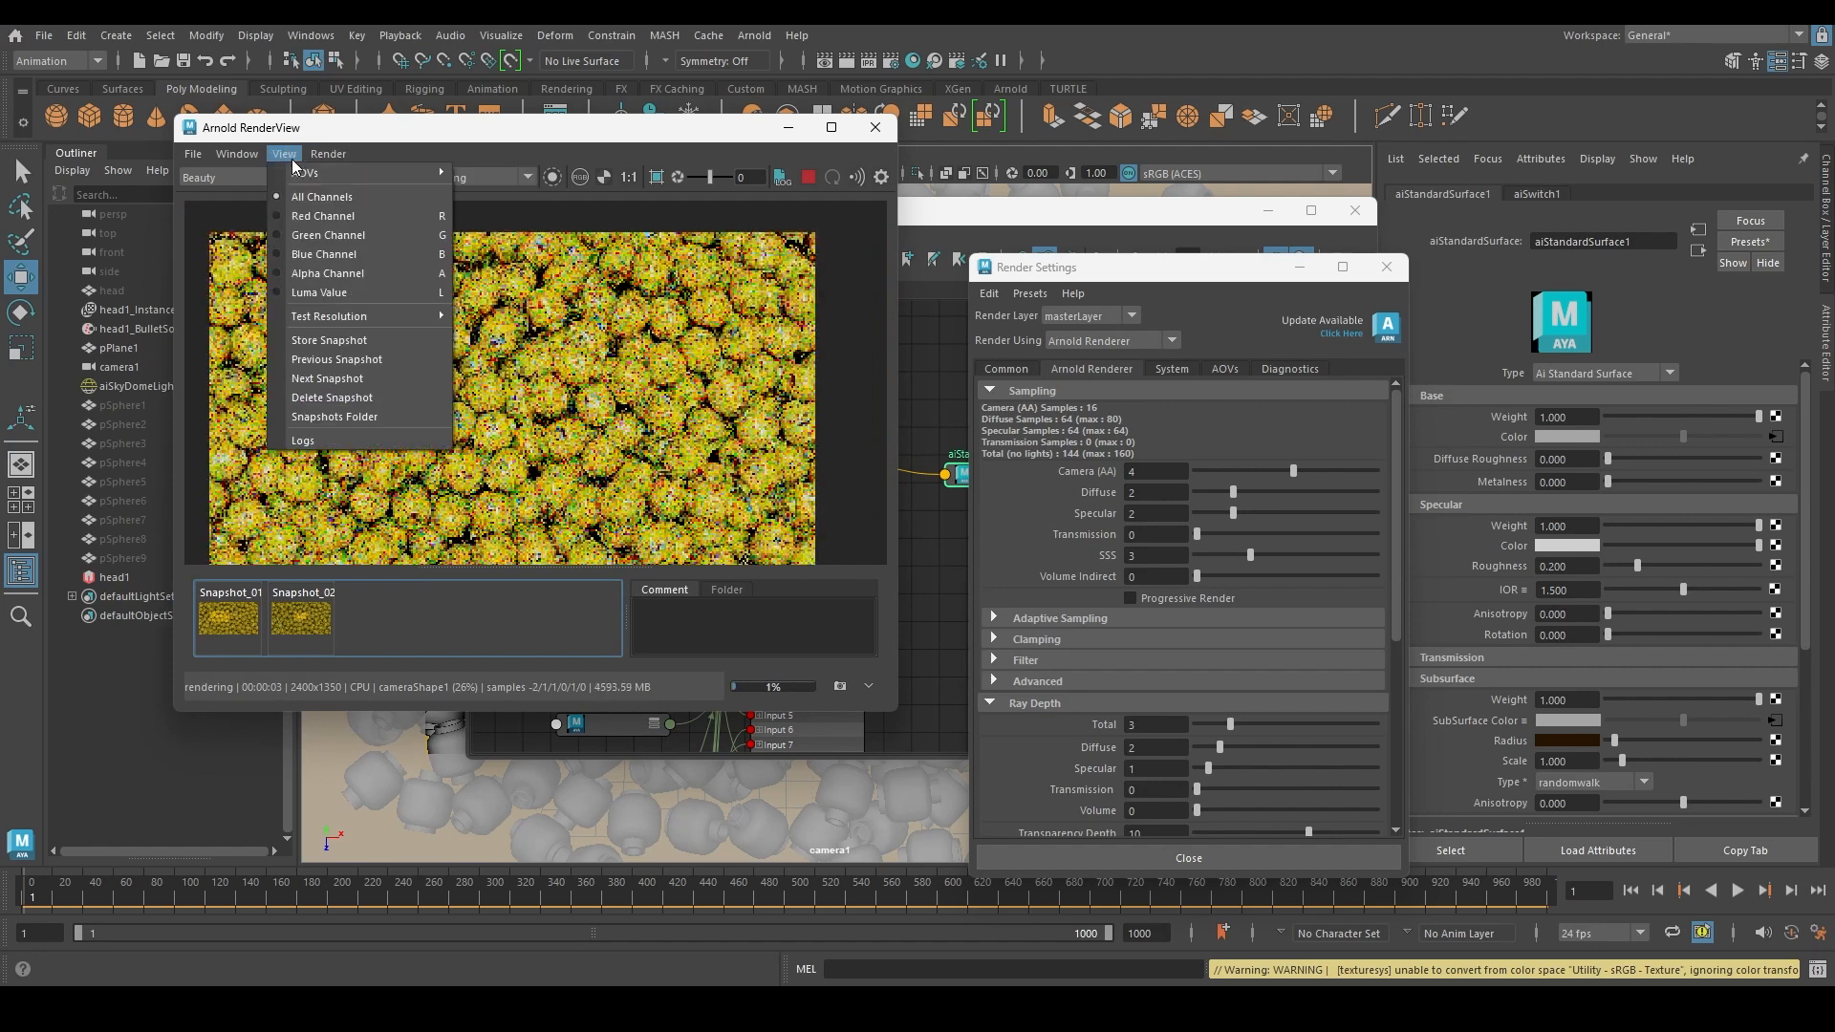
mouse_move(363, 317)
left_click(493, 404)
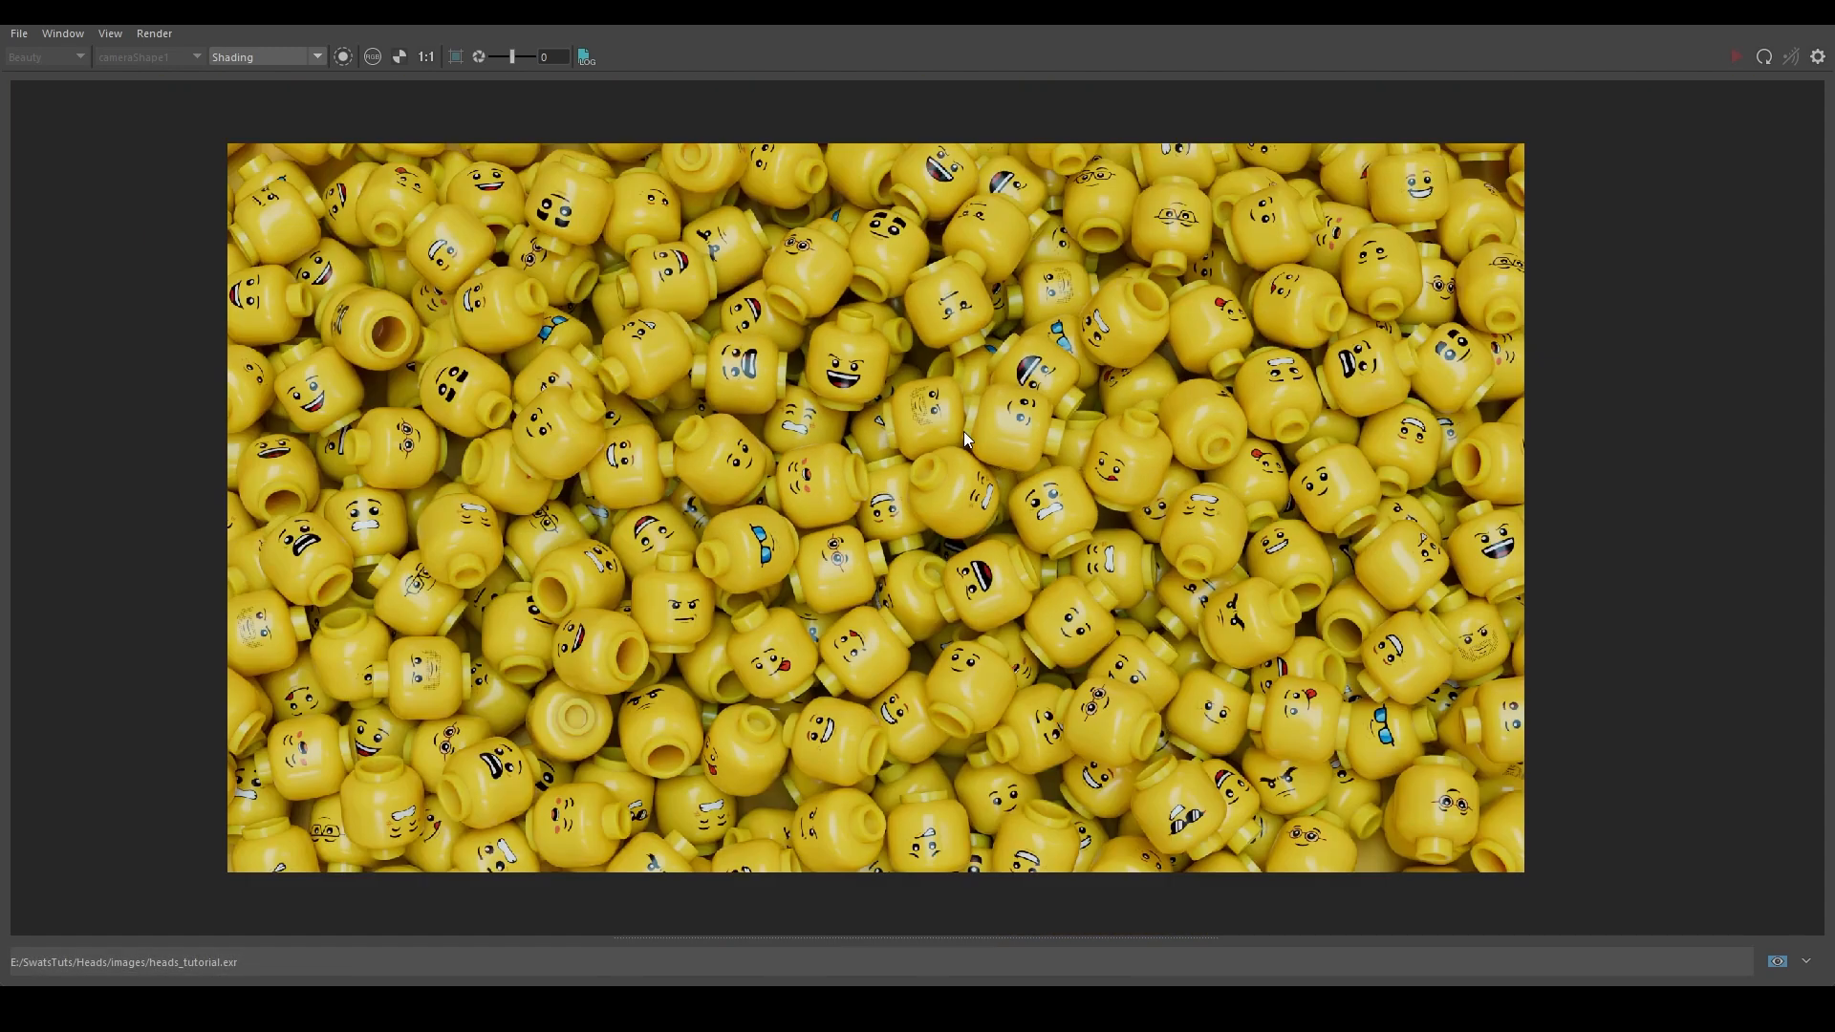
Examine the finished full-frame render heads_tutorial.exr, checking the face variety and shading both up close and as a whole
scroll(981, 456, "up", 2)
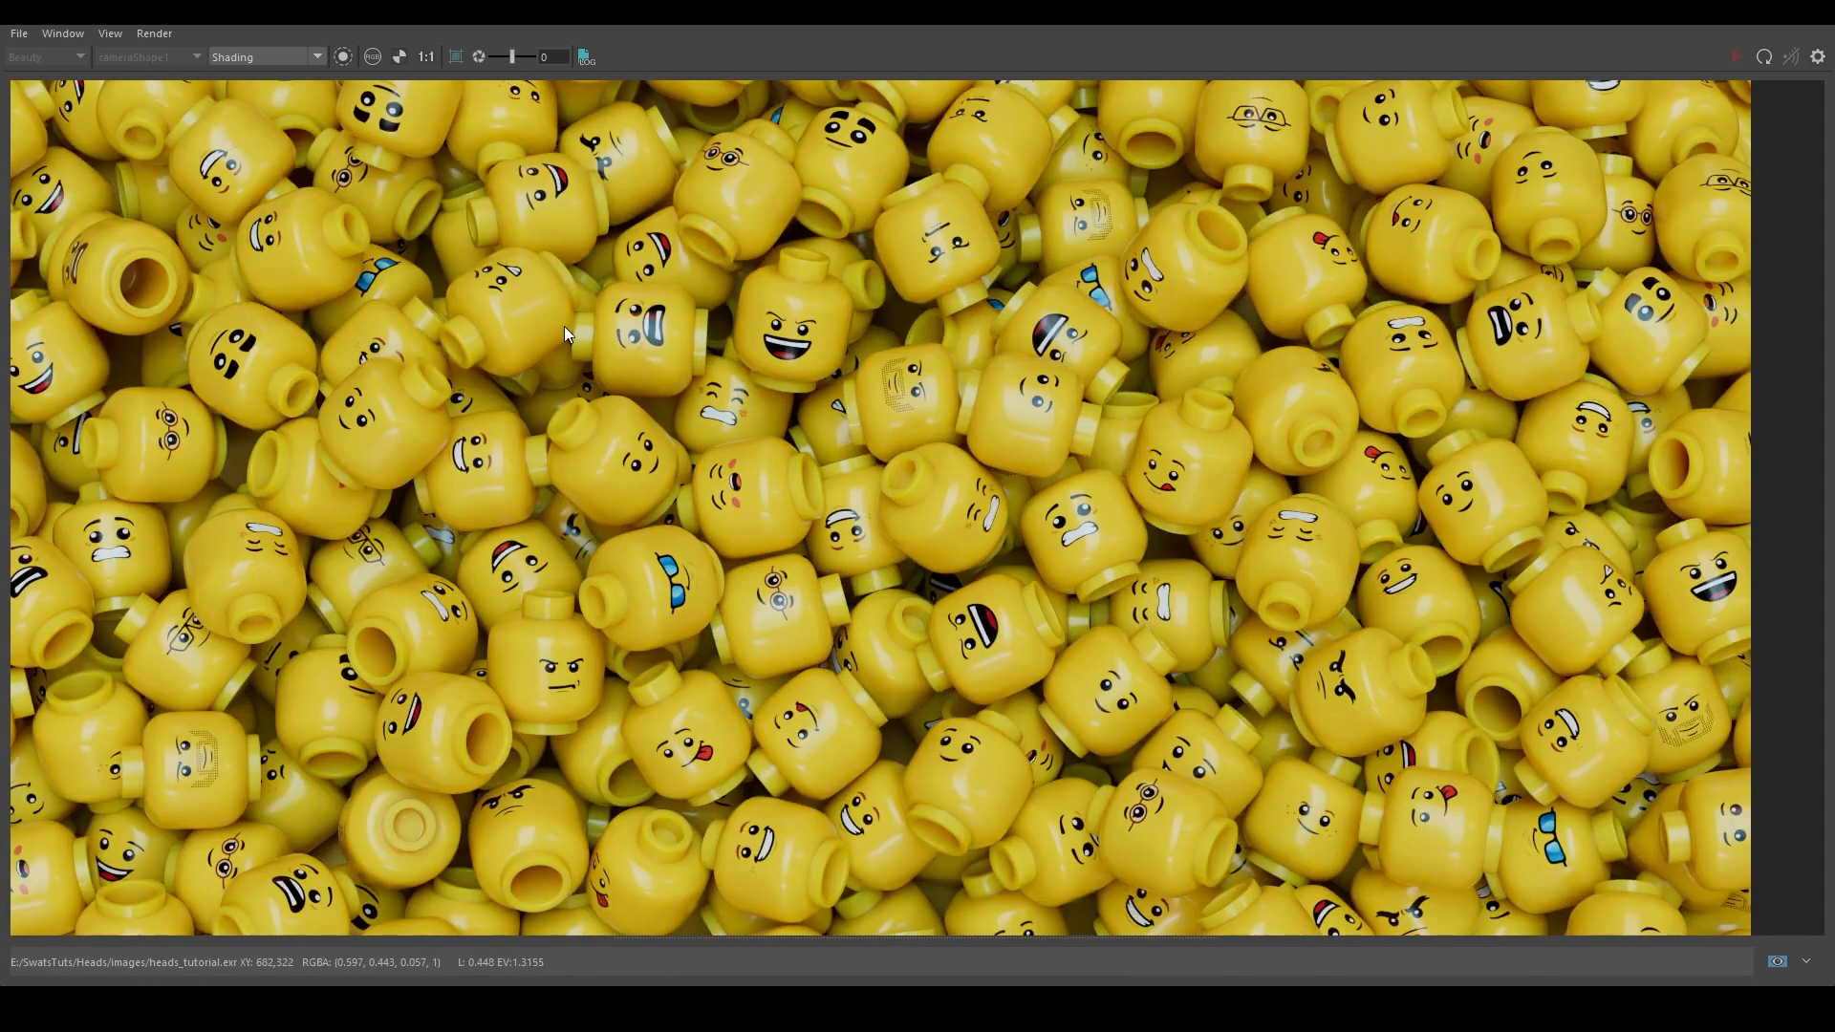
middle_click_drag(398, 261, 724, 348)
middle_click_drag(1216, 551, 902, 424)
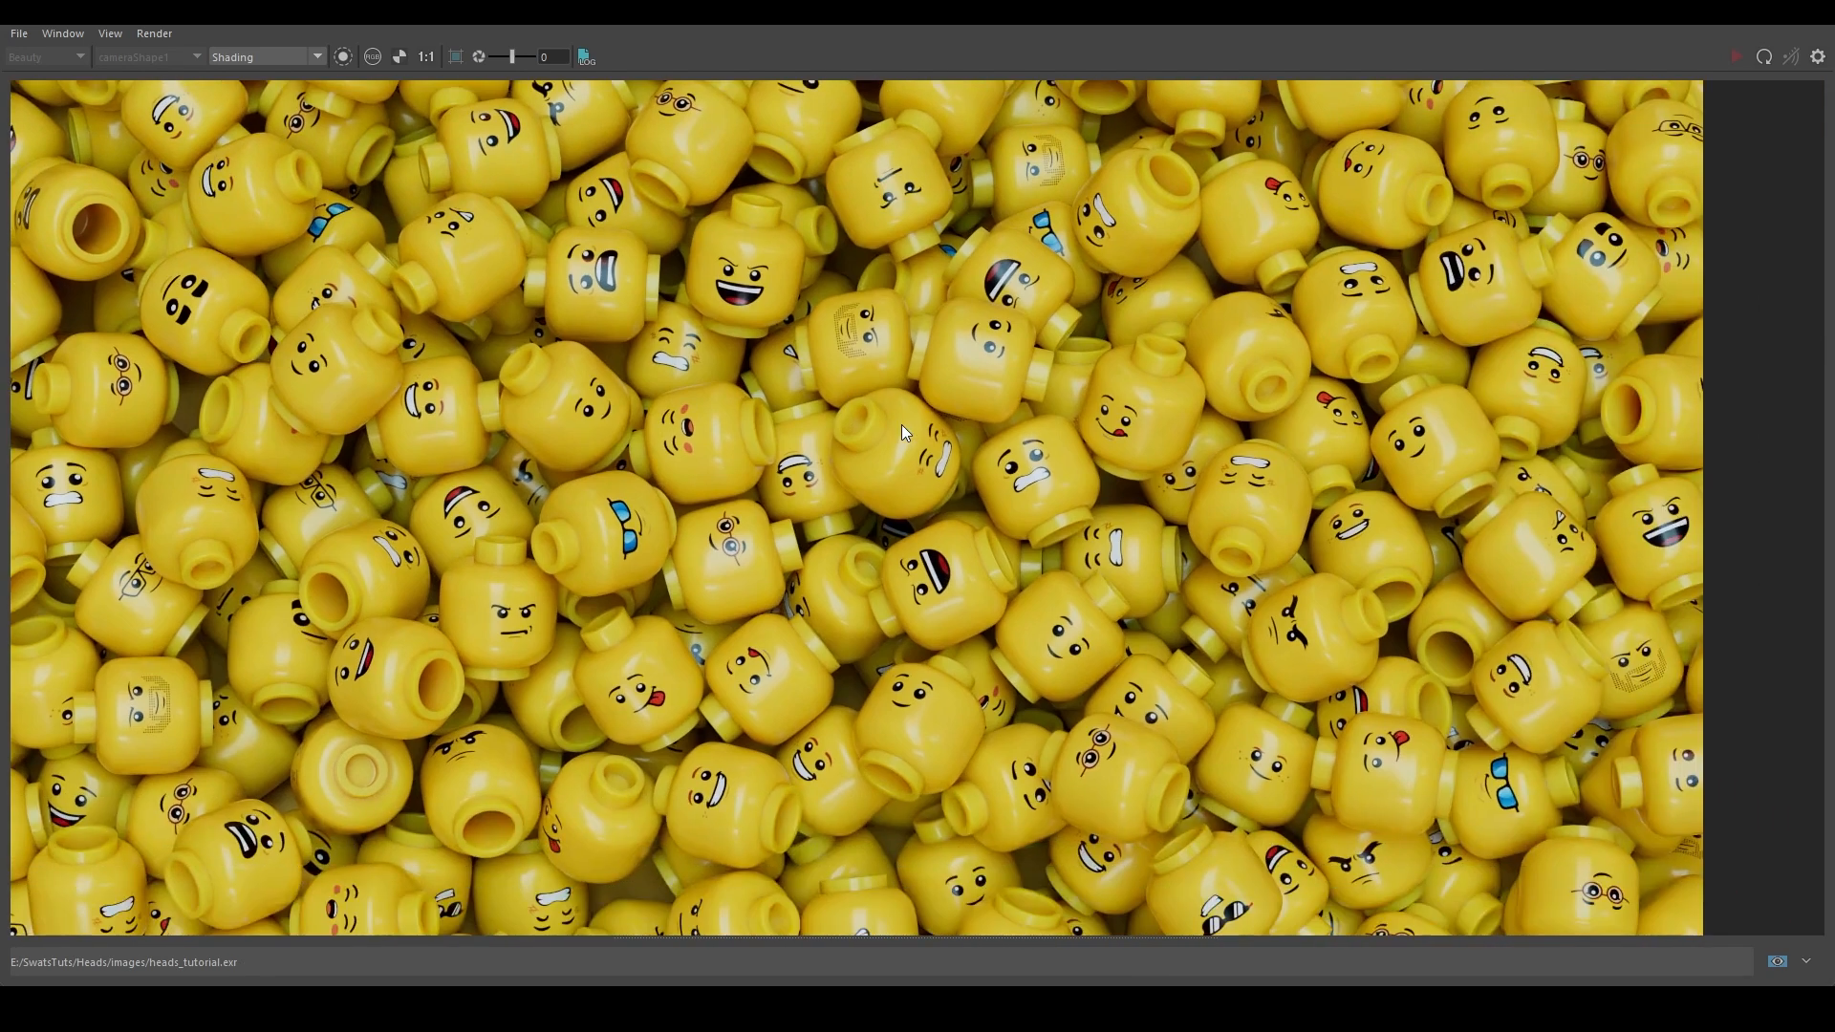
left_click(916, 465)
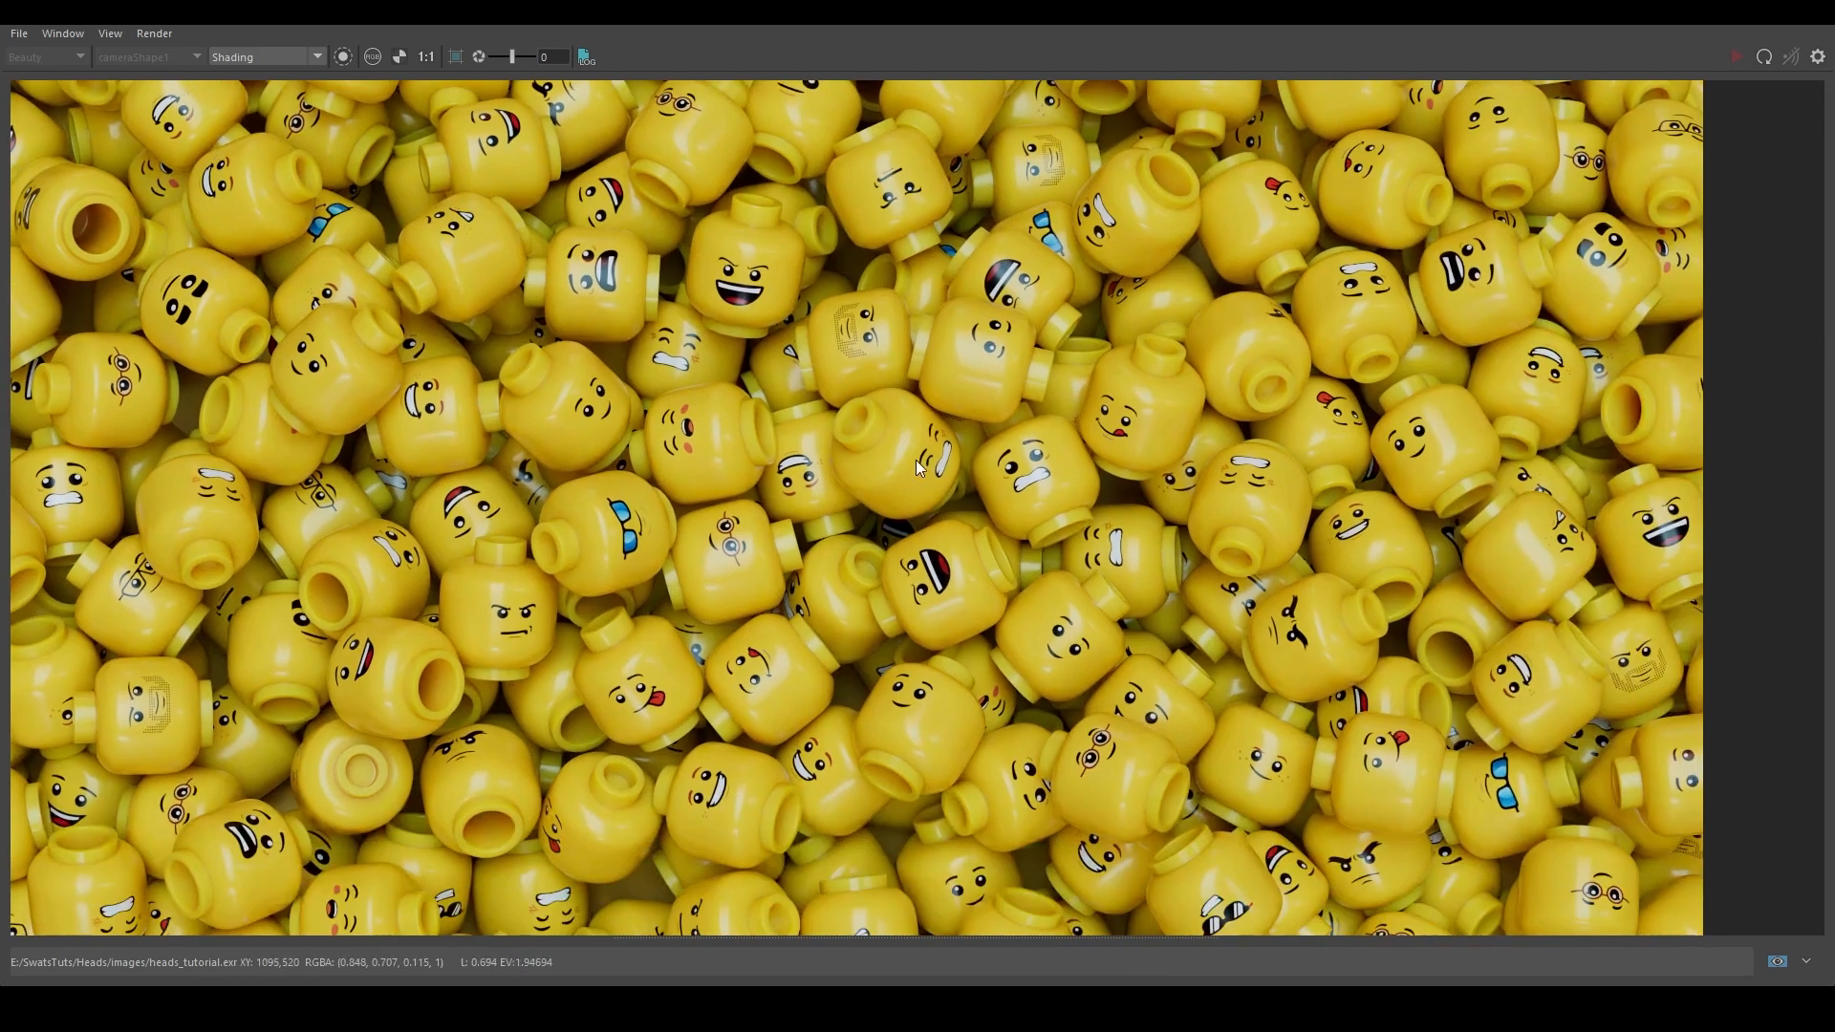
scroll(863, 549, "down", 1)
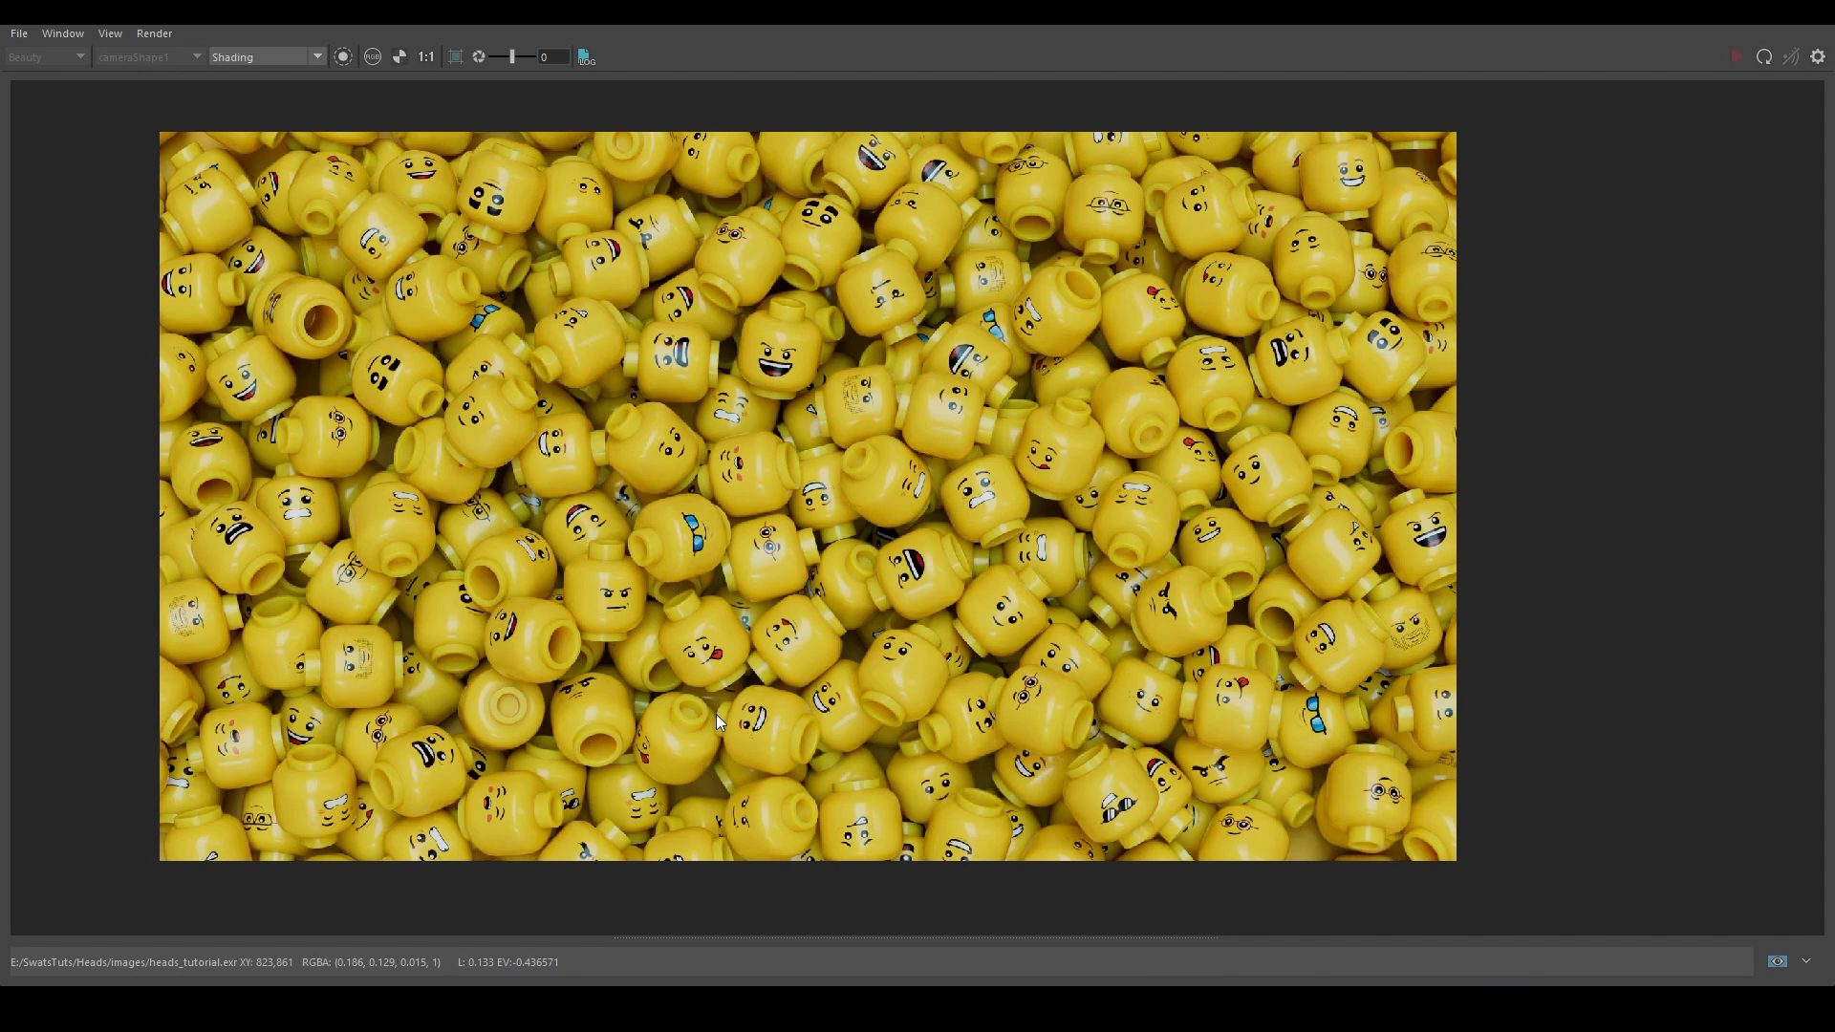
scroll(1333, 728, "up", 5)
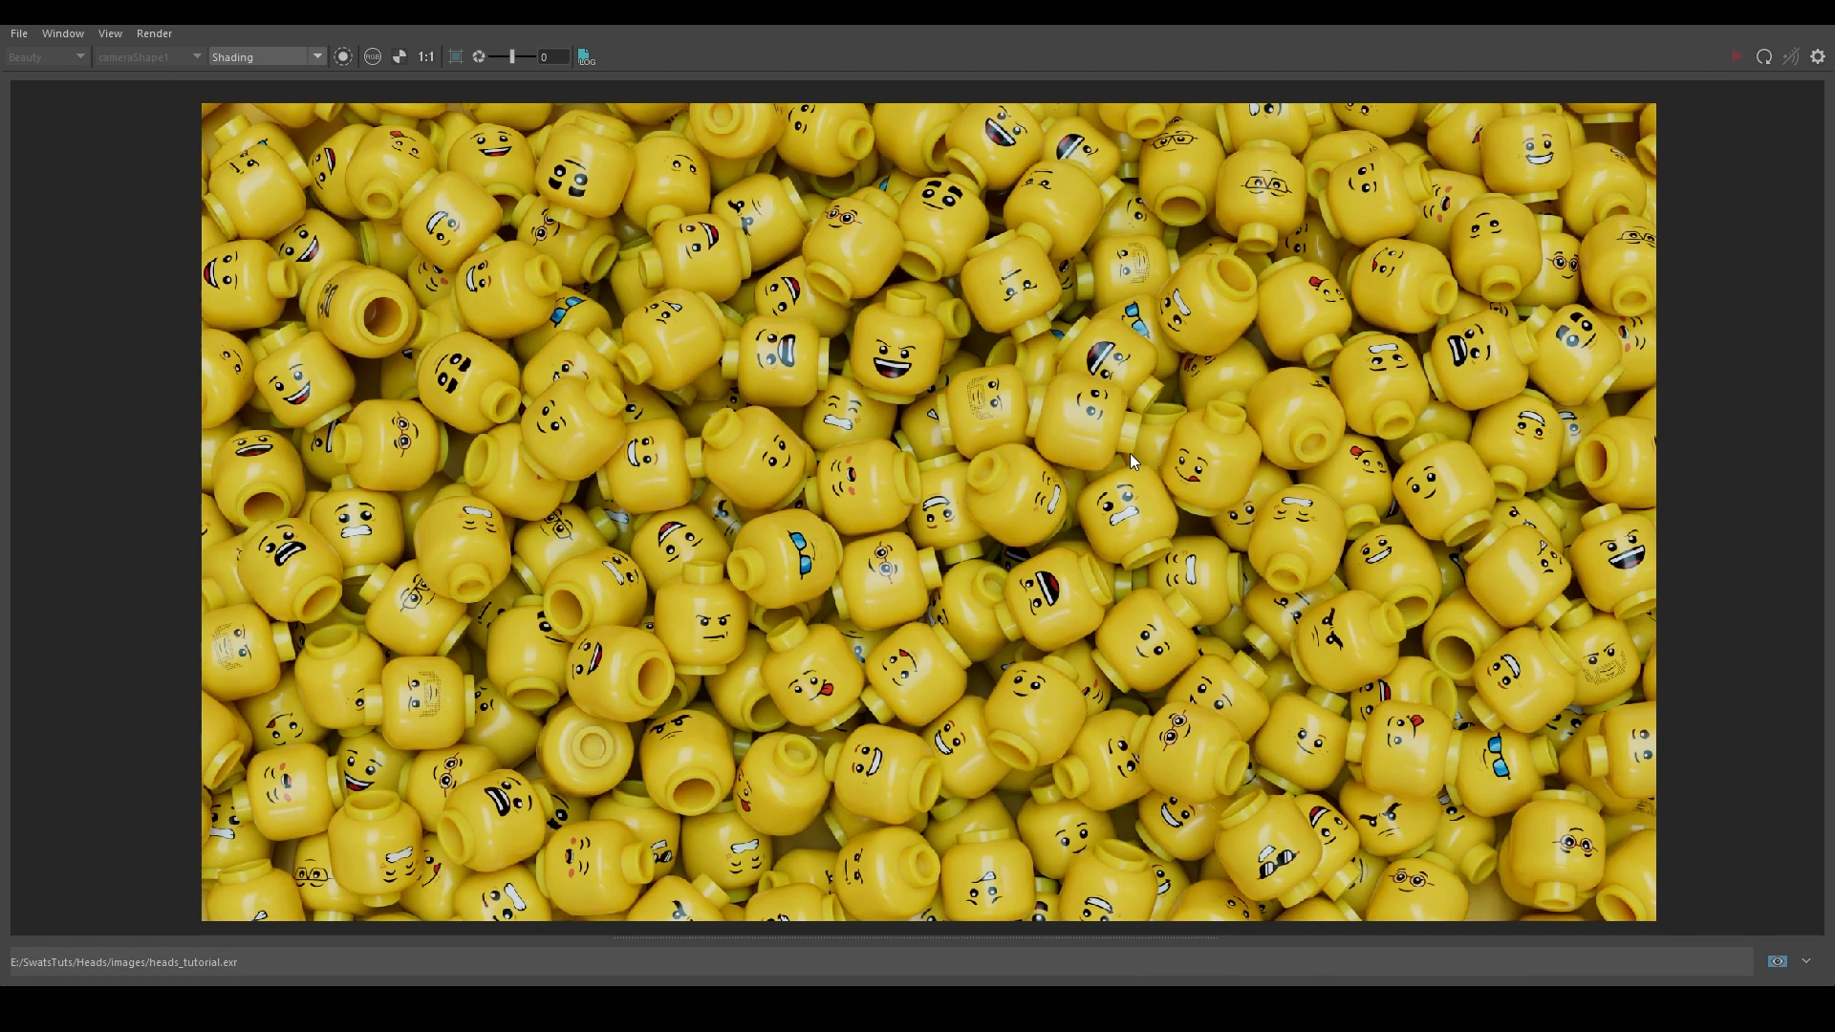
left_click(1103, 536)
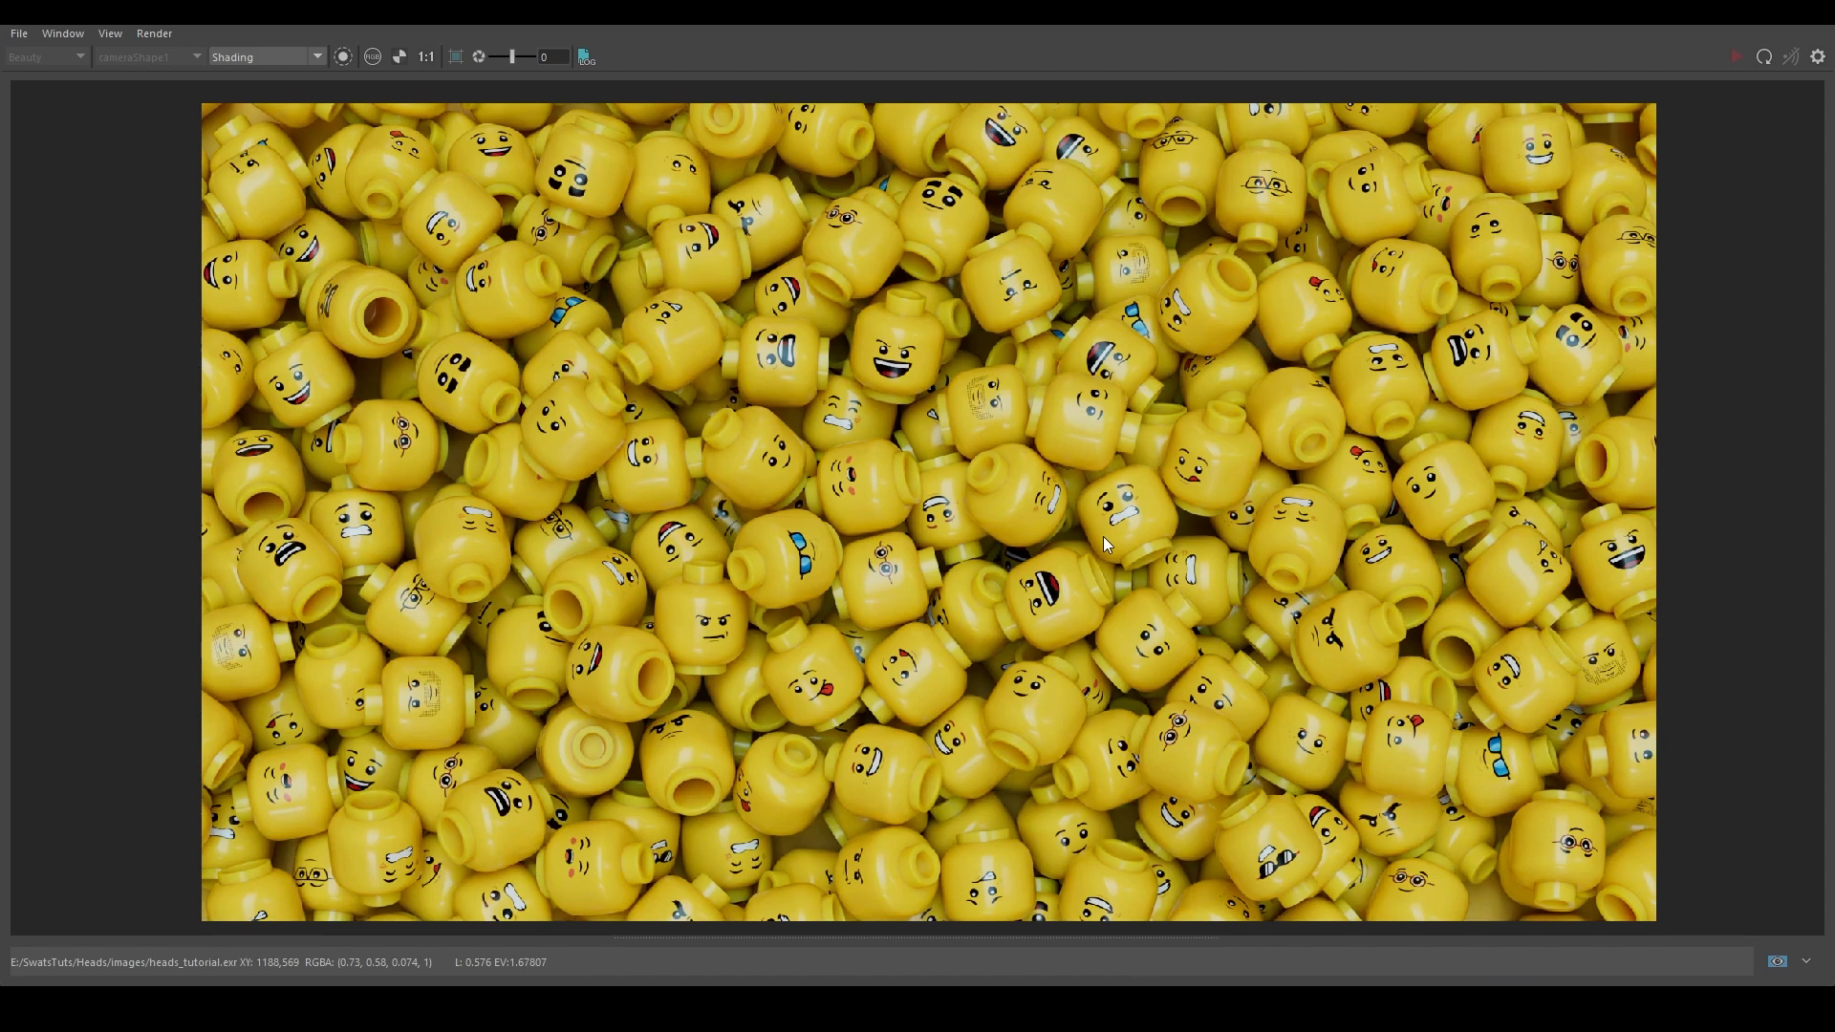